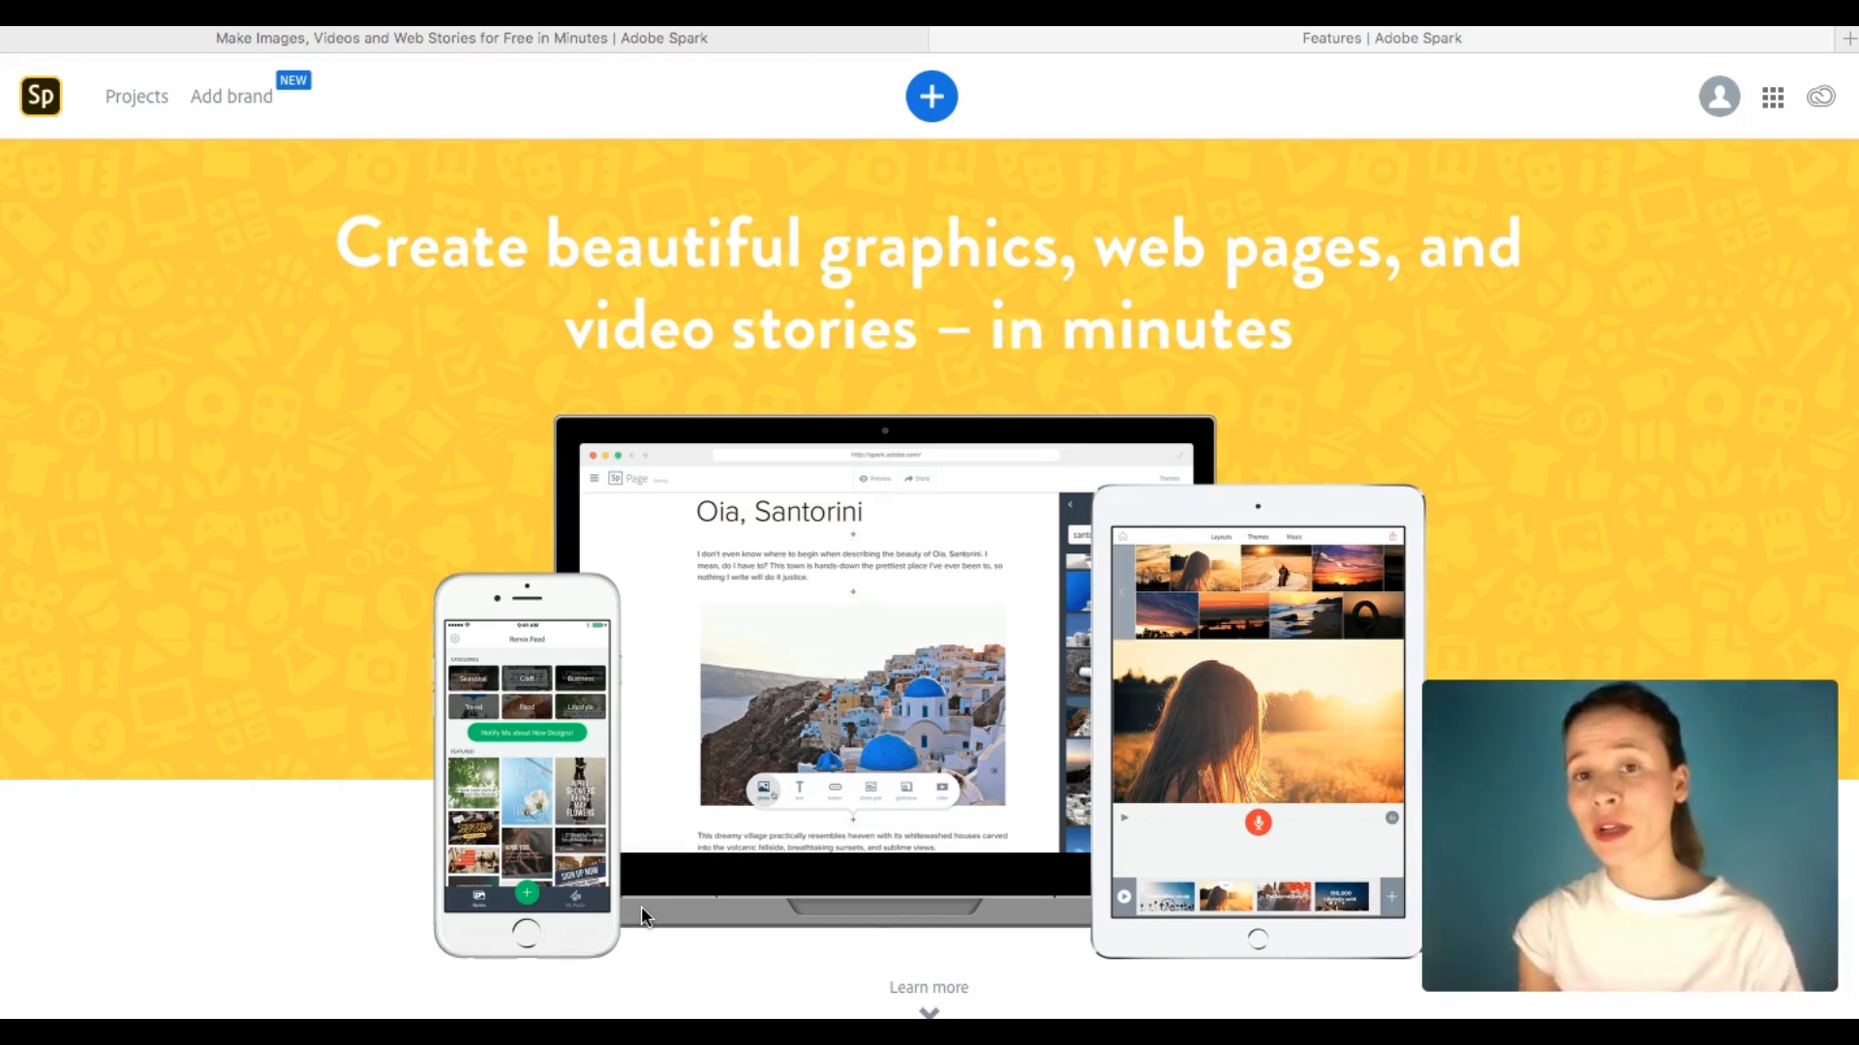
- Review the Adobe Spark features page, from the typography, imagery and theme highlights through to the Spark product family
scroll(1055, 378, "down", 10)
scroll(1055, 378, "down", 2)
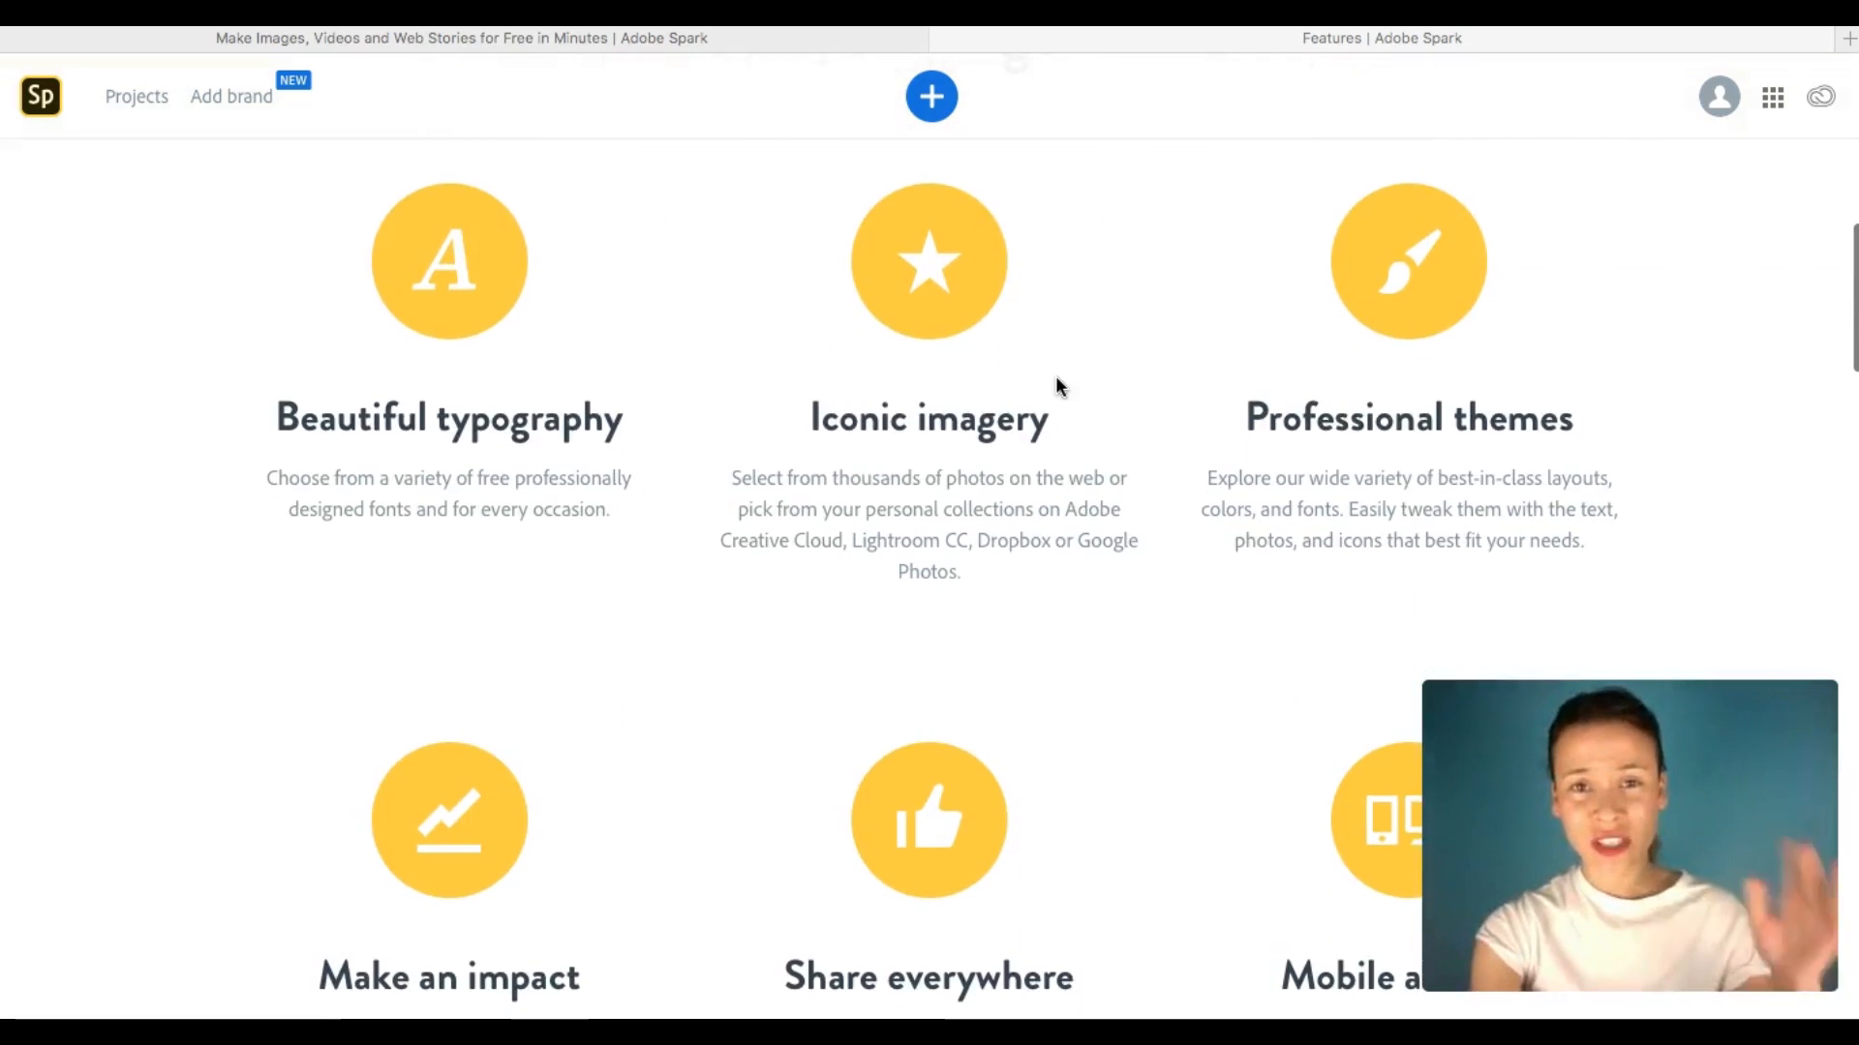
scroll(1057, 380, "down", 4)
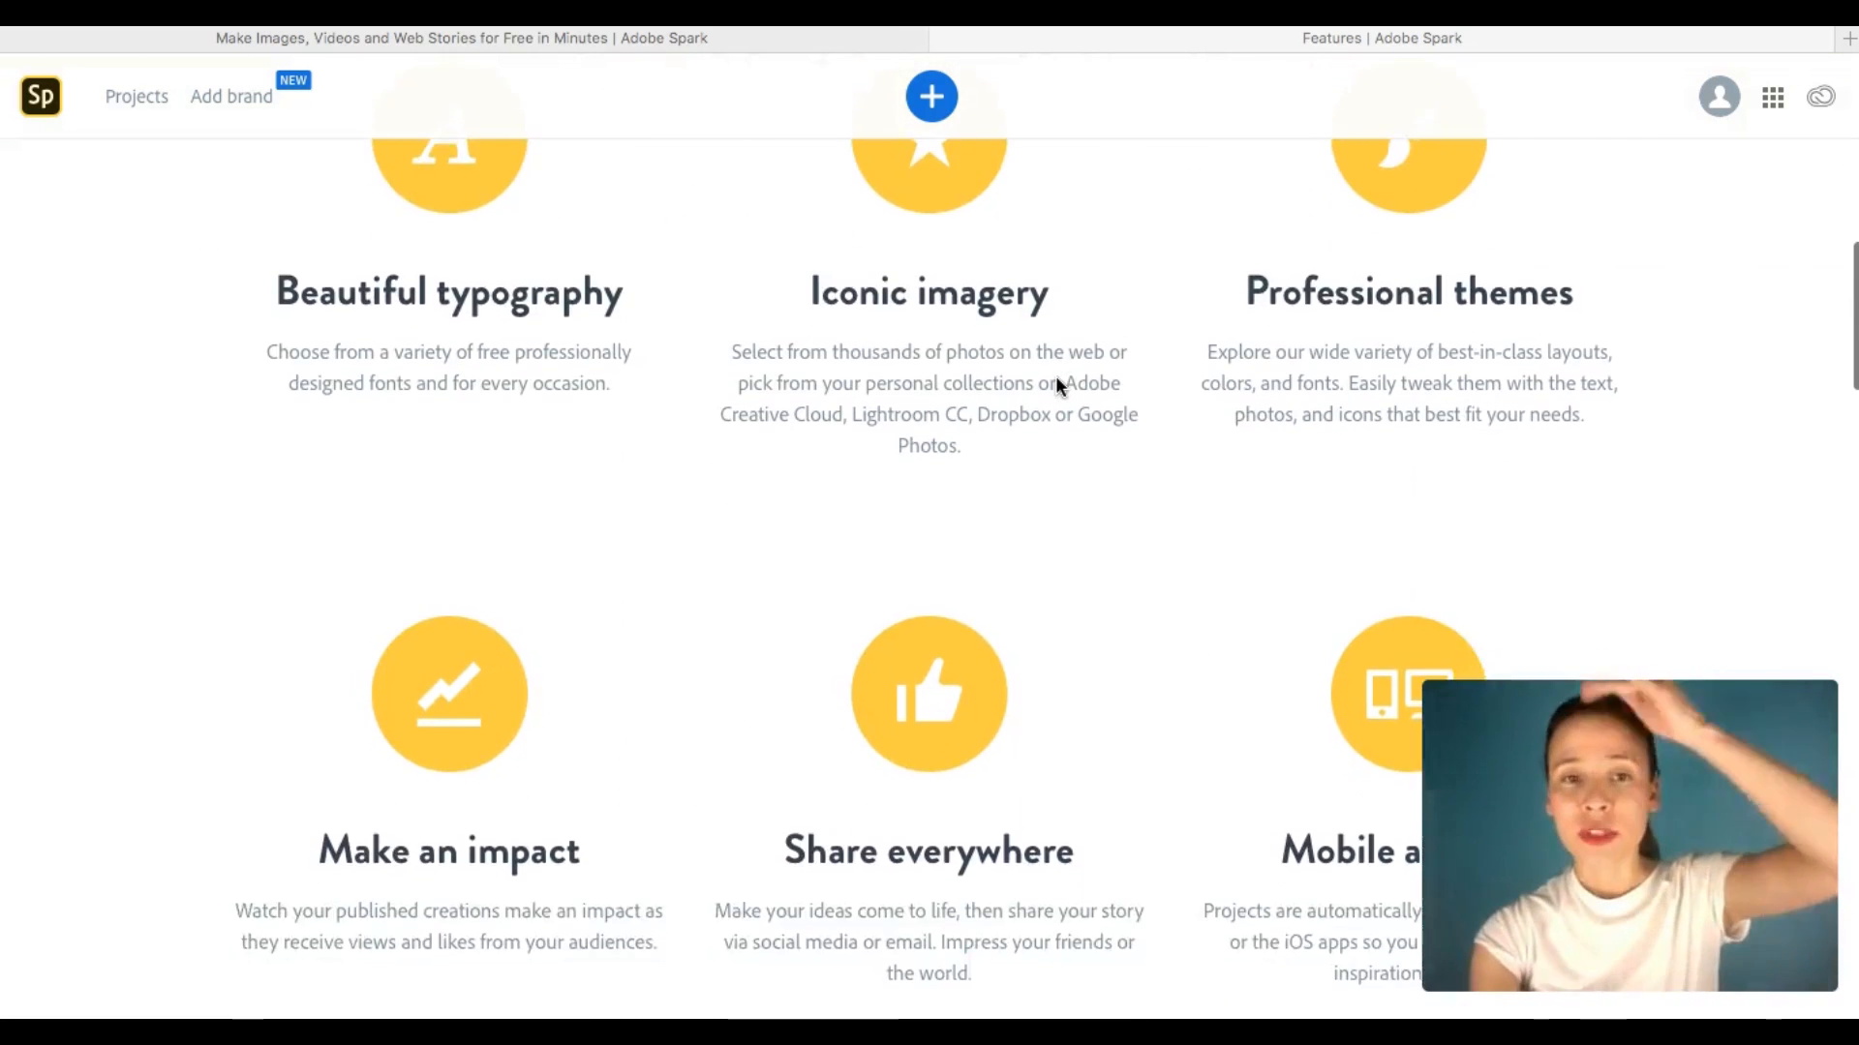
scroll(1055, 378, "down", 18)
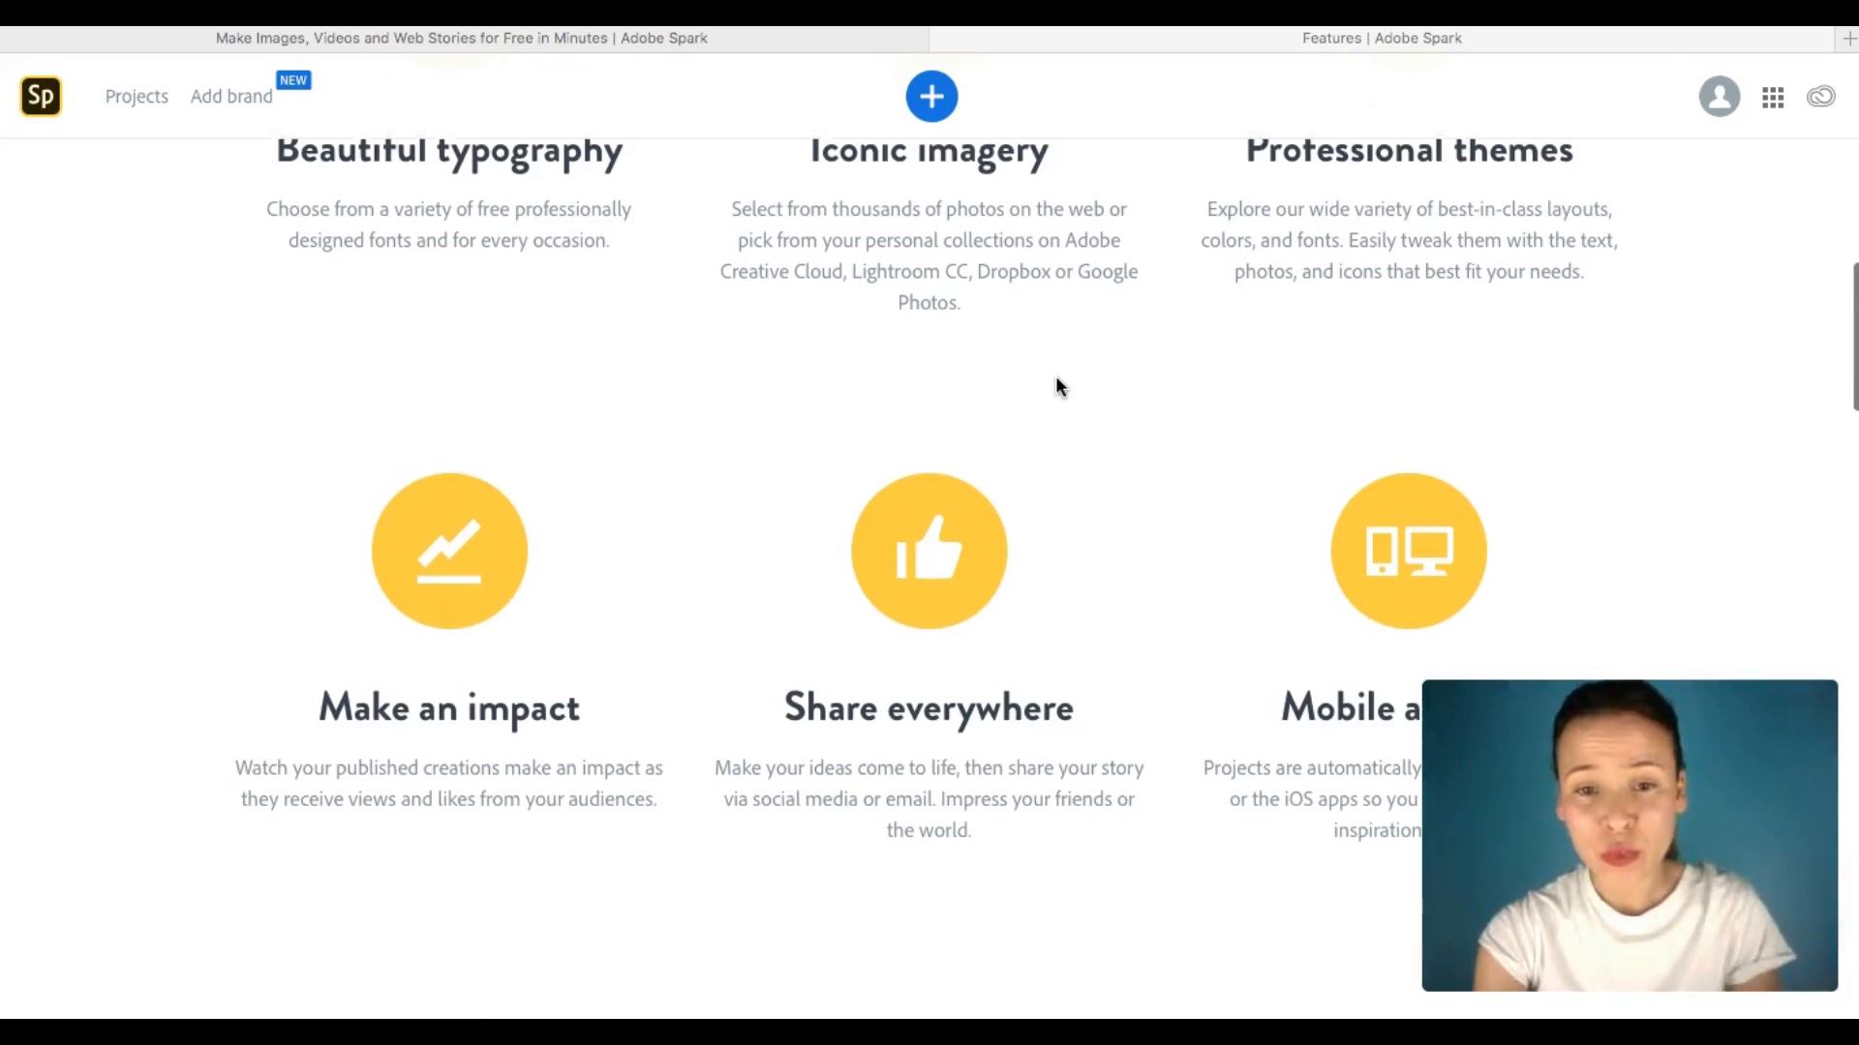
scroll(1058, 385, "down", 12)
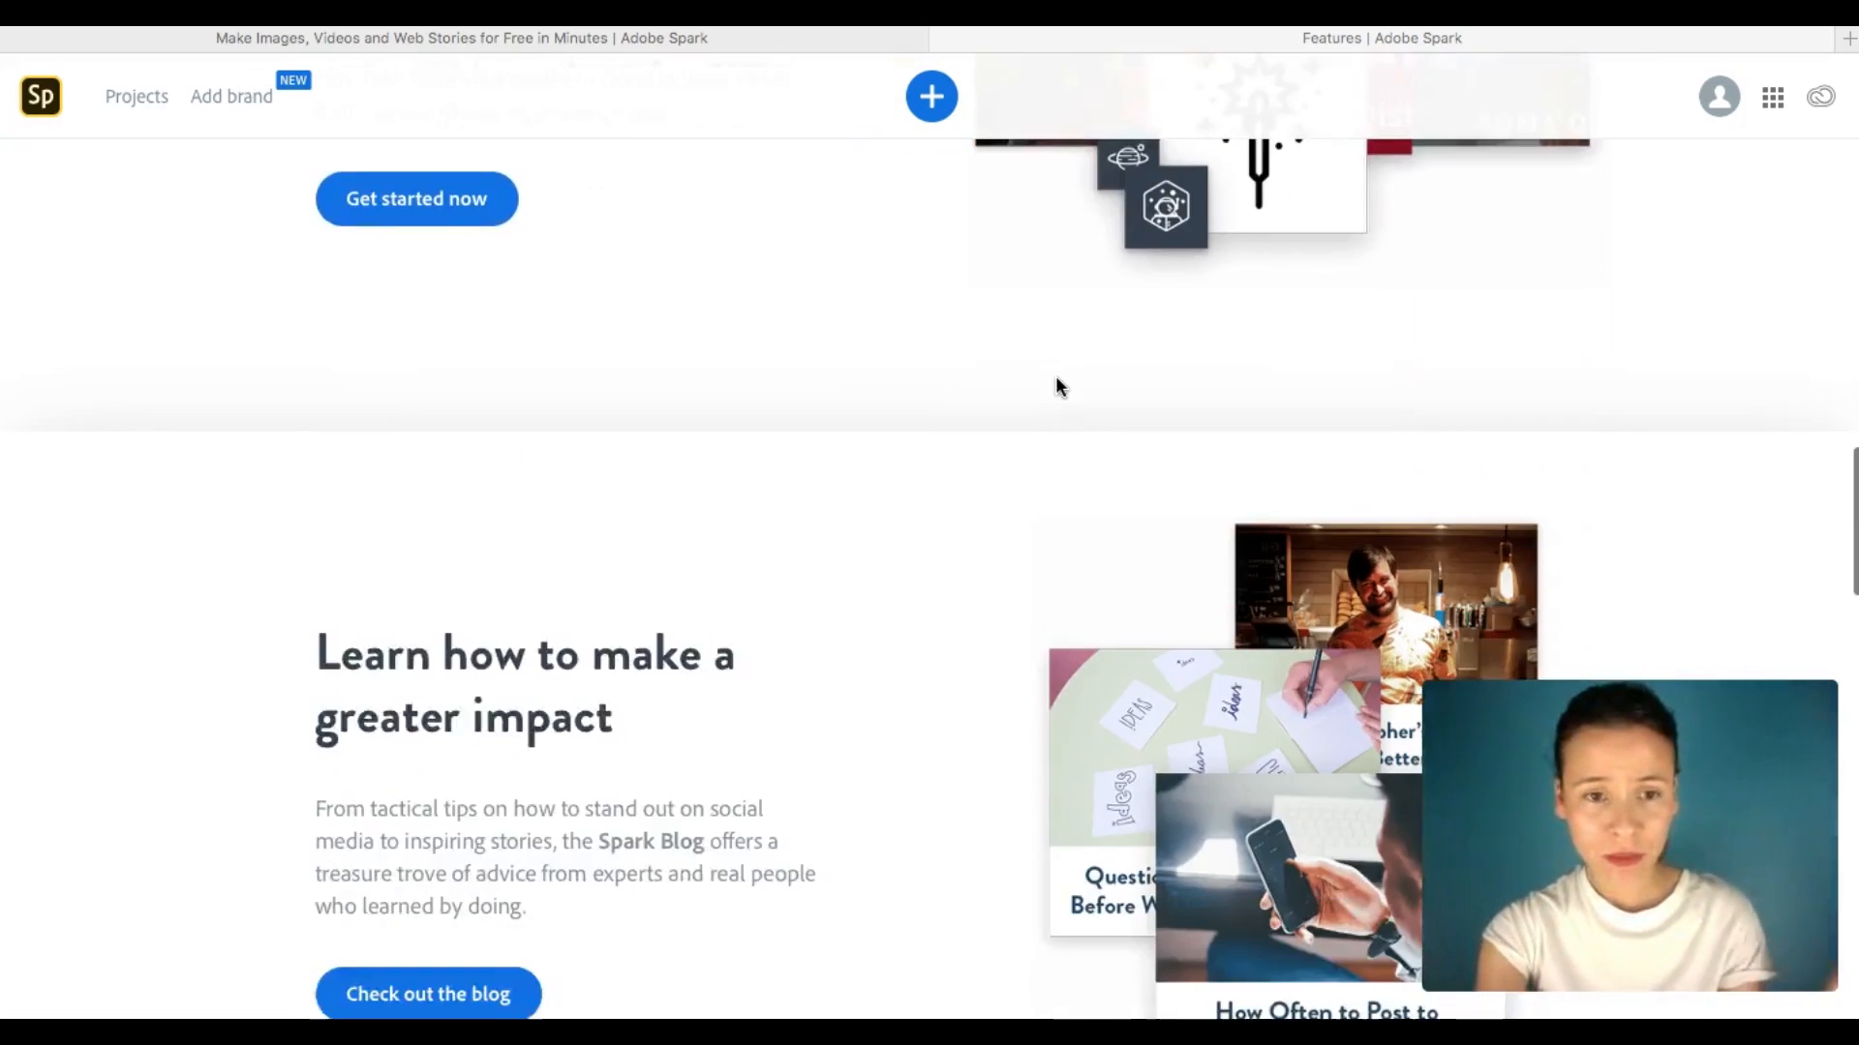
scroll(1057, 385, "down", 10)
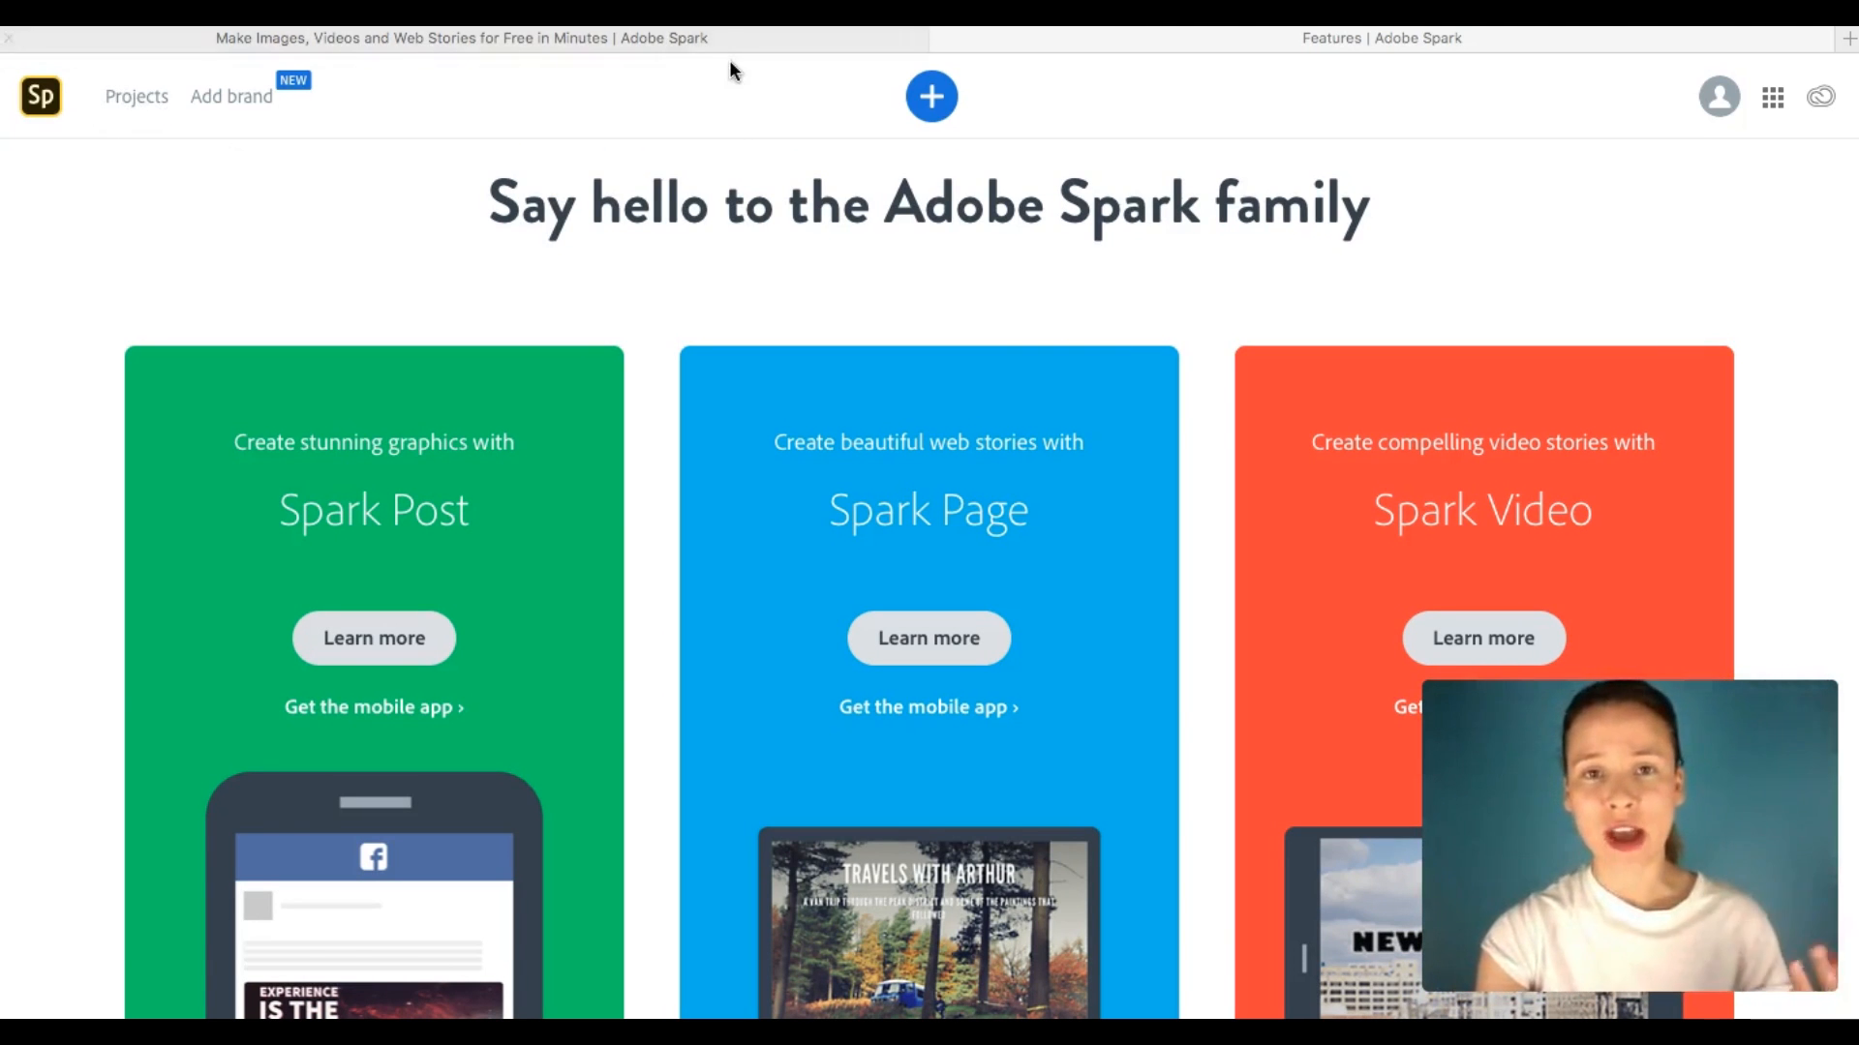
- Switch to the Only in Patagonia example page and examine its text sections, embedded video, full-width photos and photo grids
left_click(620, 36)
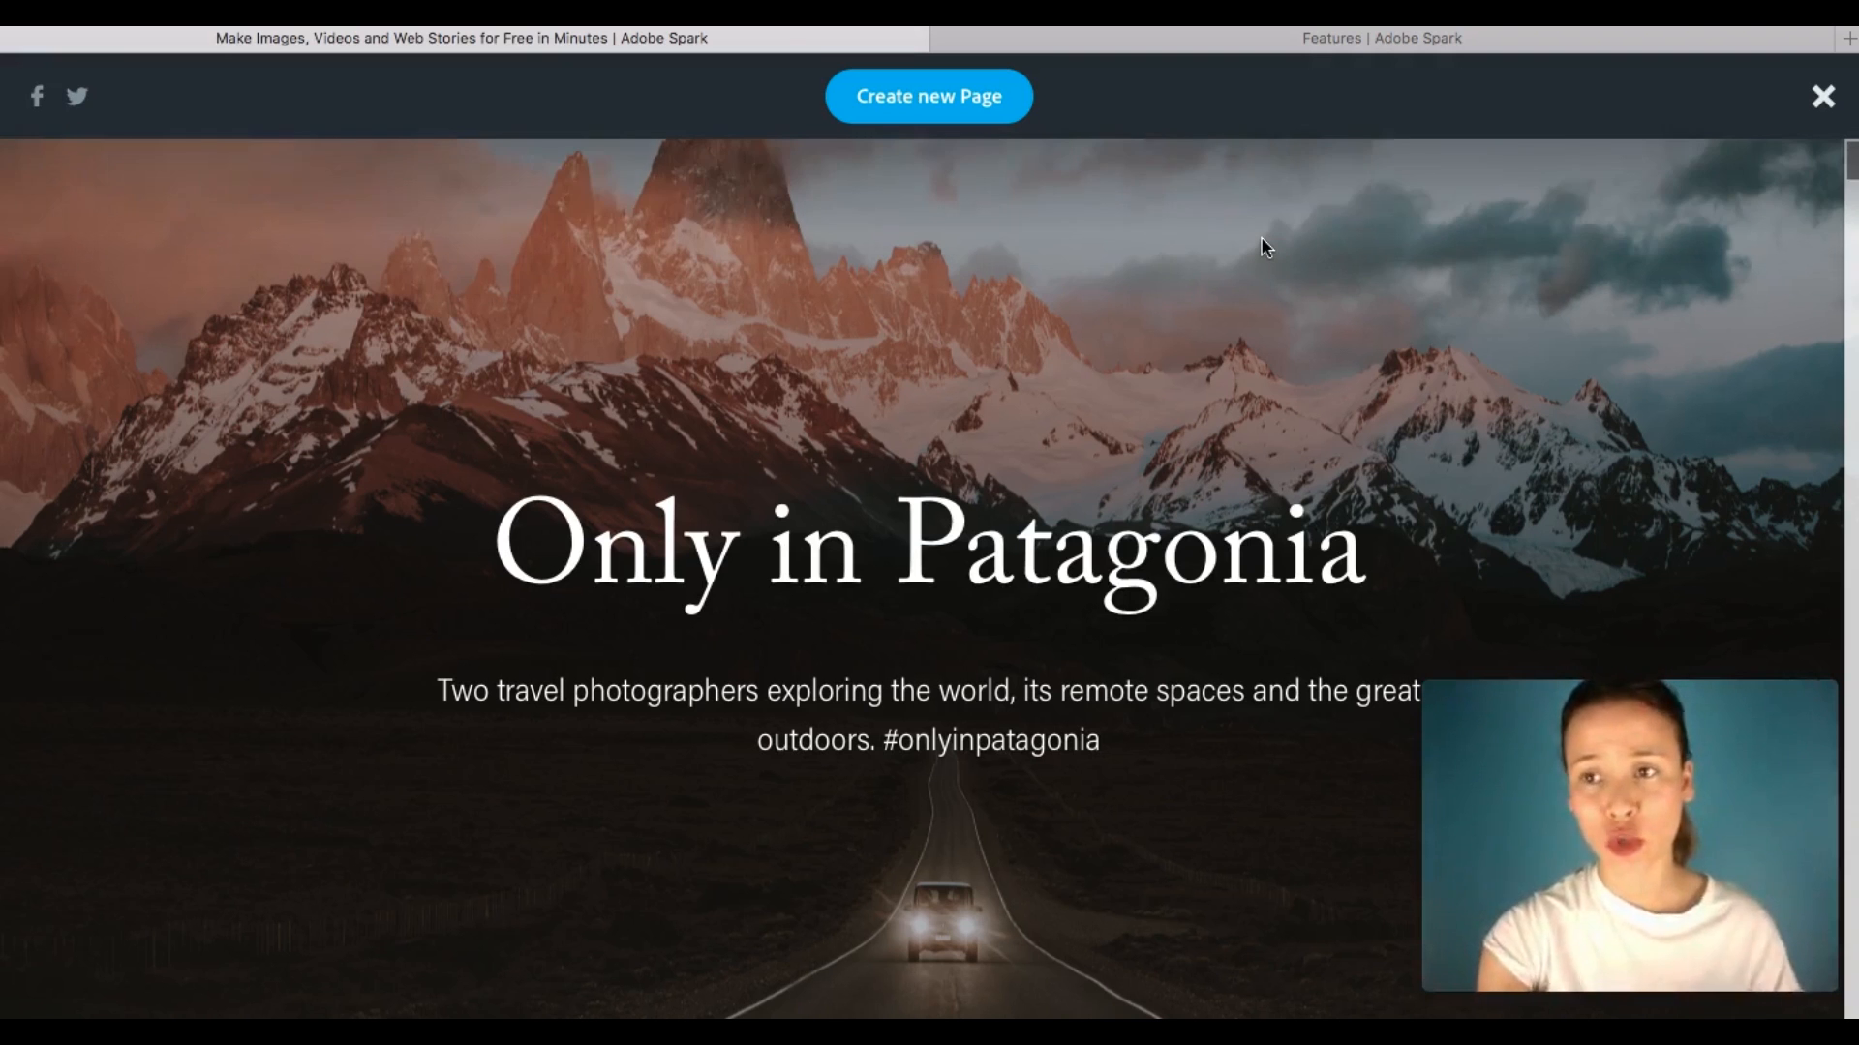
scroll(1260, 238, "down", 3)
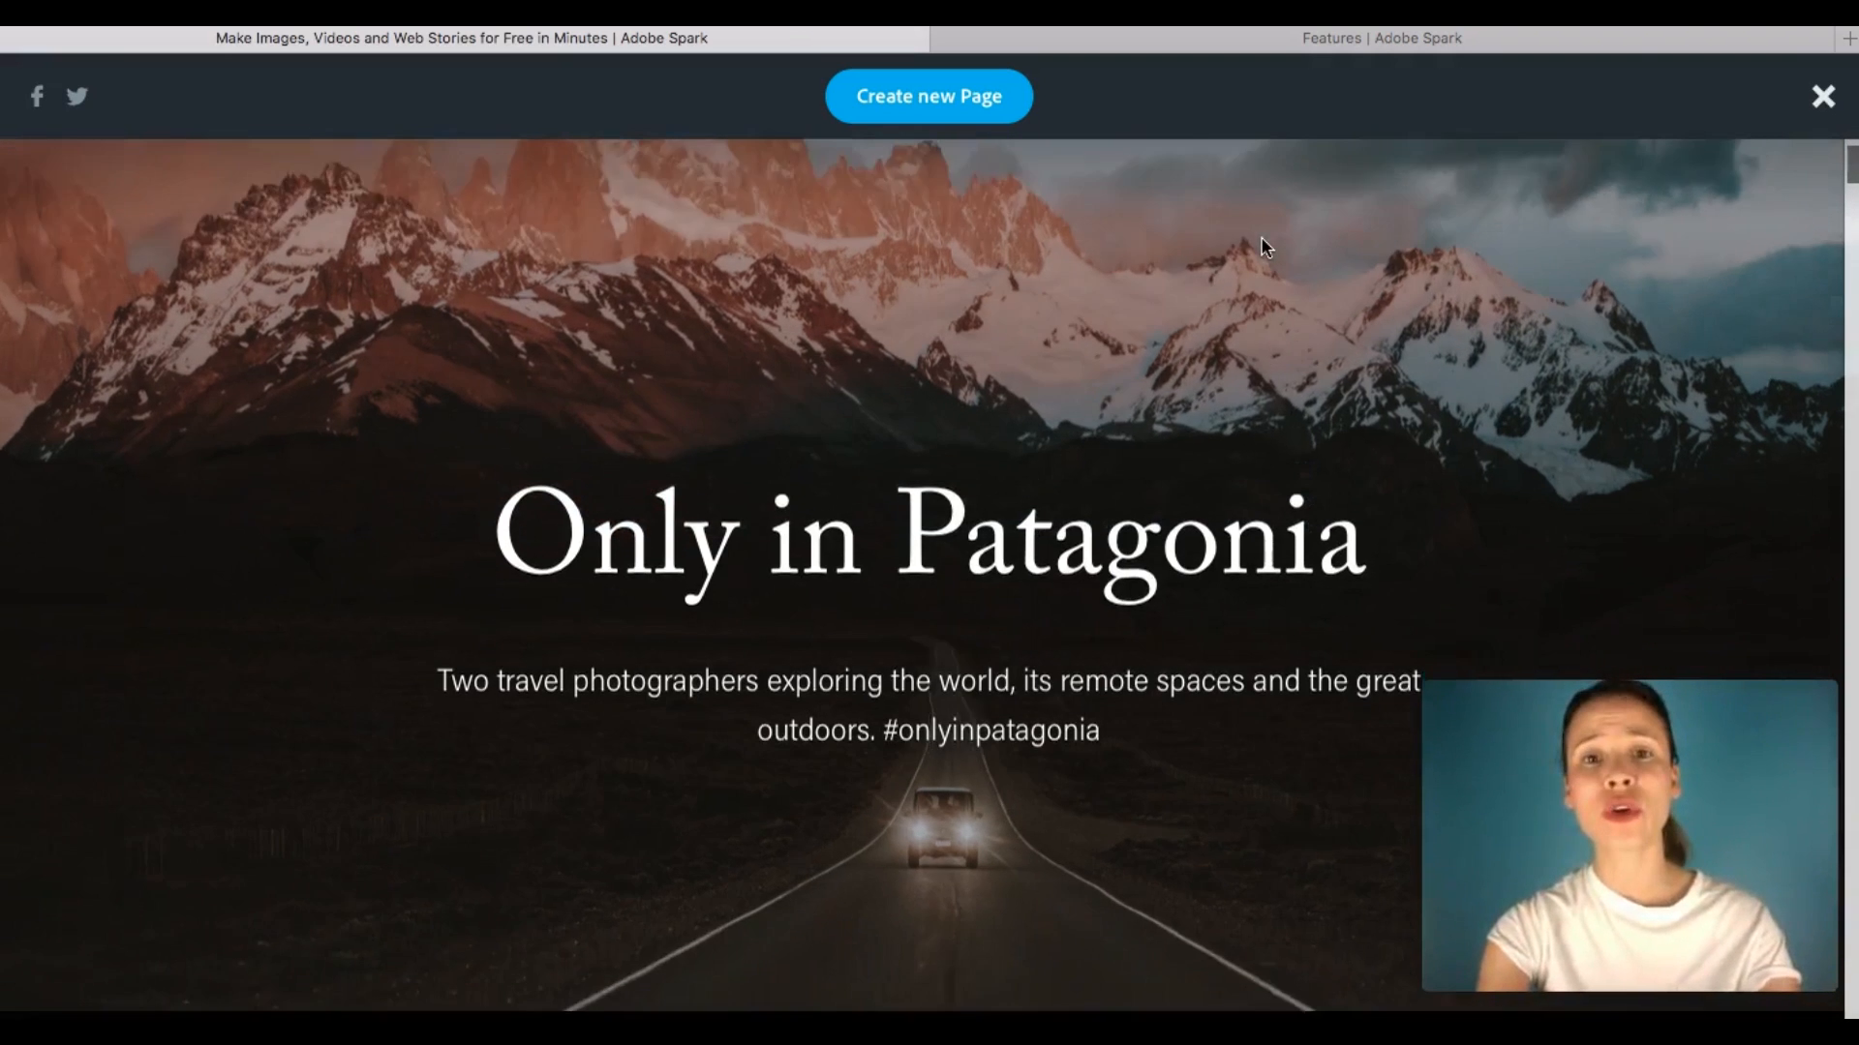
scroll(1263, 247, "down", 8)
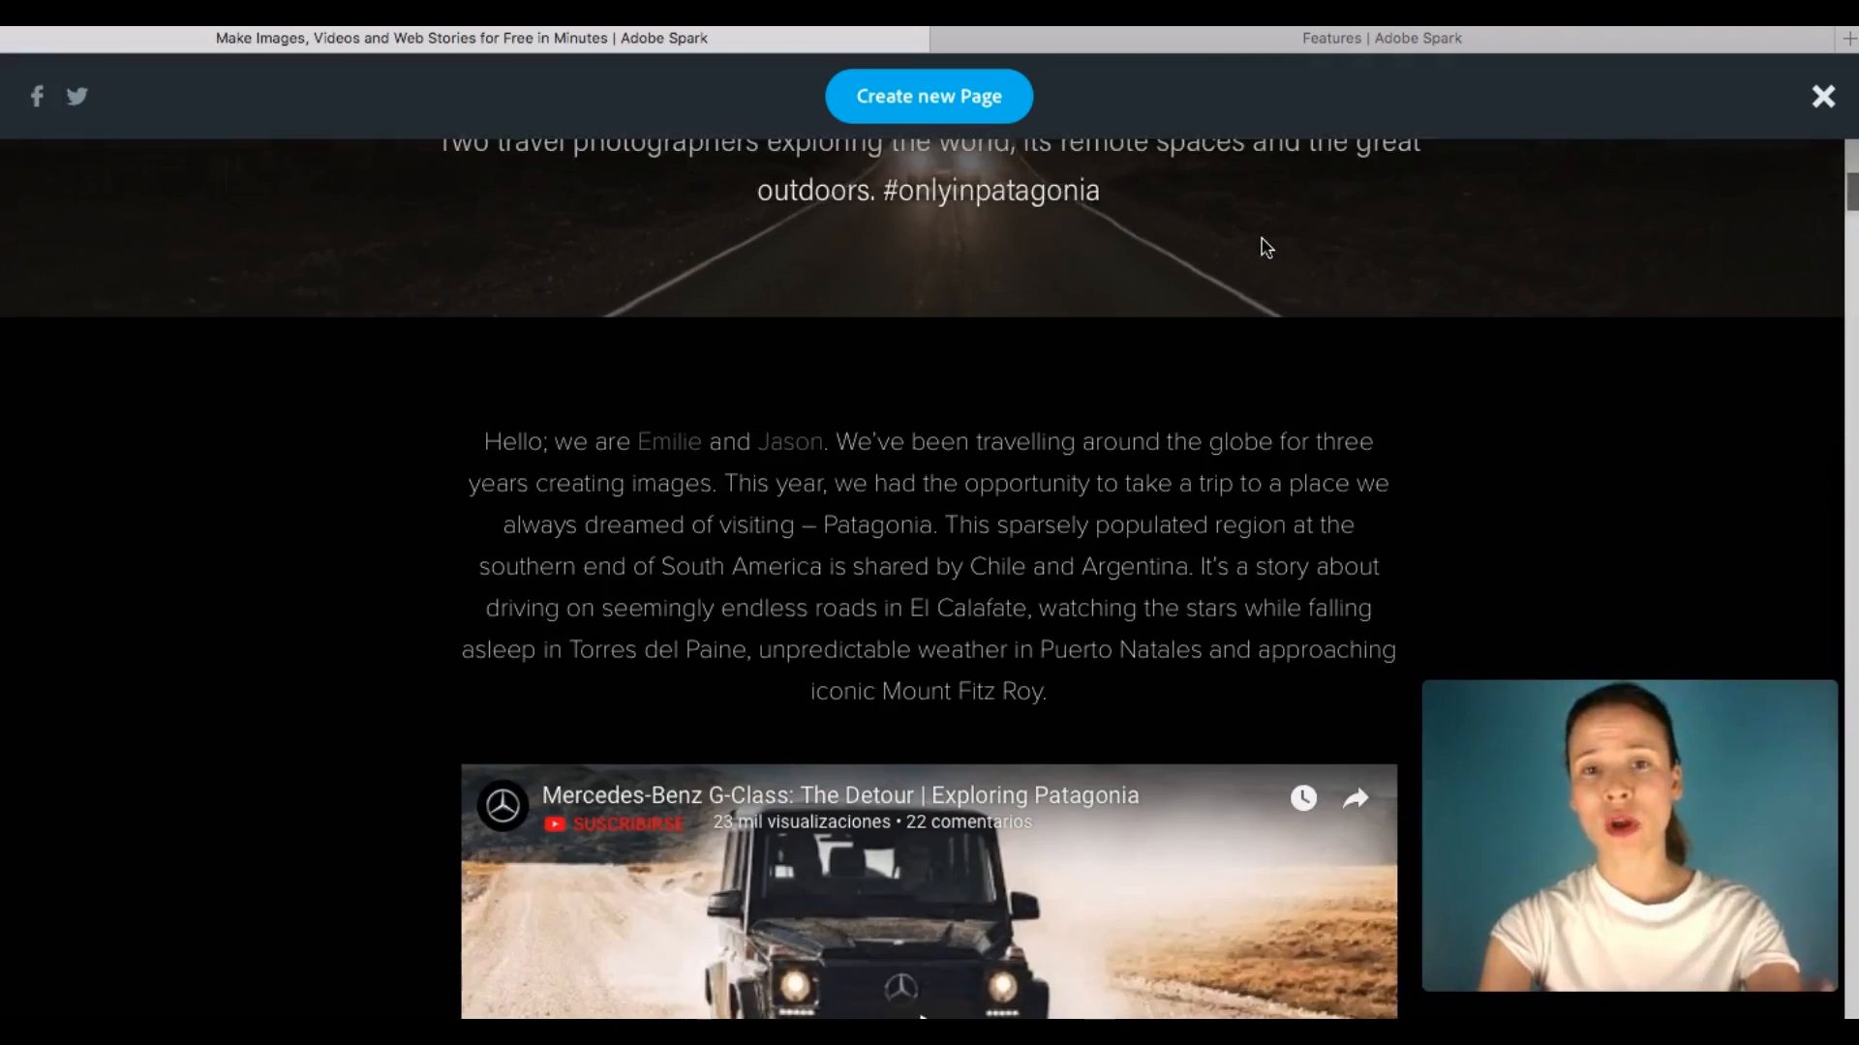
scroll(1265, 247, "down", 10)
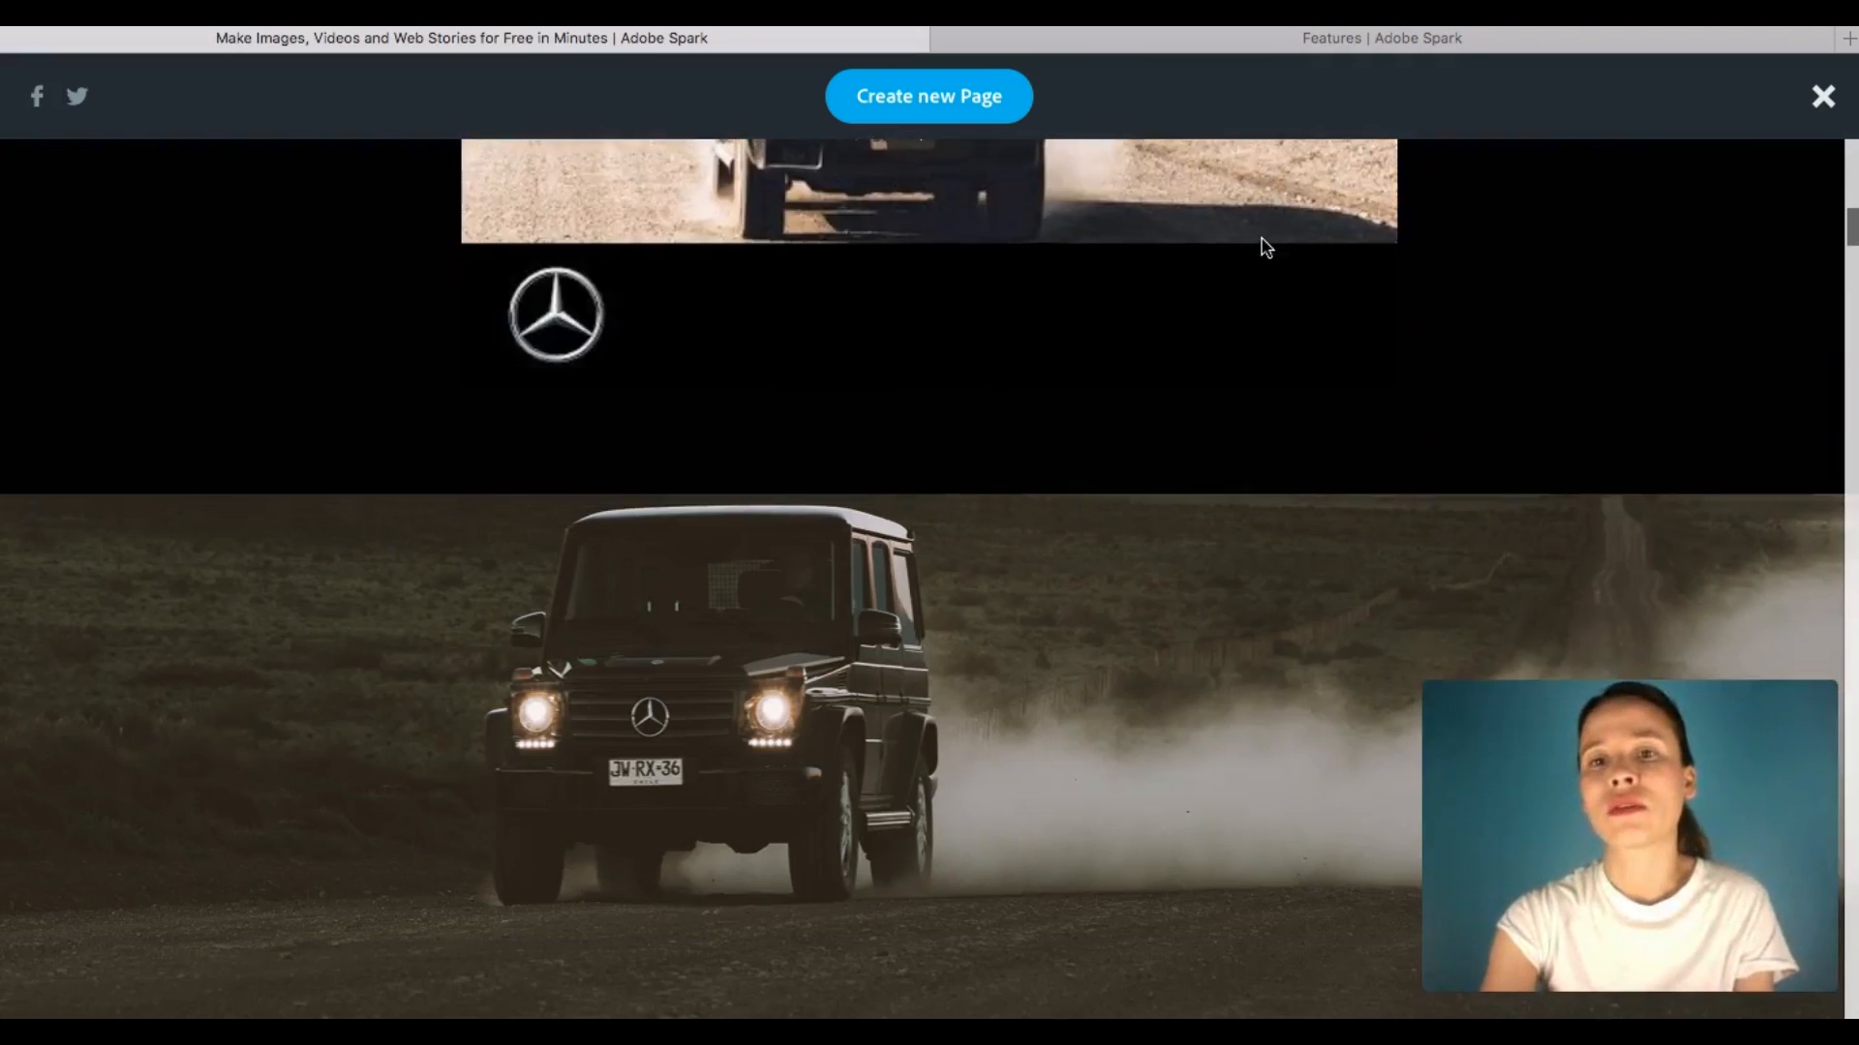
scroll(1262, 239, "down", 5)
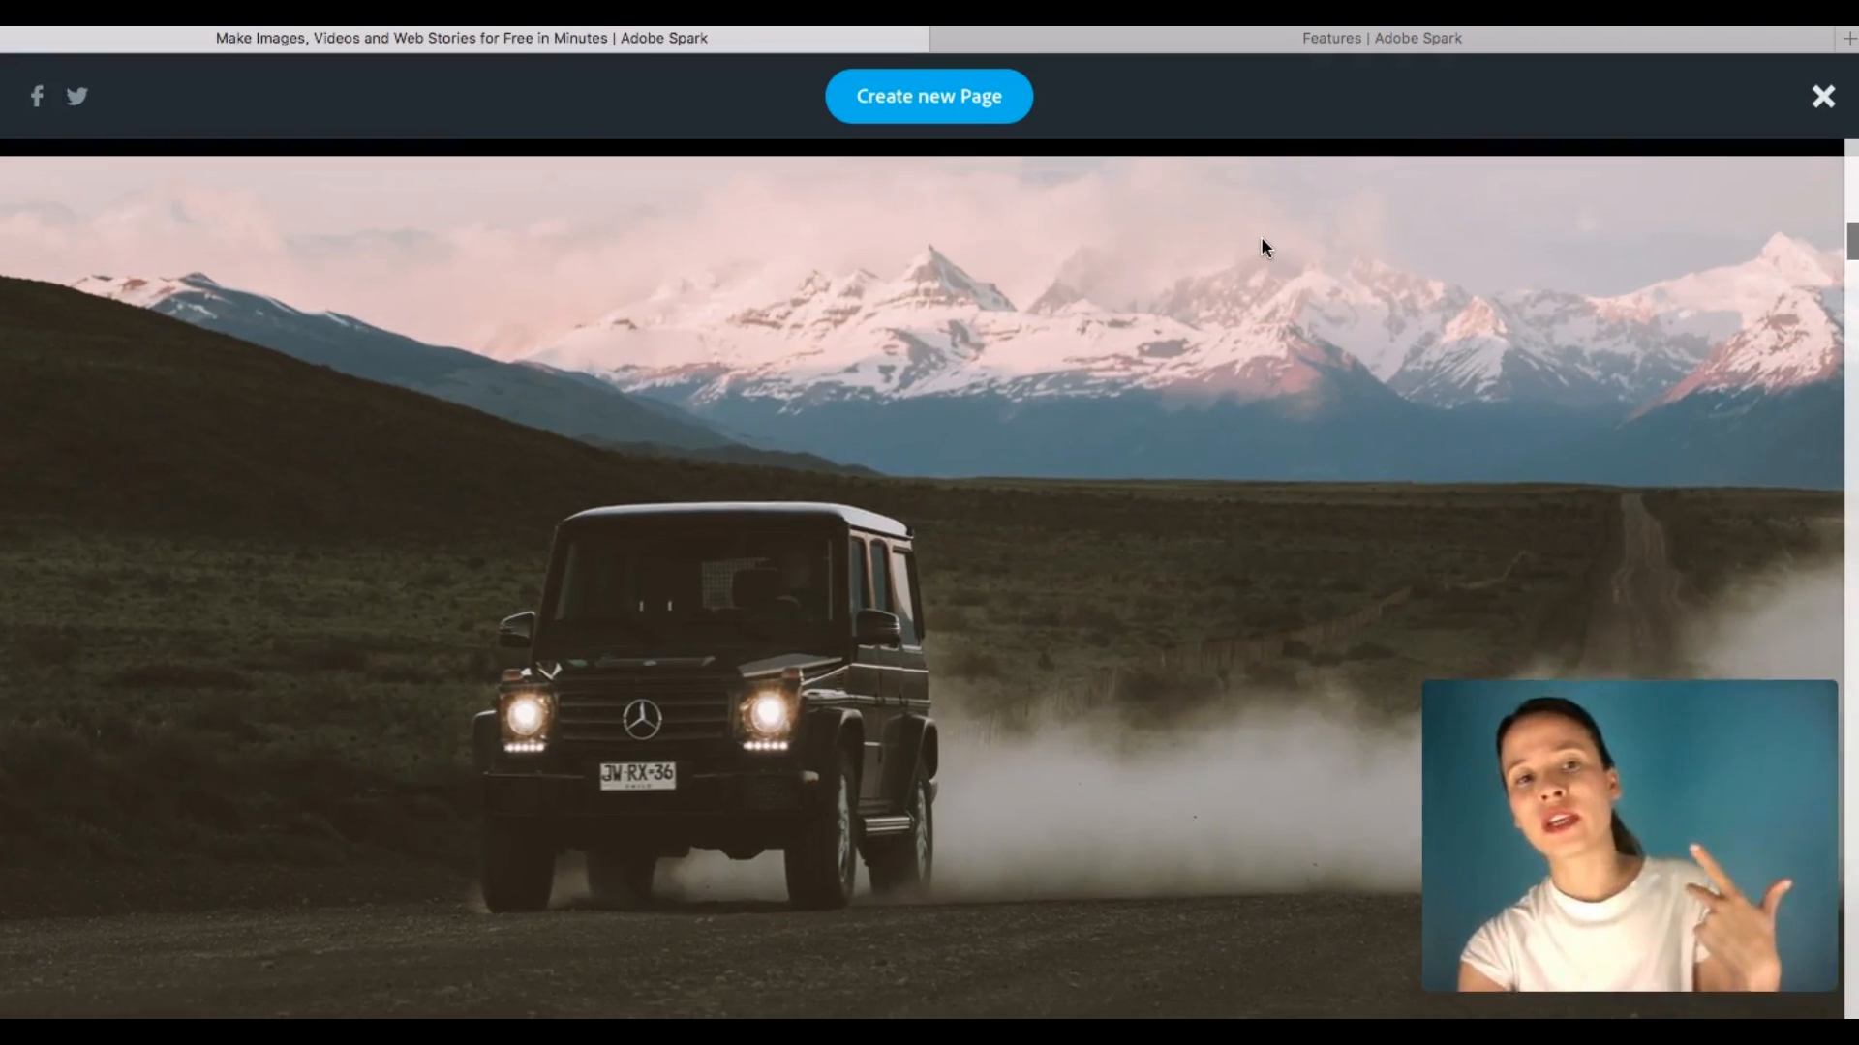
scroll(1261, 239, "down", 10)
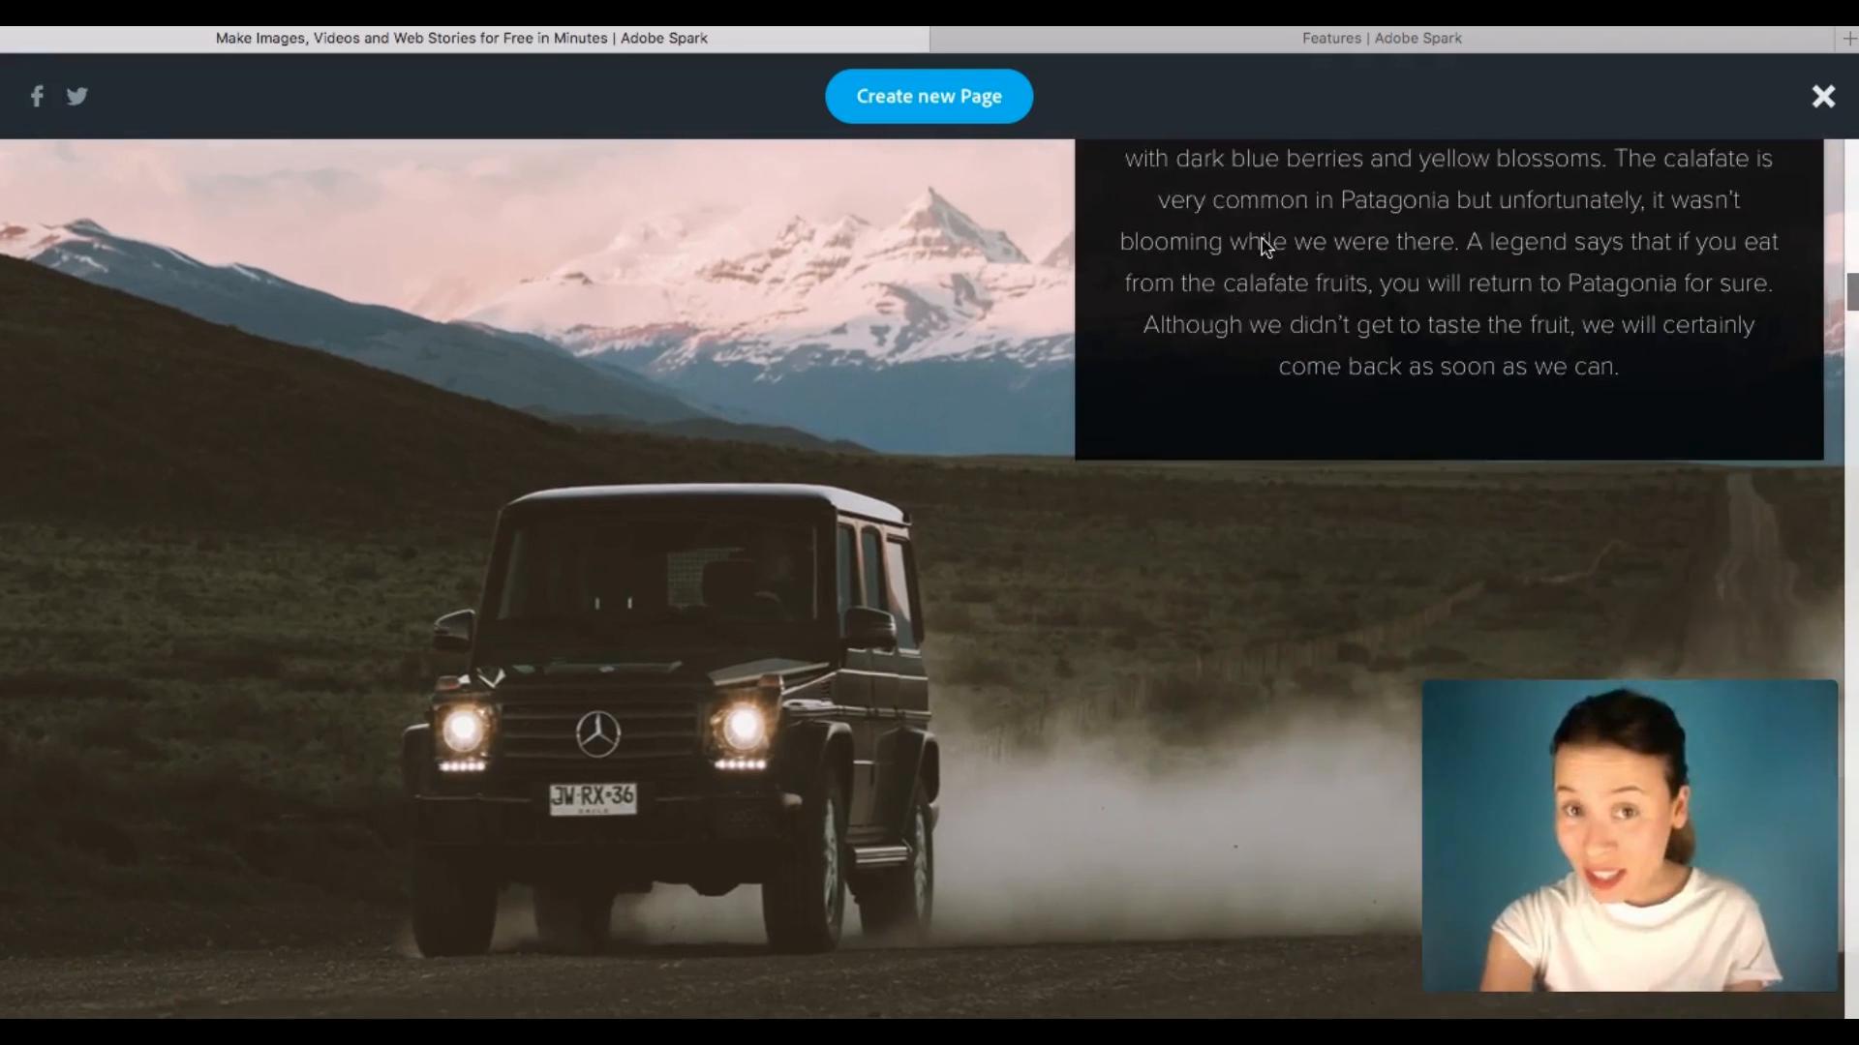
scroll(1260, 237, "down", 5)
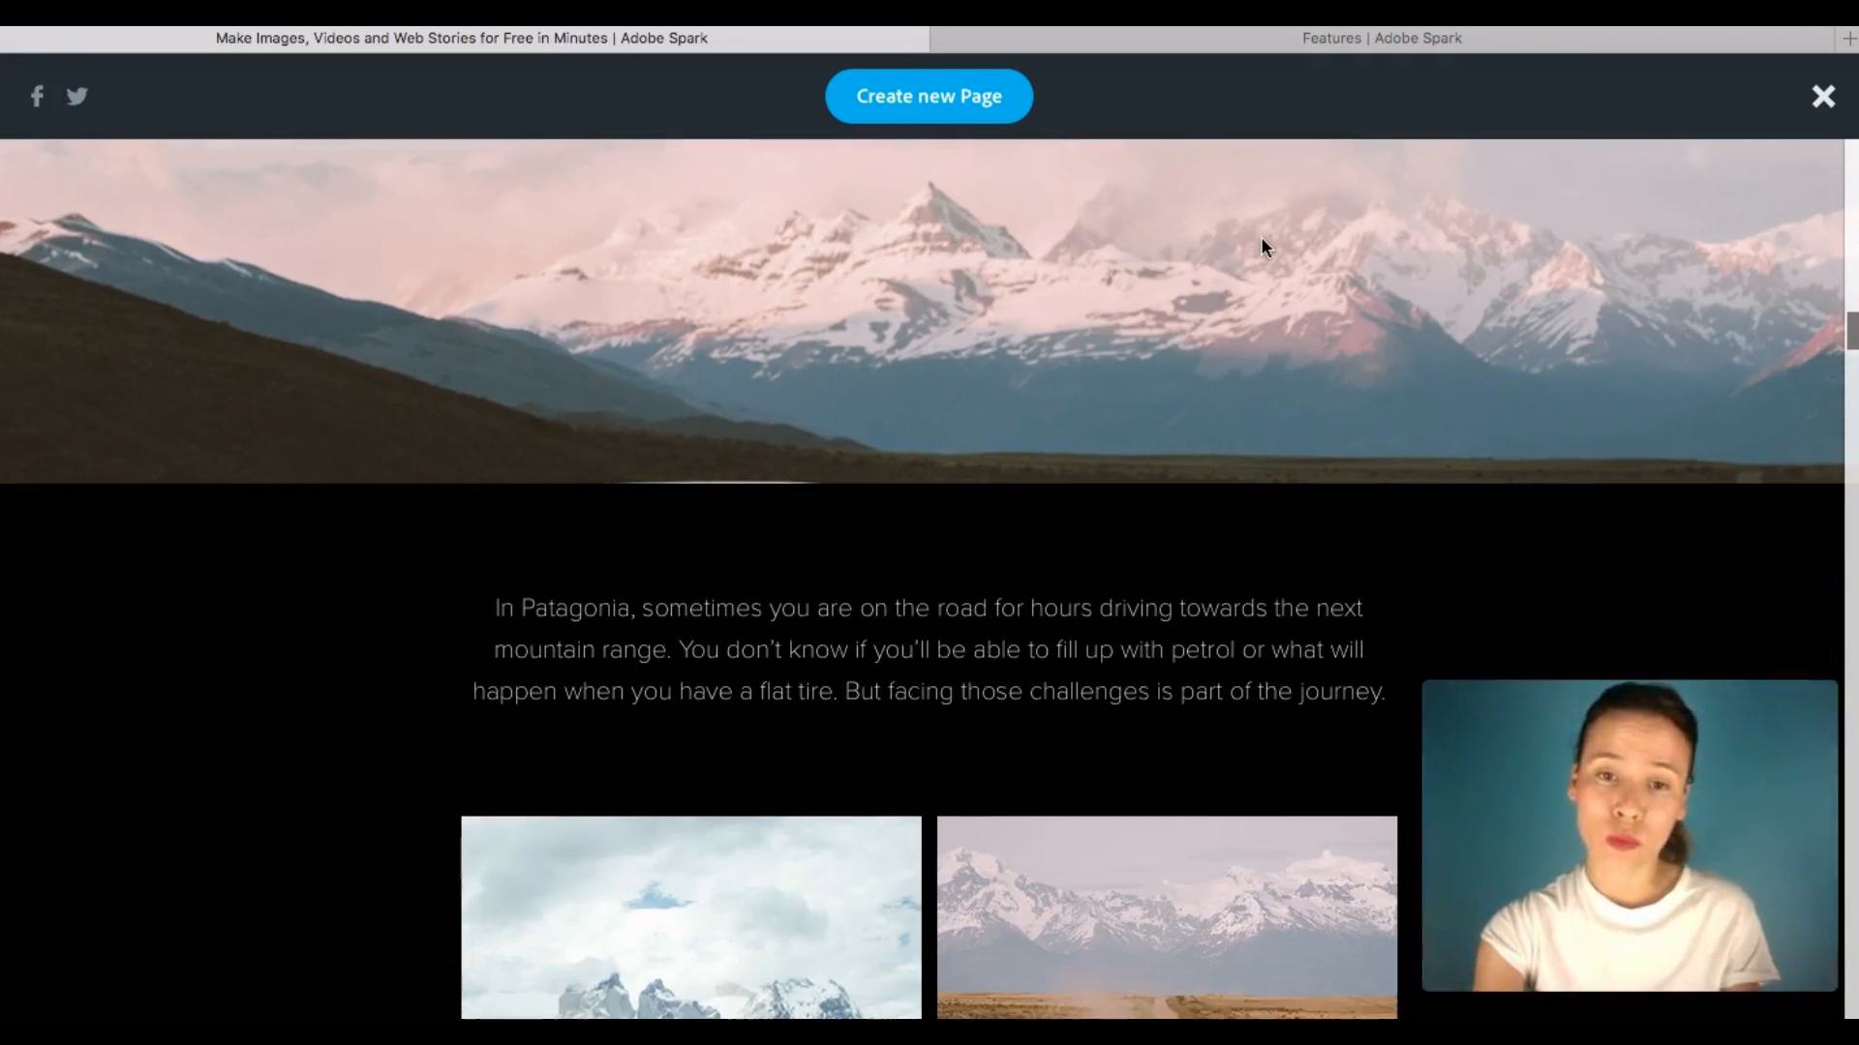
scroll(1261, 239, "down", 15)
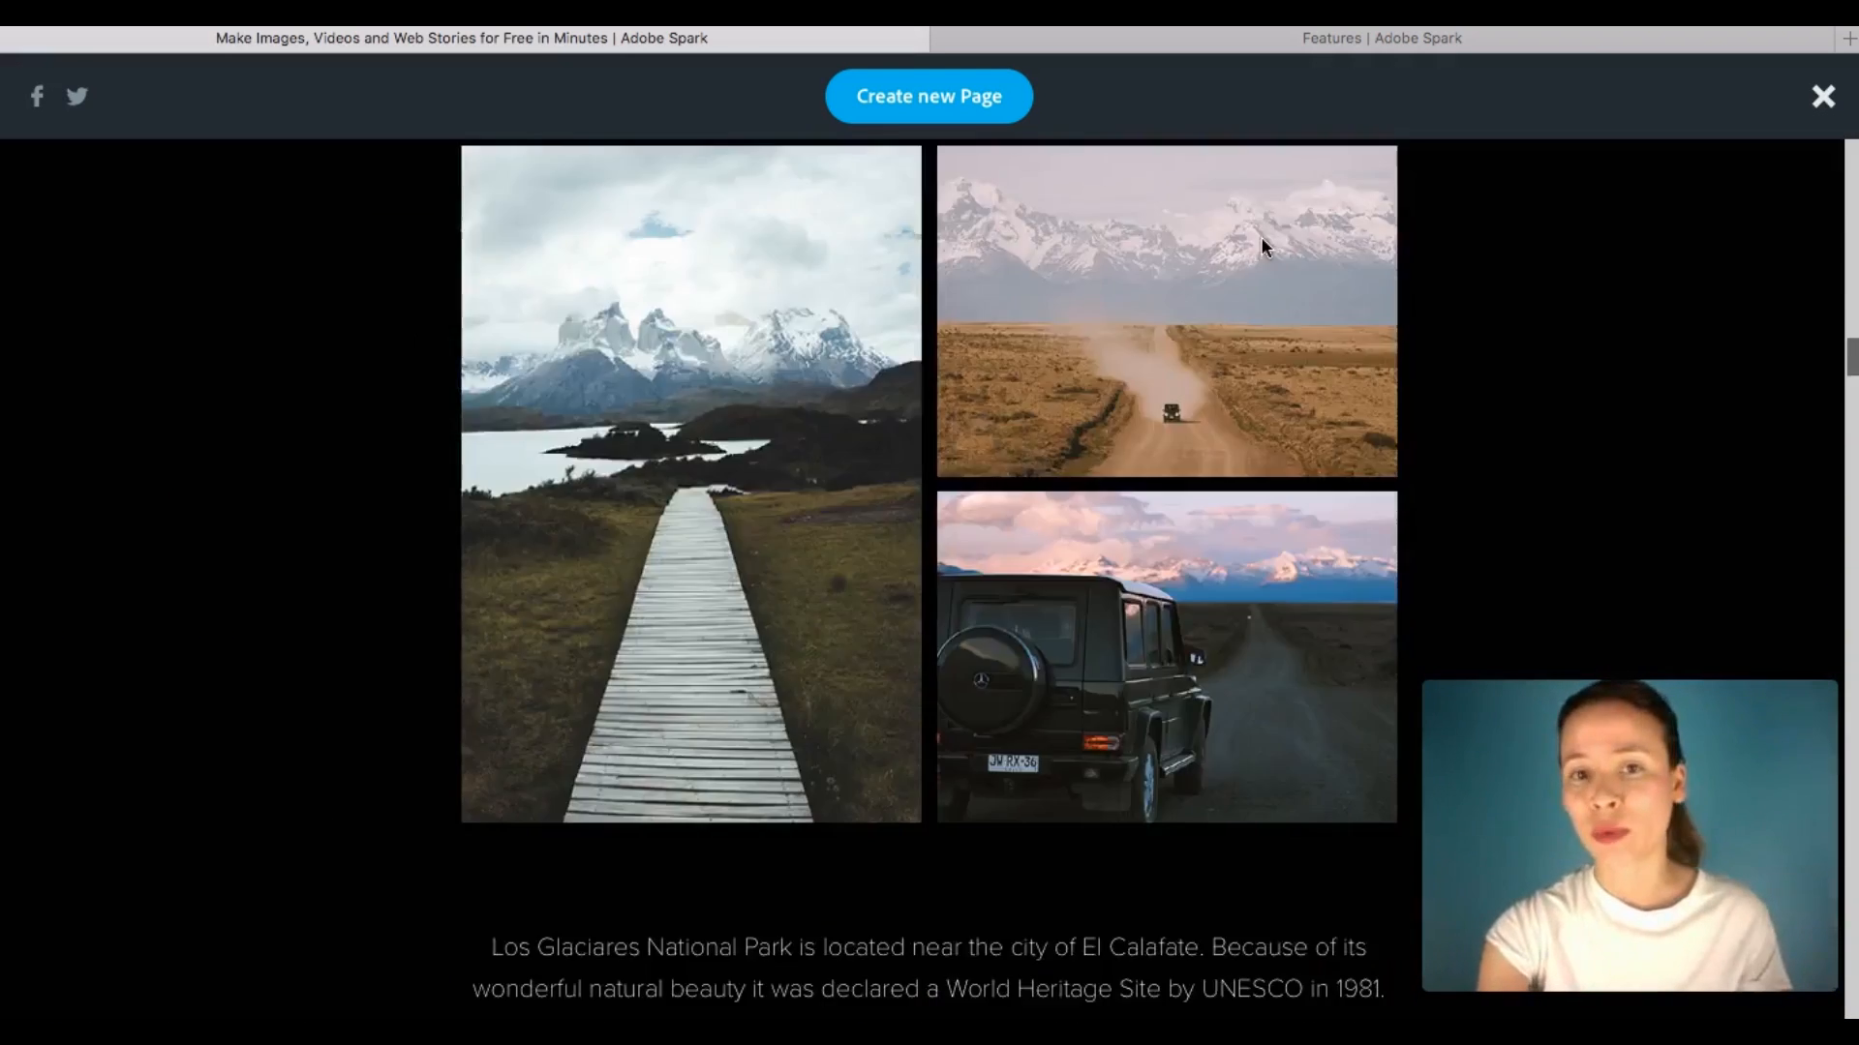
scroll(1261, 247, "down", 10)
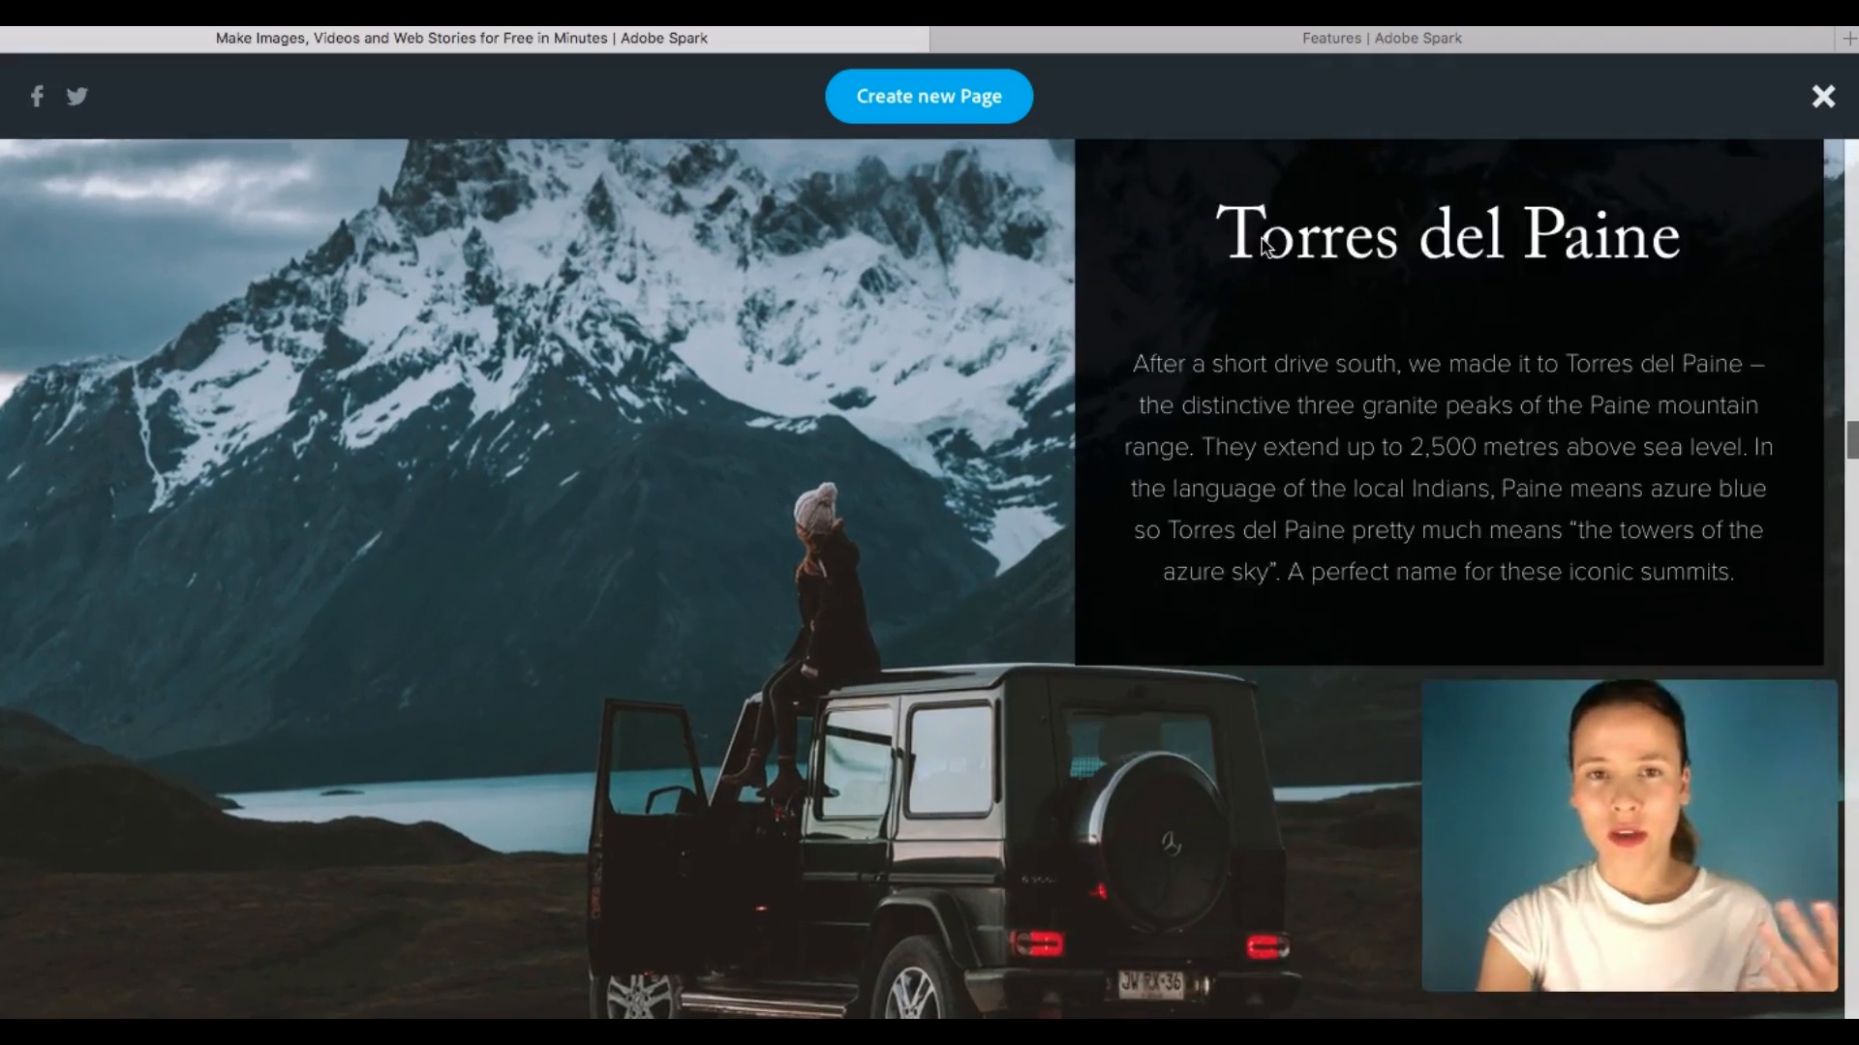
scroll(1261, 247, "down", 15)
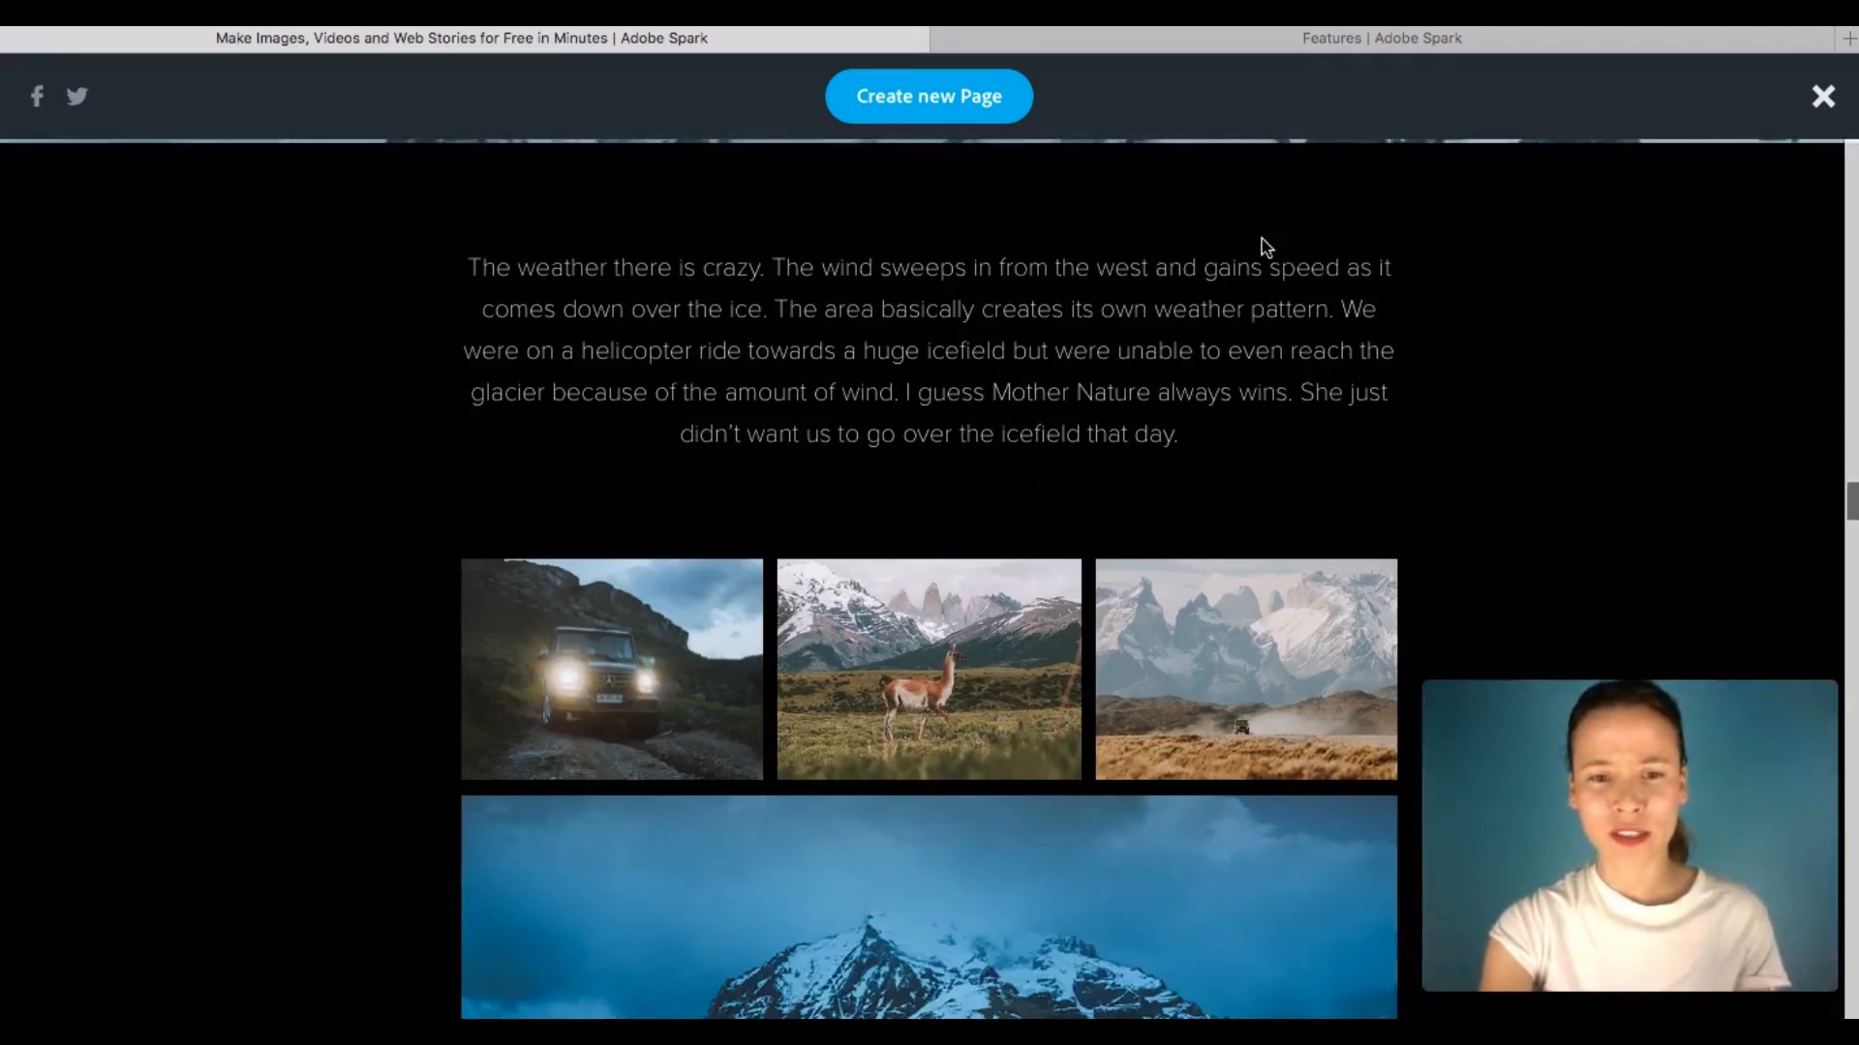
scroll(1261, 247, "down", 15)
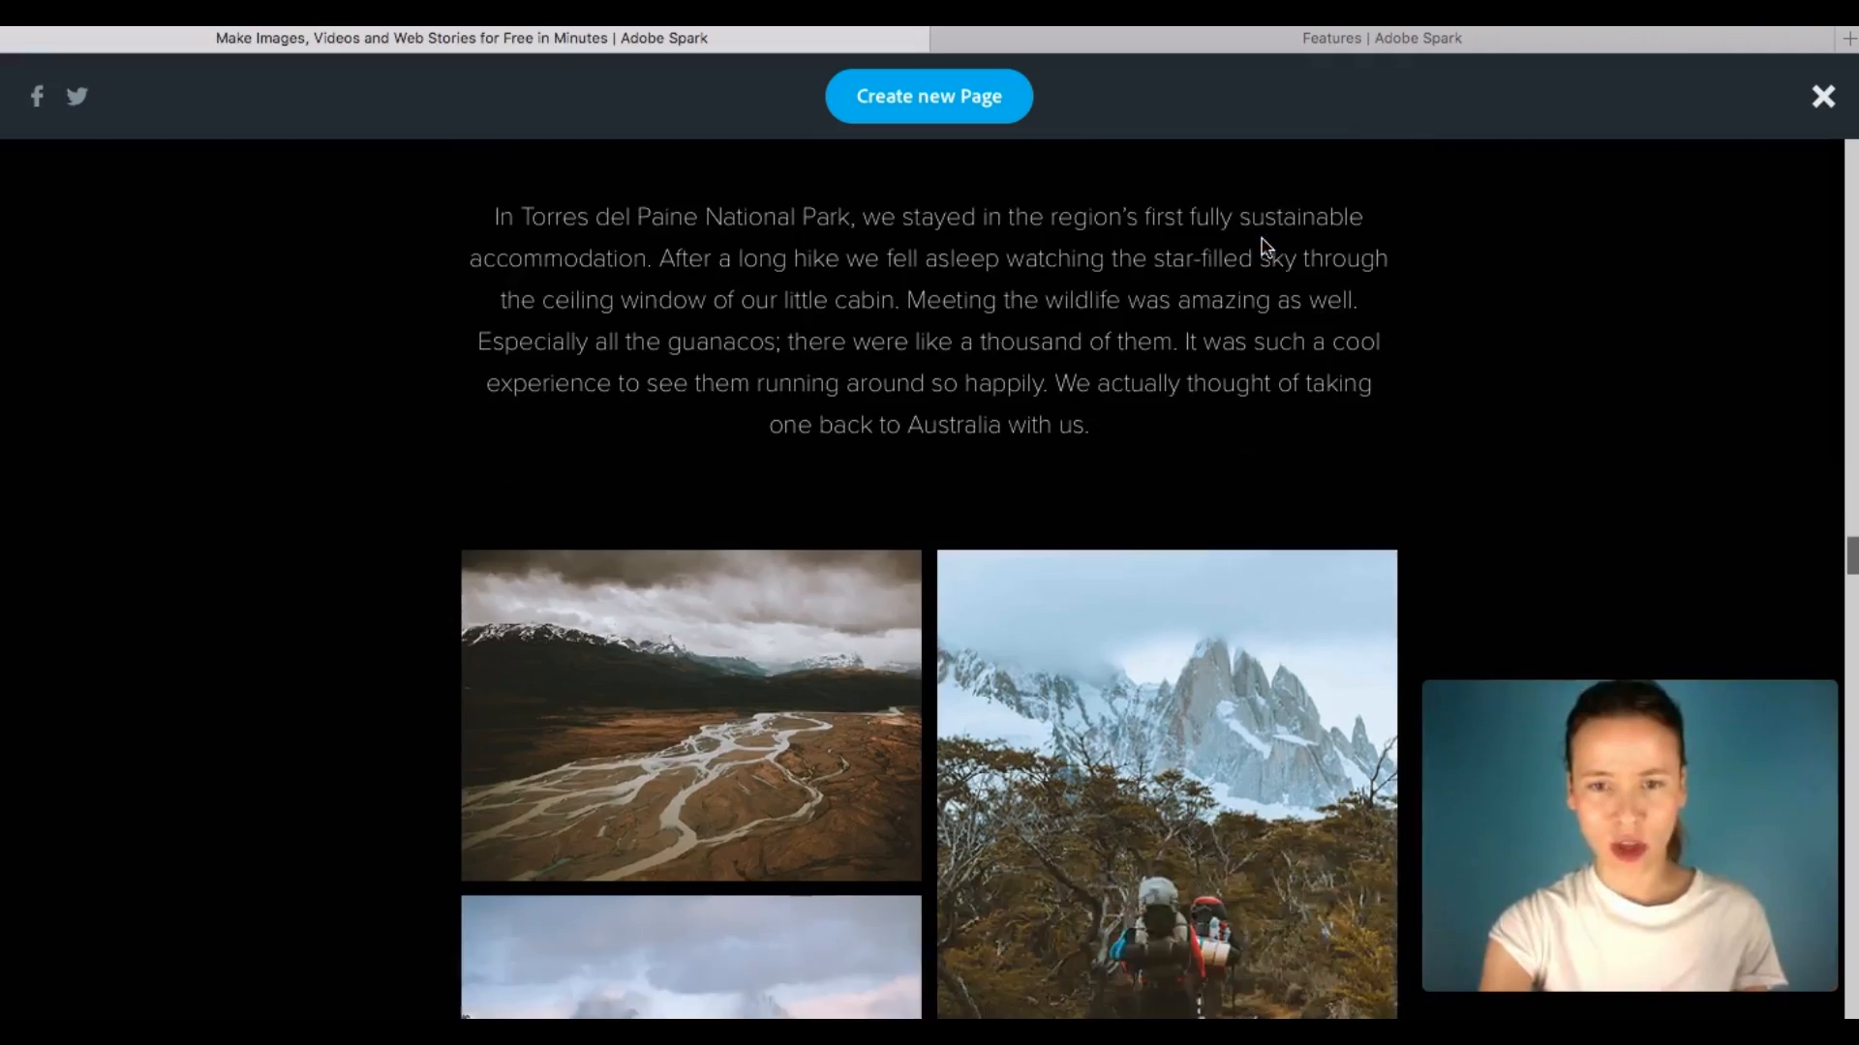
scroll(1261, 247, "down", 15)
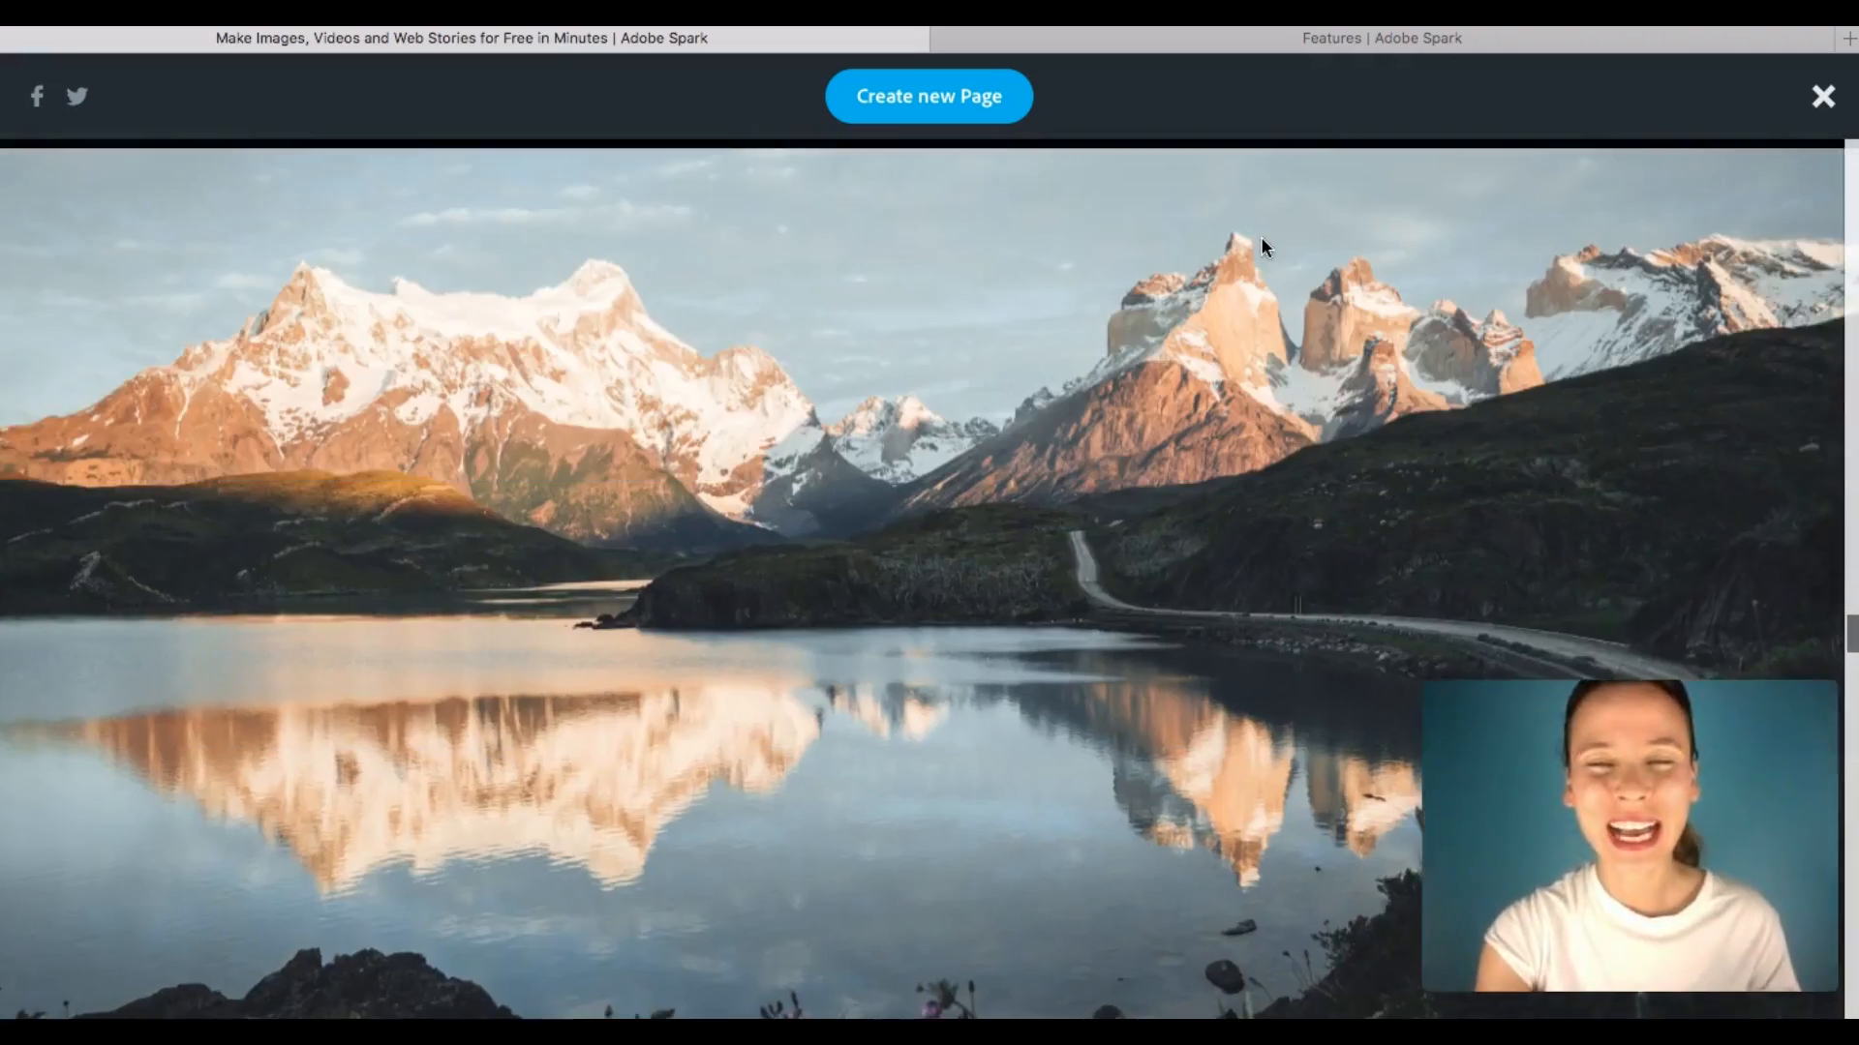
scroll(1260, 246, "down", 15)
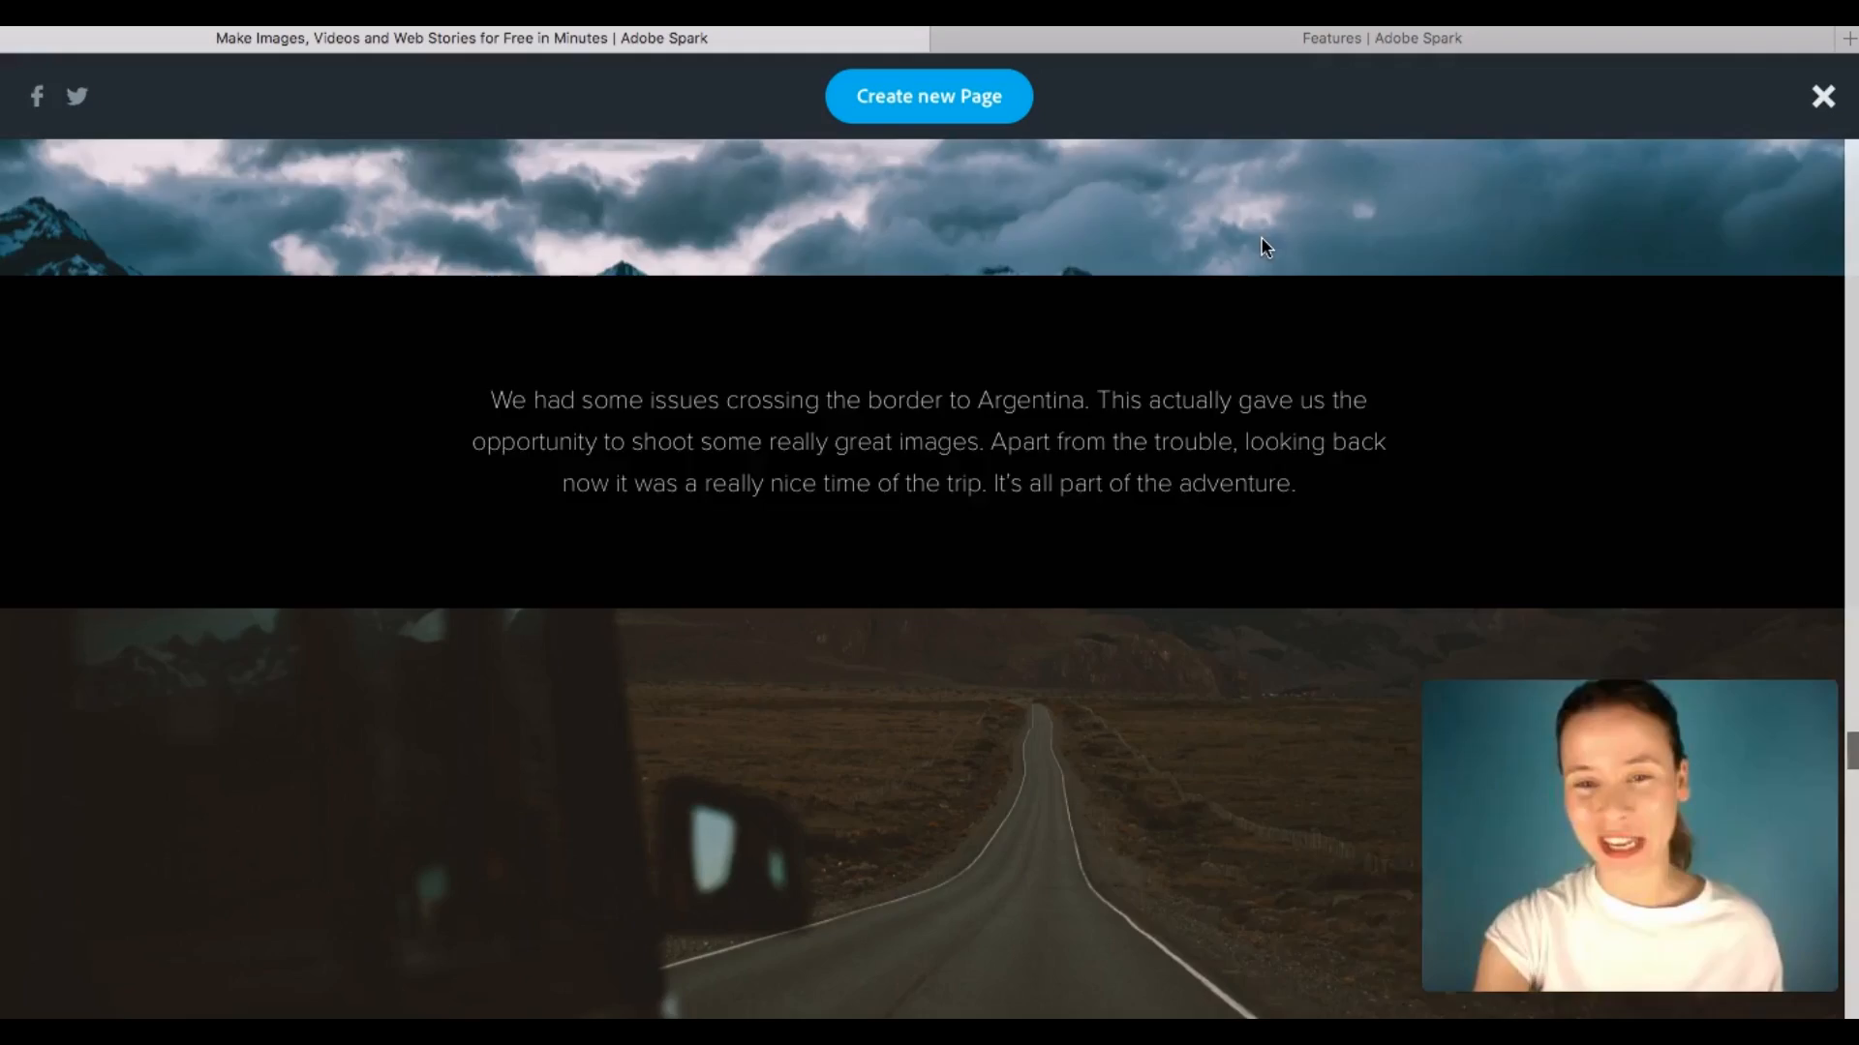
scroll(1265, 247, "up", 15)
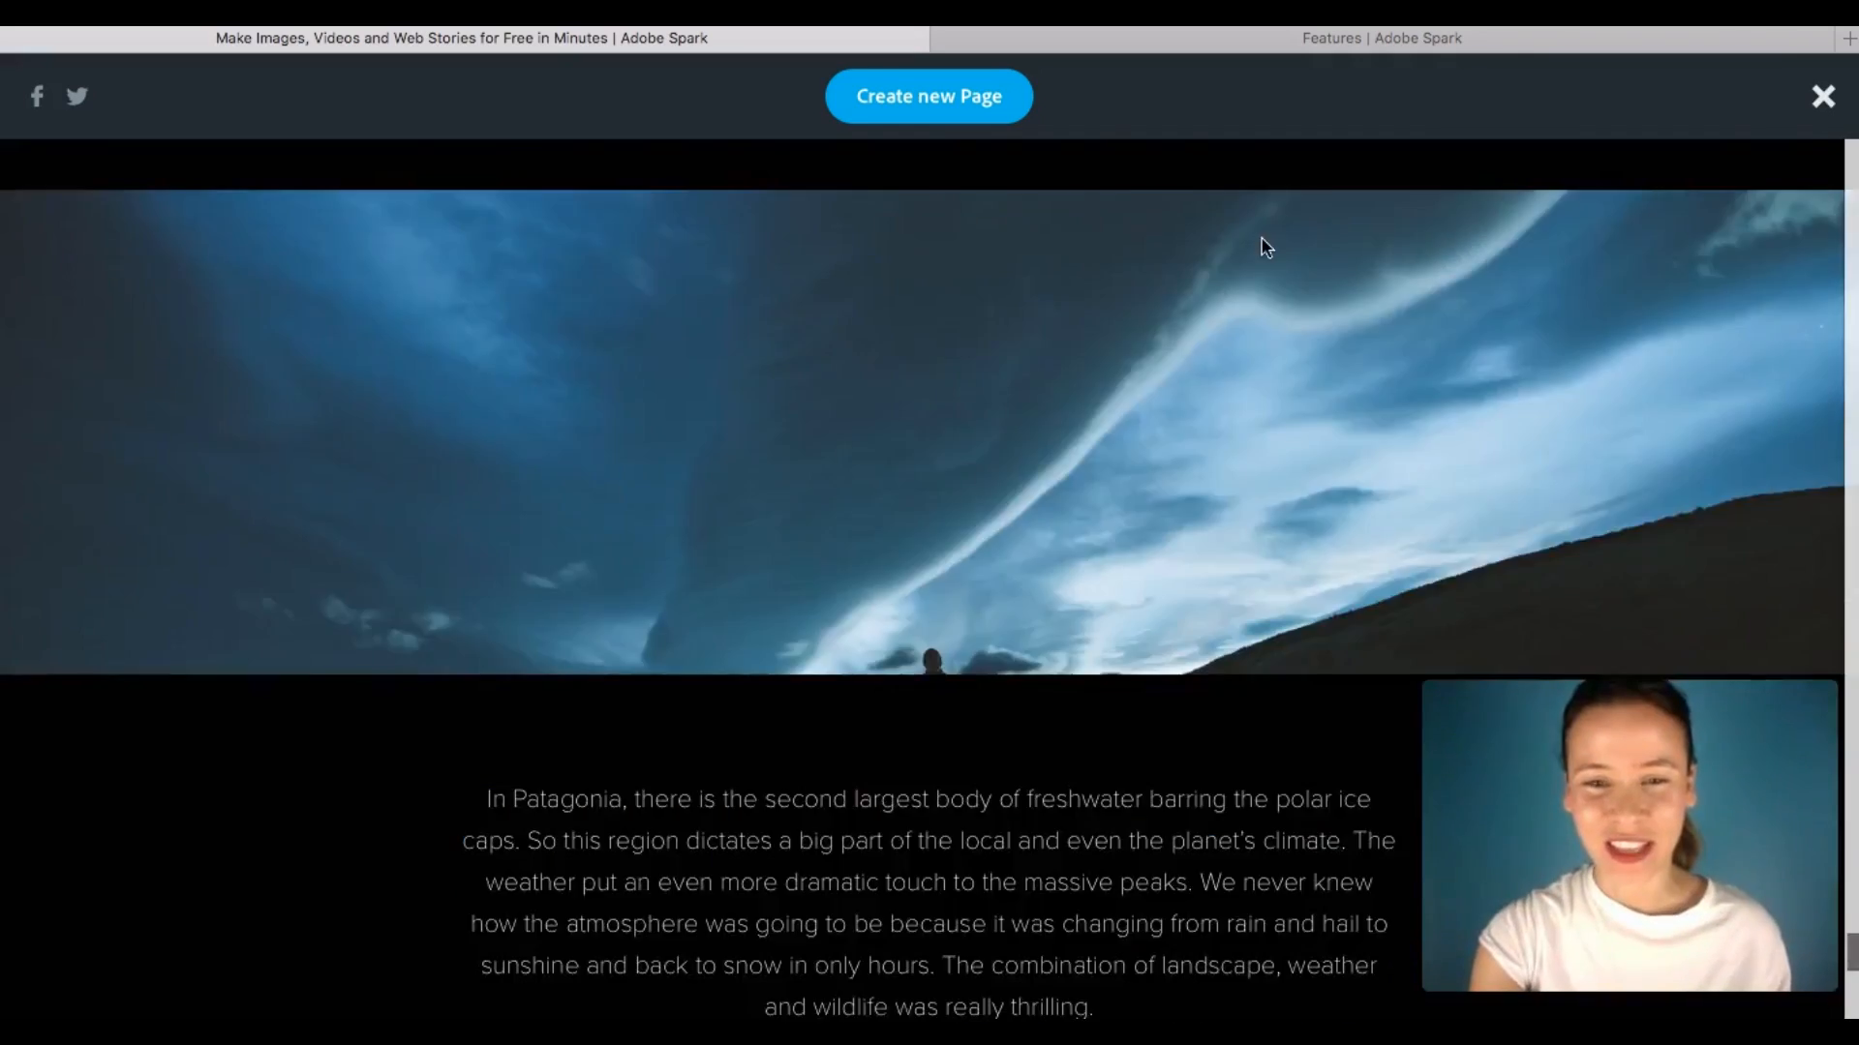
scroll(1261, 236, "up", 20)
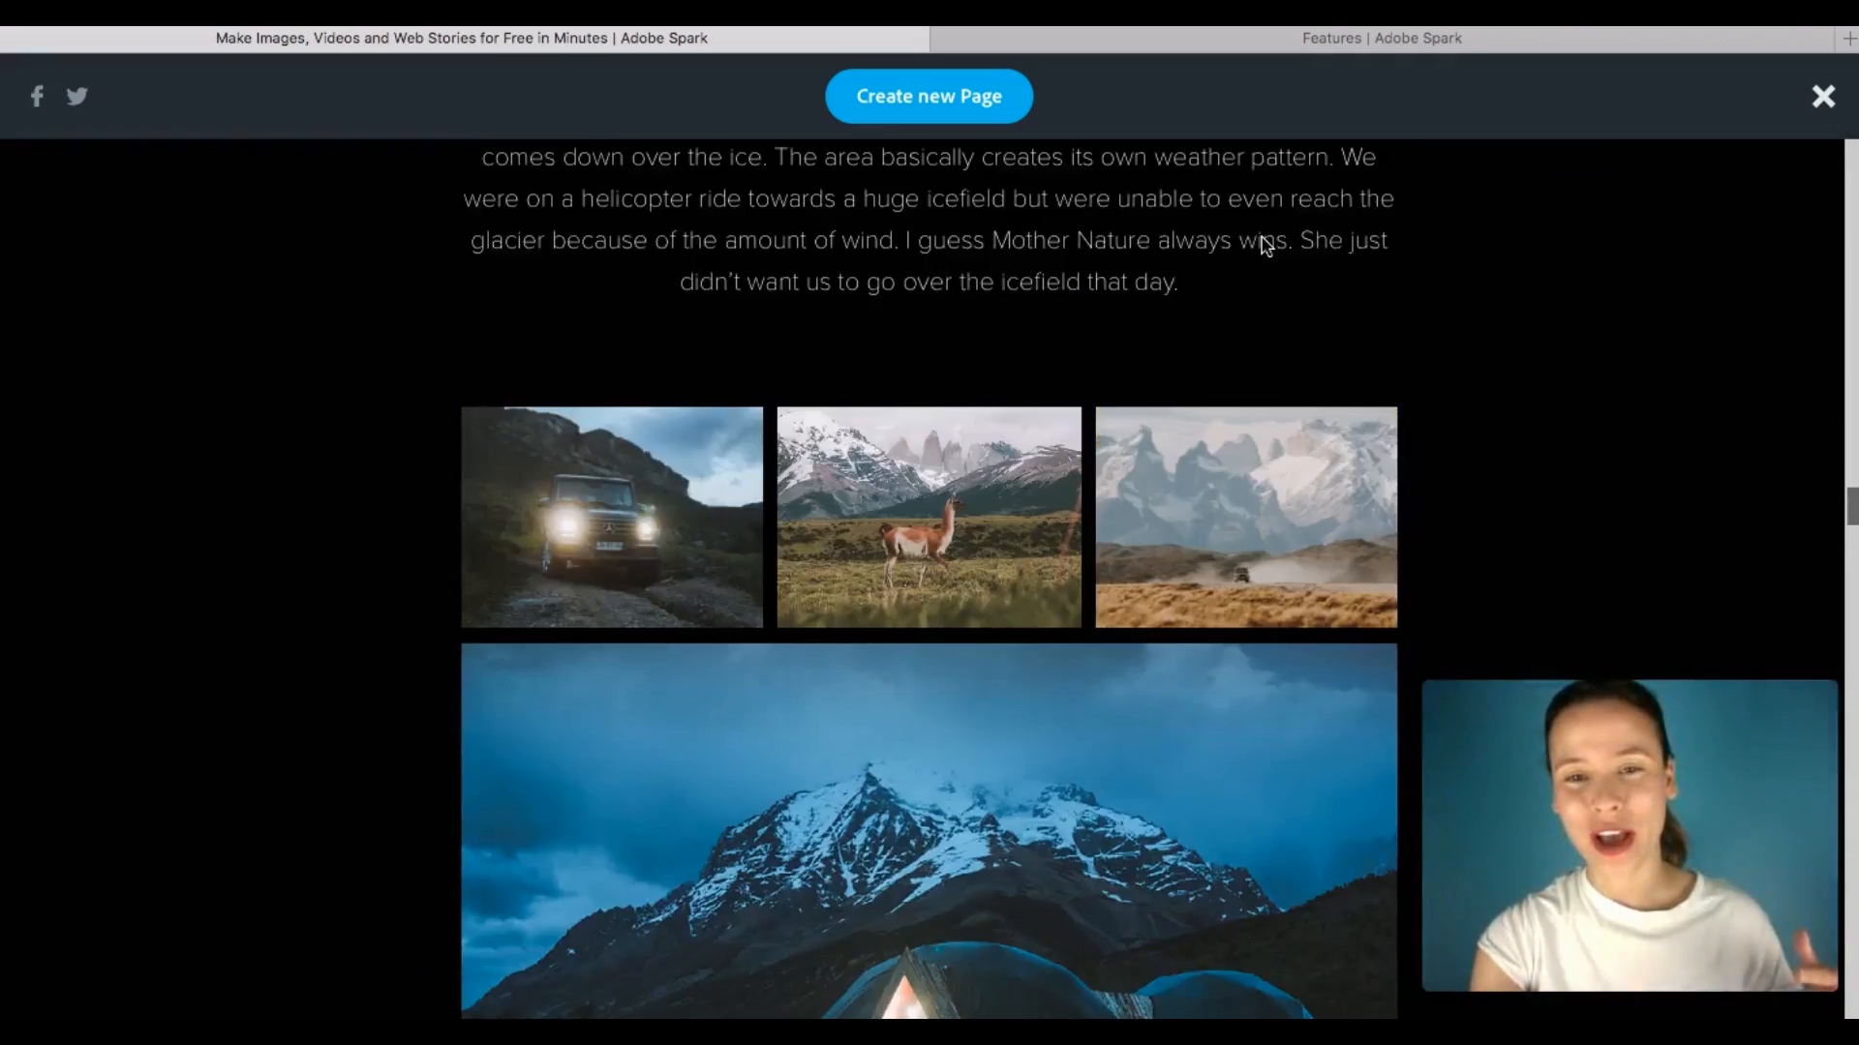
scroll(1260, 246, "up", 5)
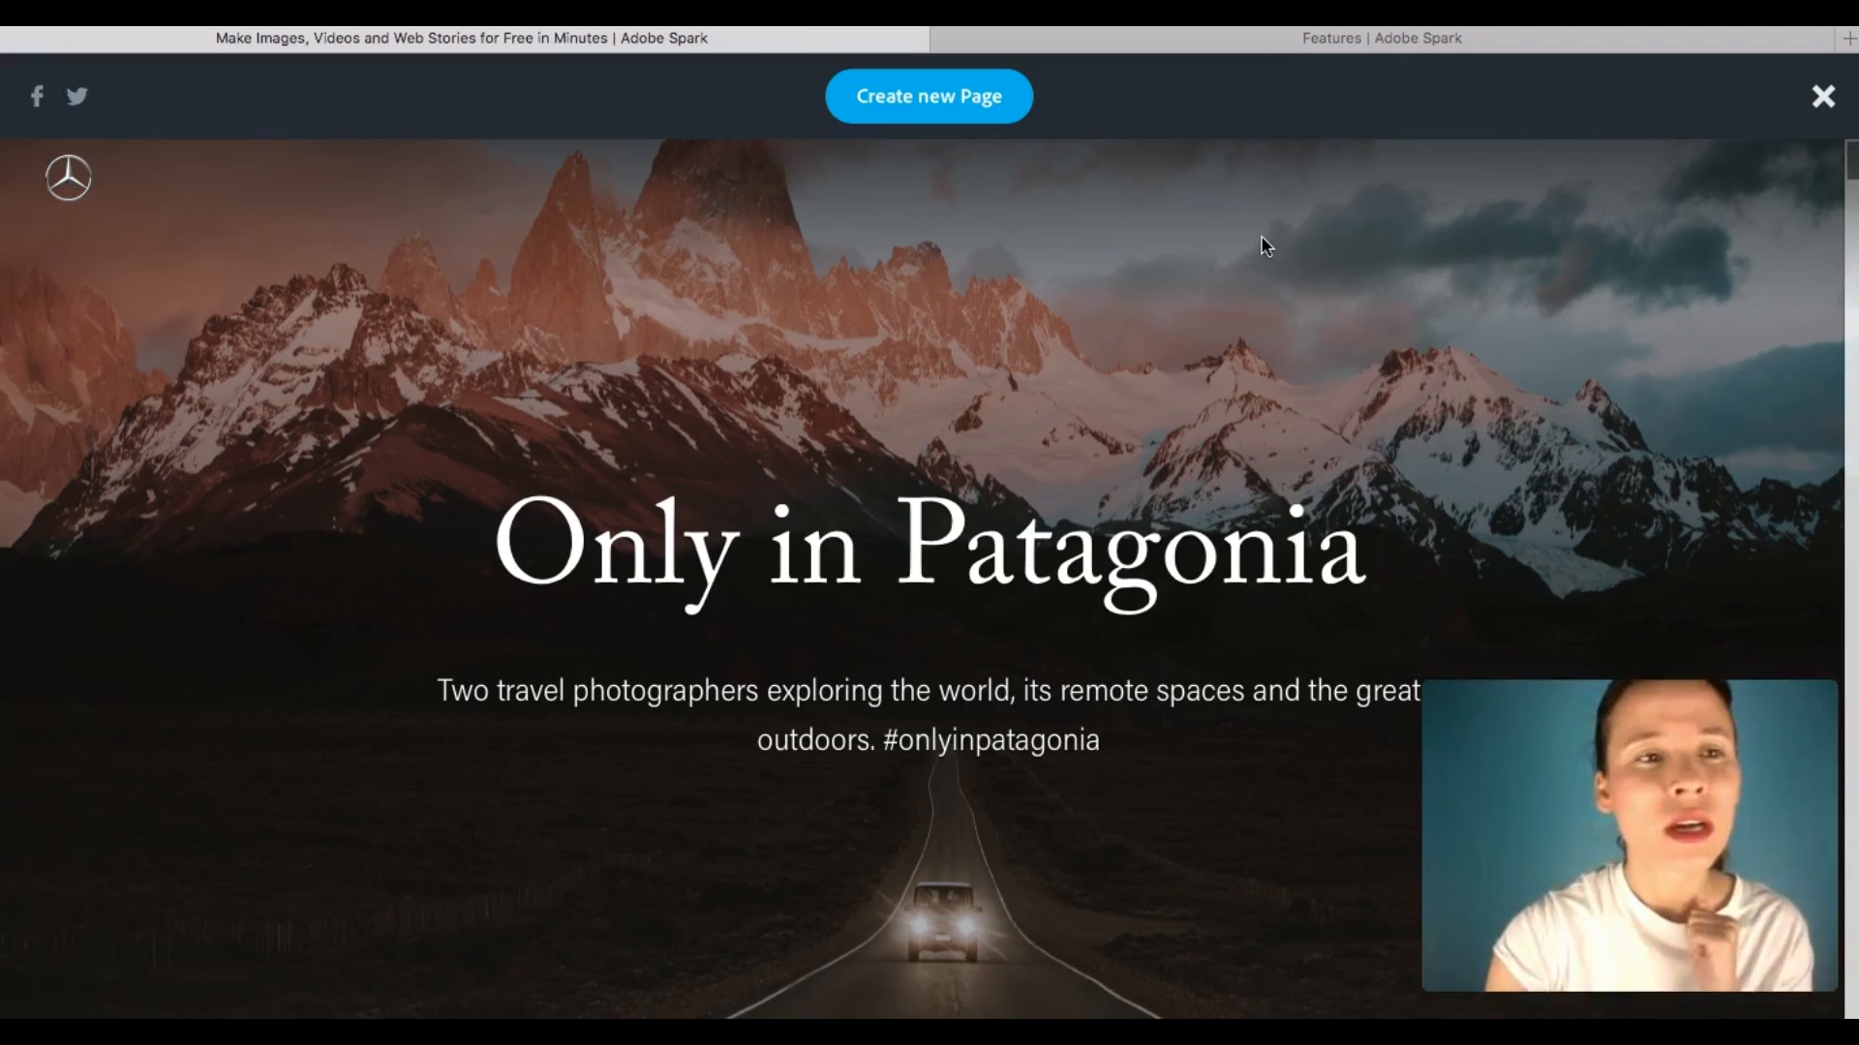
- Return to the Adobe Spark projects and create a new Page project
left_click(1301, 39)
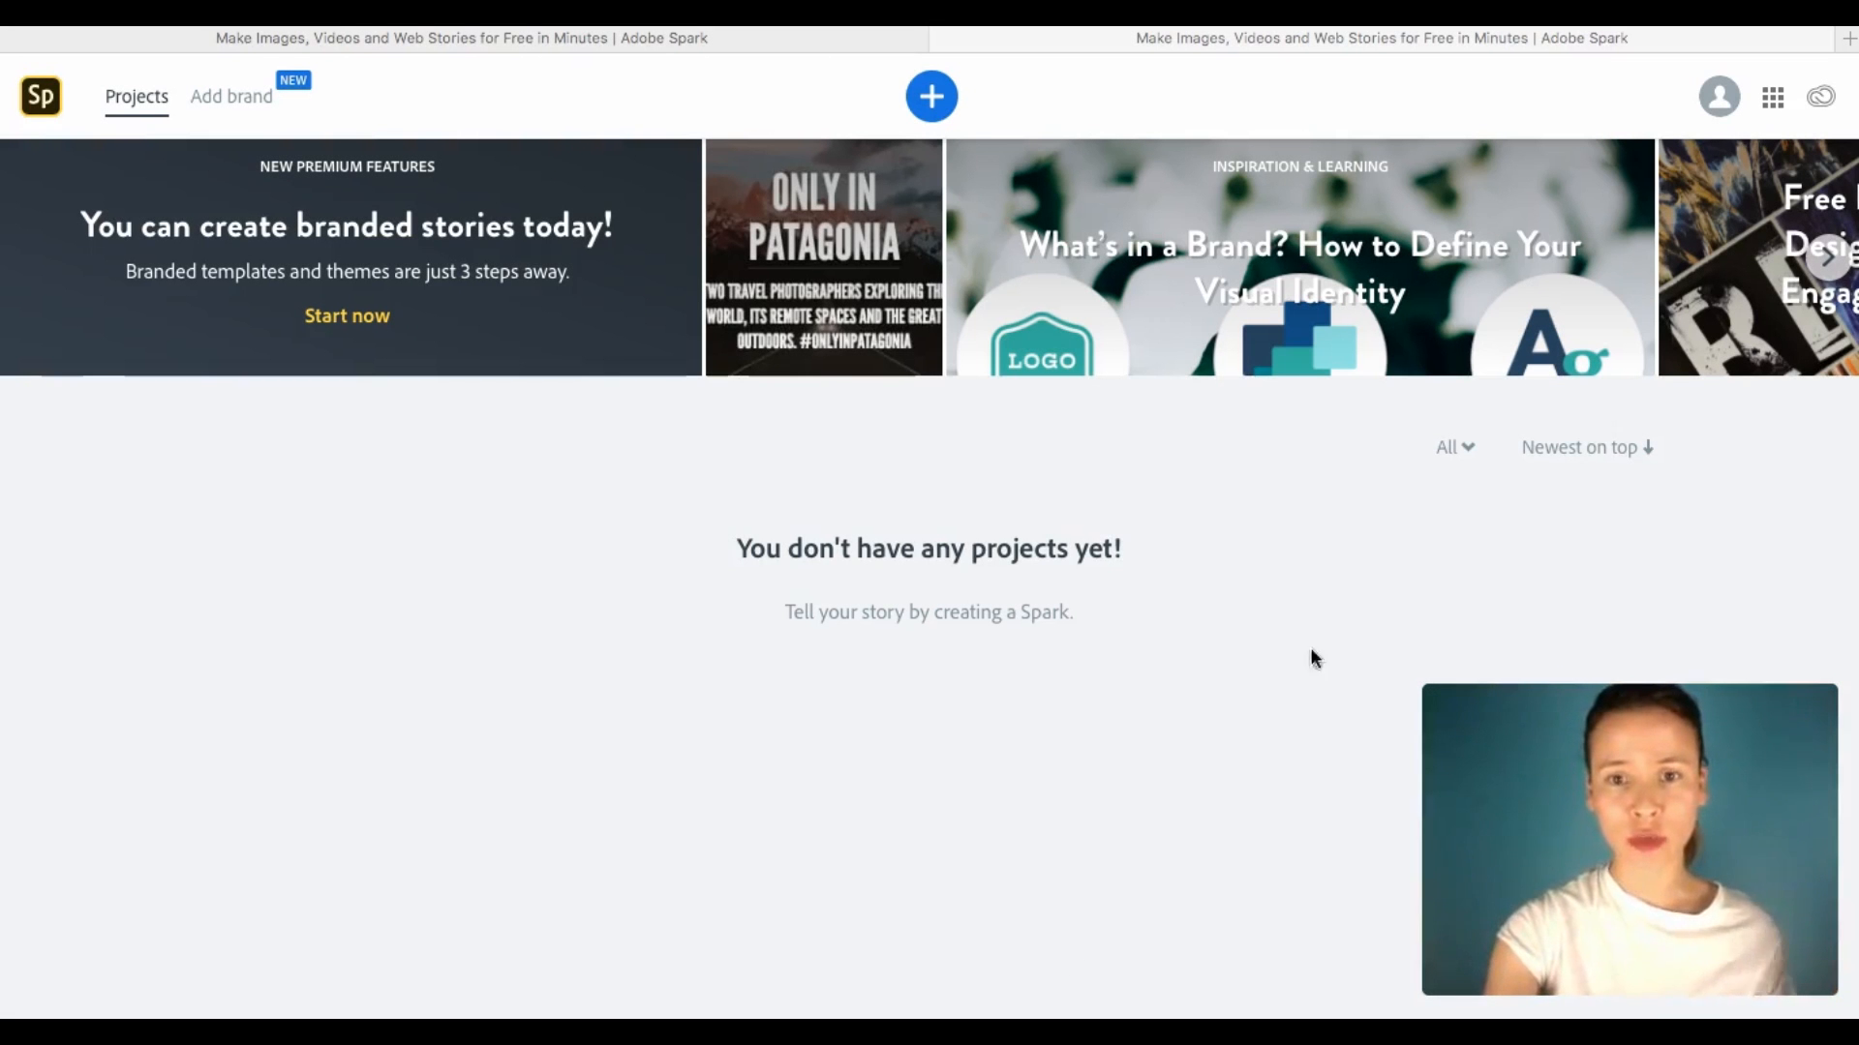
left_click(1384, 591)
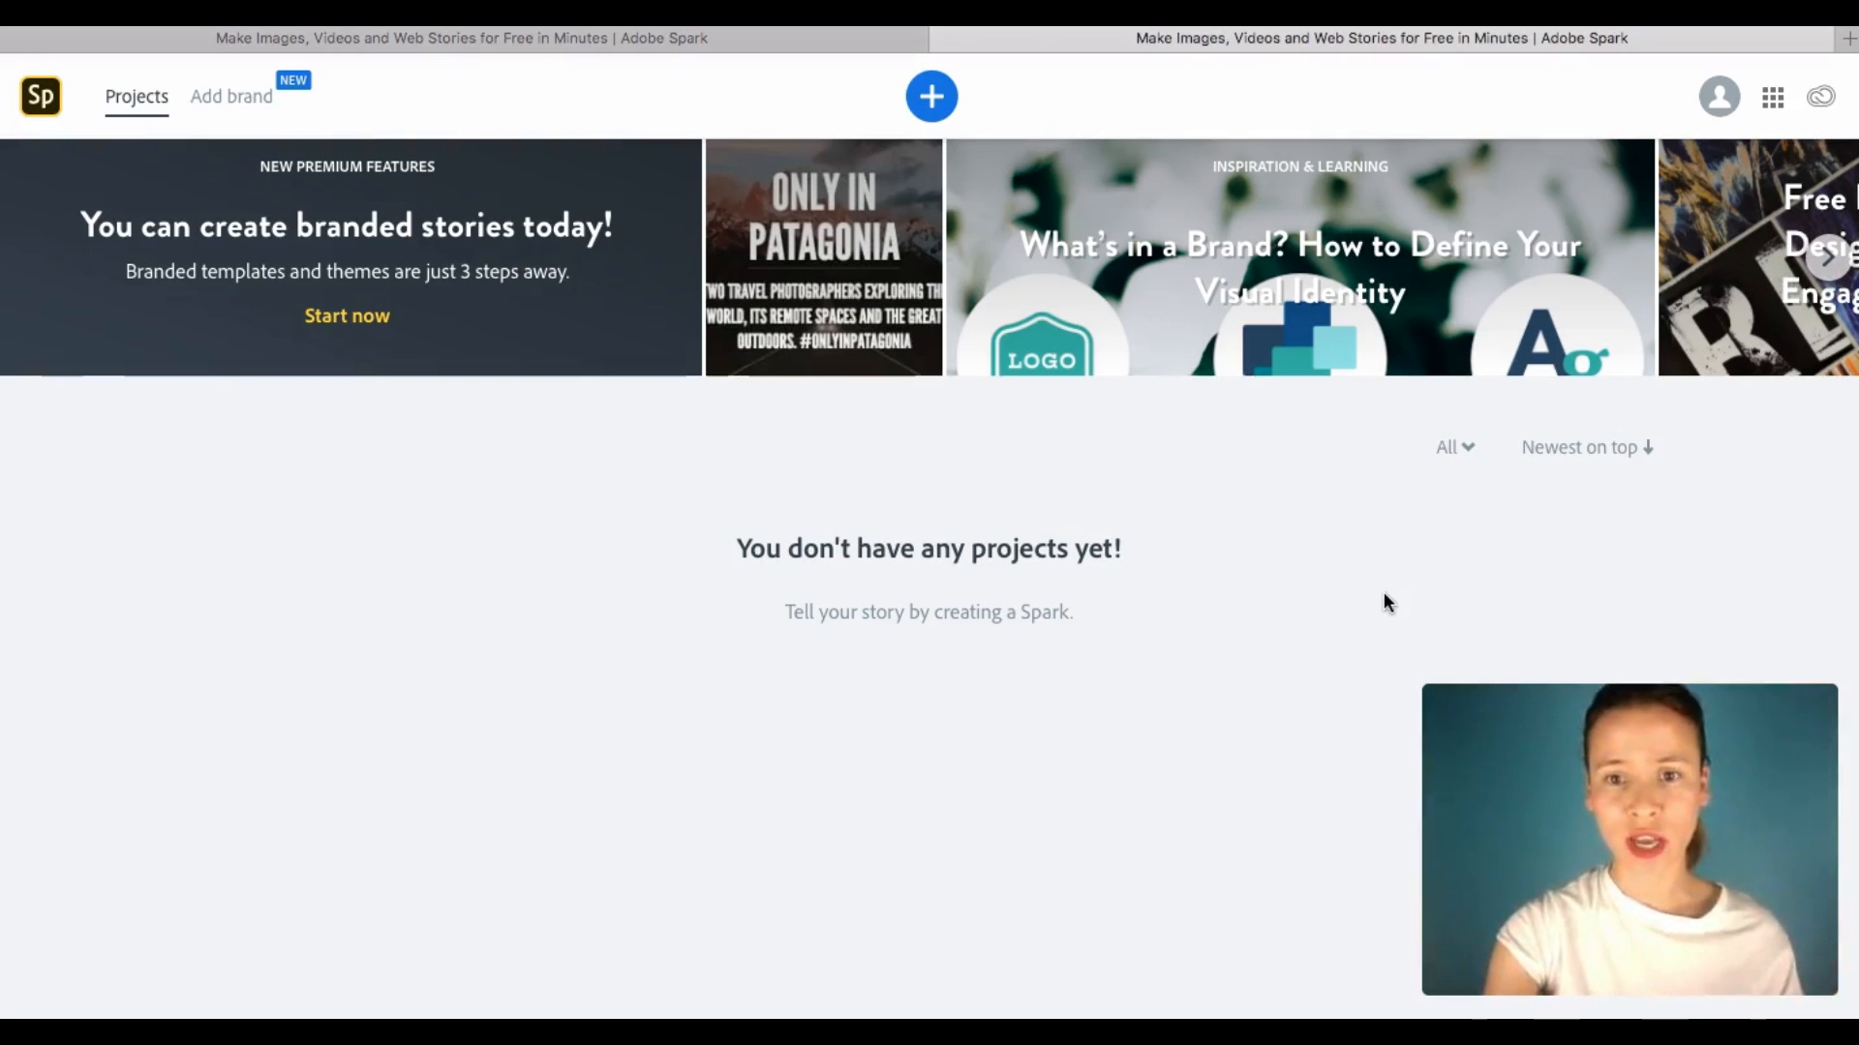
left_click(931, 94)
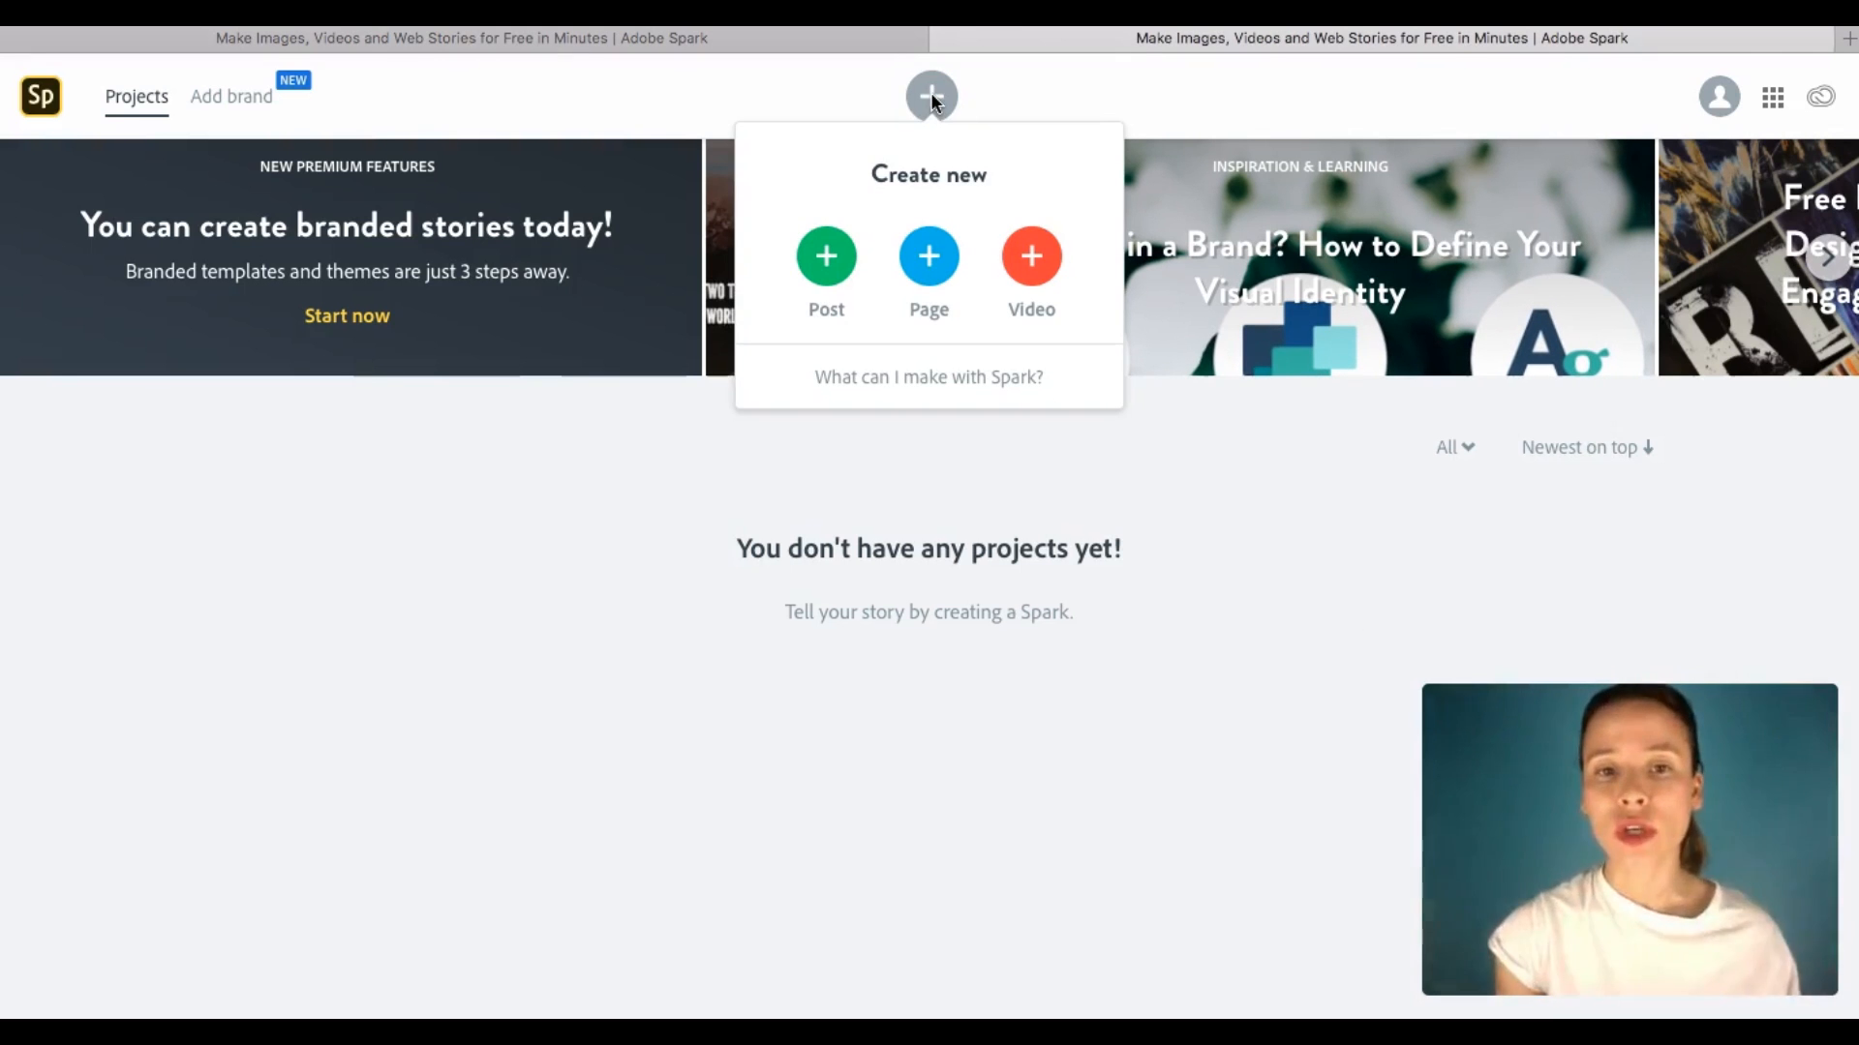
left_click(931, 258)
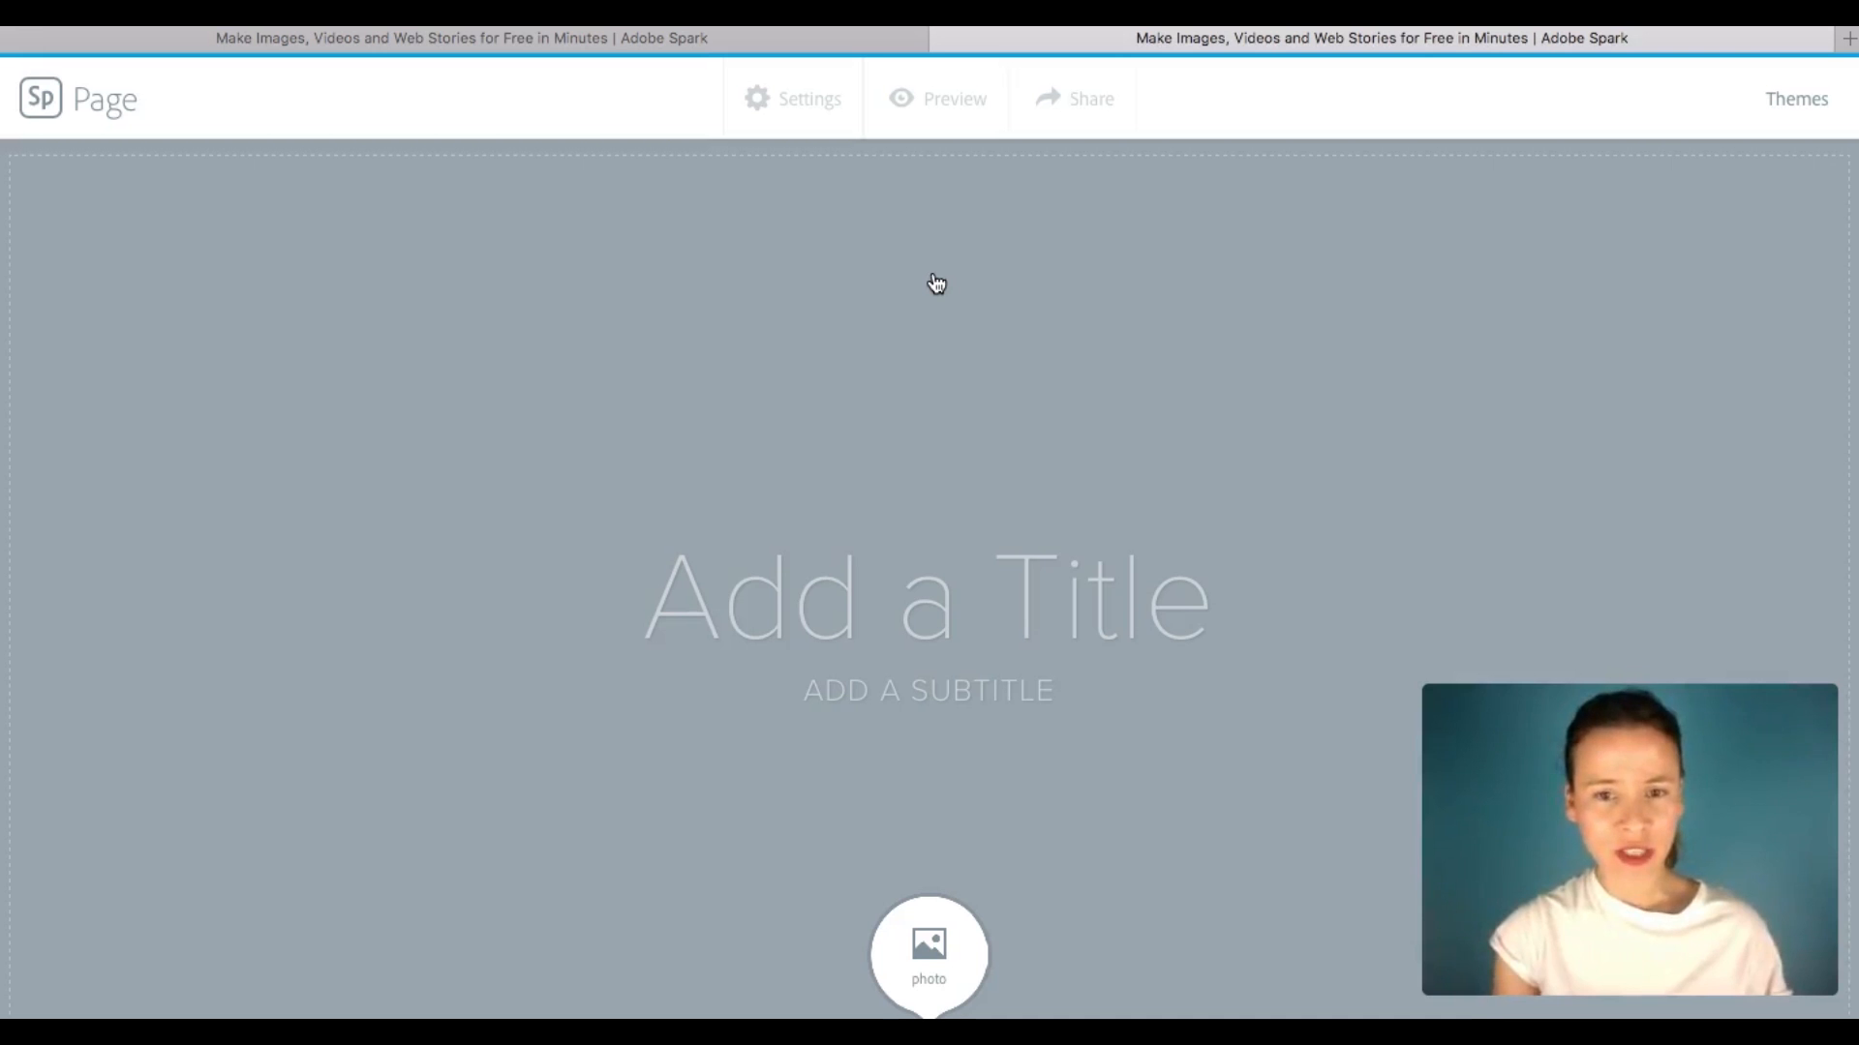
- Check the example page's heading and enter "Only in Patagonia" as the new page's title
left_click(942, 579)
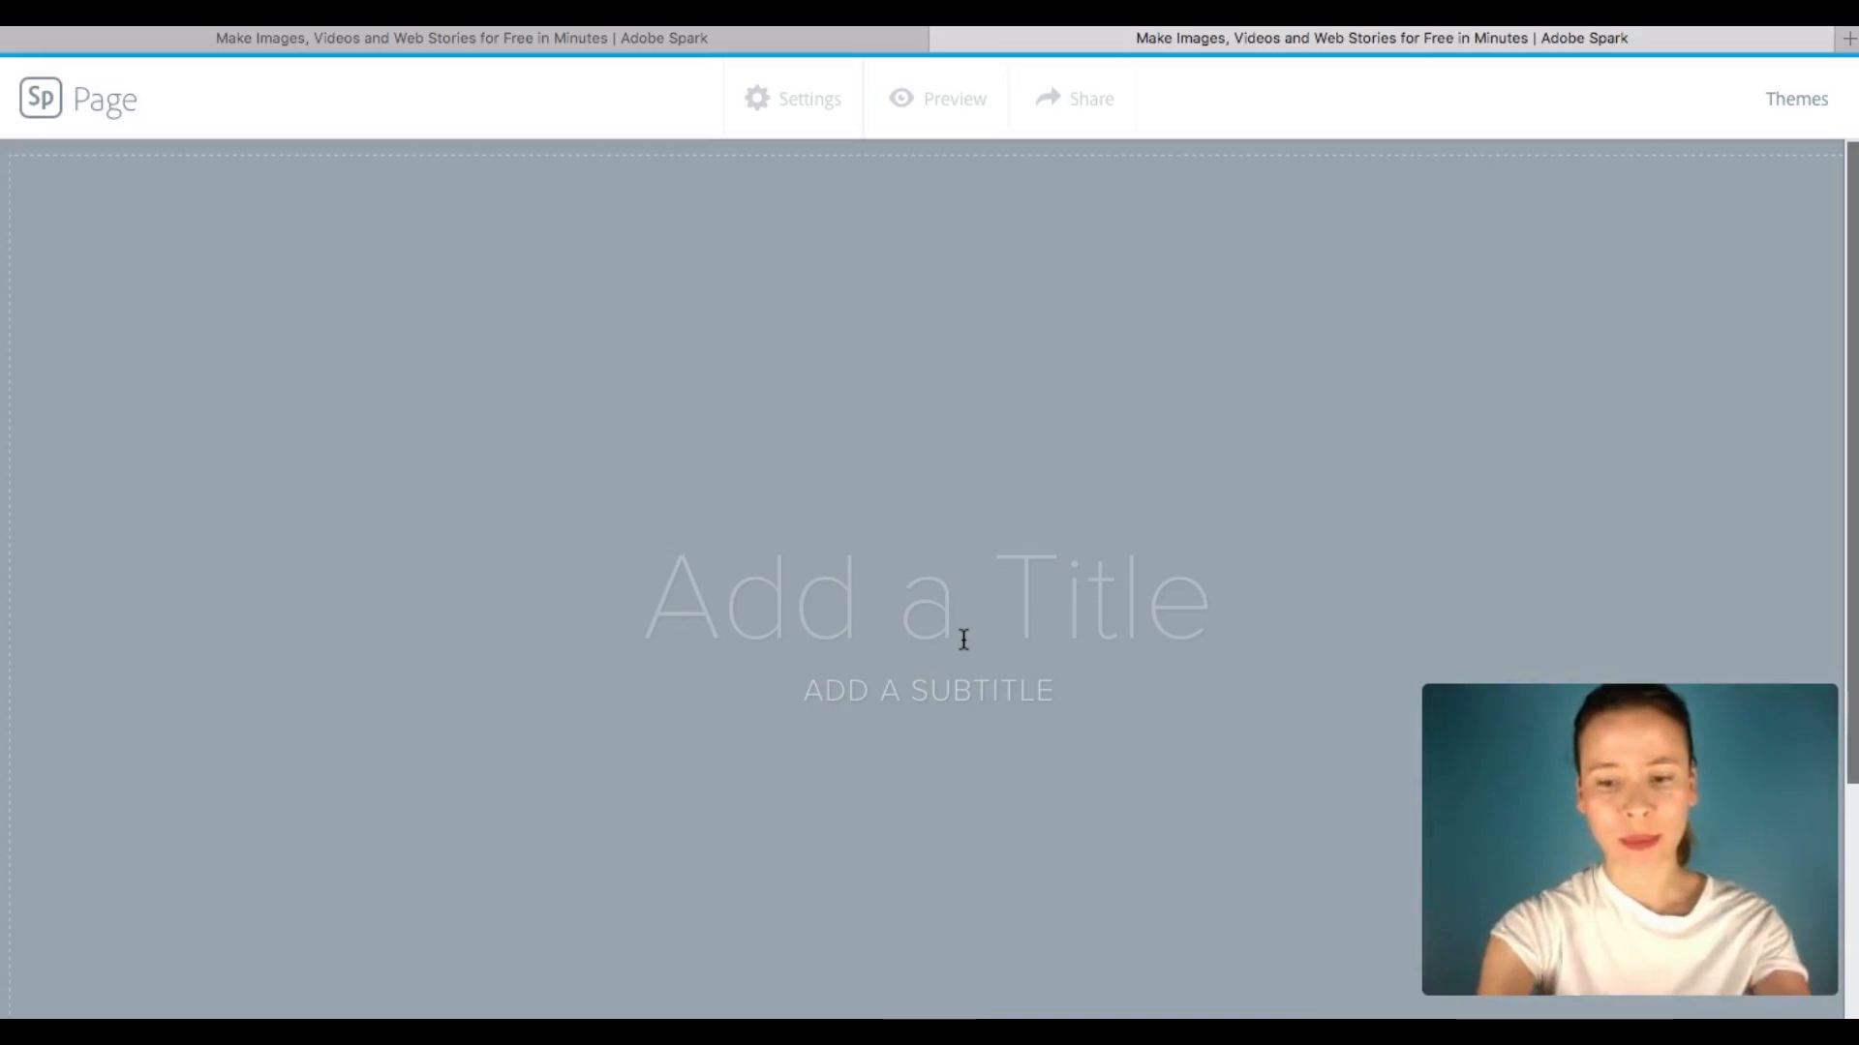
left_click(693, 31)
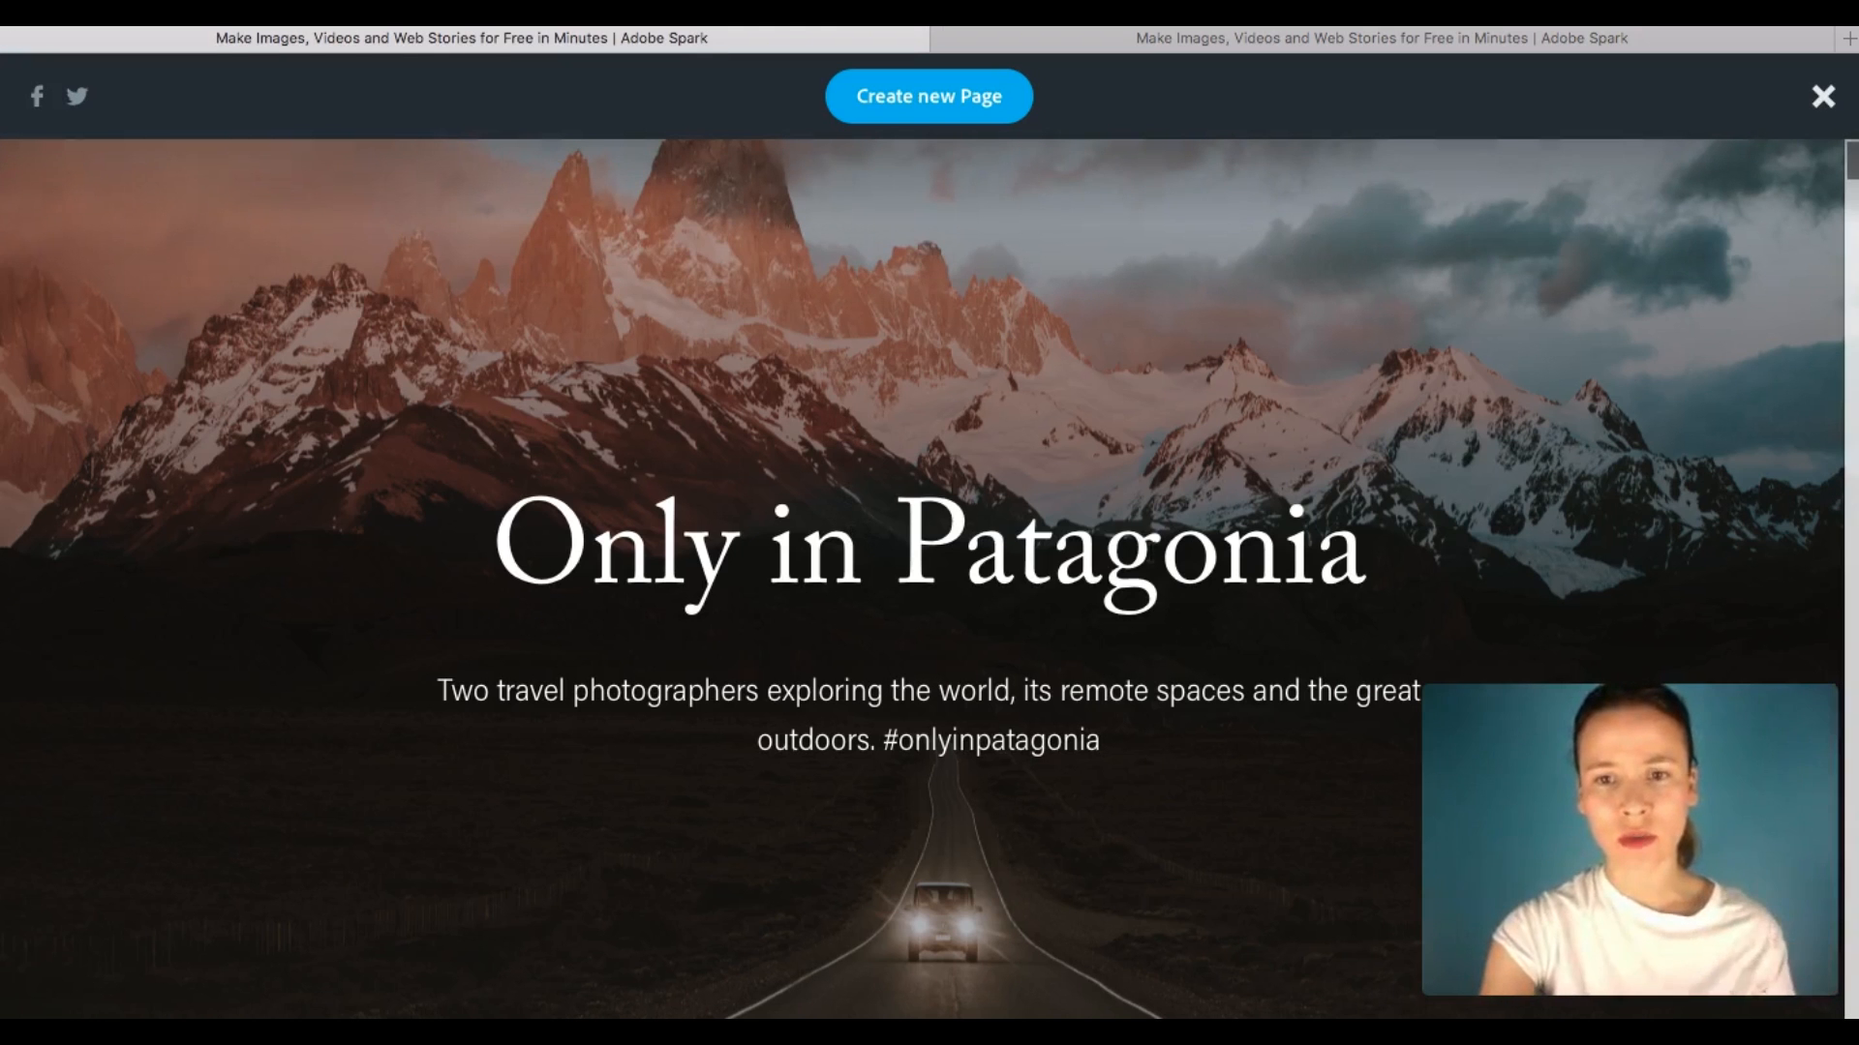
left_click(1369, 37)
type("Only in Patagonia")
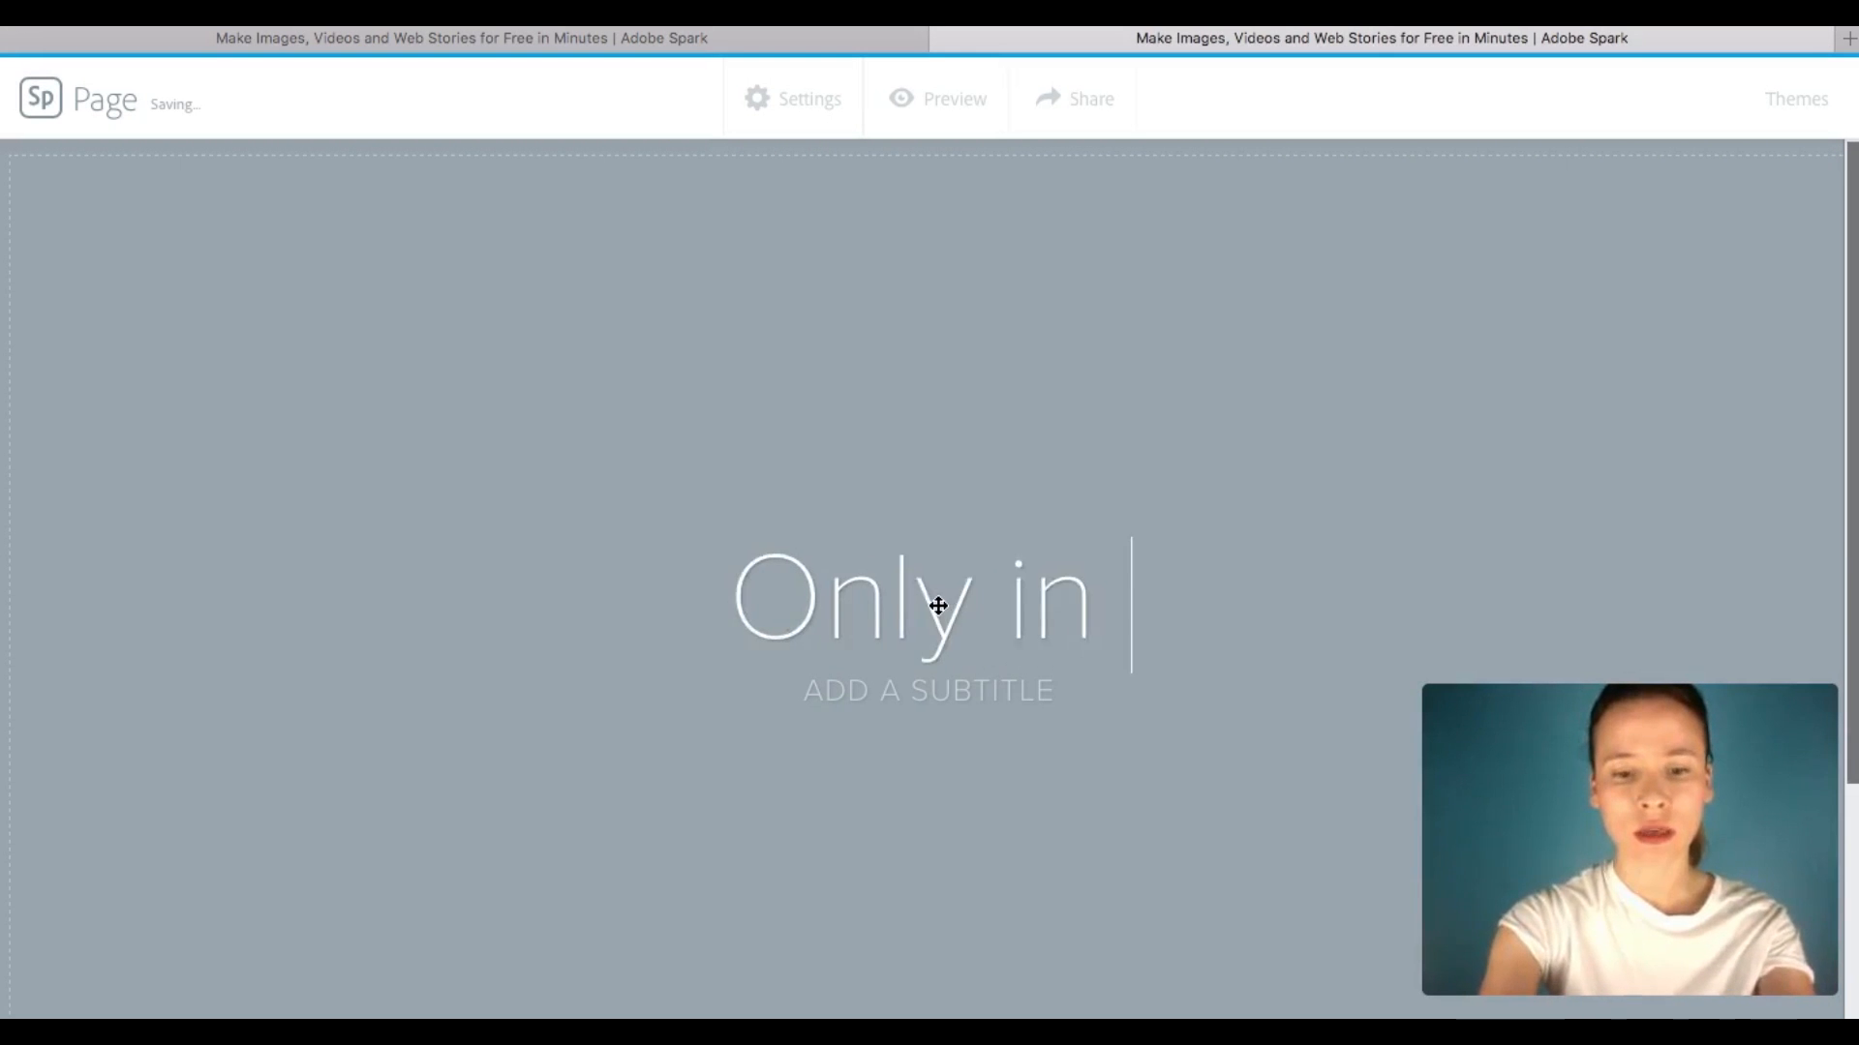
- Copy the full subtitle, including #onlyinpatagonia, from the example page and paste it as the new page's subtitle
left_click(746, 39)
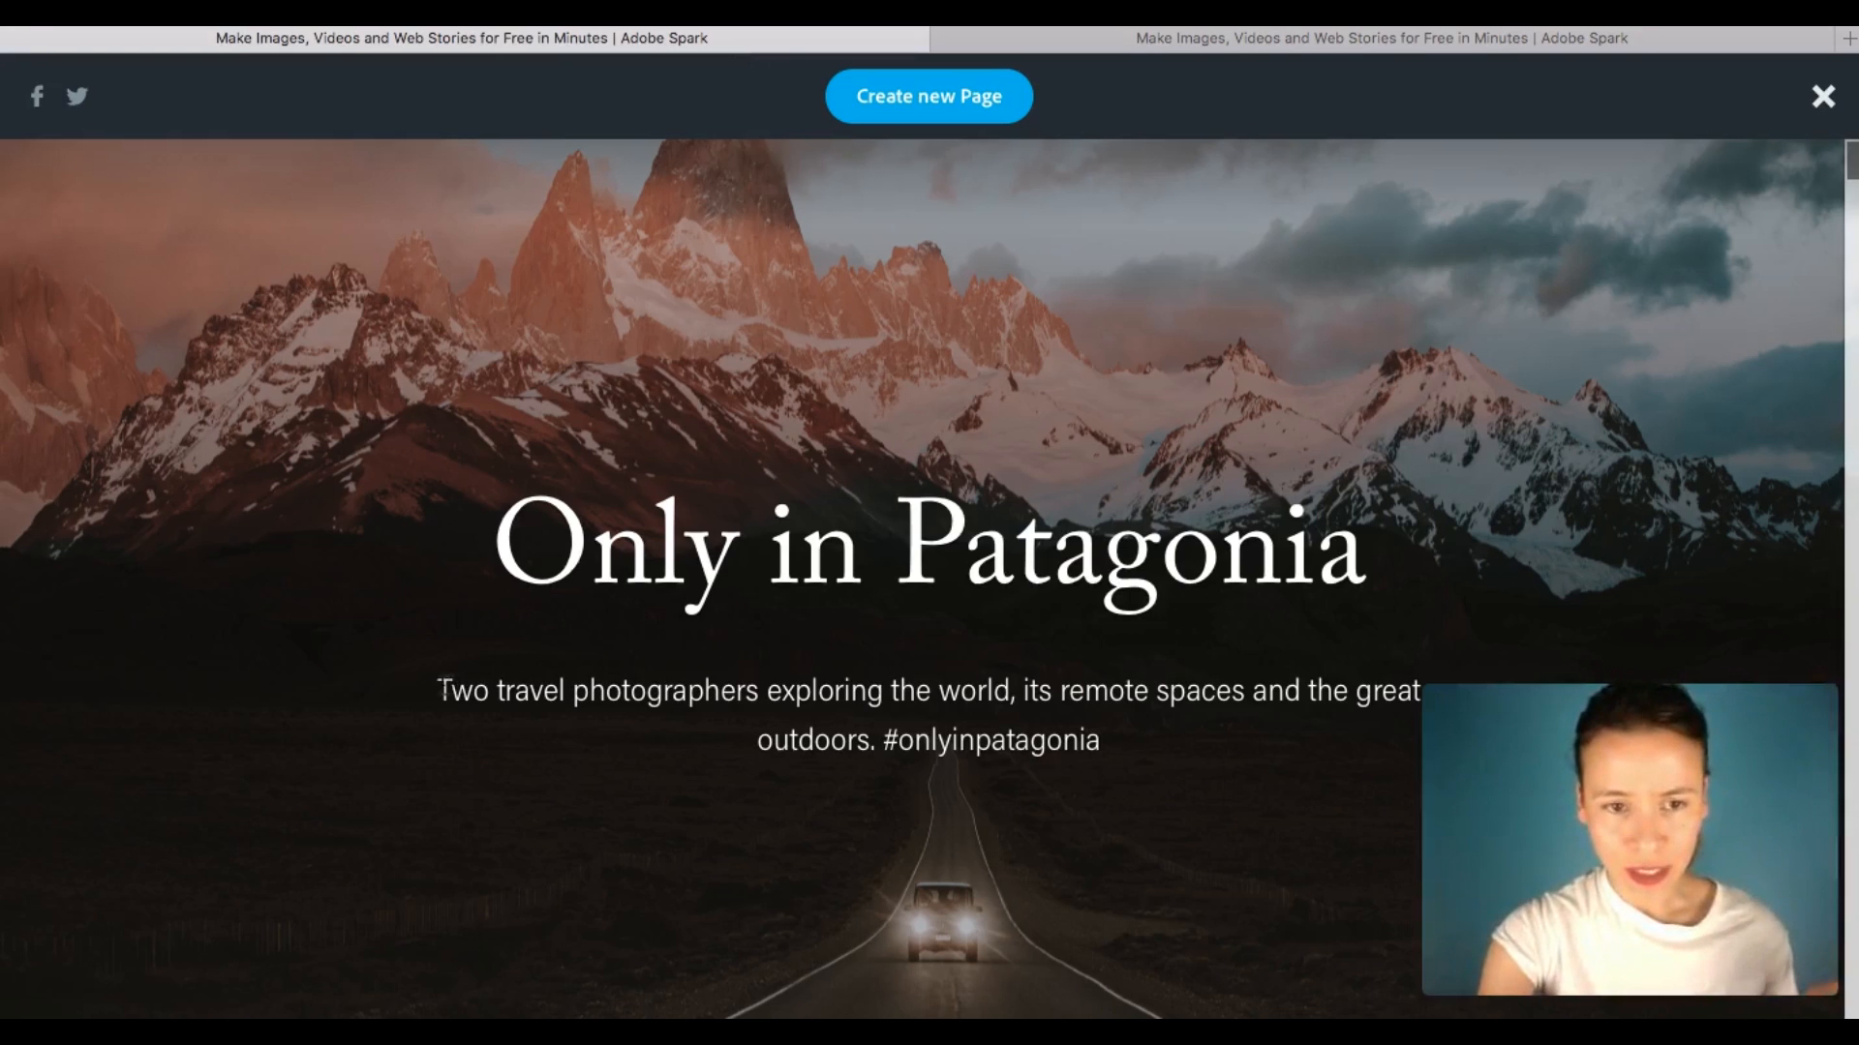
left_click_drag(441, 689, 1126, 732)
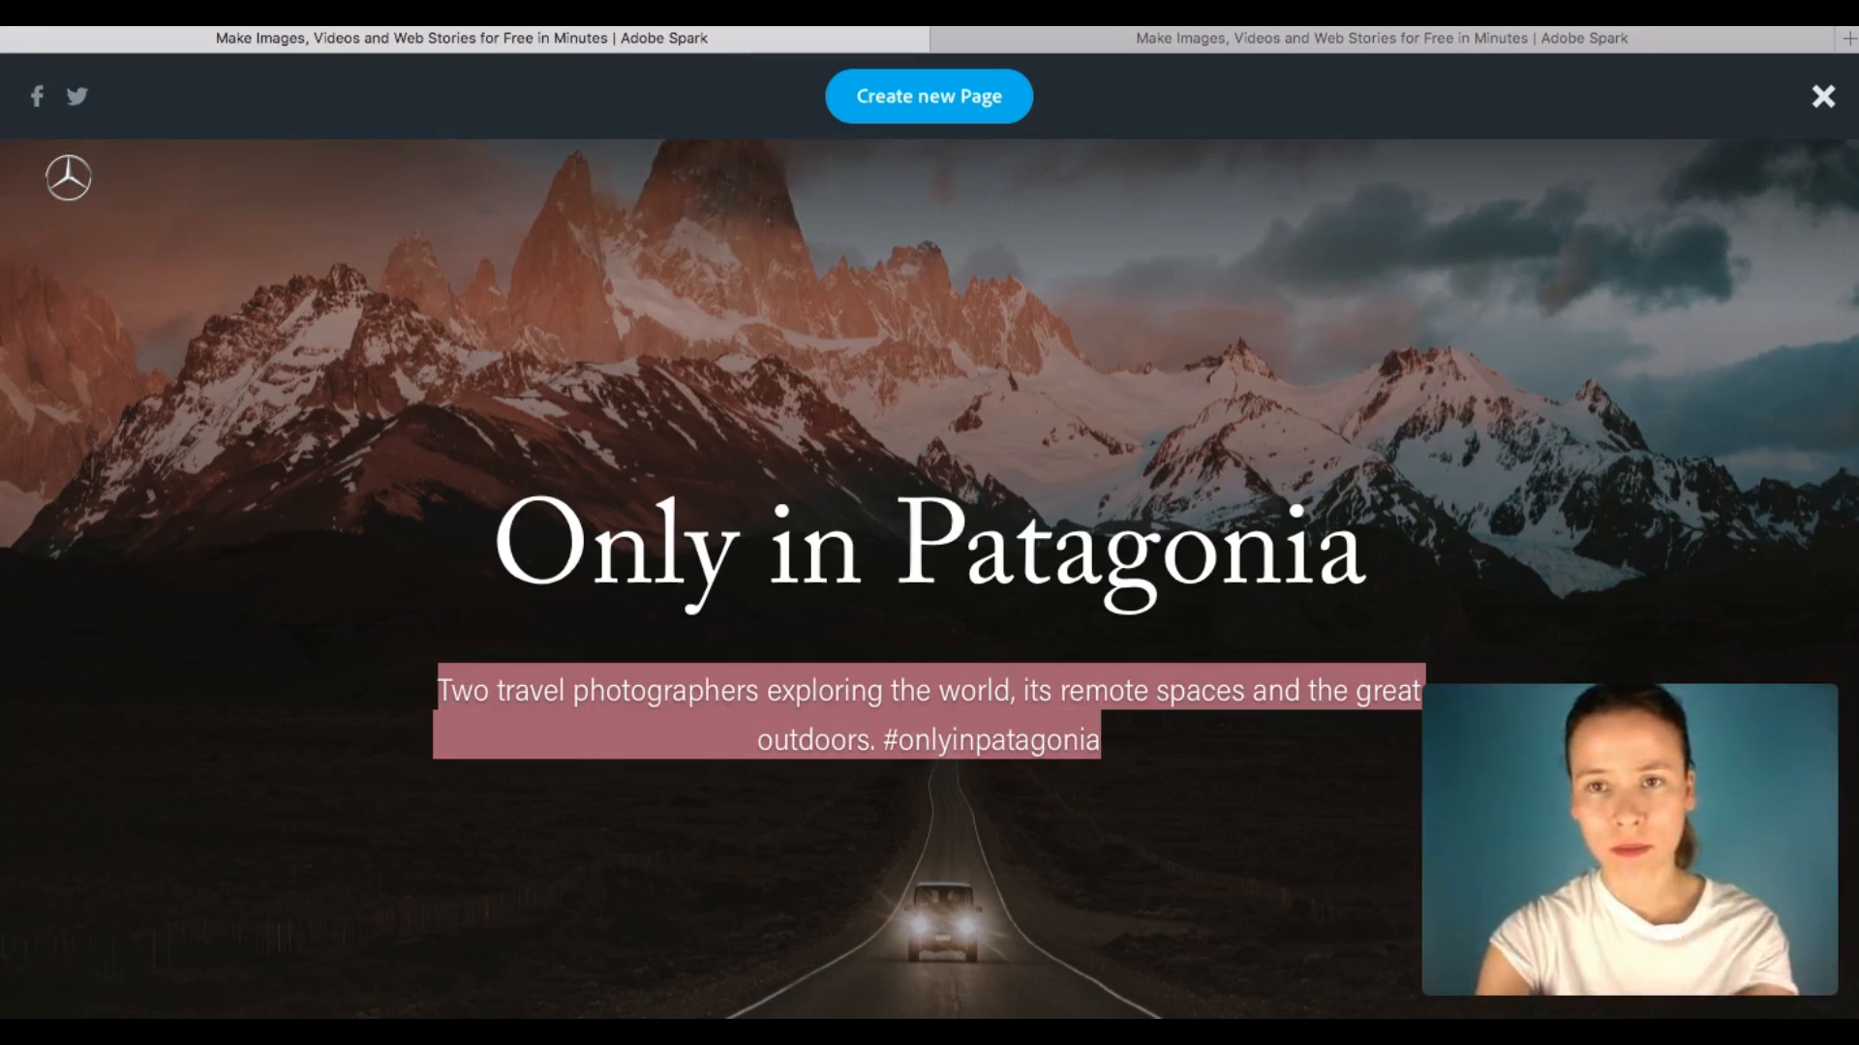
left_click(1214, 43)
left_click(865, 690)
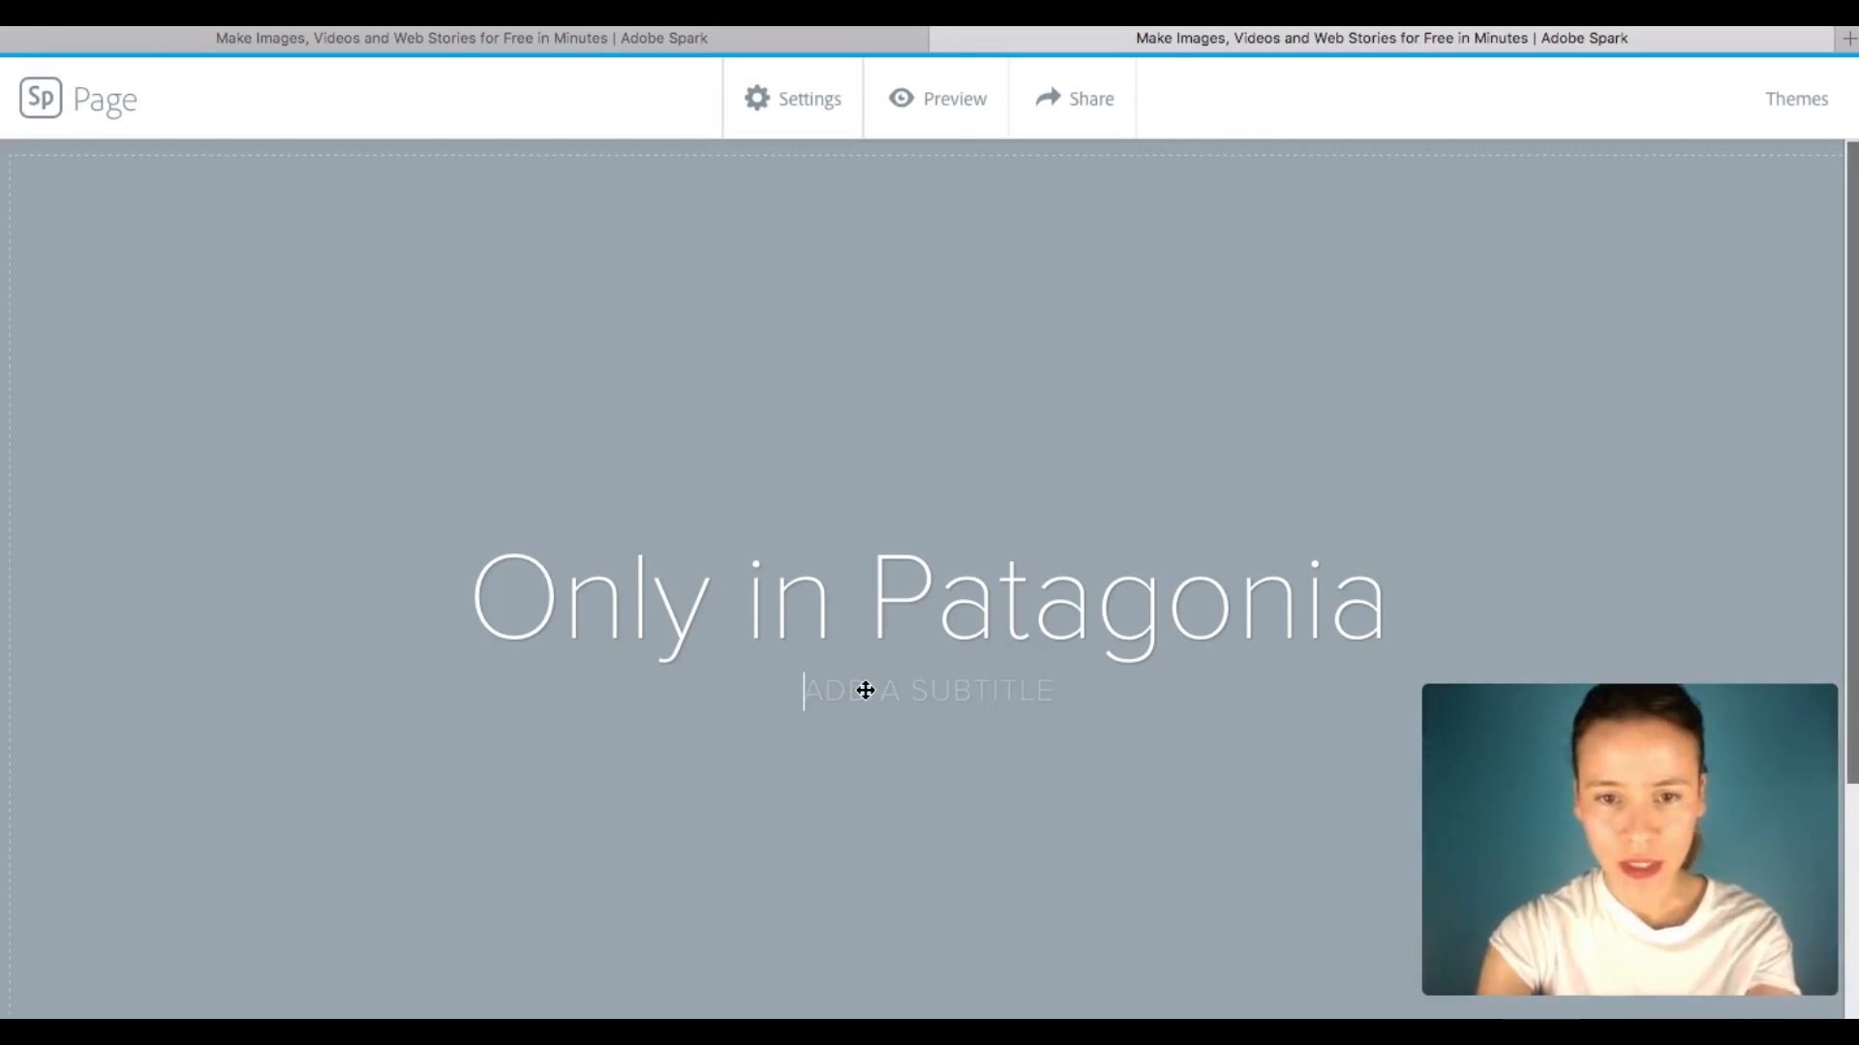
key("ctrl+v")
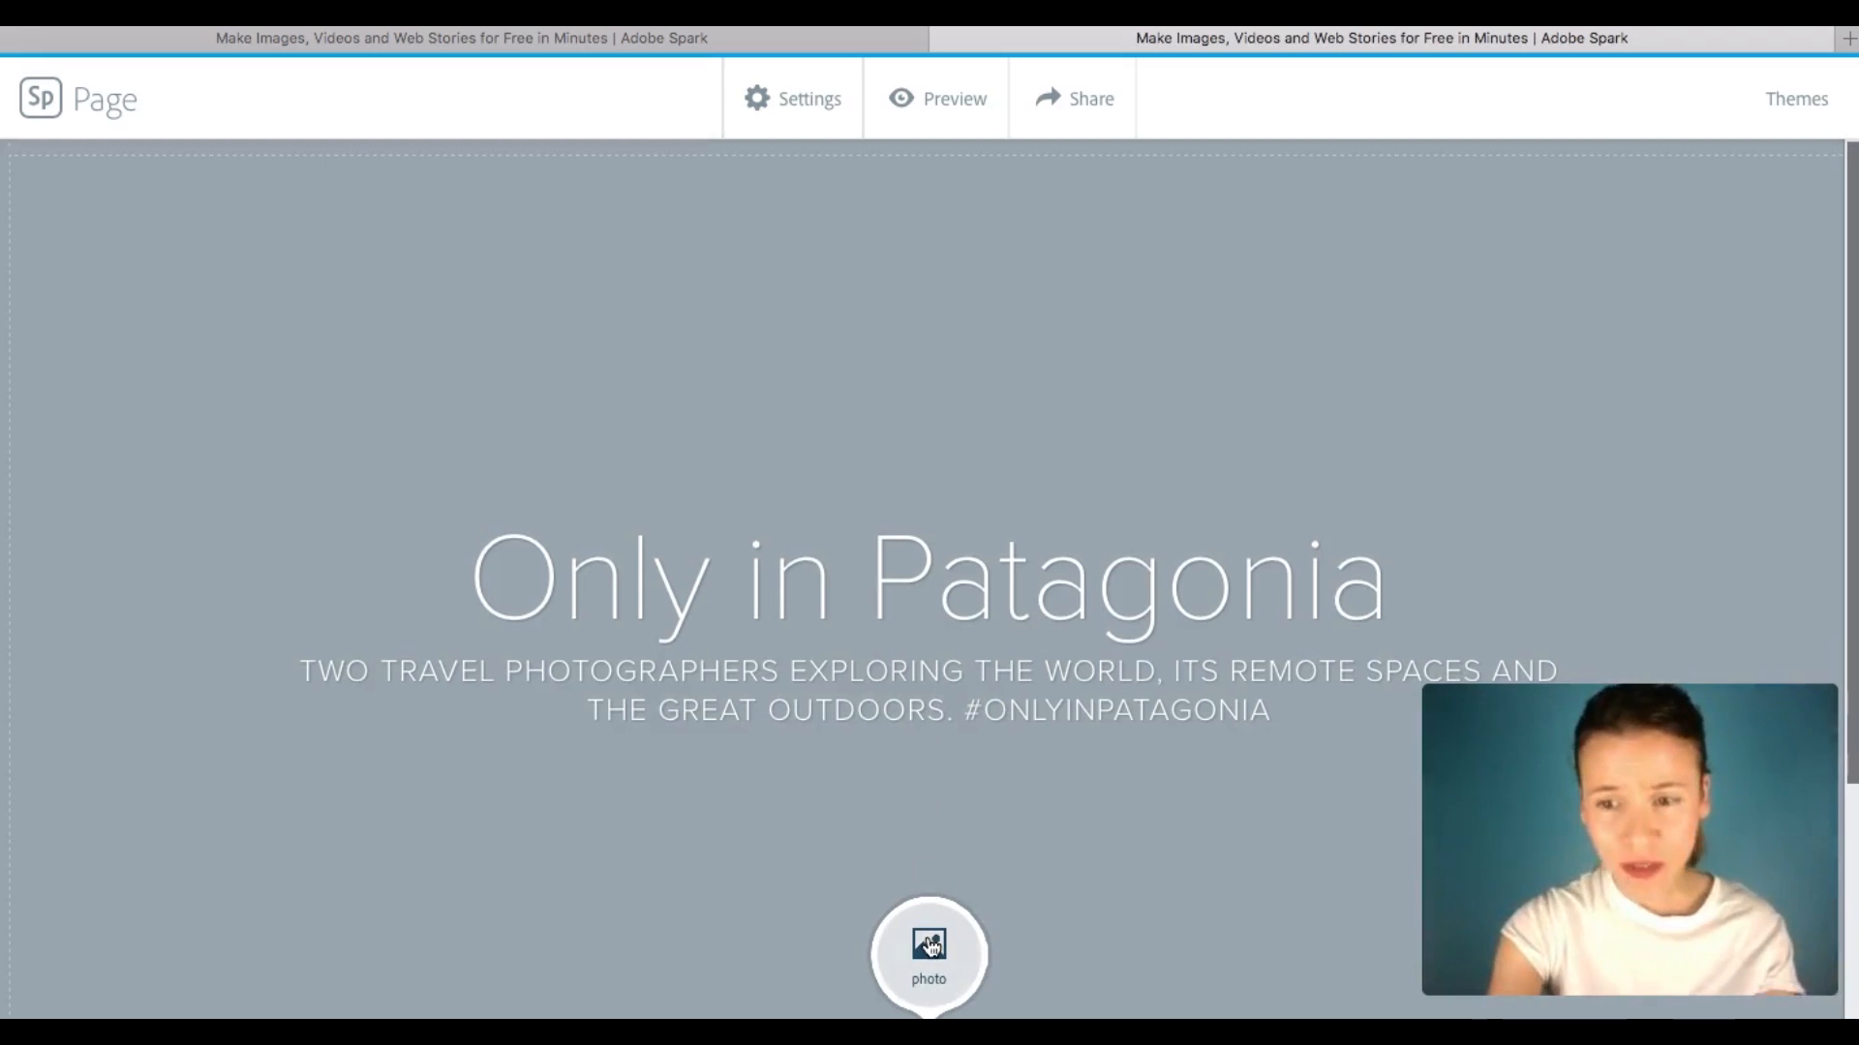
left_click(929, 945)
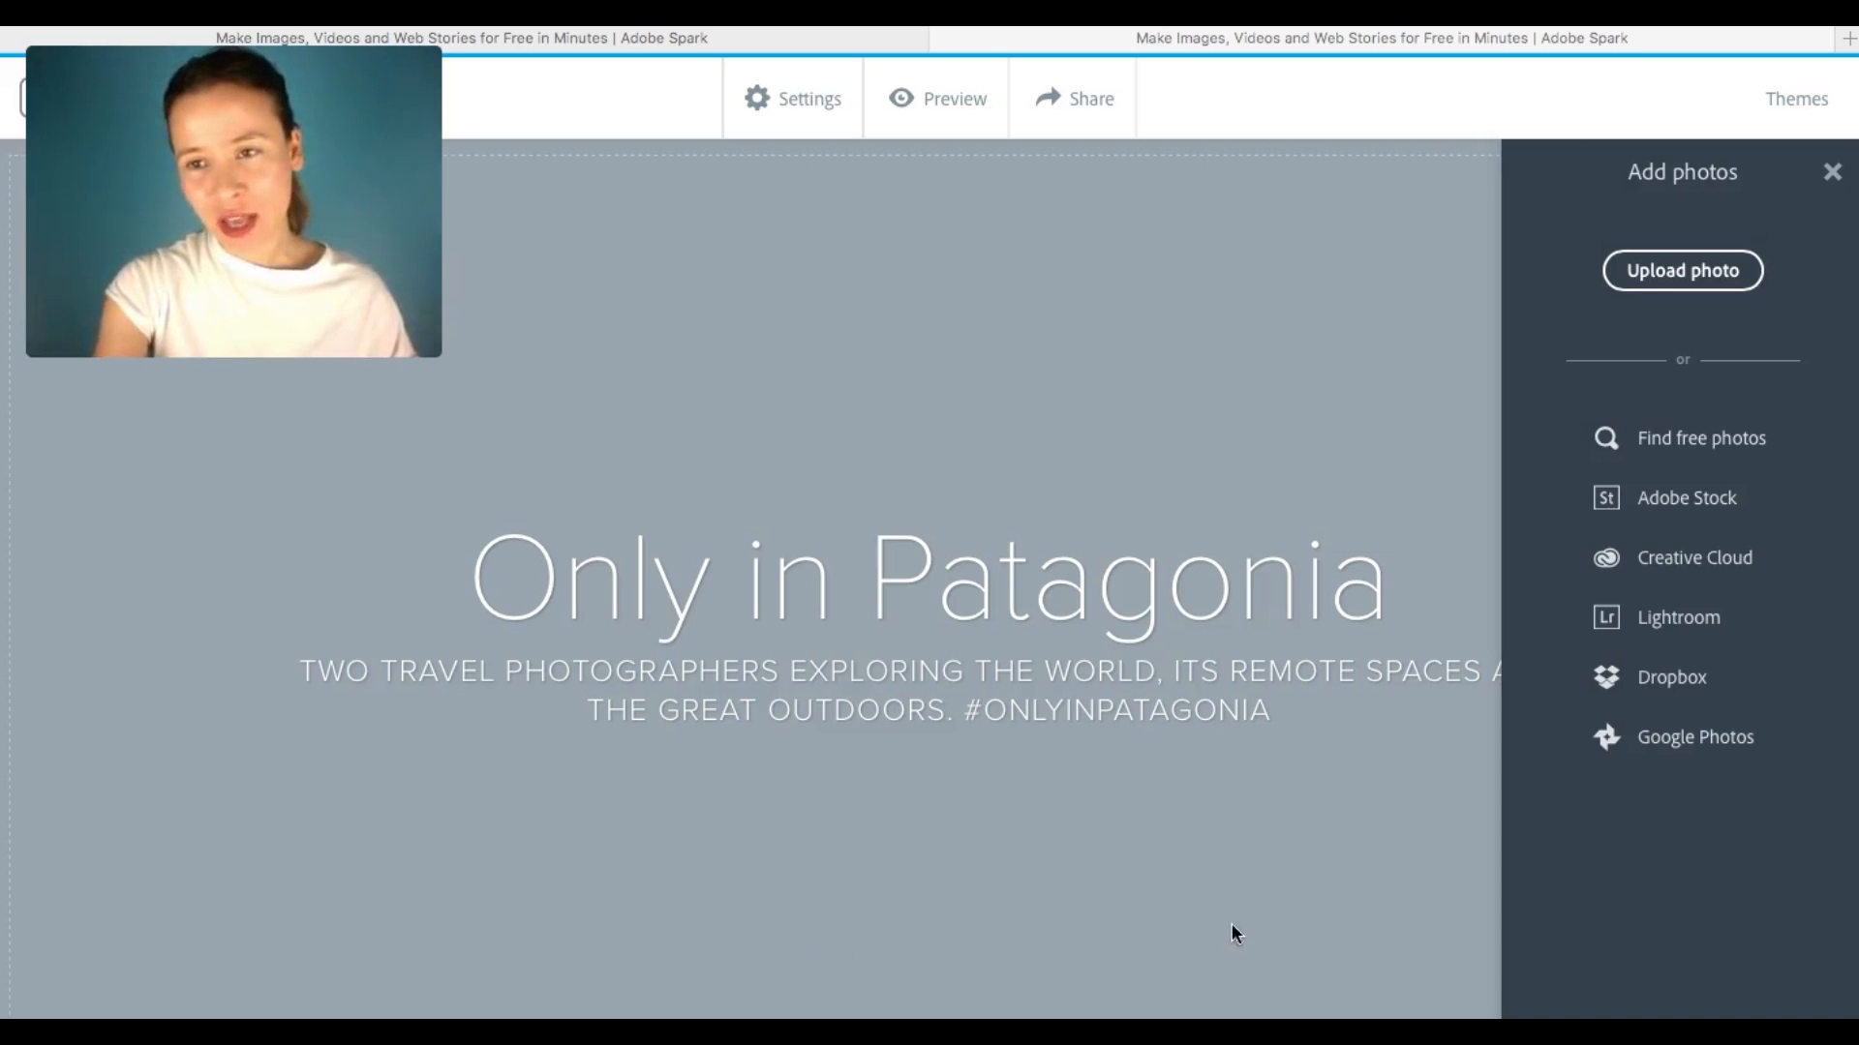
left_click(1828, 181)
left_click(1829, 182)
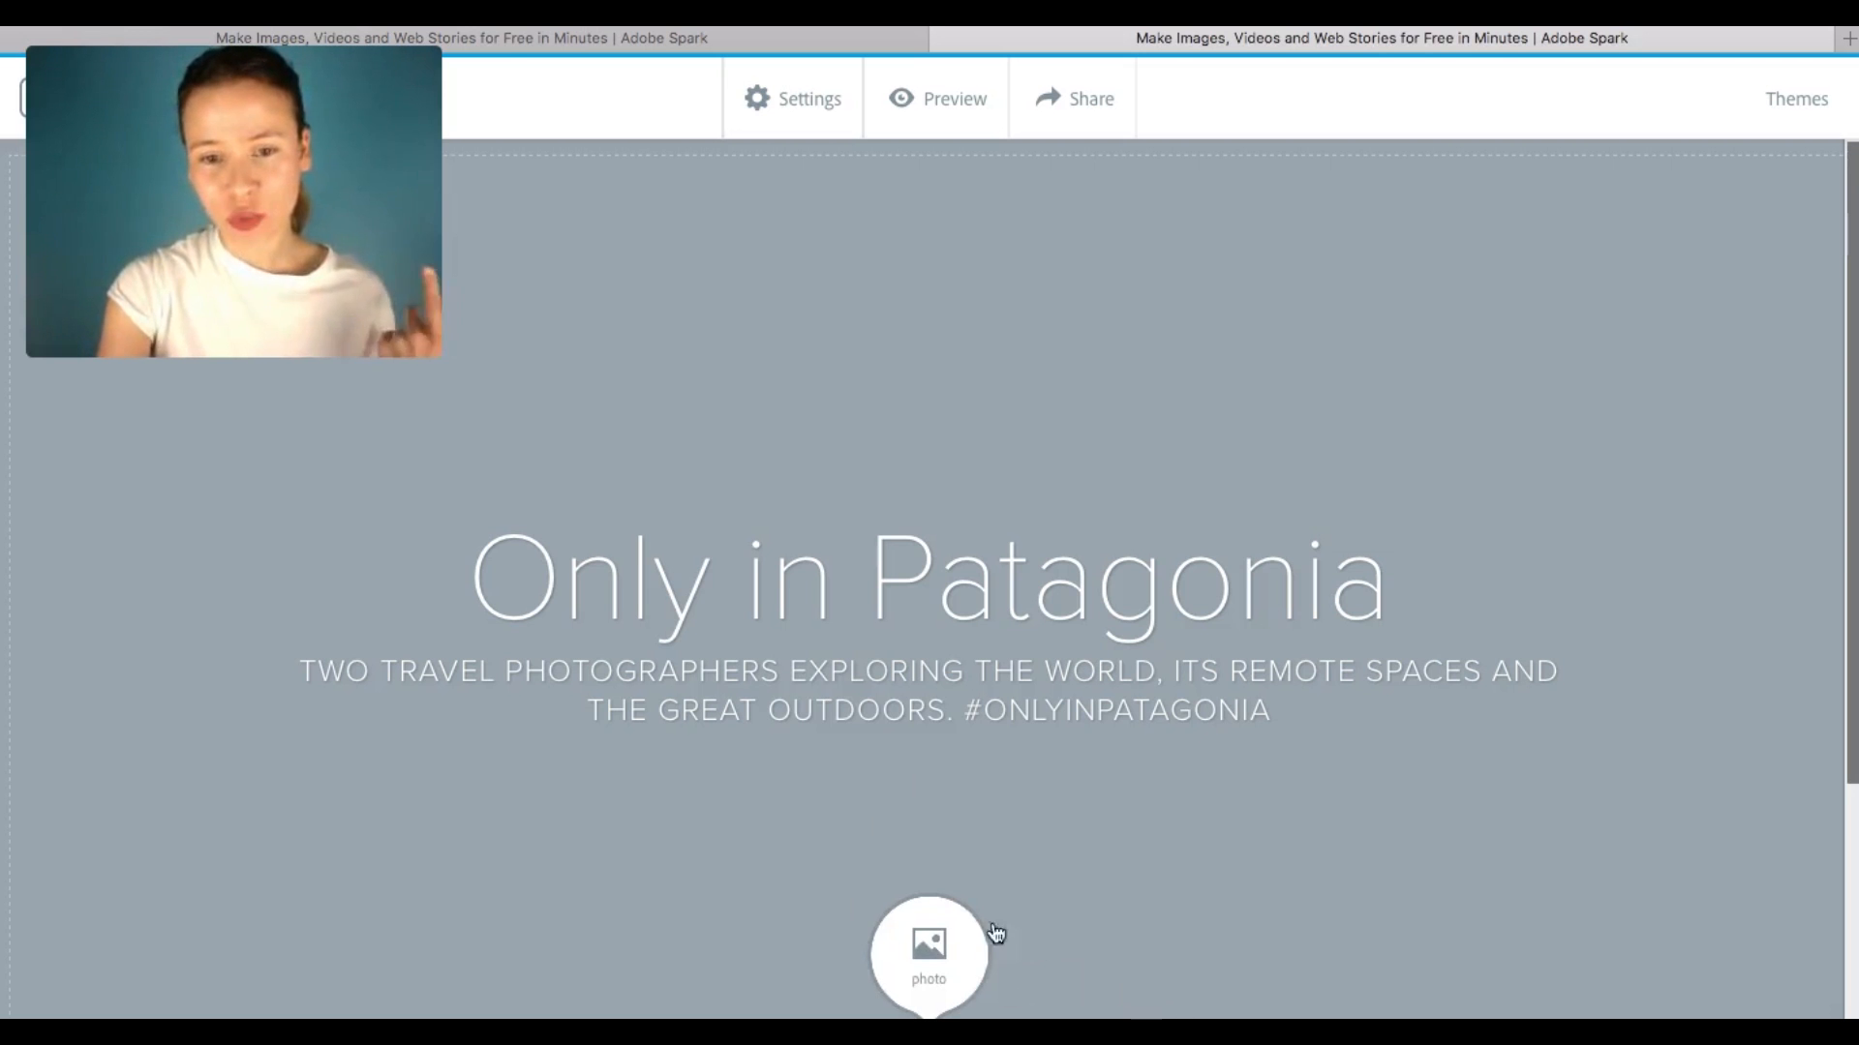
- Open the cover photo options and search the free photos for "patagonia"
left_click(955, 965)
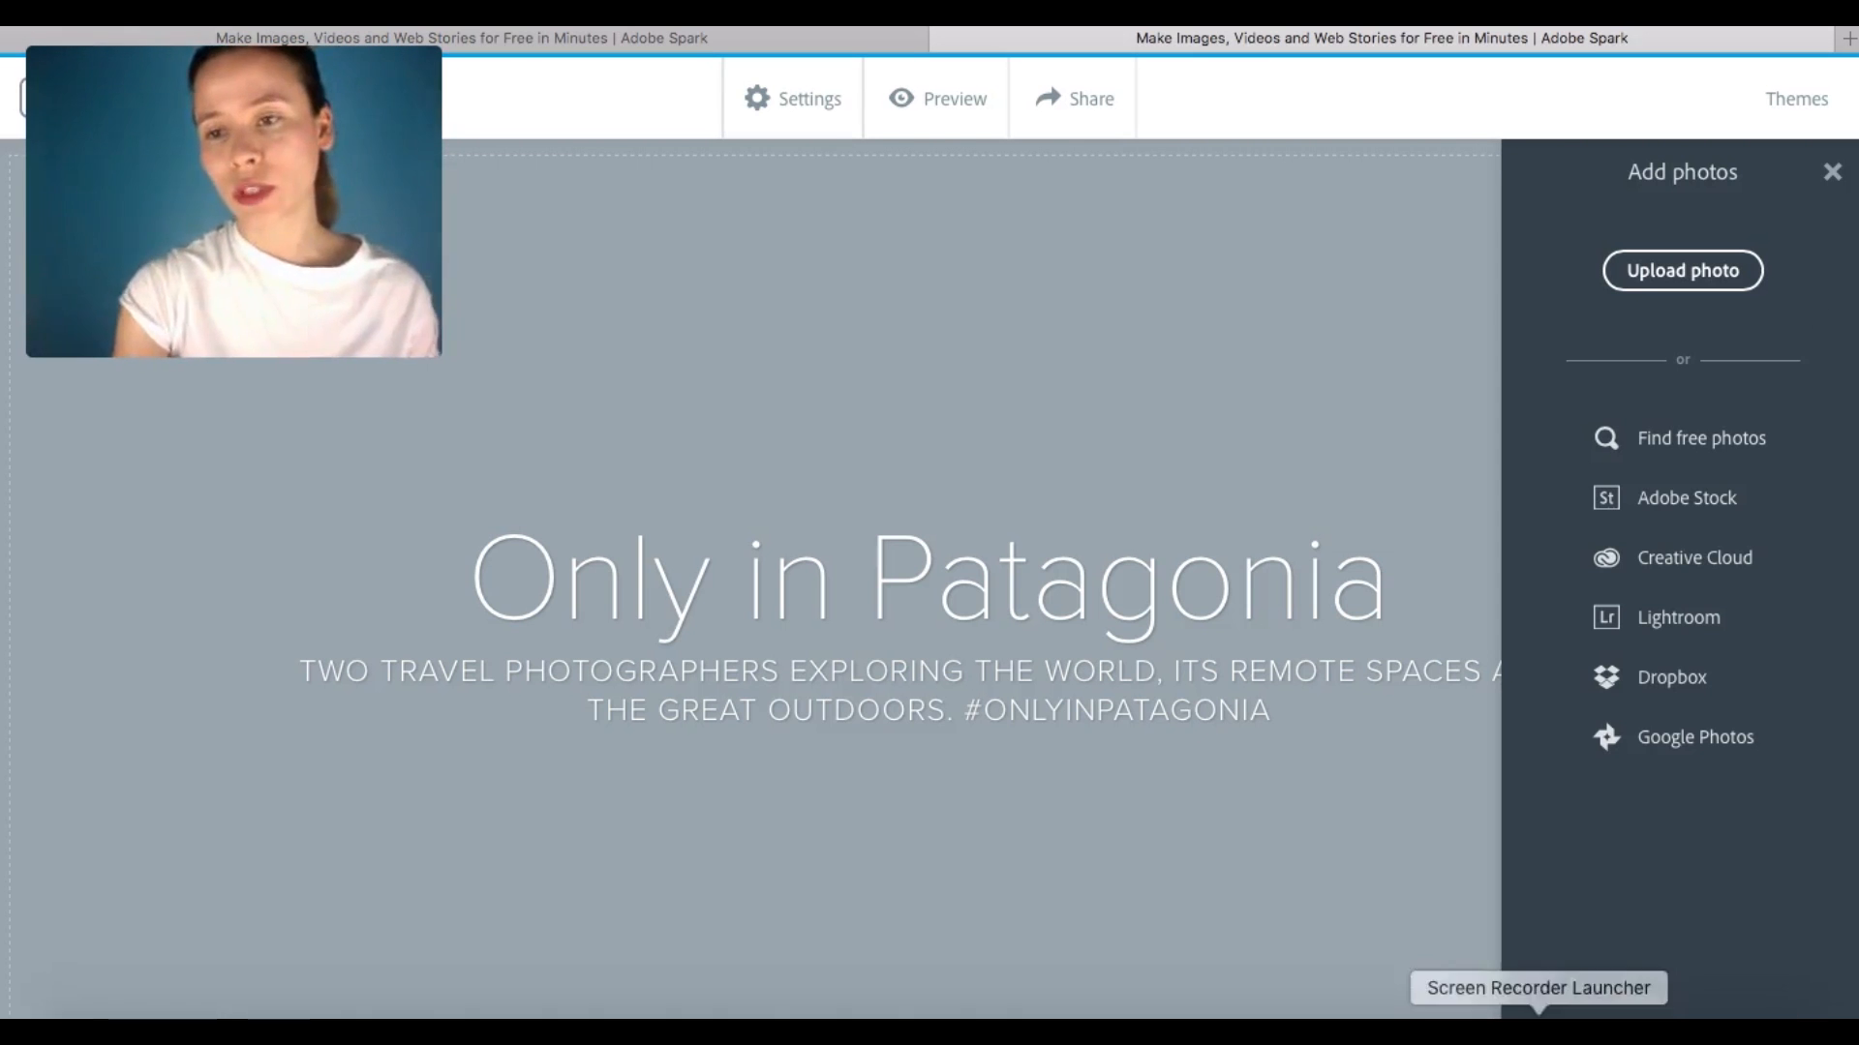
left_click(1653, 448)
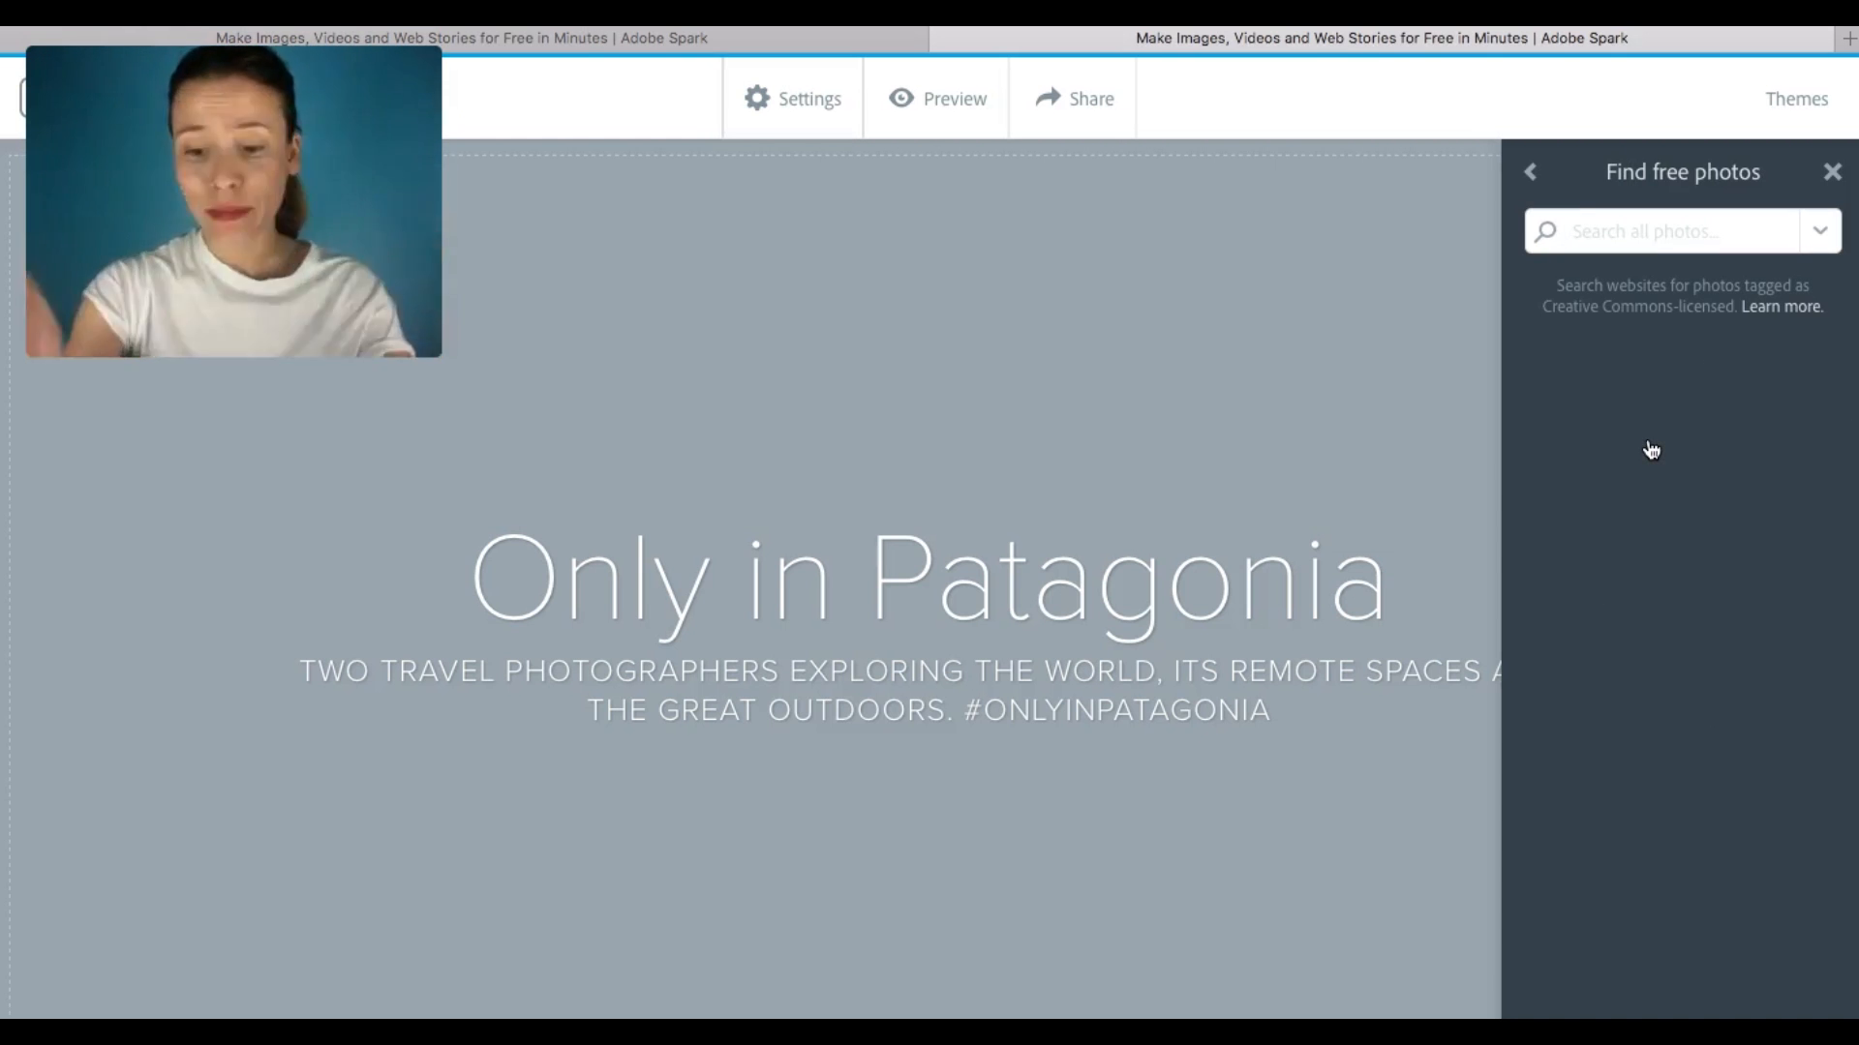
type("patagonia")
key("Return")
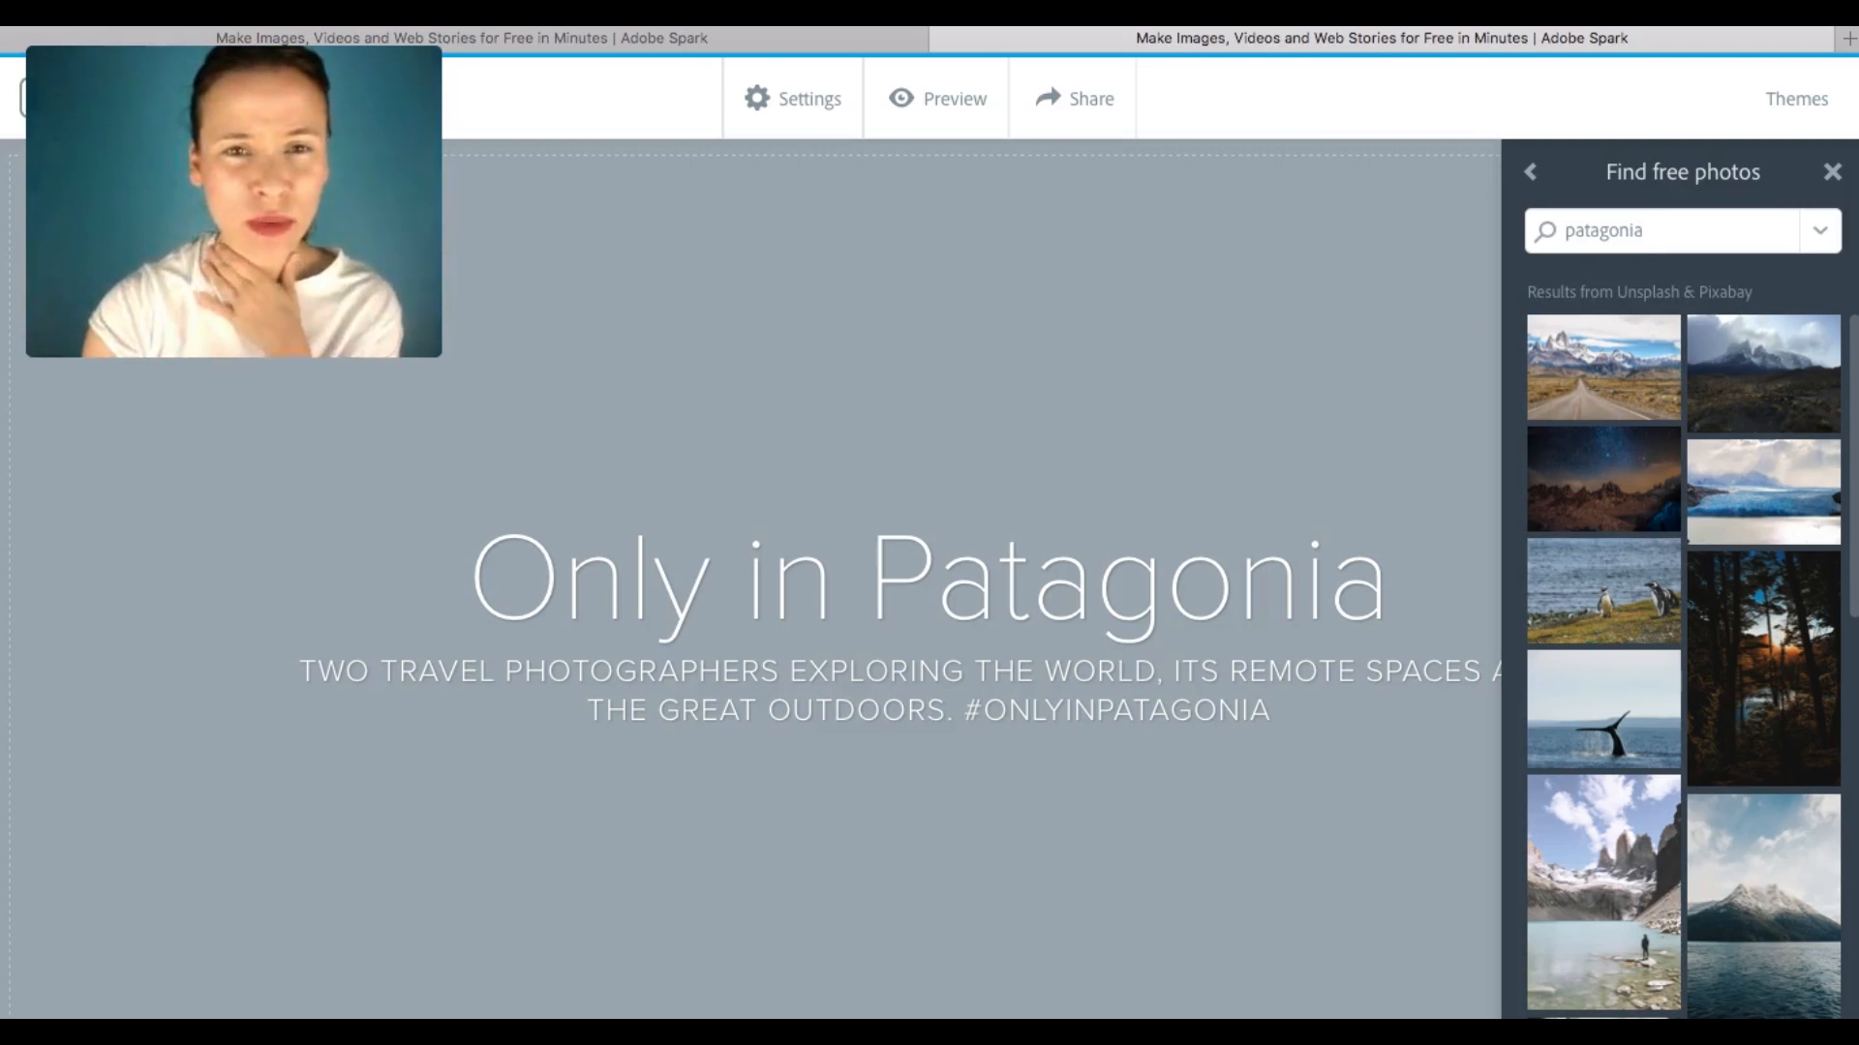
- Check the example page's cover photo and look through the Patagonia search results for a similar image
left_click(772, 31)
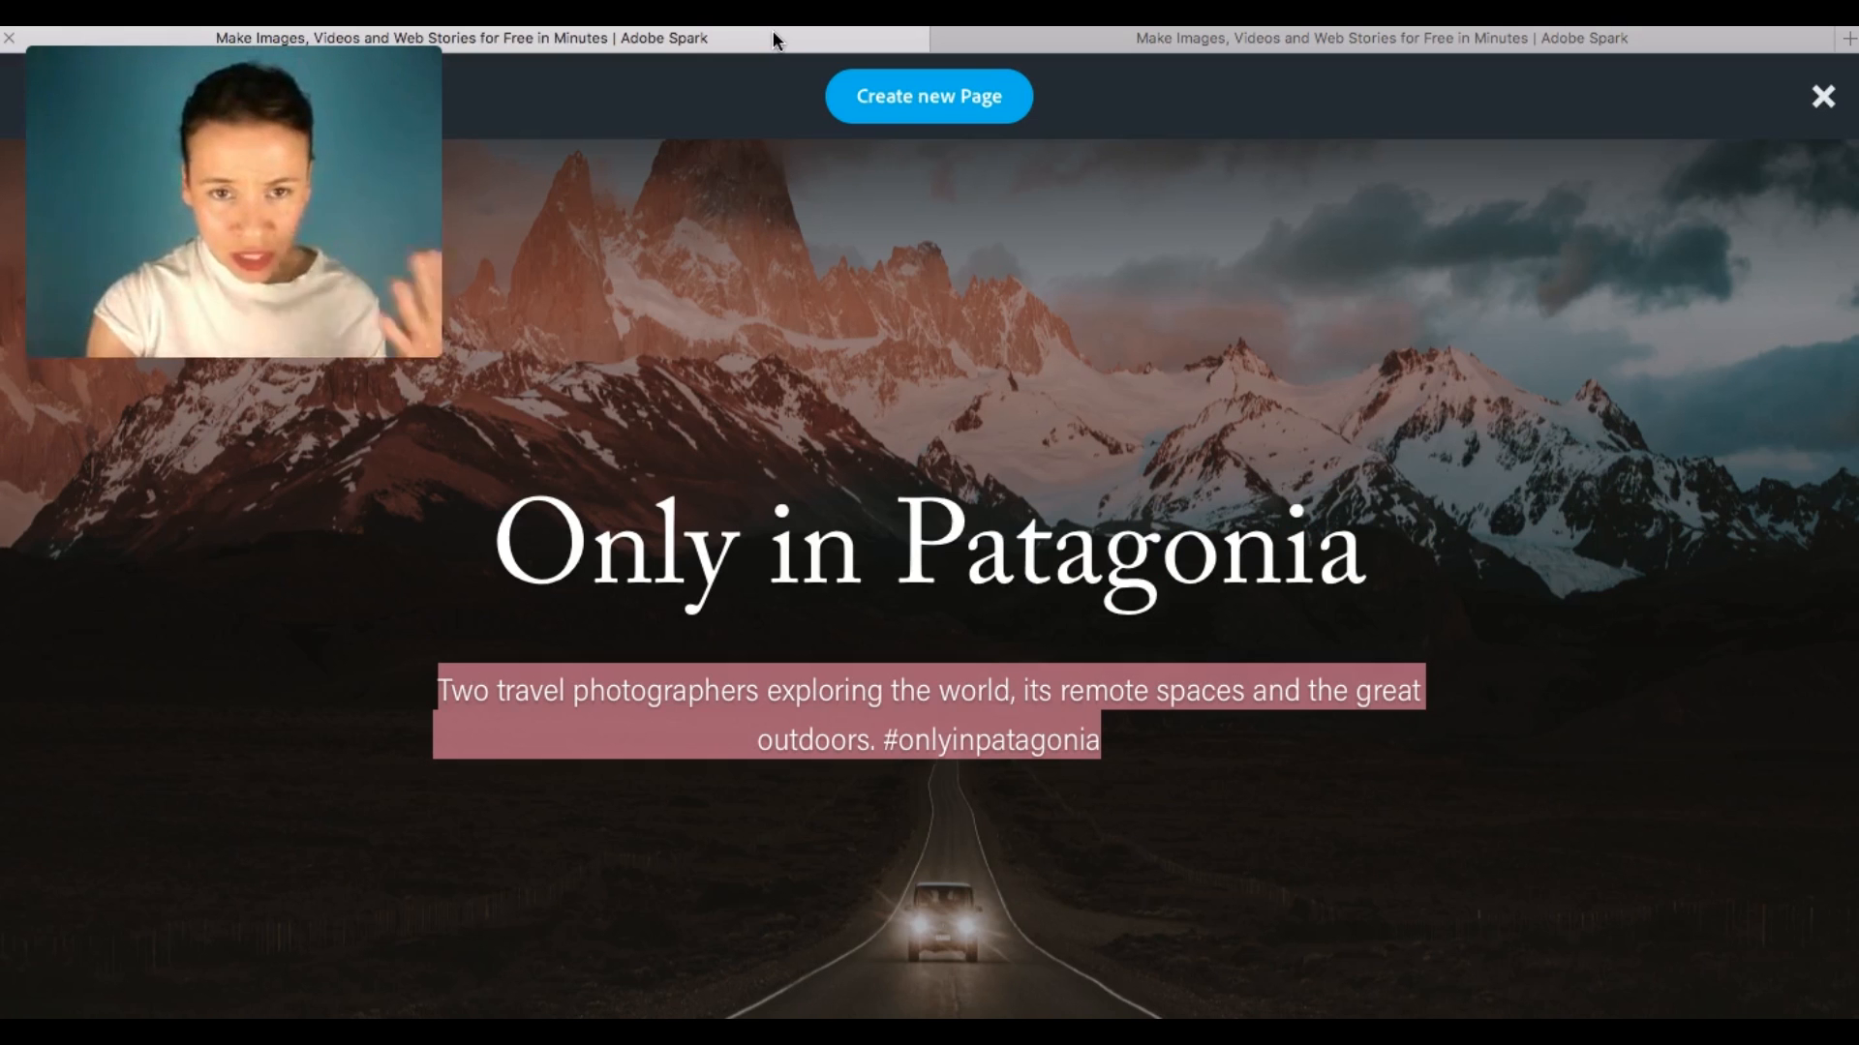
left_click(1279, 39)
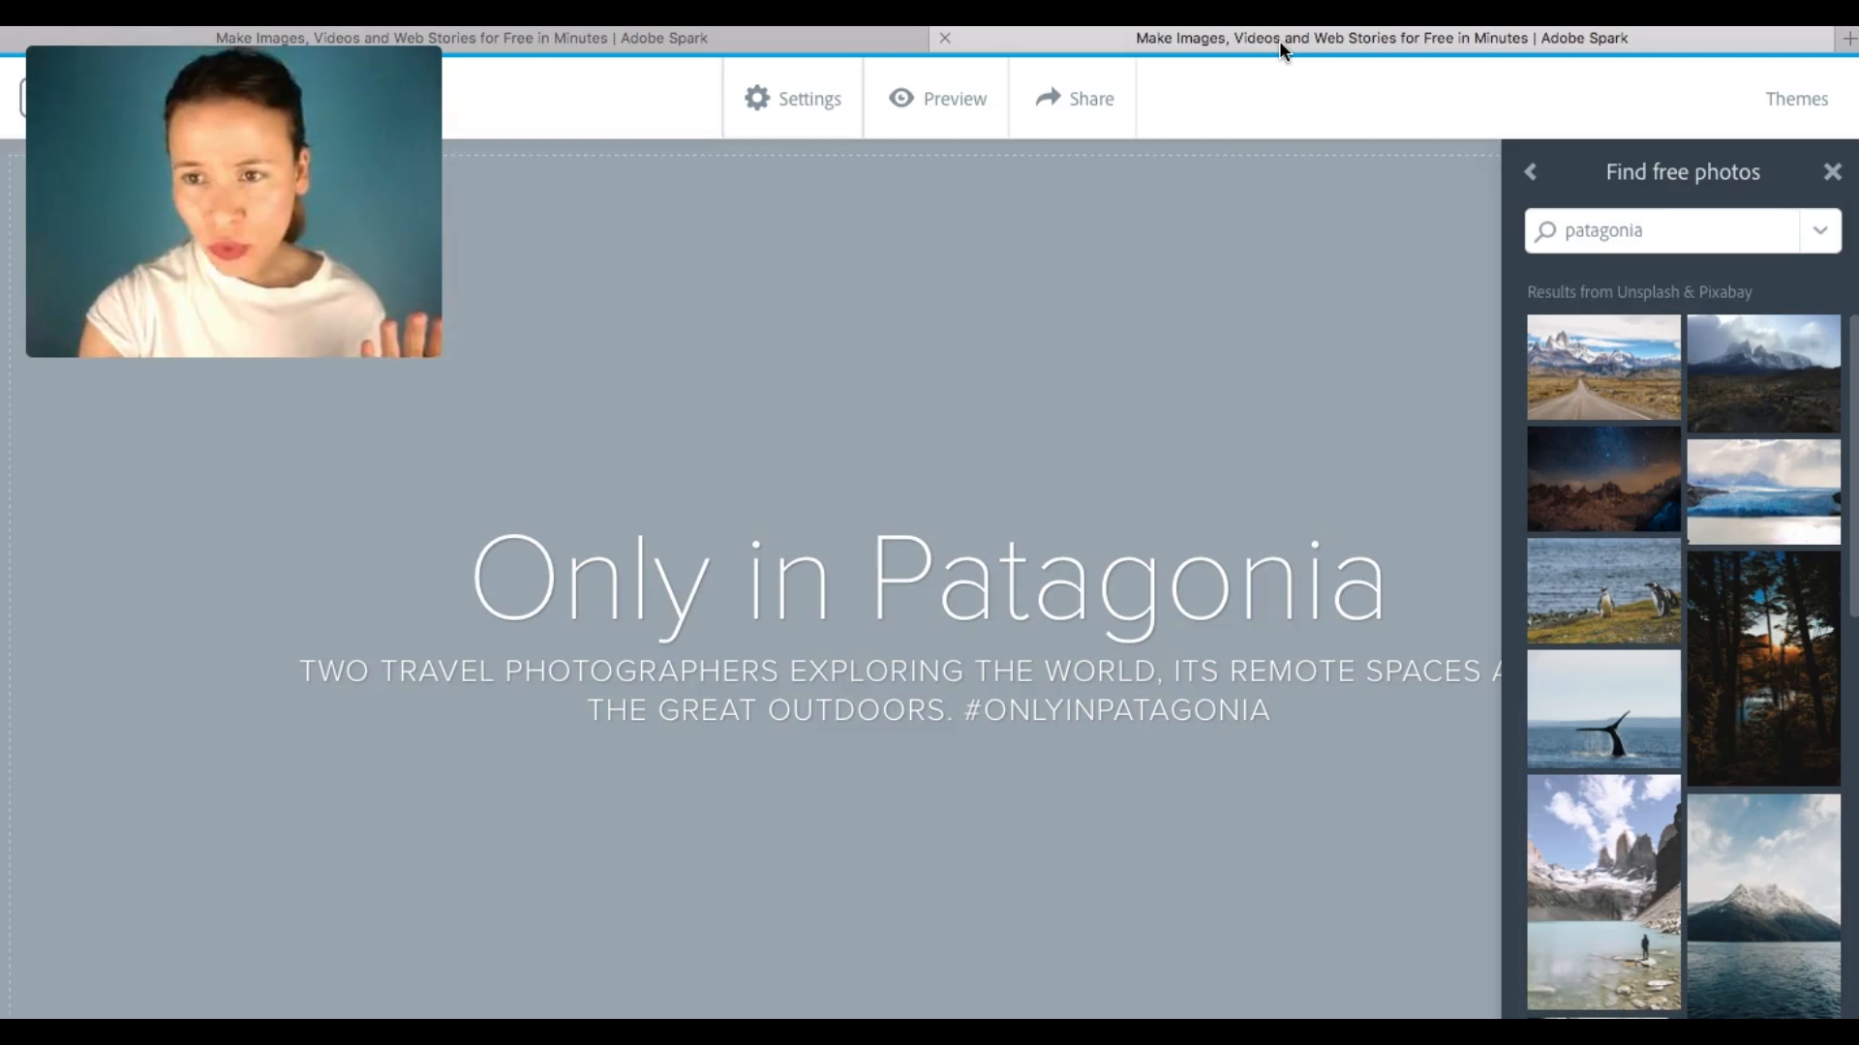
scroll(1633, 450, "down", 6)
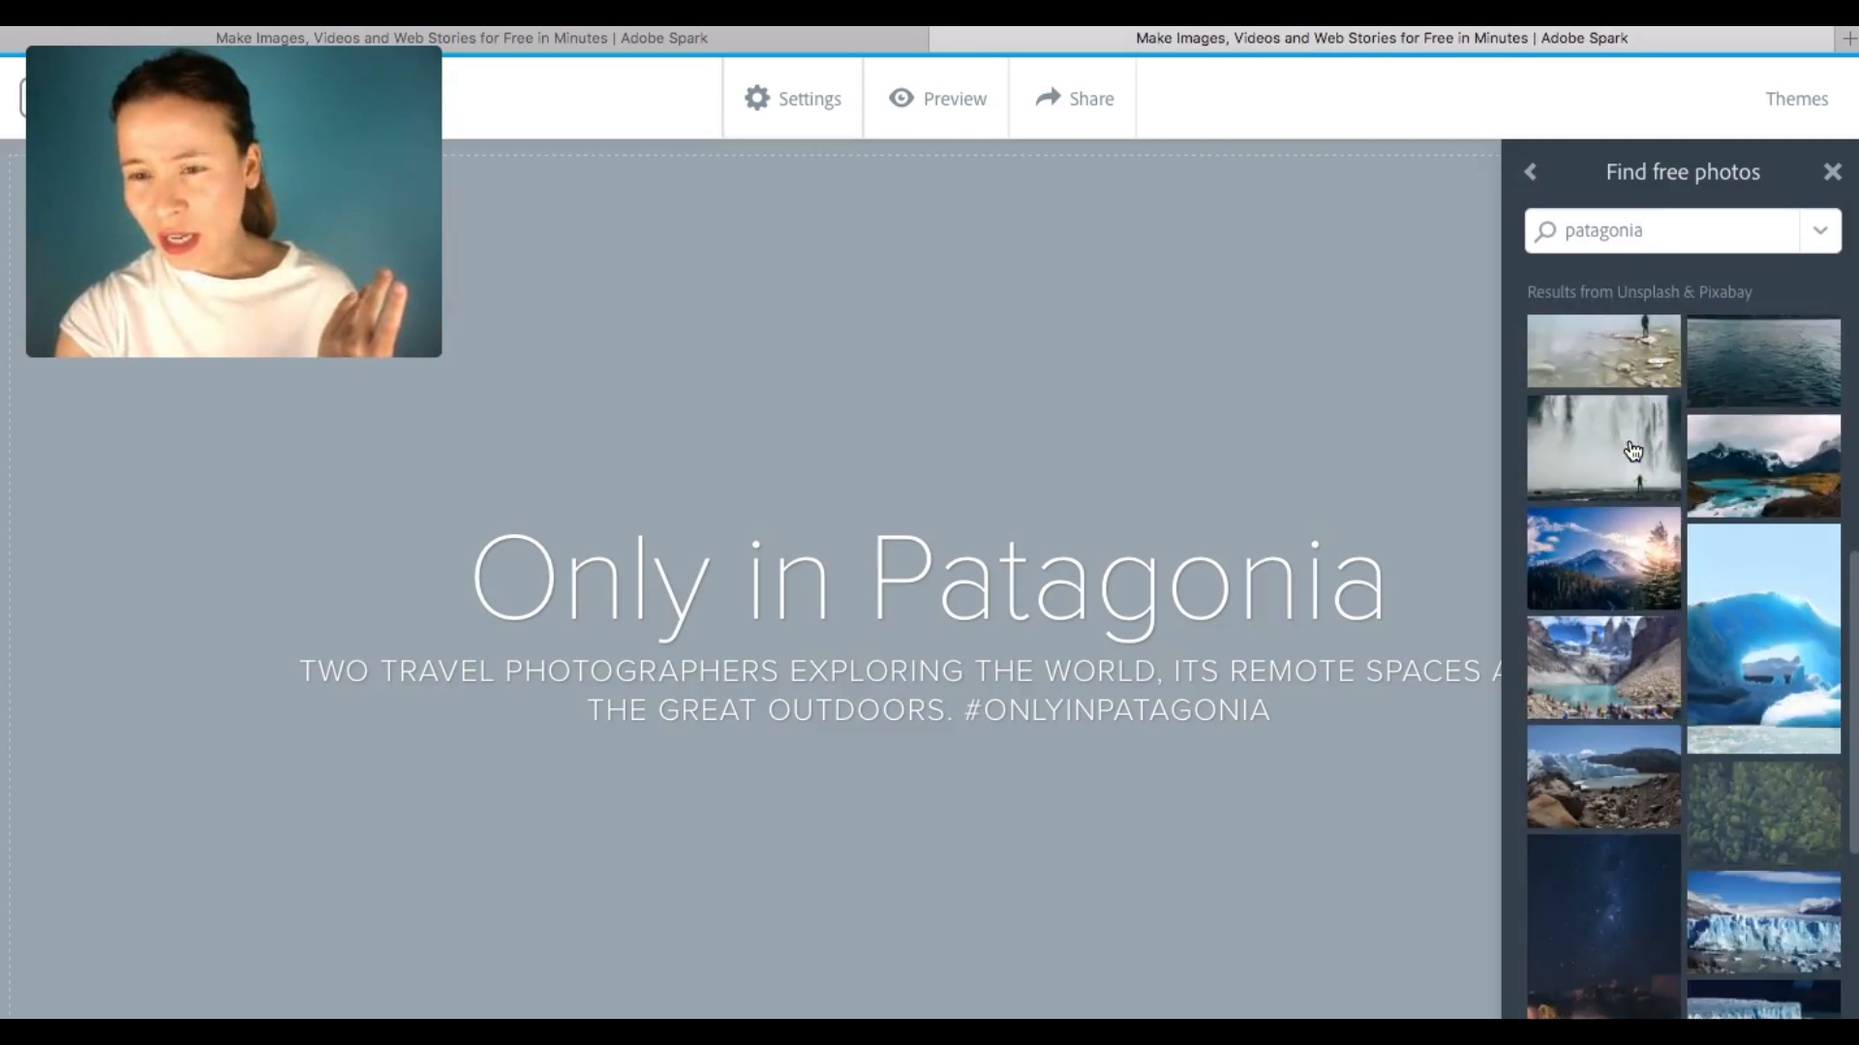
scroll(1633, 450, "down", 10)
scroll(1633, 450, "down", 8)
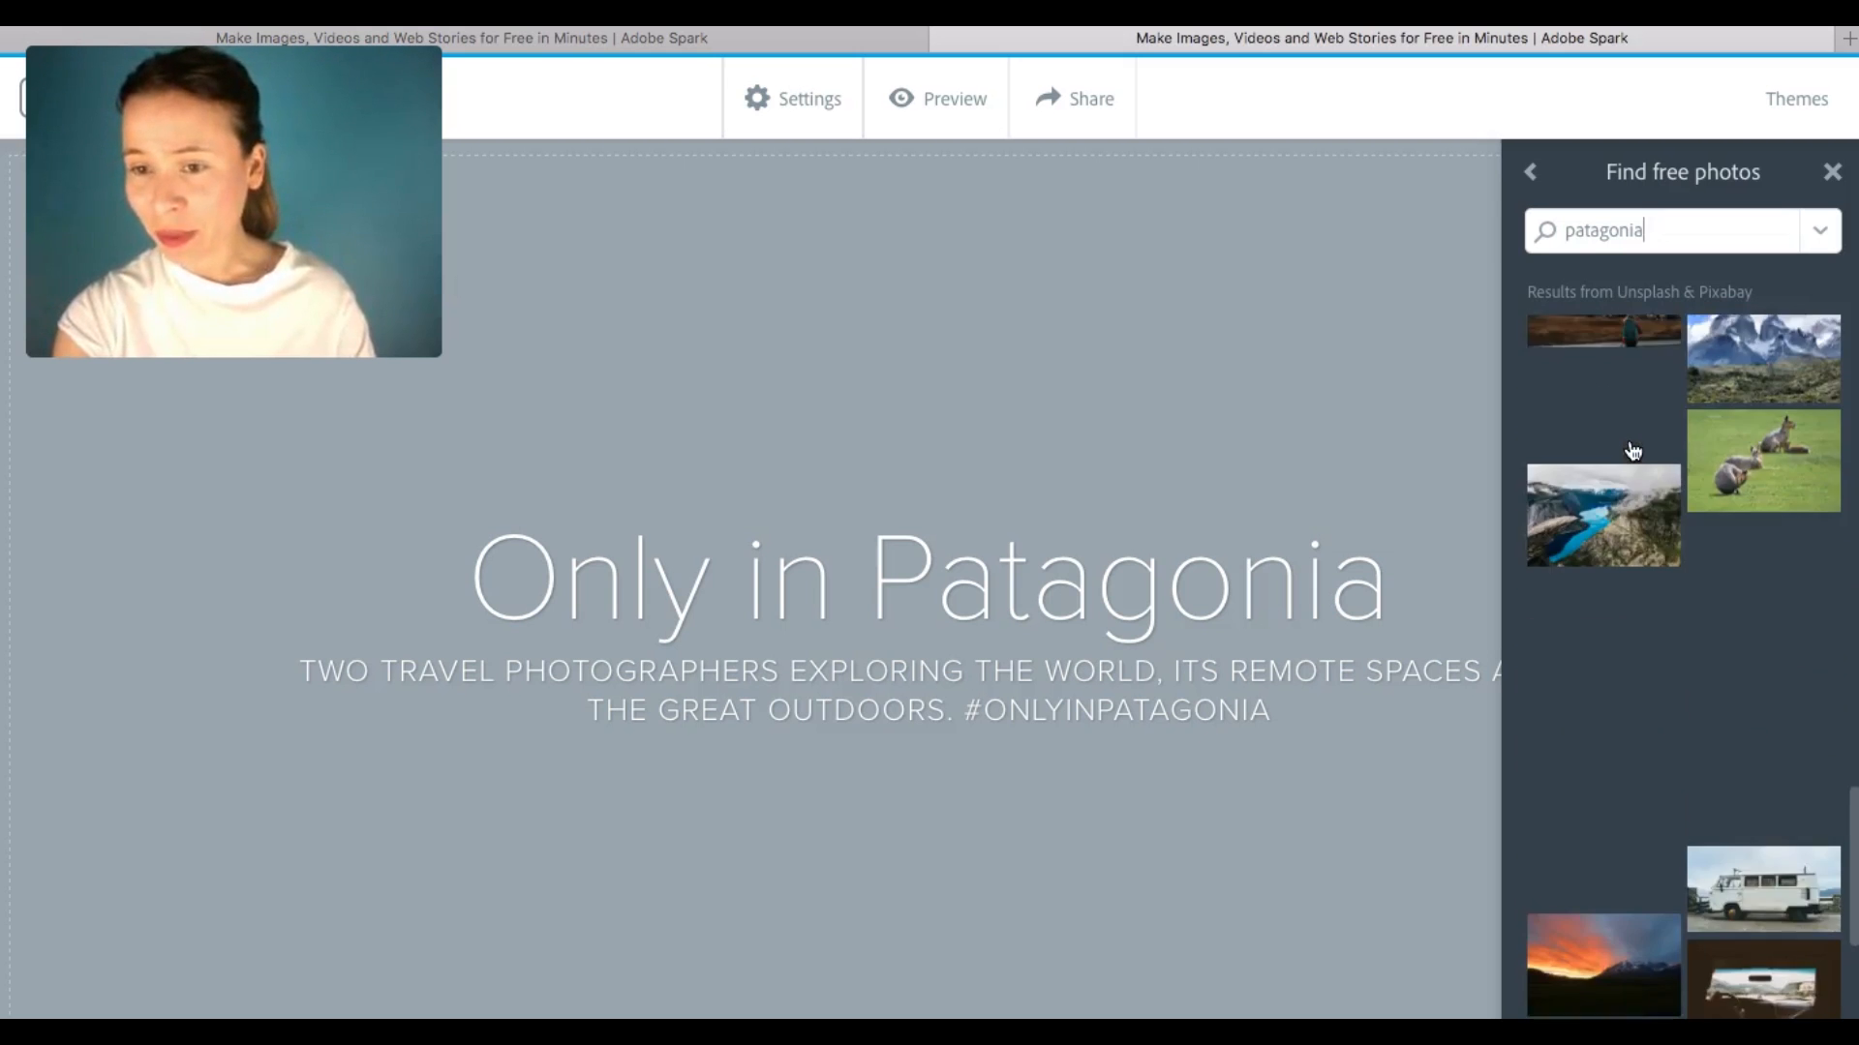
scroll(1633, 450, "down", 5)
scroll(1633, 446, "up", 12)
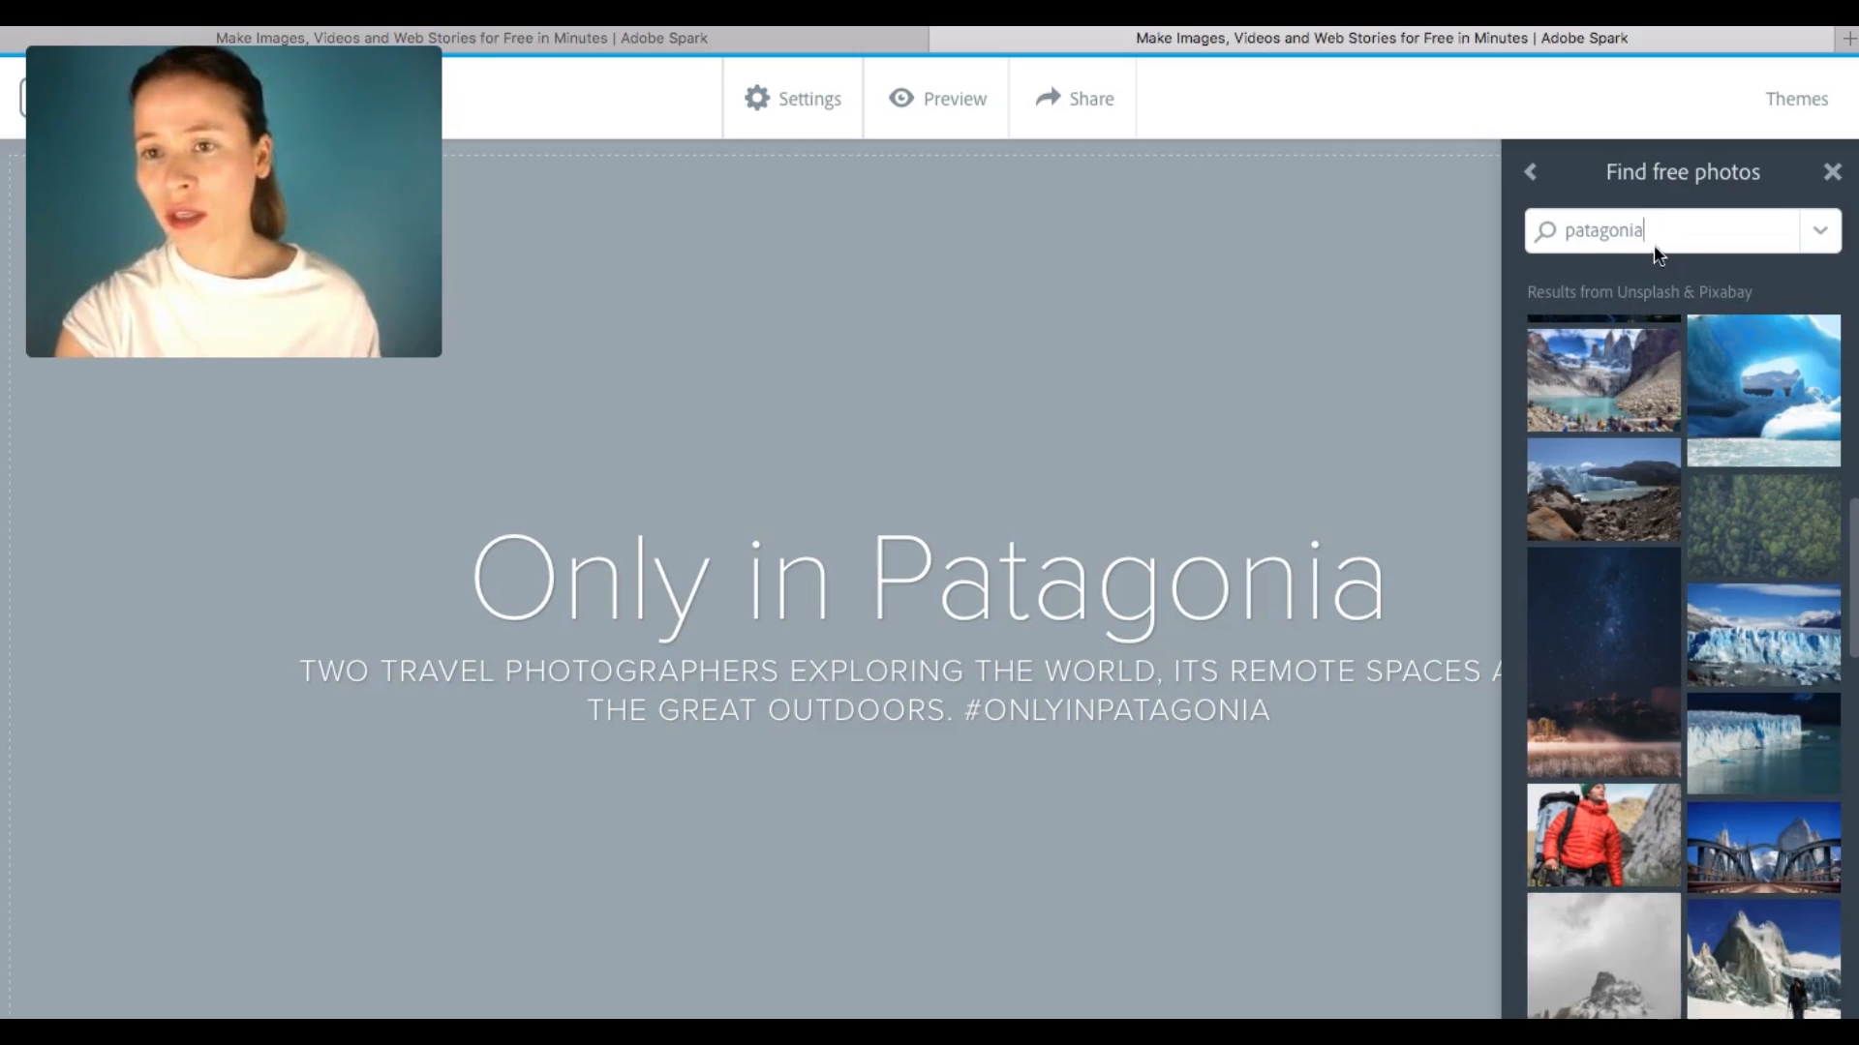
- Refine the free photo search to "patagonia road mountain" and set the photo of the straight road toward snowy peaks as the cover
type("road montain")
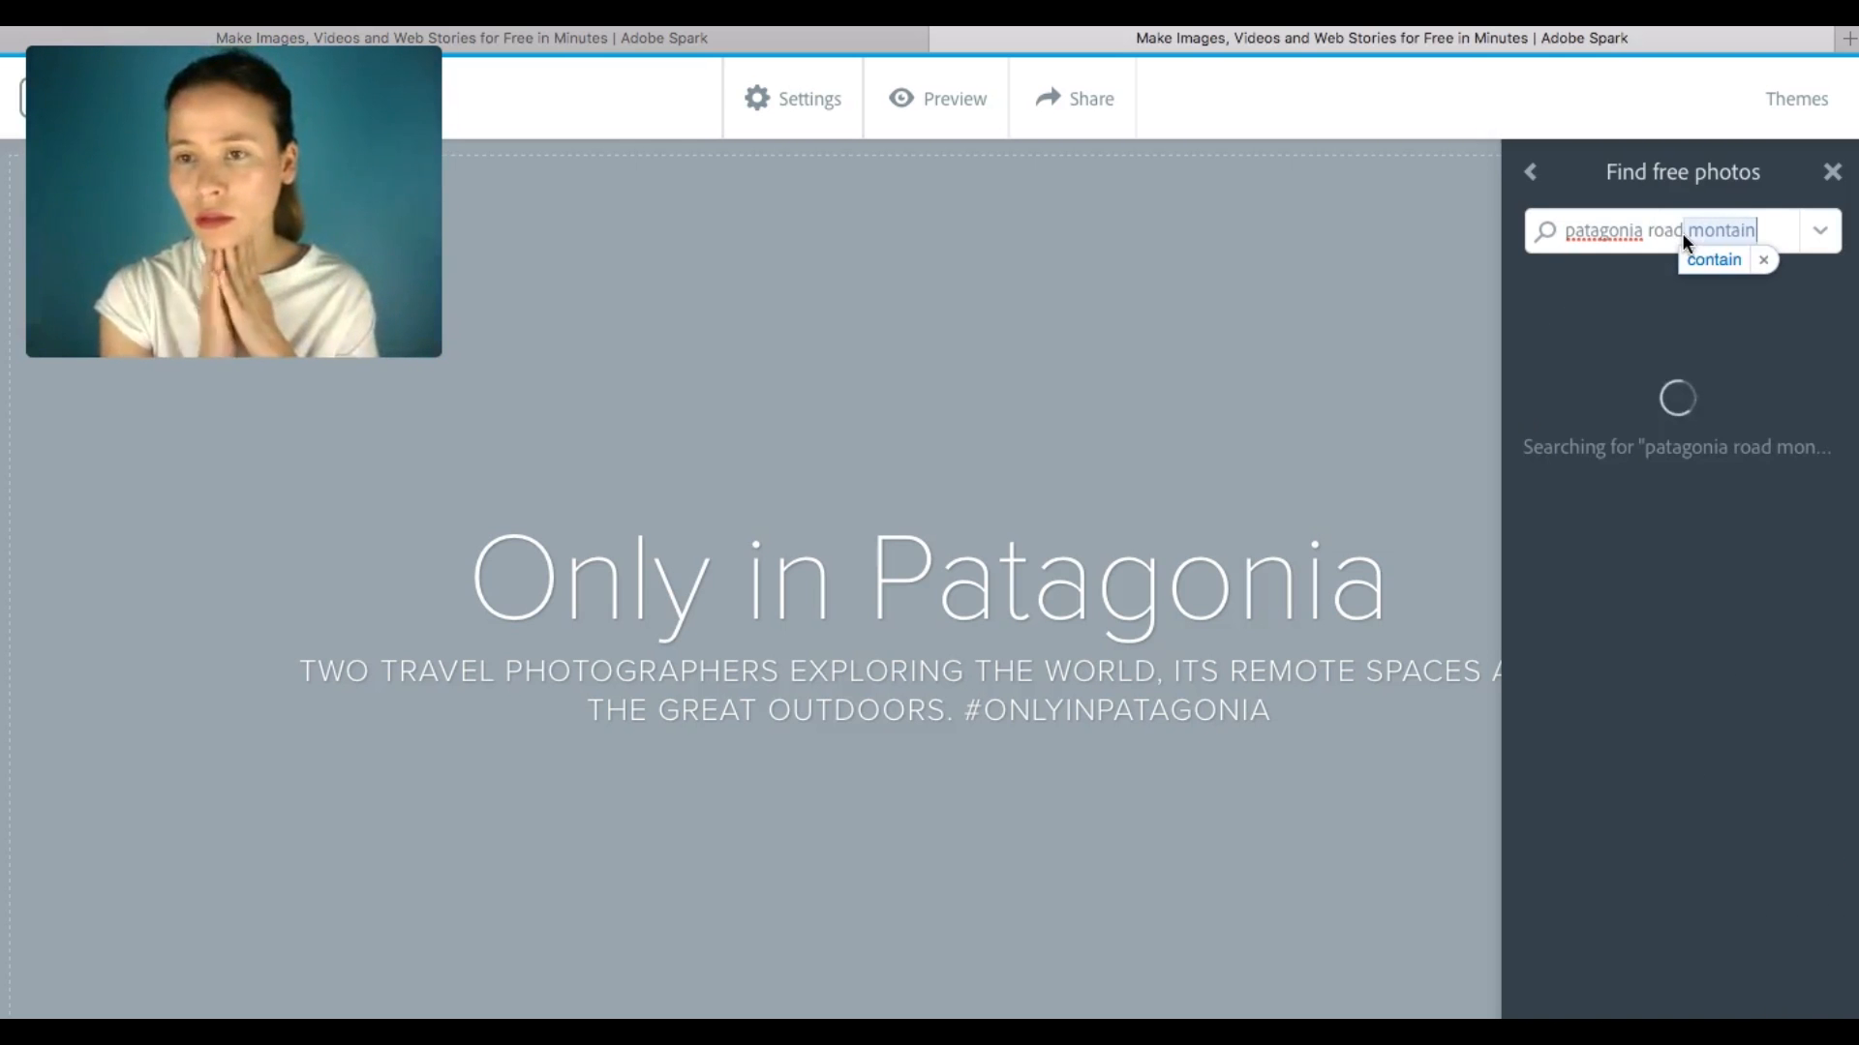
left_click(1705, 229)
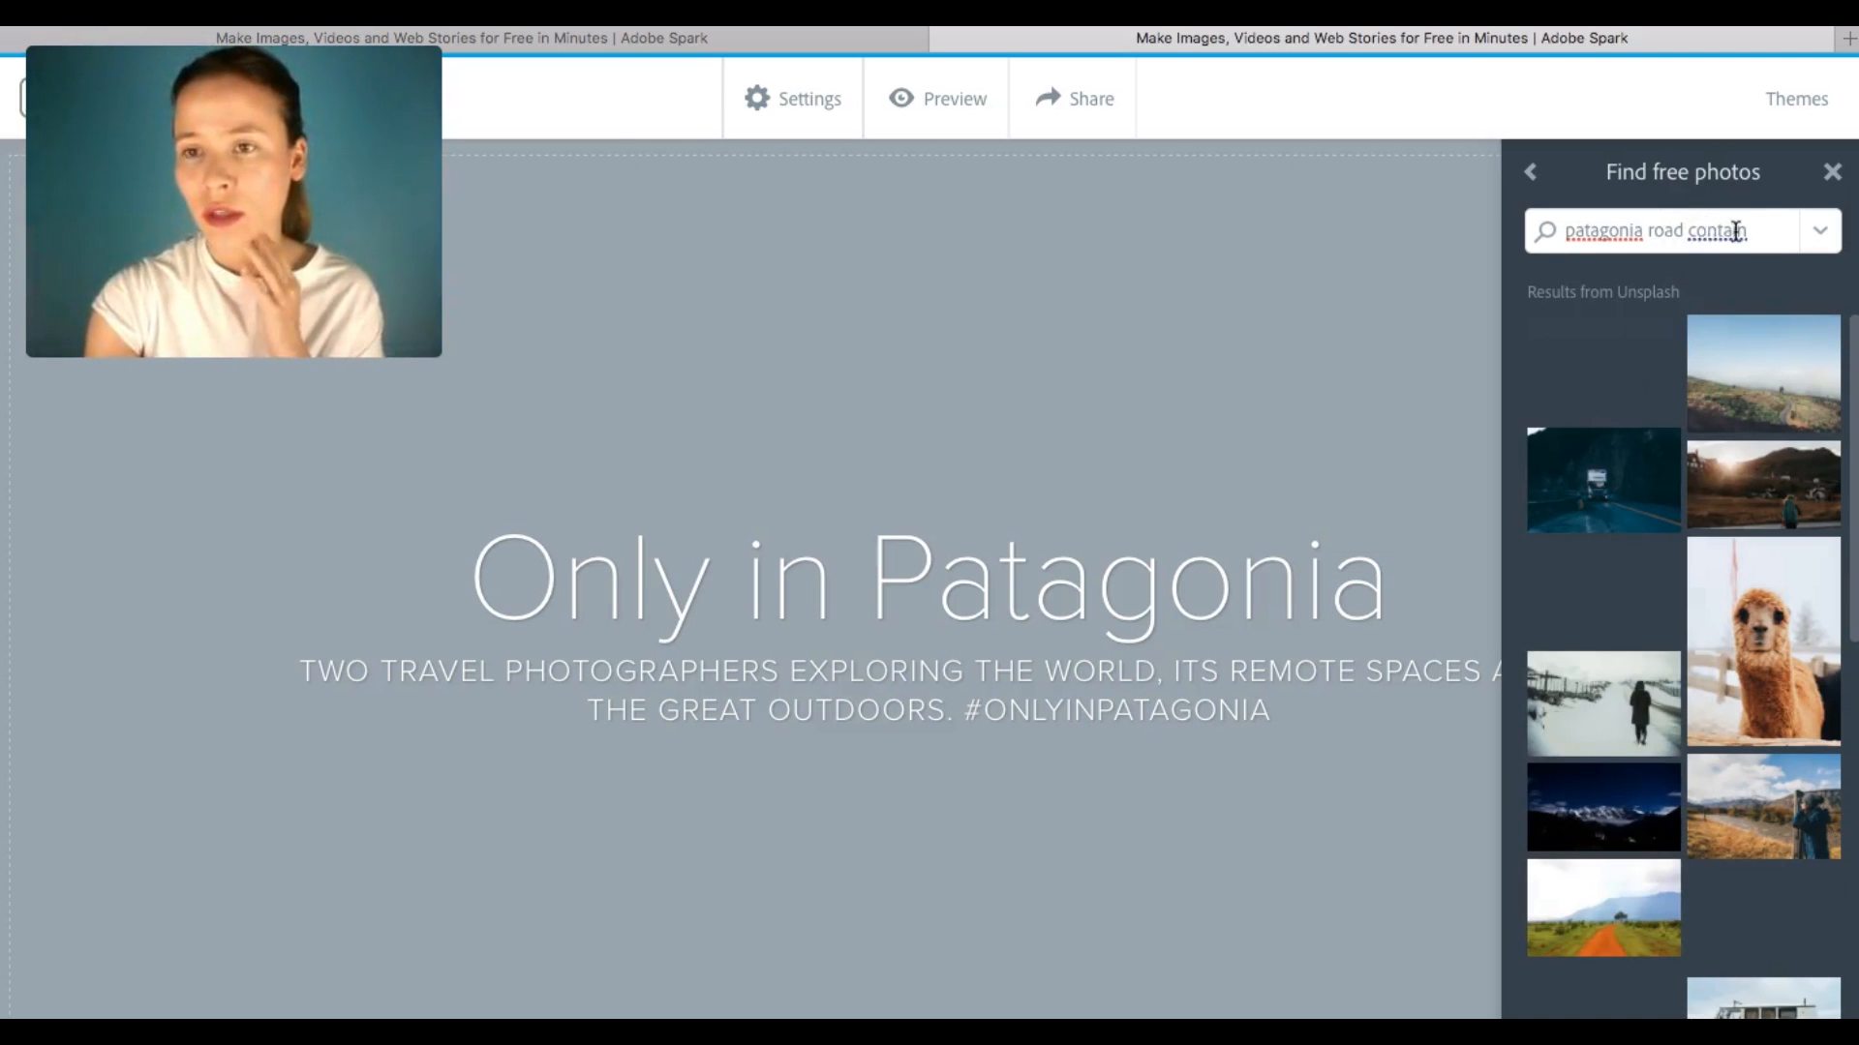
key("Right")
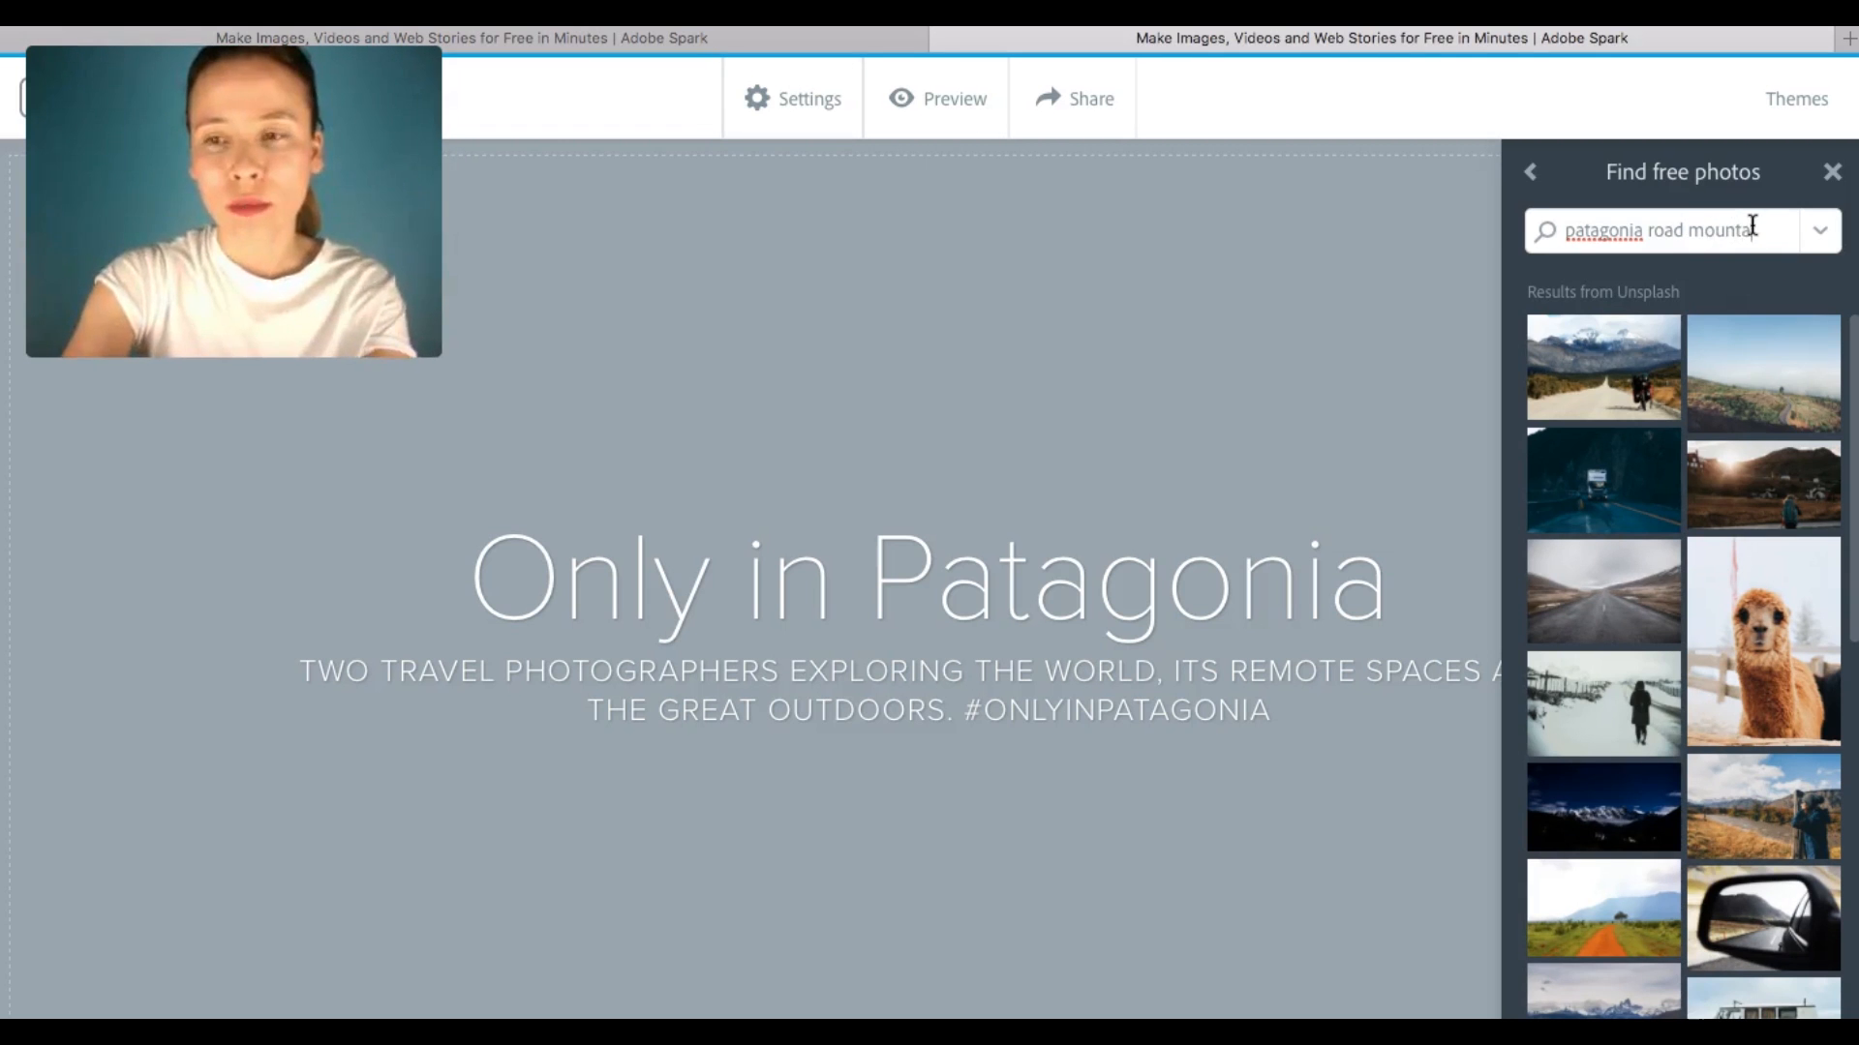
type("n")
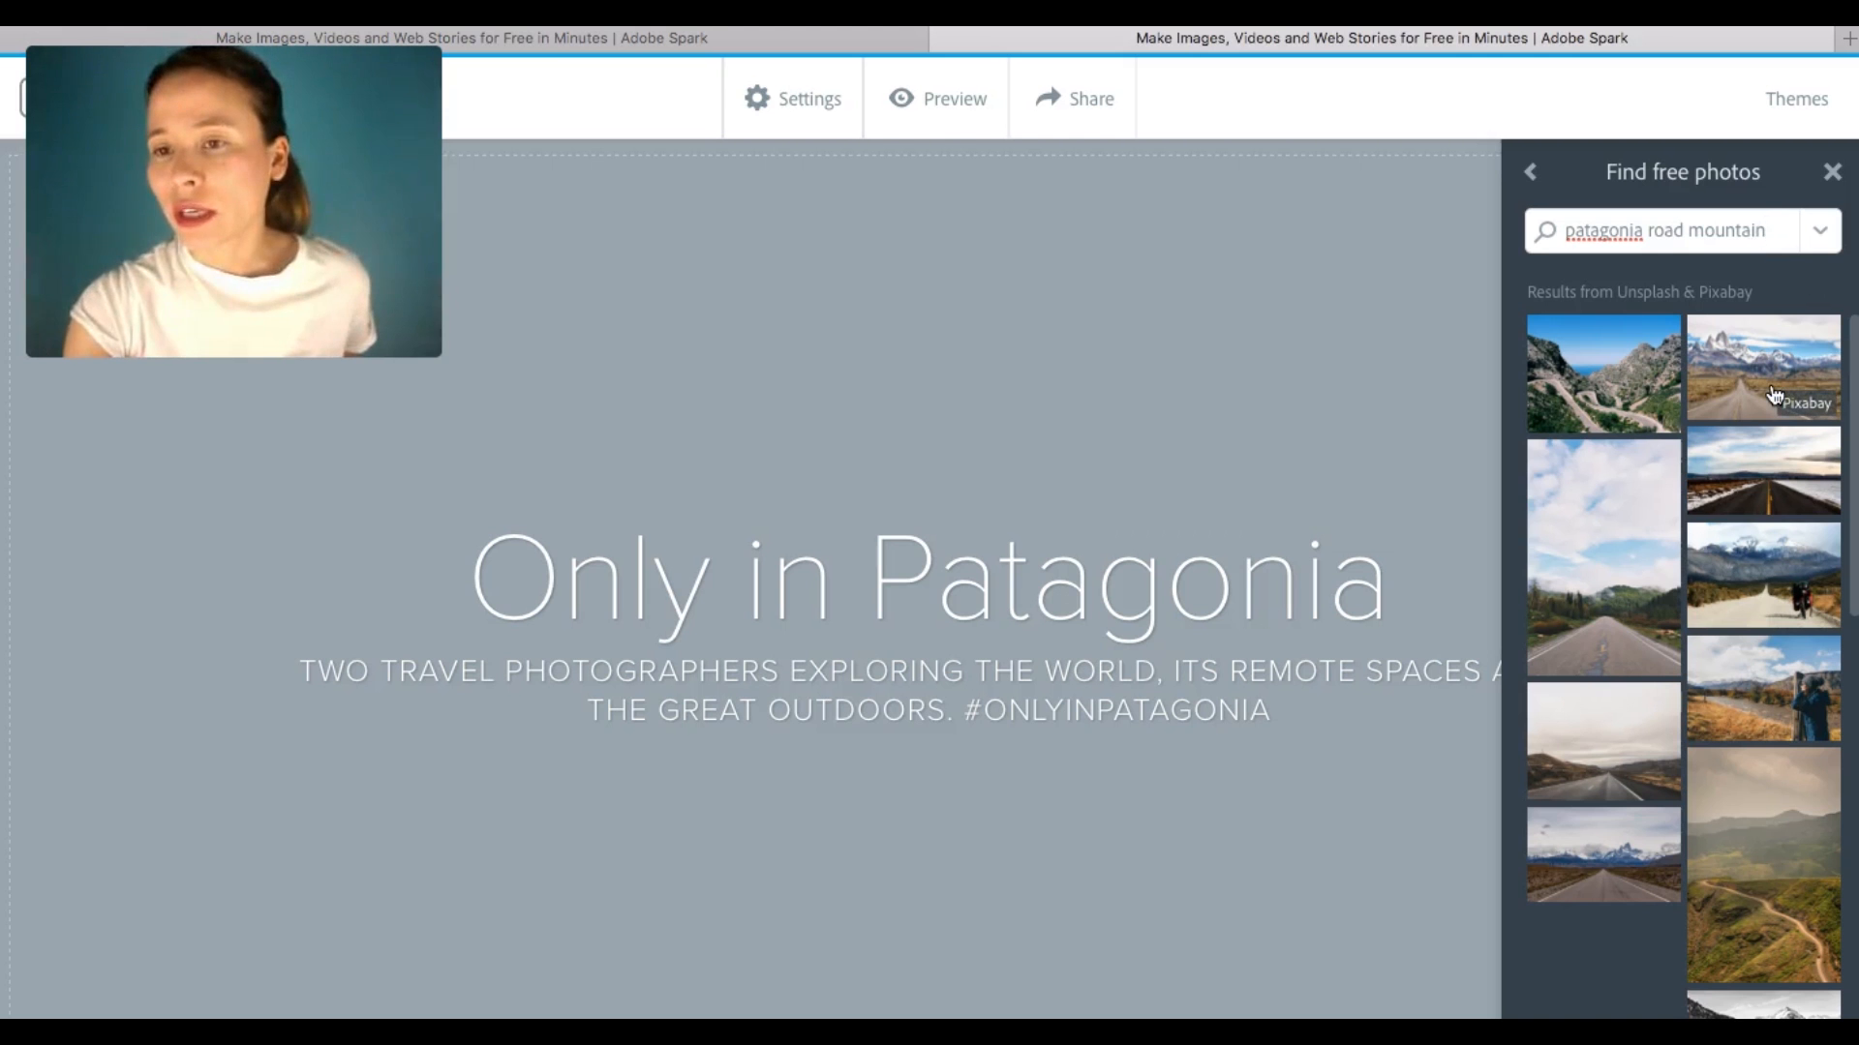
left_click(1743, 386)
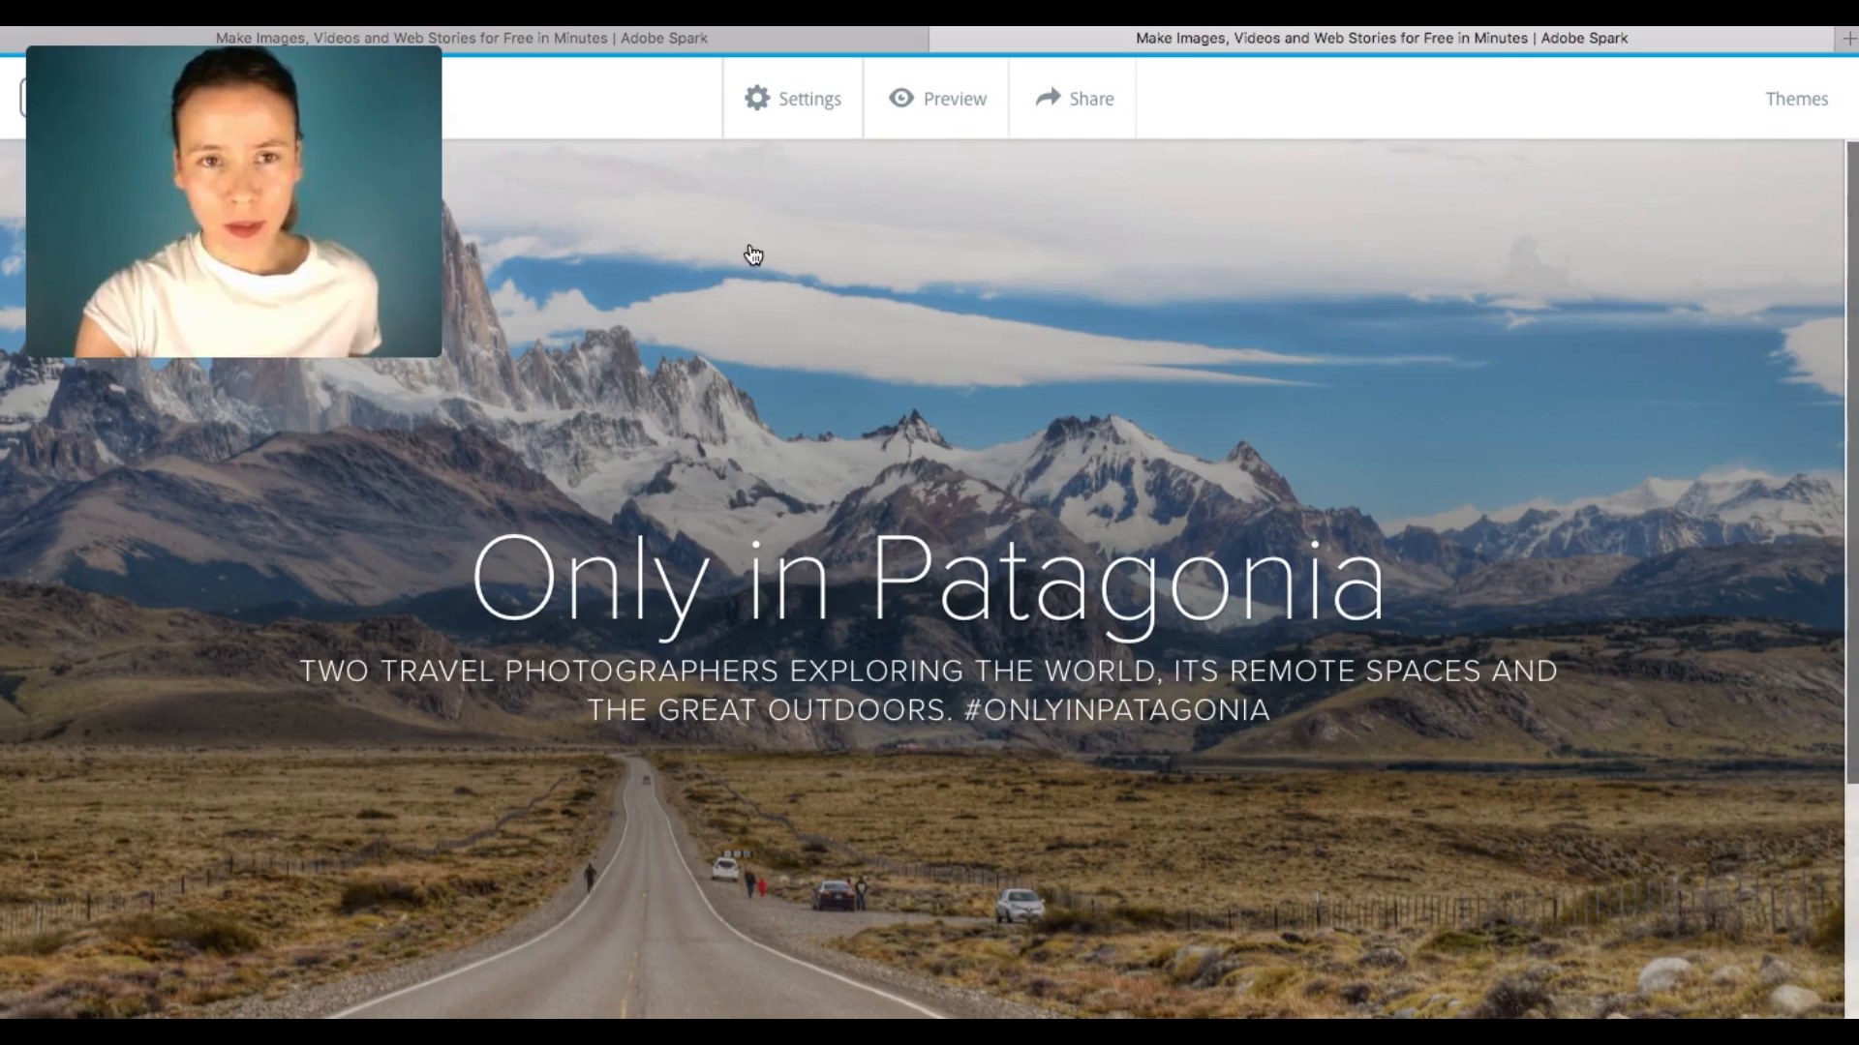
- Examine the example page's cover and how it moves into the introductory text section
left_click(683, 32)
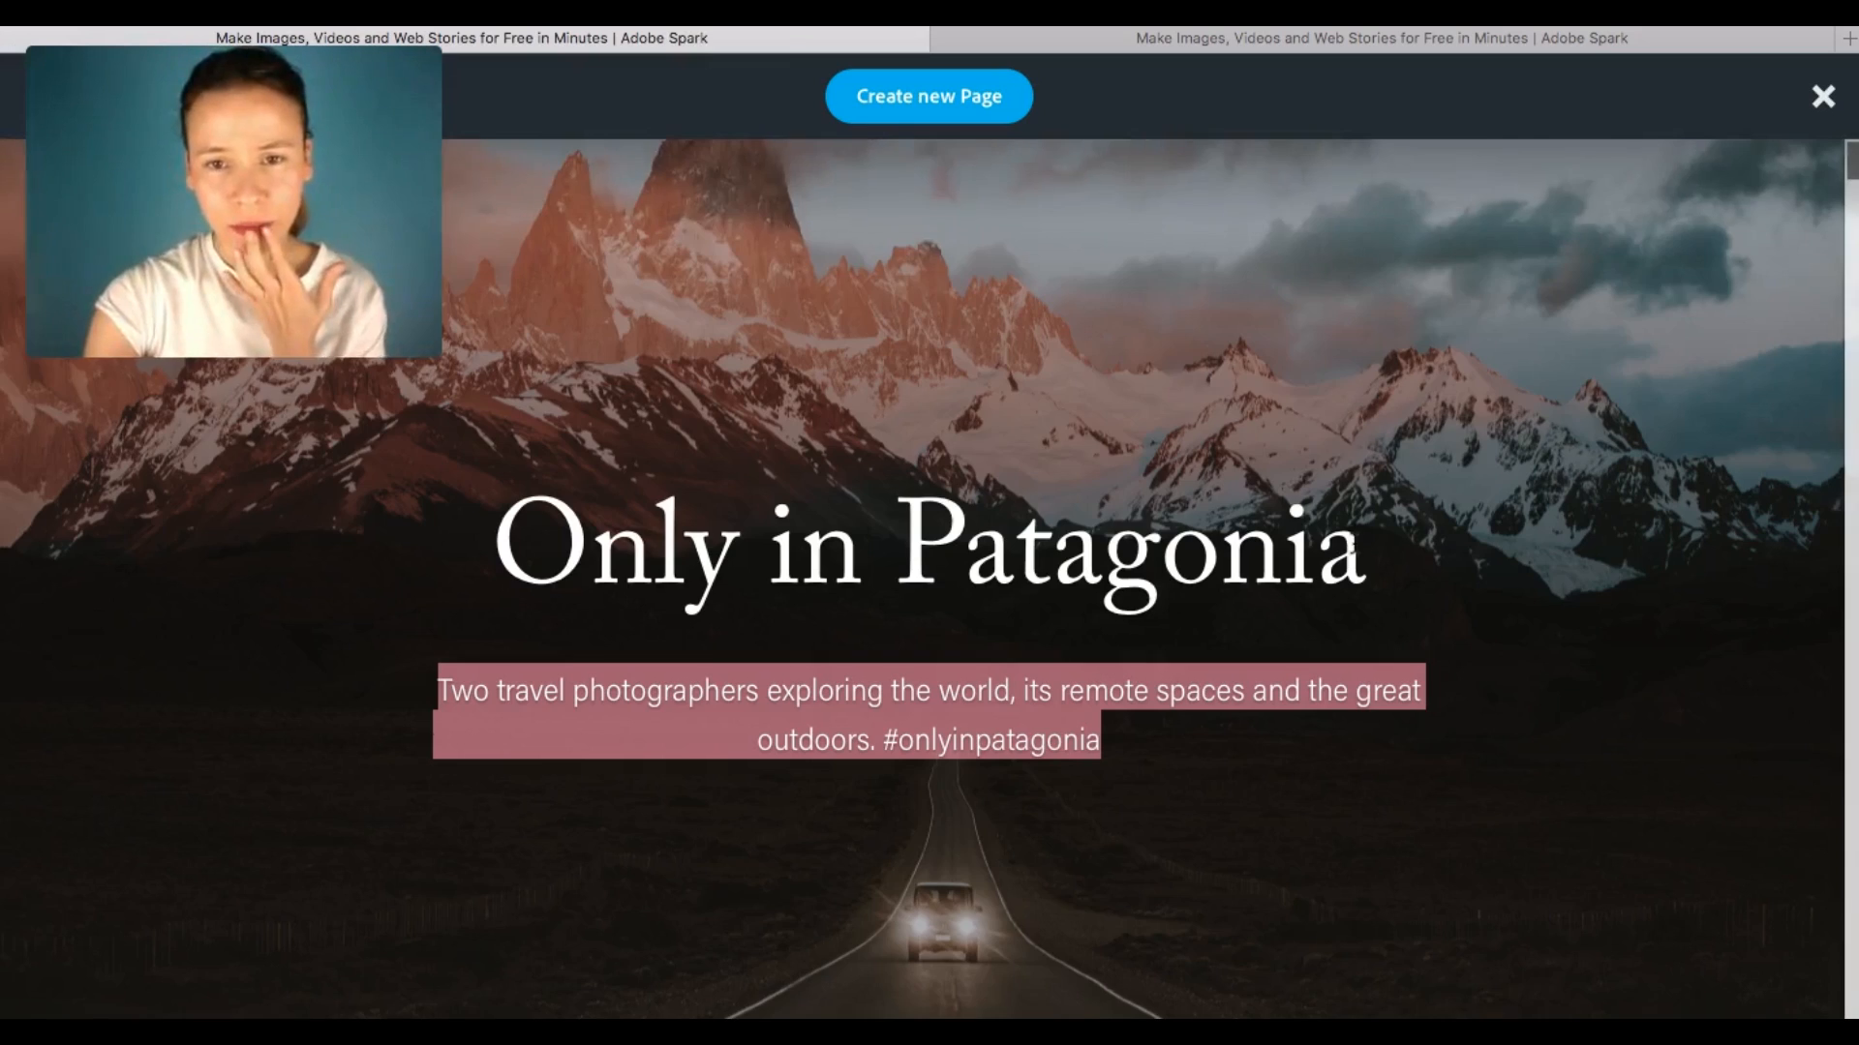
scroll(1354, 543, "down", 3)
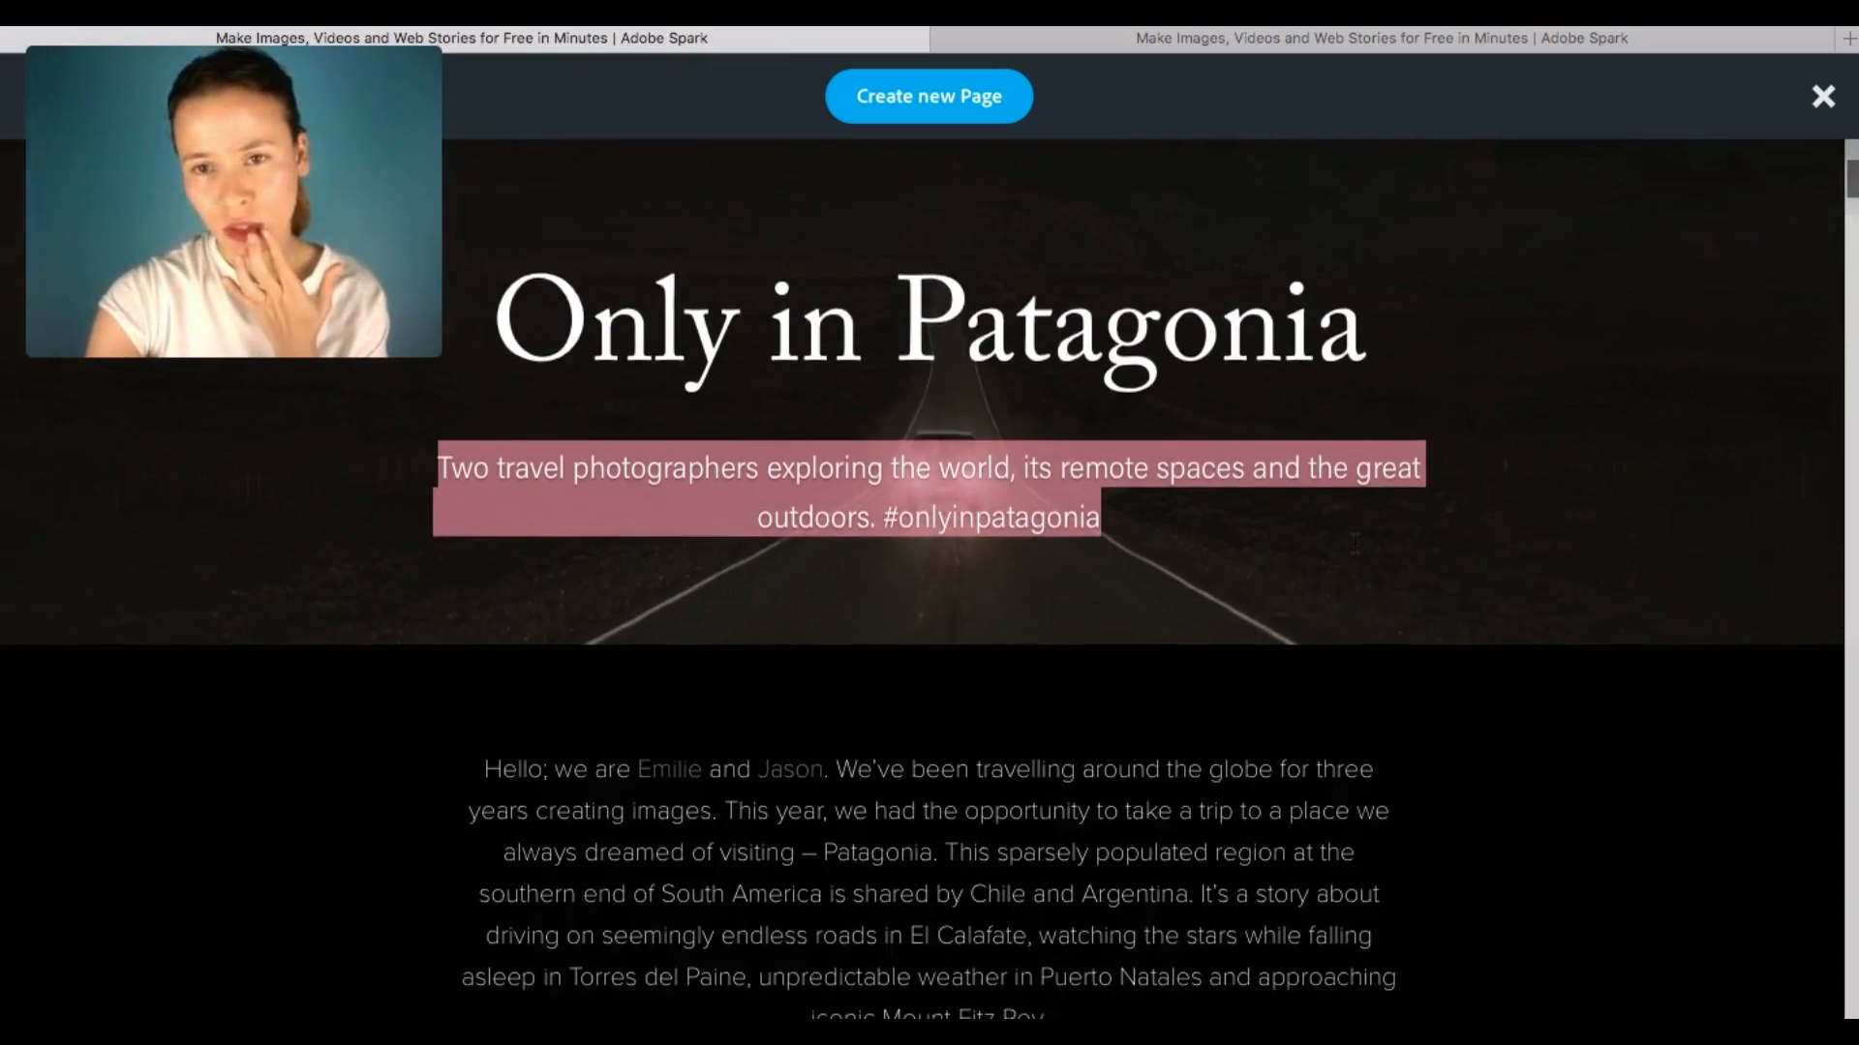
scroll(1354, 543, "down", 4)
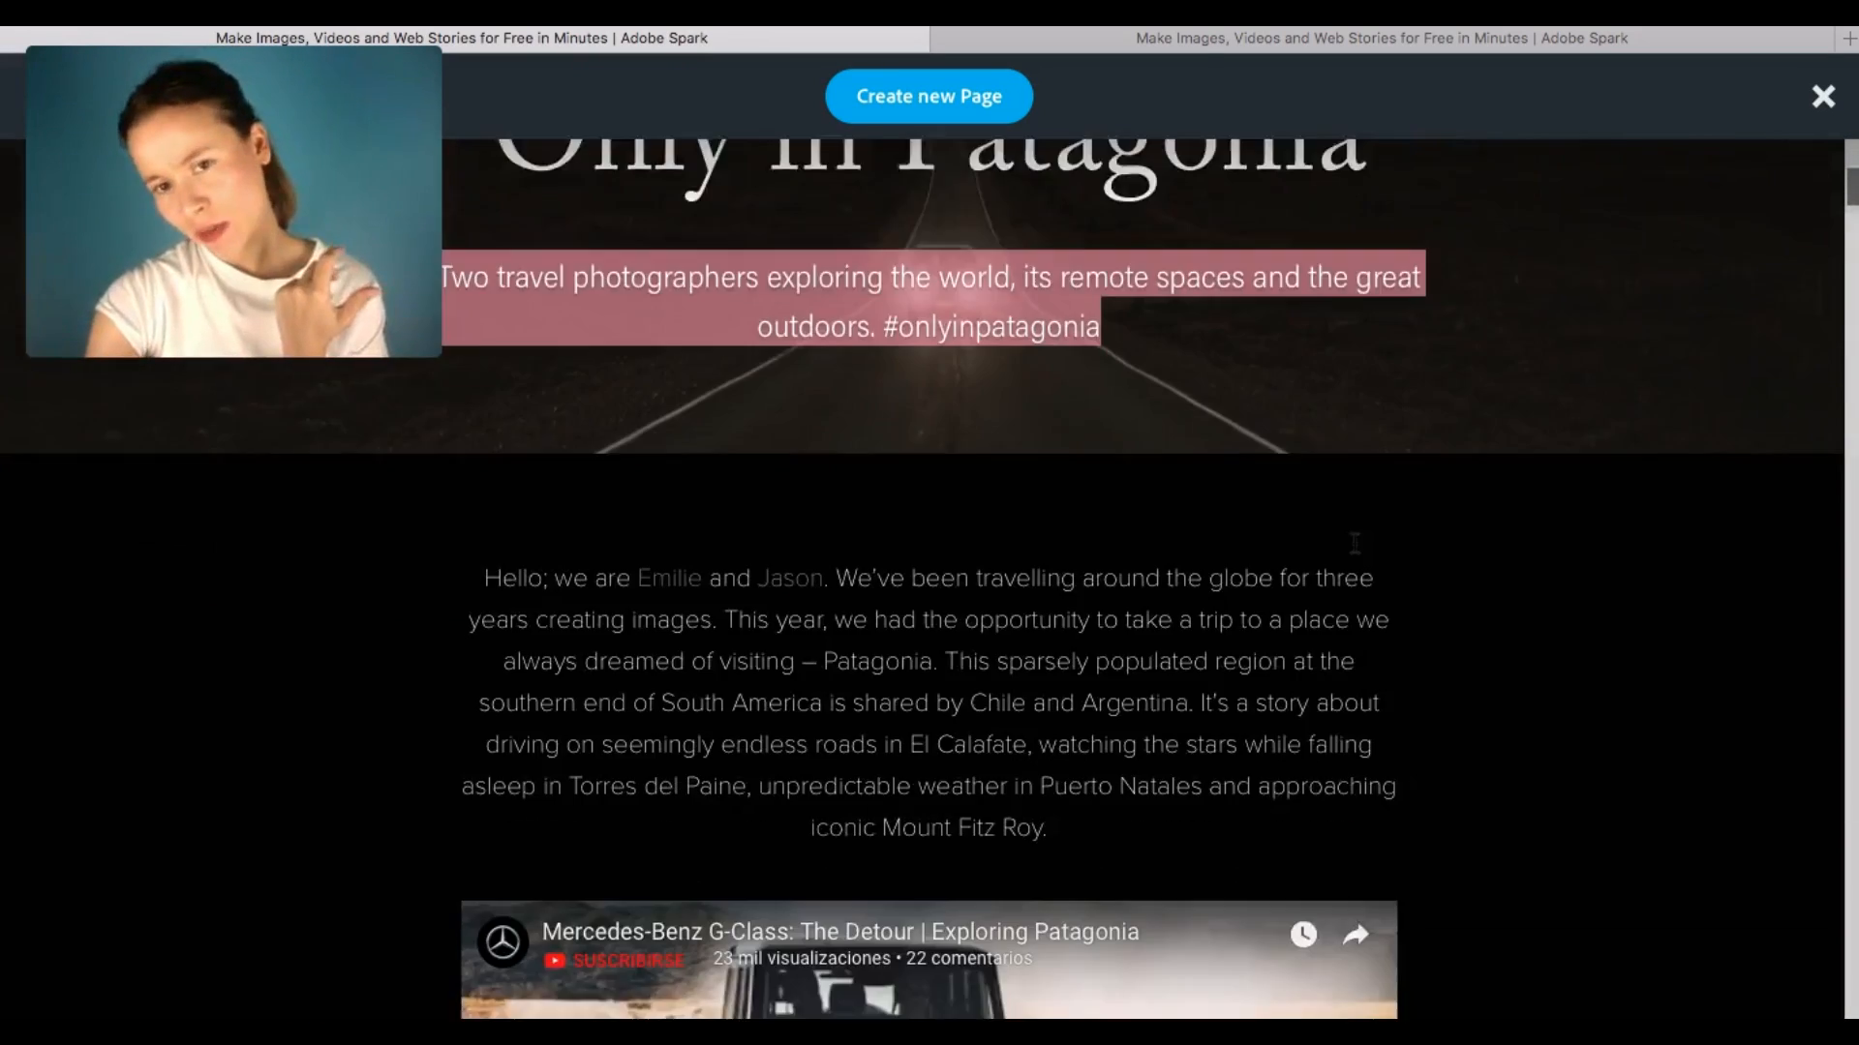
scroll(1354, 543, "up", 6)
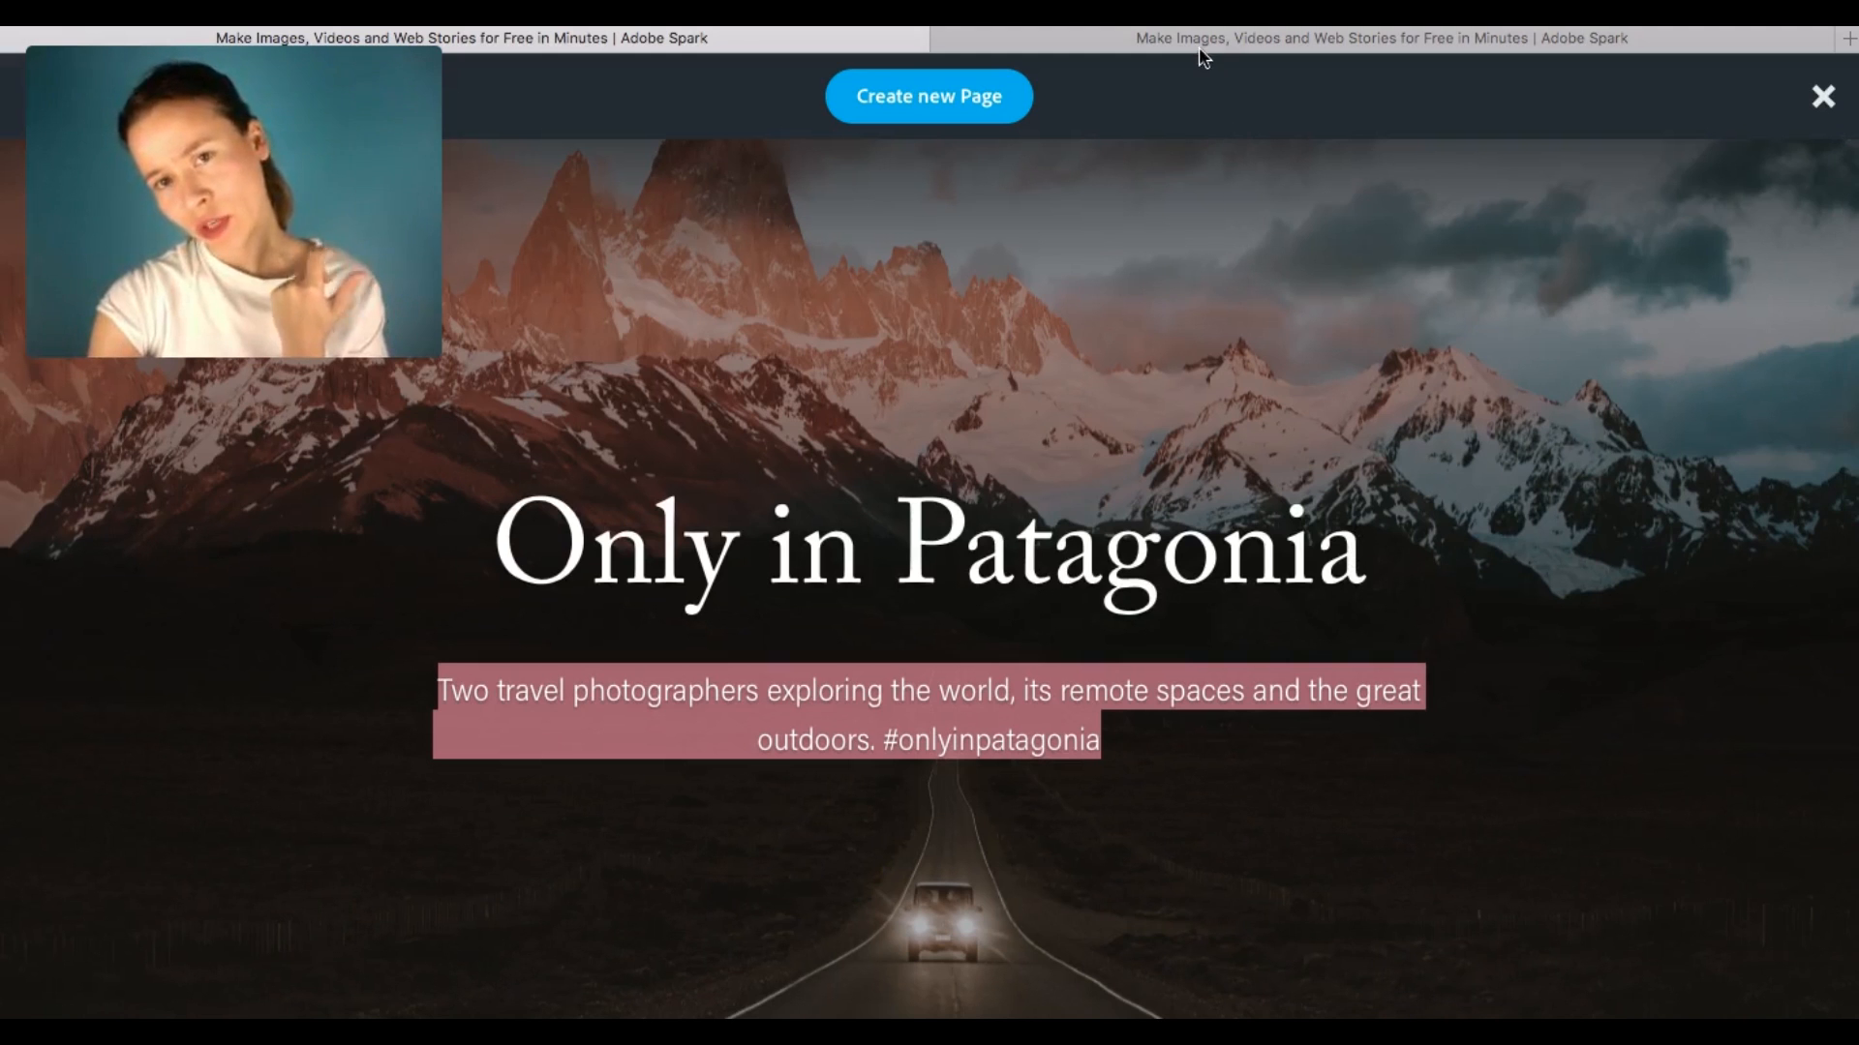
- Return to the new page and examine how its cover photo behaves down to the first content area
left_click(1195, 39)
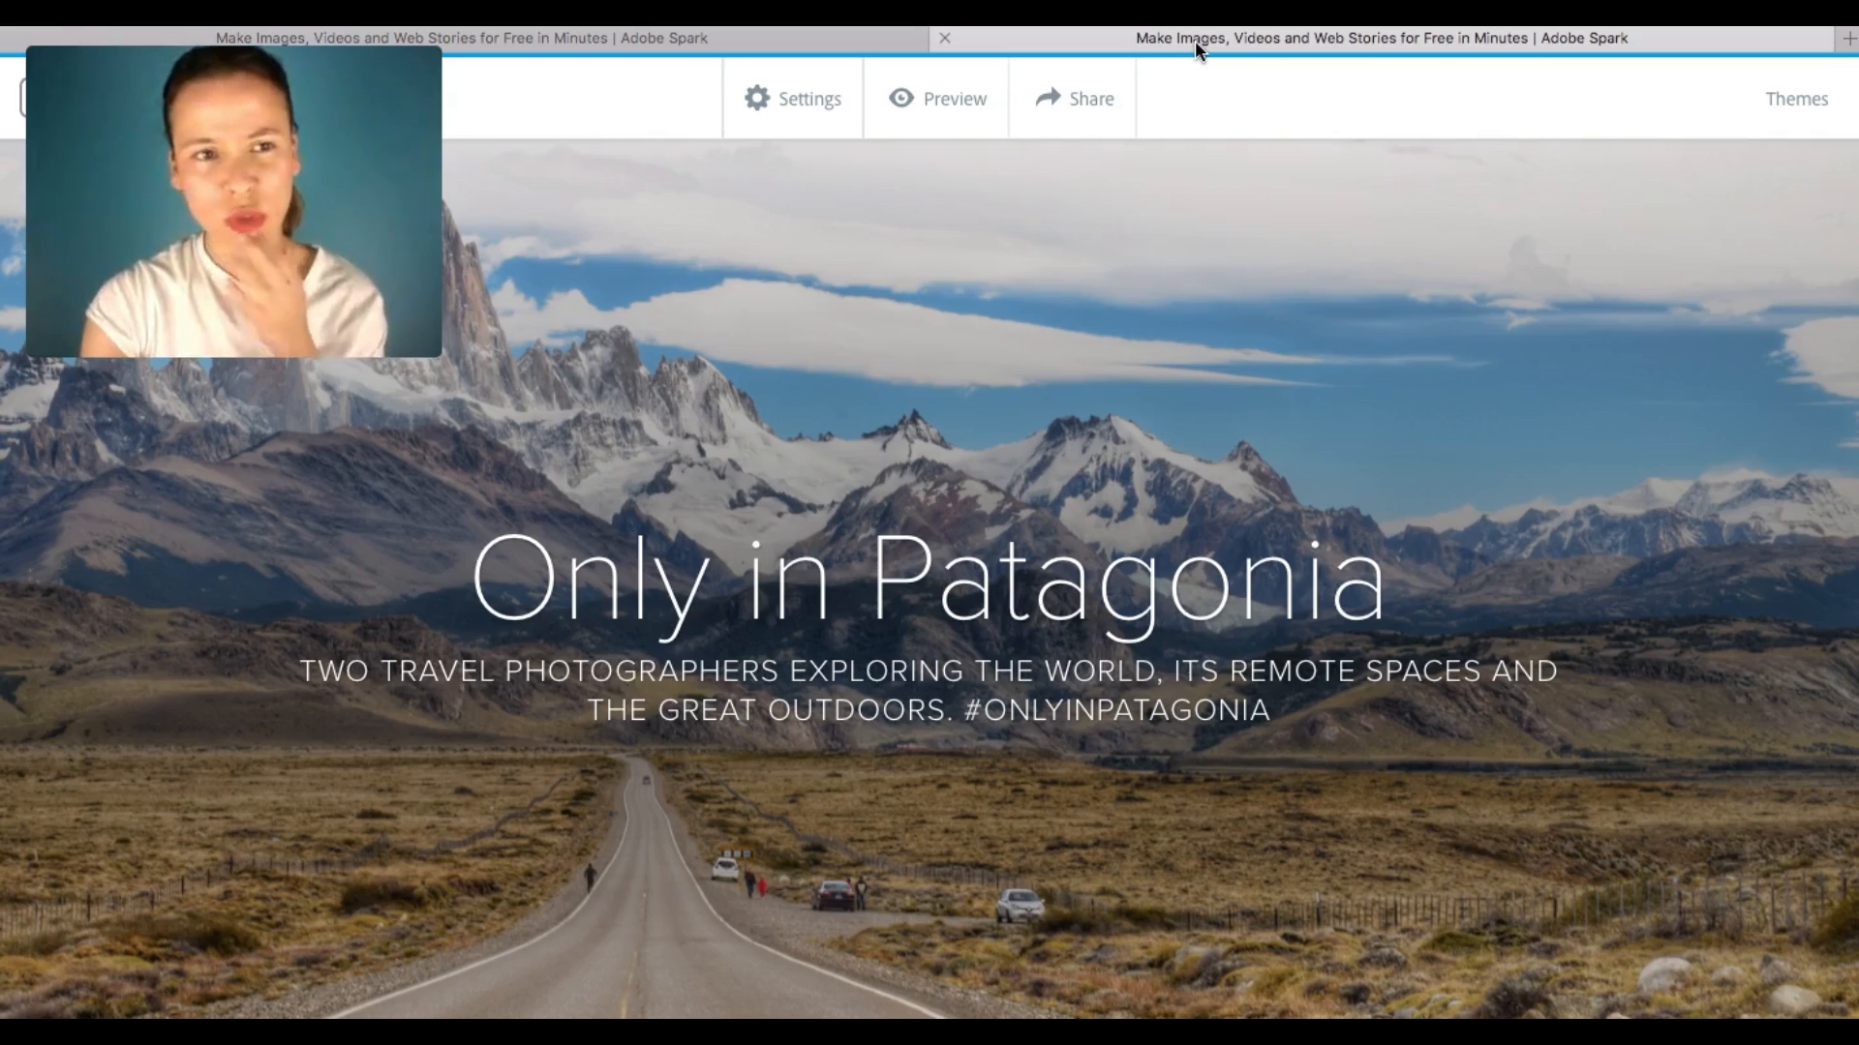
scroll(1182, 414, "down", 3)
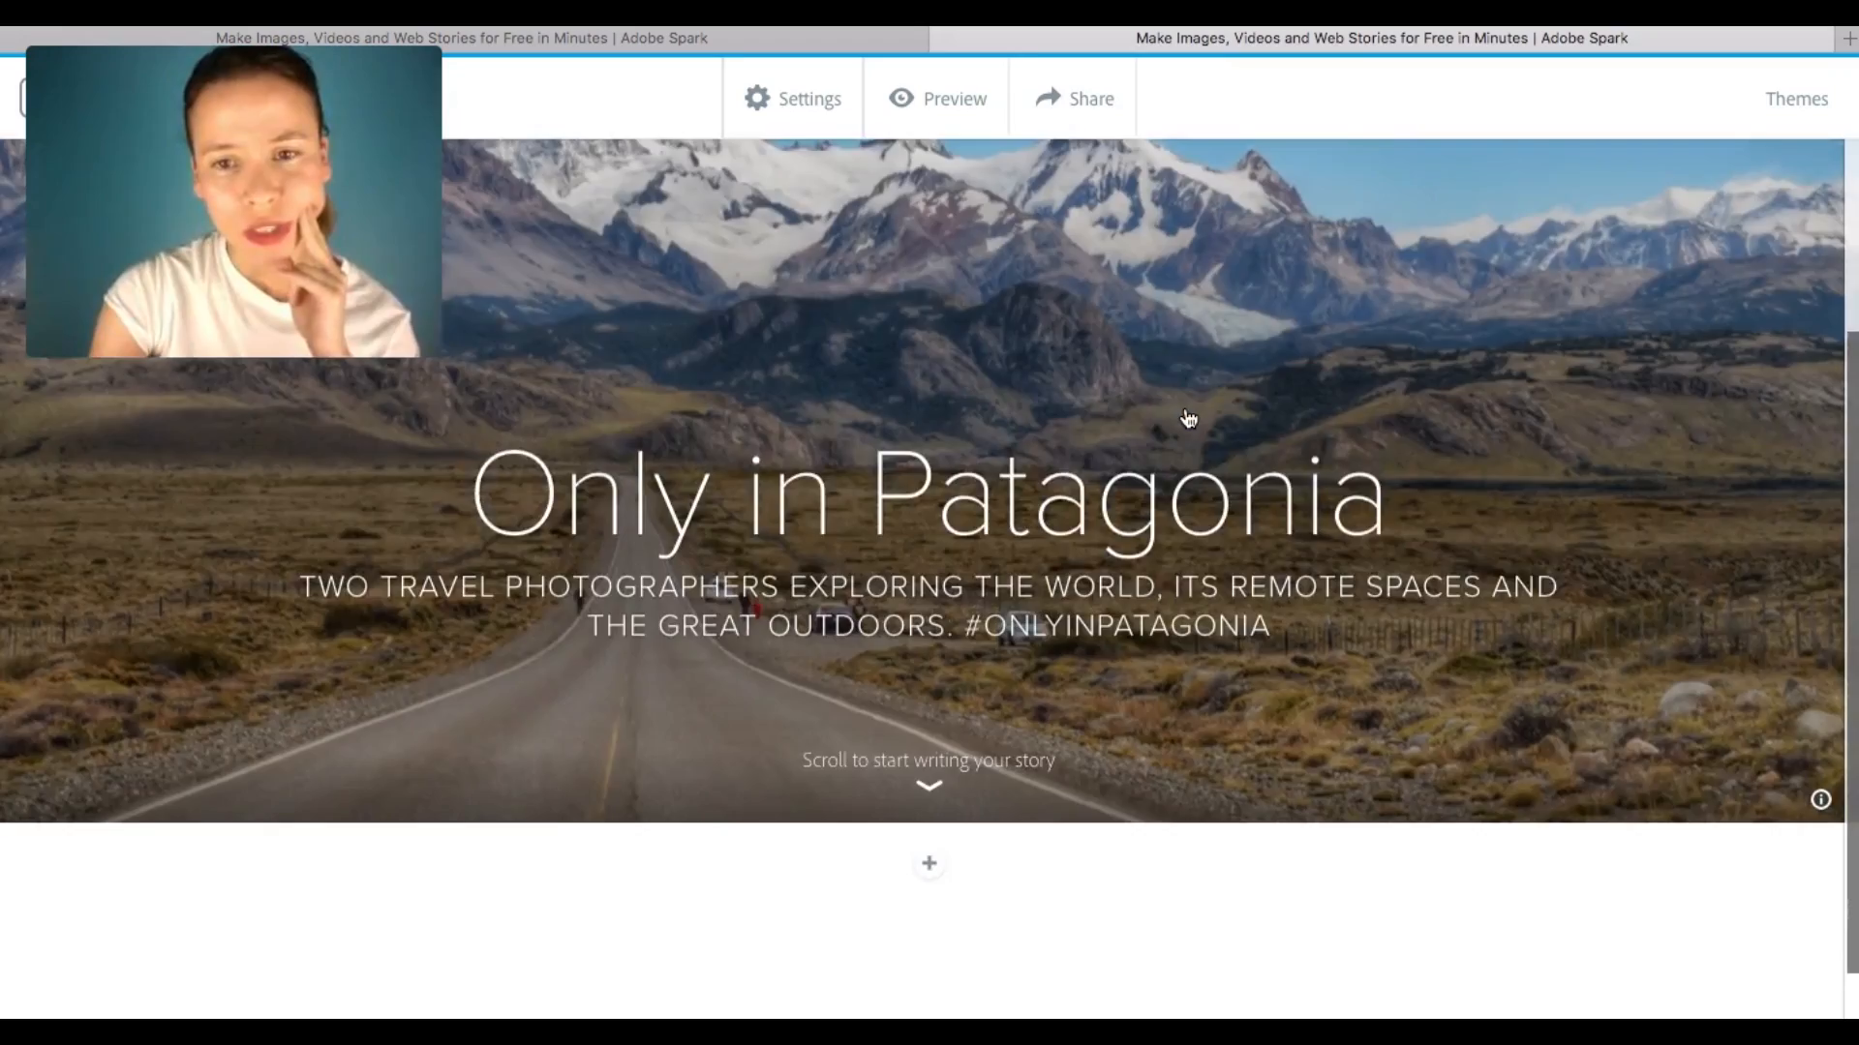
scroll(1186, 417, "up", 4)
scroll(1187, 418, "down", 5)
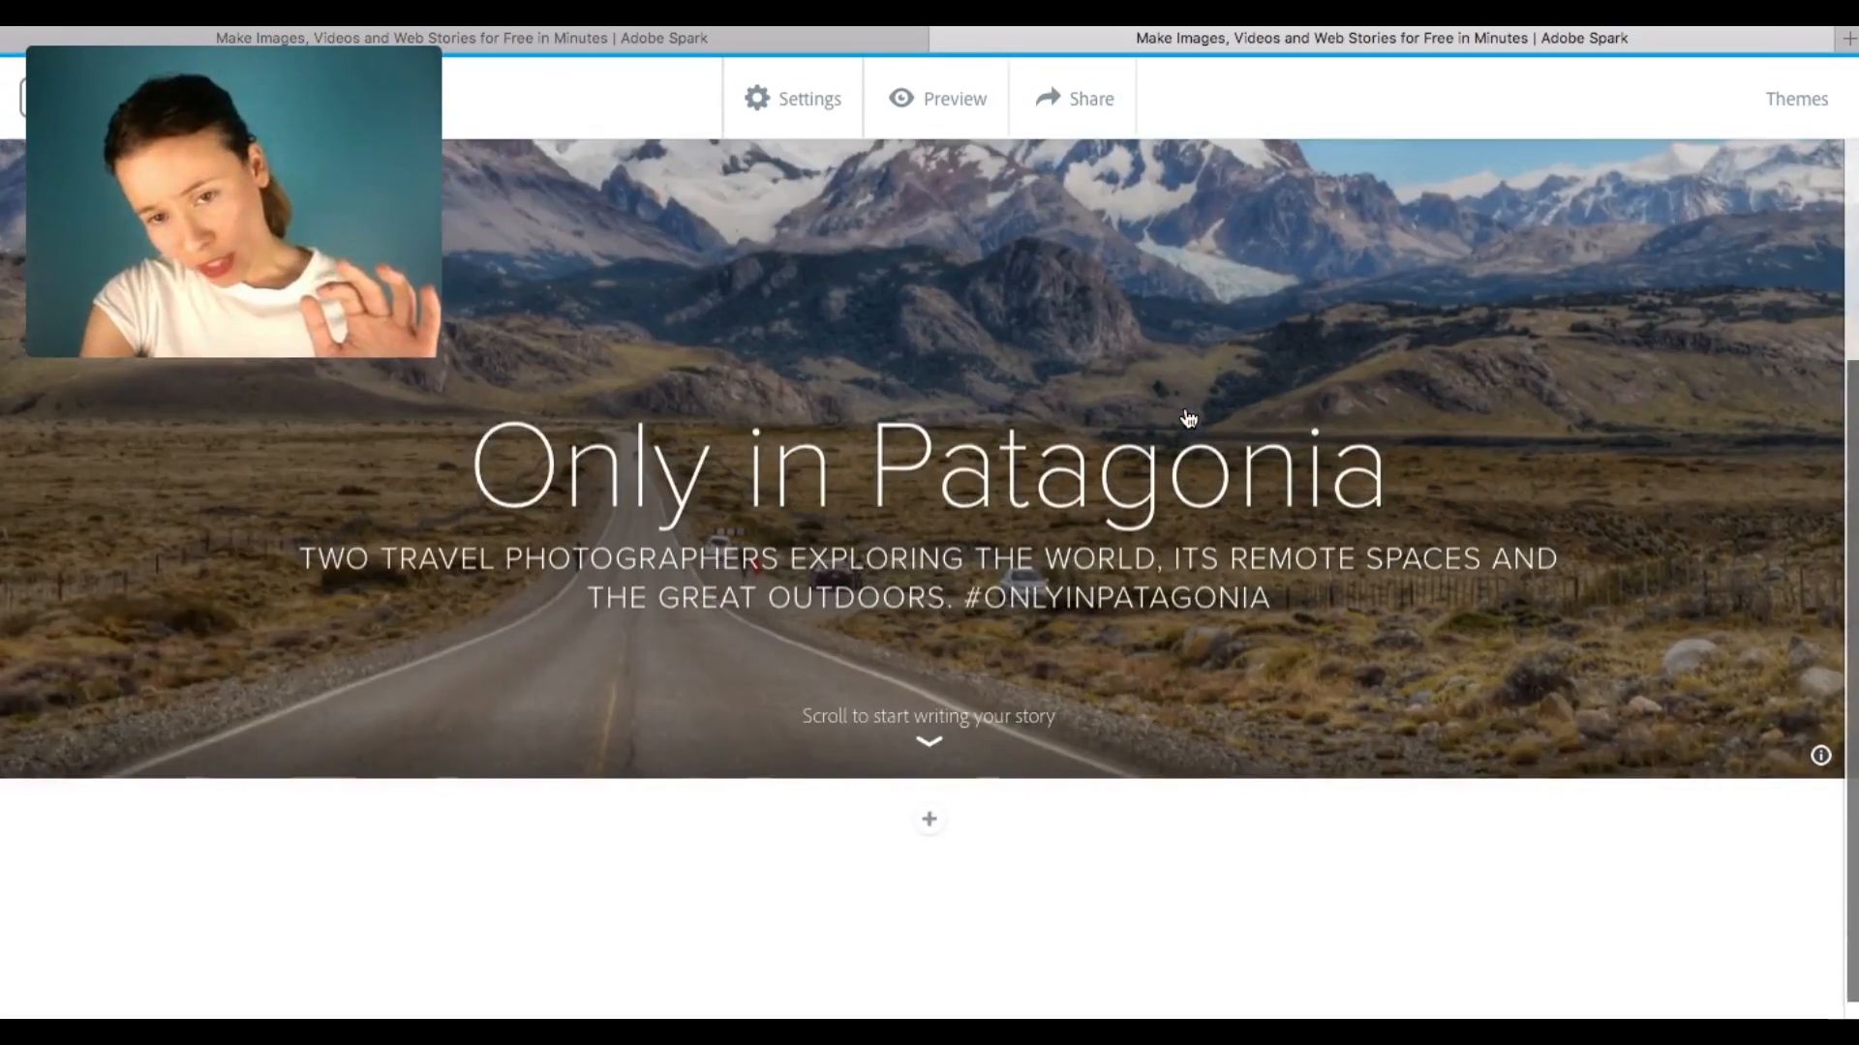
scroll(1189, 418, "down", 2)
scroll(1188, 418, "up", 3)
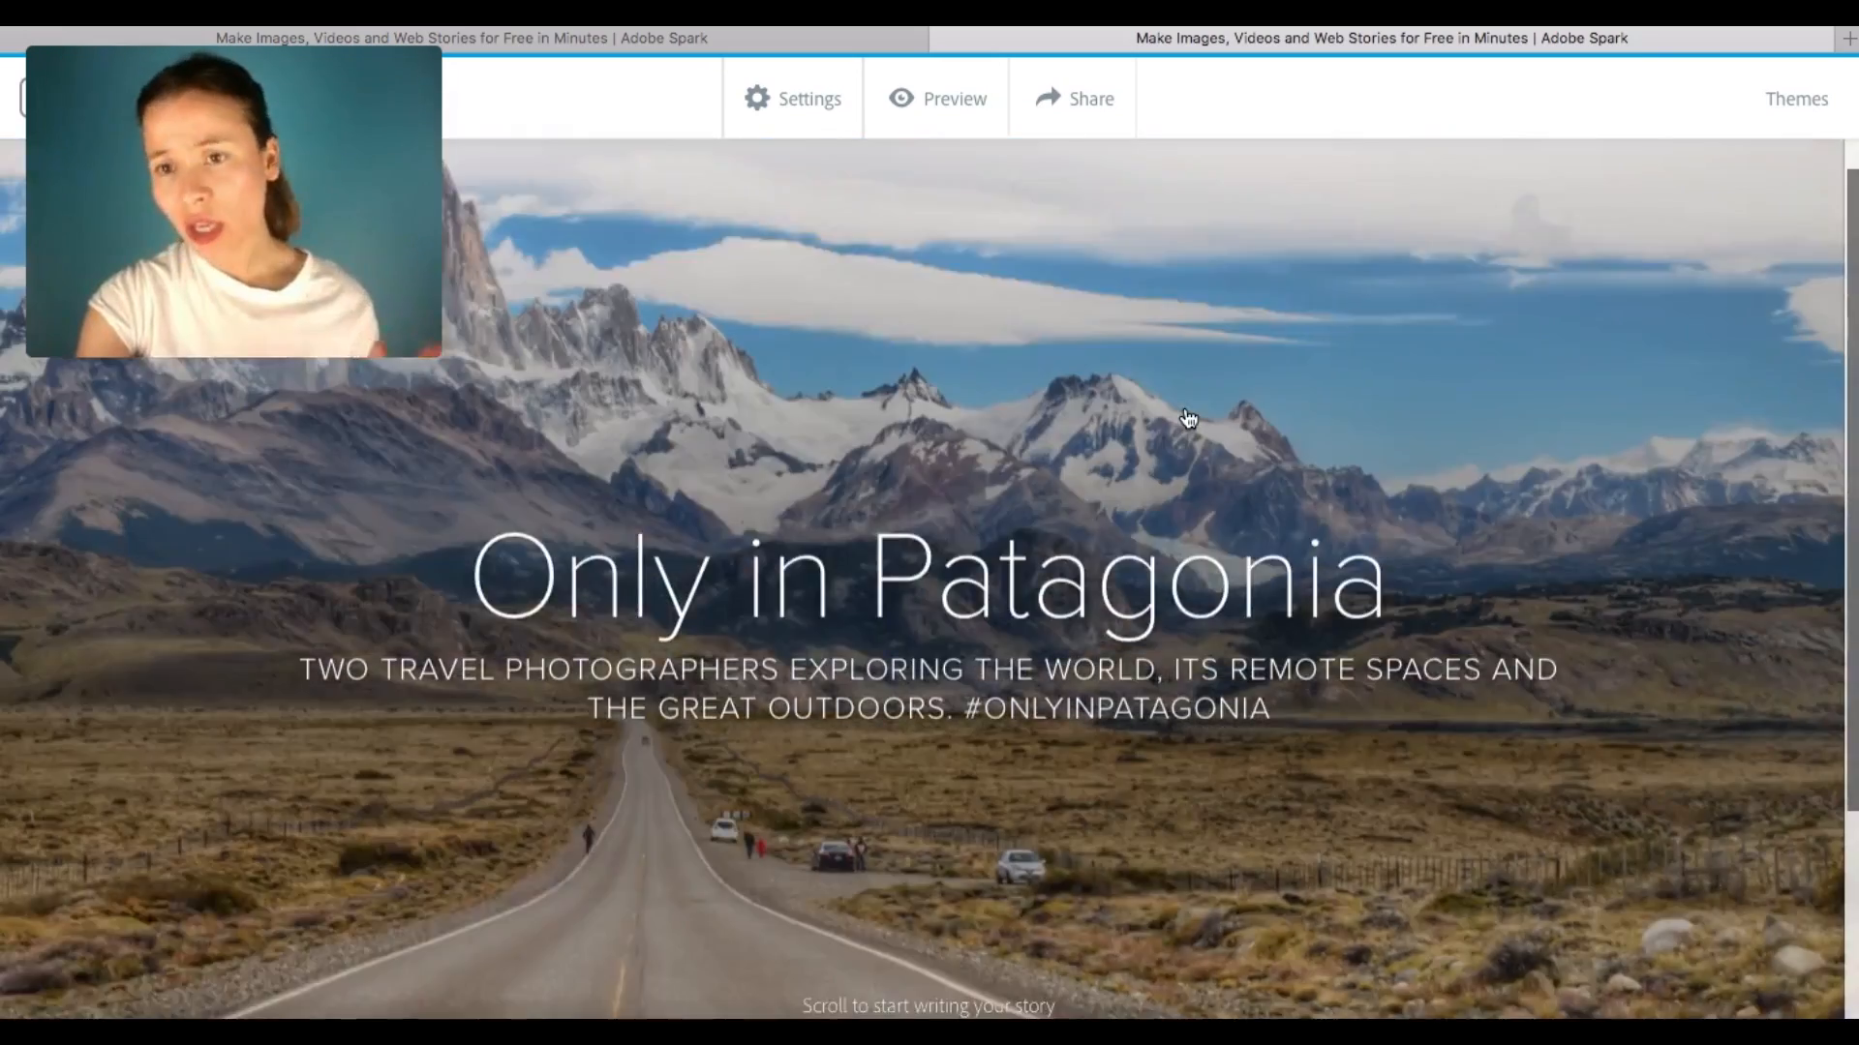
scroll(1185, 416, "up", 2)
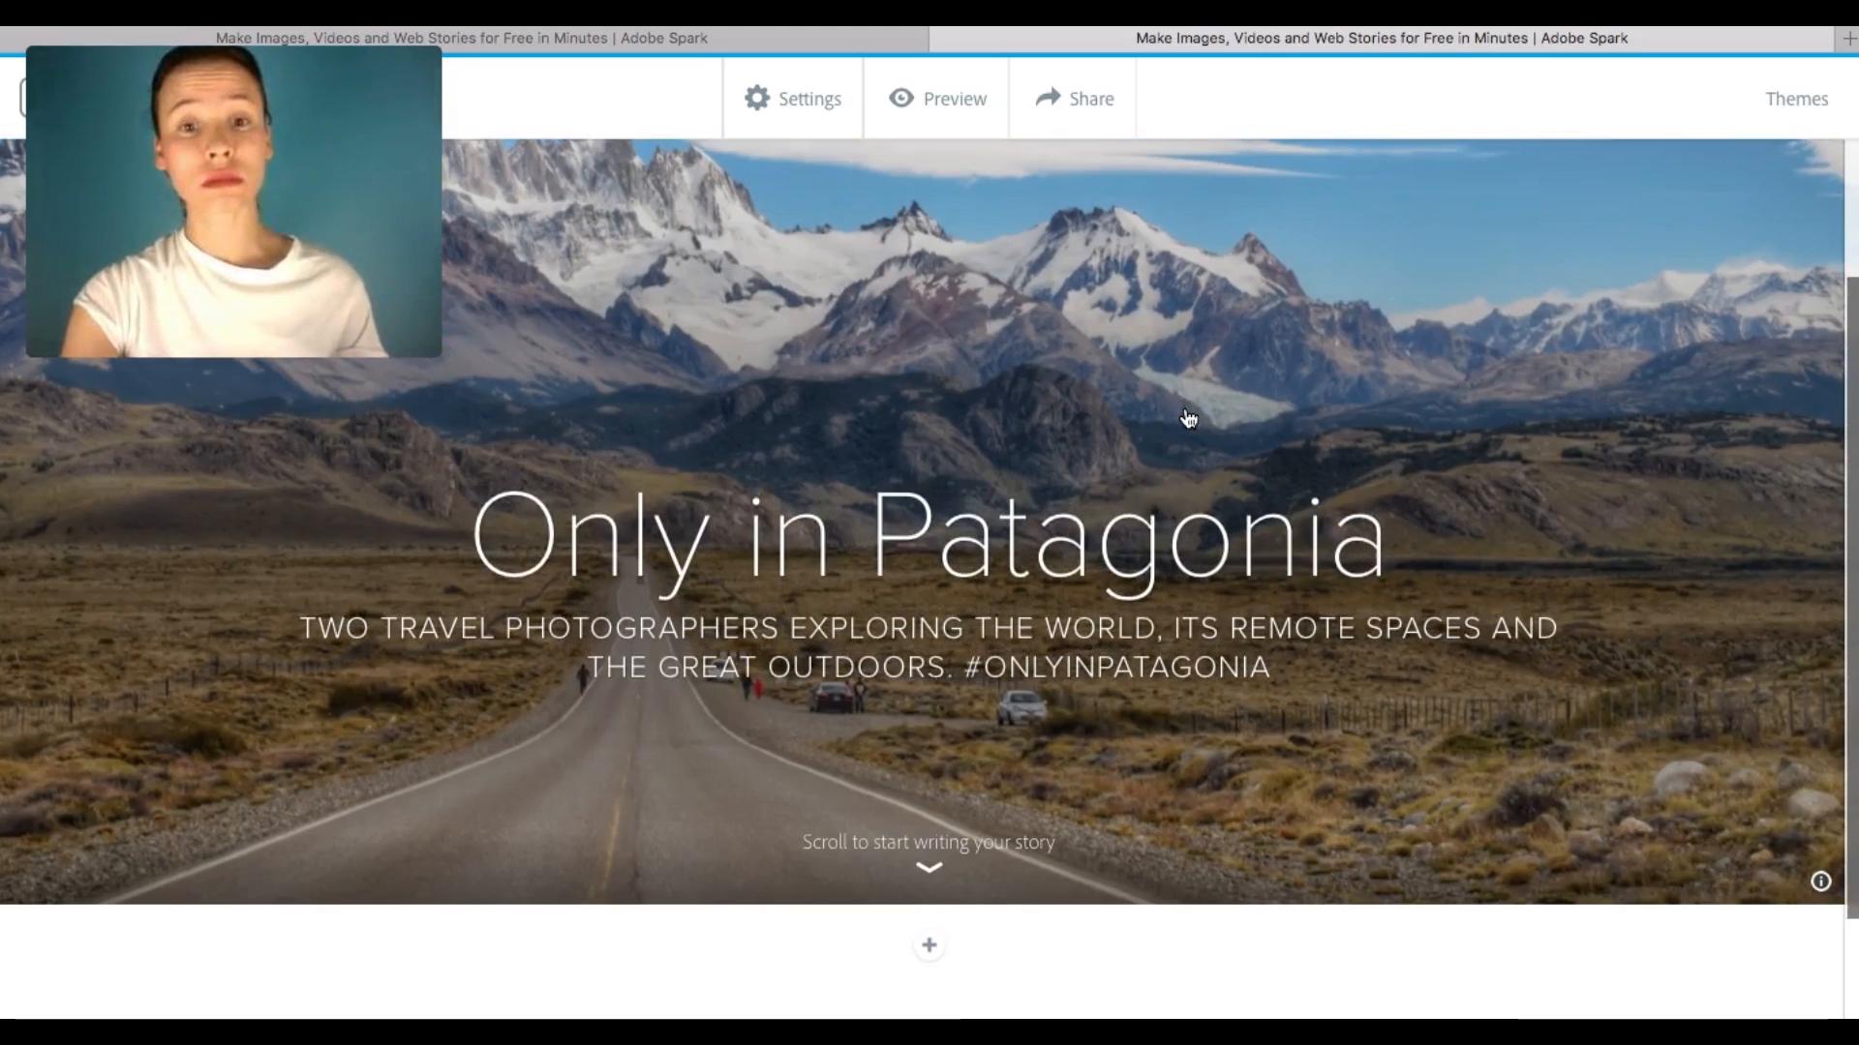
- Check the new page's title for text formatting options and compare its lettering with the example page's title
left_click(1221, 594)
left_click(654, 584)
left_click(581, 579)
left_click(738, 600)
left_click(571, 585)
left_click(810, 532)
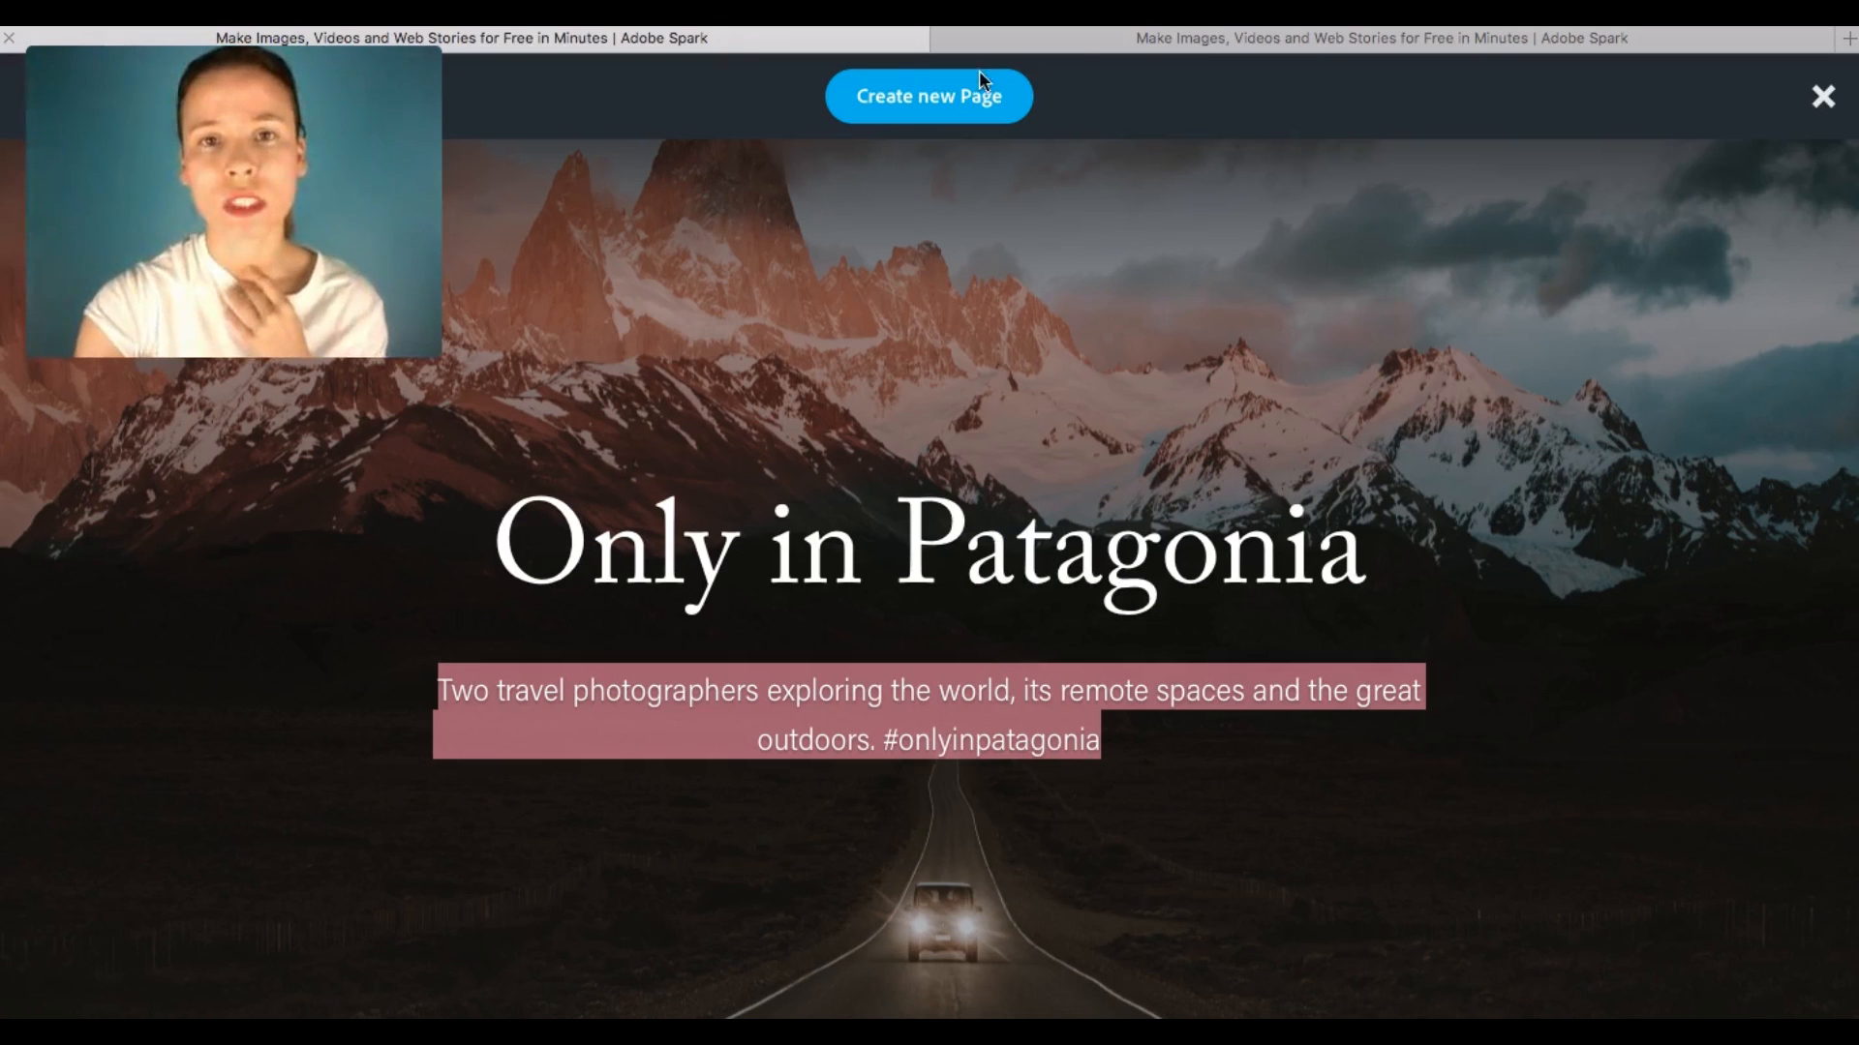
- Return to the new page and inspect the editing options of its title, subtitle and cover photo
left_click(1087, 37)
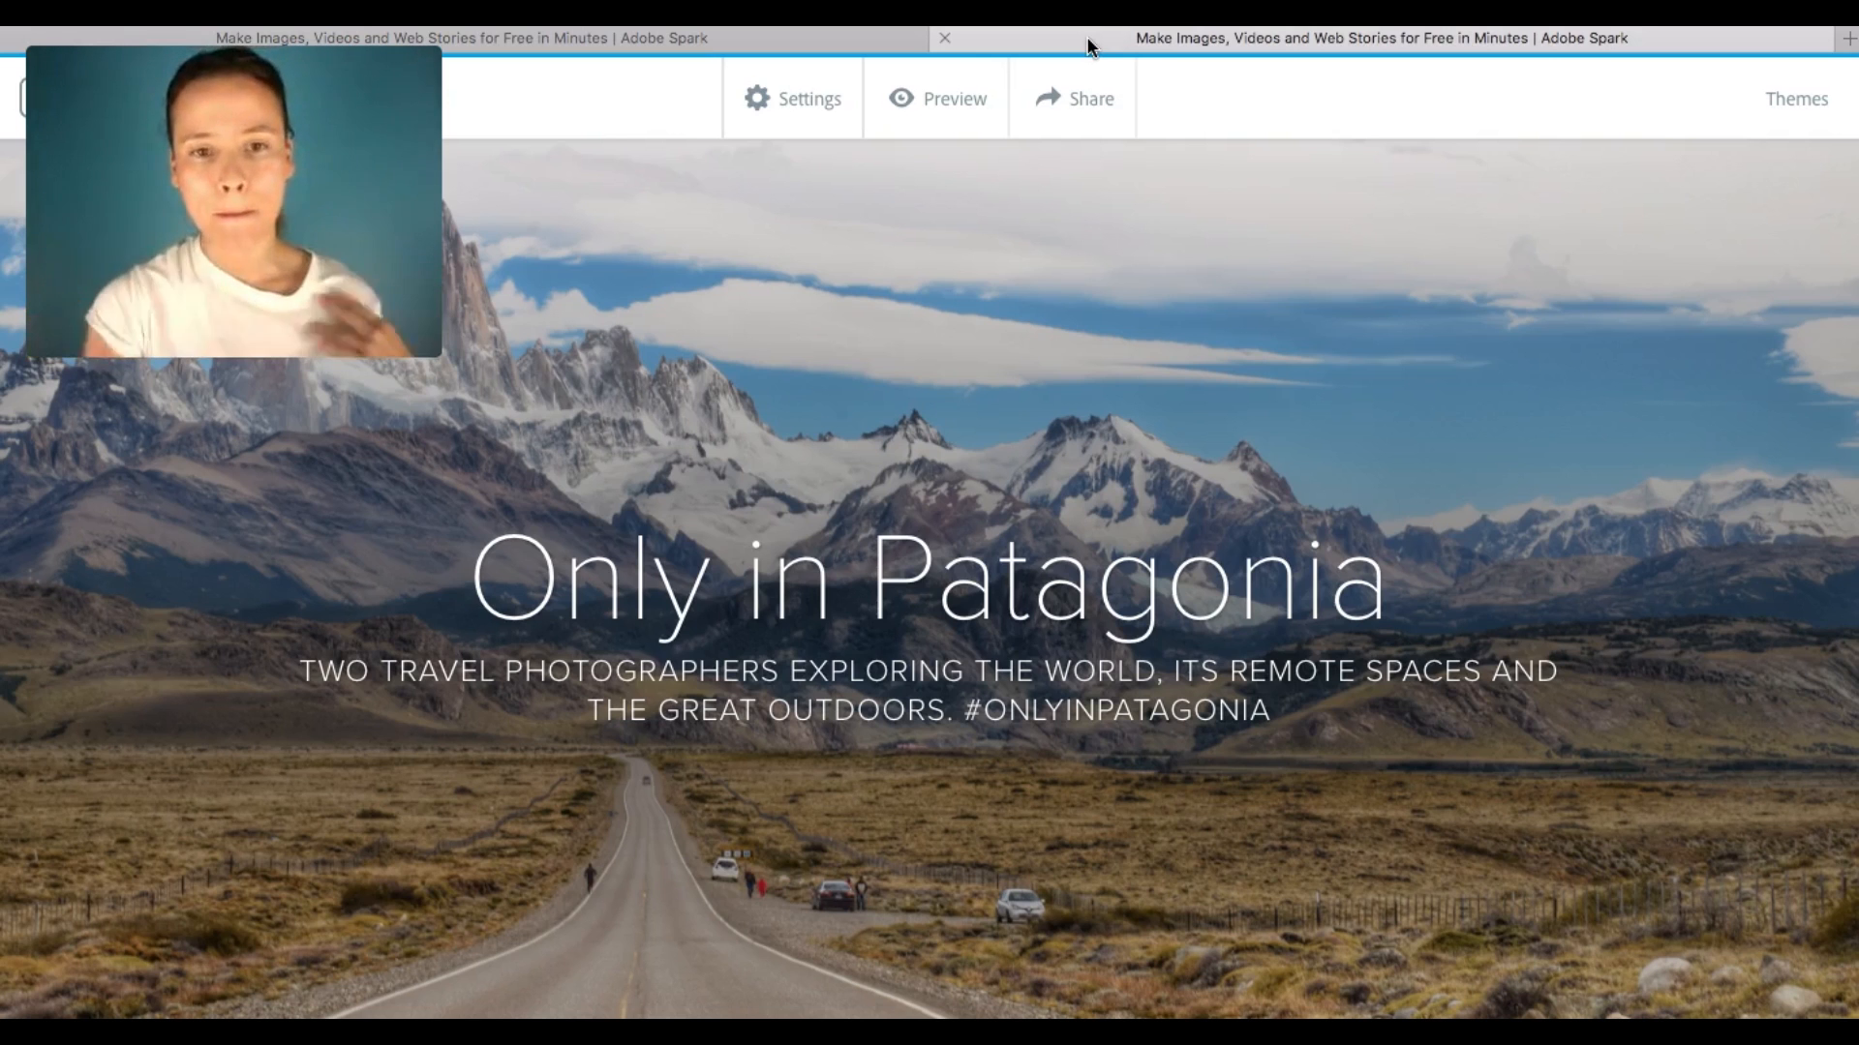
left_click(926, 615)
left_click(819, 572)
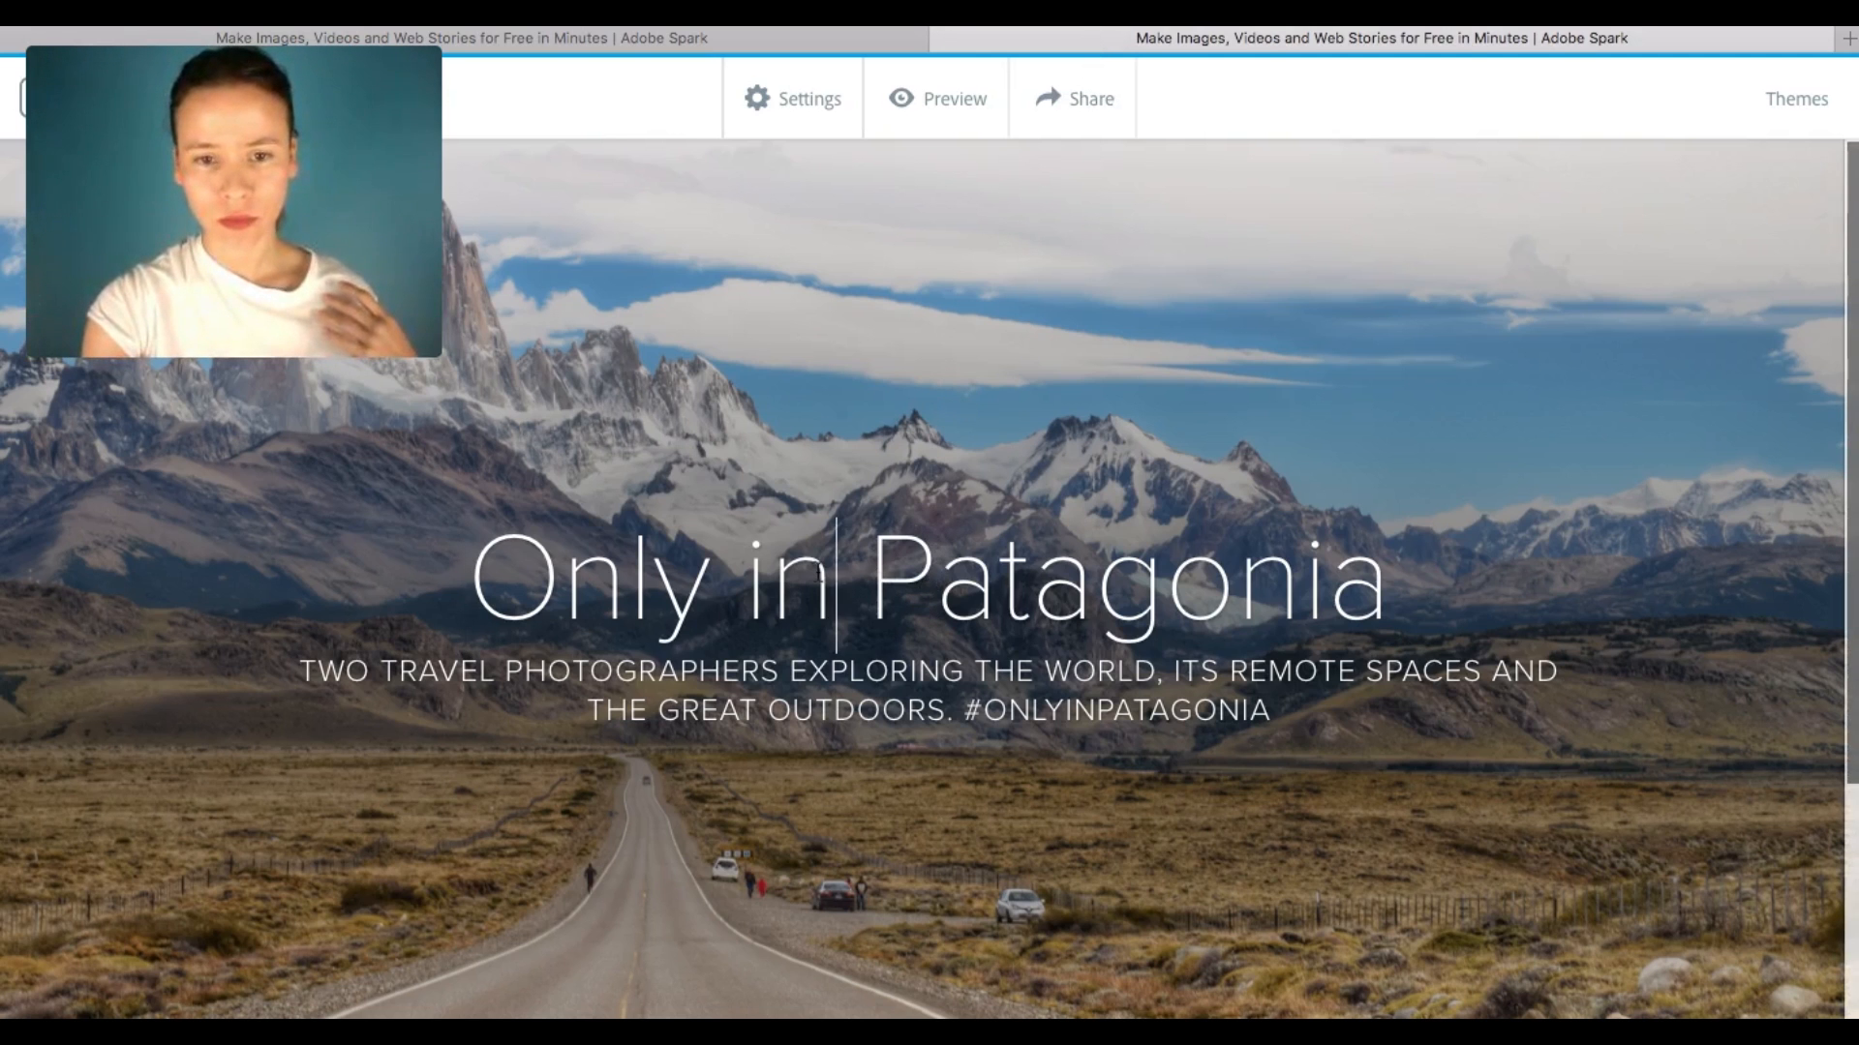
left_click(855, 670)
left_click(1223, 709)
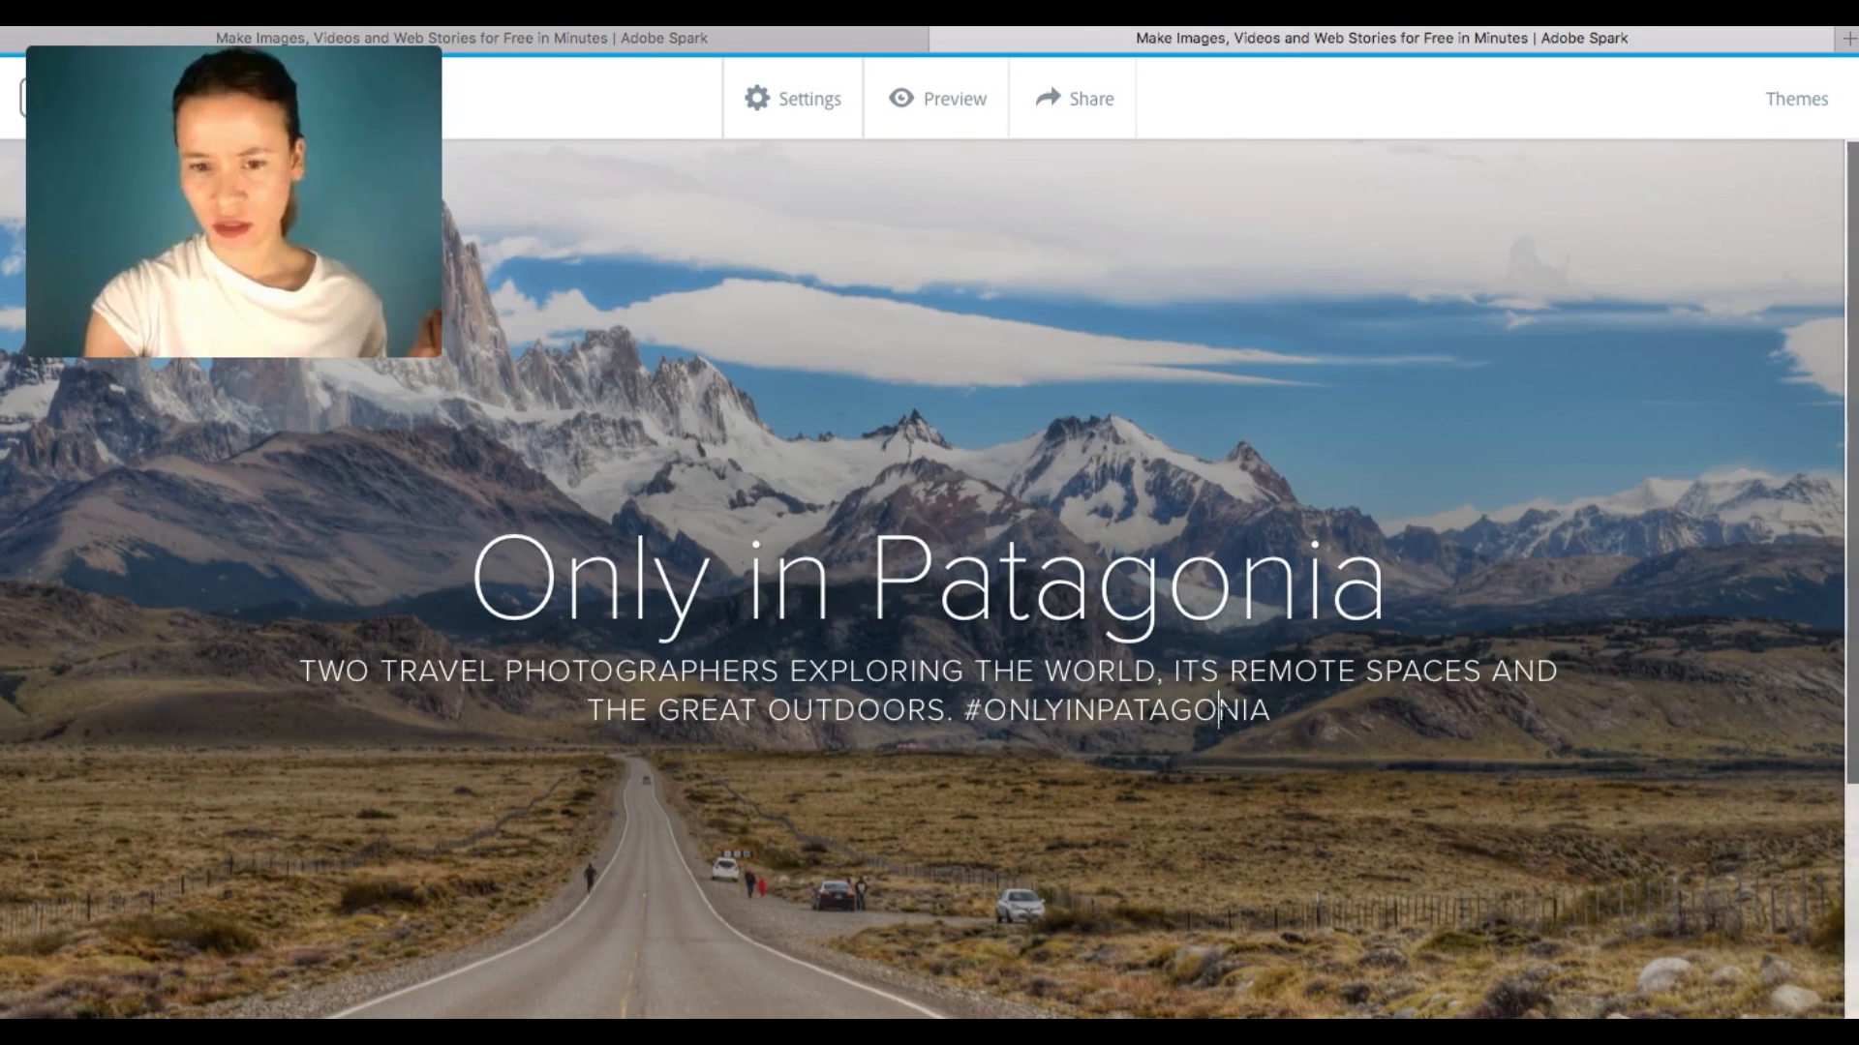
left_click(1002, 746)
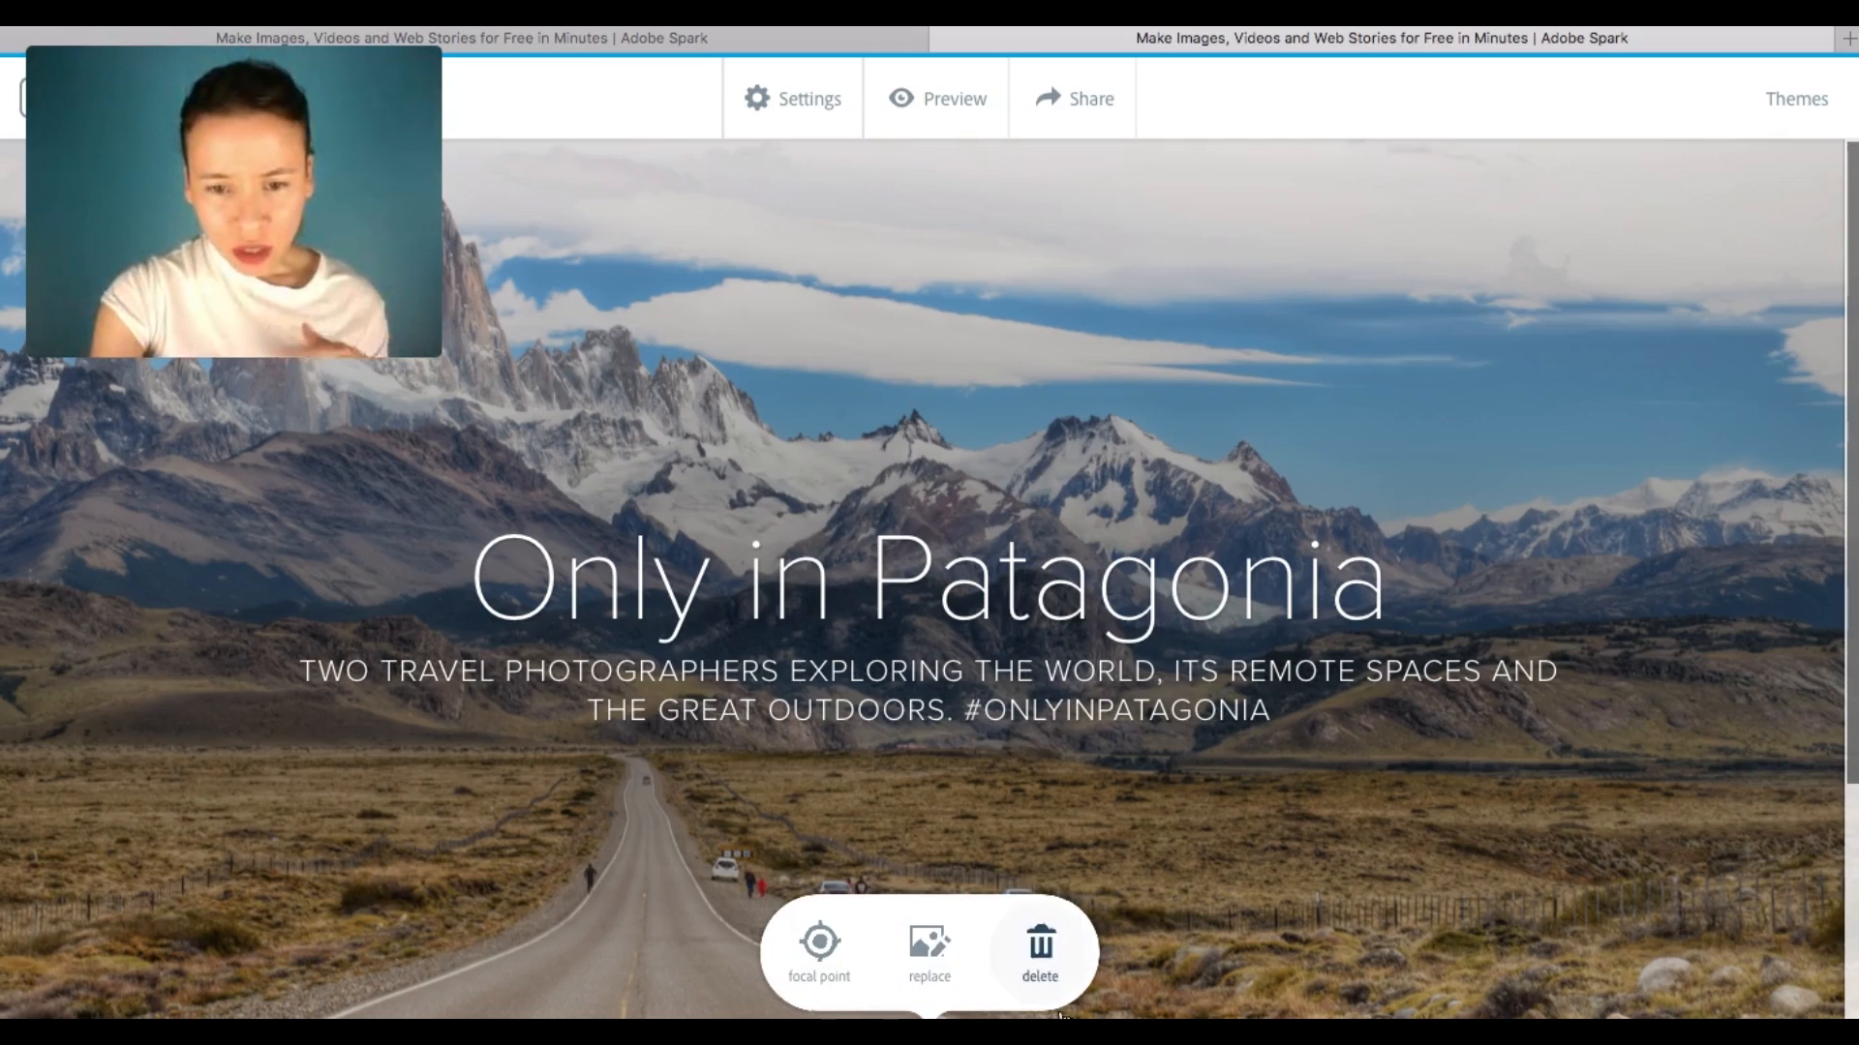
left_click(1548, 747)
left_click(954, 571)
left_click(743, 553)
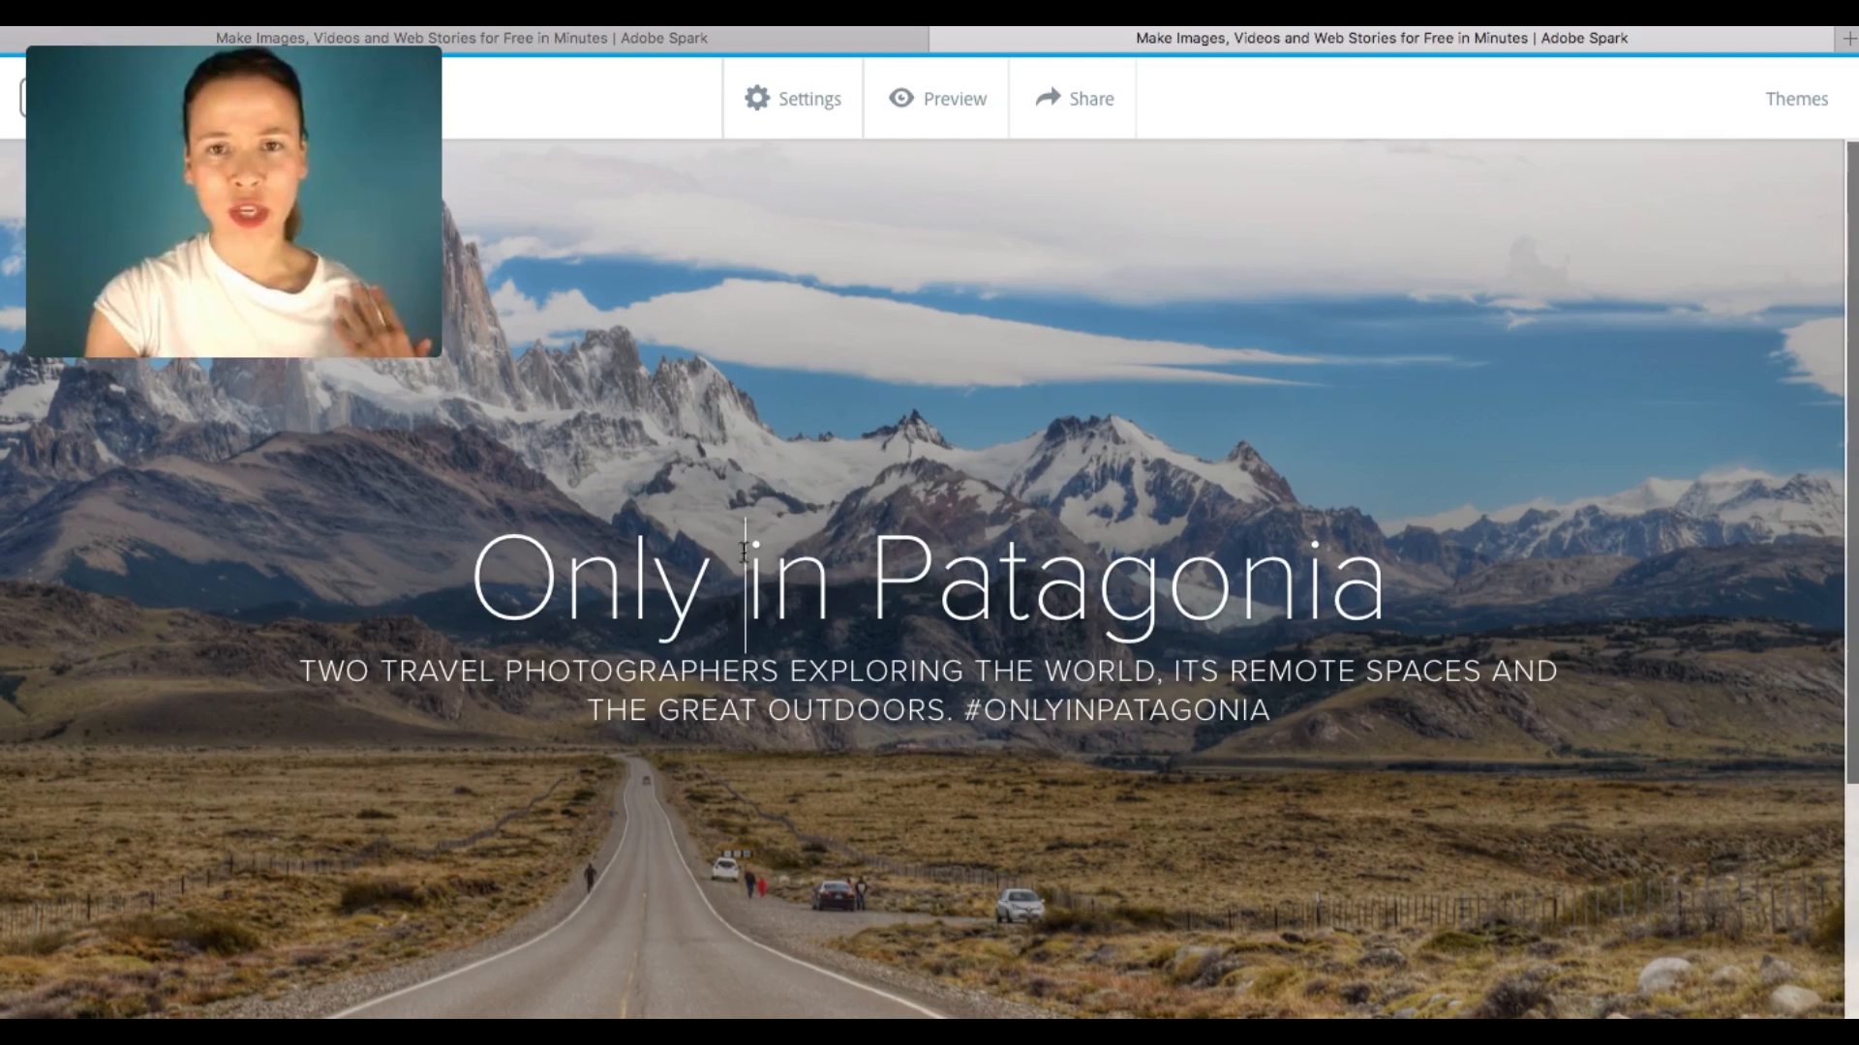
- Review the project settings, the page preview and the publishing options, leaving all of them unchanged
left_click(783, 105)
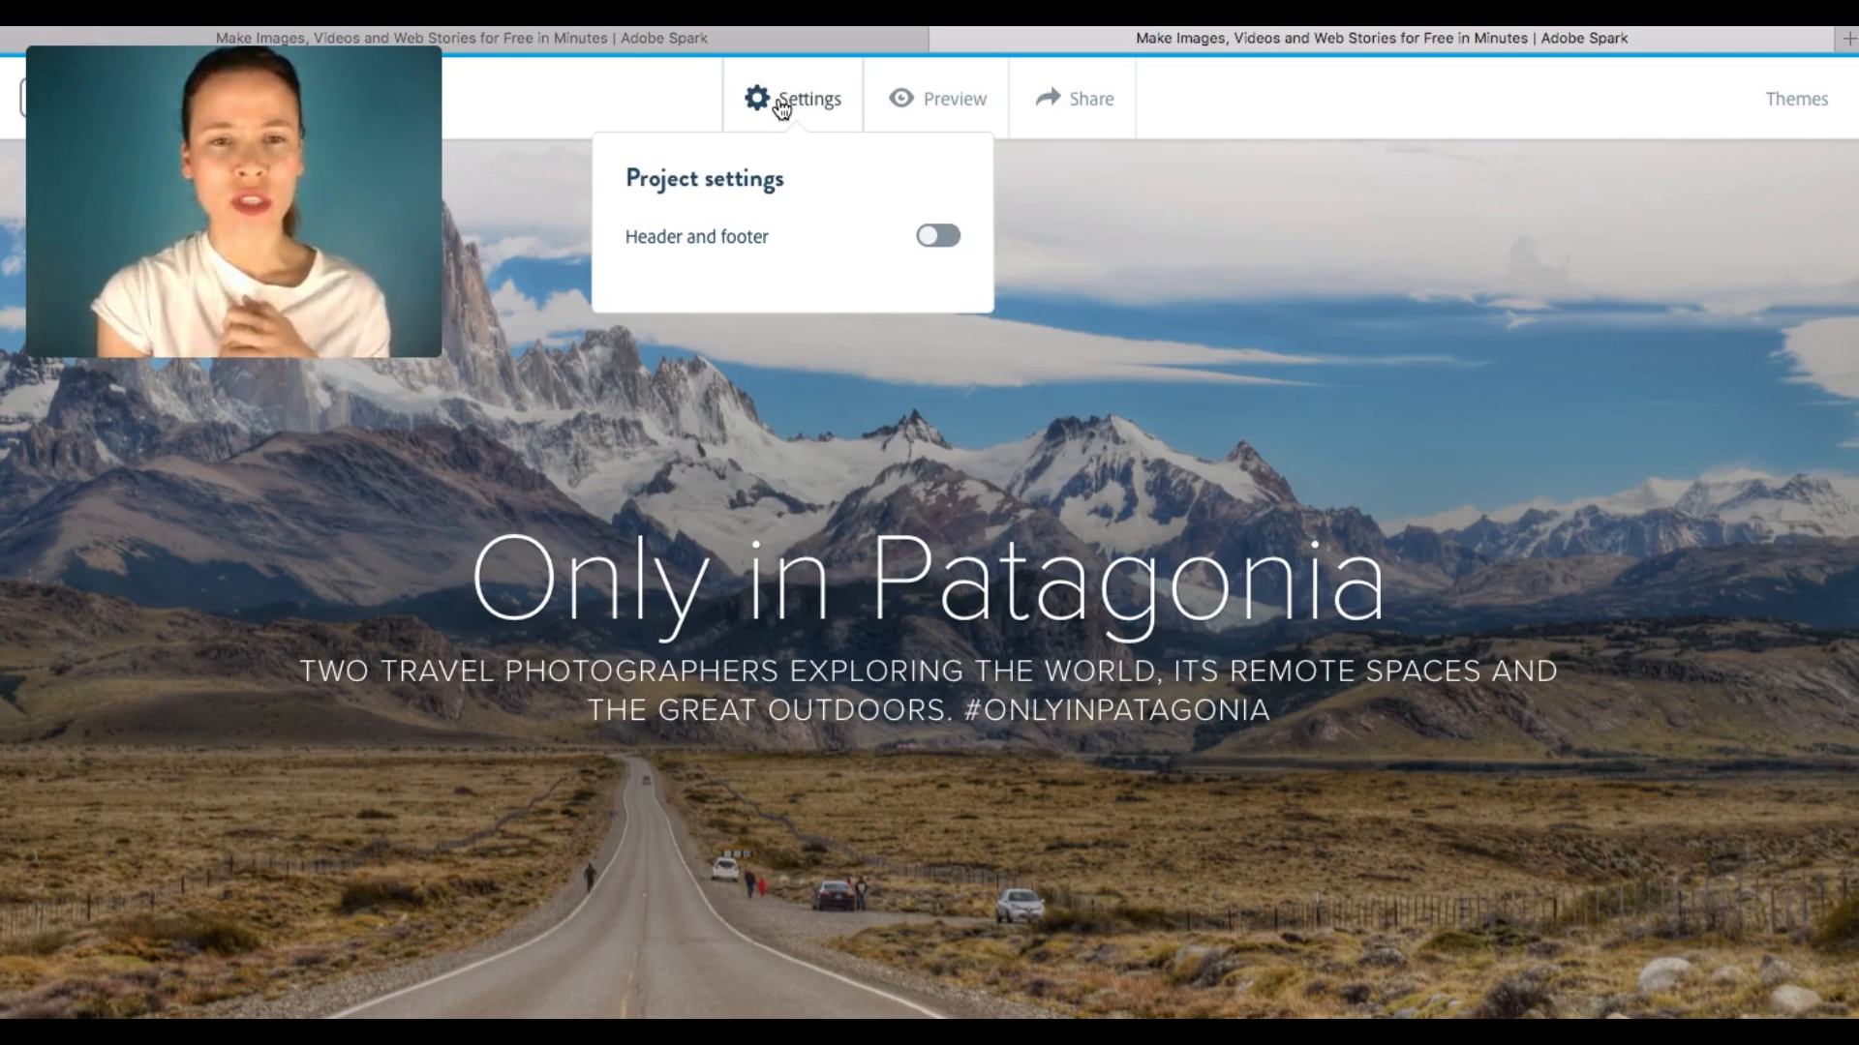
left_click(1071, 187)
left_click(968, 108)
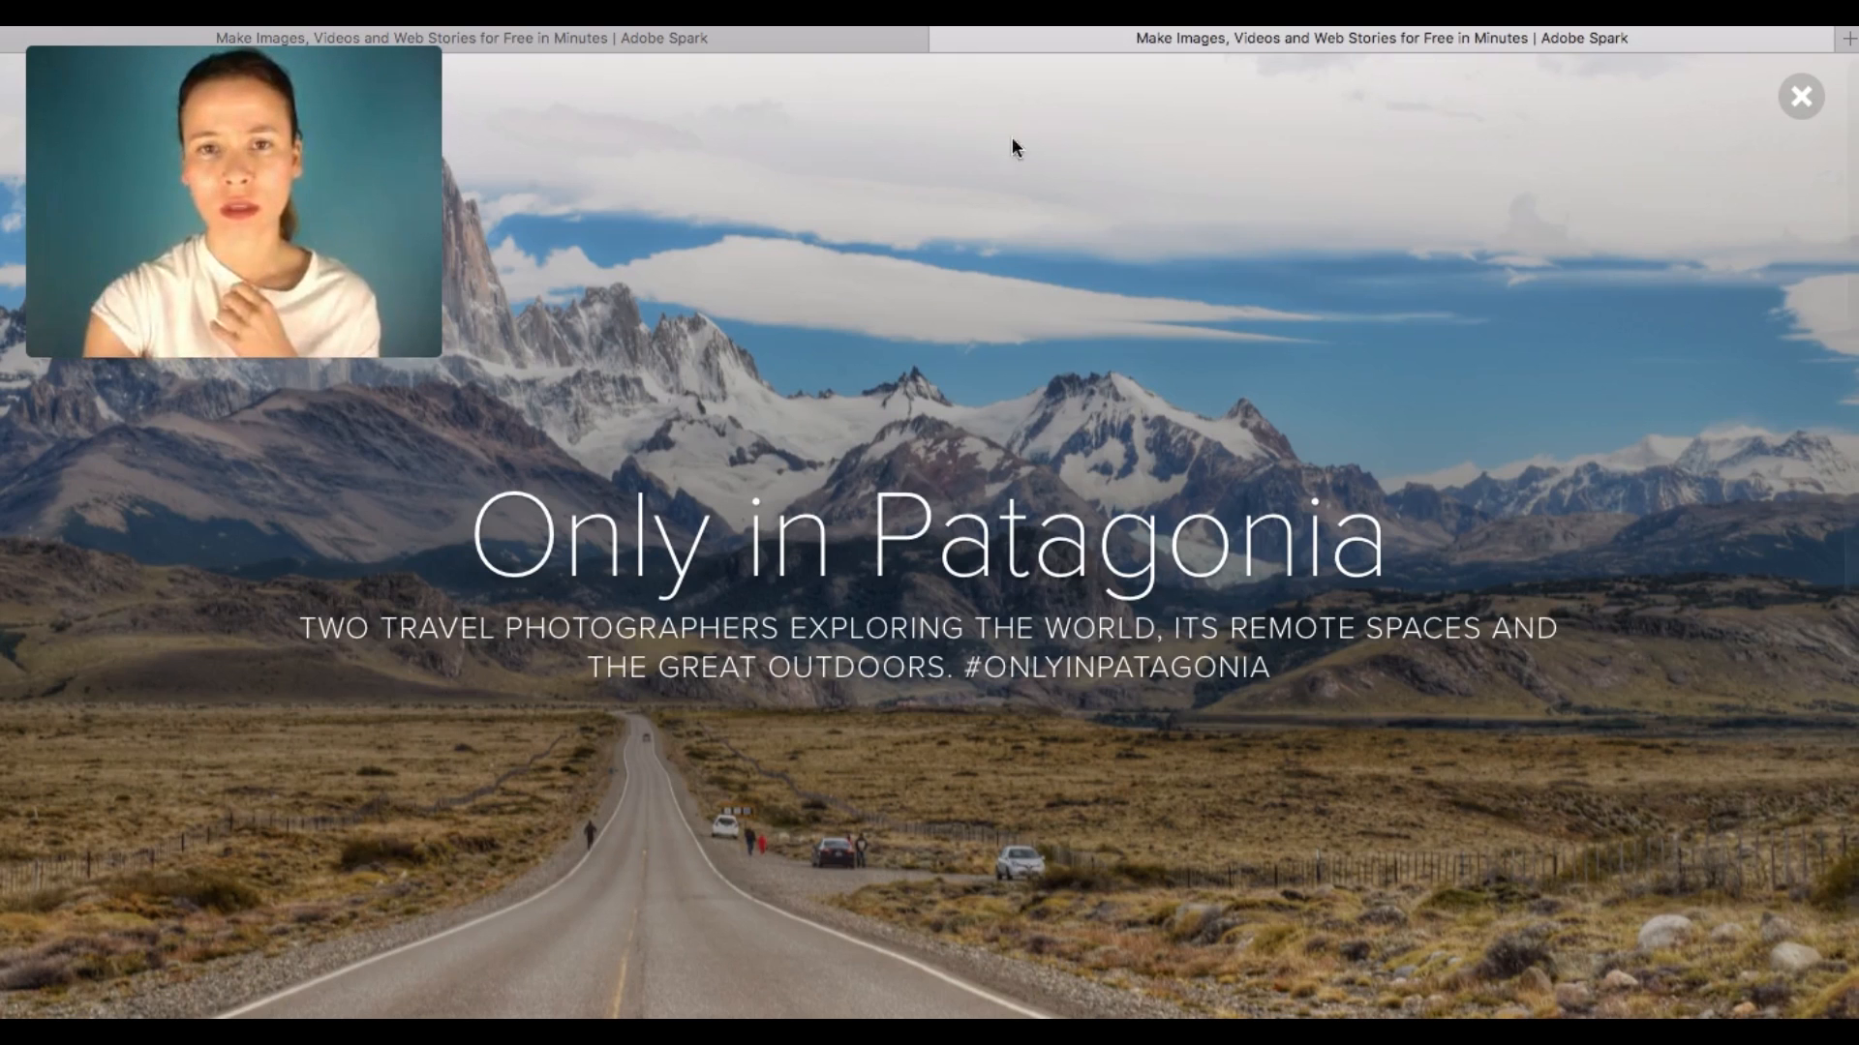
scroll(1013, 147, "down", 2)
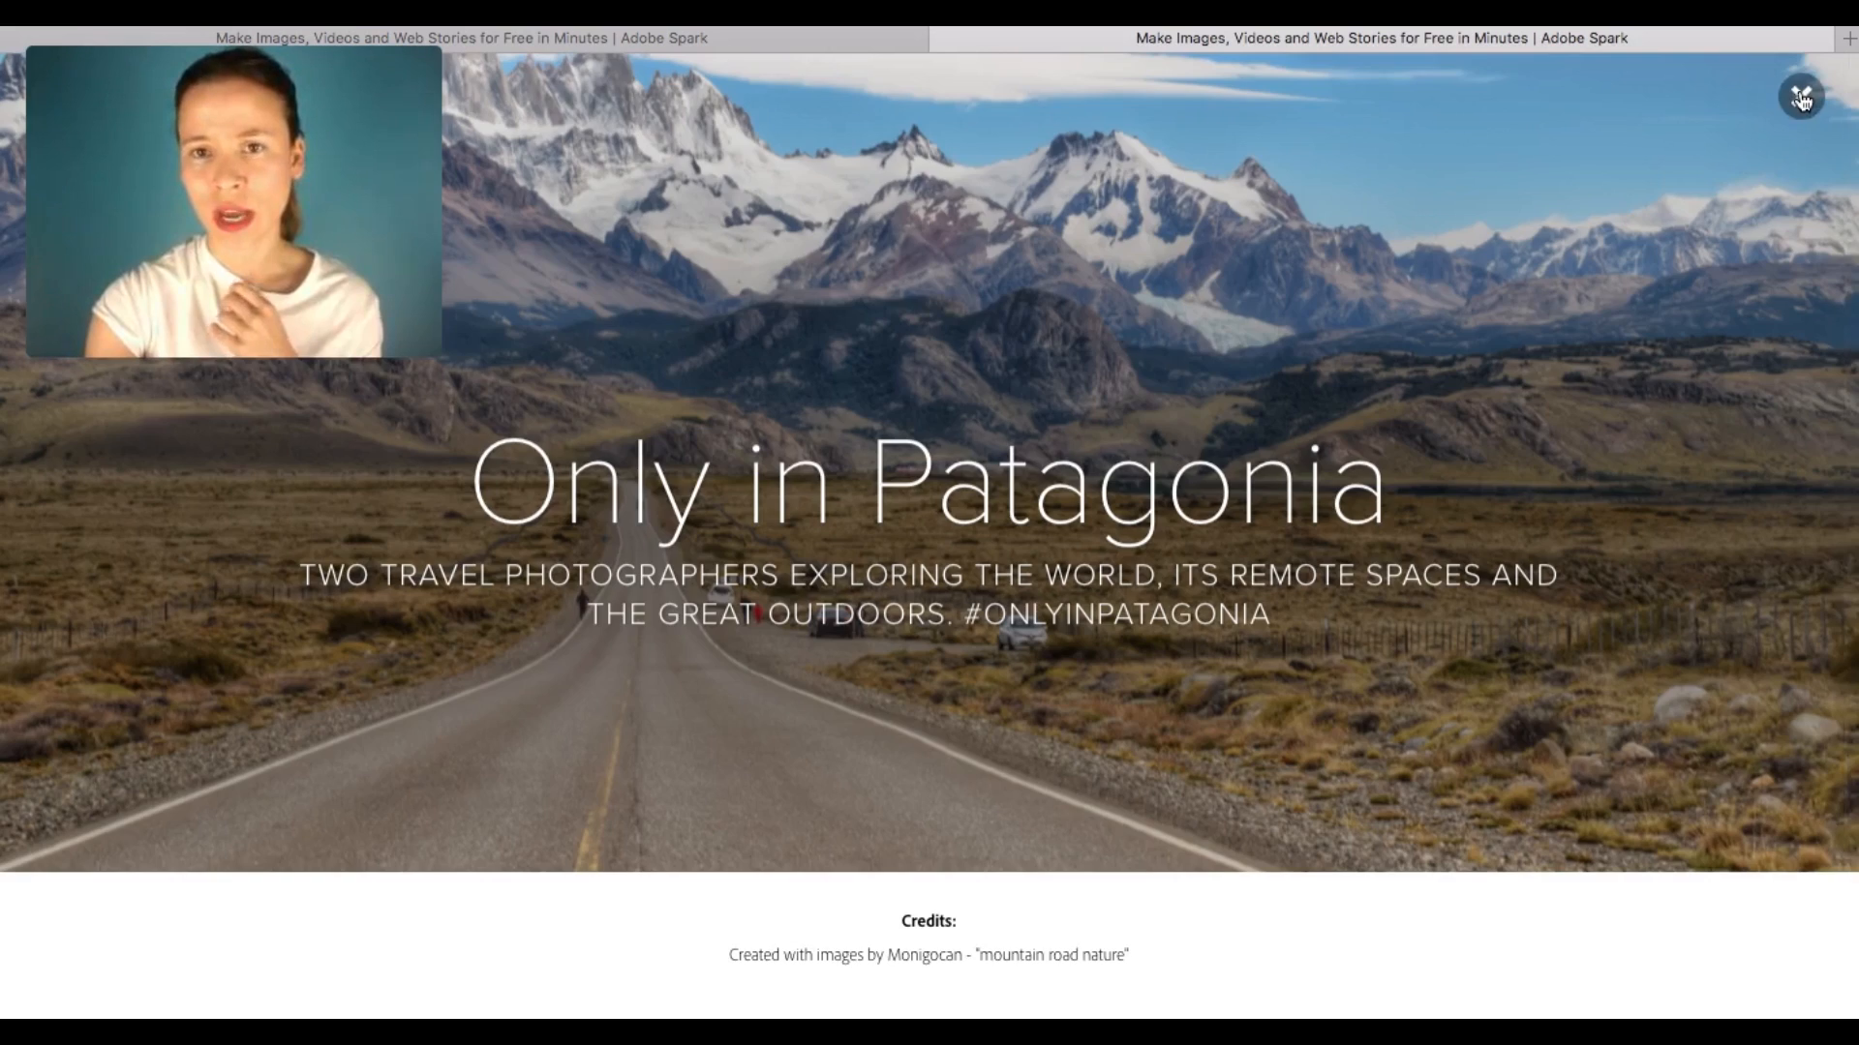
left_click(1802, 98)
left_click(1086, 99)
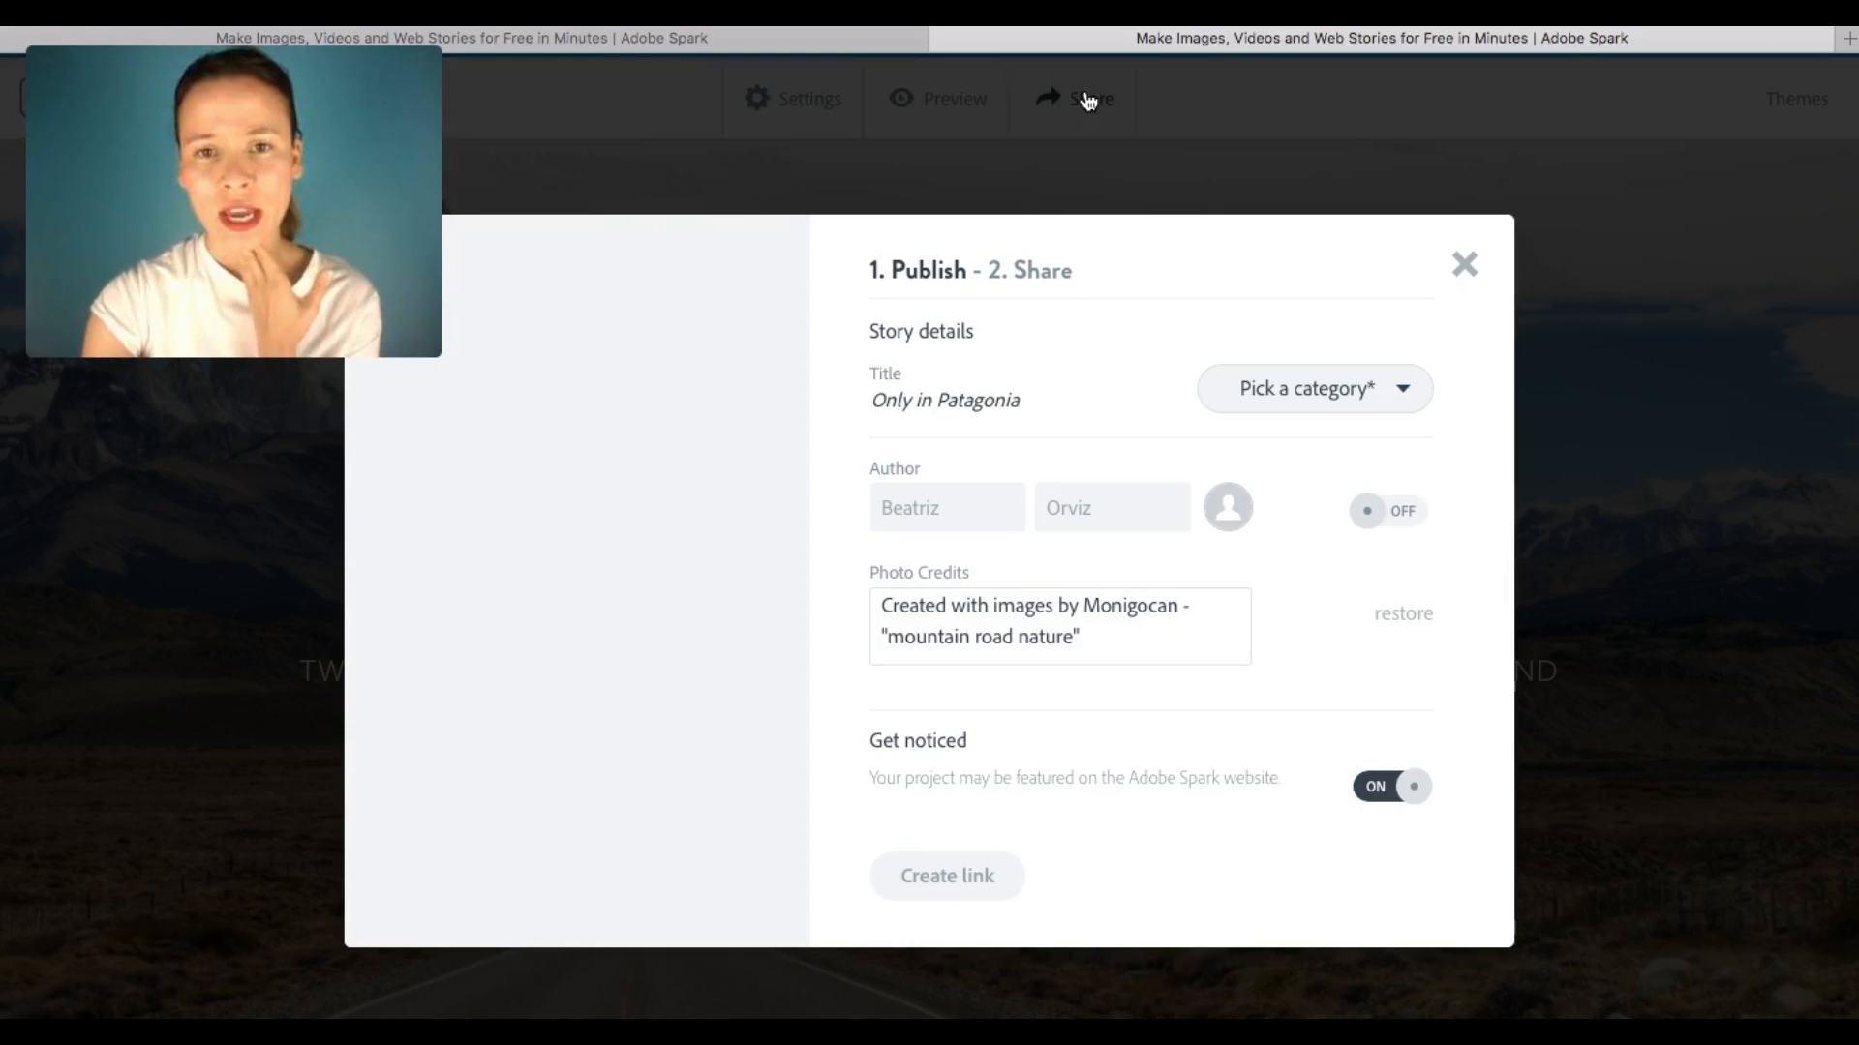
left_click(1467, 261)
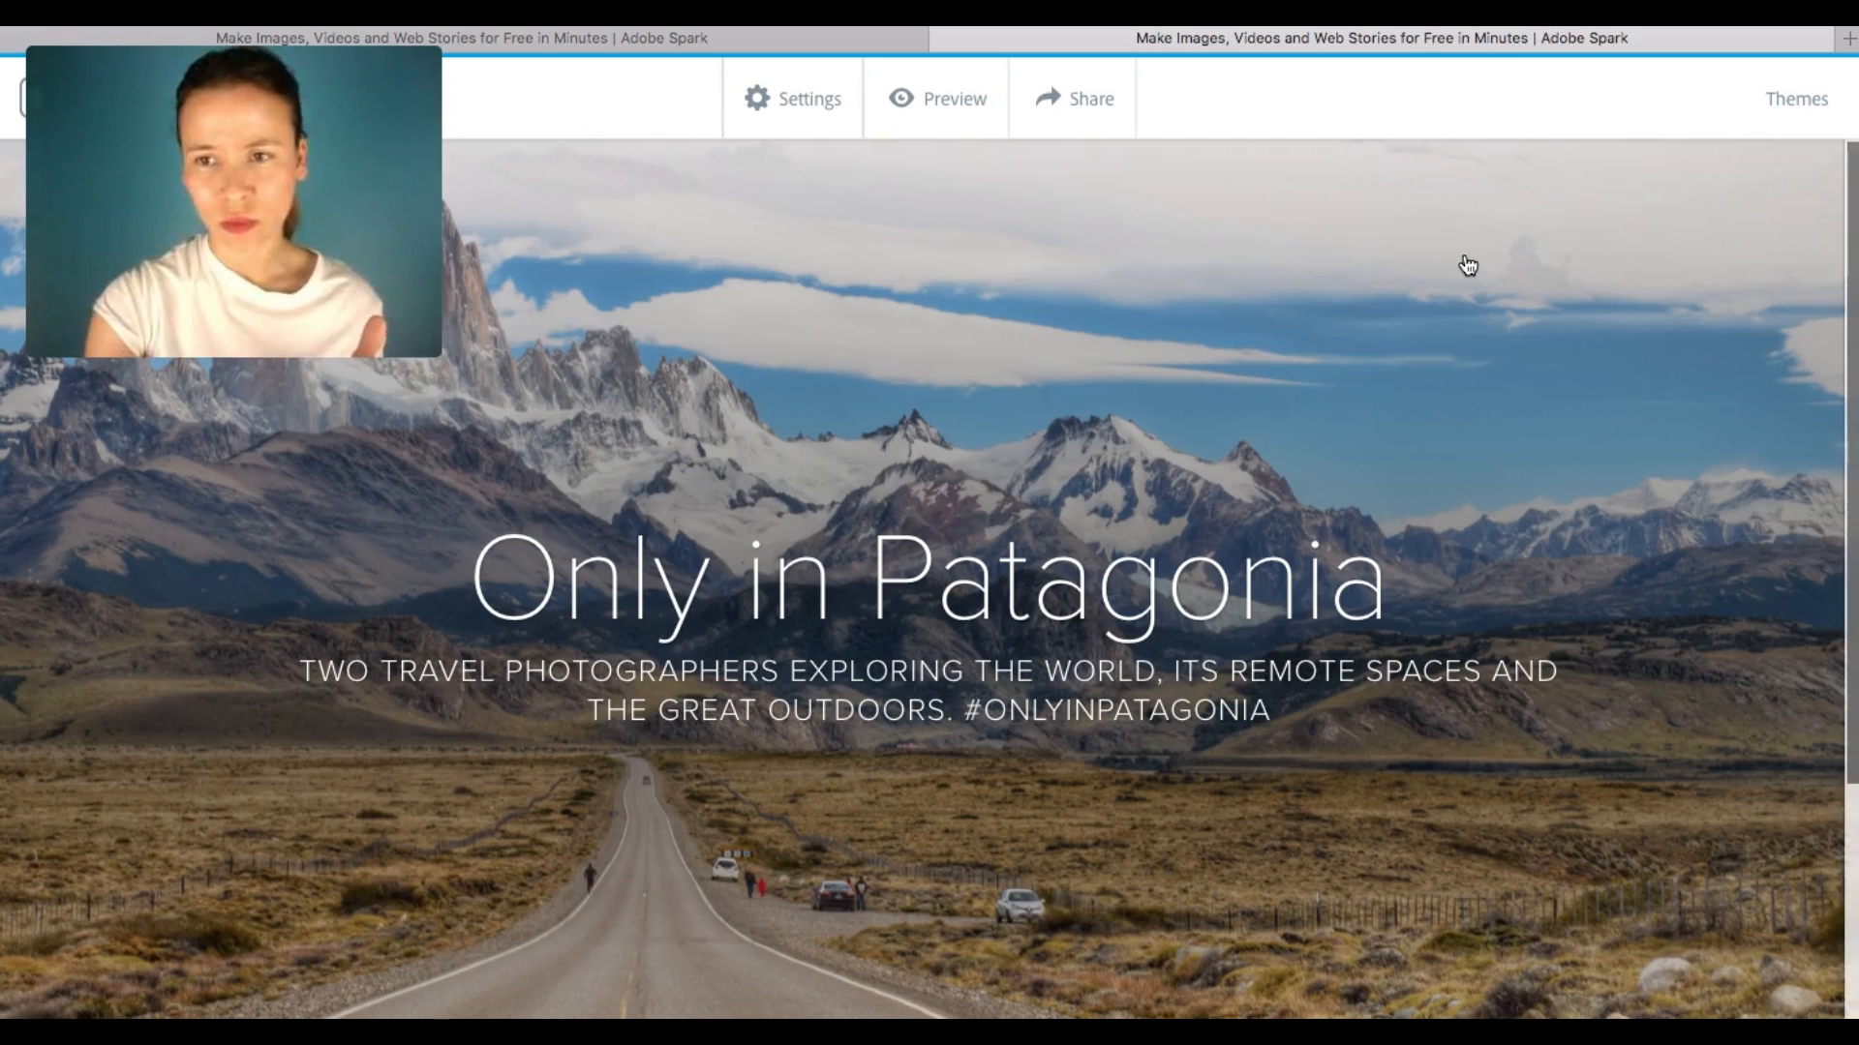
- Browse the available themes and apply the Storybook theme to the new page
left_click(1809, 102)
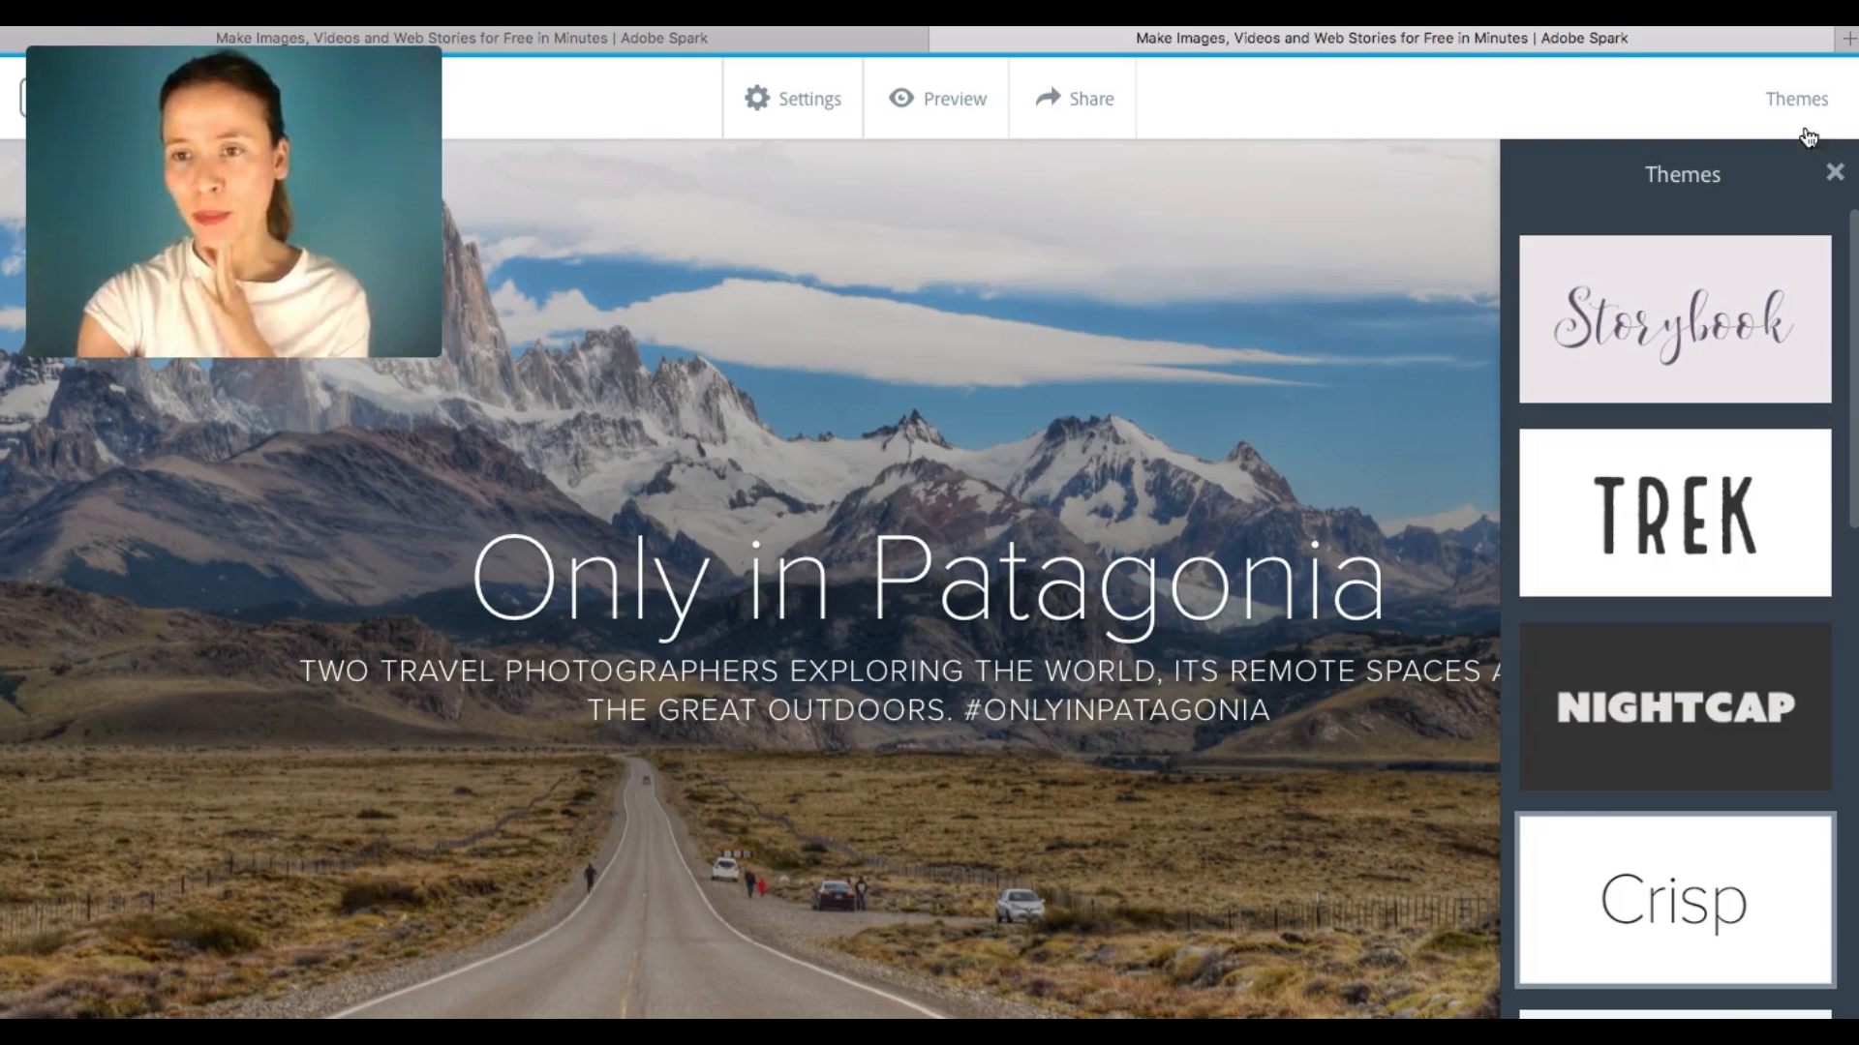
scroll(1757, 522, "down", 10)
scroll(1759, 523, "down", 3)
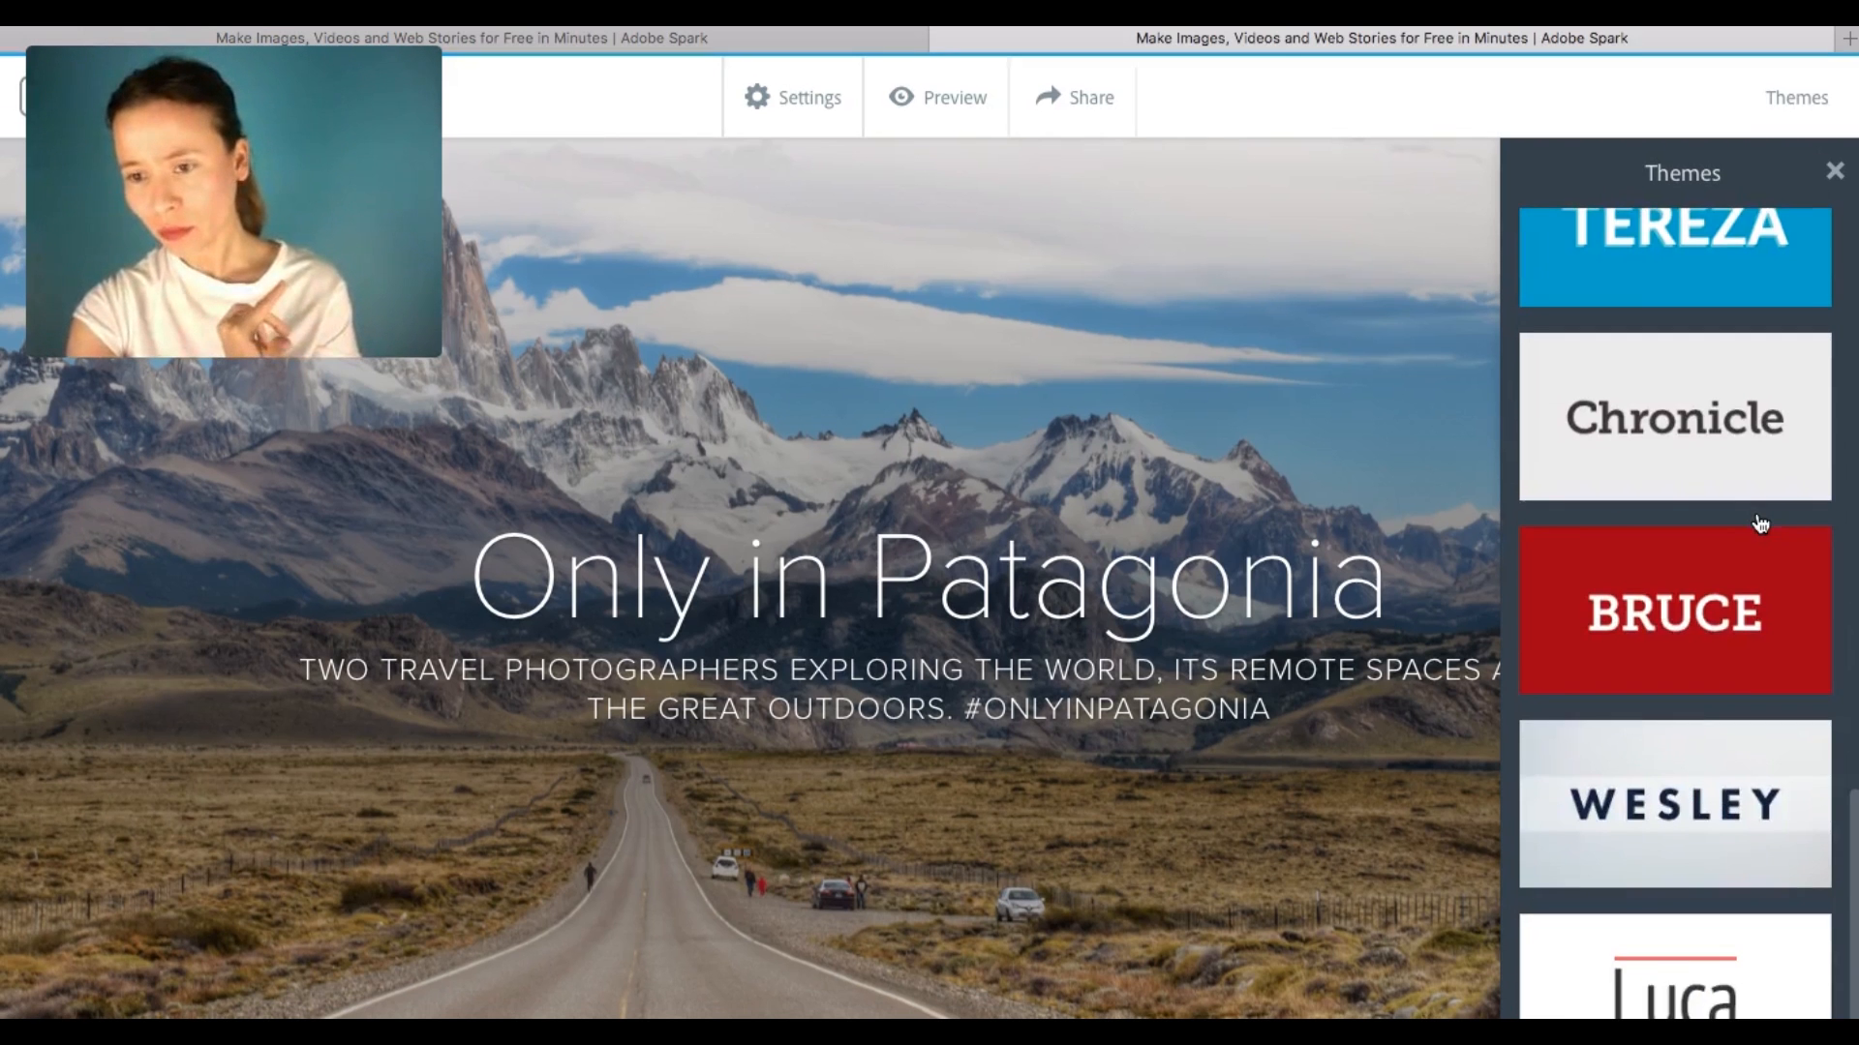
scroll(1759, 527, "up", 15)
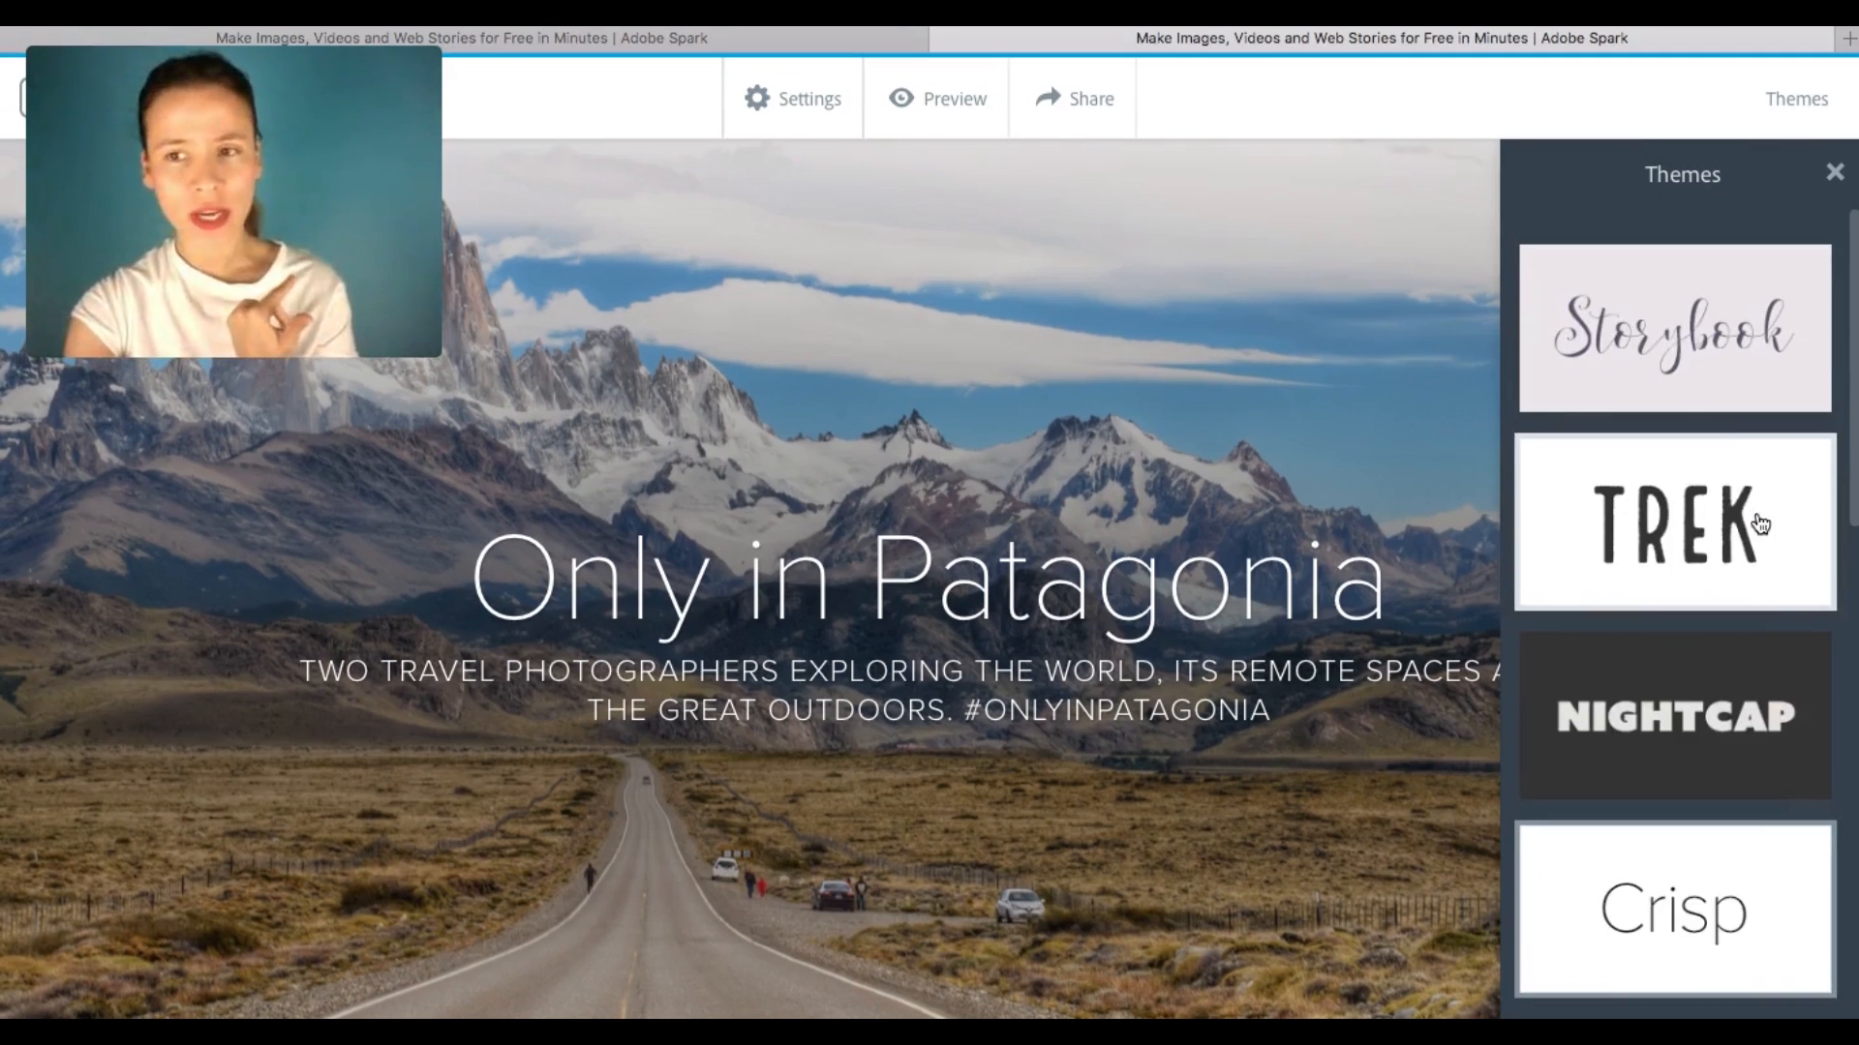
left_click(1706, 302)
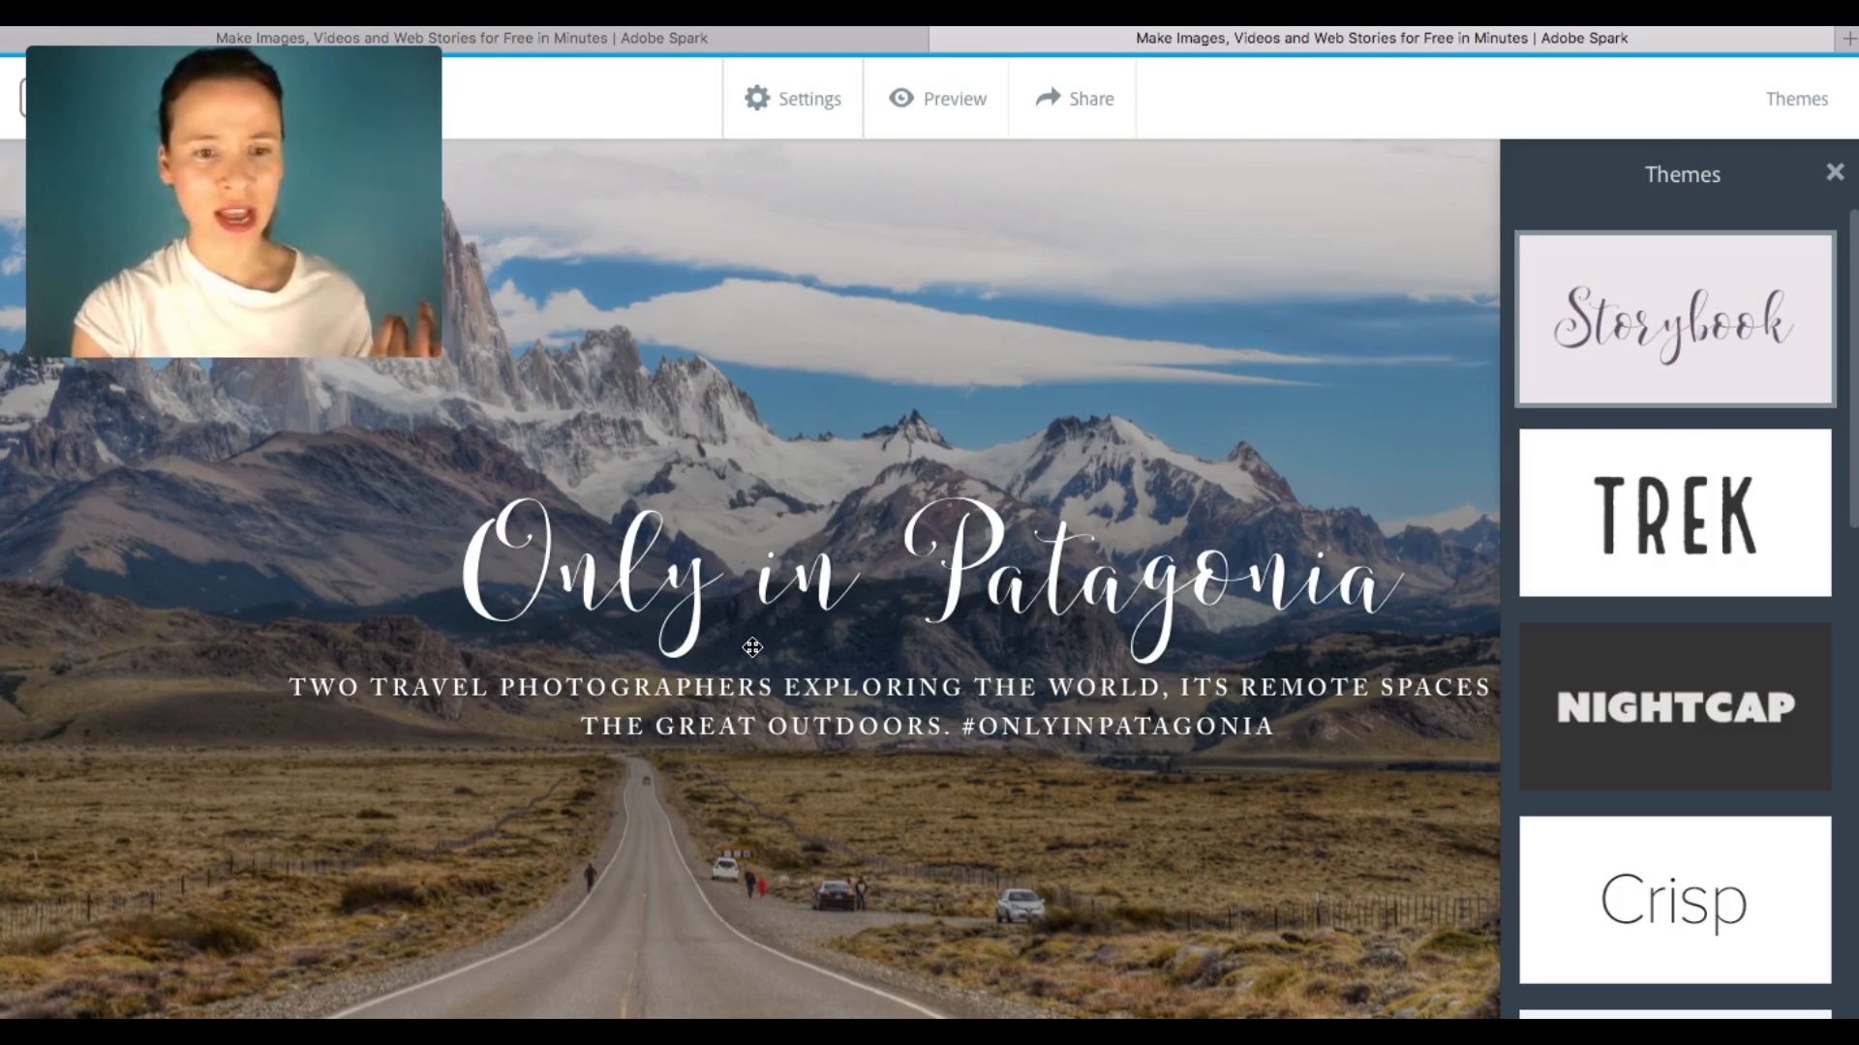
left_click(1069, 602)
left_click(1196, 598)
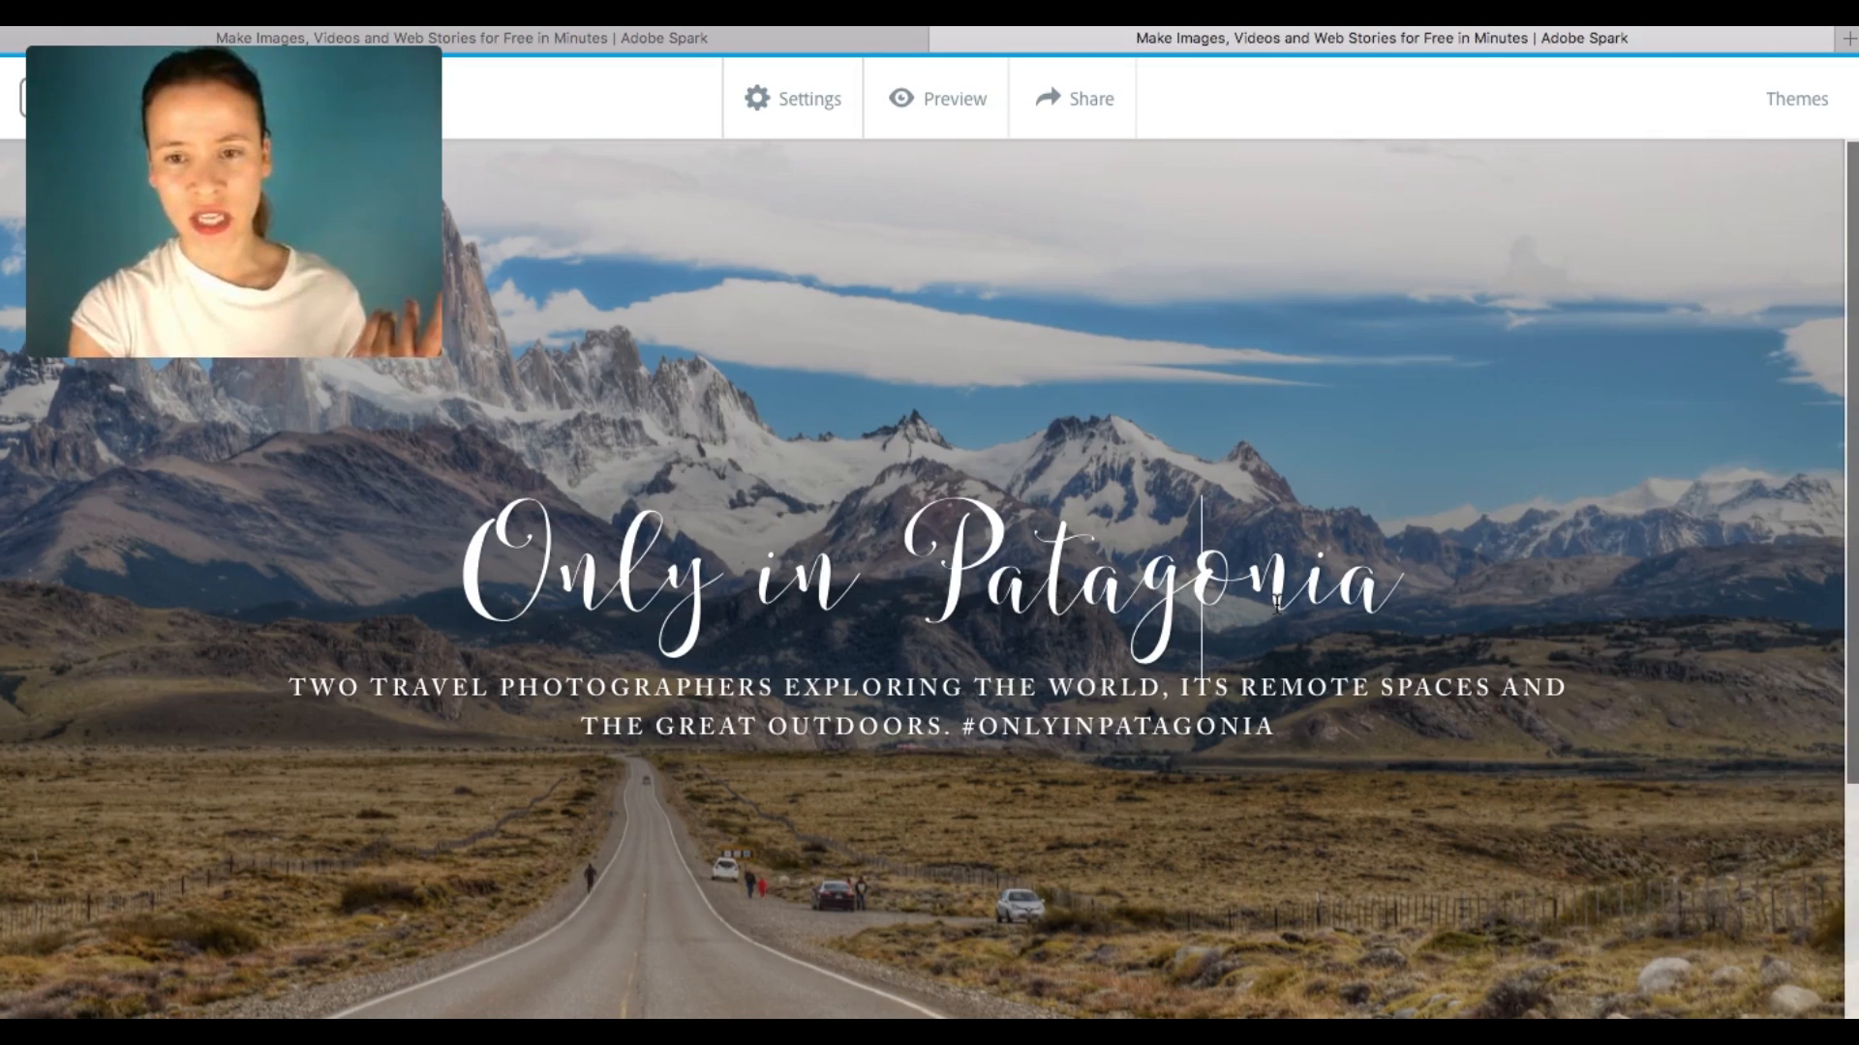
left_click(1276, 604)
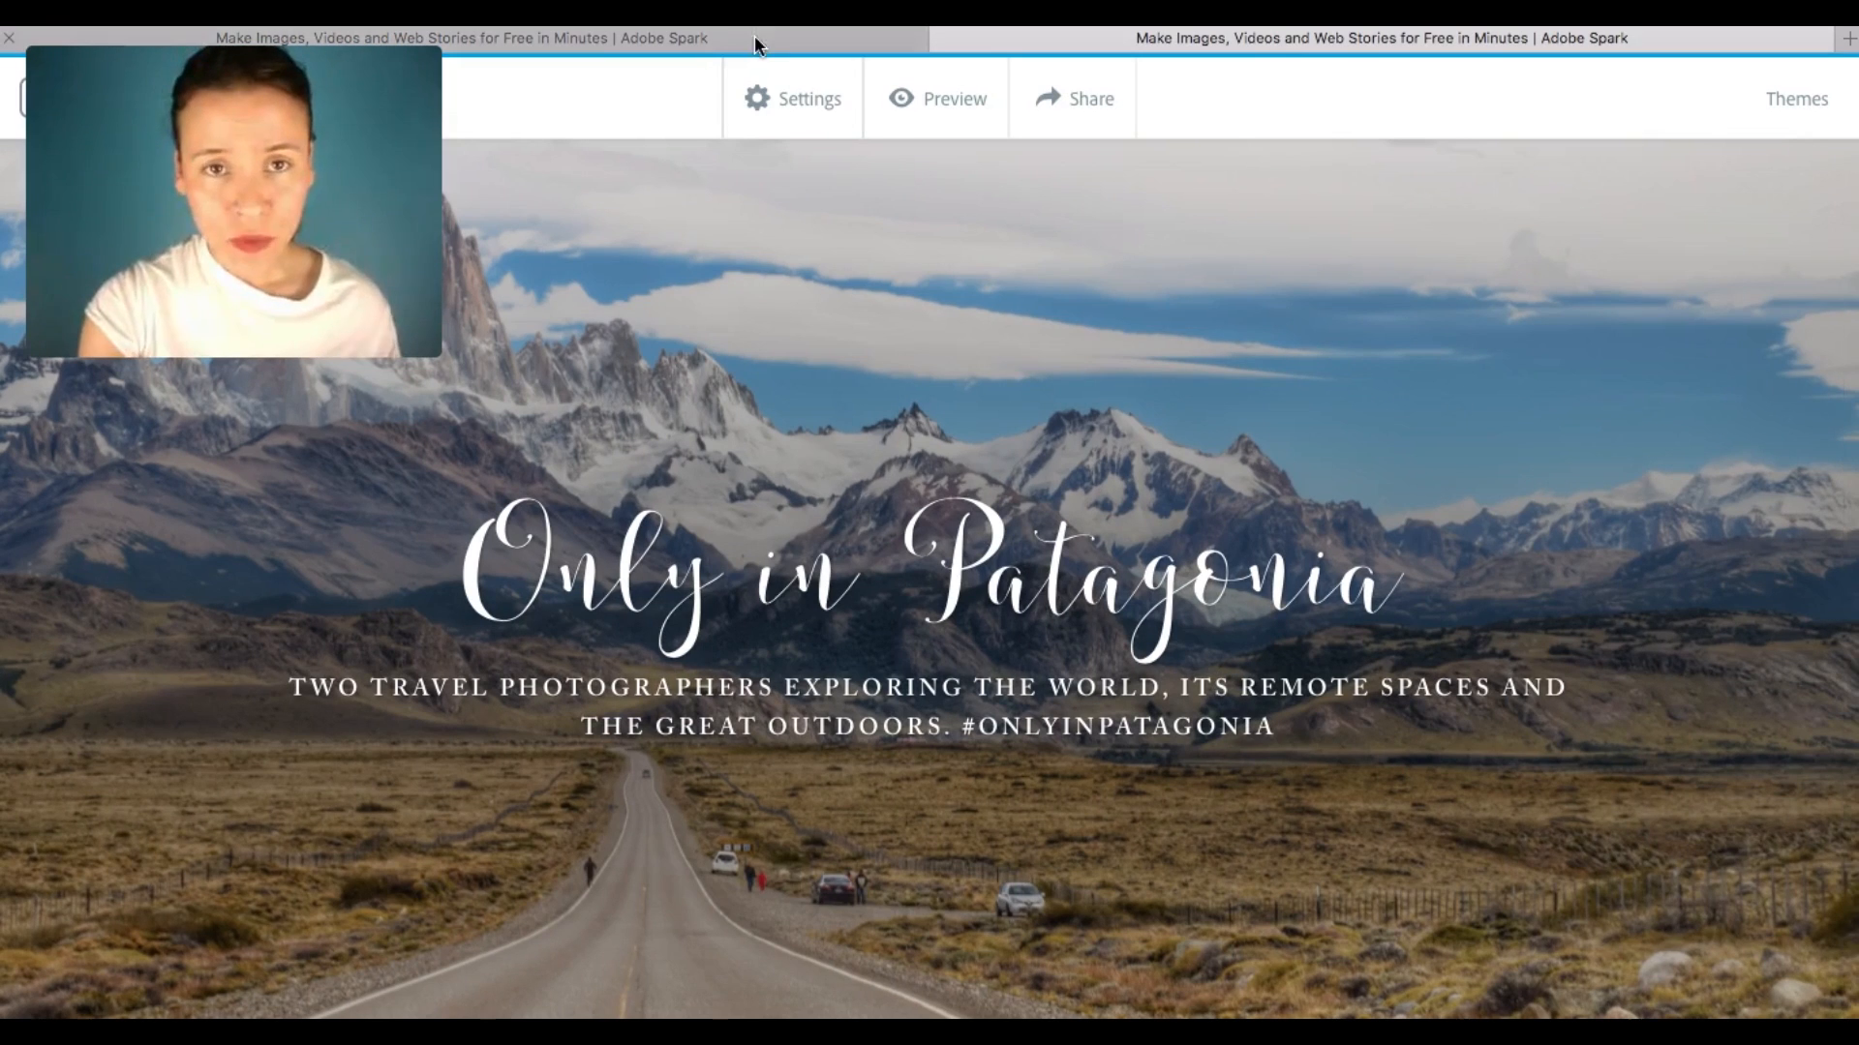
- Switch to the example page and examine the intro paragraph and video that follow its title section
left_click(782, 47)
scroll(995, 464, "down", 10)
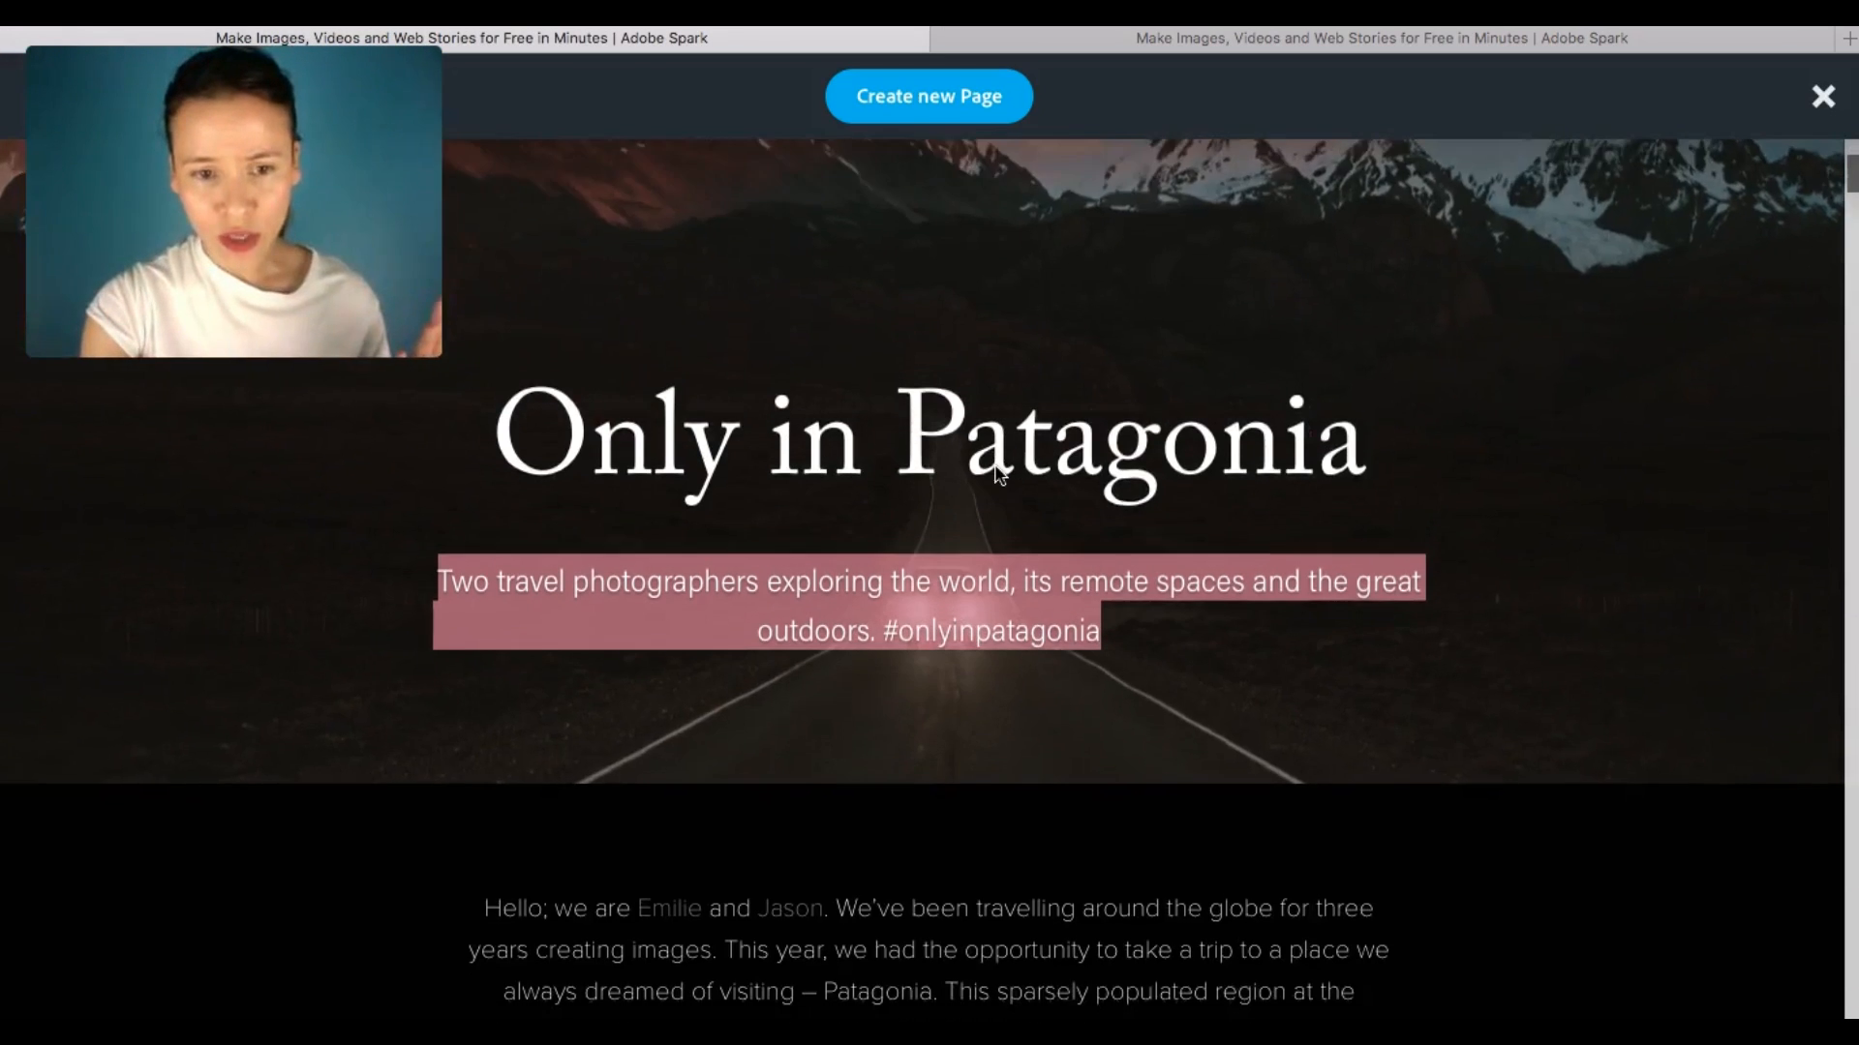
scroll(996, 470, "down", 4)
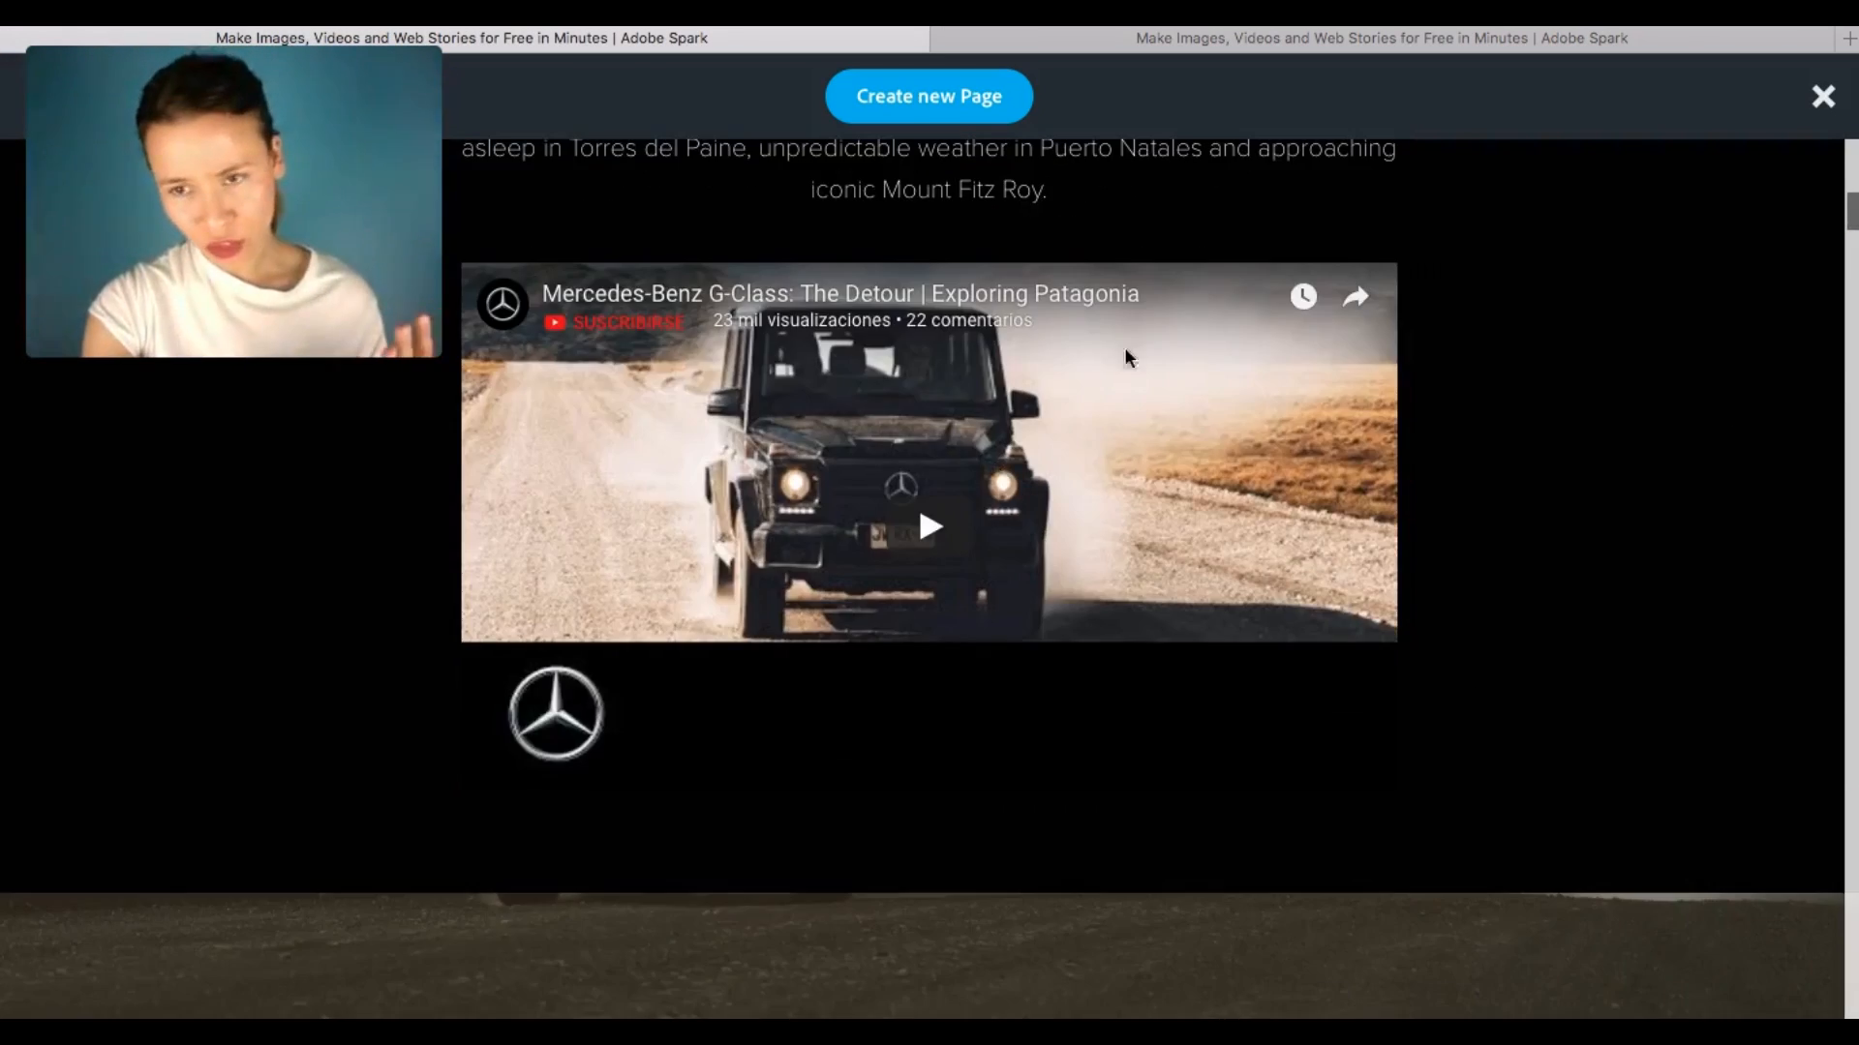
scroll(1669, 649, "up", 6)
scroll(1668, 648, "down", 3)
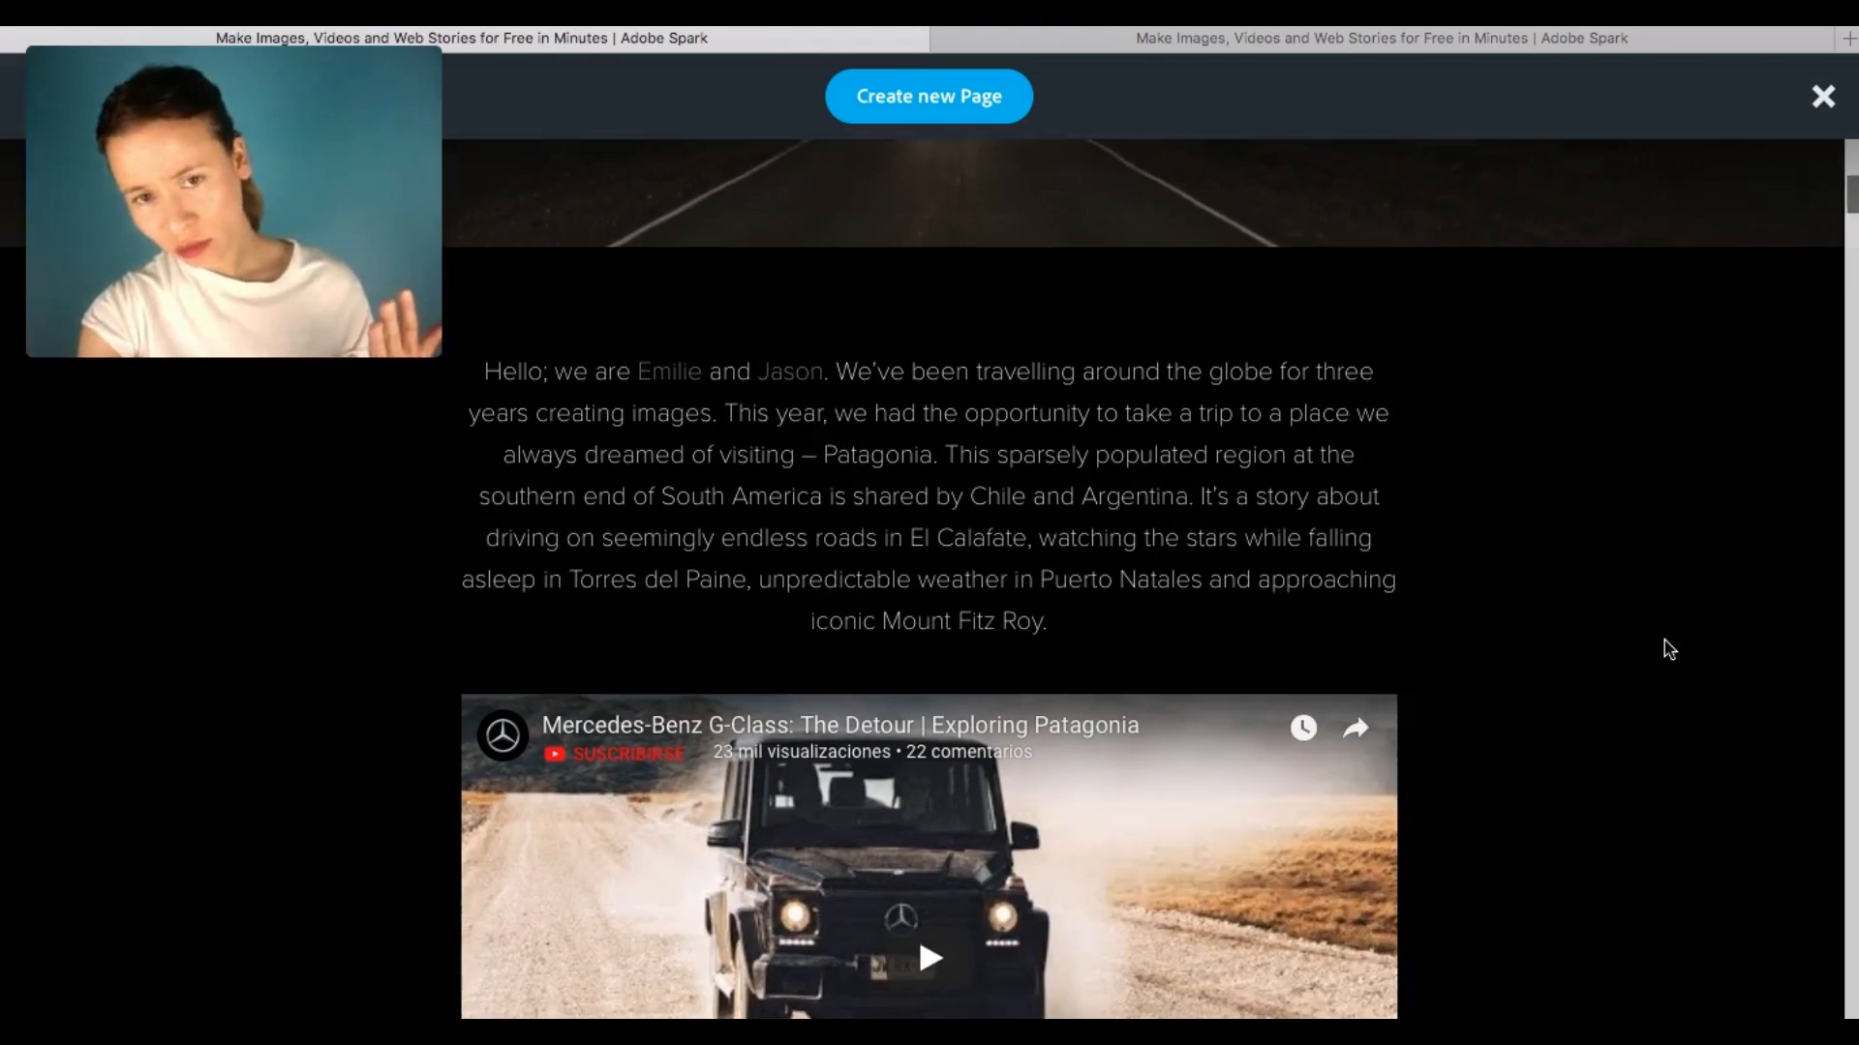
left_click(1381, 41)
scroll(897, 794, "down", 5)
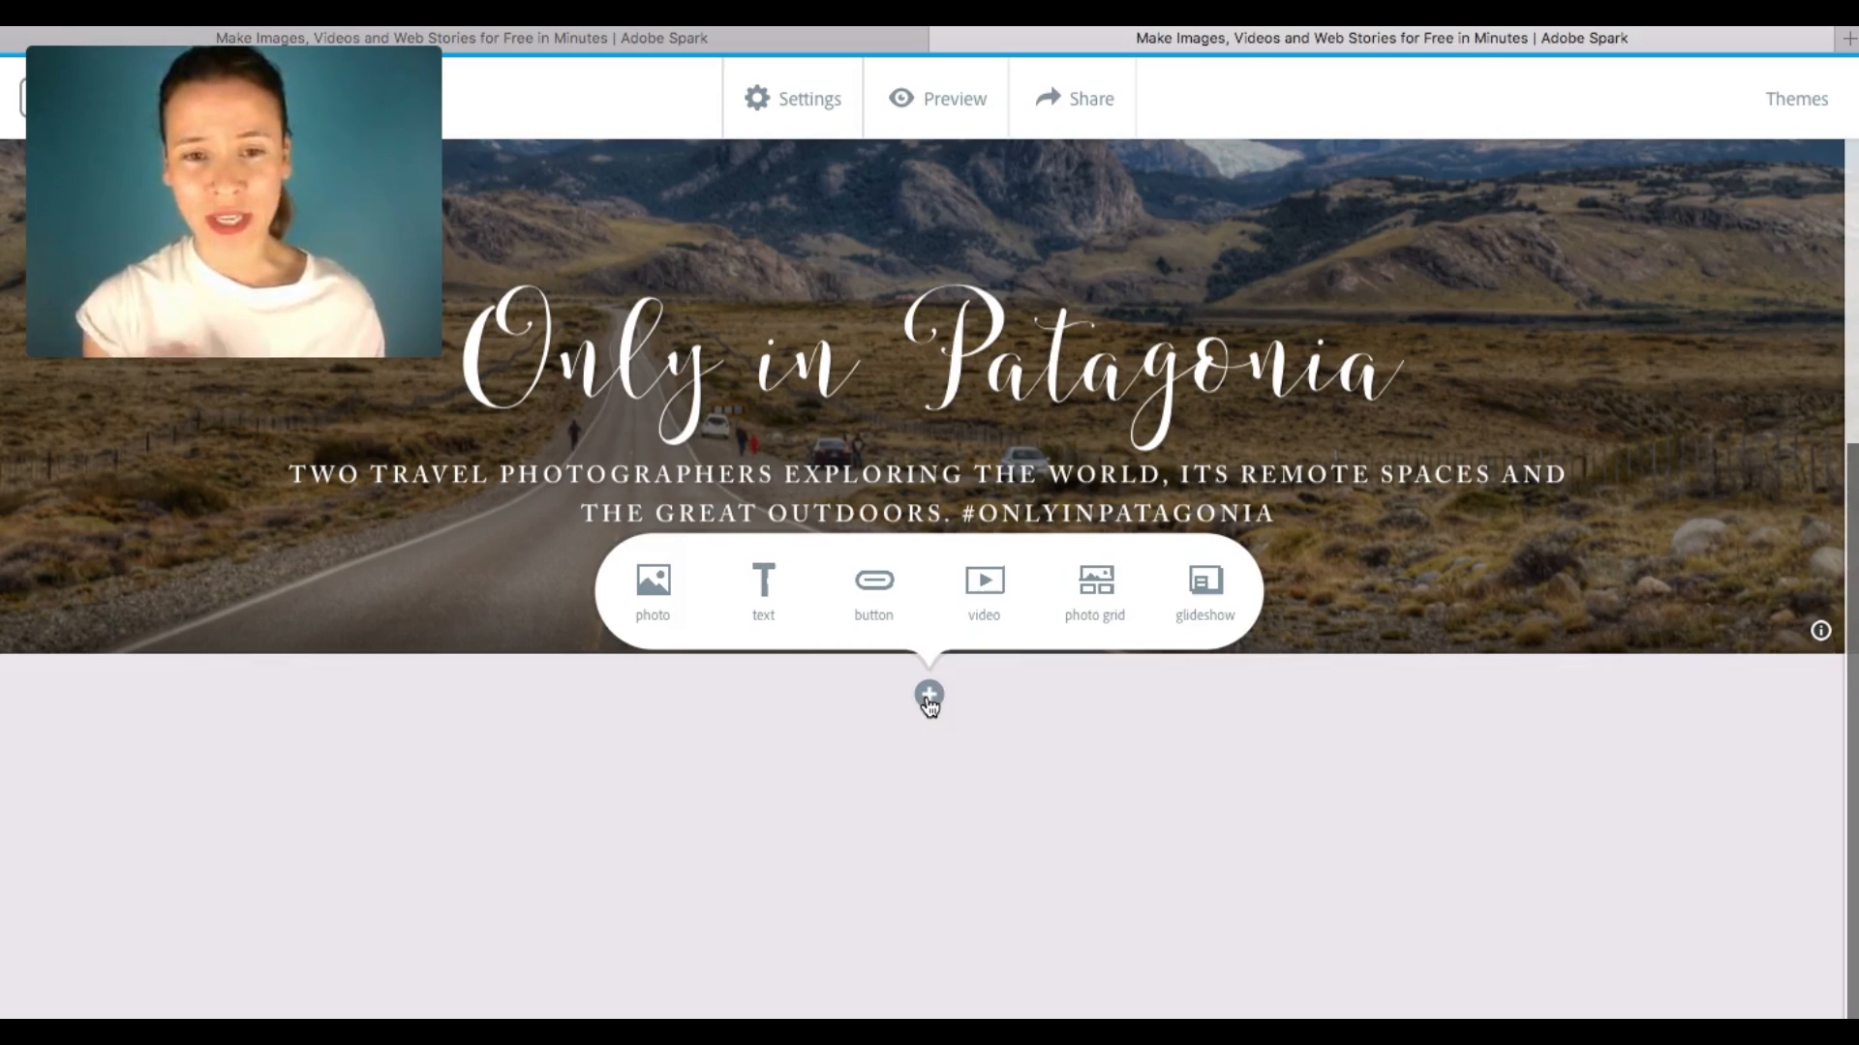
left_click(764, 608)
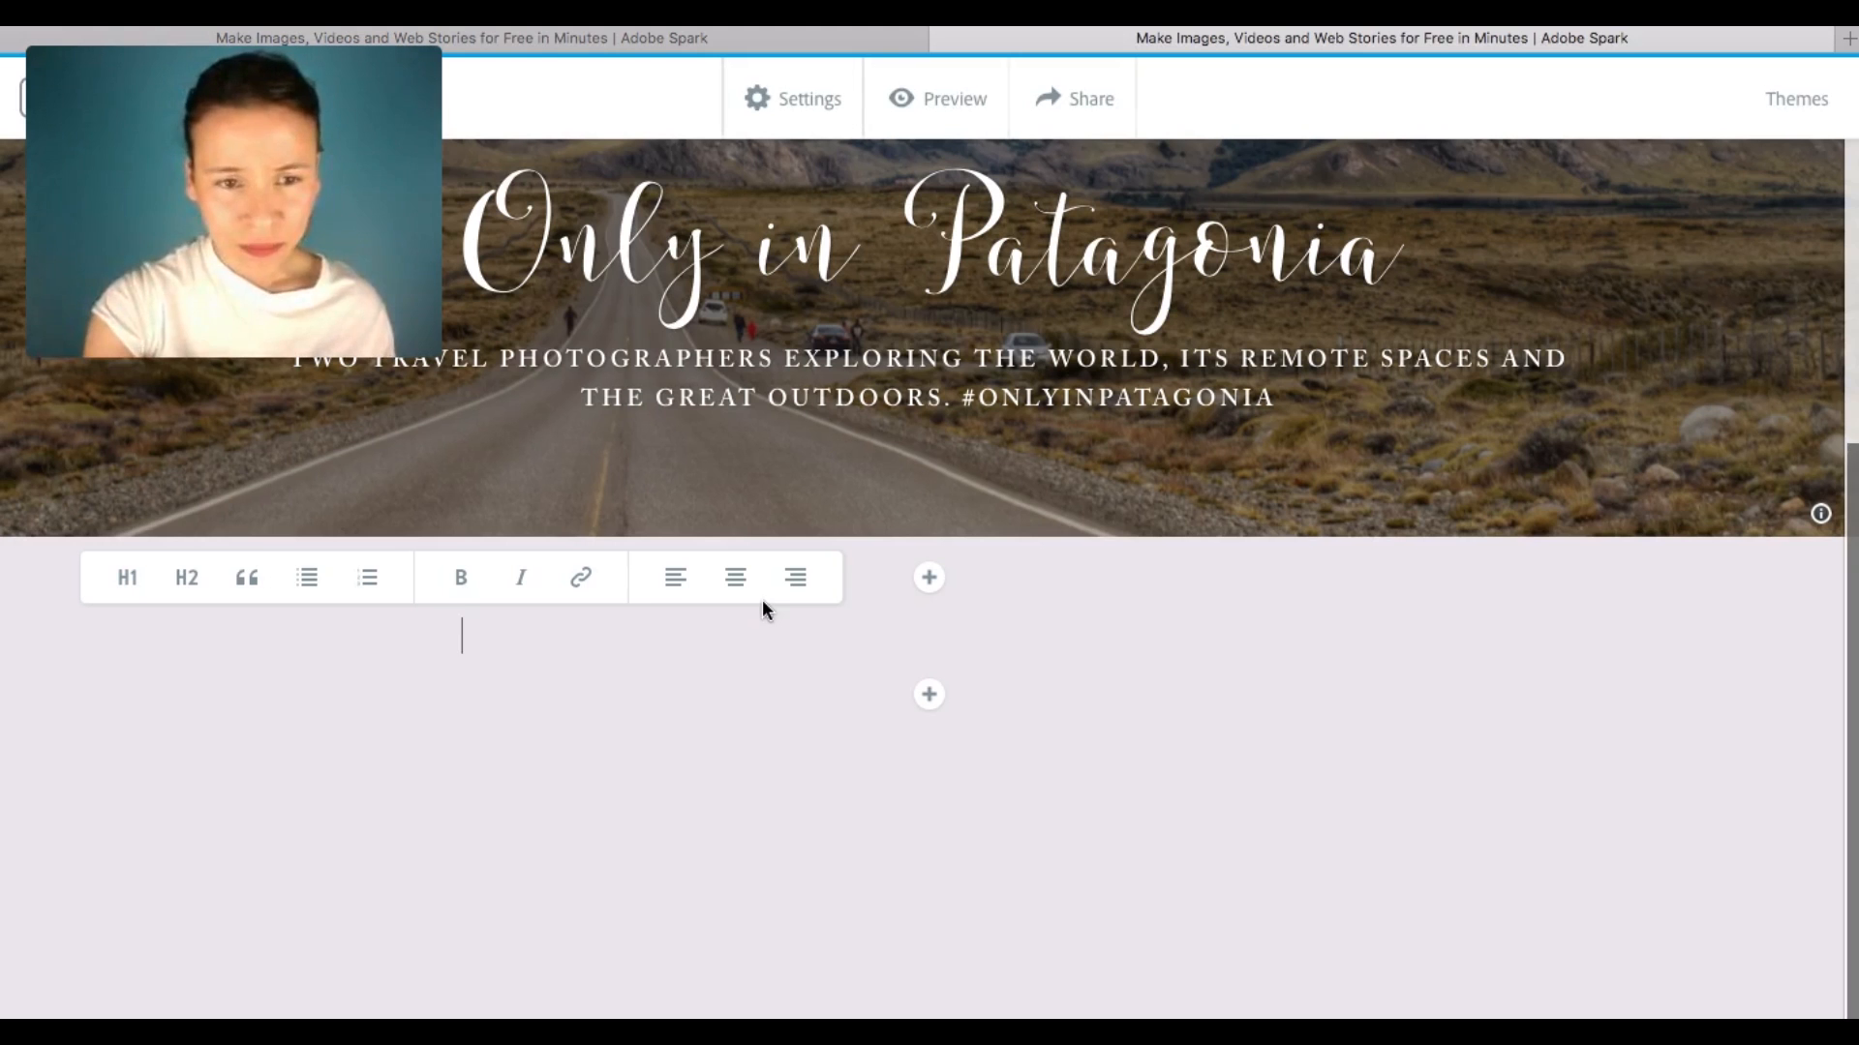
left_click(186, 577)
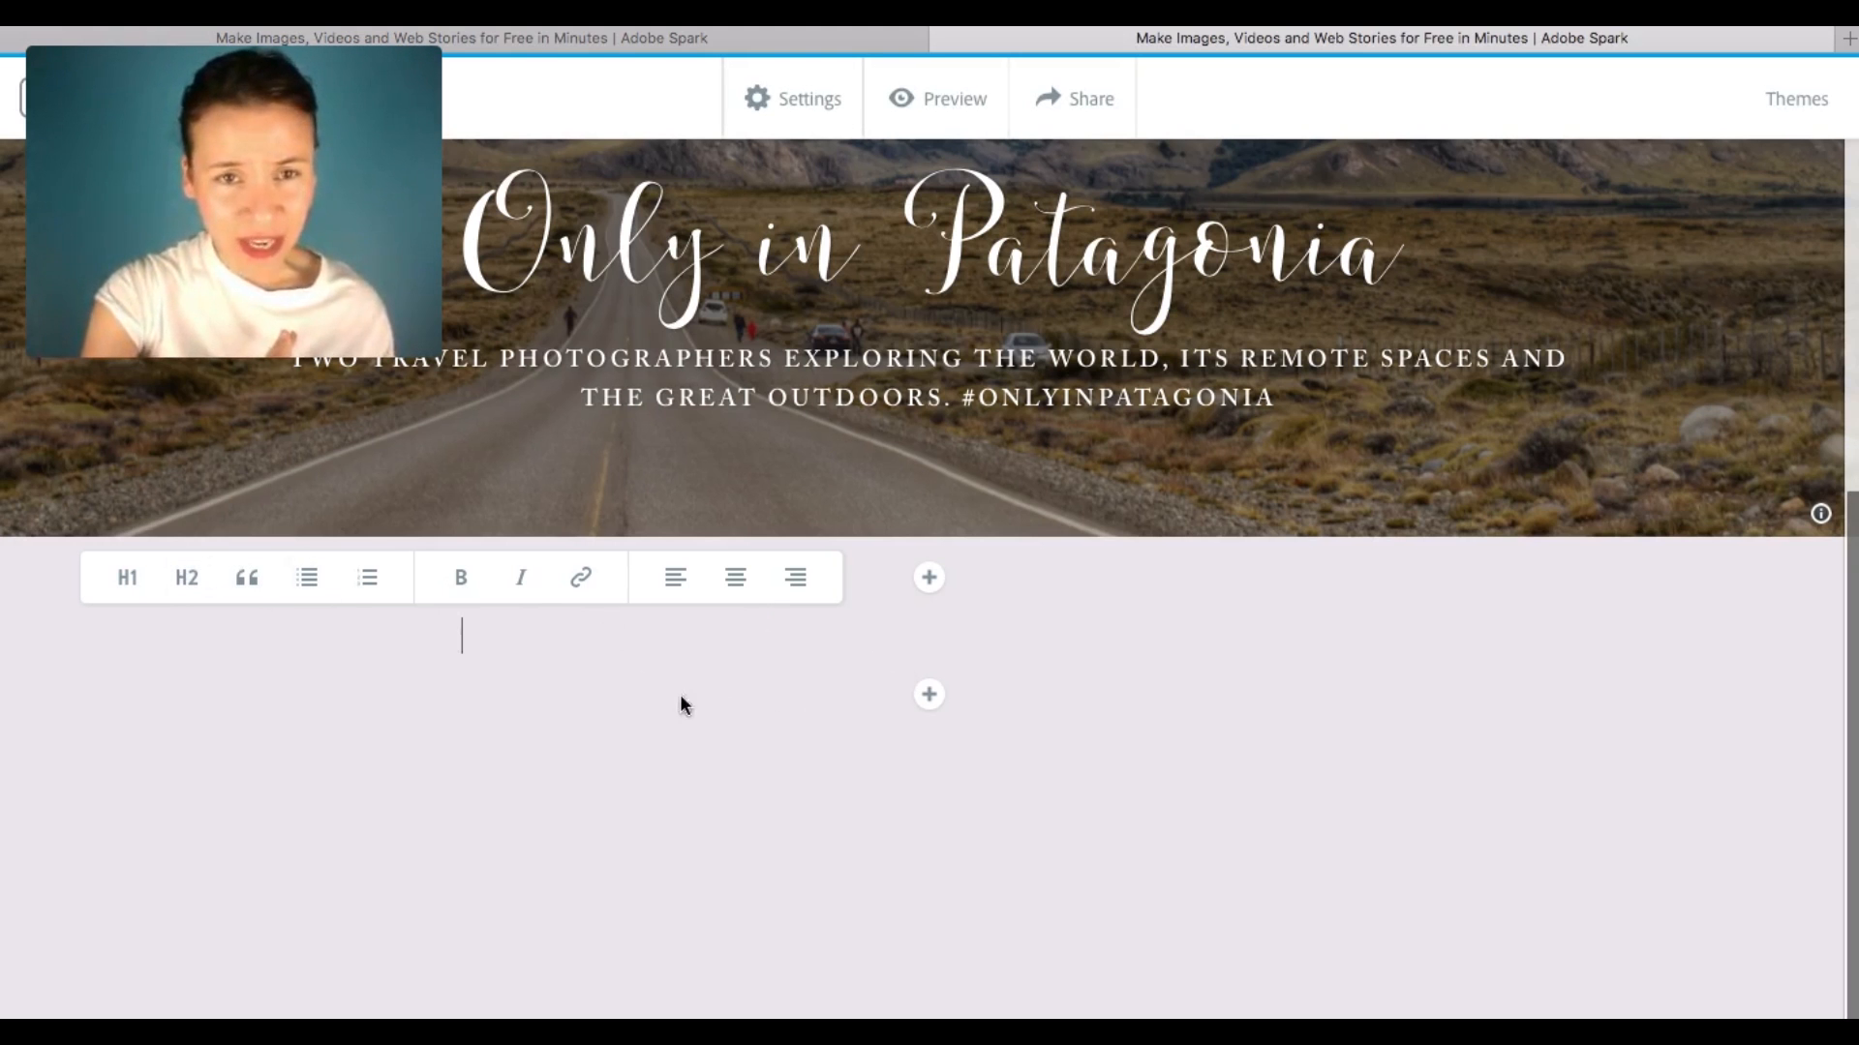
- Copy the example page's intro paragraph and paste it into a text block below the new page's cover photo
left_click(701, 38)
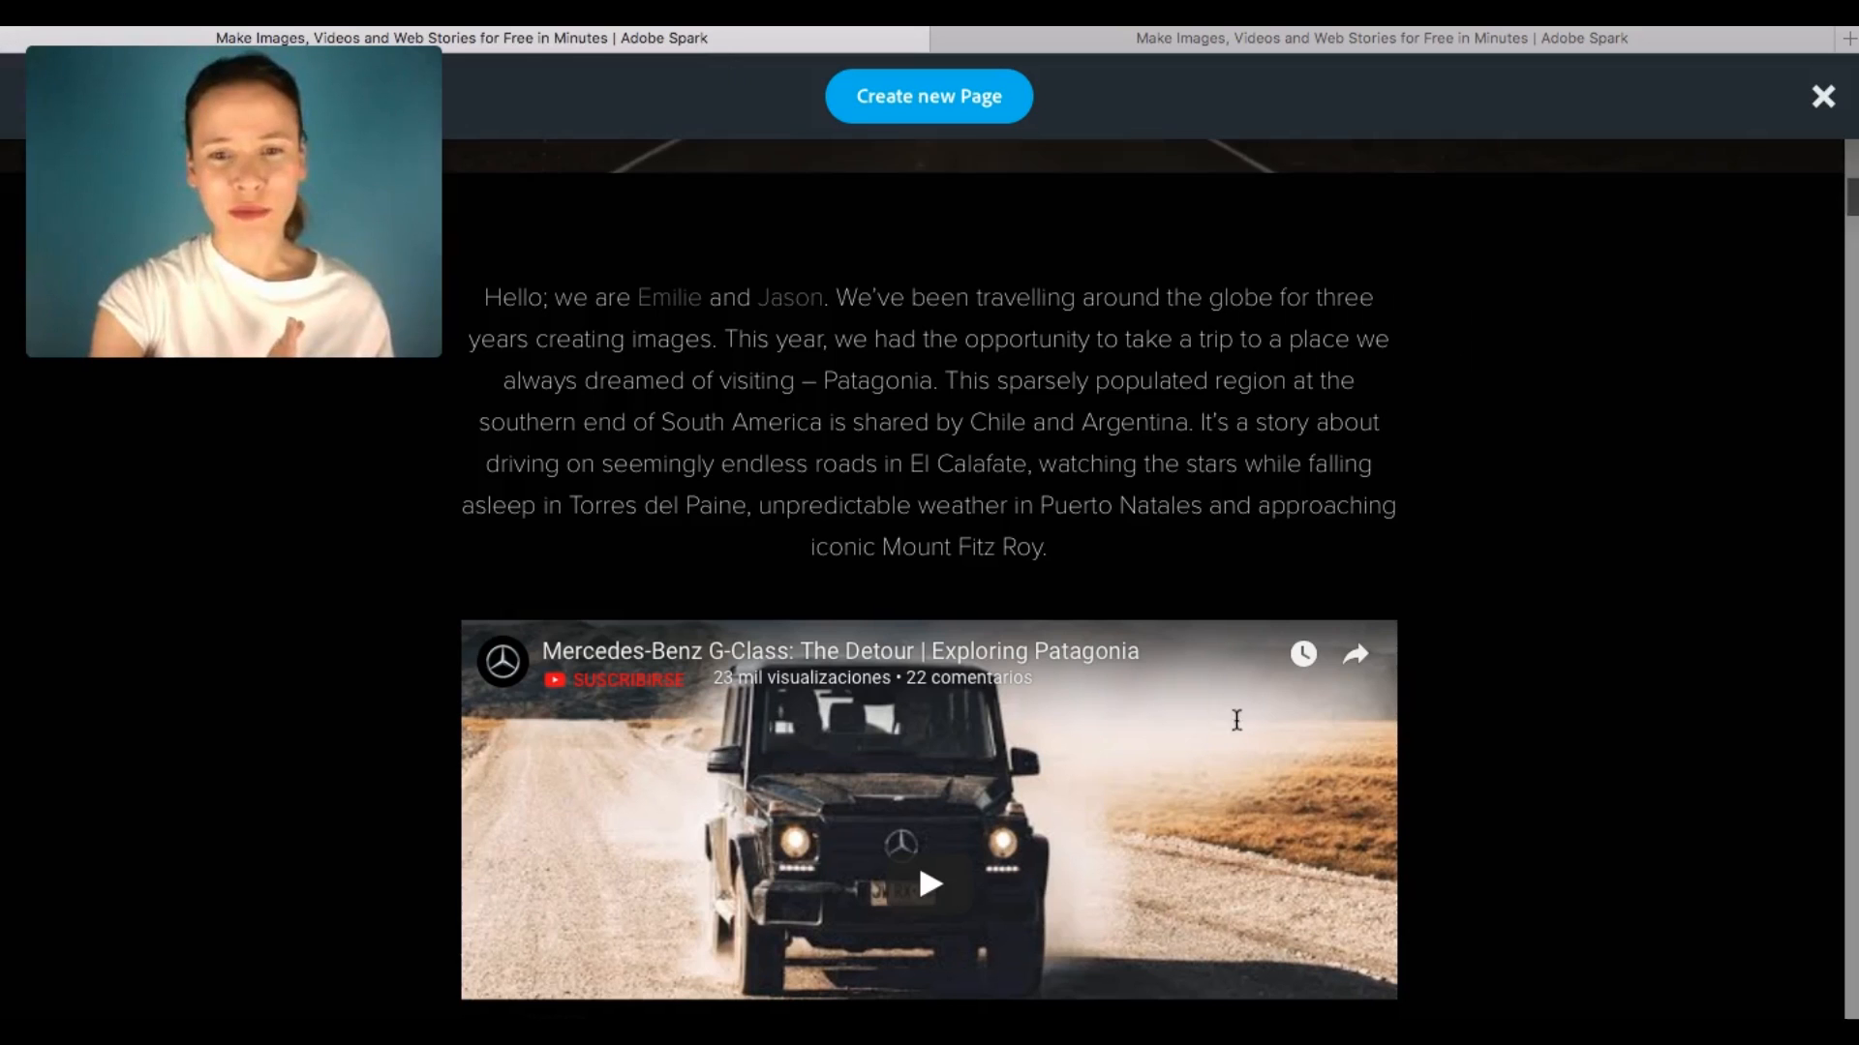
left_click_drag(1079, 559, 460, 286)
key("super+c")
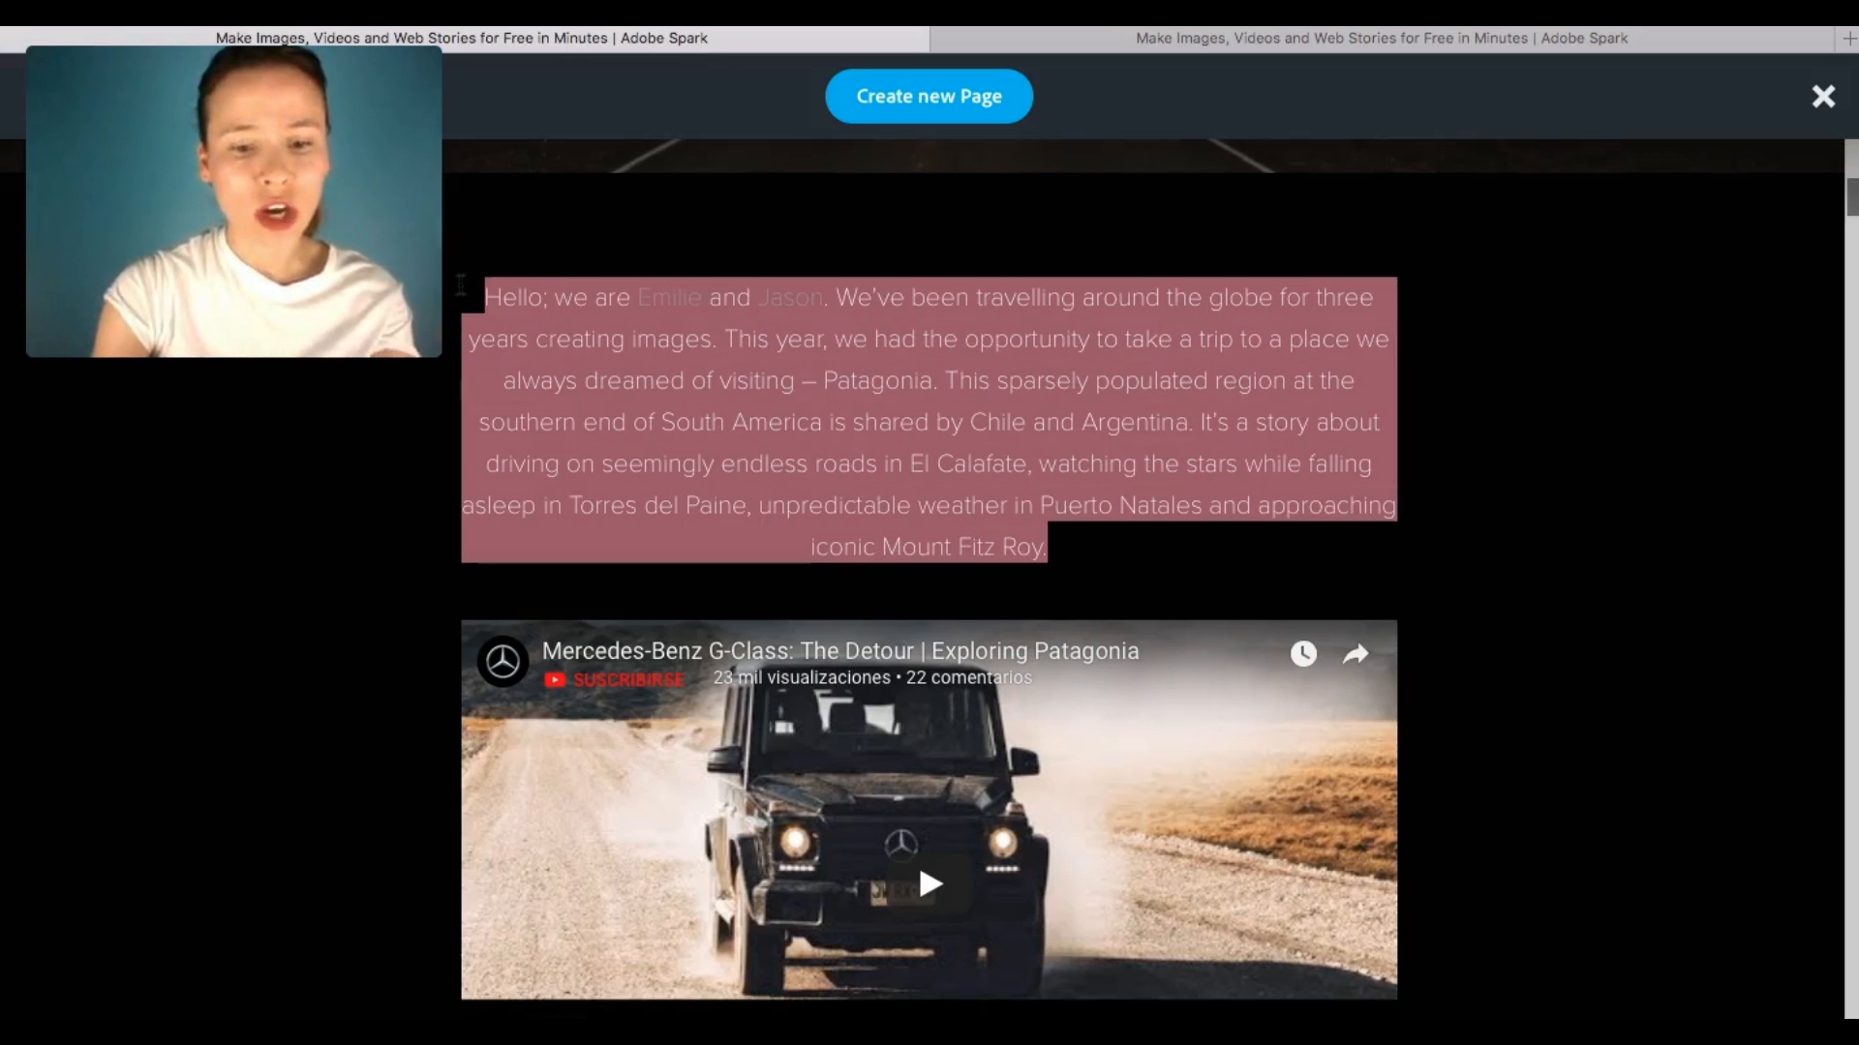
left_click(1274, 41)
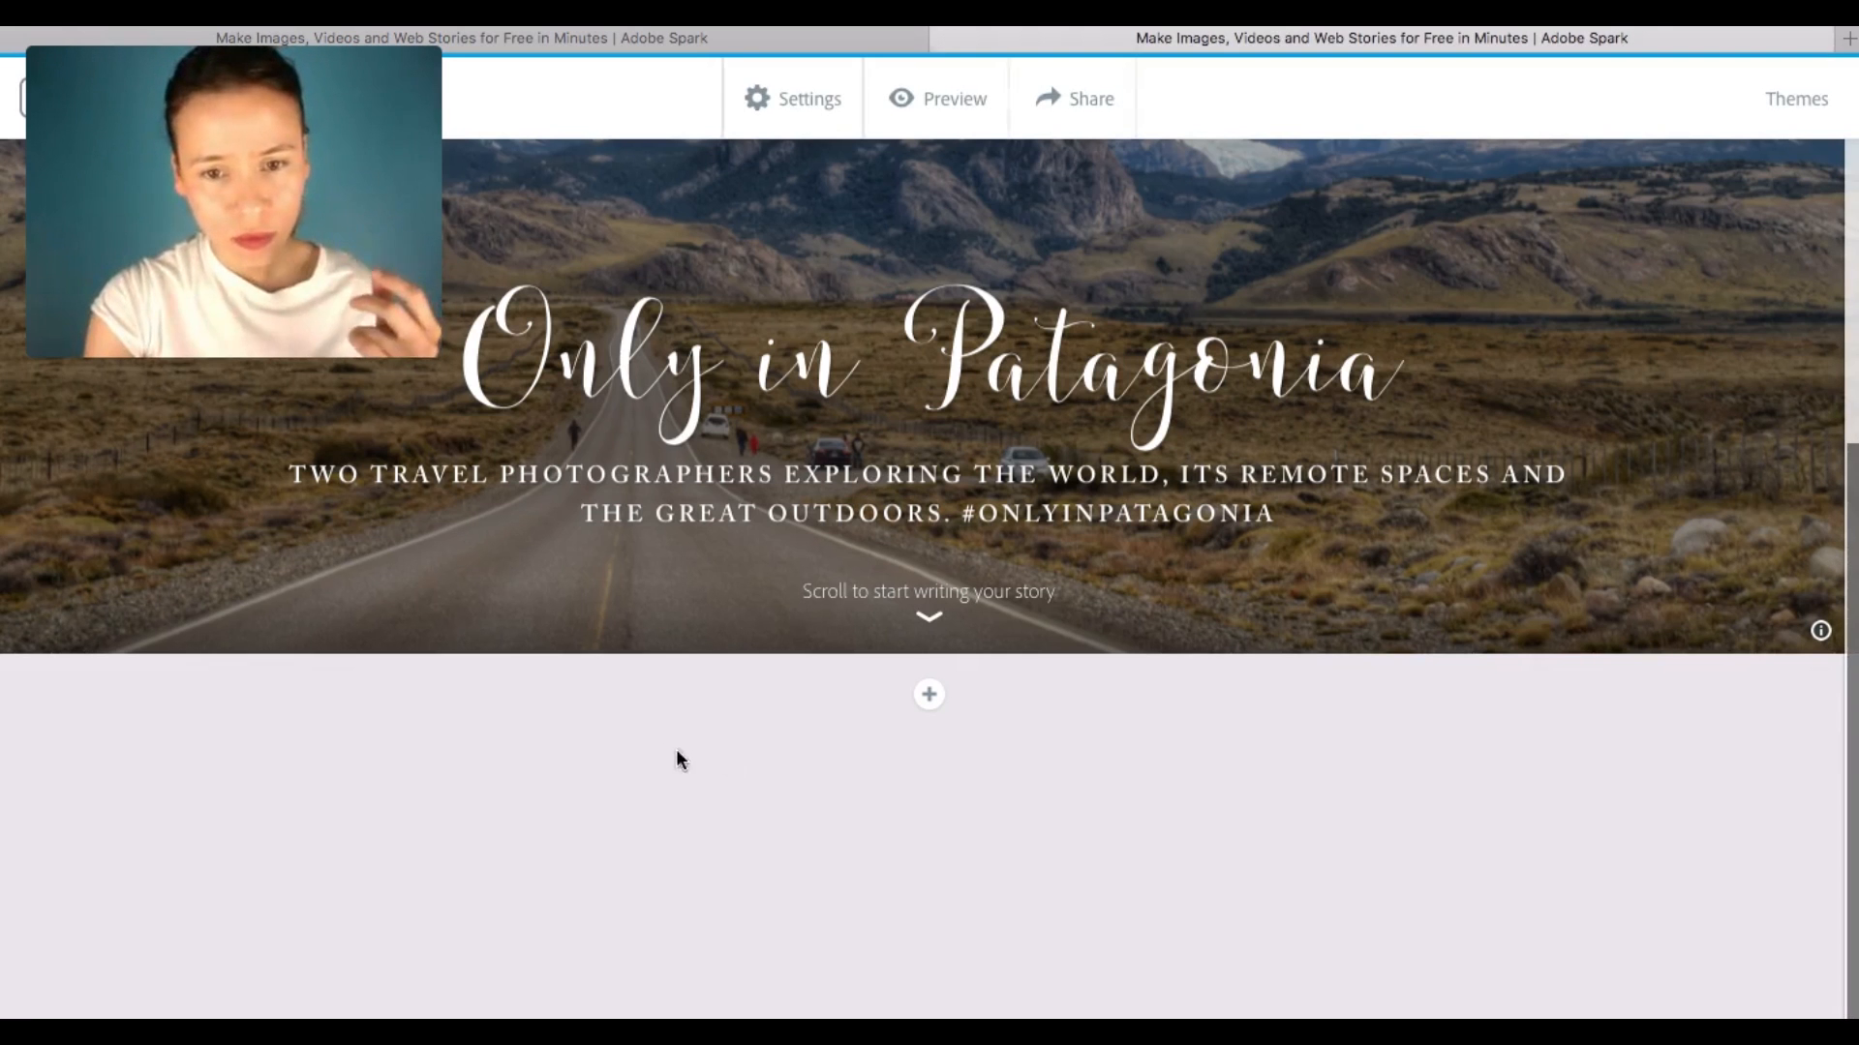
left_click(930, 696)
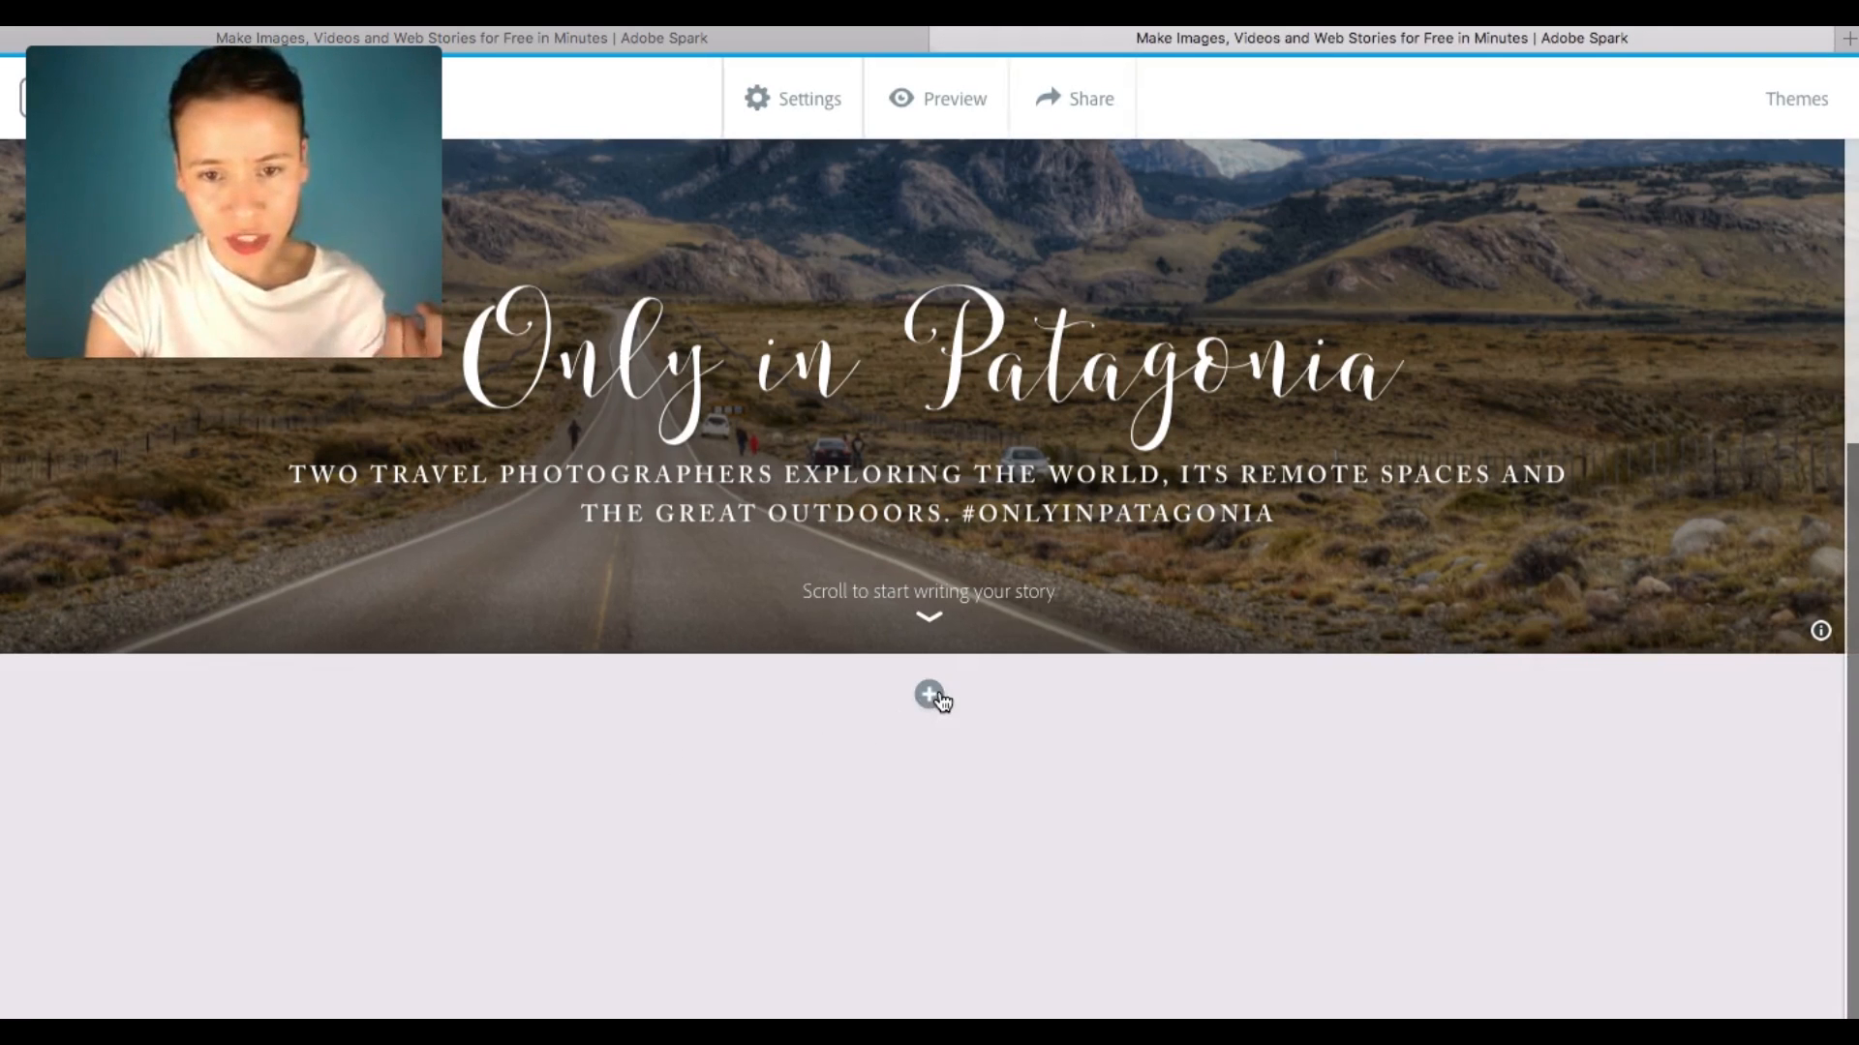
left_click(795, 607)
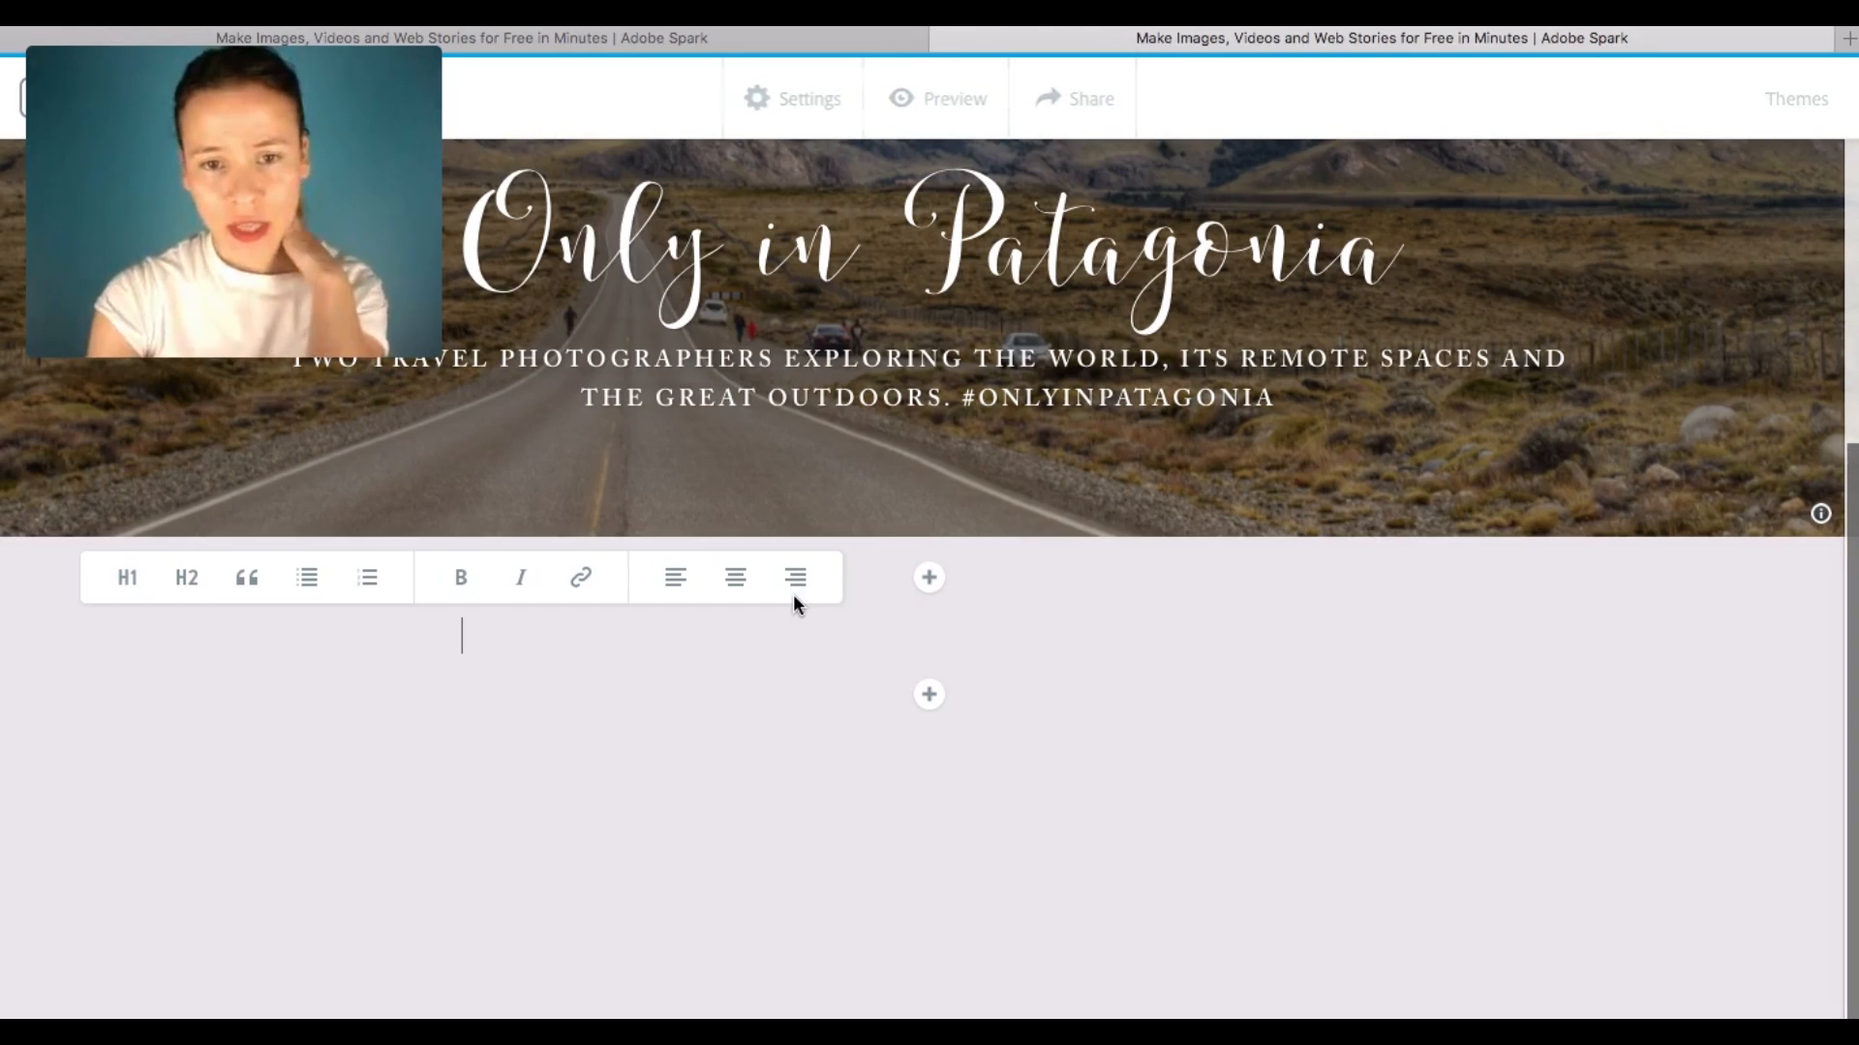
key("super+v")
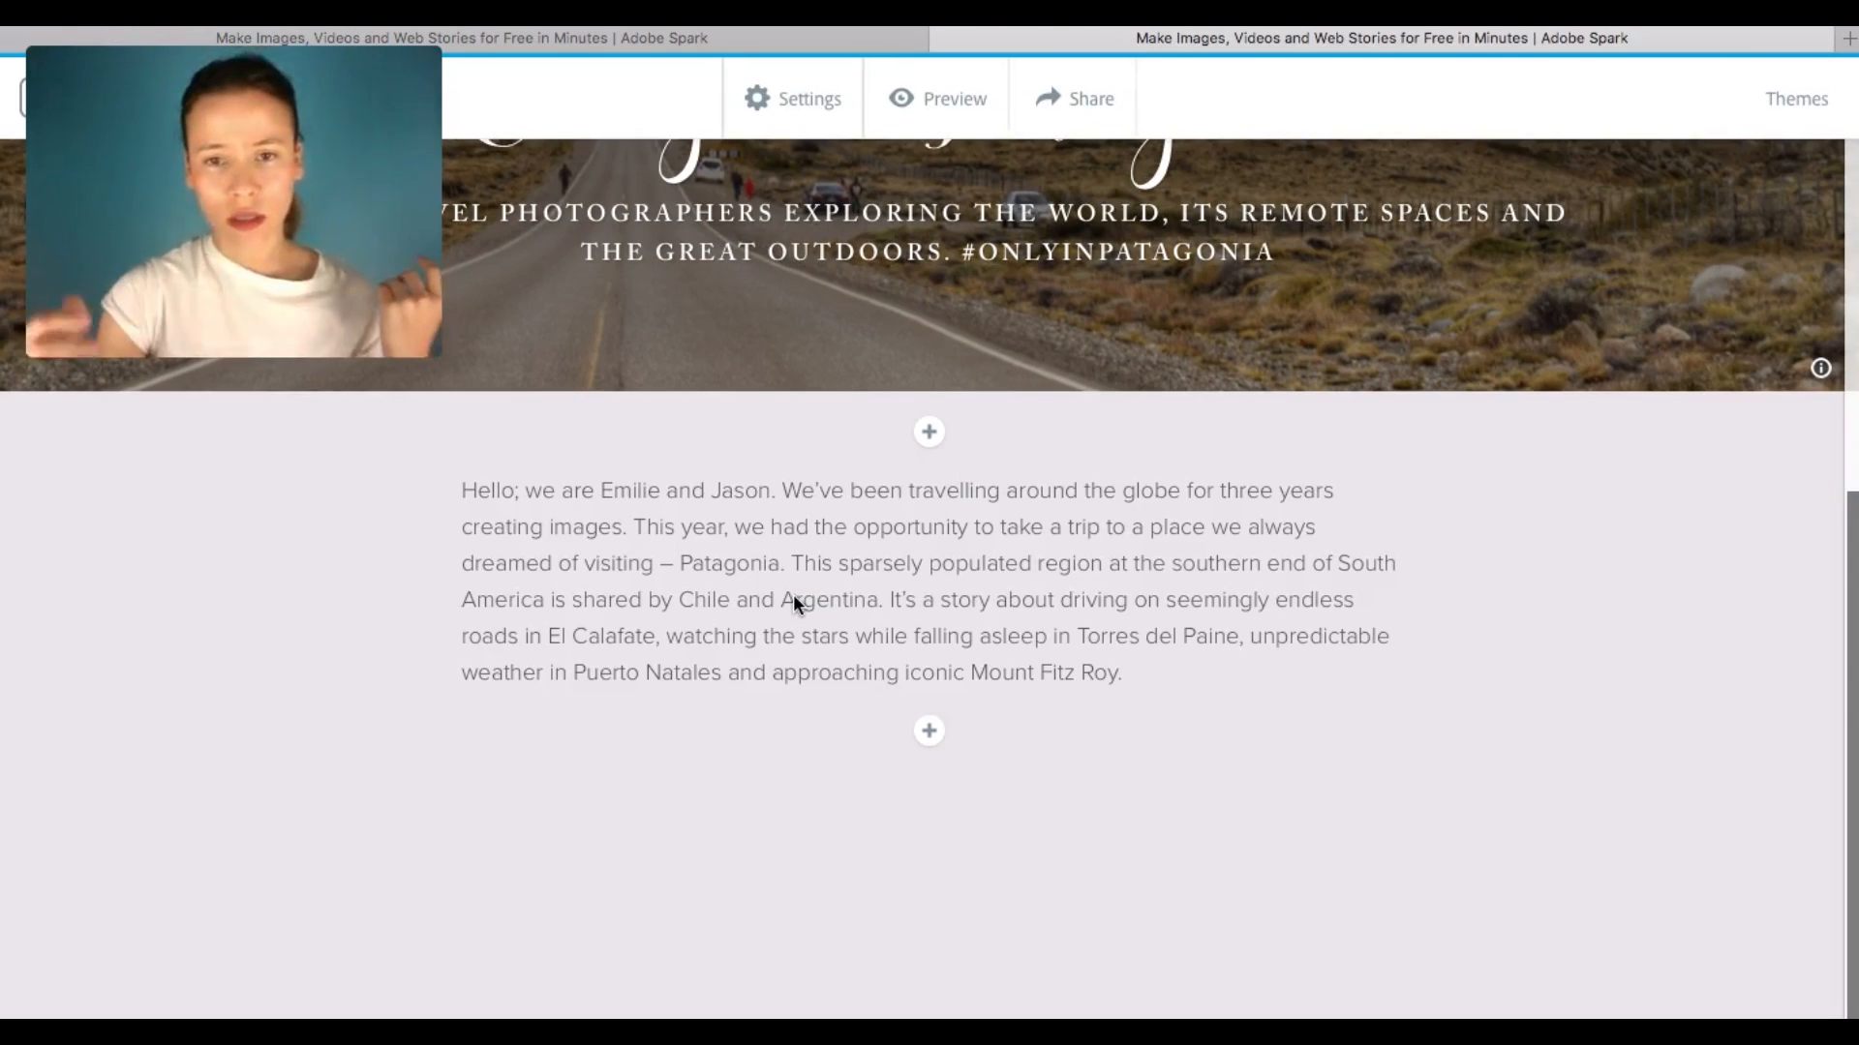
- Center the whole intro paragraph on the new page
left_click_drag(1123, 672, 402, 481)
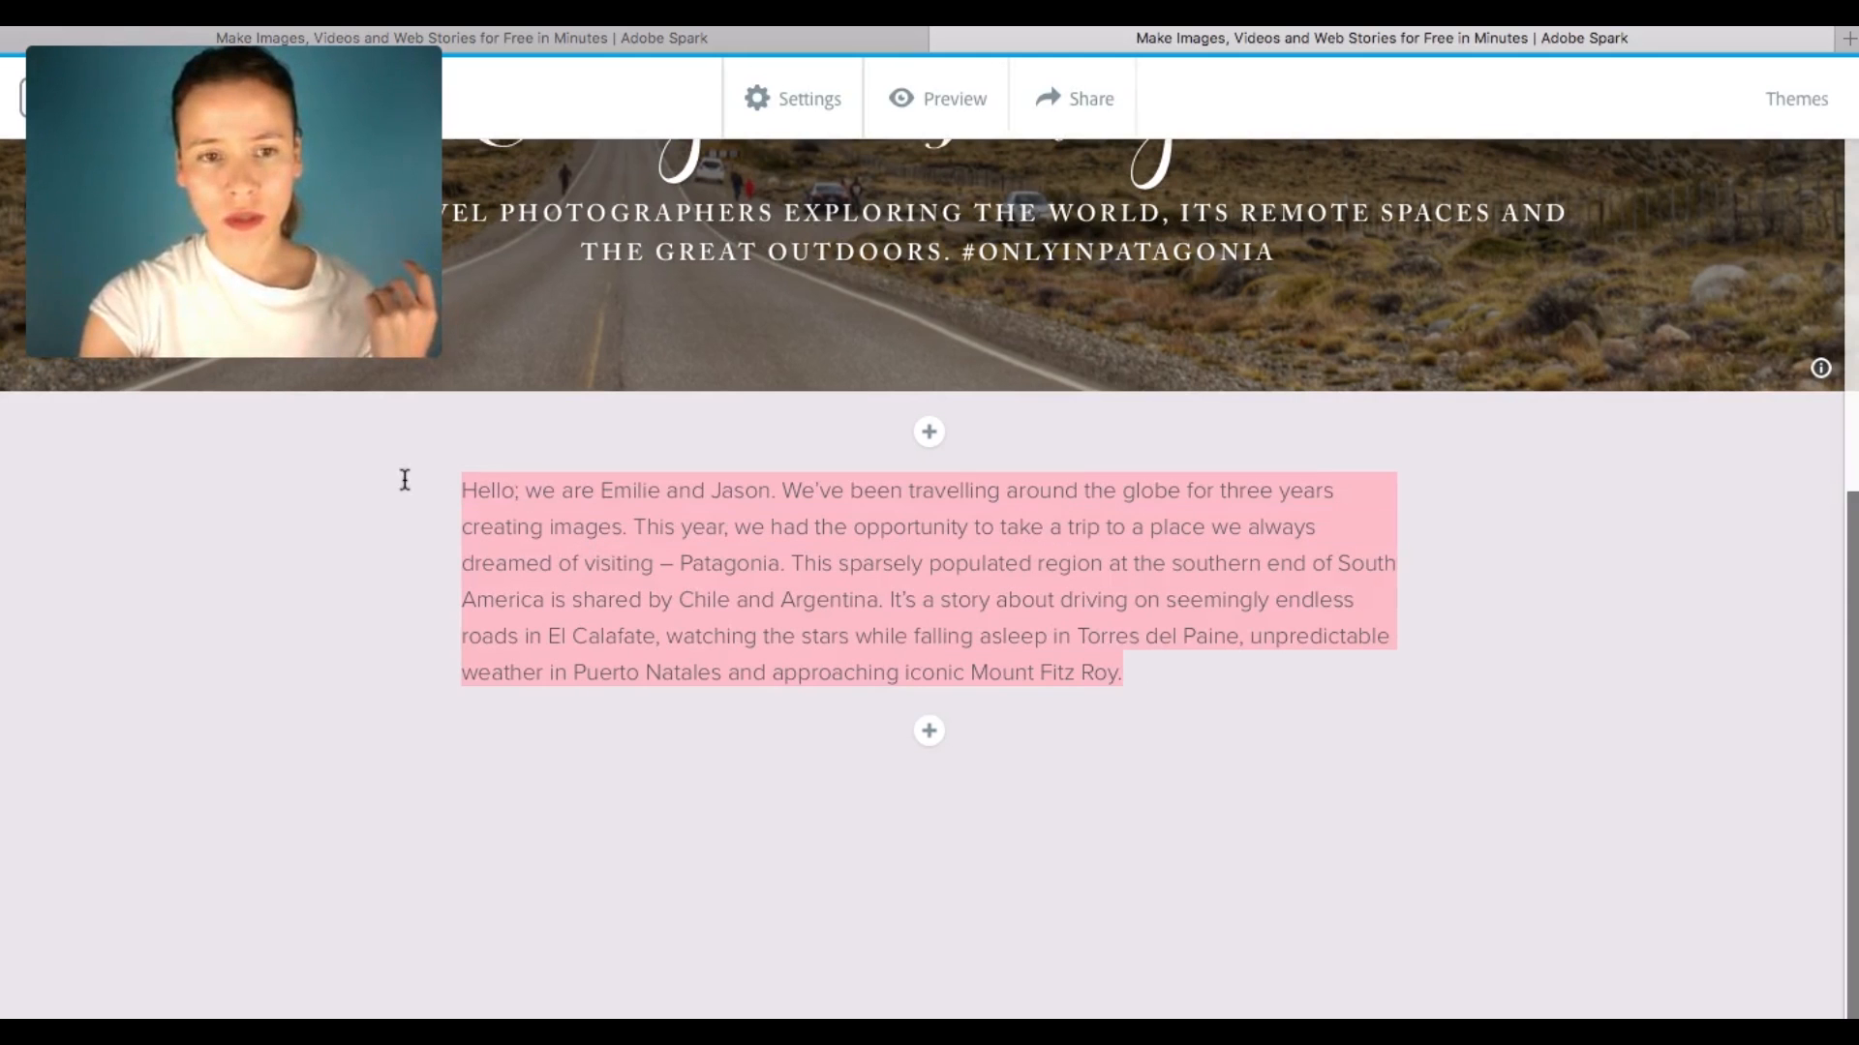
left_click(1202, 440)
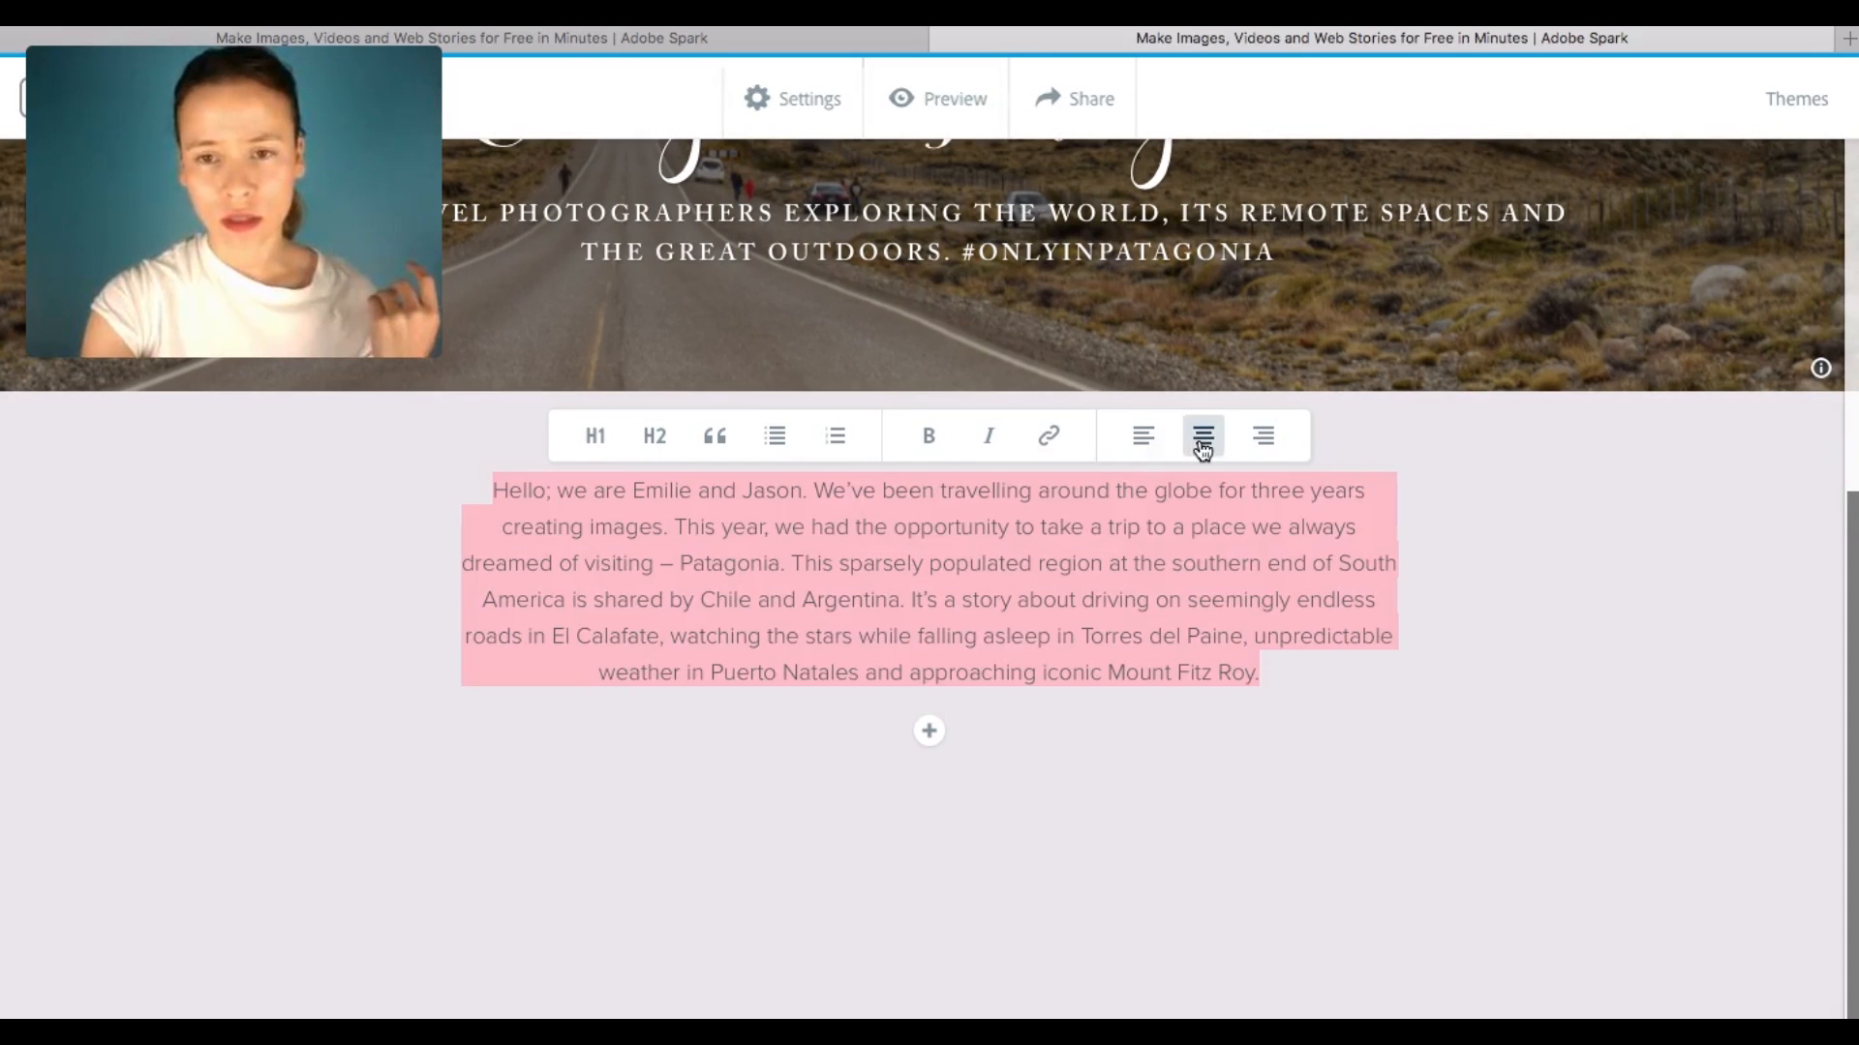
left_click(1323, 668)
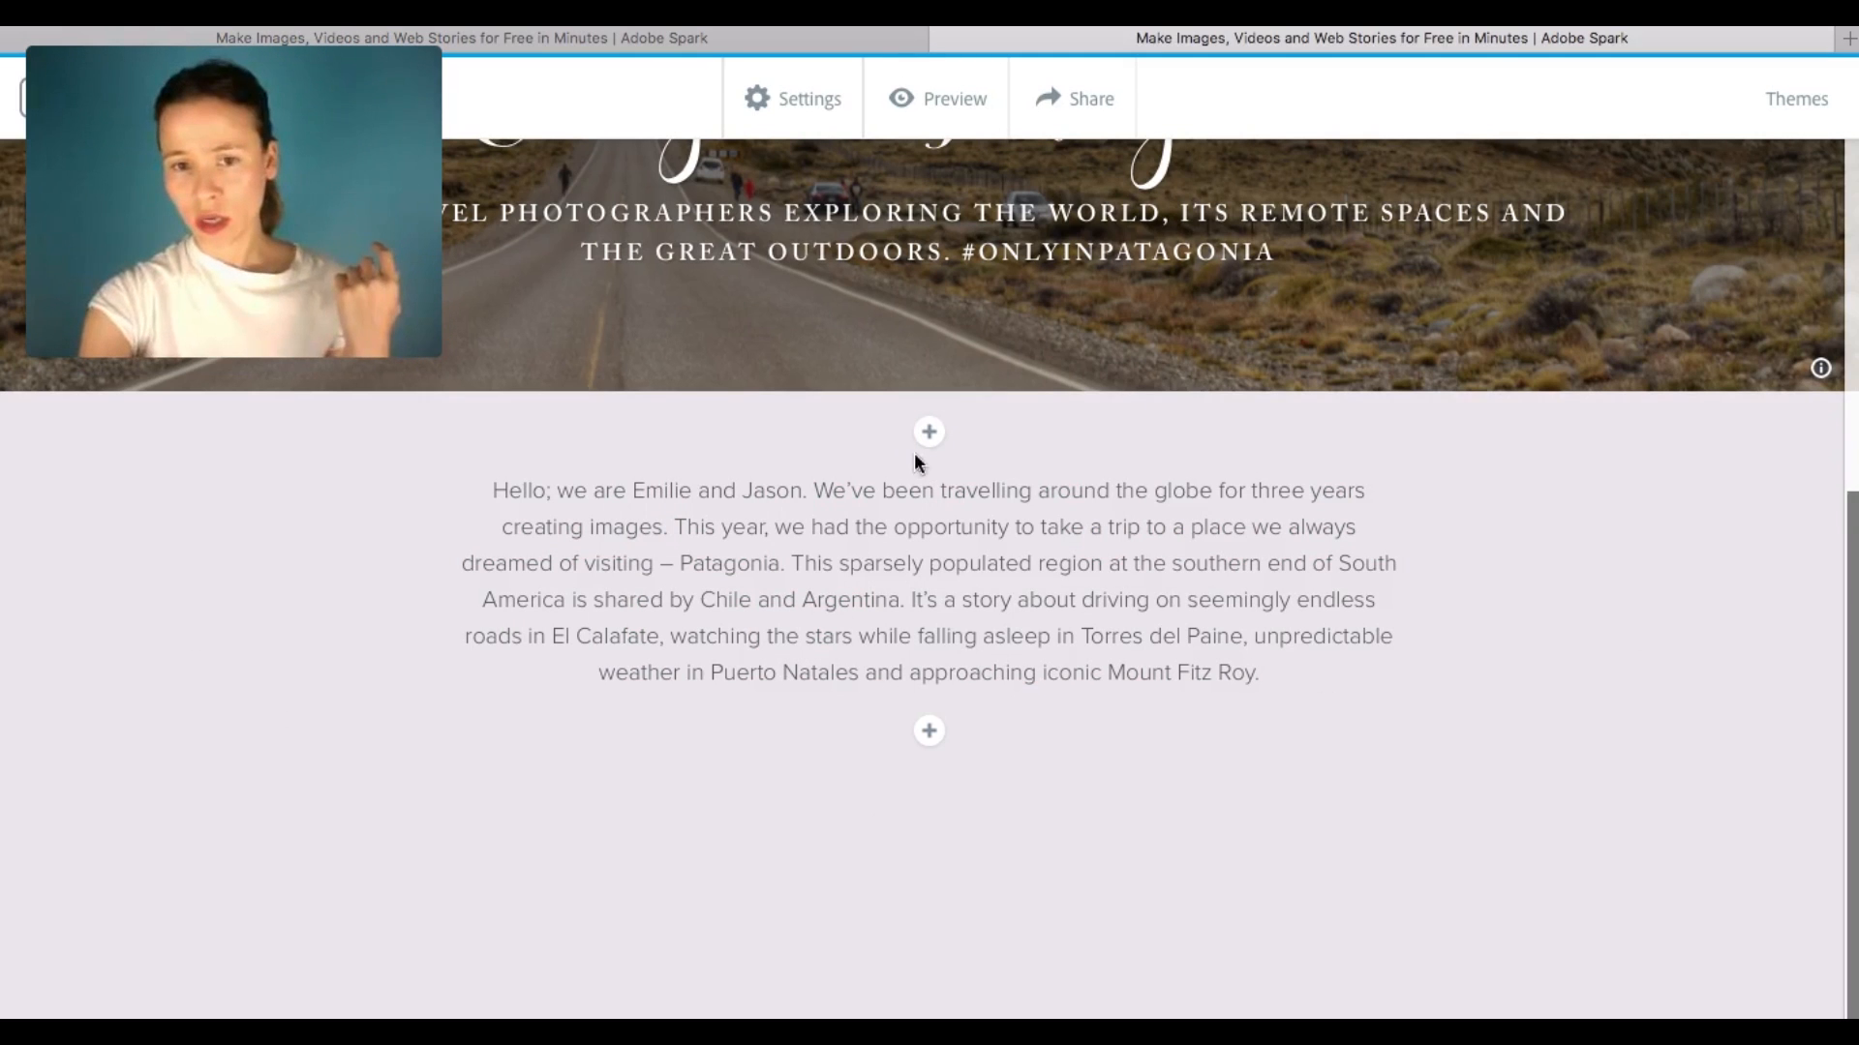
left_click(935, 438)
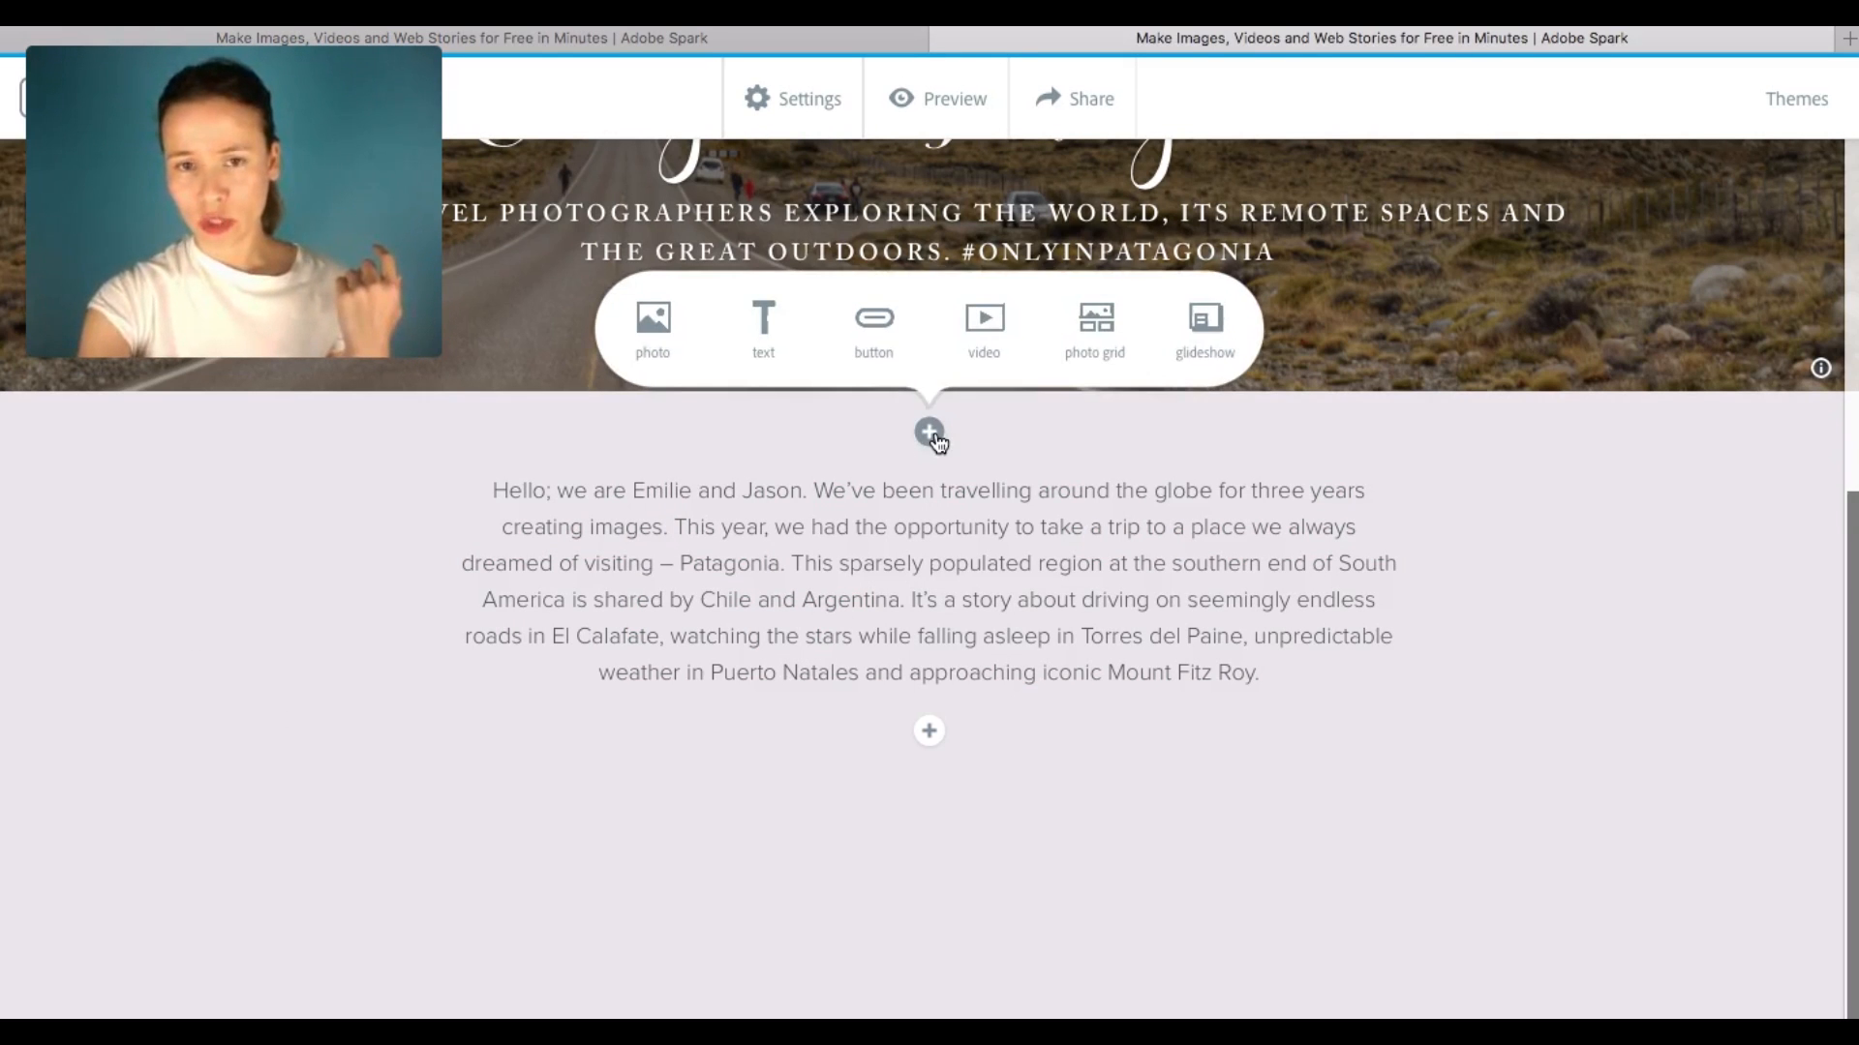
left_click(1301, 680)
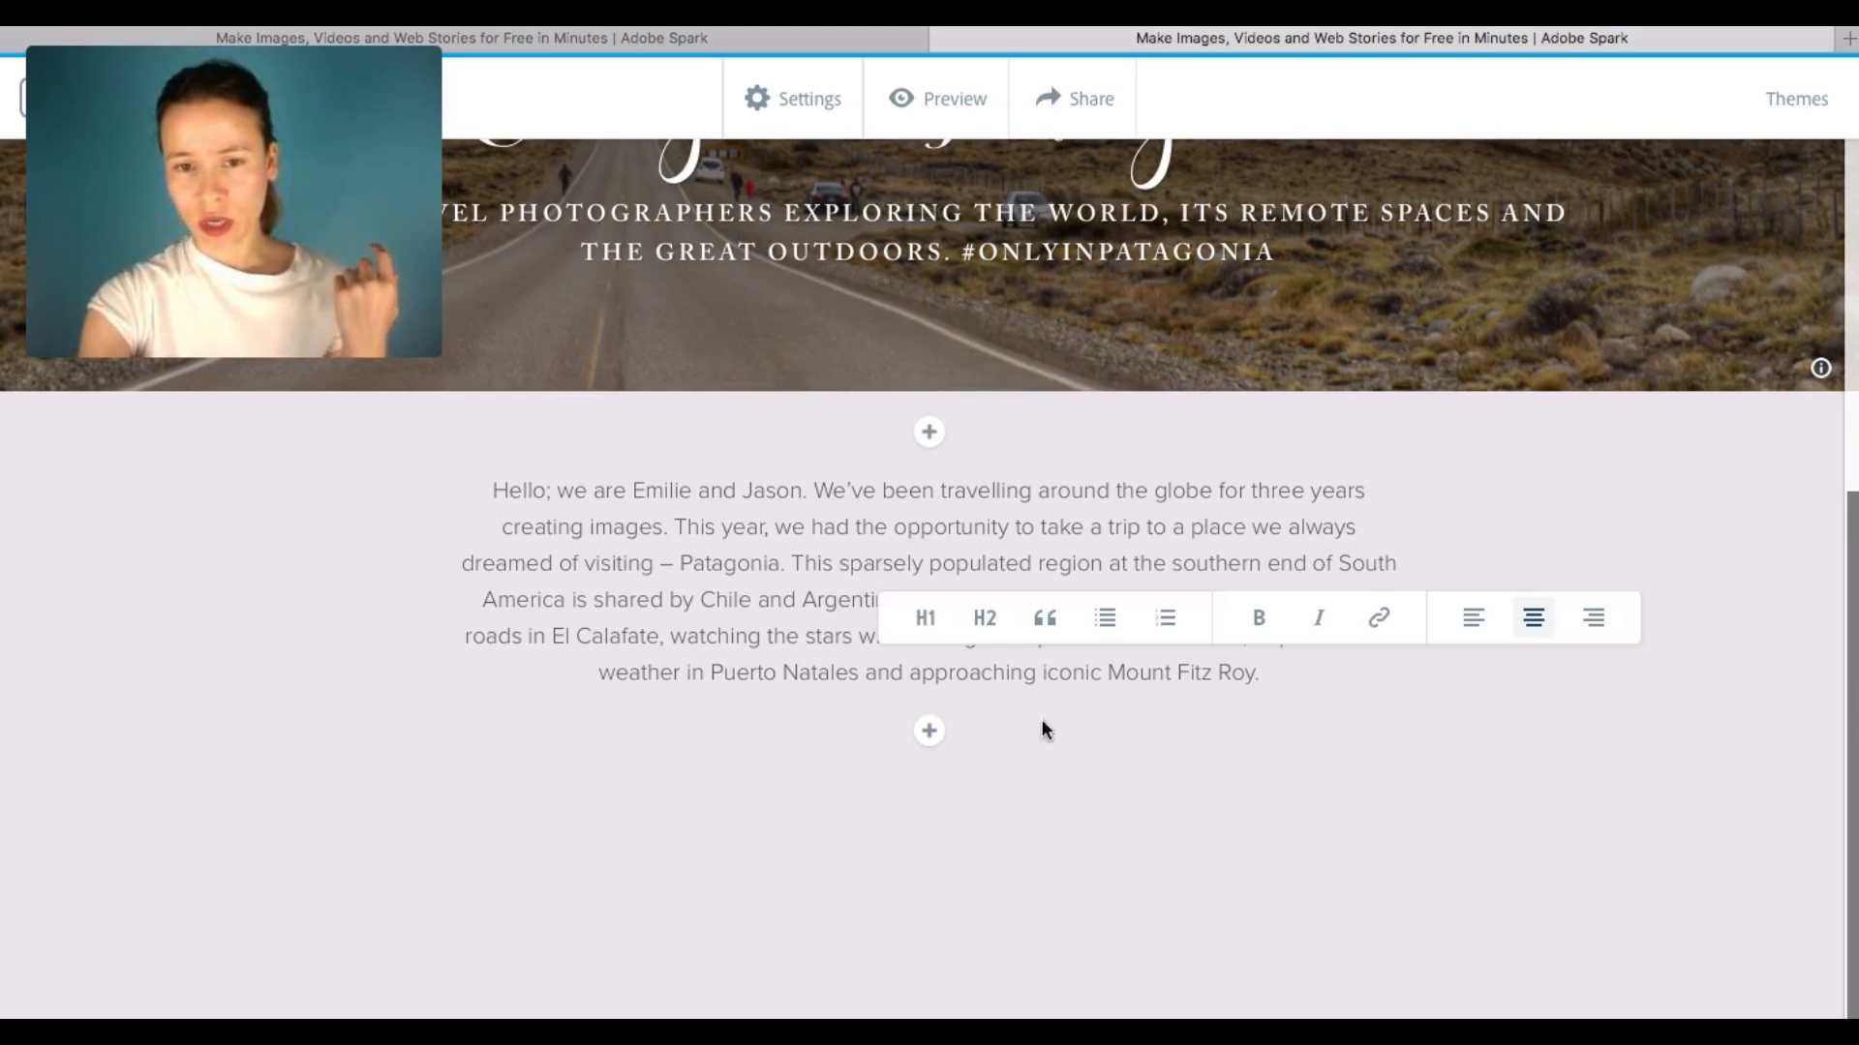
left_click(924, 736)
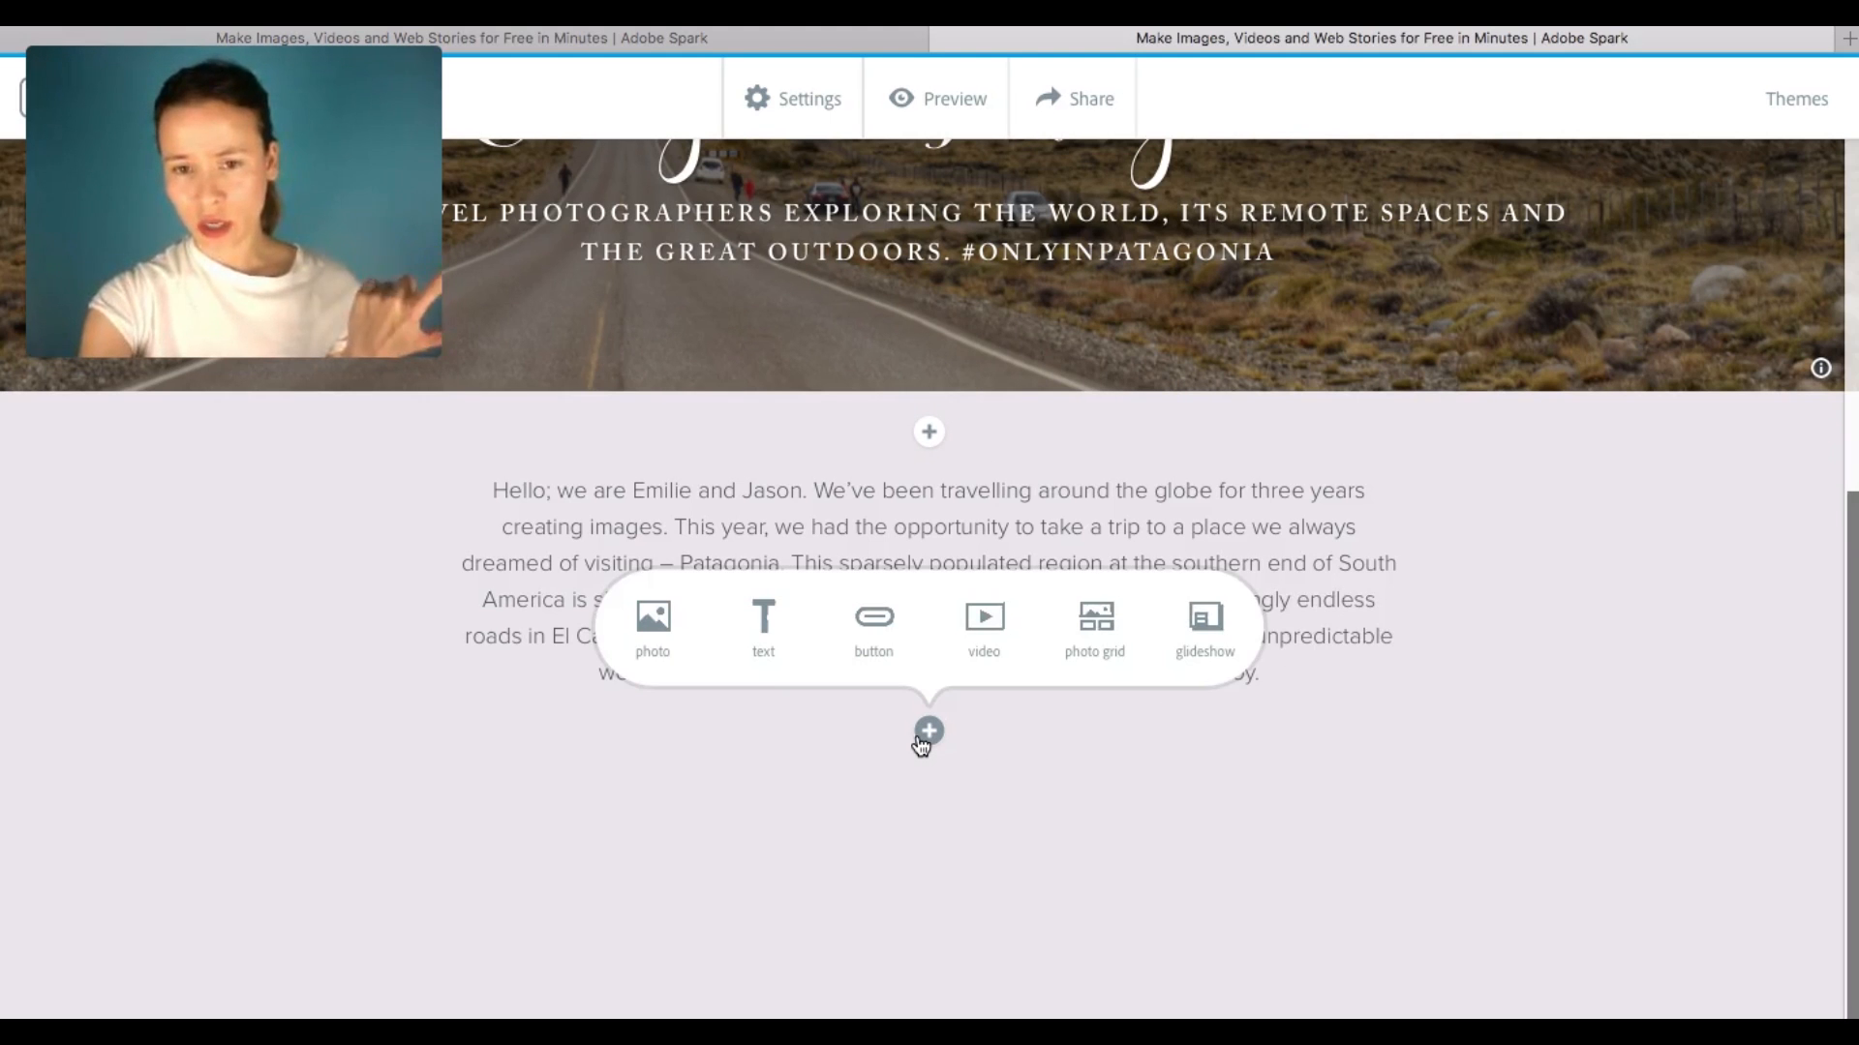
left_click(985, 624)
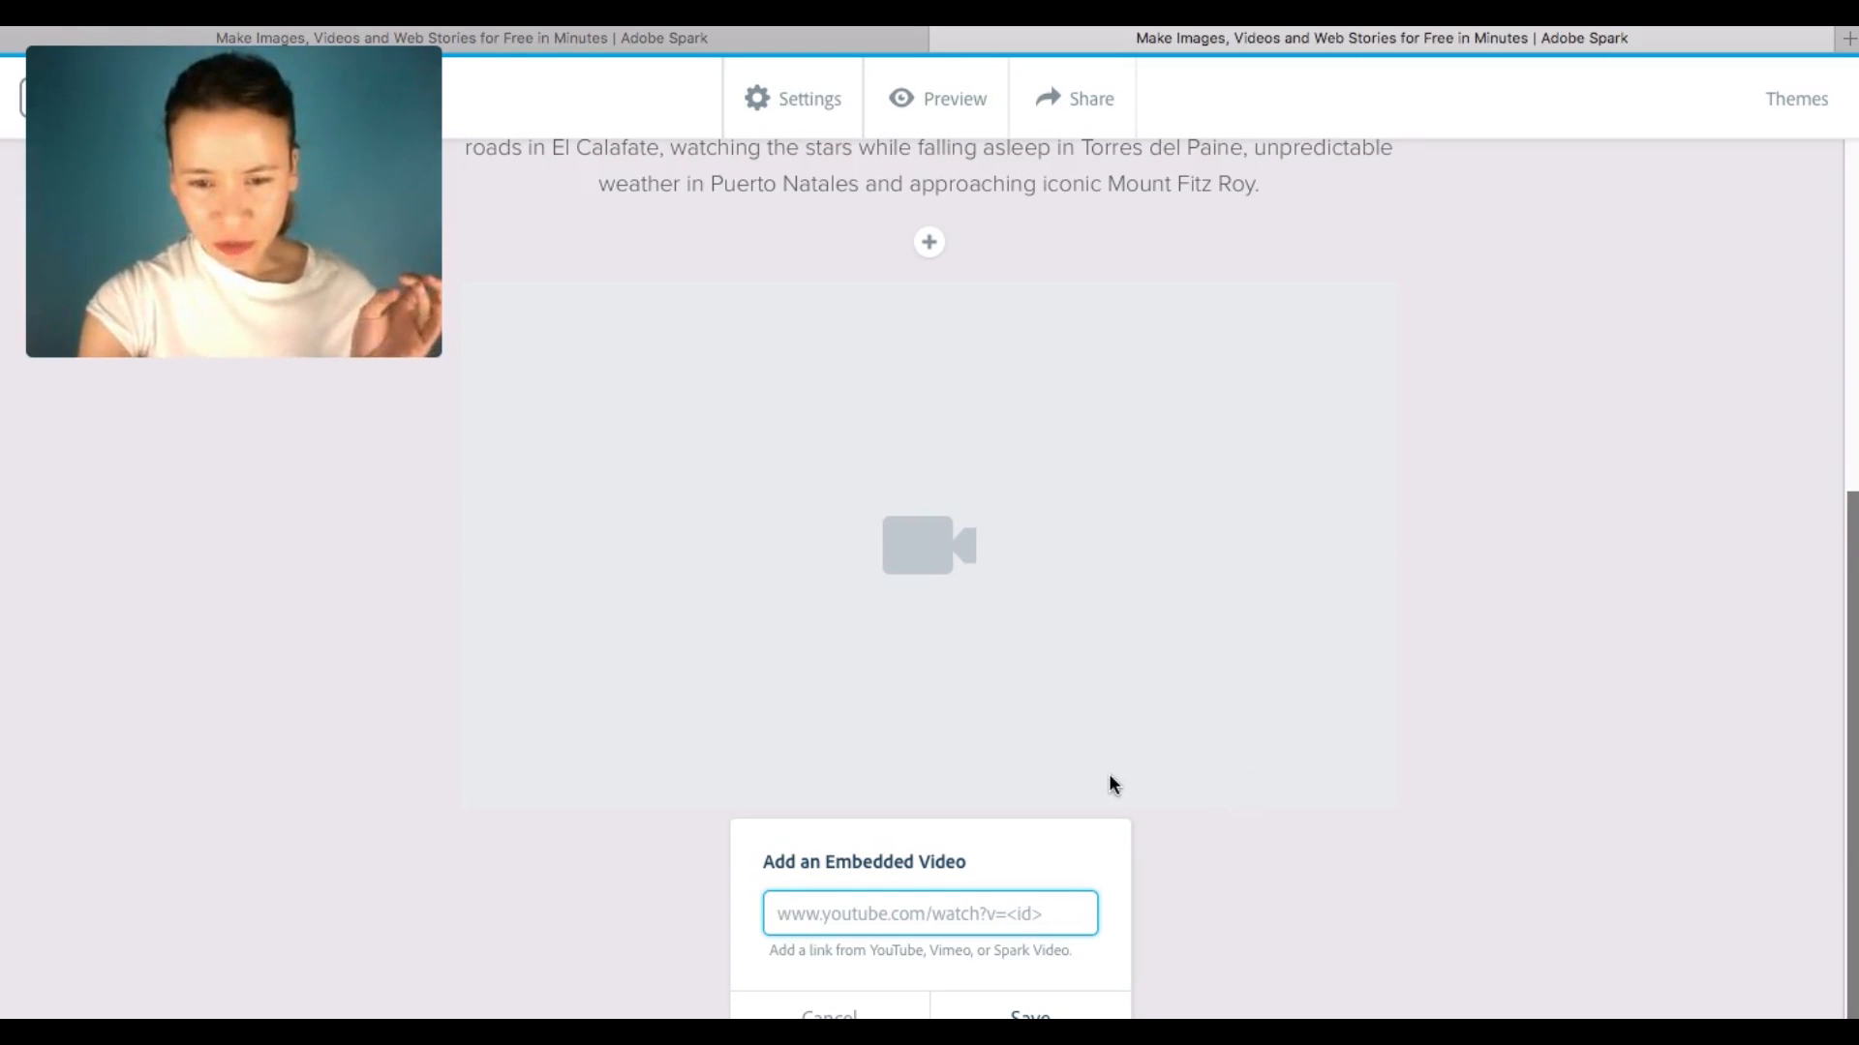
left_click(752, 35)
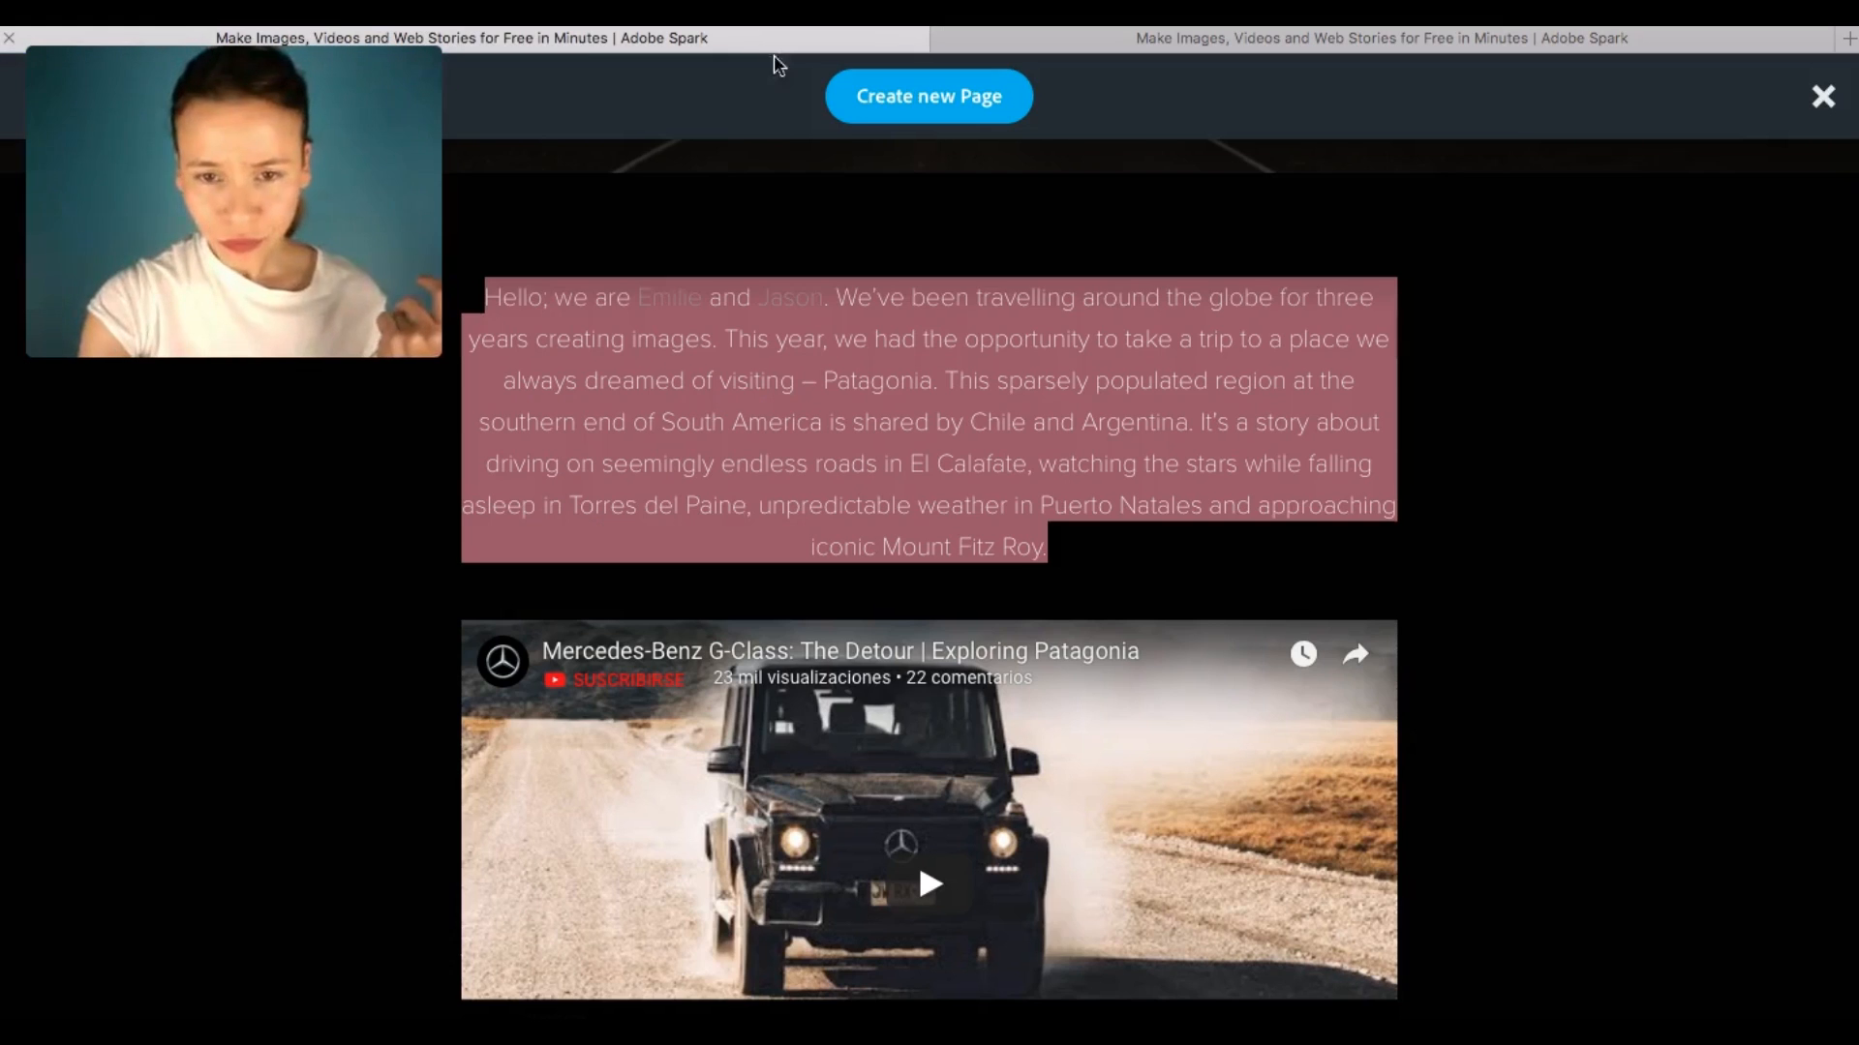
left_click(1363, 656)
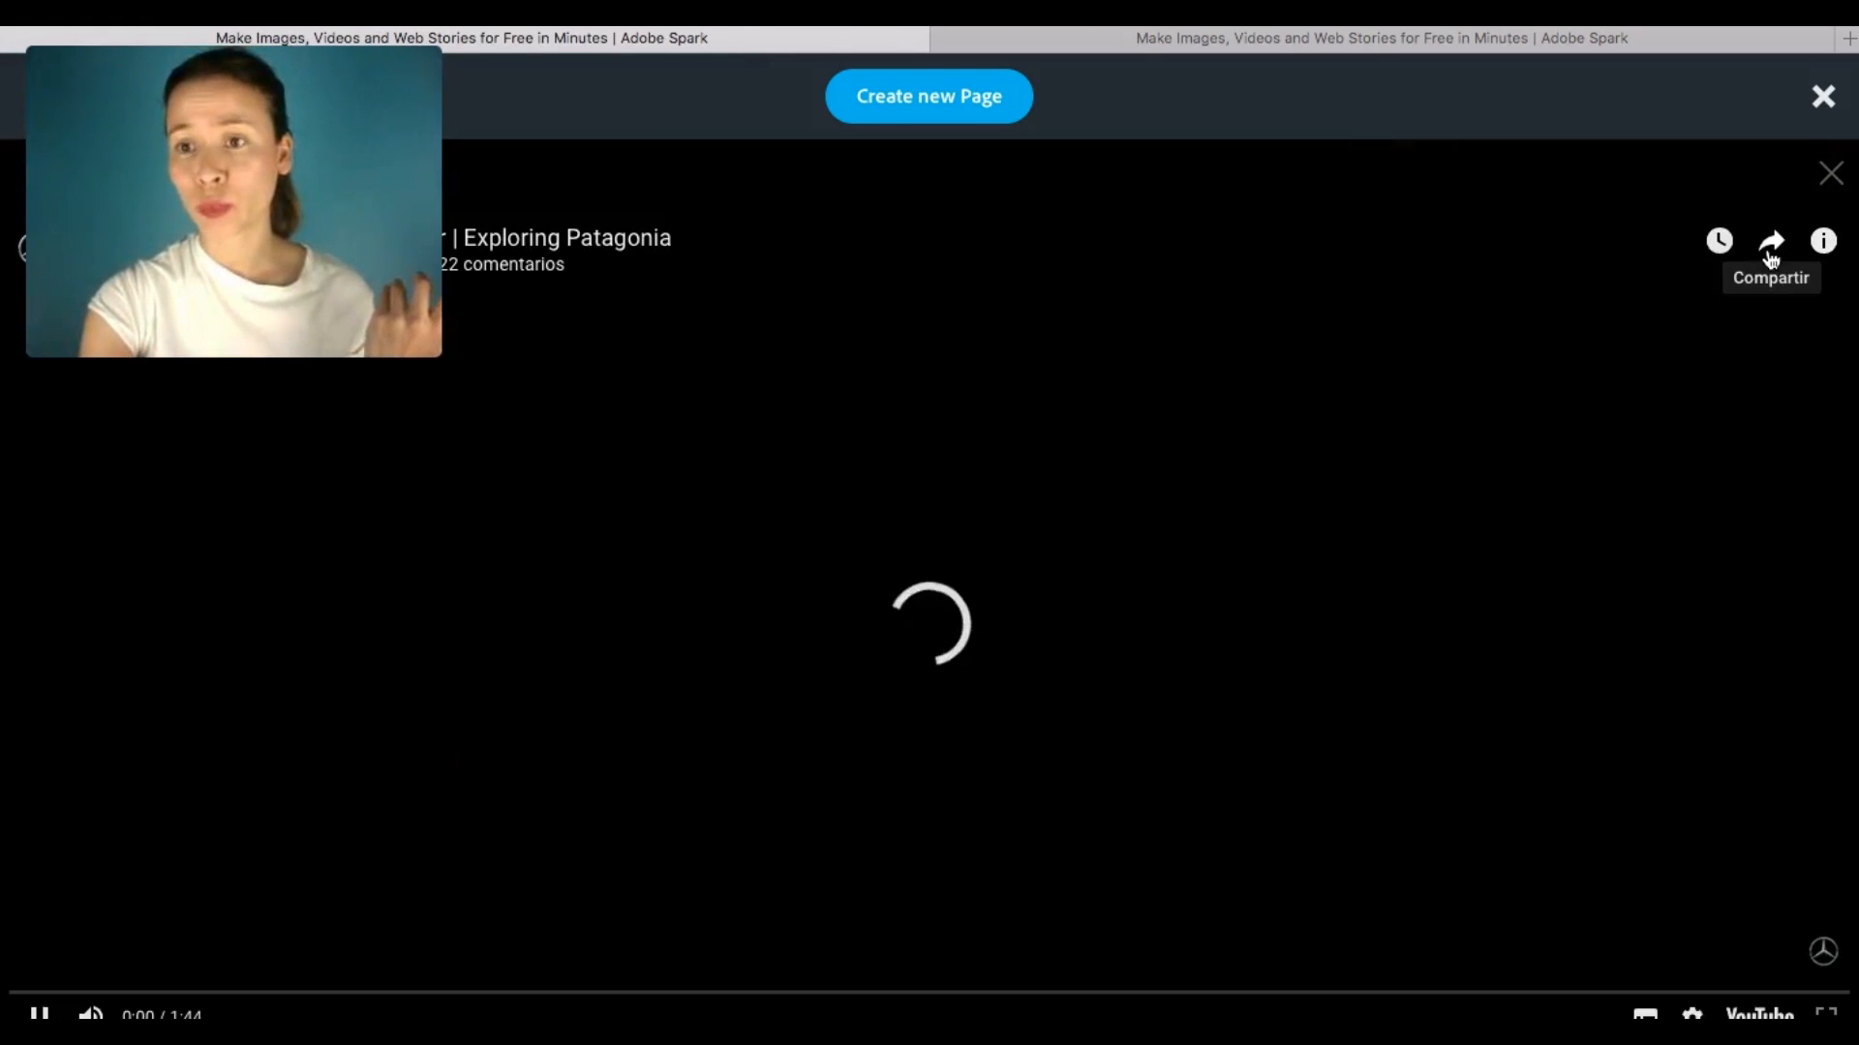
left_click(1771, 252)
key("ctrl+c")
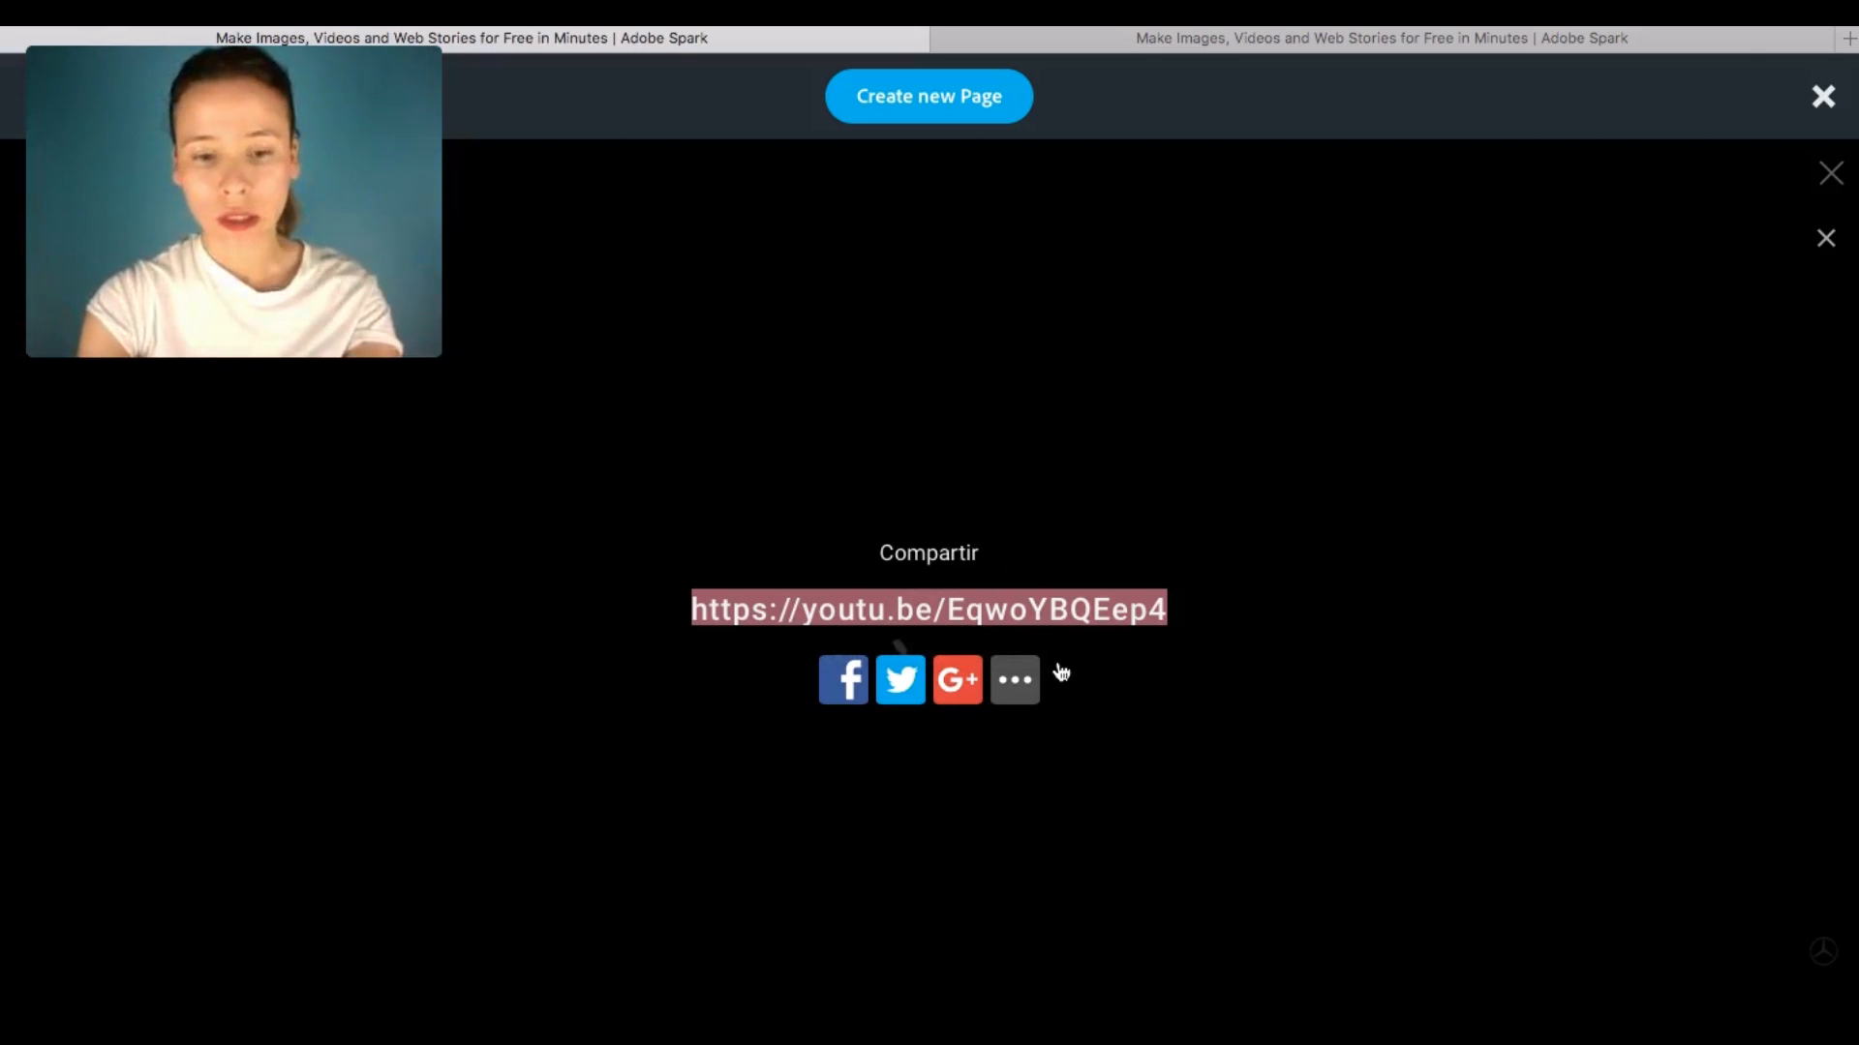
left_click(1830, 175)
left_click(1248, 45)
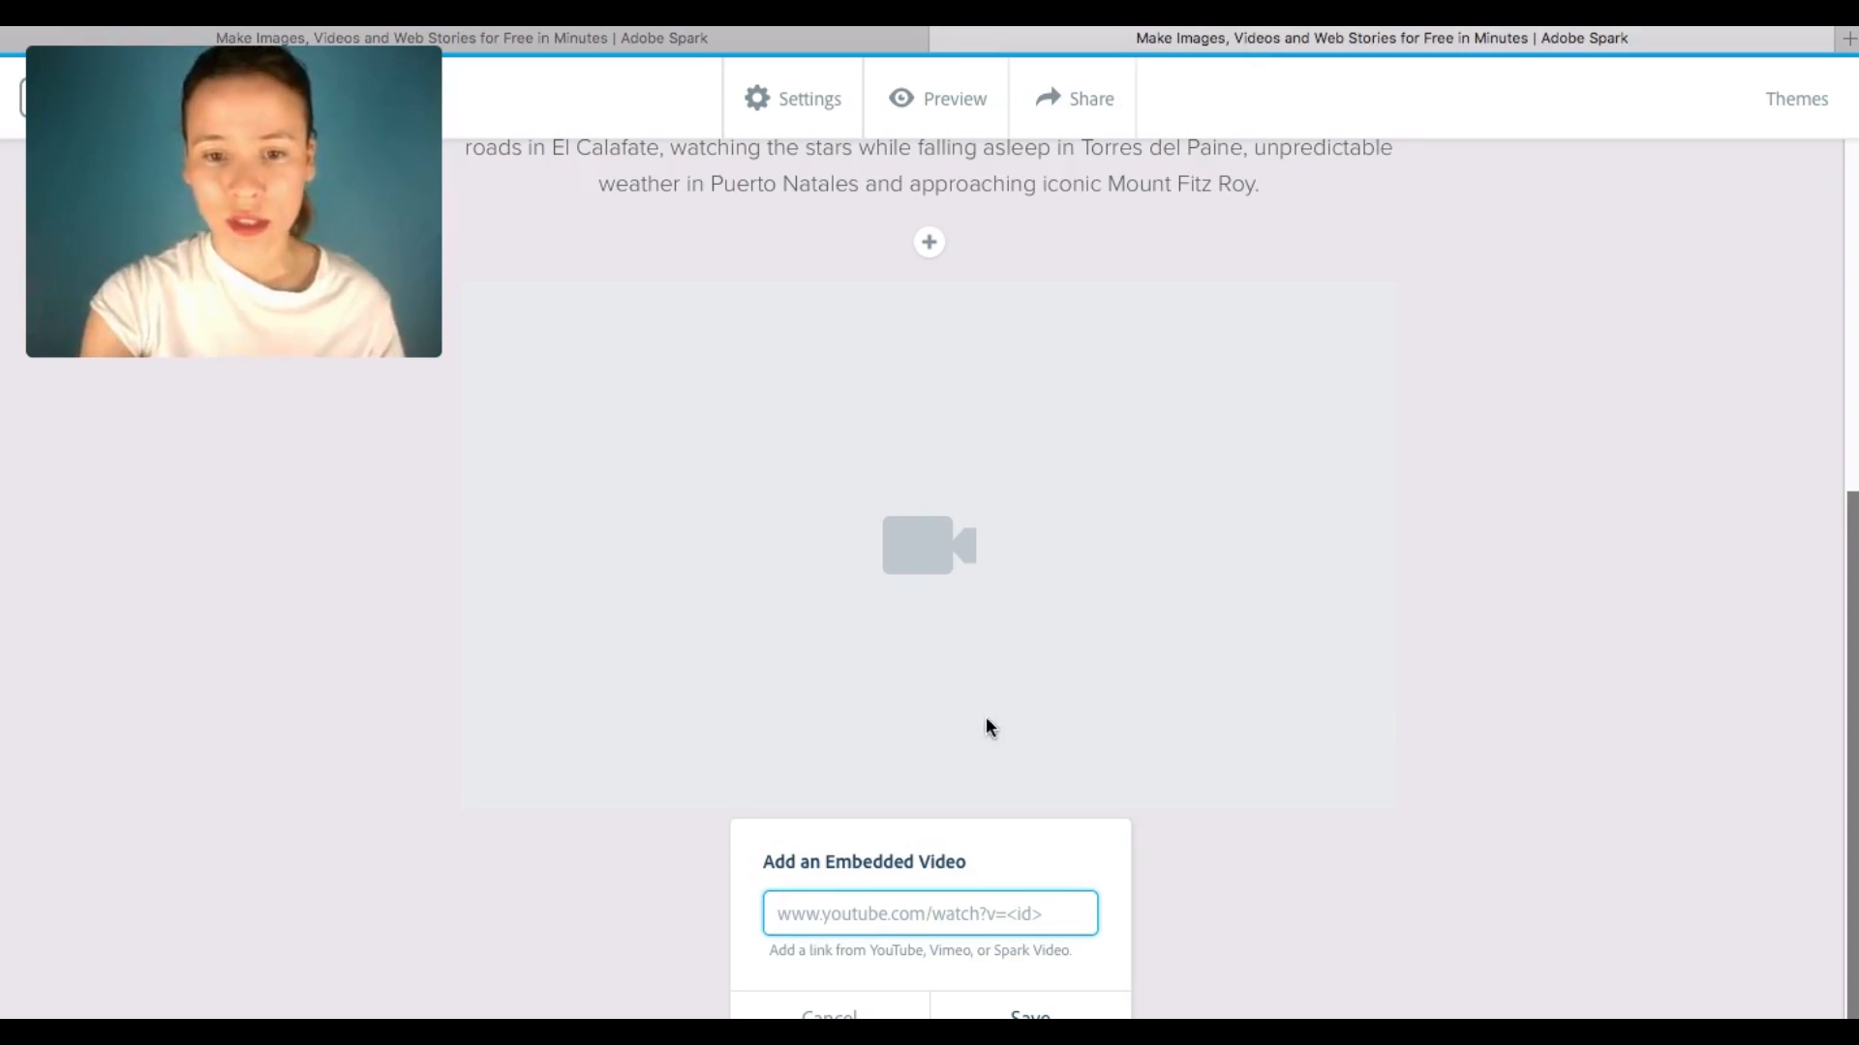
key("ctrl+v")
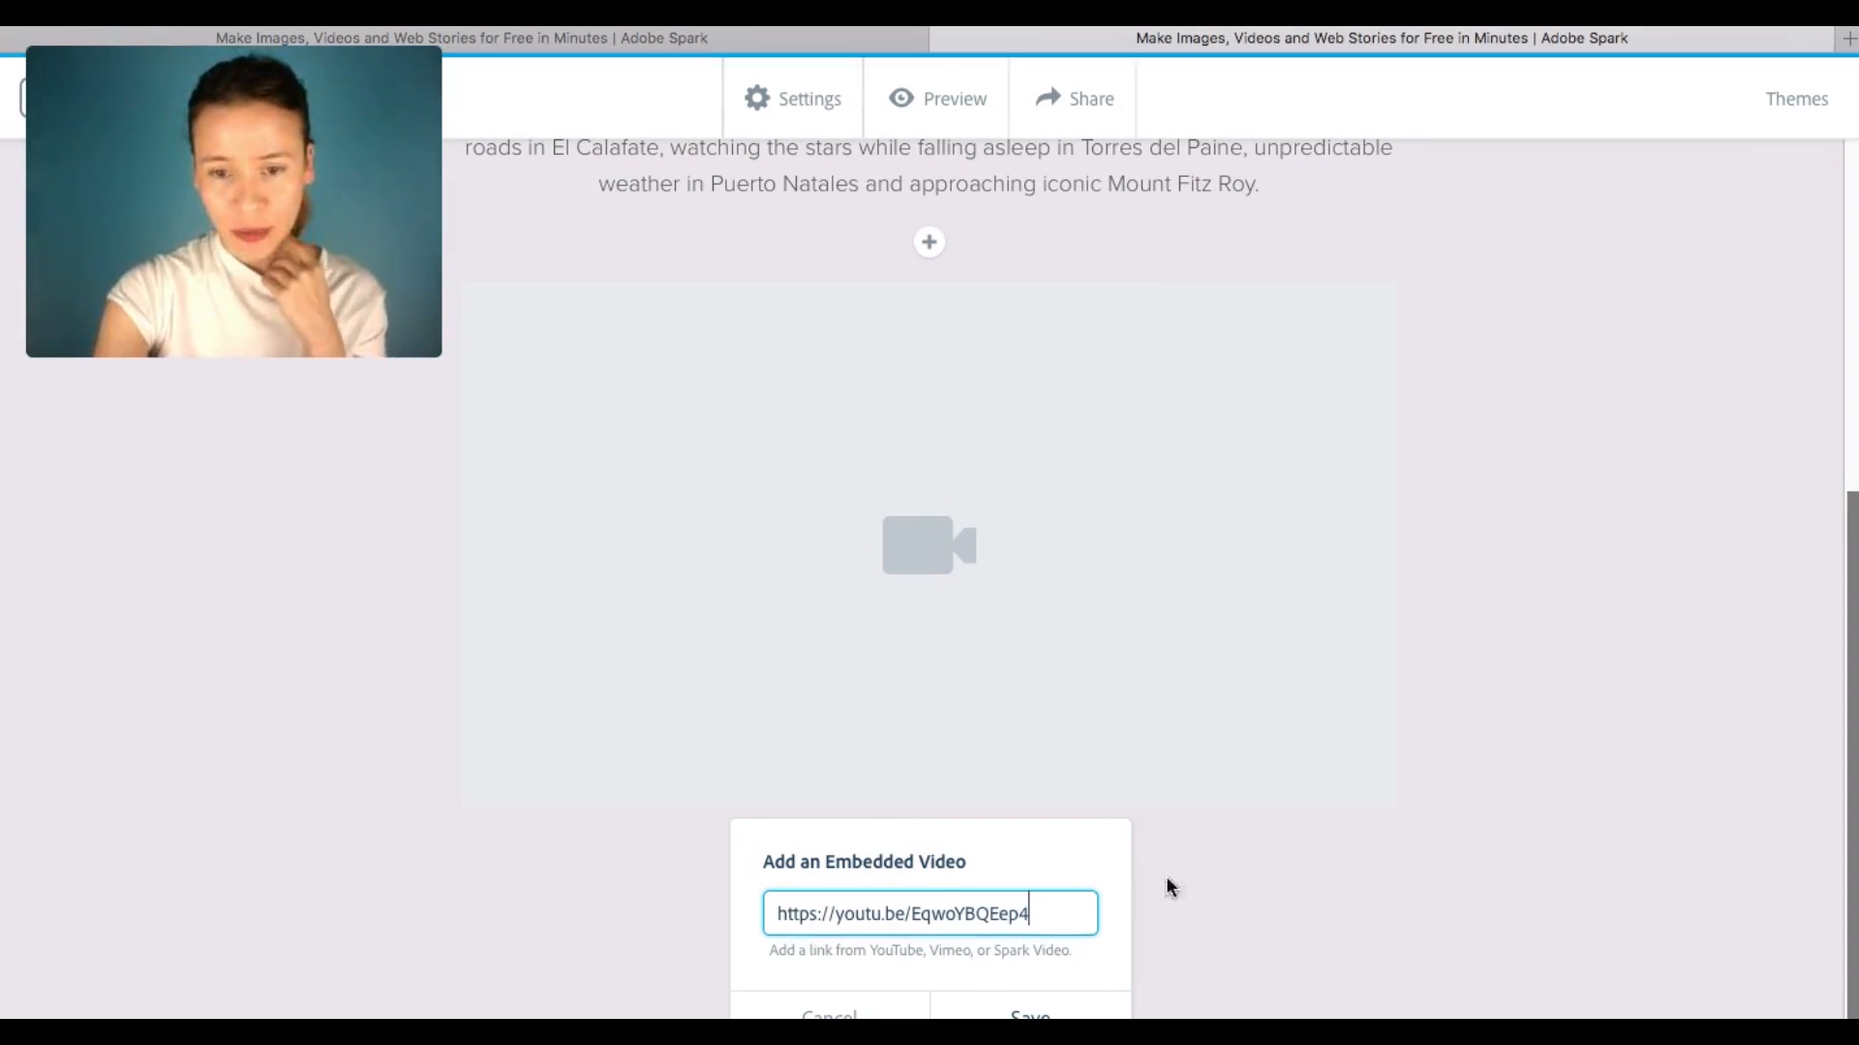
left_click(1021, 1016)
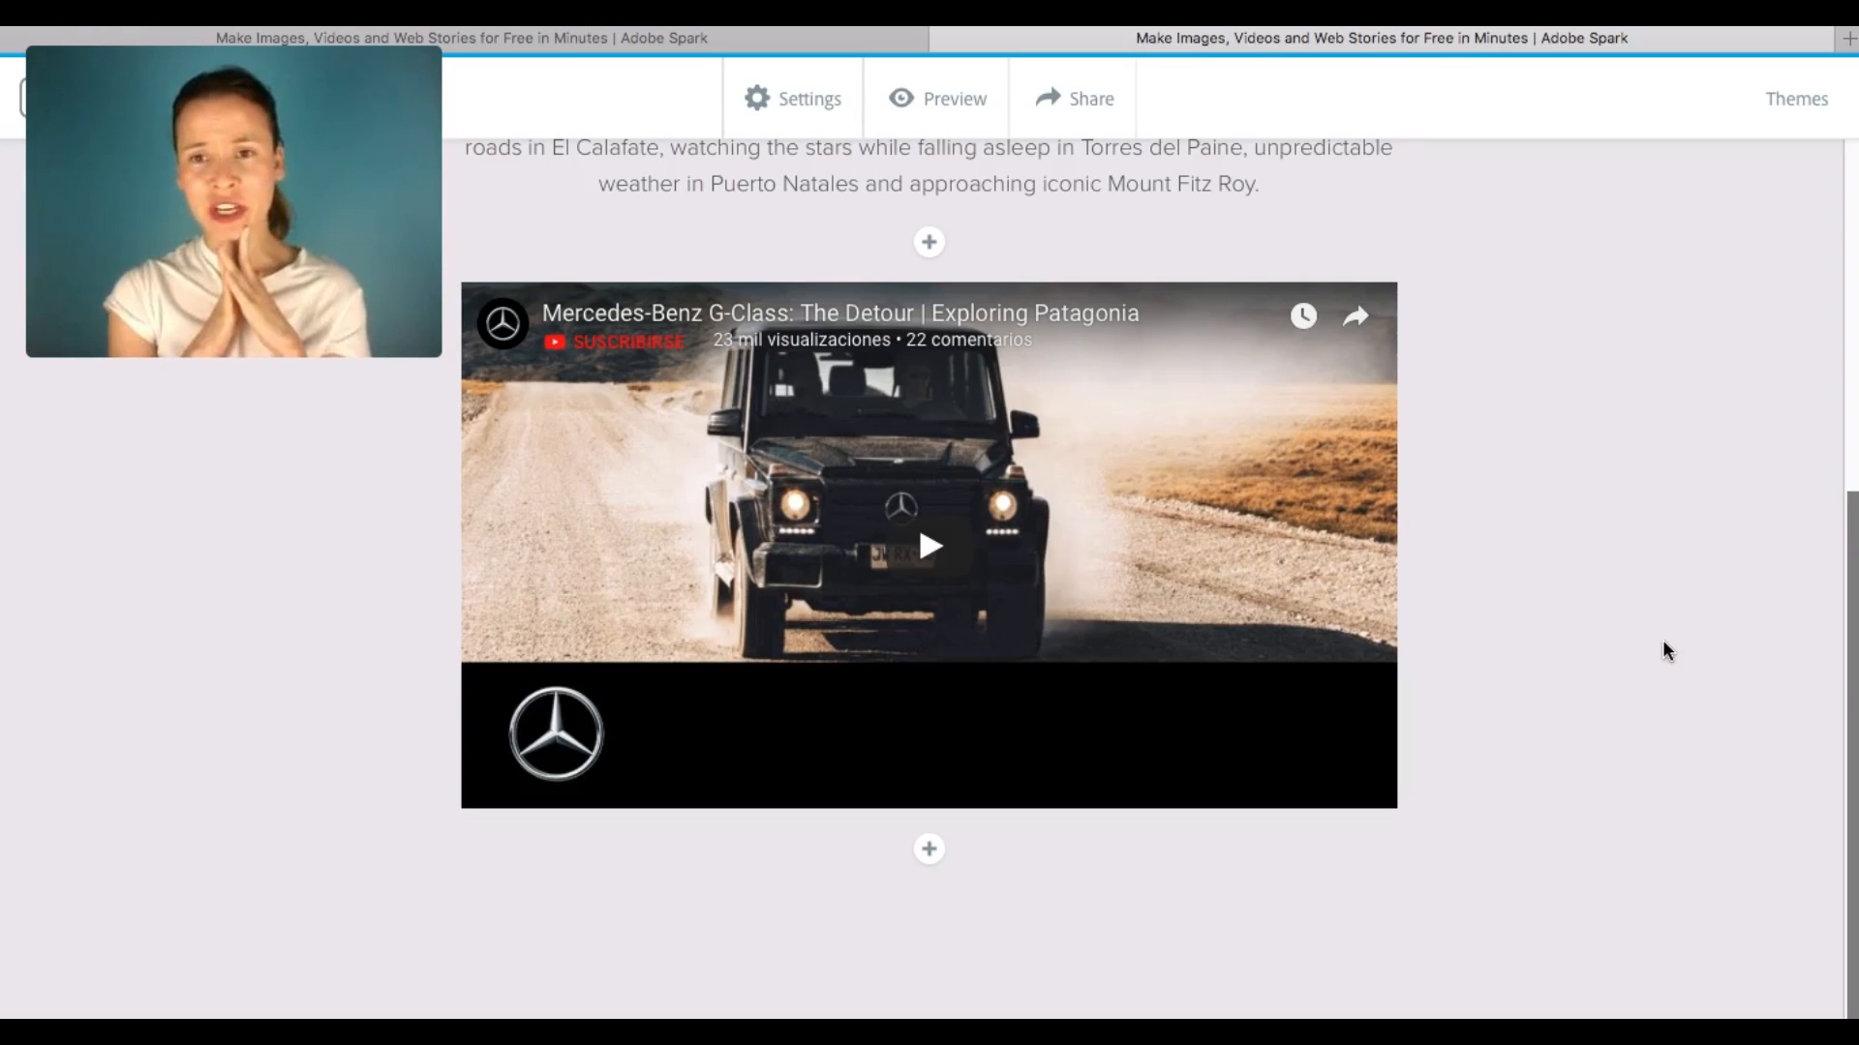
scroll(1663, 639, "up", 2)
scroll(1663, 639, "down", 4)
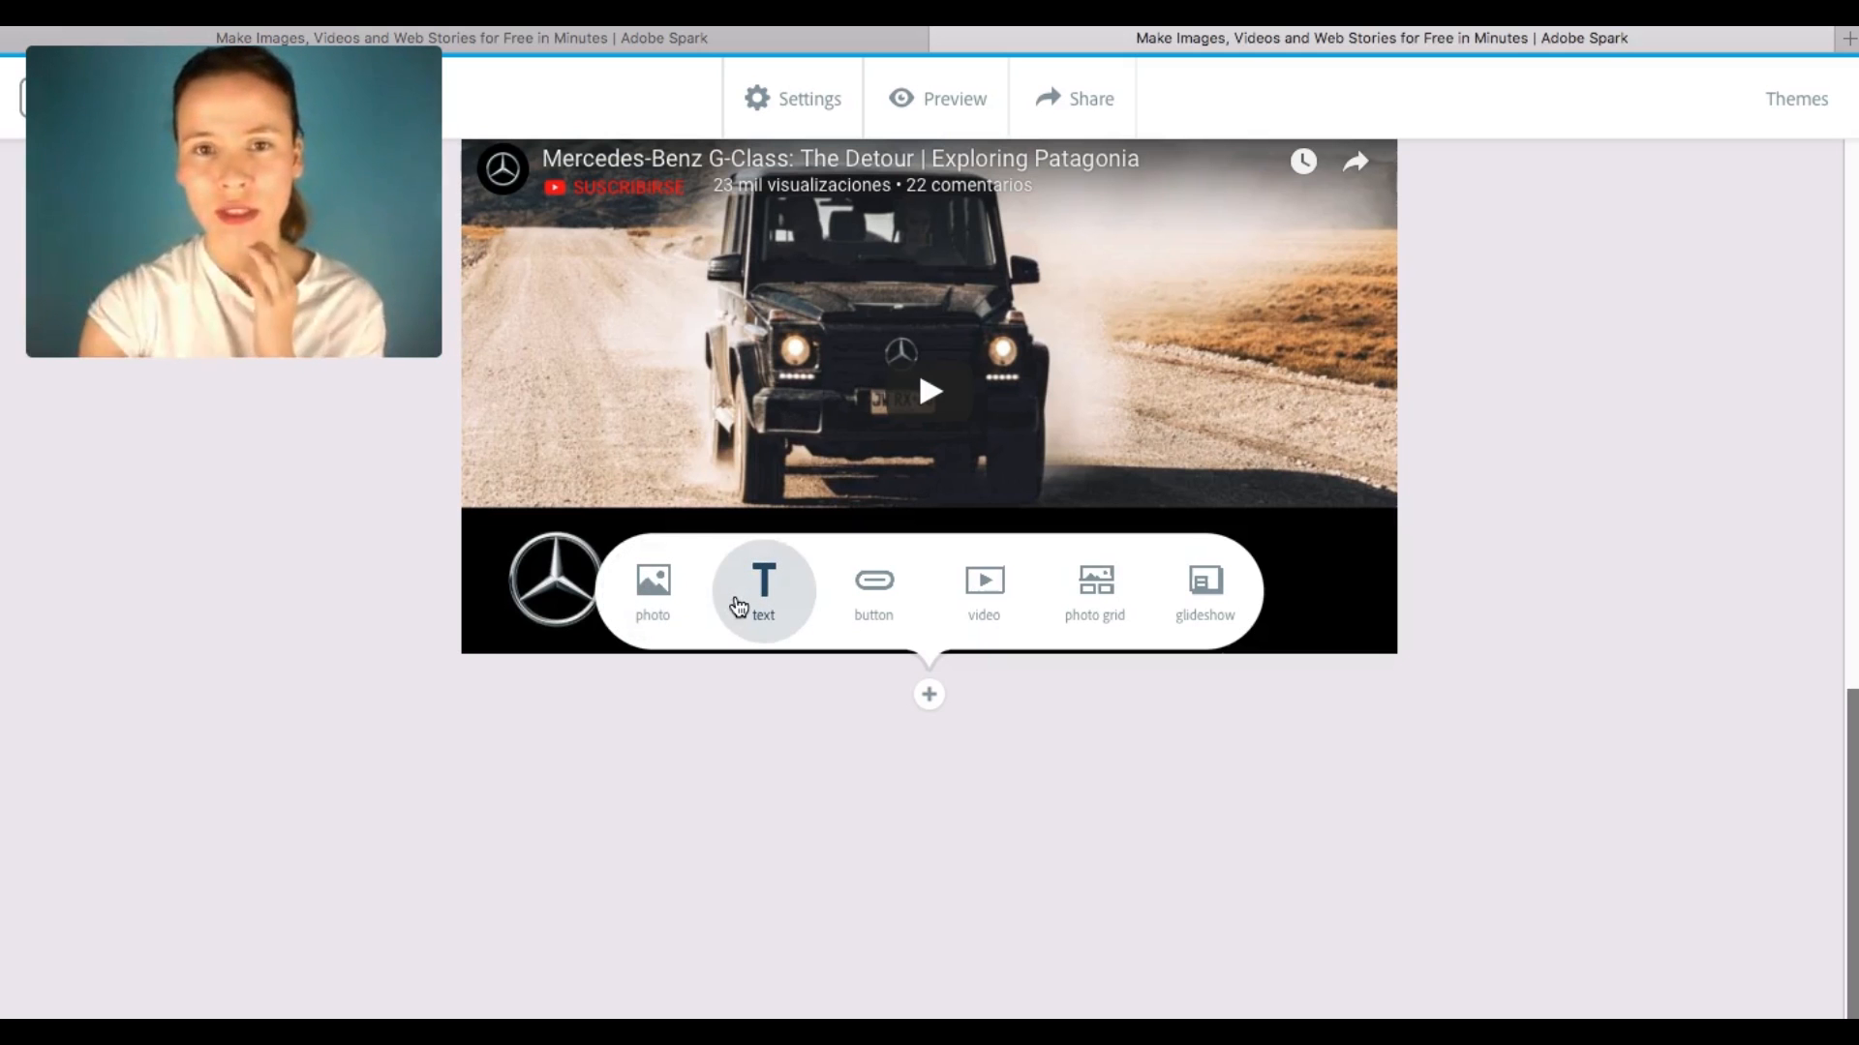
left_click(1101, 598)
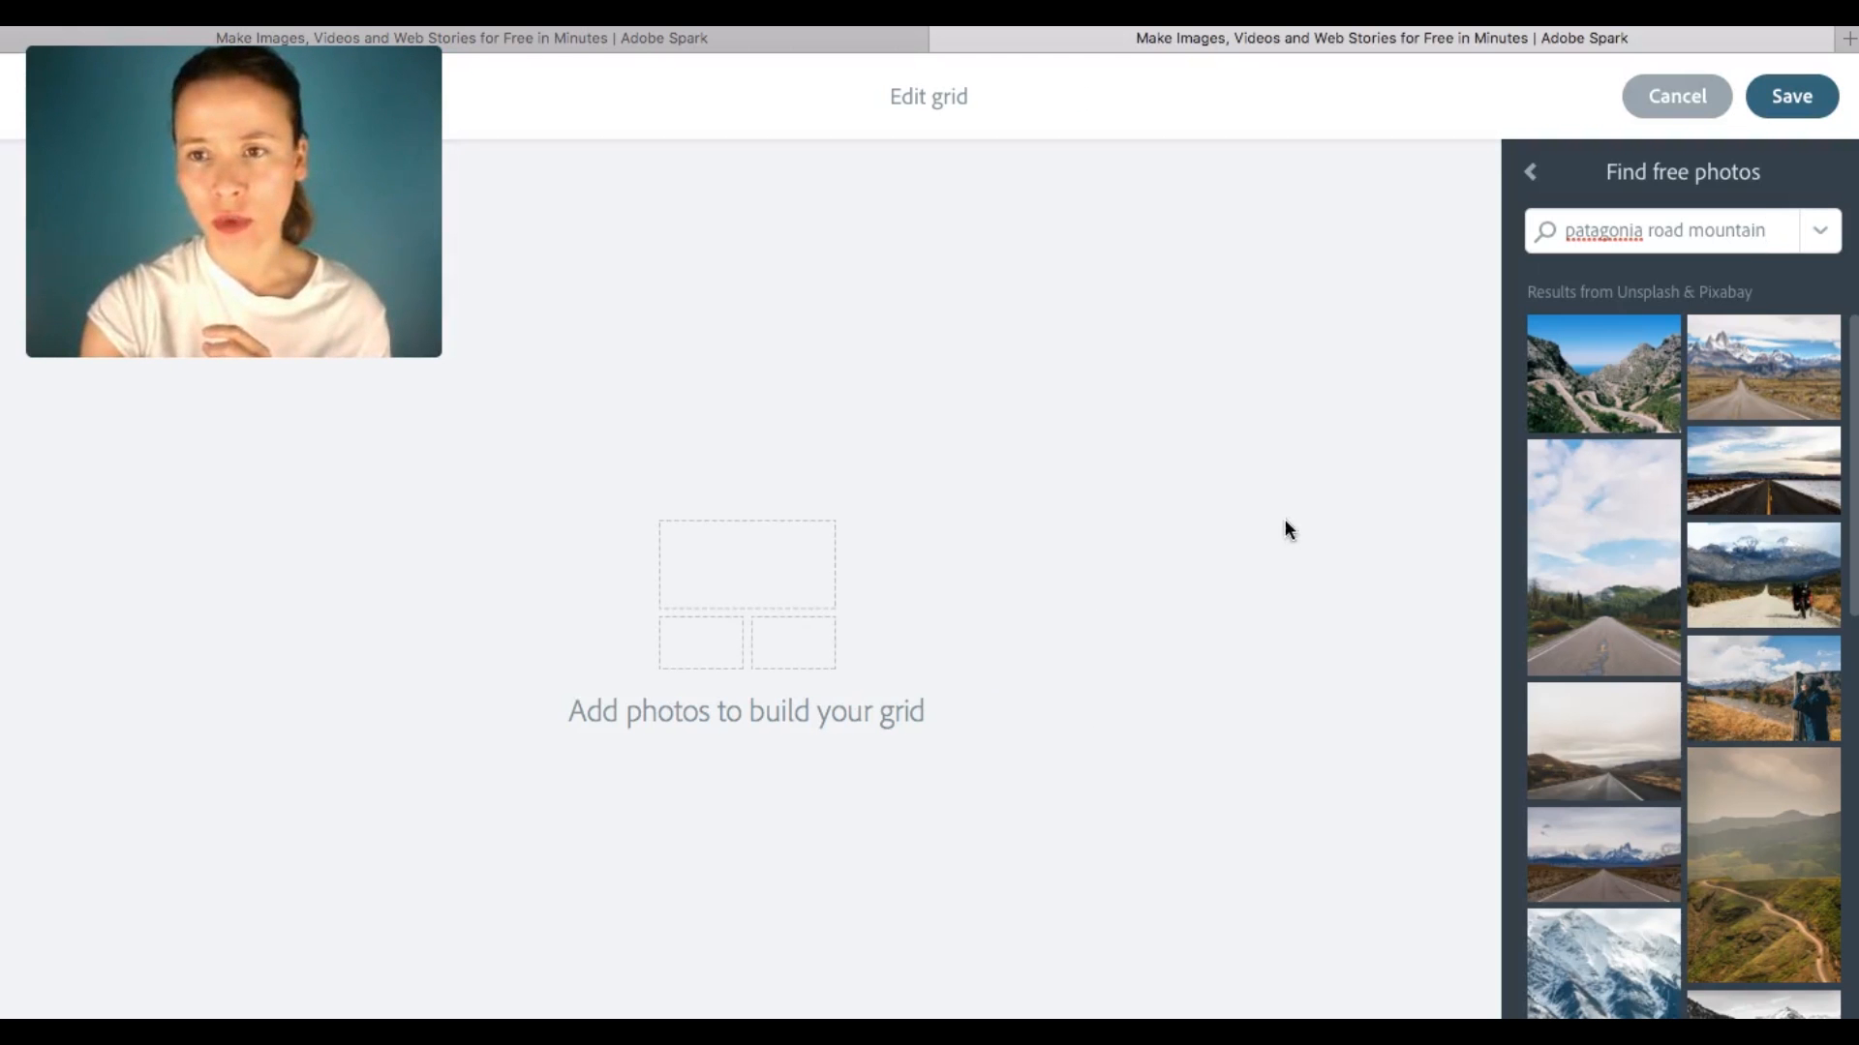
left_click(1529, 172)
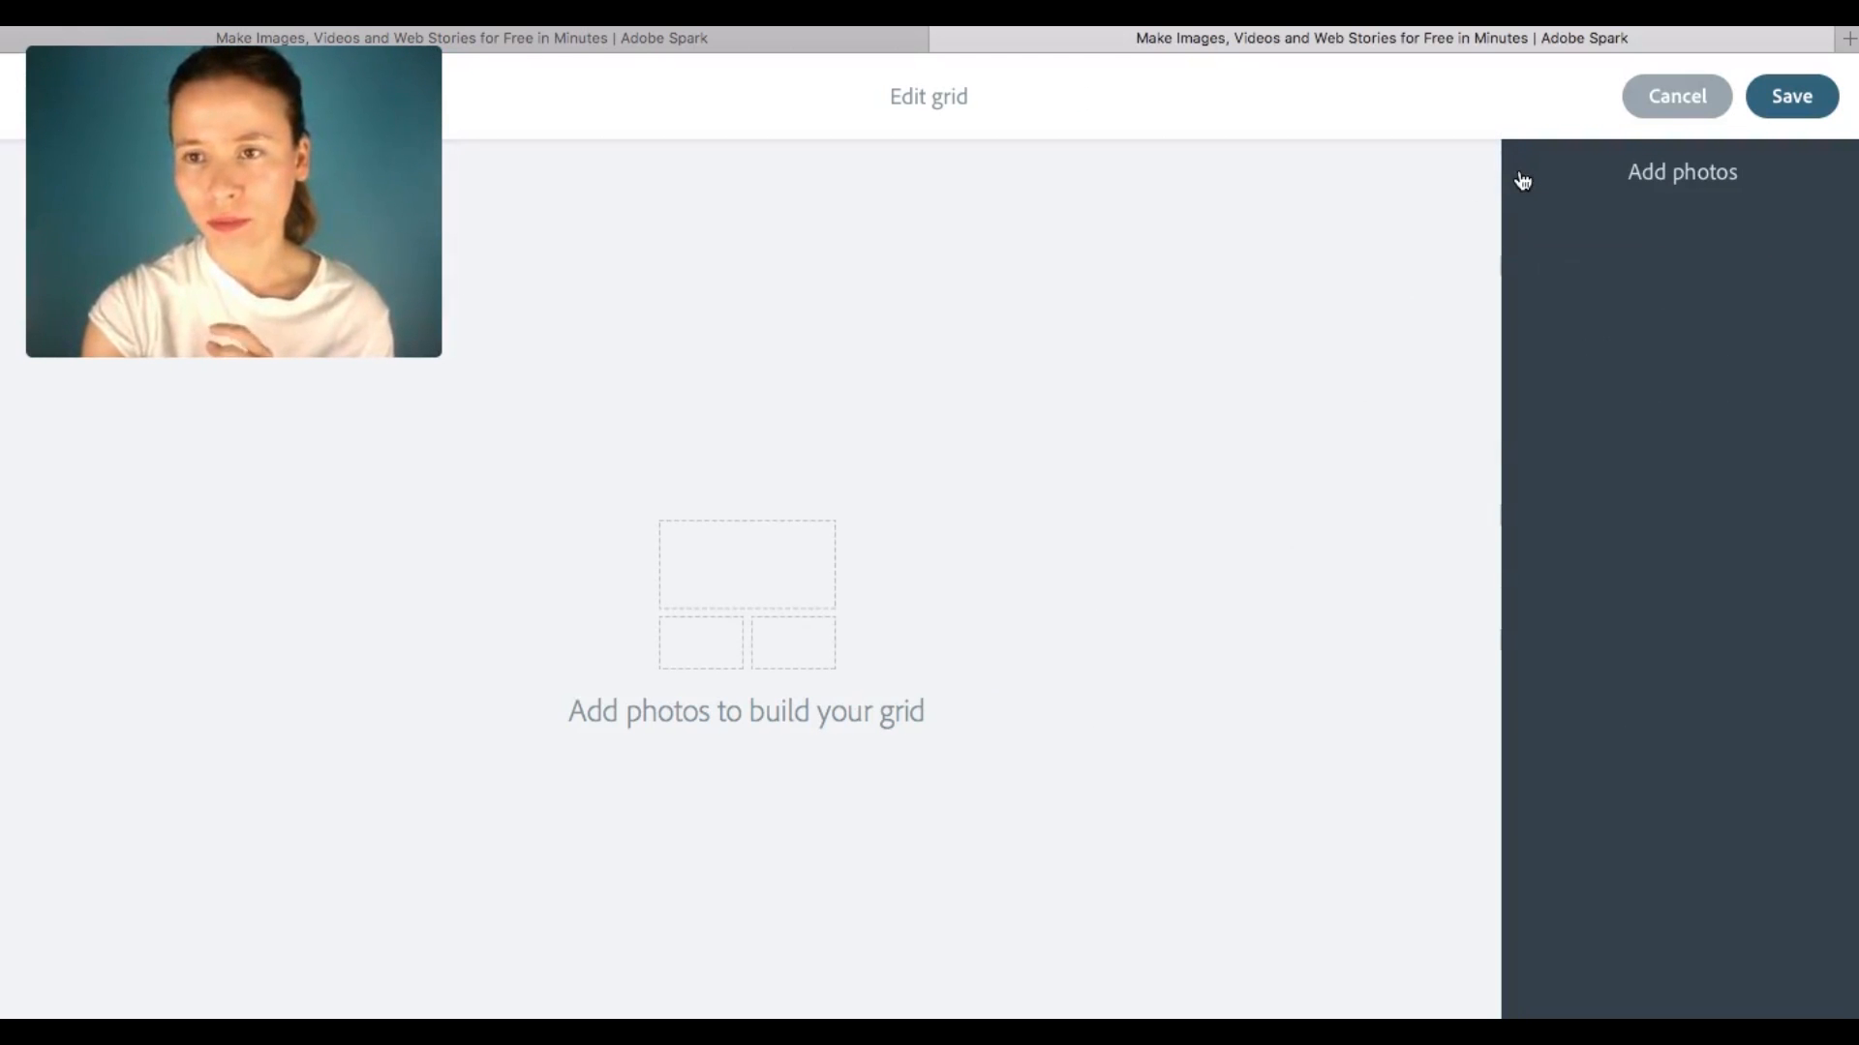
left_click(1667, 106)
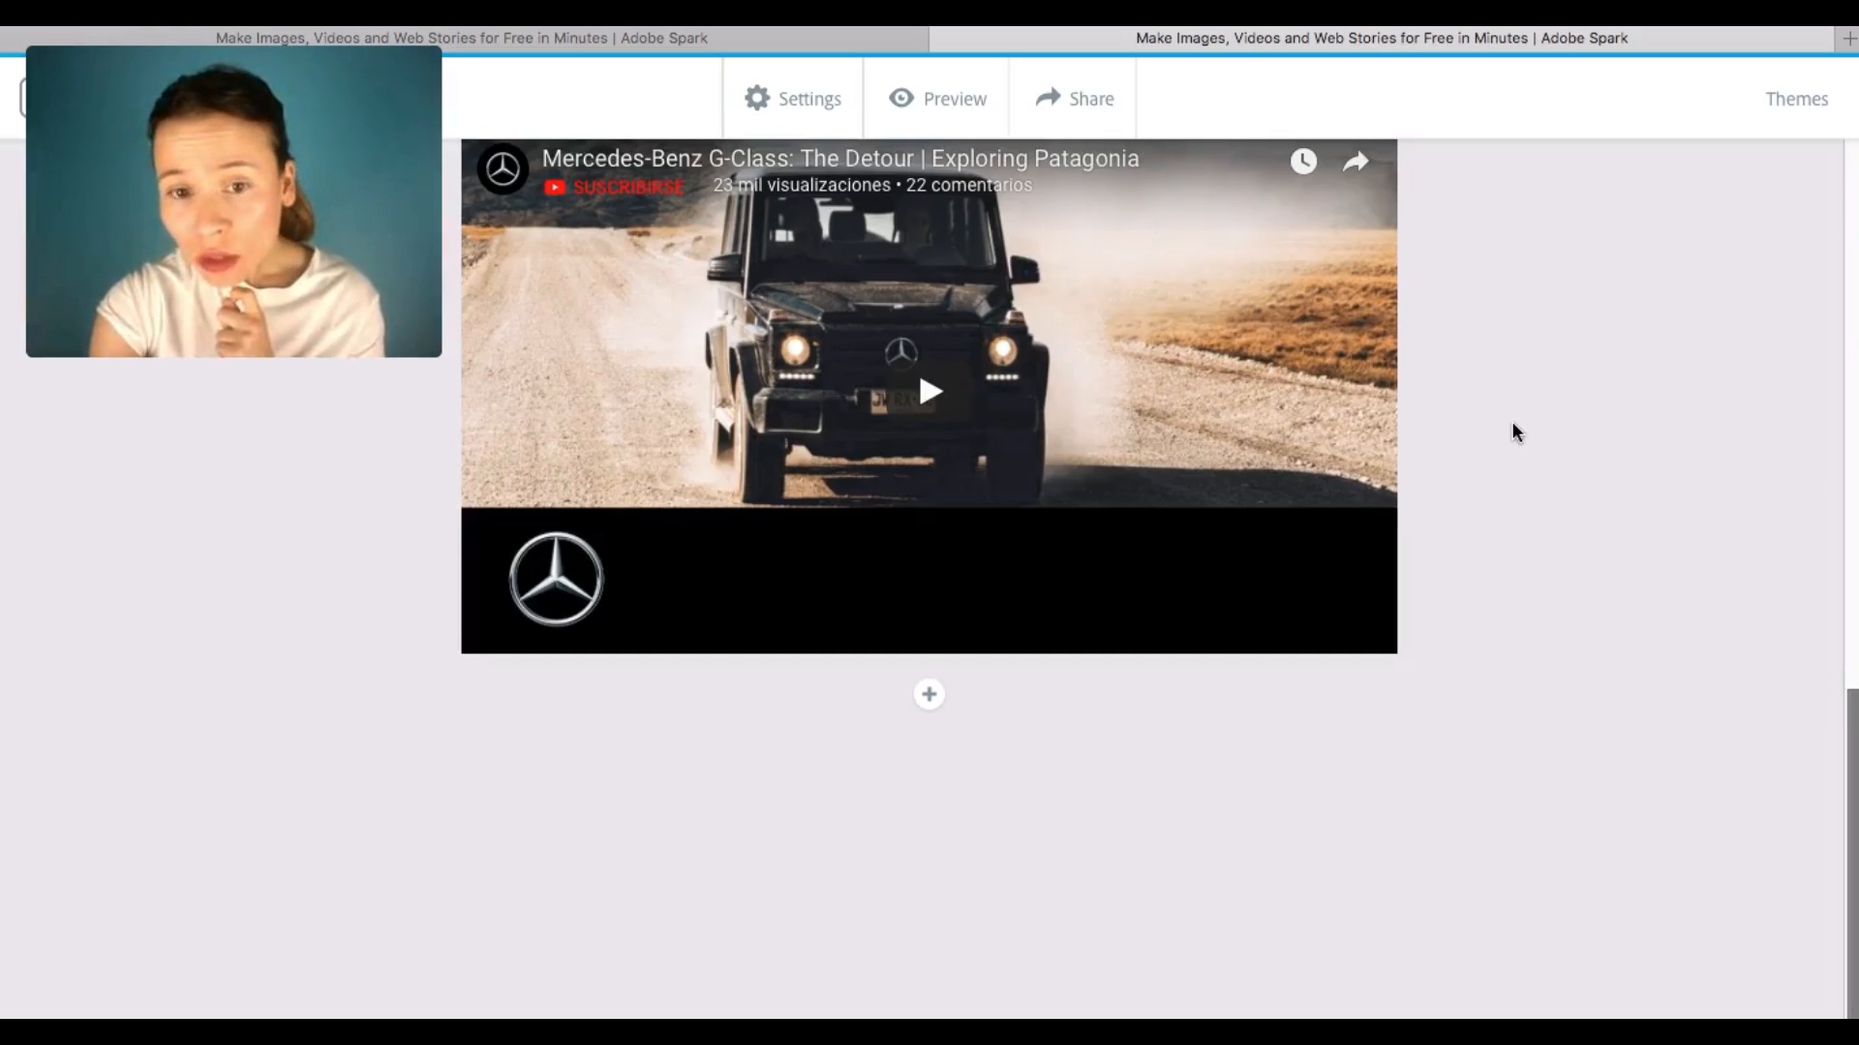
right_click(1515, 429)
left_click(1583, 407)
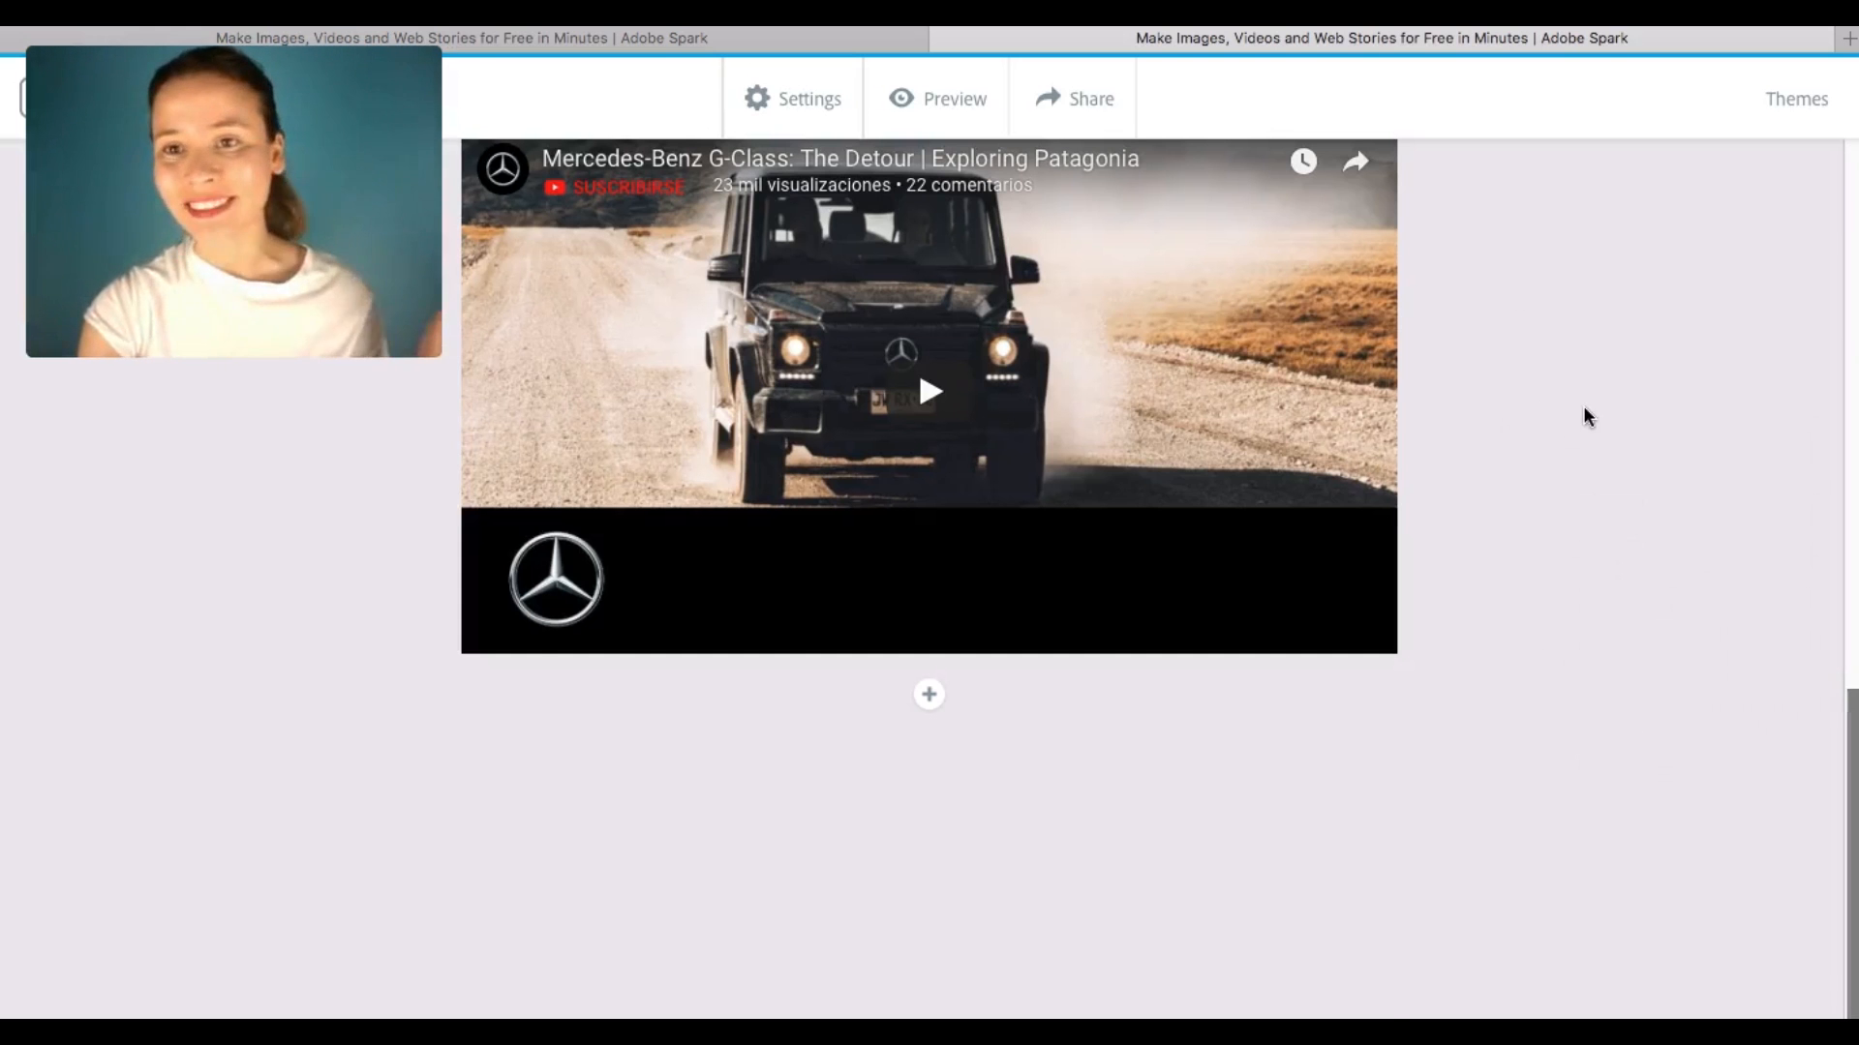
scroll(1583, 407, "up", 5)
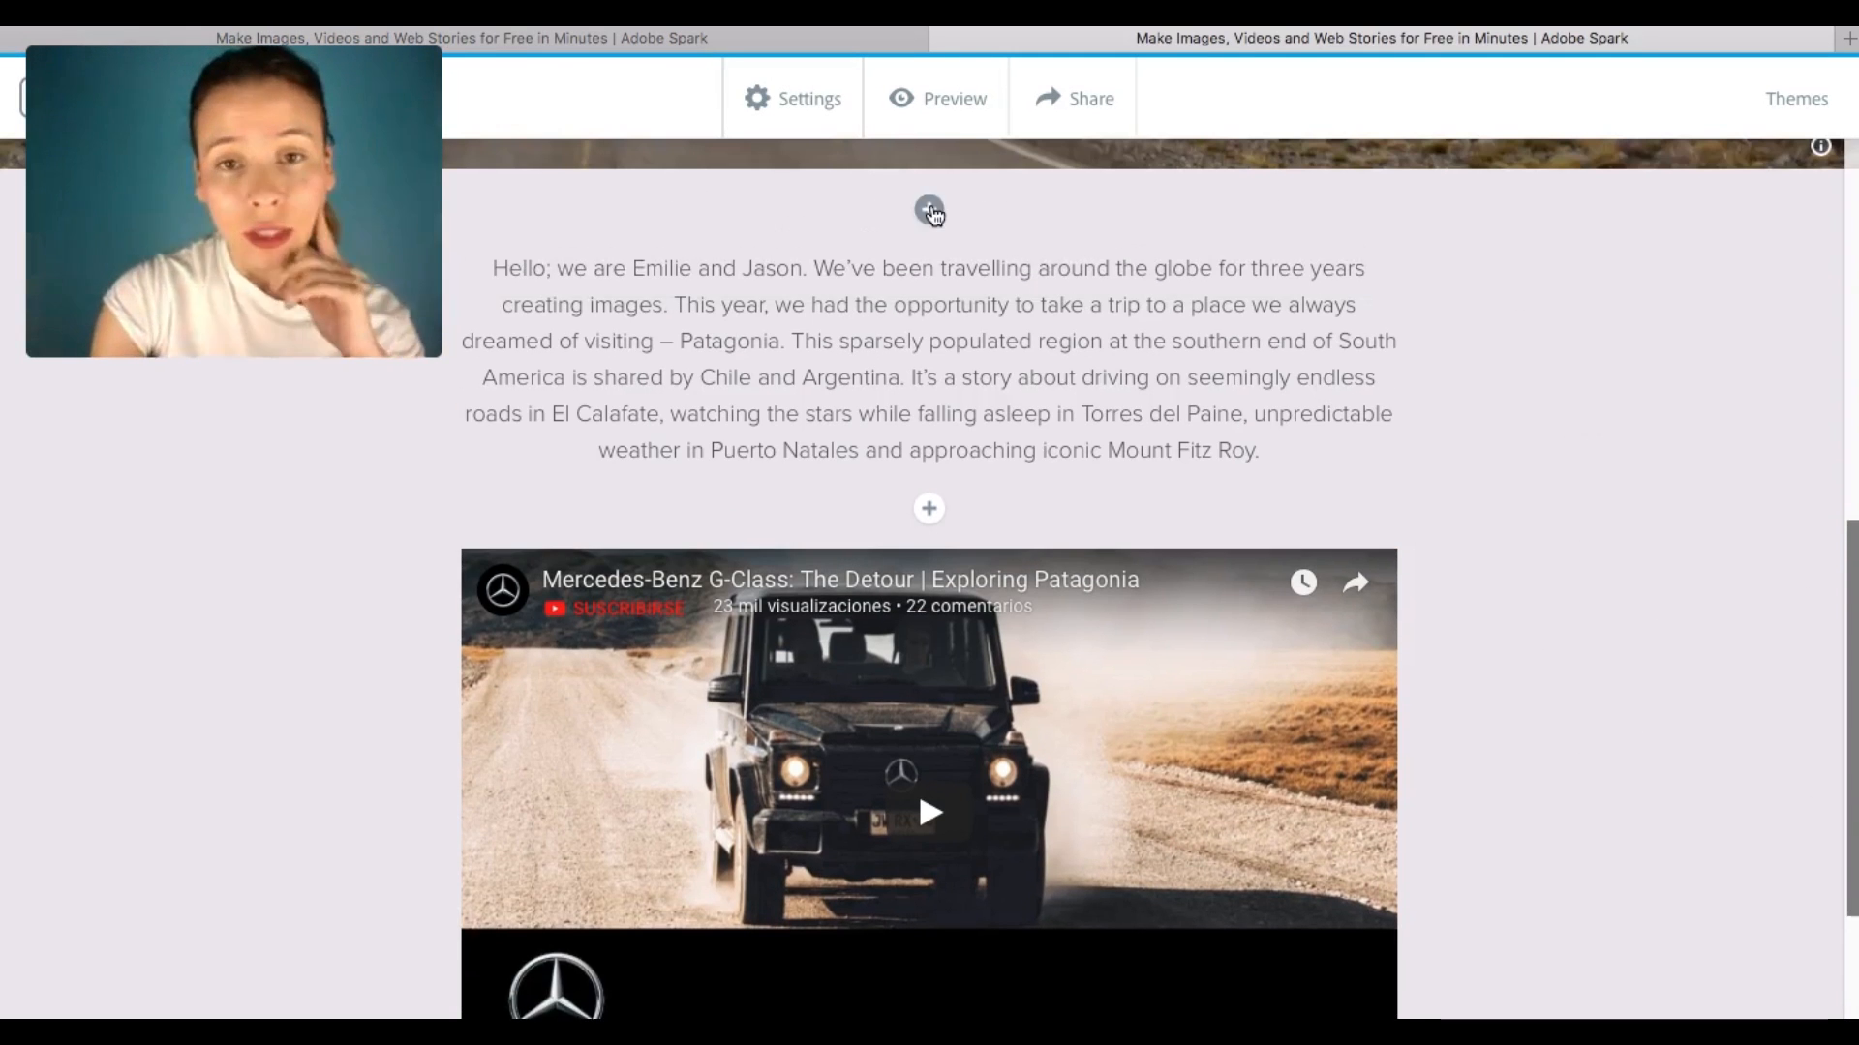
left_click(929, 211)
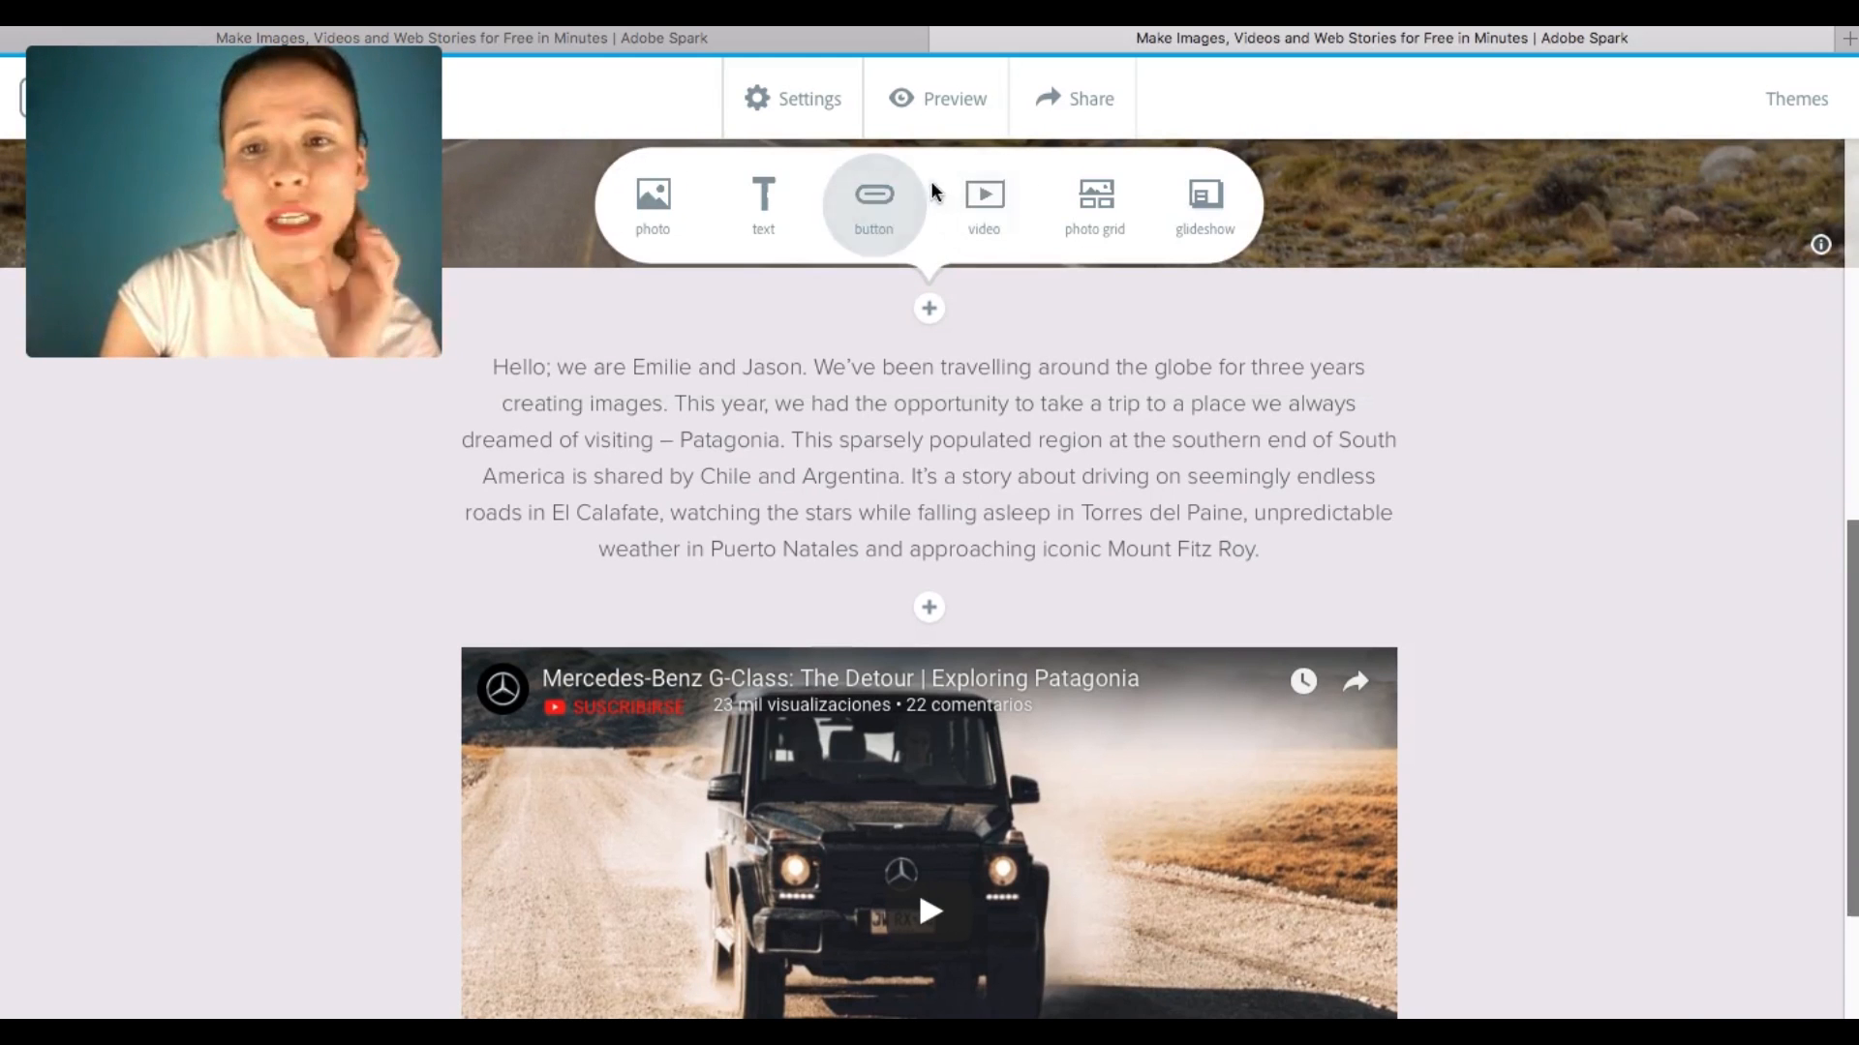
left_click(1192, 227)
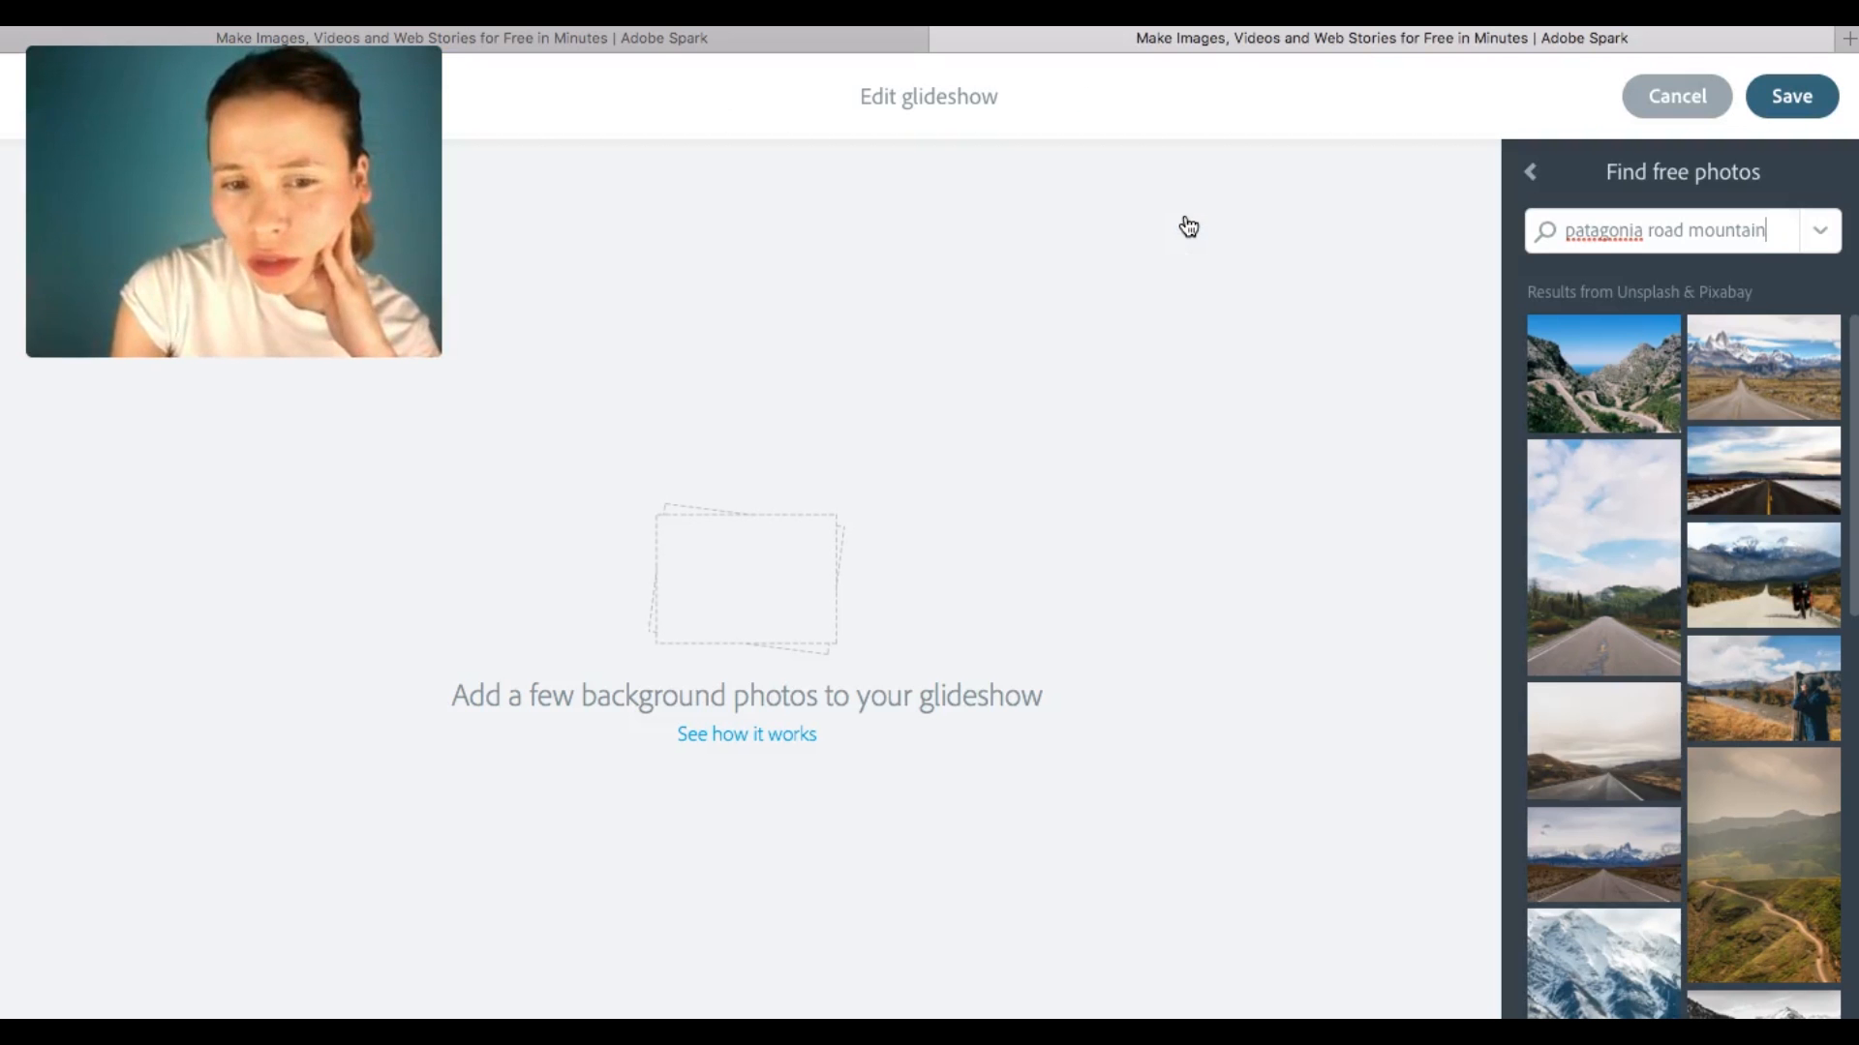
left_click(1531, 171)
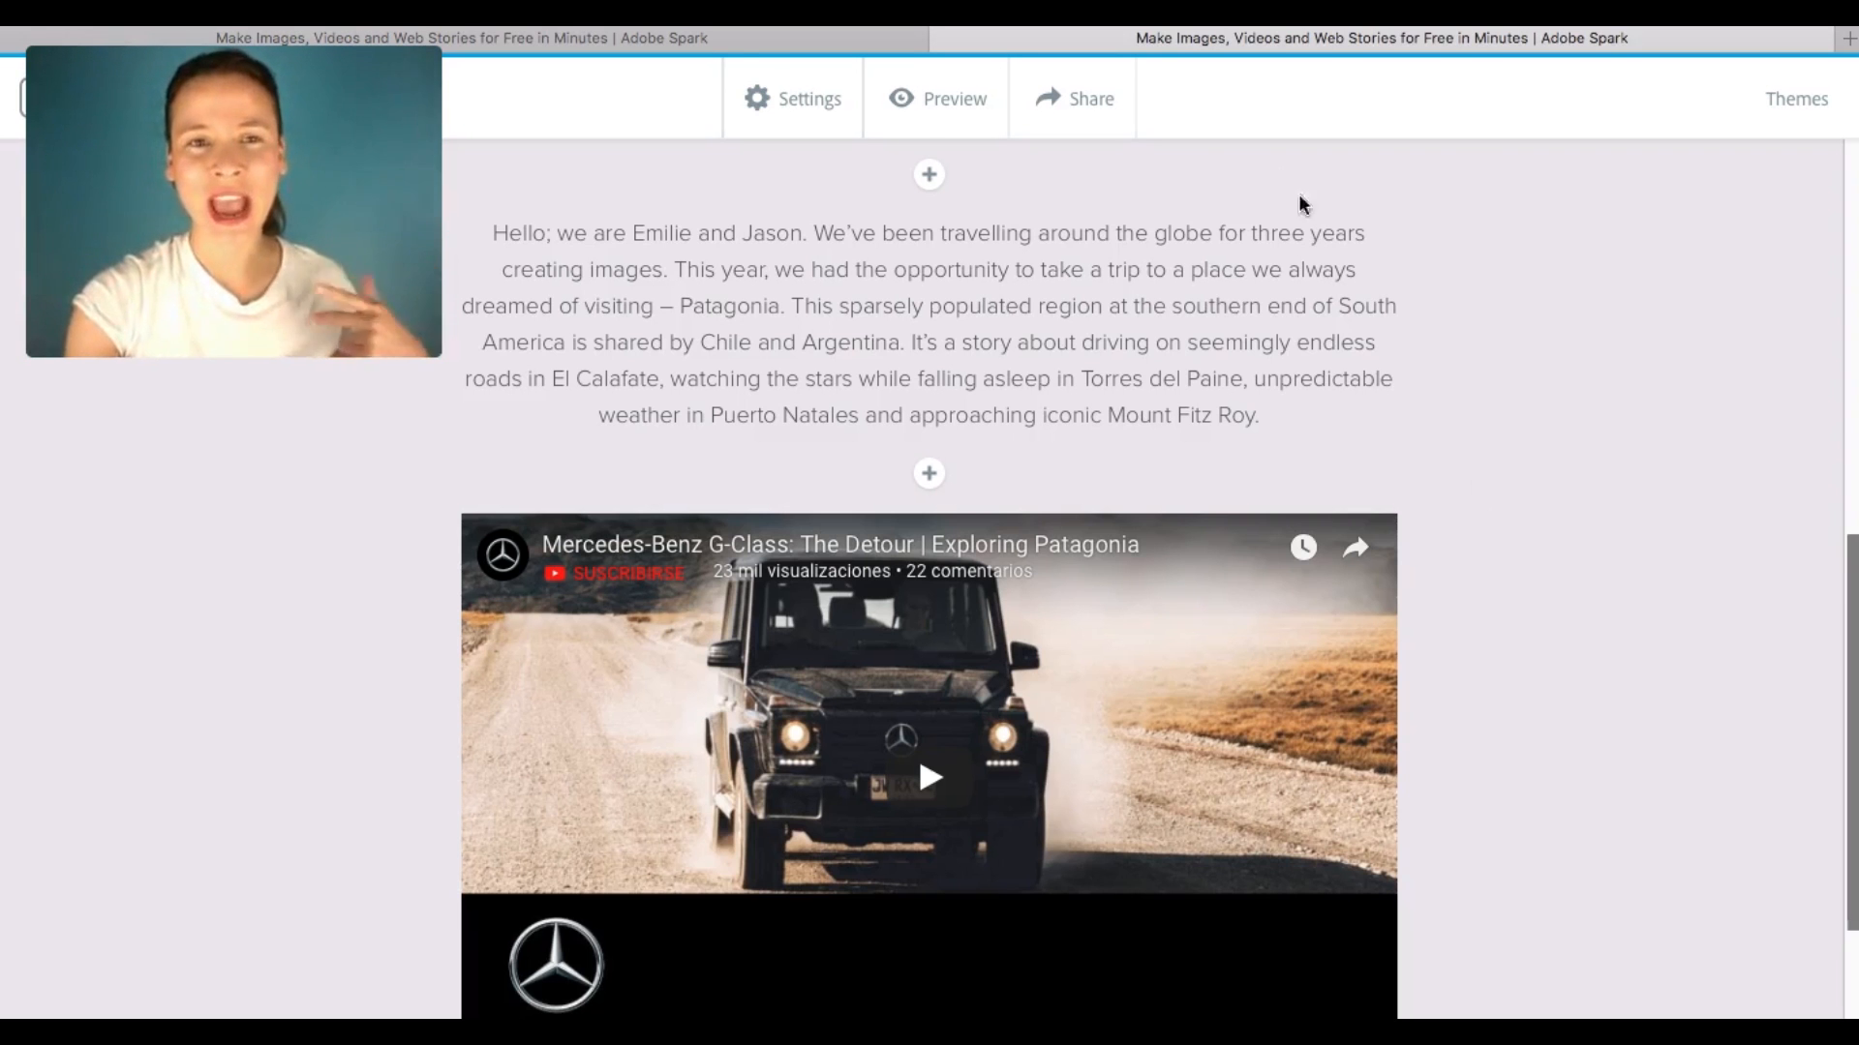
- Switch to the example page and examine how its black background continues behind the text, video and photo sections
left_click(755, 38)
scroll(1269, 386, "down", 10)
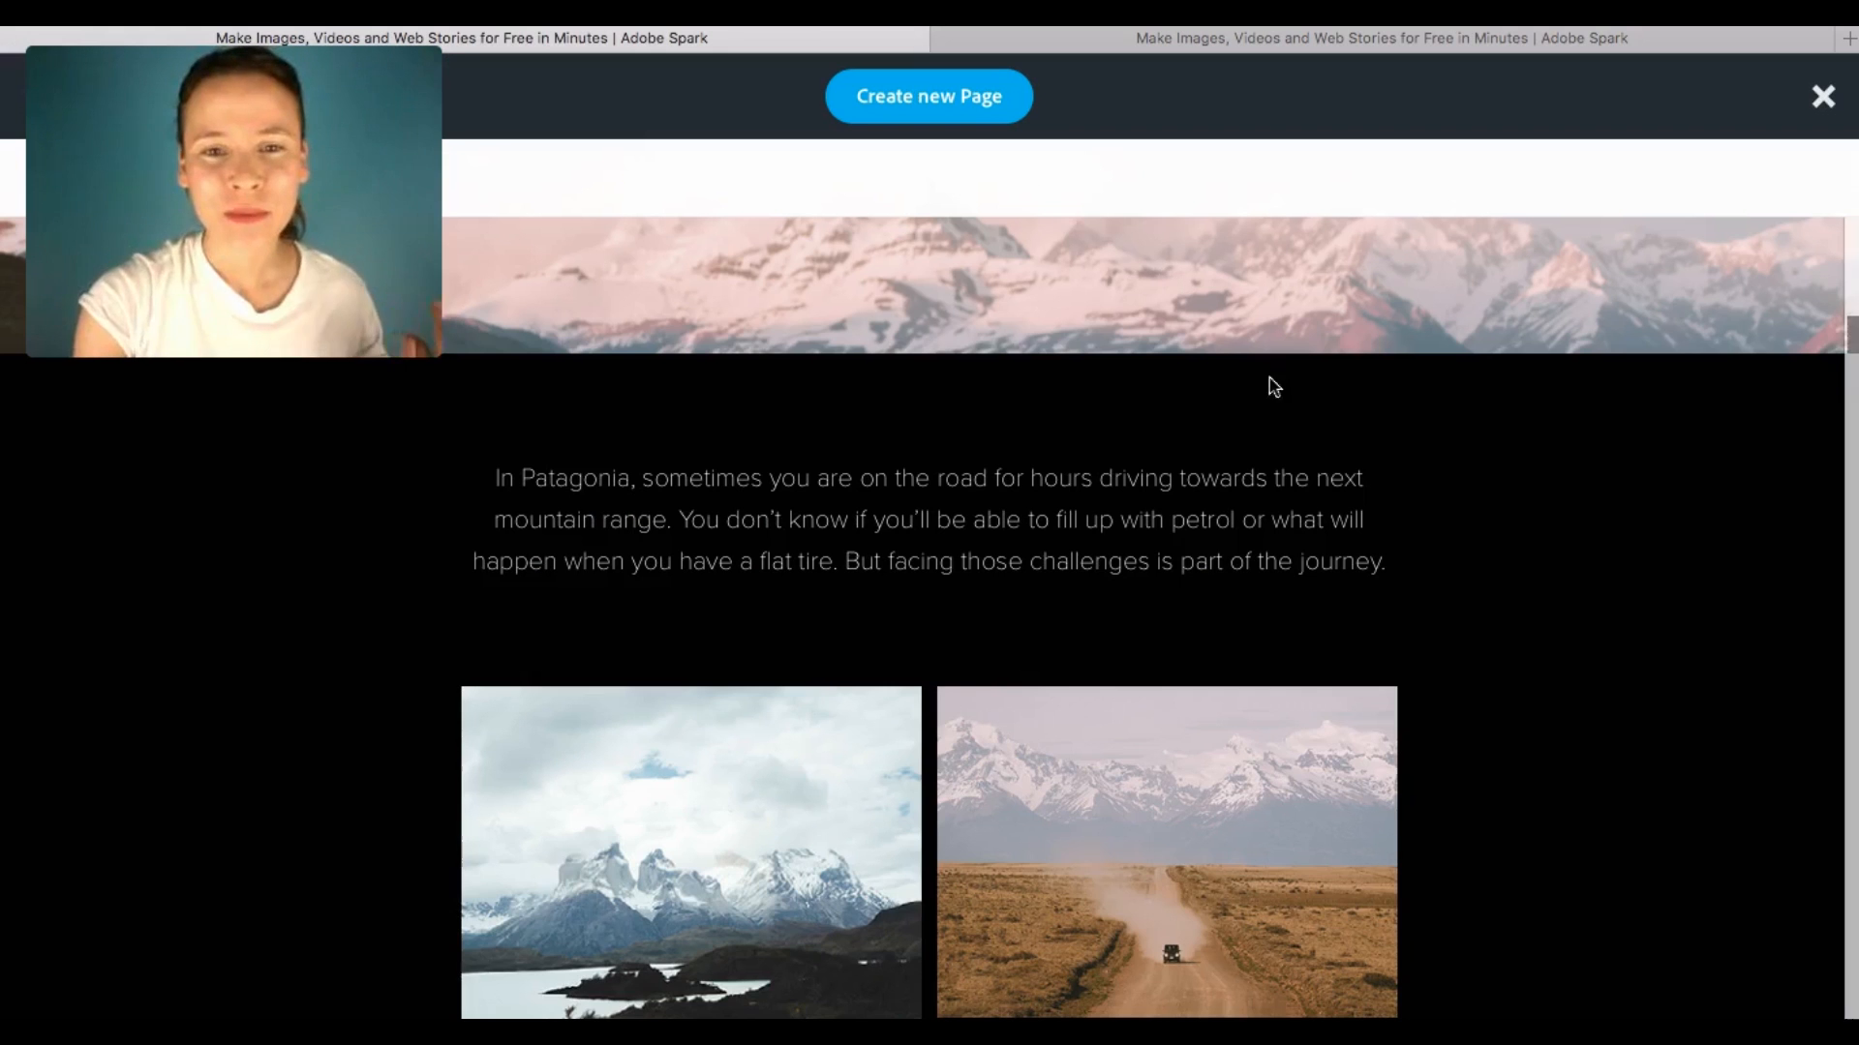
scroll(1341, 528, "up", 15)
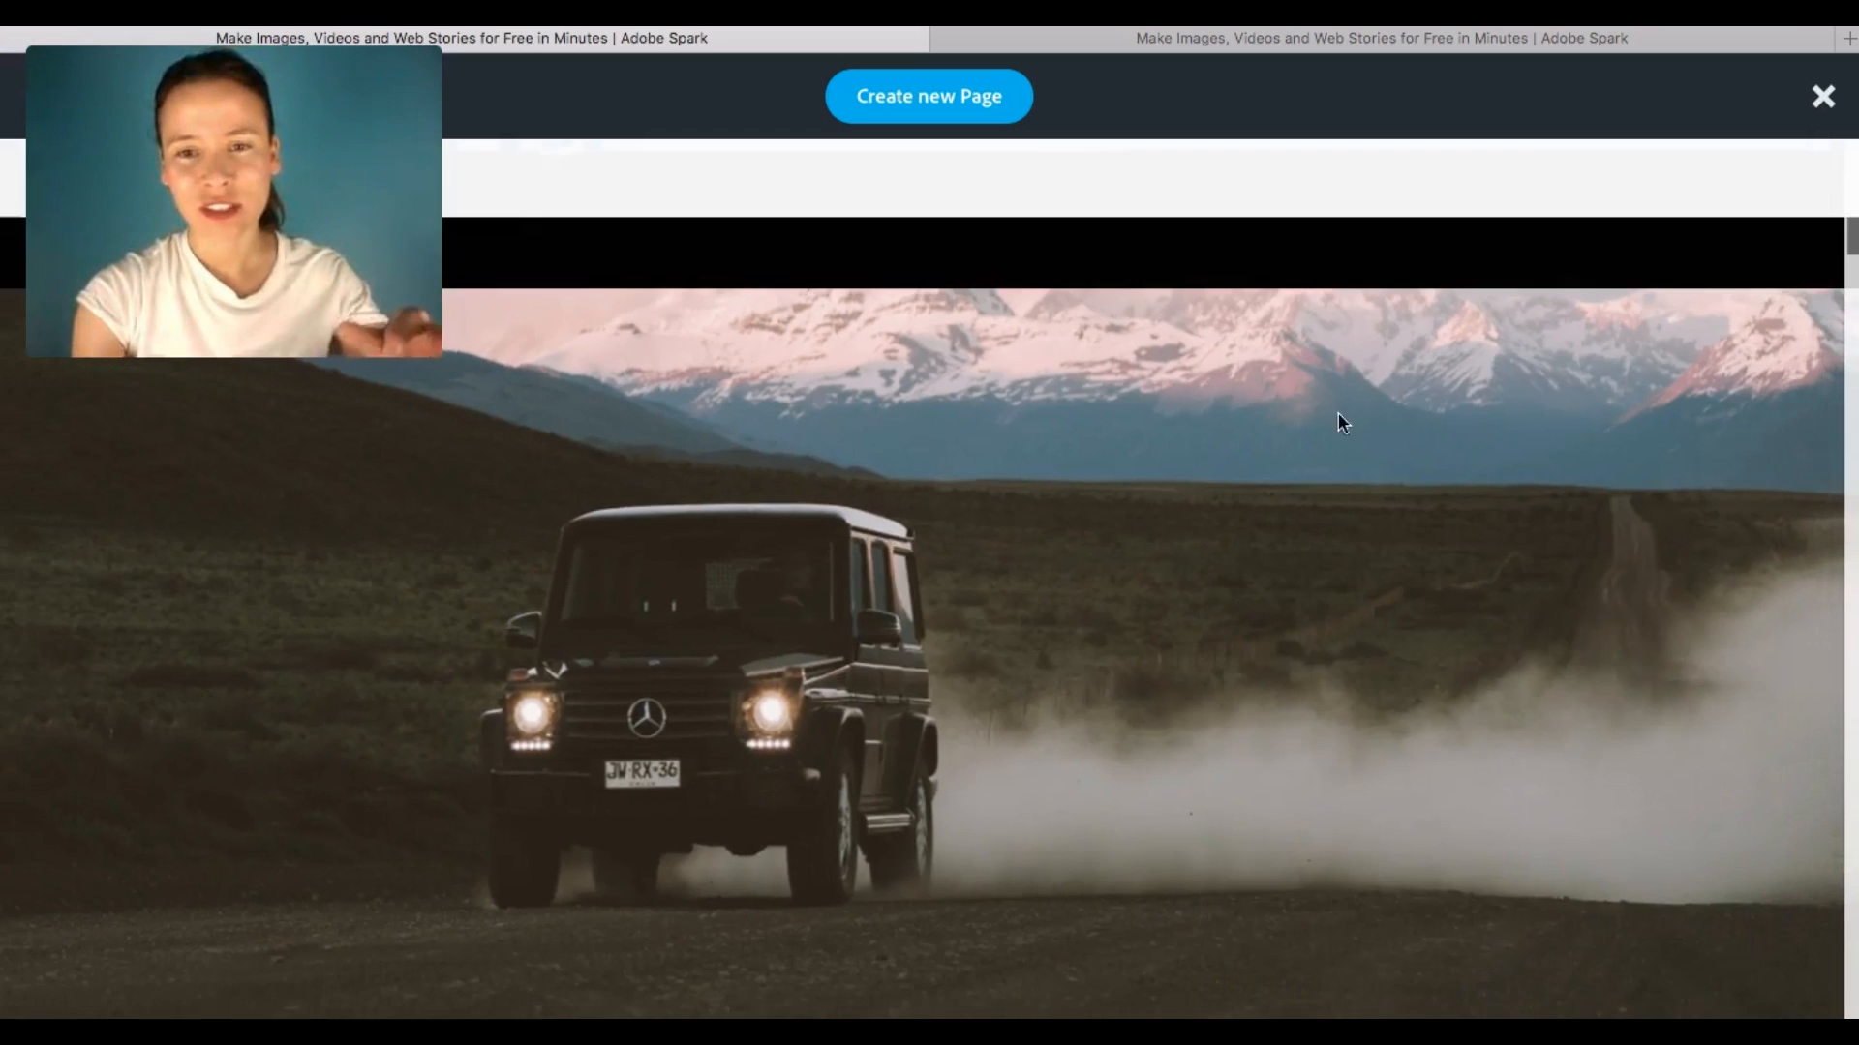
scroll(1502, 630, "down", 6)
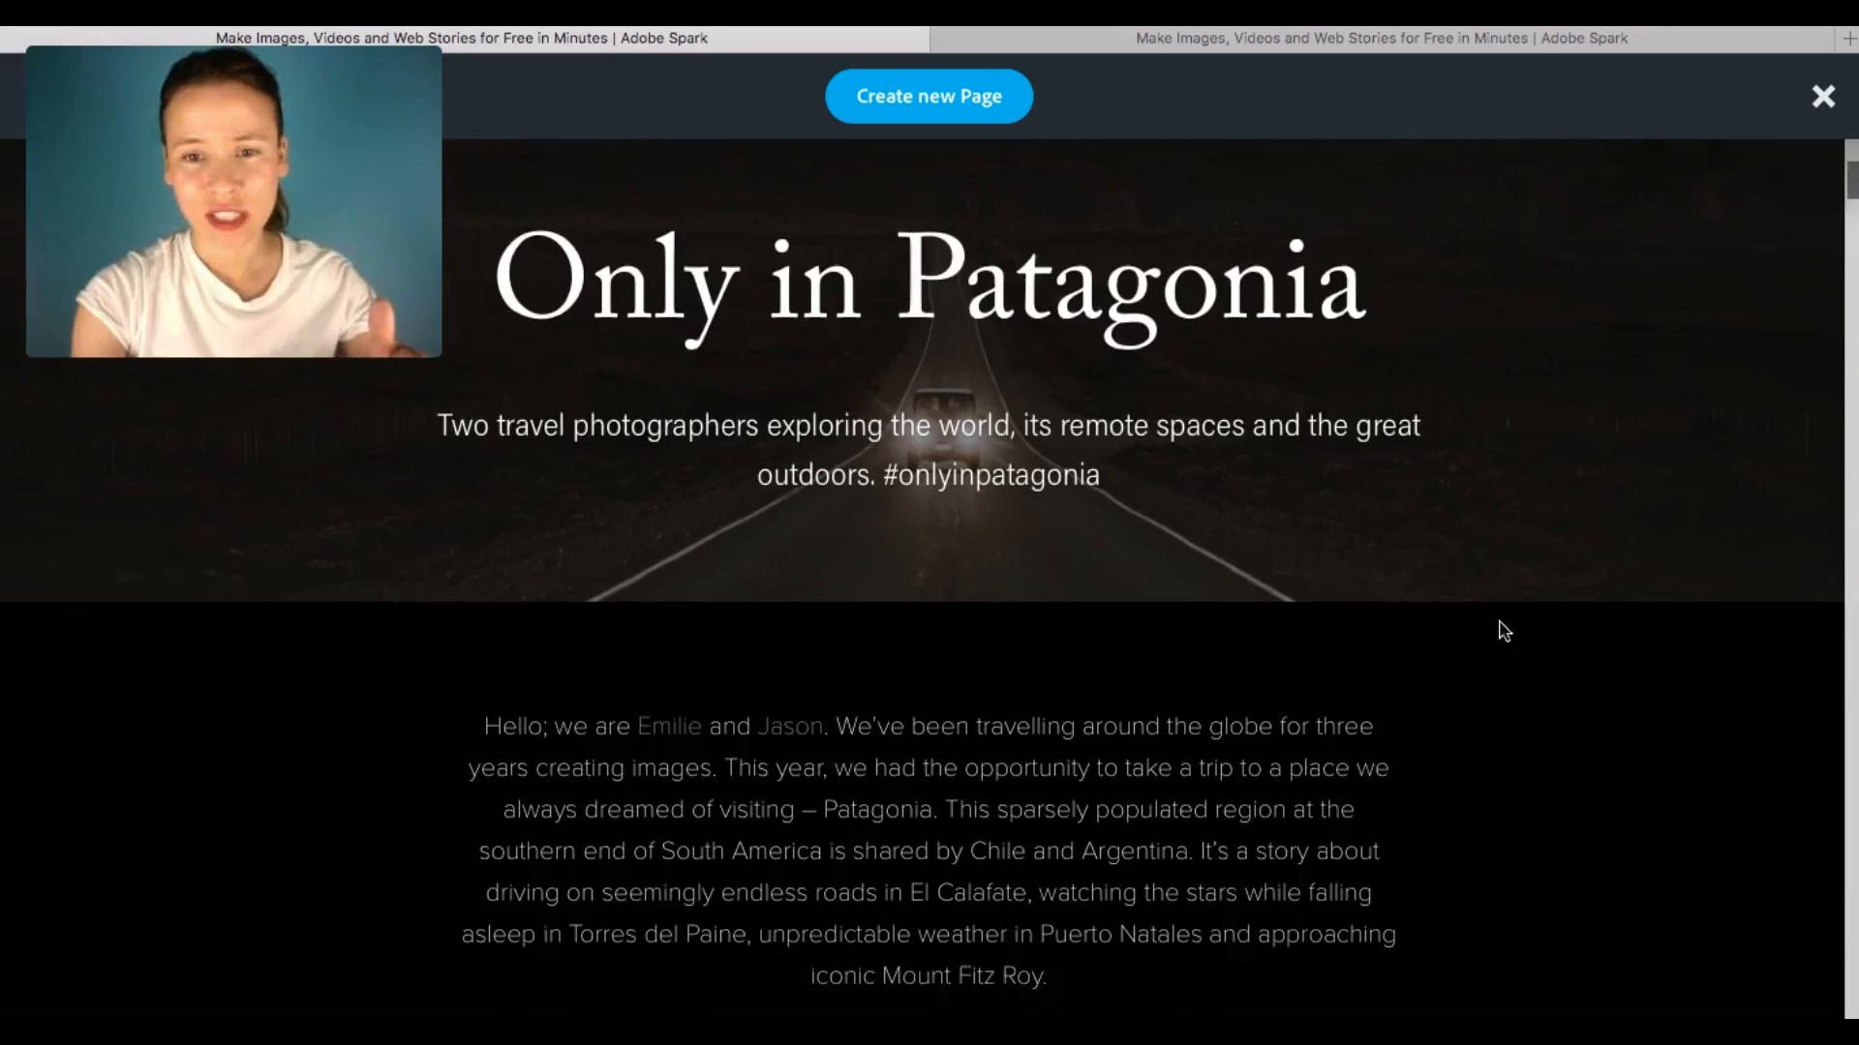
scroll(1516, 653, "down", 1)
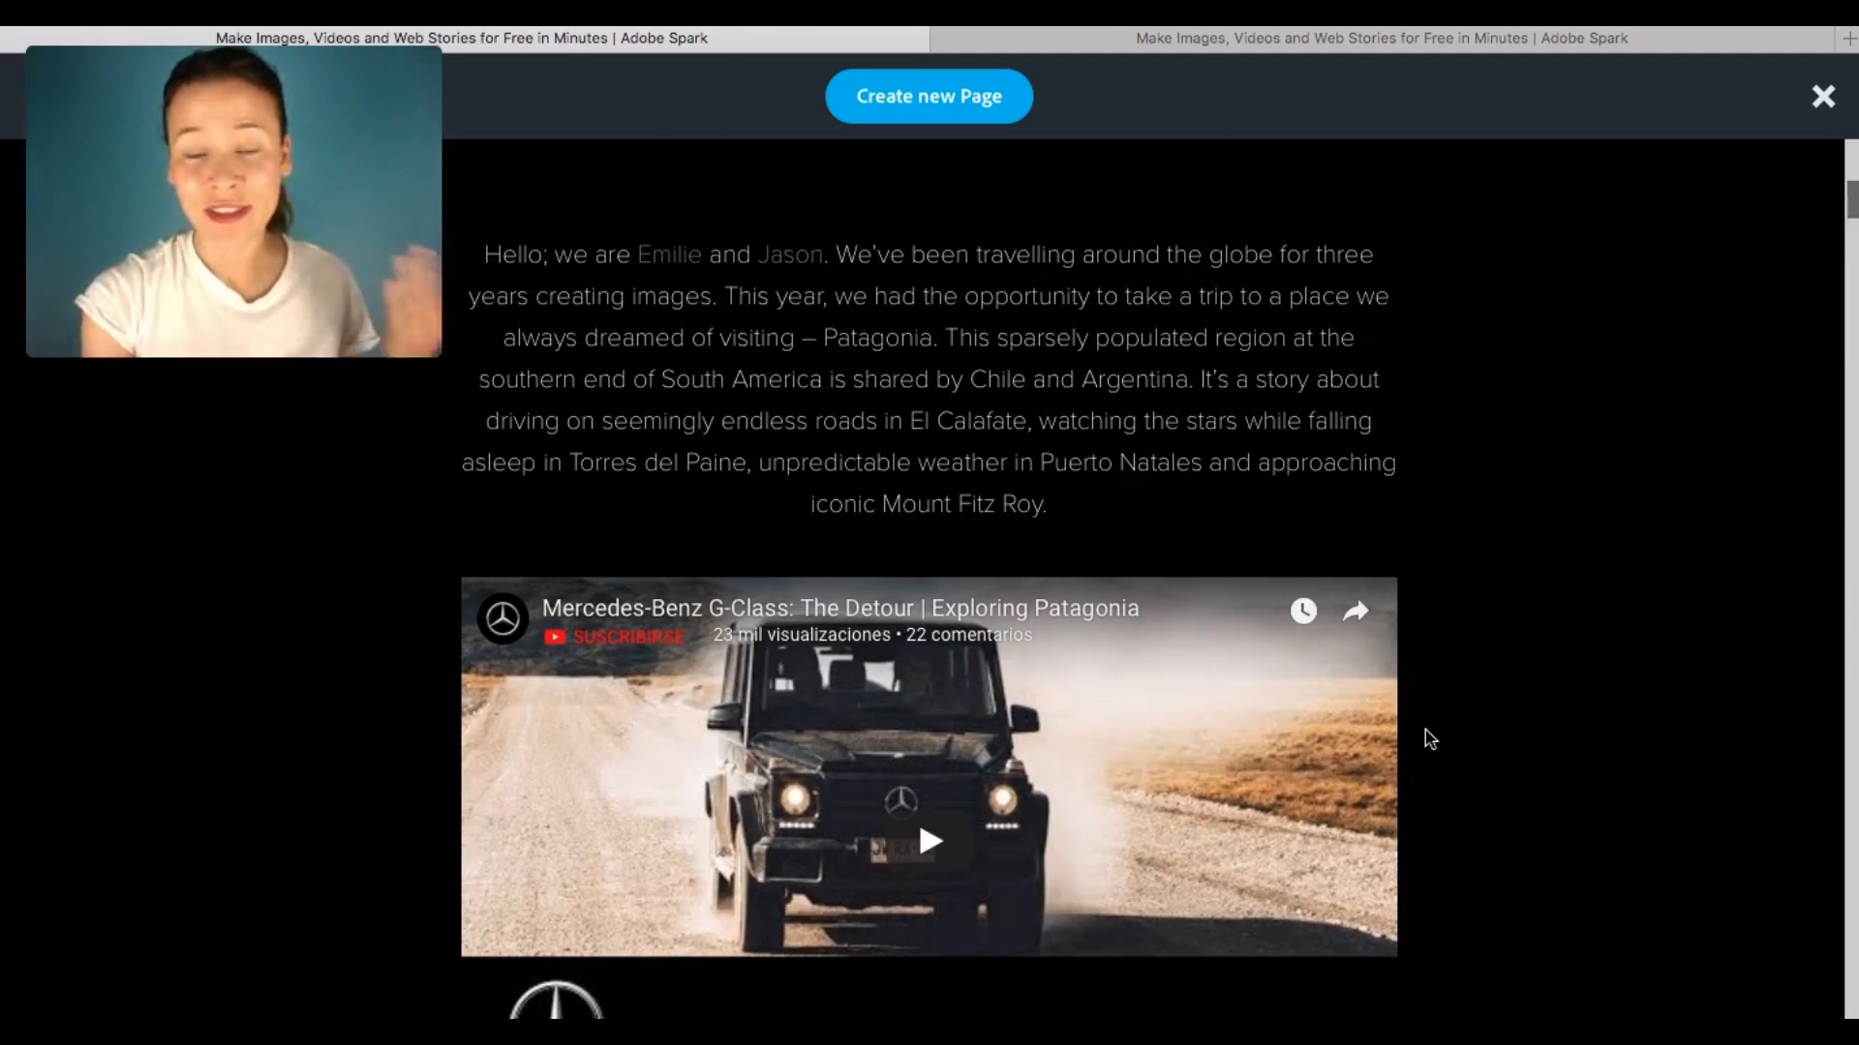
- Return to the new page and delete the embedded video and the whole intro paragraph below the cover
left_click(1204, 39)
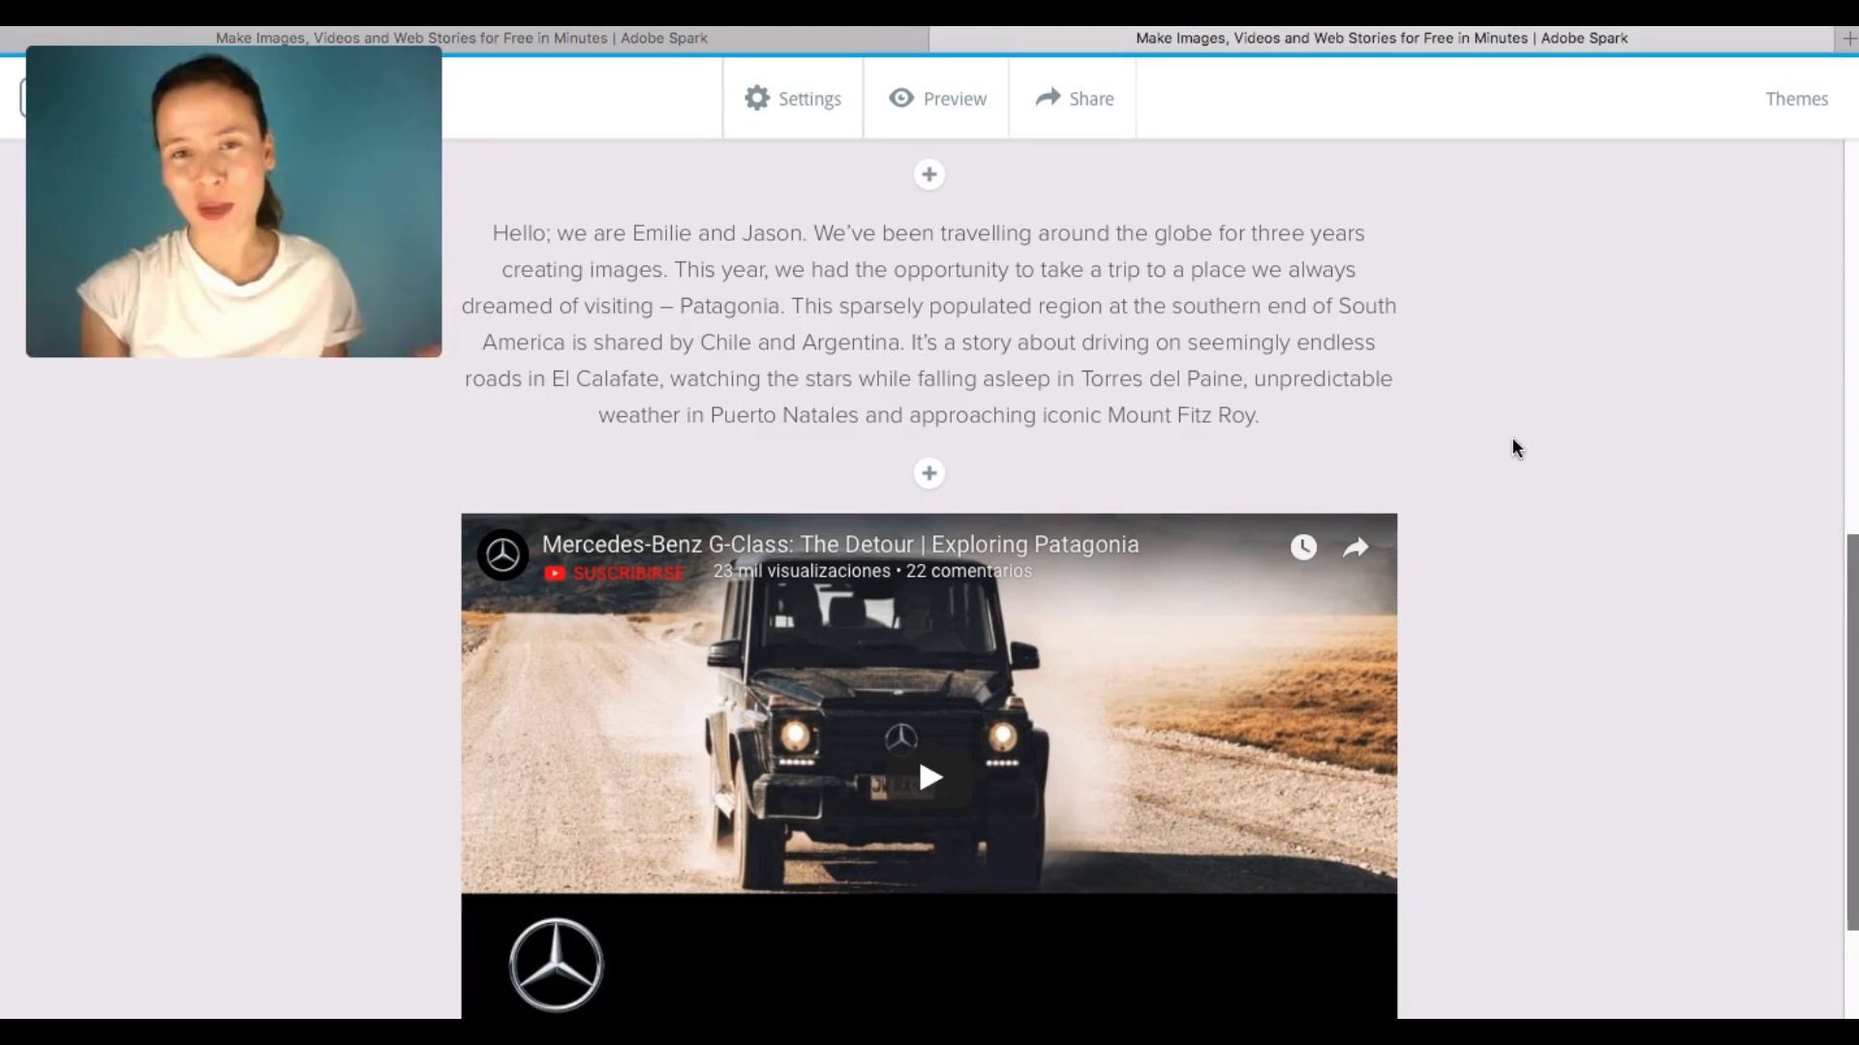
scroll(539, 523, "up", 1)
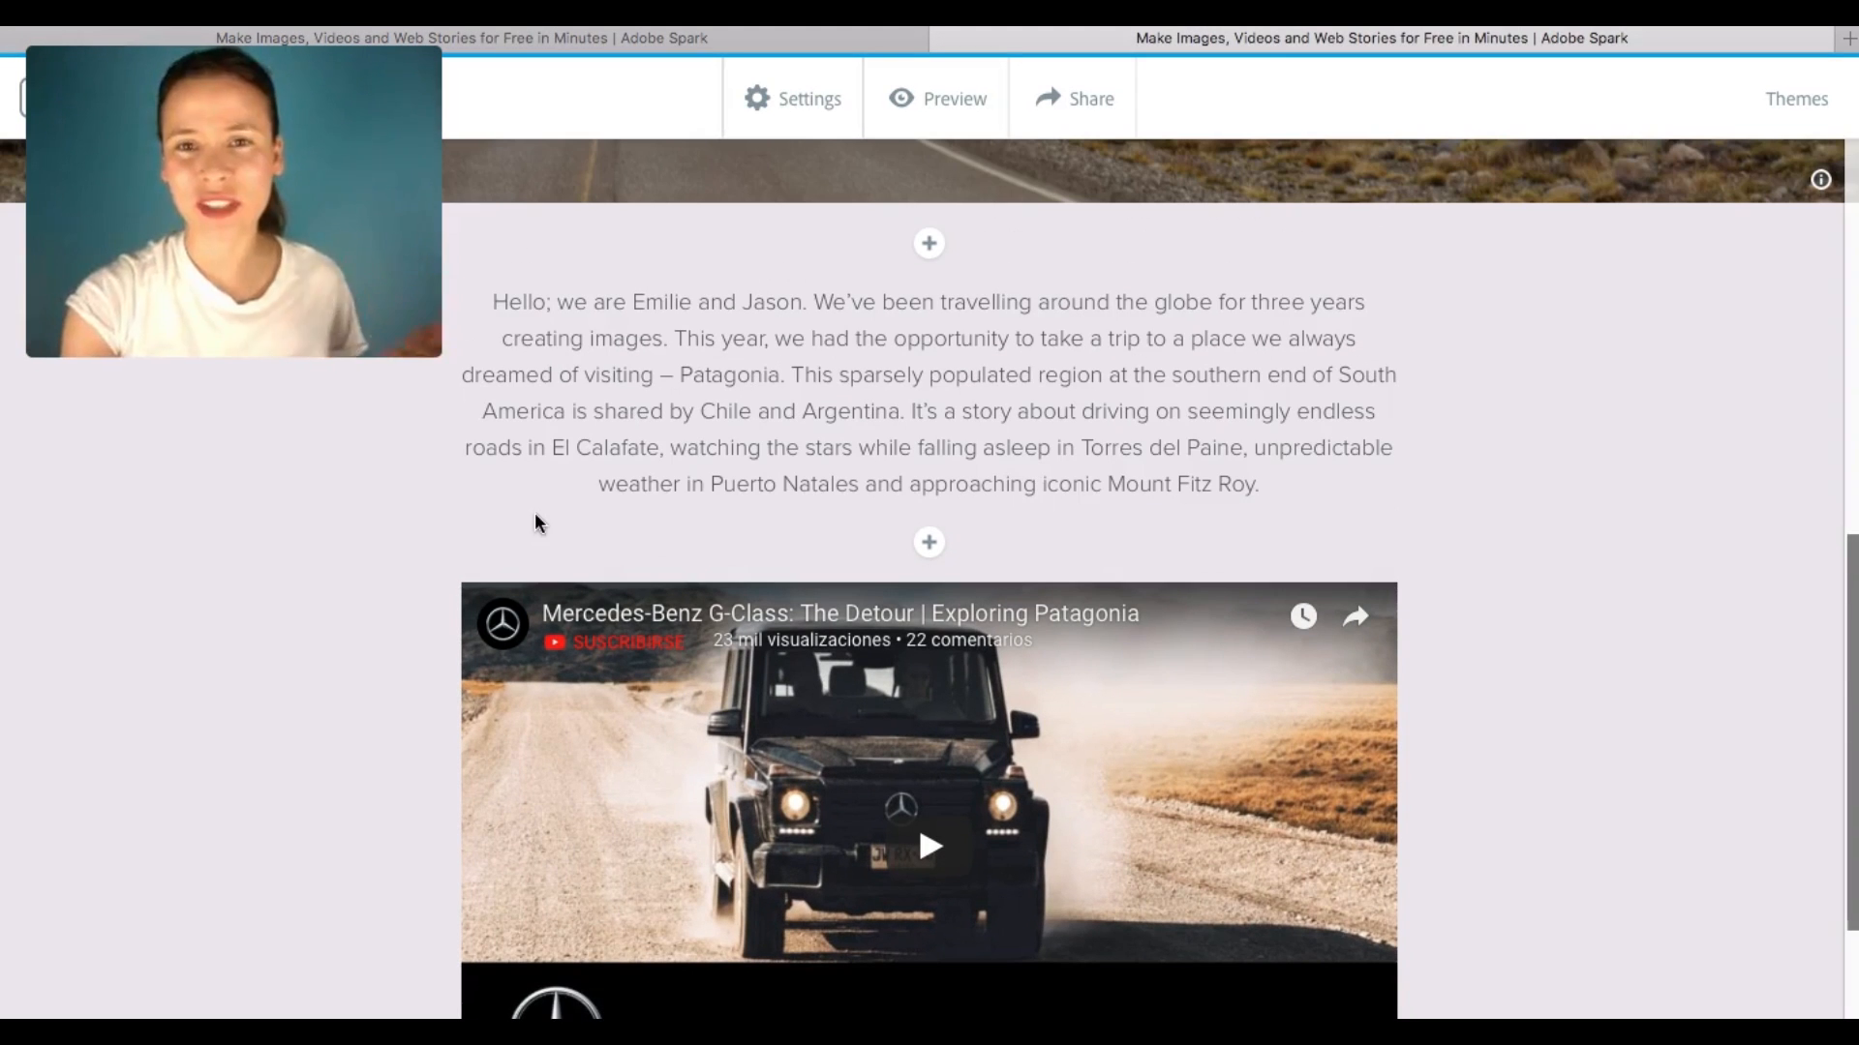
scroll(1007, 580, "up", 5)
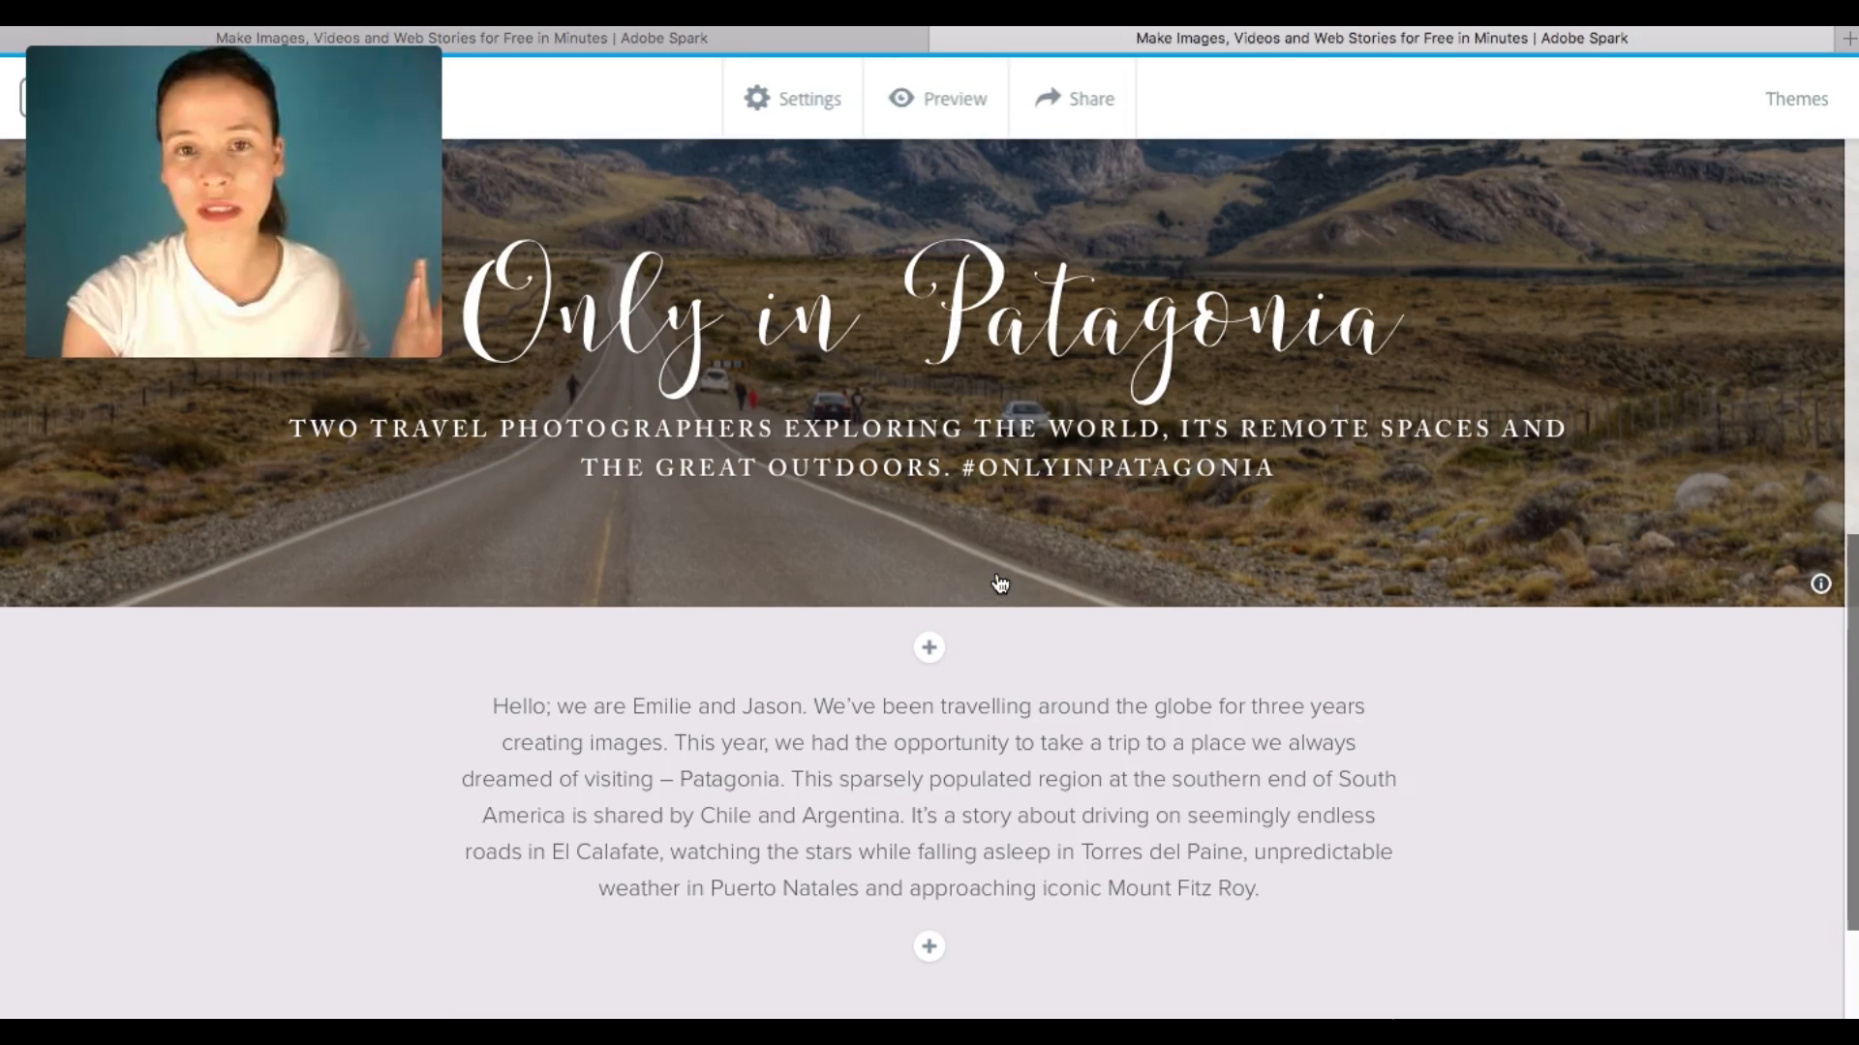
left_click(1039, 774)
left_click(1012, 880)
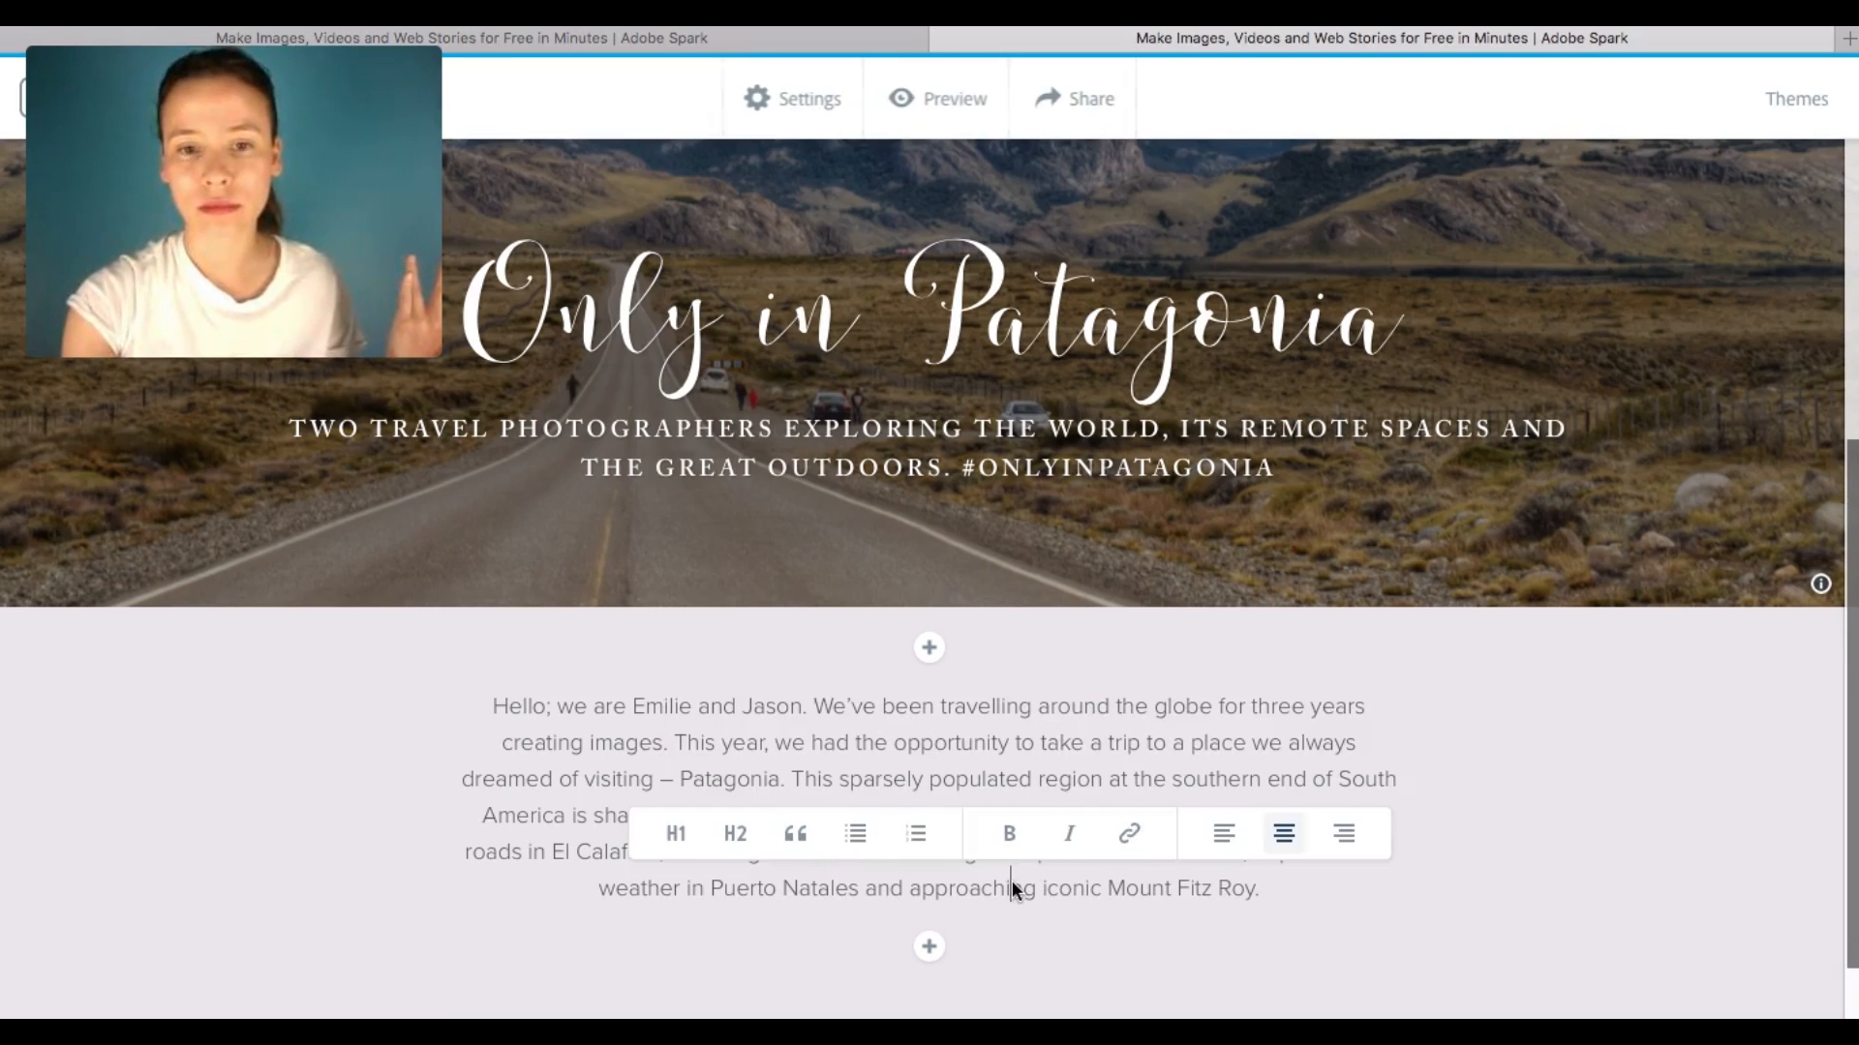
left_click_drag(1260, 891, 423, 693)
key("BackSpace")
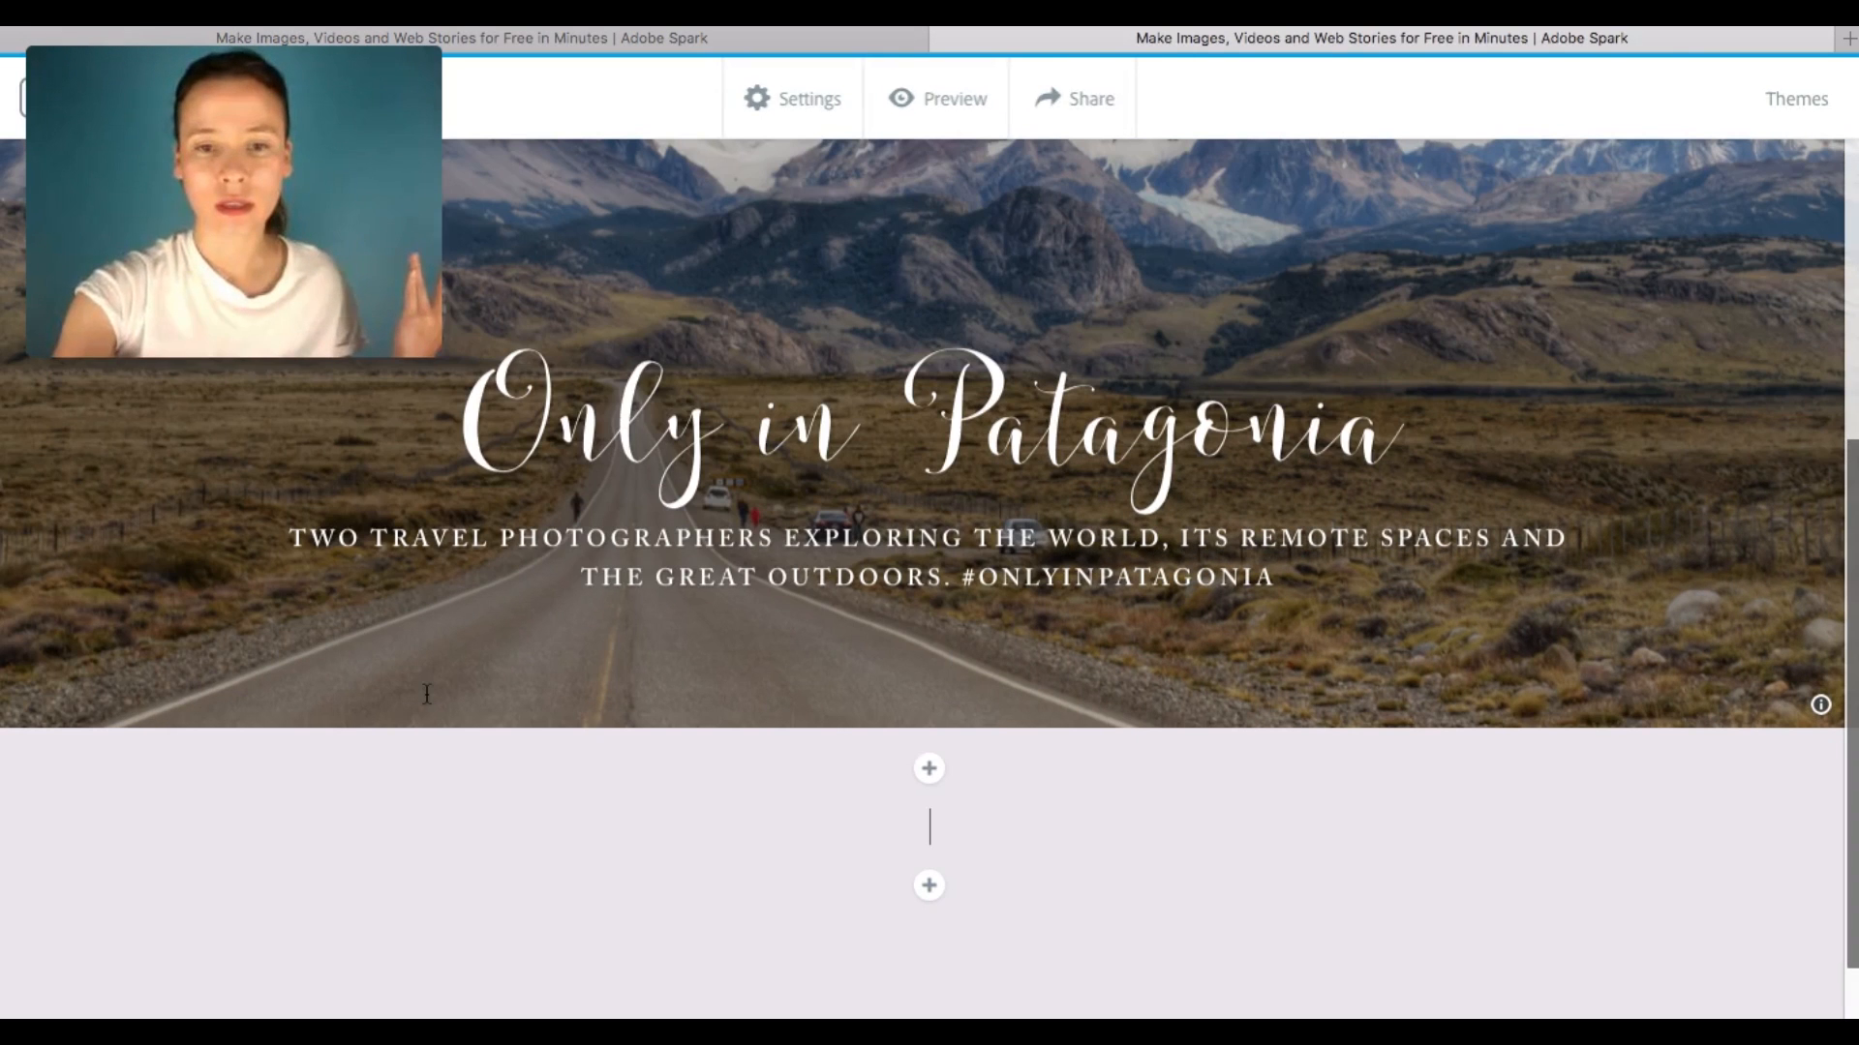
key("BackSpace")
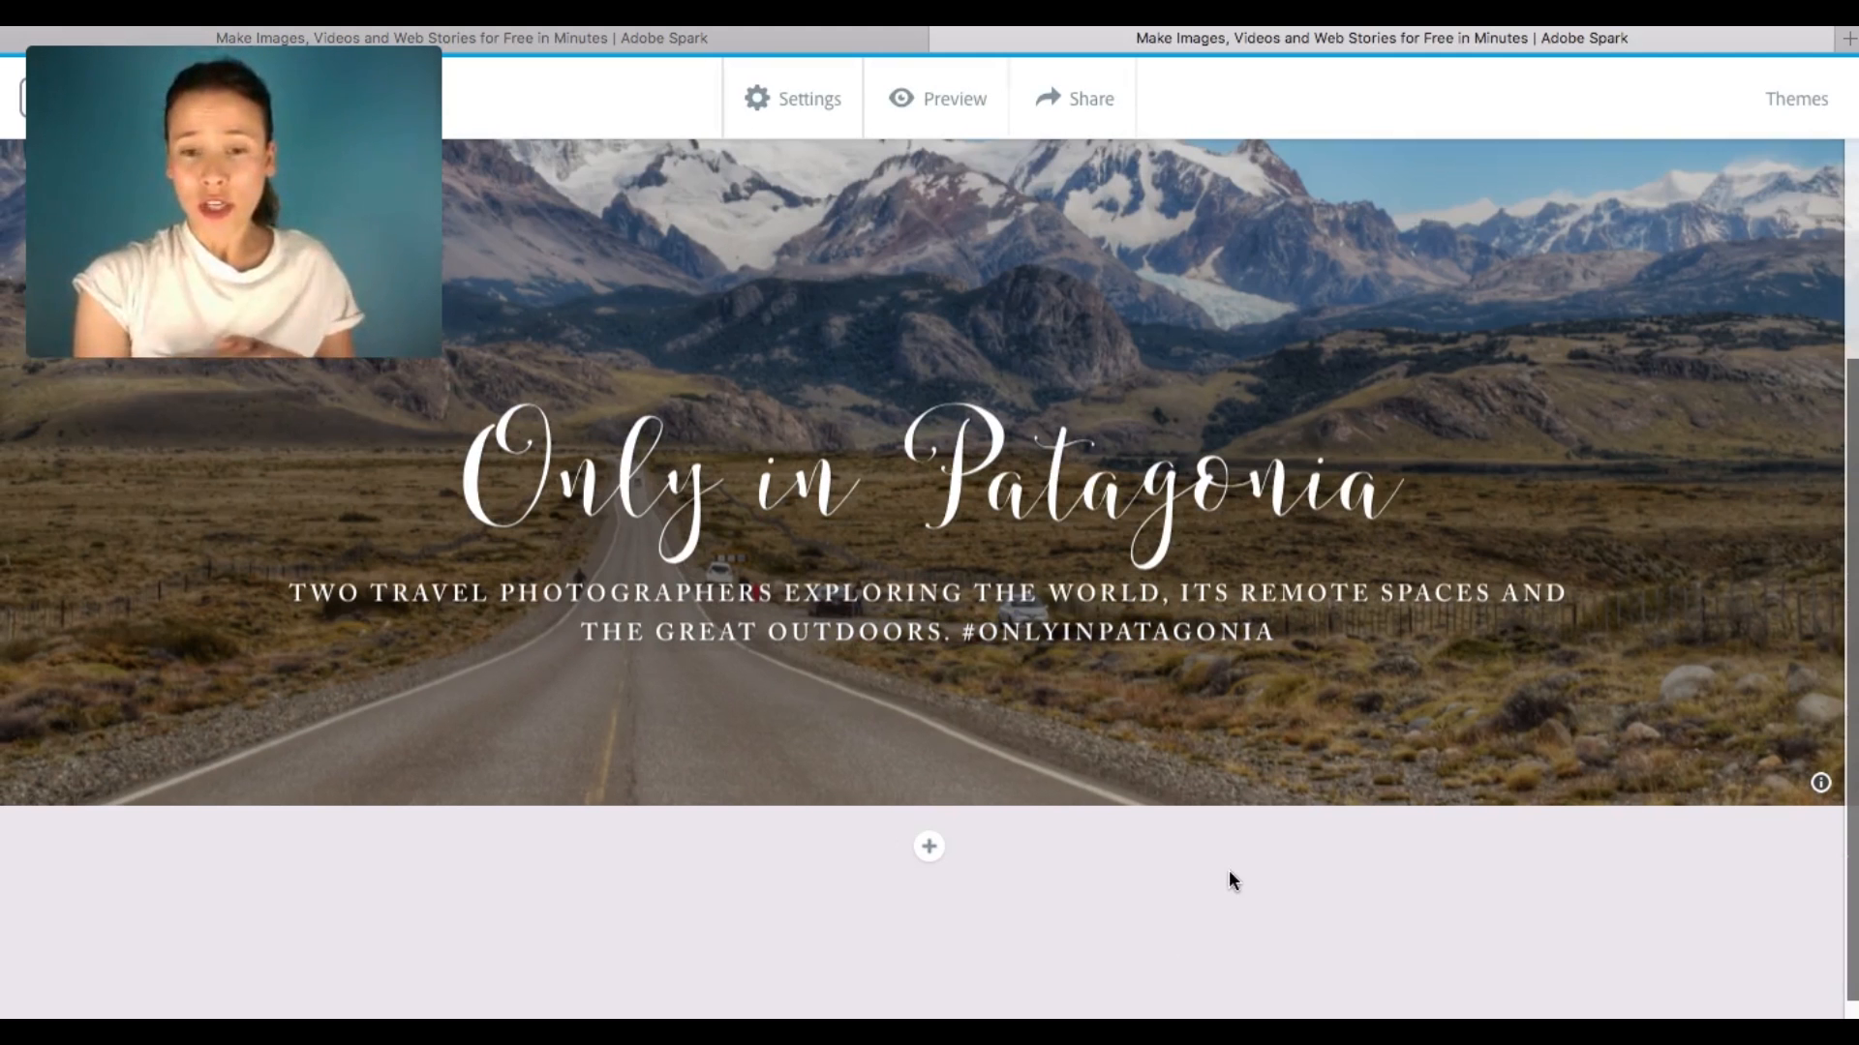
- Add a glideshow below the cover, using the black background image uploaded from the Desktop as its photo
left_click(932, 849)
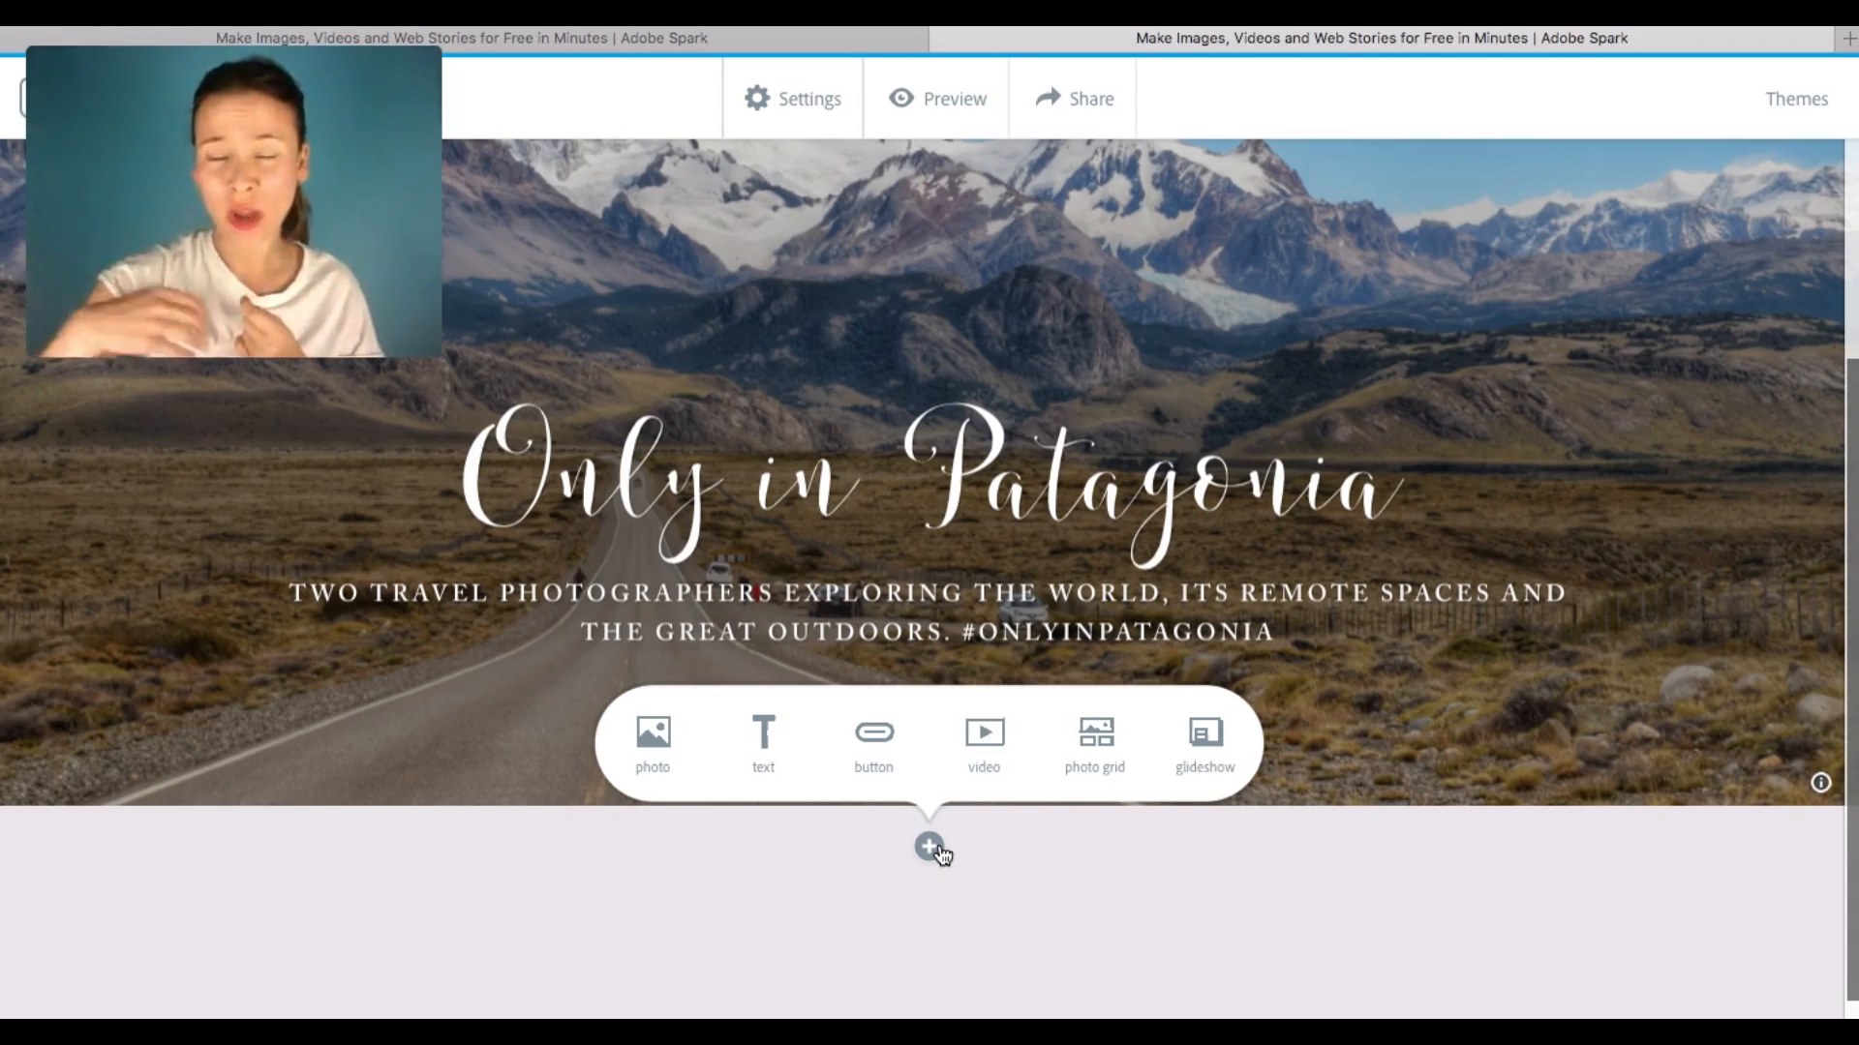
left_click(1206, 741)
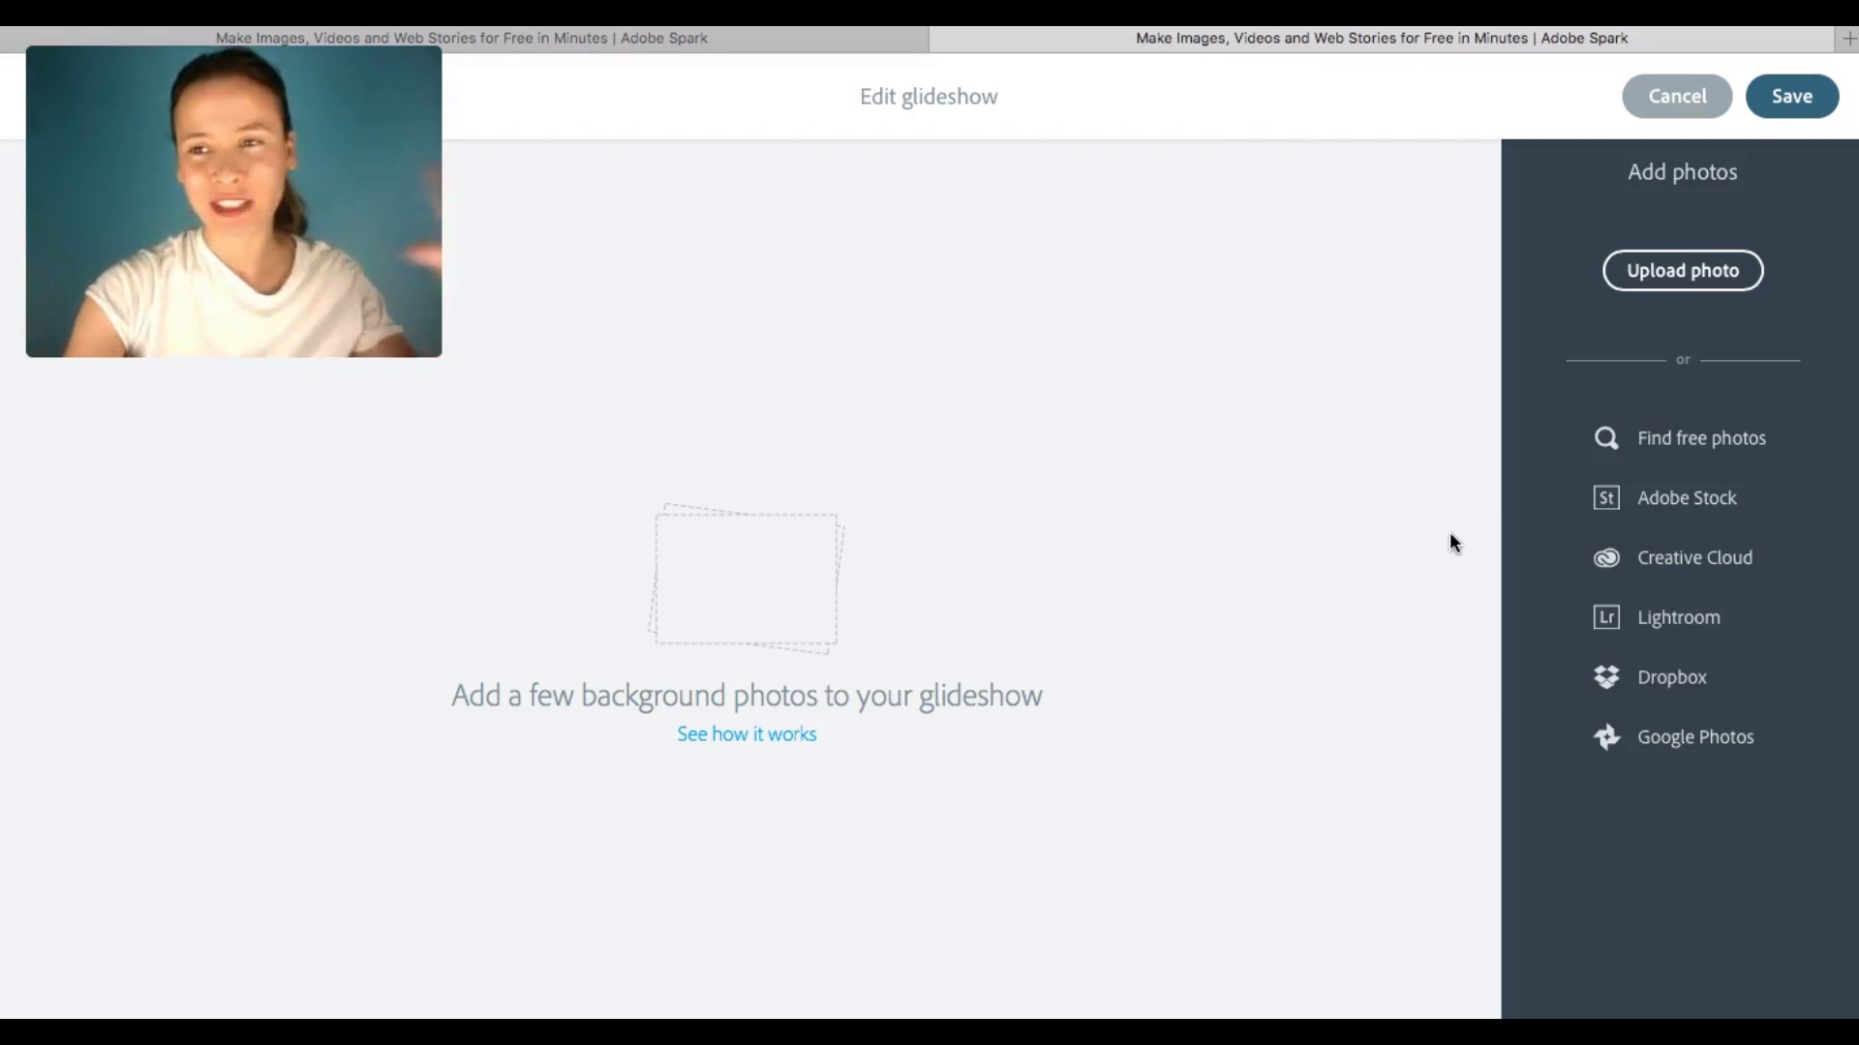
left_click(1634, 290)
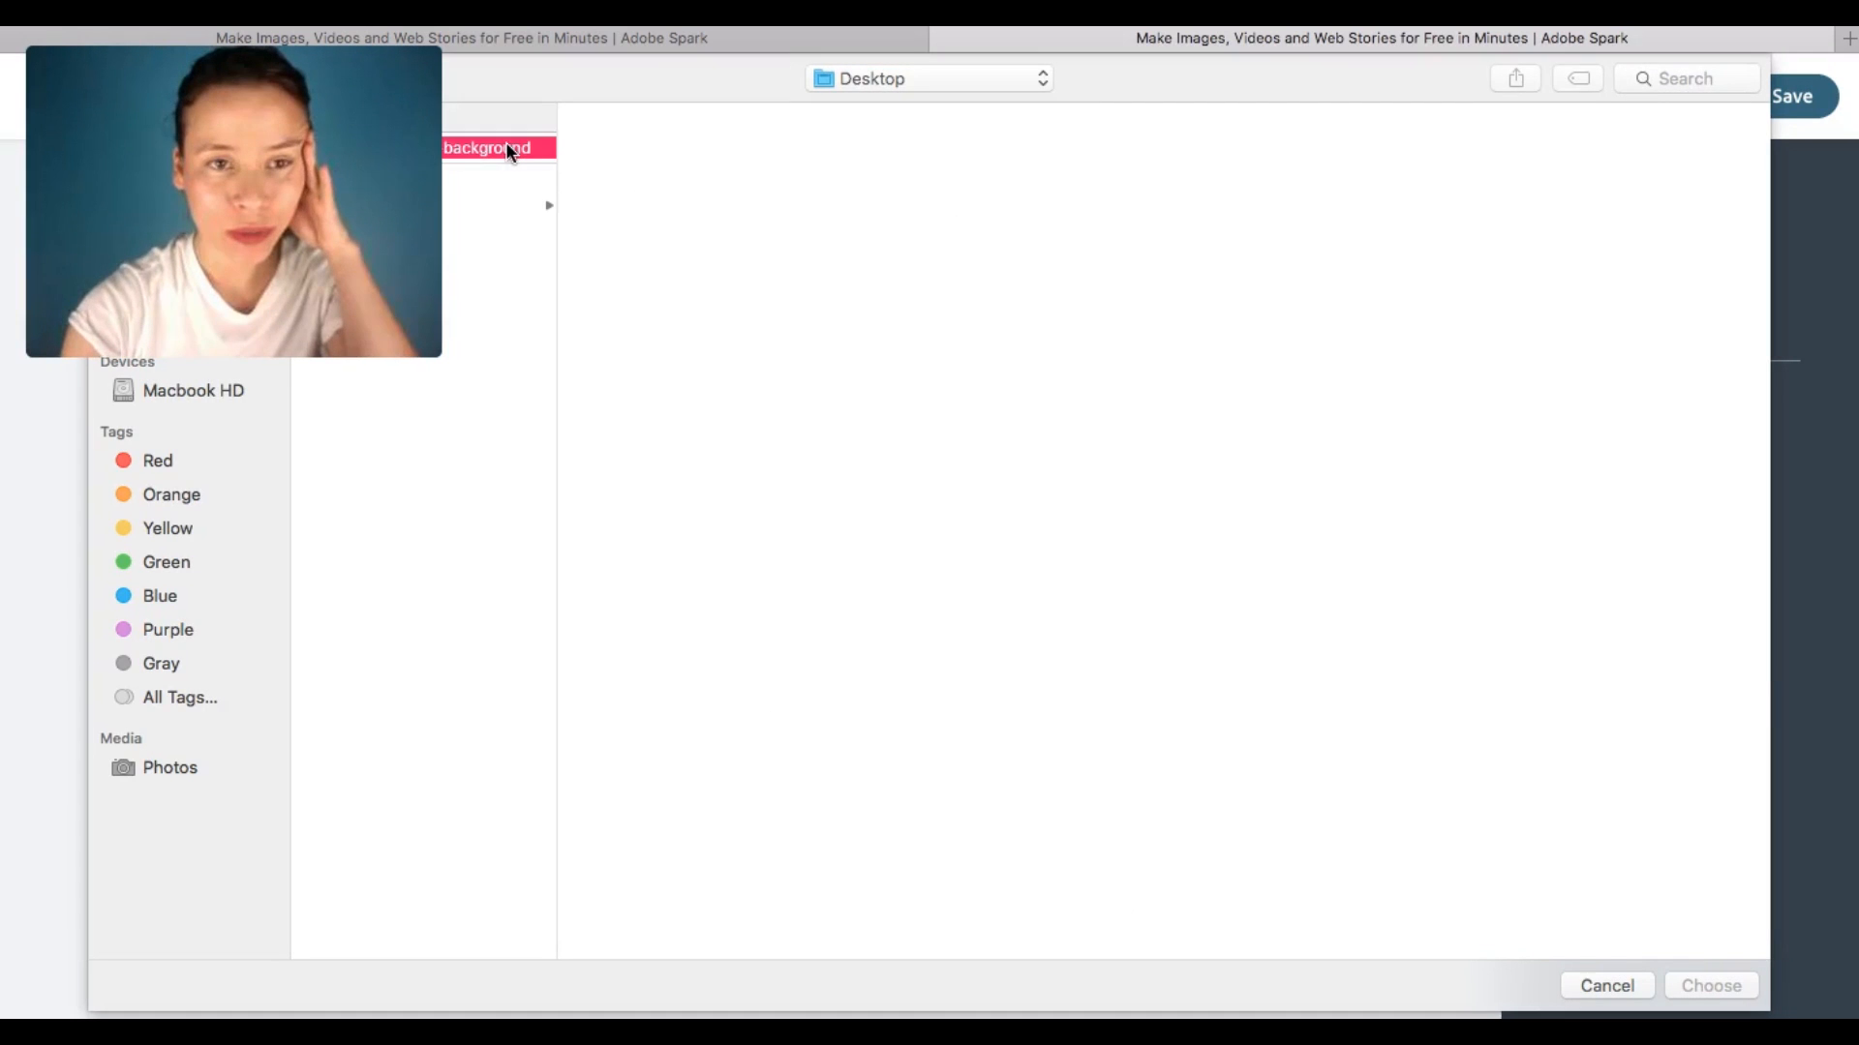
double_click(506, 145)
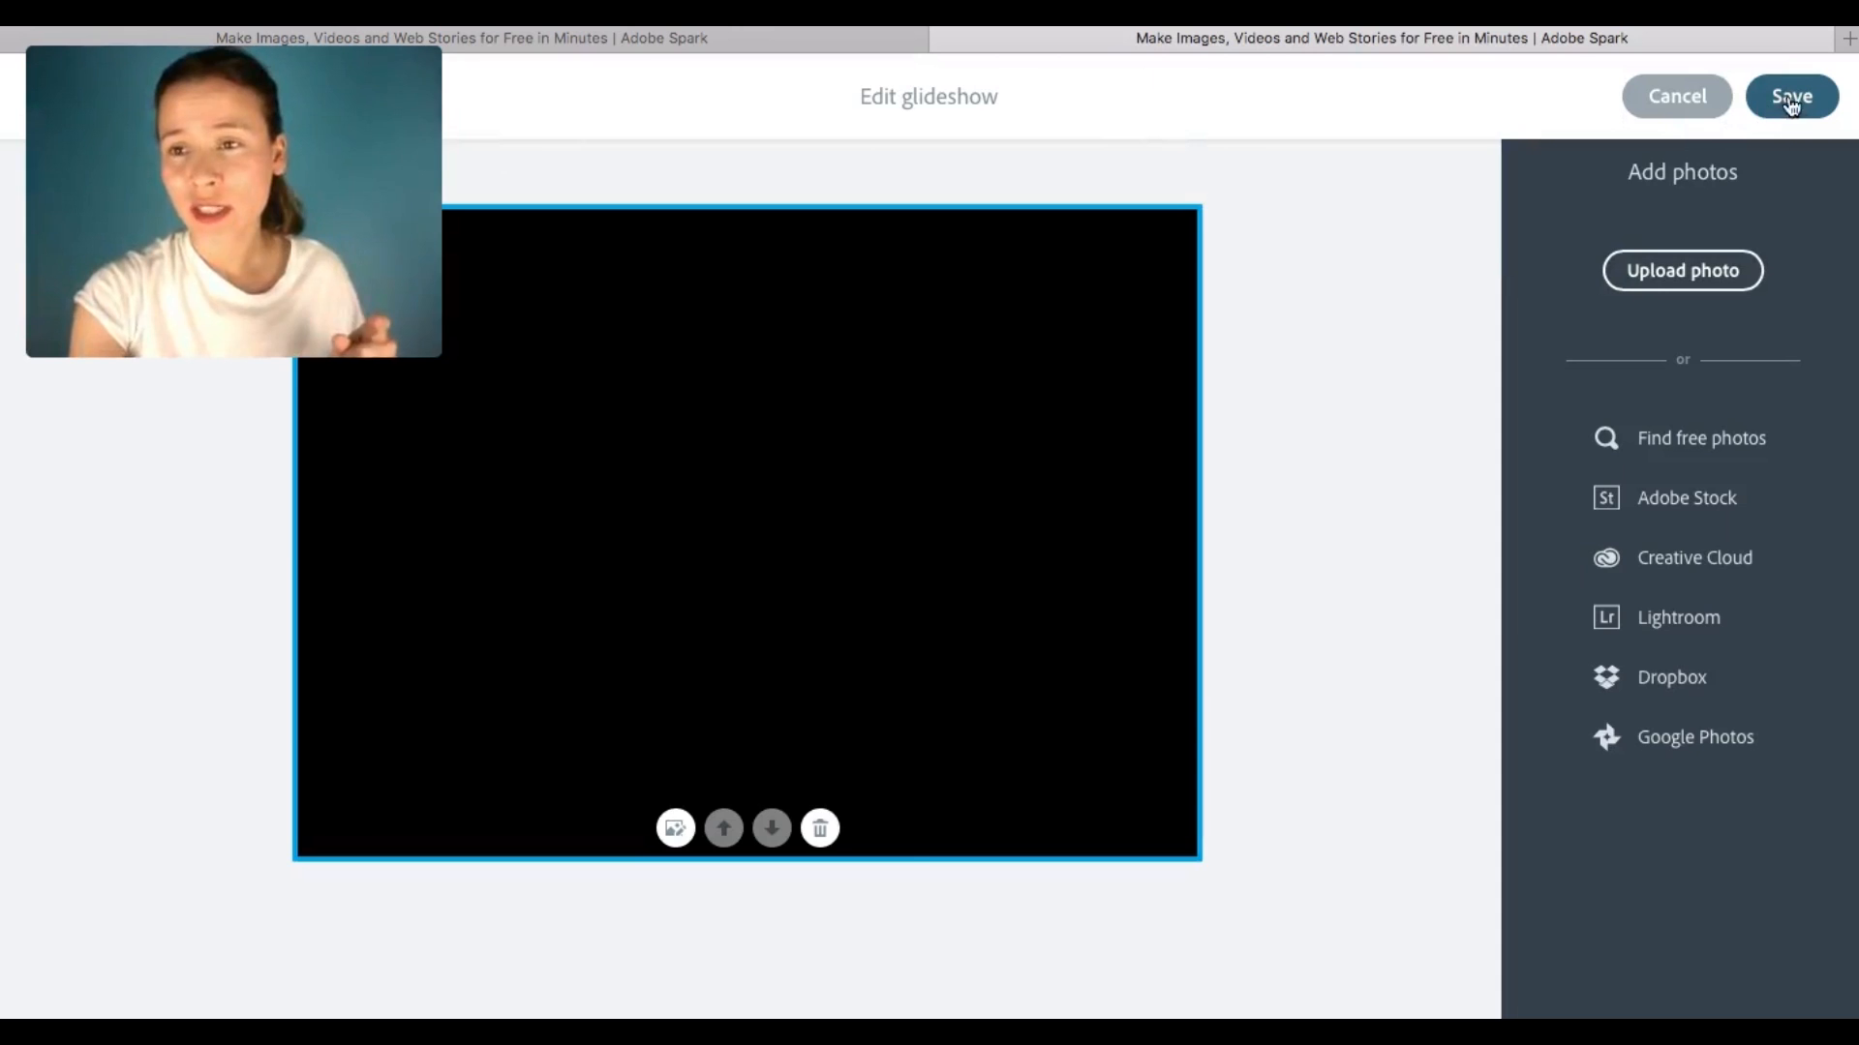
left_click(1792, 98)
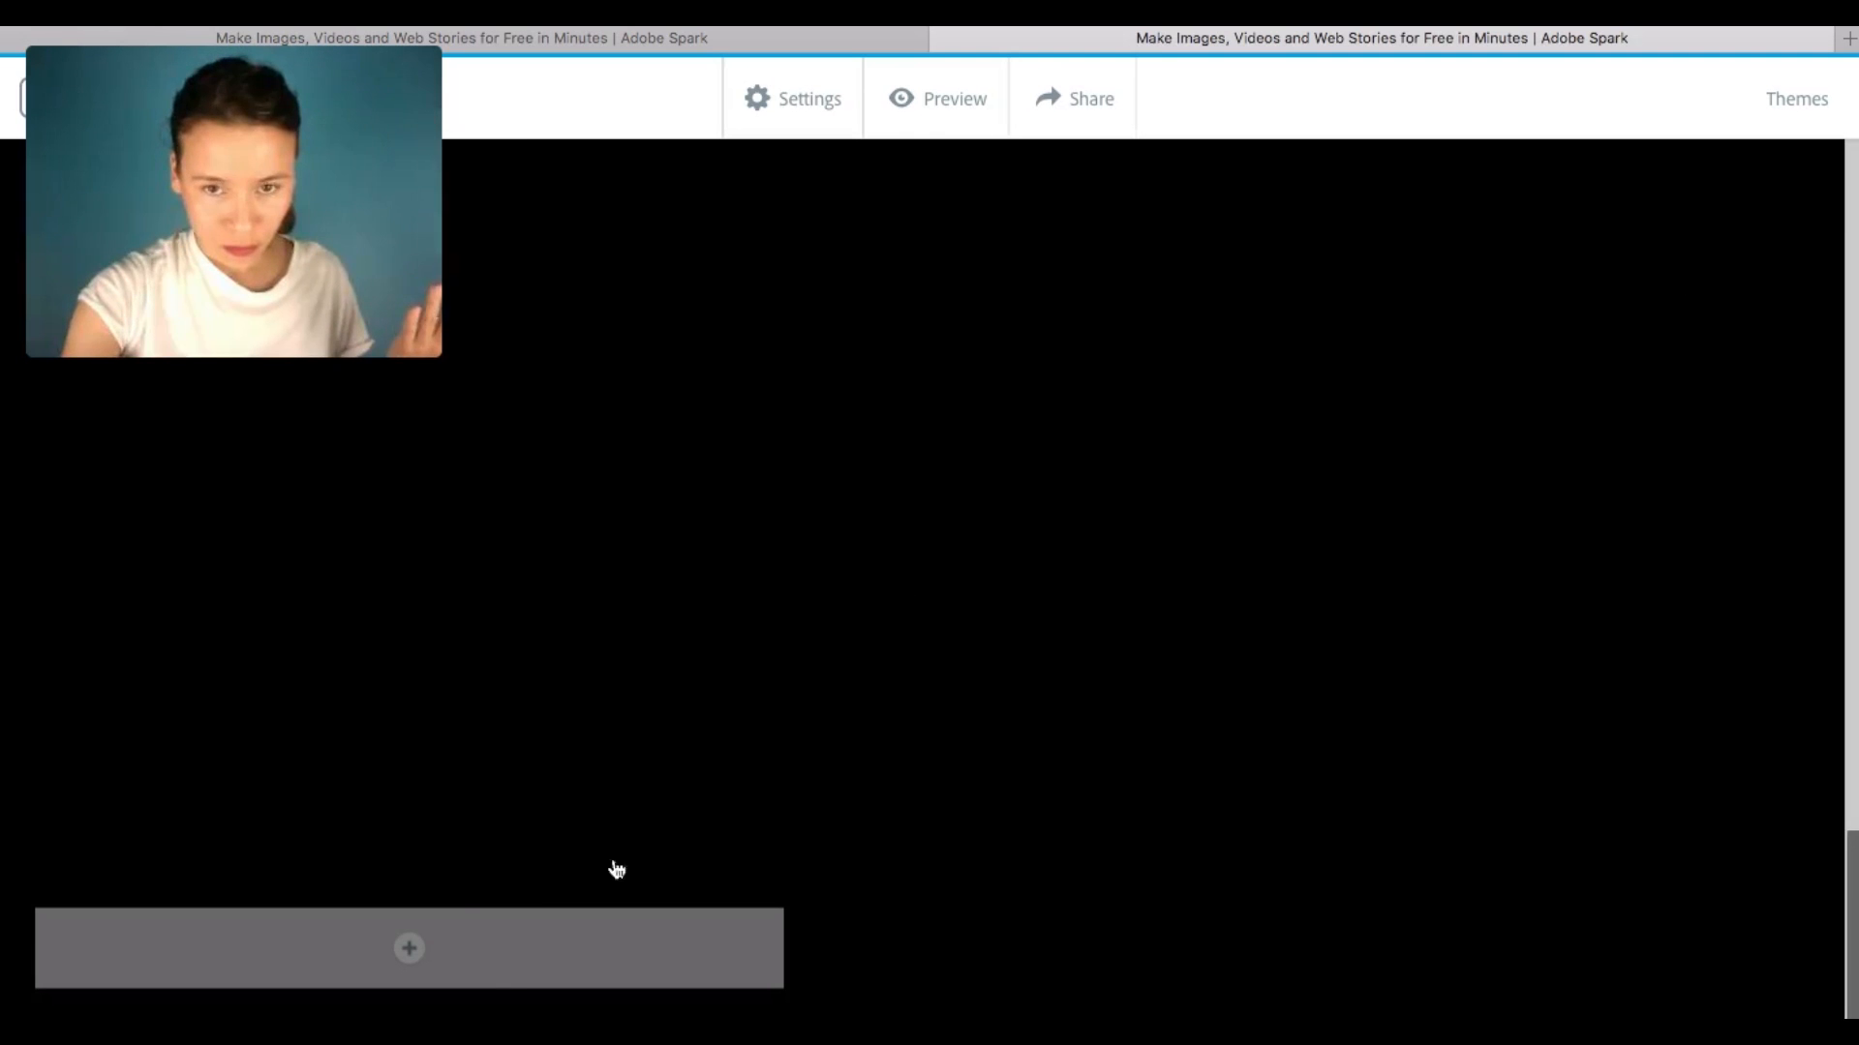
- Try to reposition the glideshow's content panel, first to the center and then further up over the black background
left_click_drag(508, 941, 1058, 937)
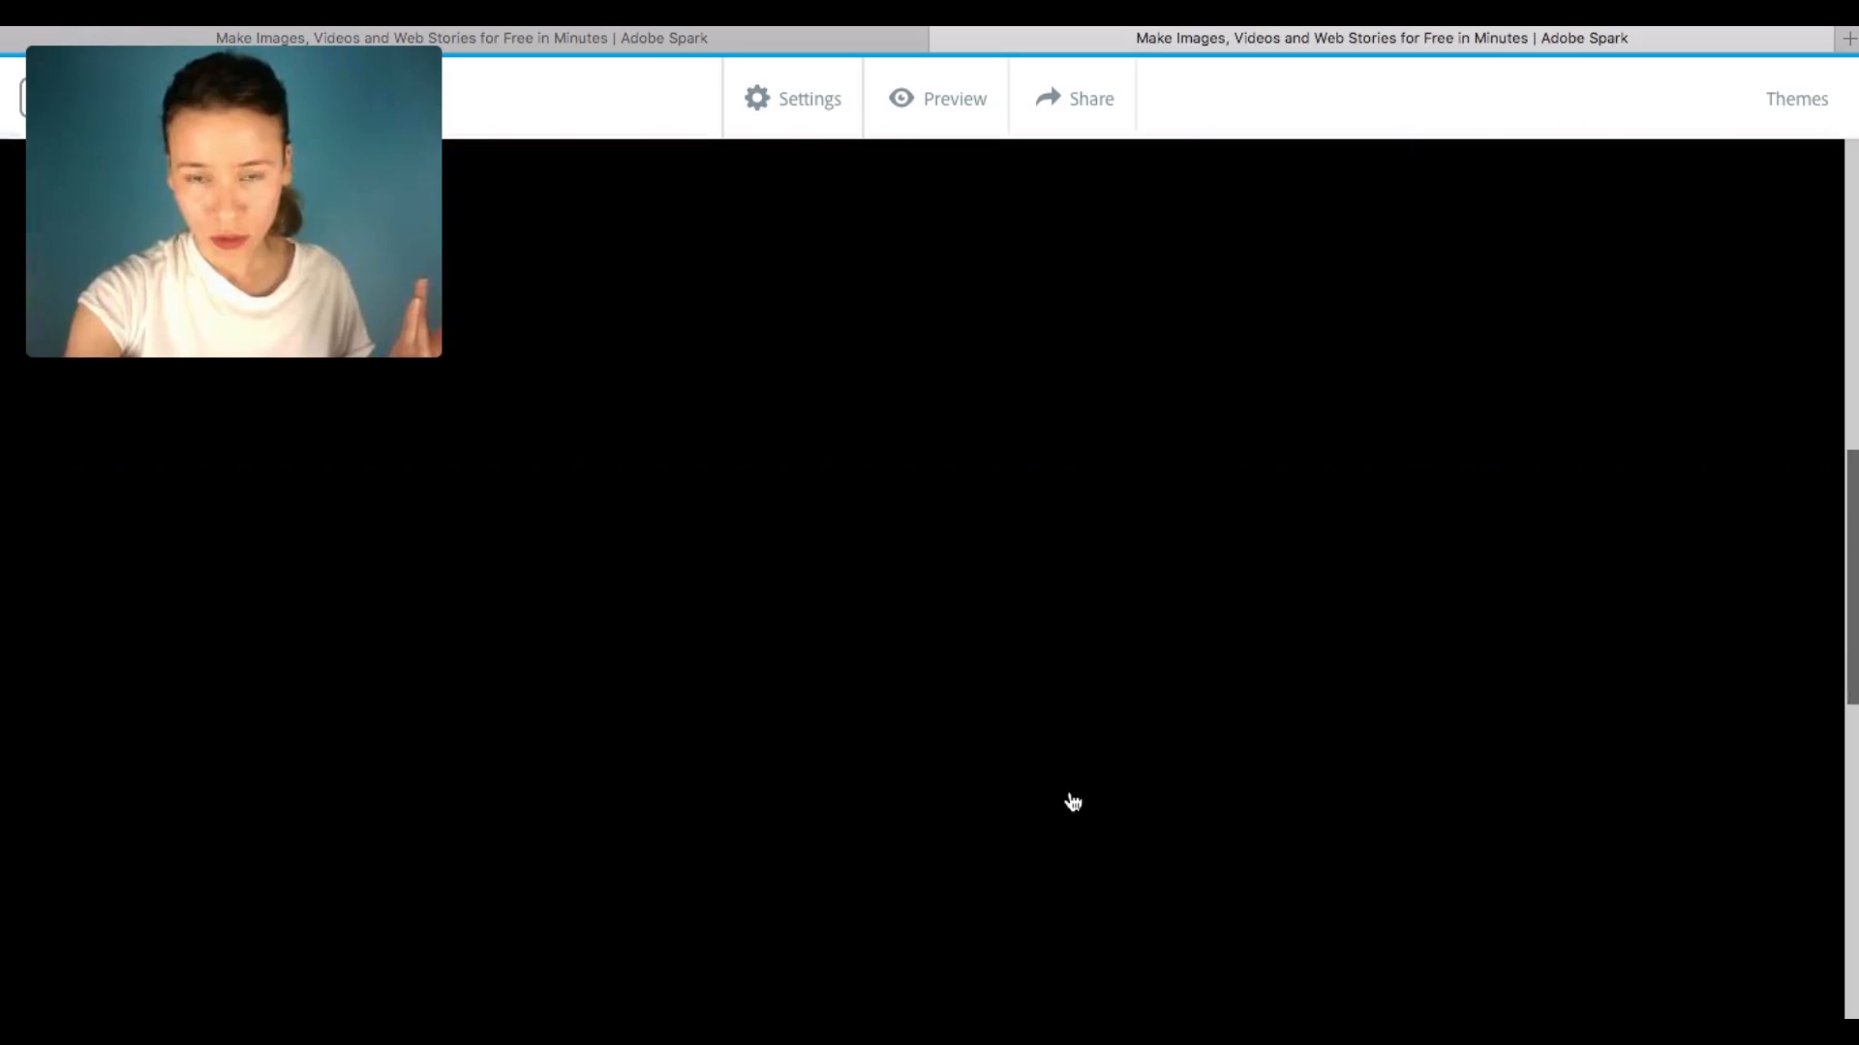
right_click(1042, 804)
left_click(1013, 796)
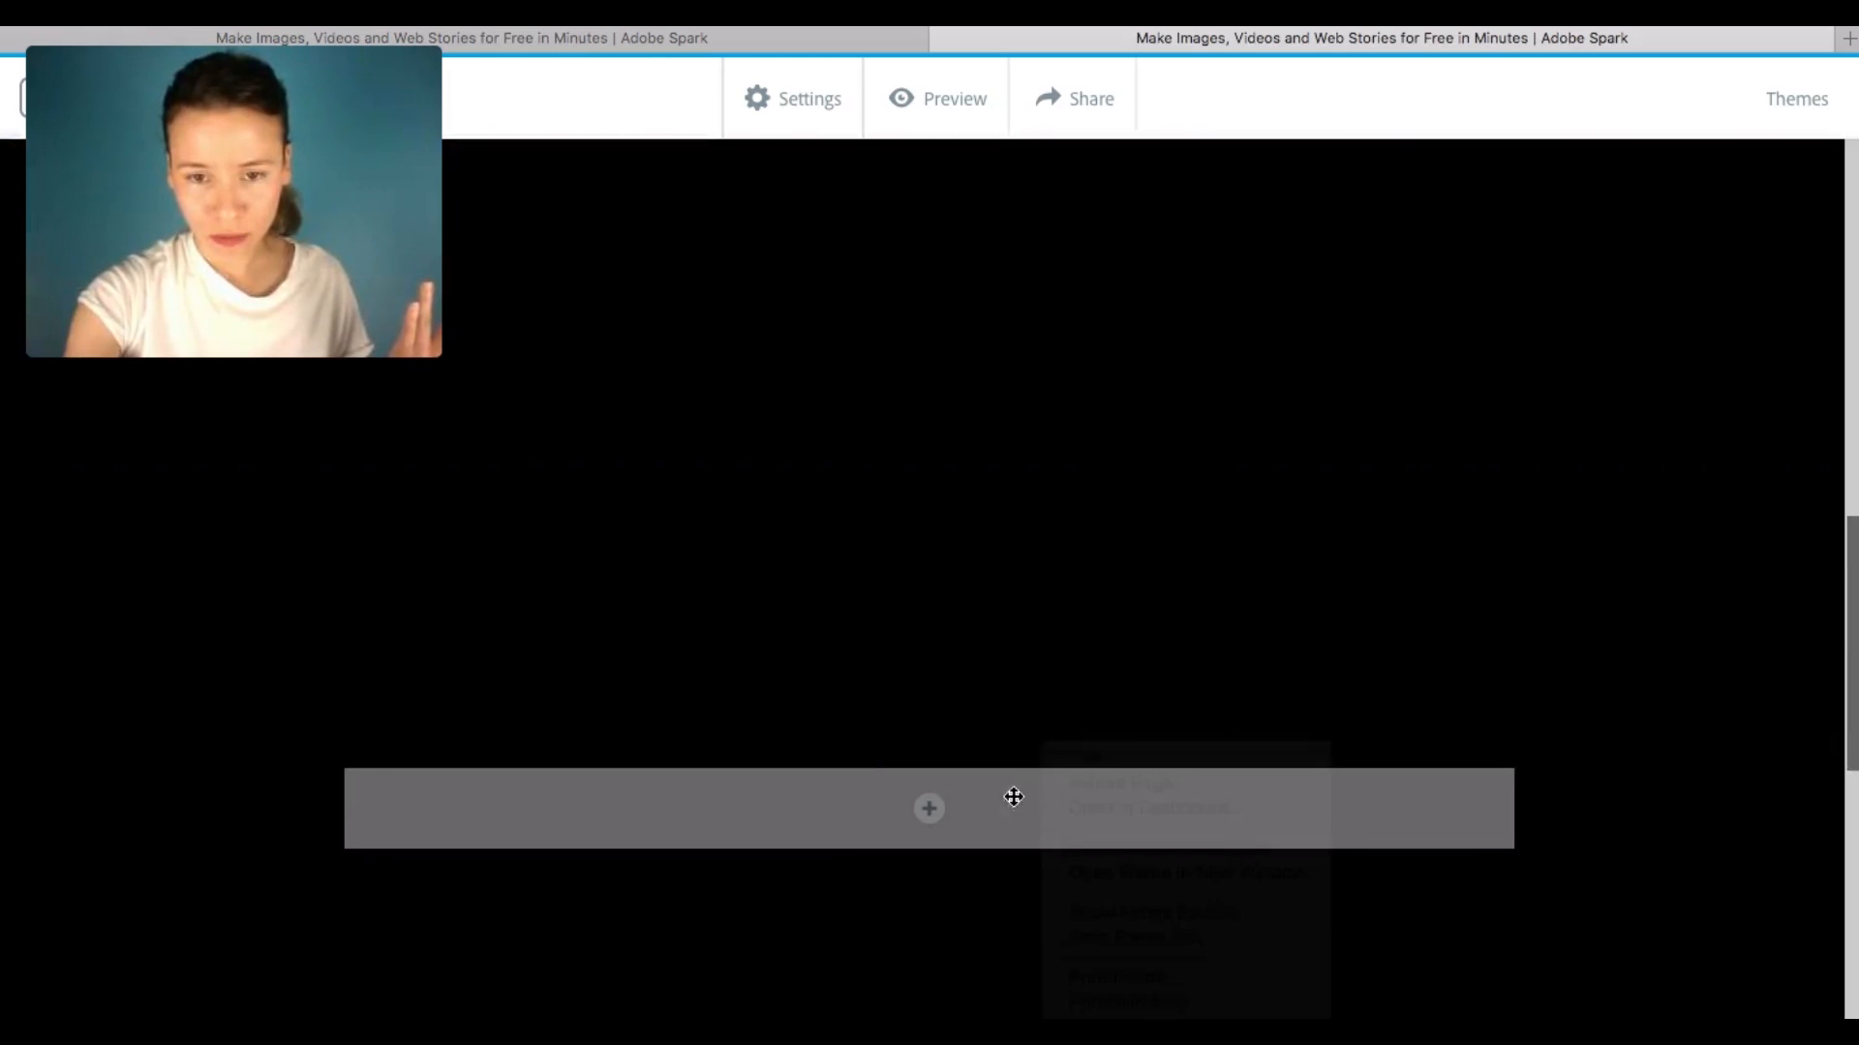
left_click_drag(978, 805, 996, 265)
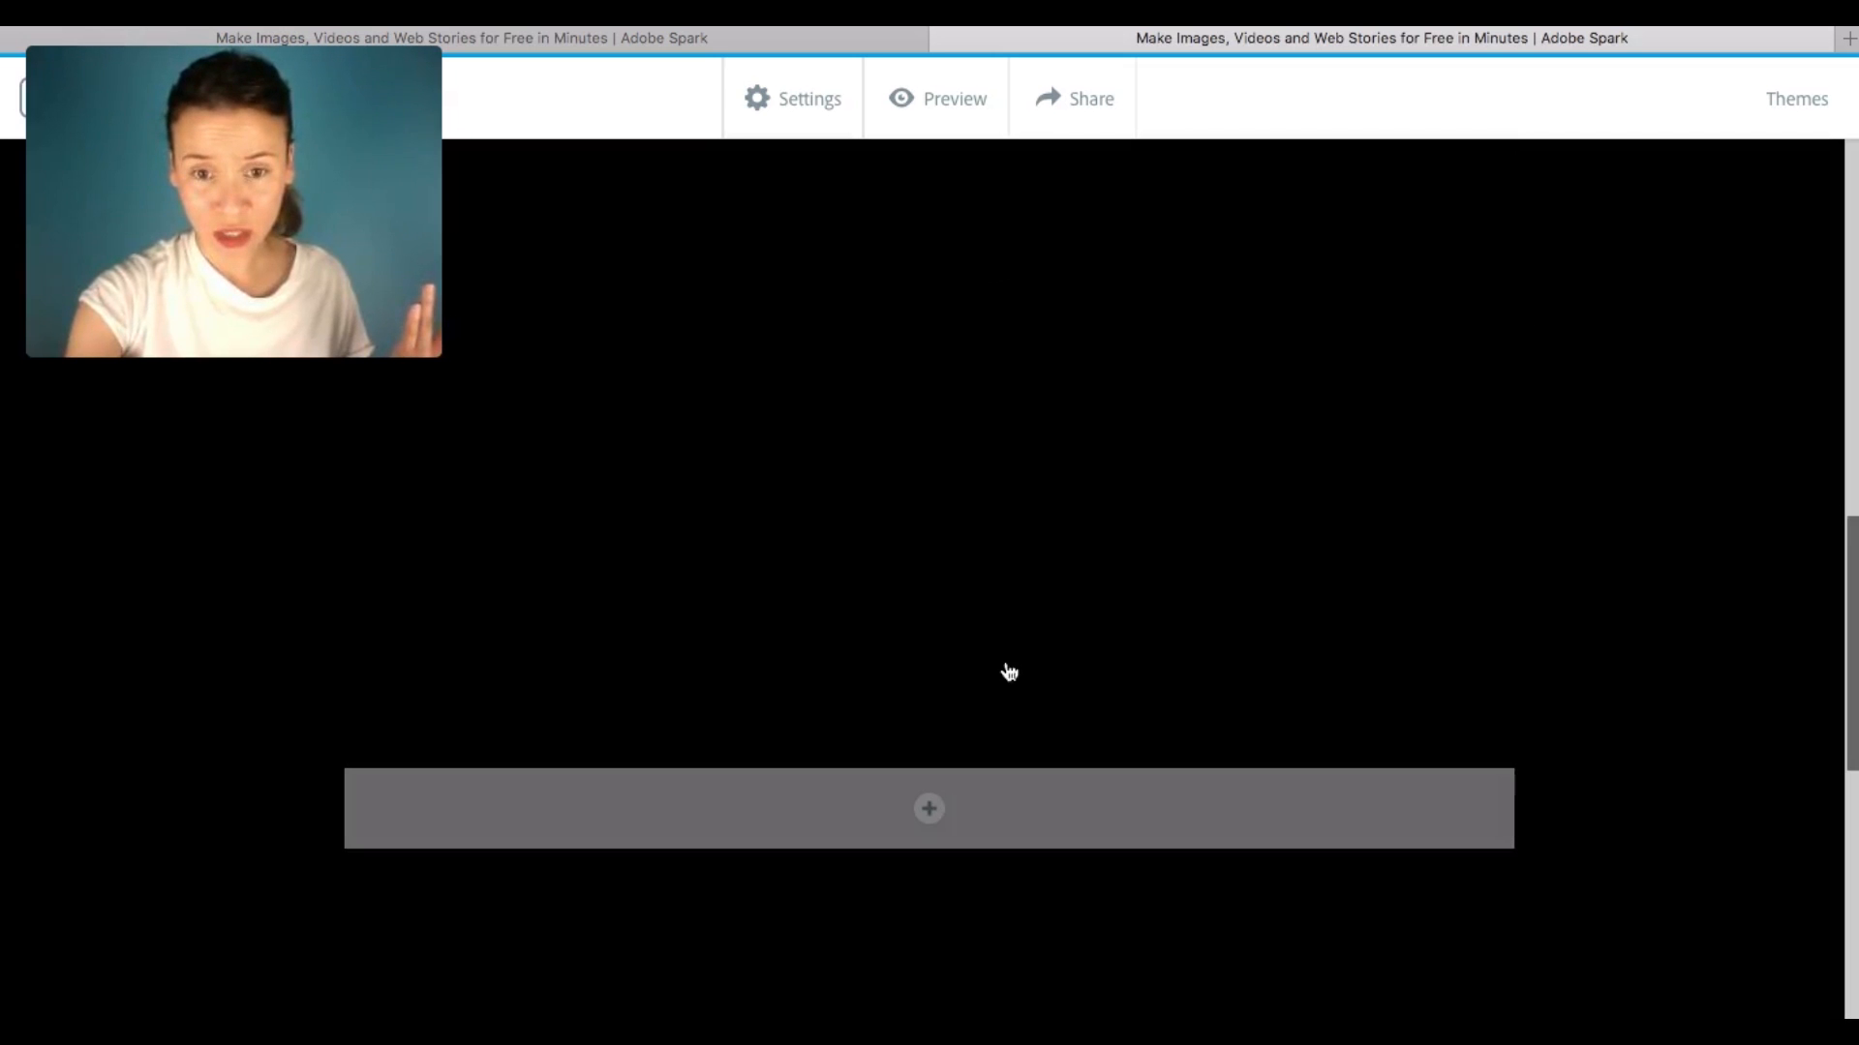
left_click_drag(1010, 780, 1020, 729)
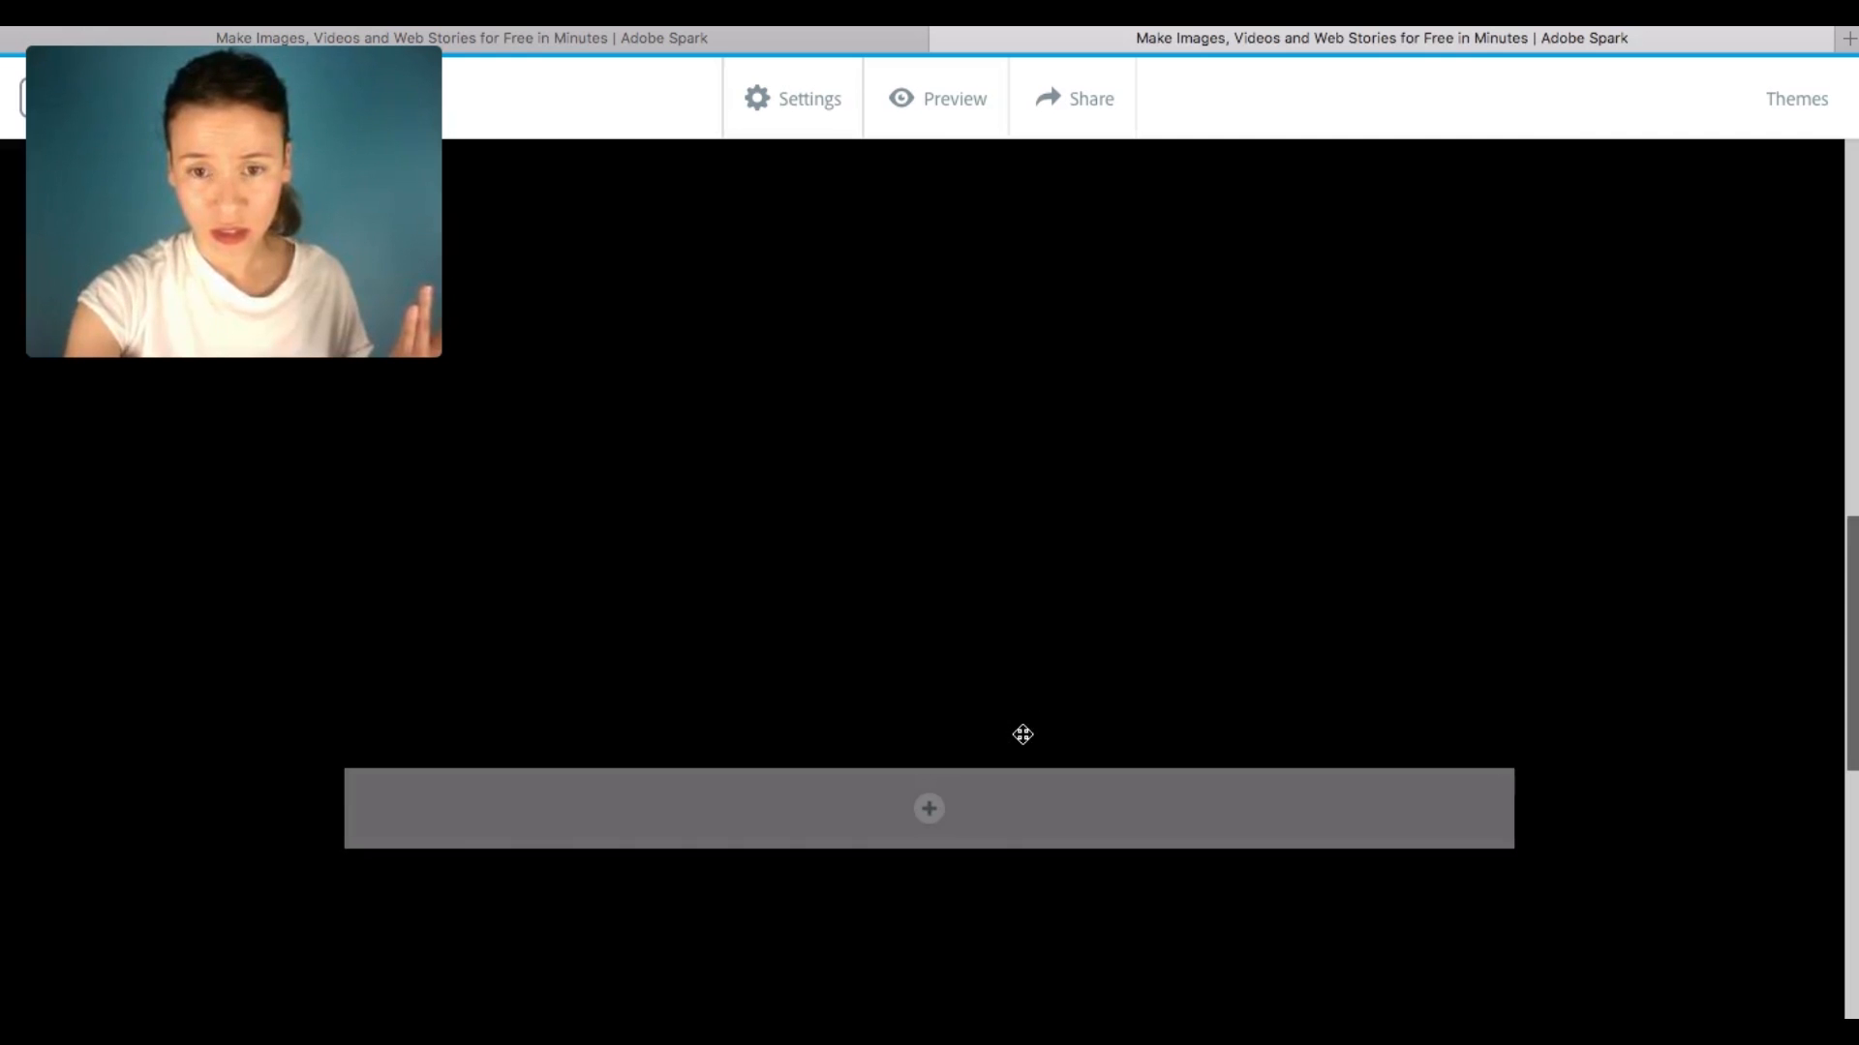
left_click_drag(1008, 905, 1018, 538)
left_click_drag(1014, 392, 1063, 250)
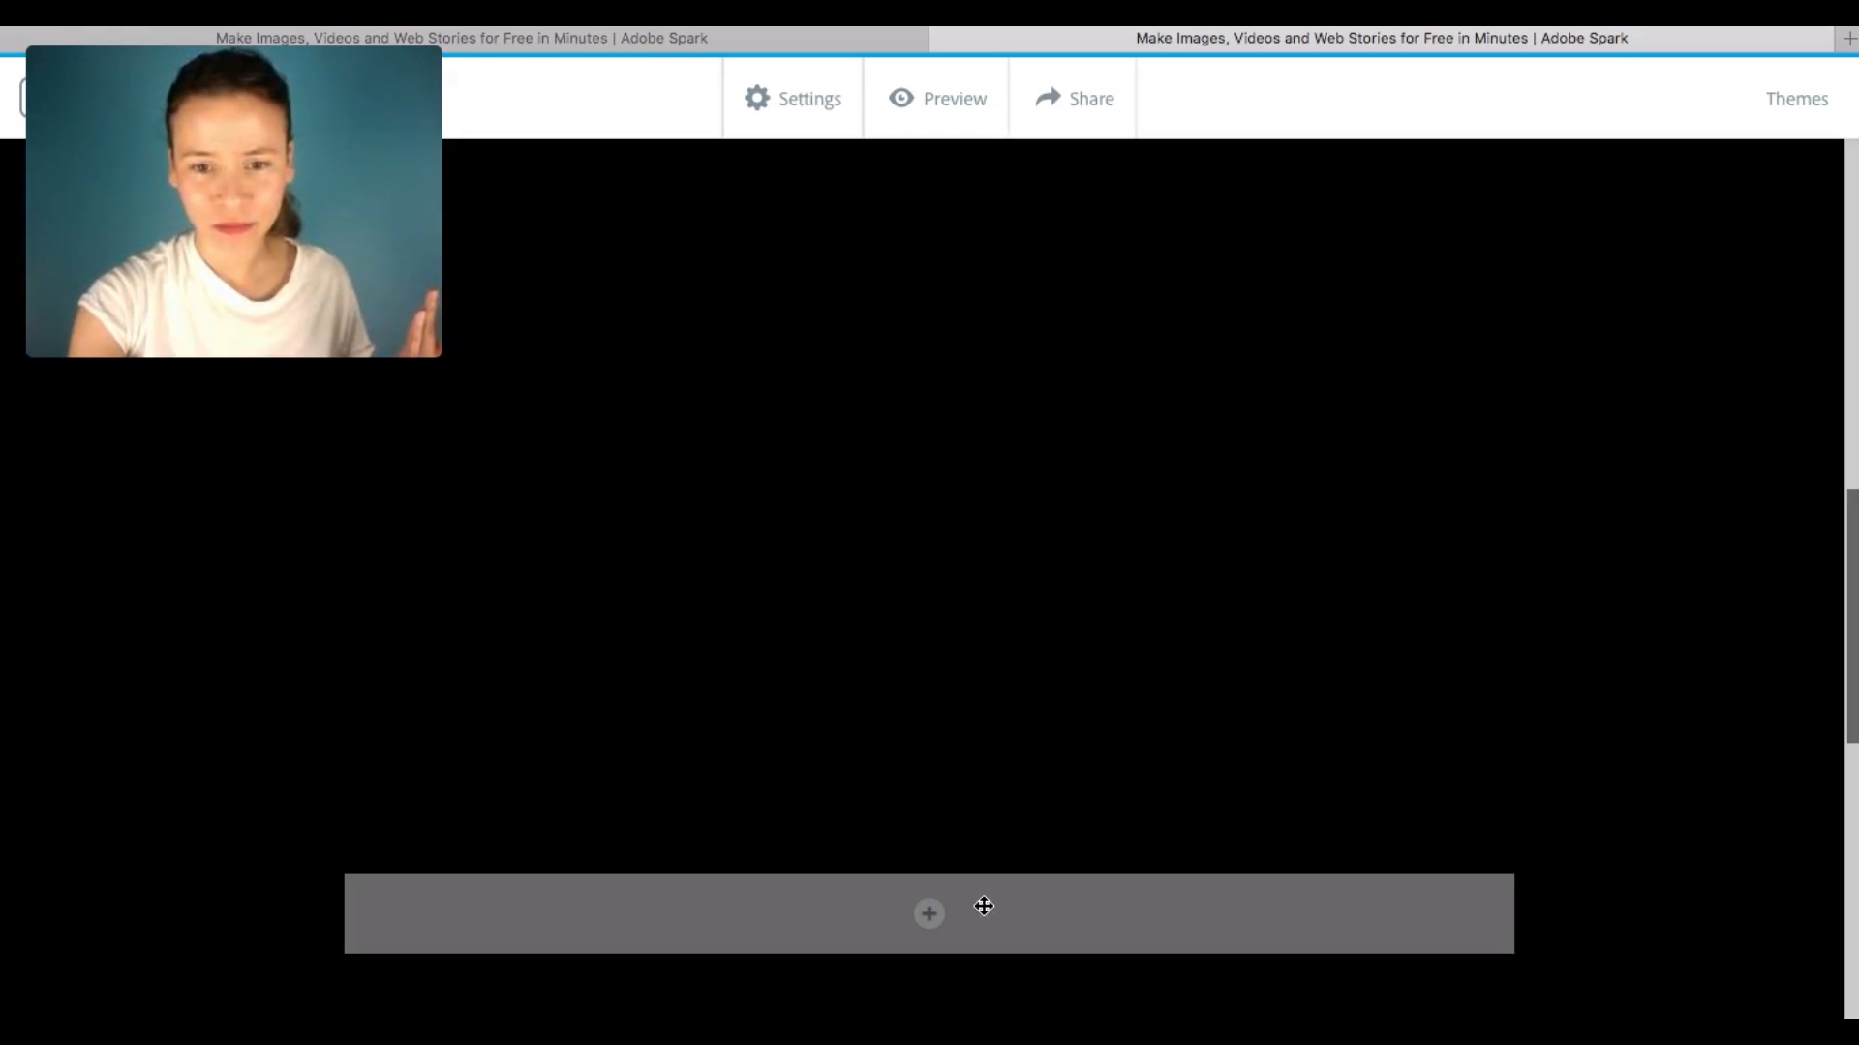
left_click_drag(984, 907, 993, 755)
left_click_drag(1009, 846, 1007, 822)
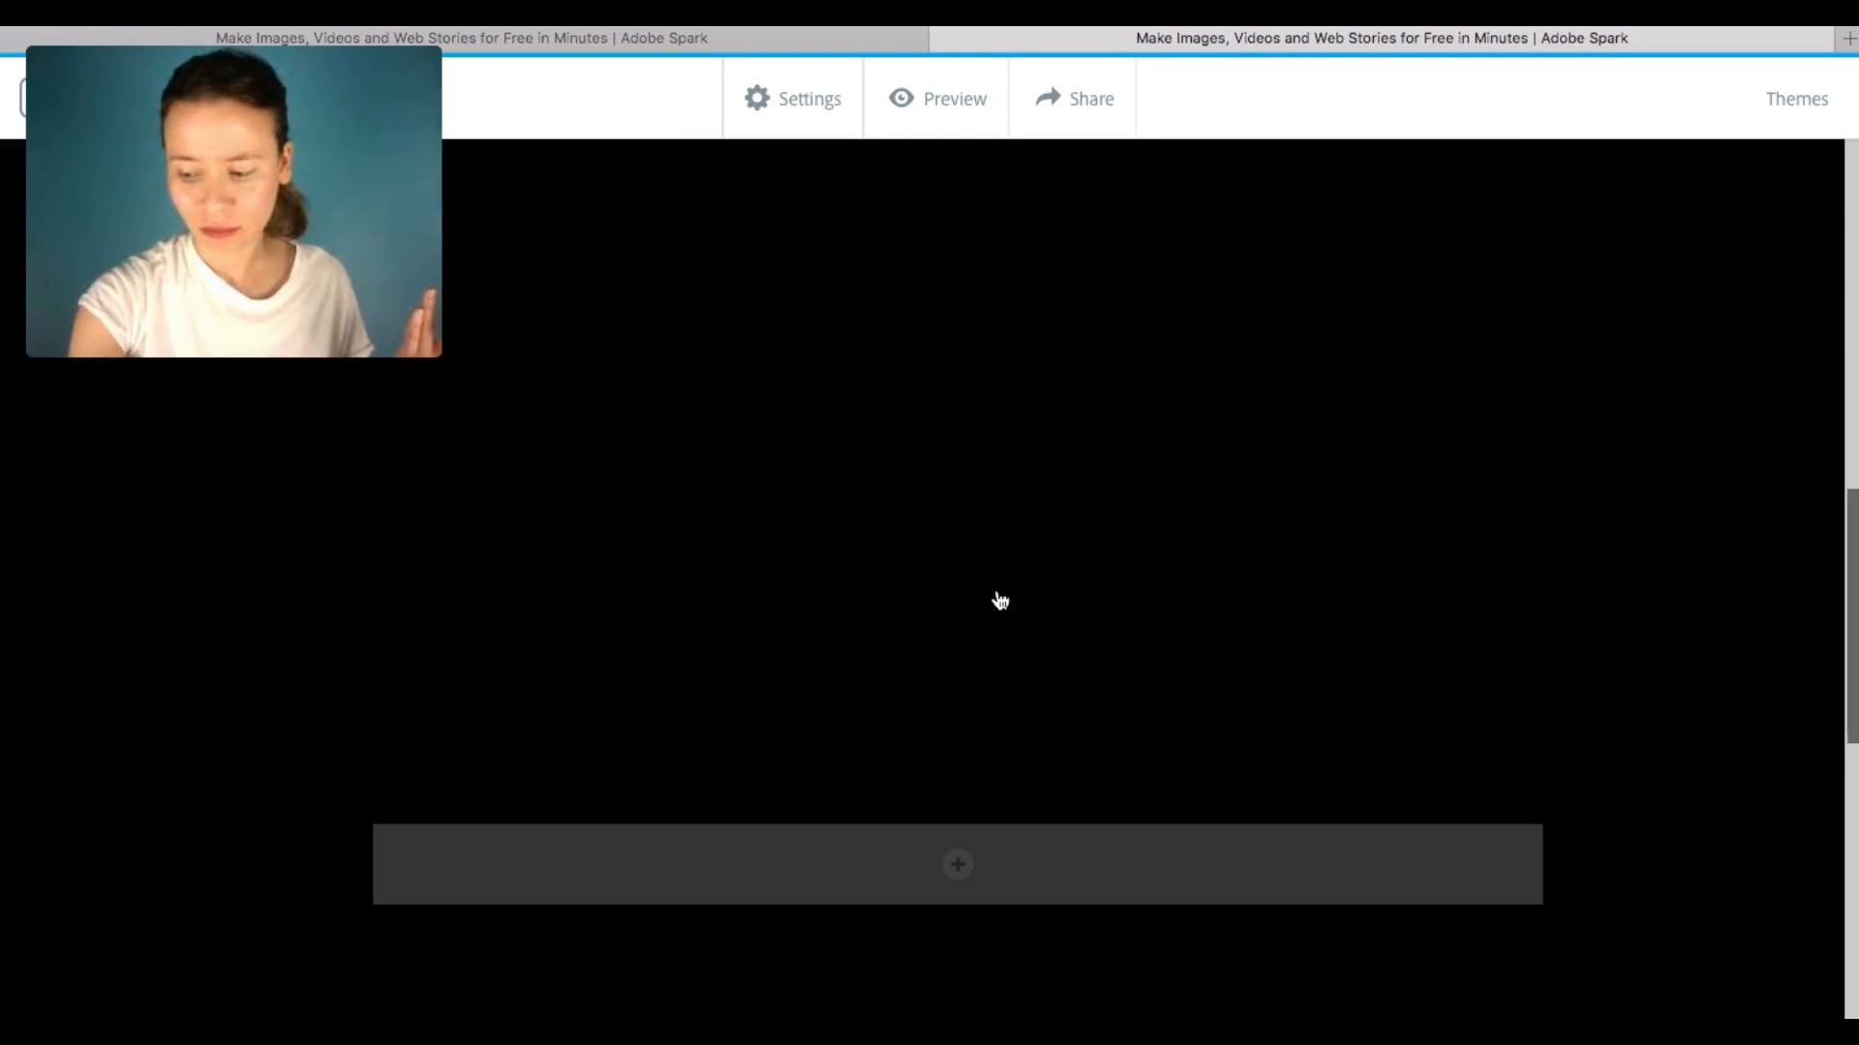
left_click_drag(997, 428, 984, 830)
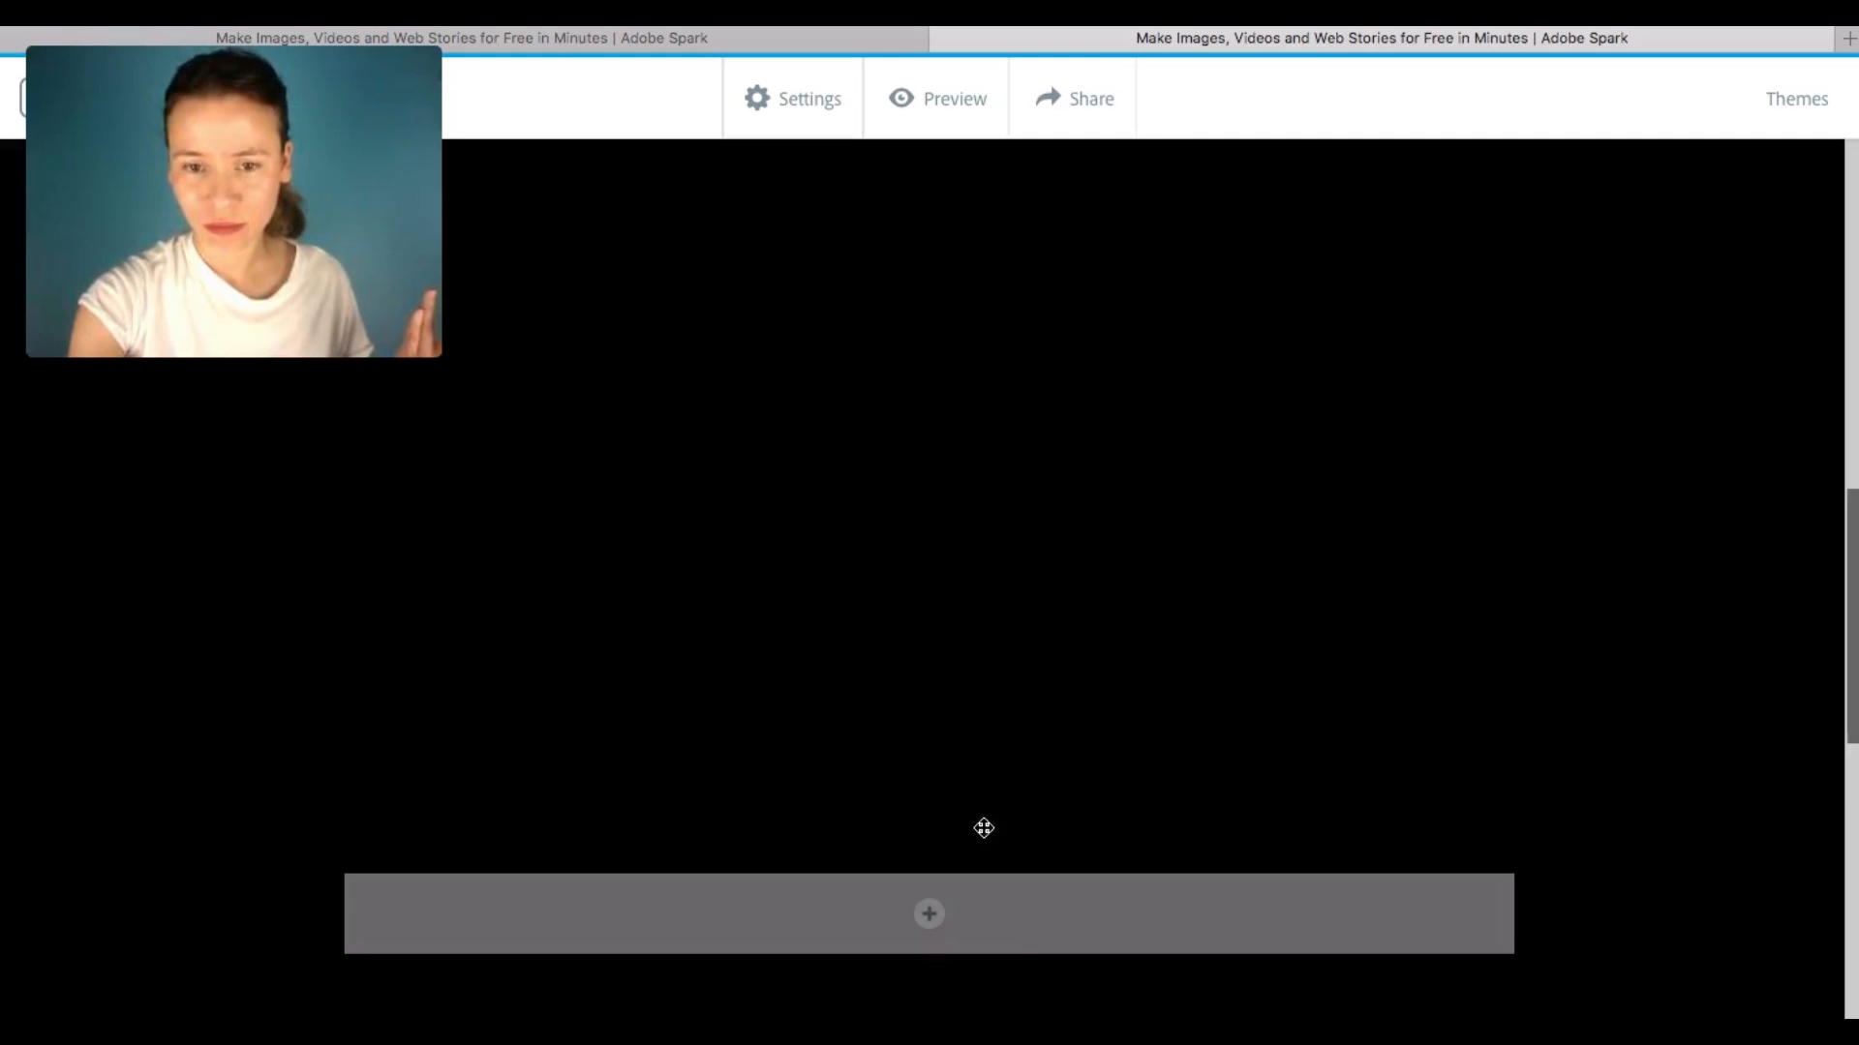
left_click_drag(983, 916, 996, 402)
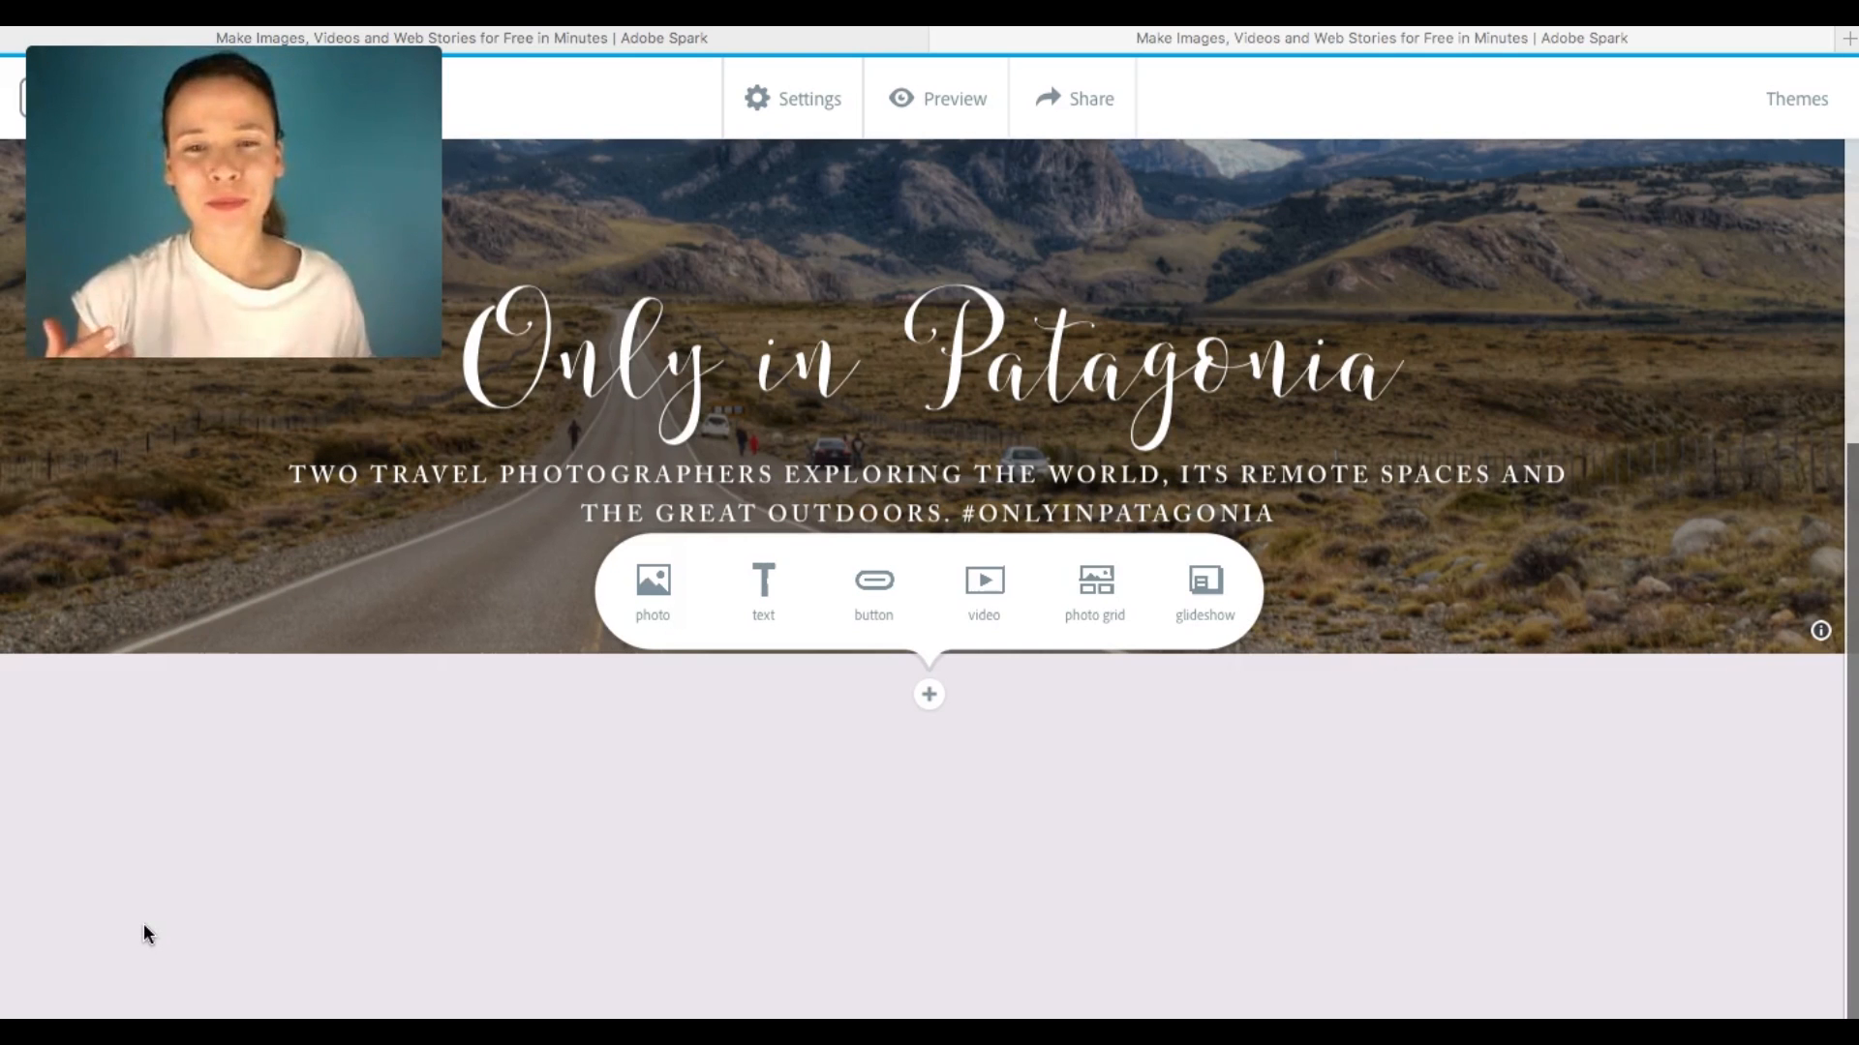
- Switch to the example page and review its title section, intro paragraph and embedded video again
left_click(635, 37)
scroll(1324, 405, "up", 3)
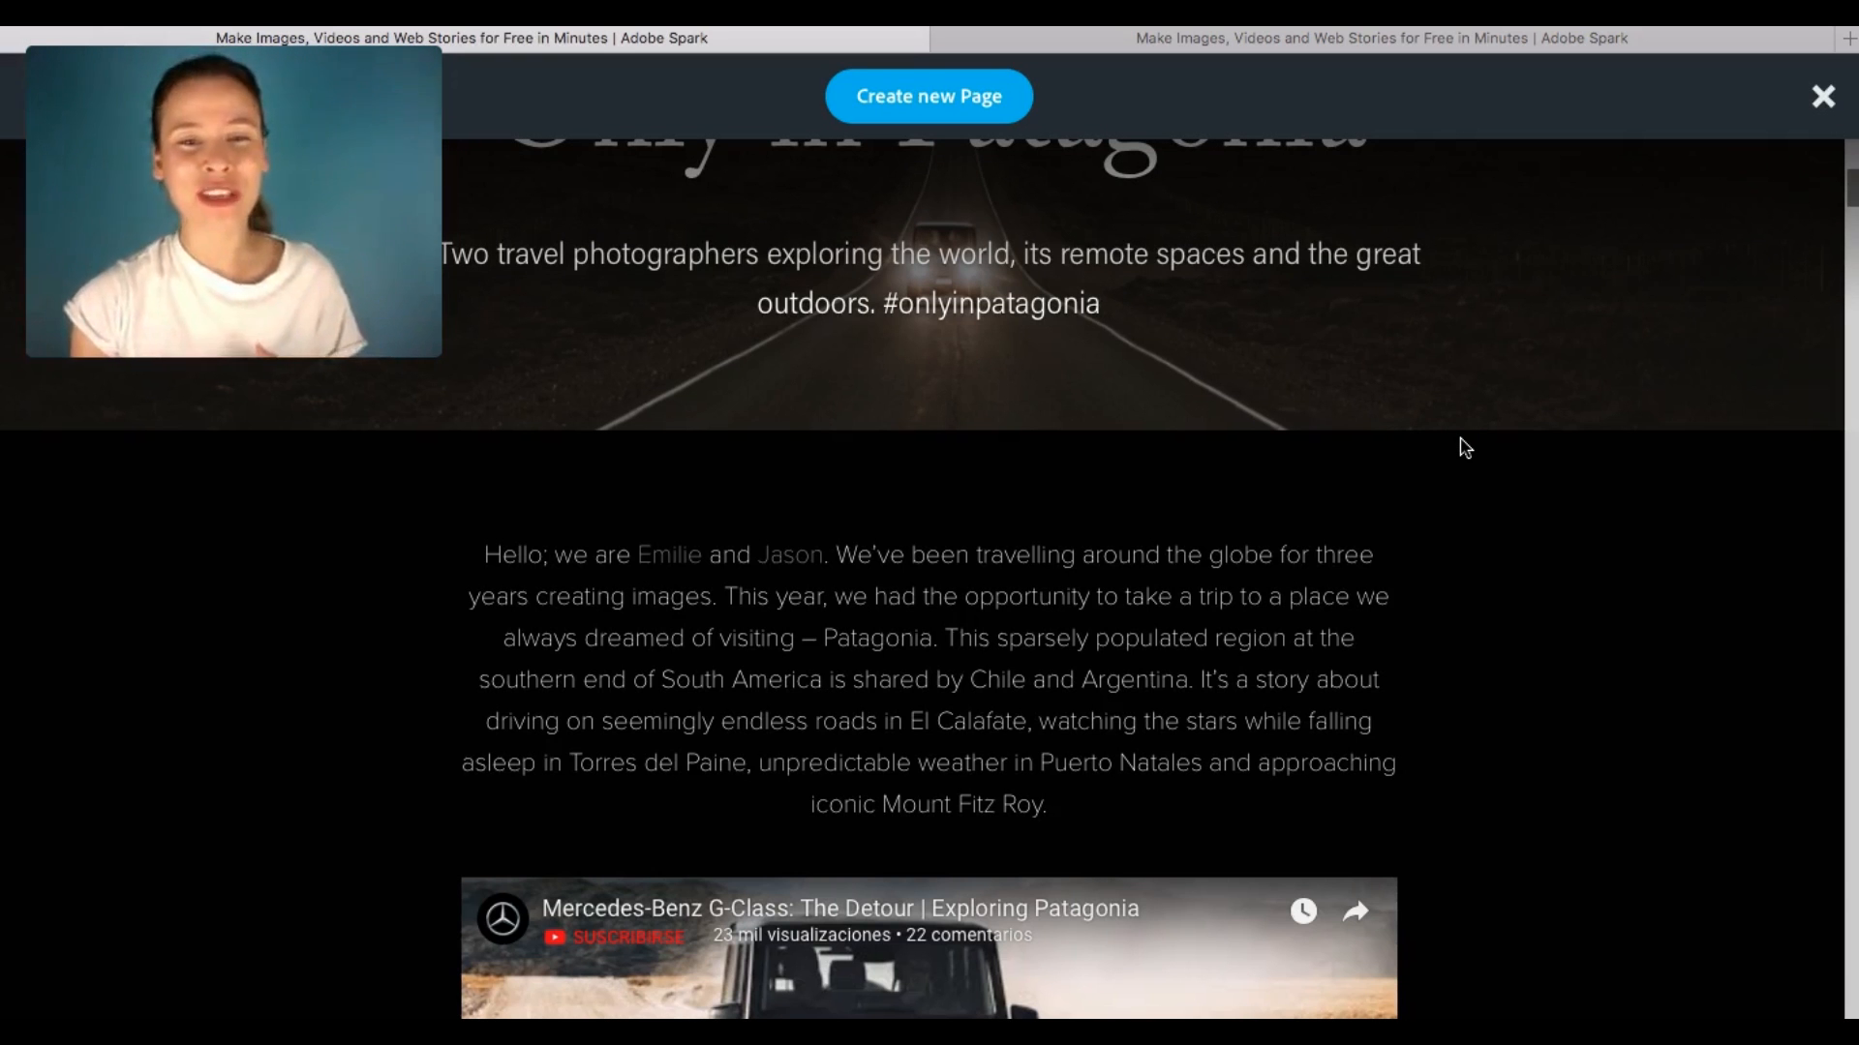
scroll(1465, 447, "down", 4)
scroll(1465, 447, "down", 1)
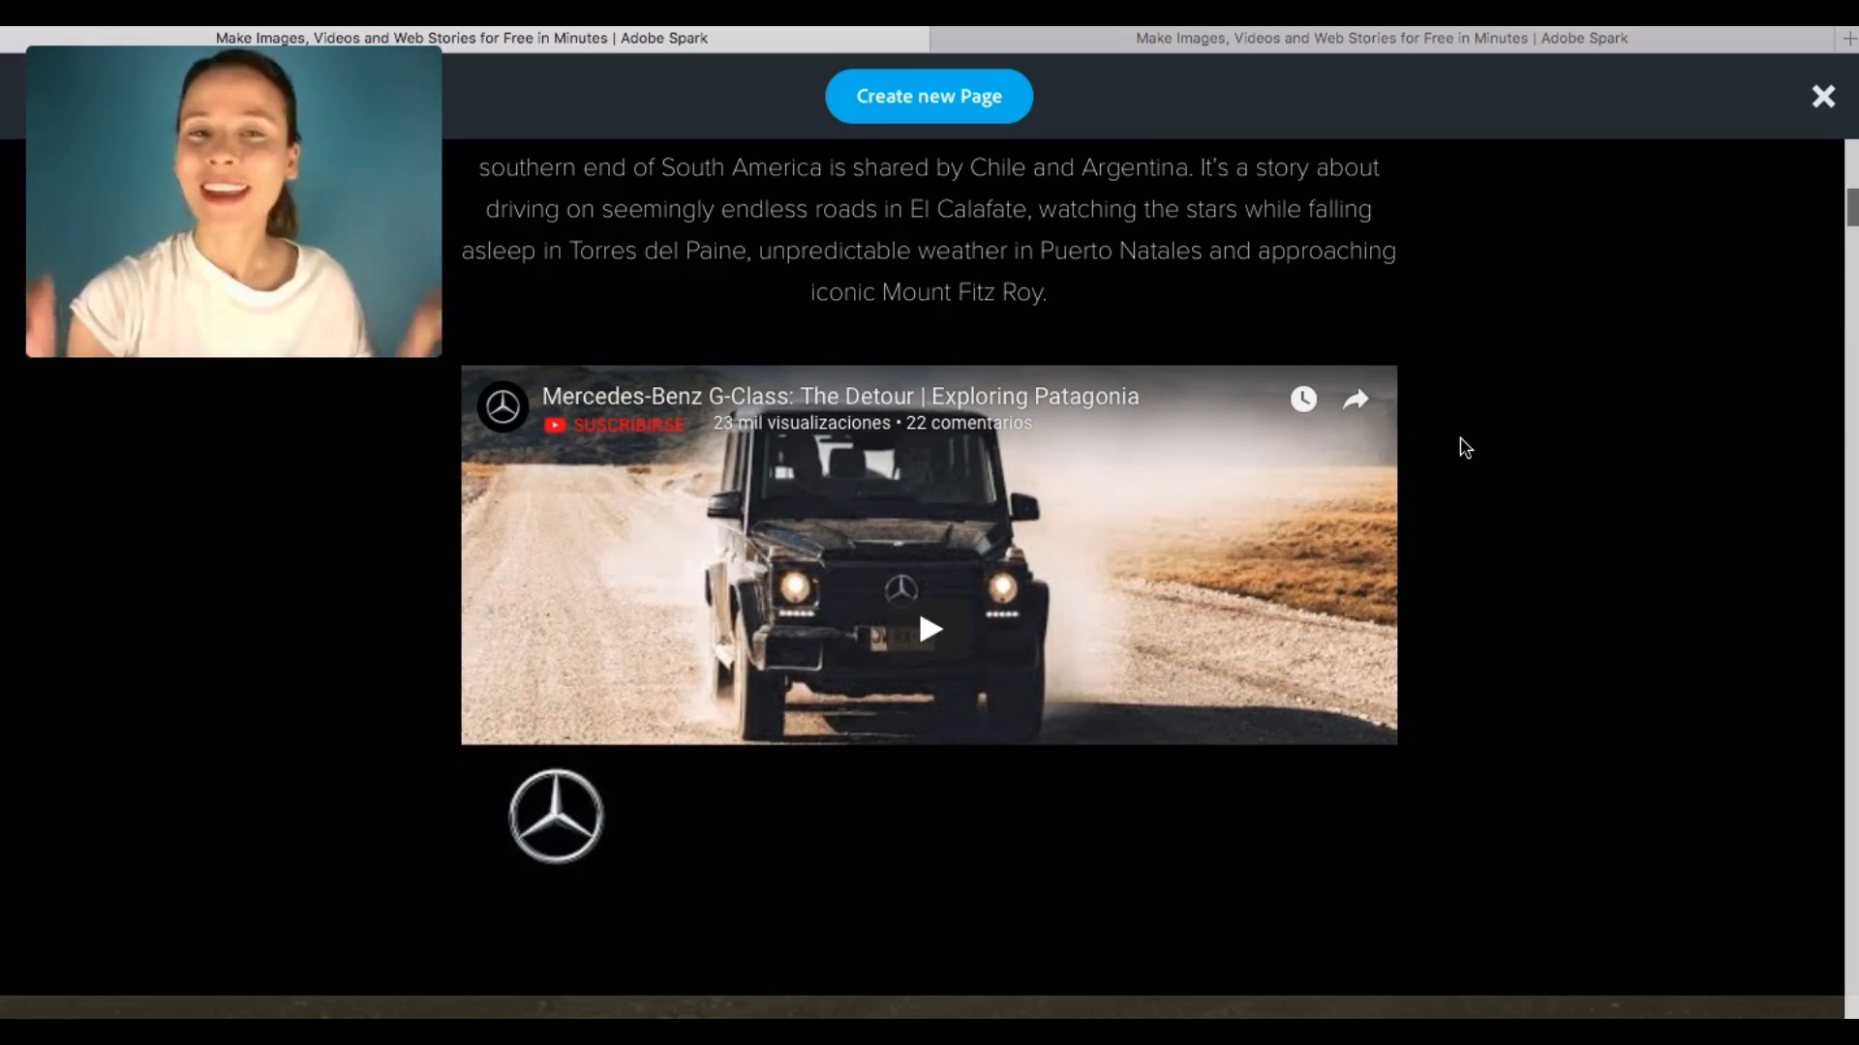
scroll(1462, 446, "up", 1)
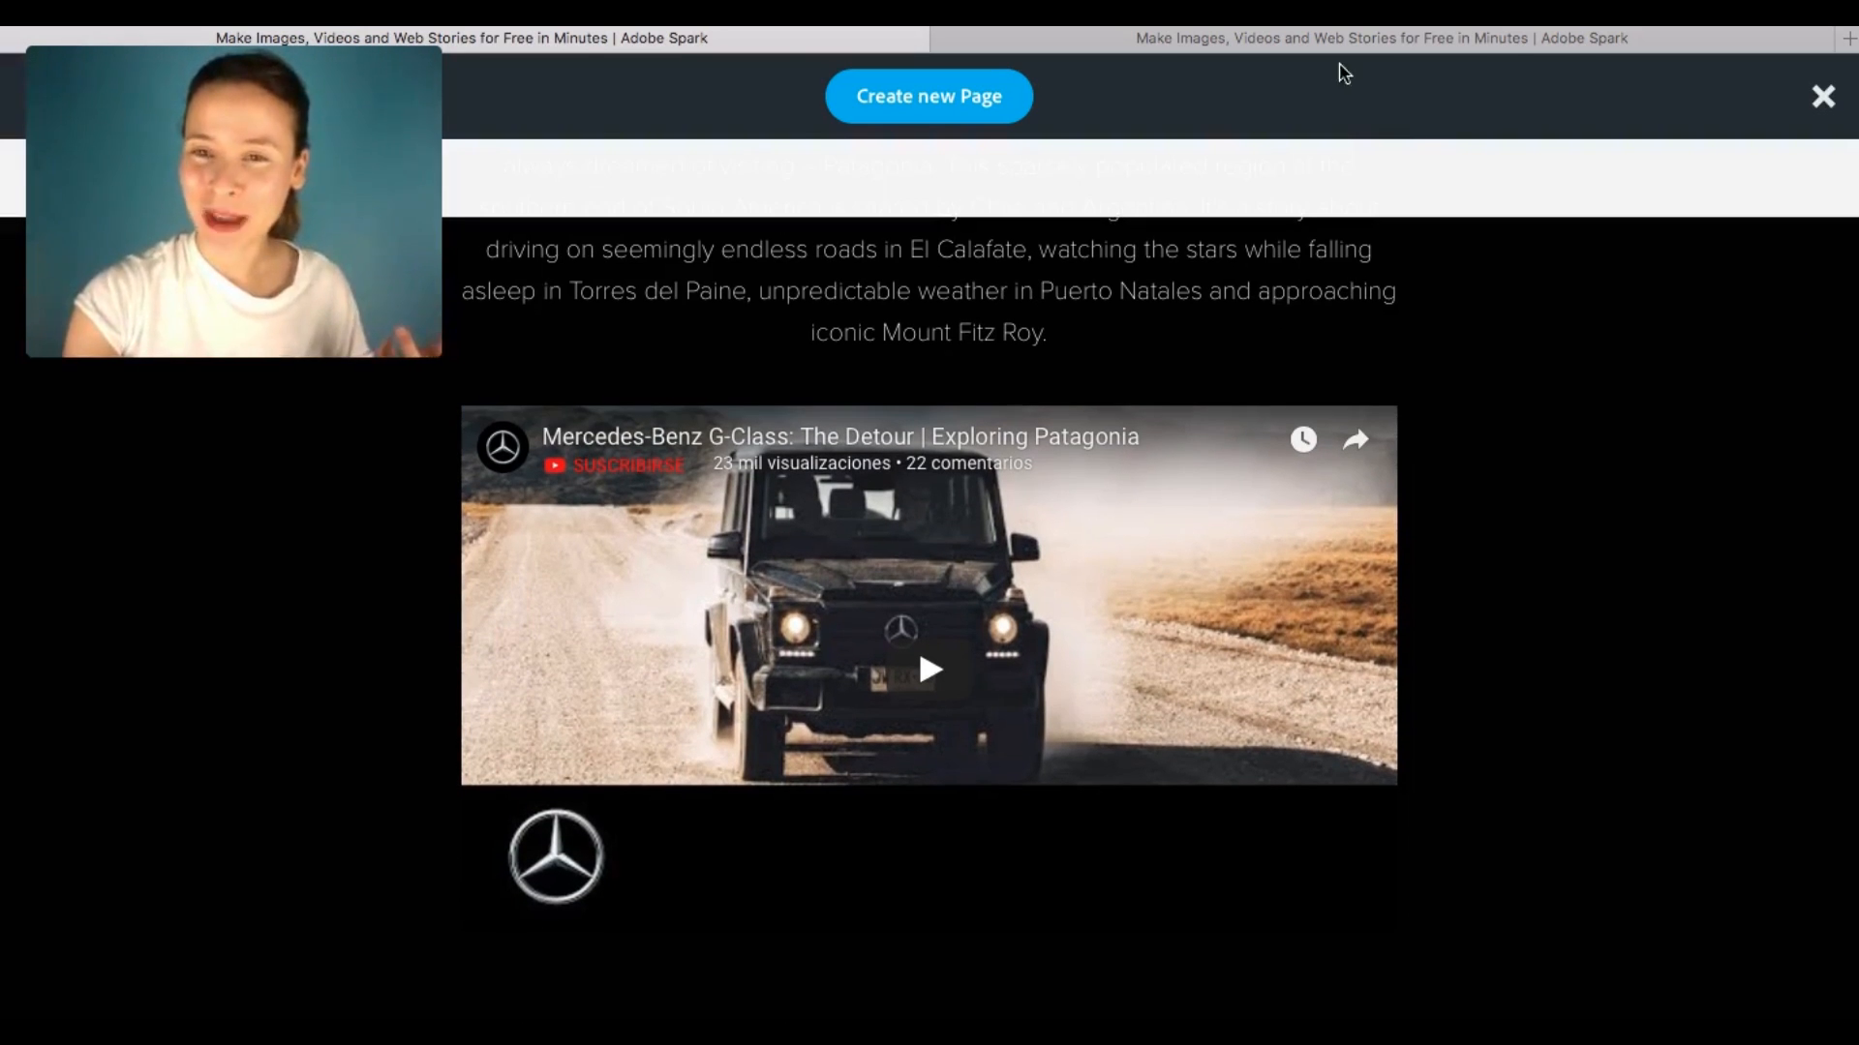
- Copy the whole intro paragraph about the Patagonia trip from the example page
left_click(1319, 44)
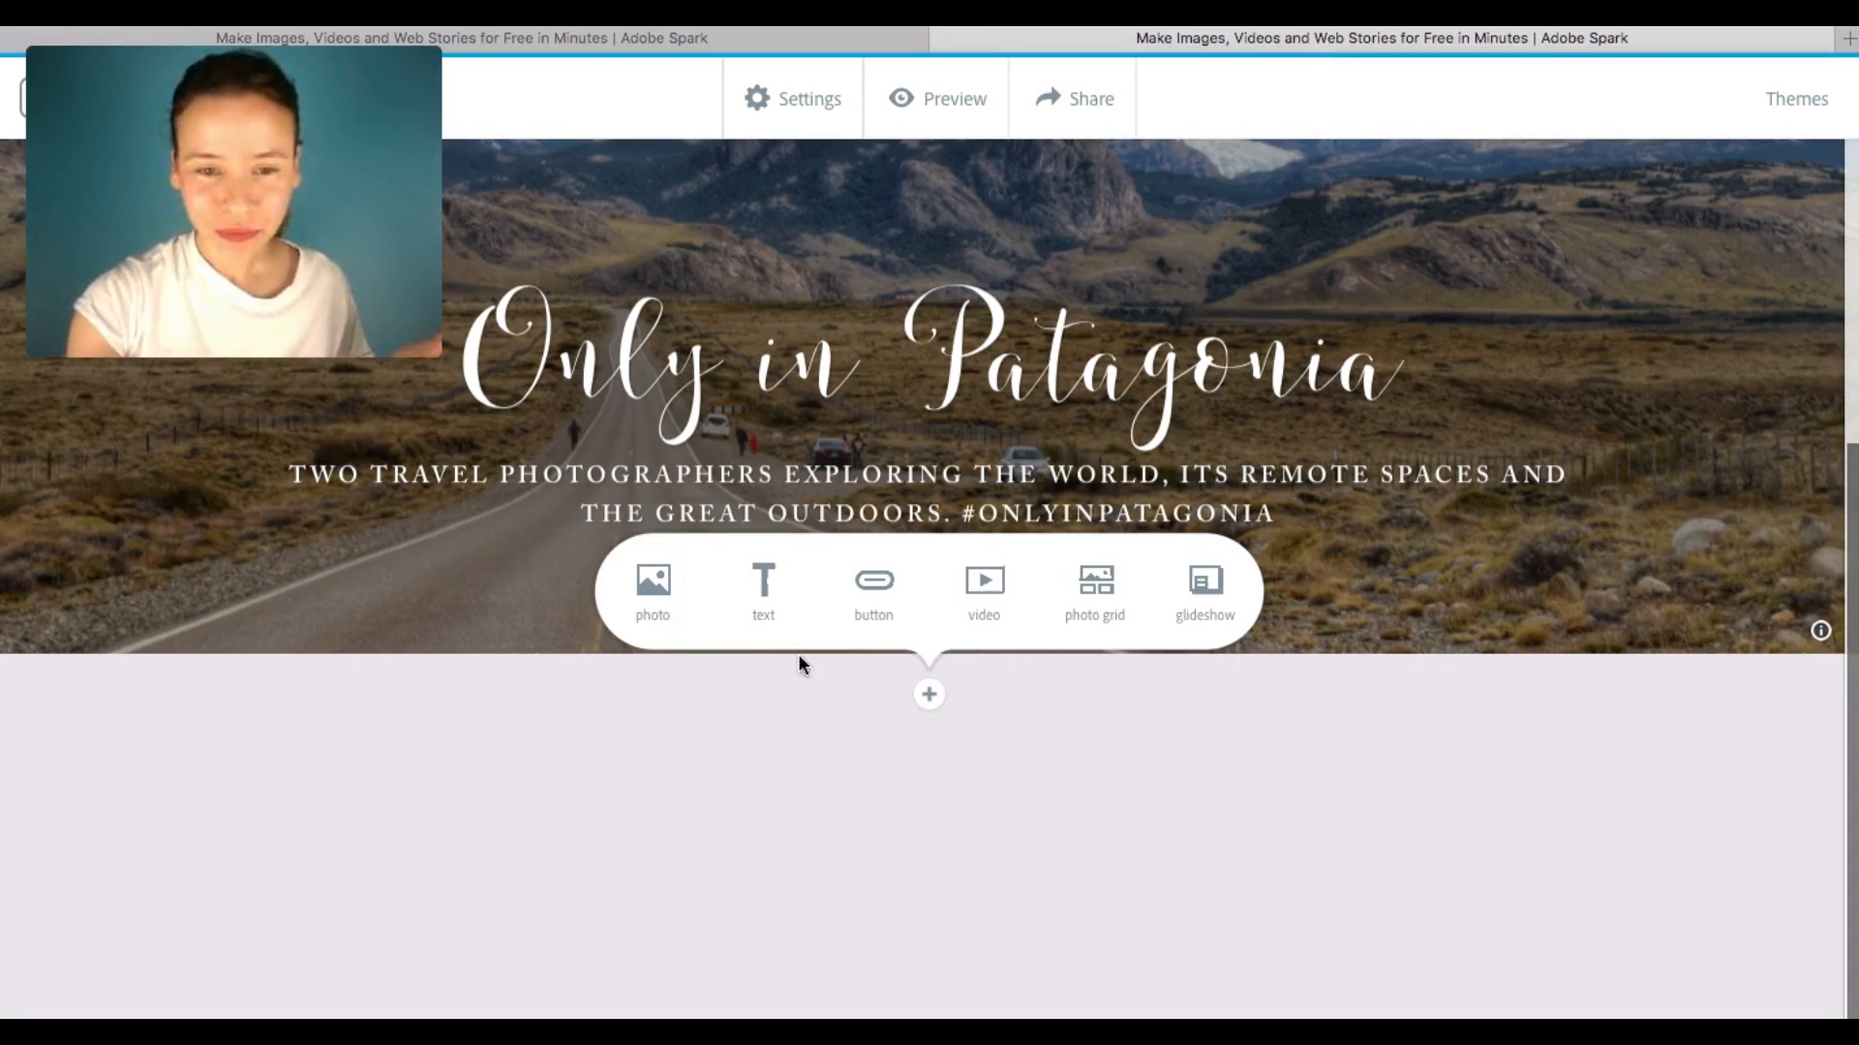
left_click(763, 584)
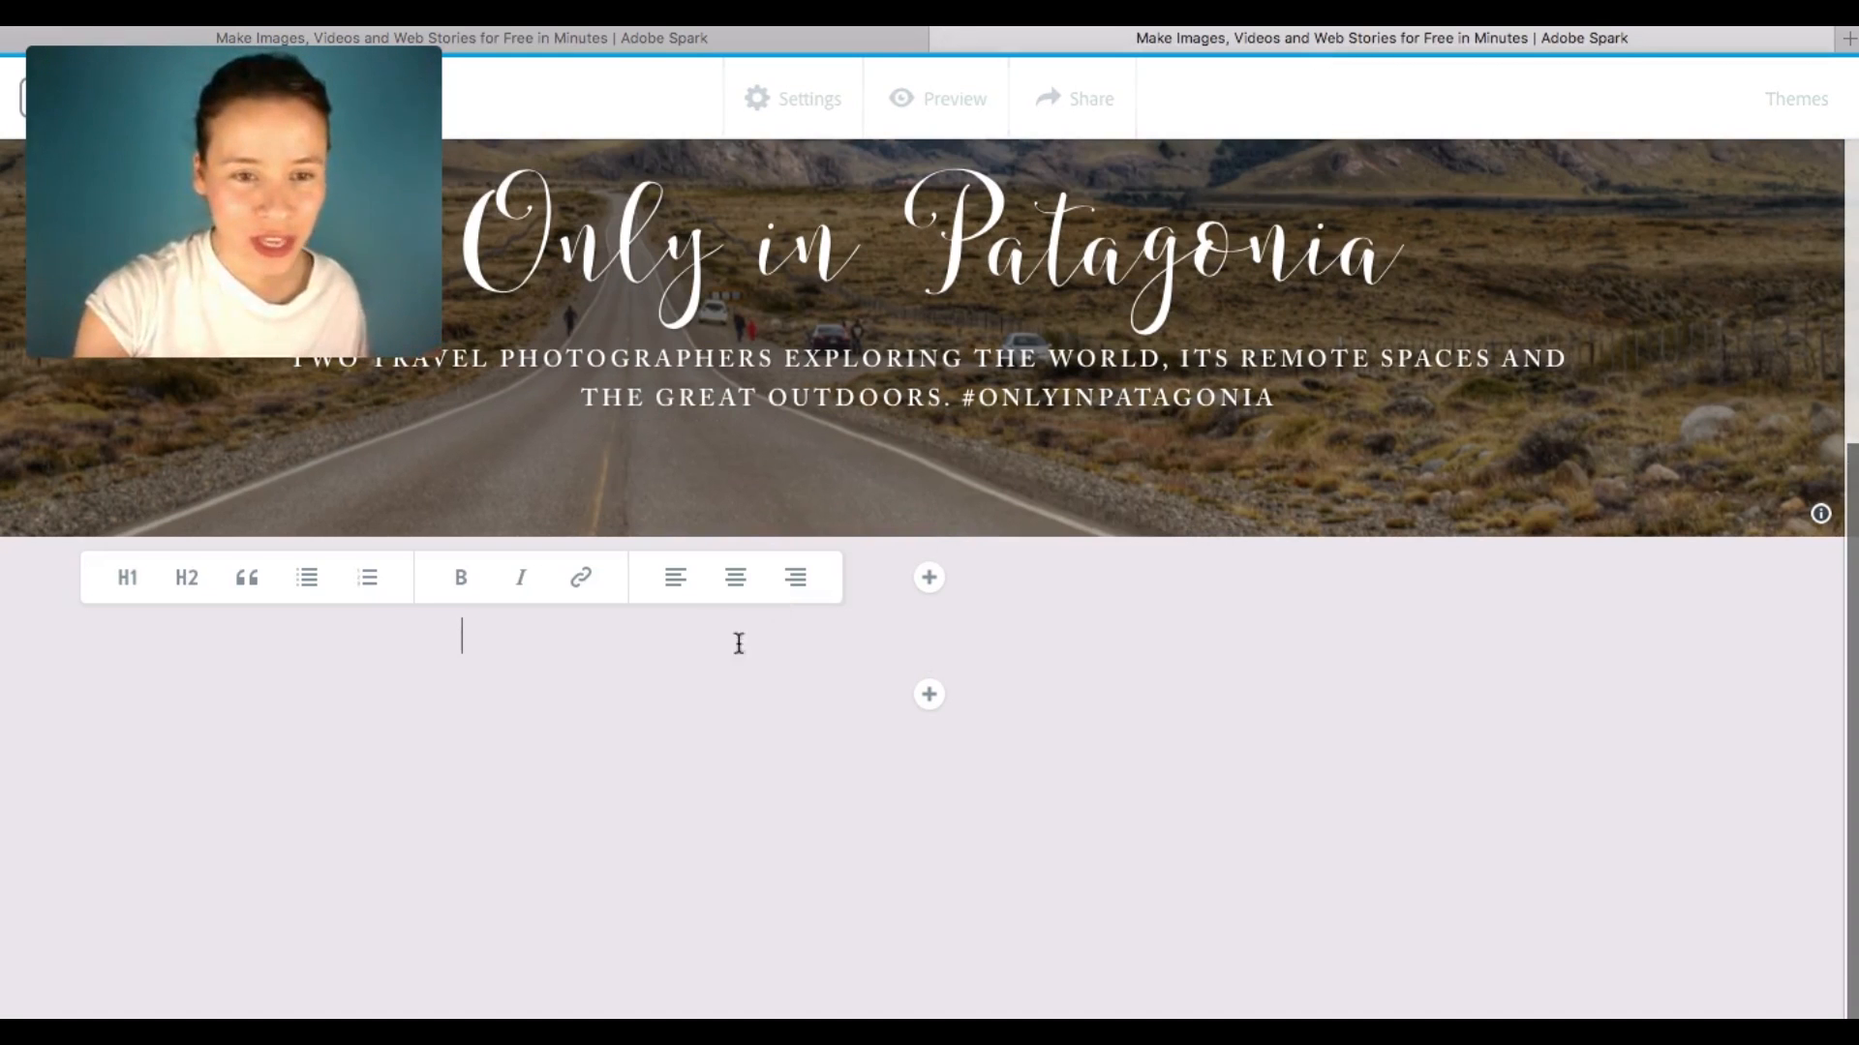
left_click(759, 29)
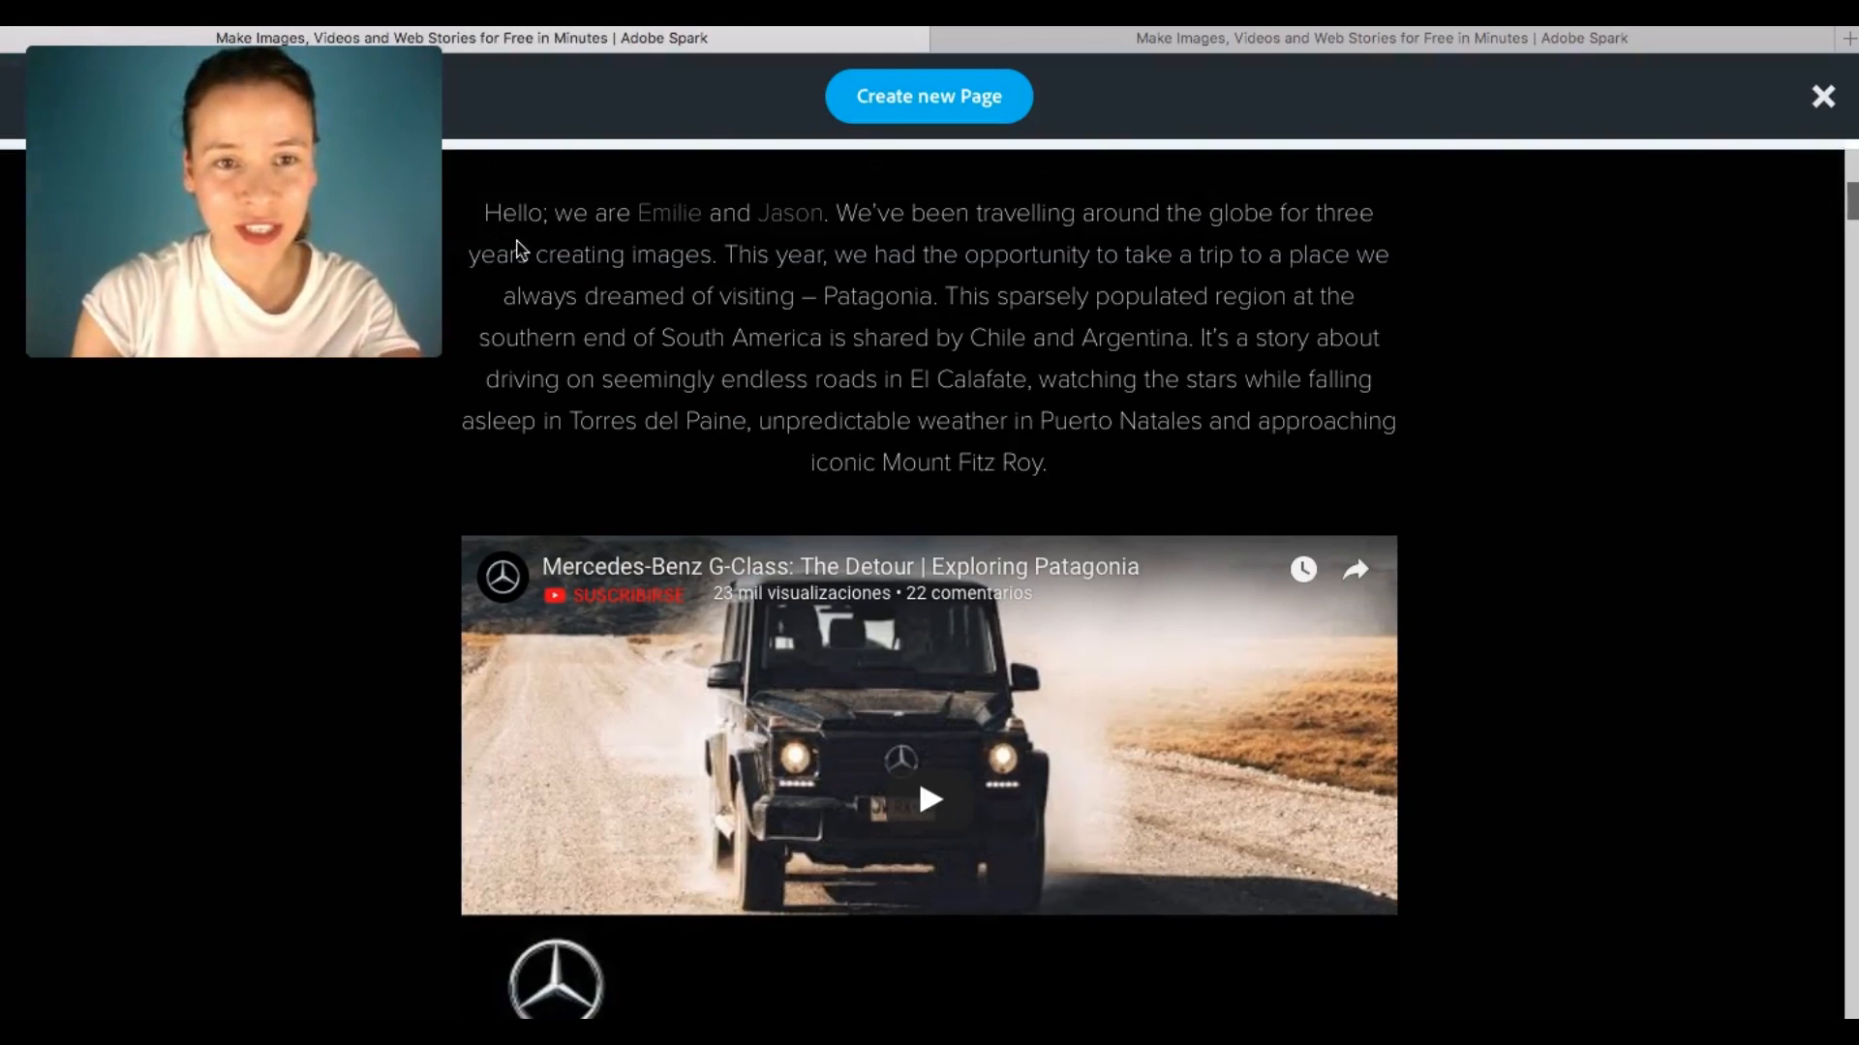
scroll(478, 251, "up", 1)
left_click_drag(505, 255, 1089, 523)
key("ctrl+c")
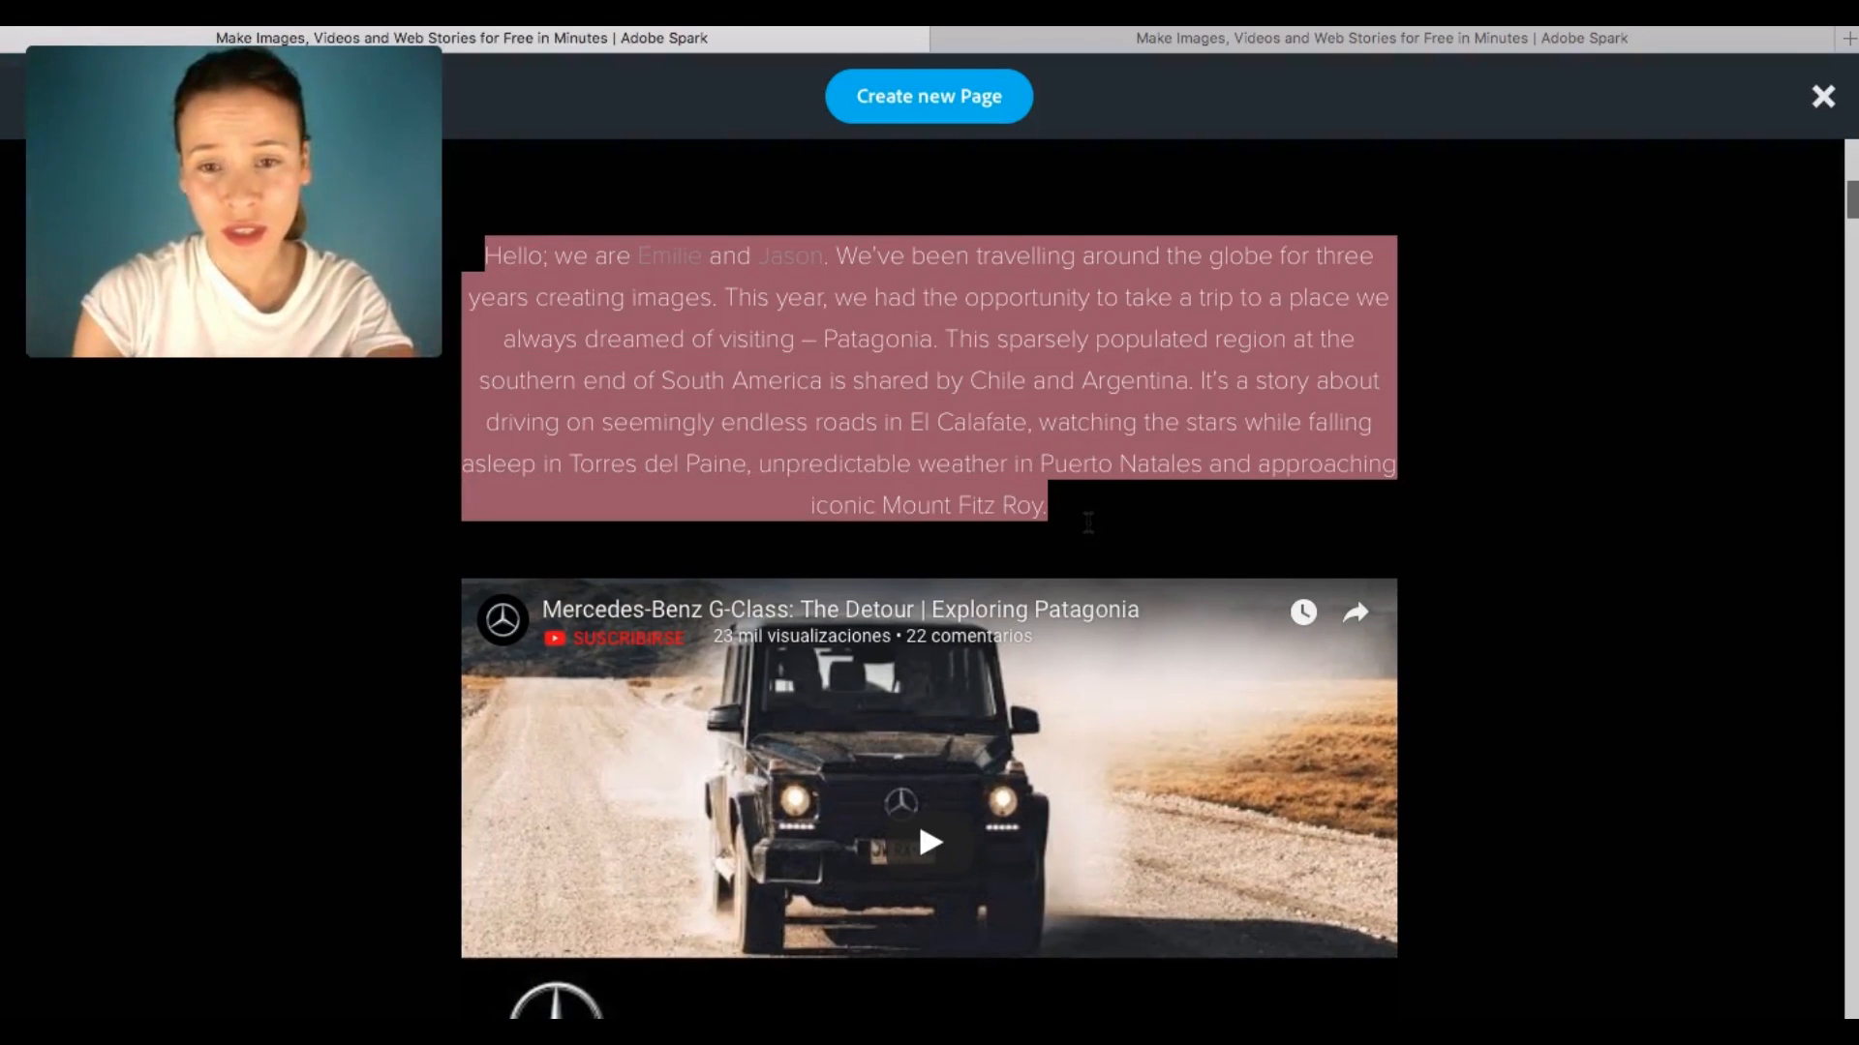
- Add a text block below the new page's cover and paste the copied intro paragraph into it
left_click(1227, 38)
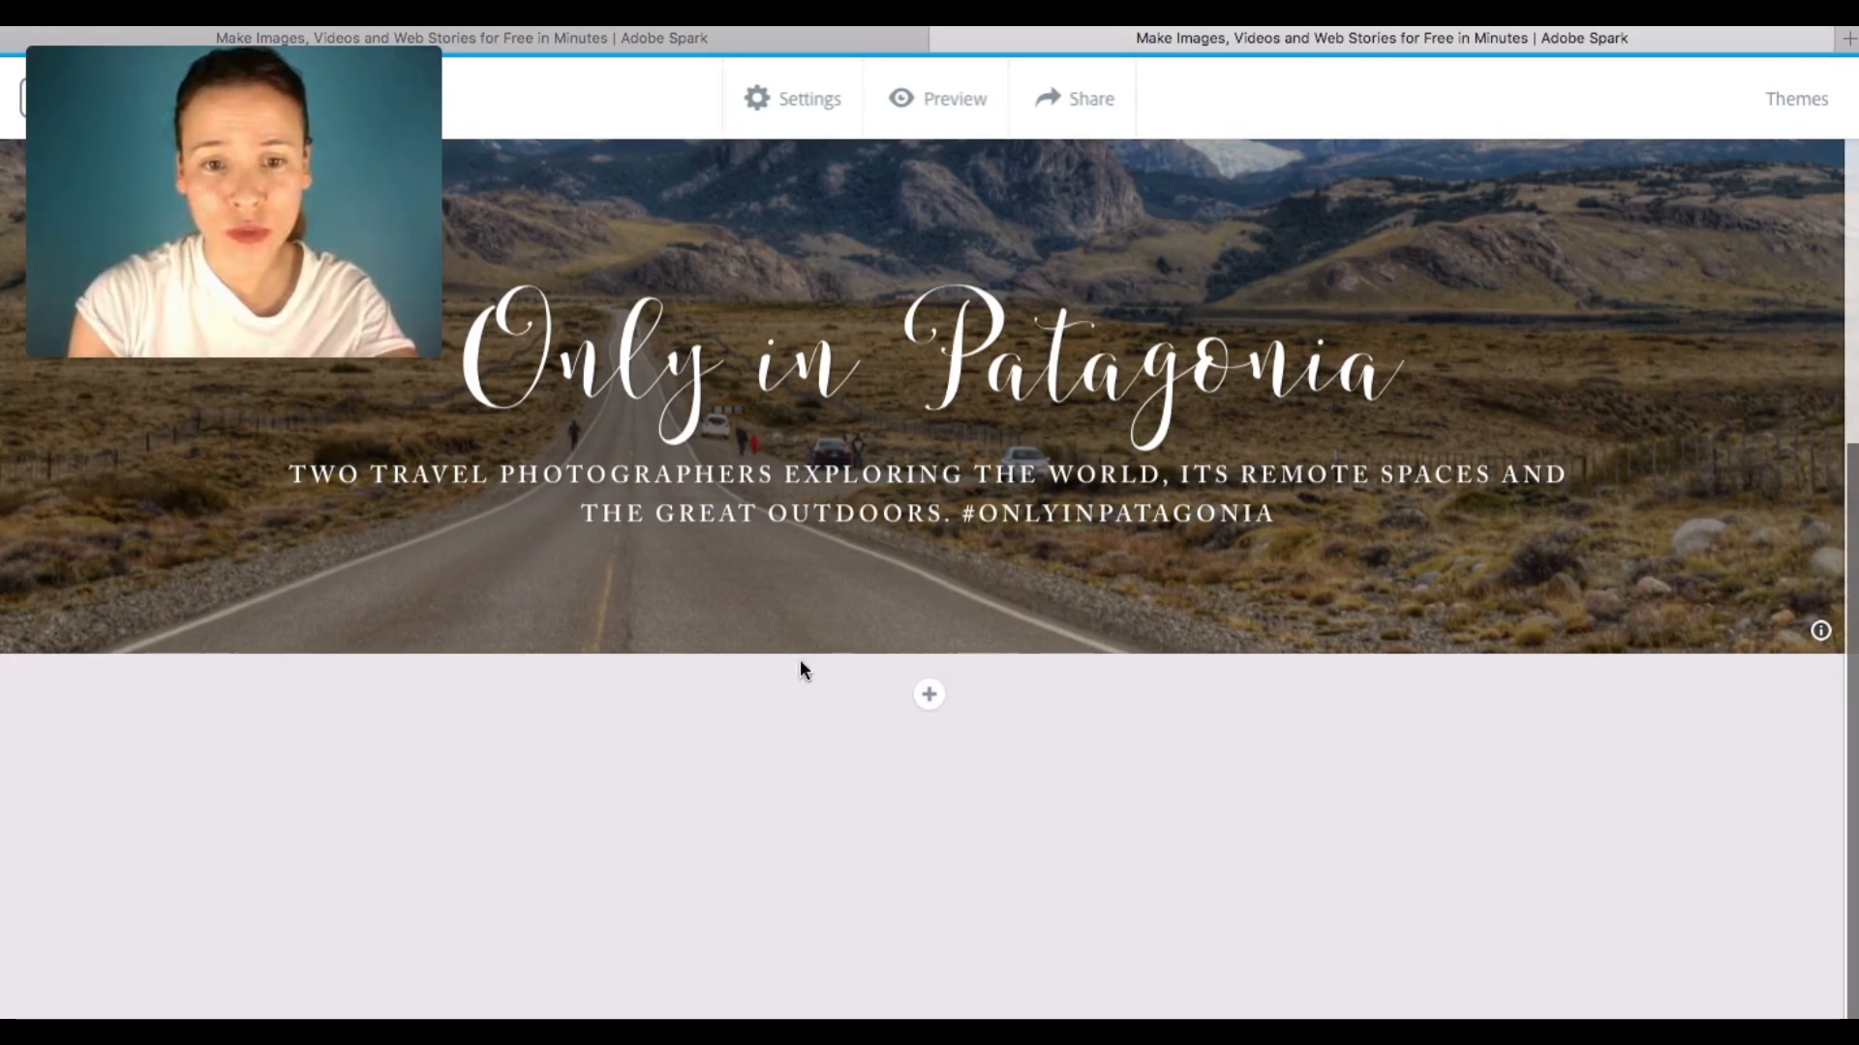
left_click(928, 694)
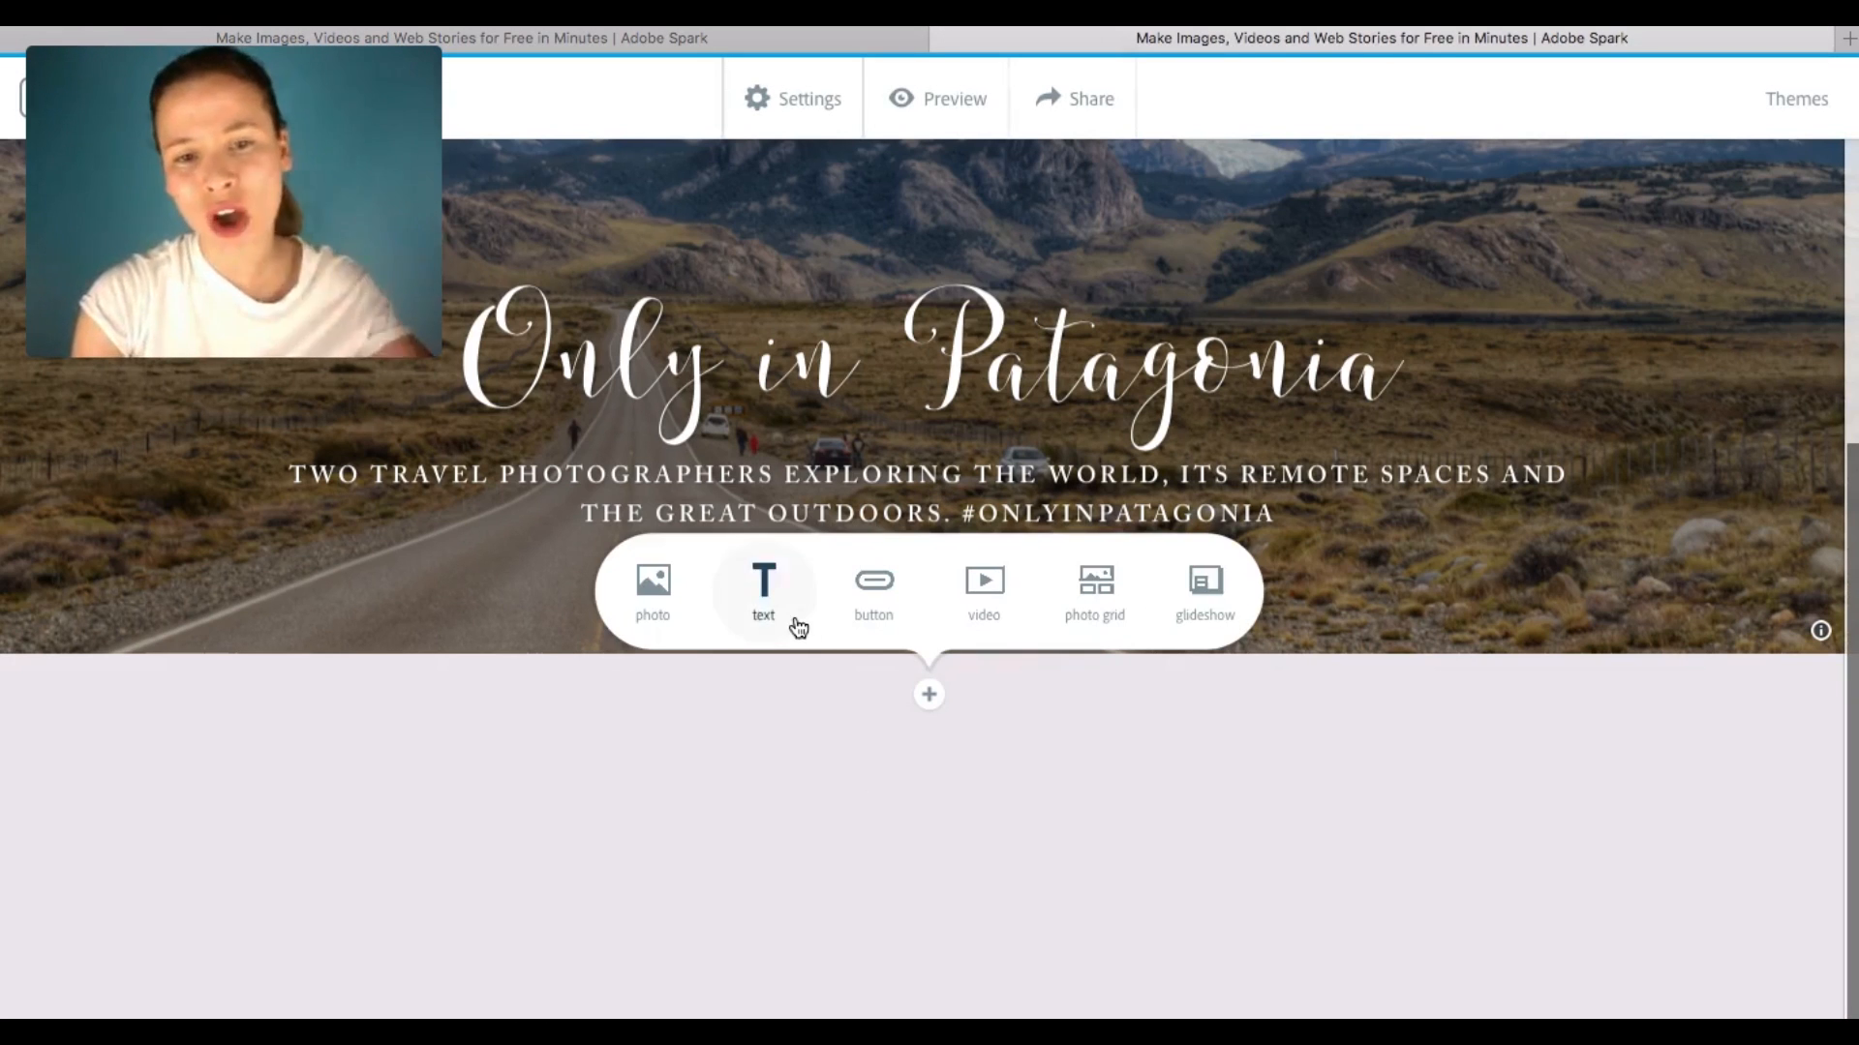
left_click(769, 598)
key("ctrl+v")
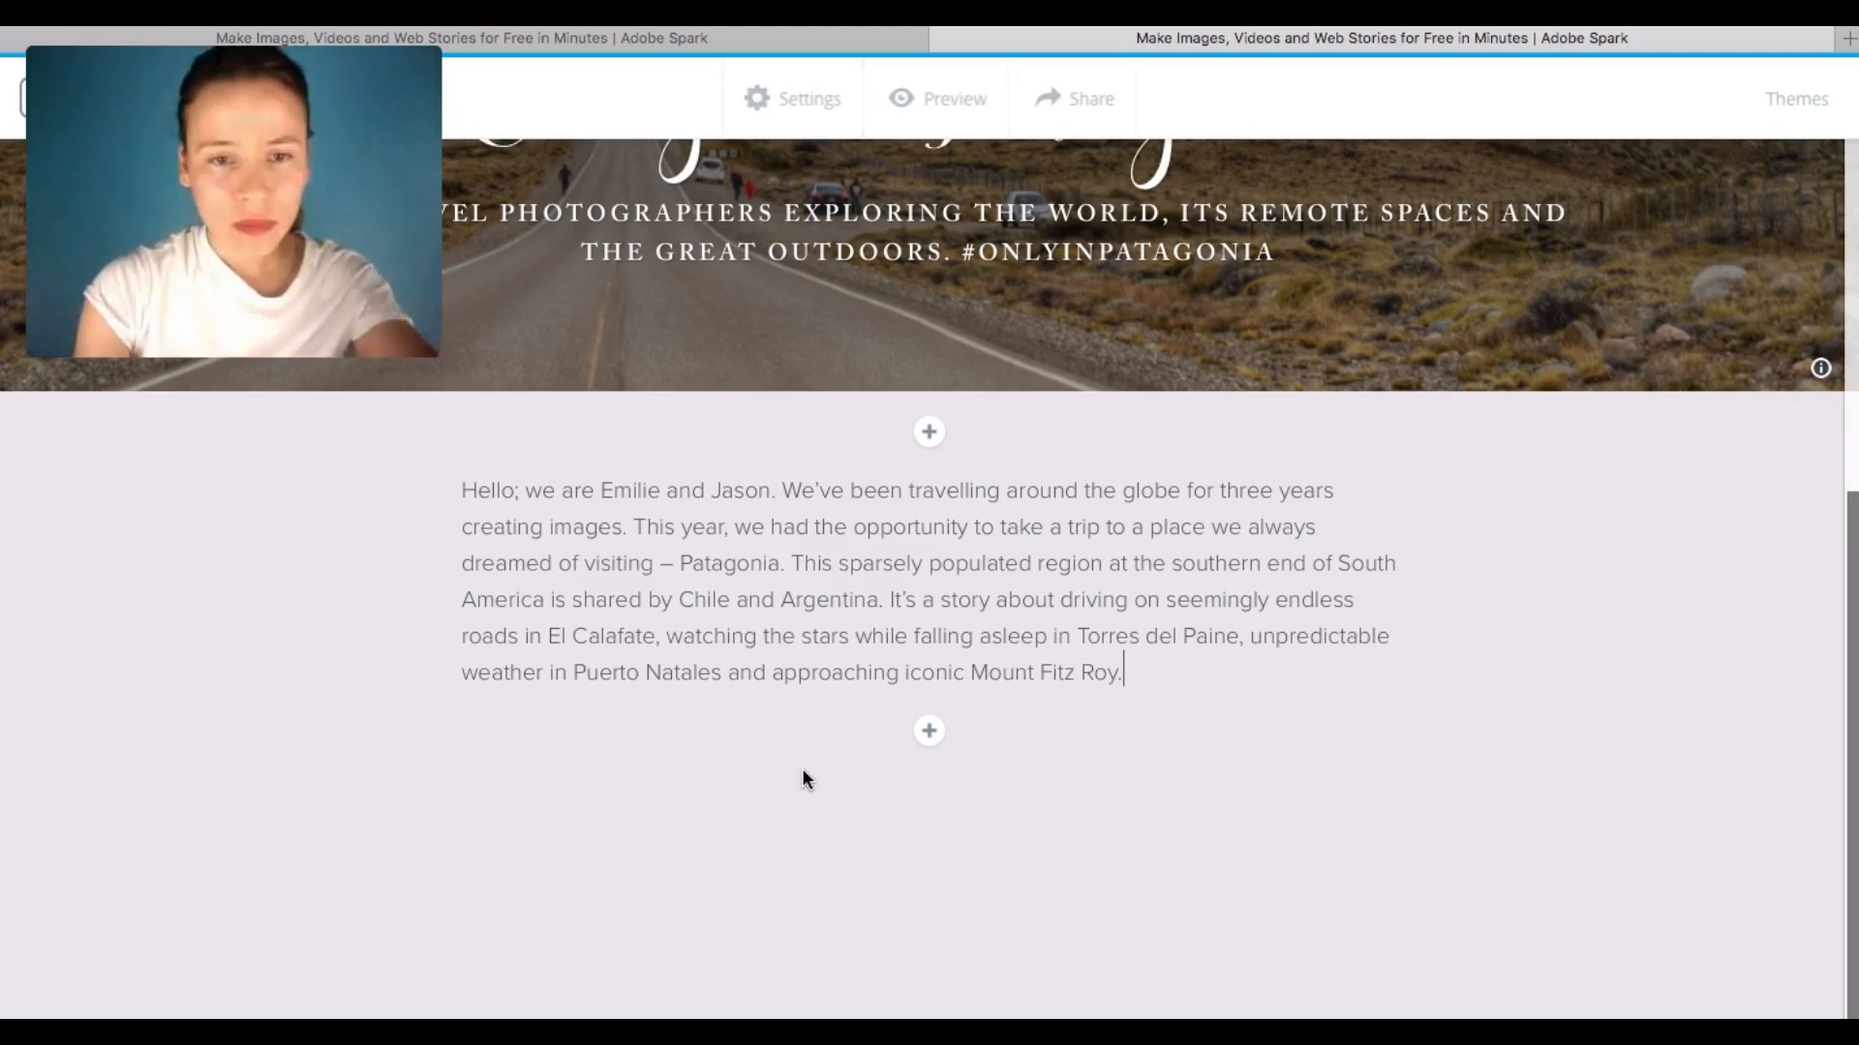
- Center-align the whole intro paragraph
triple_click(1060, 612)
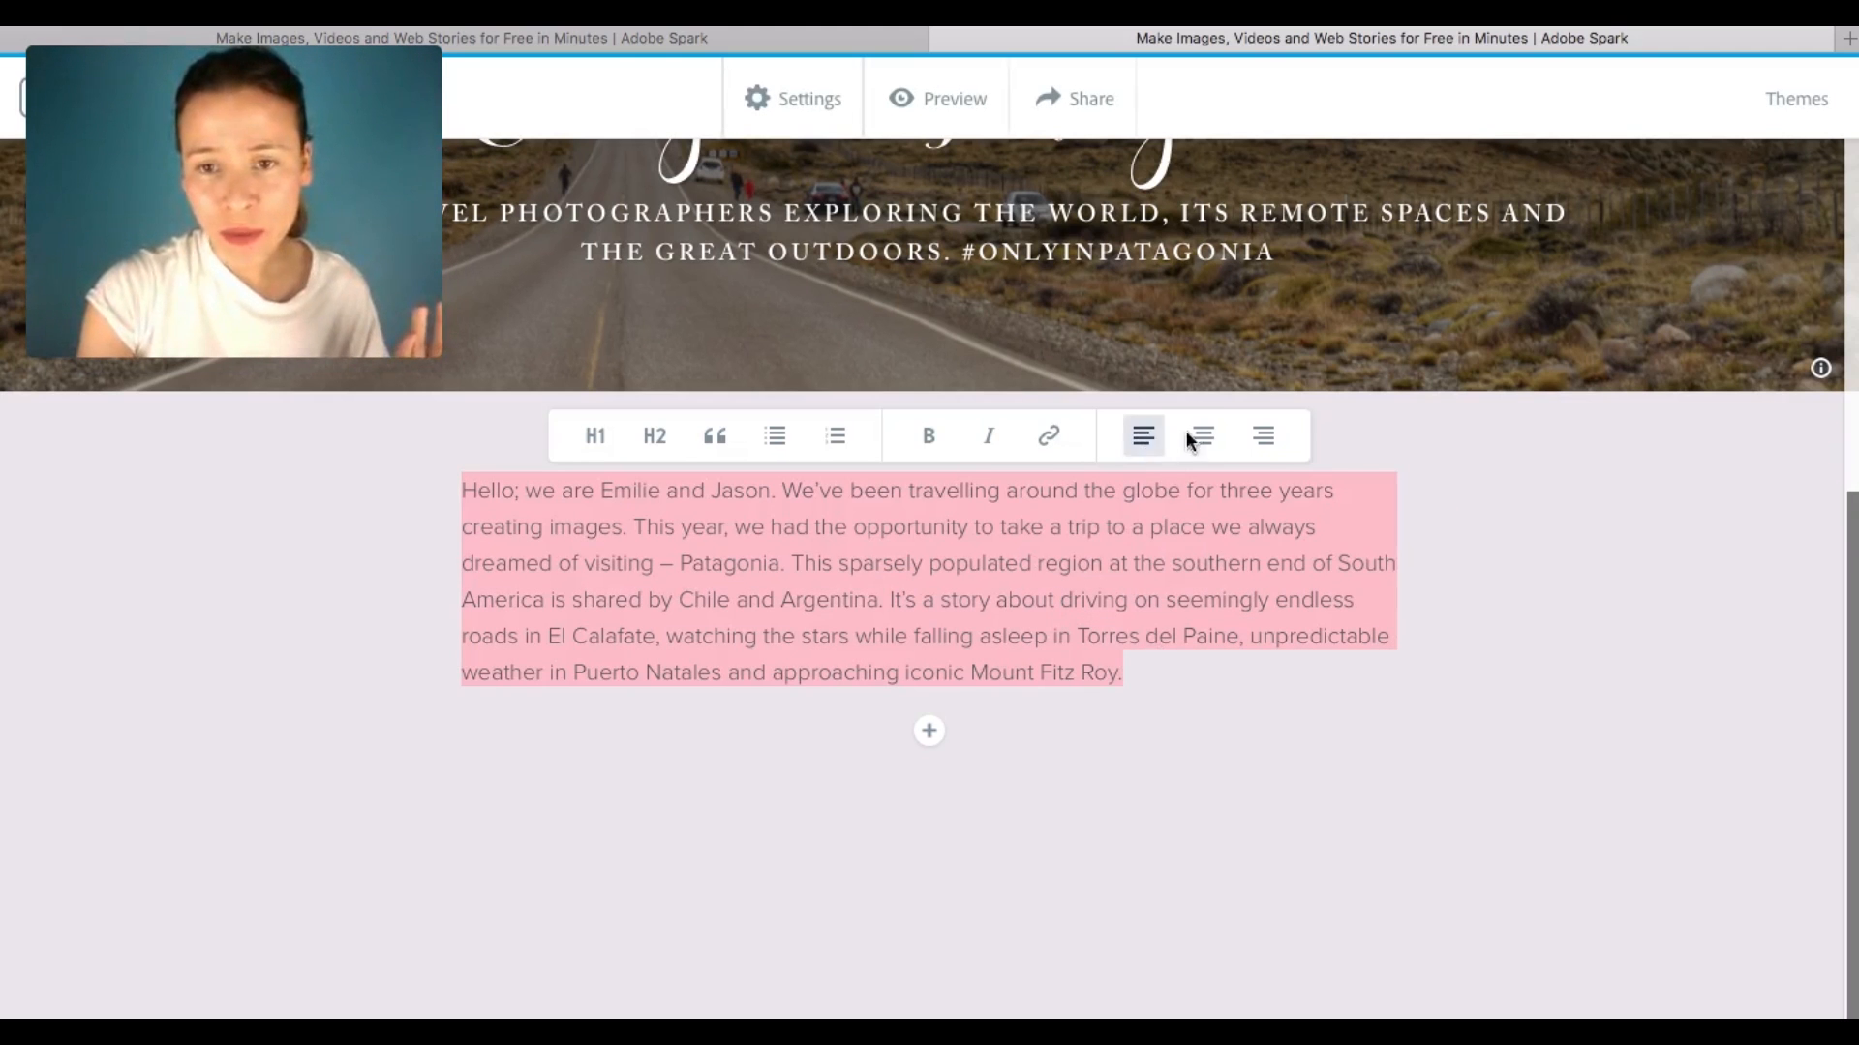
left_click(1205, 441)
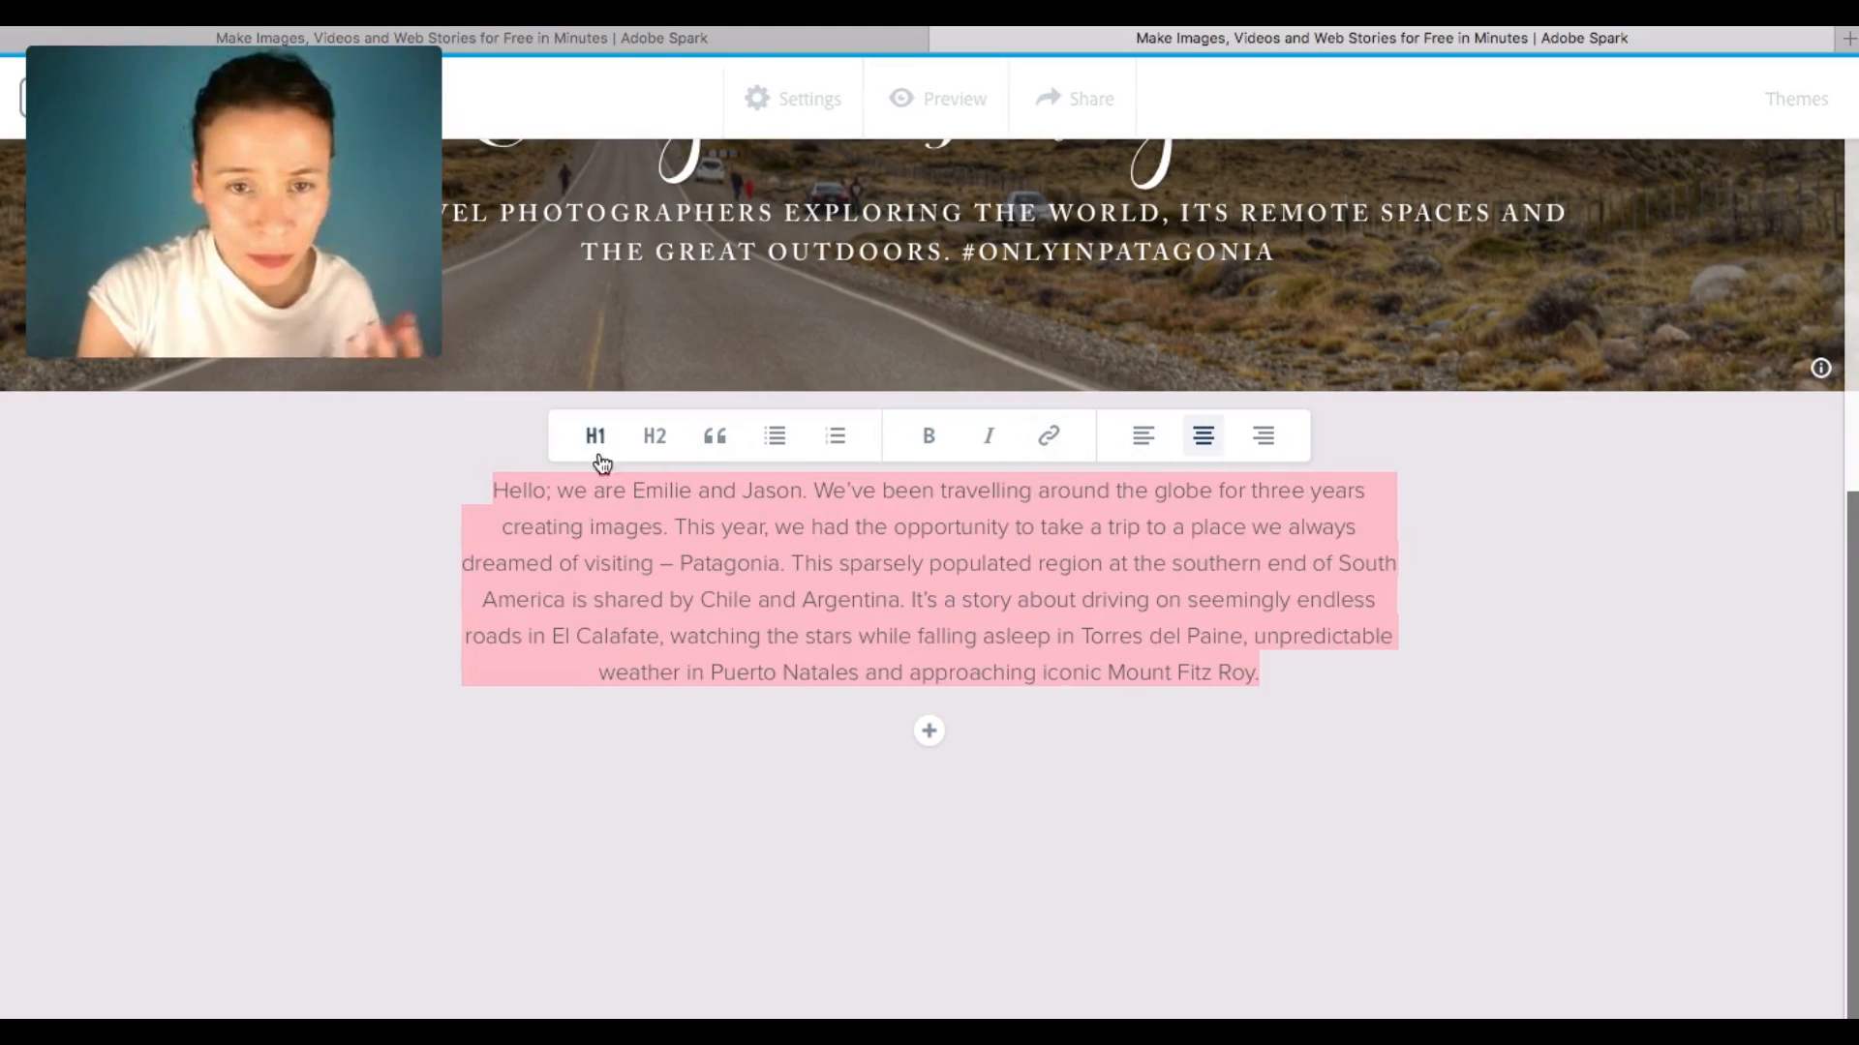
left_click(1297, 693)
- Add a video block below the intro paragraph, and copy the share link of the example page's Mercedes-Benz video
left_click(937, 746)
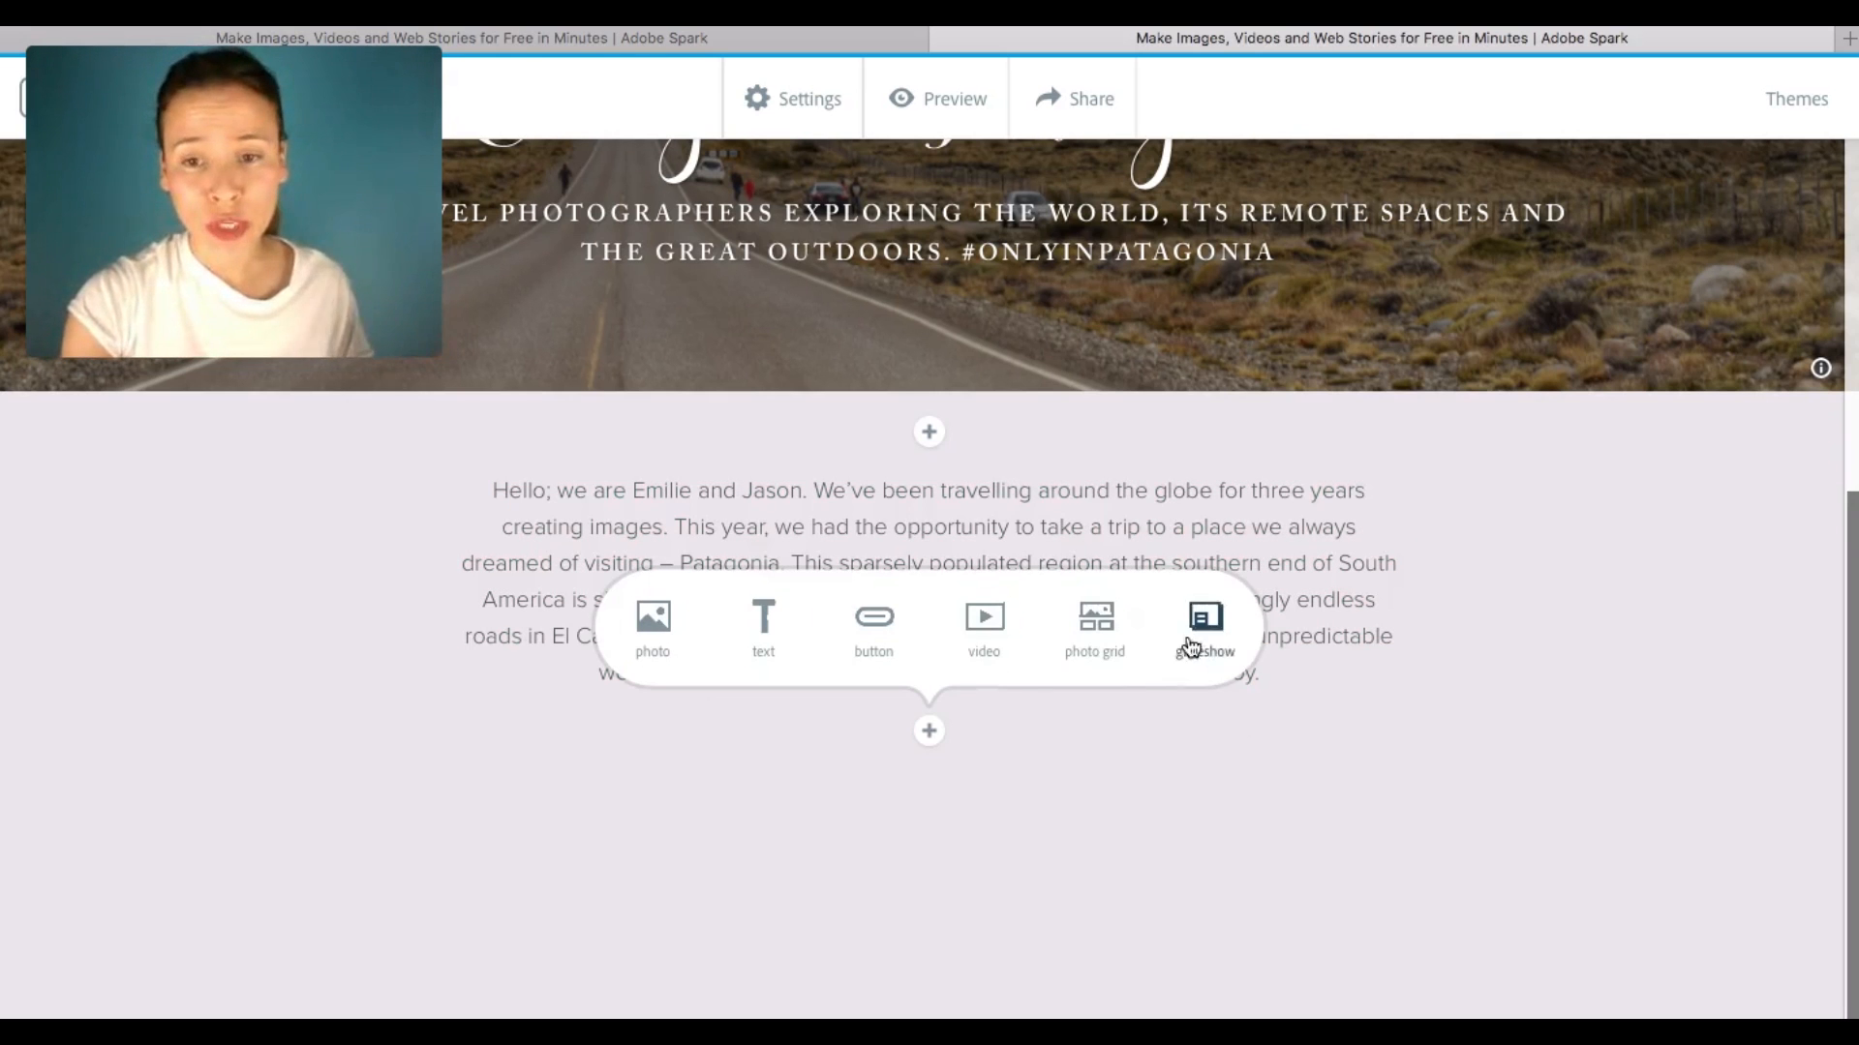
left_click(984, 629)
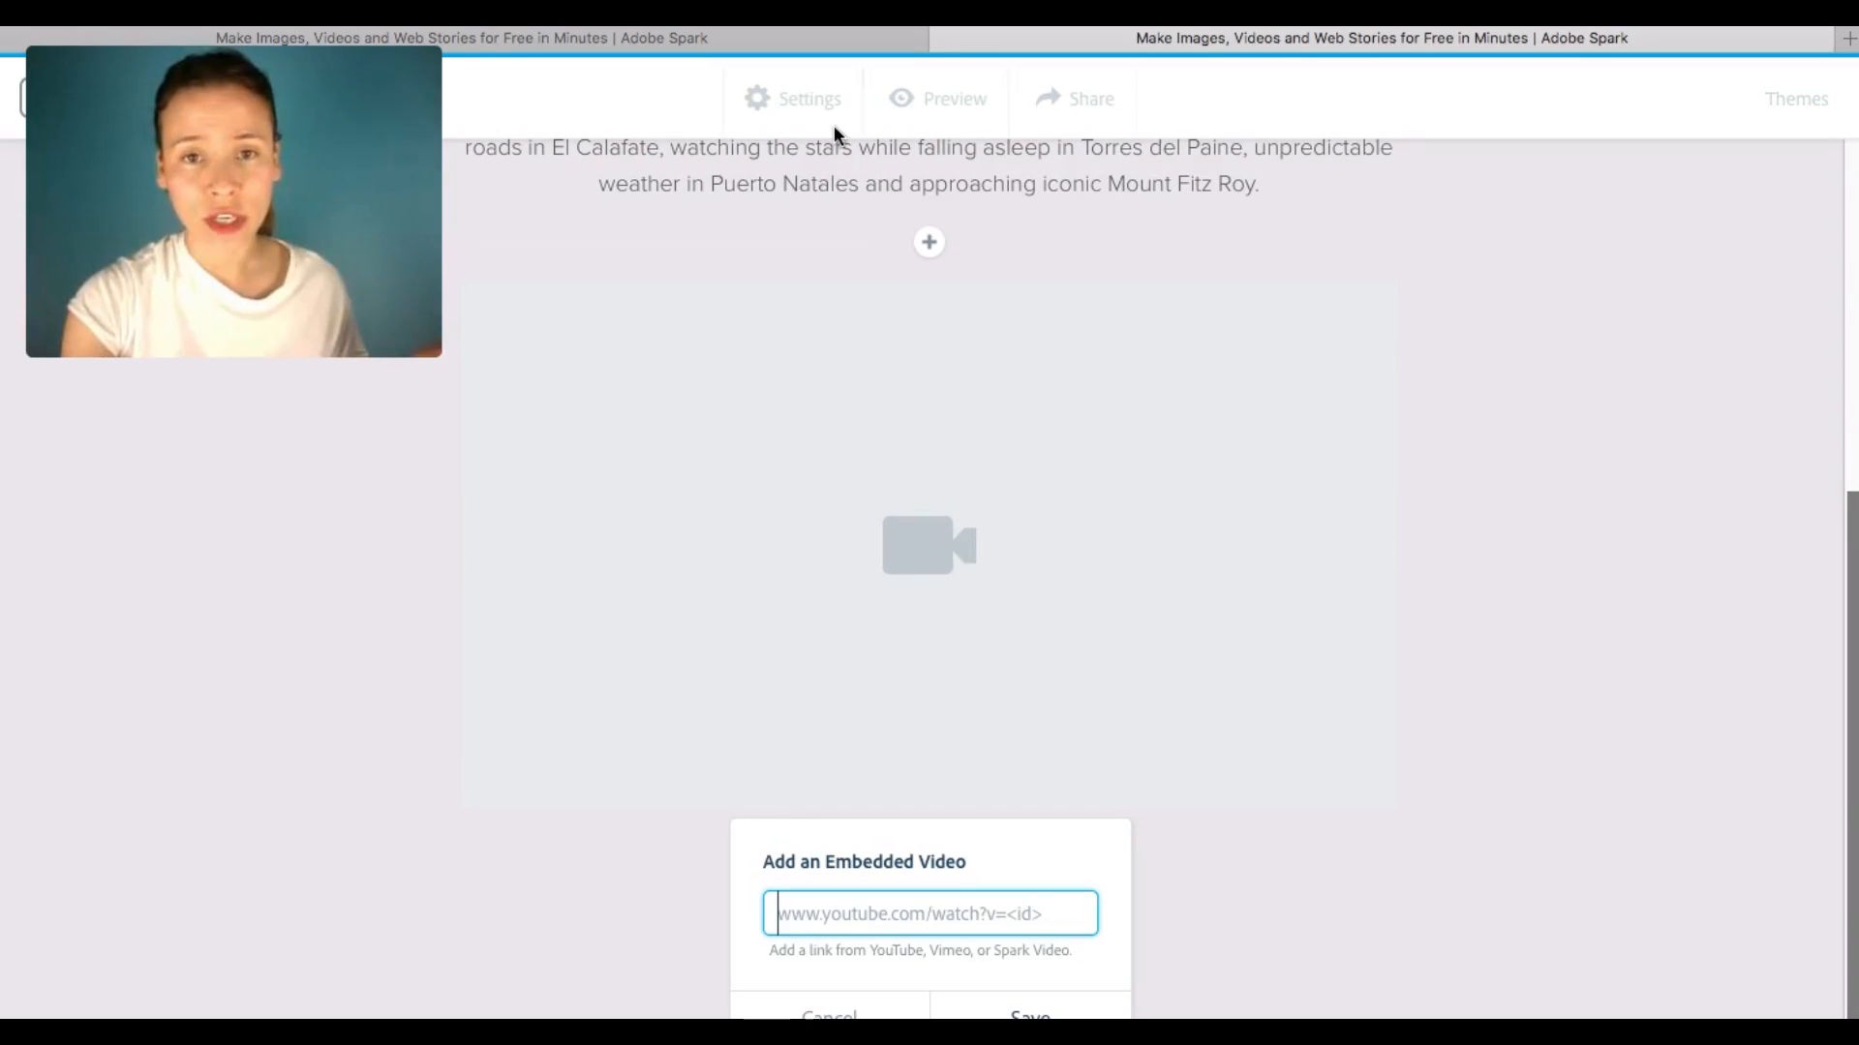
left_click(739, 44)
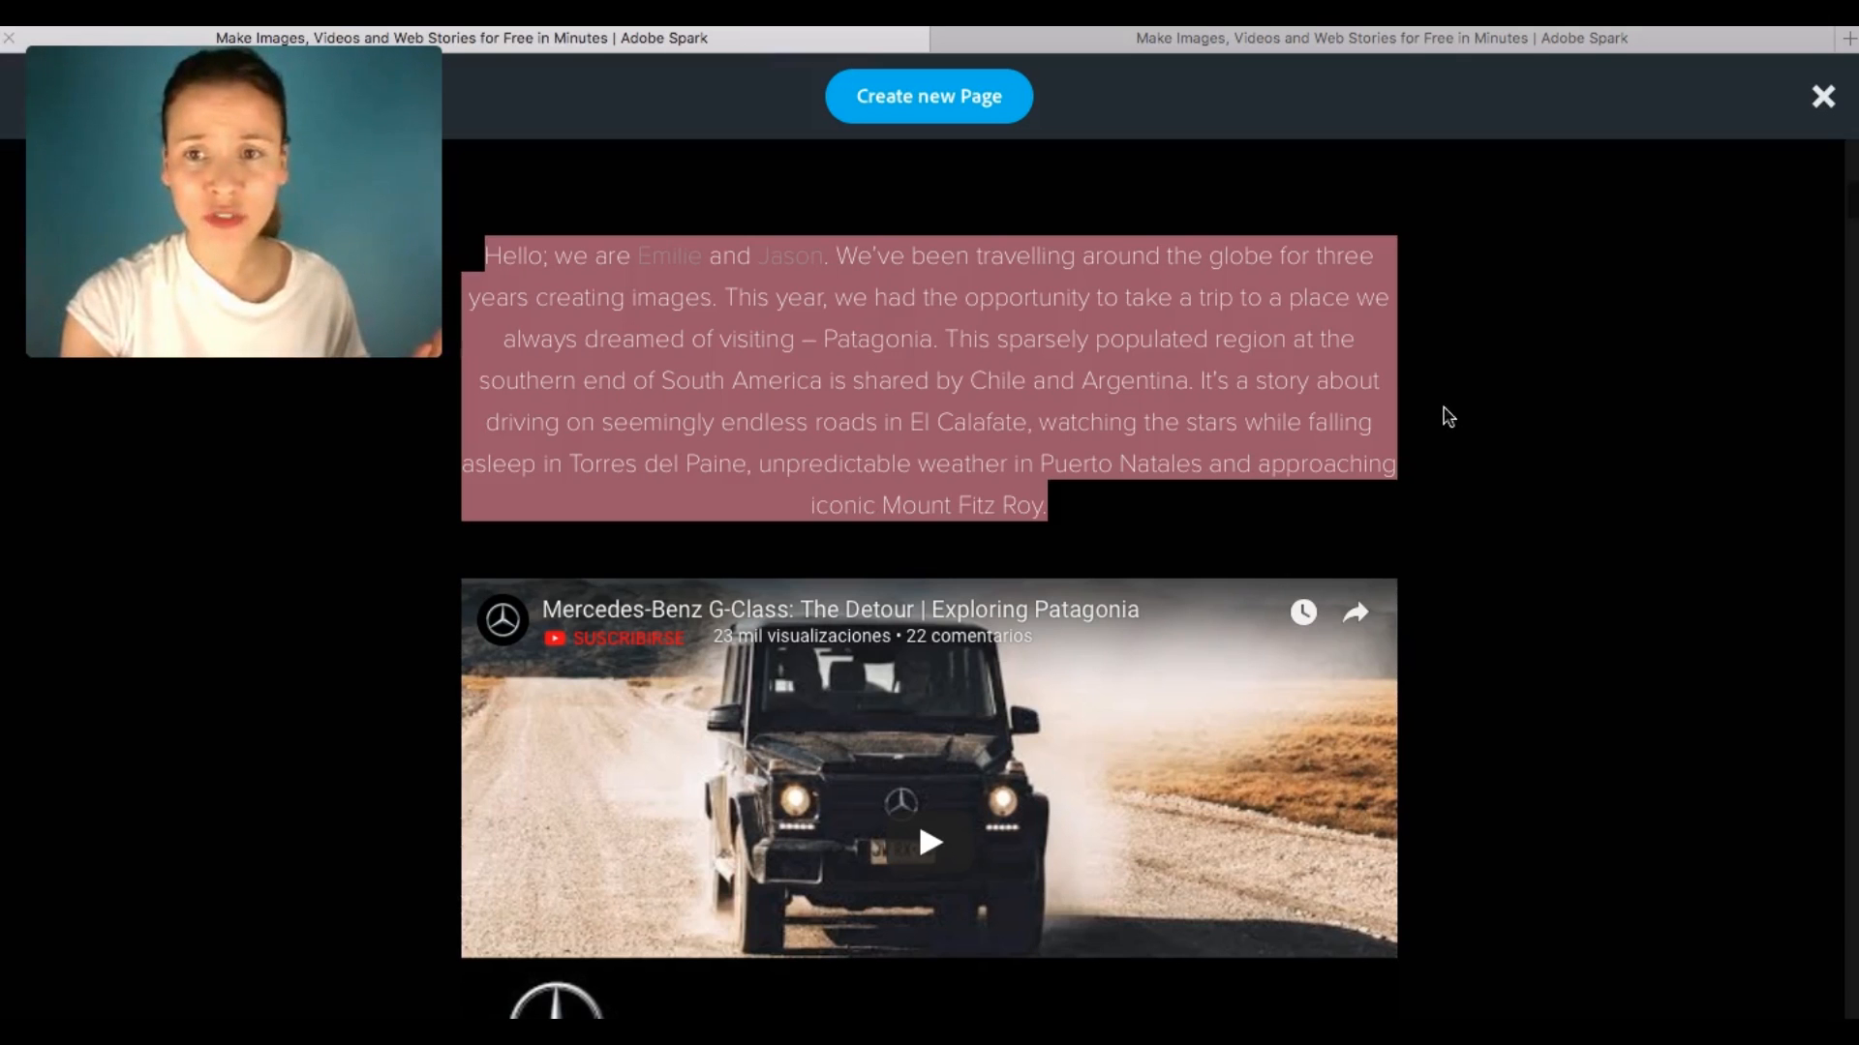
left_click(1357, 619)
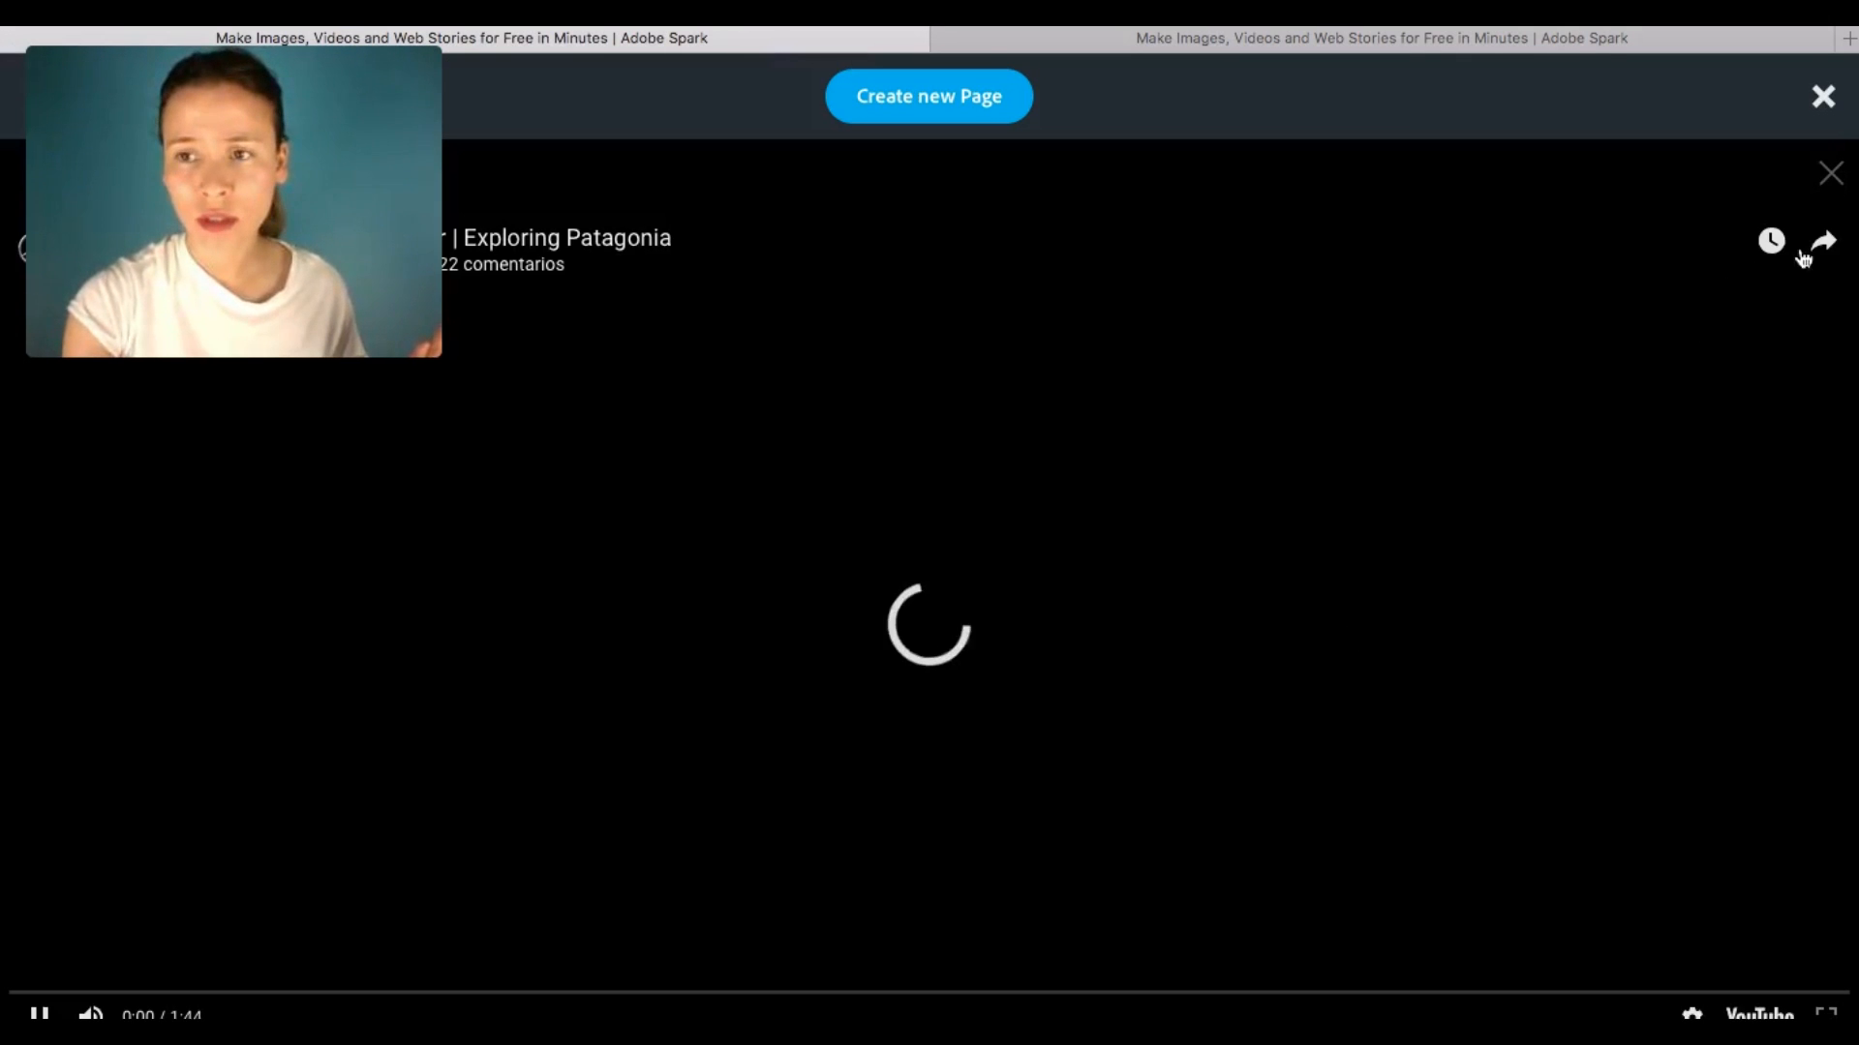
left_click(1824, 244)
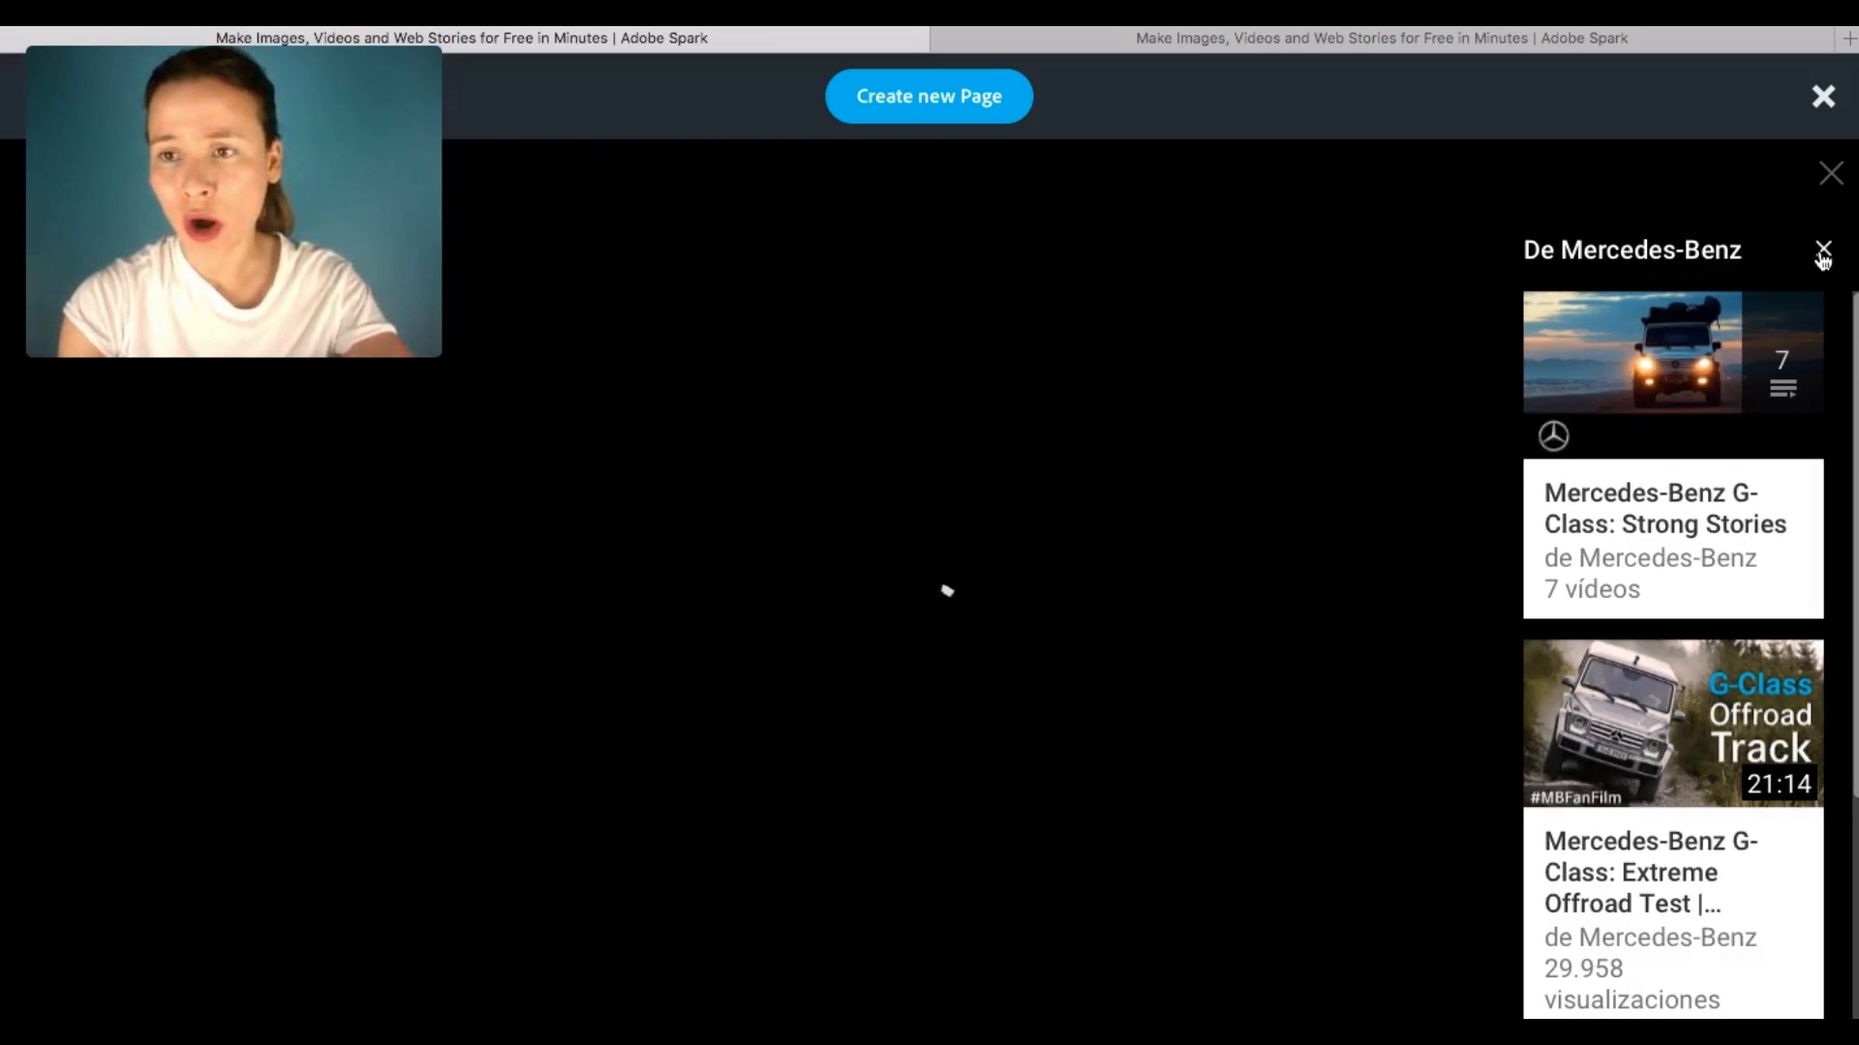
left_click(1827, 176)
left_click(1771, 244)
key("super+c")
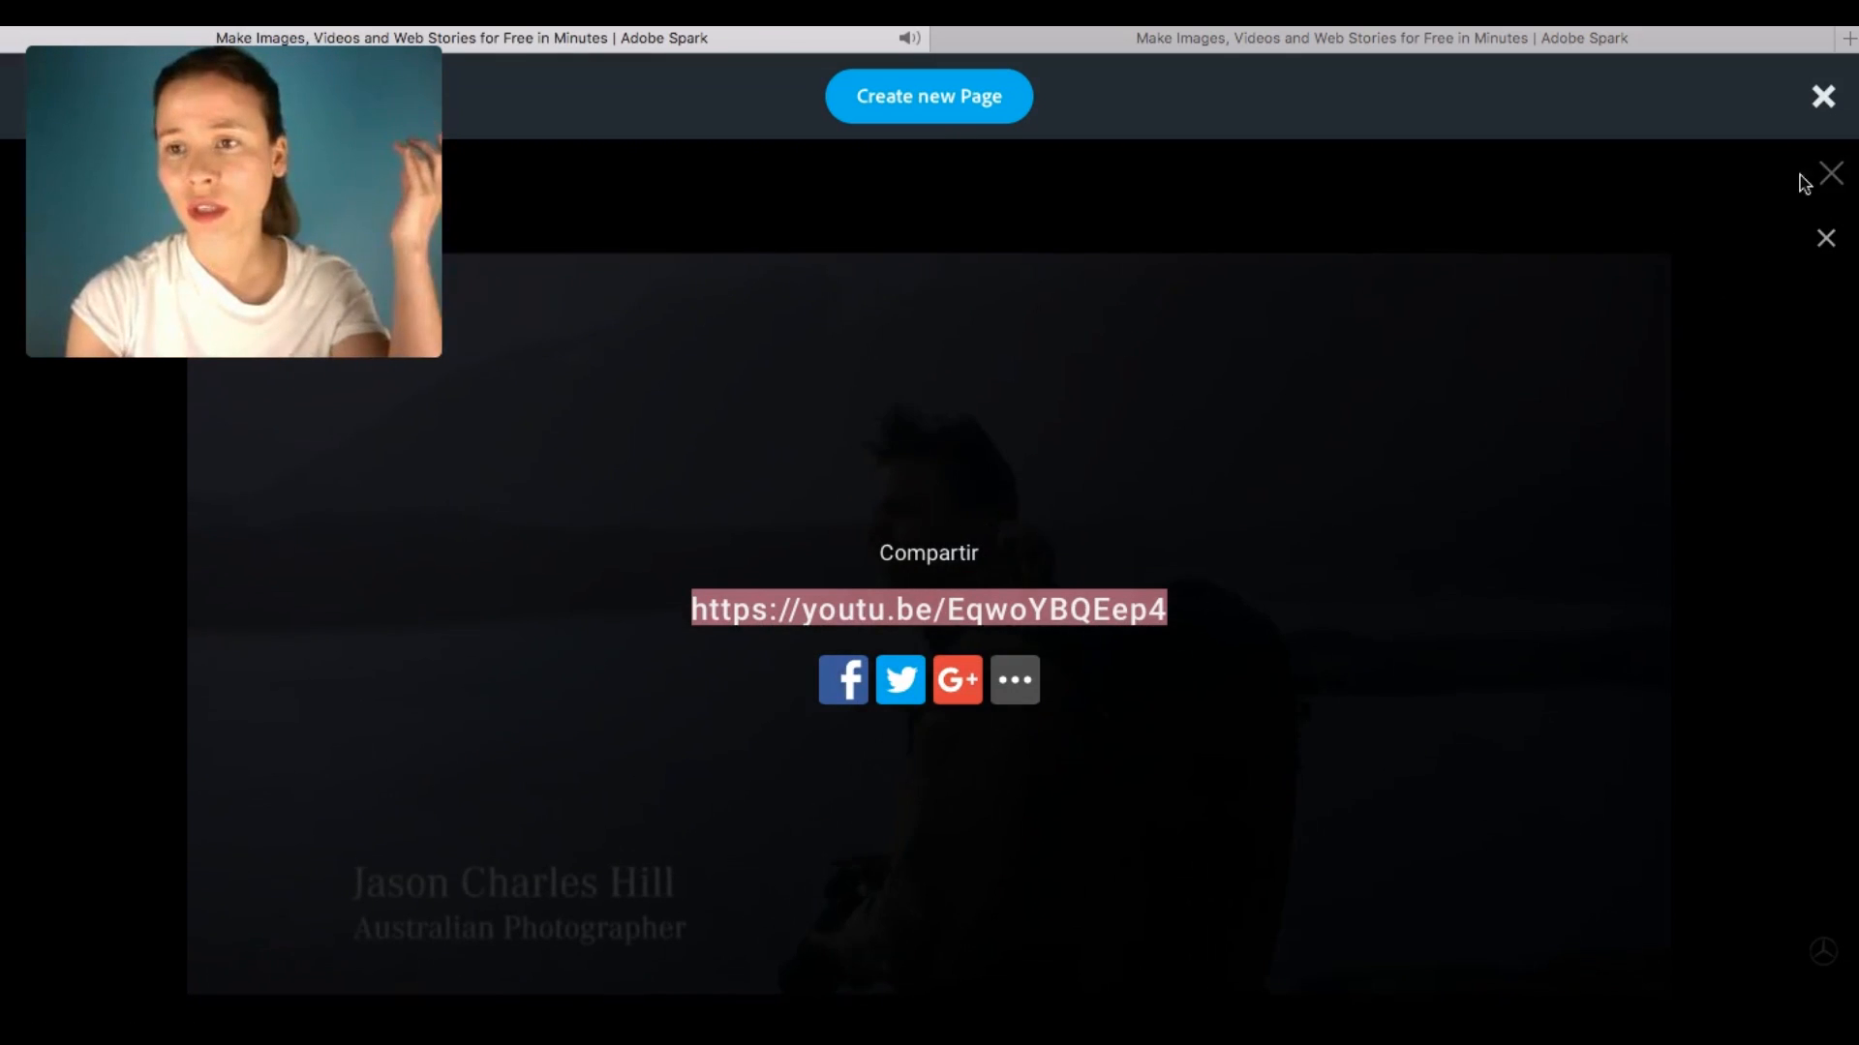
left_click(1831, 177)
left_click(1171, 34)
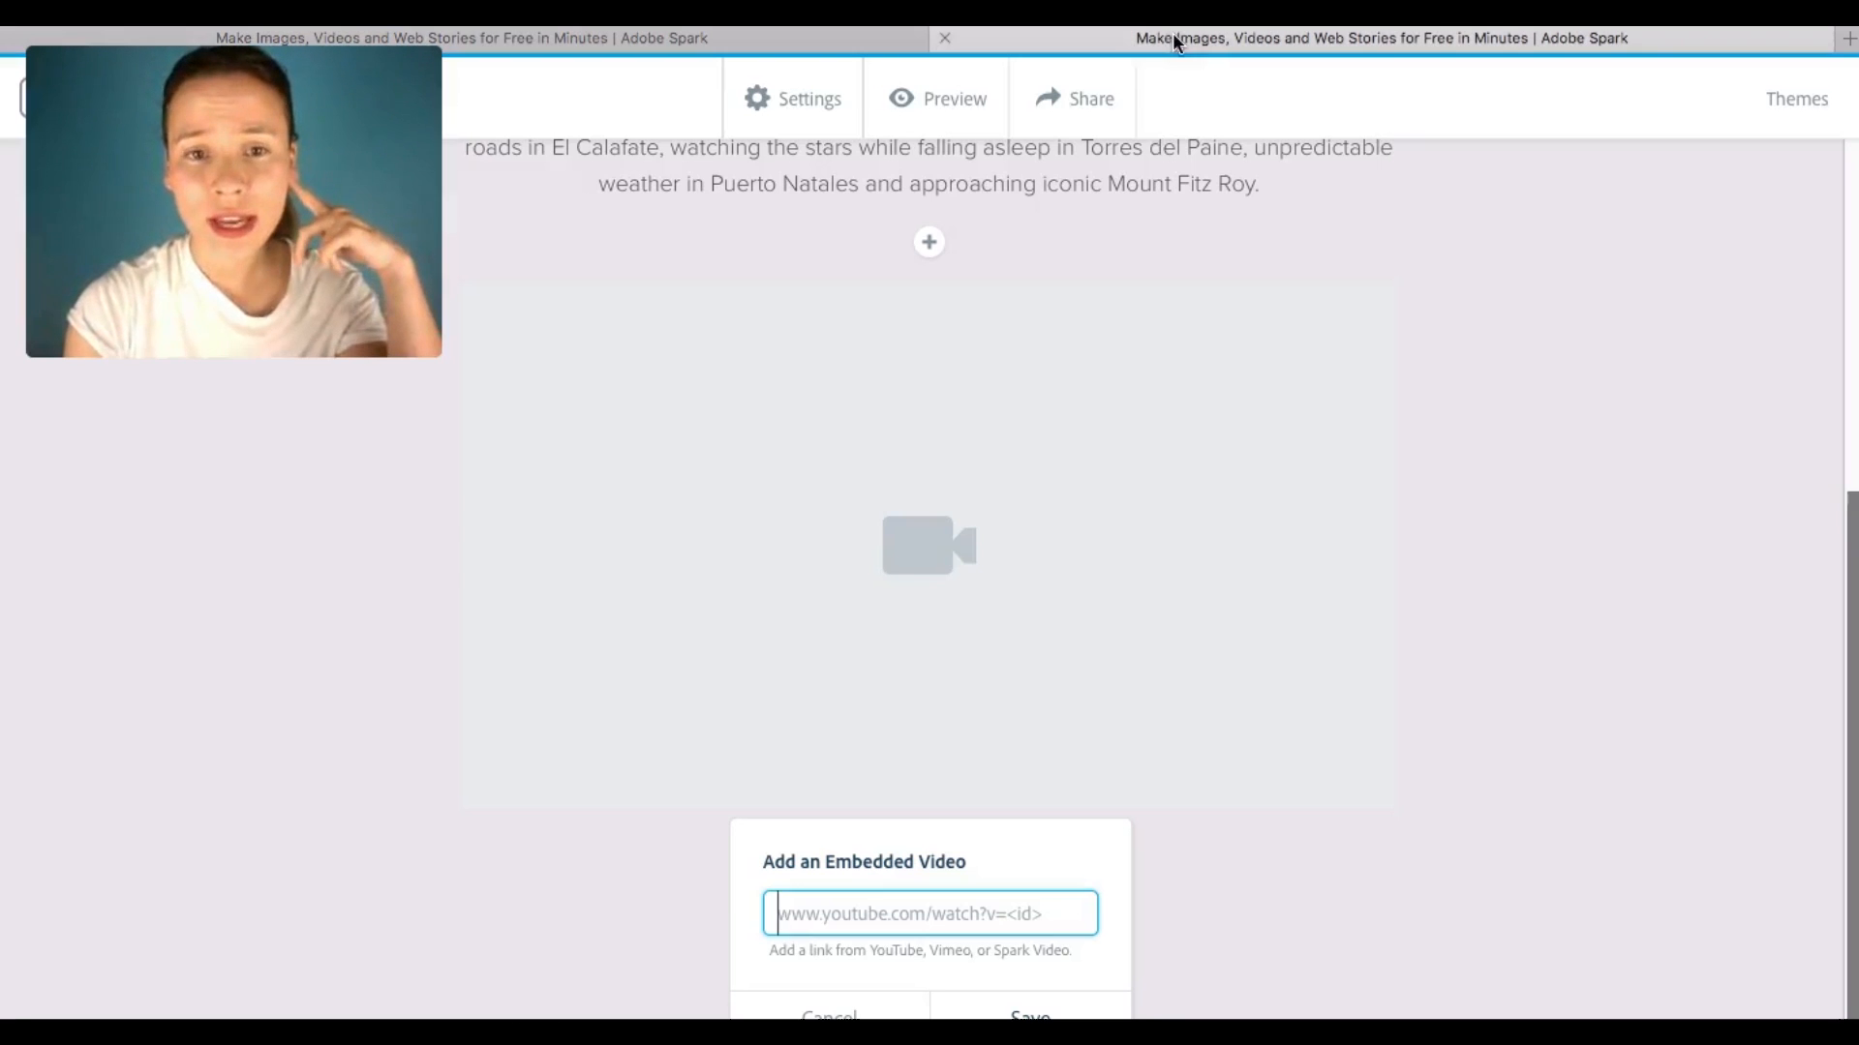
key("super+v")
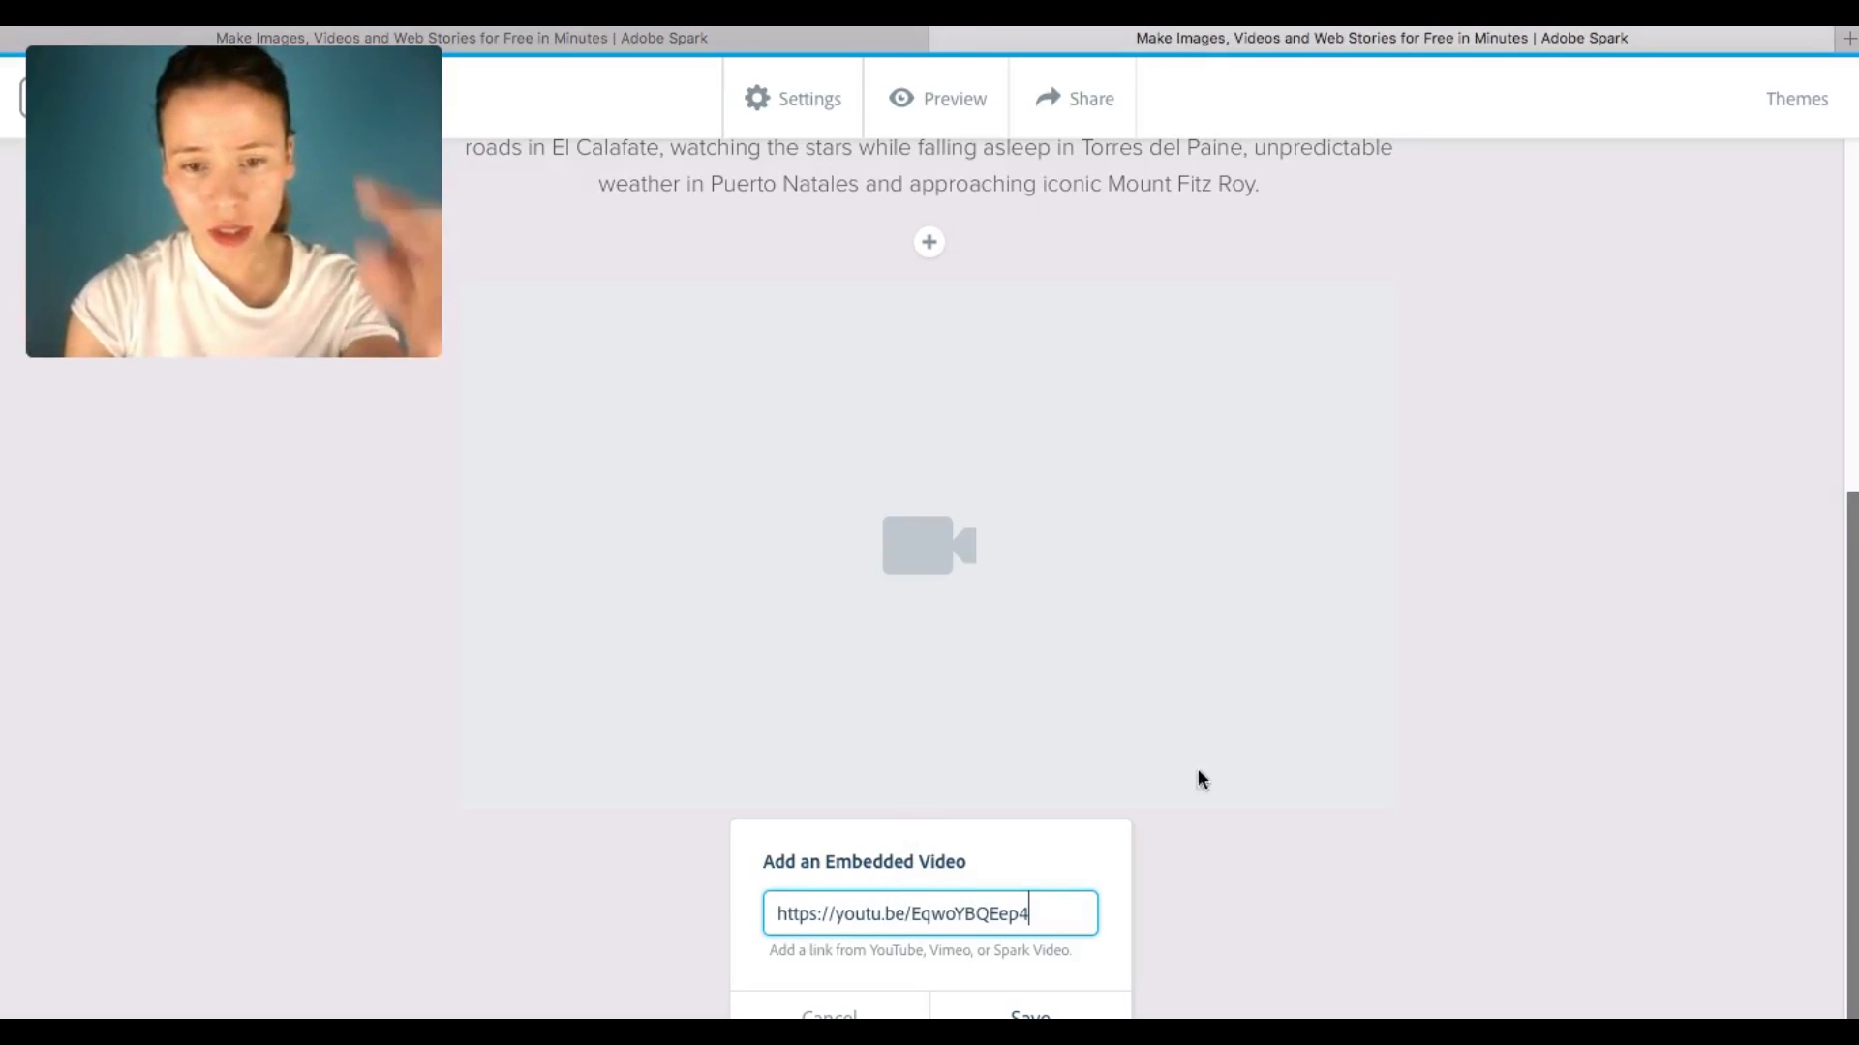
left_click(1044, 1009)
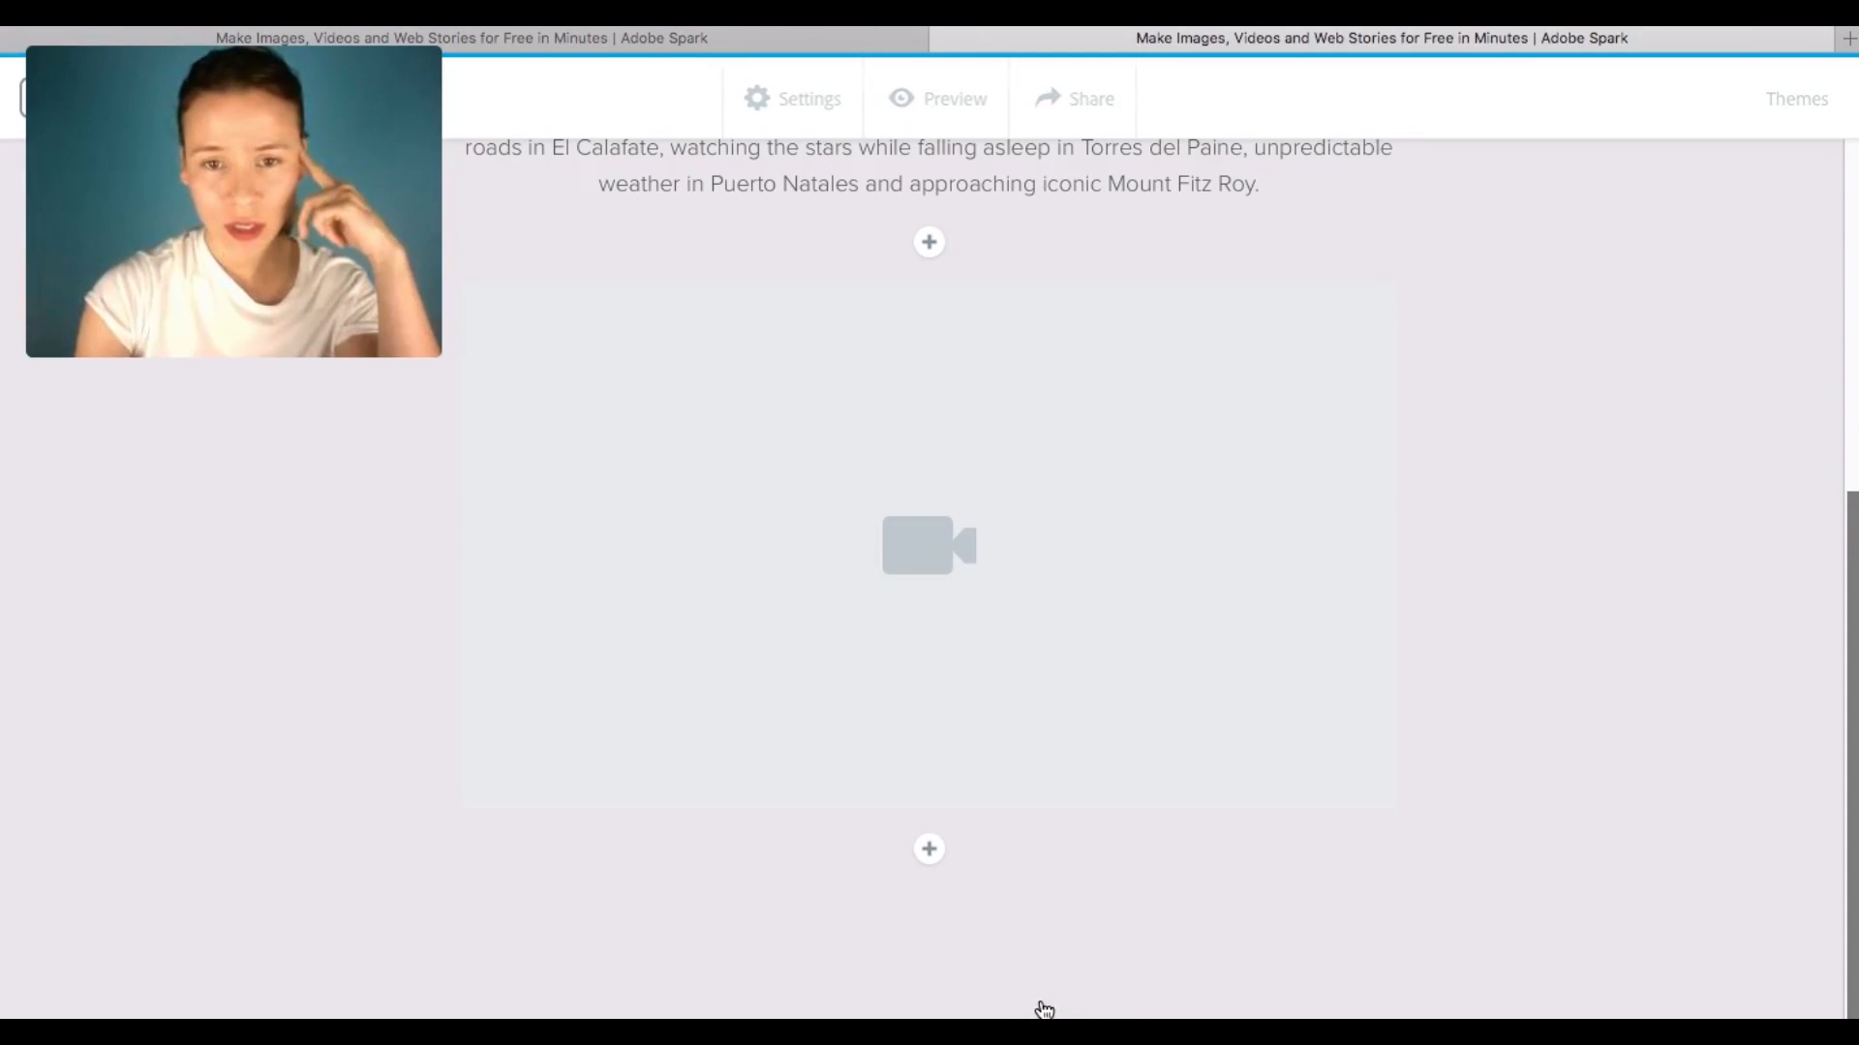
scroll(1652, 768, "up", 8)
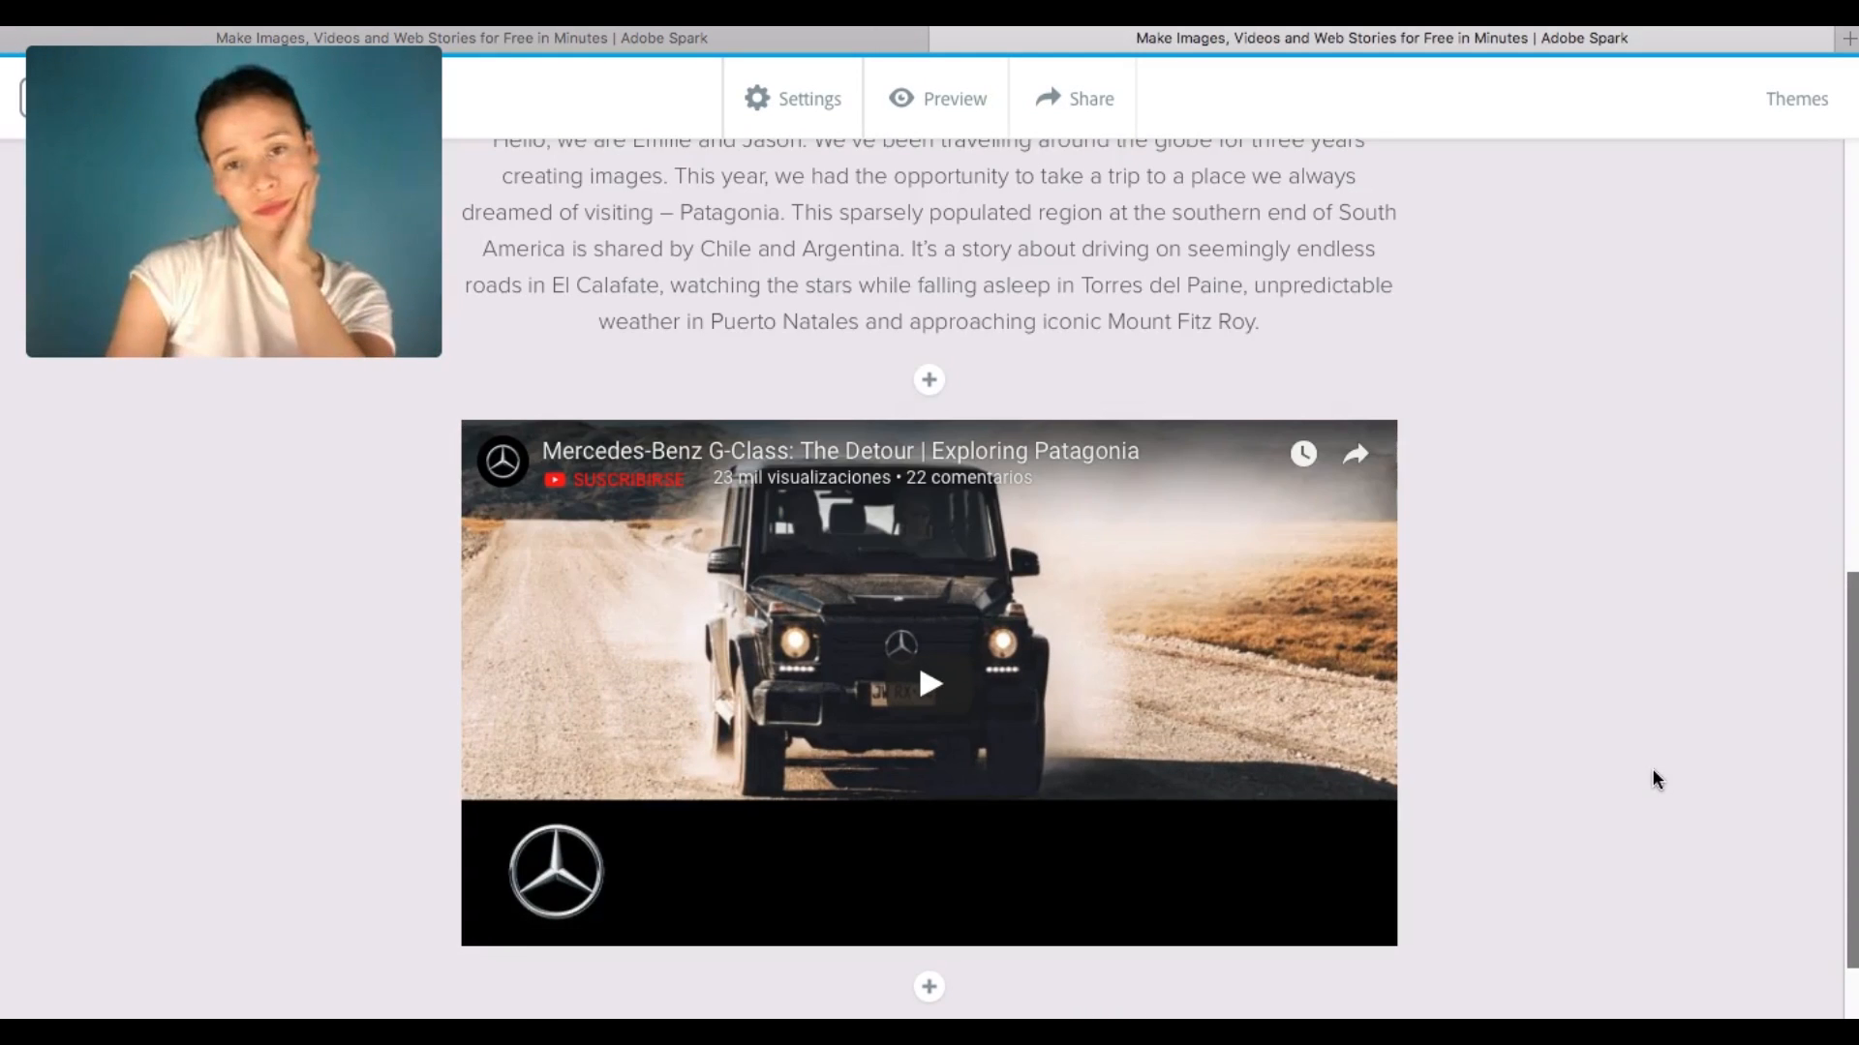
scroll(1652, 768, "down", 3)
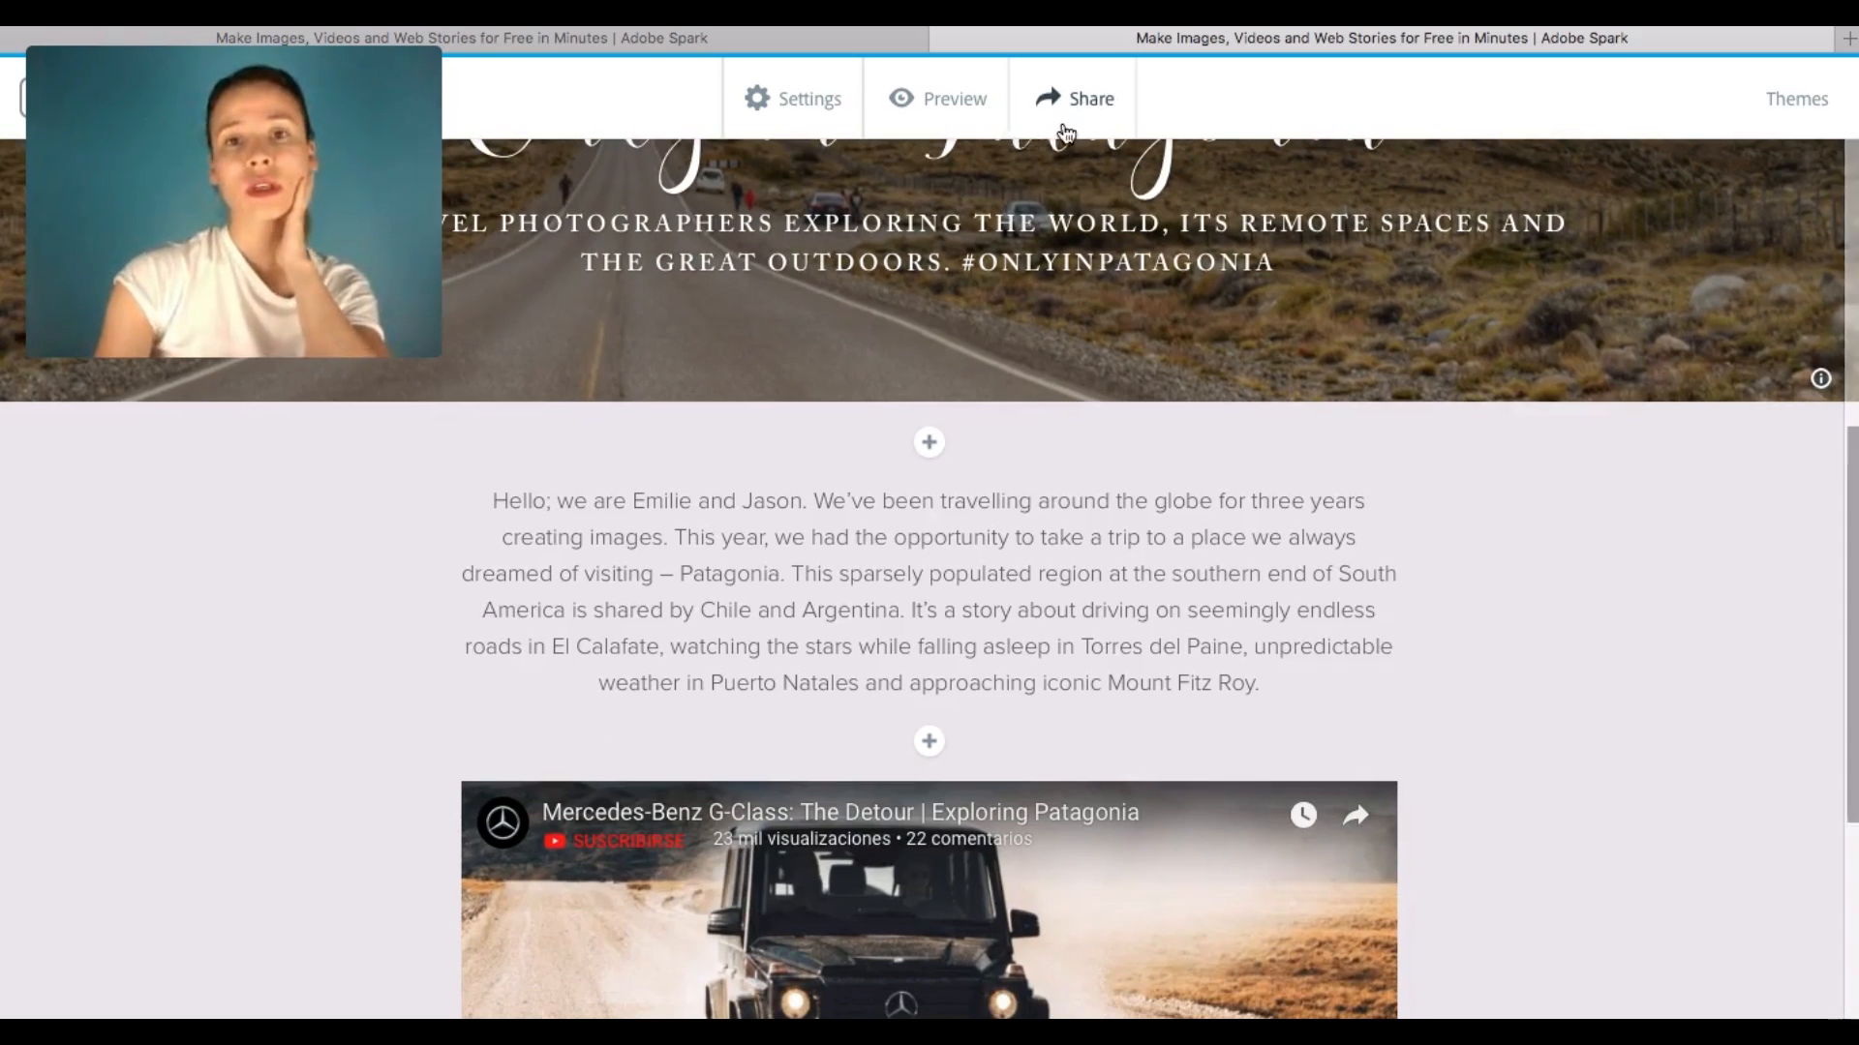
- Switch to the example page and examine how the El Calafate text panel glides over the full-width car photo below the video
left_click(857, 39)
scroll(1582, 533, "down", 5)
scroll(1581, 532, "down", 5)
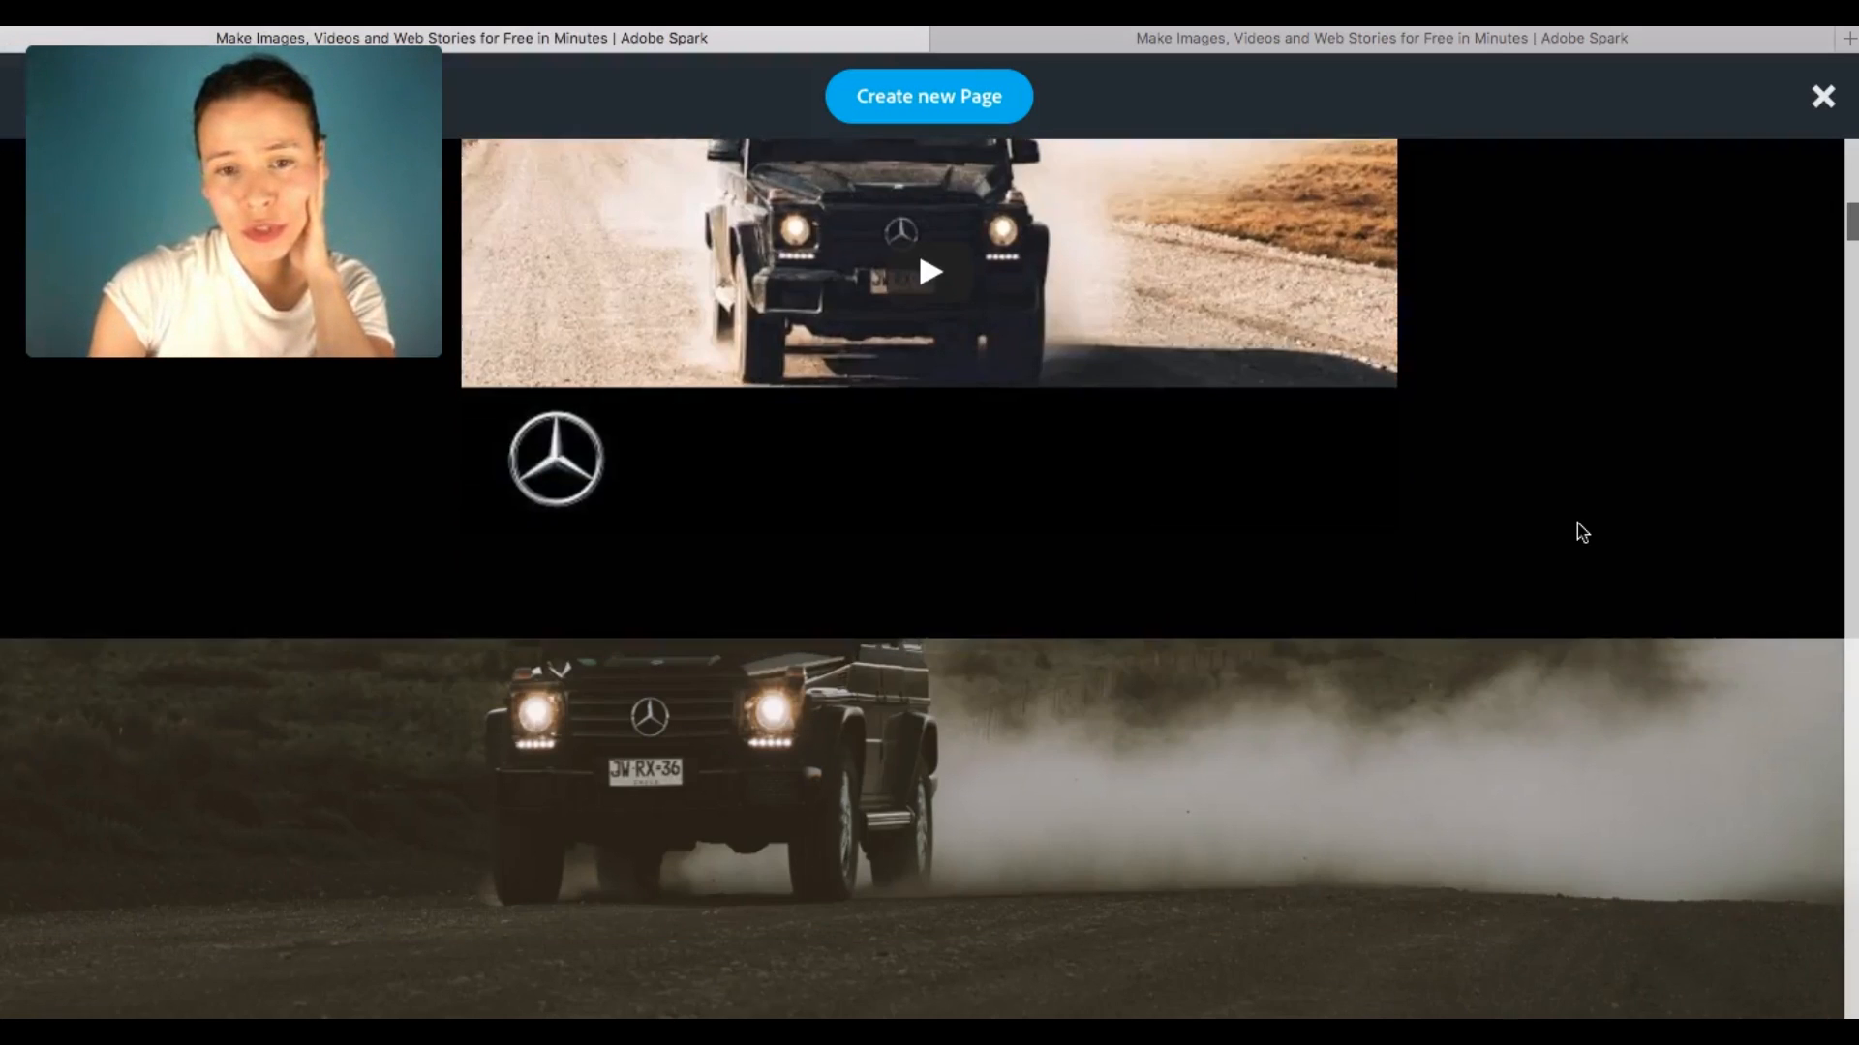
scroll(1581, 533, "down", 10)
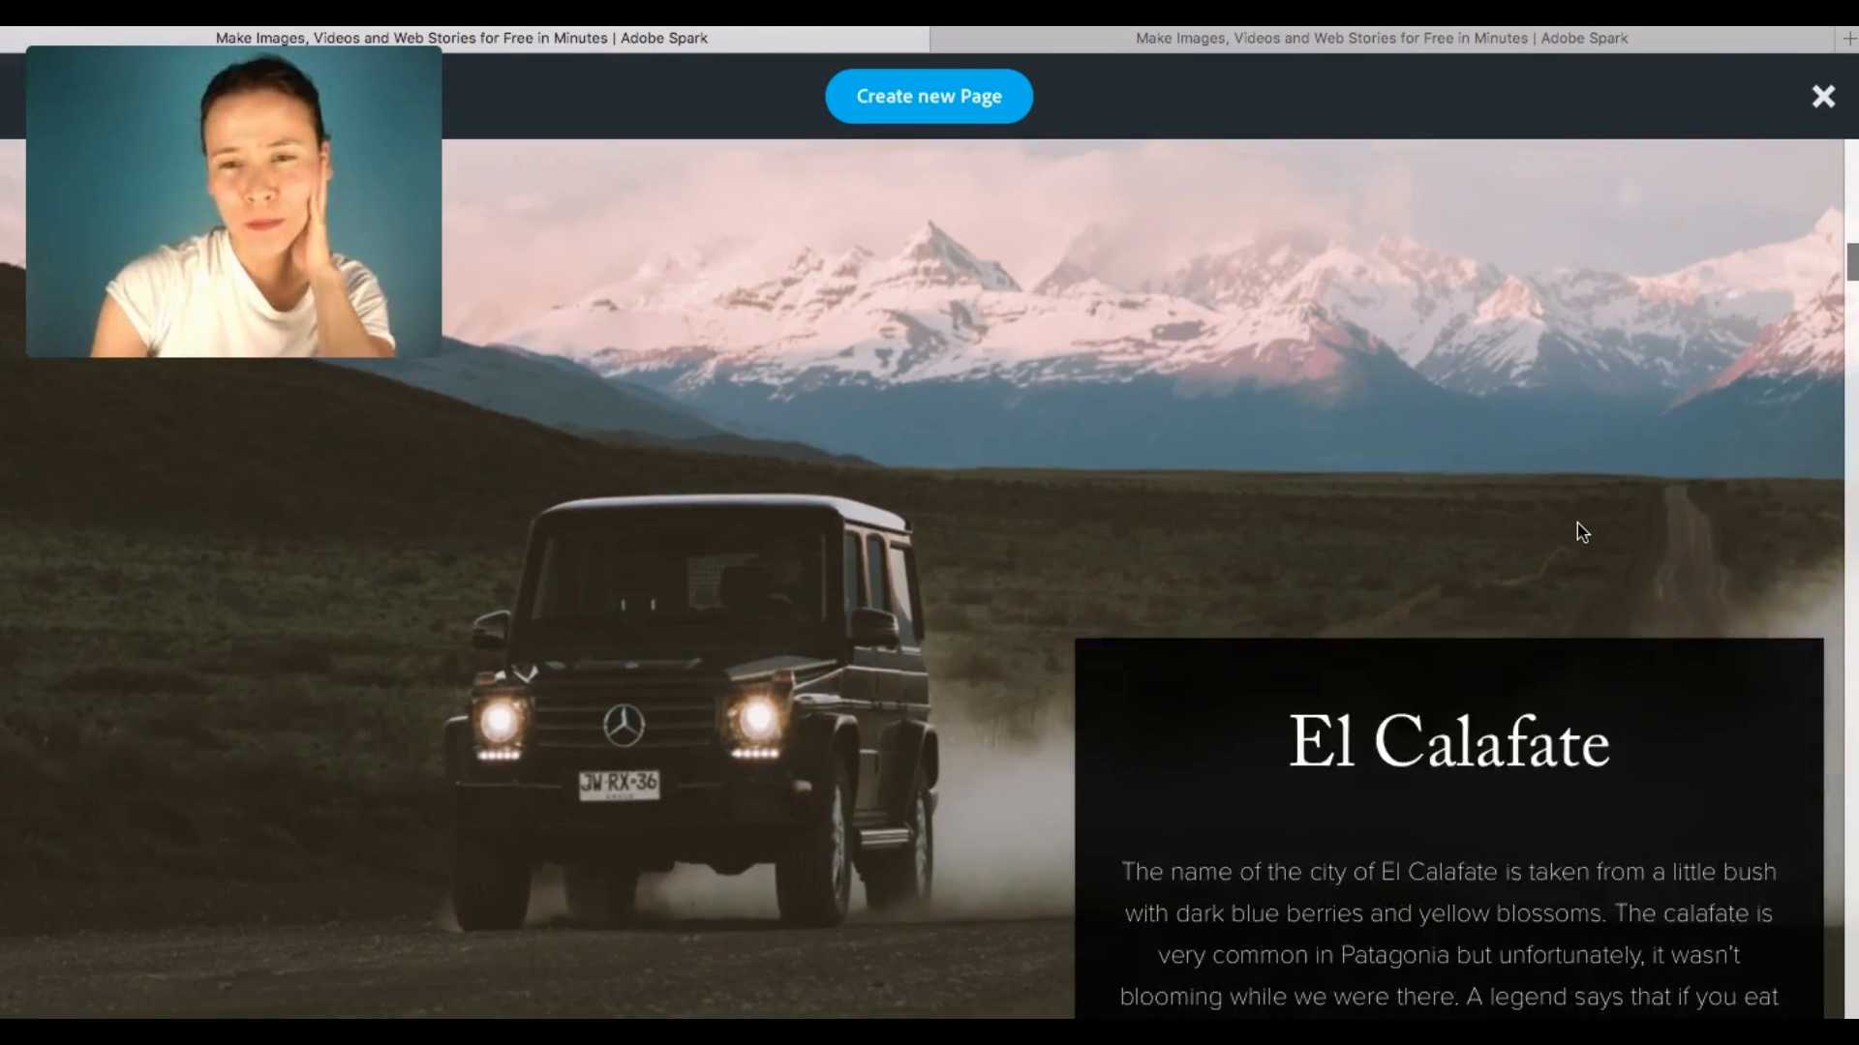
scroll(1582, 533, "down", 3)
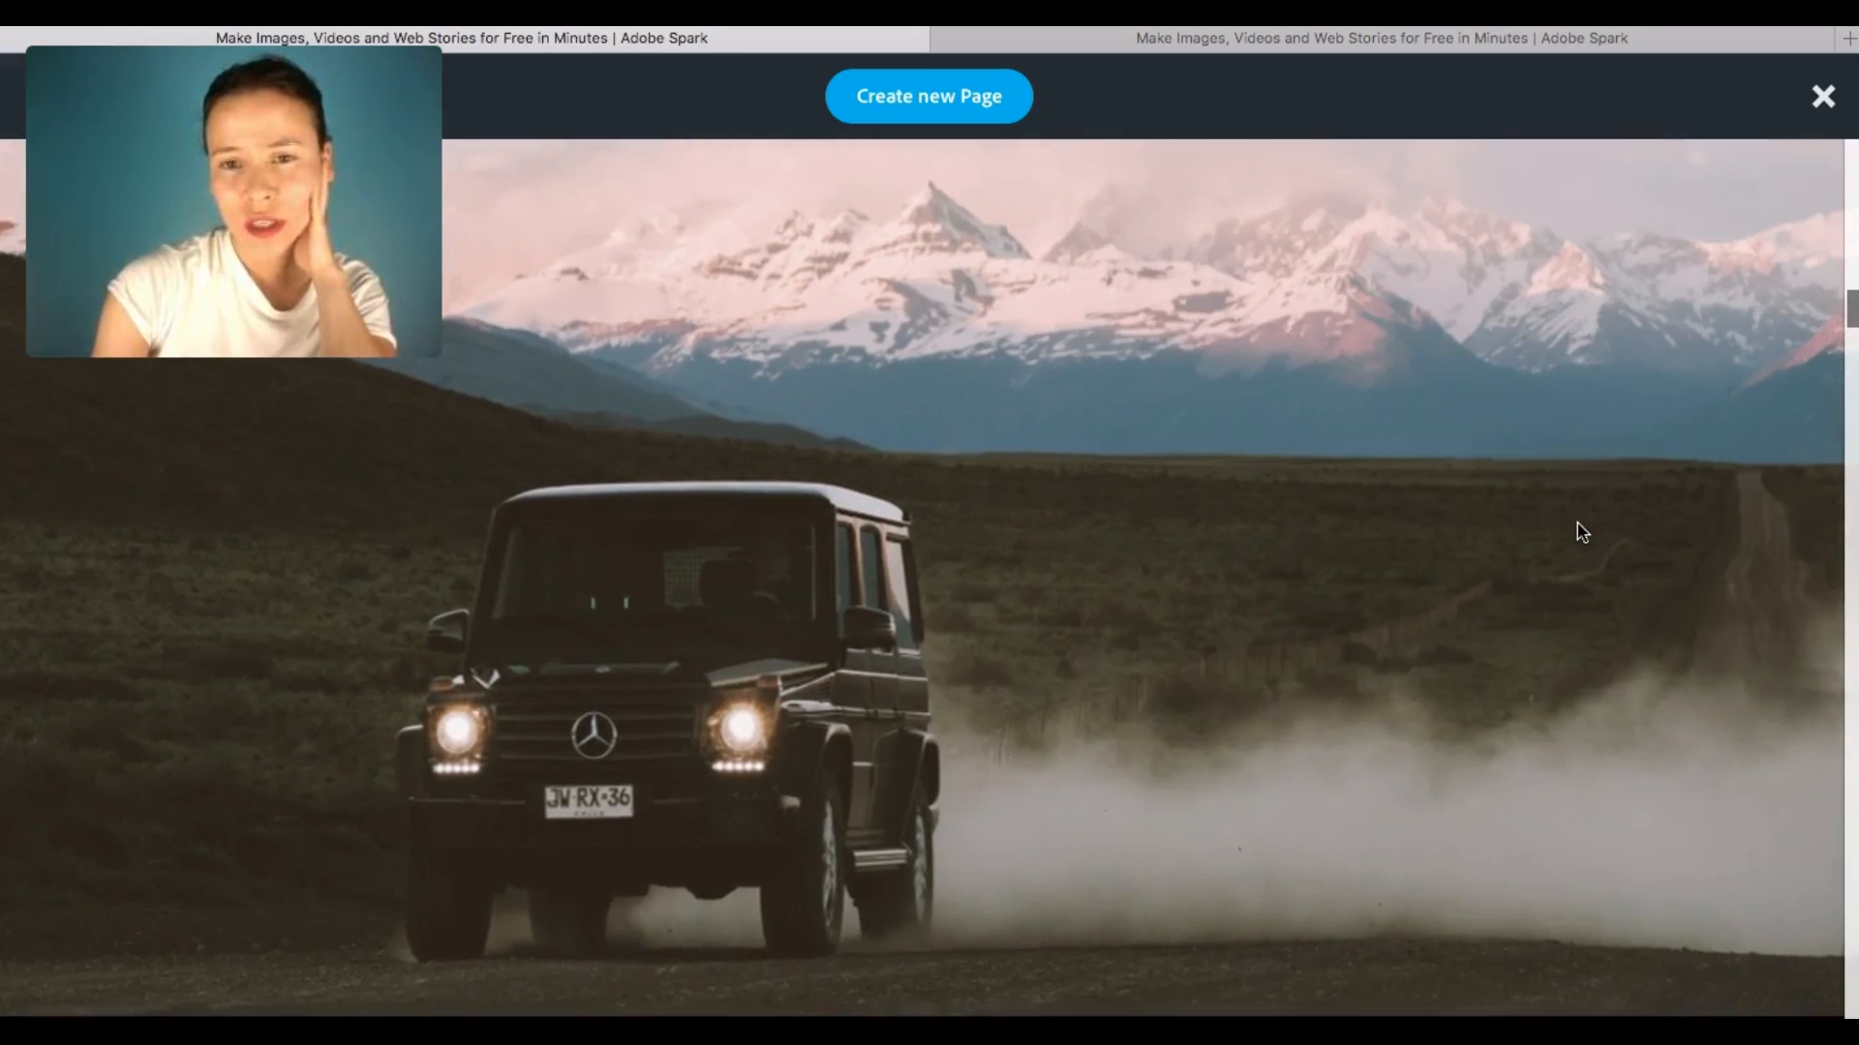
scroll(1582, 533, "up", 10)
scroll(1581, 533, "up", 8)
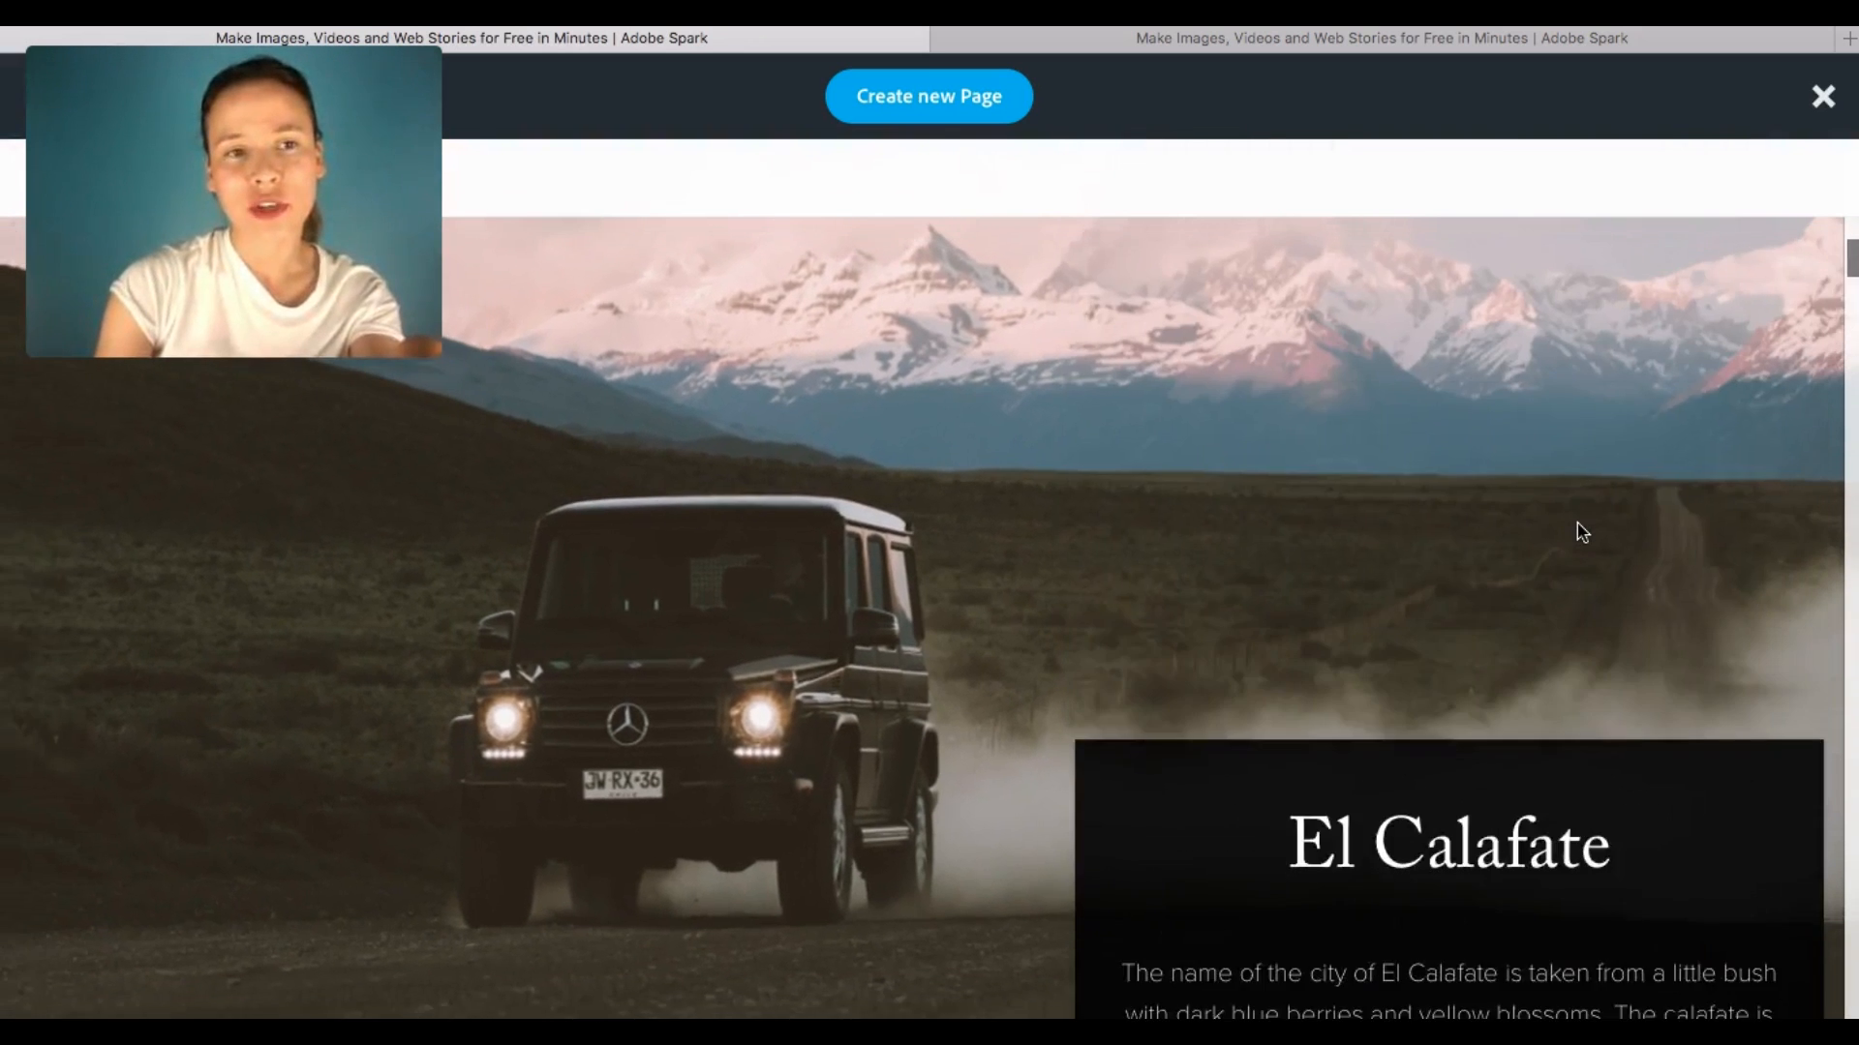
scroll(1582, 532, "down", 4)
scroll(1581, 533, "down", 8)
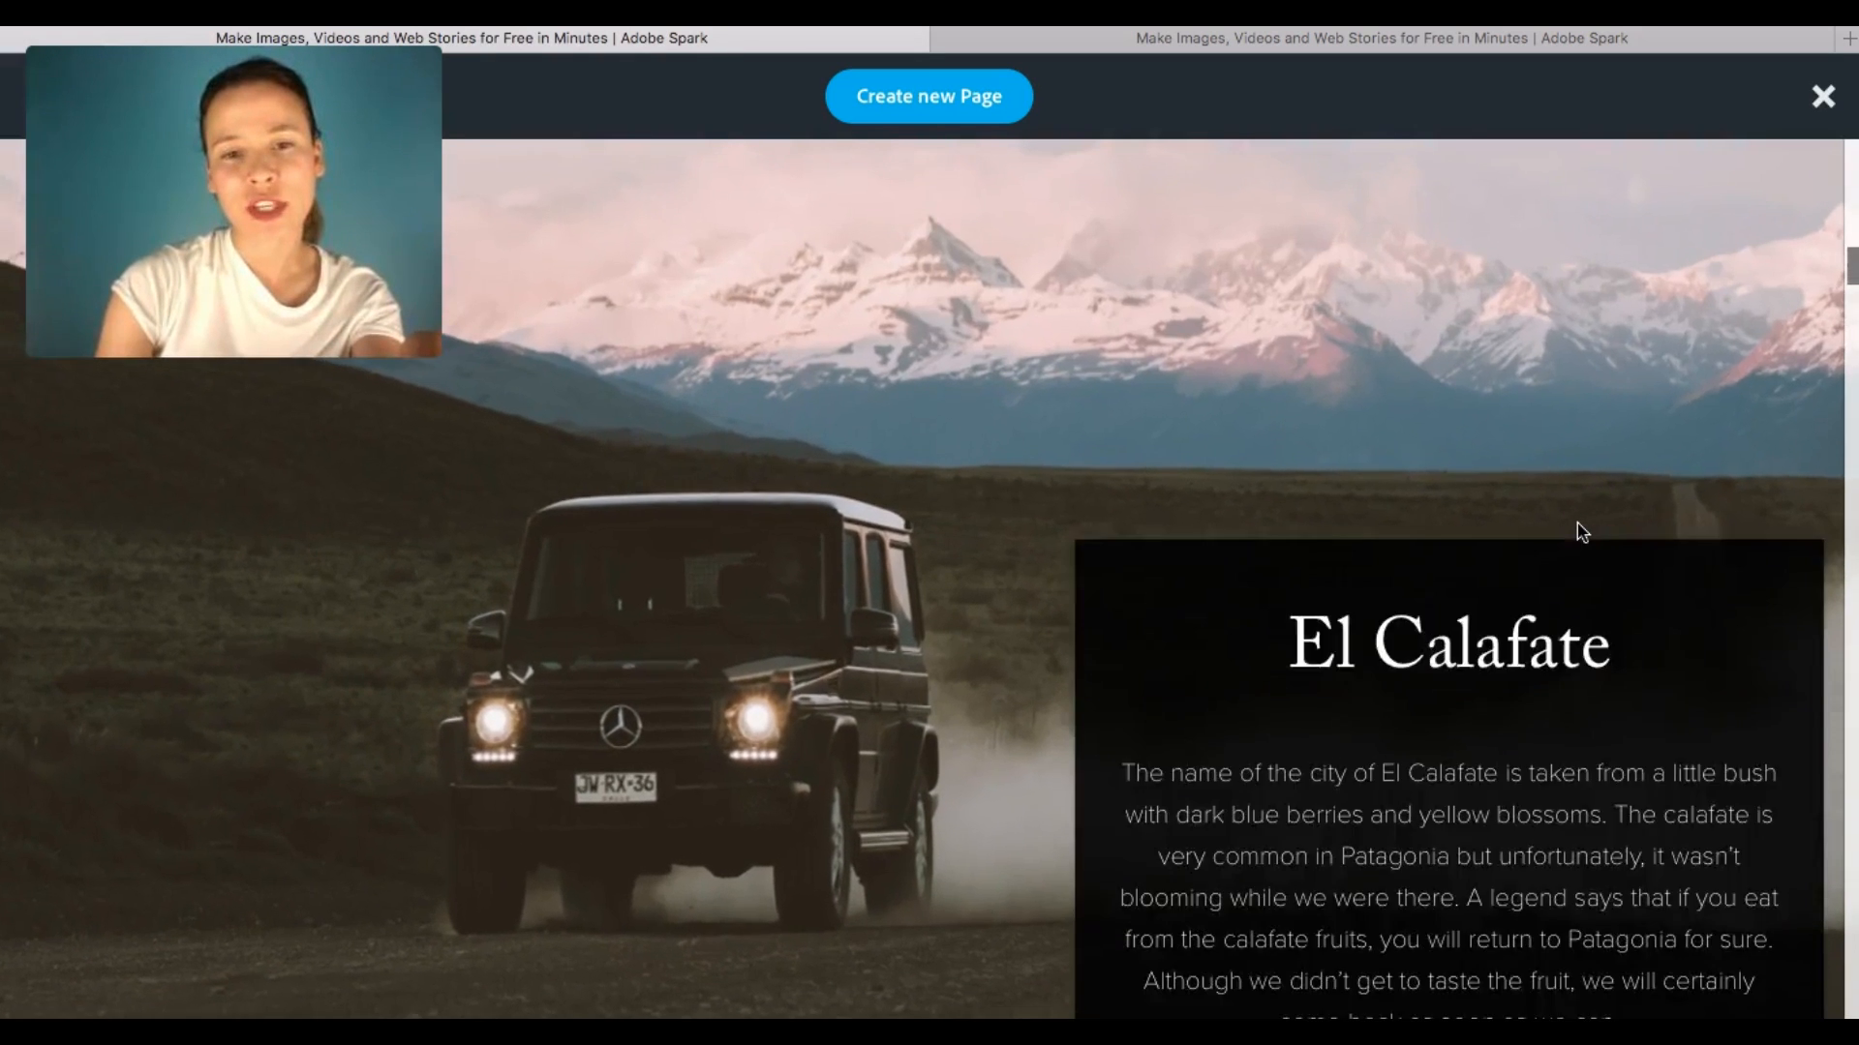
scroll(1582, 533, "up", 3)
scroll(1581, 532, "up", 3)
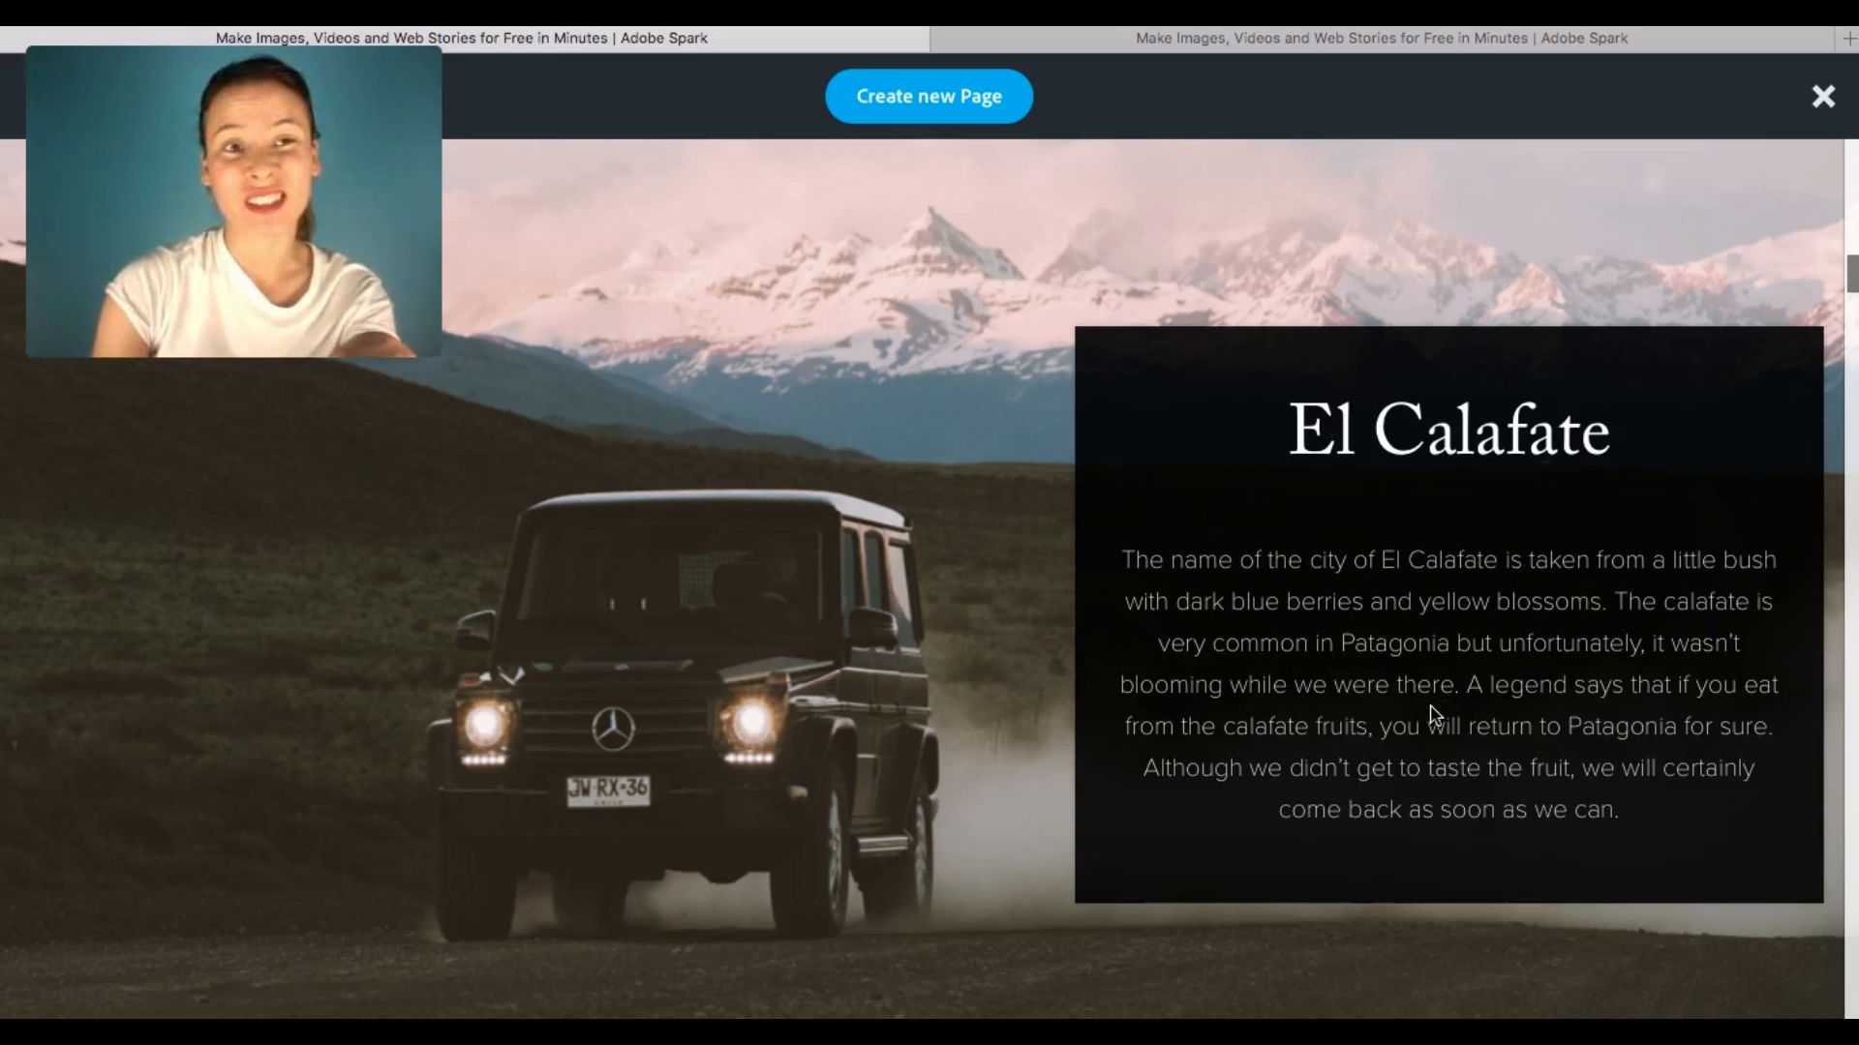
- Add a glideshow below the embedded video on the new page, checking the example's El Calafate section for reference
left_click(1235, 37)
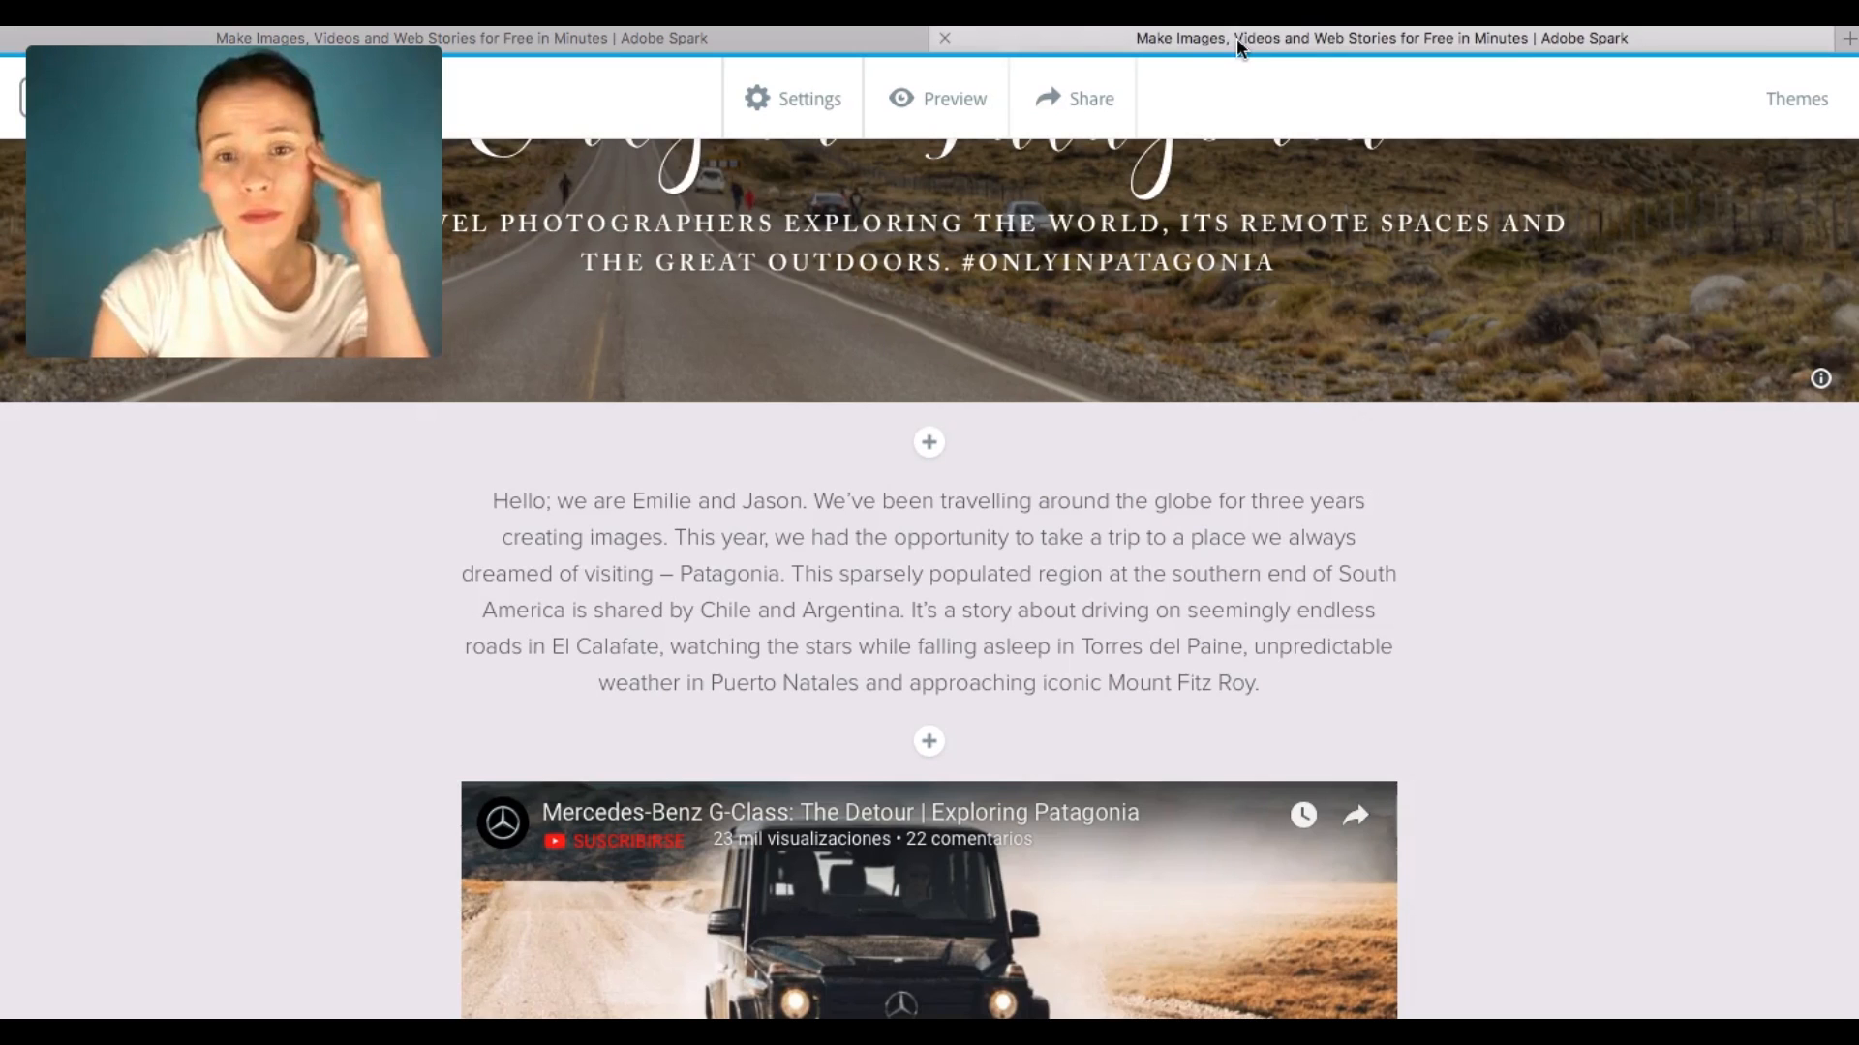
scroll(1448, 617, "down", 5)
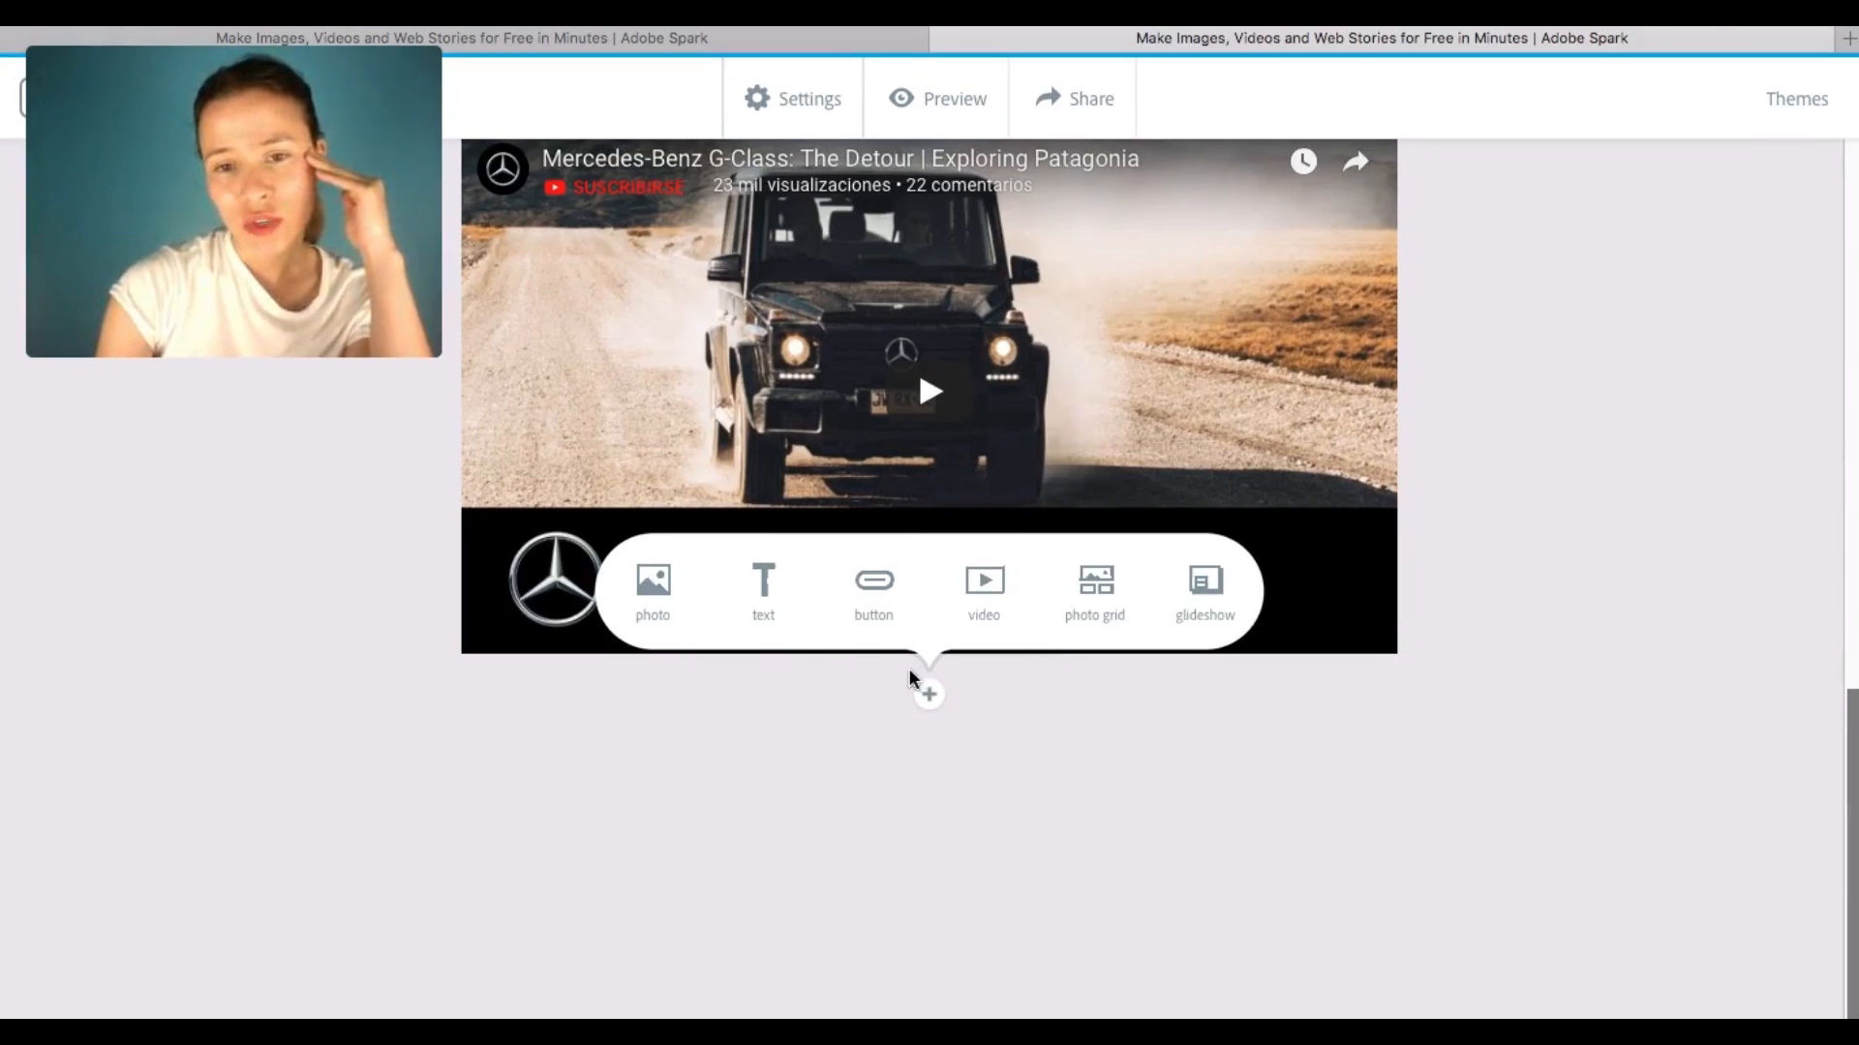
left_click(1173, 616)
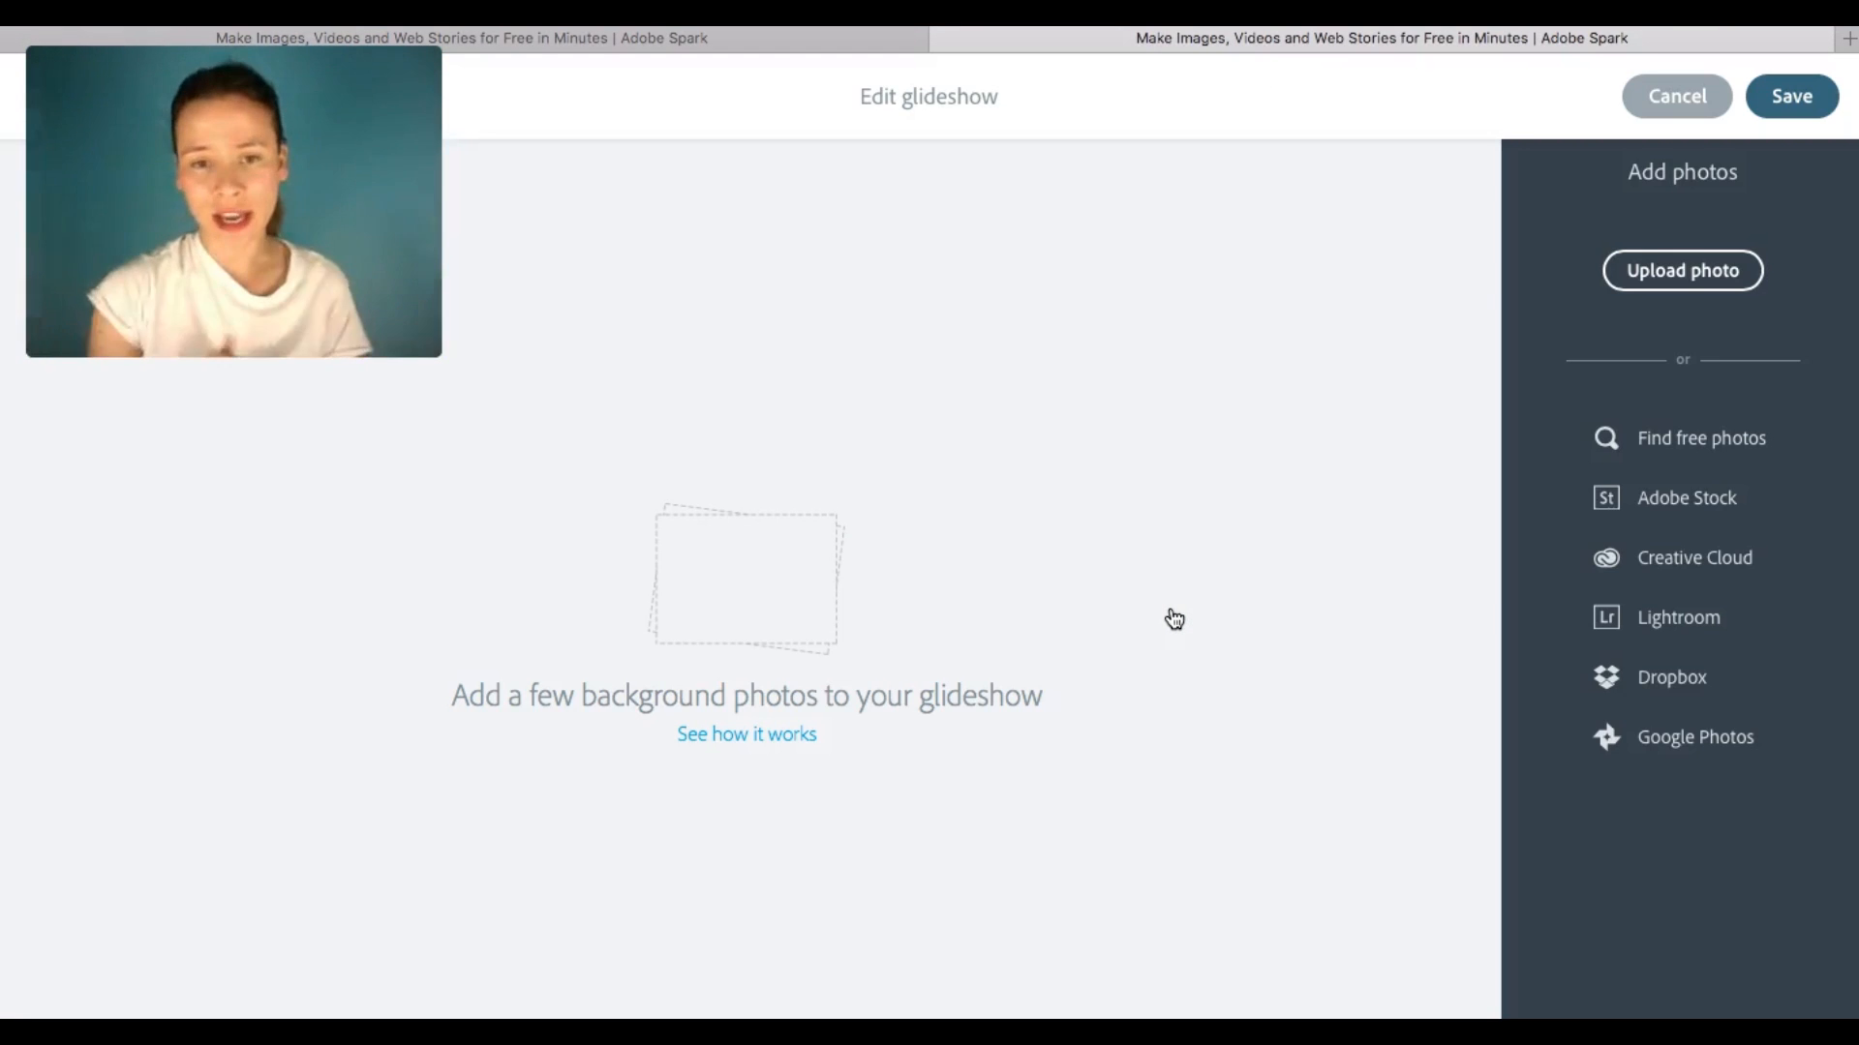
left_click(811, 37)
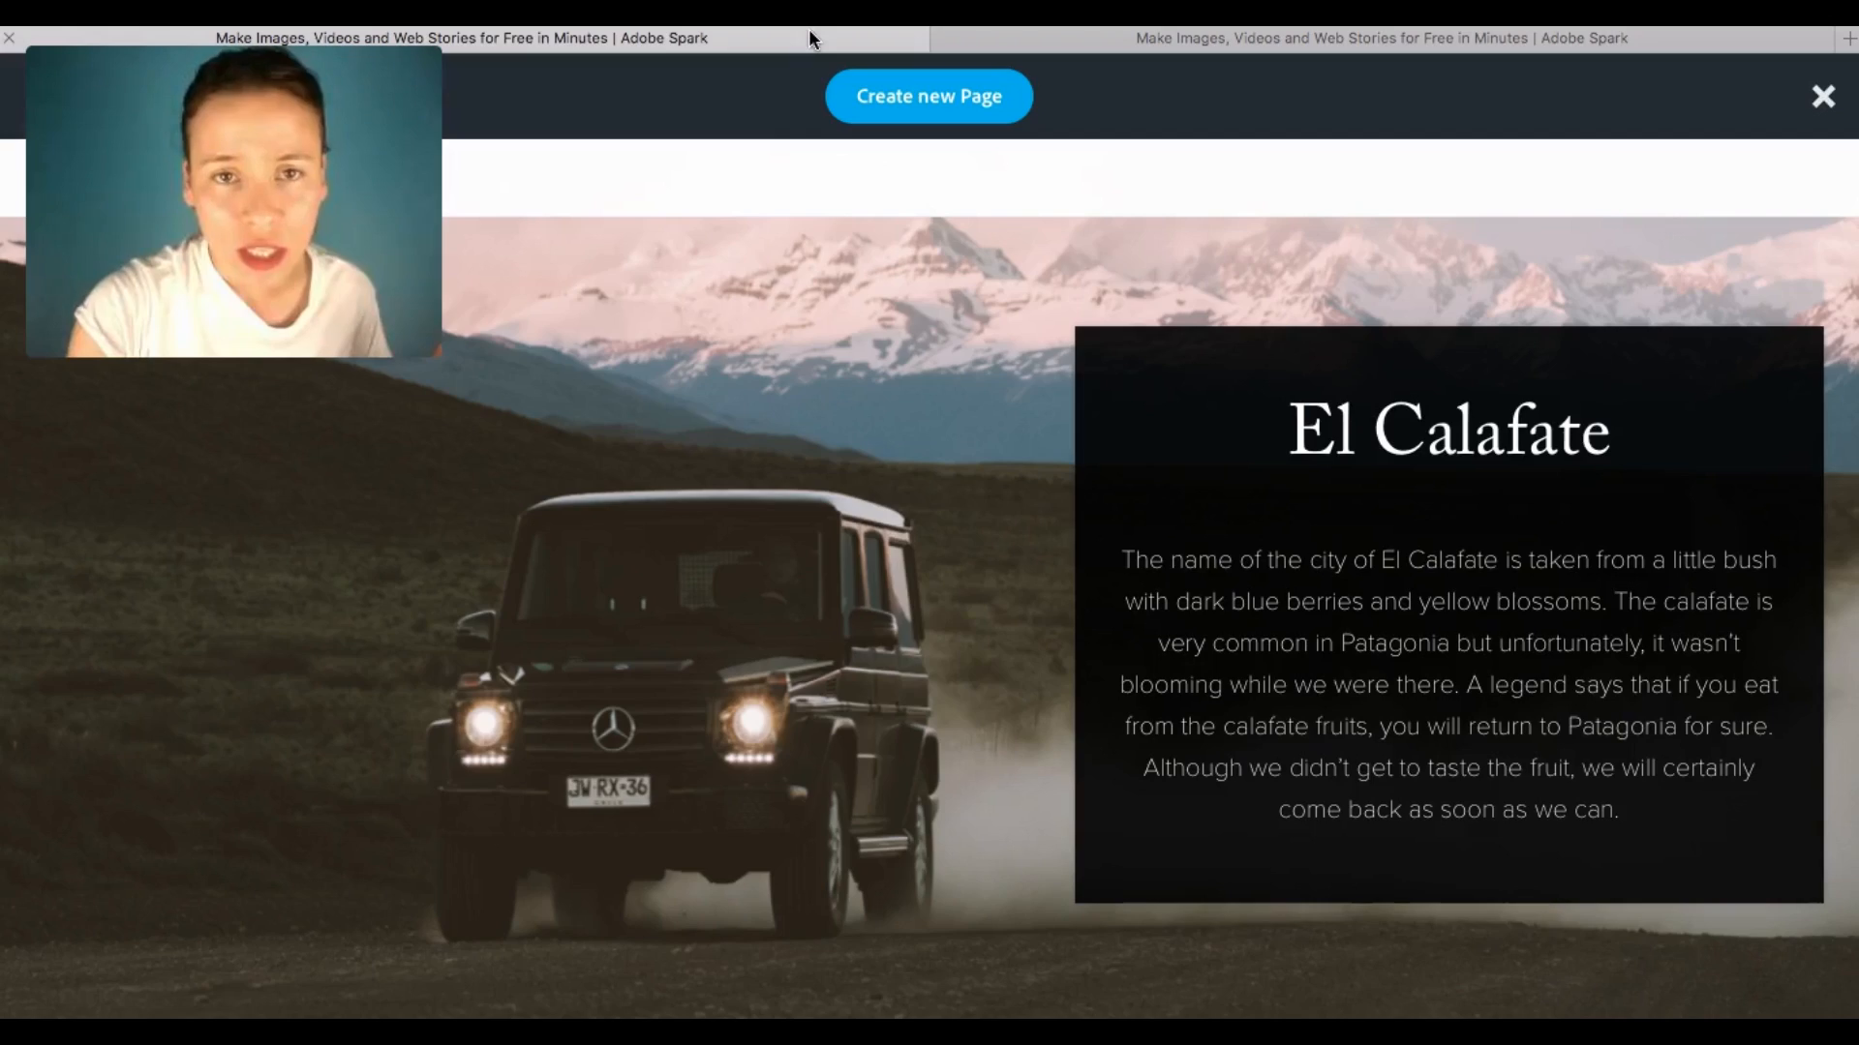
left_click(1426, 38)
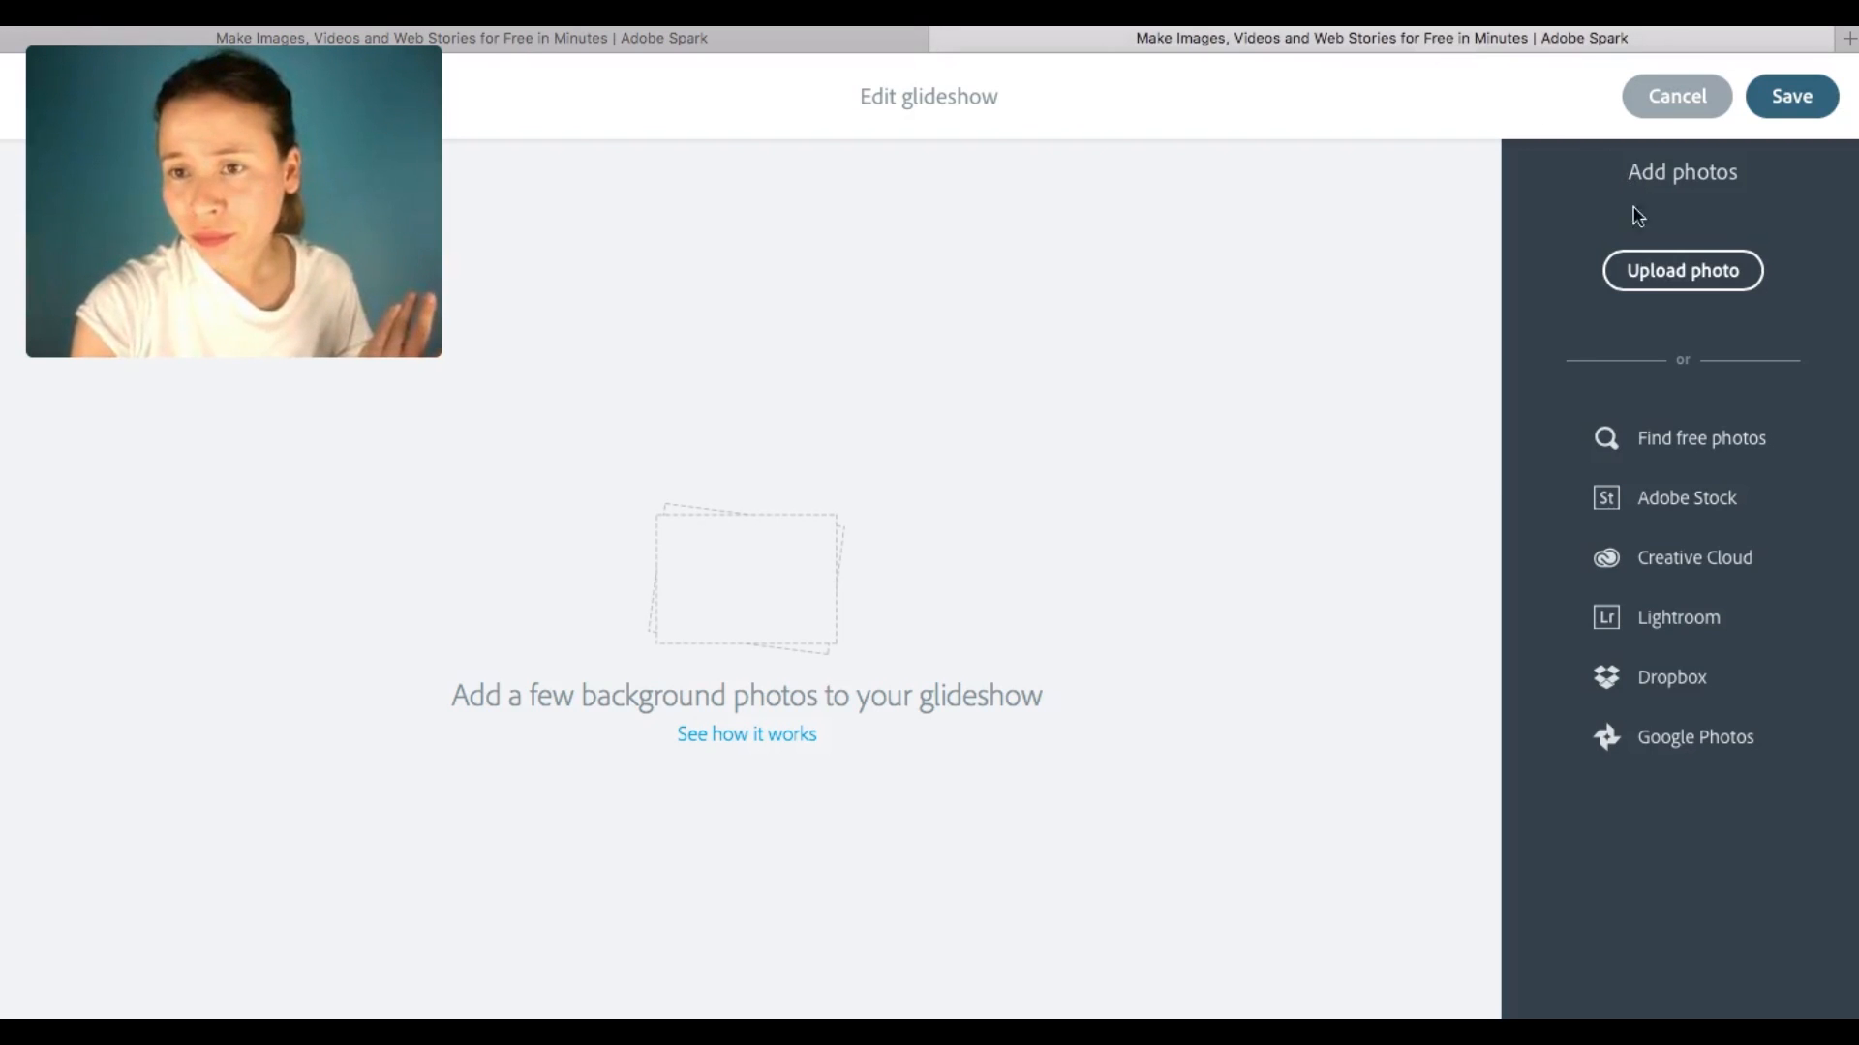
- Search the free photos for "patagonia jeep" to find a glideshow background
left_click(1679, 463)
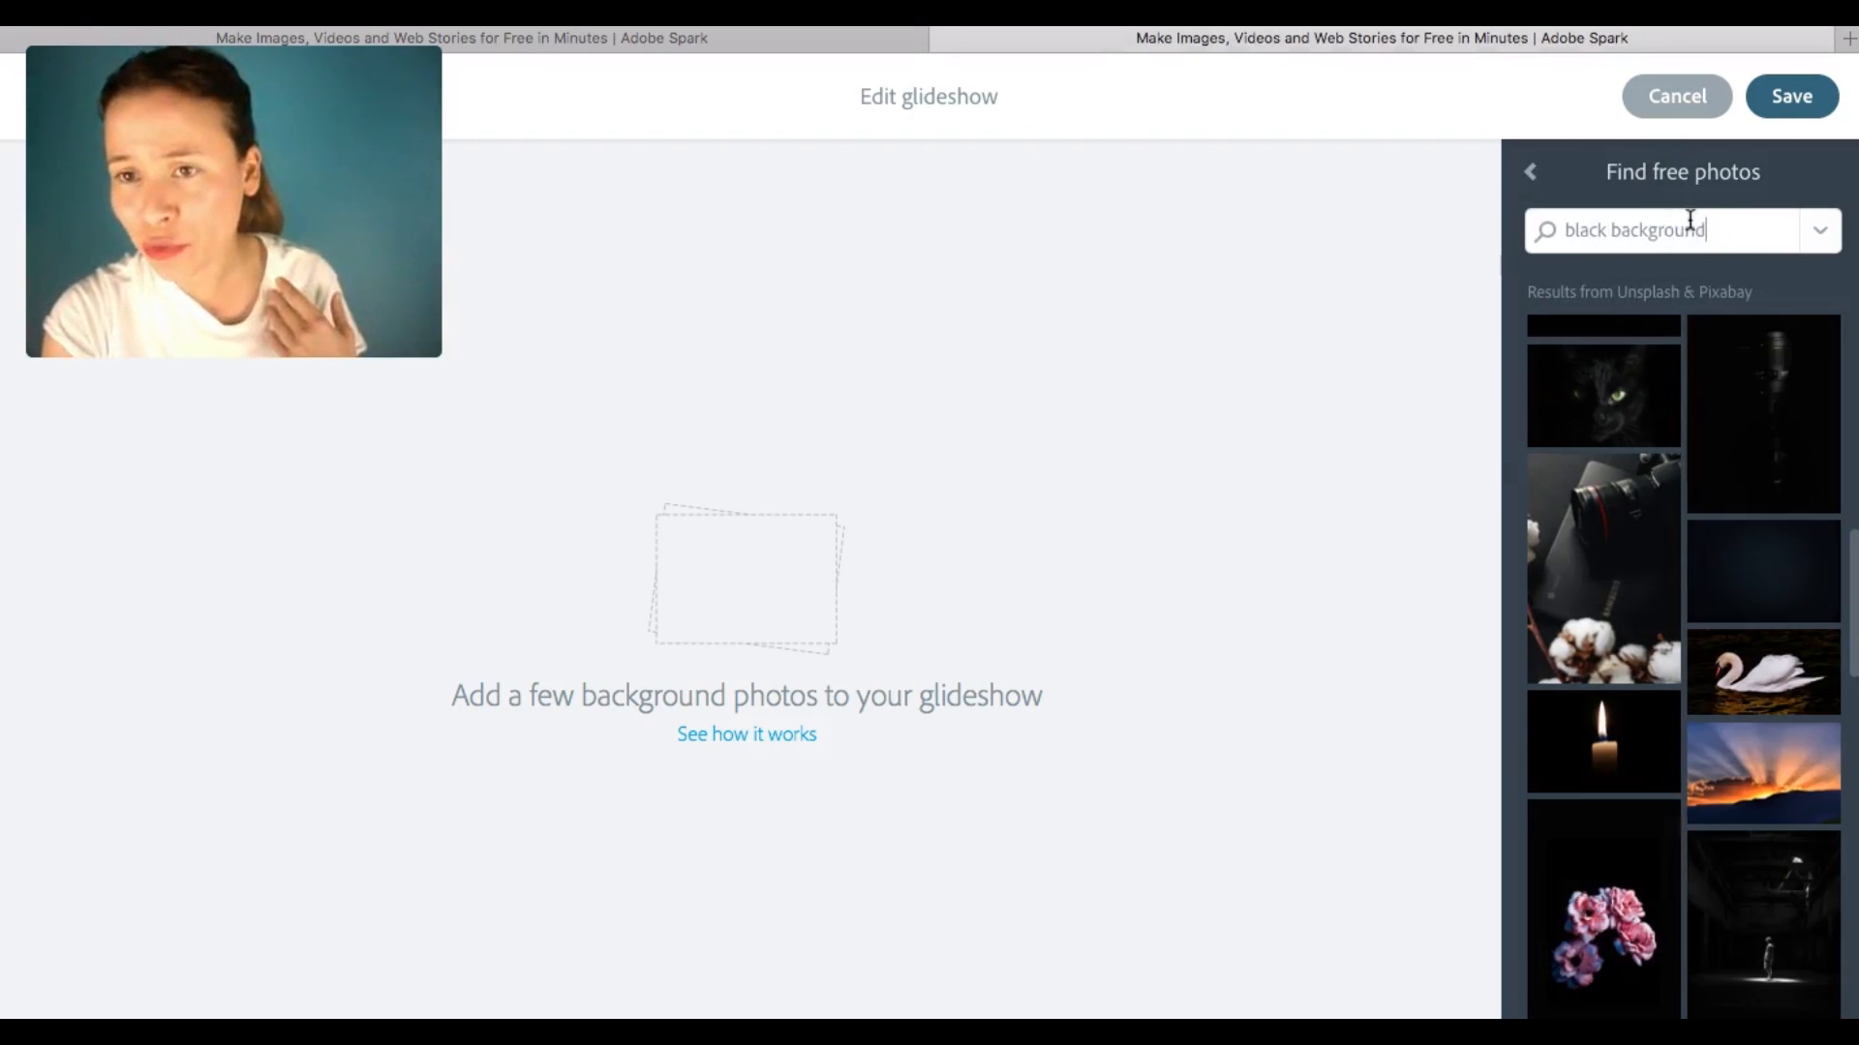
left_click_drag(1710, 237, 1515, 236)
type("patagonia")
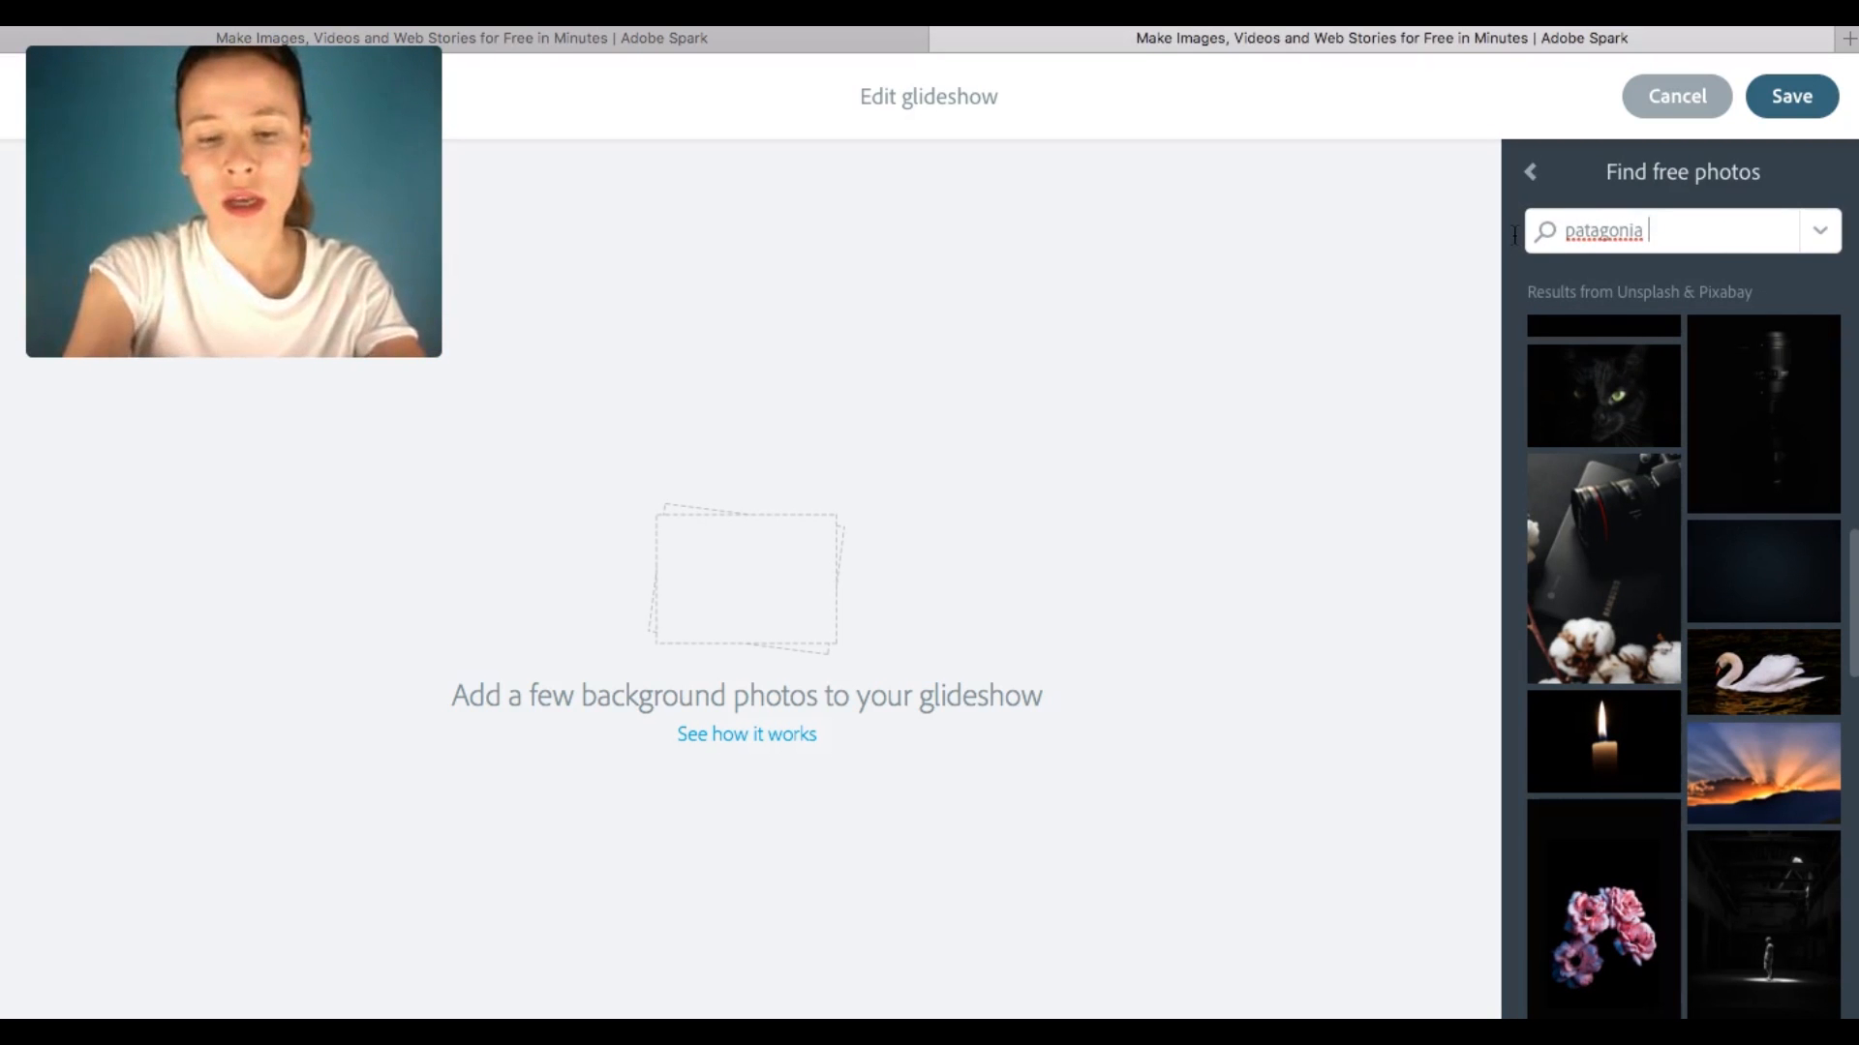
type(" jee")
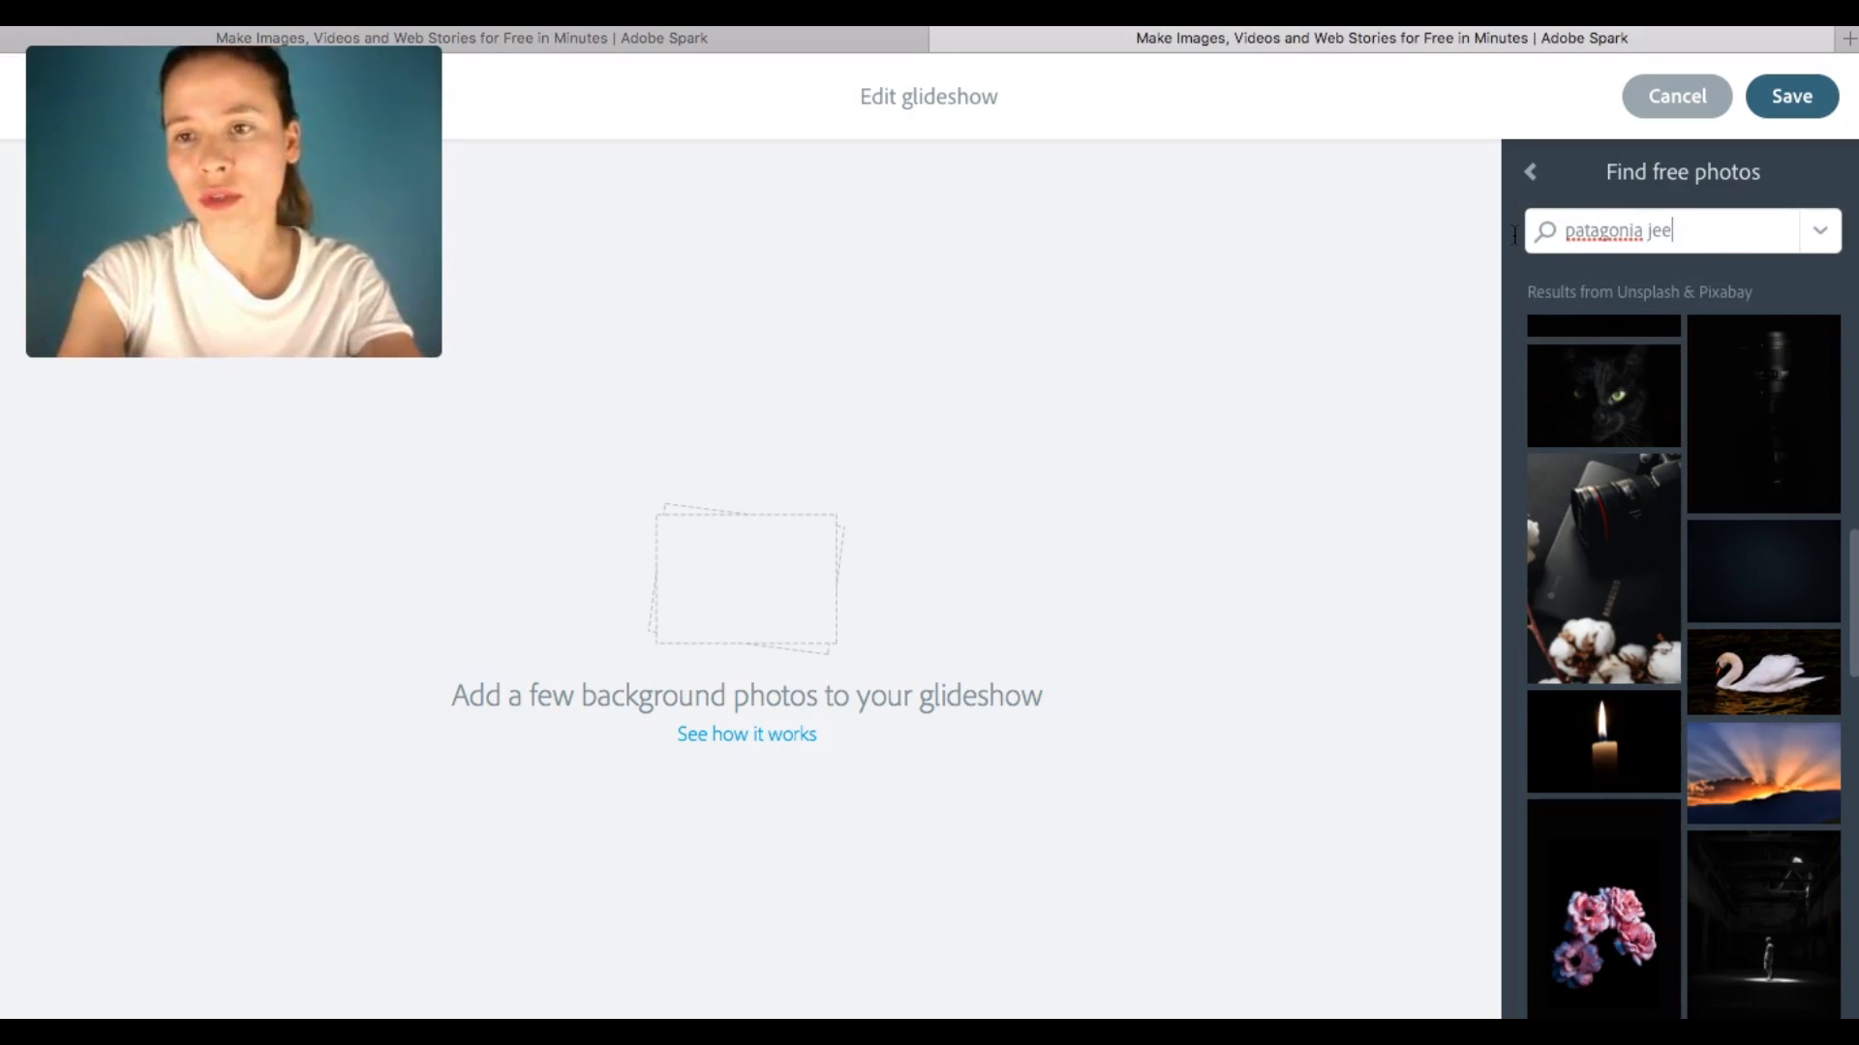
type("p")
key("Return")
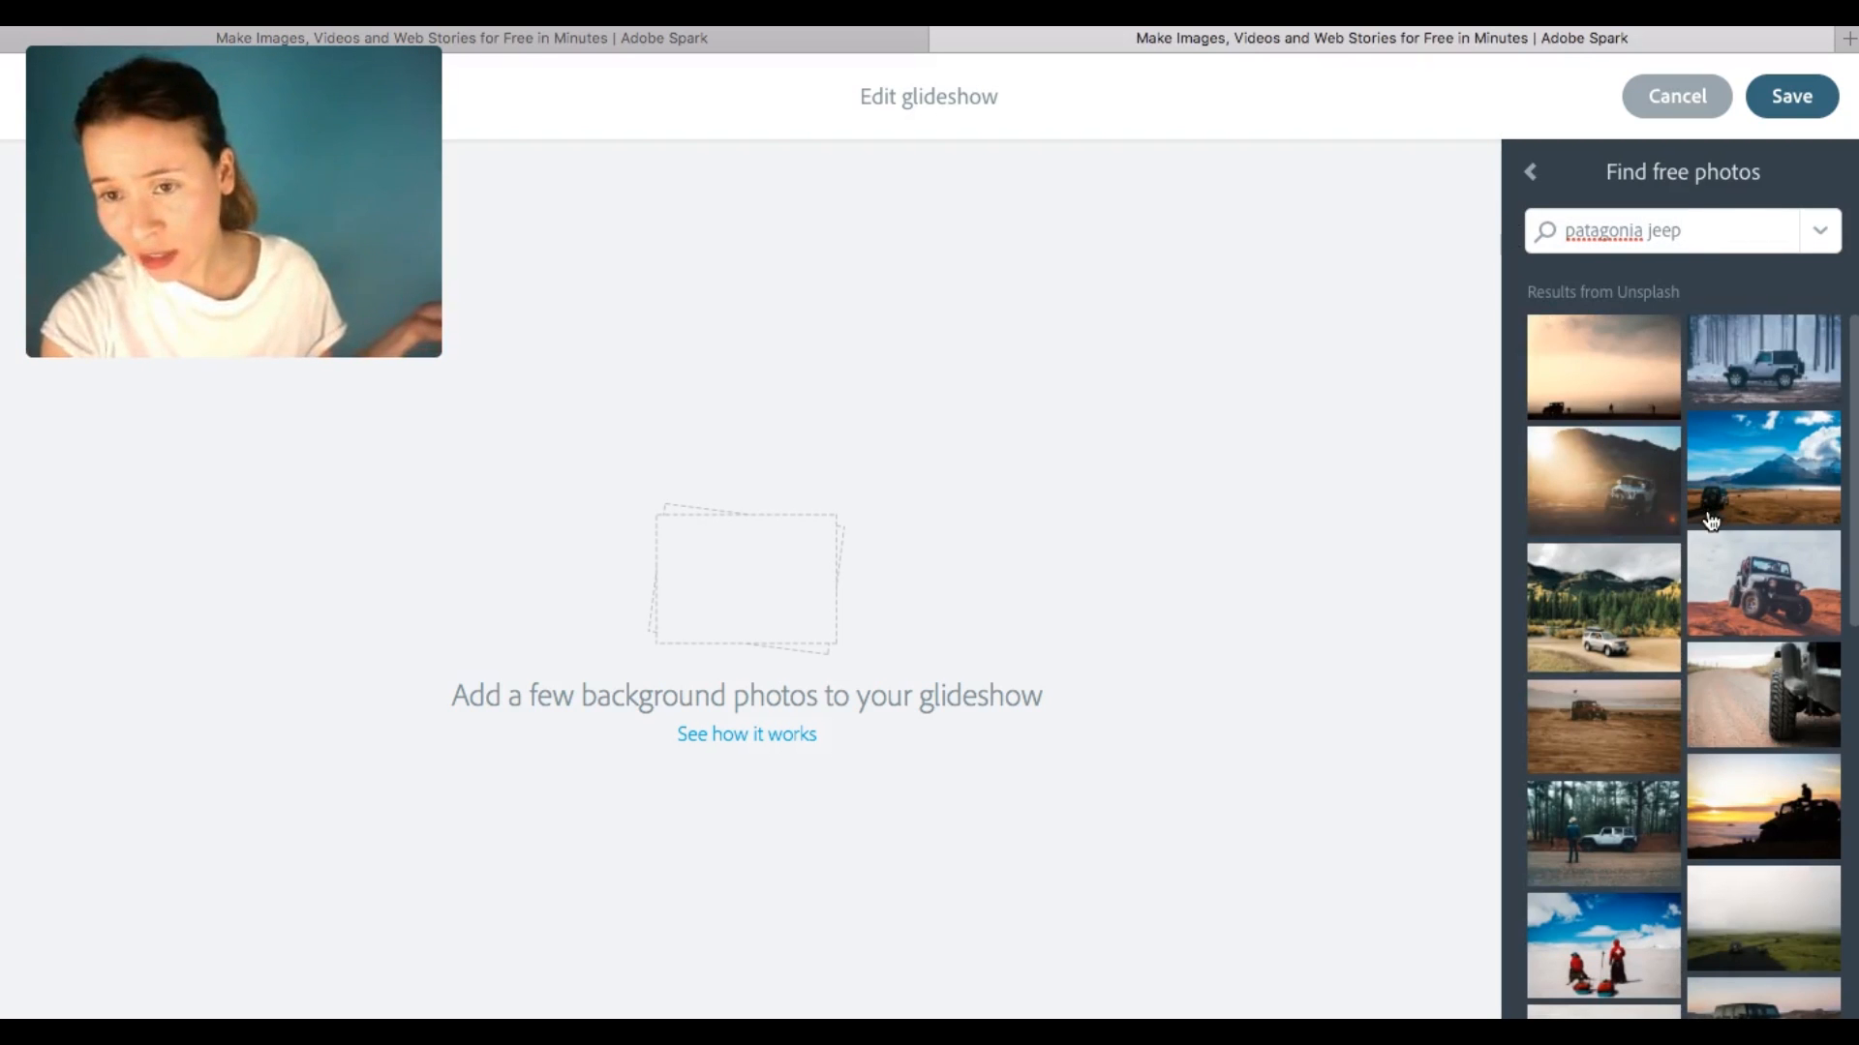
- Use the sunlit desert photo with the white jeep as the glideshow background, save it, and start a text block over it
left_click(1617, 486)
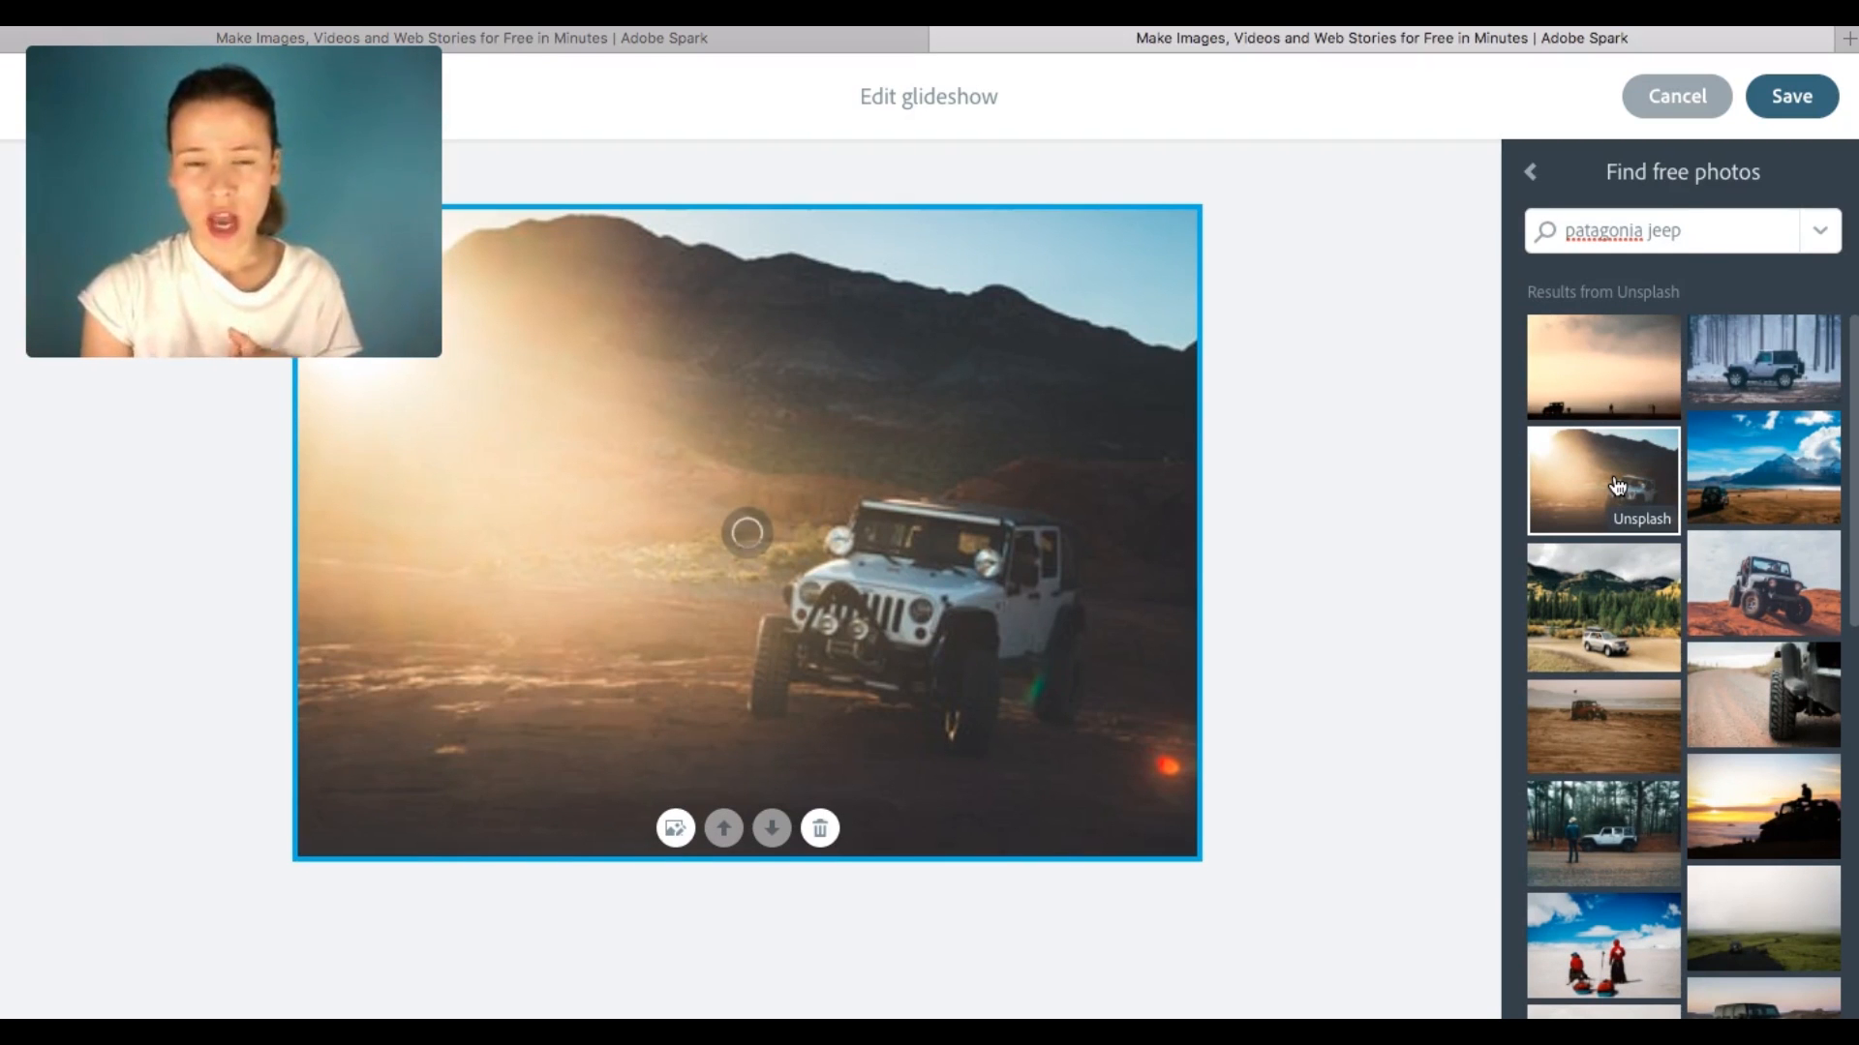
left_click(1802, 99)
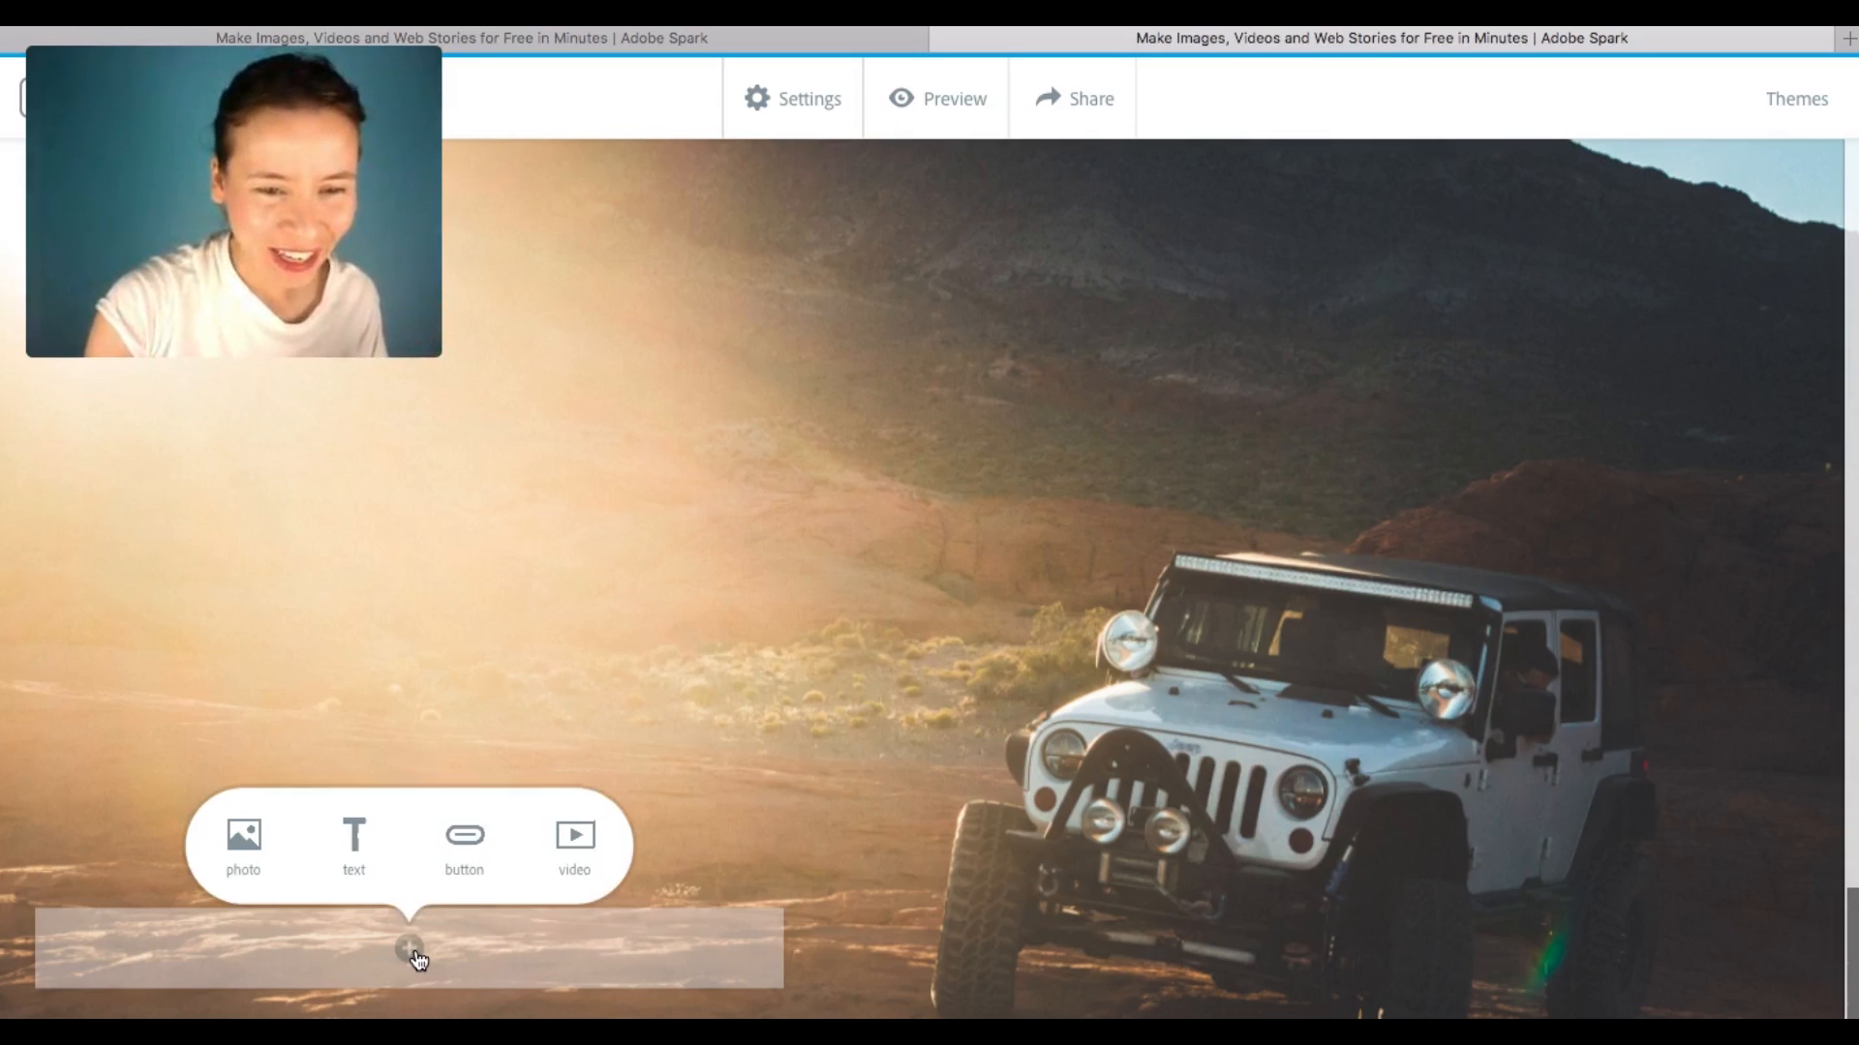
left_click(372, 845)
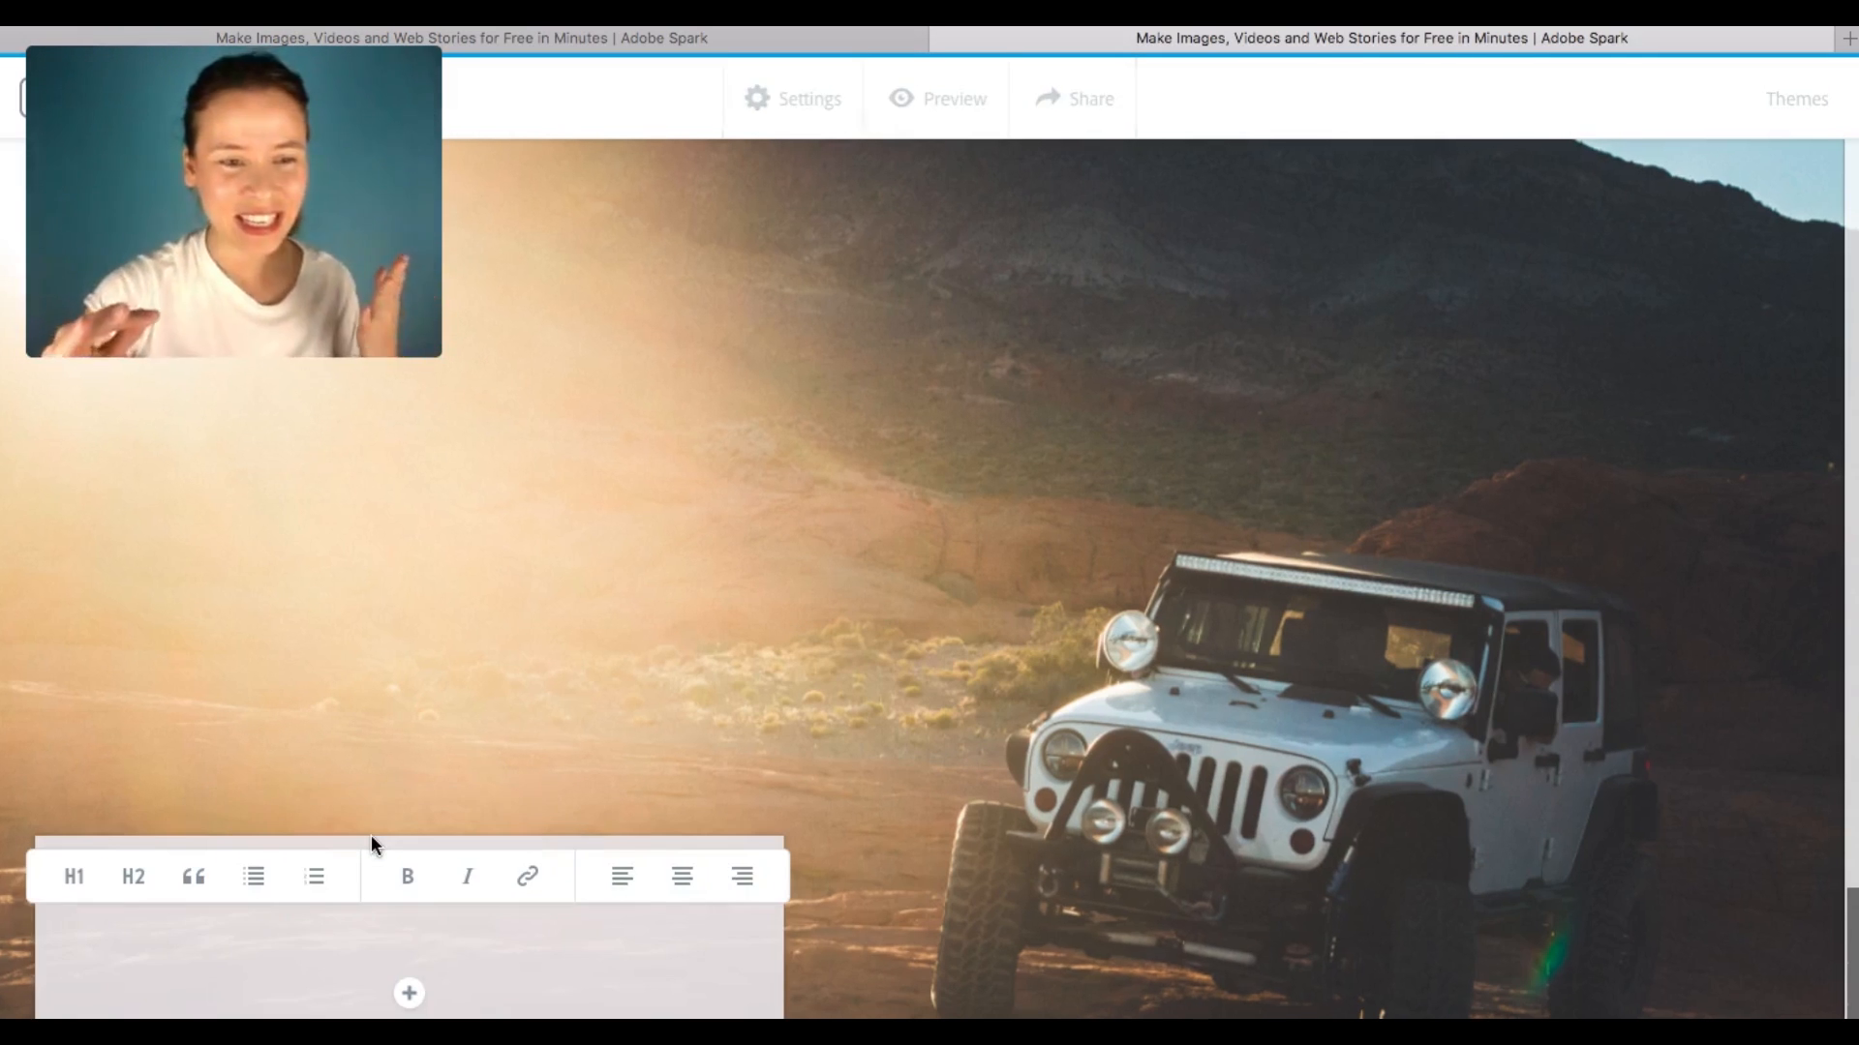
- Copy the heading "El Calafate" from the example page and paste it into a text block on the new glideshow
left_click(710, 37)
left_click_drag(1612, 447, 1279, 443)
key("ctrl+c")
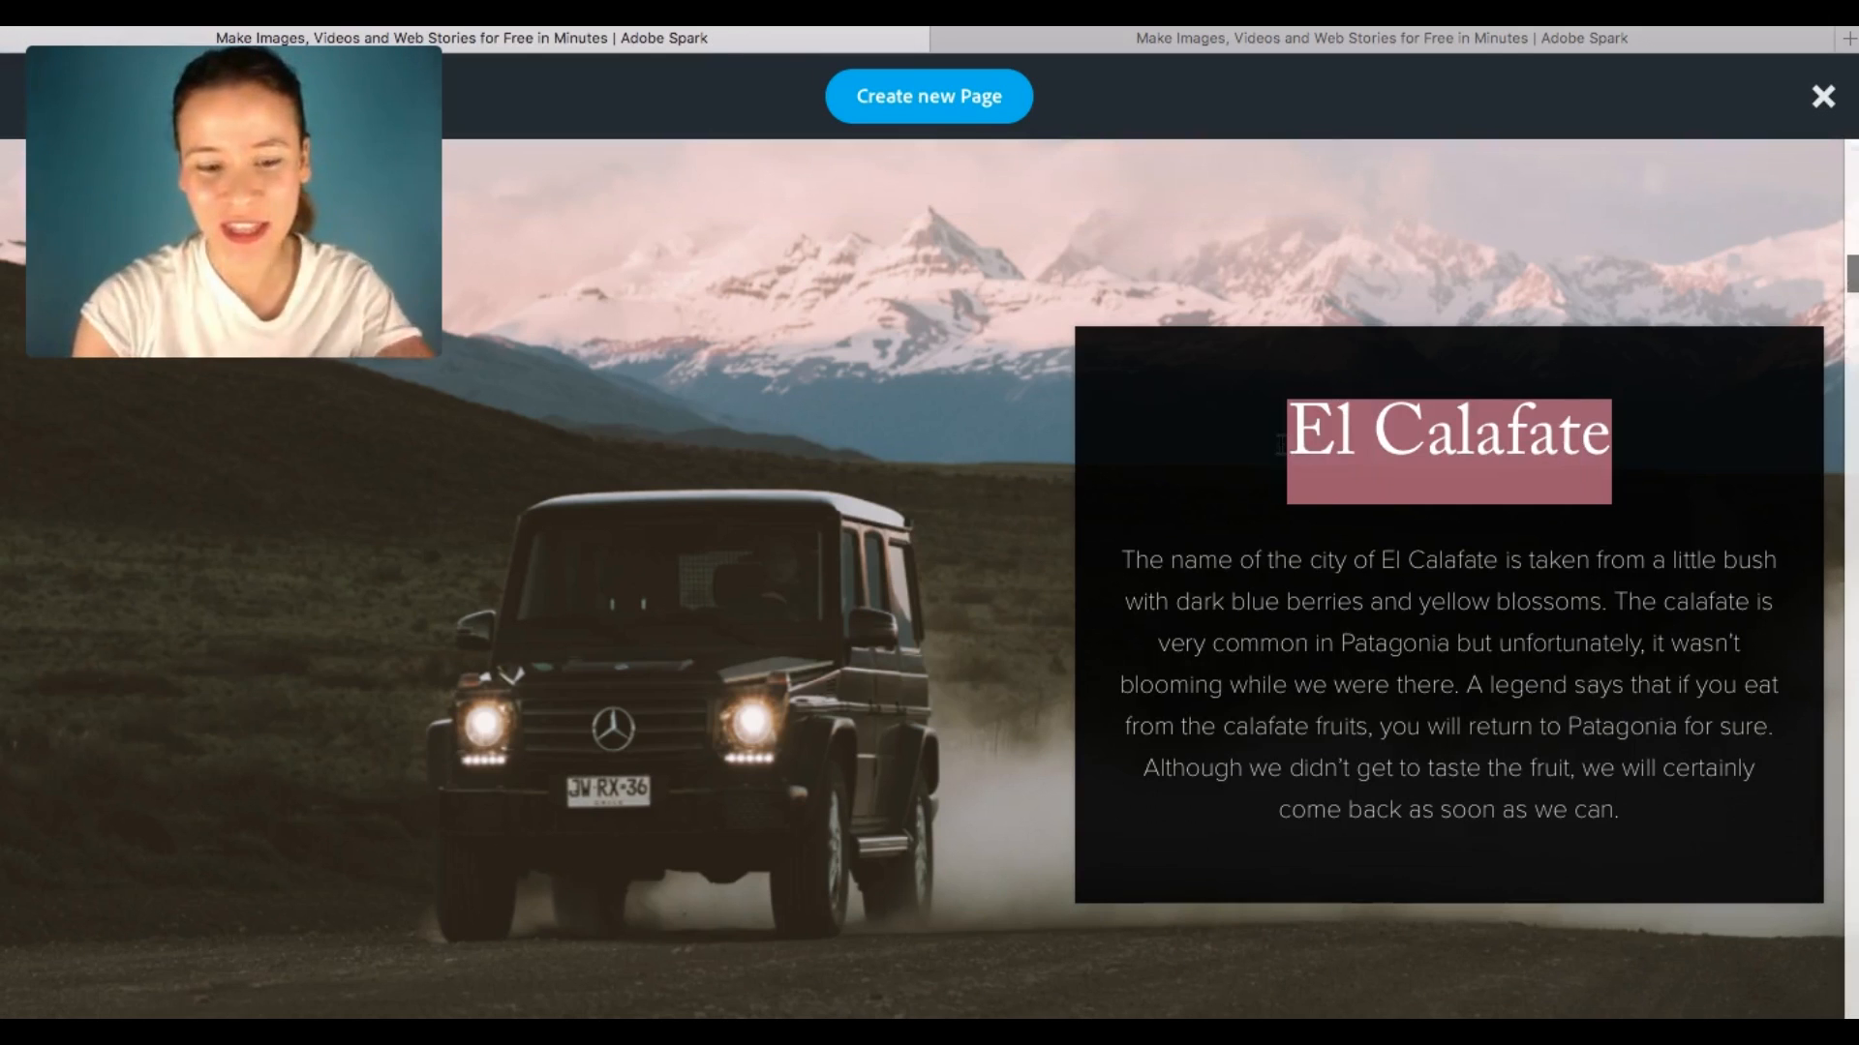
left_click(1434, 37)
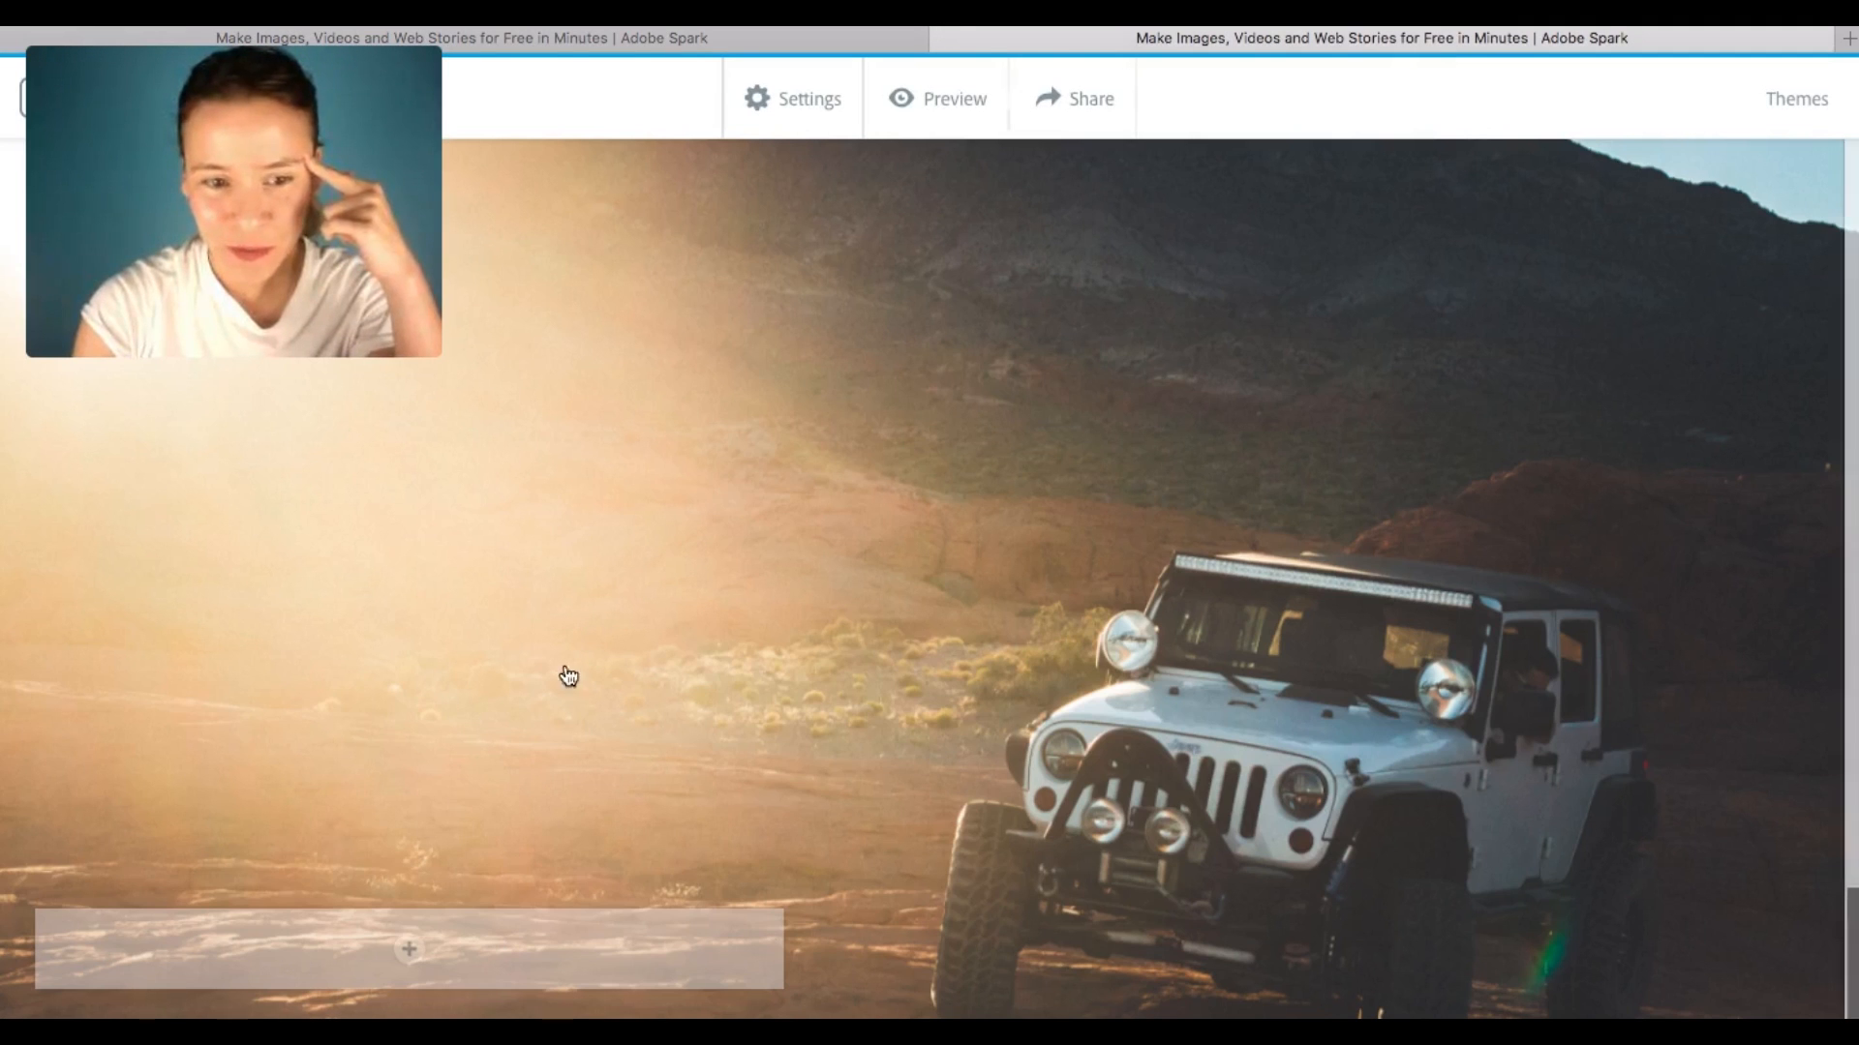
left_click(408, 950)
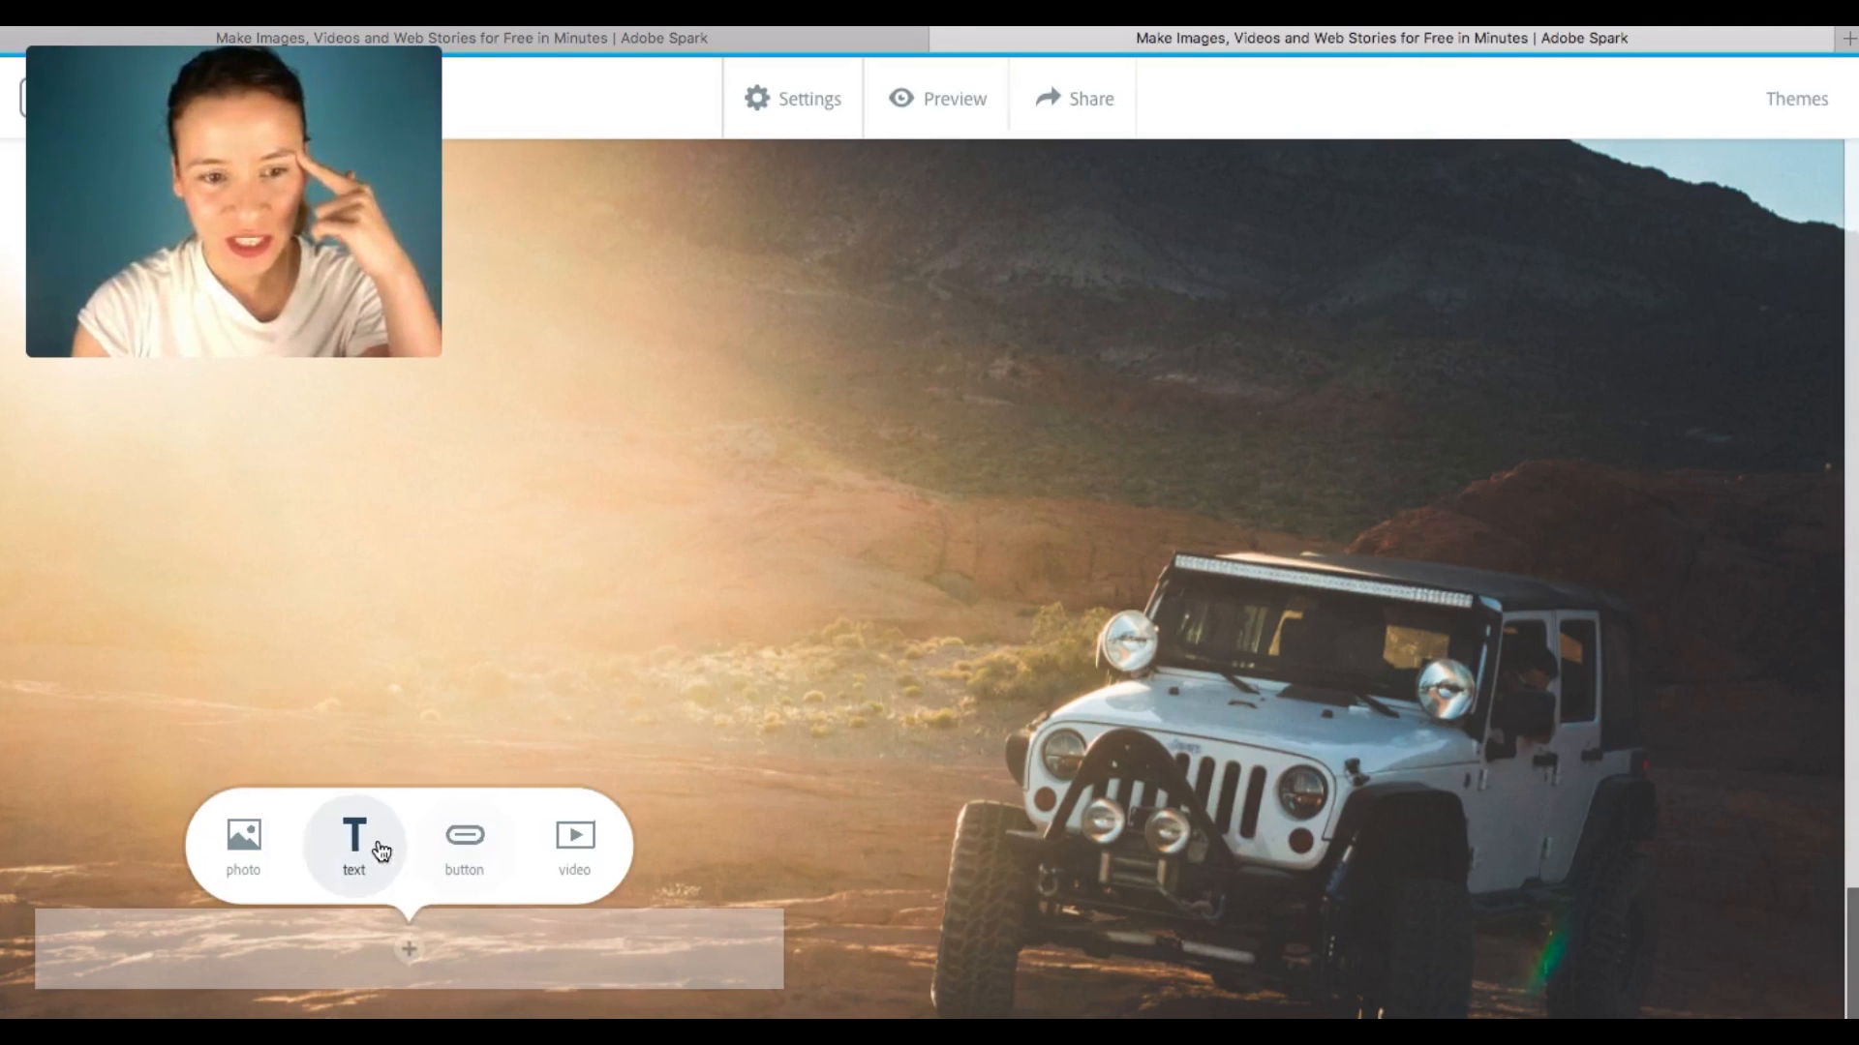
left_click(376, 840)
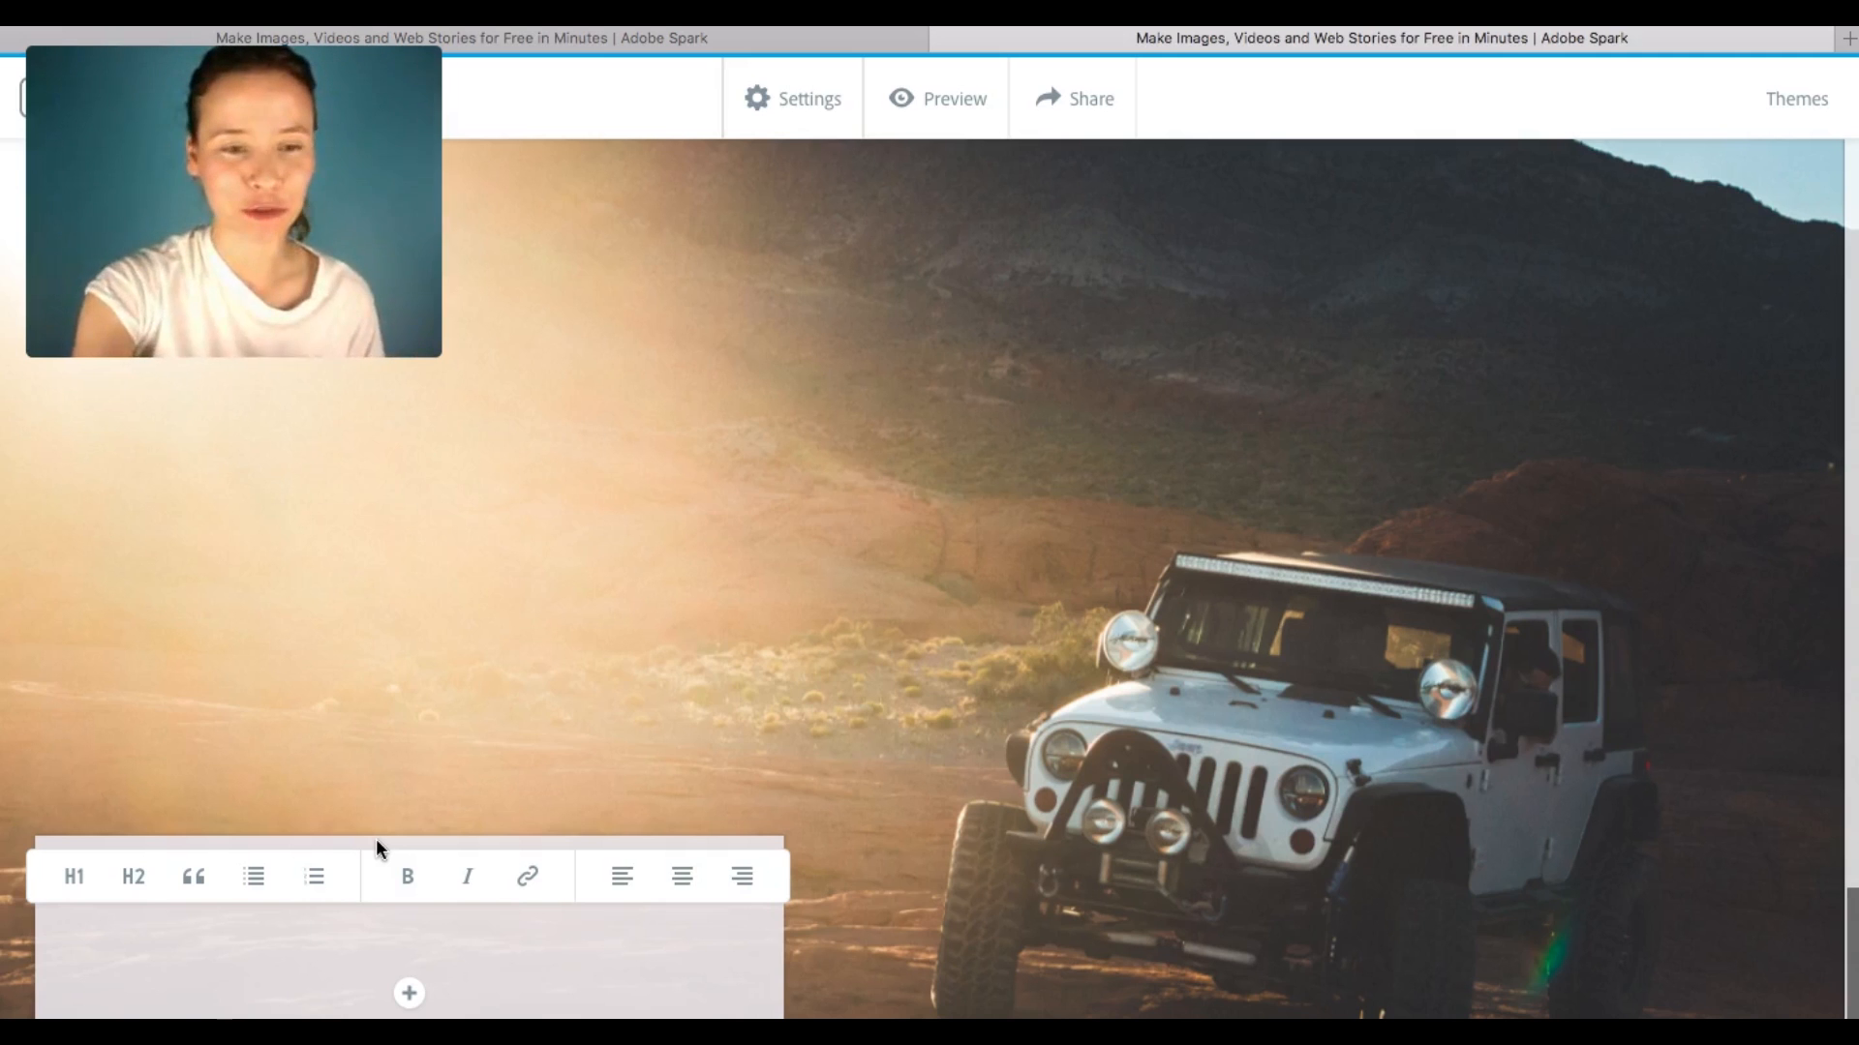
key("ctrl+v")
- Format the "El Calafate" text as an H1 heading and center it
left_click_drag(258, 958, 58, 968)
left_click(572, 952)
double_click(144, 954)
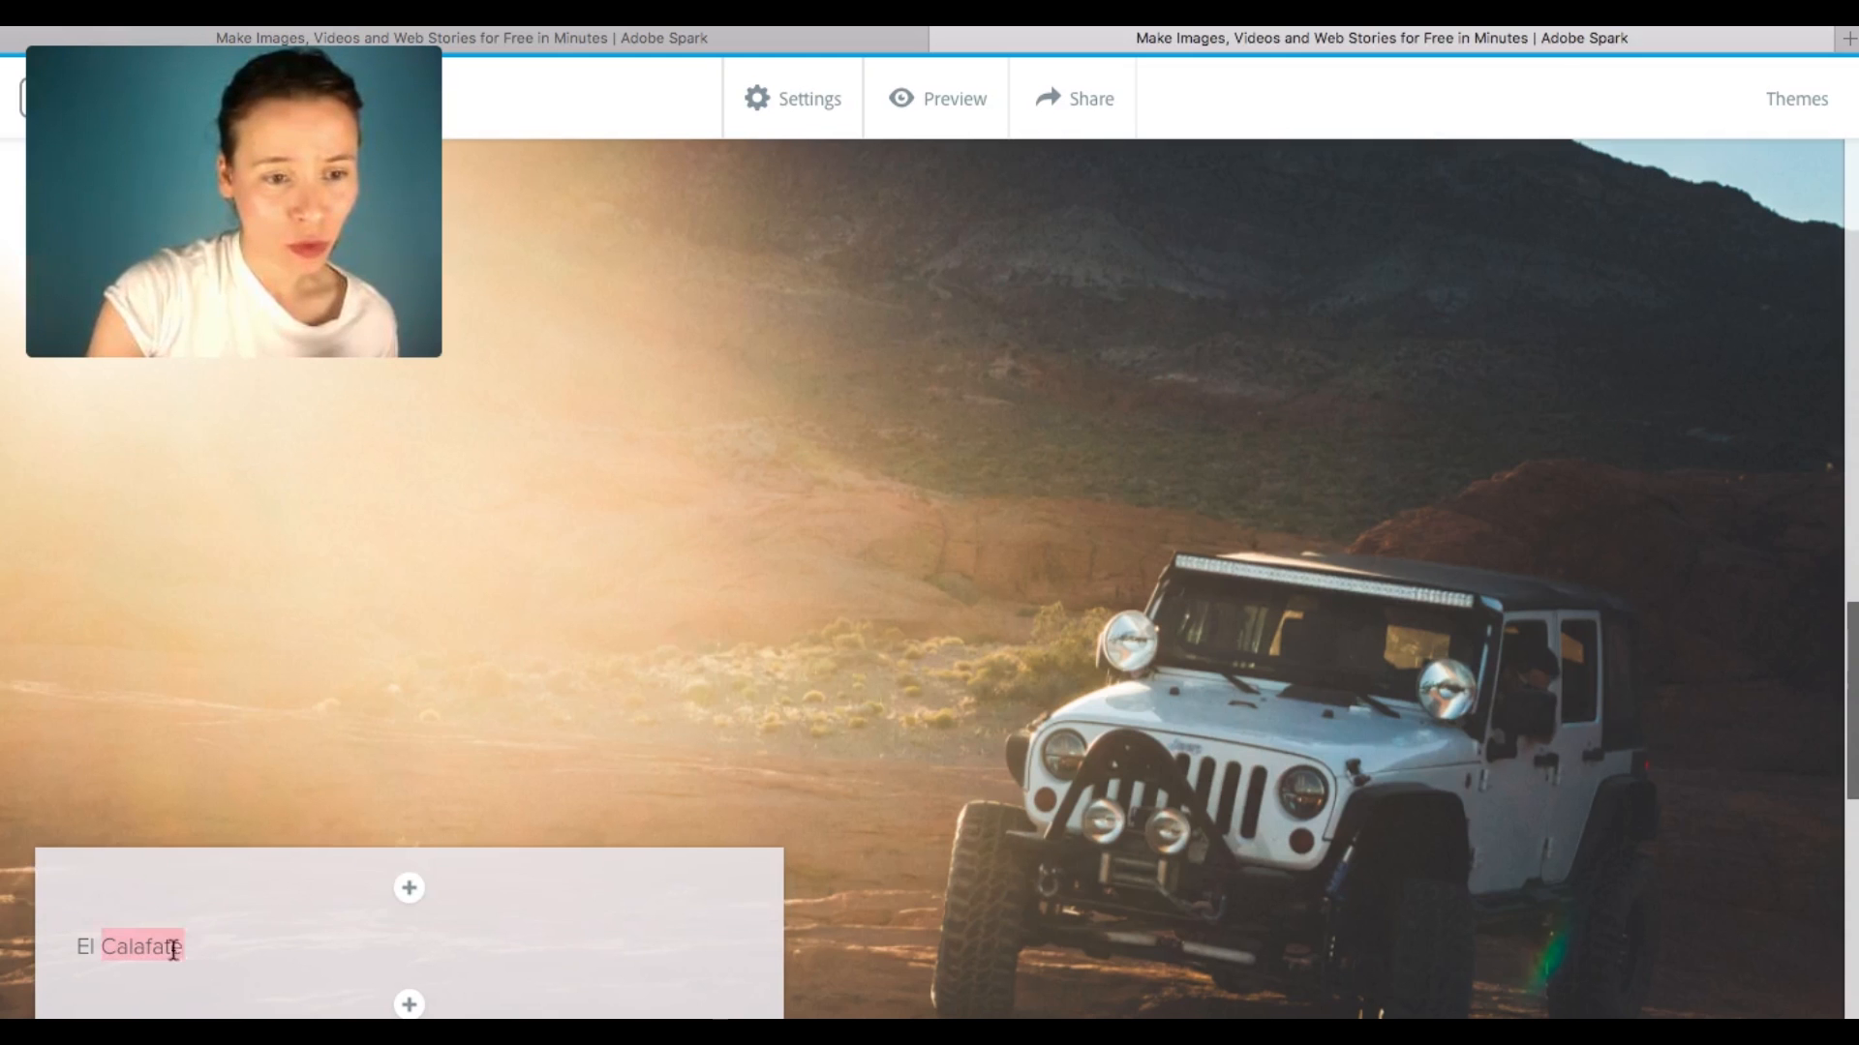
left_click(69, 887)
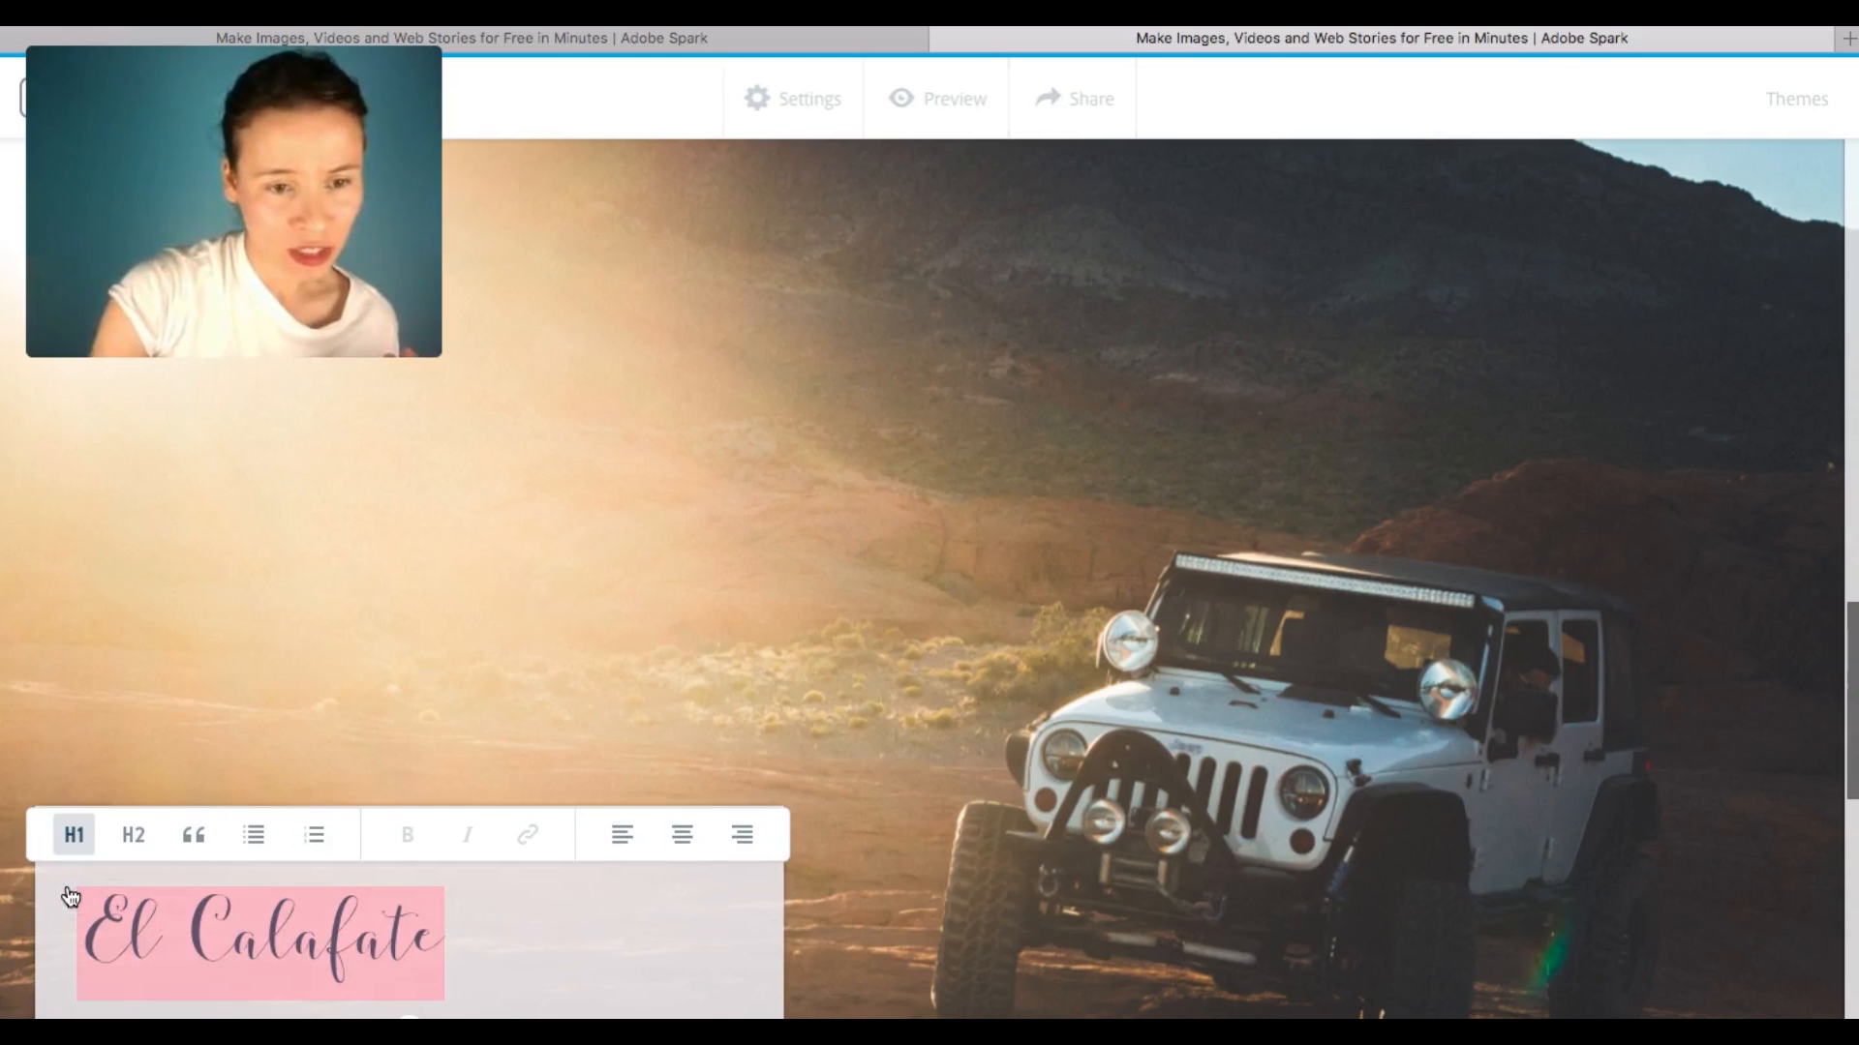
left_click(678, 841)
left_click(654, 933)
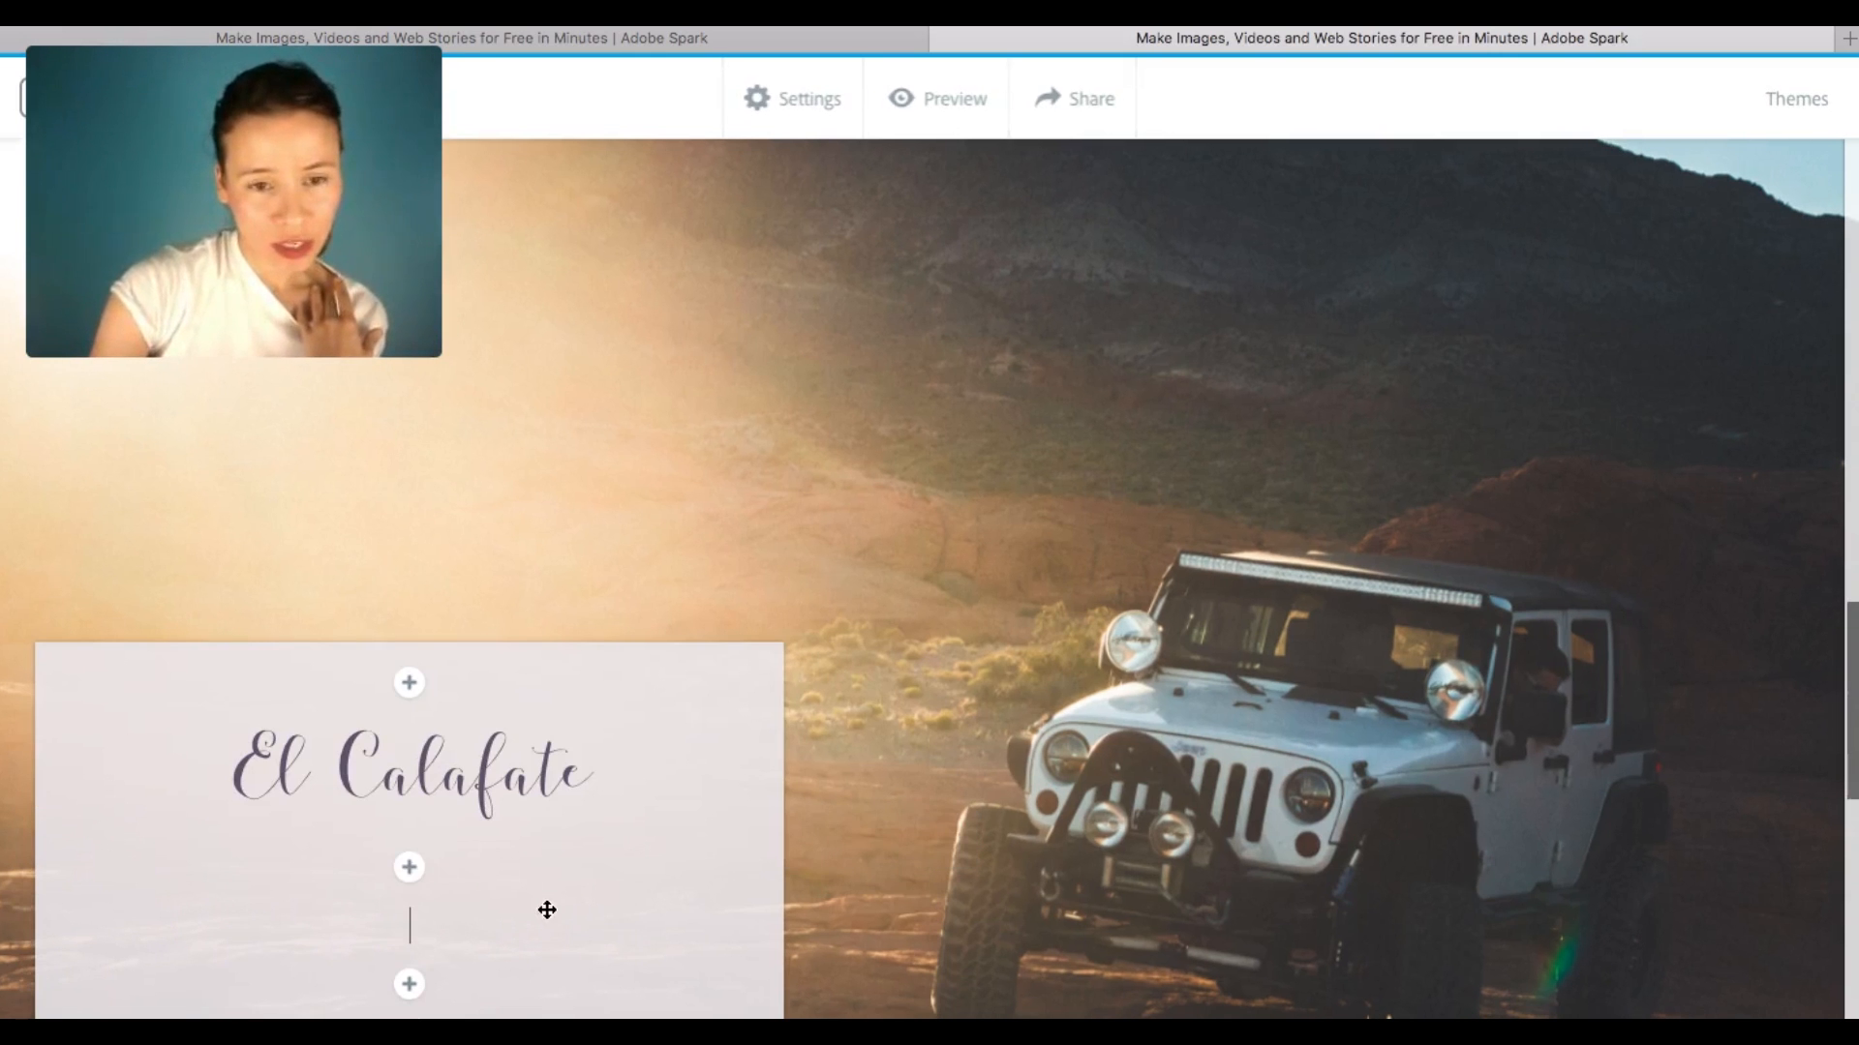
- Copy the example's paragraph on the origin of El Calafate's name and paste it into a text block below the glideshow heading
left_click(431, 925)
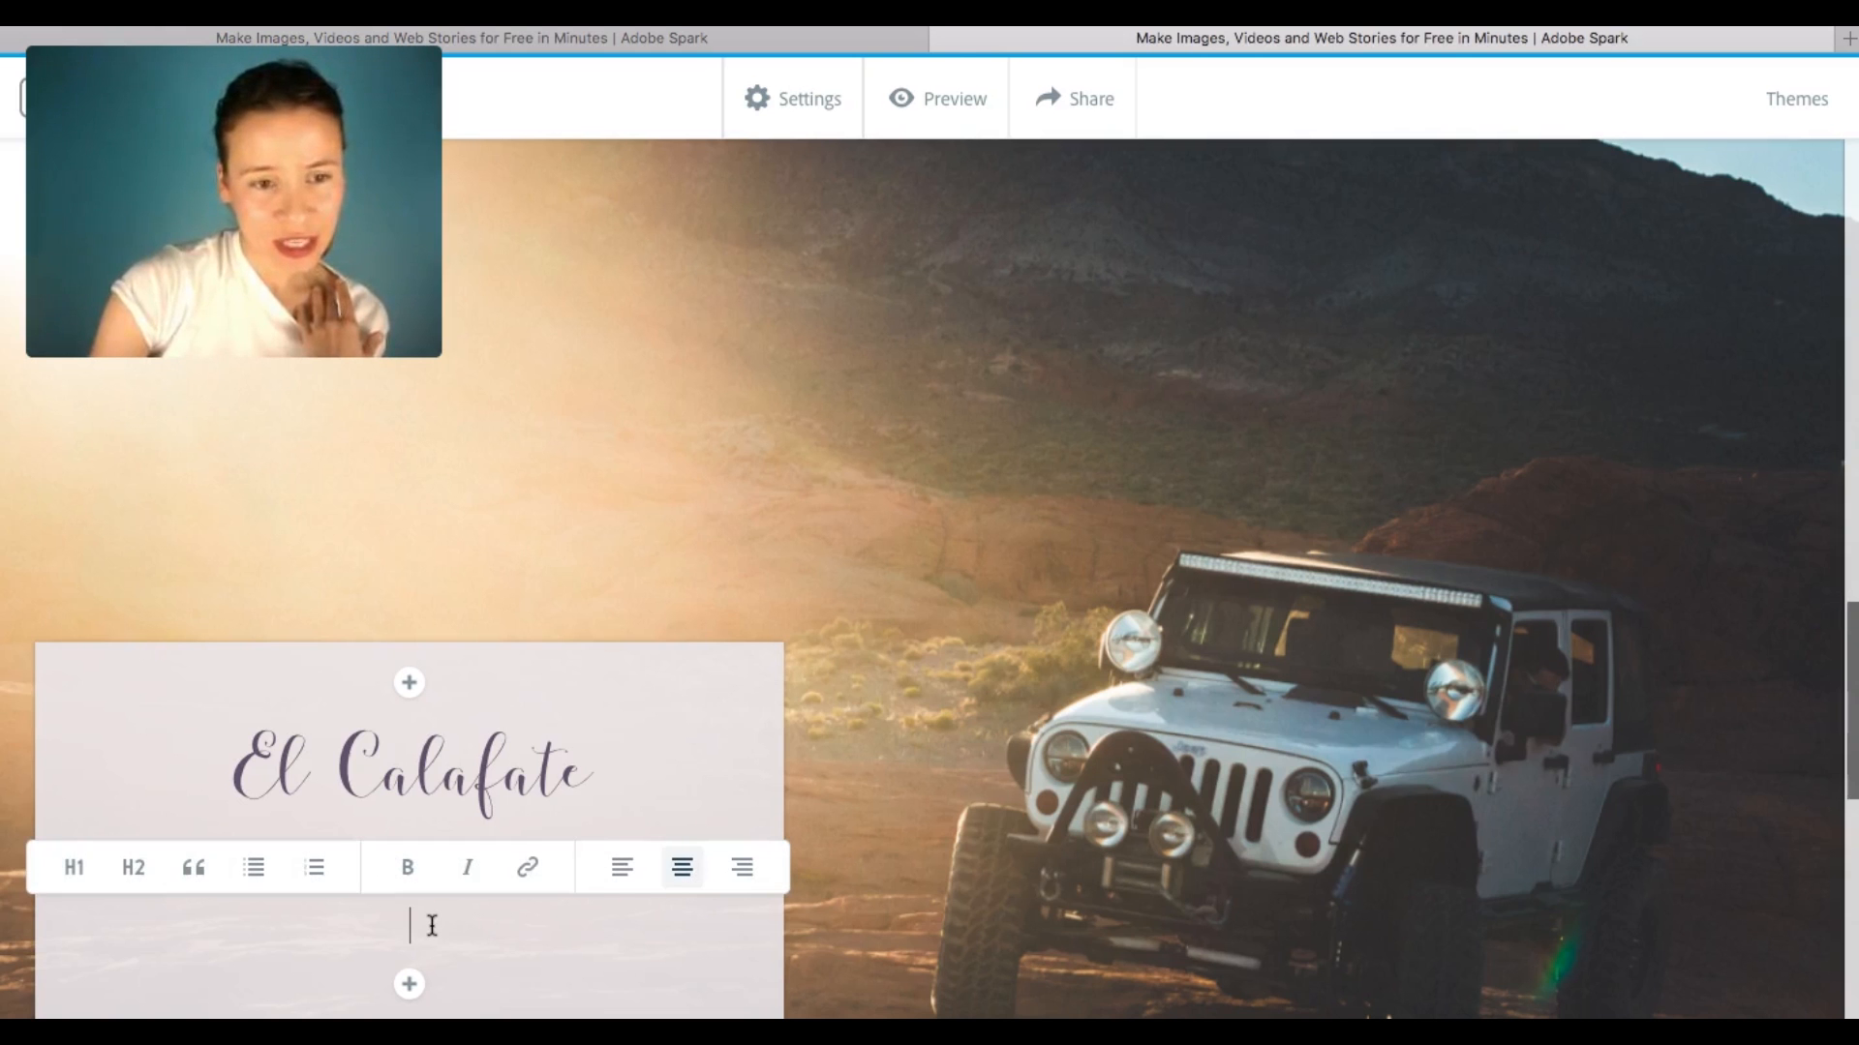
left_click(827, 37)
left_click_drag(1121, 559, 1721, 789)
key("ctrl+c")
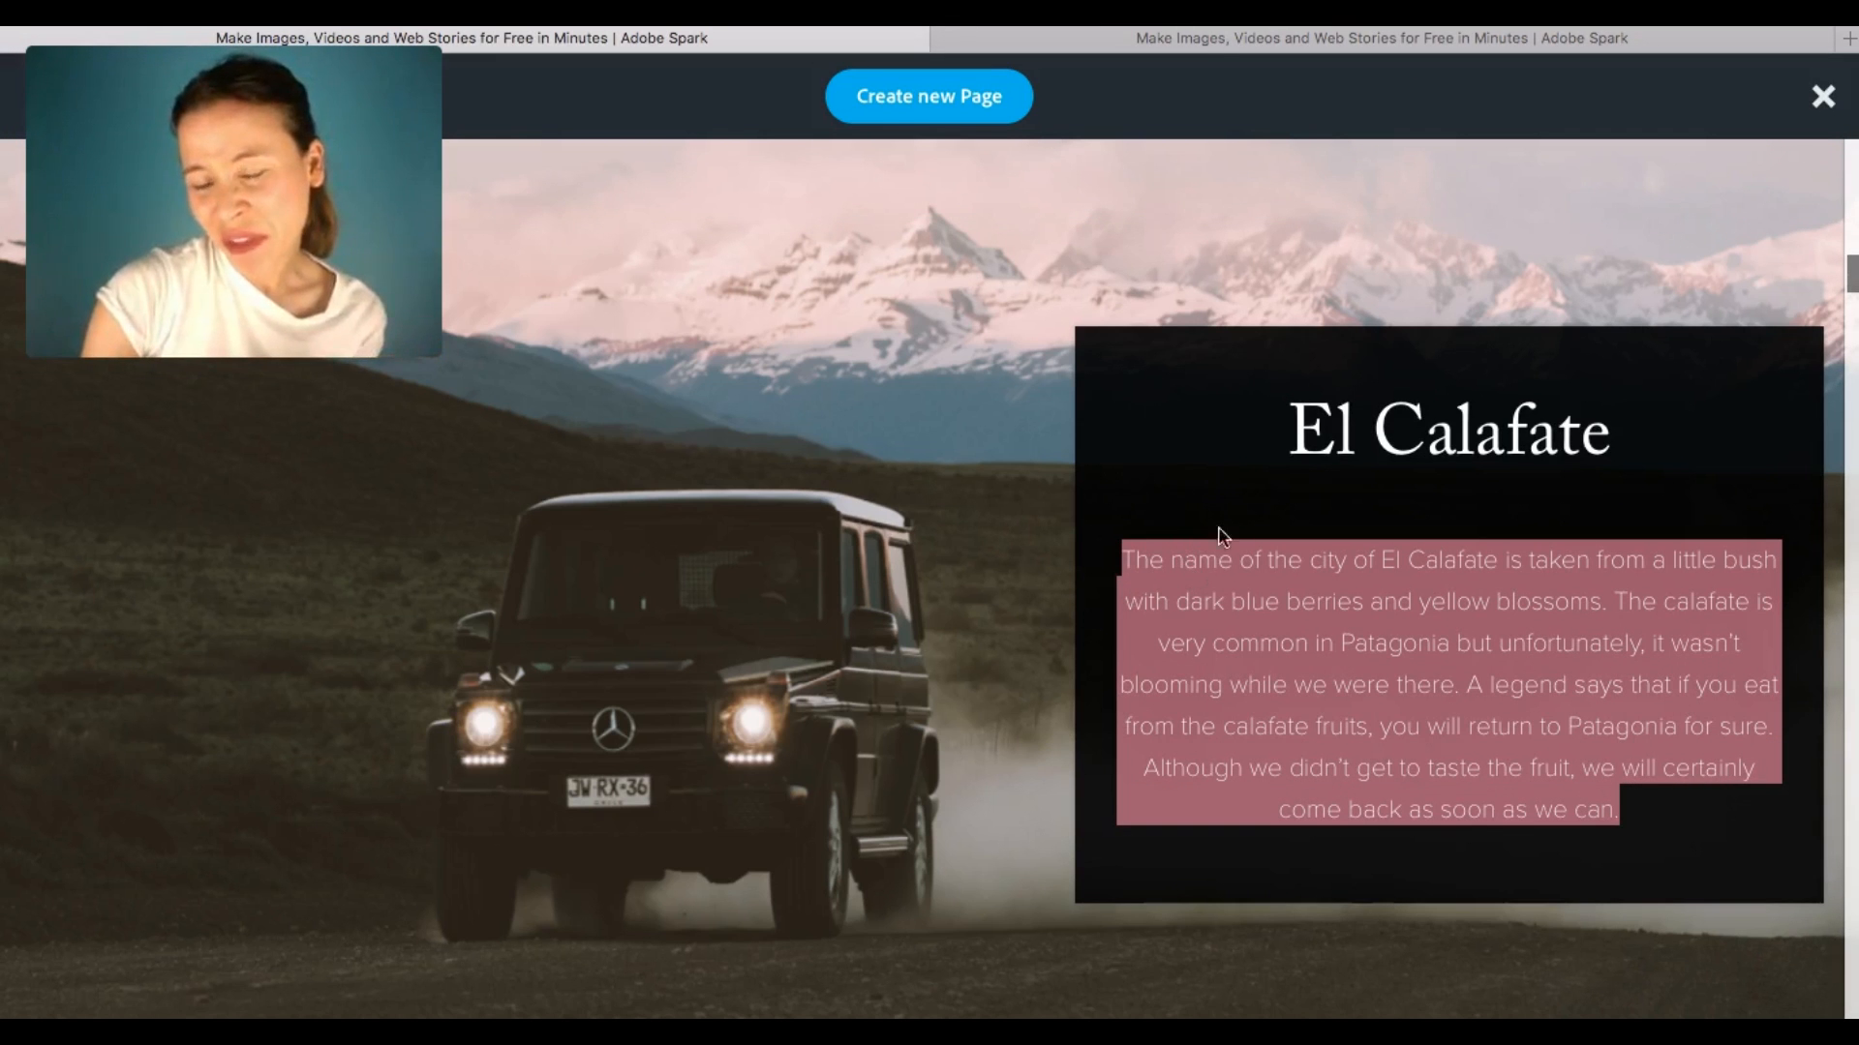
left_click(1323, 33)
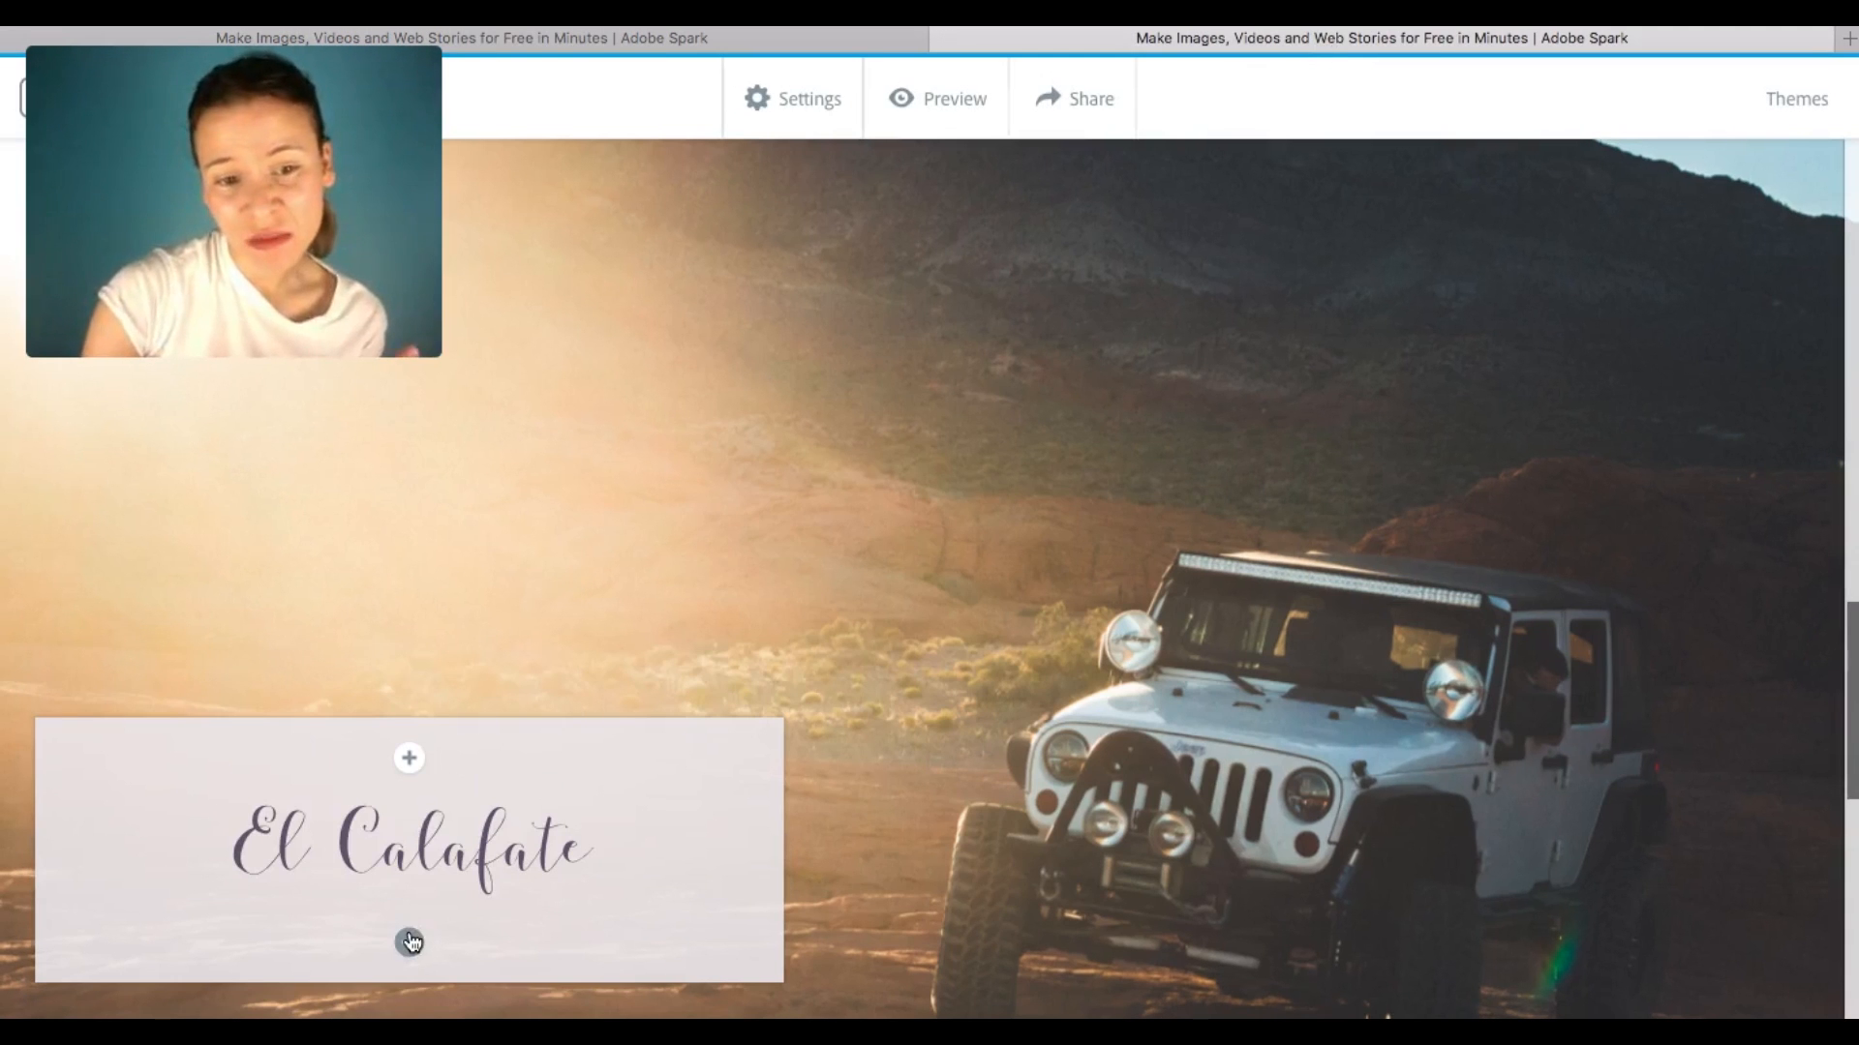
left_click(409, 941)
left_click(356, 835)
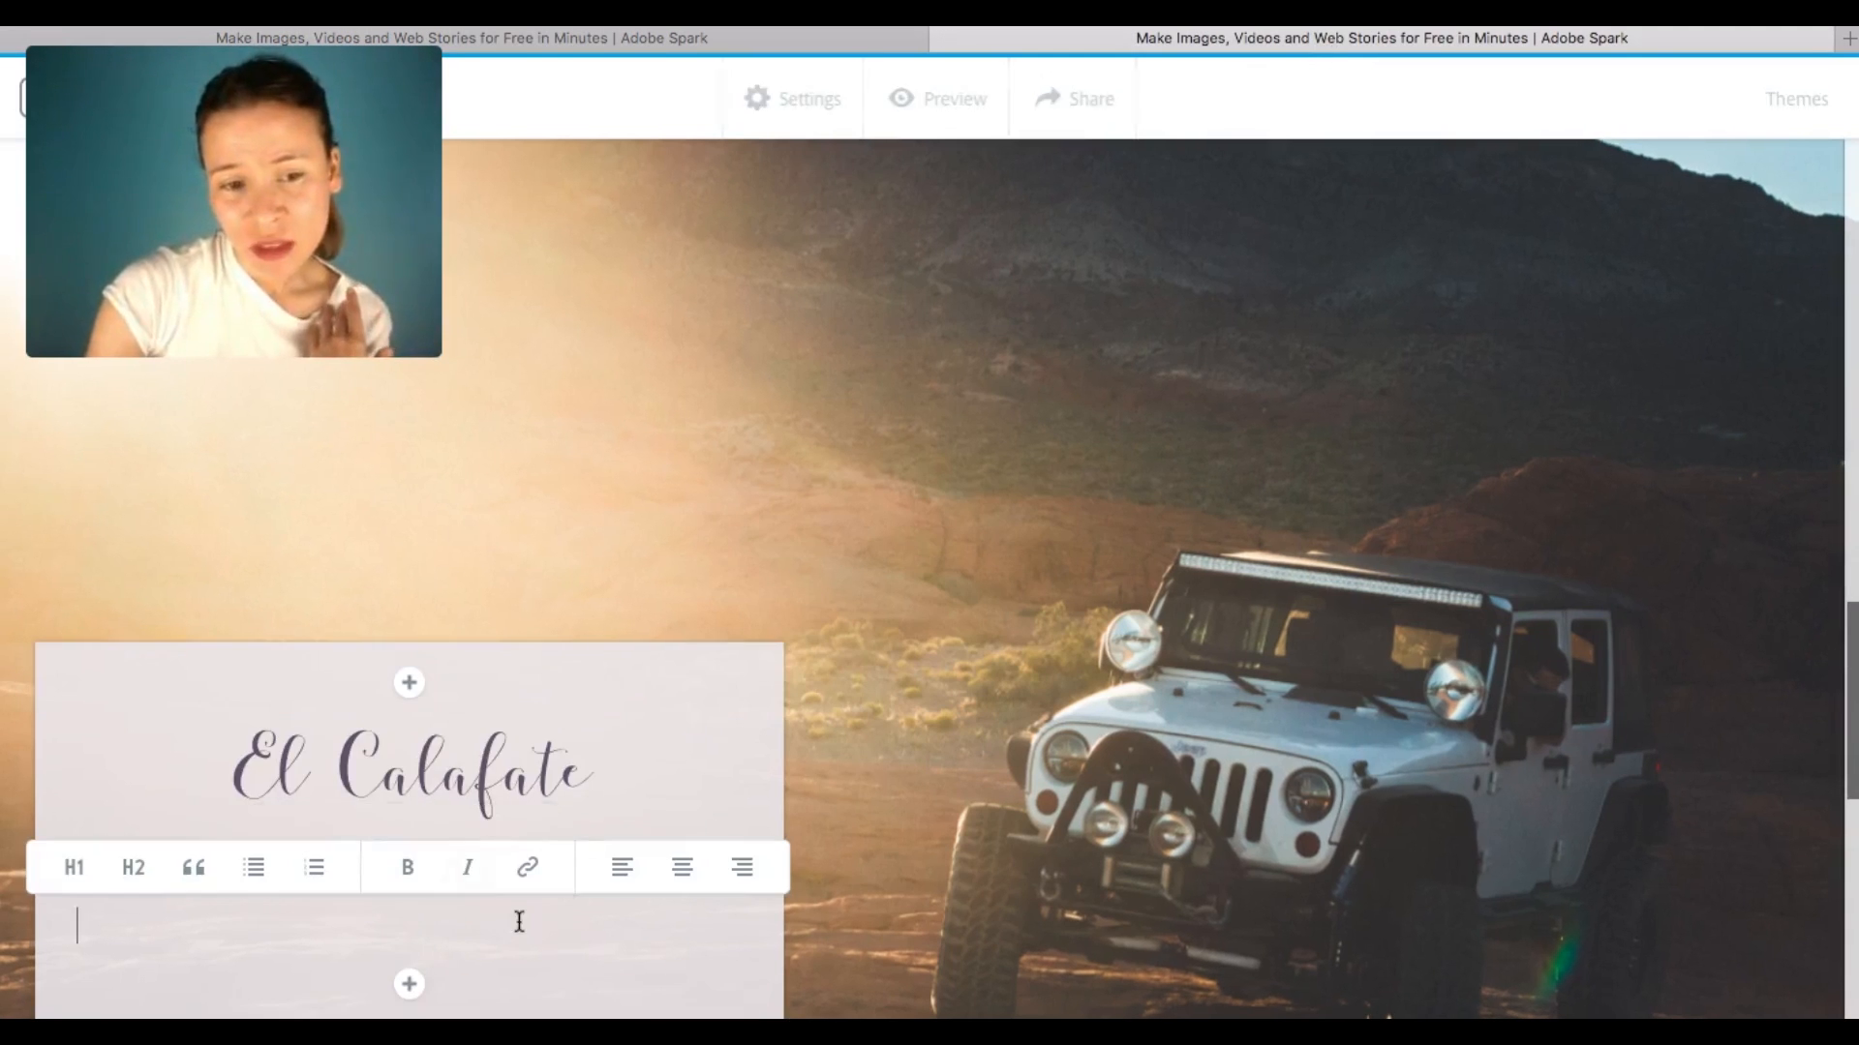
key("ctrl+v")
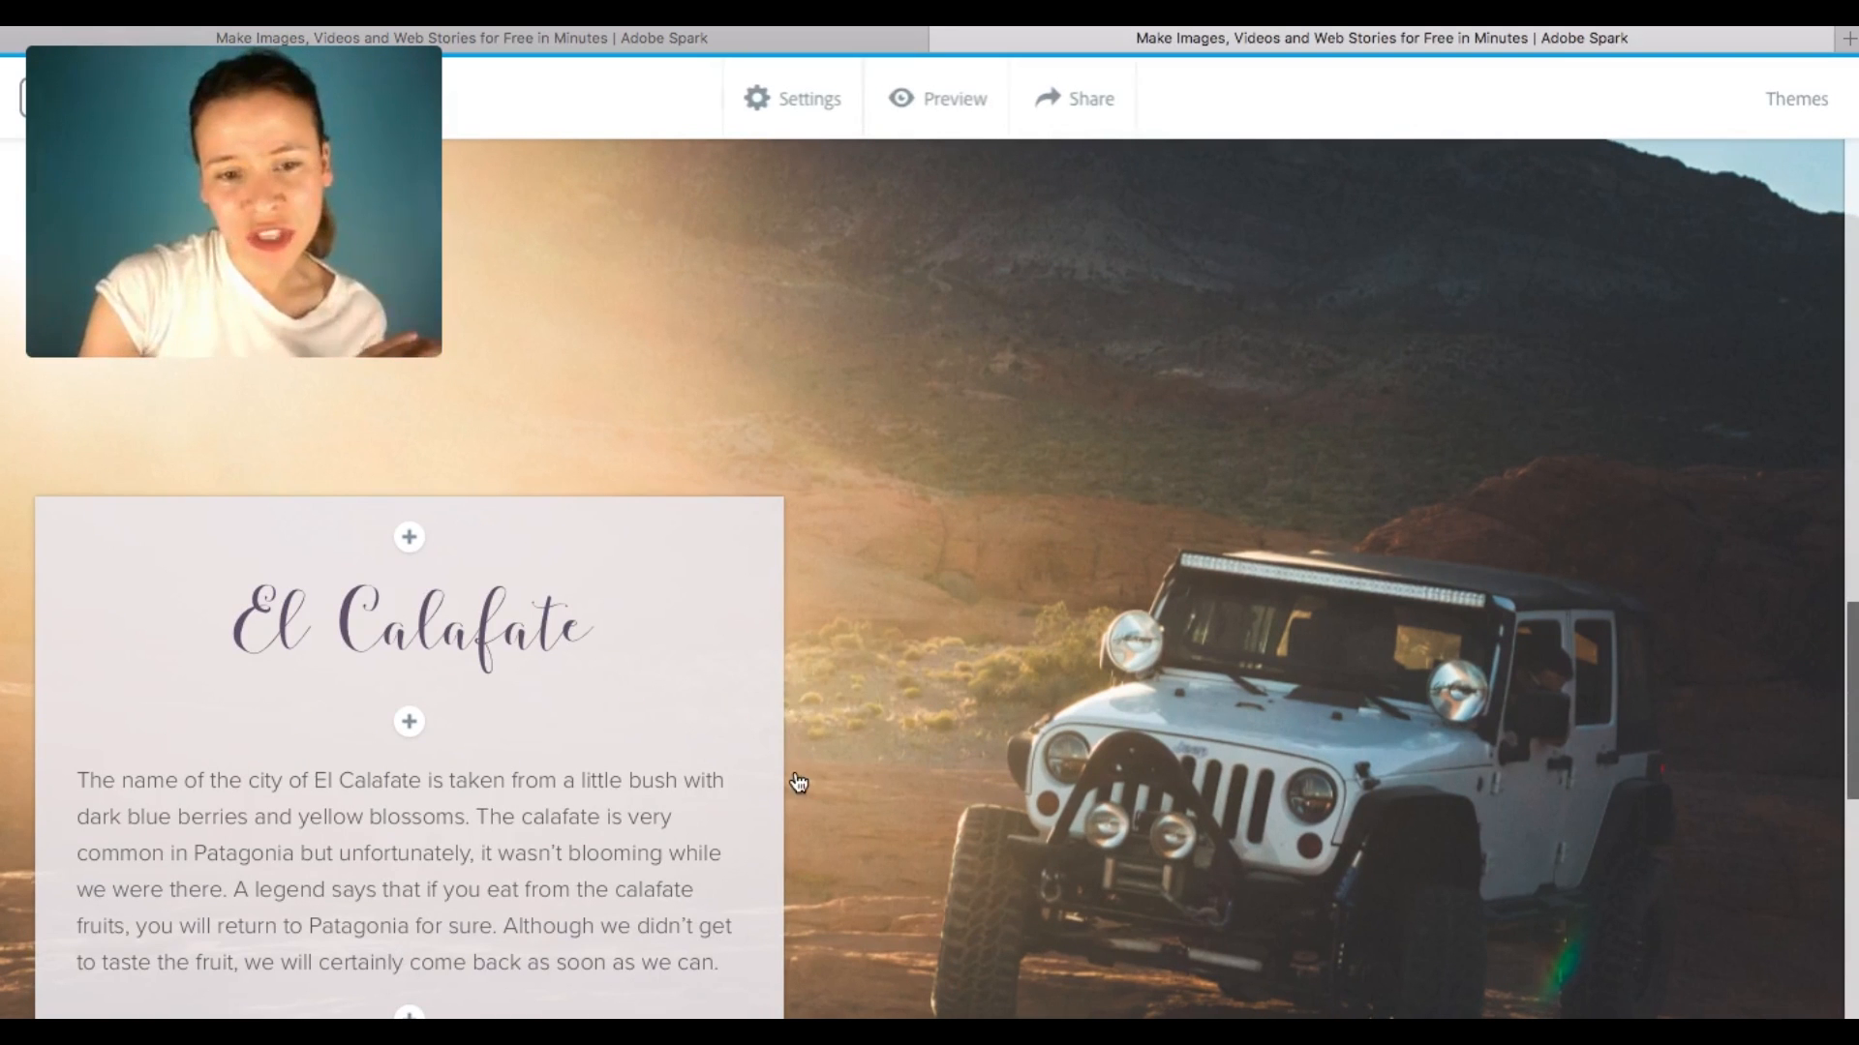
- Center the paragraph below the "El Calafate" heading
left_click_drag(733, 964, 41, 784)
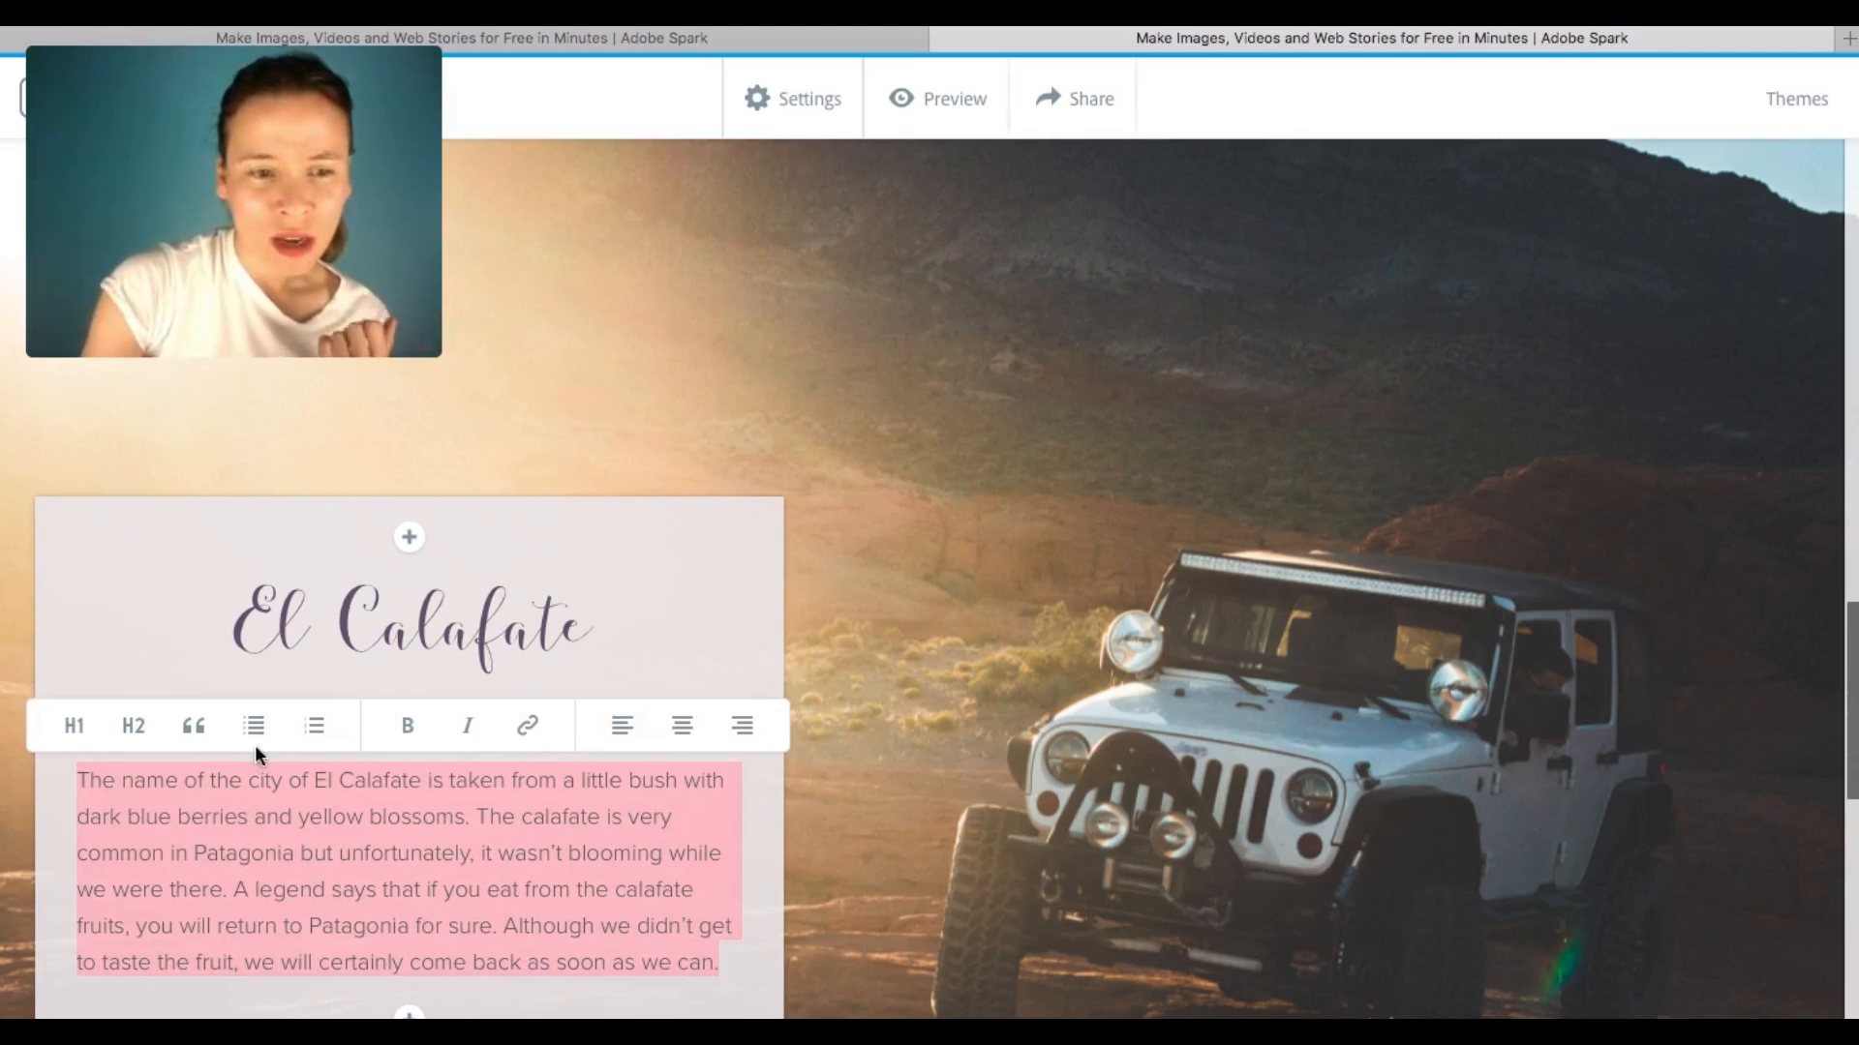
left_click(684, 733)
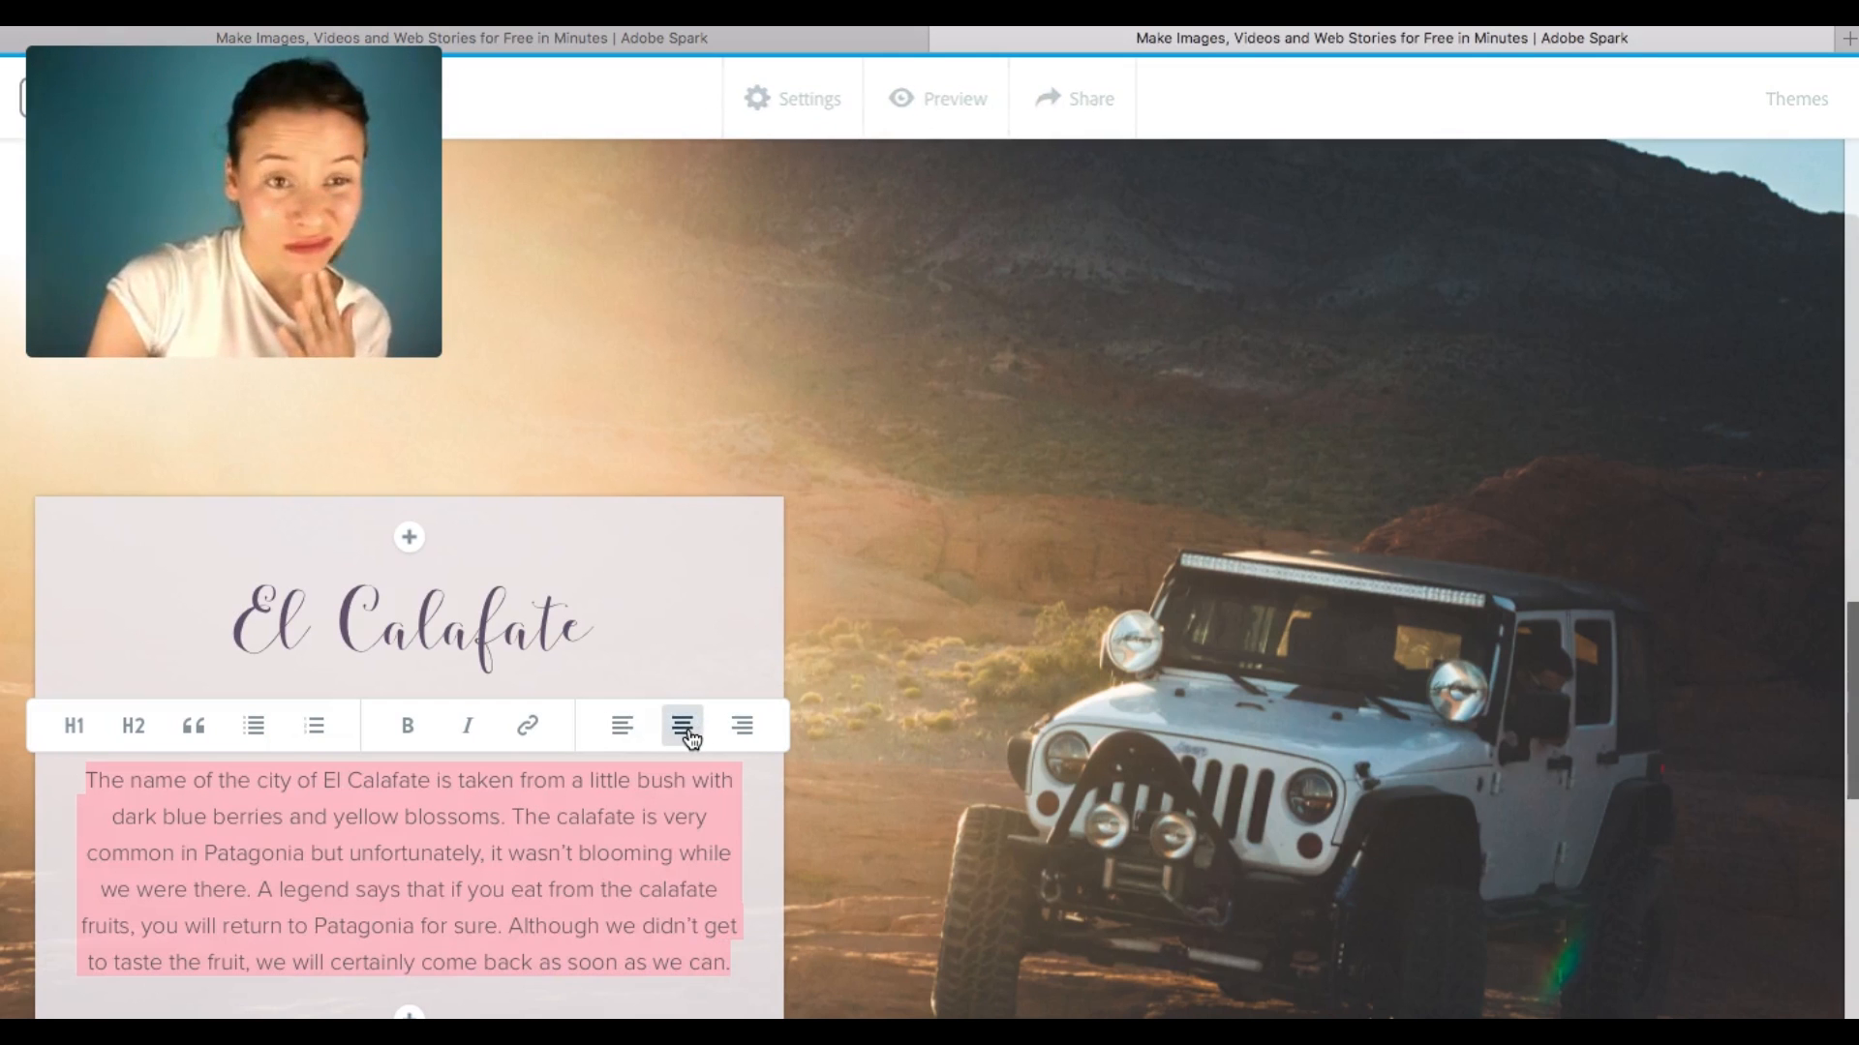
left_click(904, 609)
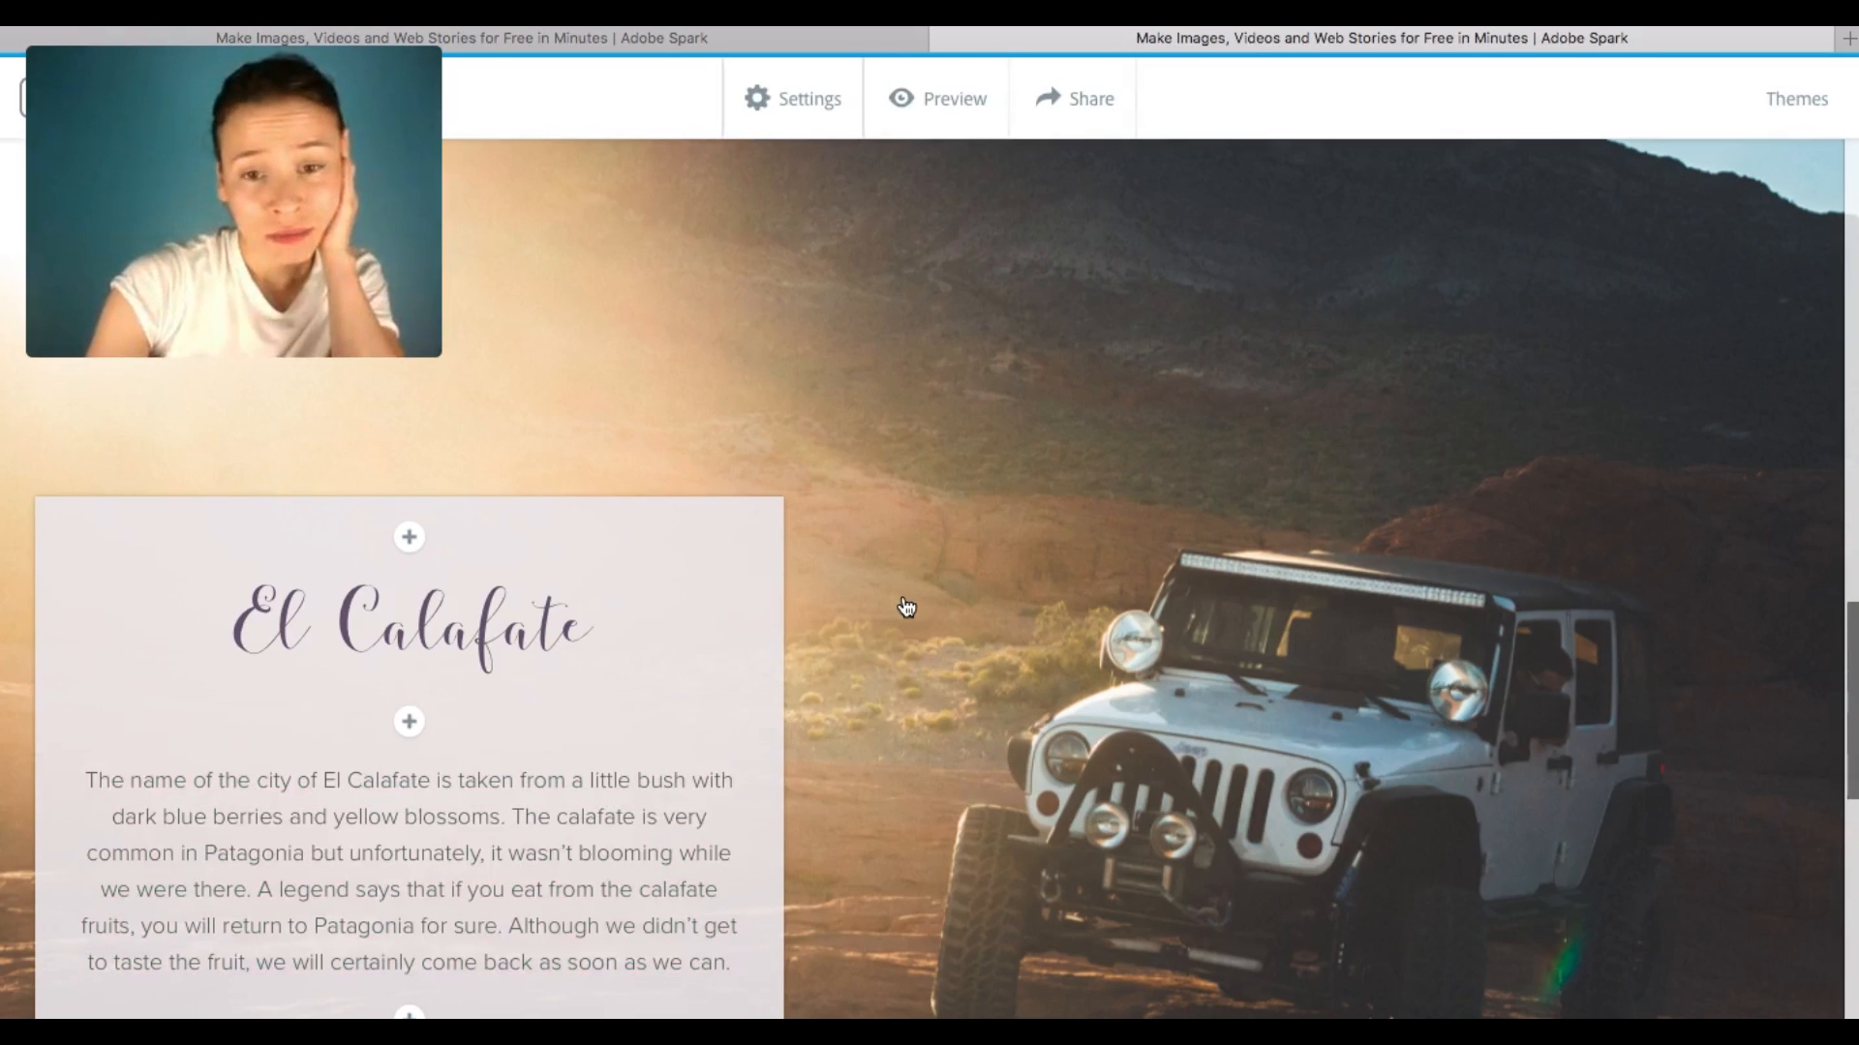
- Preview the new page from the cover down to the credits, checking how the El Calafate panel glides over the jeep photo
scroll(1268, 516, "down", 3)
scroll(1268, 516, "down", 5)
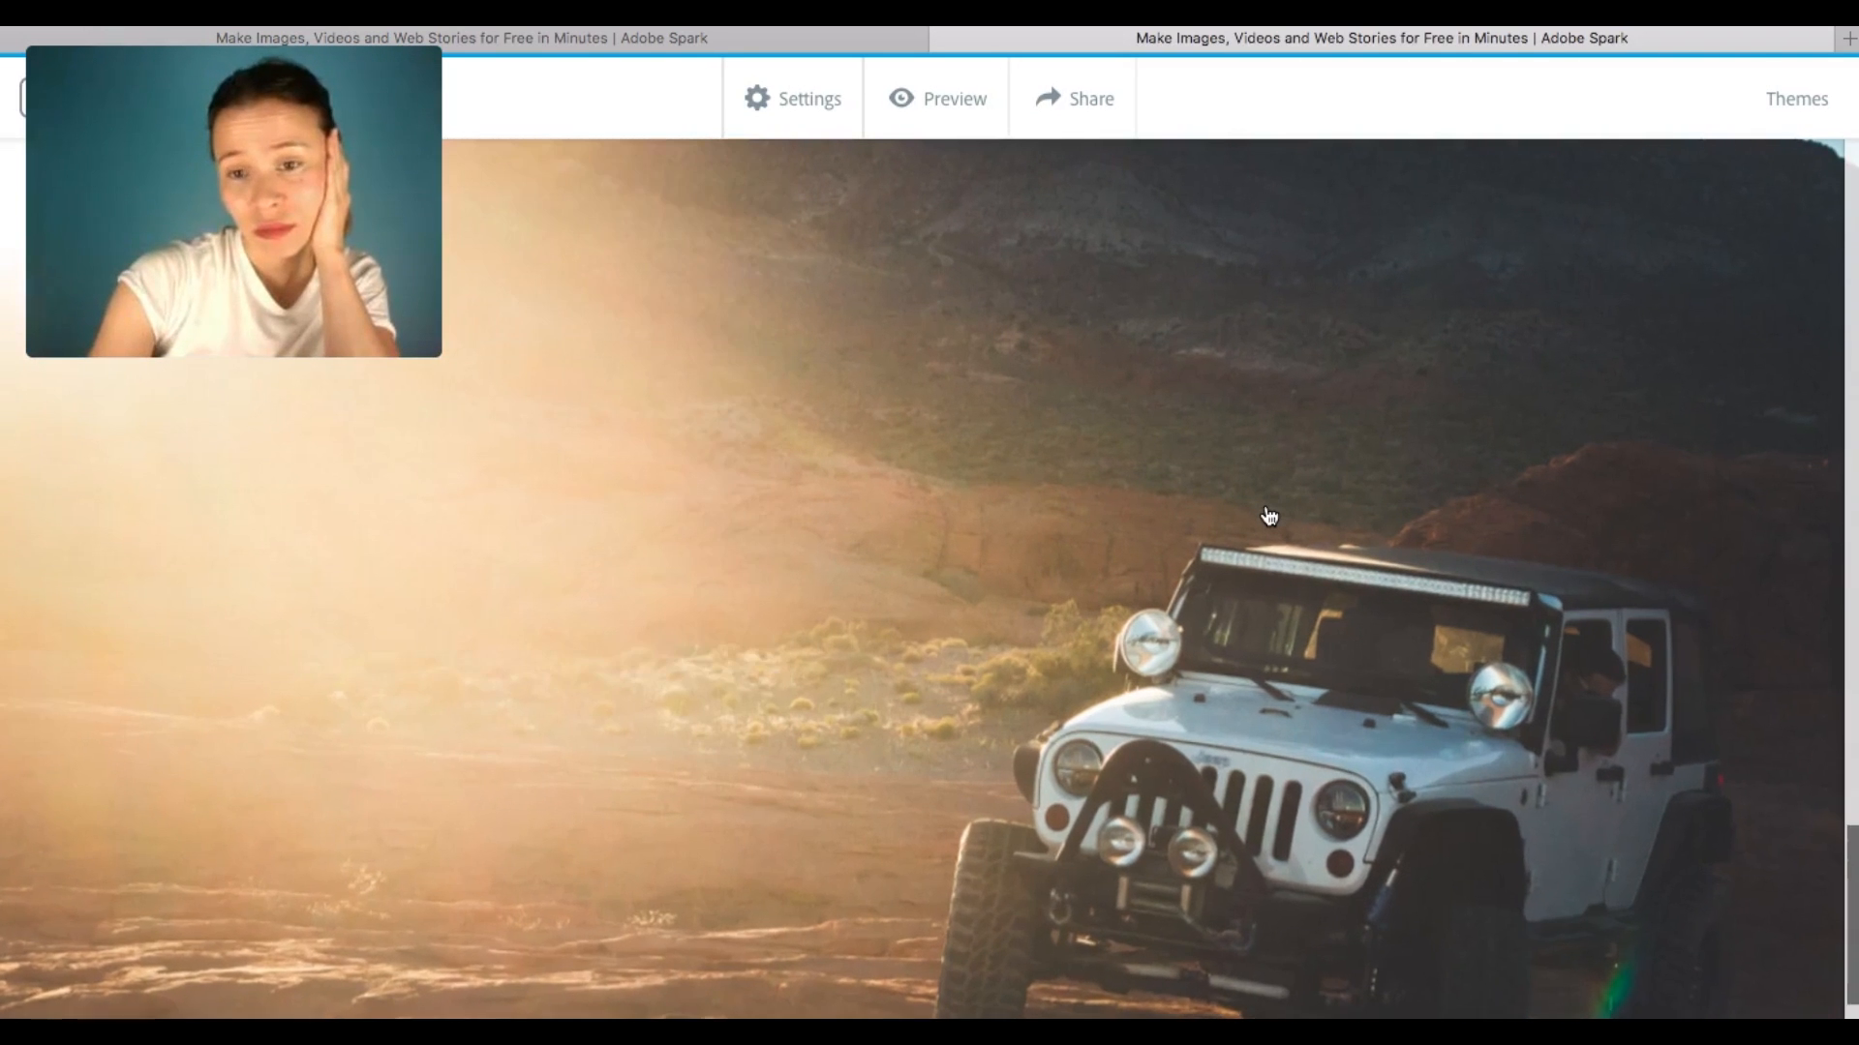
scroll(1268, 516, "up", 4)
left_click(939, 97)
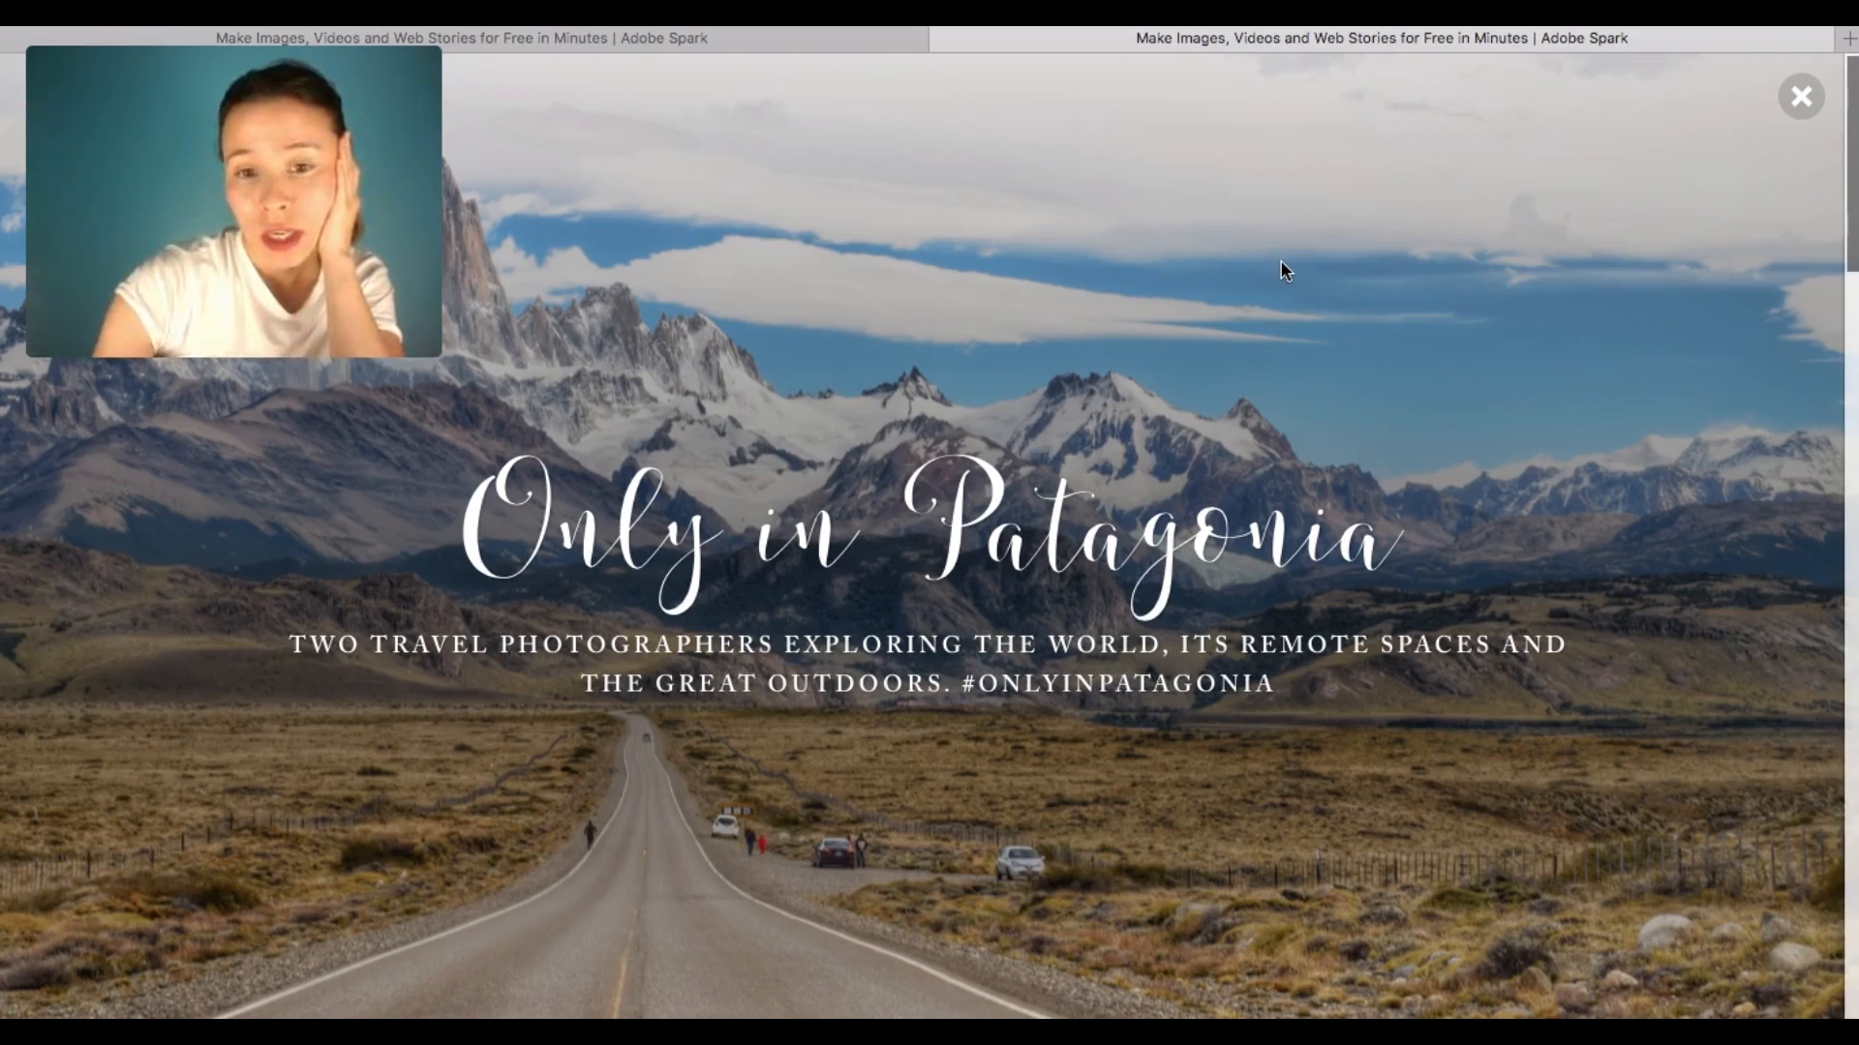
scroll(1281, 269, "down", 5)
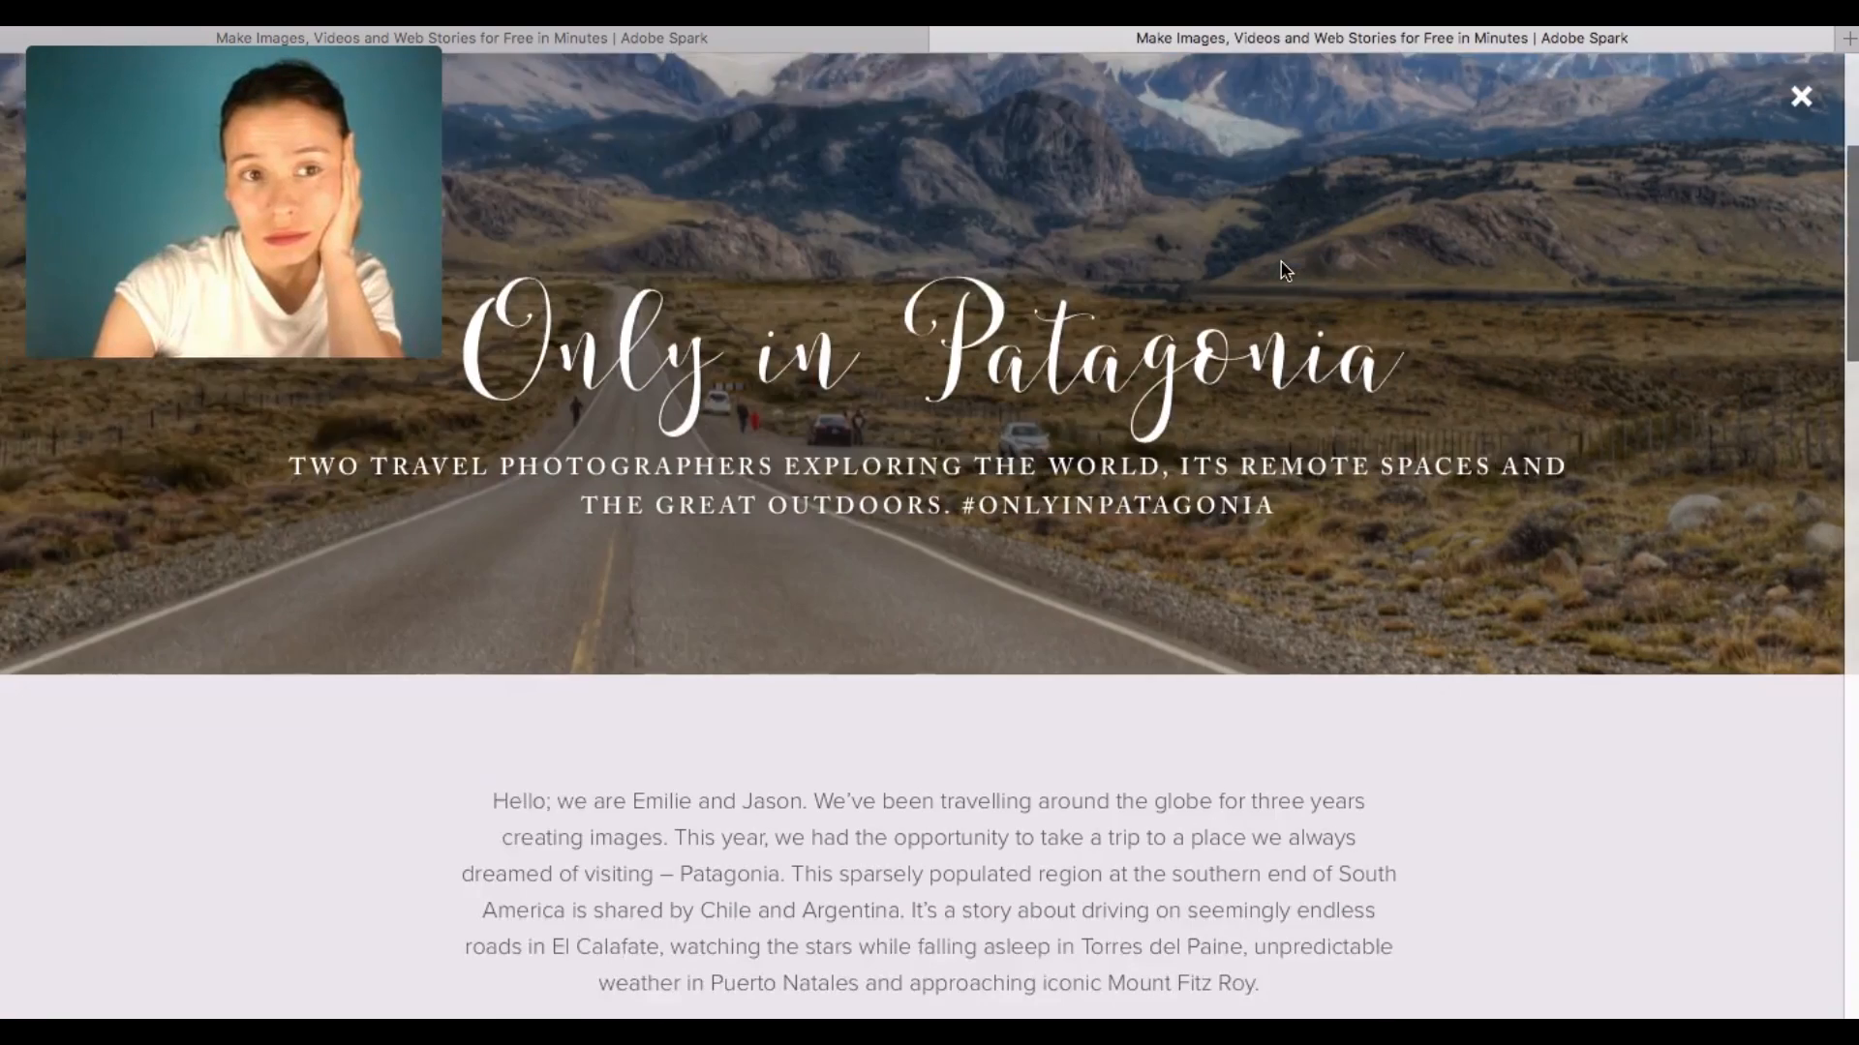
scroll(1281, 269, "down", 6)
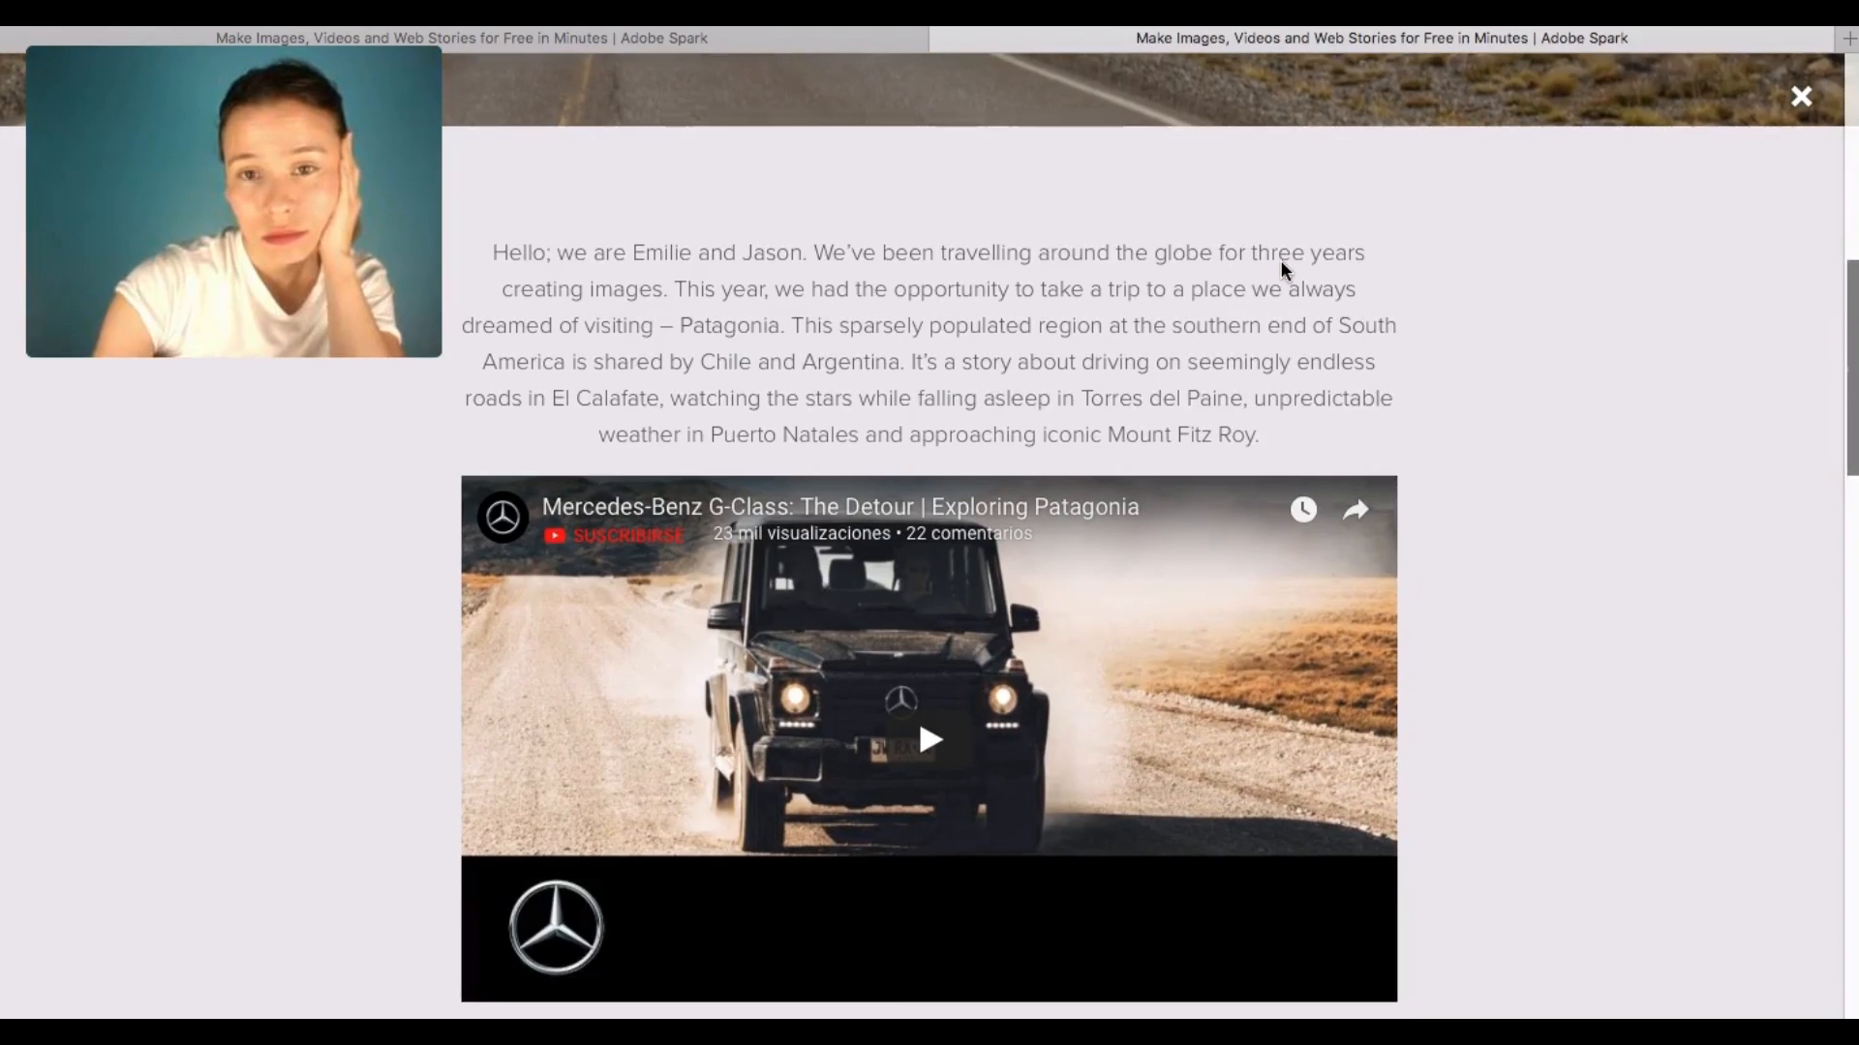
scroll(1280, 269, "down", 6)
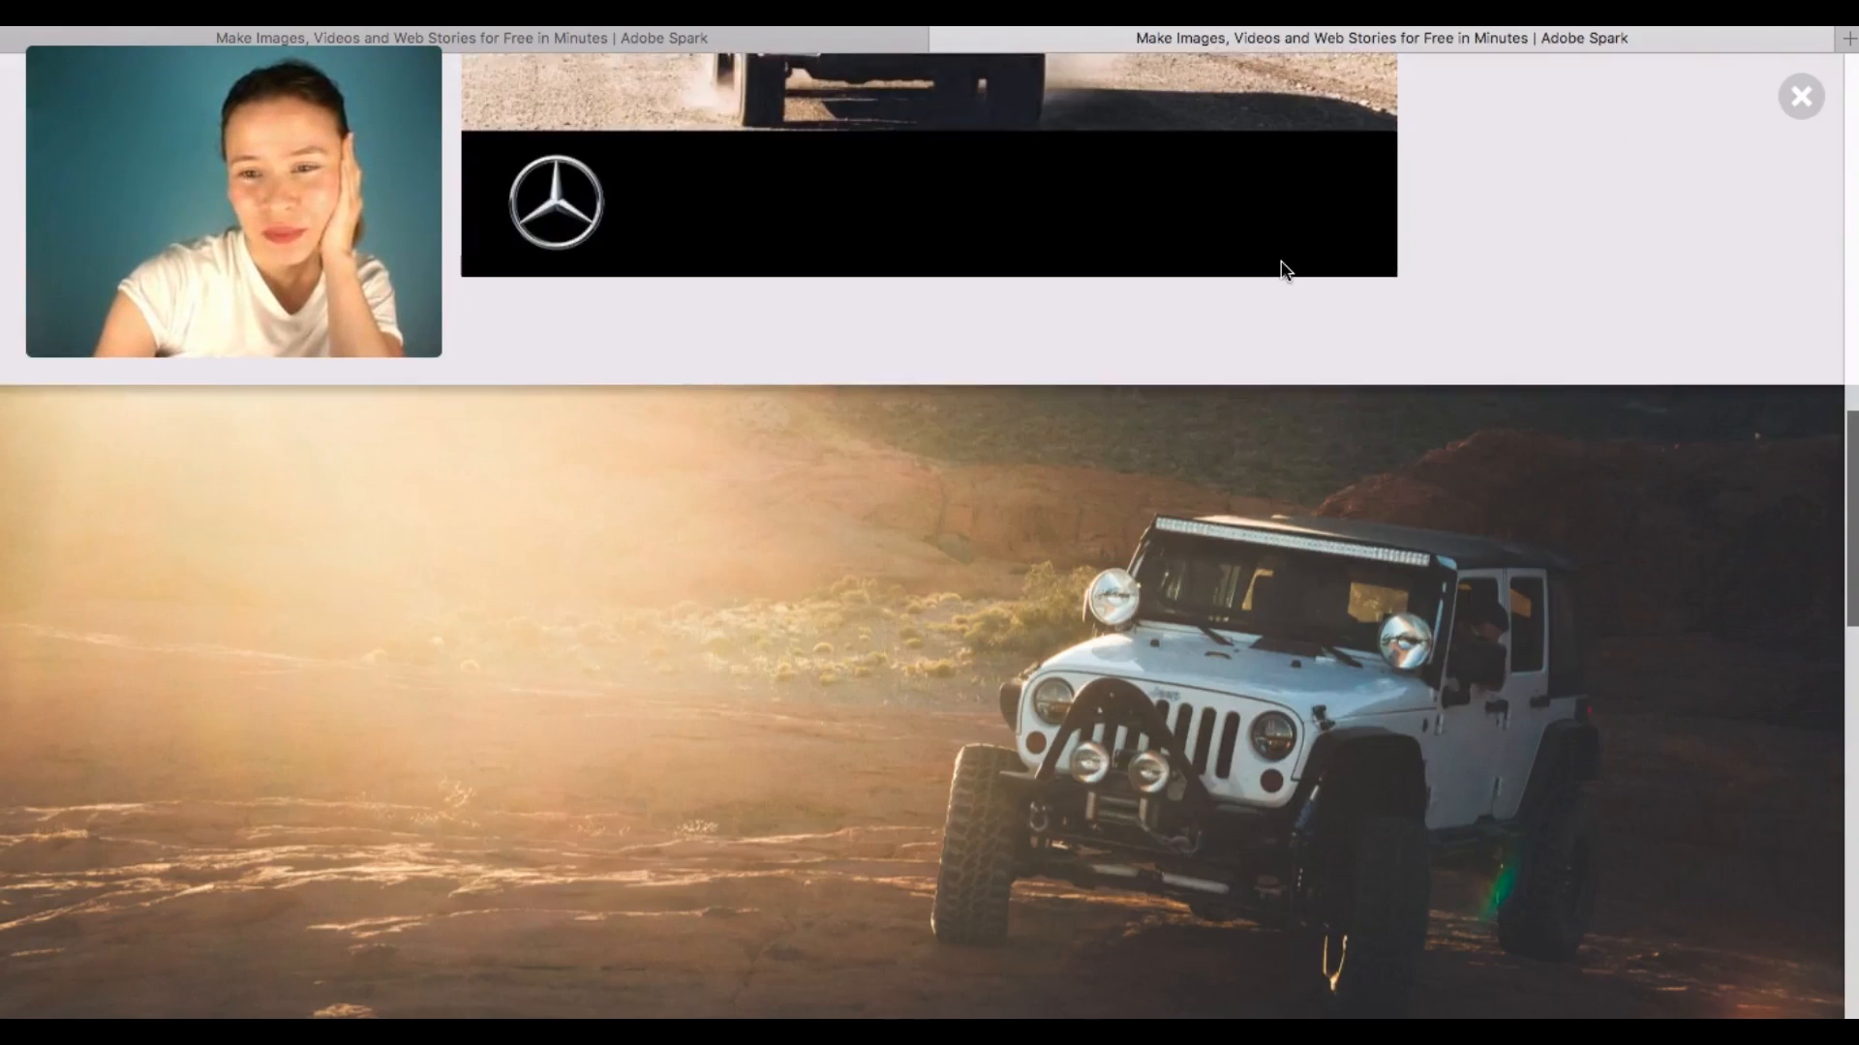
scroll(1281, 269, "down", 5)
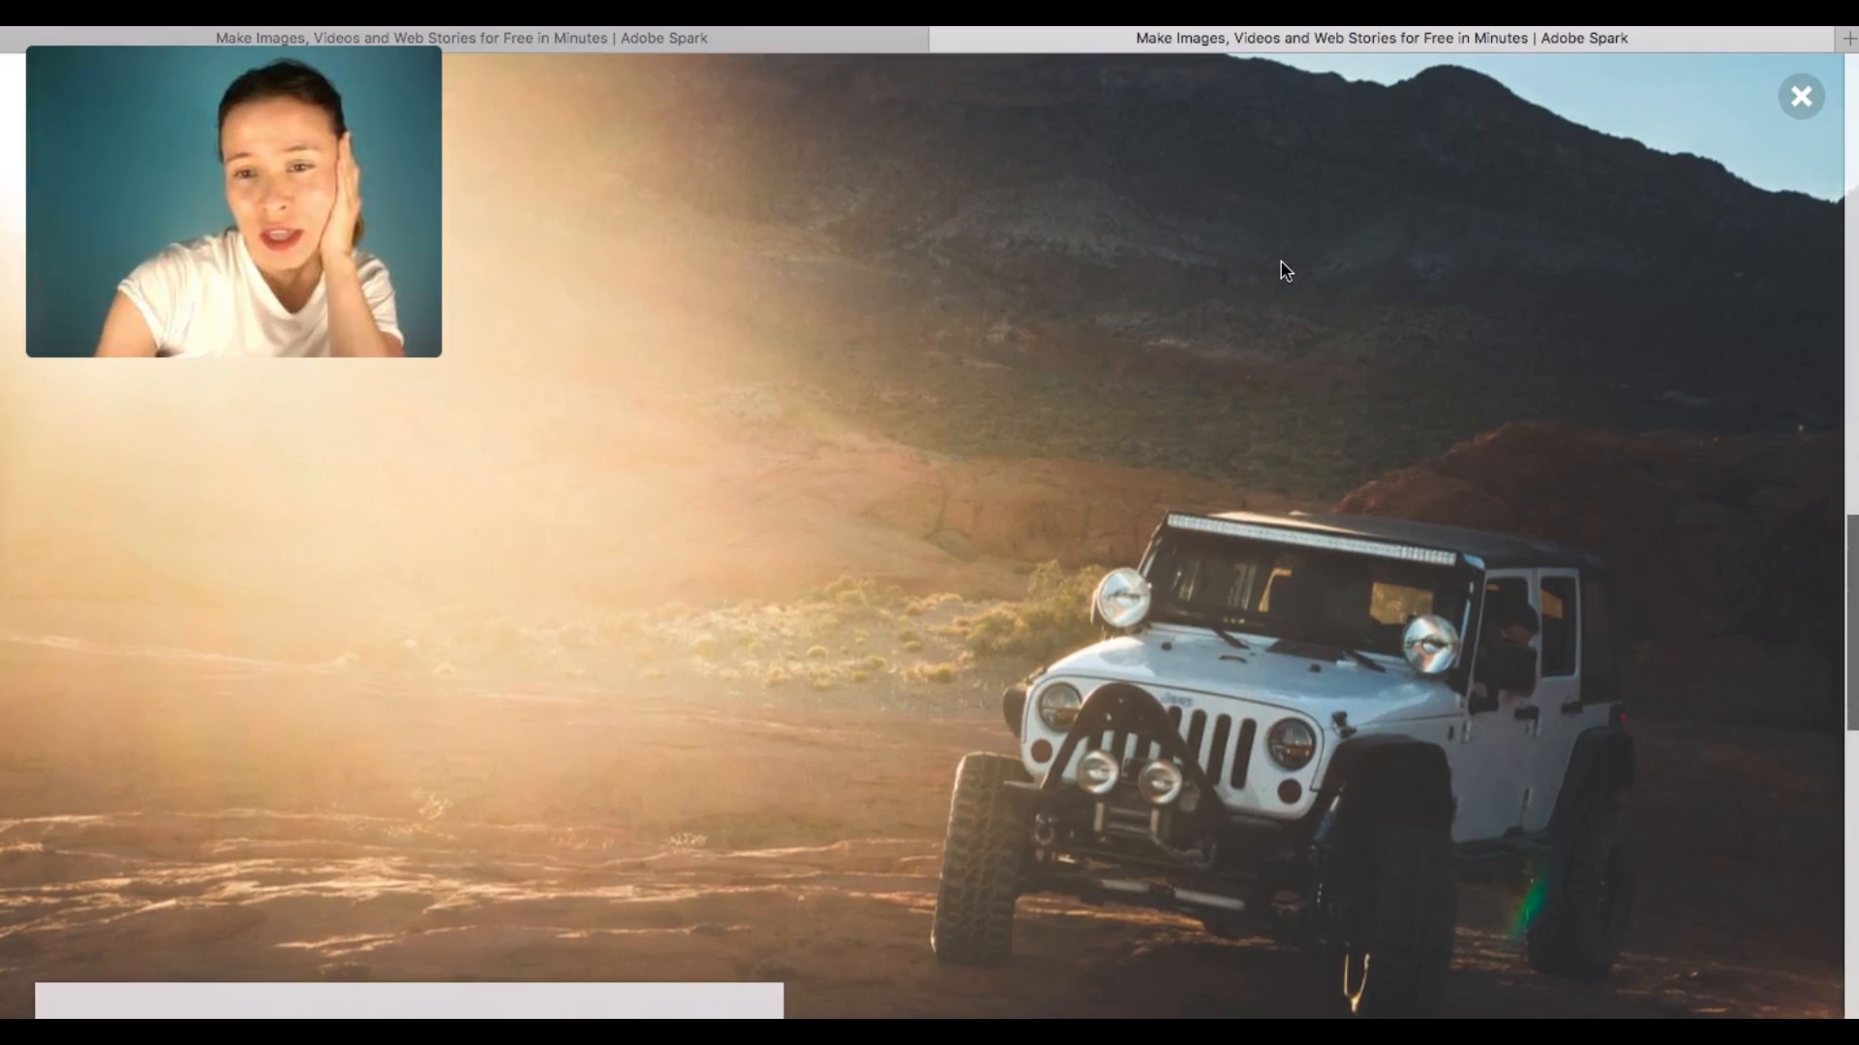
scroll(1281, 270, "down", 5)
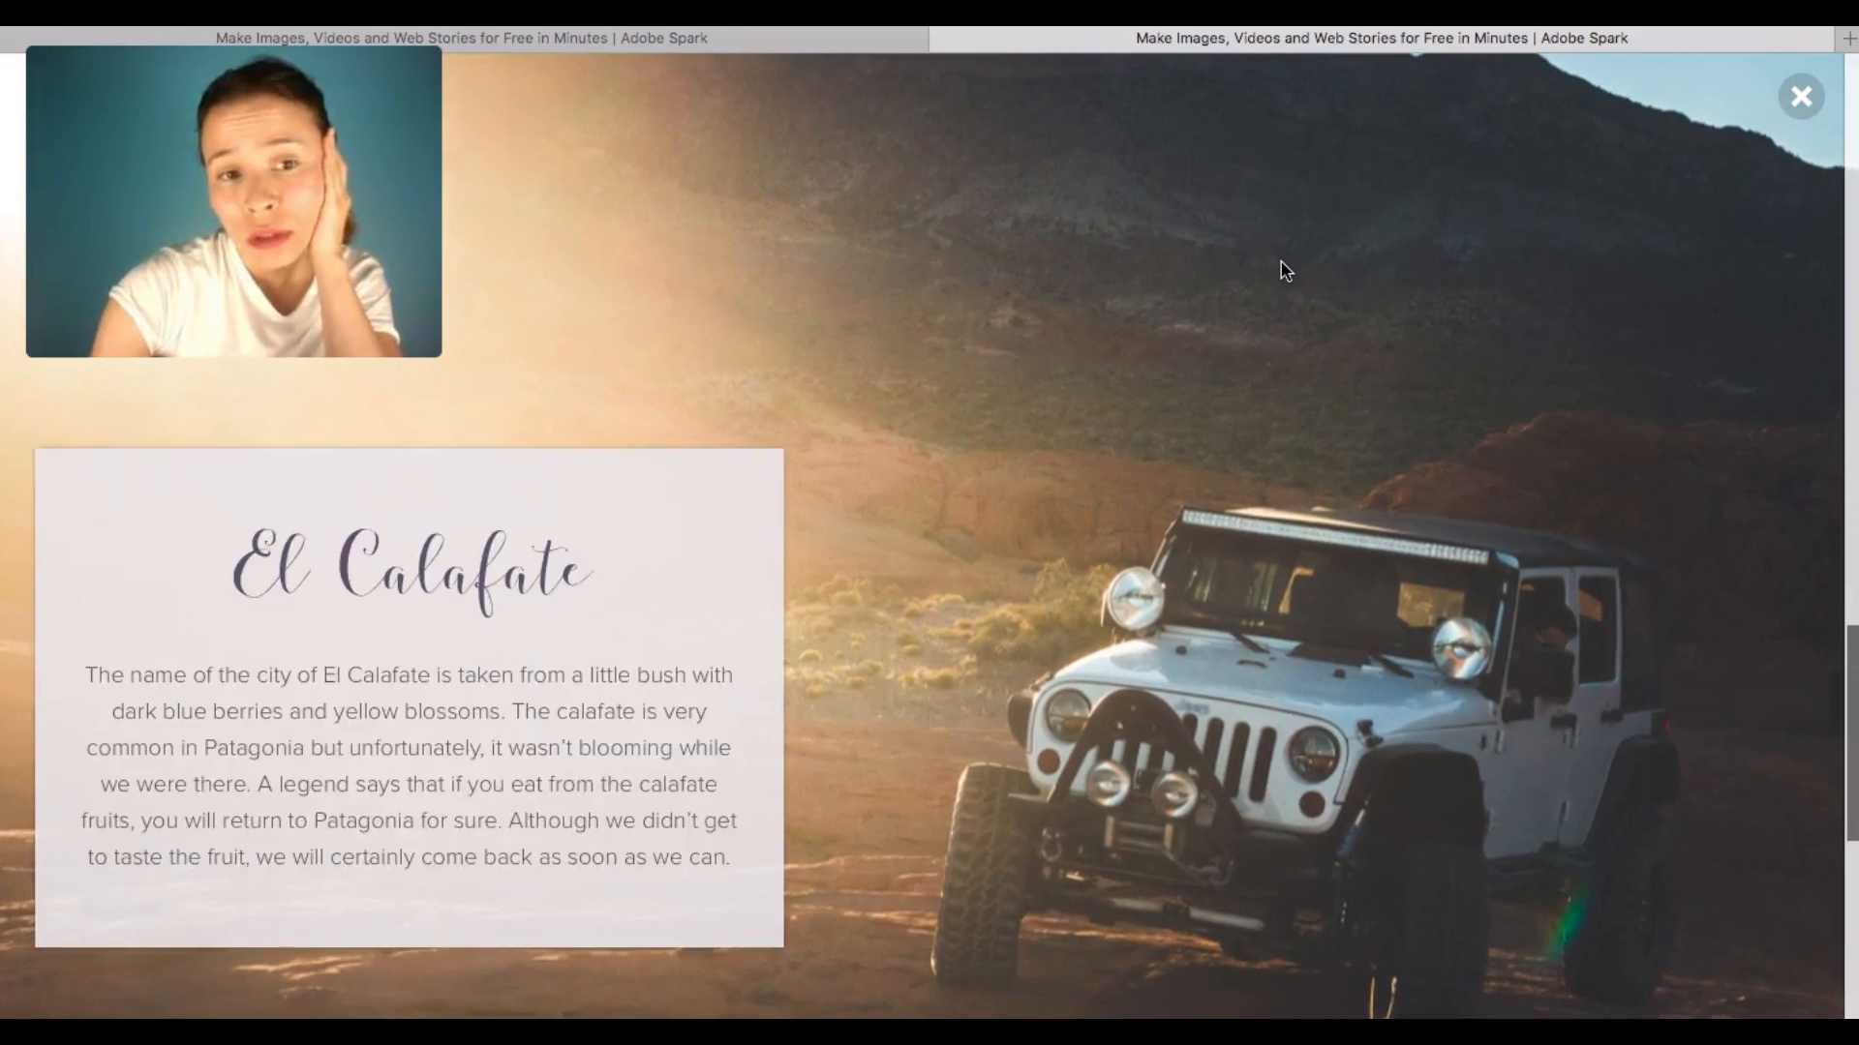
scroll(1281, 269, "down", 6)
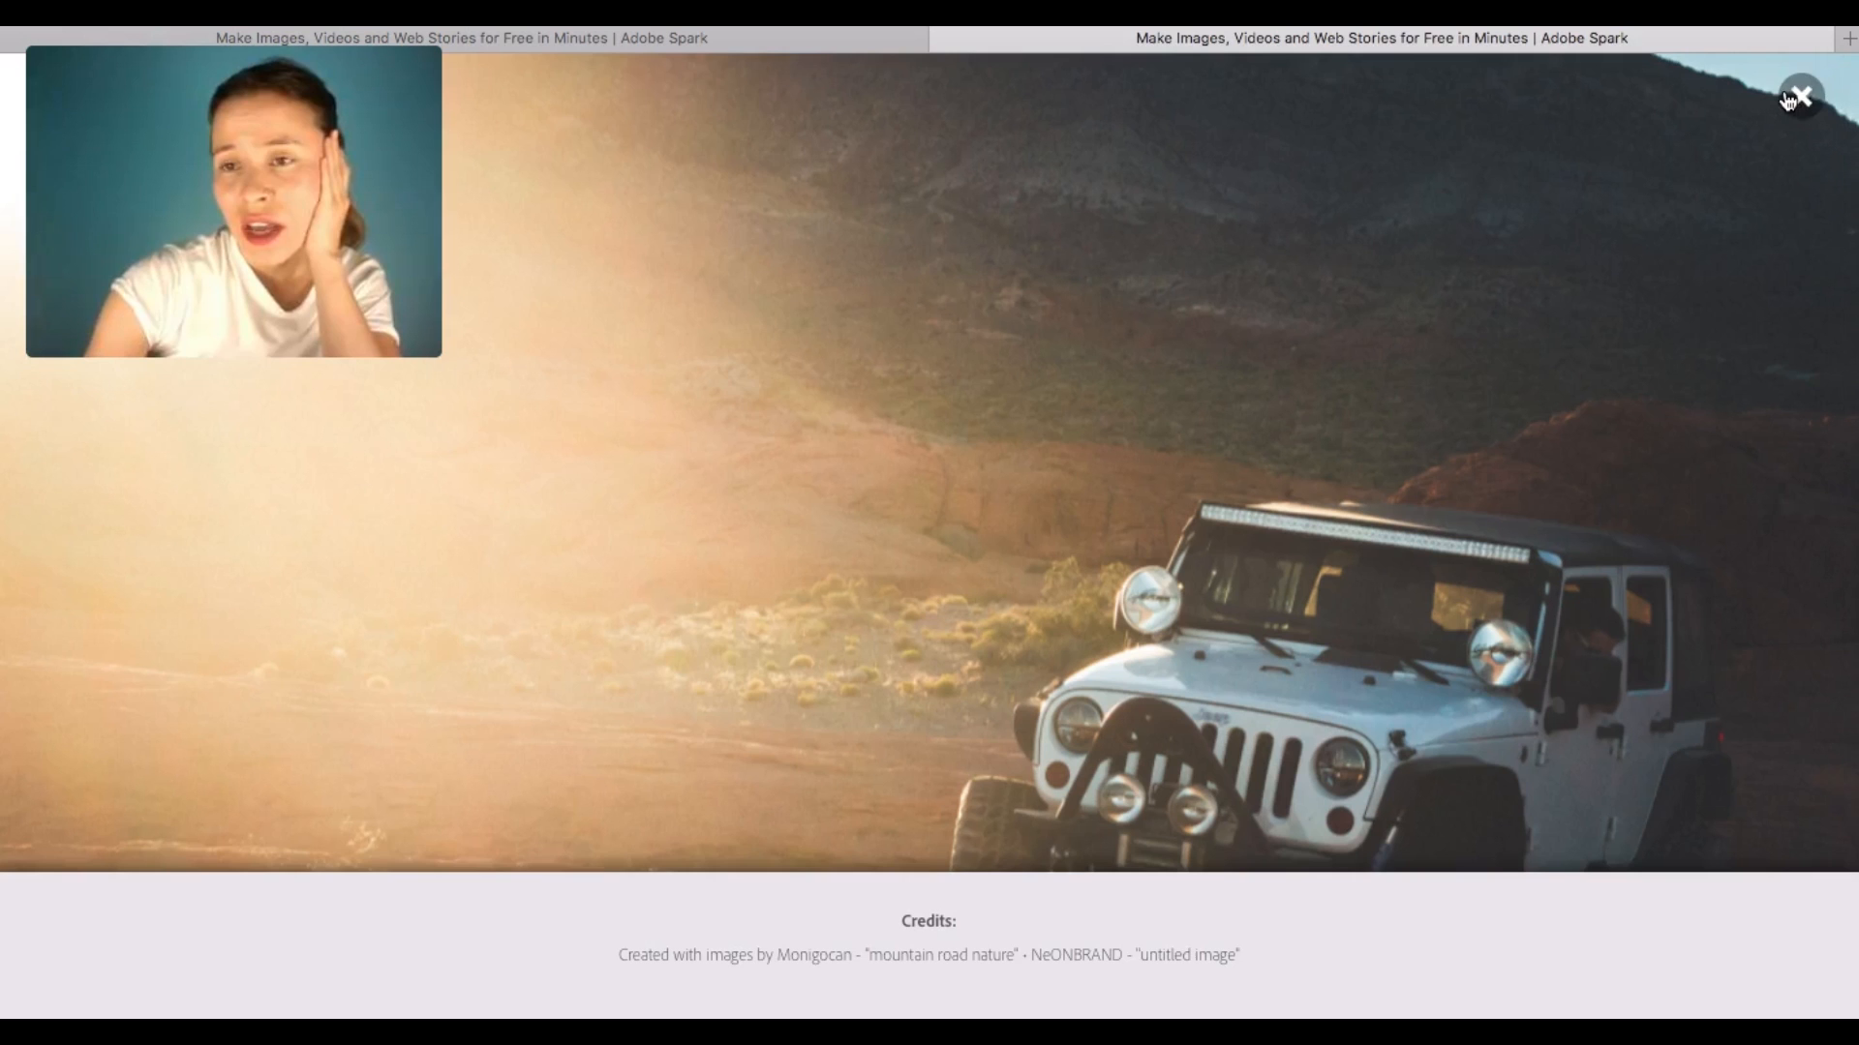
left_click(1799, 97)
- Examine the photo grid that follows the El Calafate section on the example page, enlarge the boardwalk photo, and close the example
scroll(1277, 578, "down", 4)
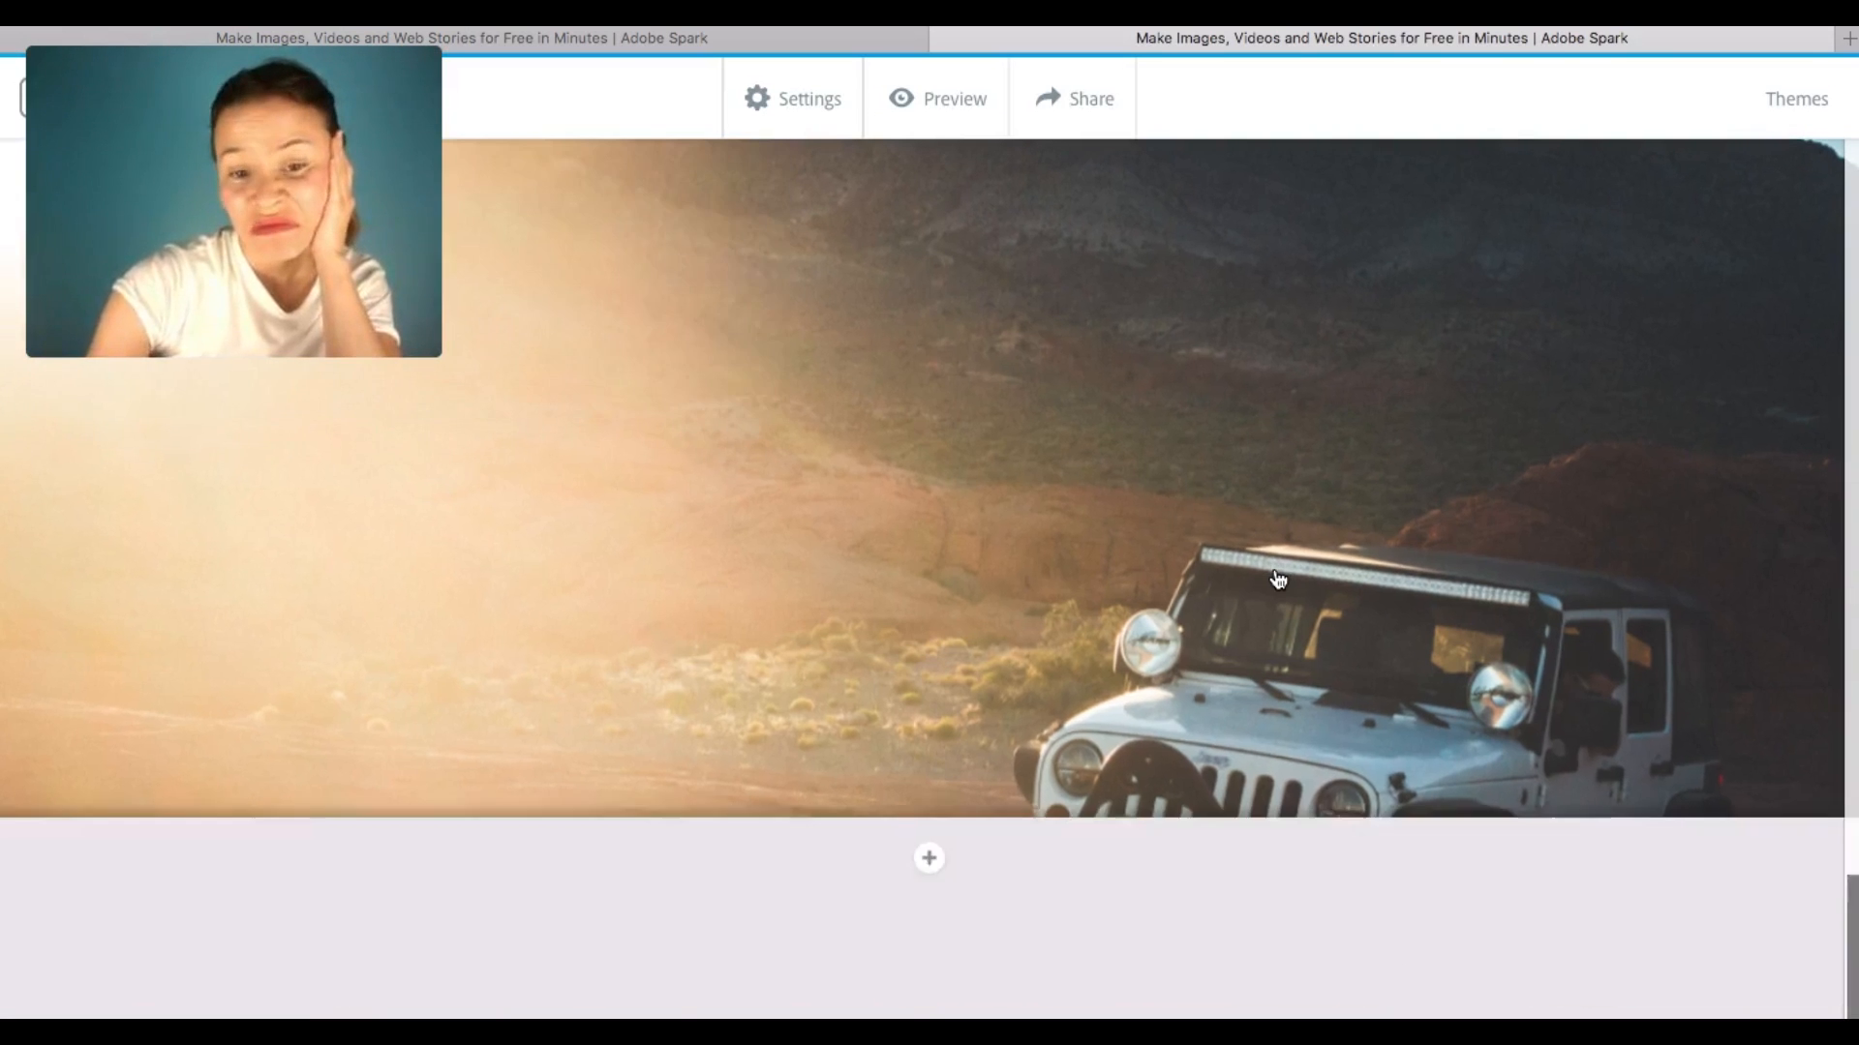
left_click(589, 38)
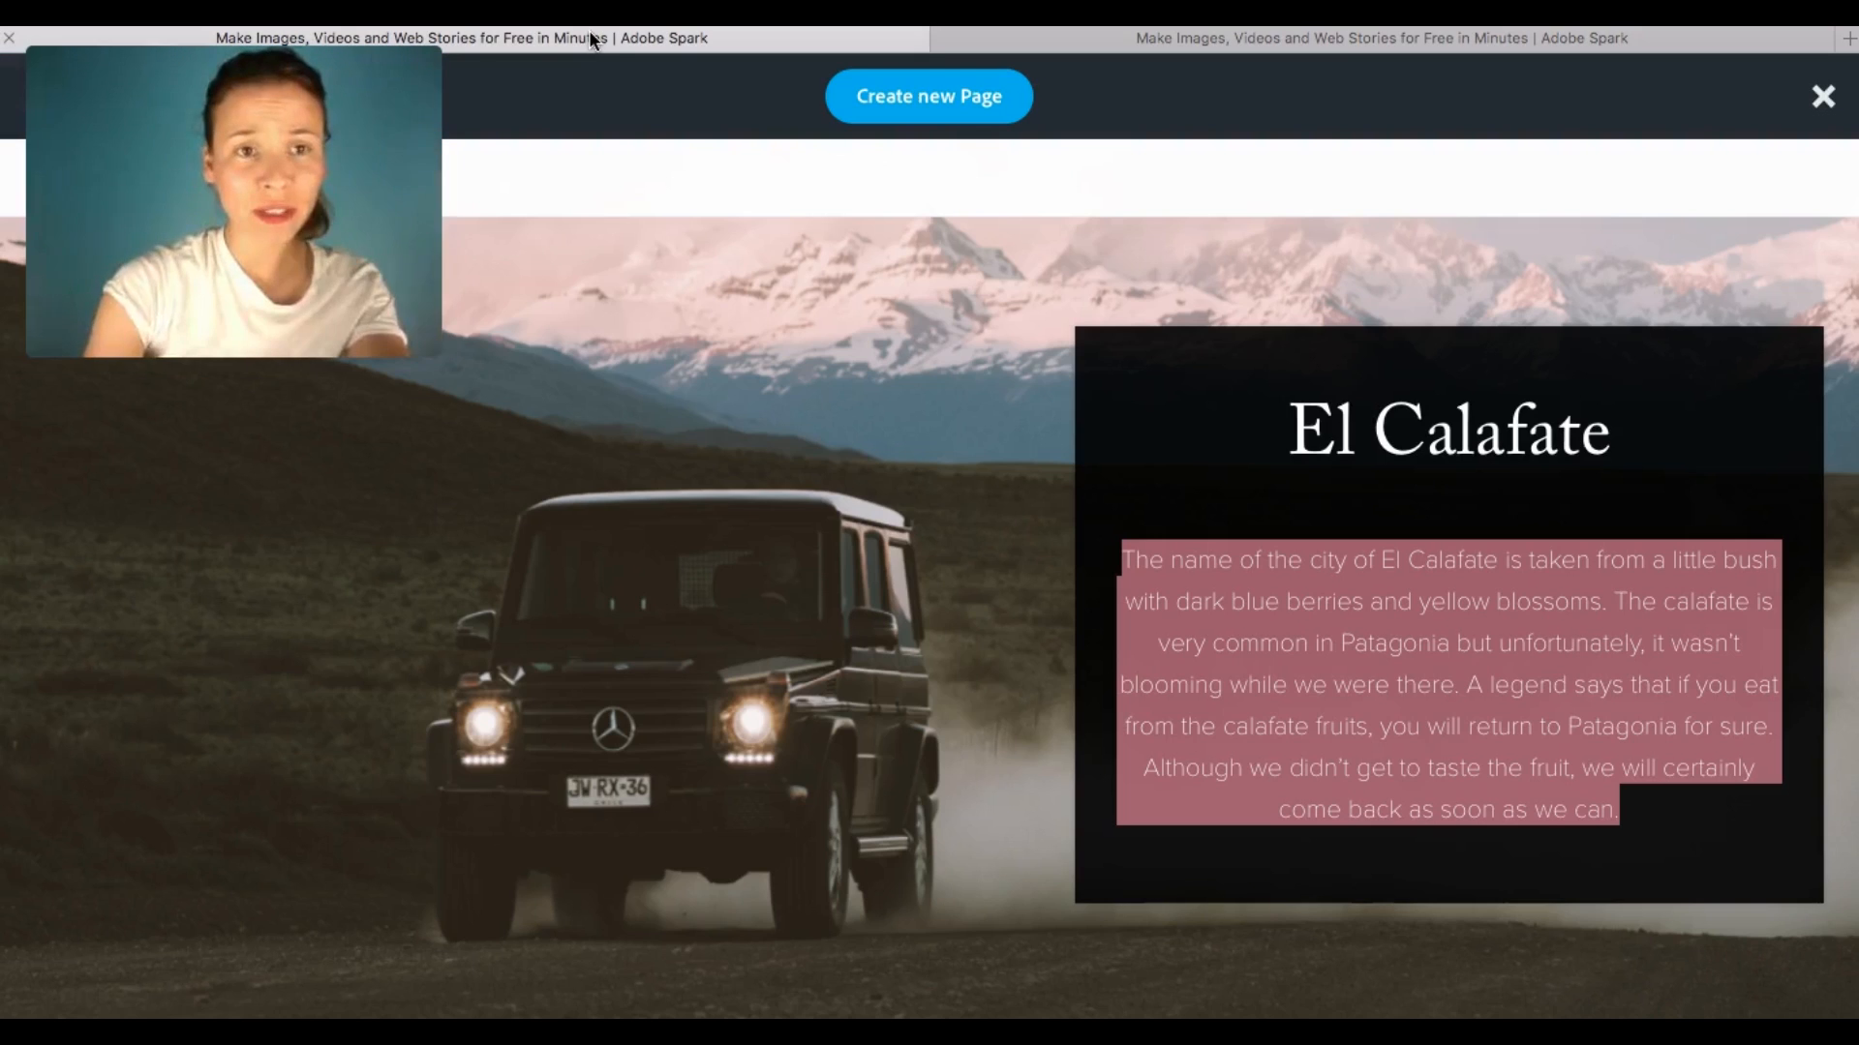
scroll(774, 623, "down", 10)
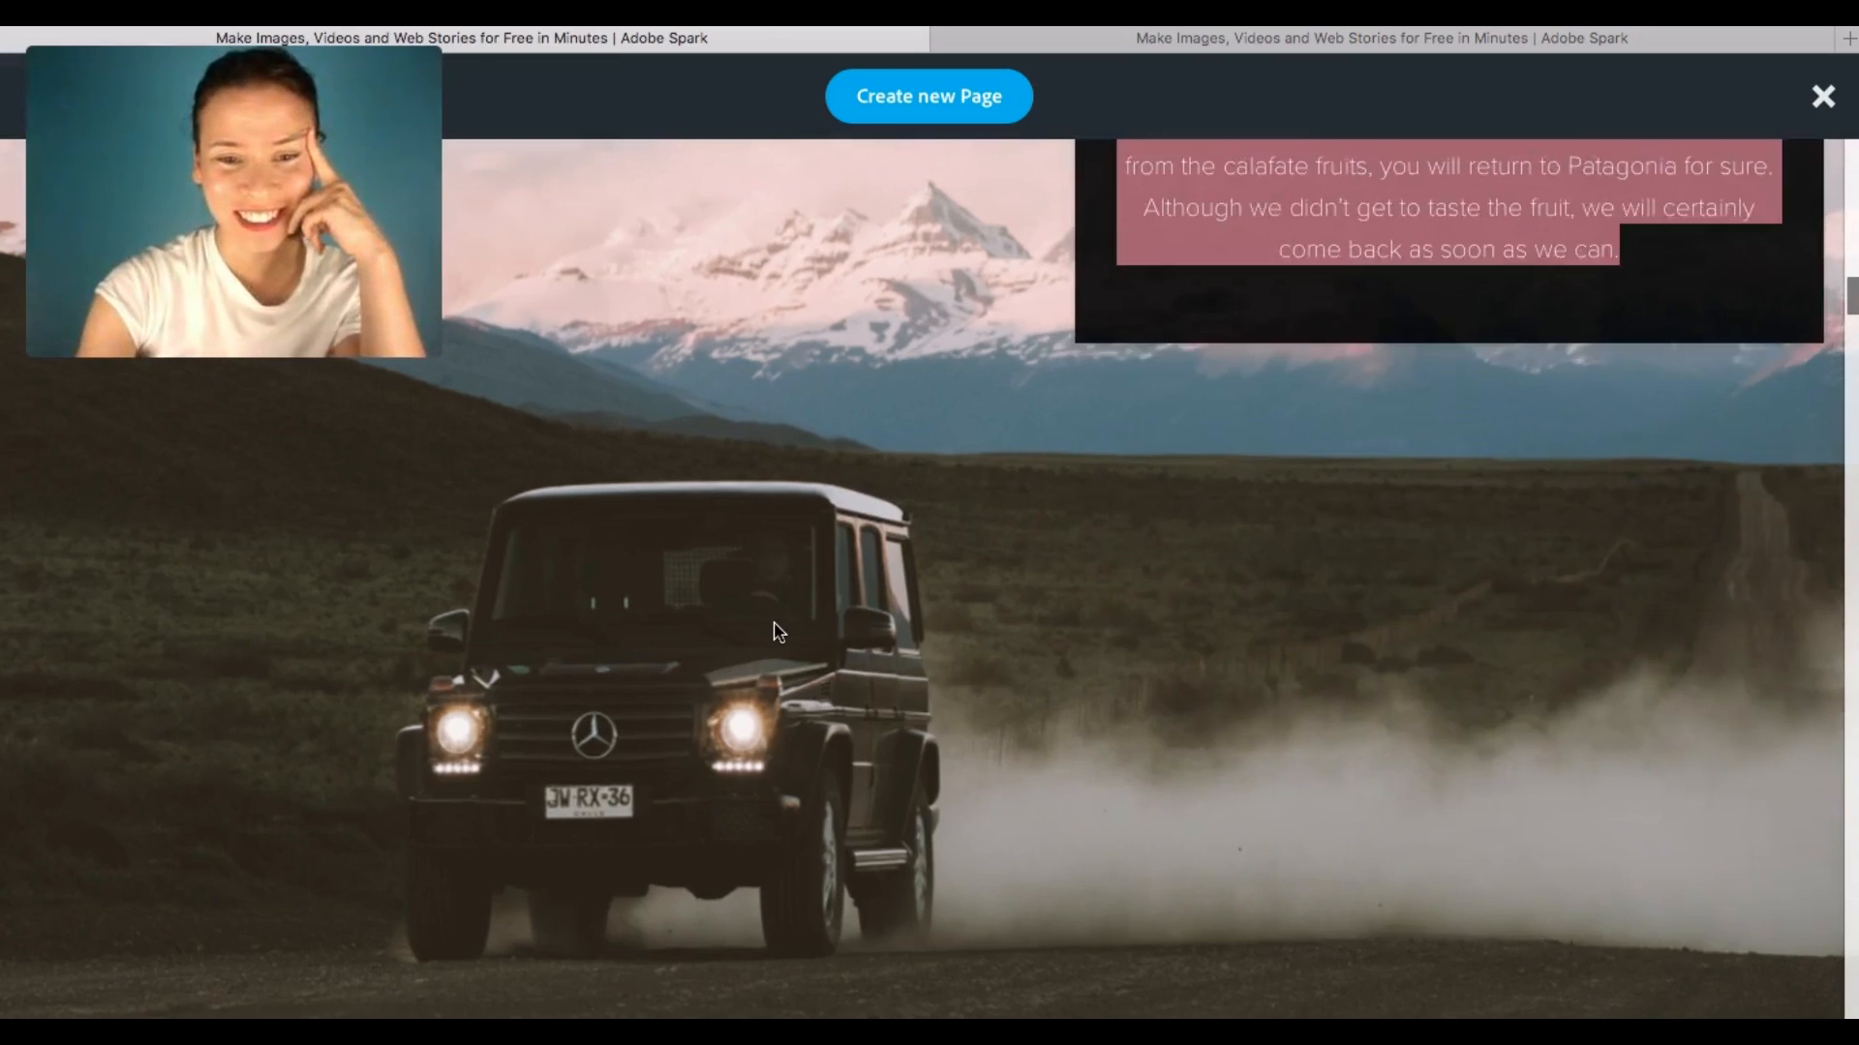
scroll(774, 627, "down", 3)
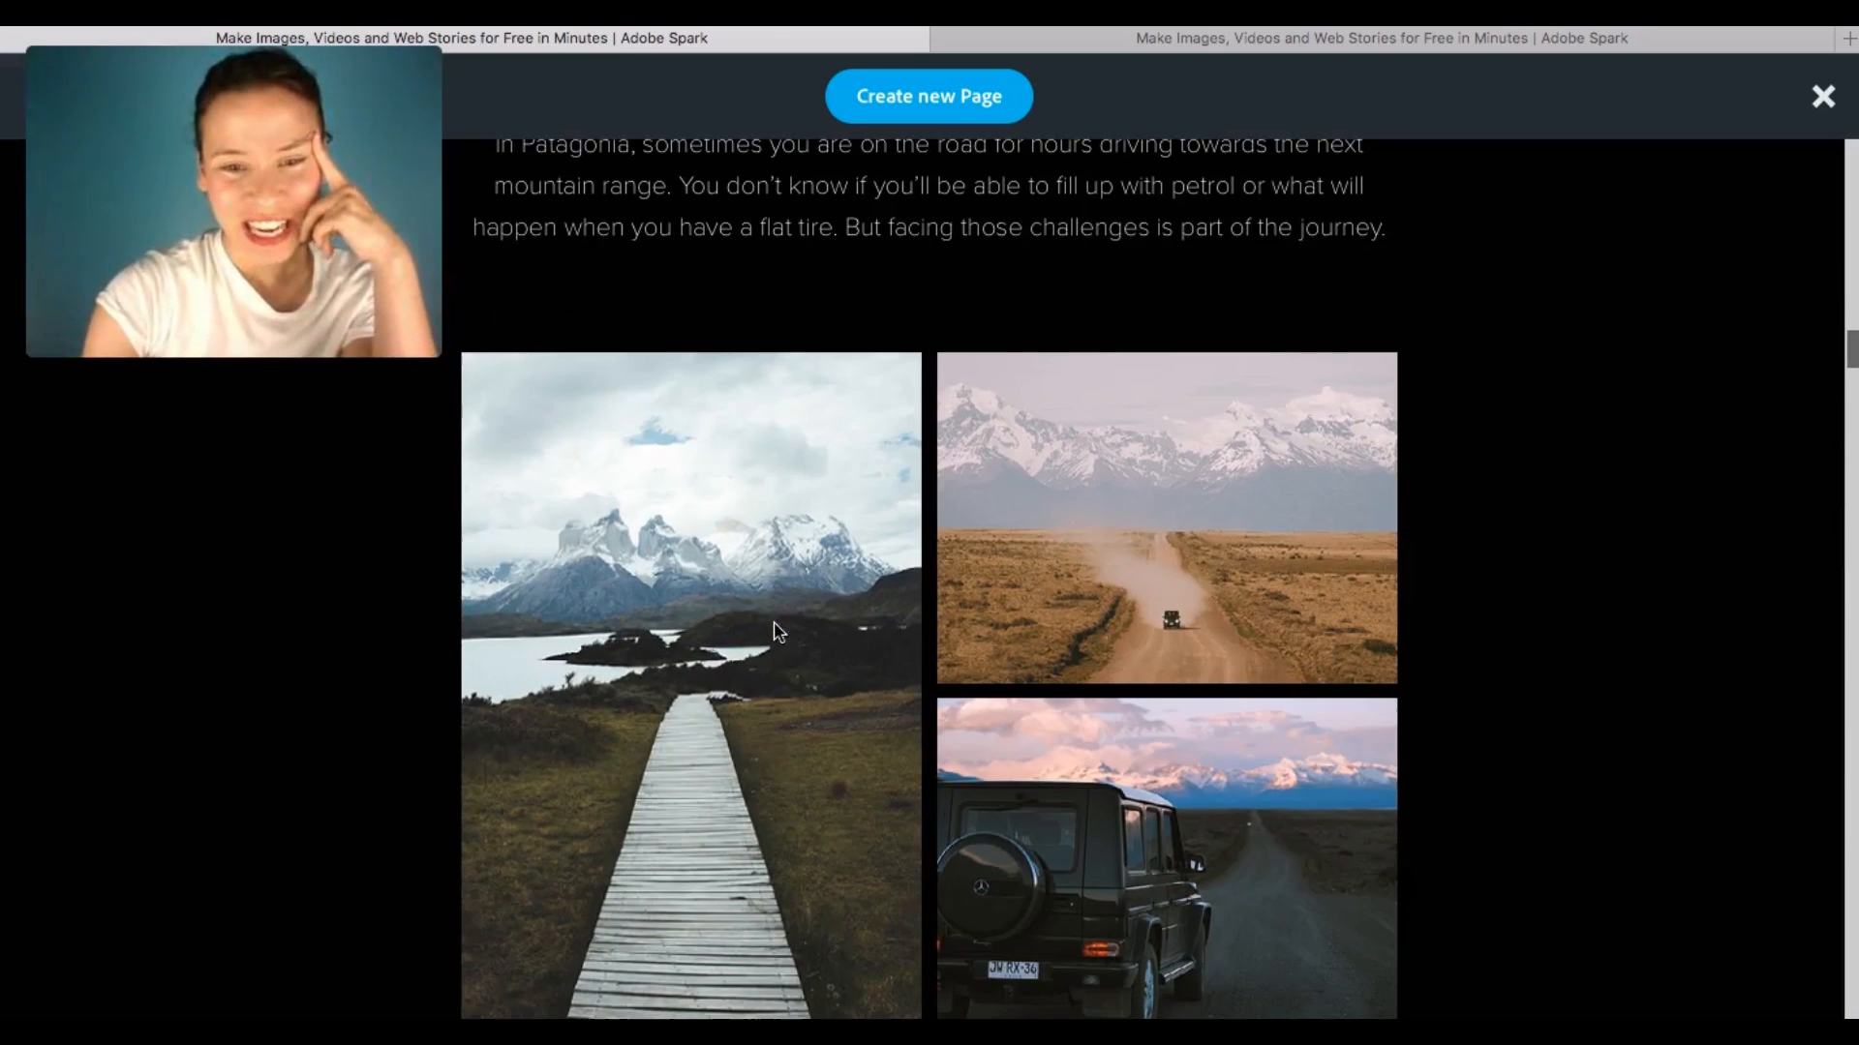
left_click(725, 666)
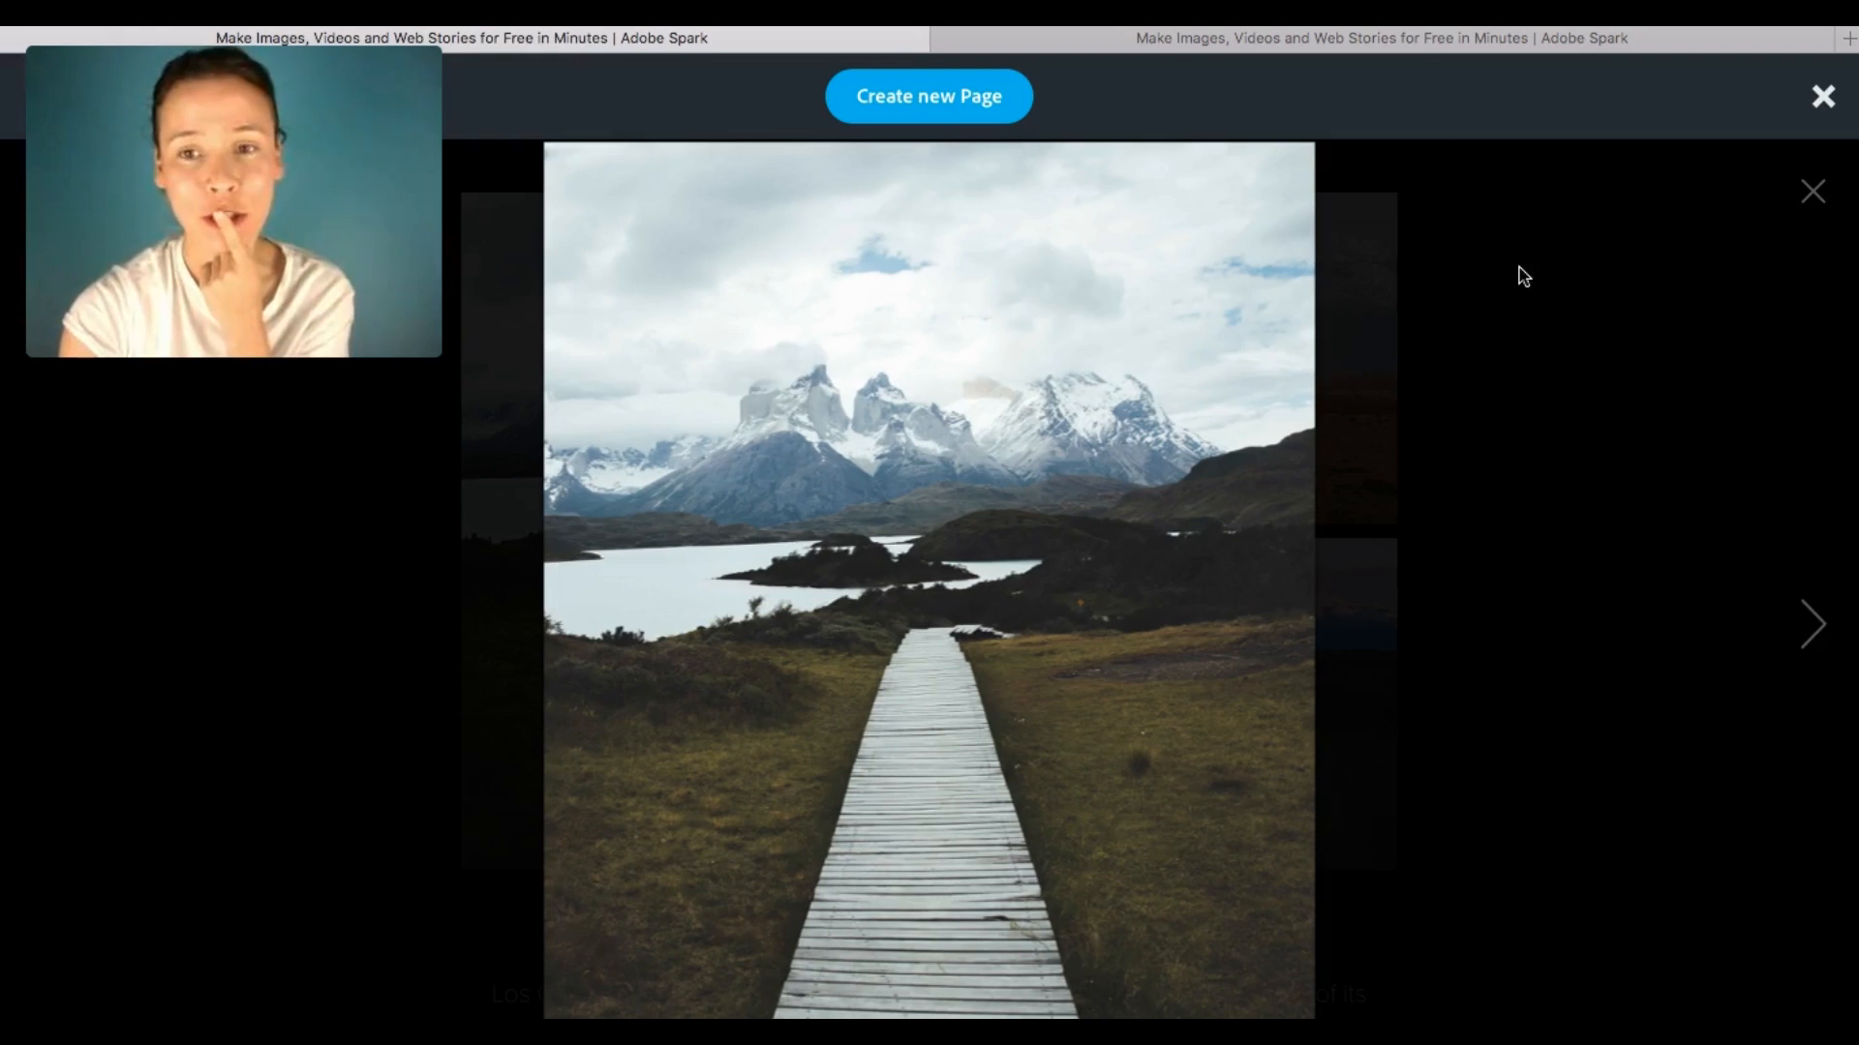
left_click(1823, 96)
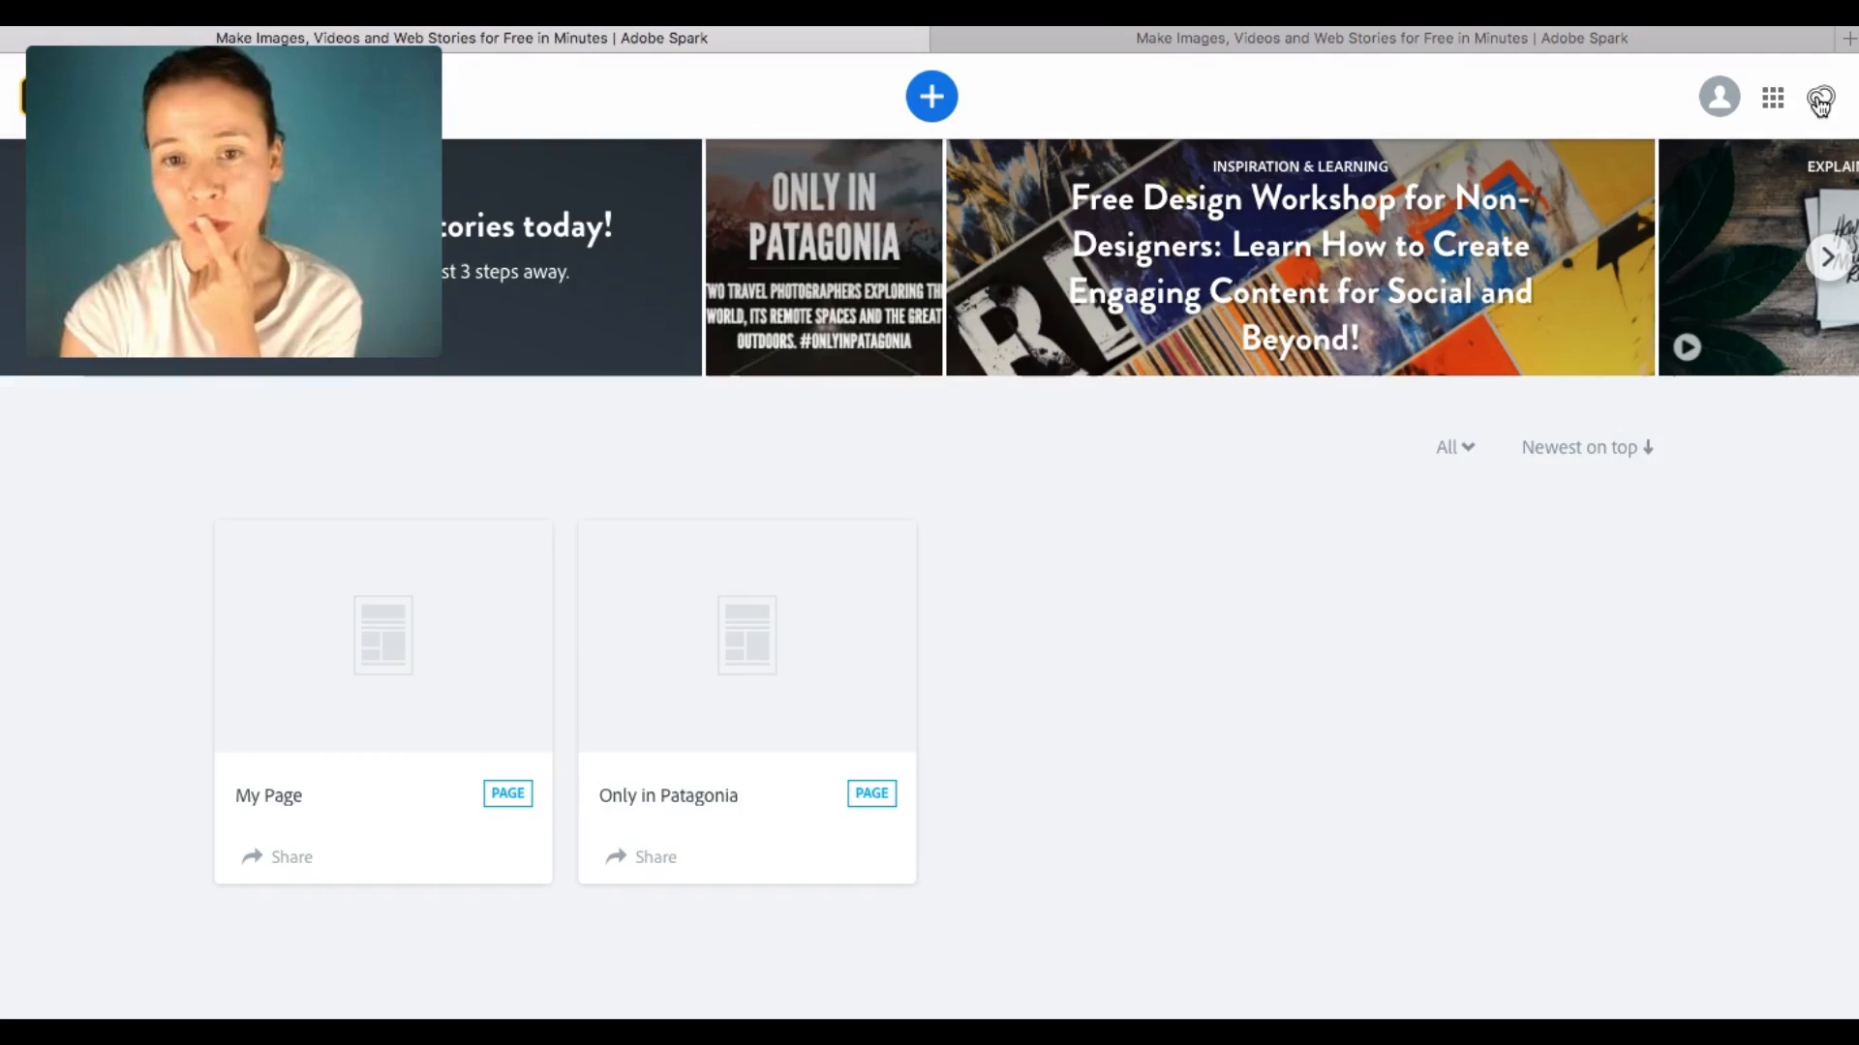
- Open the Only in Patagonia project for editing in the example's browser tab
mouse_move(771, 639)
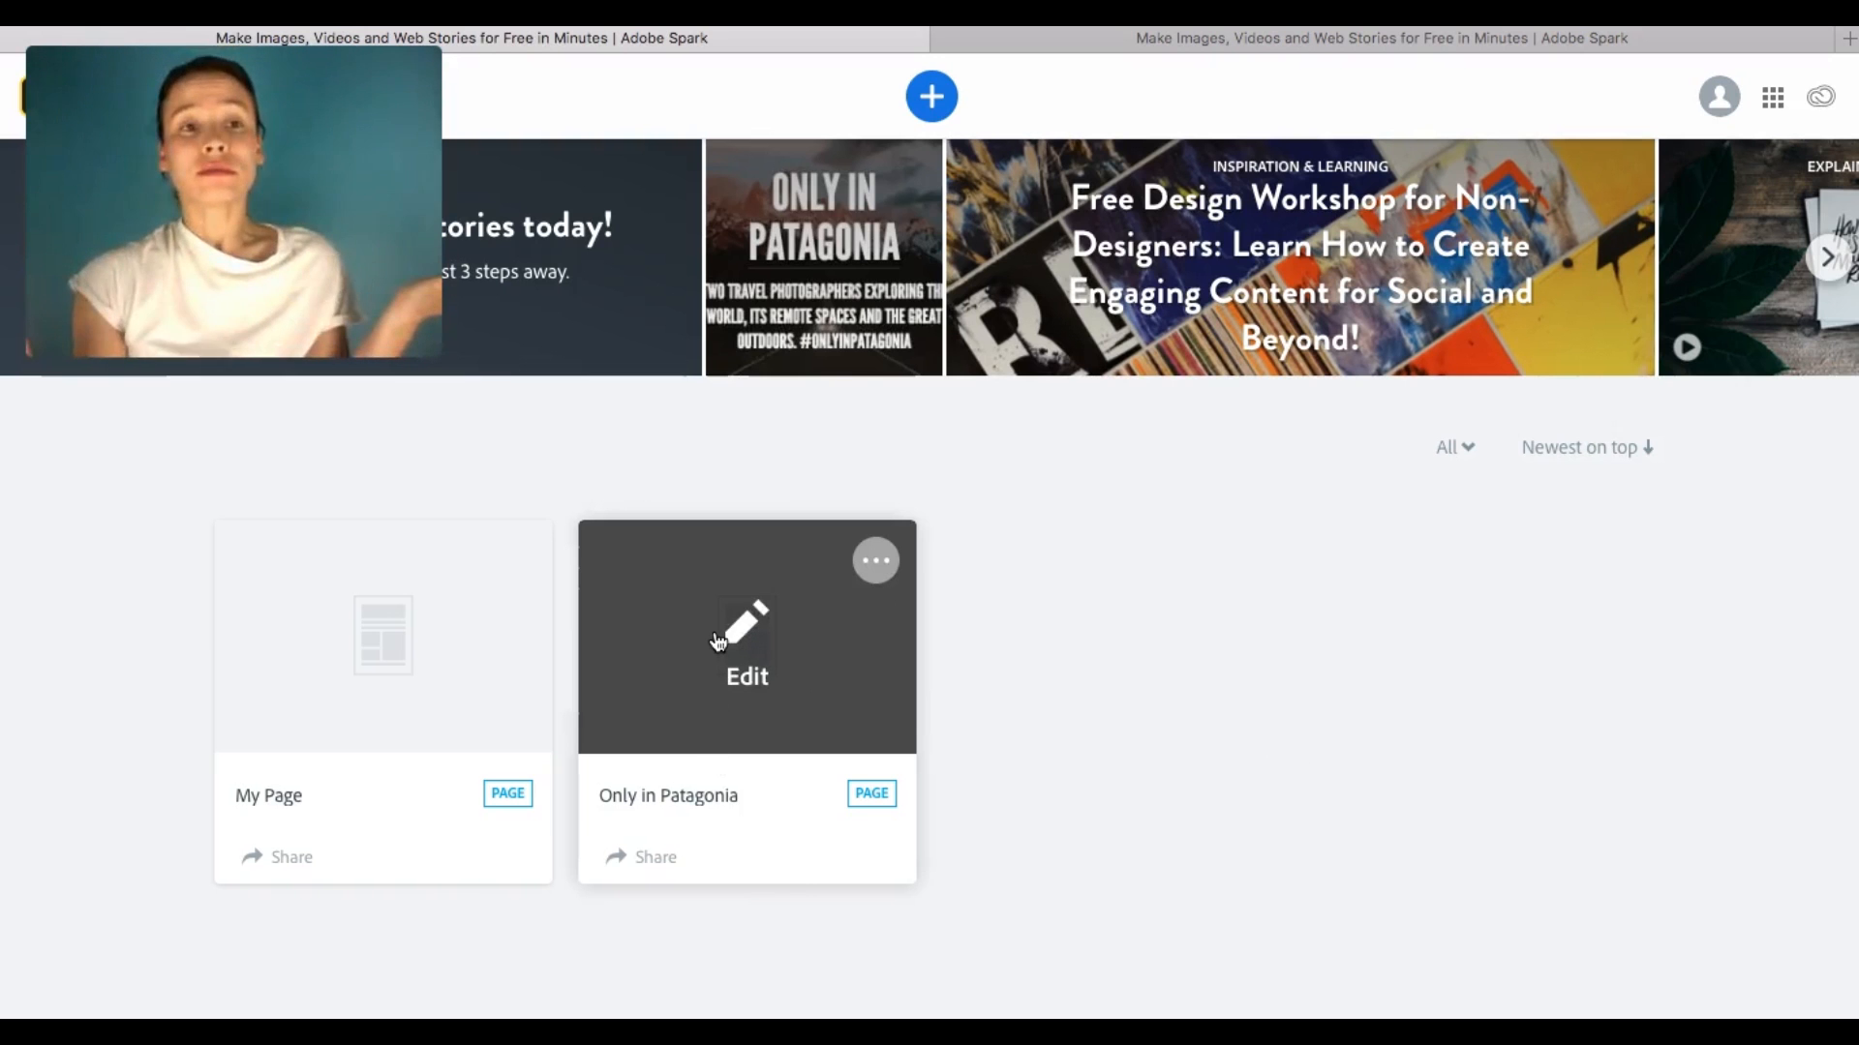
left_click(775, 662)
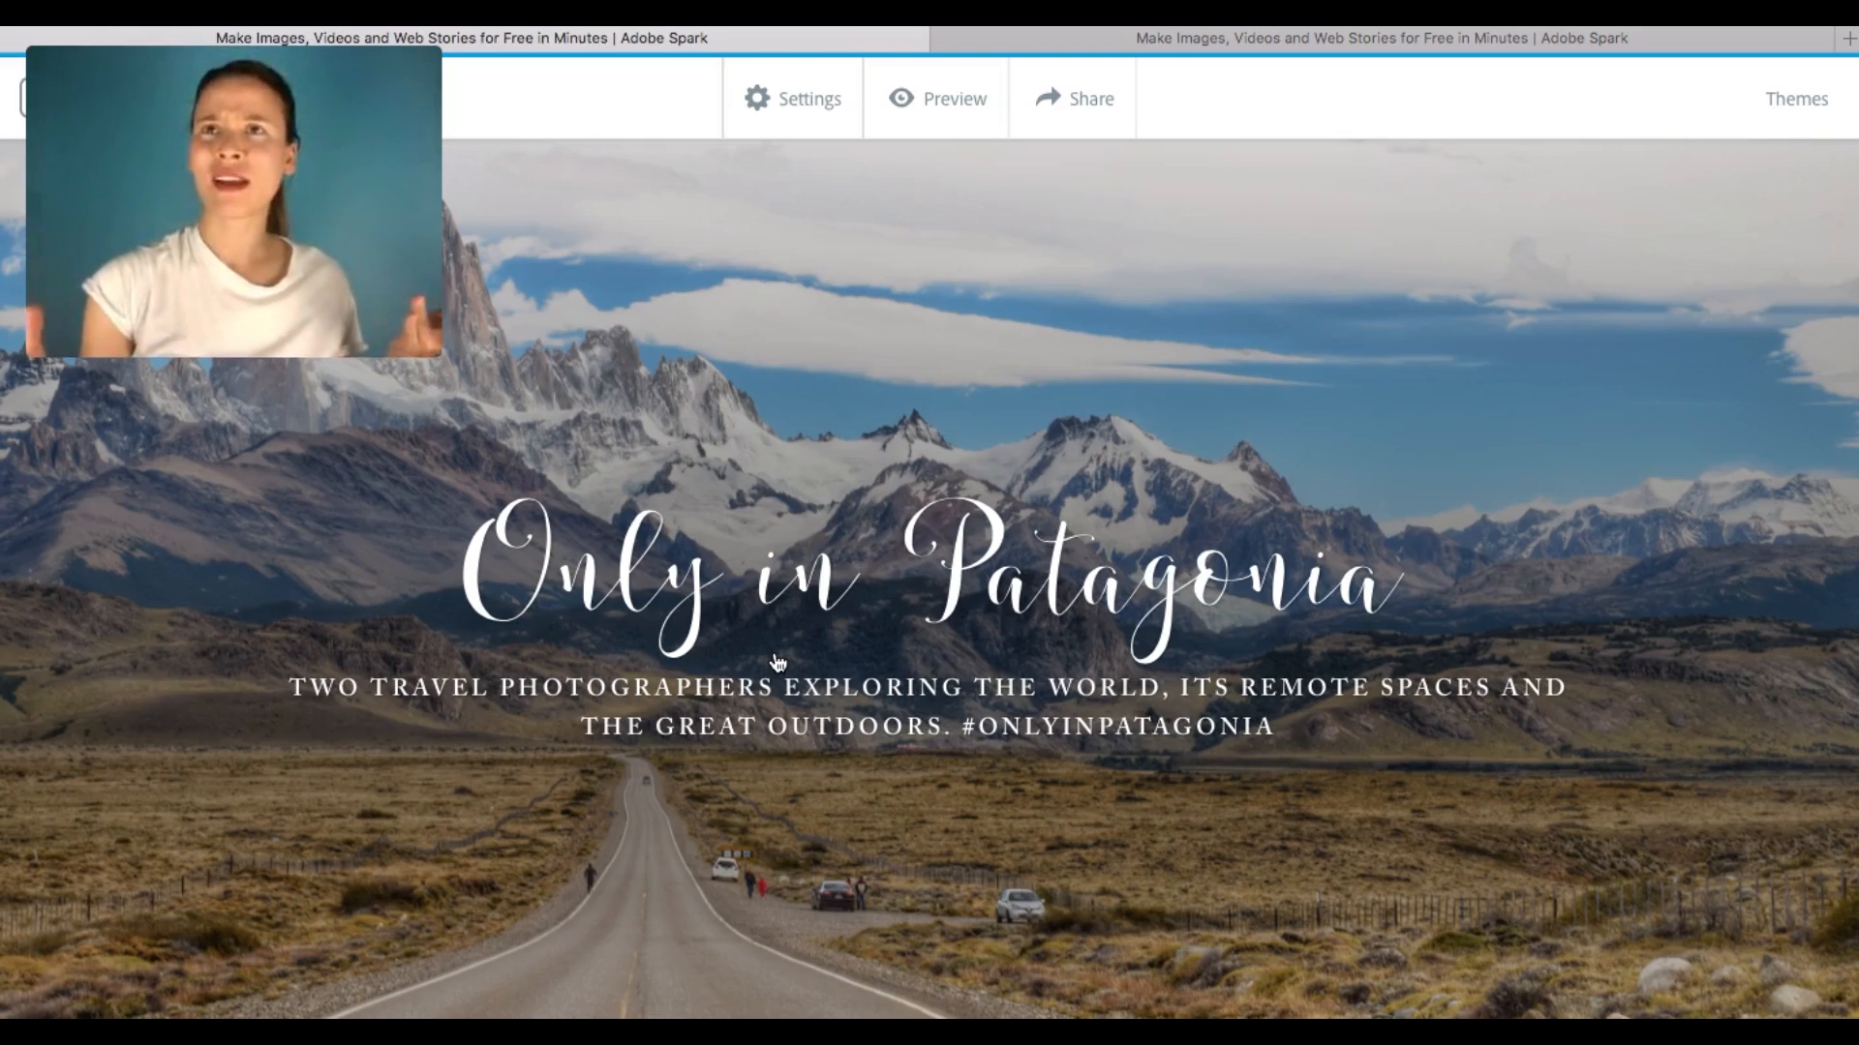
scroll(966, 635, "down", 10)
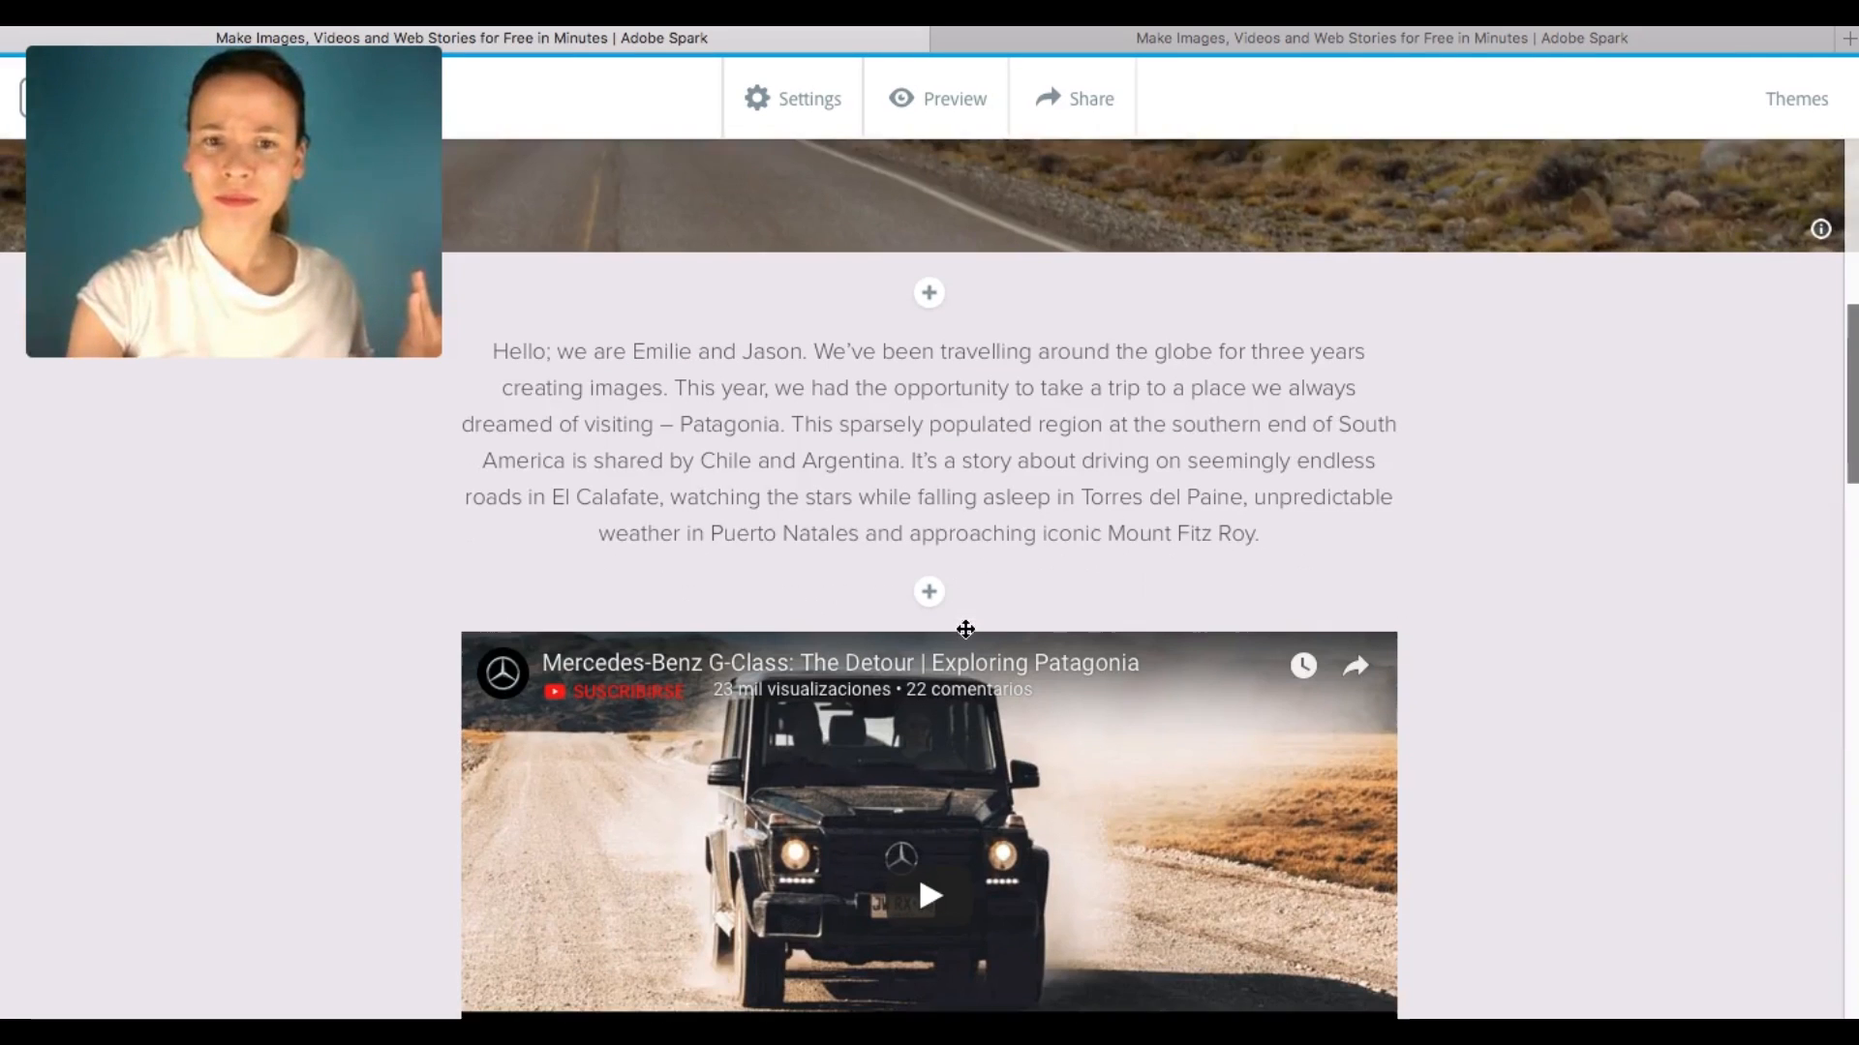
- Review the new page from the intro text to its end below the jeep photo, using the other project tab
scroll(967, 629, "down", 15)
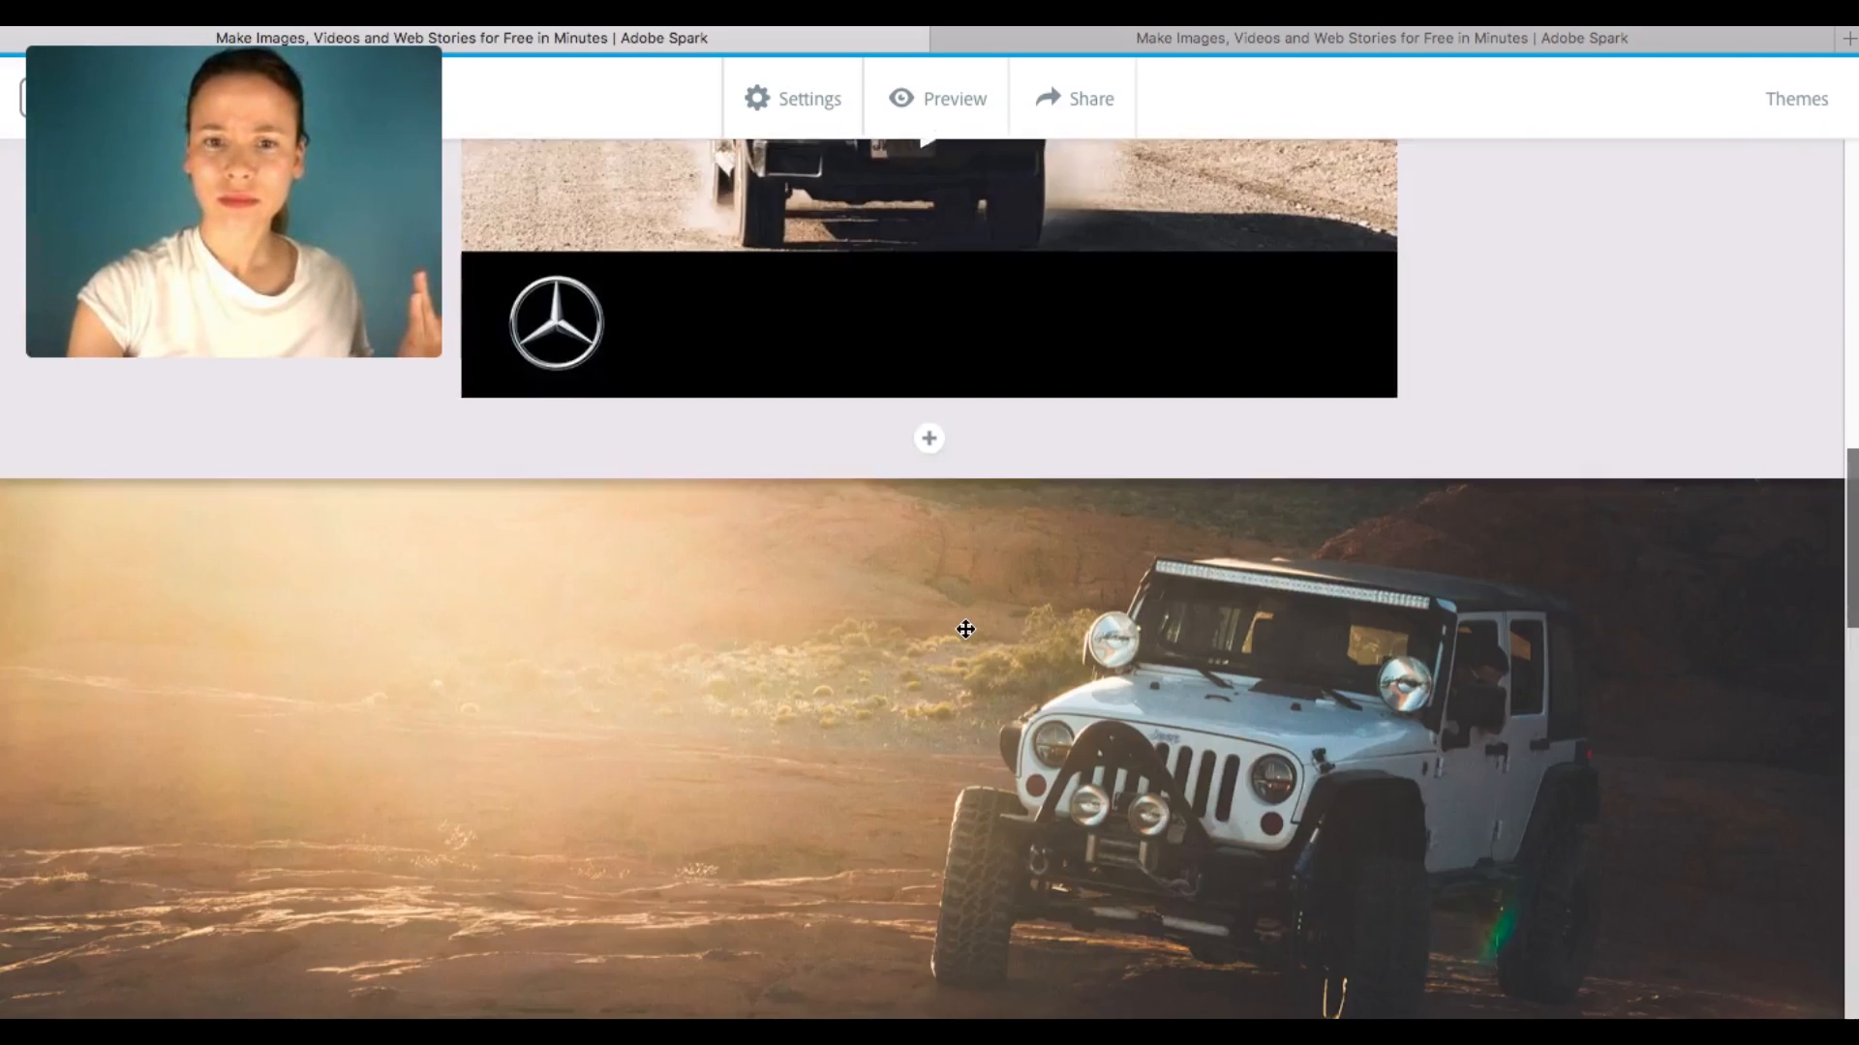
scroll(965, 629, "down", 7)
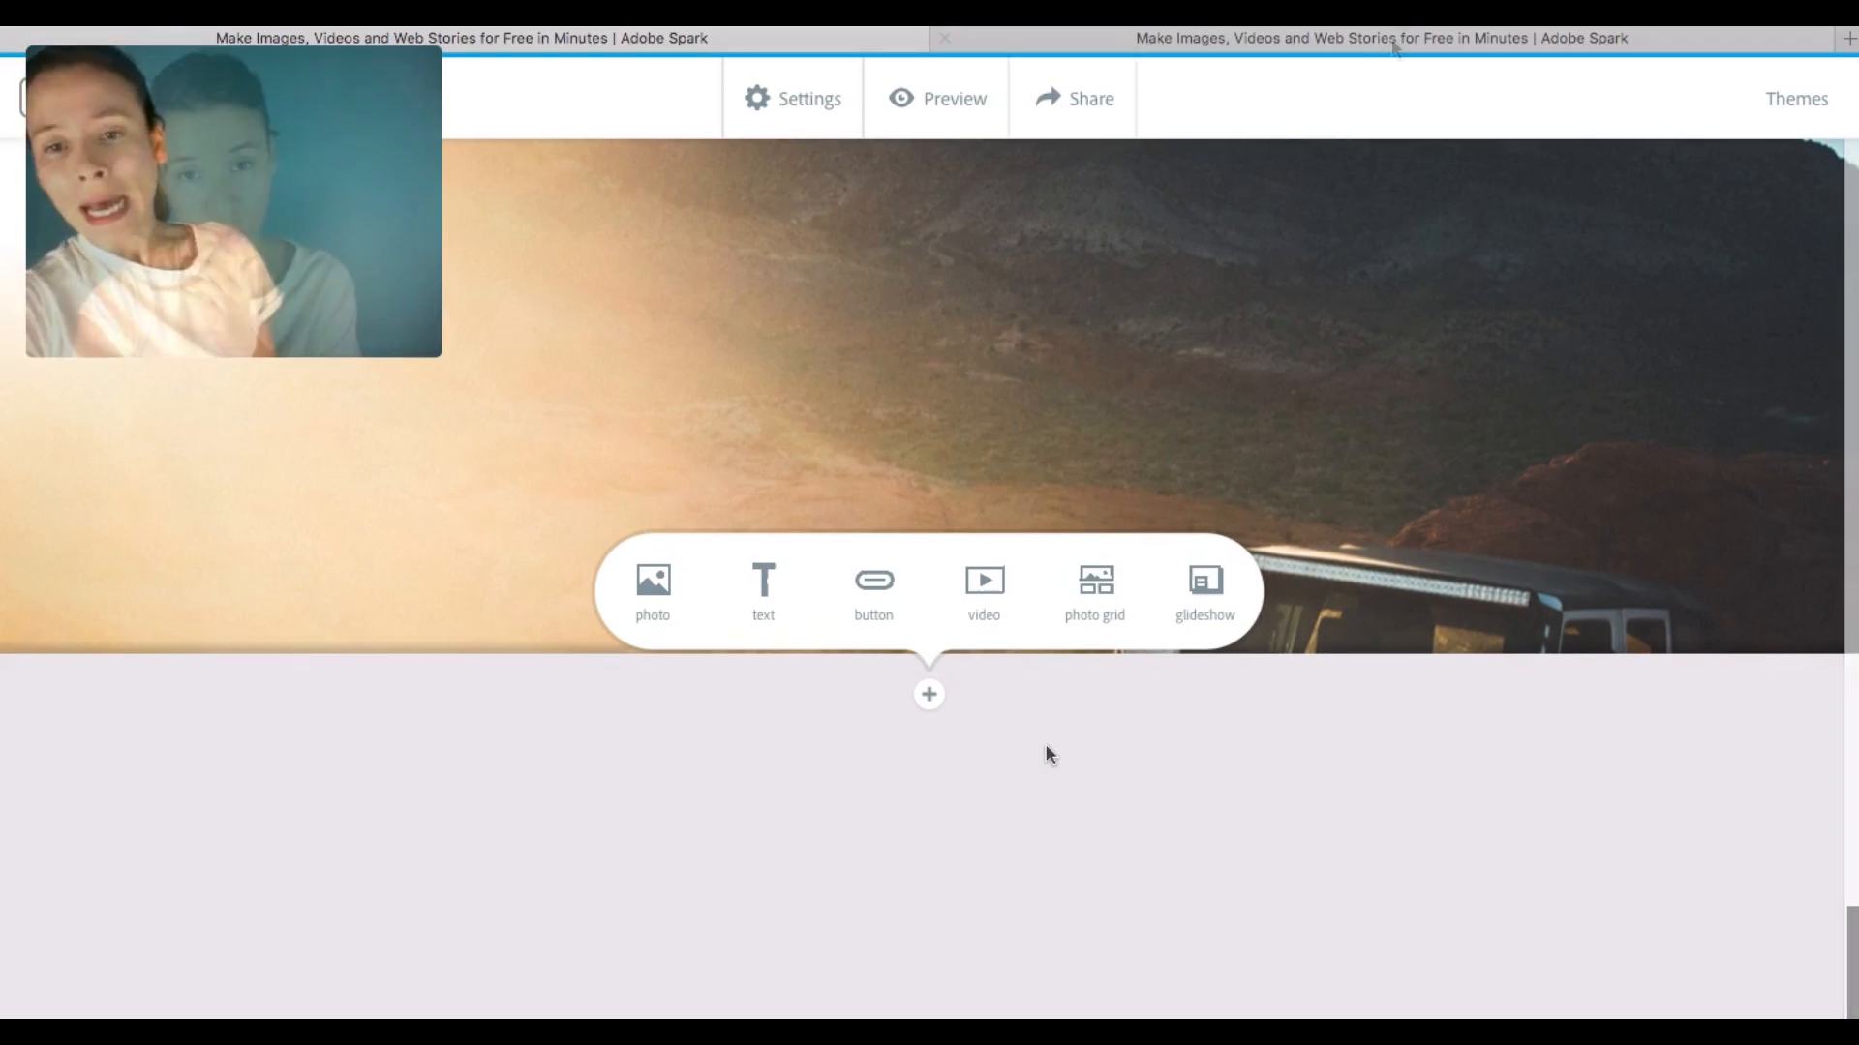
left_click(1389, 44)
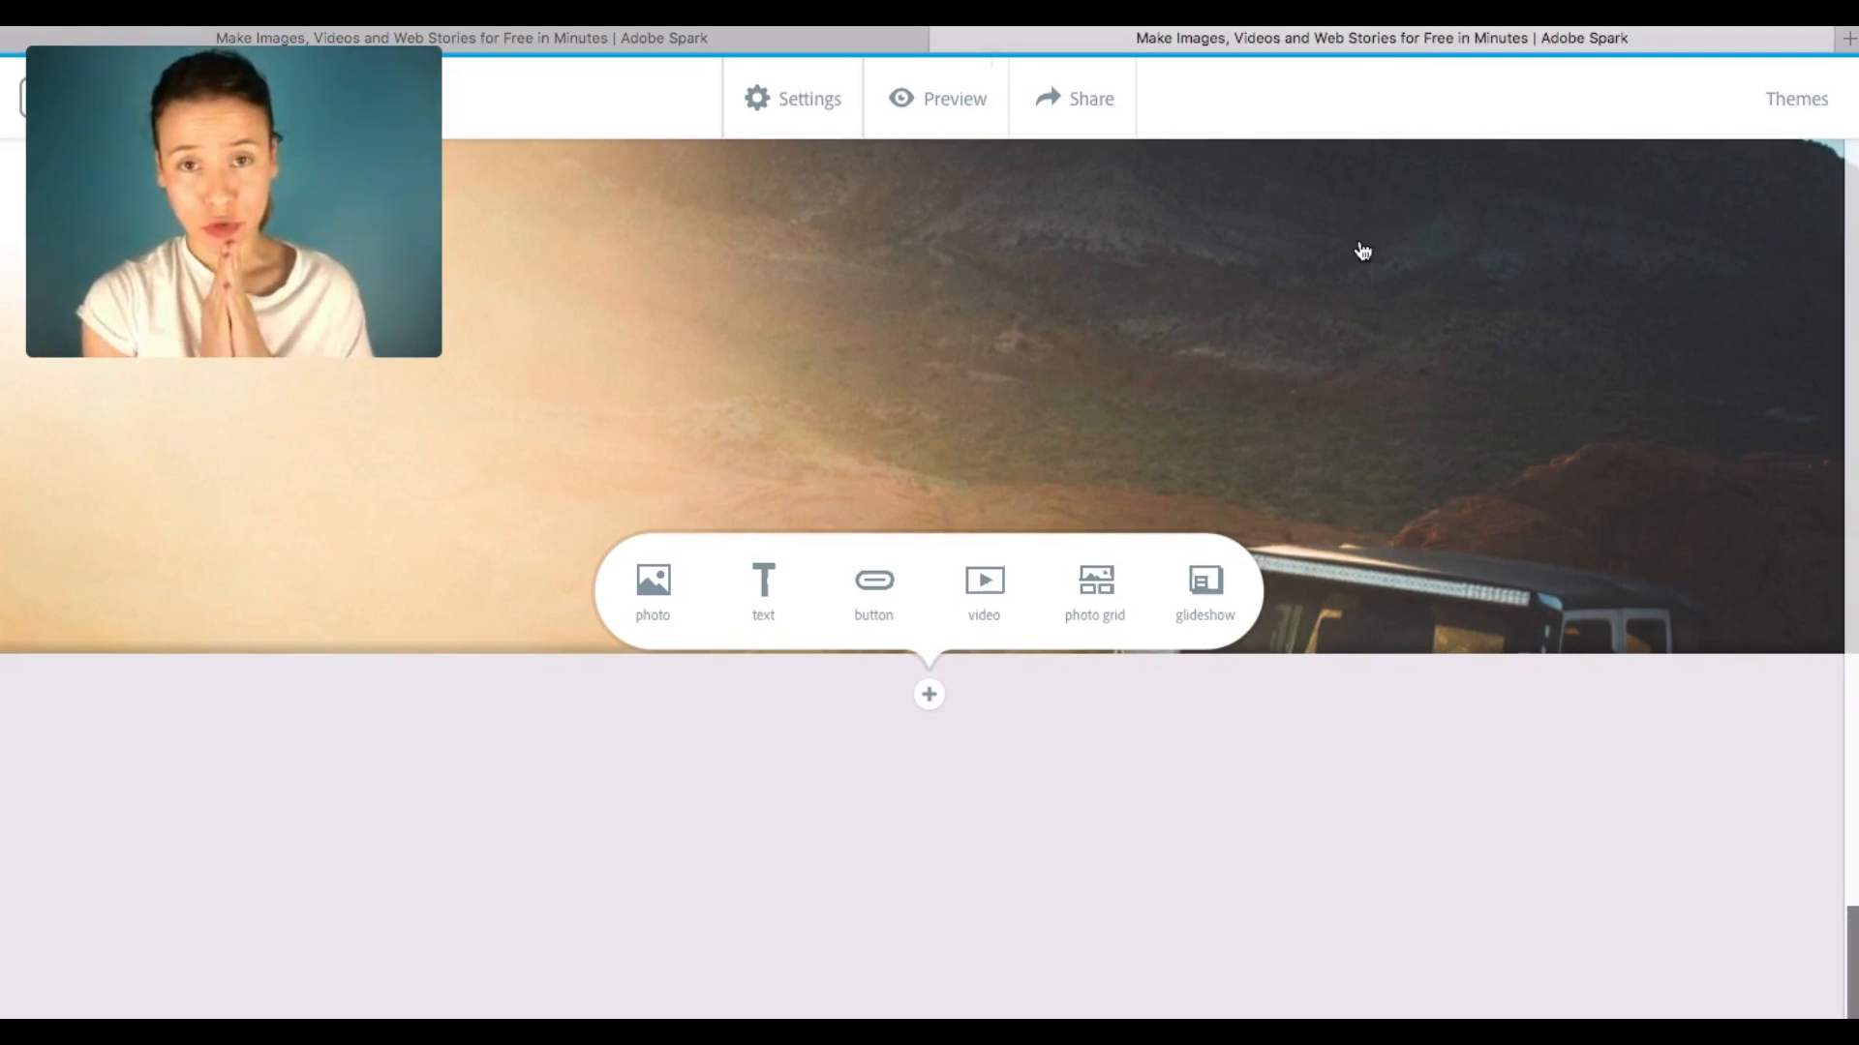
- Examine the example page's three-photo grid and the Los Glaciares National Park paragraph below it
left_click(780, 47)
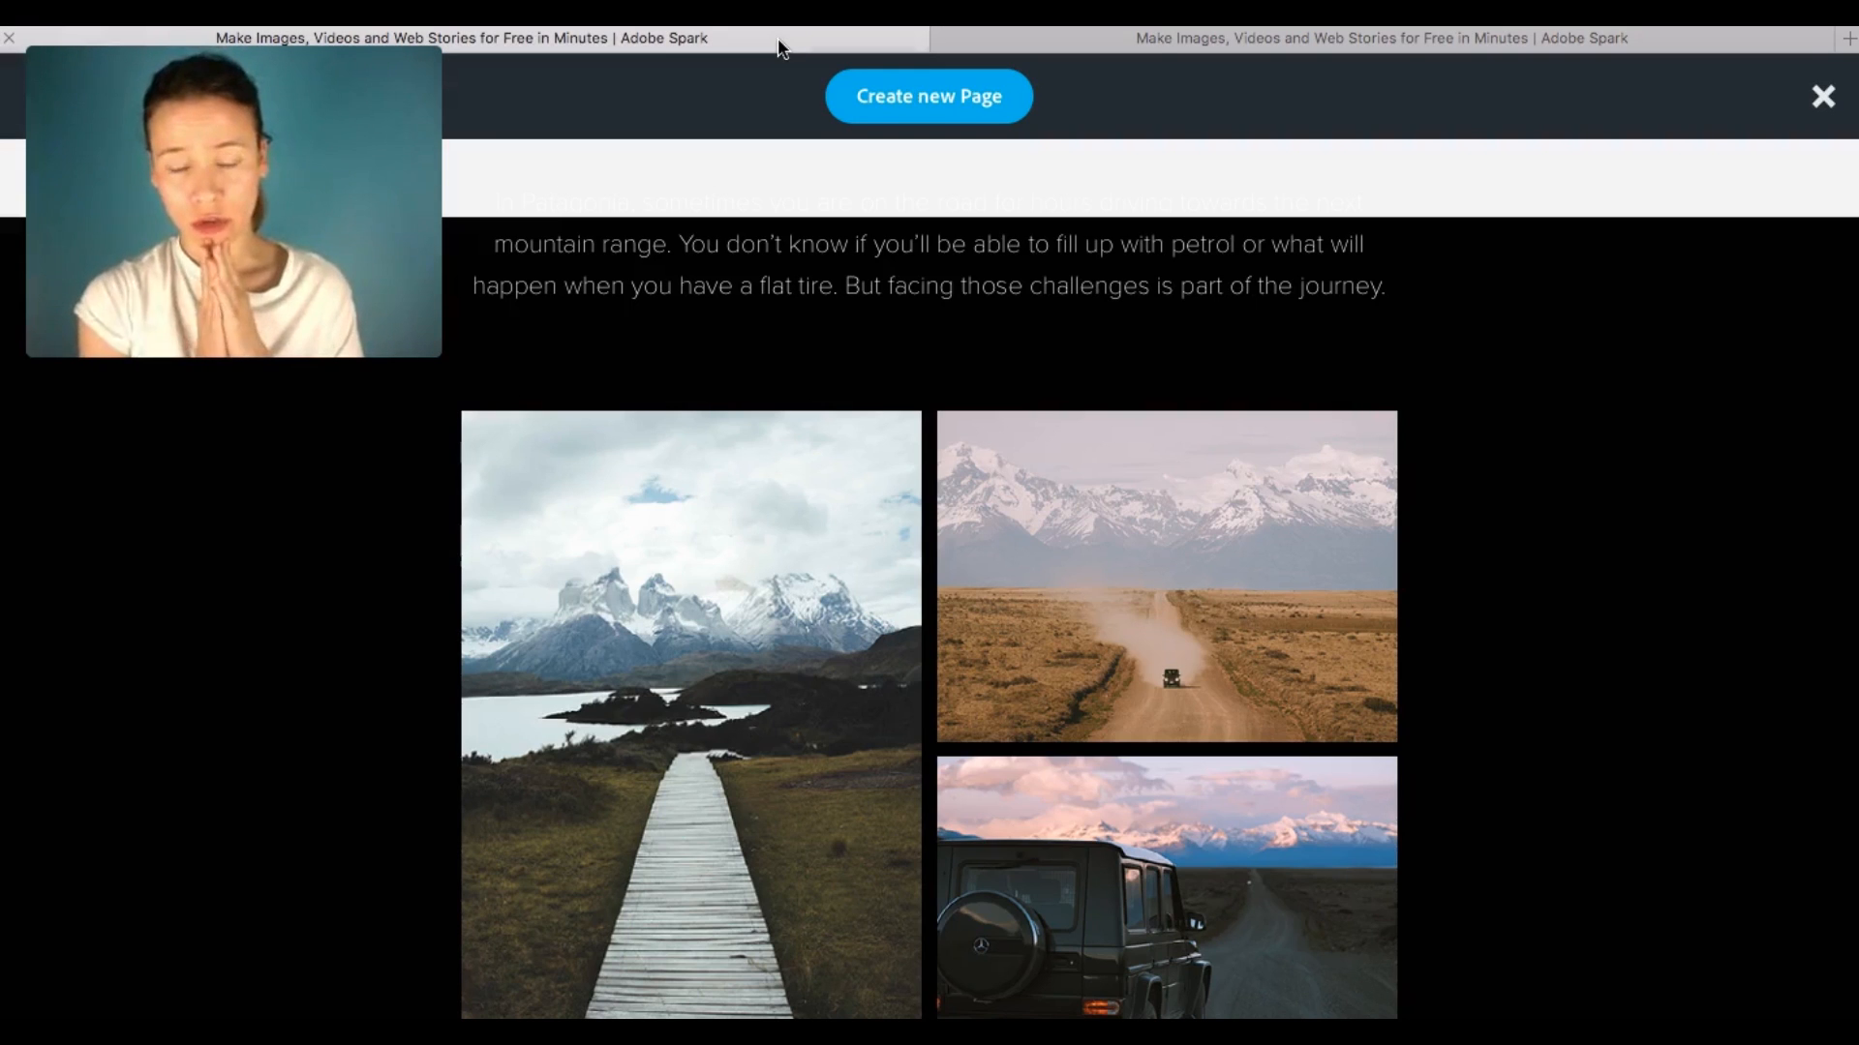
scroll(826, 171, "down", 3)
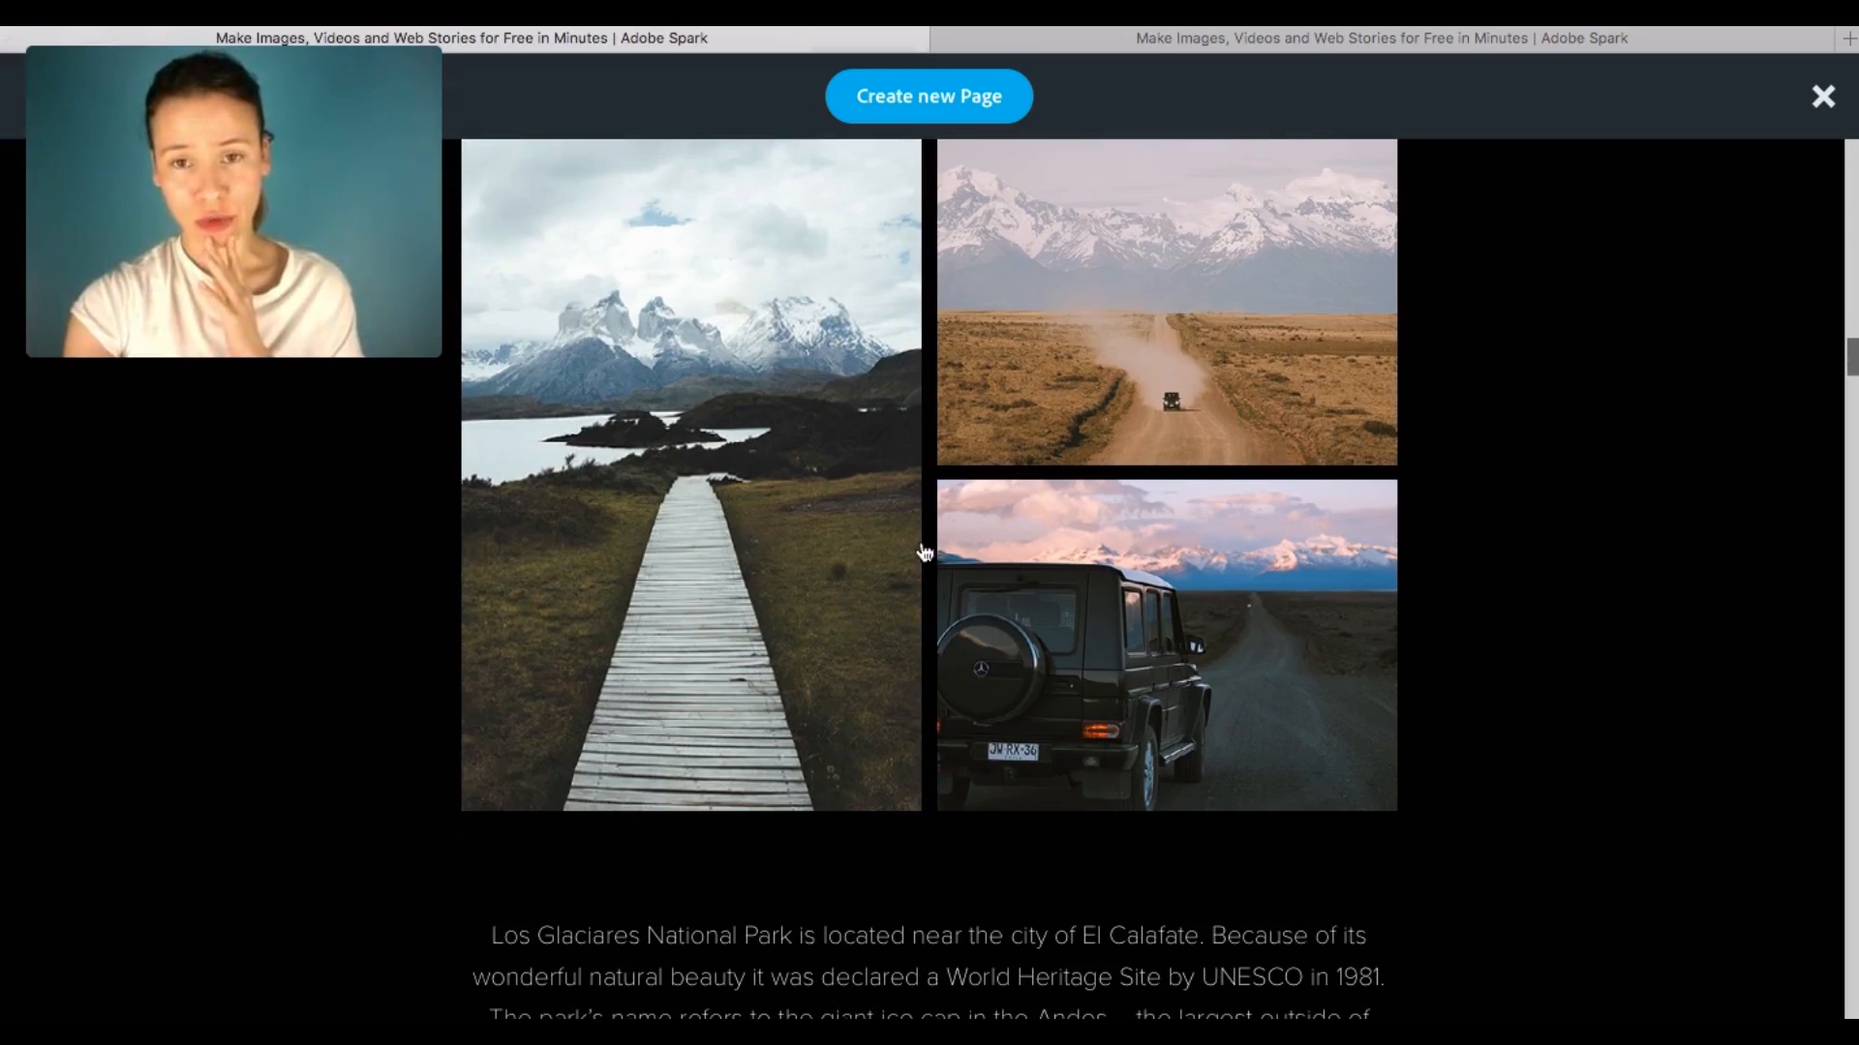
scroll(973, 461, "down", 8)
scroll(973, 460, "up", 5)
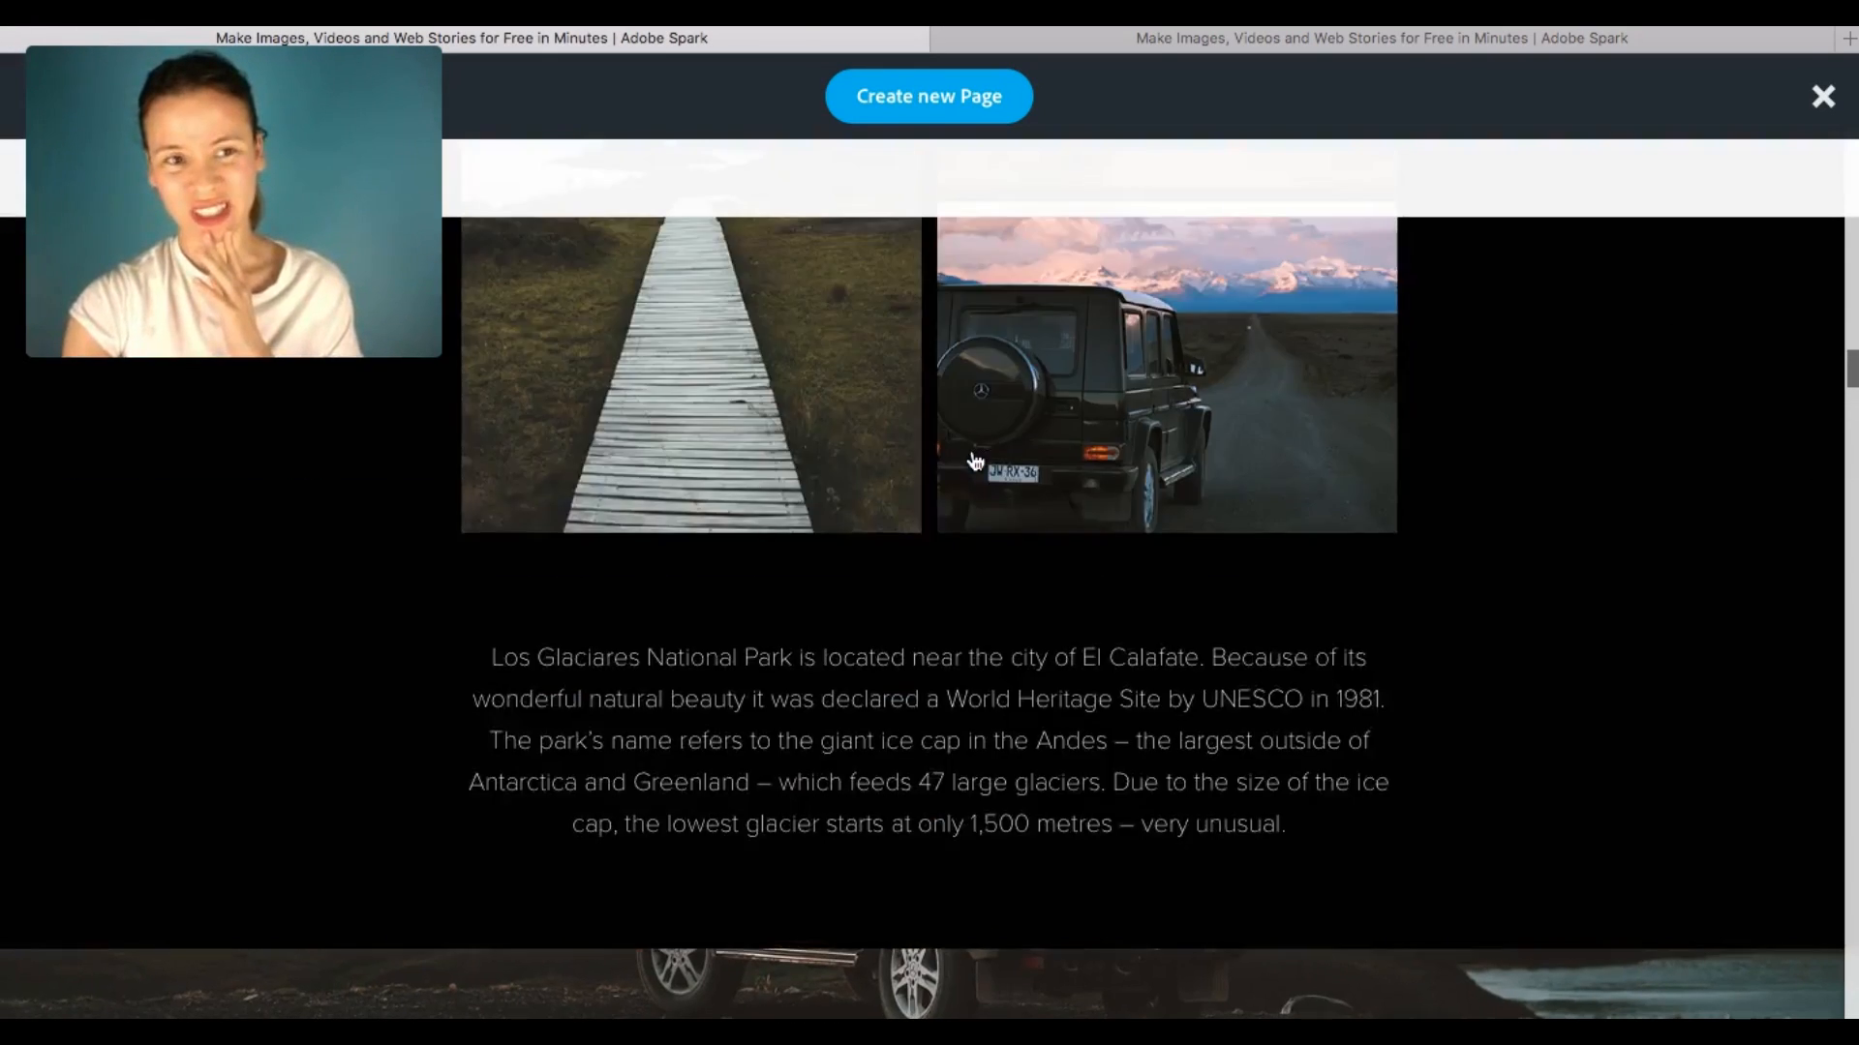
scroll(972, 460, "up", 5)
scroll(973, 461, "down", 2)
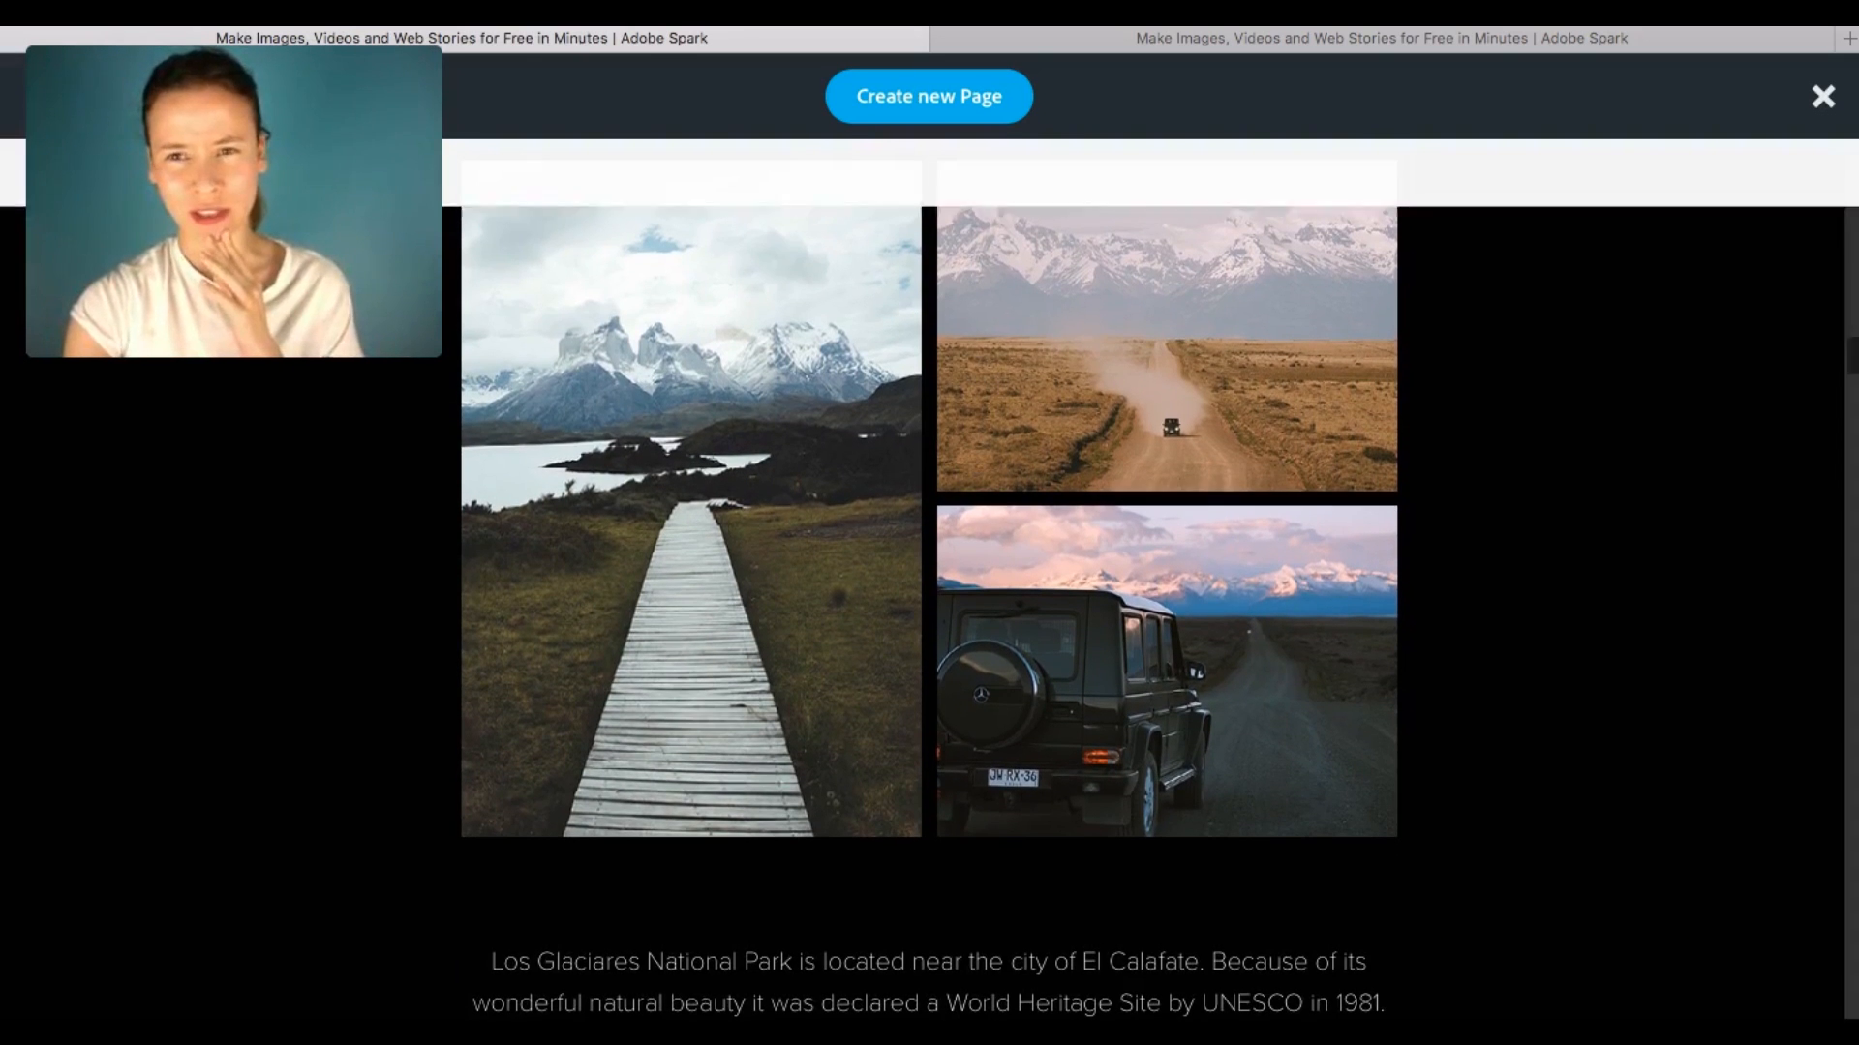
- Add a photo grid below the jeep glideshow with five free "patagonia jeep" photos: sunset silhouette, tyre close-up, forest SUV, blue-sky mountain and misty silhouette
left_click(1300, 34)
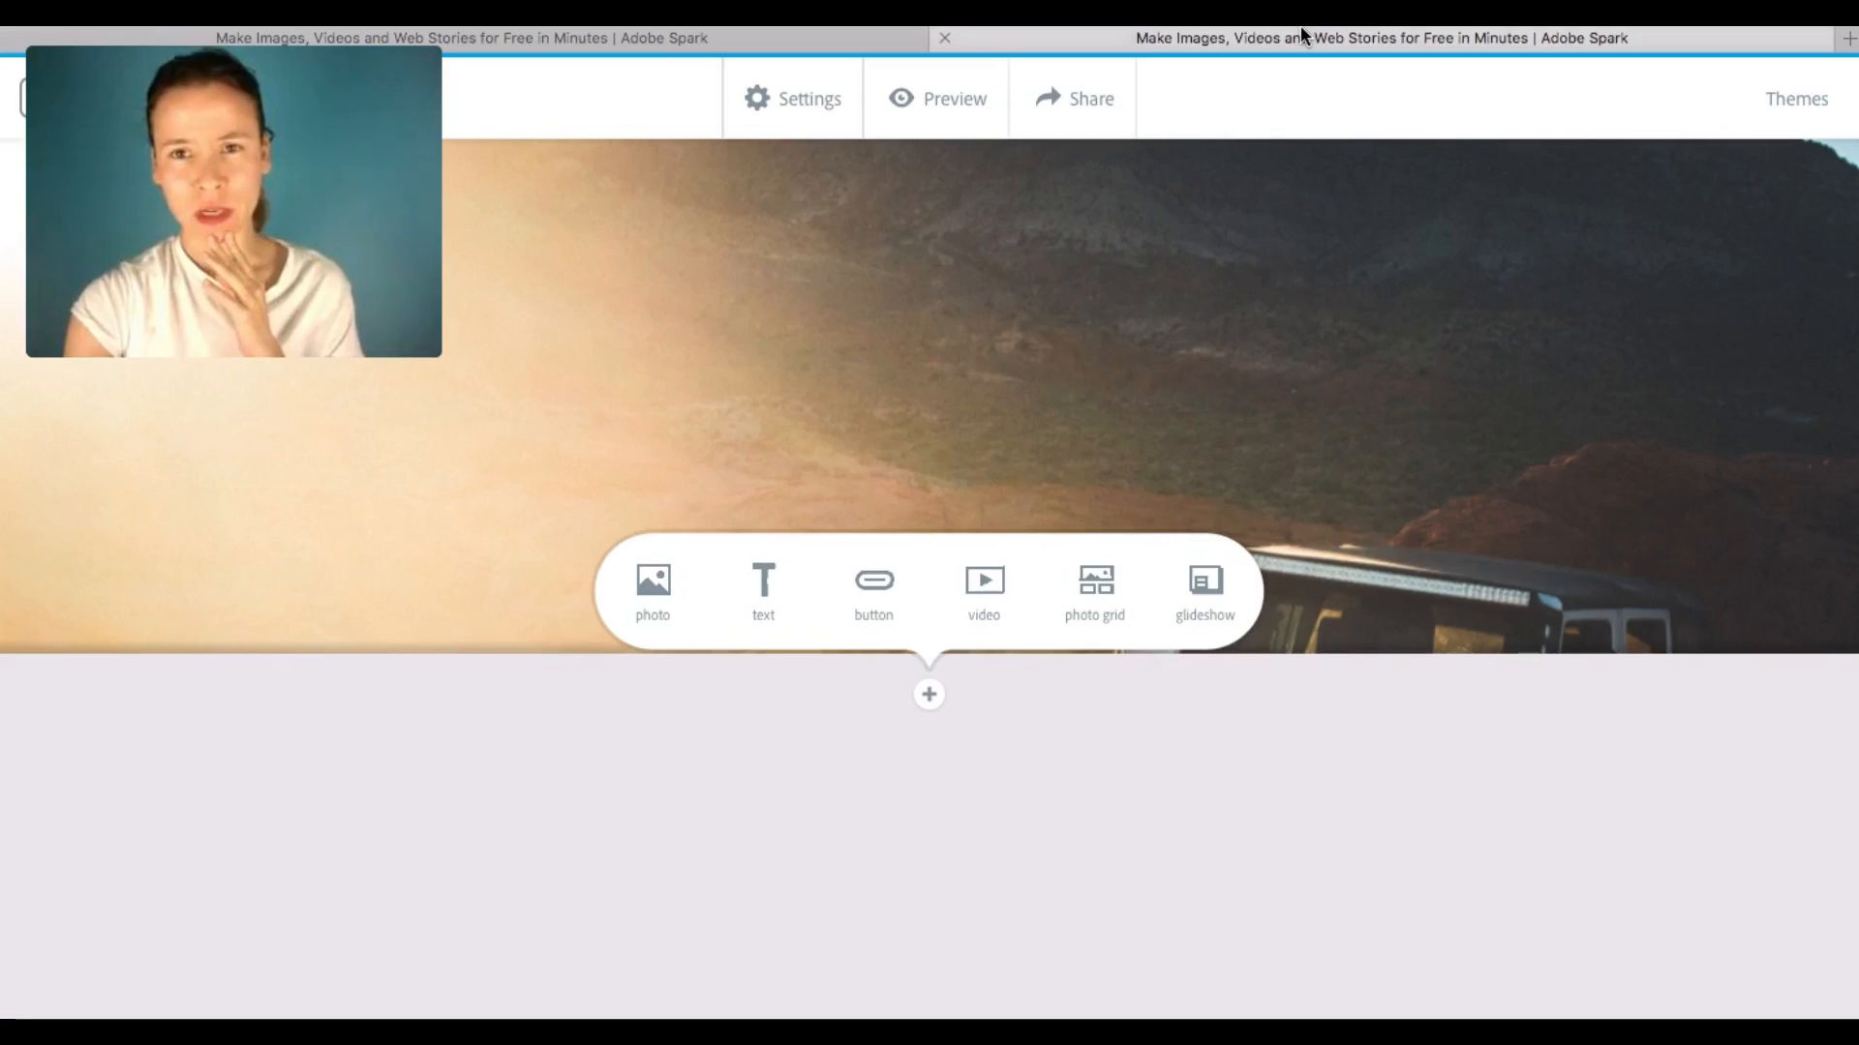
left_click(1103, 600)
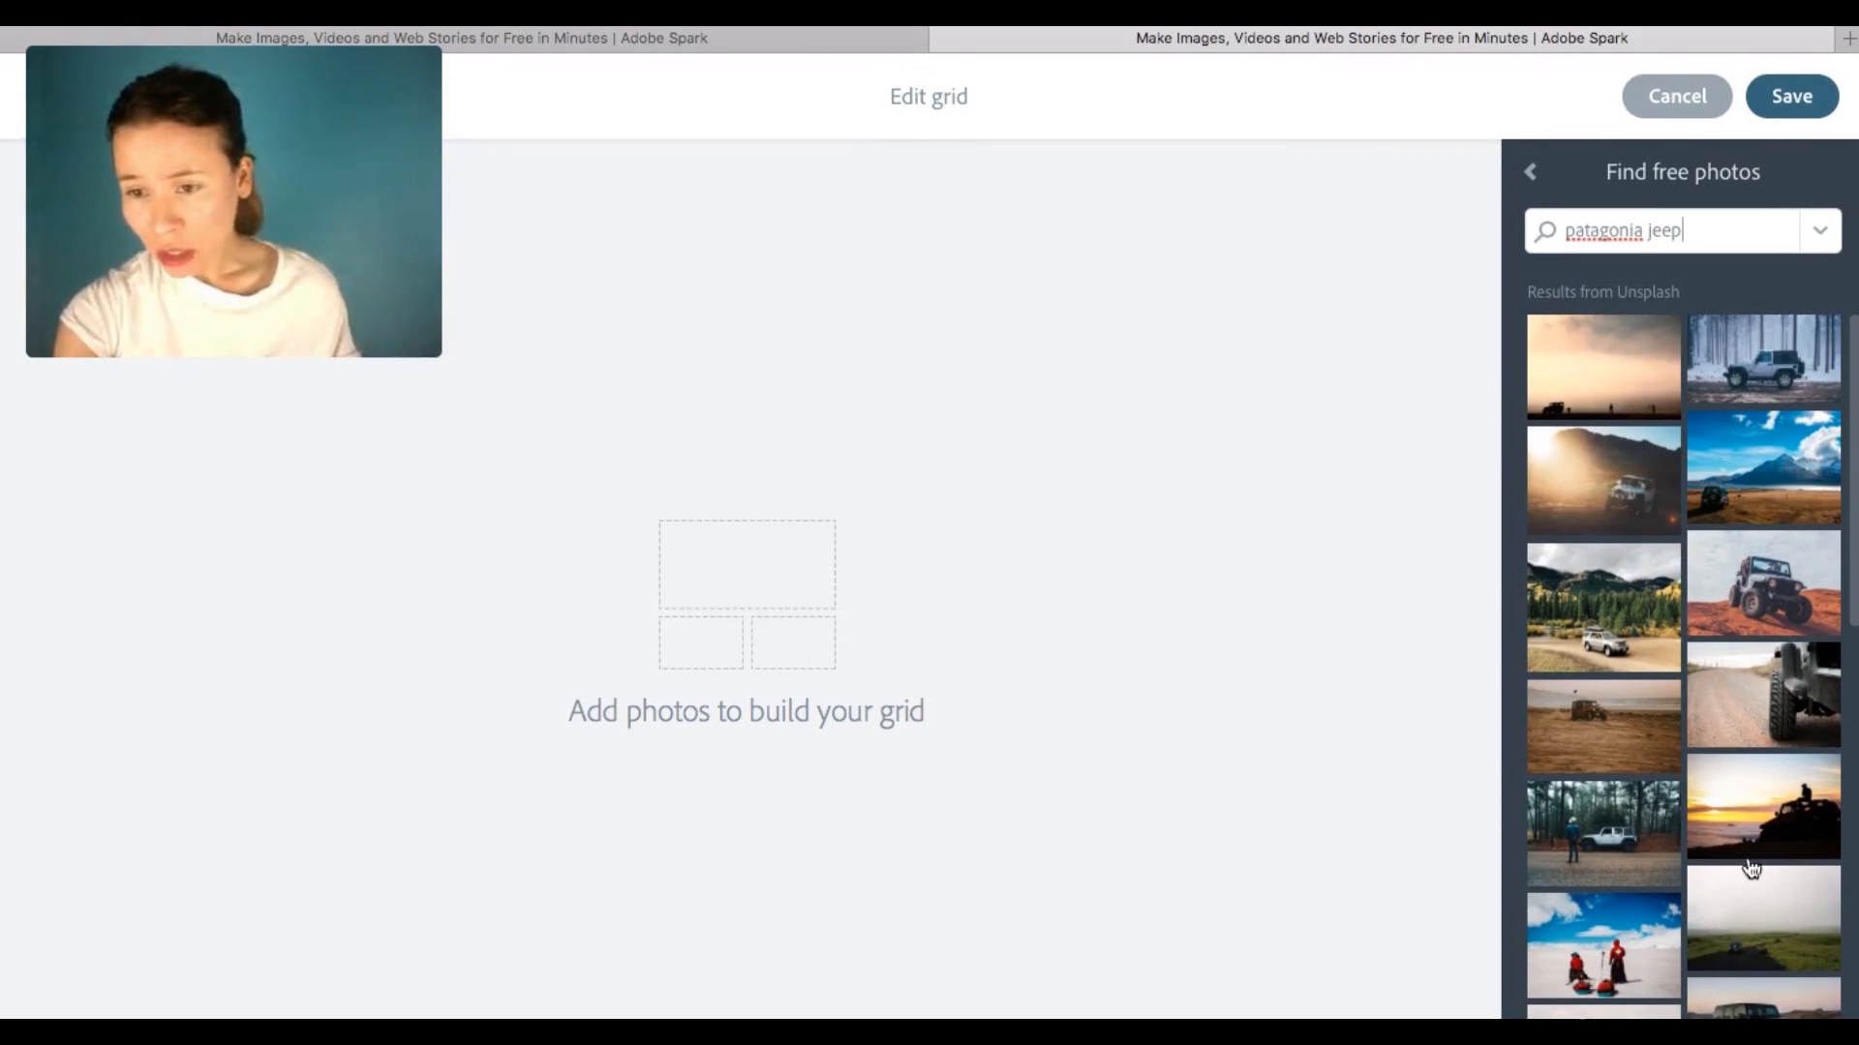
left_click(1803, 827)
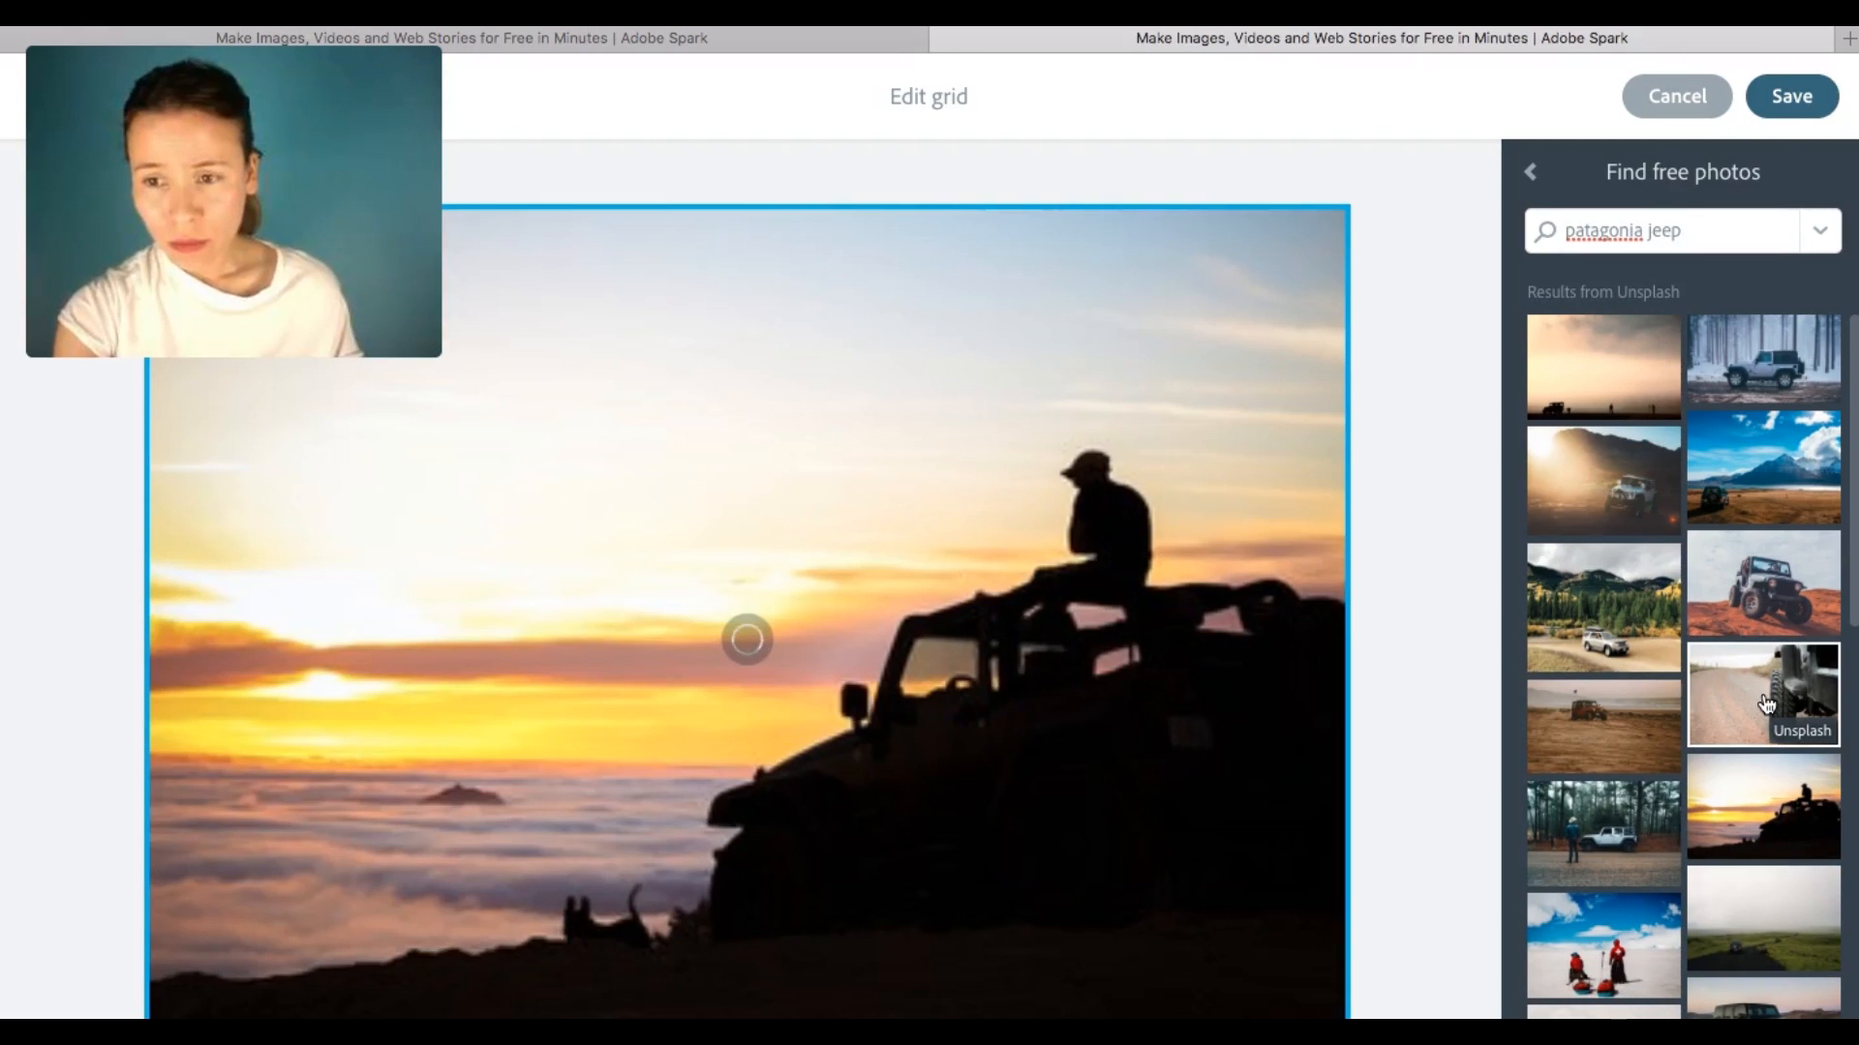
left_click(1764, 703)
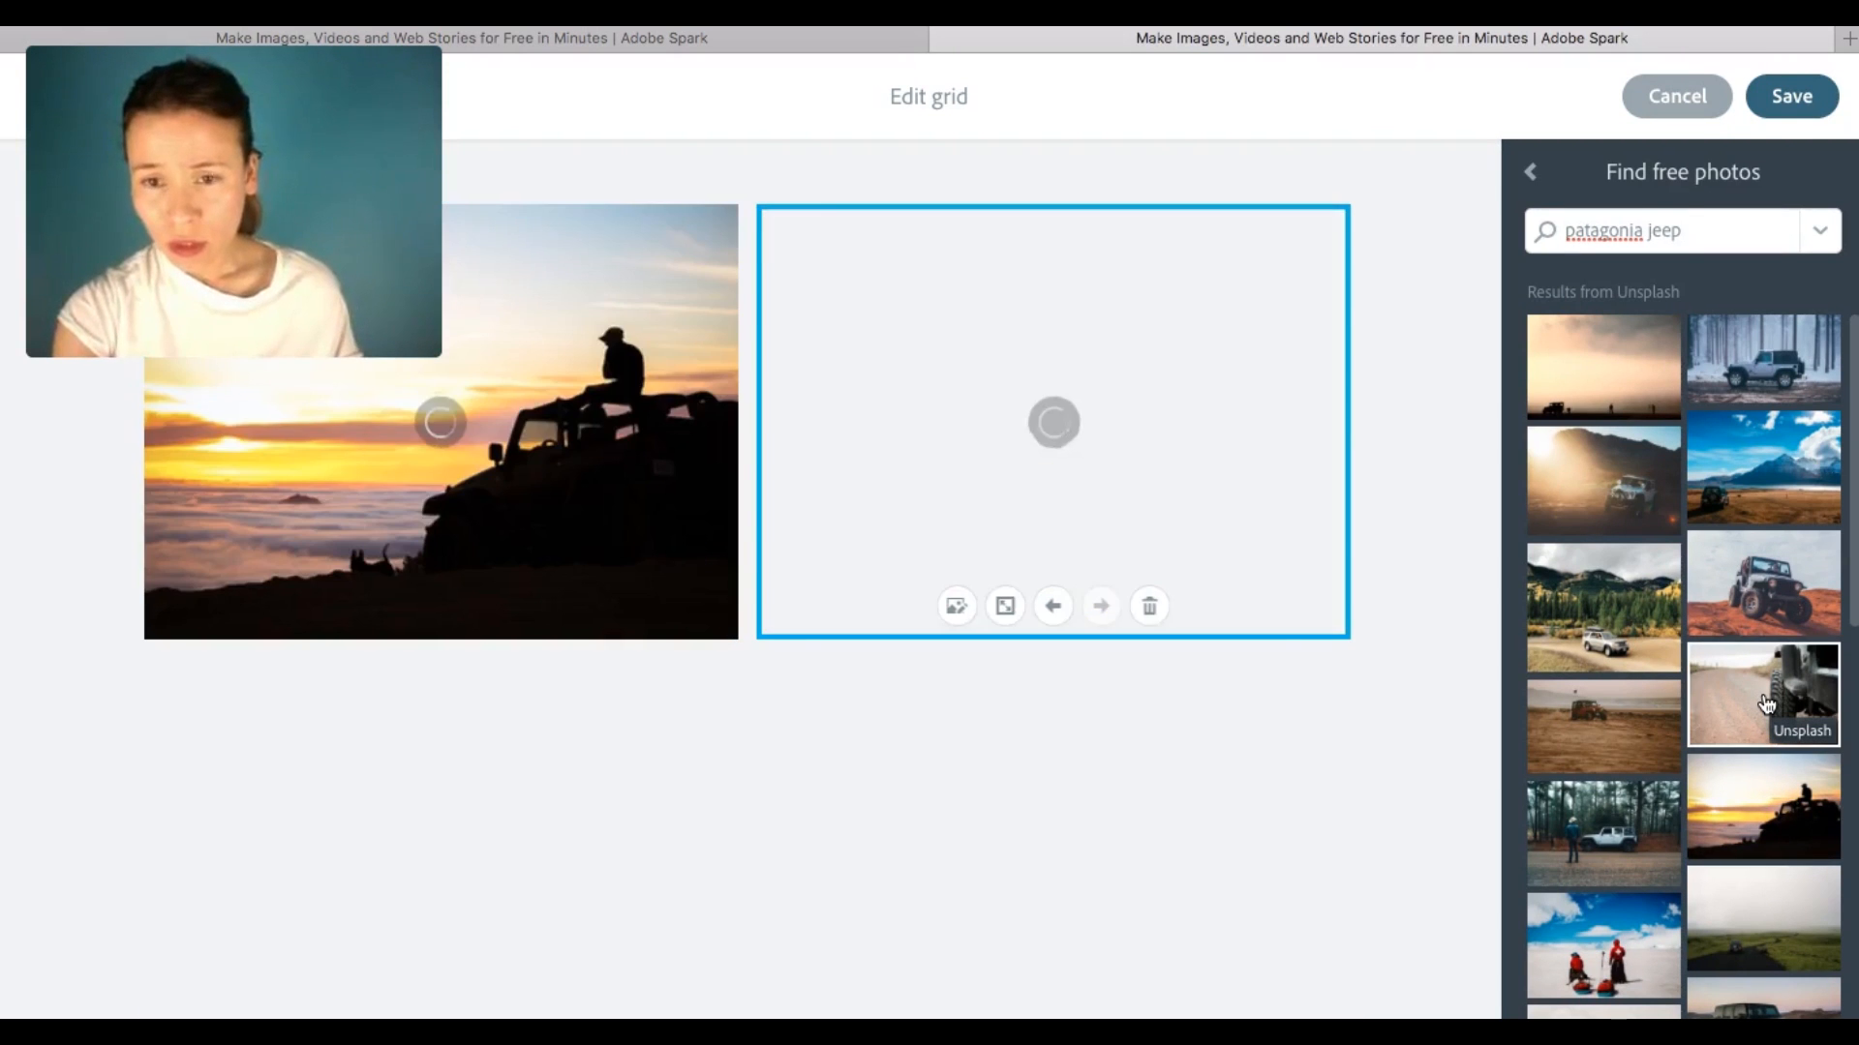
left_click(1658, 630)
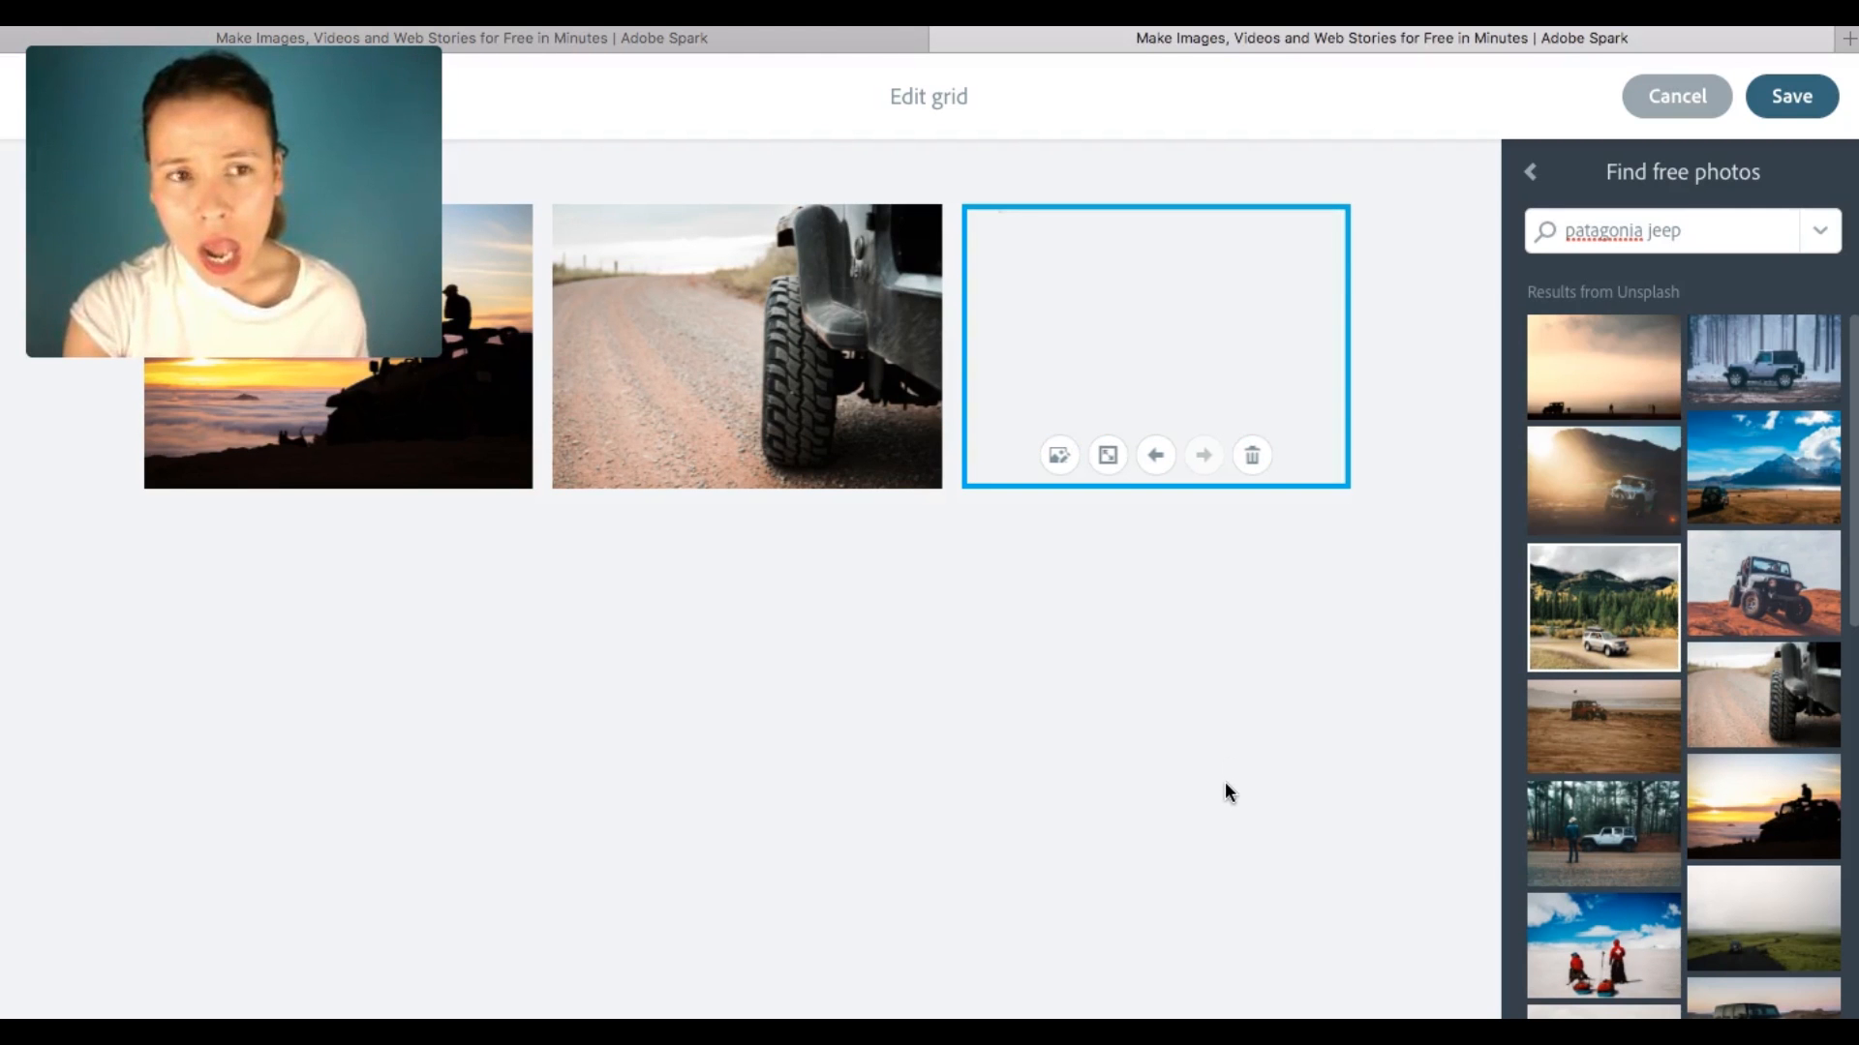
left_click(1764, 468)
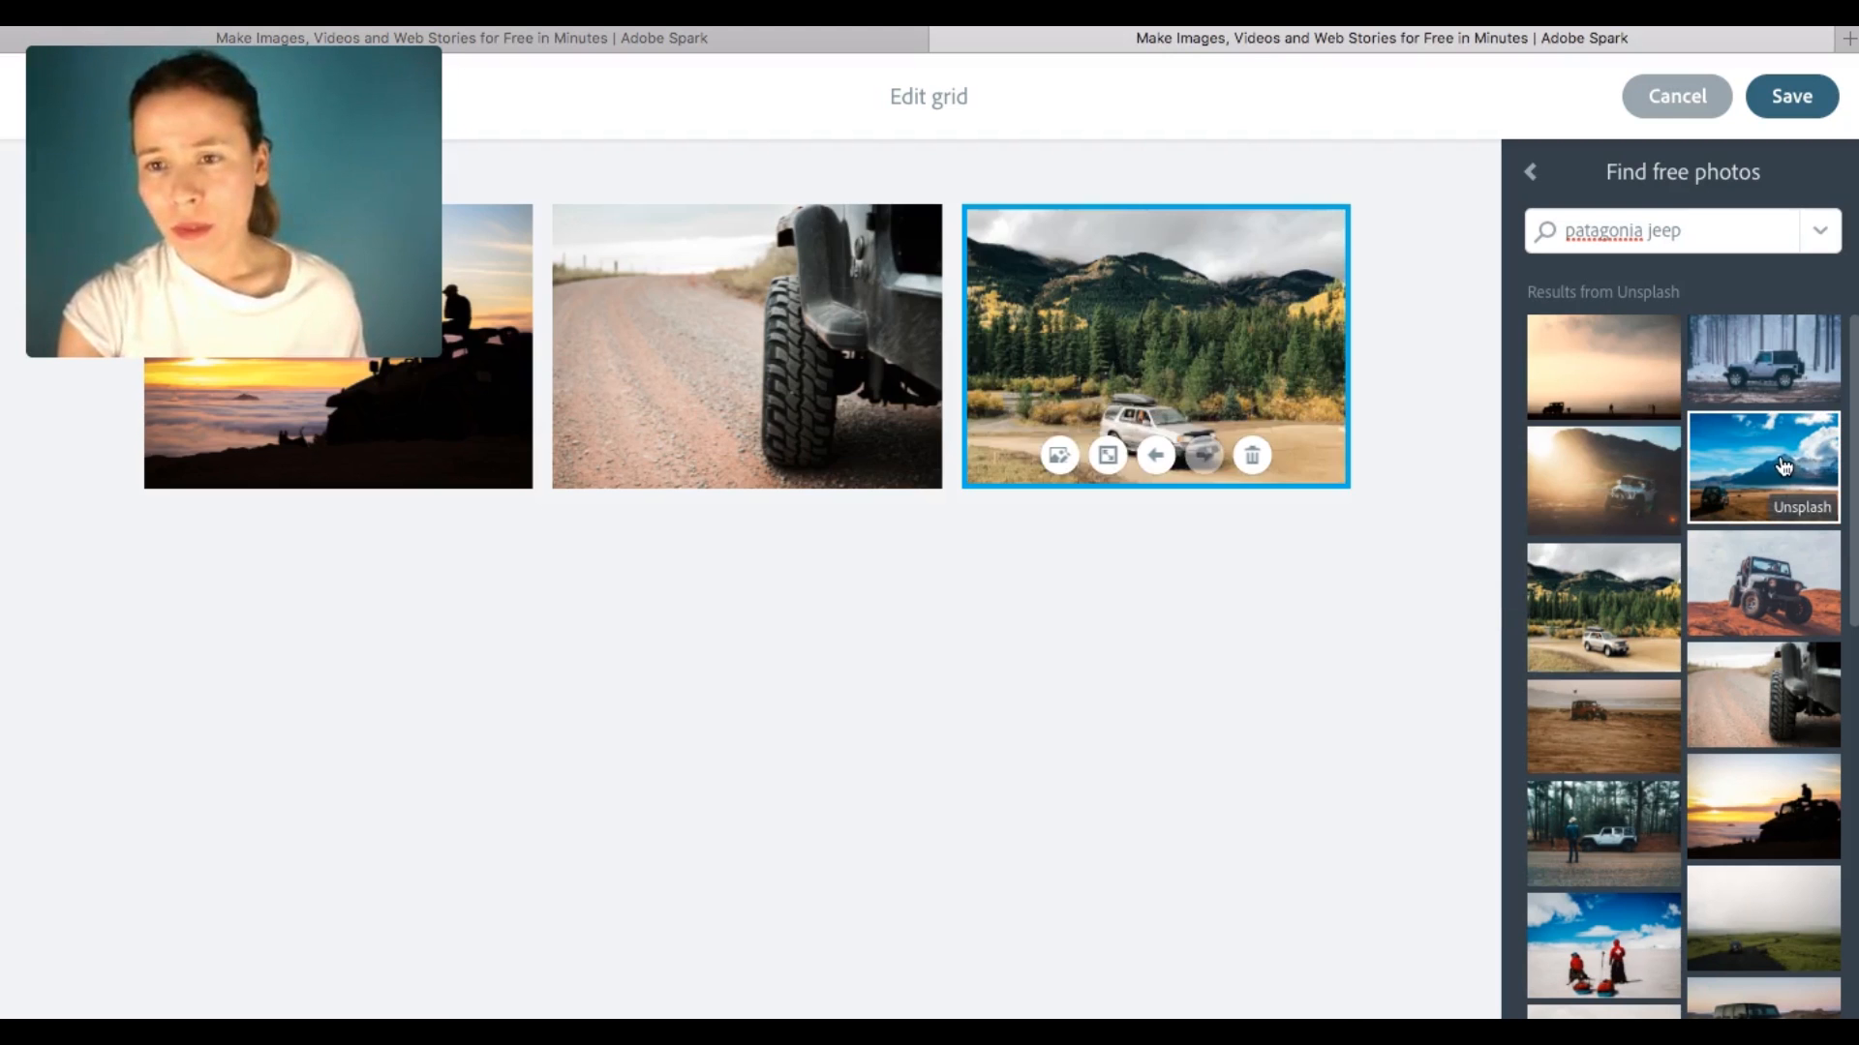
left_click(1592, 390)
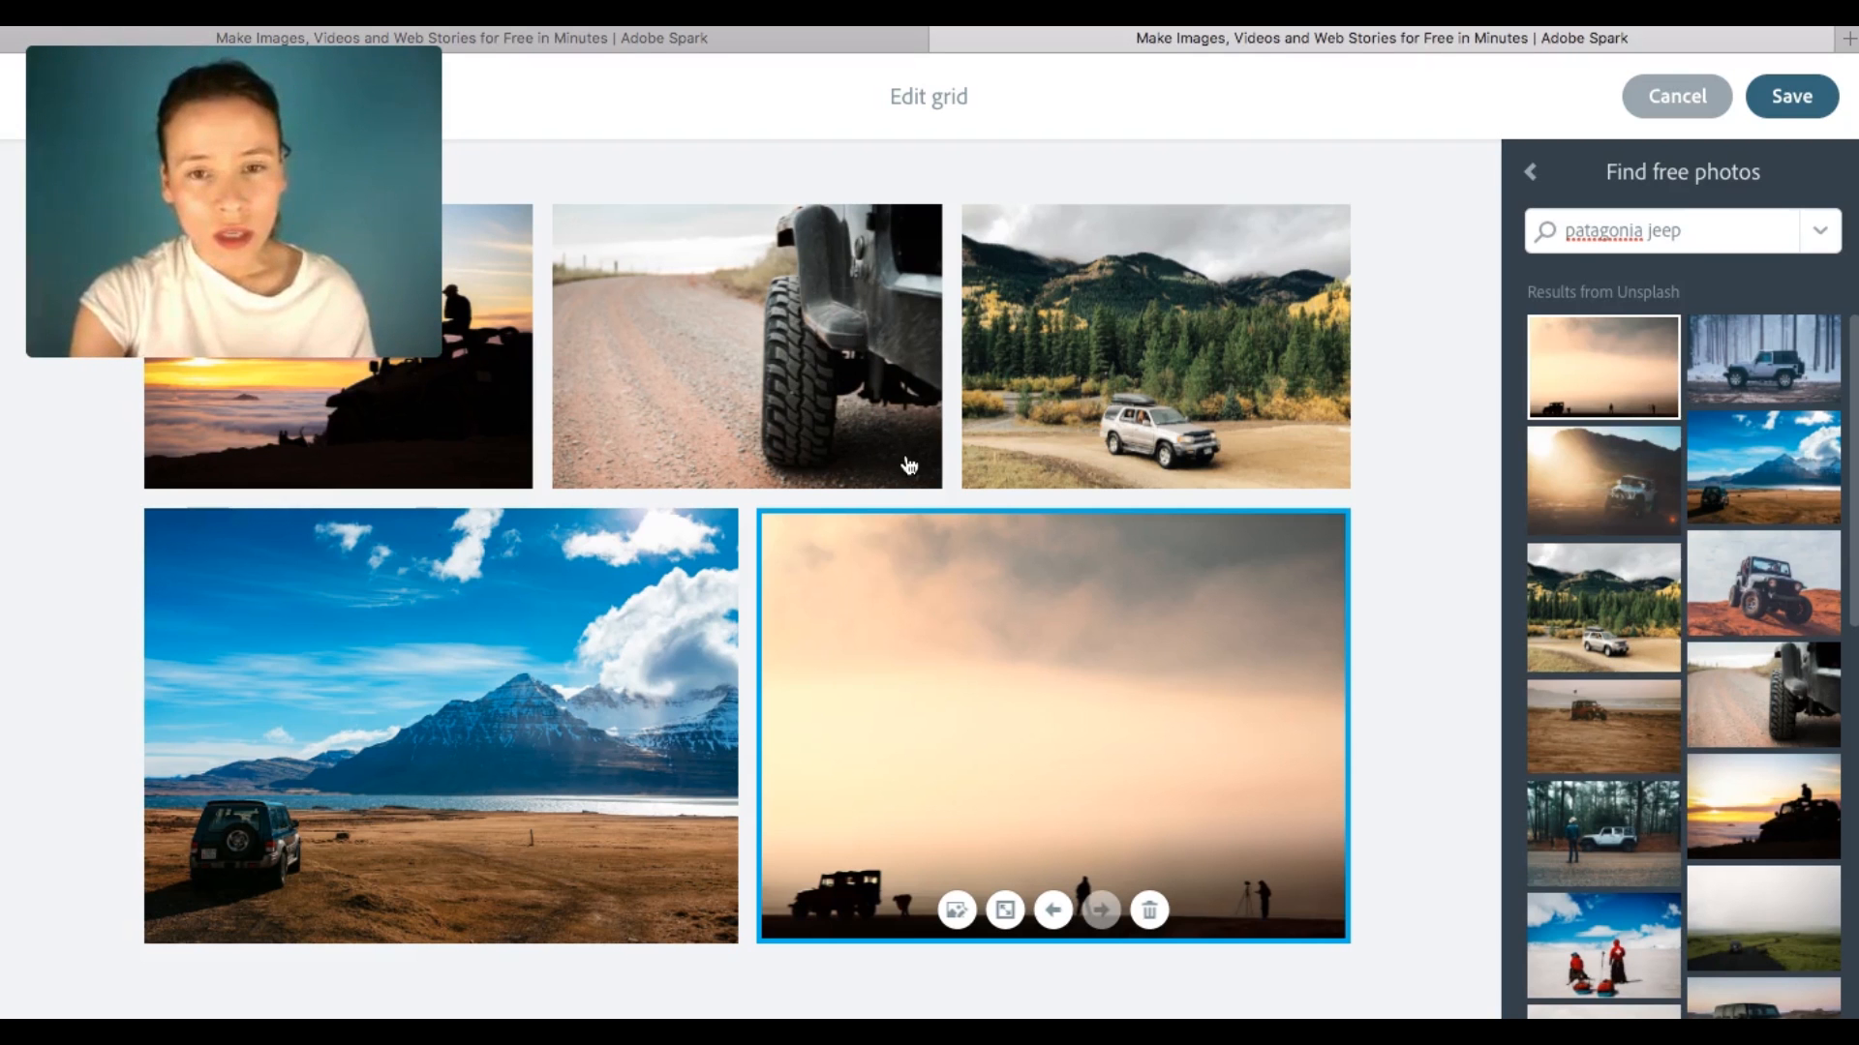
- Enlarge the tyre close-up to the full width of the grid, then shrink it back to its smaller size
left_click(779, 404)
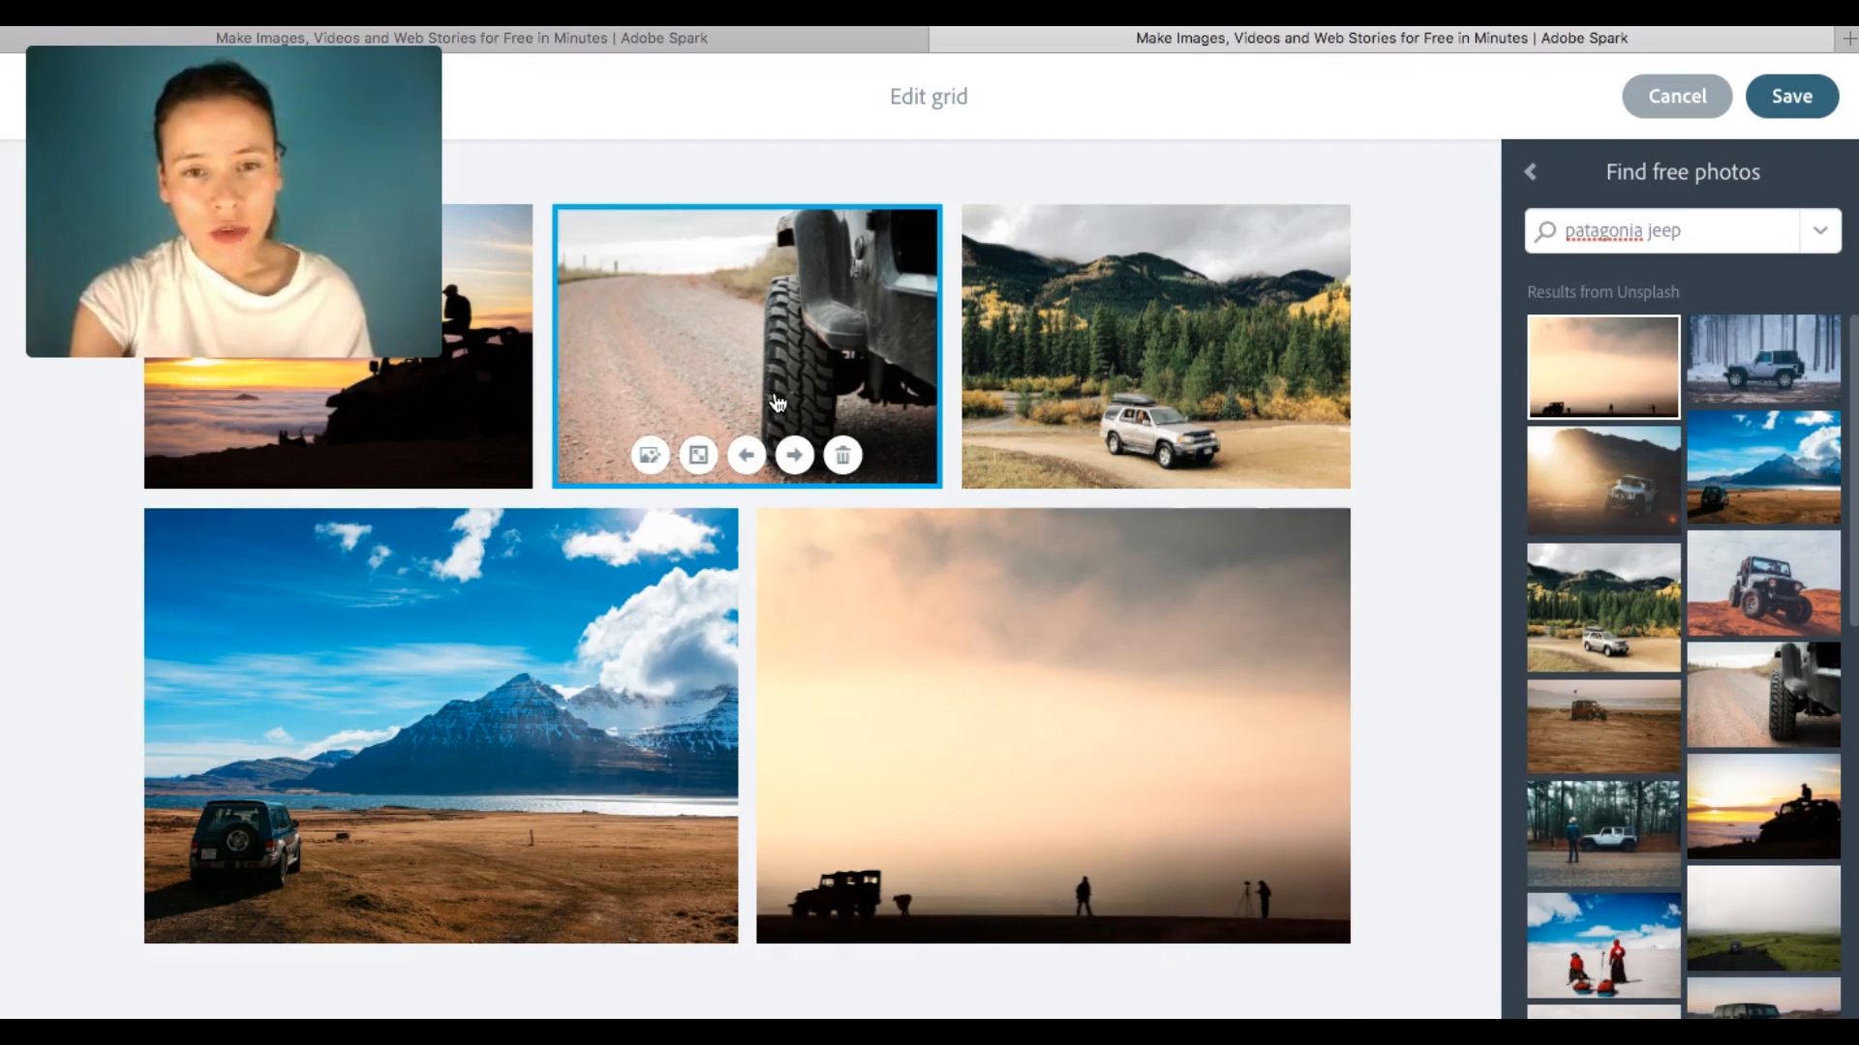
left_click(698, 455)
scroll(1246, 581, "down", 10)
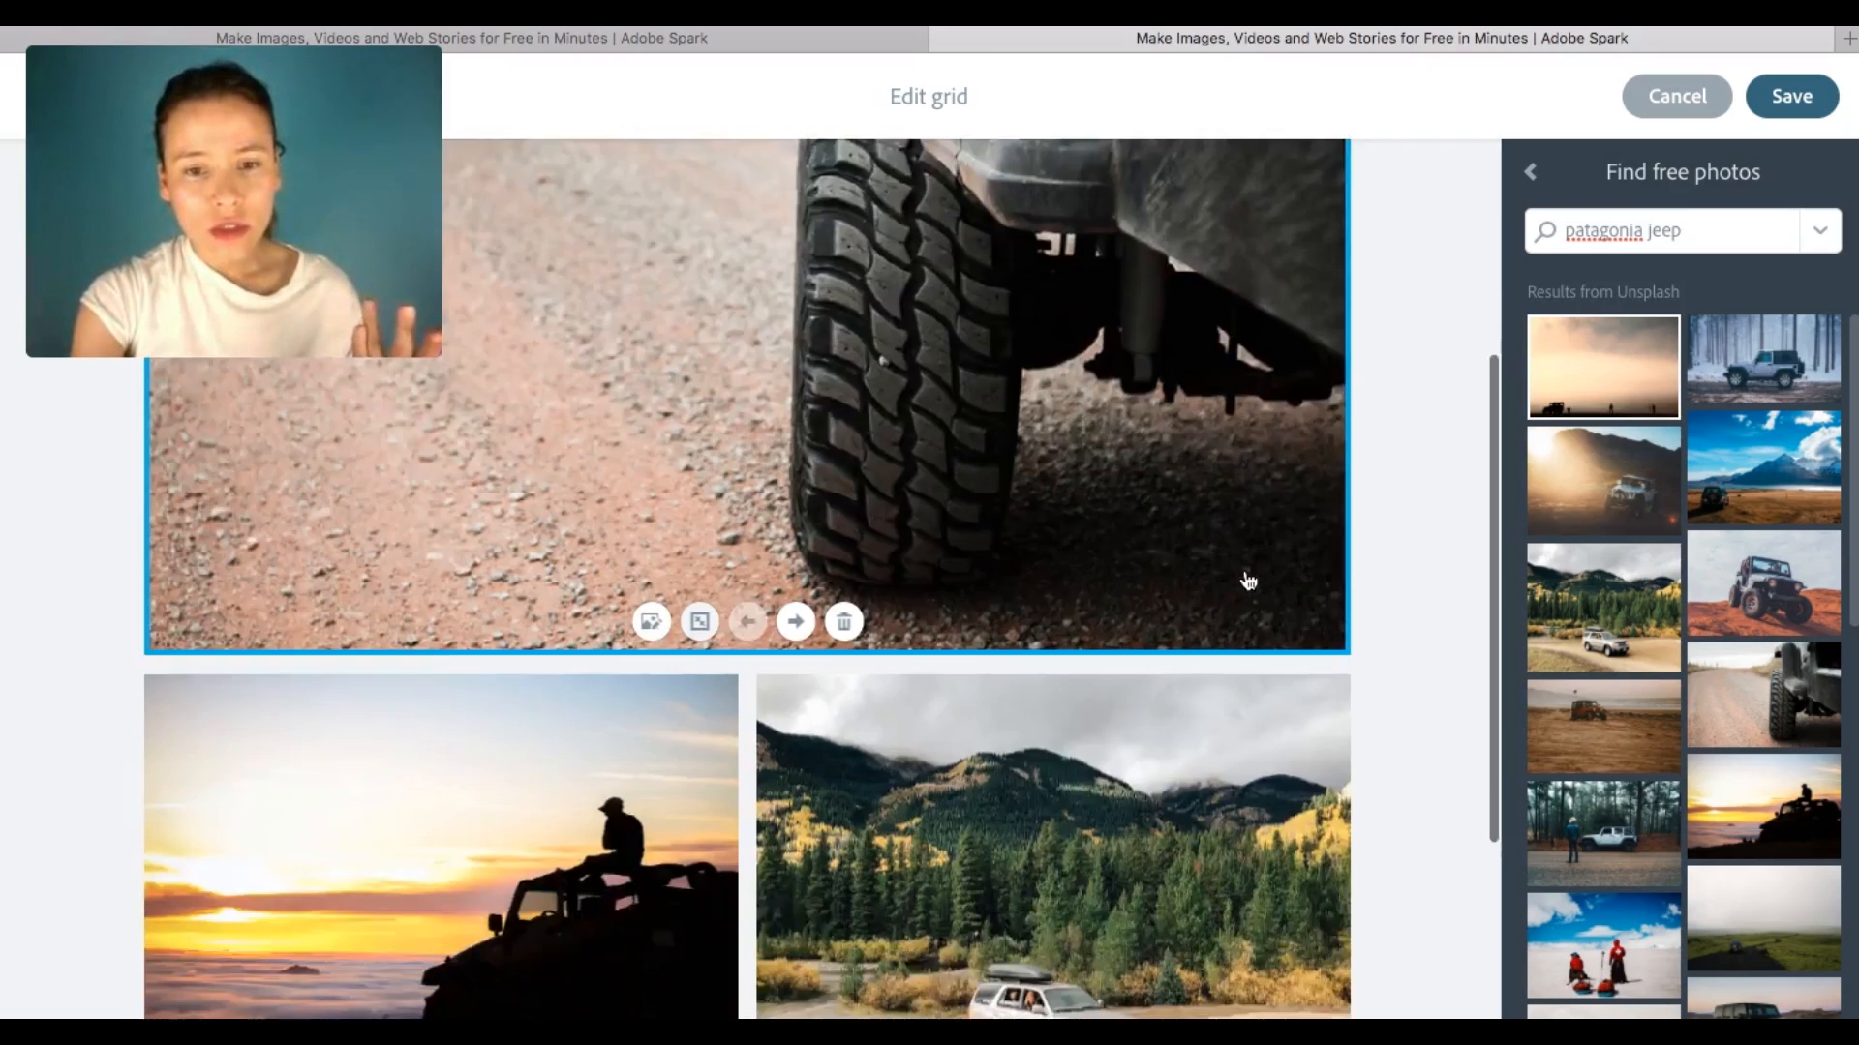
scroll(1246, 581, "up", 8)
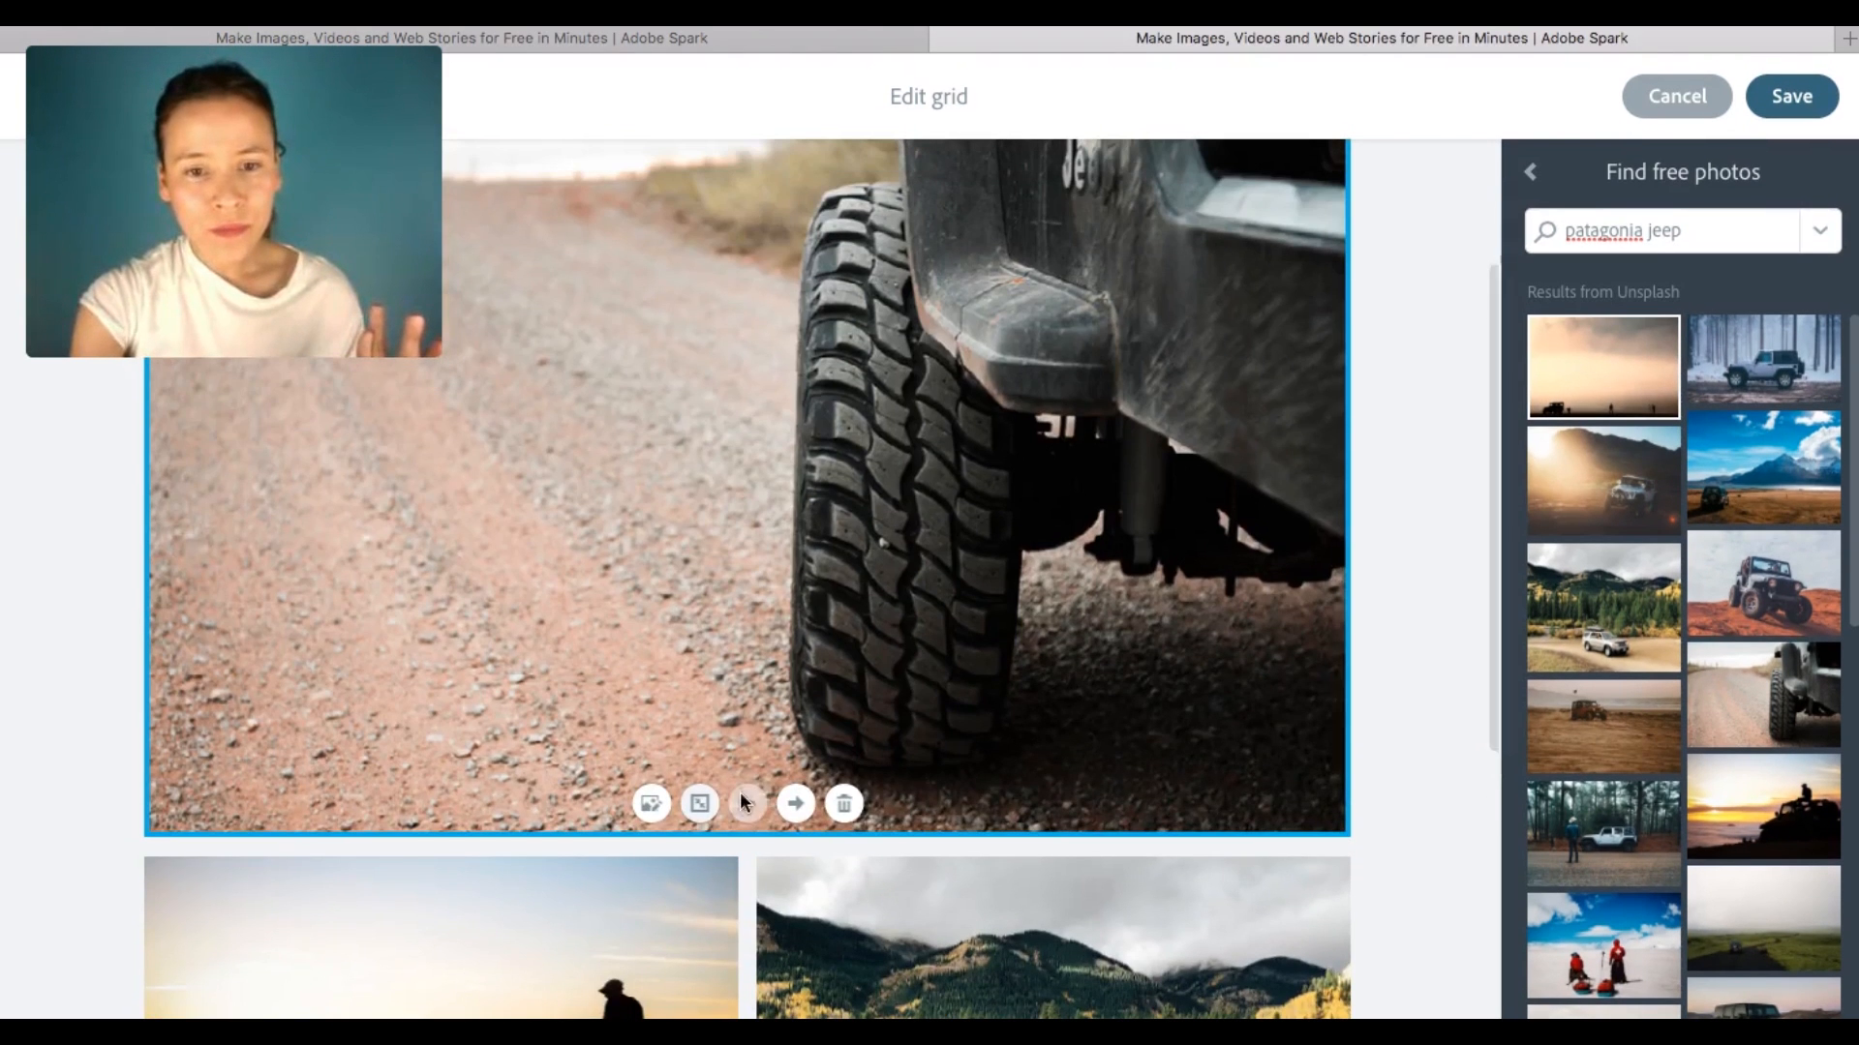
left_click(700, 805)
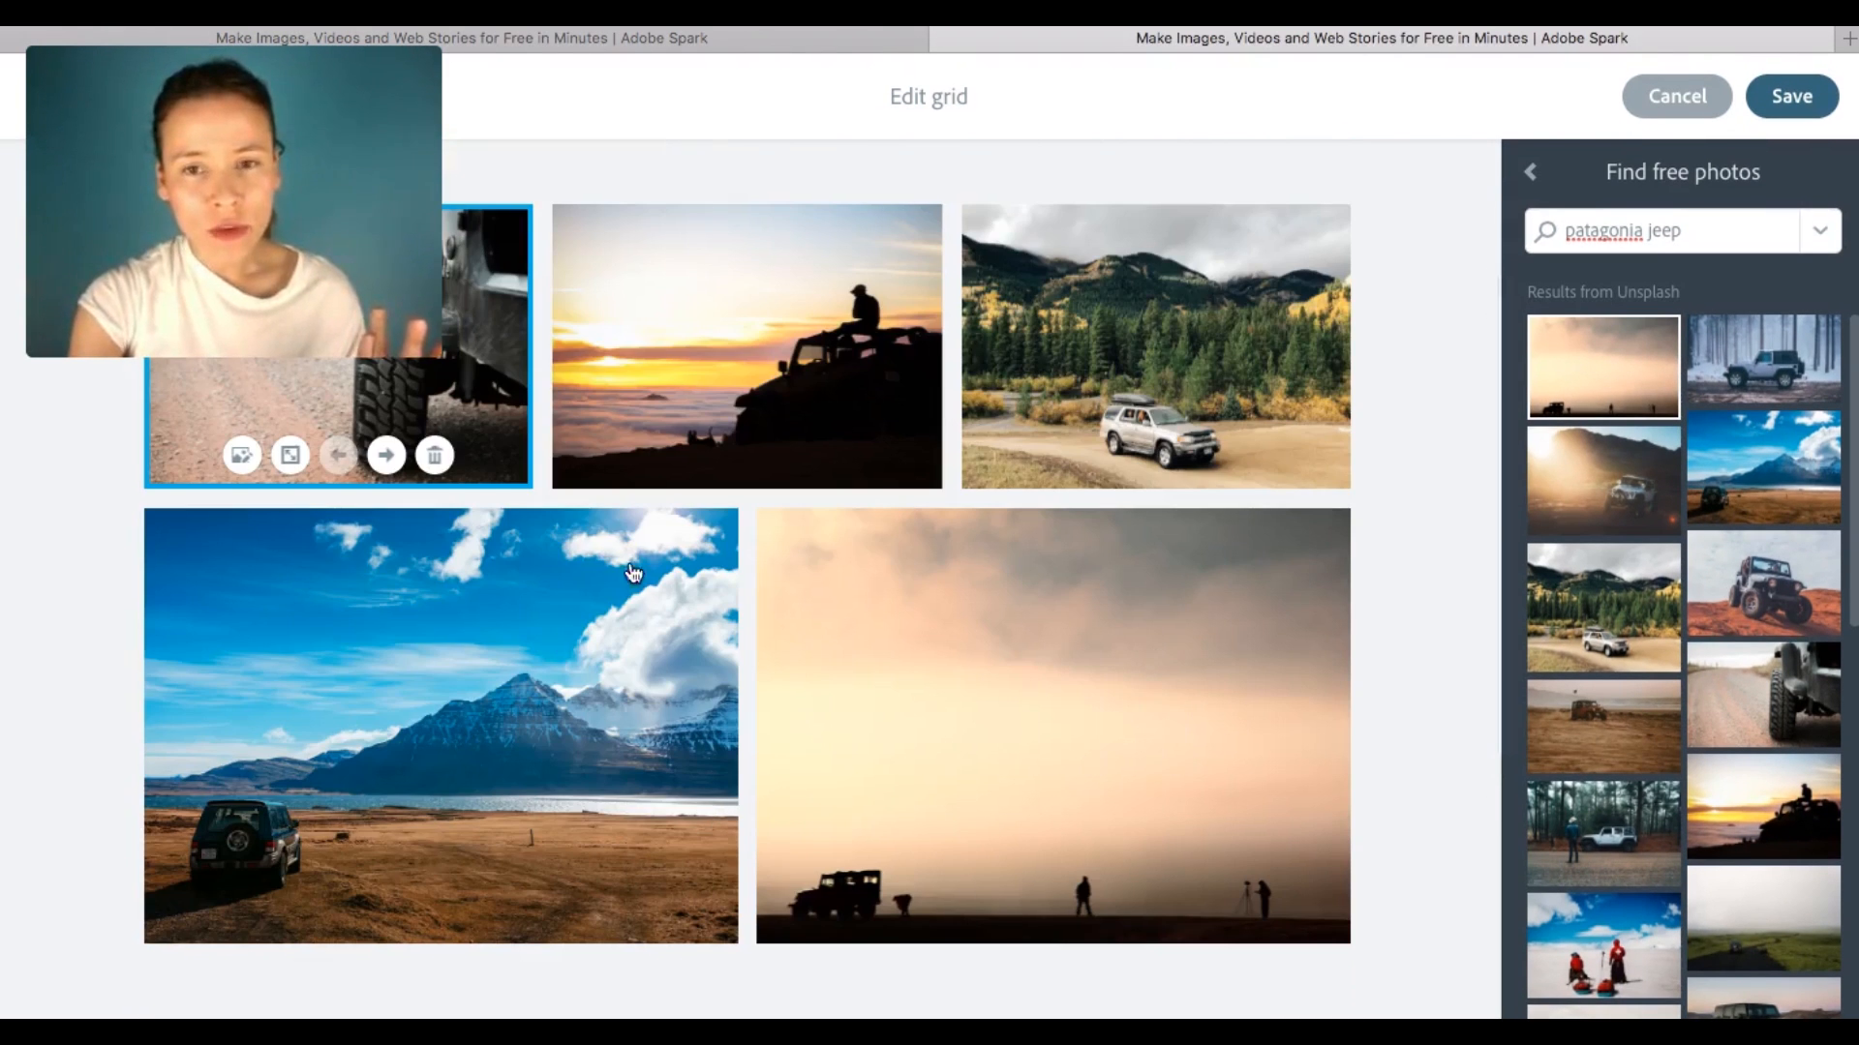
- Add three more free photos to the grid: the jeep in the snowy forest, the three vehicles on sand and the mountain waterfall
left_click(1802, 385)
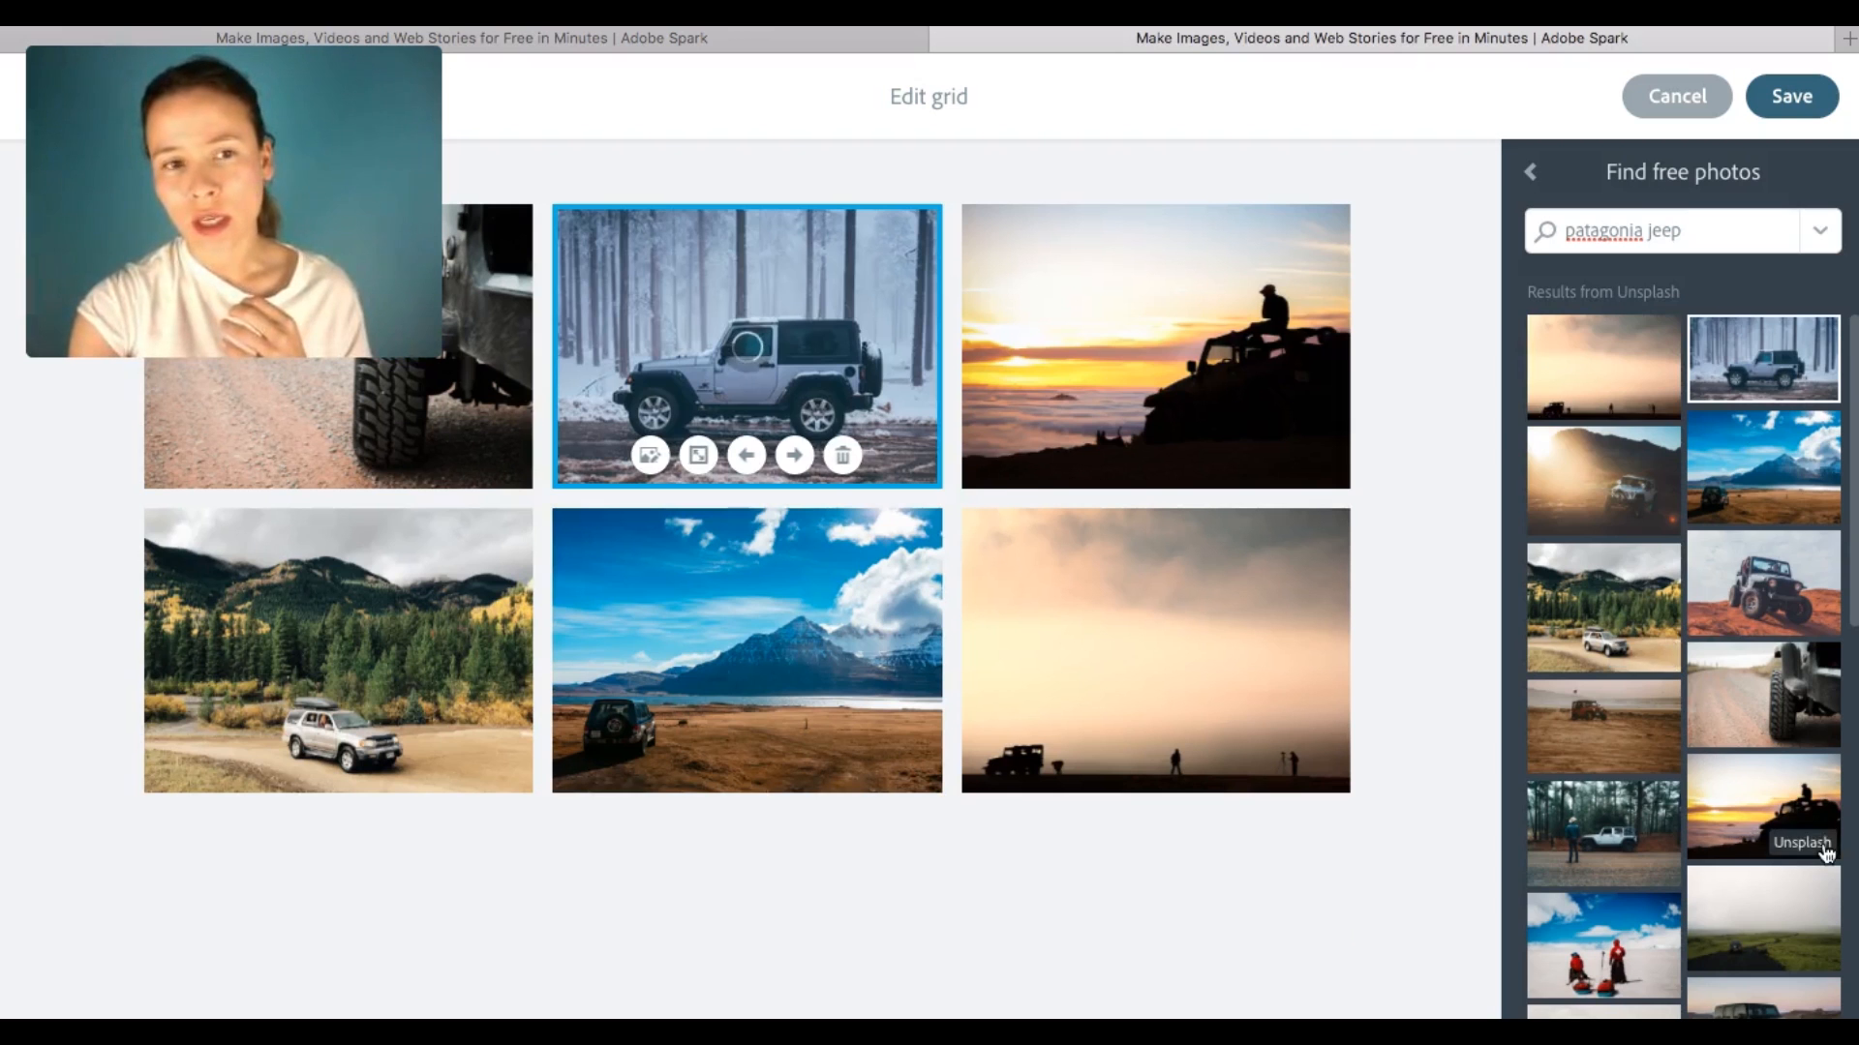
scroll(1752, 836, "down", 10)
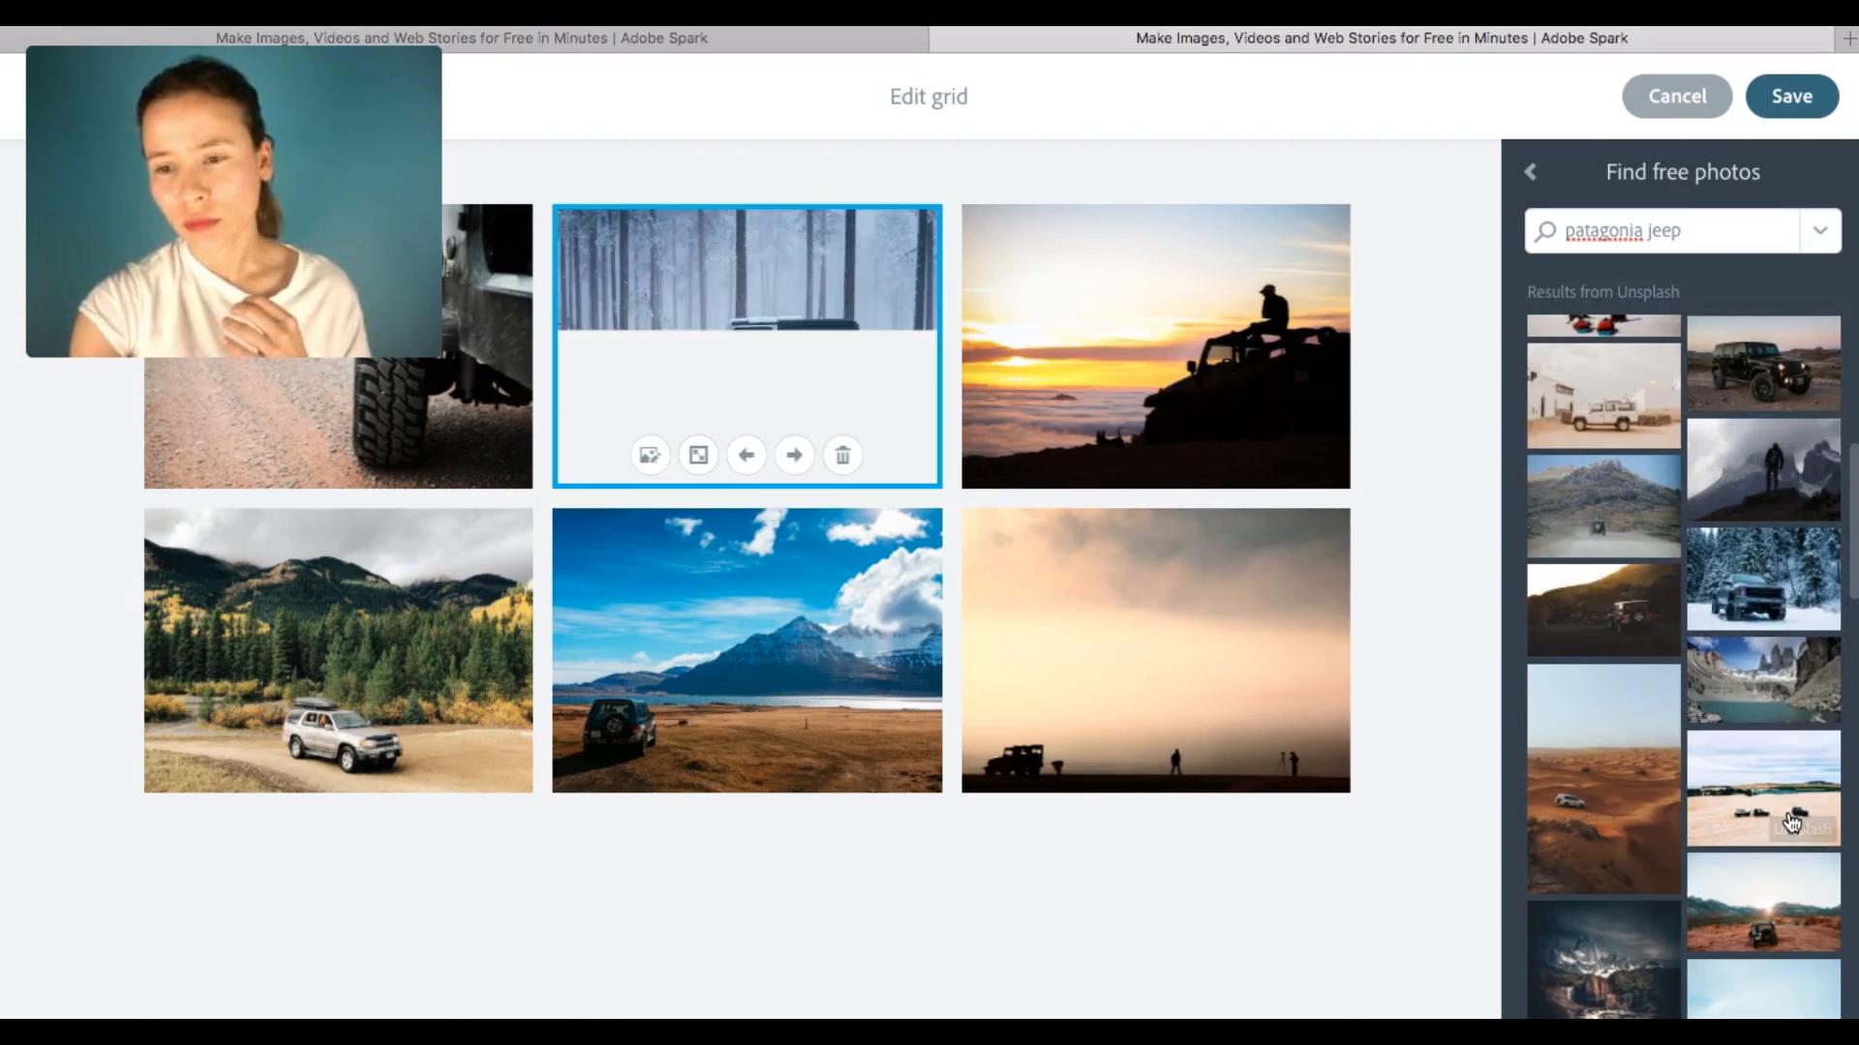
left_click(1792, 823)
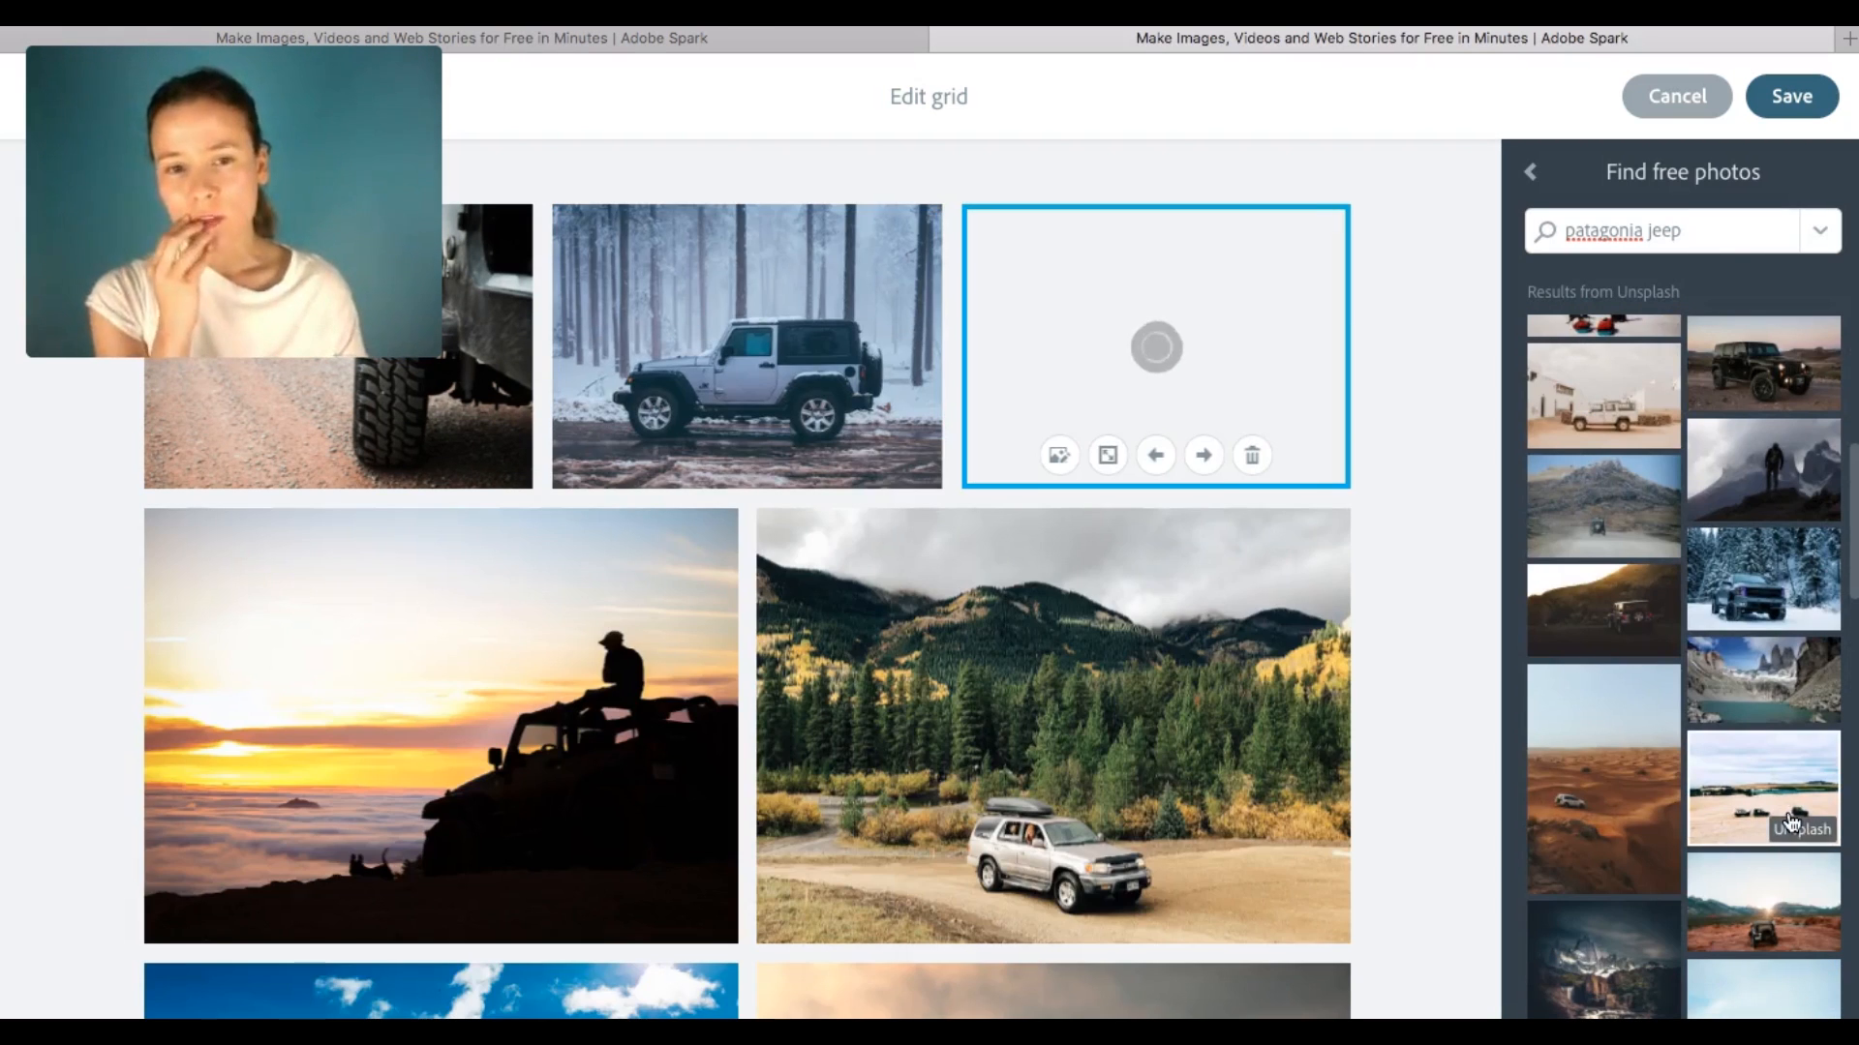
scroll(1792, 823, "down", 1)
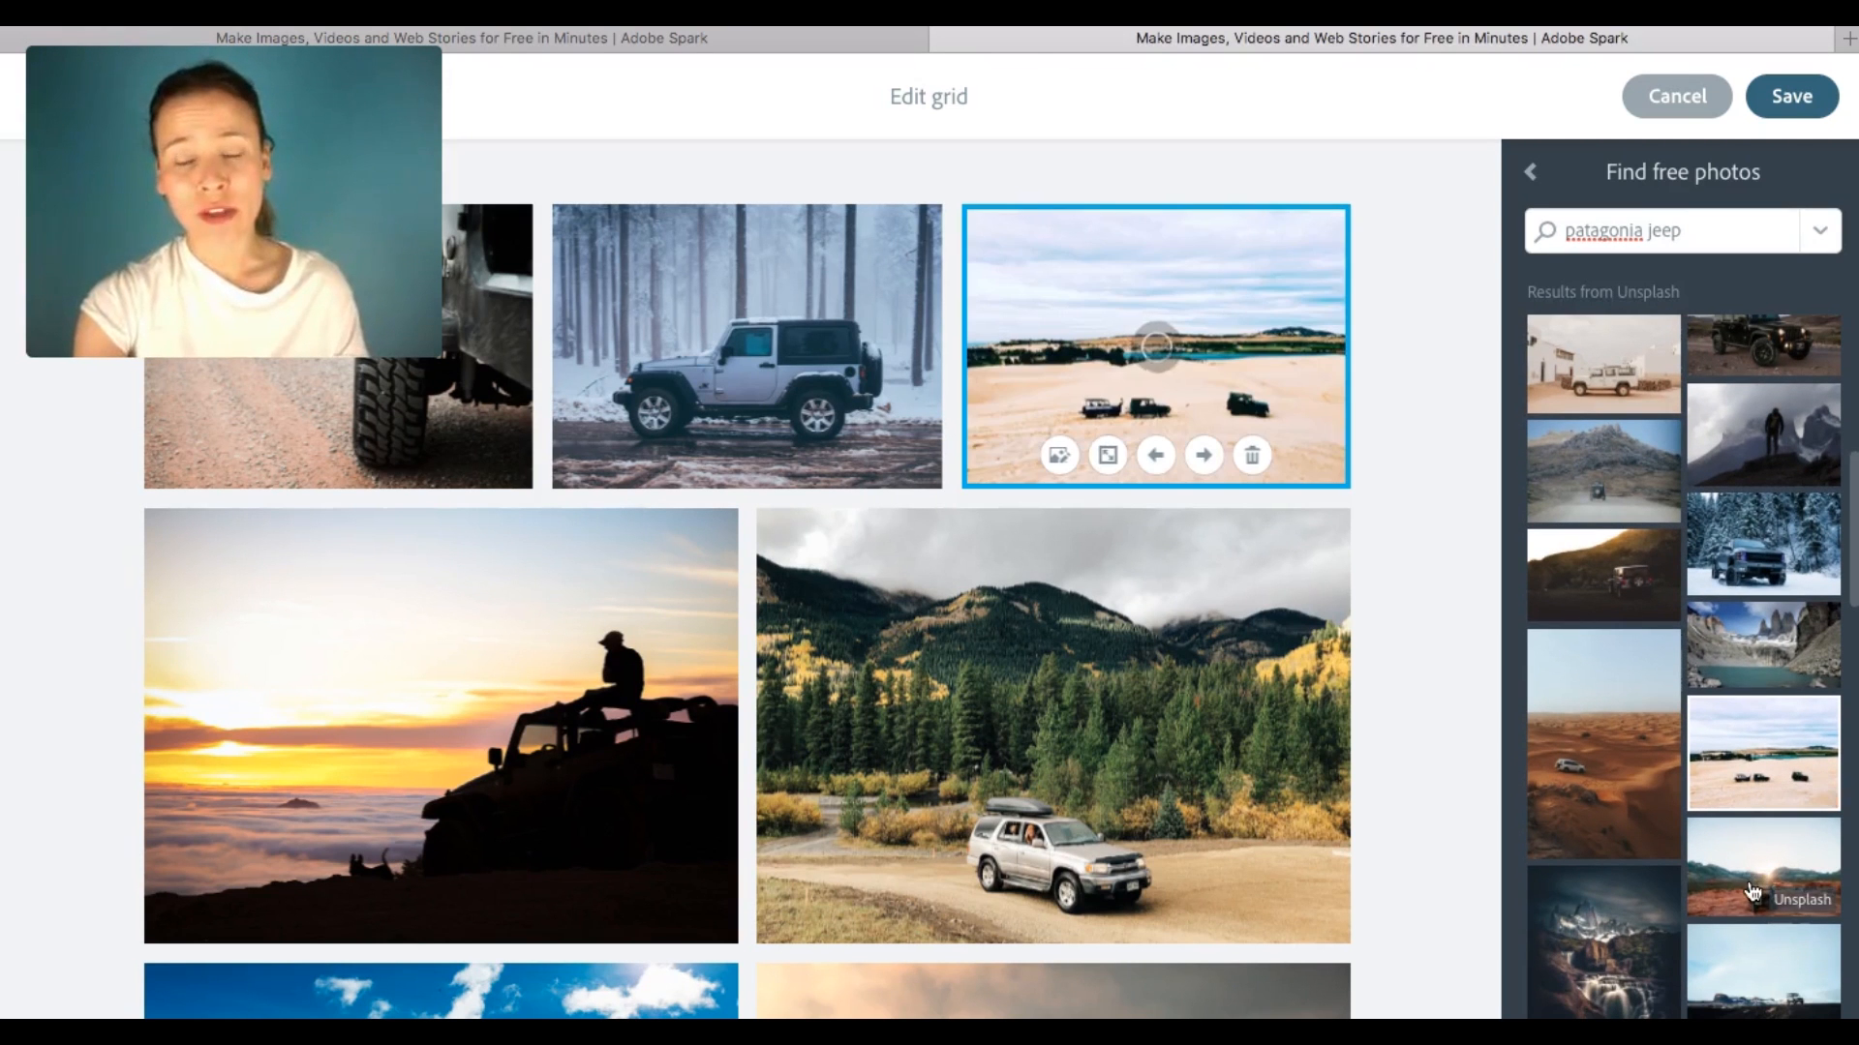
left_click(1643, 925)
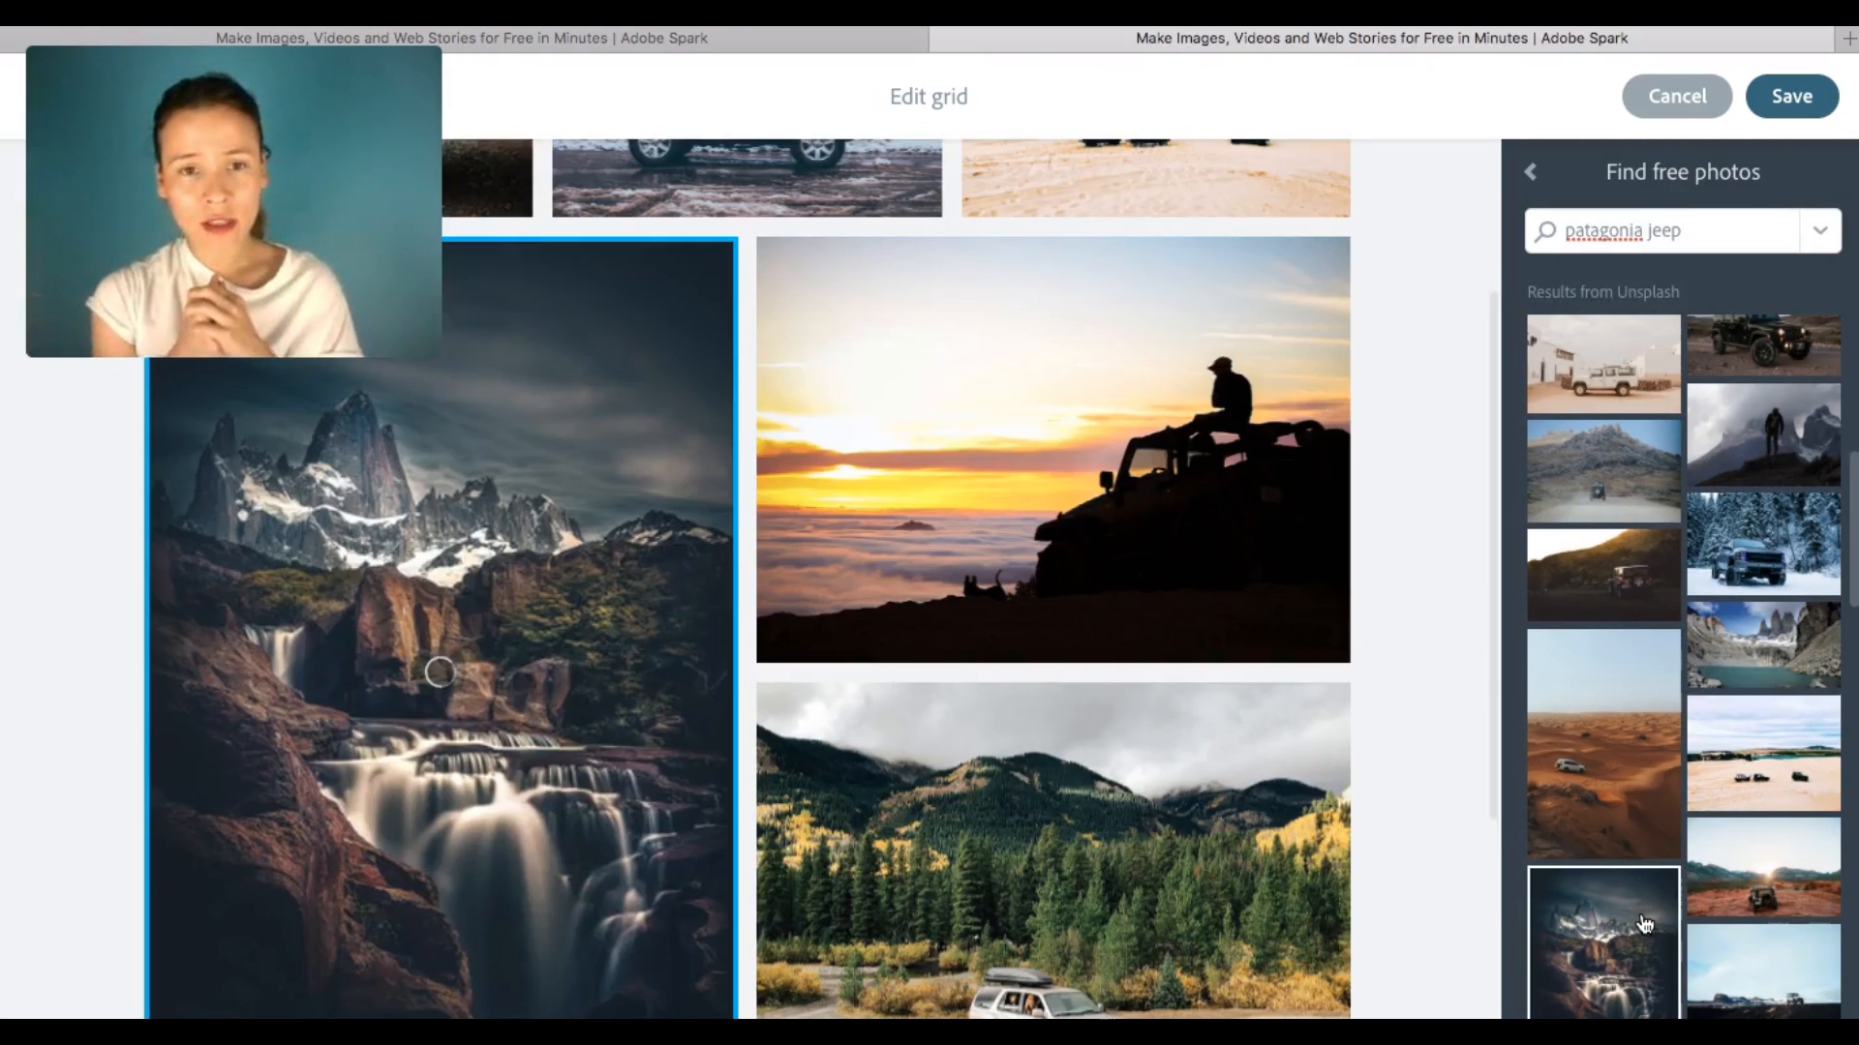
- Delete the photo of three vehicles on pale sand from the photo grid
scroll(1312, 830, "down", 5)
scroll(1313, 829, "up", 8)
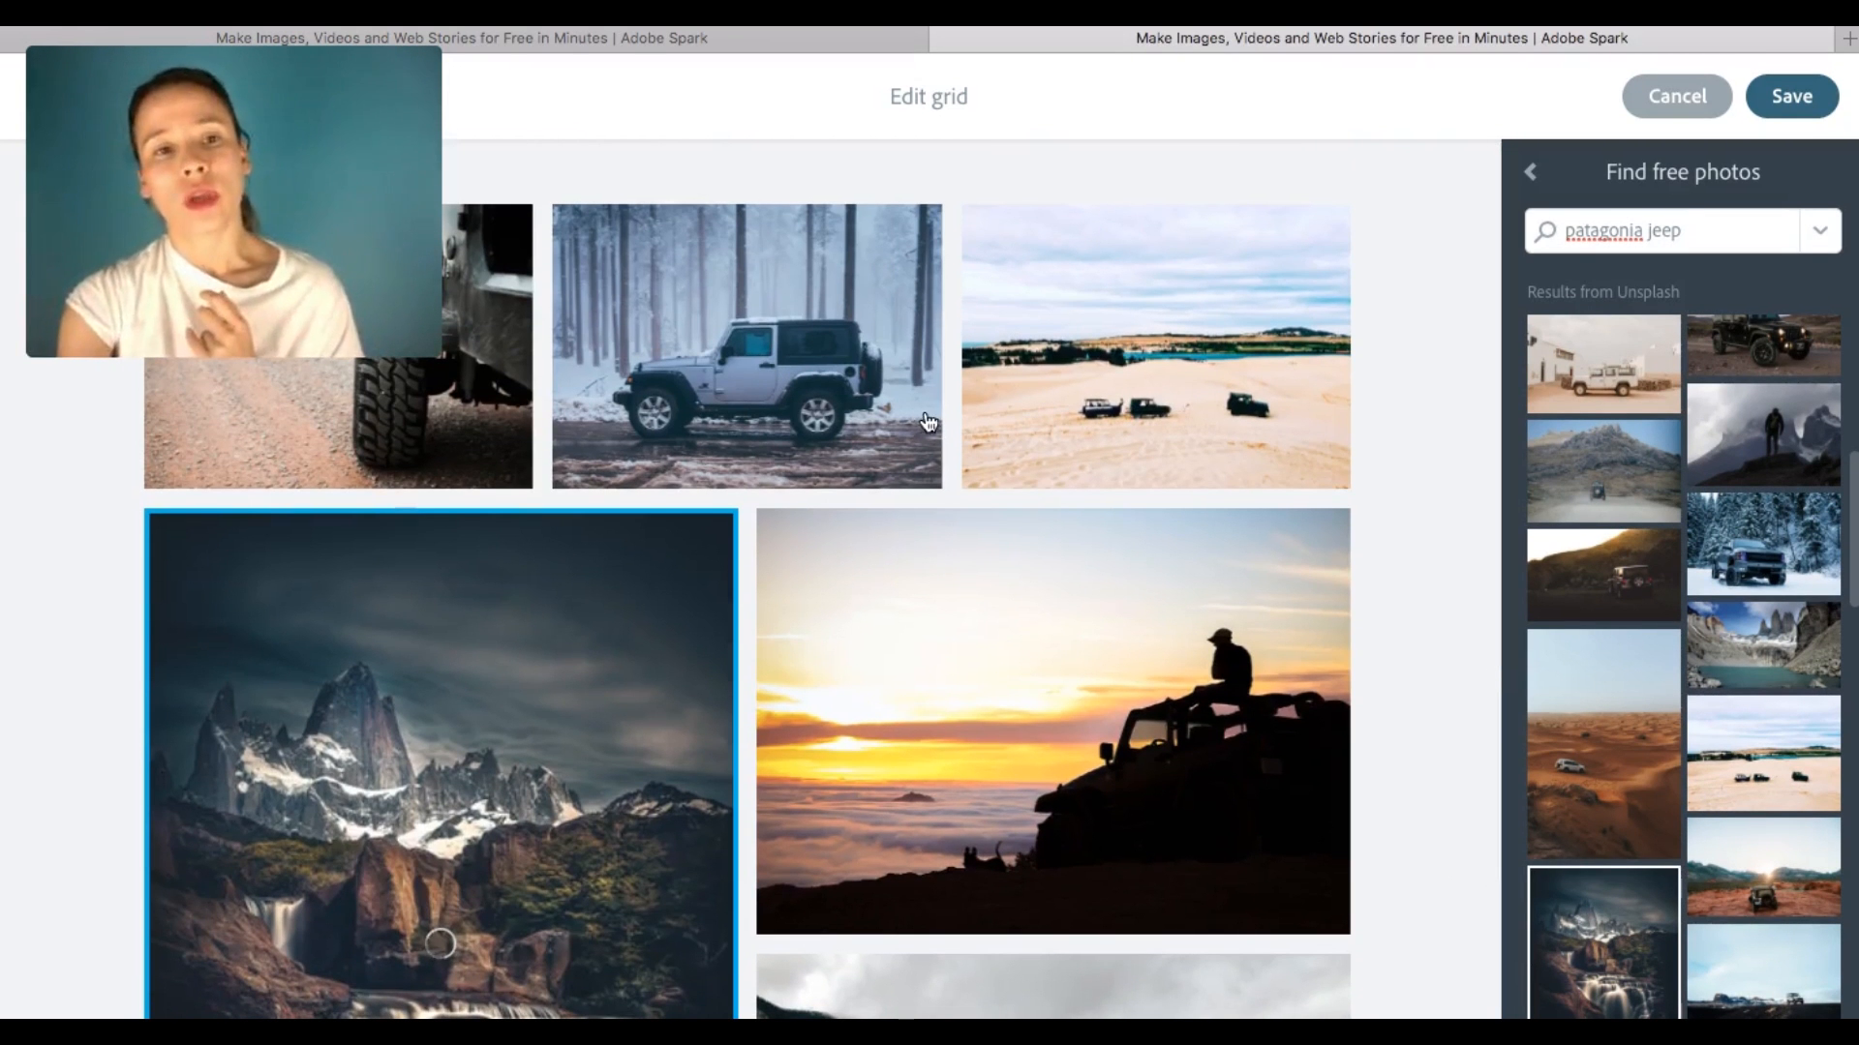
left_click(1227, 339)
left_click(1265, 443)
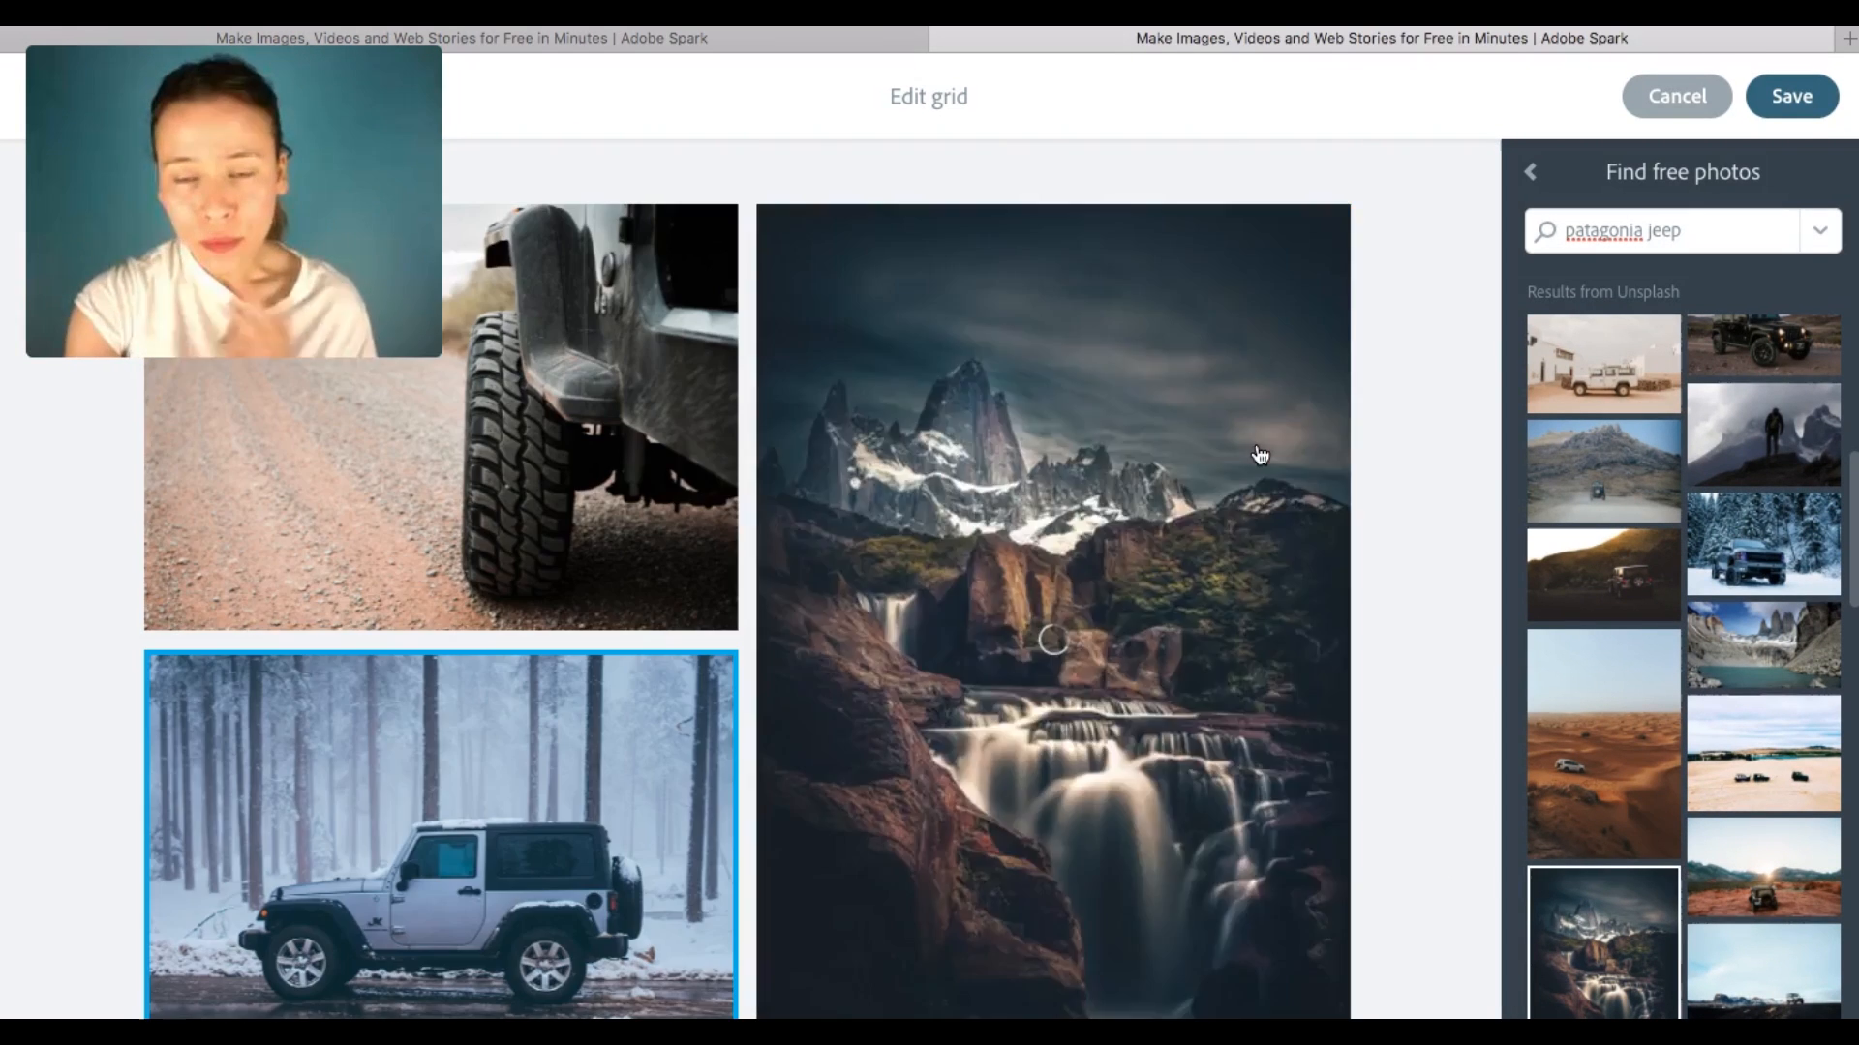
- Delete the misty photo with the silhouetted jeep and people from the end of the photo grid
scroll(1429, 760, "down", 8)
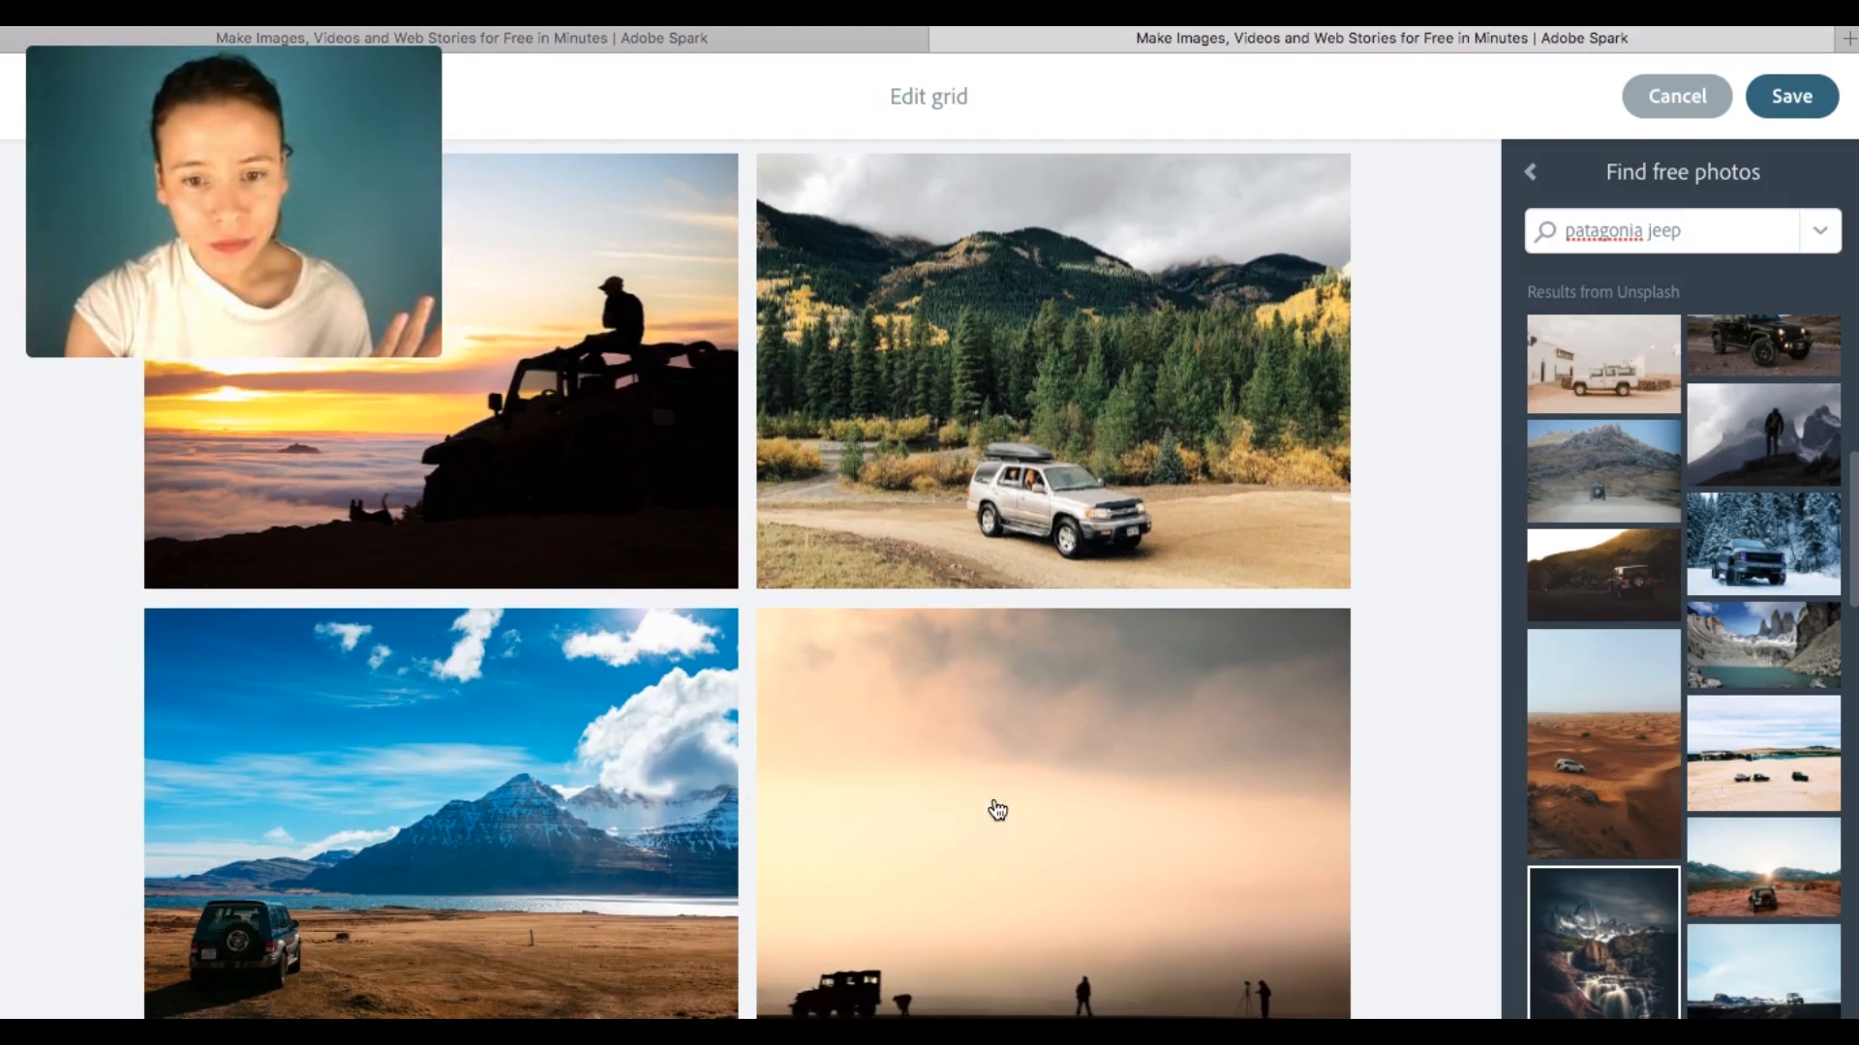
left_click(1036, 834)
right_click(1150, 1009)
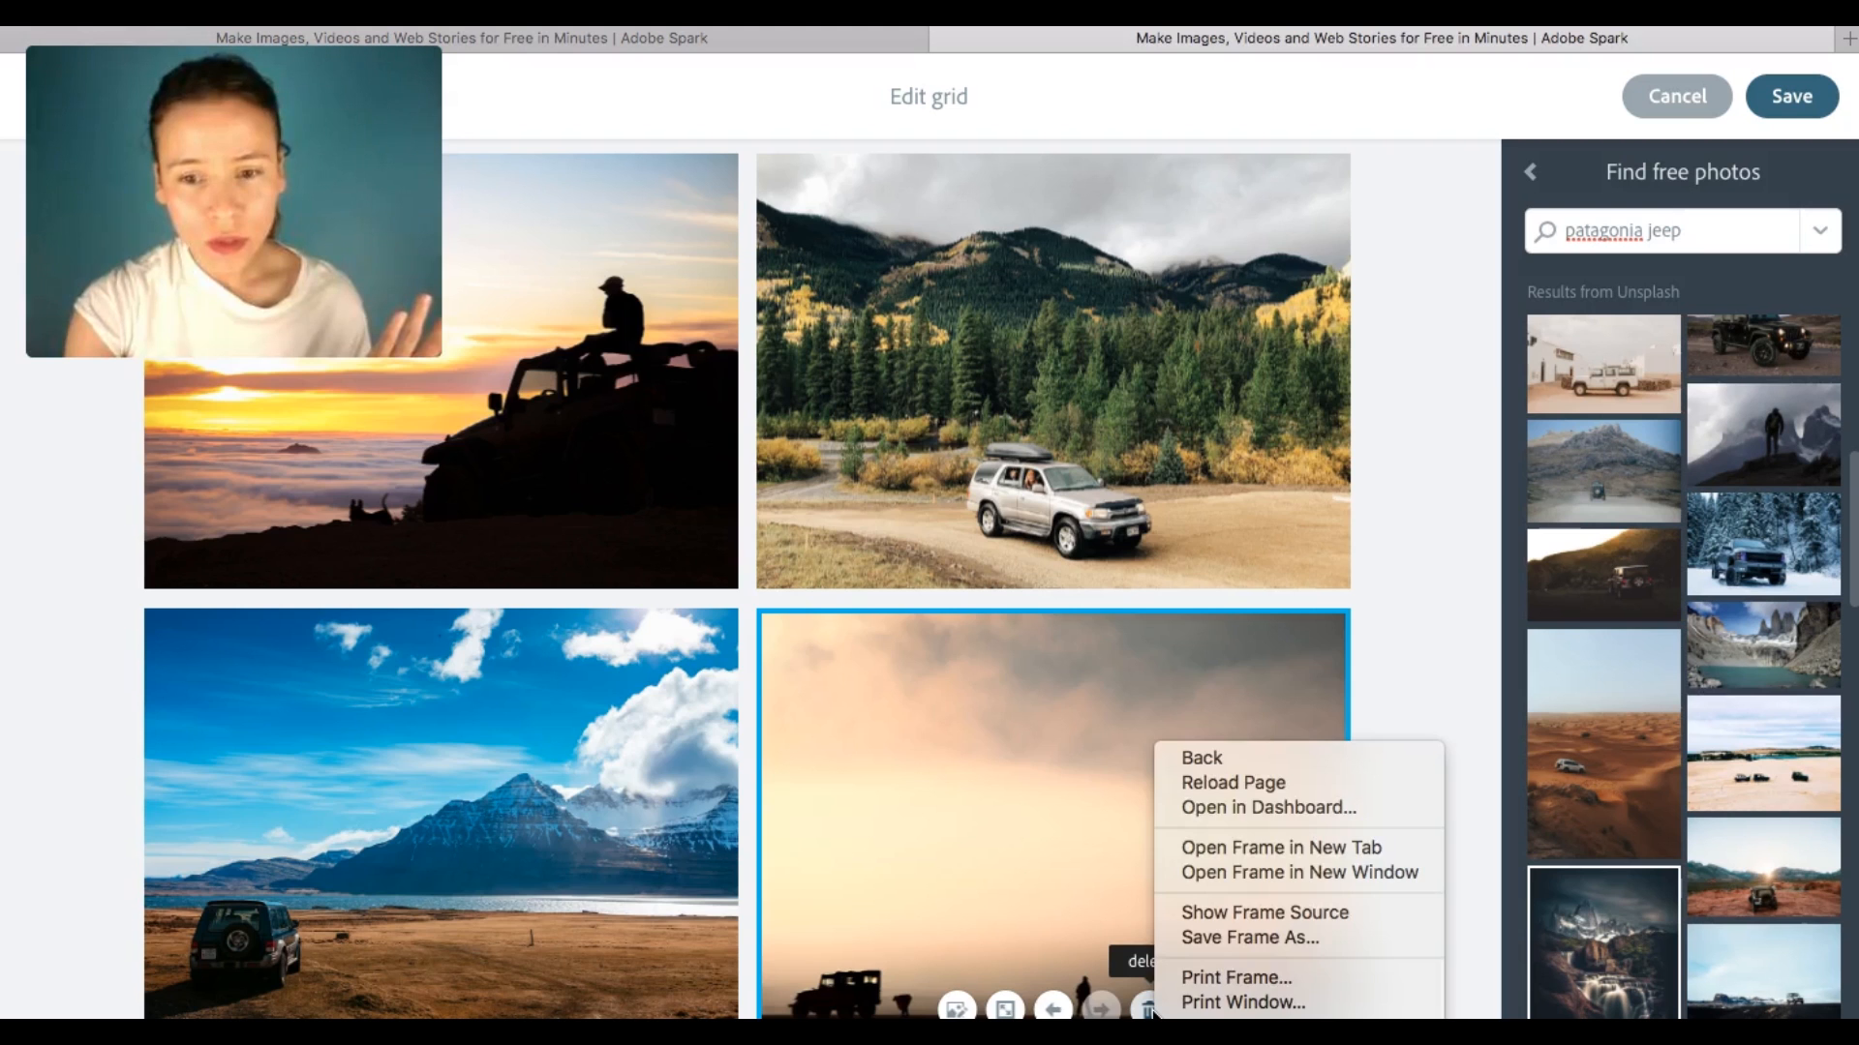
left_click(1148, 1009)
left_click(1148, 1009)
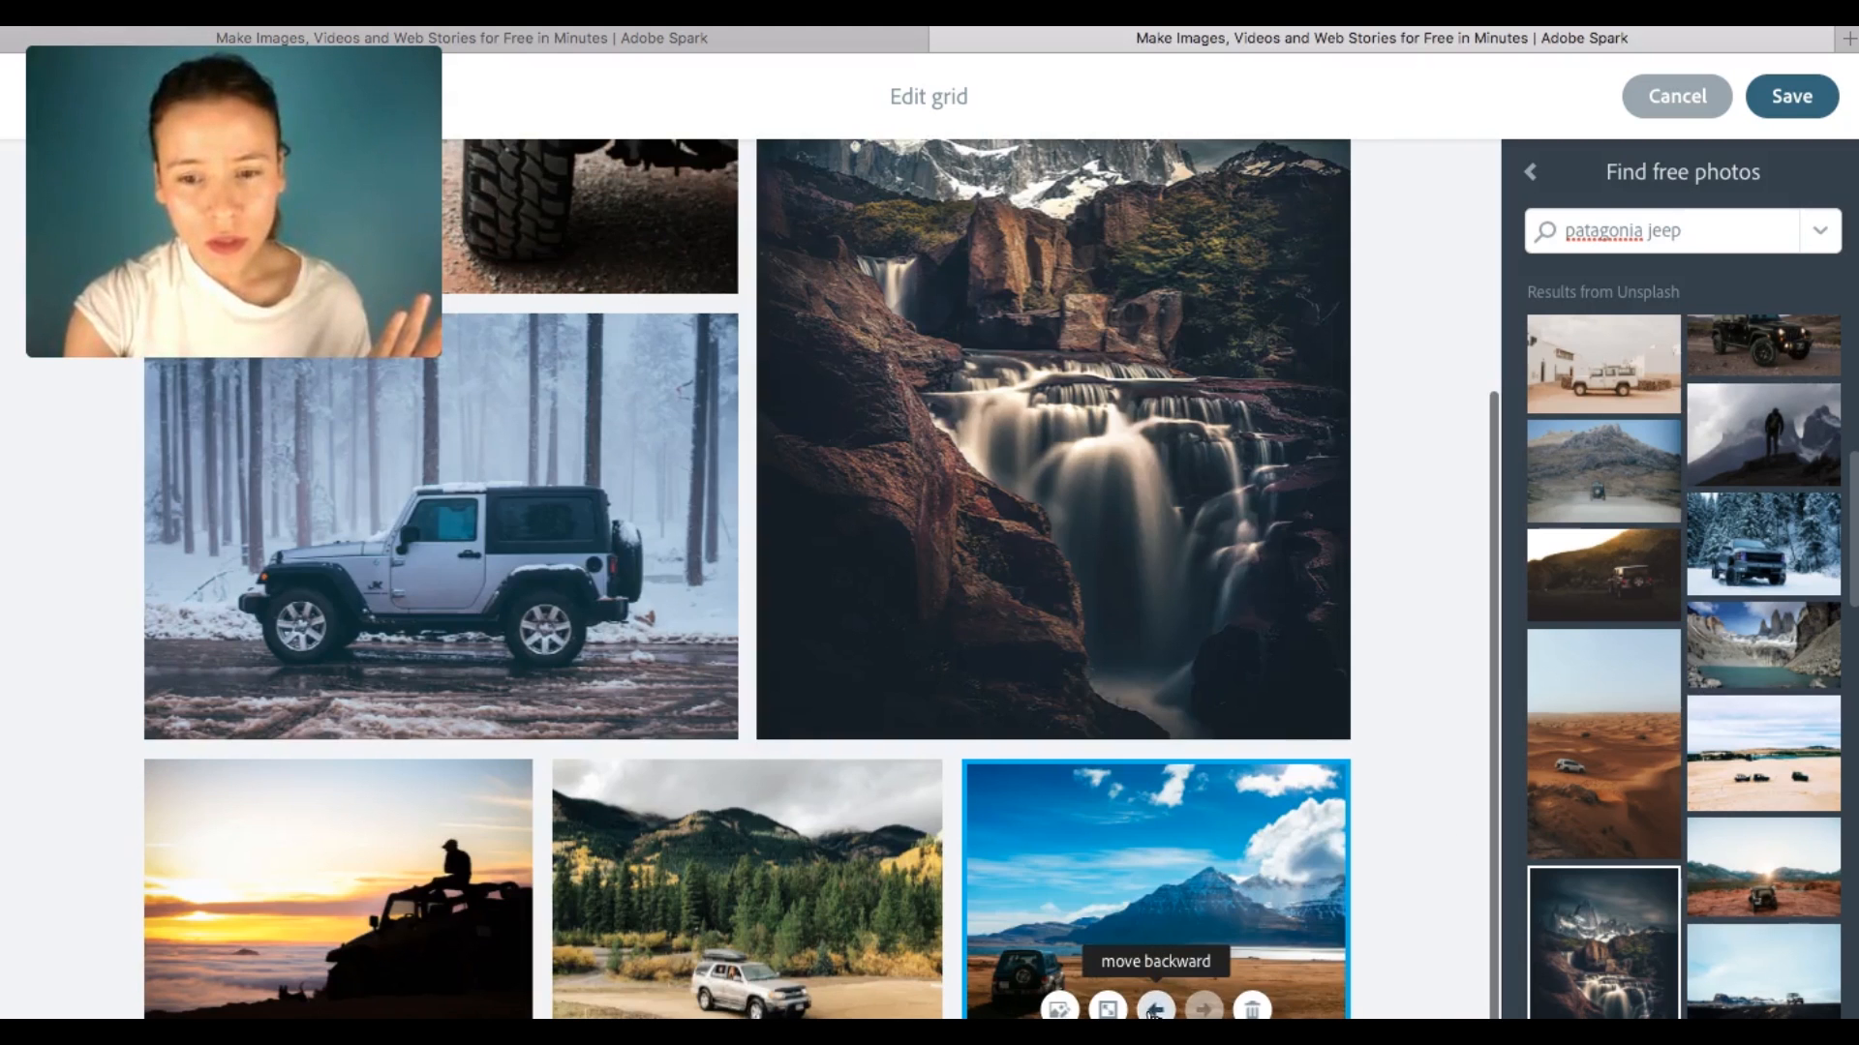
- Save the edited photo grid and check how it sits beneath the jeep photo on the page
left_click(1421, 827)
scroll(1421, 827, "up", 4)
scroll(1421, 827, "down", 4)
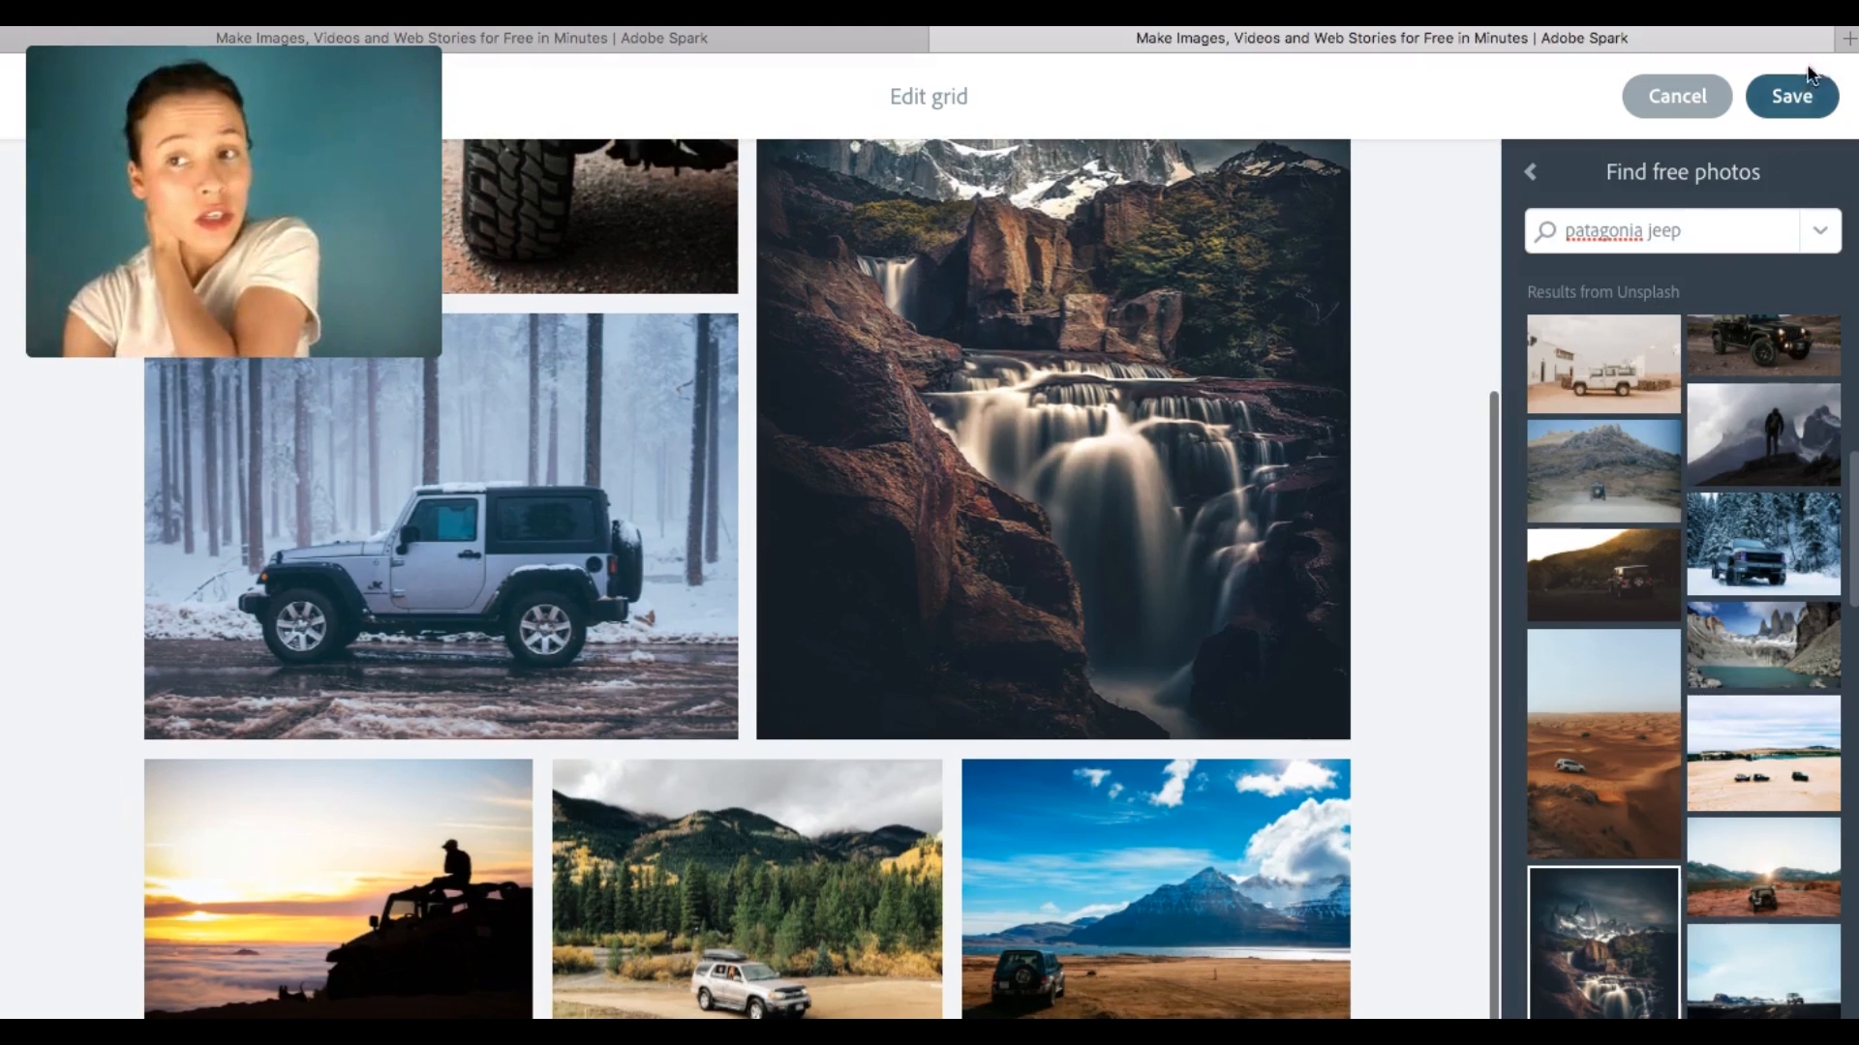
left_click(1794, 97)
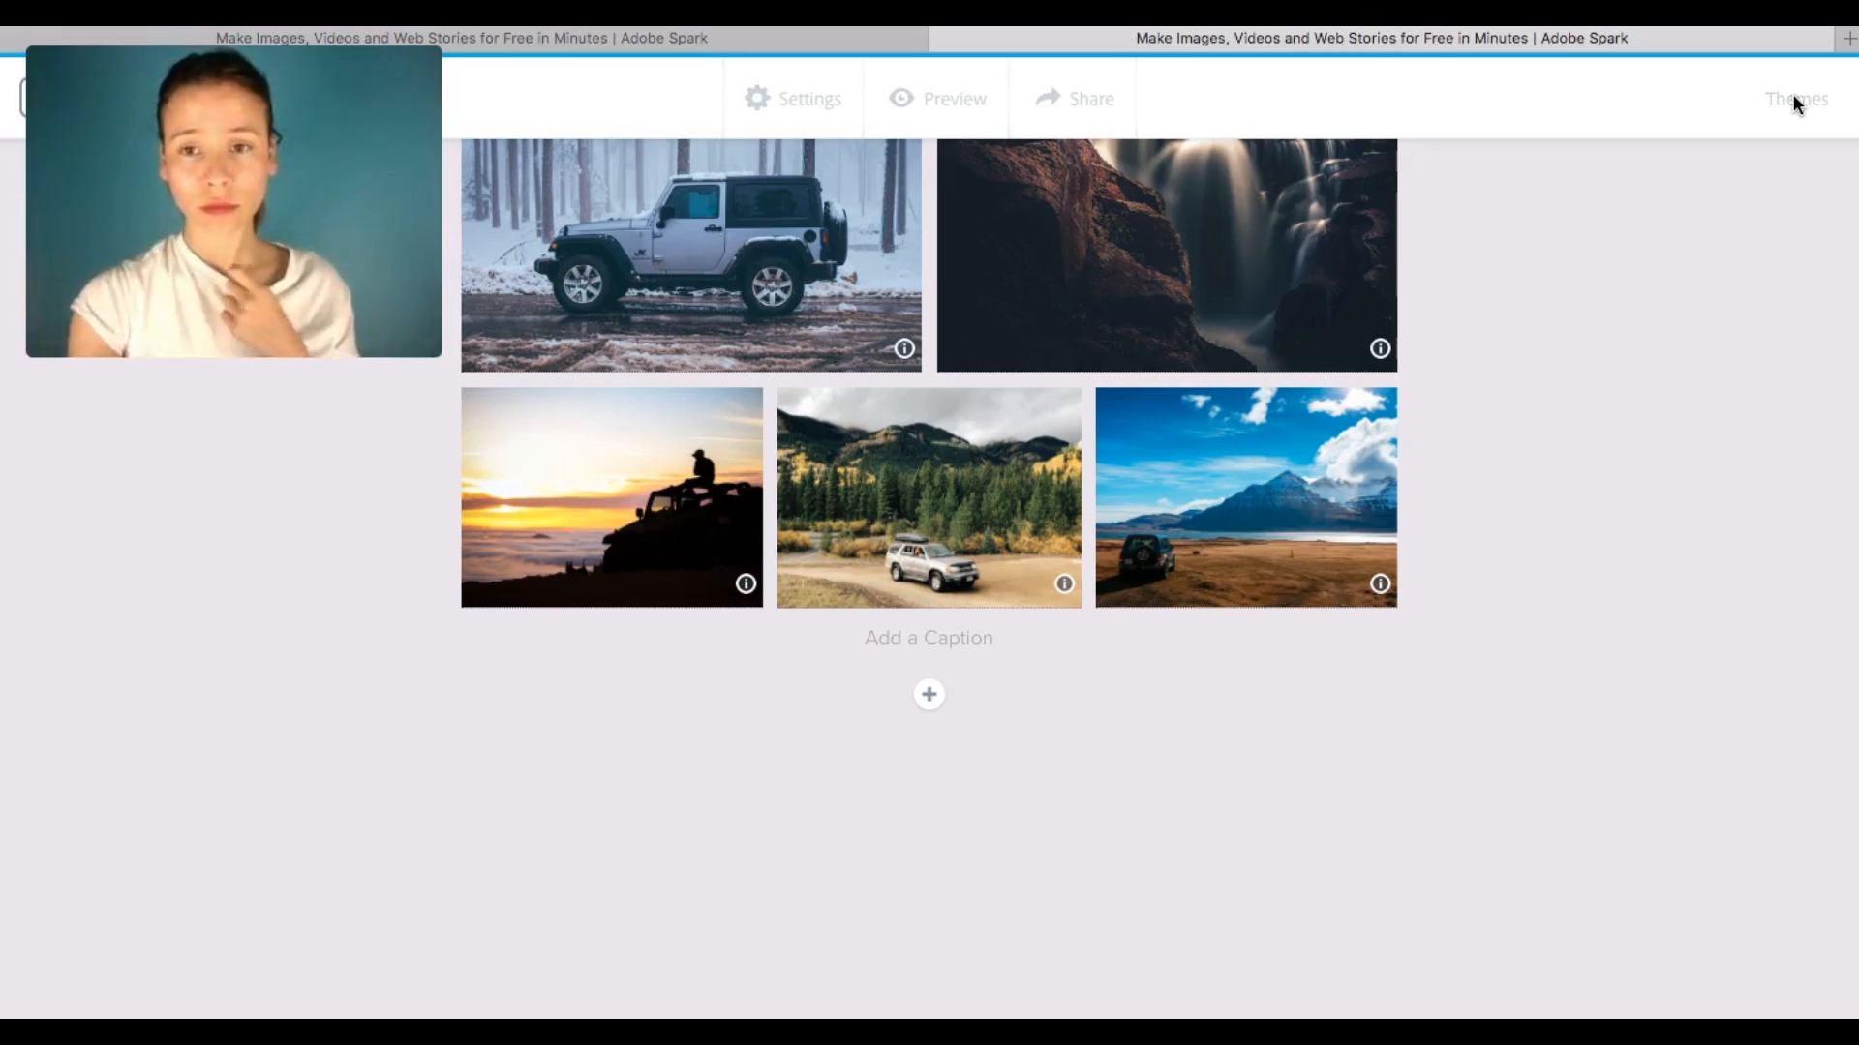
scroll(1651, 496, "up", 6)
scroll(1651, 504, "up", 4)
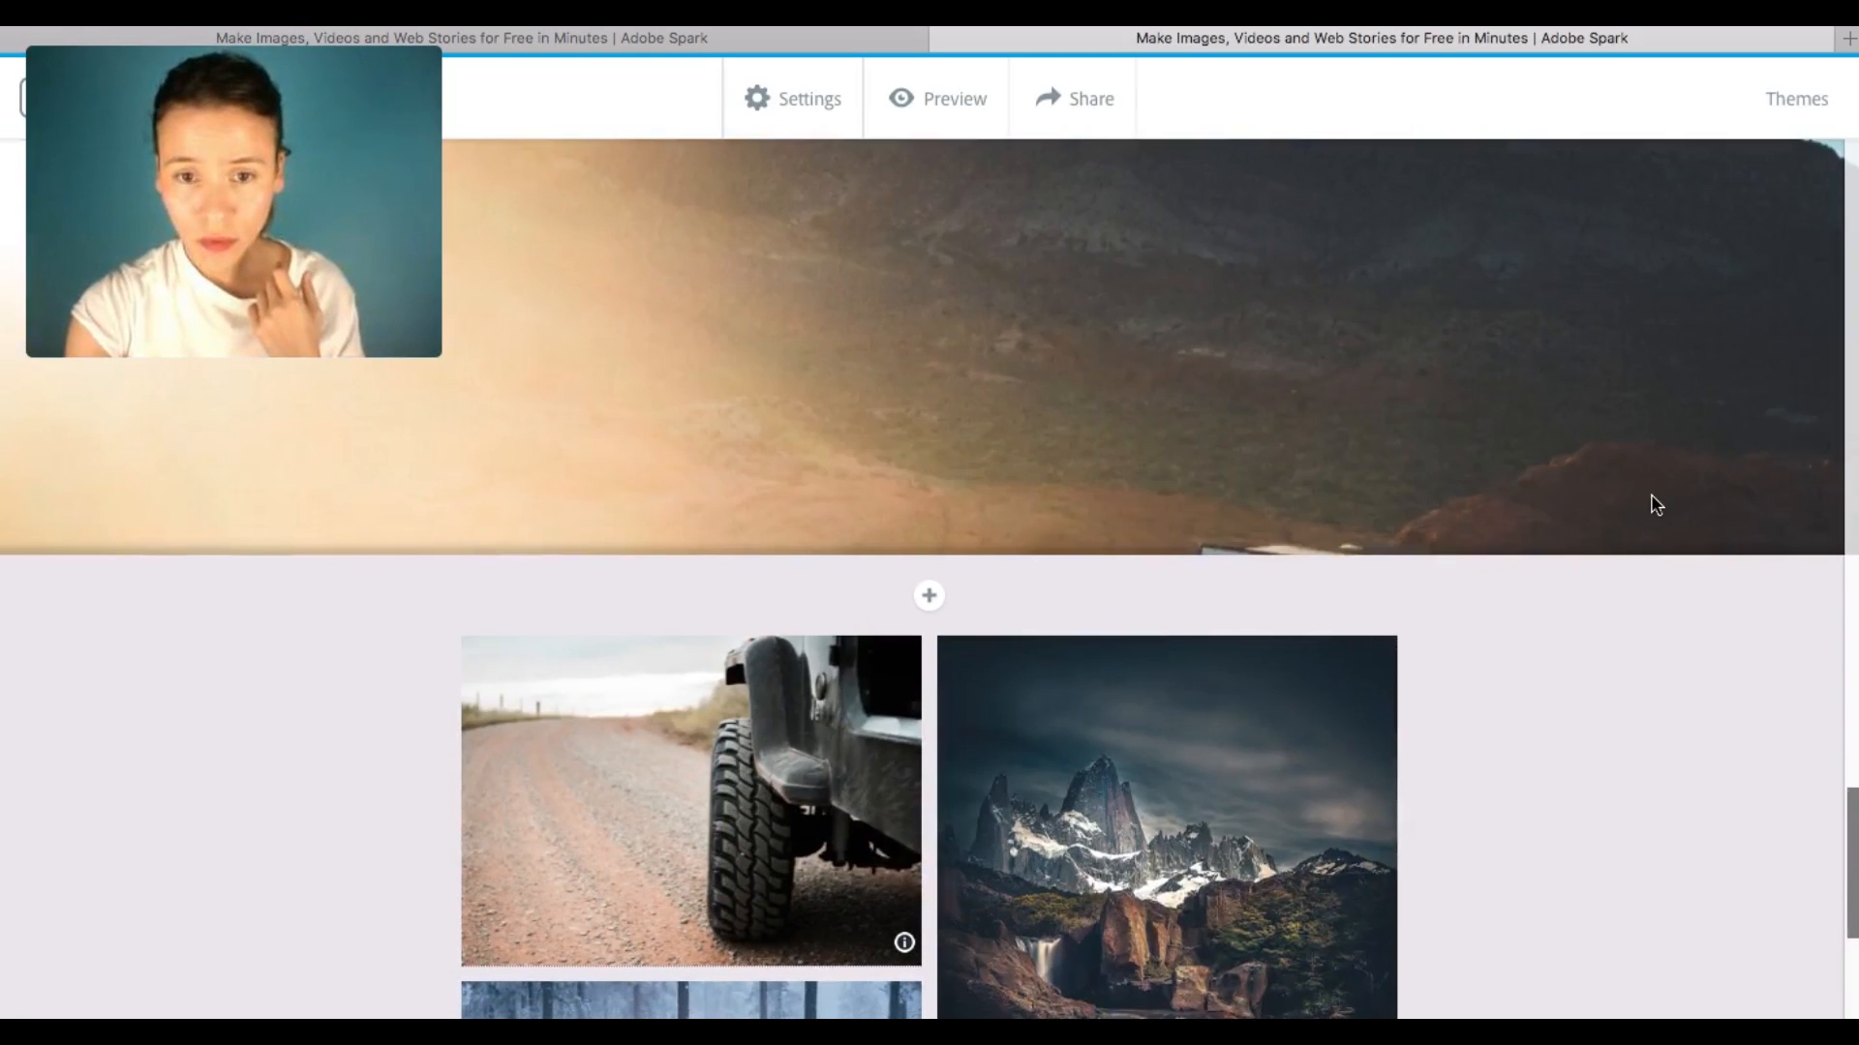
scroll(1651, 505, "down", 5)
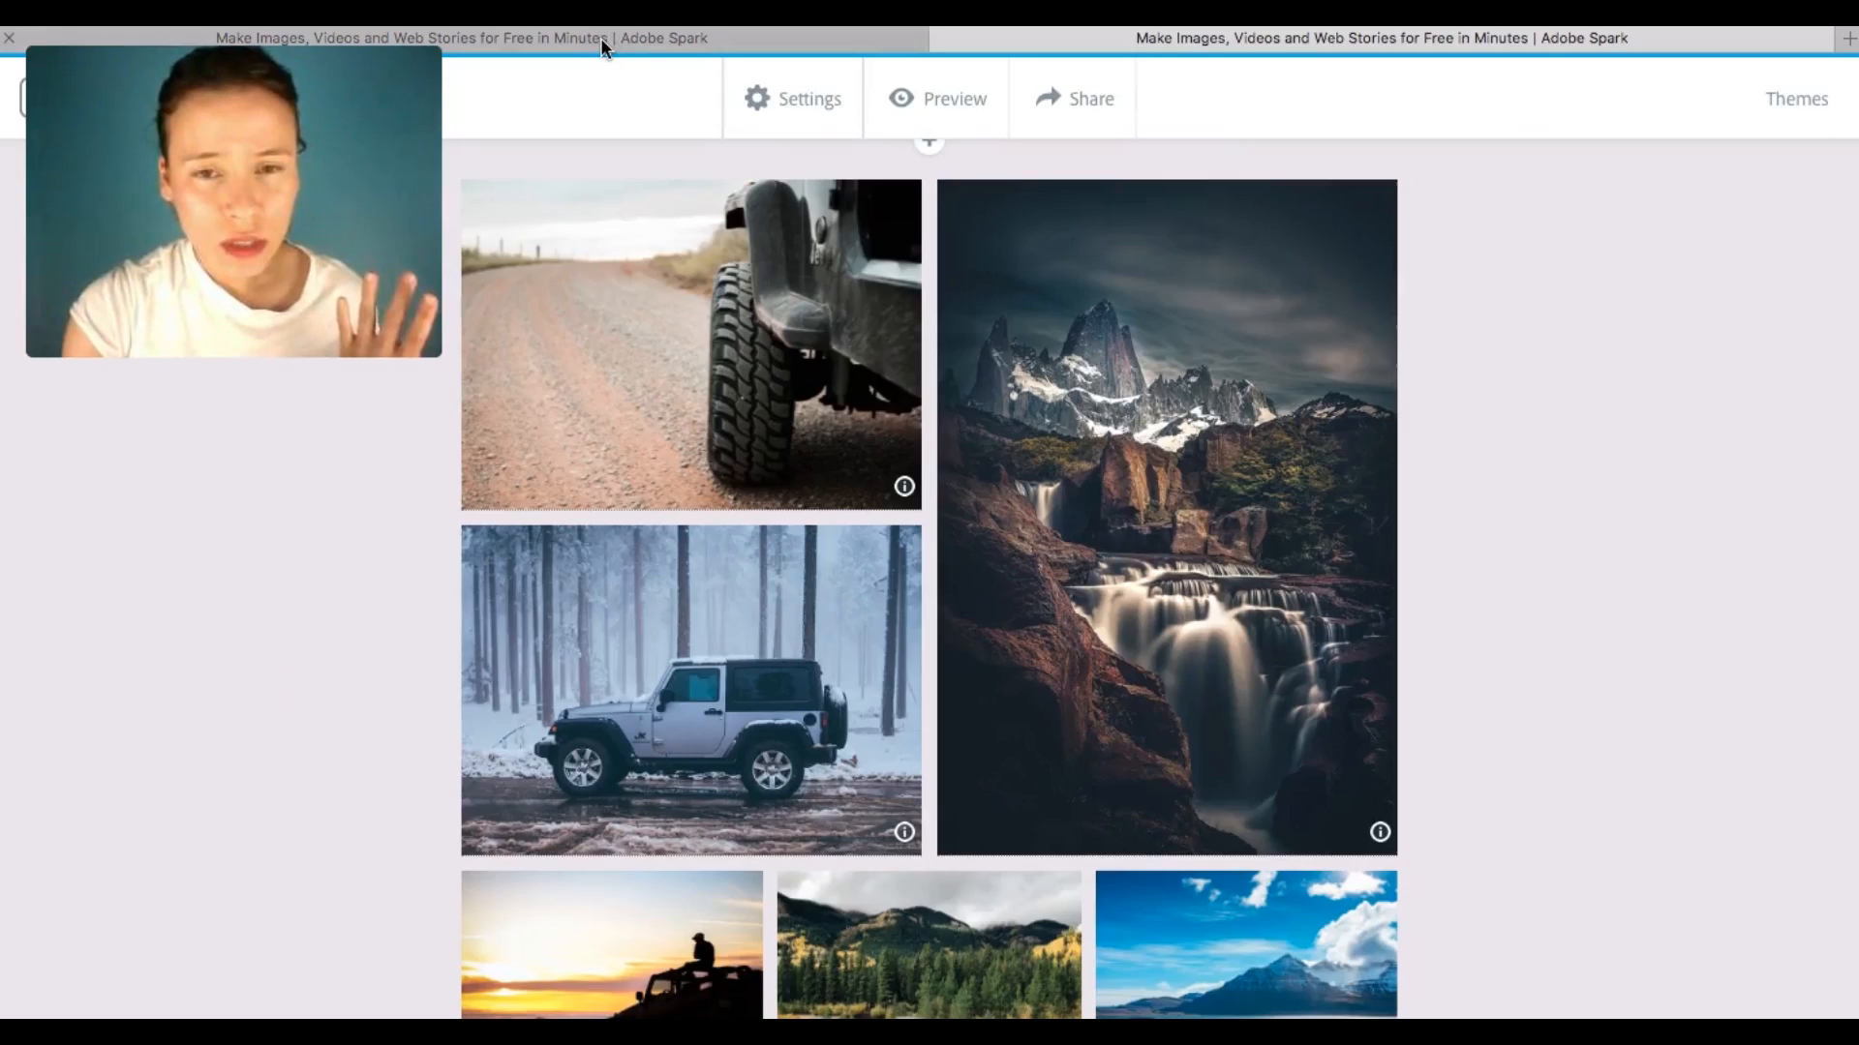
- Check what follows the photos on the example page in the other browser tab and insert a text block below the new grid
left_click(601, 37)
scroll(1559, 729, "down", 4)
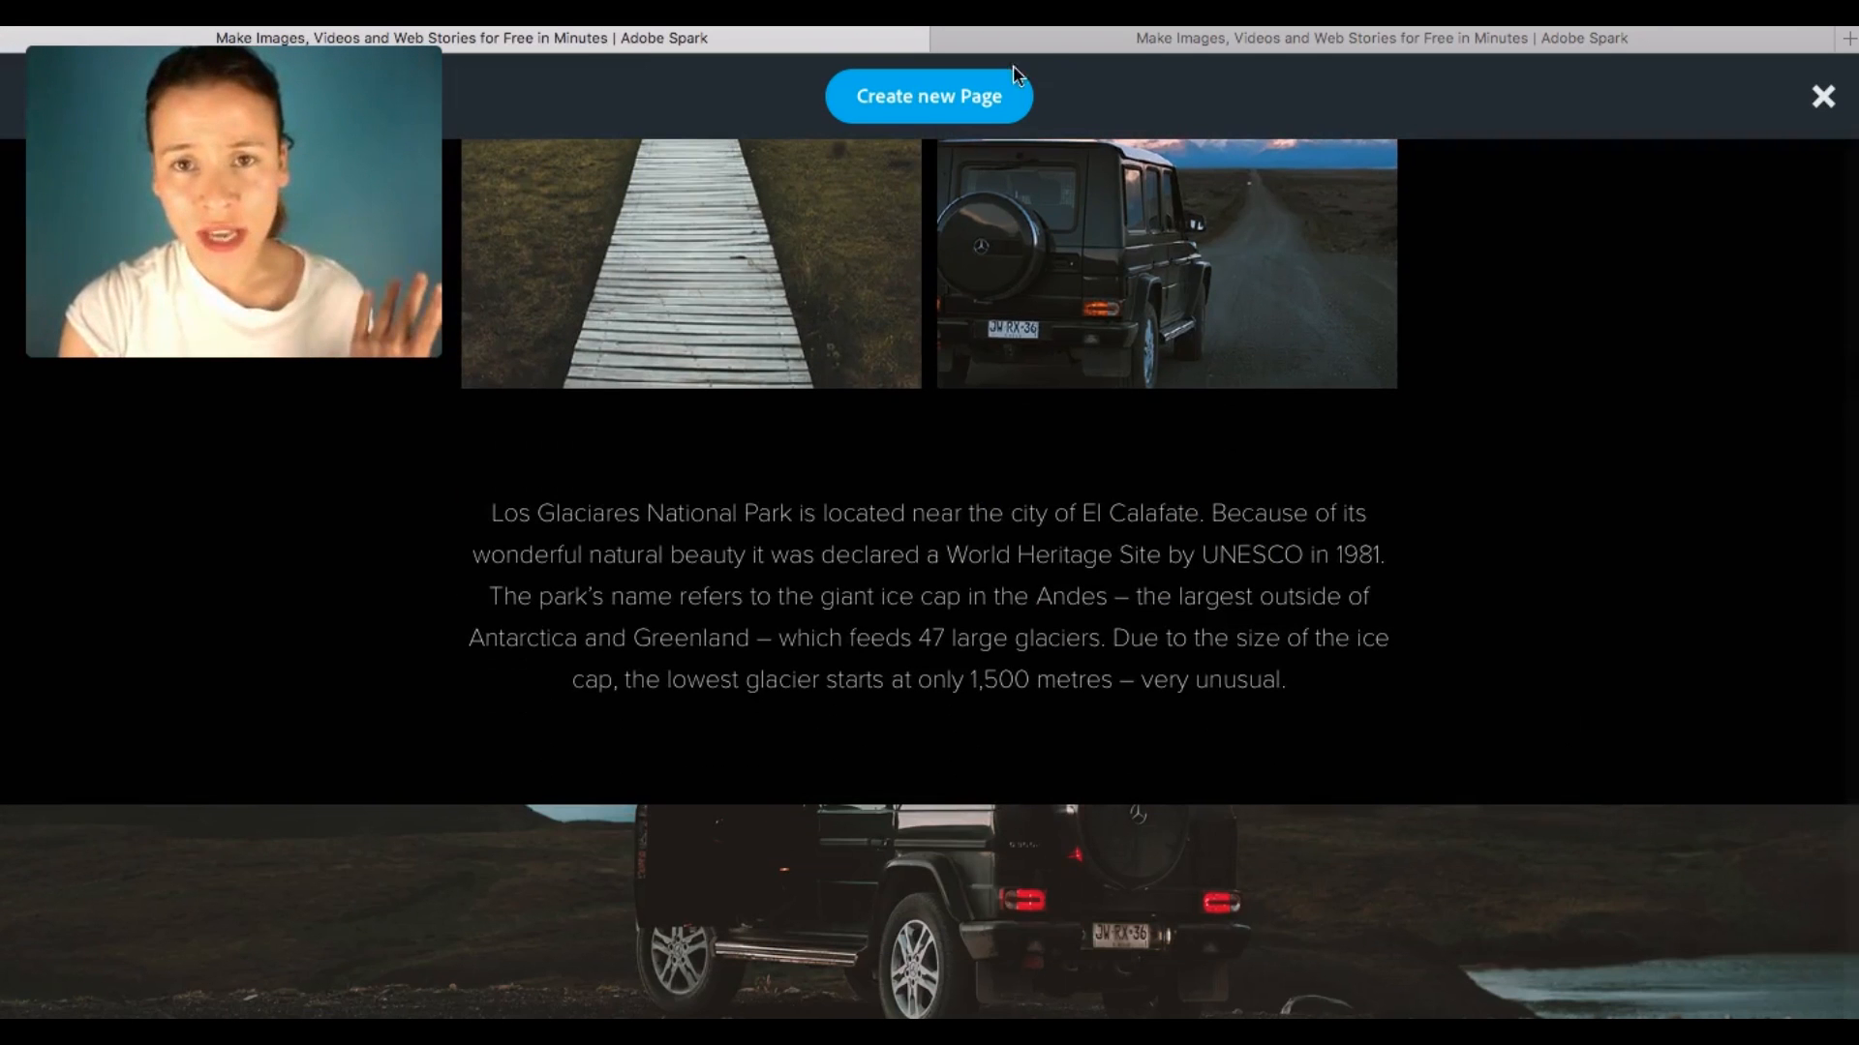
left_click(1147, 38)
scroll(1534, 625, "down", 5)
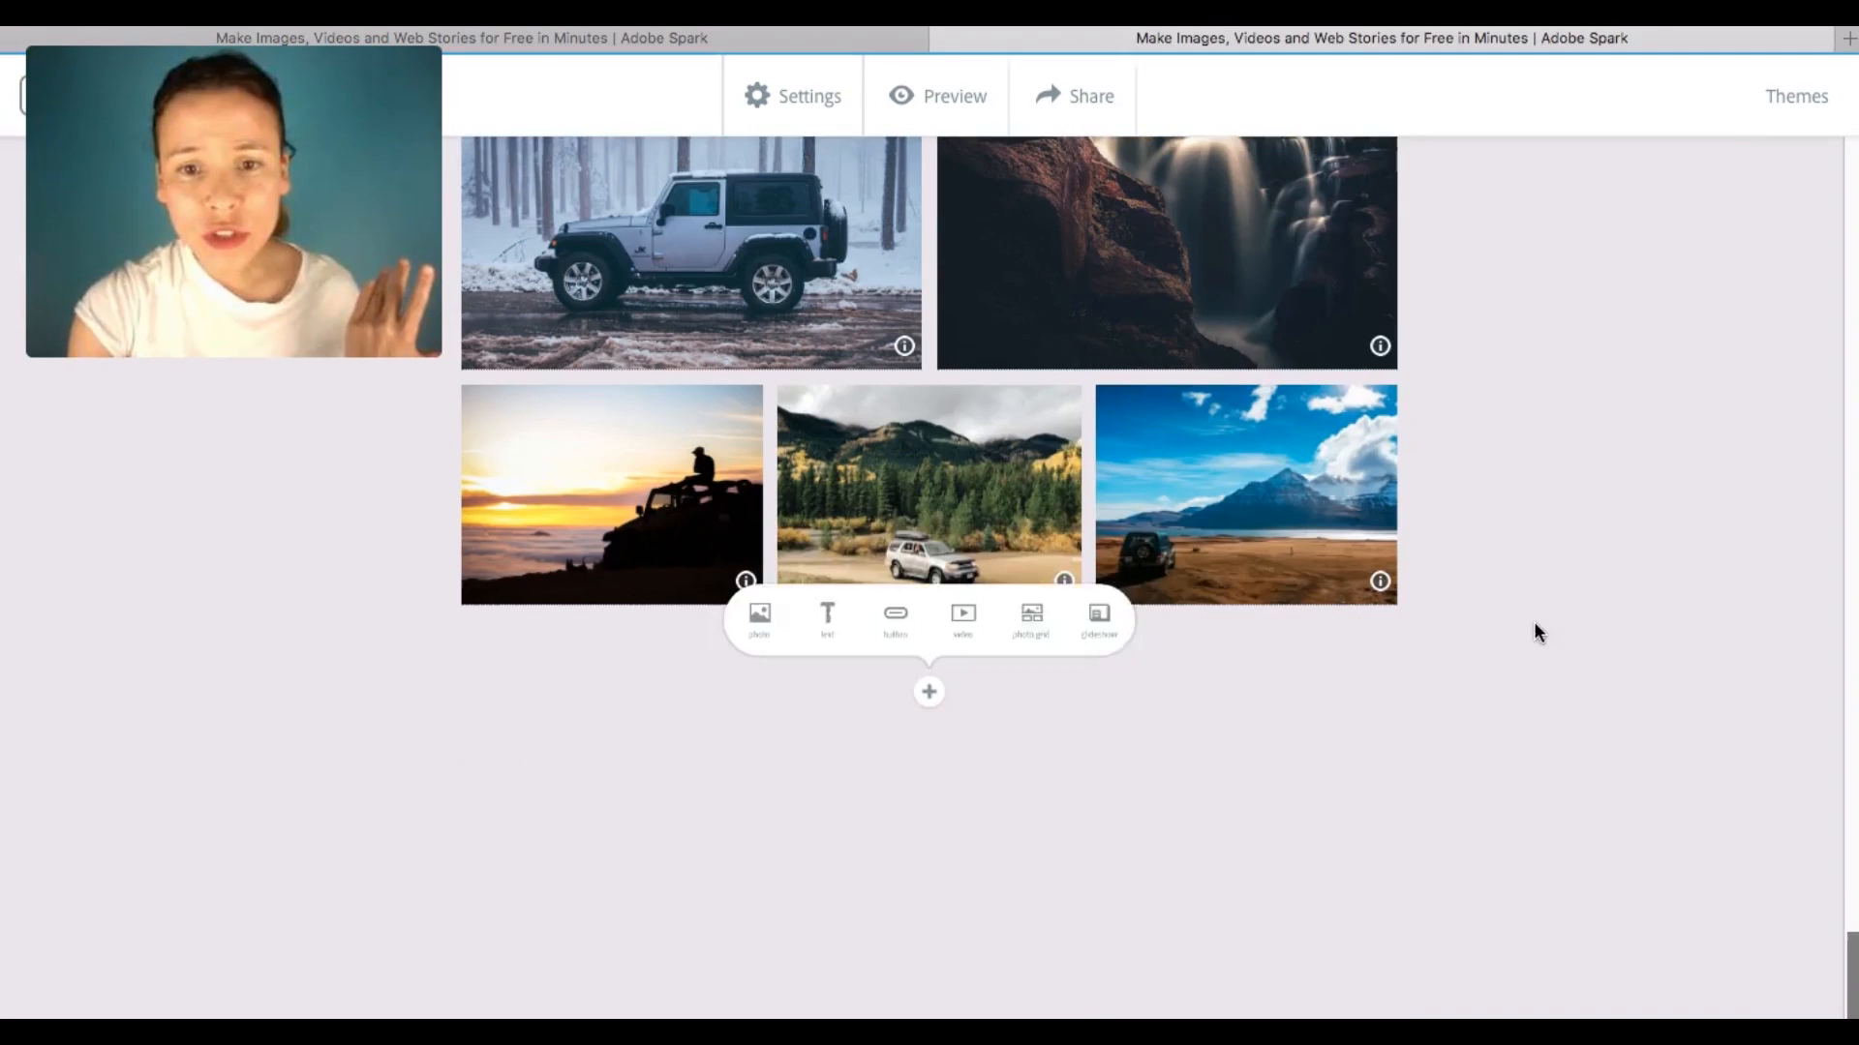
left_click(765, 595)
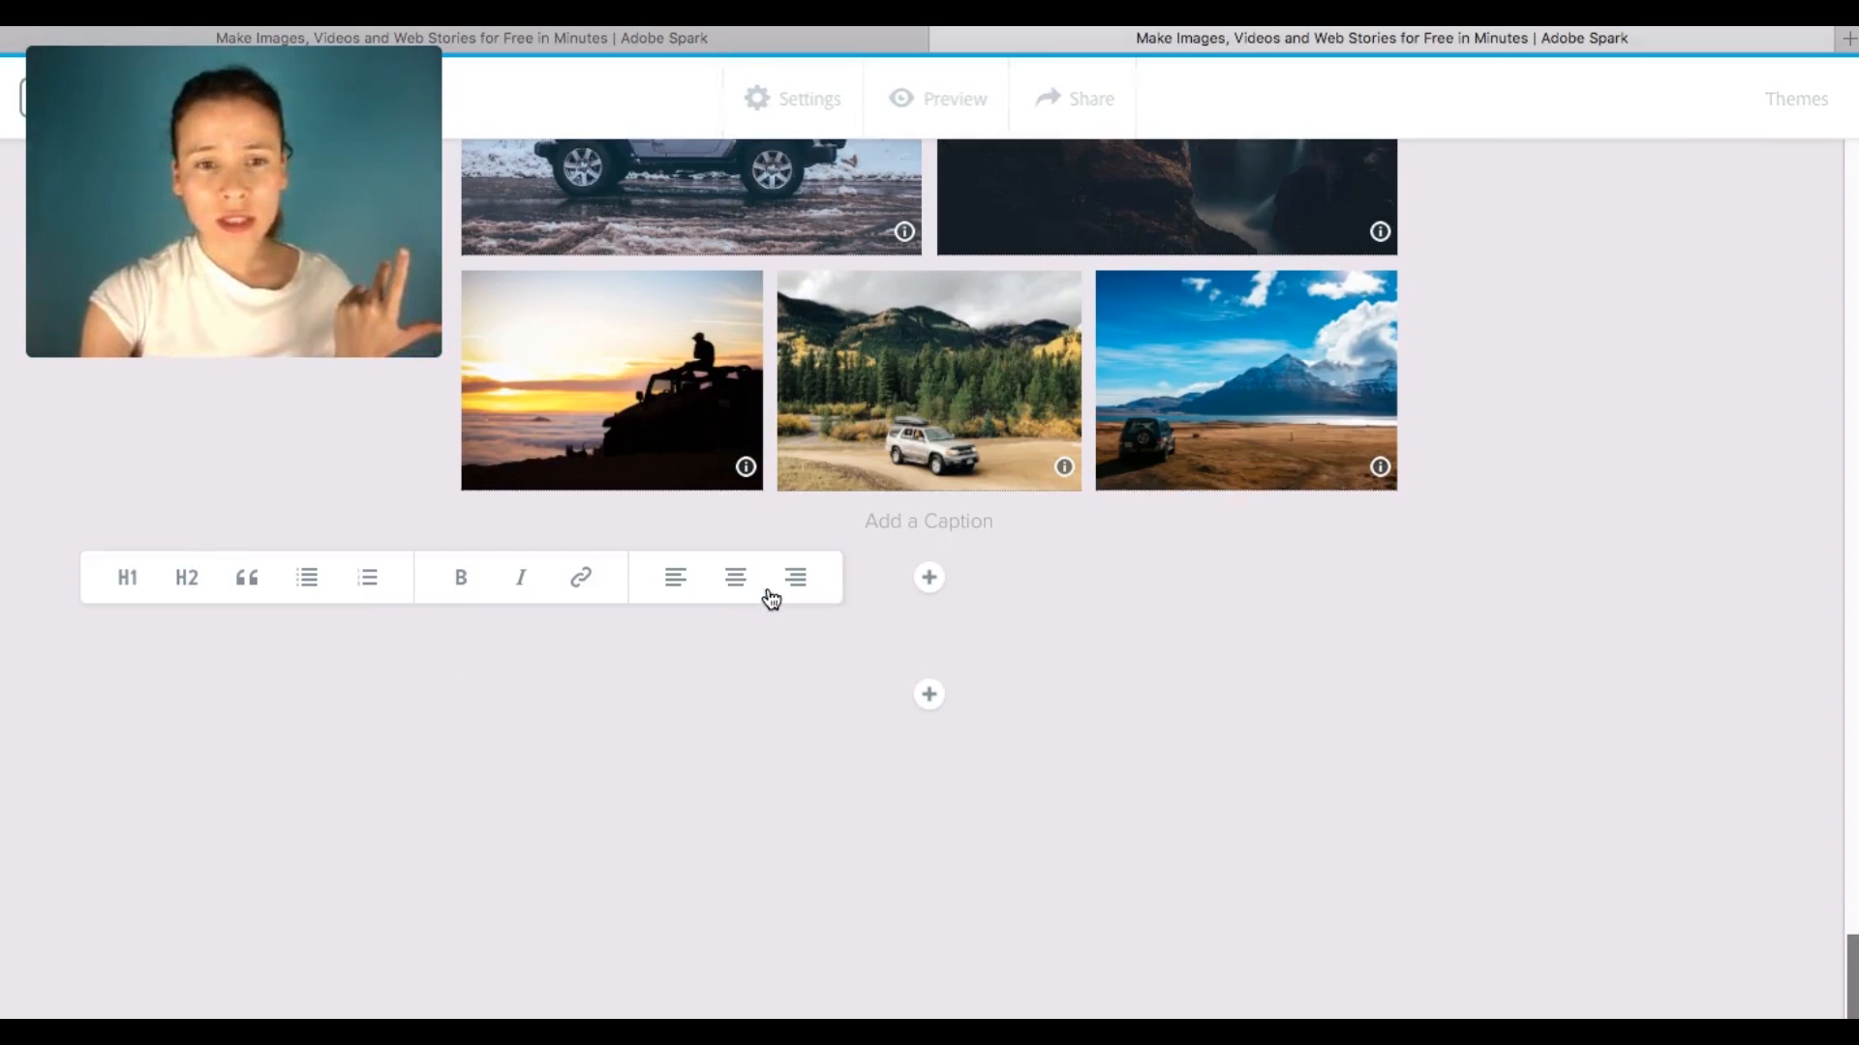
- Copy the Los Glaciares National Park paragraph from the example page in the other browser tab
left_click(672, 36)
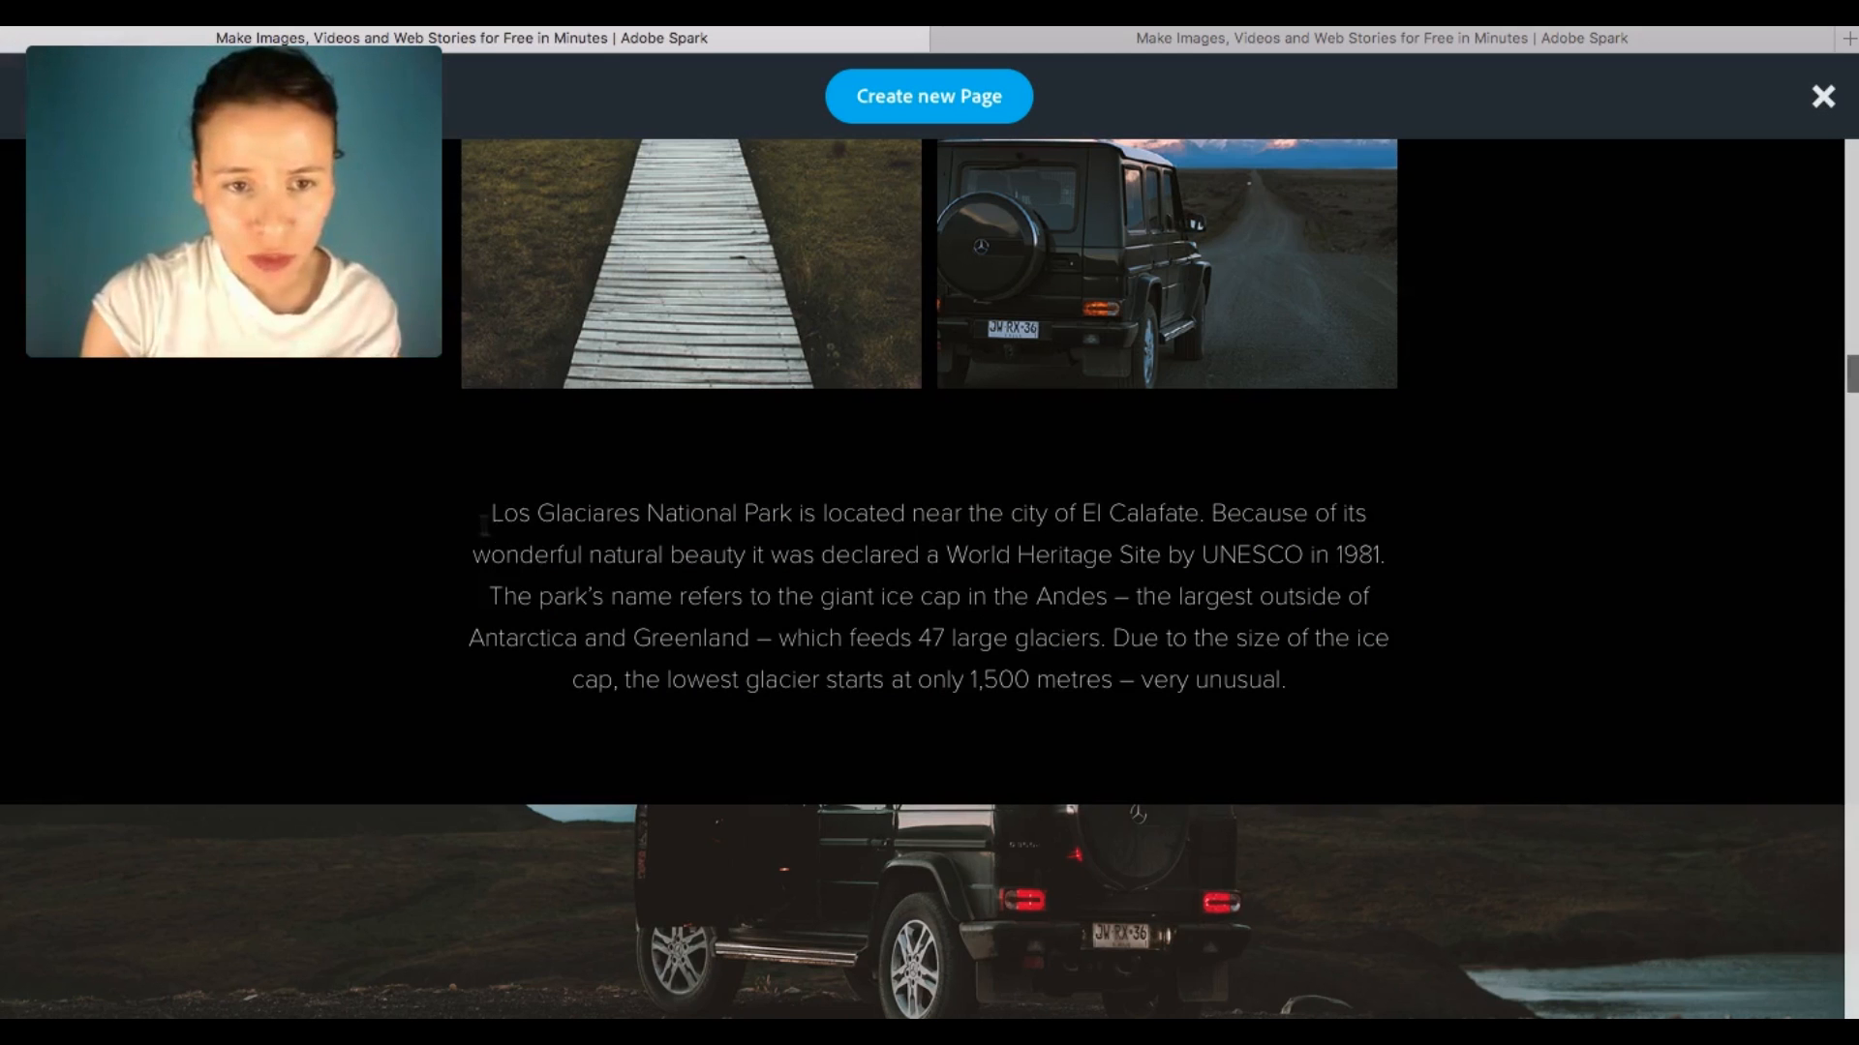
left_click_drag(1309, 680, 456, 520)
key("super+c")
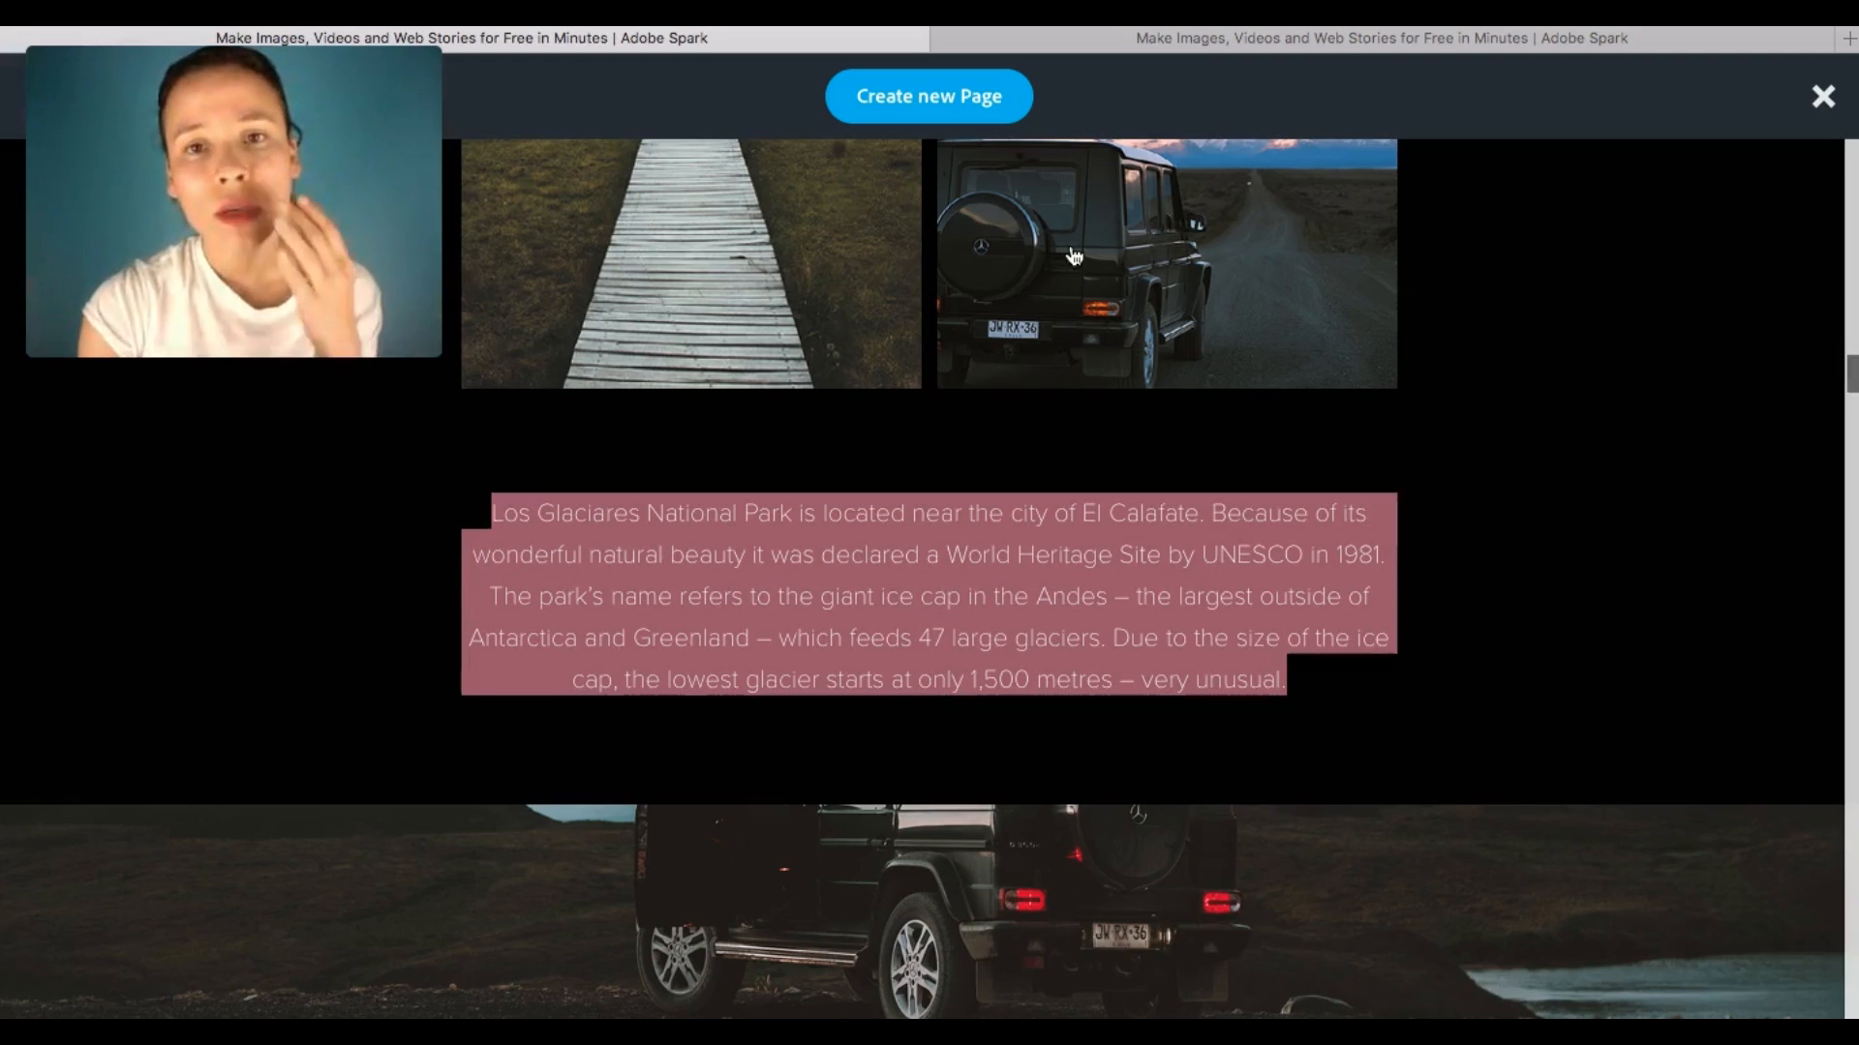
- Return to the page being built, add a text block below the photo grid and paste the Los Glaciares paragraph into it
left_click(1058, 44)
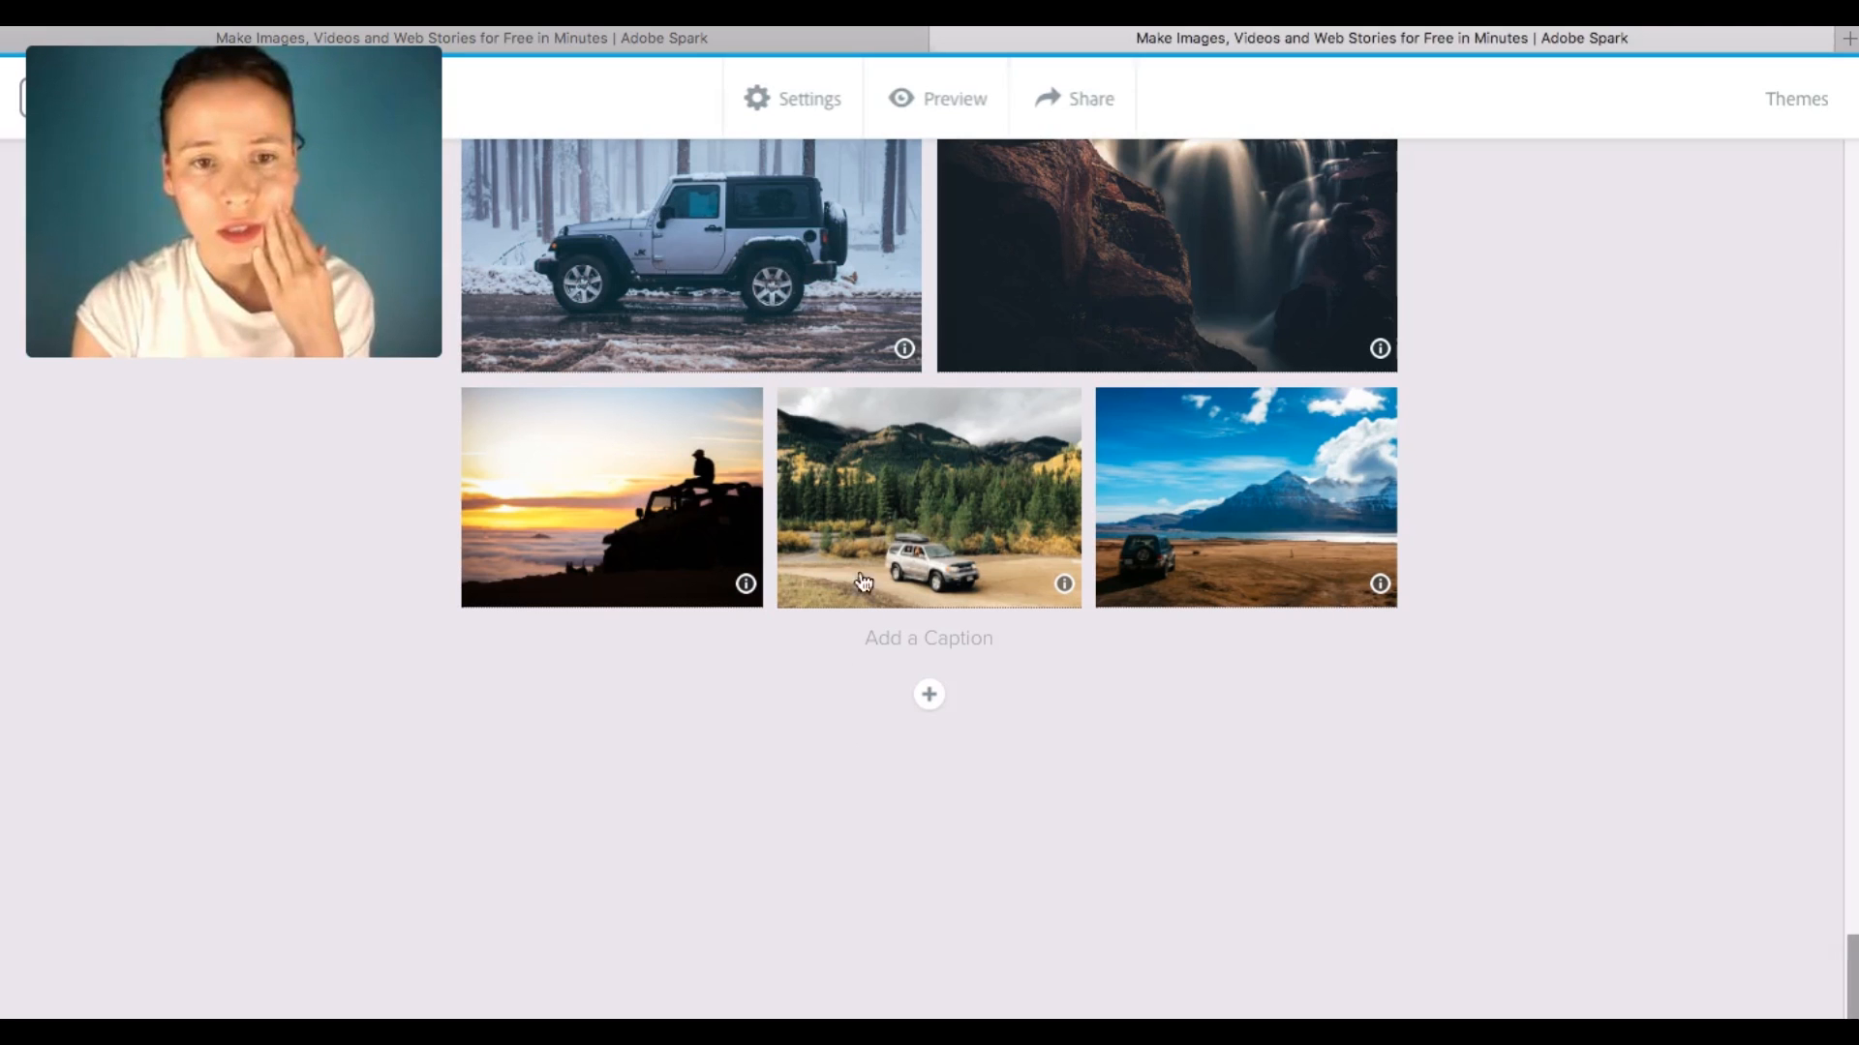
left_click(931, 695)
left_click(757, 607)
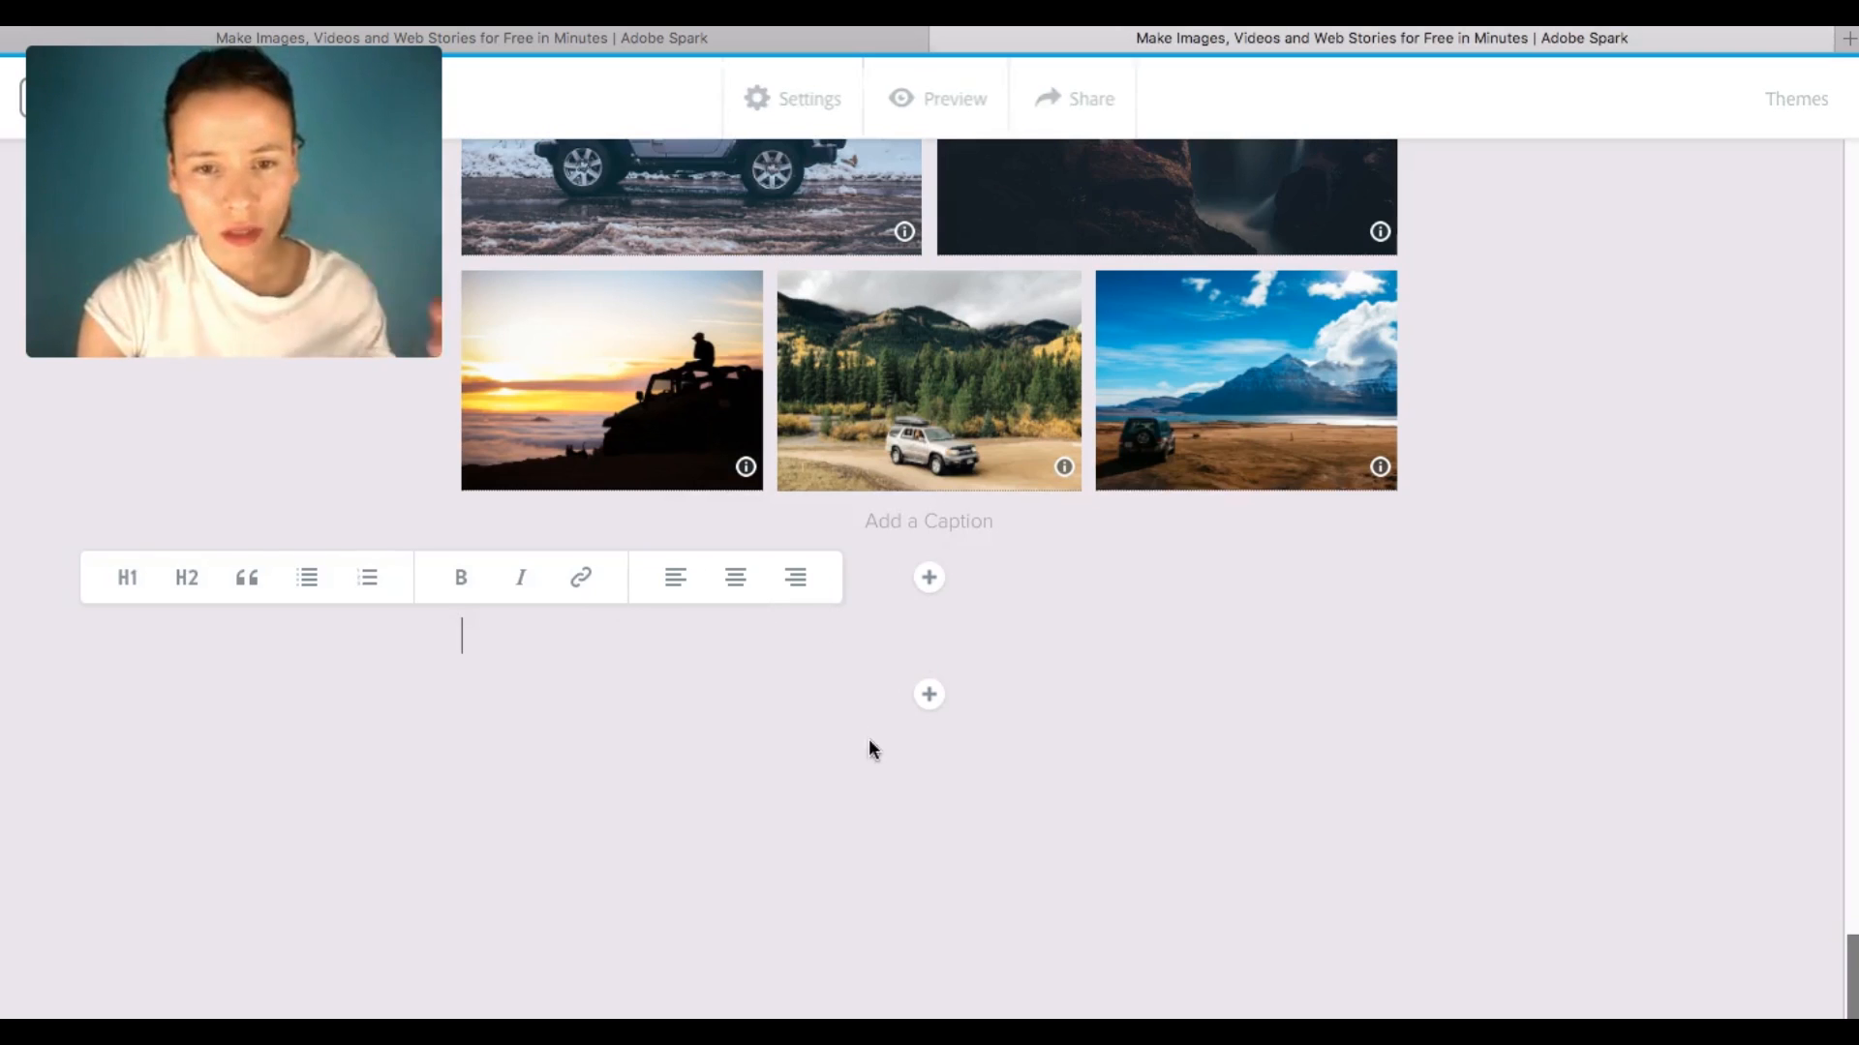
key("super+v")
- Centre-align the whole Los Glaciares National Park paragraph
left_click_drag(745, 673, 463, 600)
left_click(747, 672)
left_click_drag(750, 673, 389, 488)
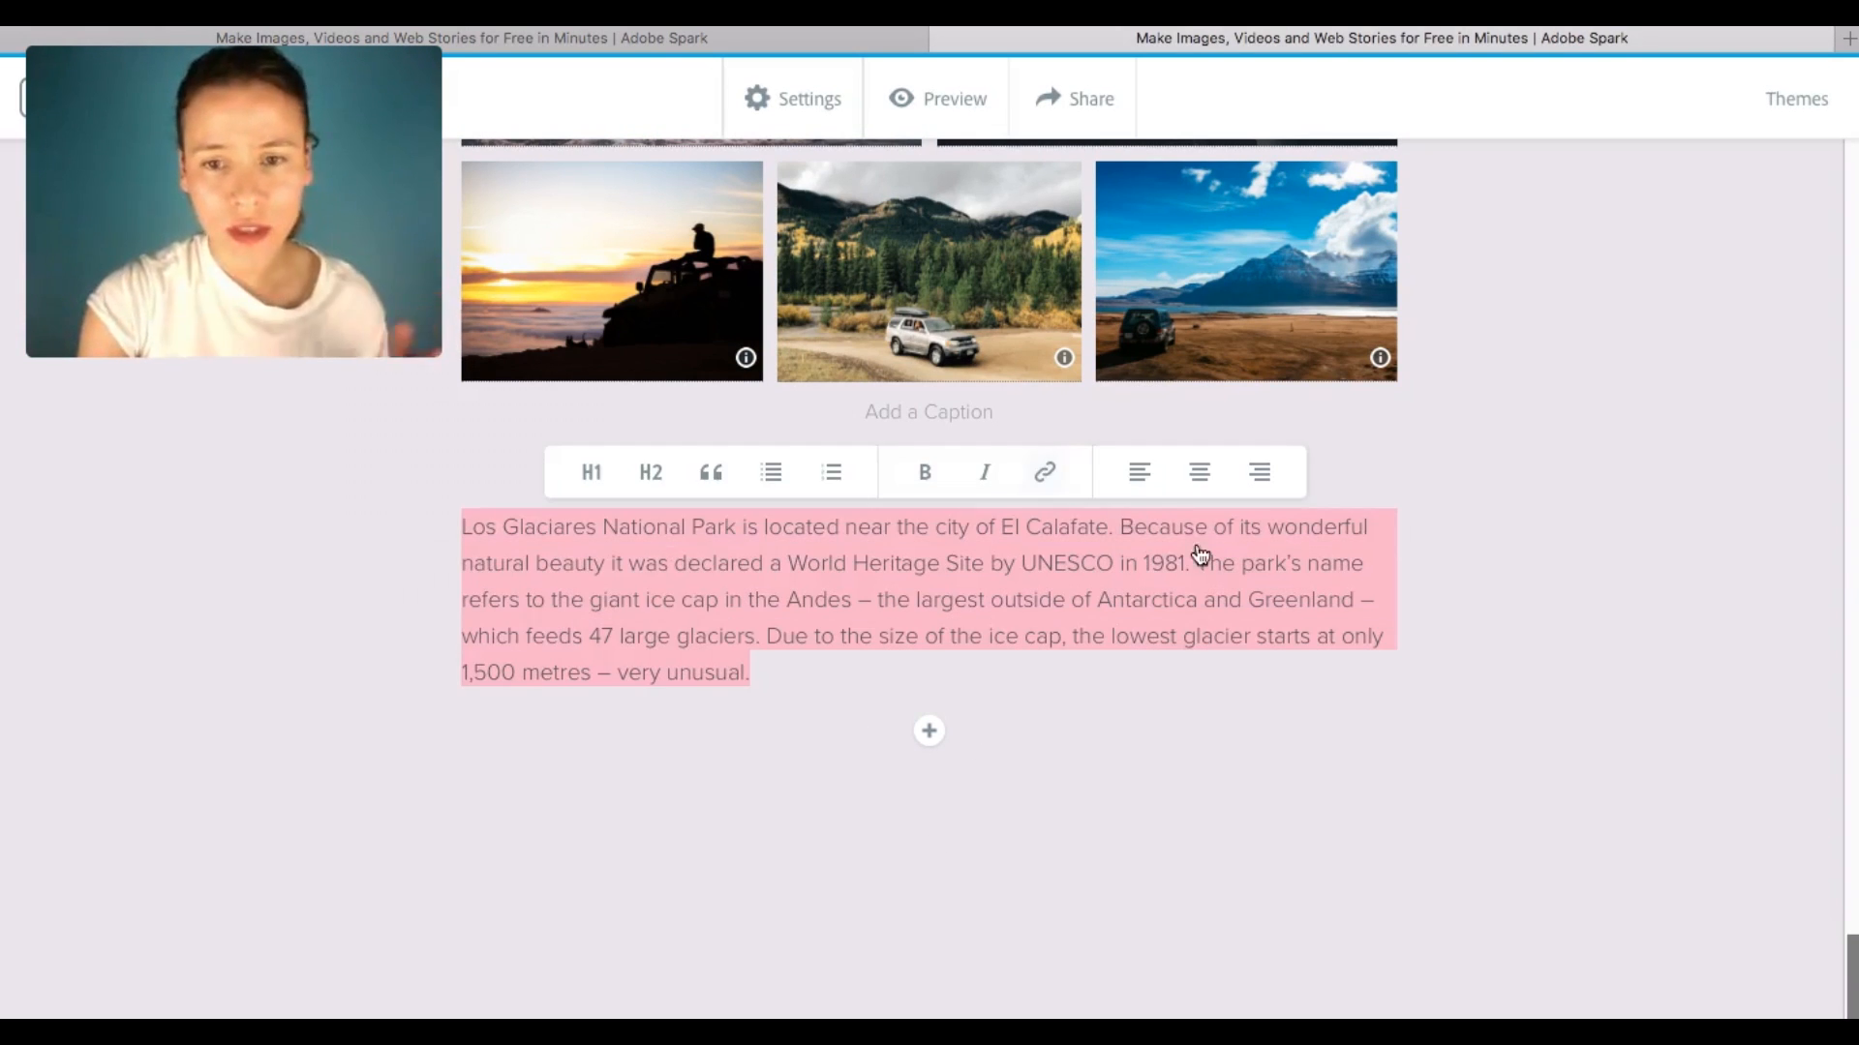
left_click(1186, 494)
left_click(1495, 721)
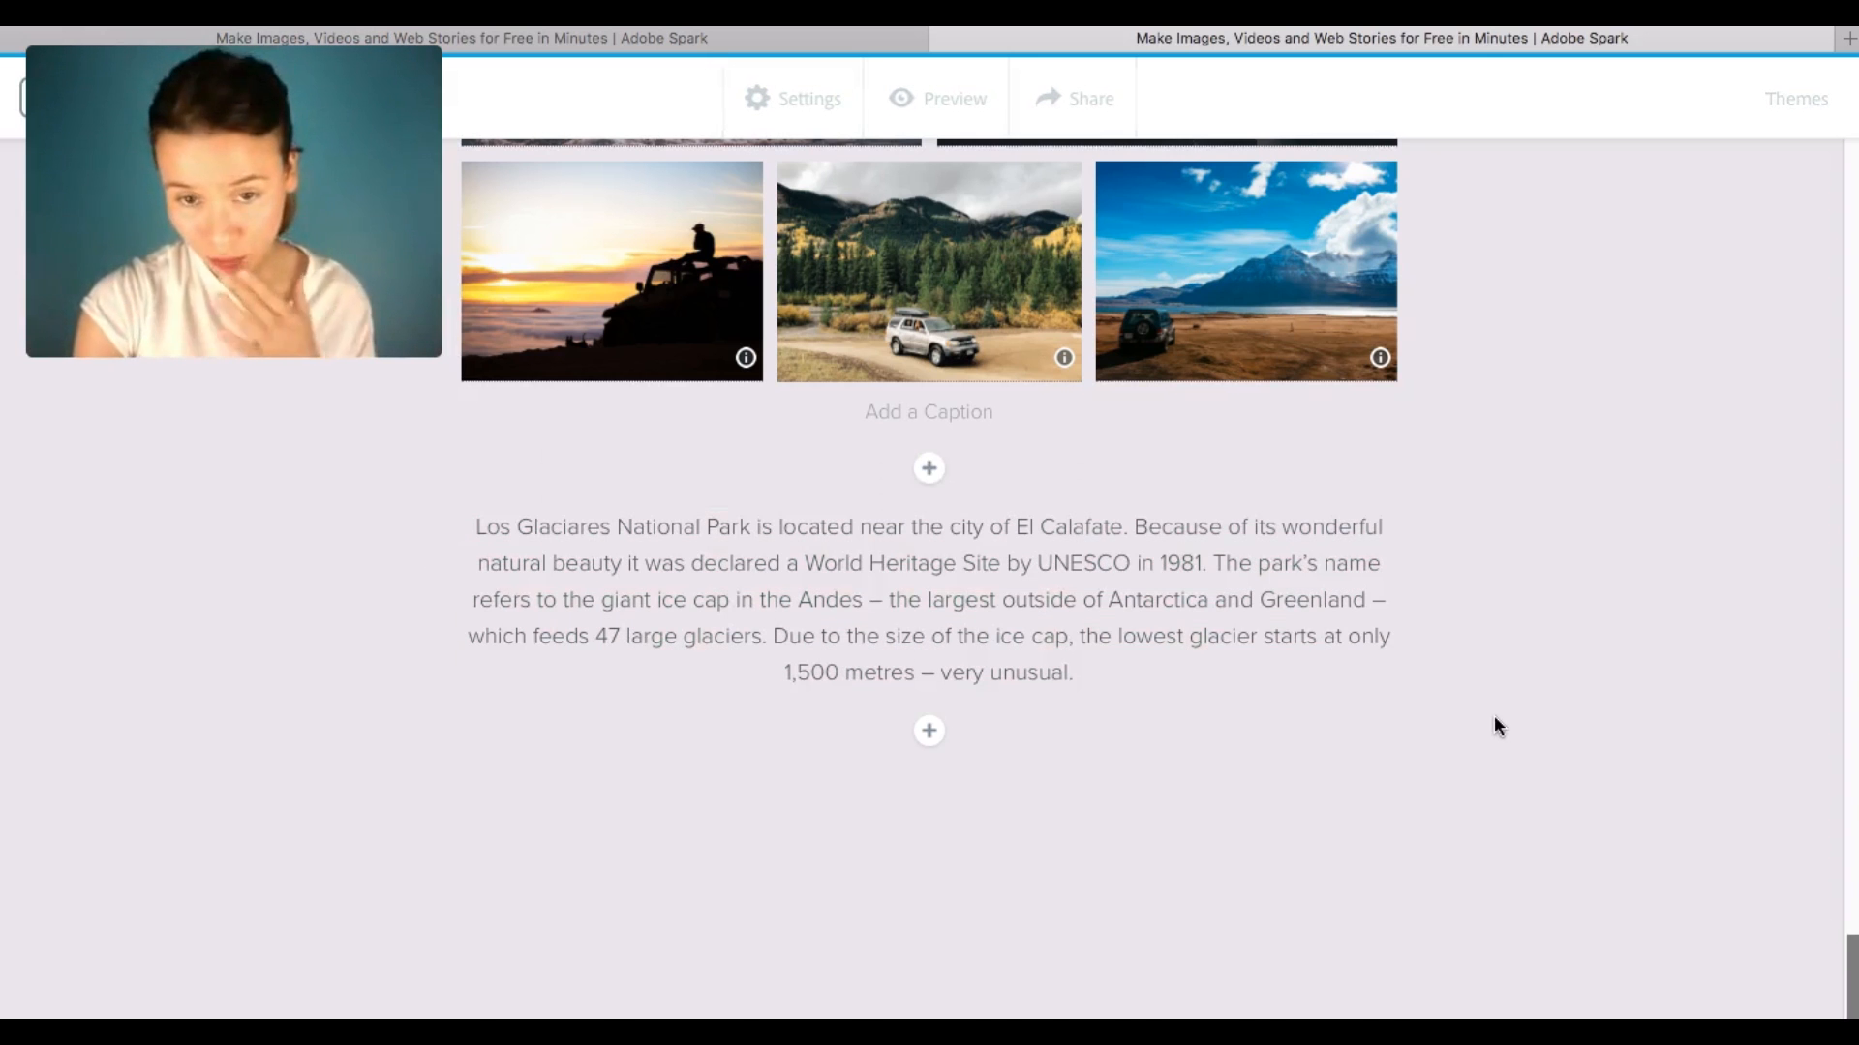
- Preview the page and examine the title, the El Calafate section and the layout of its photo grid
scroll(1495, 721, "up", 2)
scroll(1495, 726, "up", 10)
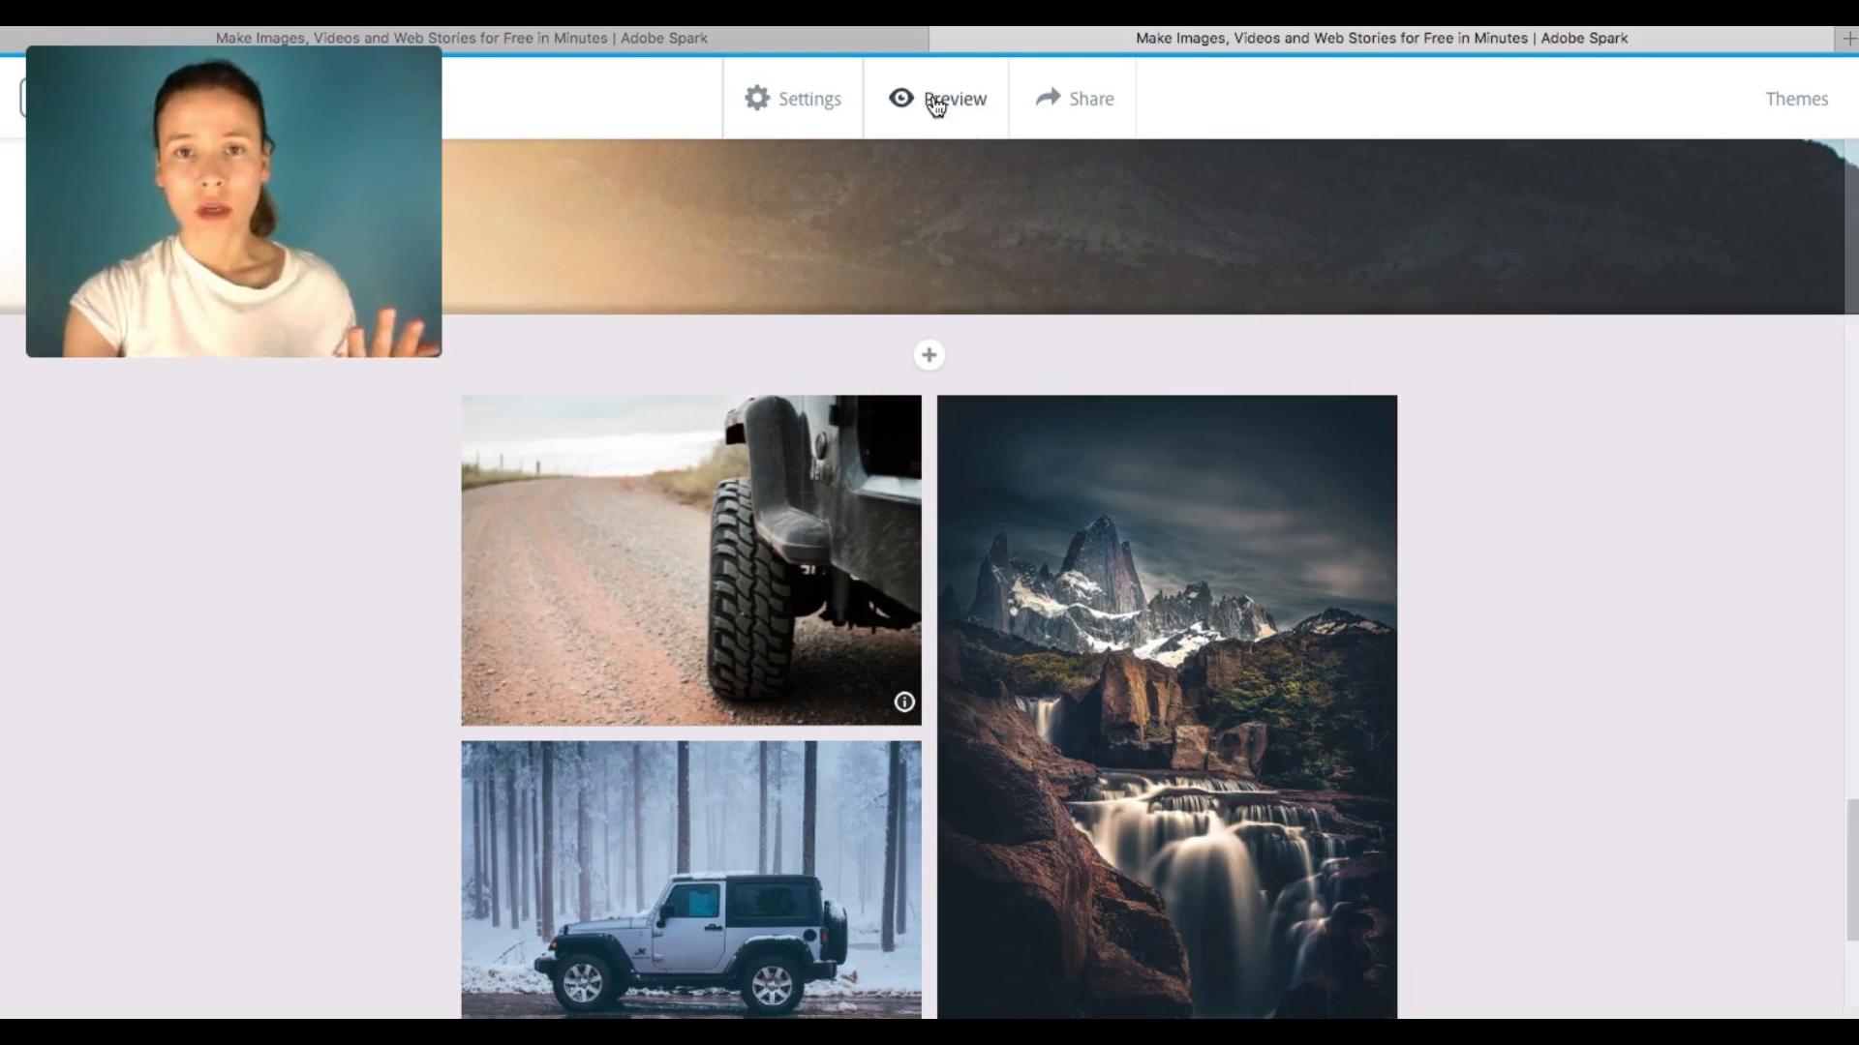
left_click(933, 99)
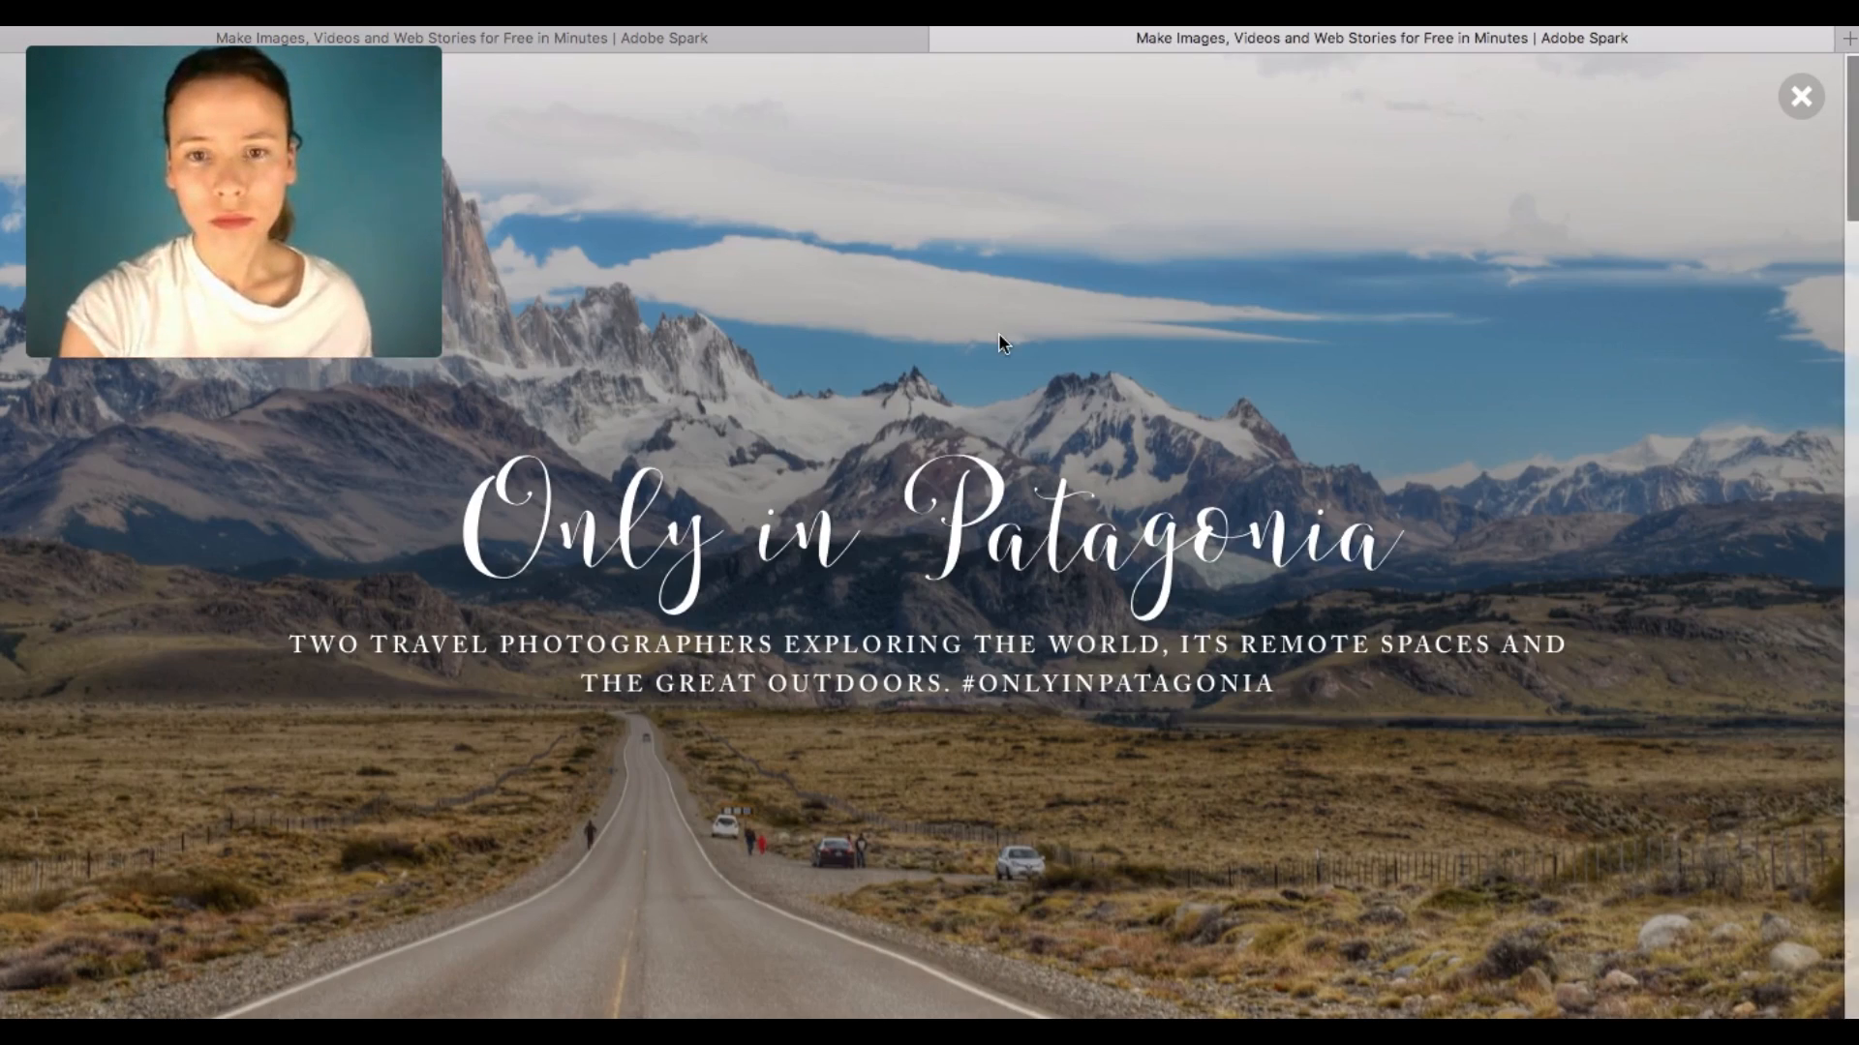
scroll(998, 334, "down", 20)
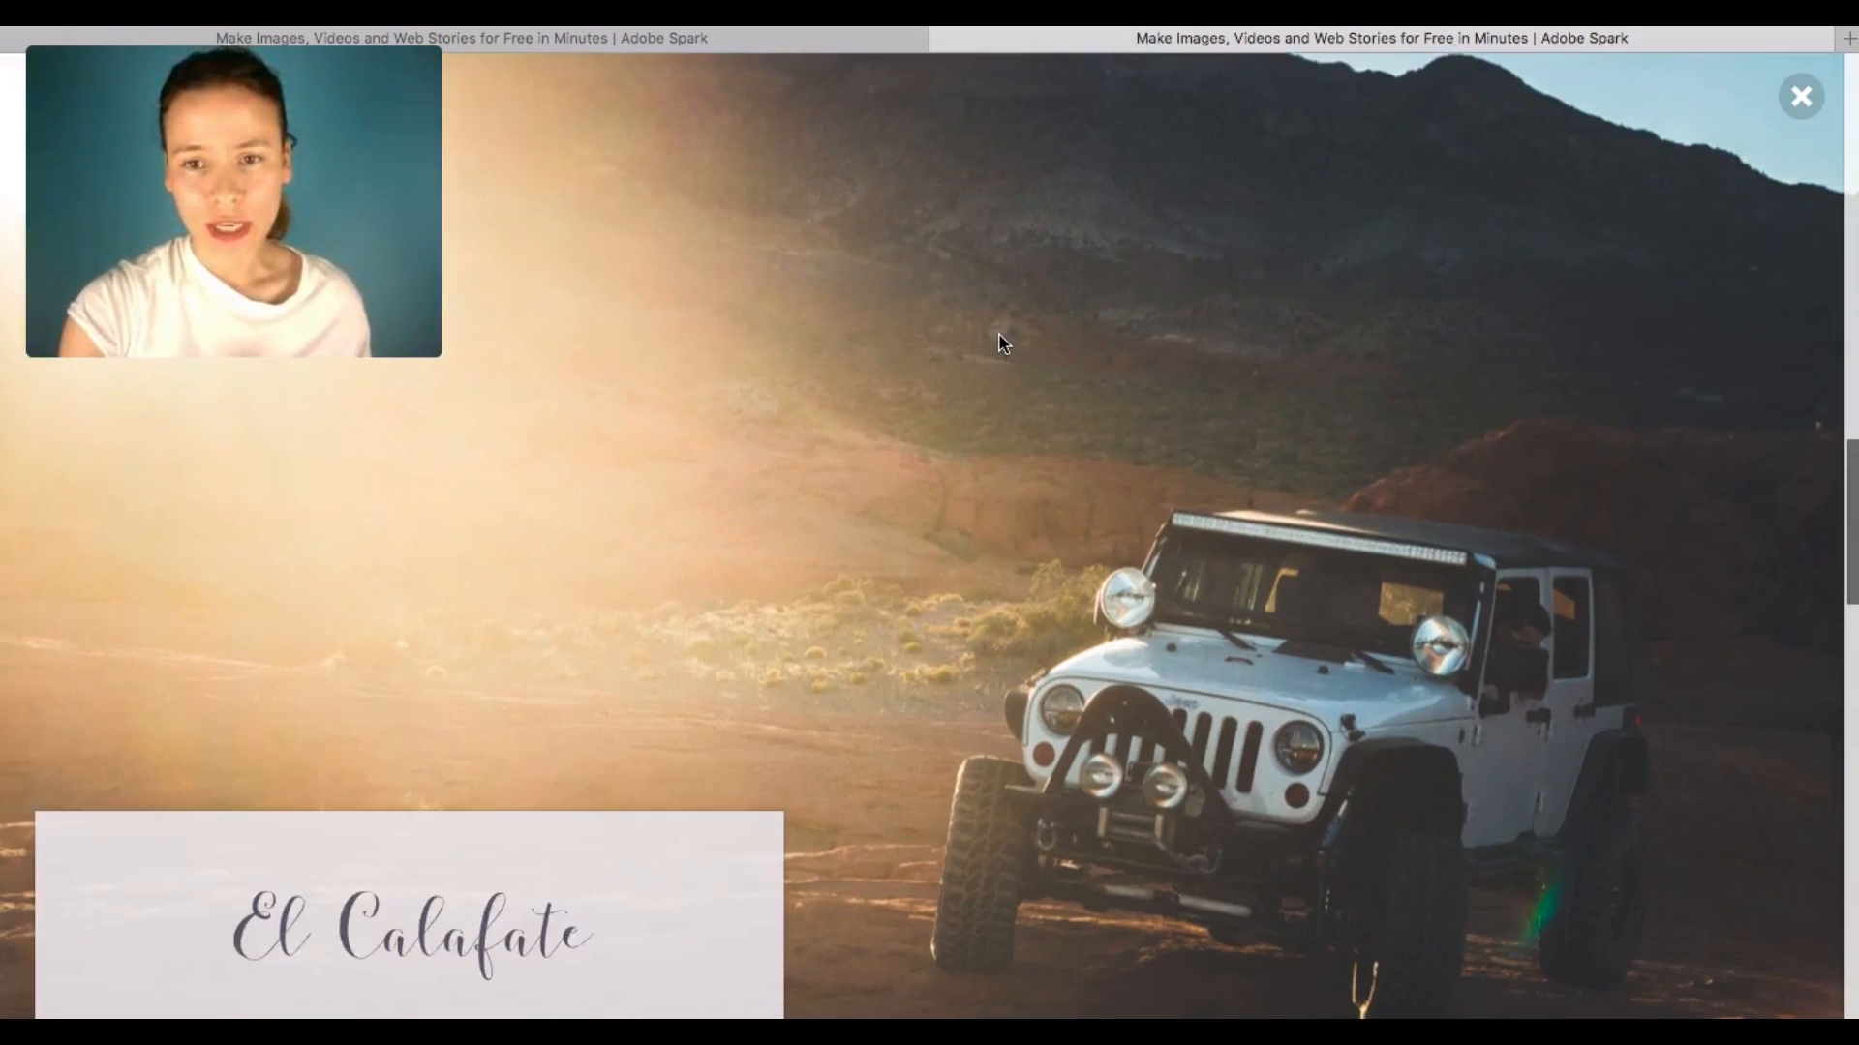
scroll(1000, 339, "down", 15)
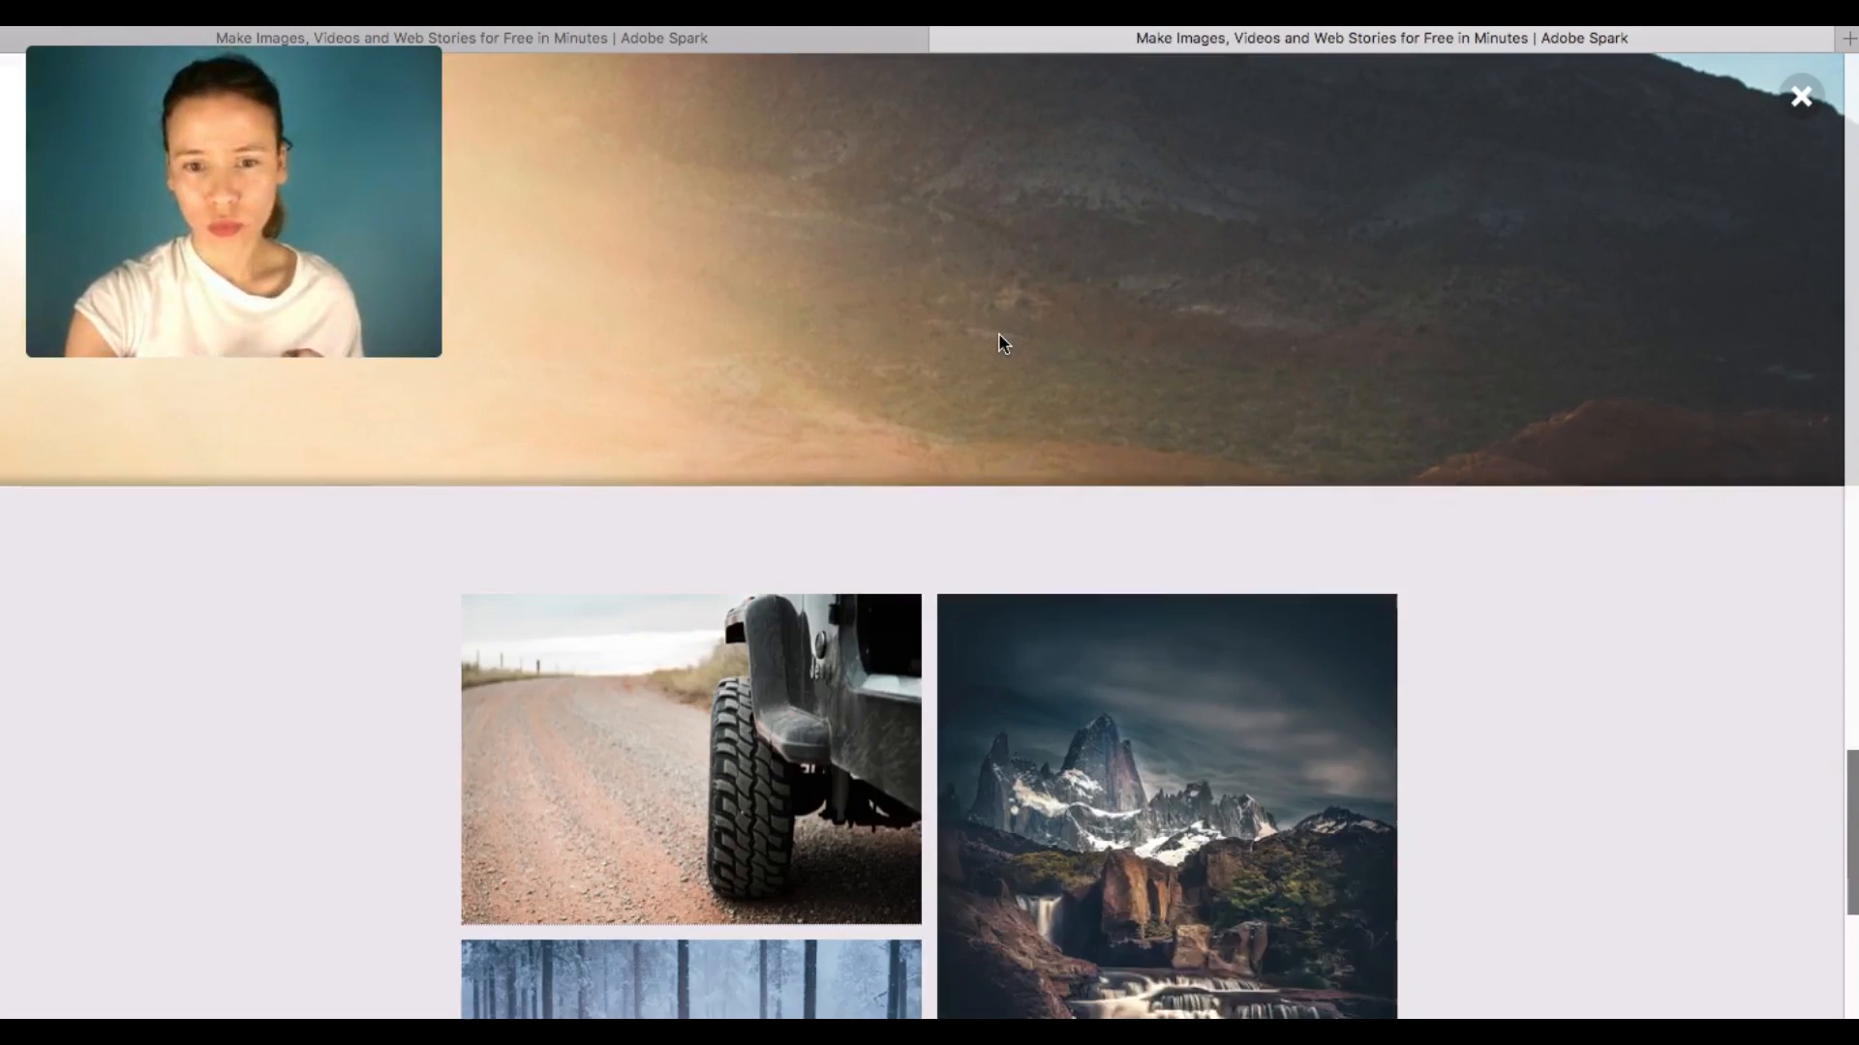
scroll(998, 335, "down", 9)
scroll(998, 335, "up", 5)
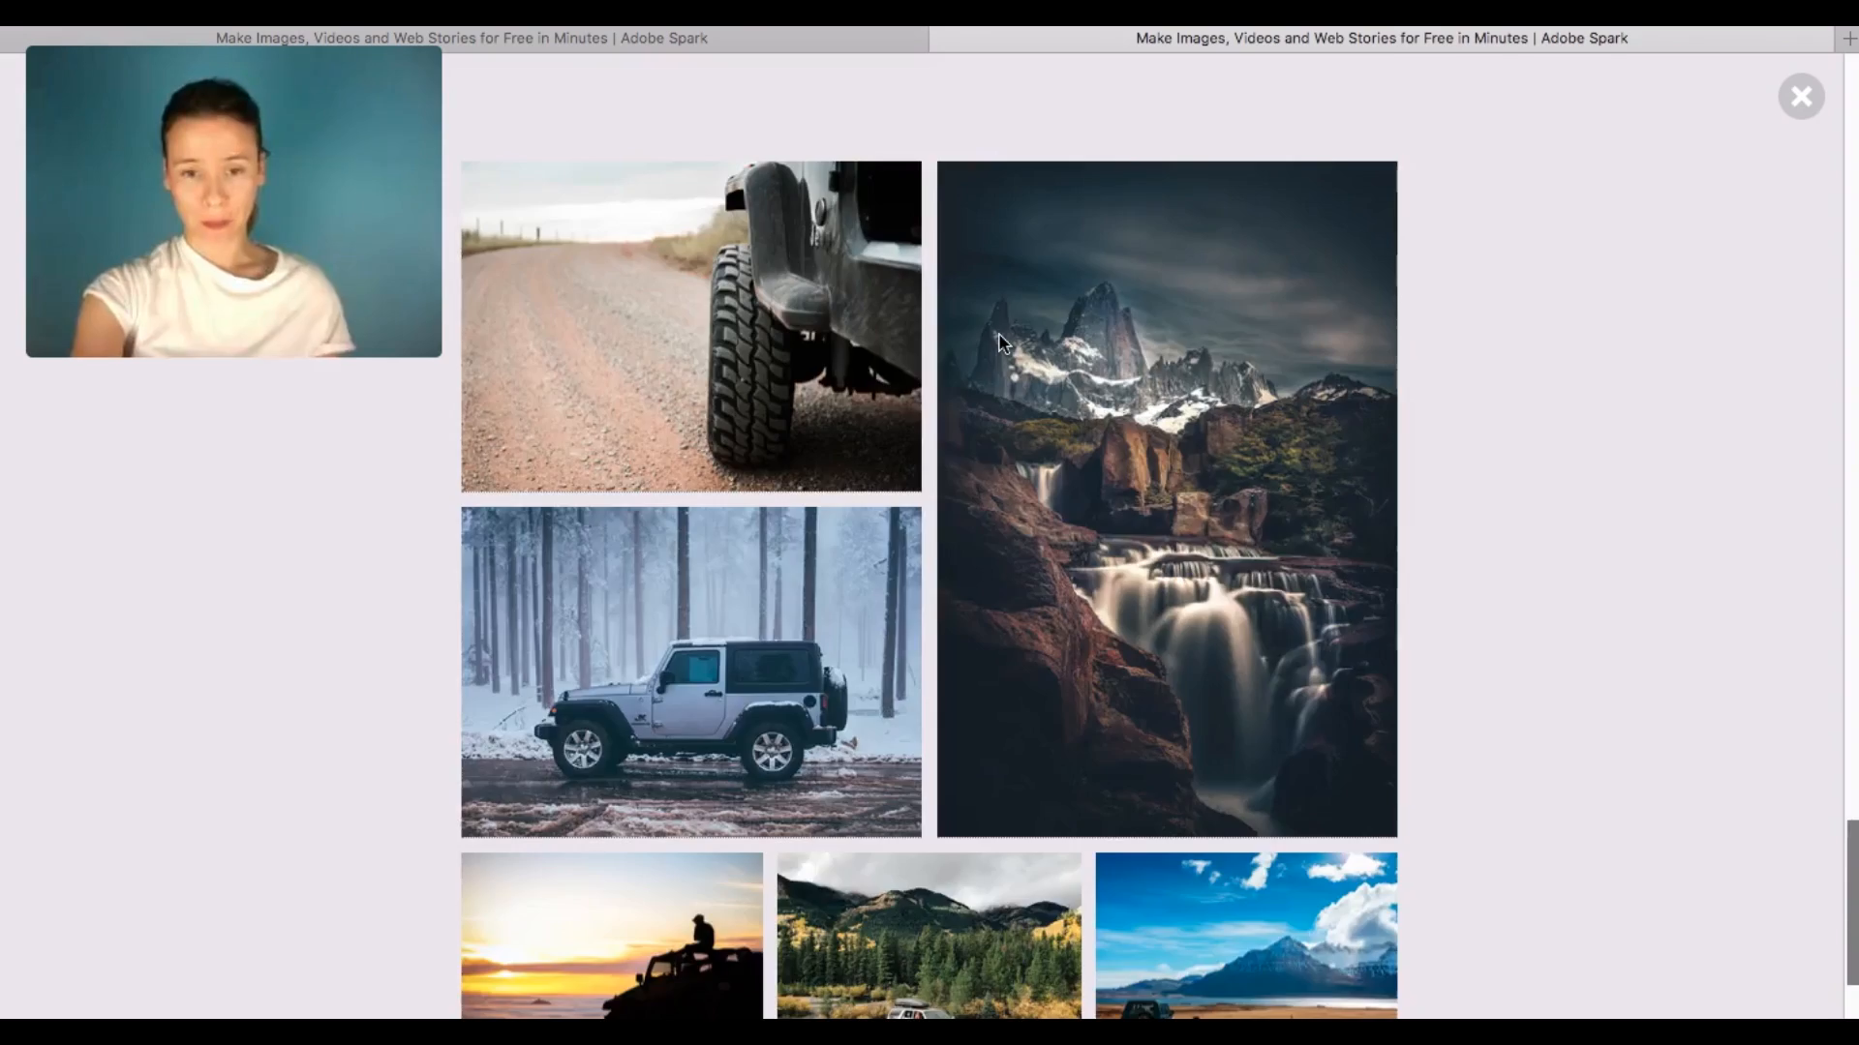
scroll(1002, 342, "down", 6)
scroll(1002, 342, "up", 5)
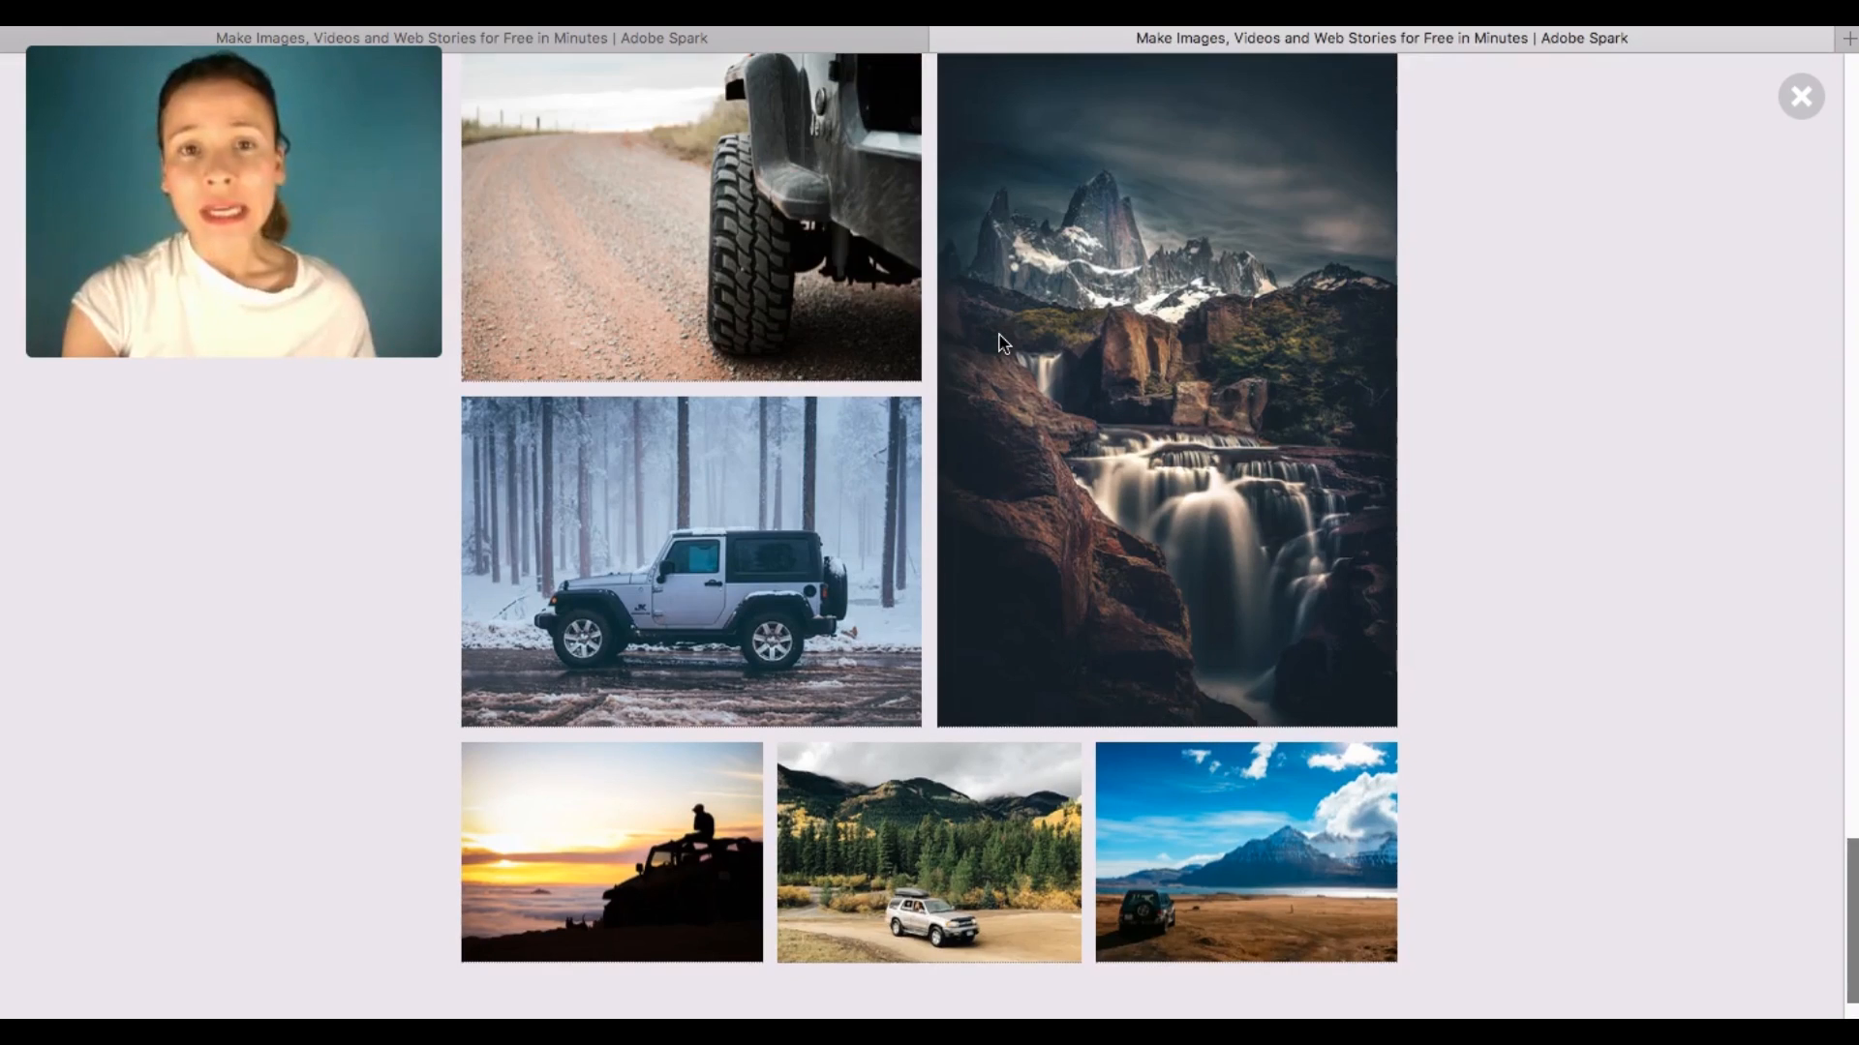
scroll(1001, 342, "down", 4)
scroll(786, 252, "up", 6)
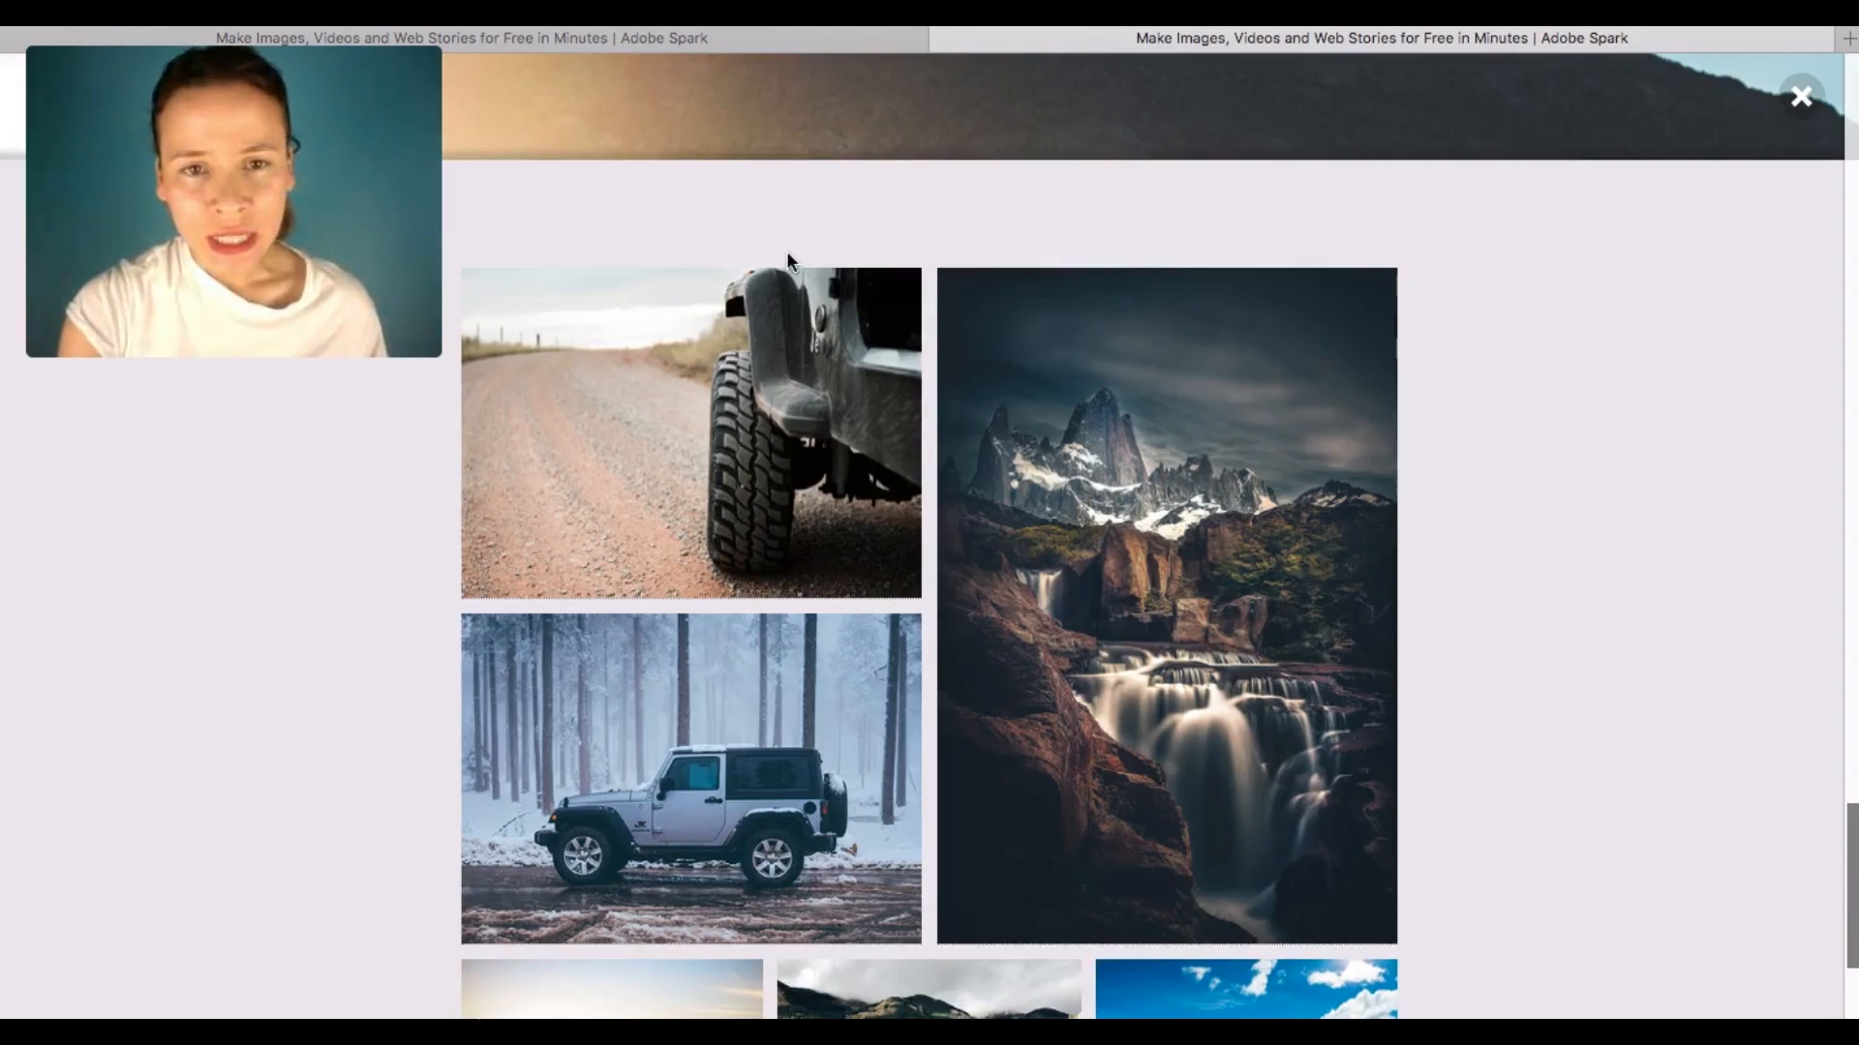
- View the grid photos full screen starting with the tyre photo, and check the paragraph and credits below the grid
left_click(790, 392)
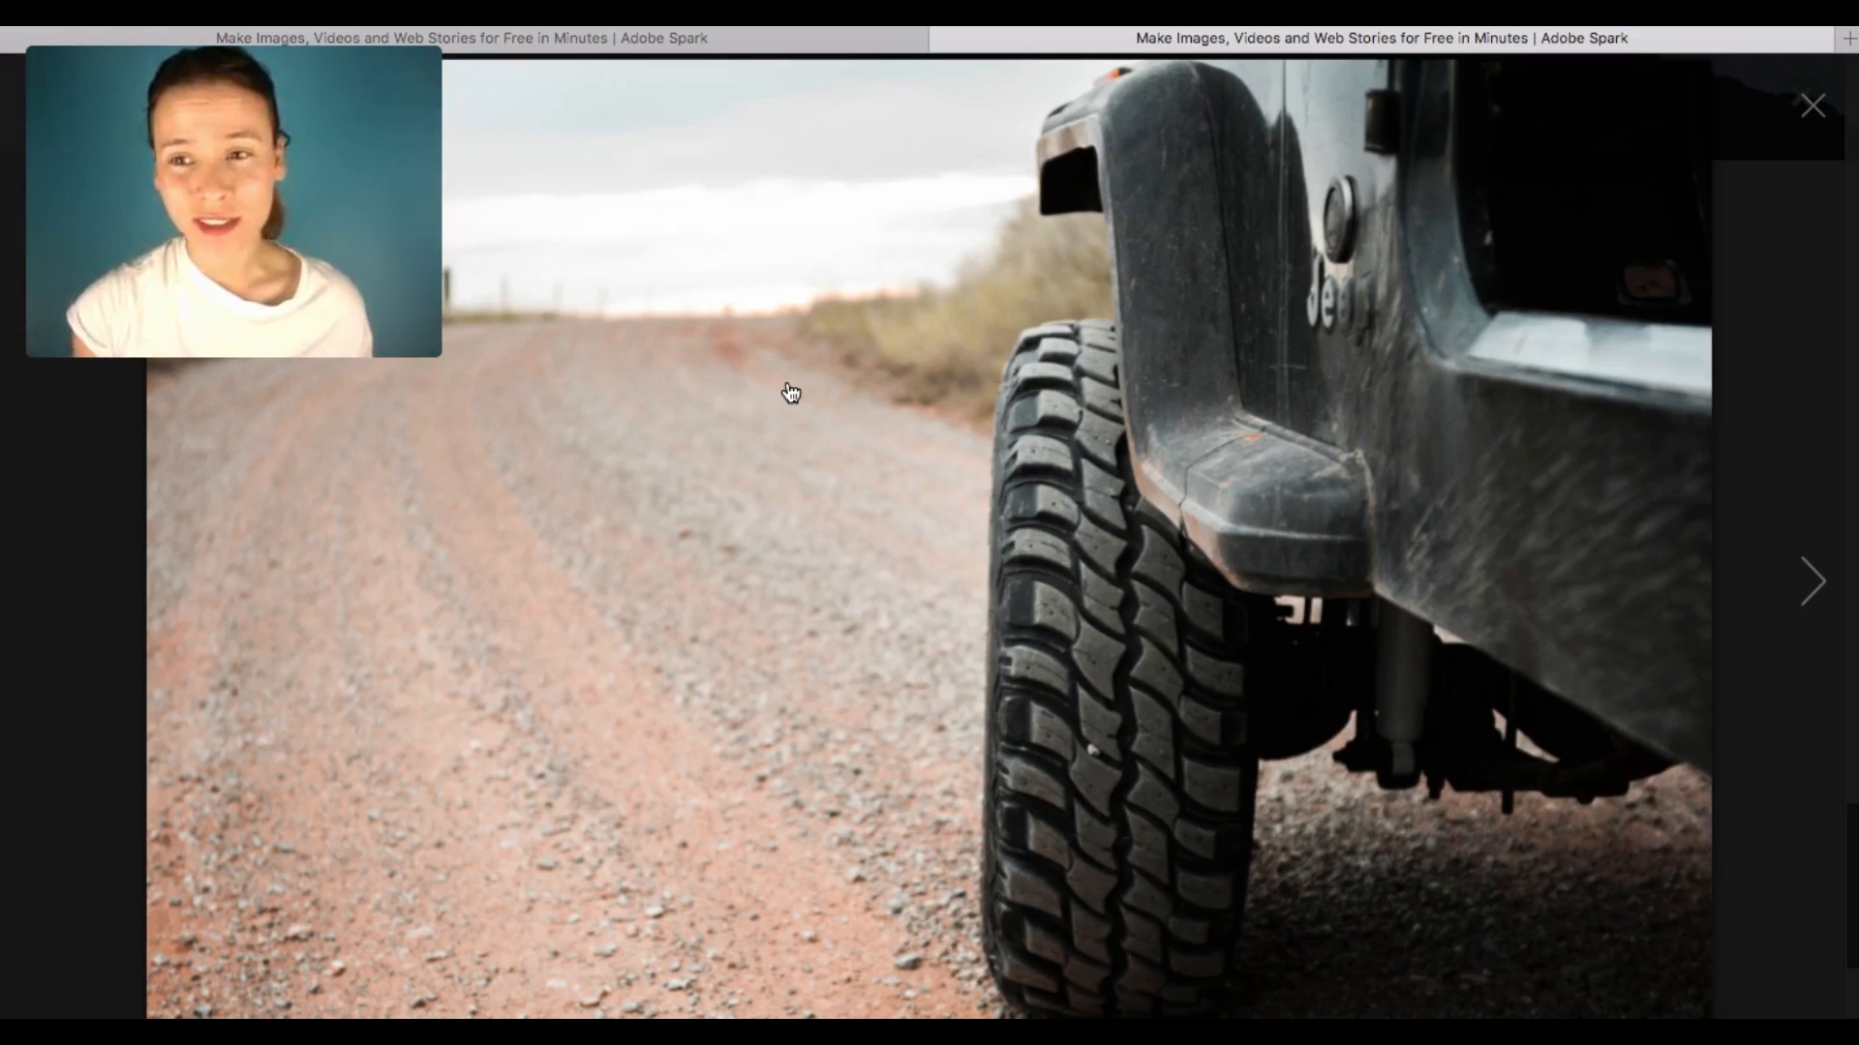
left_click(1810, 580)
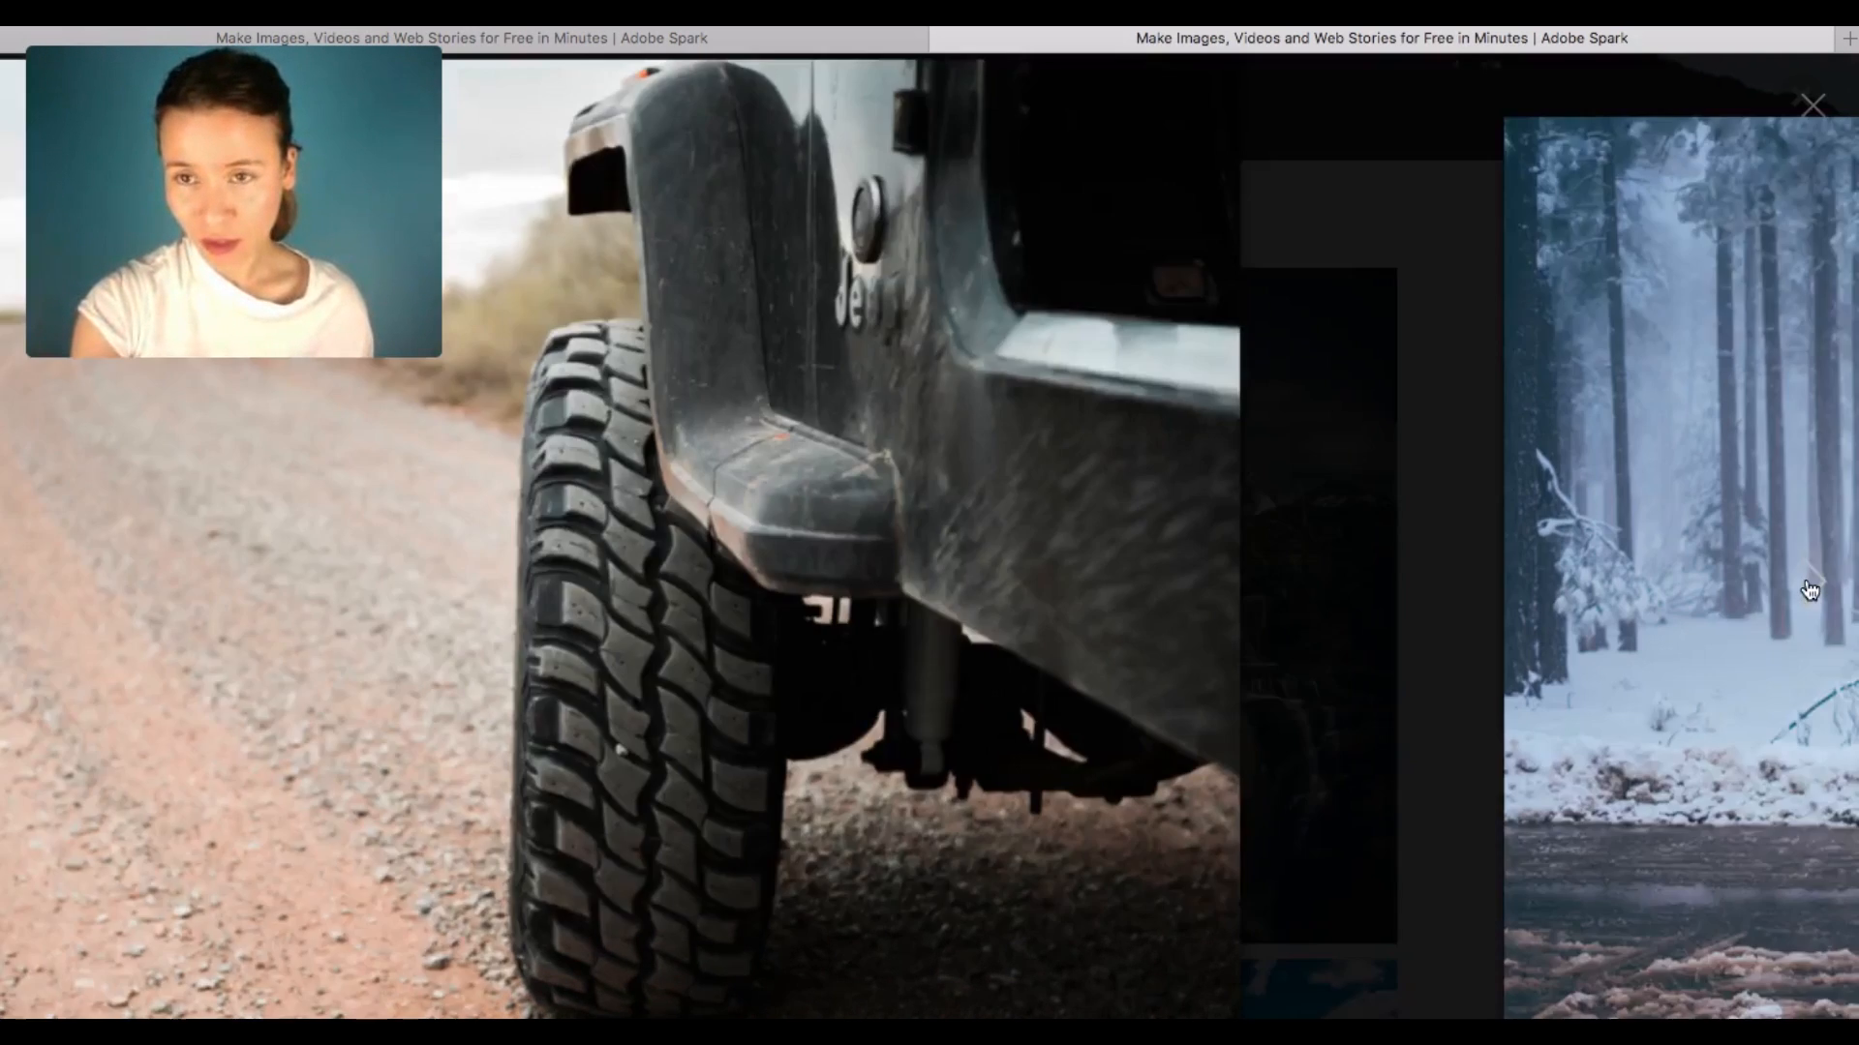
left_click(1808, 586)
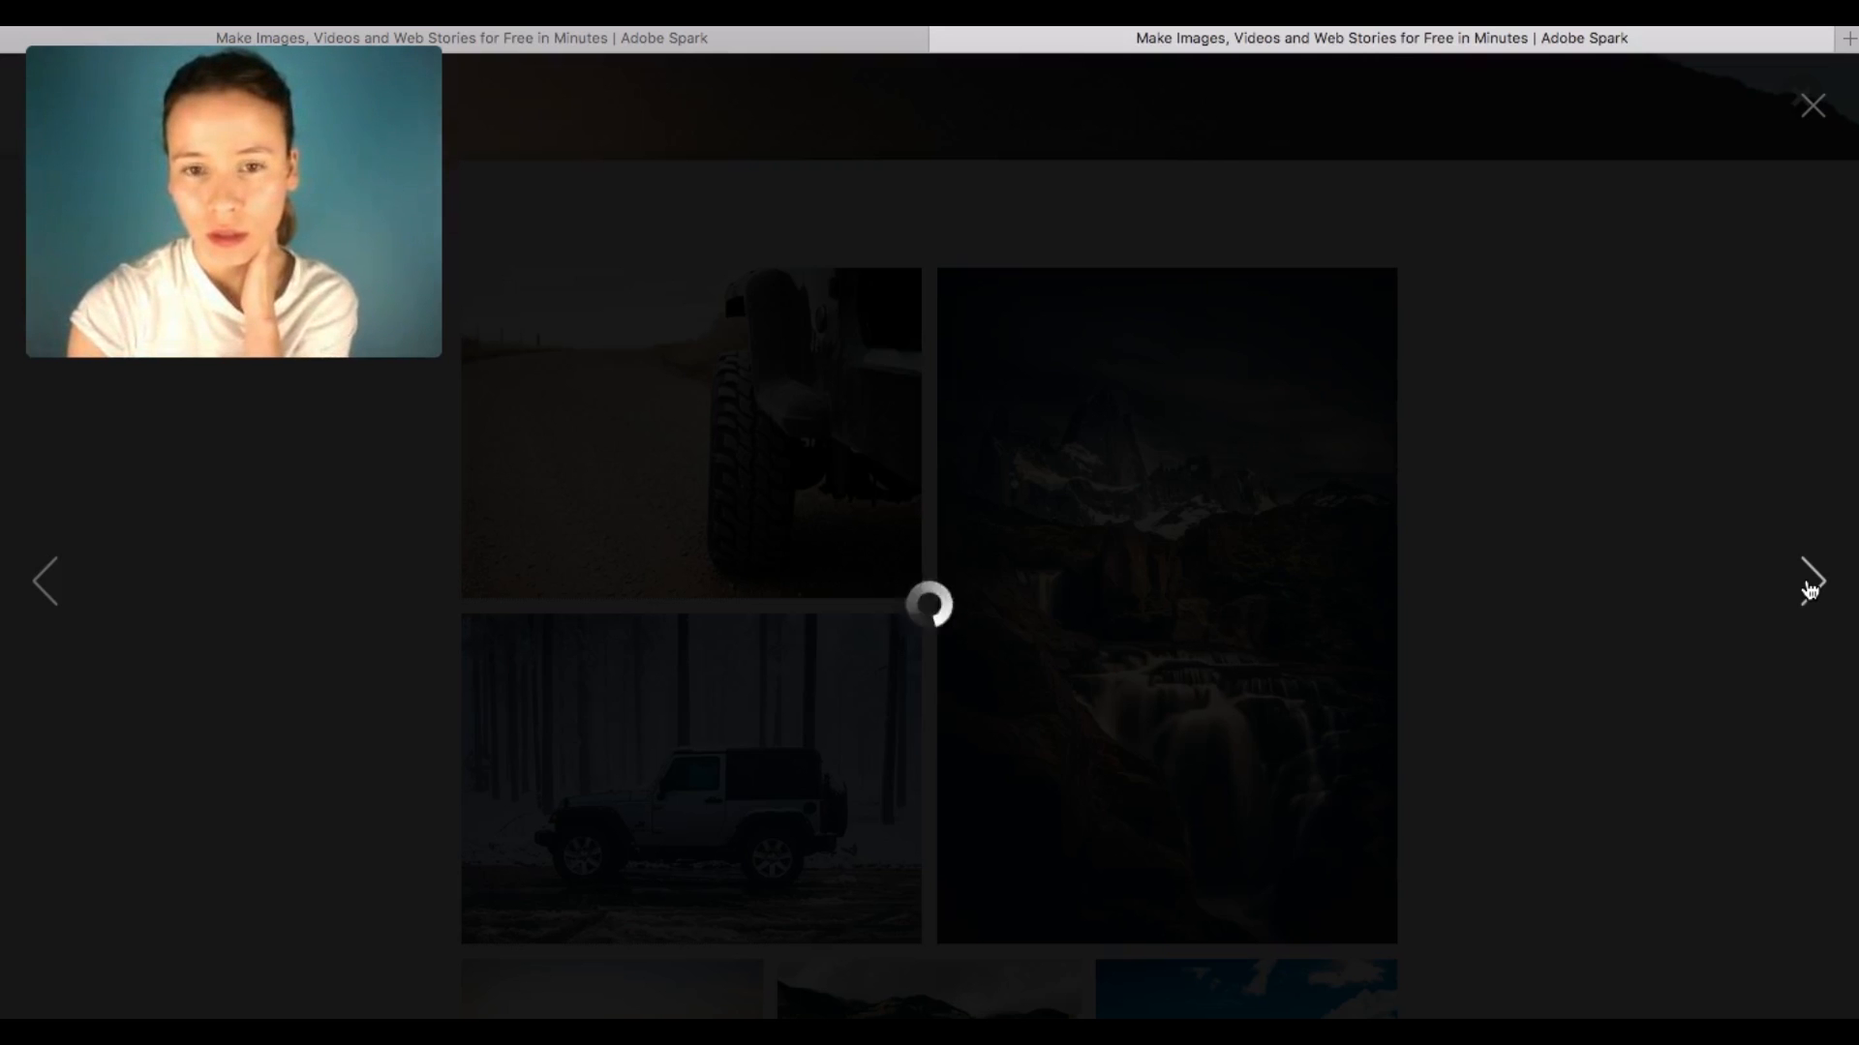
key("Escape")
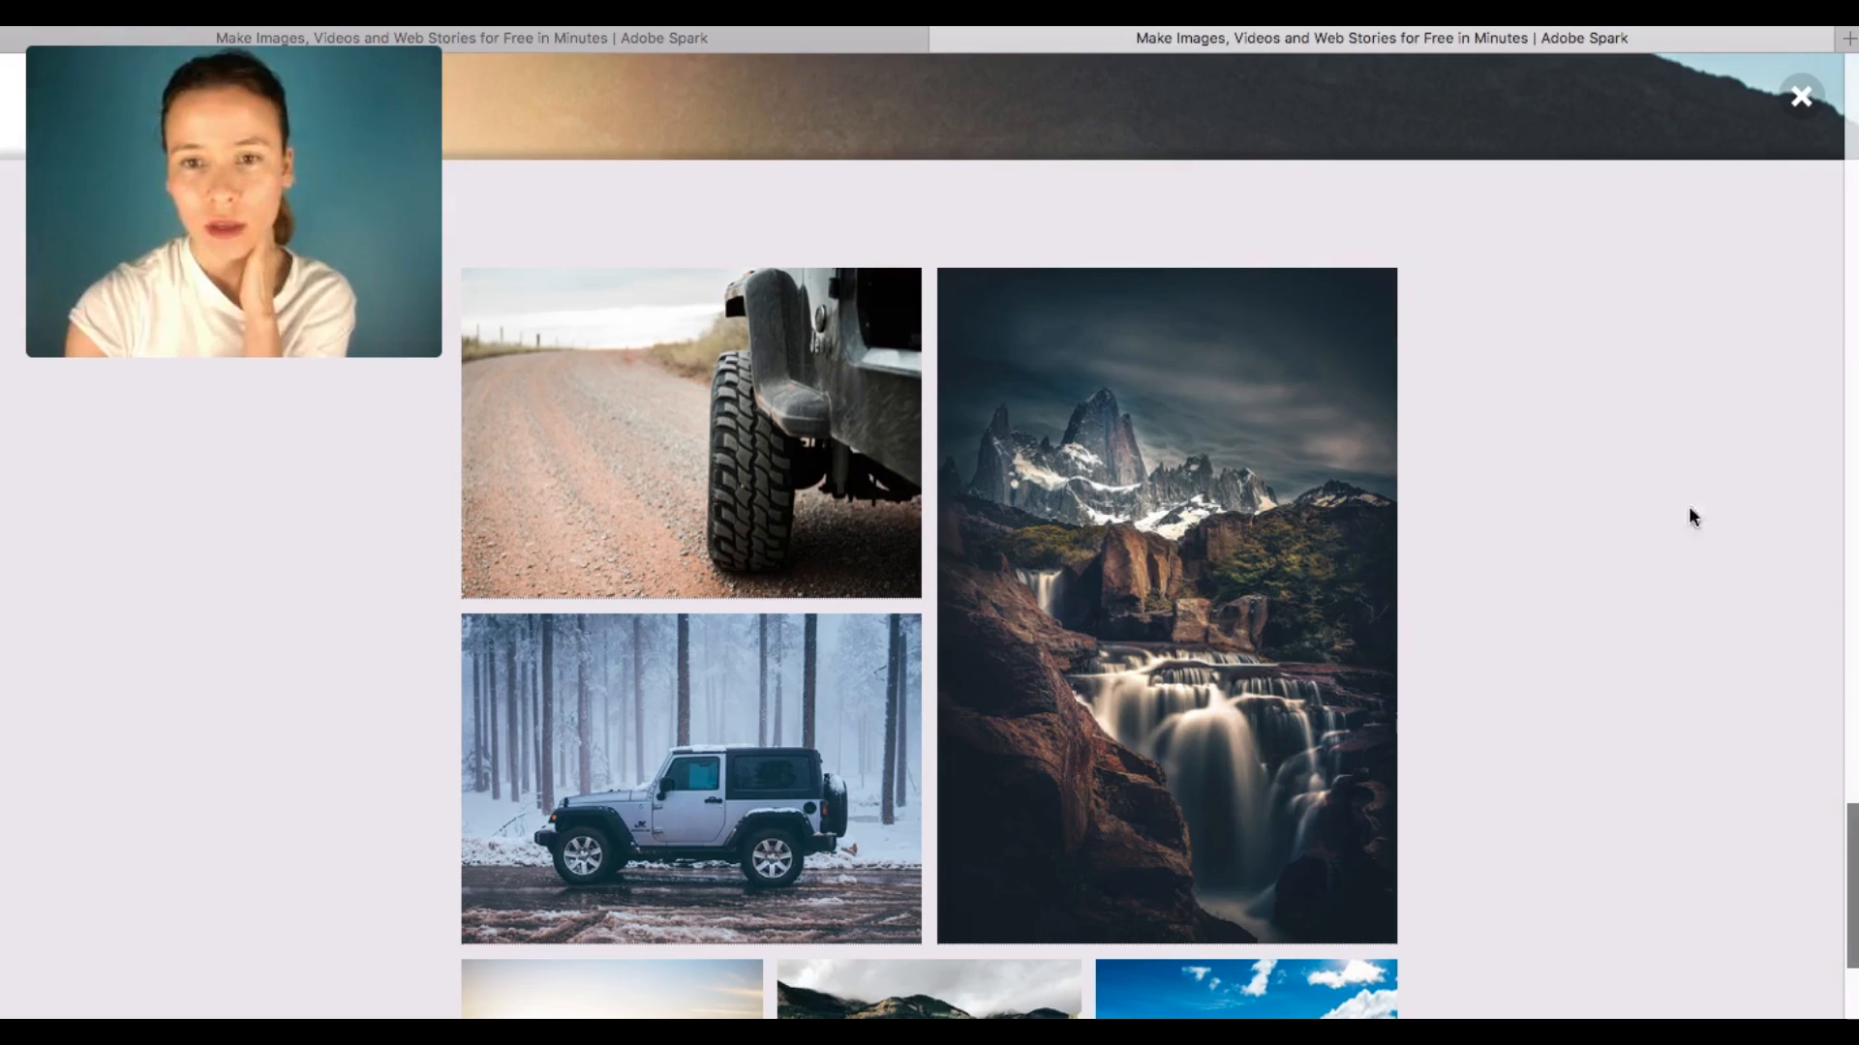
scroll(1629, 467, "down", 8)
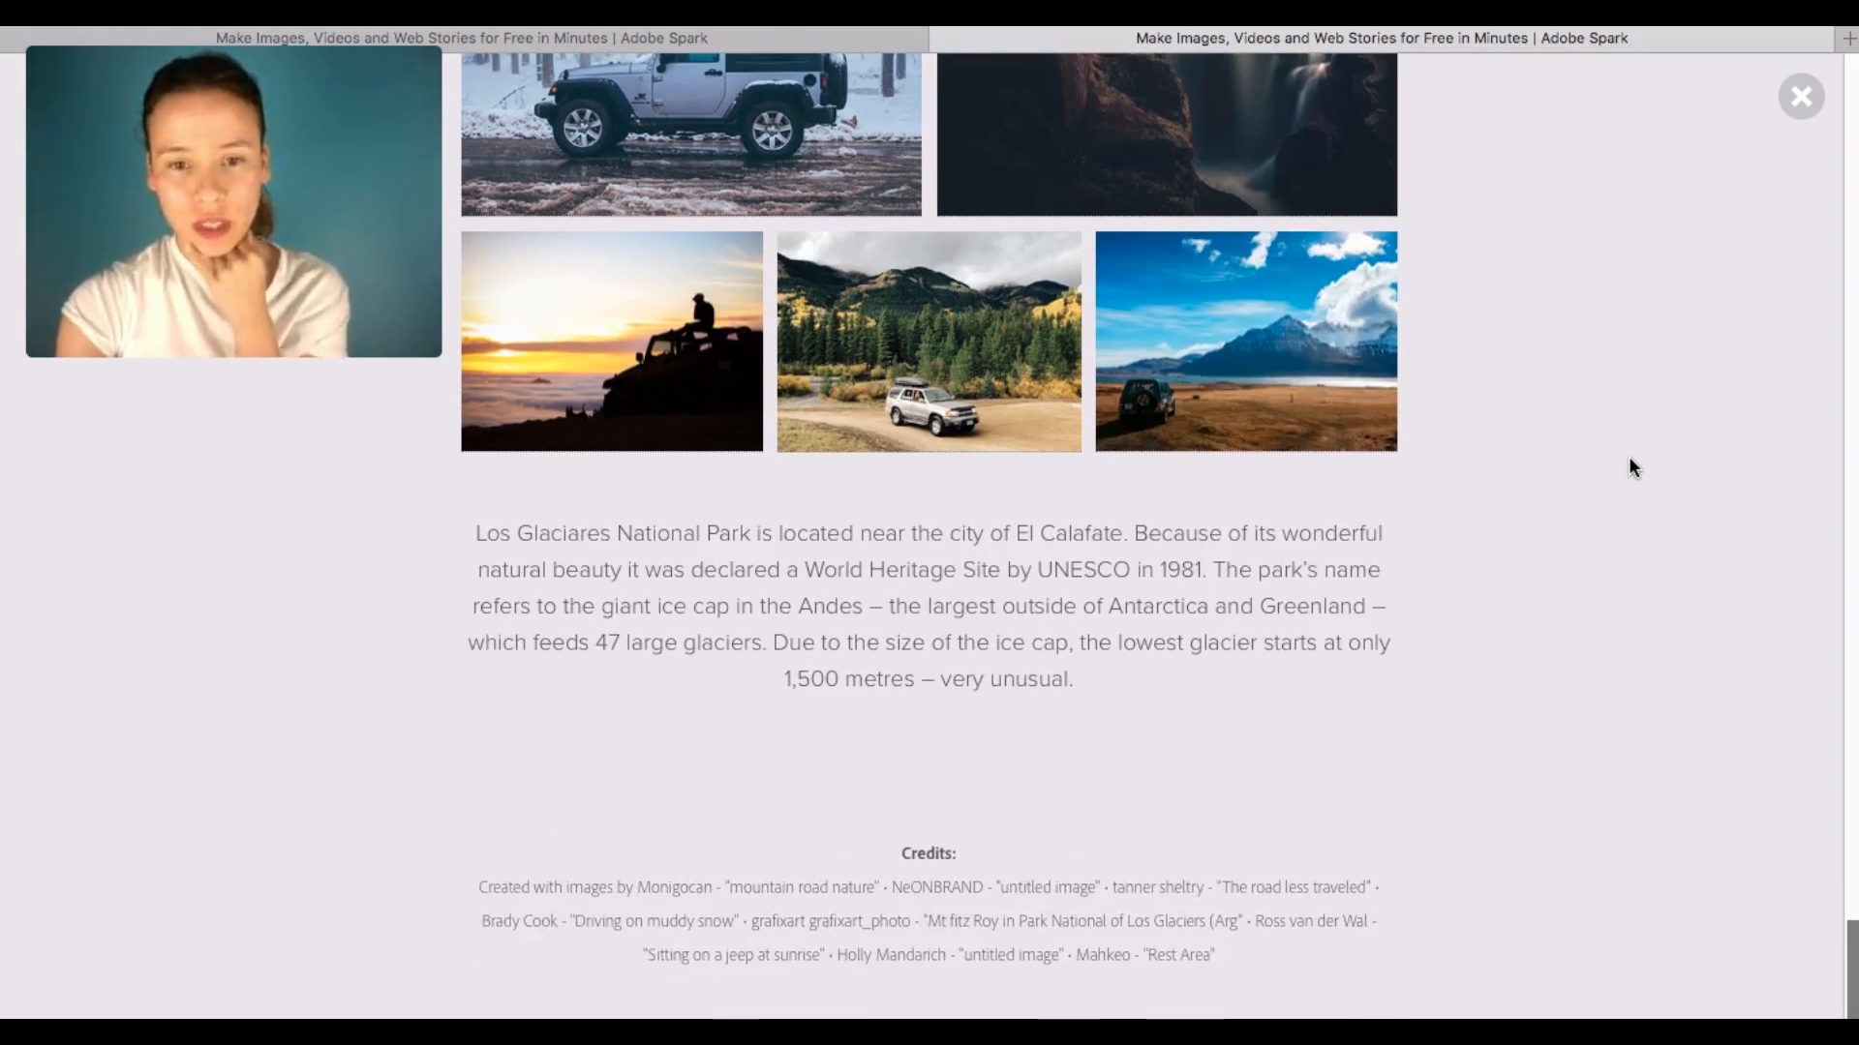
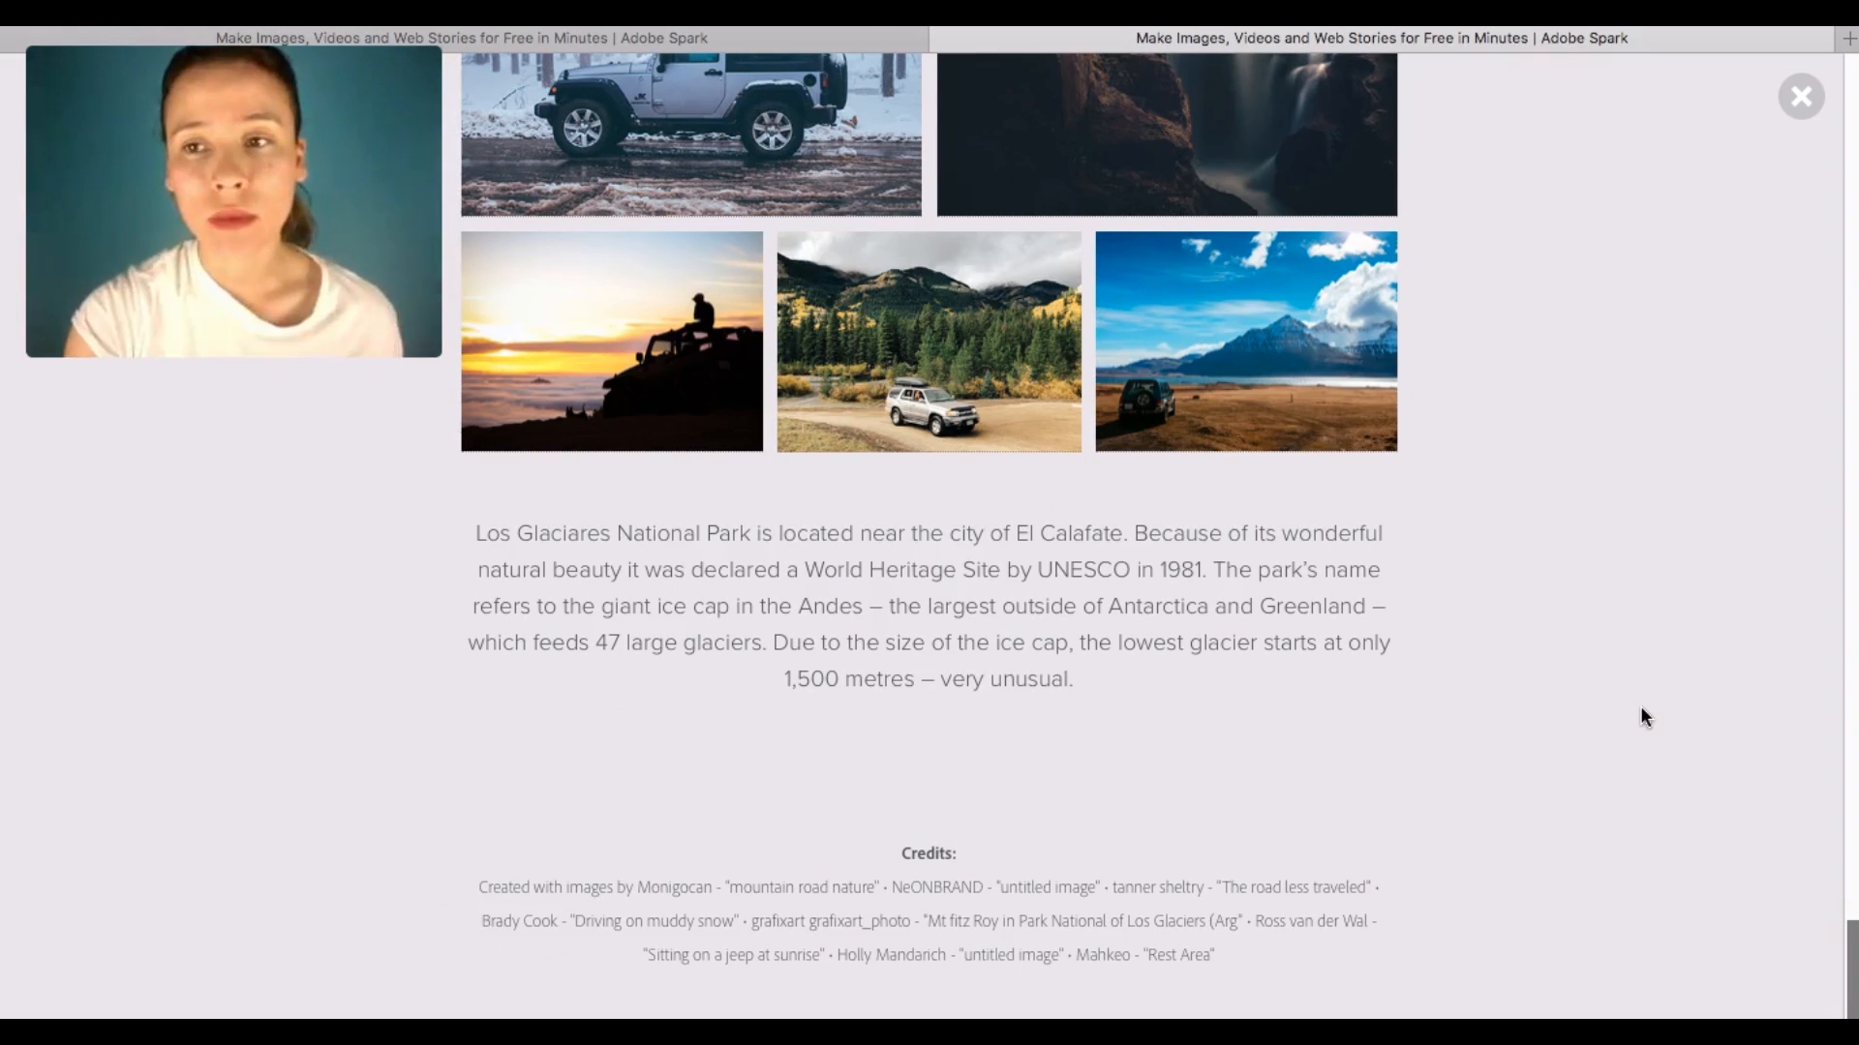
- Switch to the example page in the other browser tab and examine its Torres del Paine section and the photos following it
scroll(1641, 717, "up", 3)
left_click(852, 49)
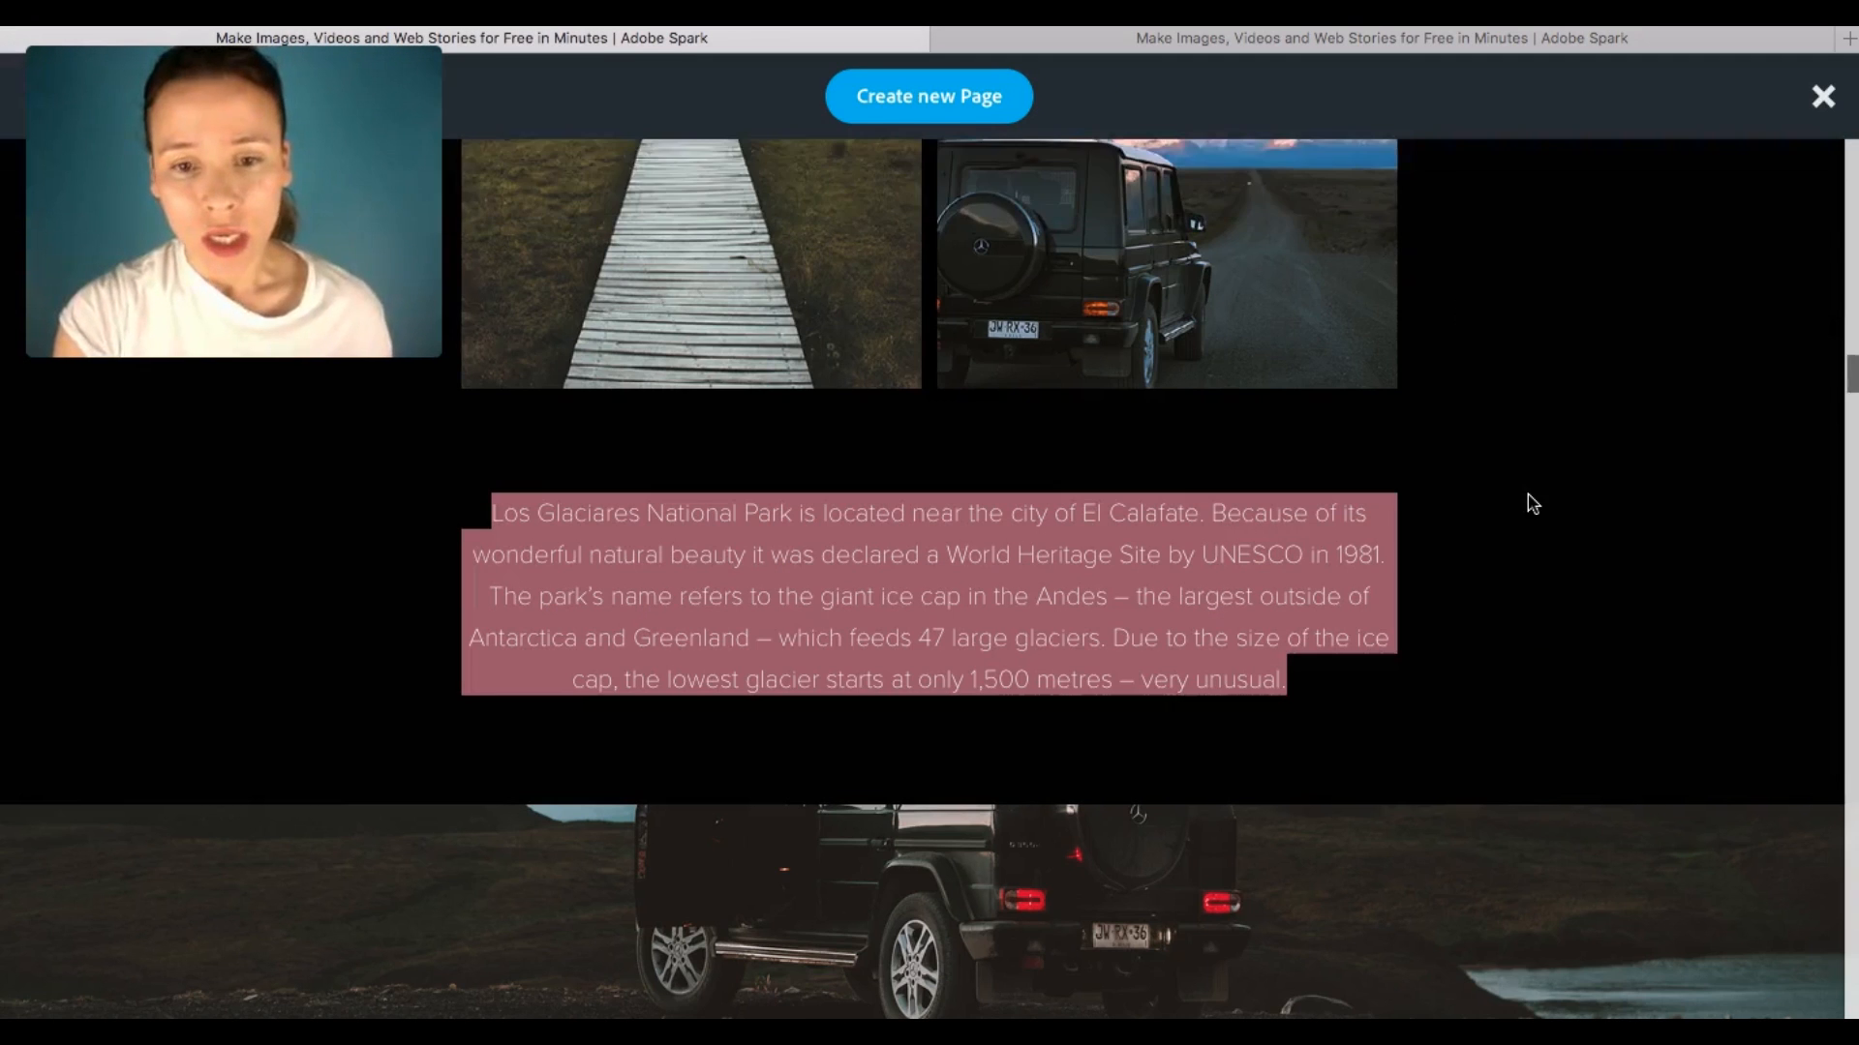
scroll(1527, 497, "down", 3)
scroll(1527, 497, "down", 2)
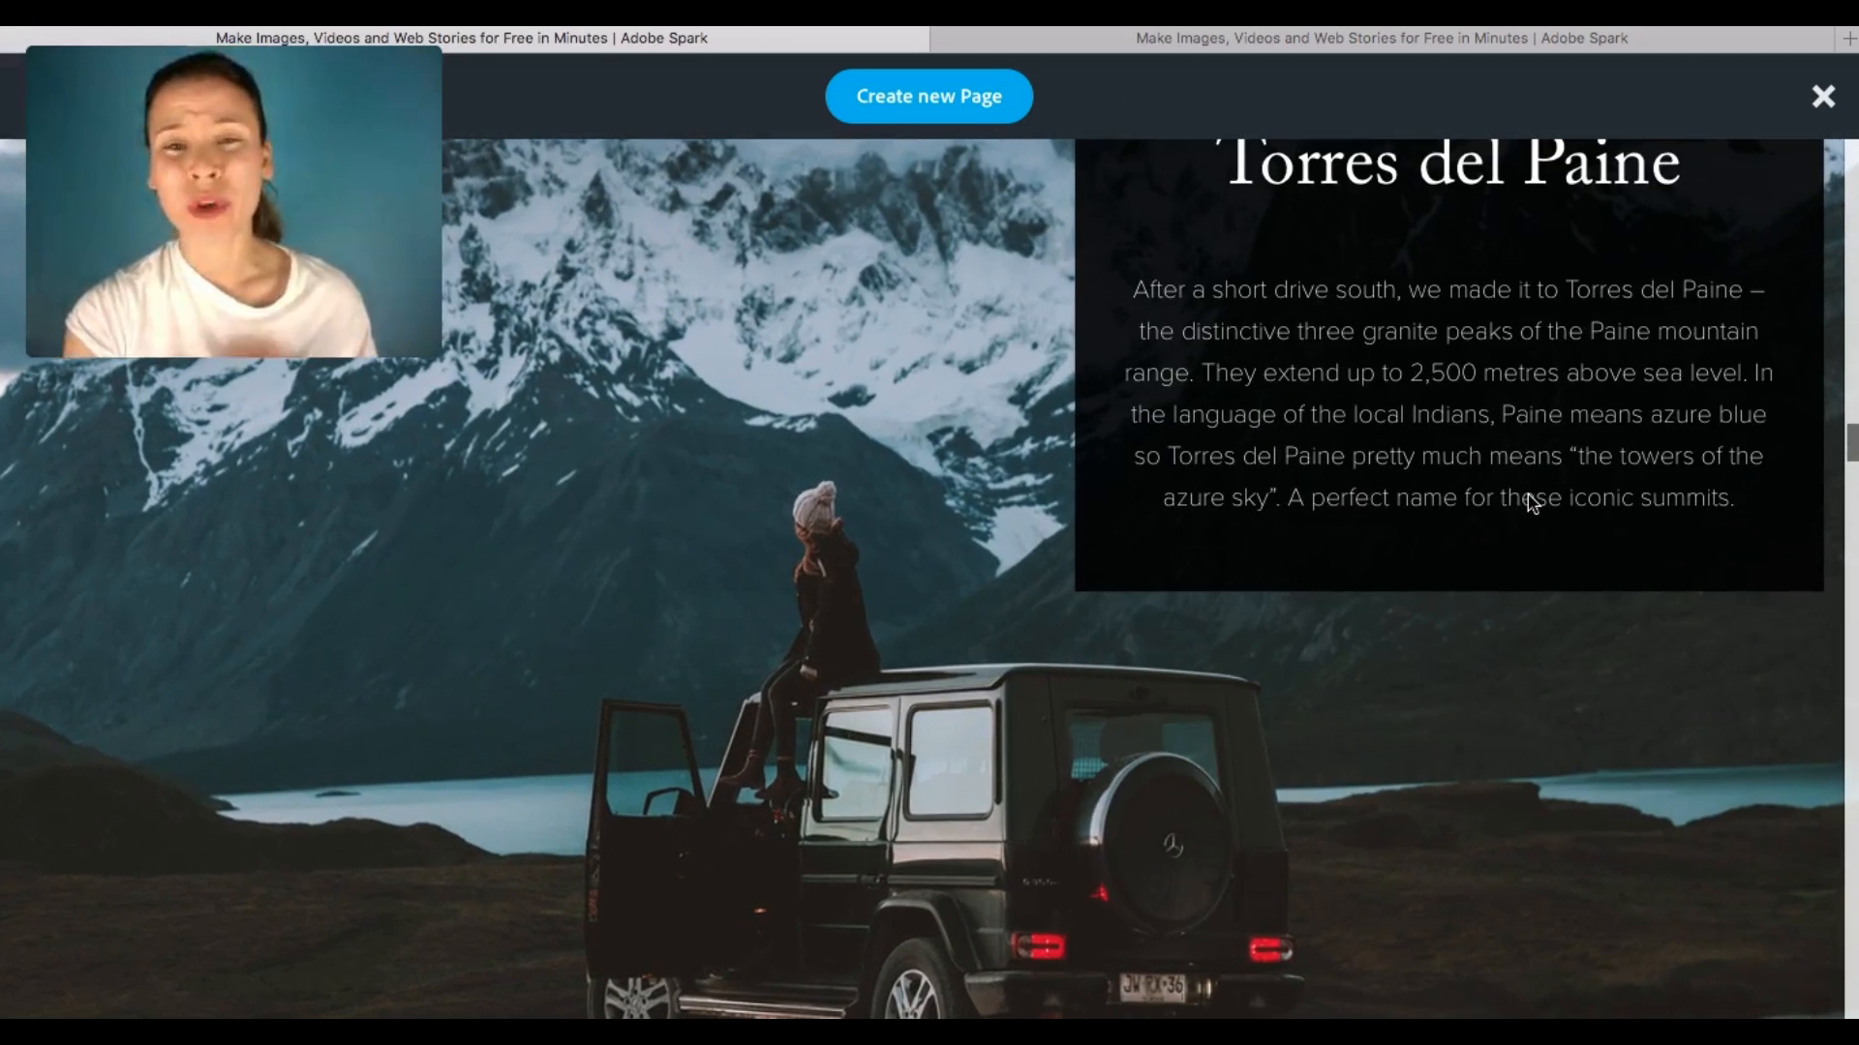
scroll(1529, 501, "down", 8)
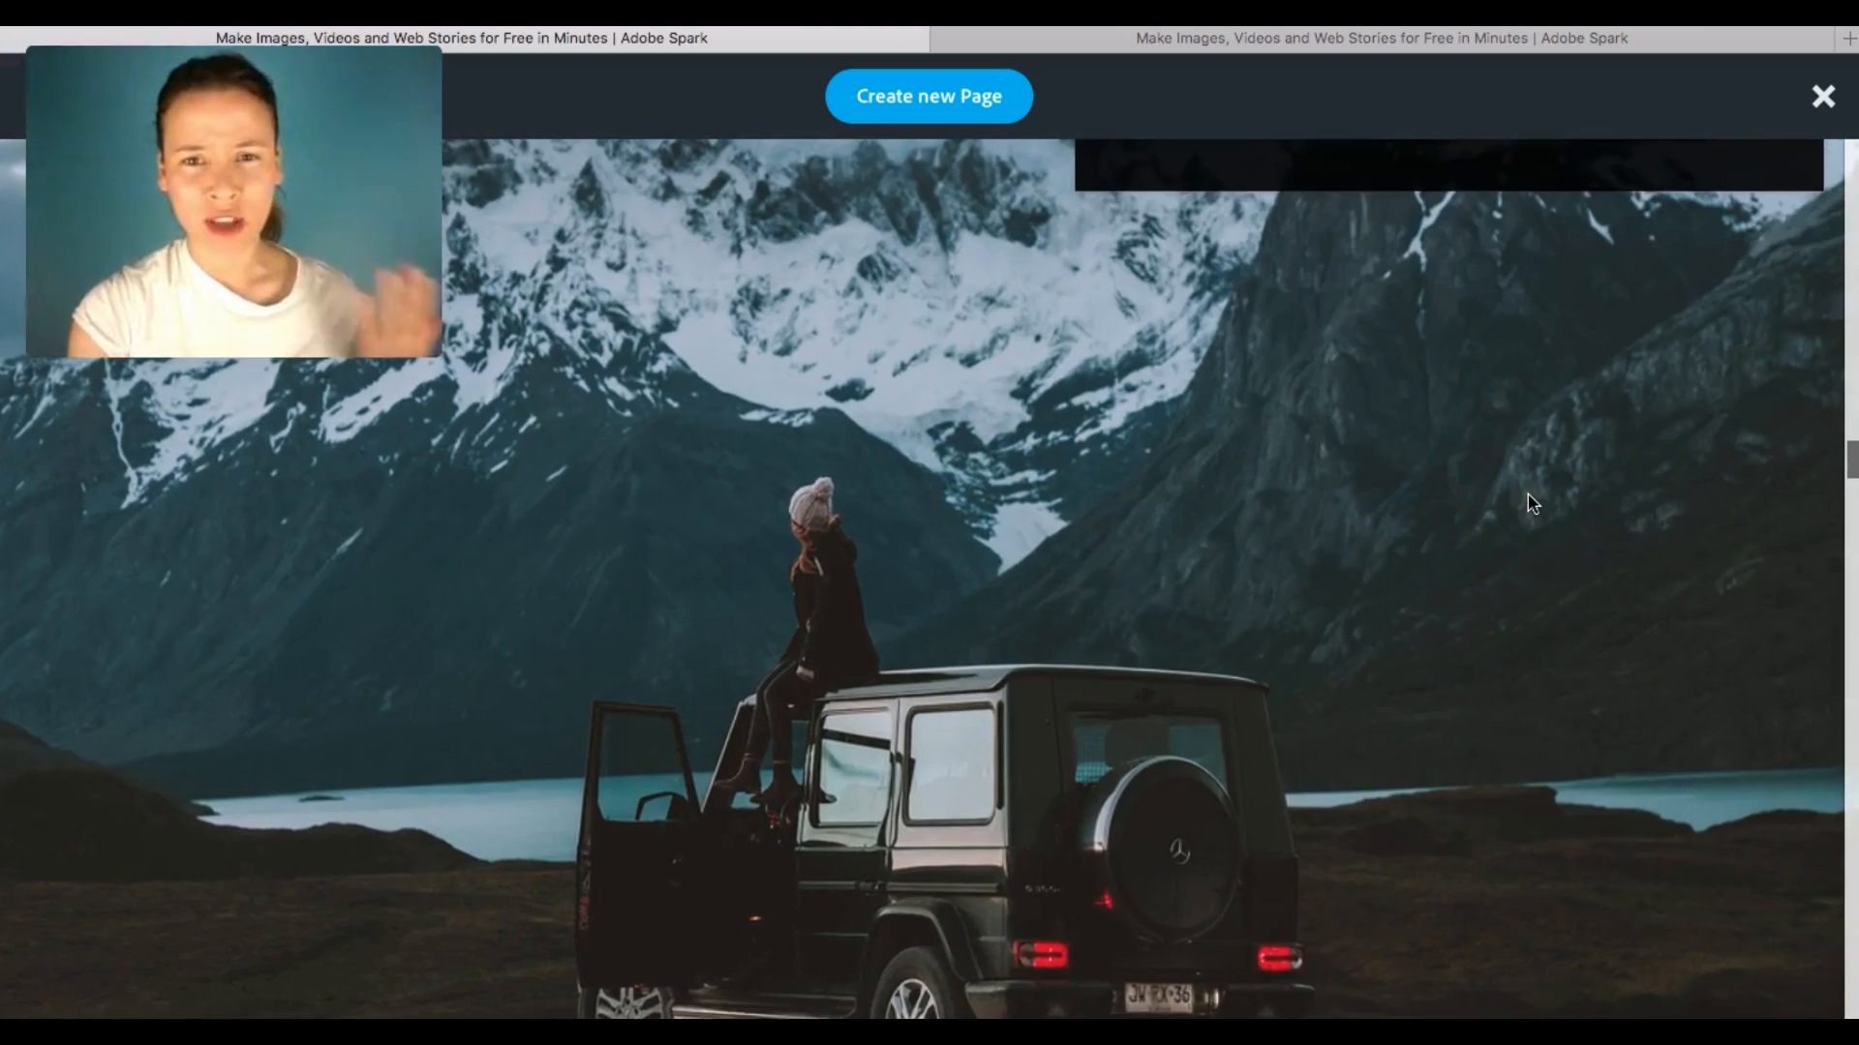
scroll(1529, 502, "down", 15)
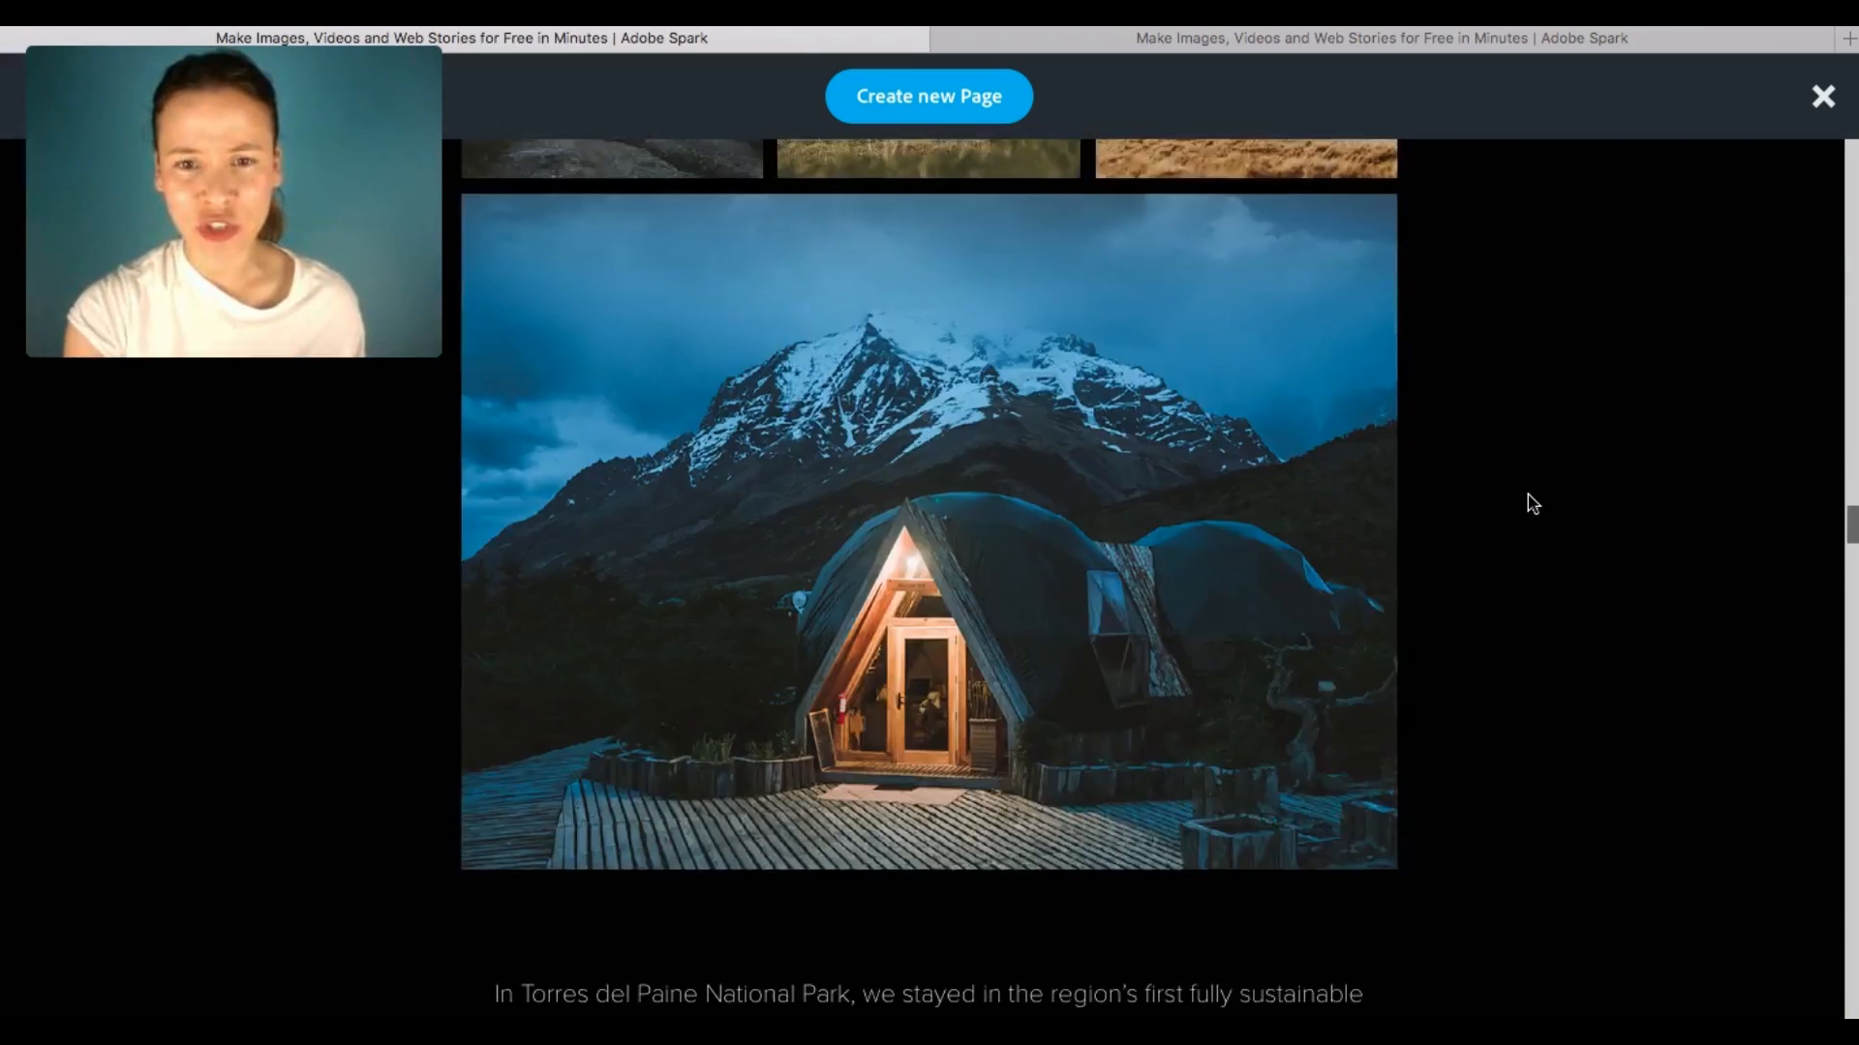
- Examine the example page's photo grid, the wide waterfall photo with its paragraph, and the start of the Puerto Natales section
scroll(1528, 496, "down", 7)
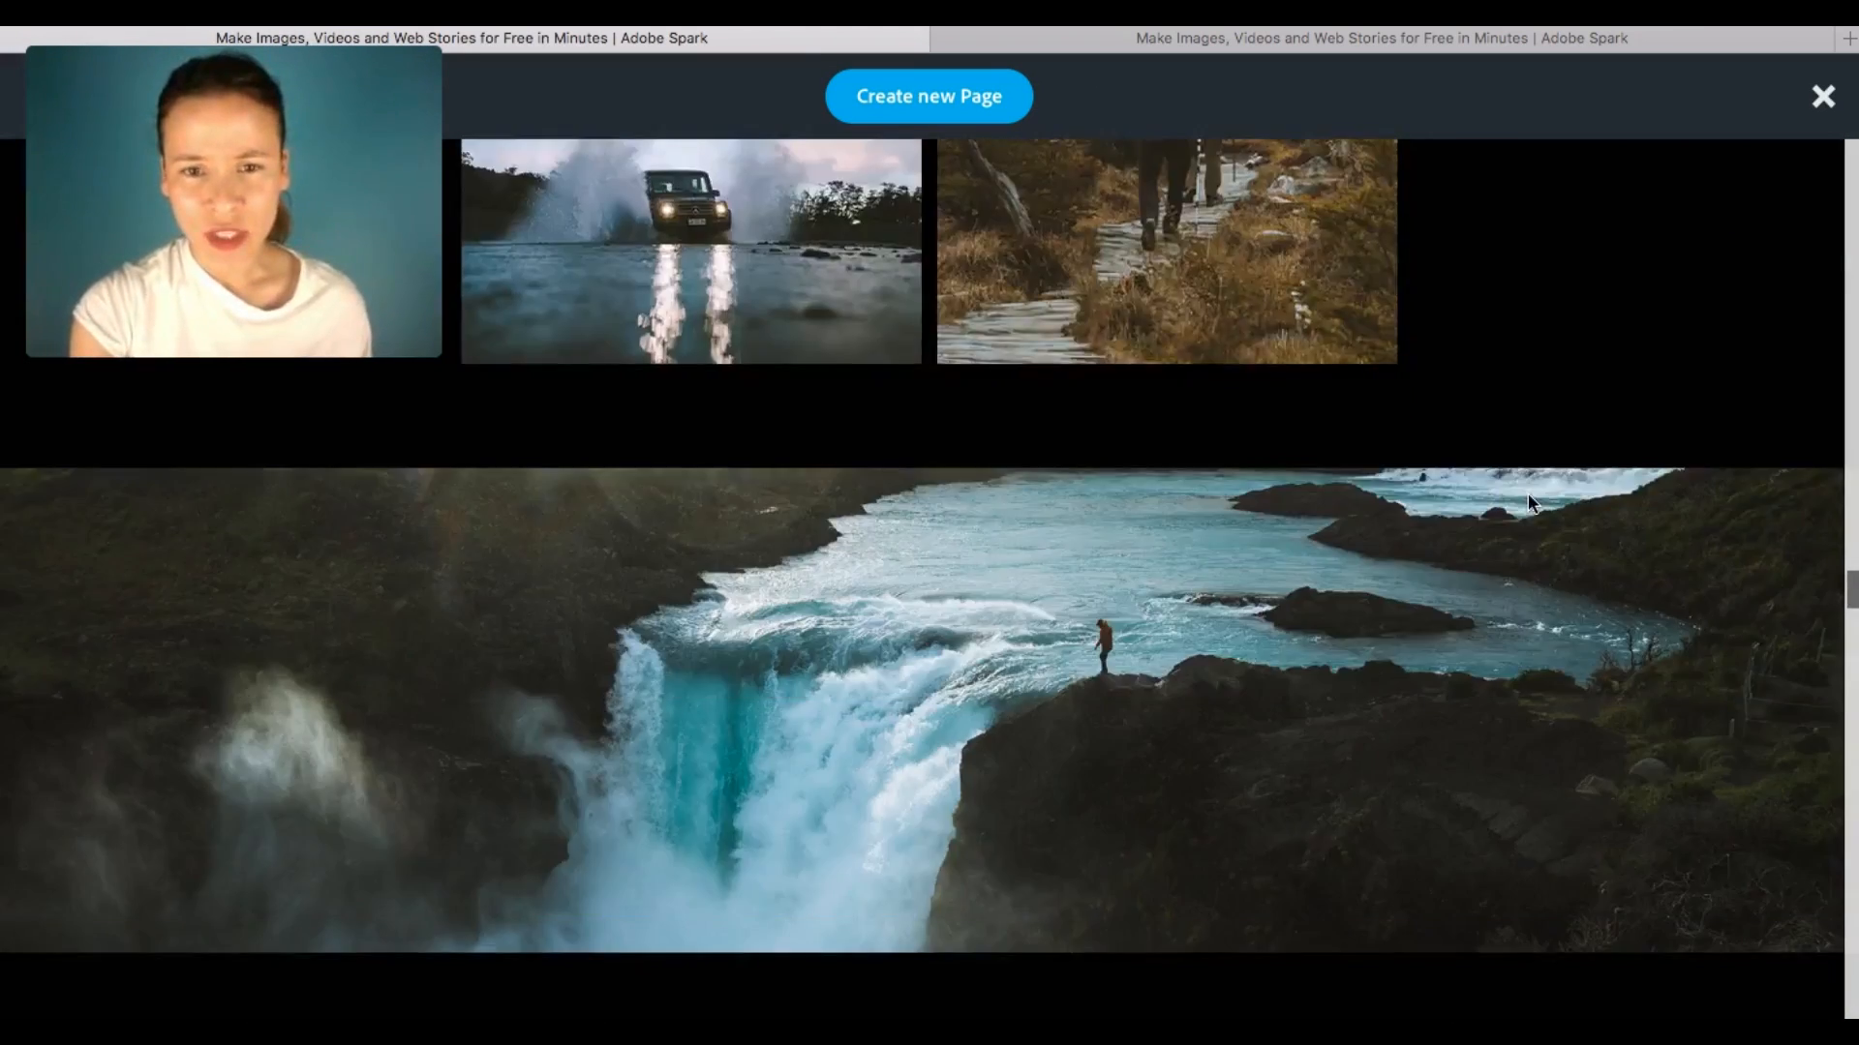
scroll(1528, 495, "up", 4)
scroll(1528, 494, "up", 3)
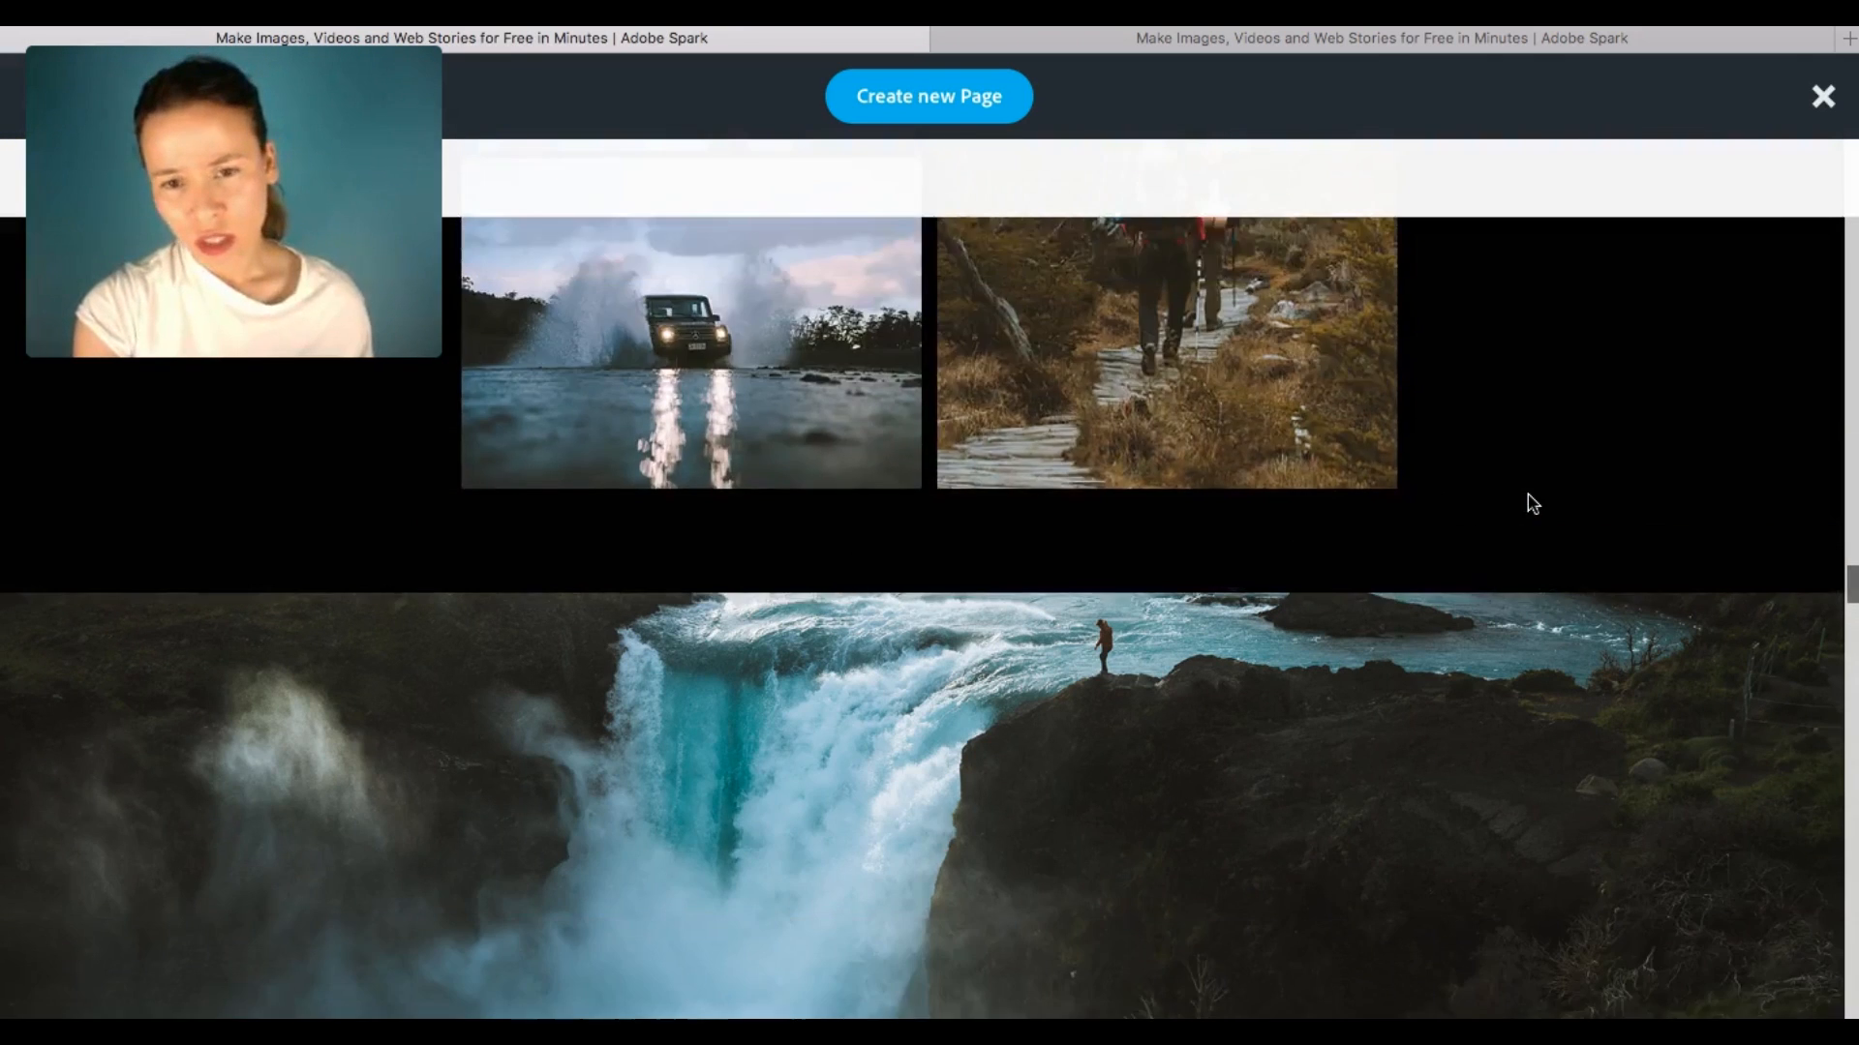
scroll(1528, 494, "down", 4)
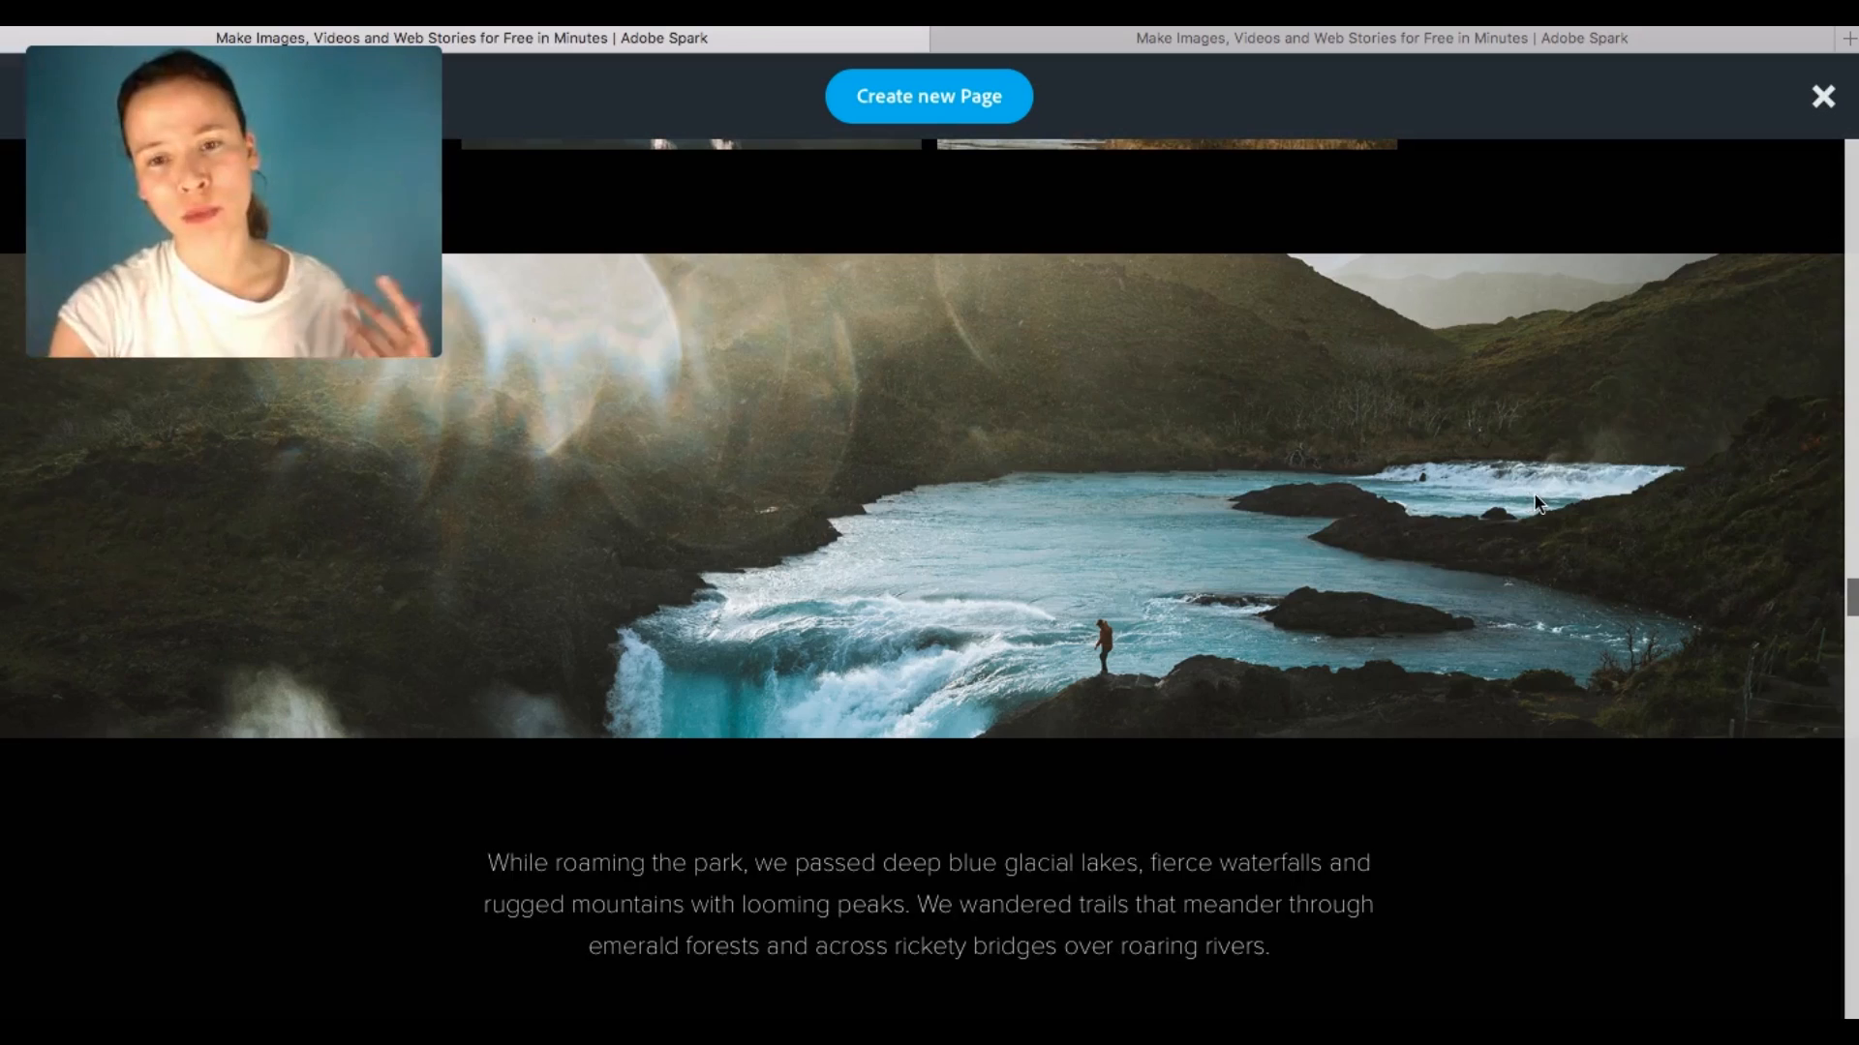
scroll(1448, 454, "down", 4)
scroll(1449, 460, "down", 10)
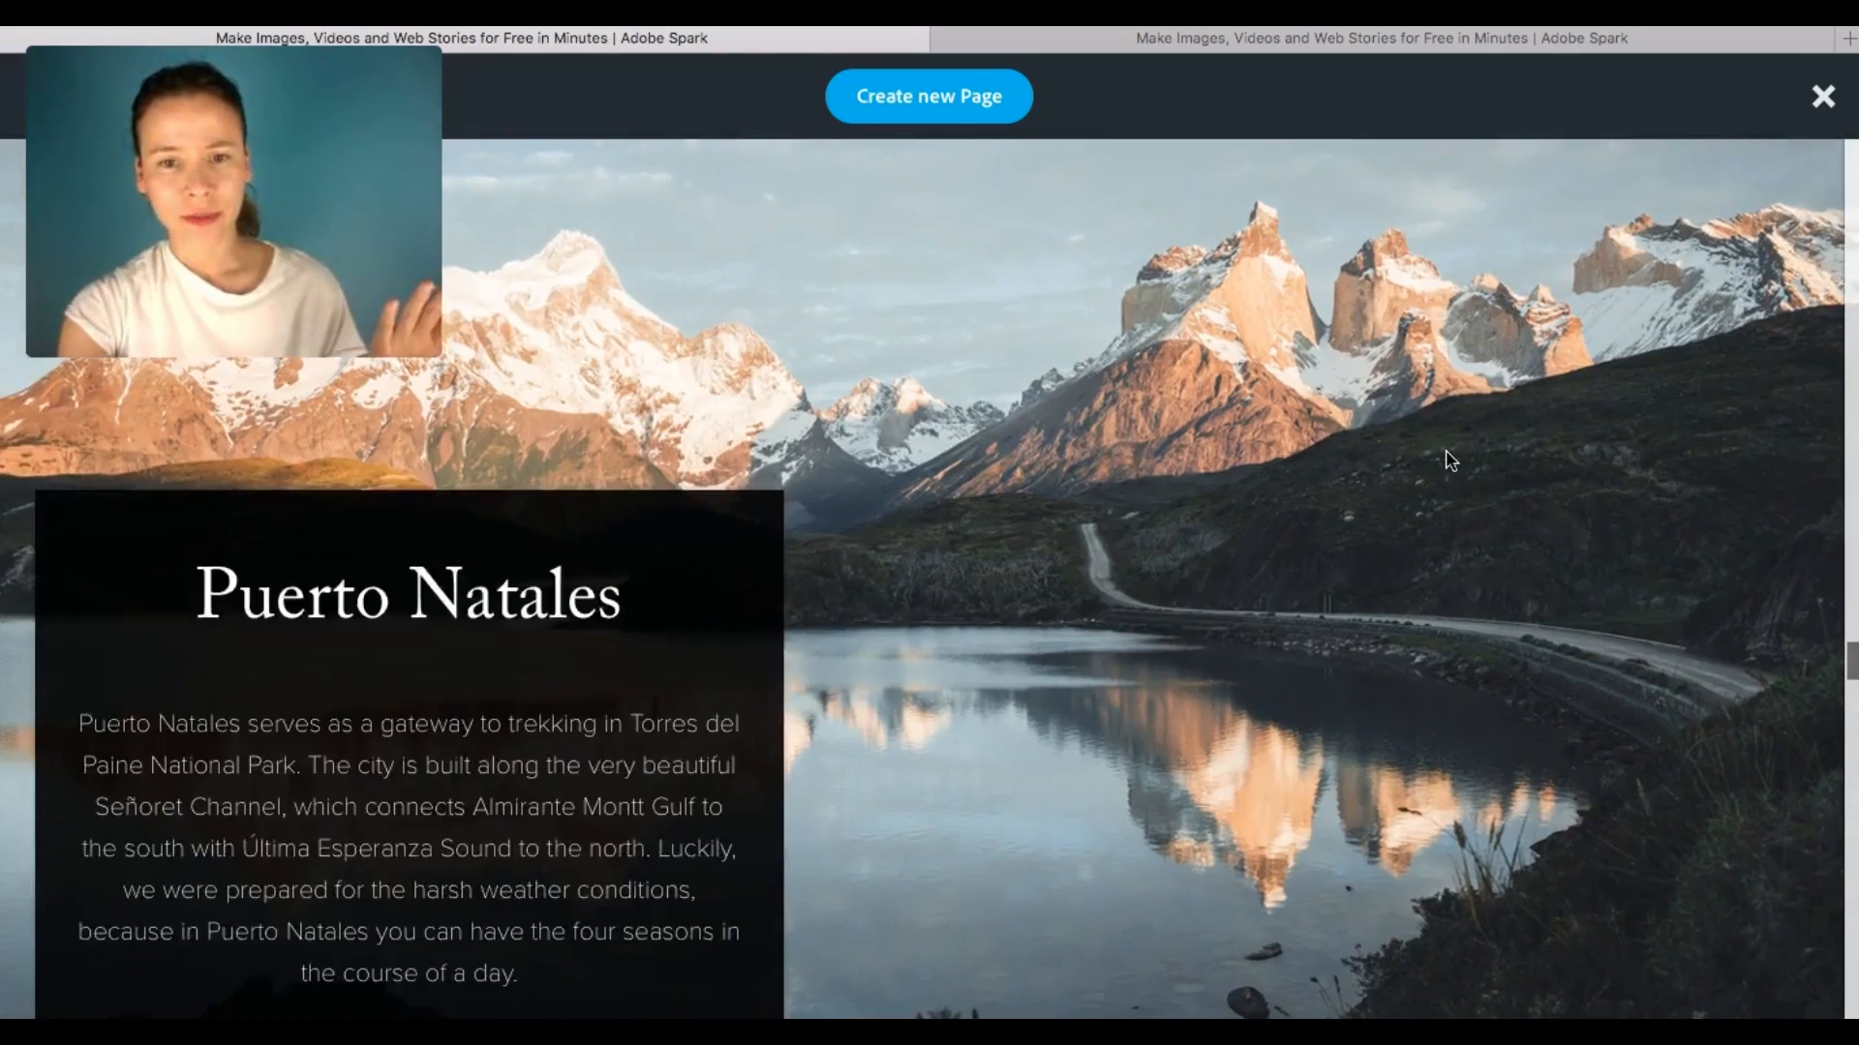
- Examine how the example's Puerto Natales photo gives way to the lake window photo, its border-crossing paragraph and the El Chaltén section
scroll(1449, 461, "down", 5)
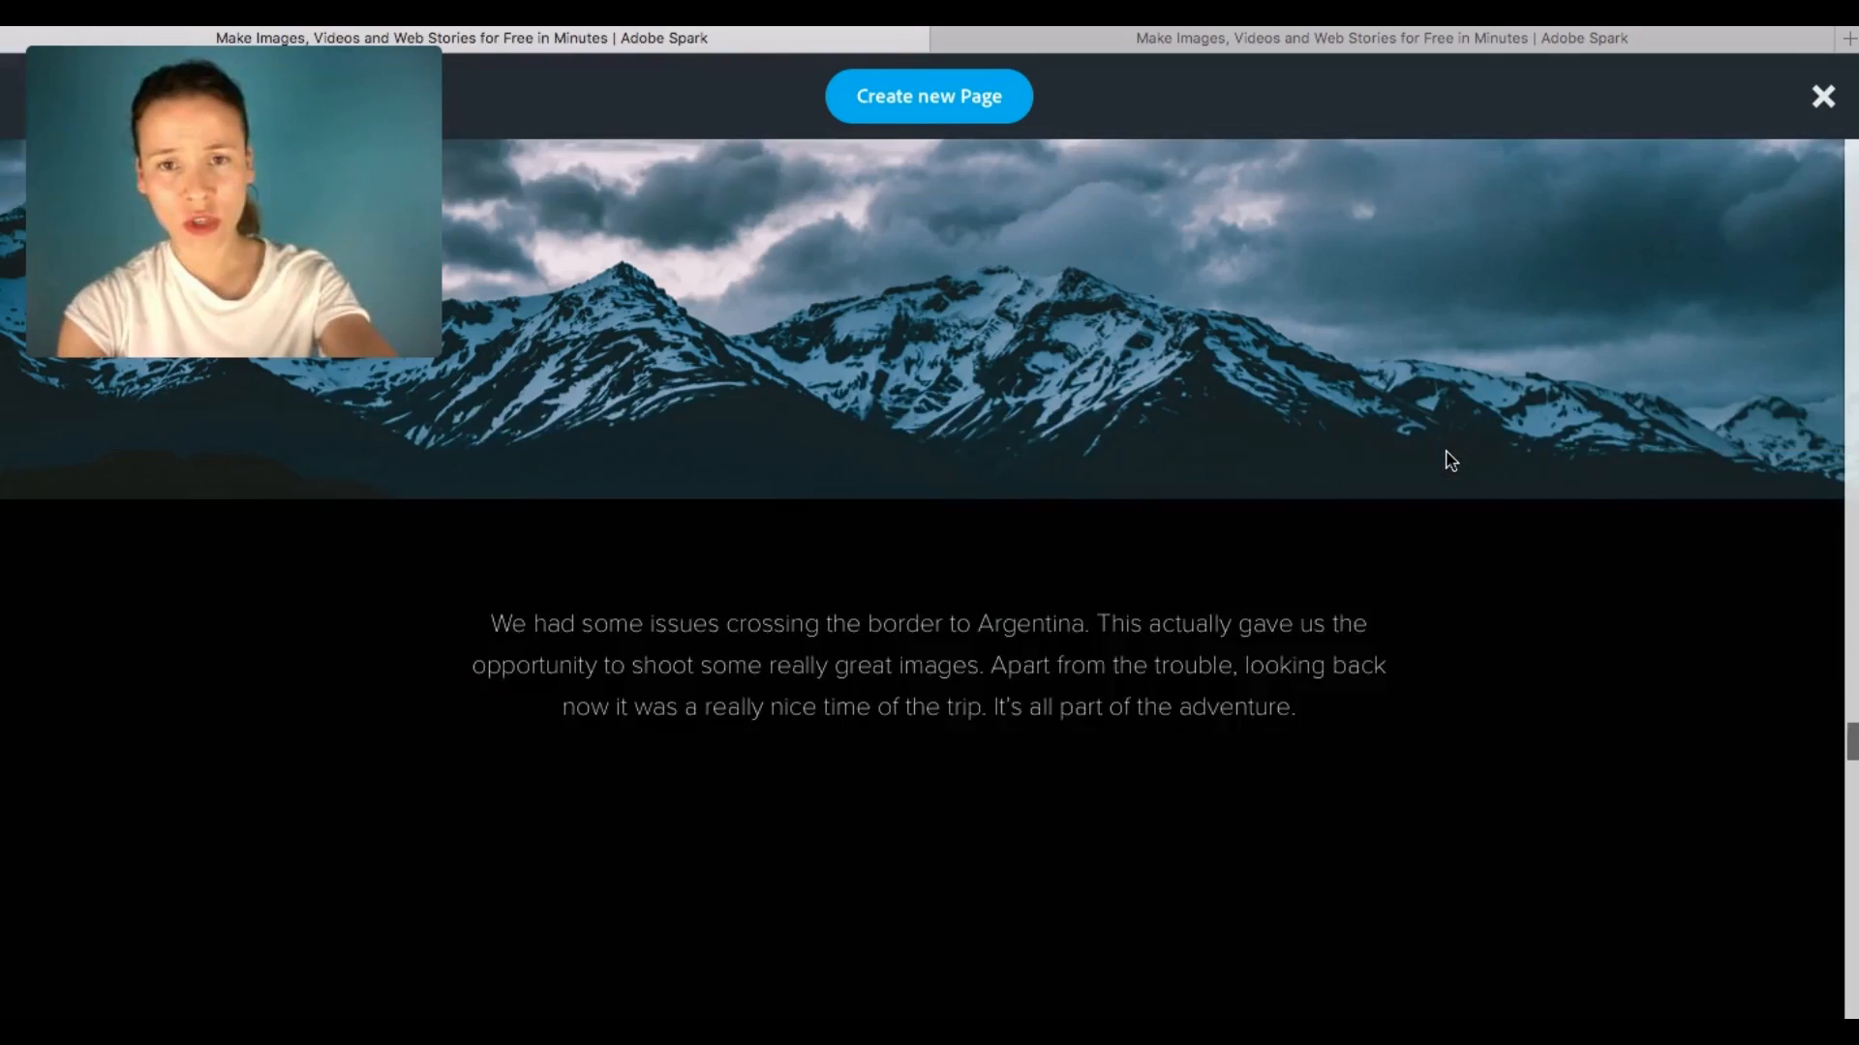
scroll(1449, 461, "up", 2)
scroll(1449, 461, "down", 8)
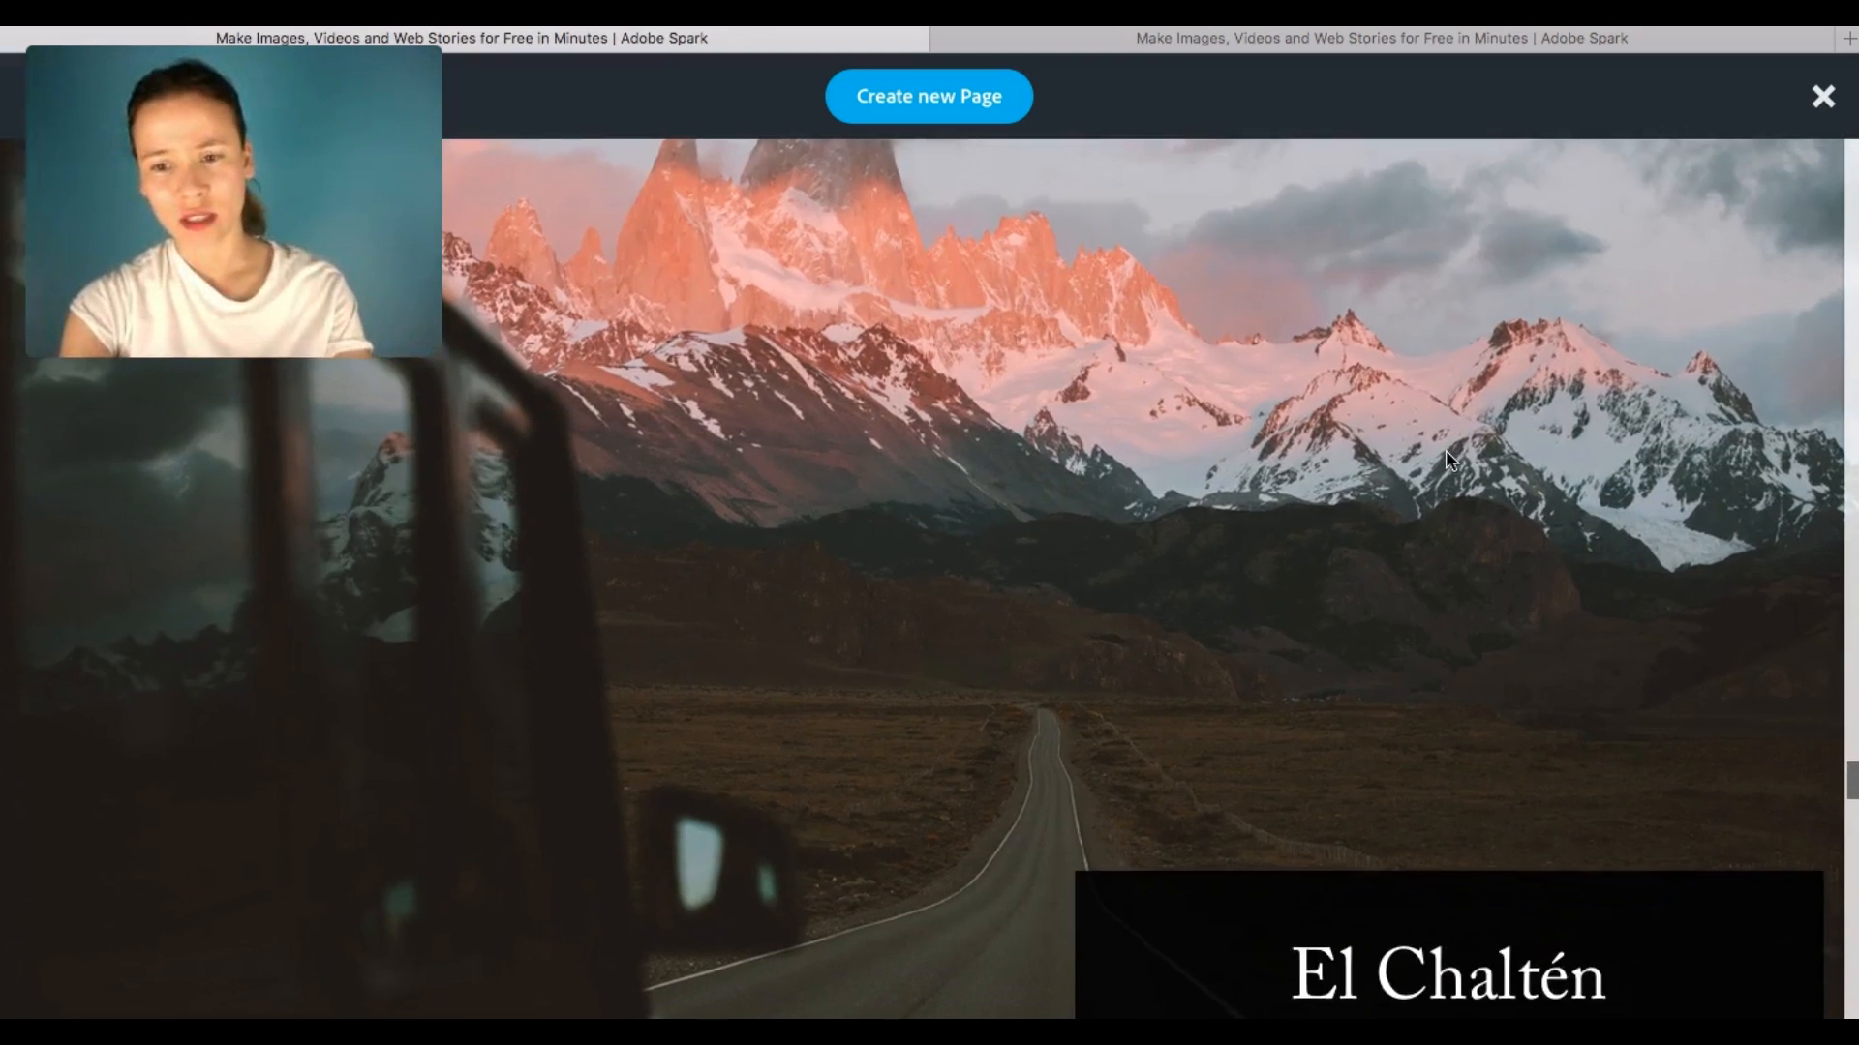
scroll(1449, 461, "up", 8)
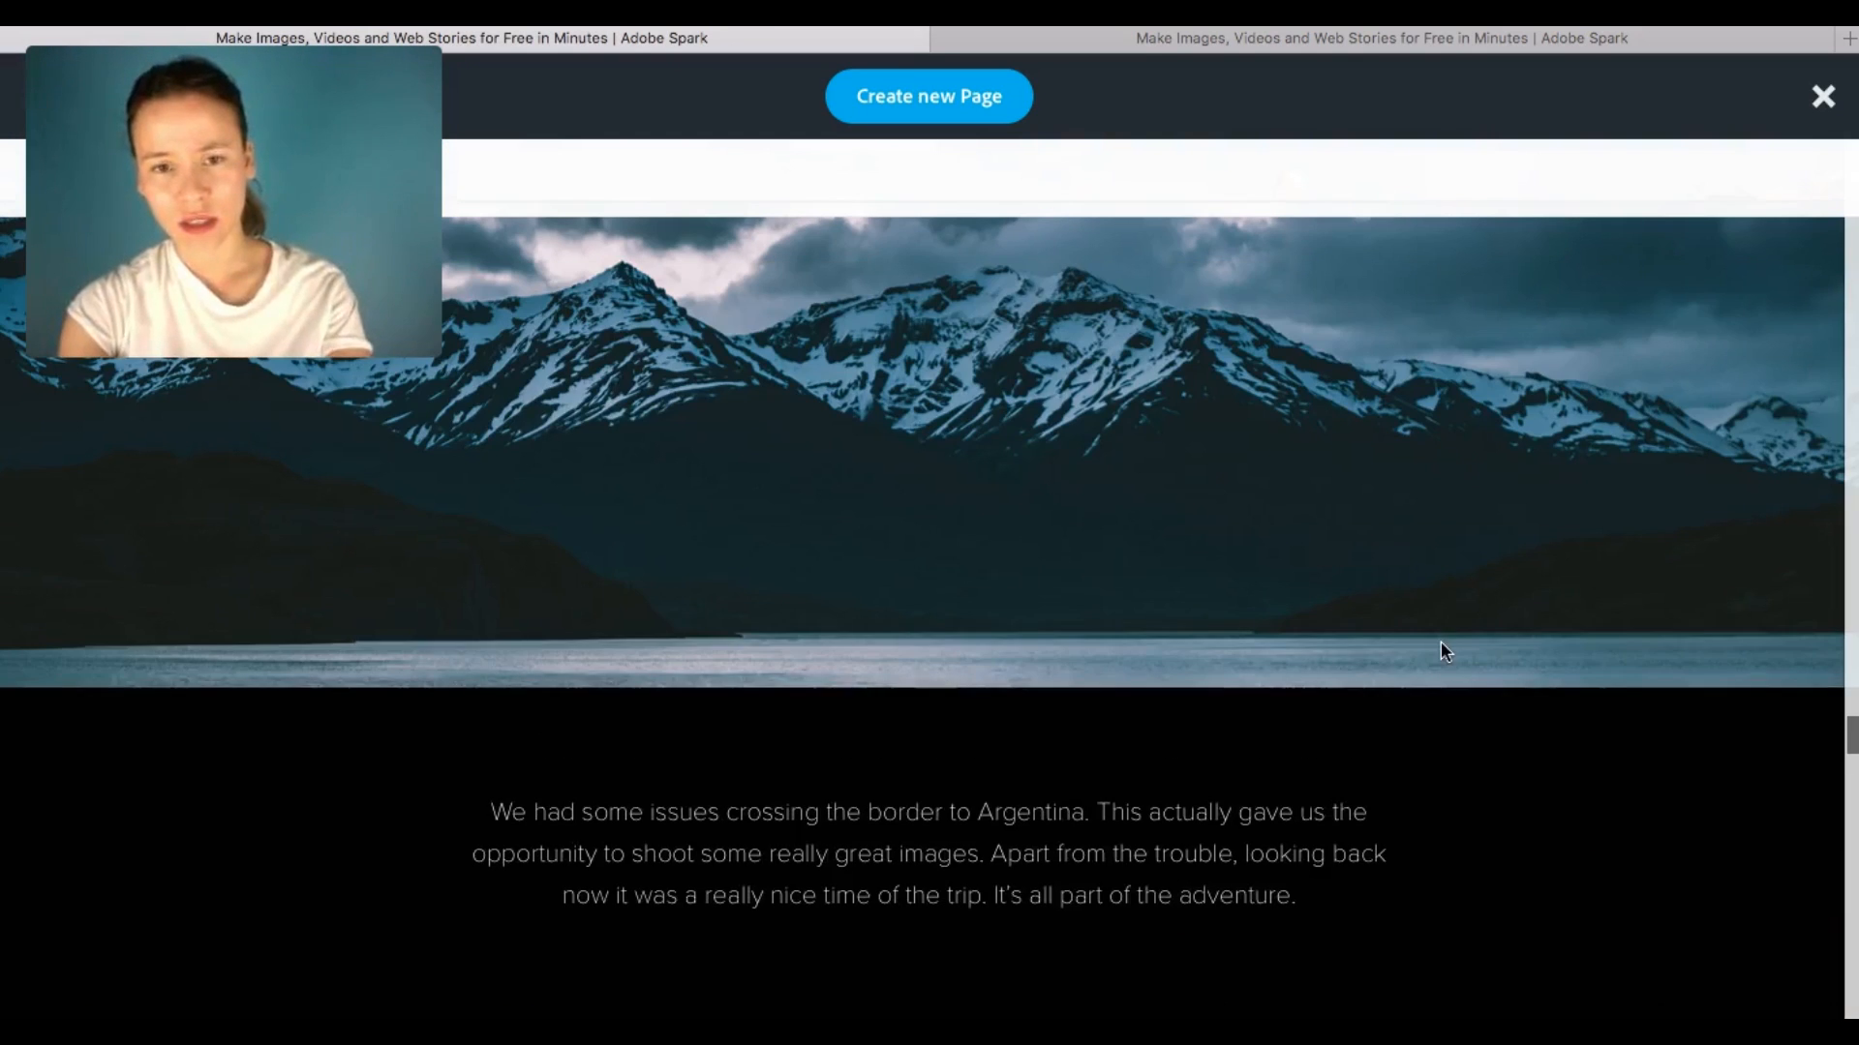
scroll(1441, 640, "down", 8)
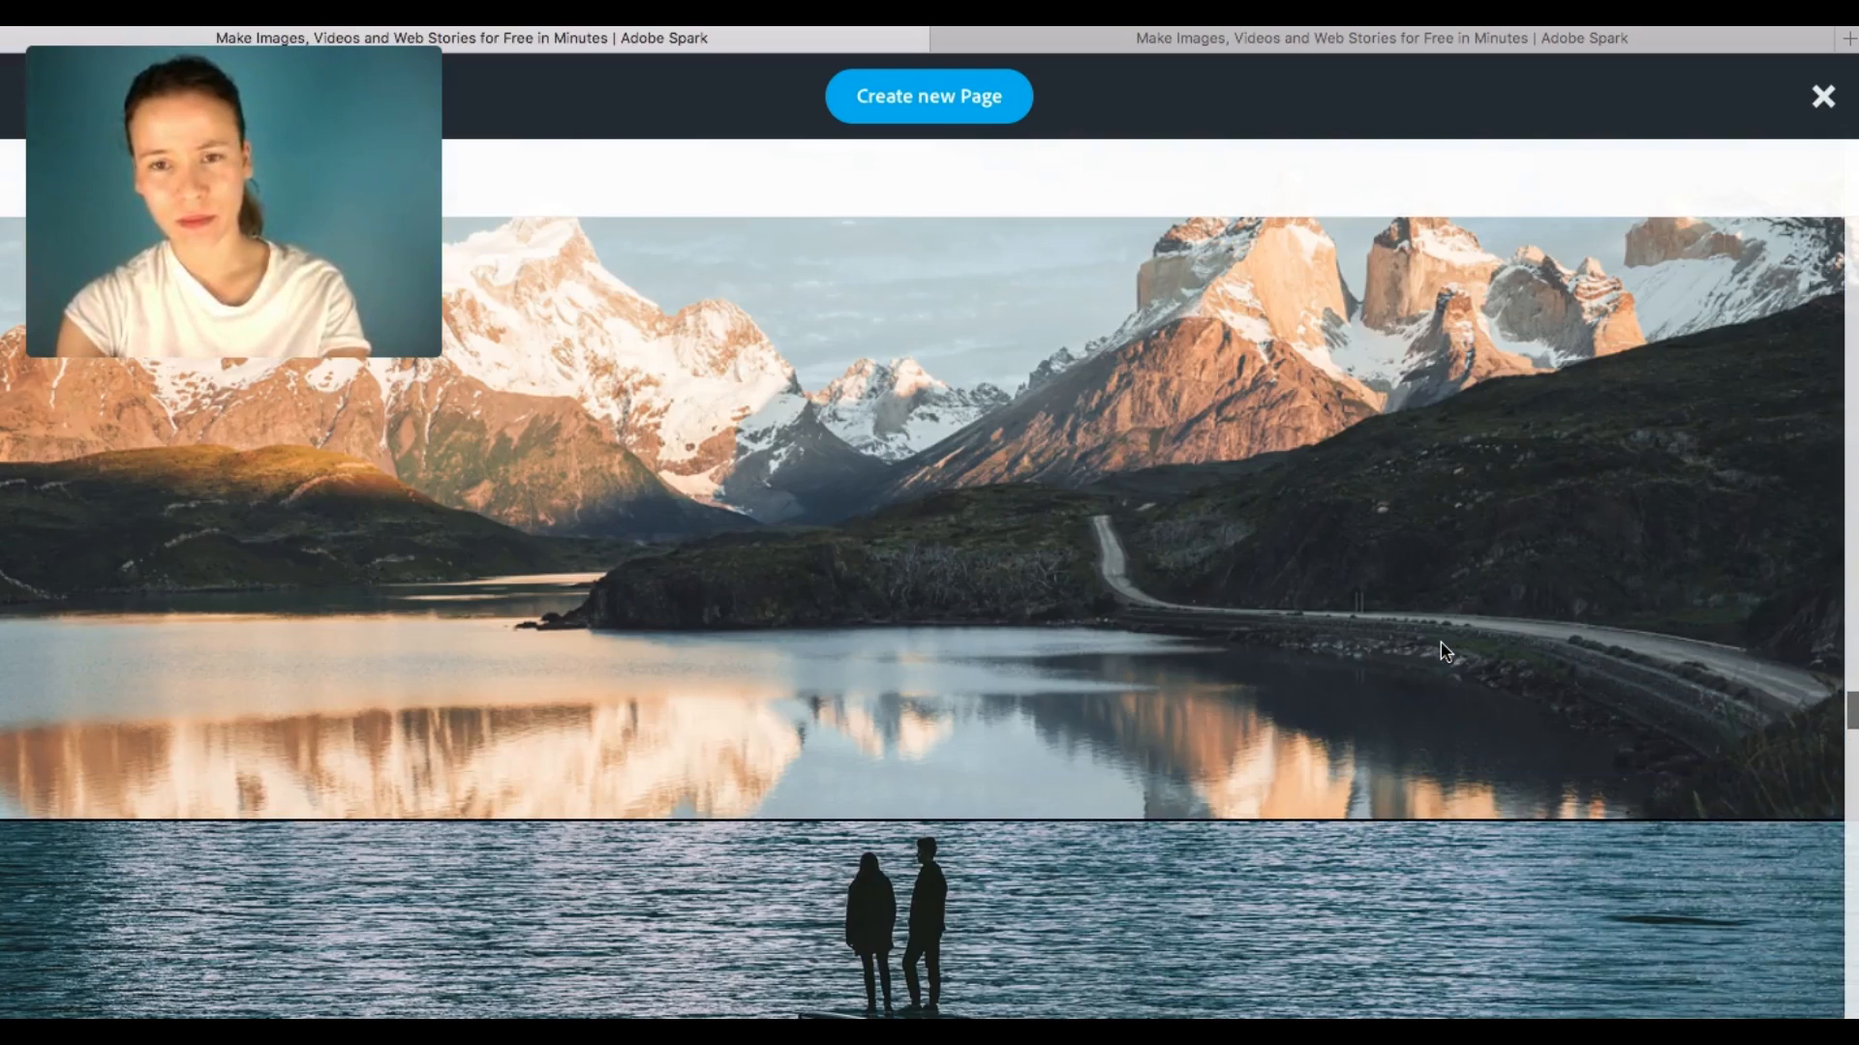
scroll(1639, 780, "up", 5)
scroll(1507, 698, "up", 6)
scroll(1507, 698, "down", 5)
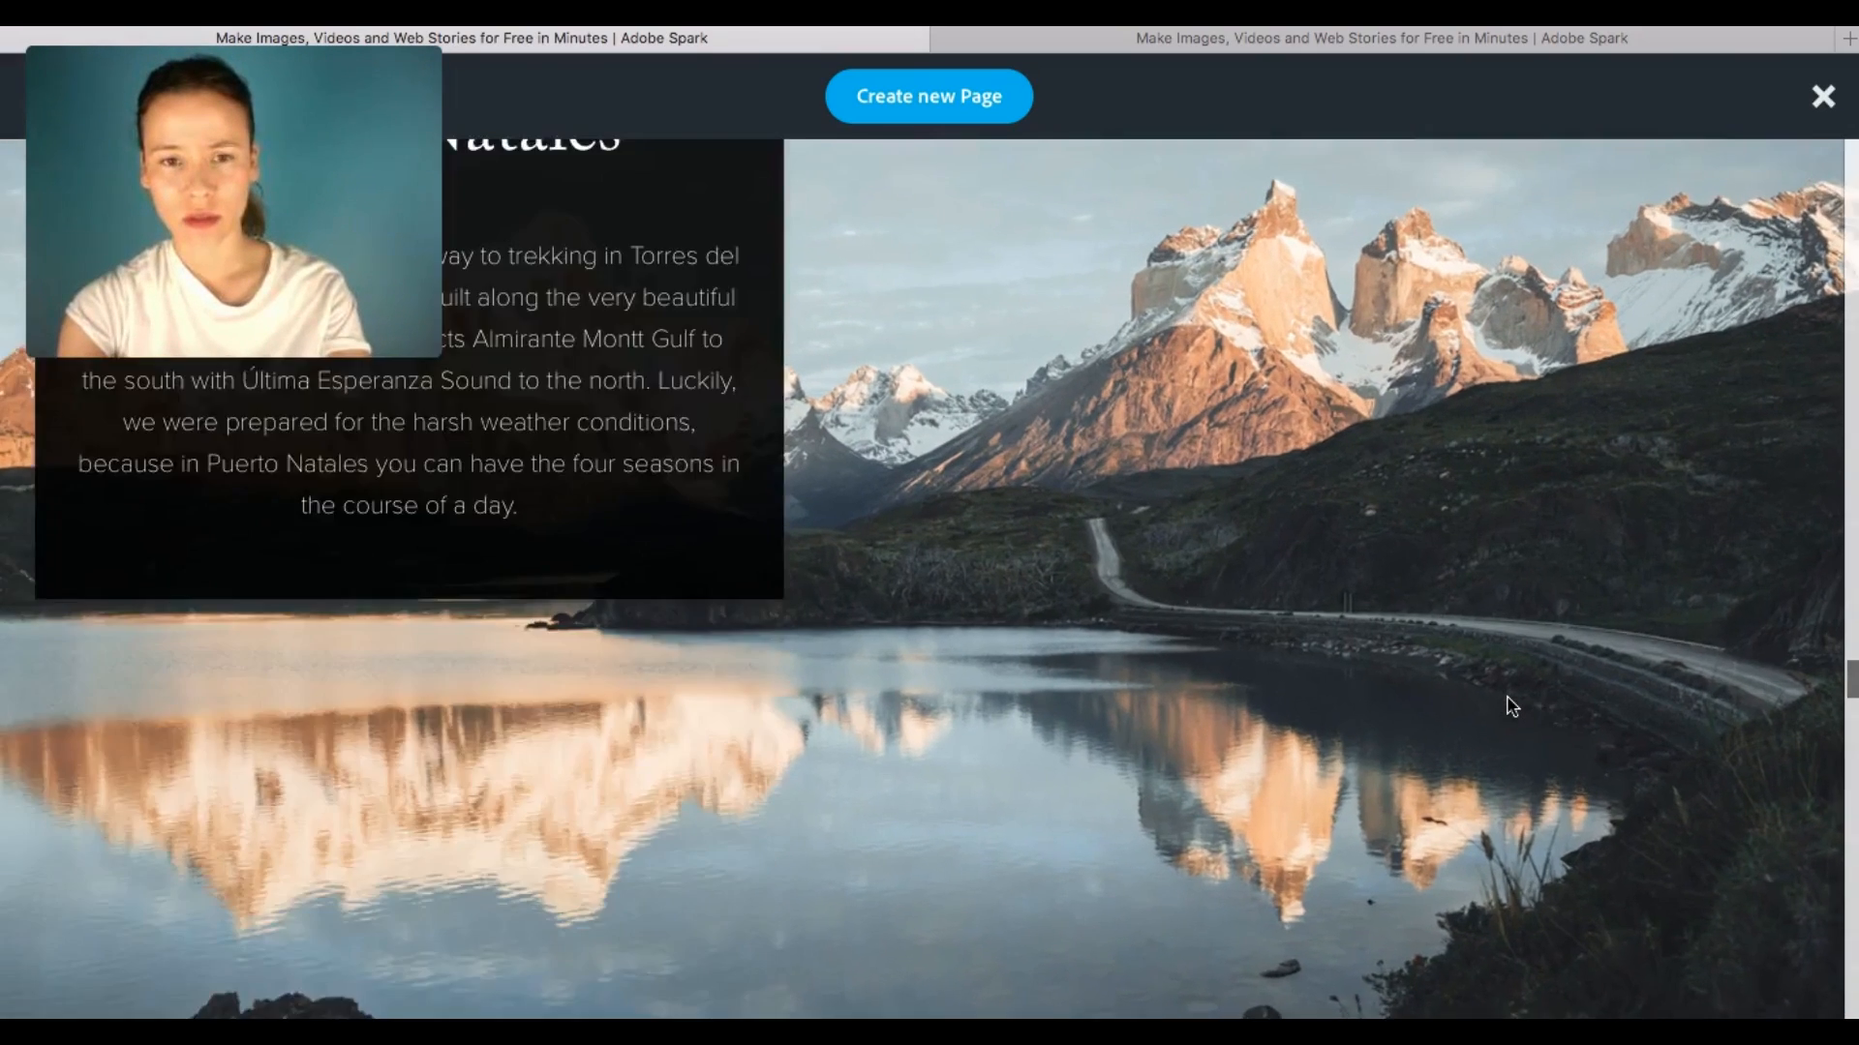
scroll(1510, 703, "up", 8)
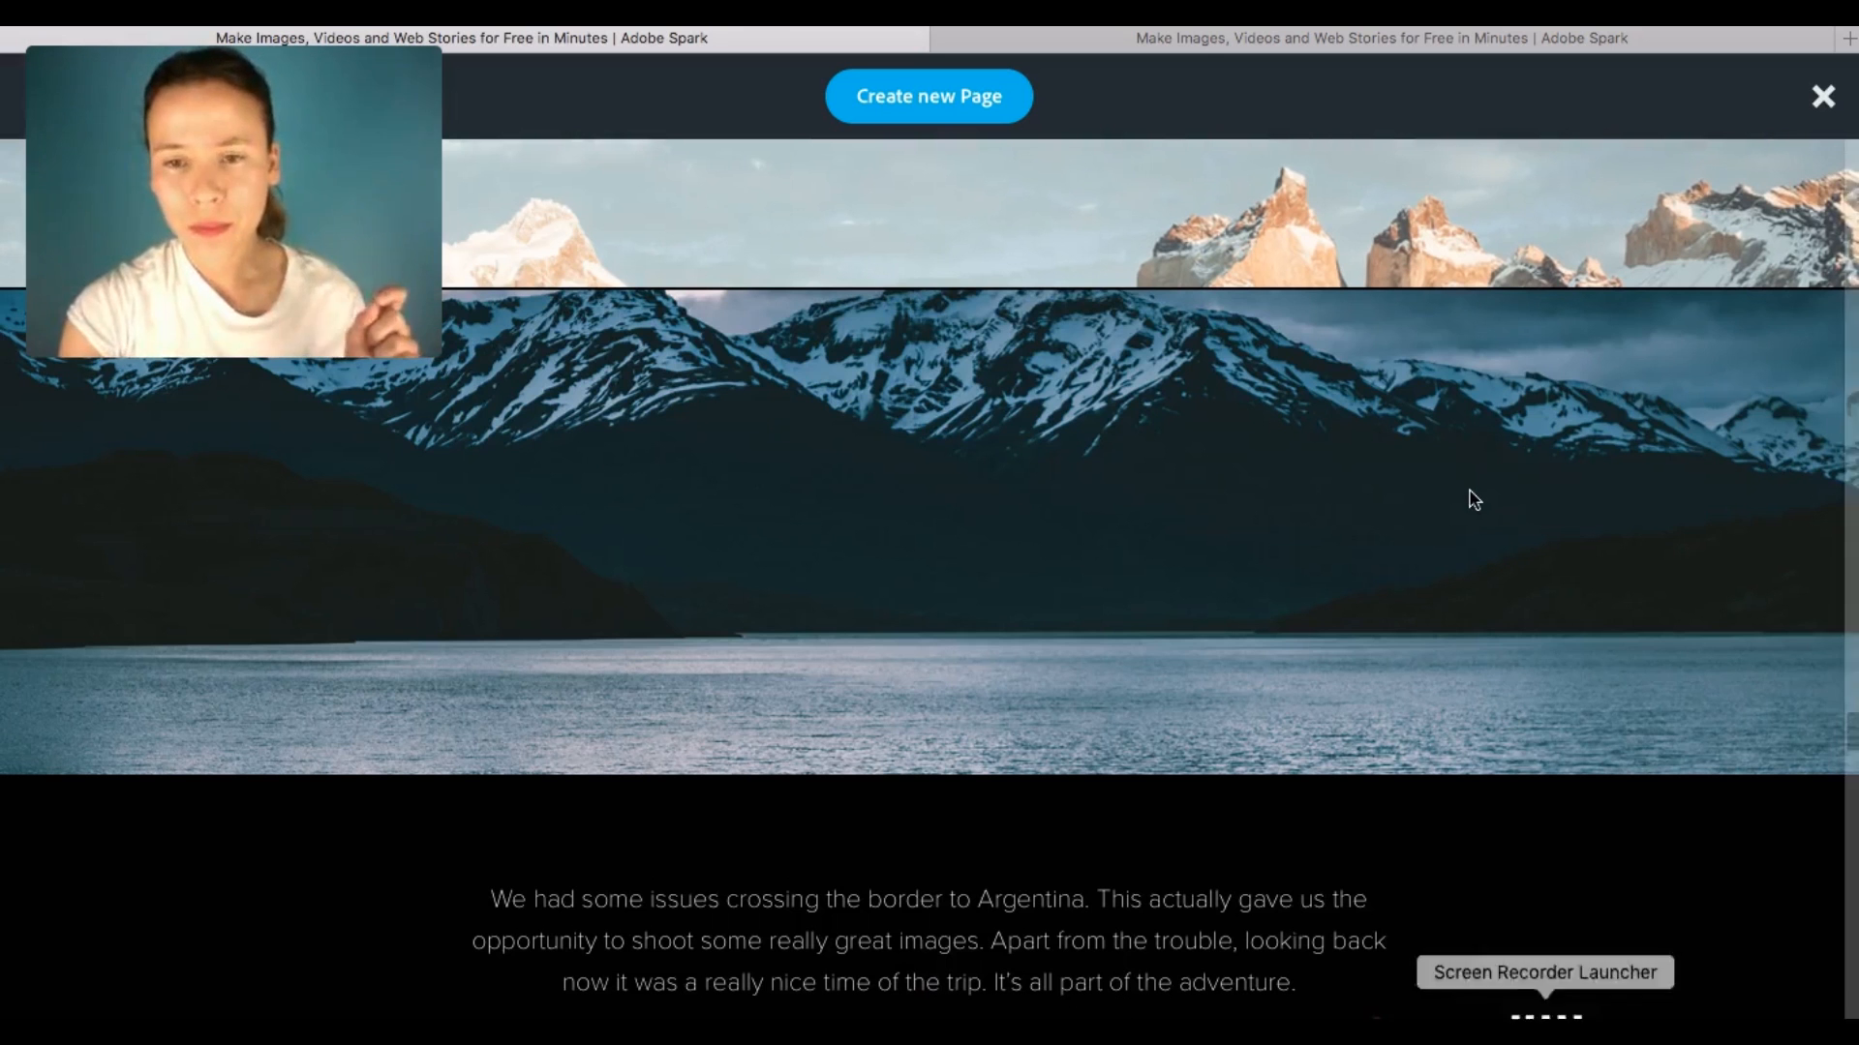
scroll(1468, 494, "down", 5)
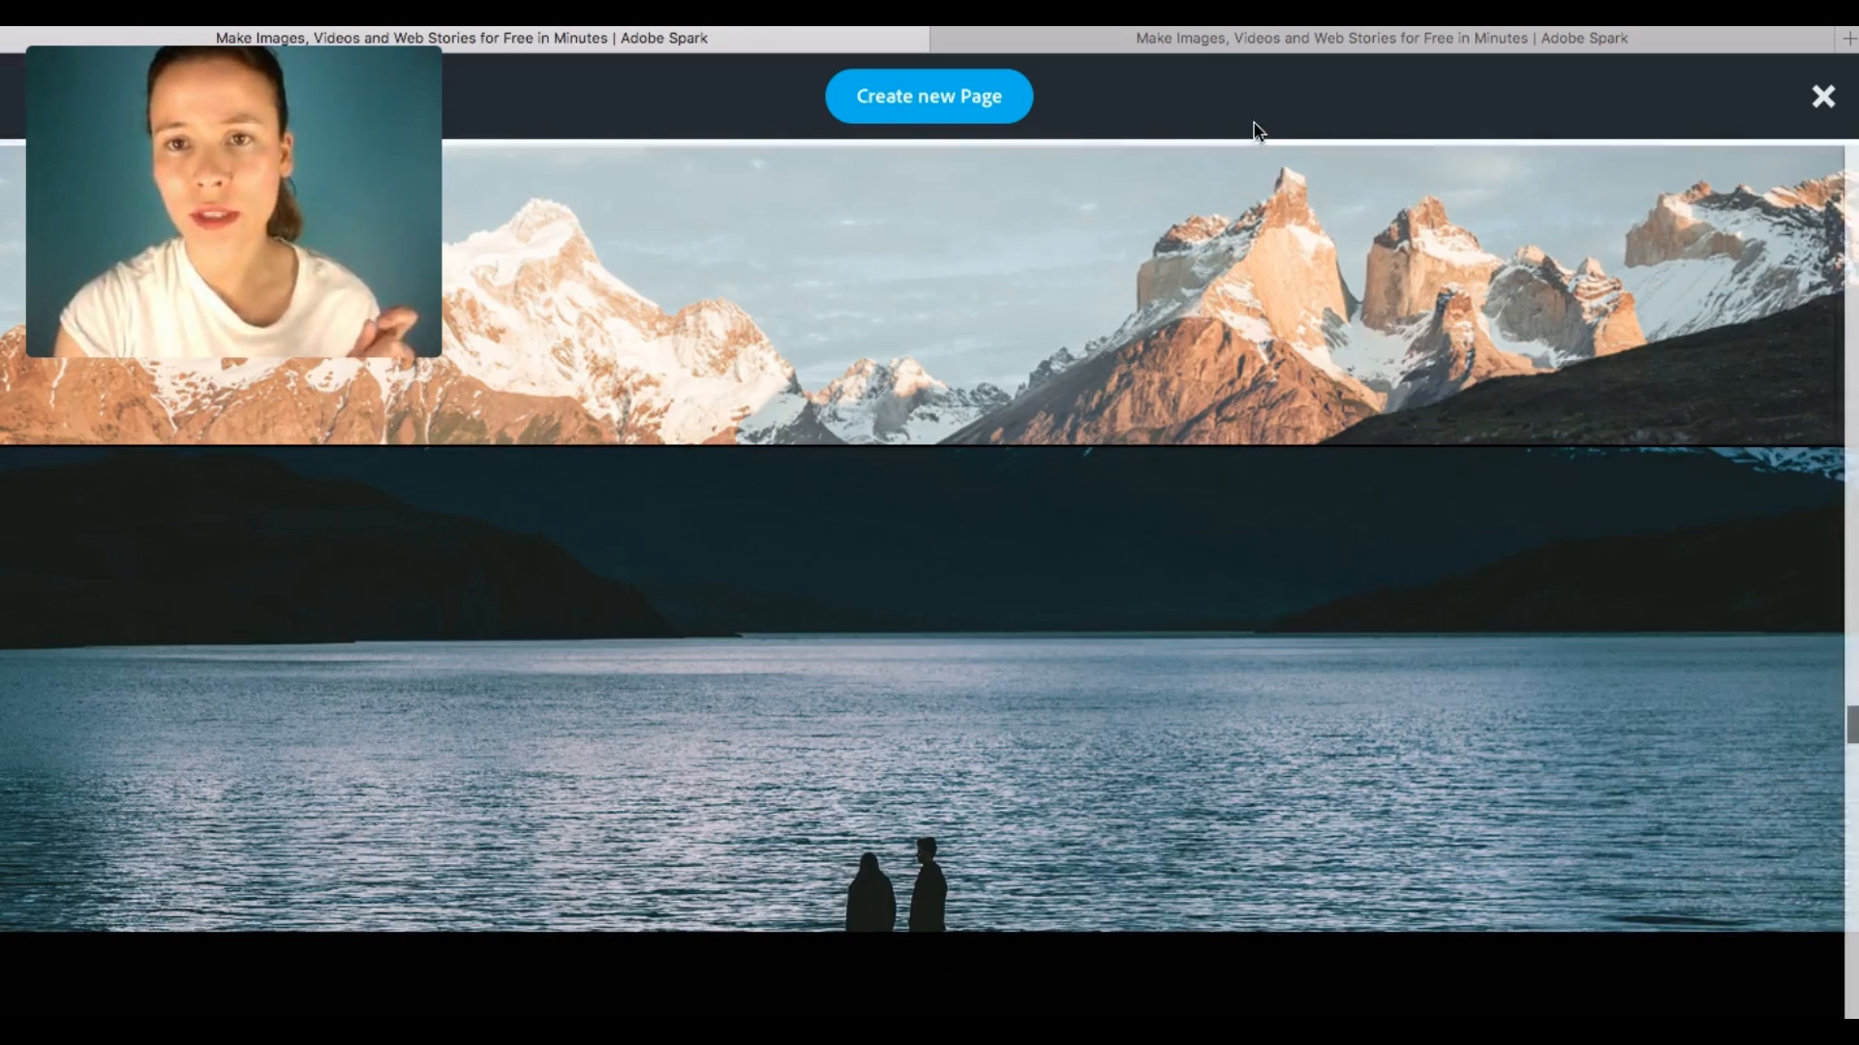
- Leave the preview of the own page and add the turquoise mountain lake photo below the Los Glaciares paragraph, displayed as a window
left_click(1215, 50)
left_click(1801, 91)
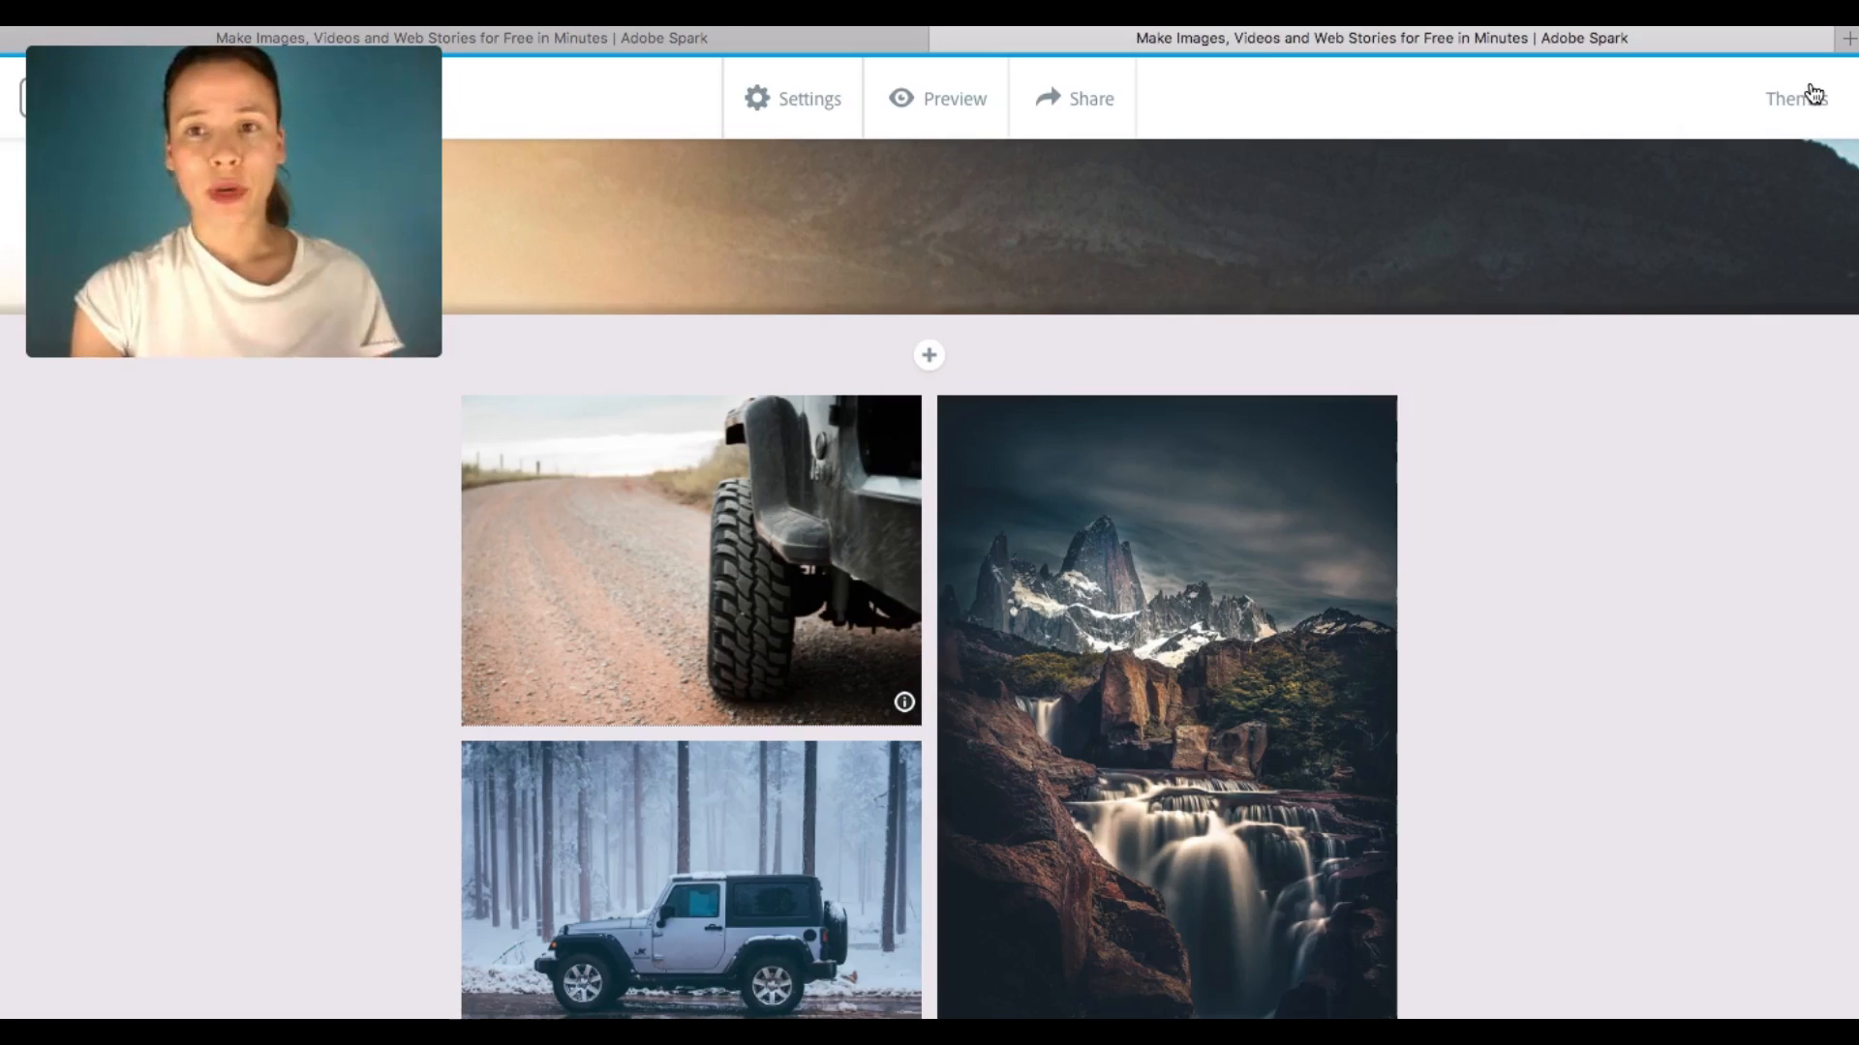
scroll(1773, 461, "down", 10)
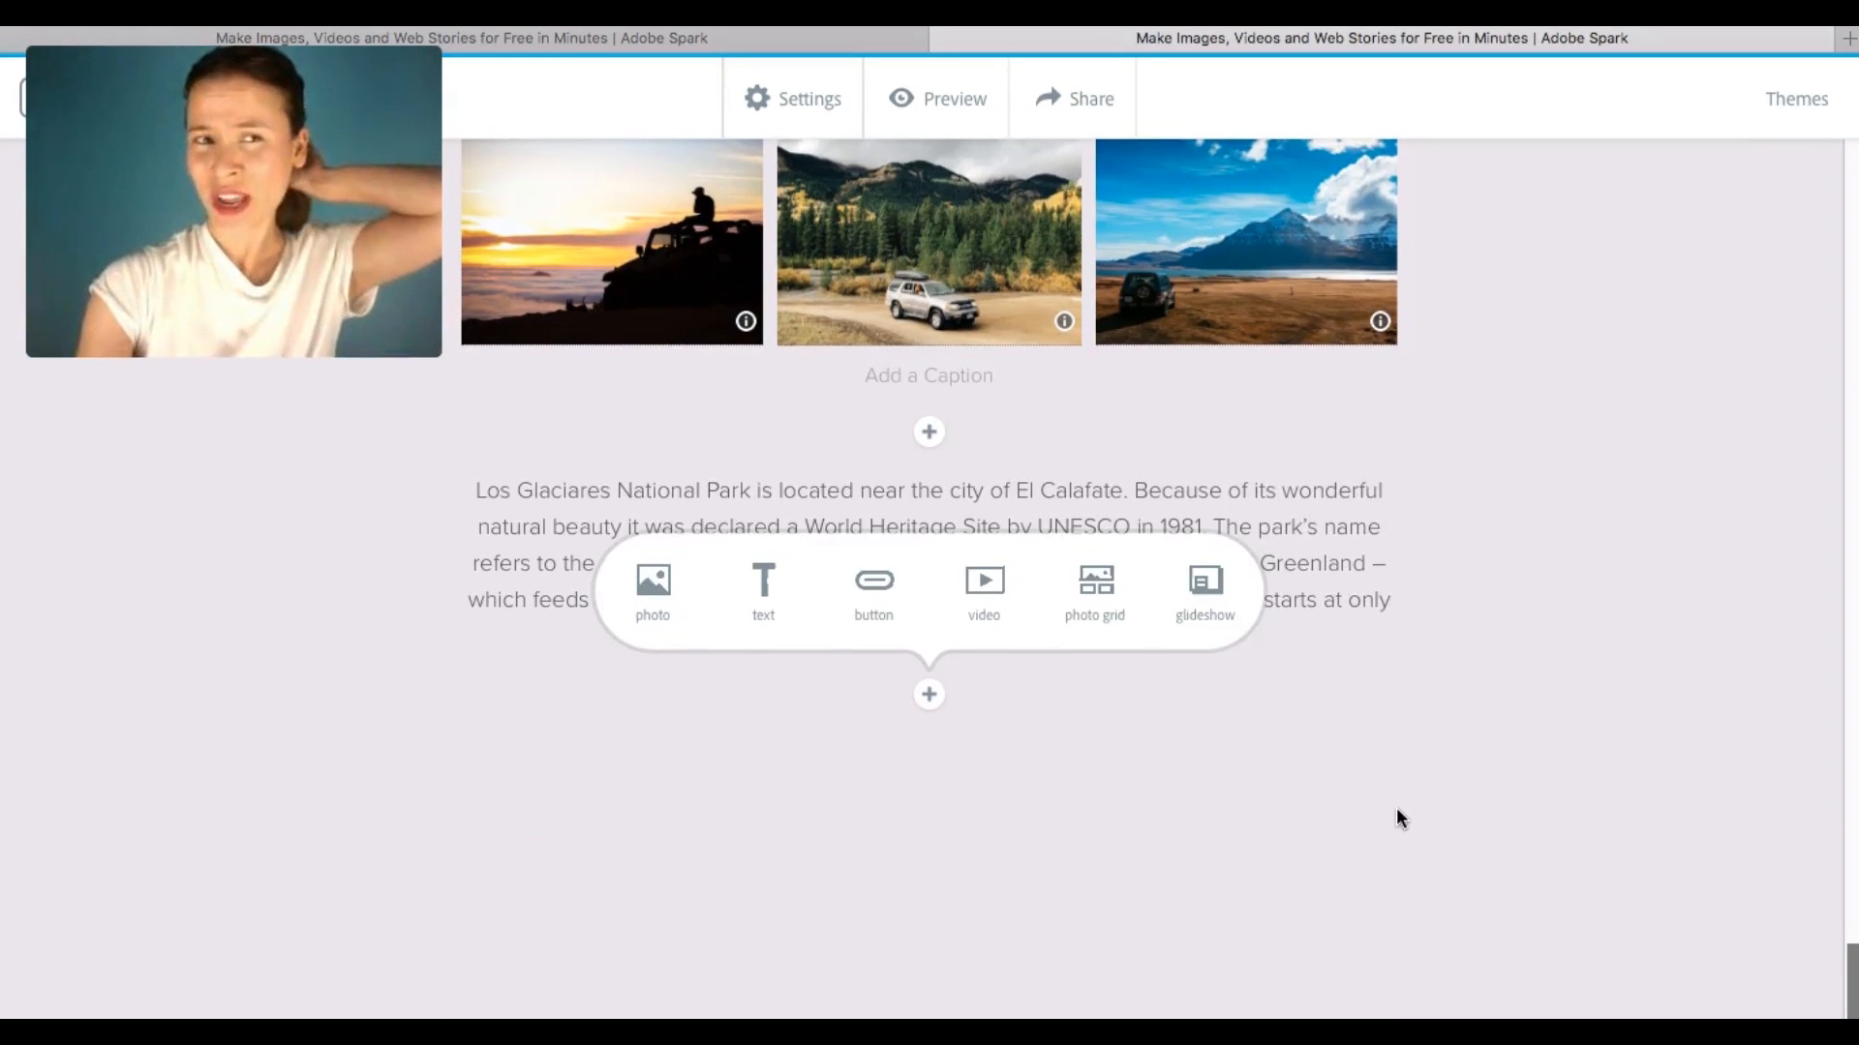
left_click(666, 611)
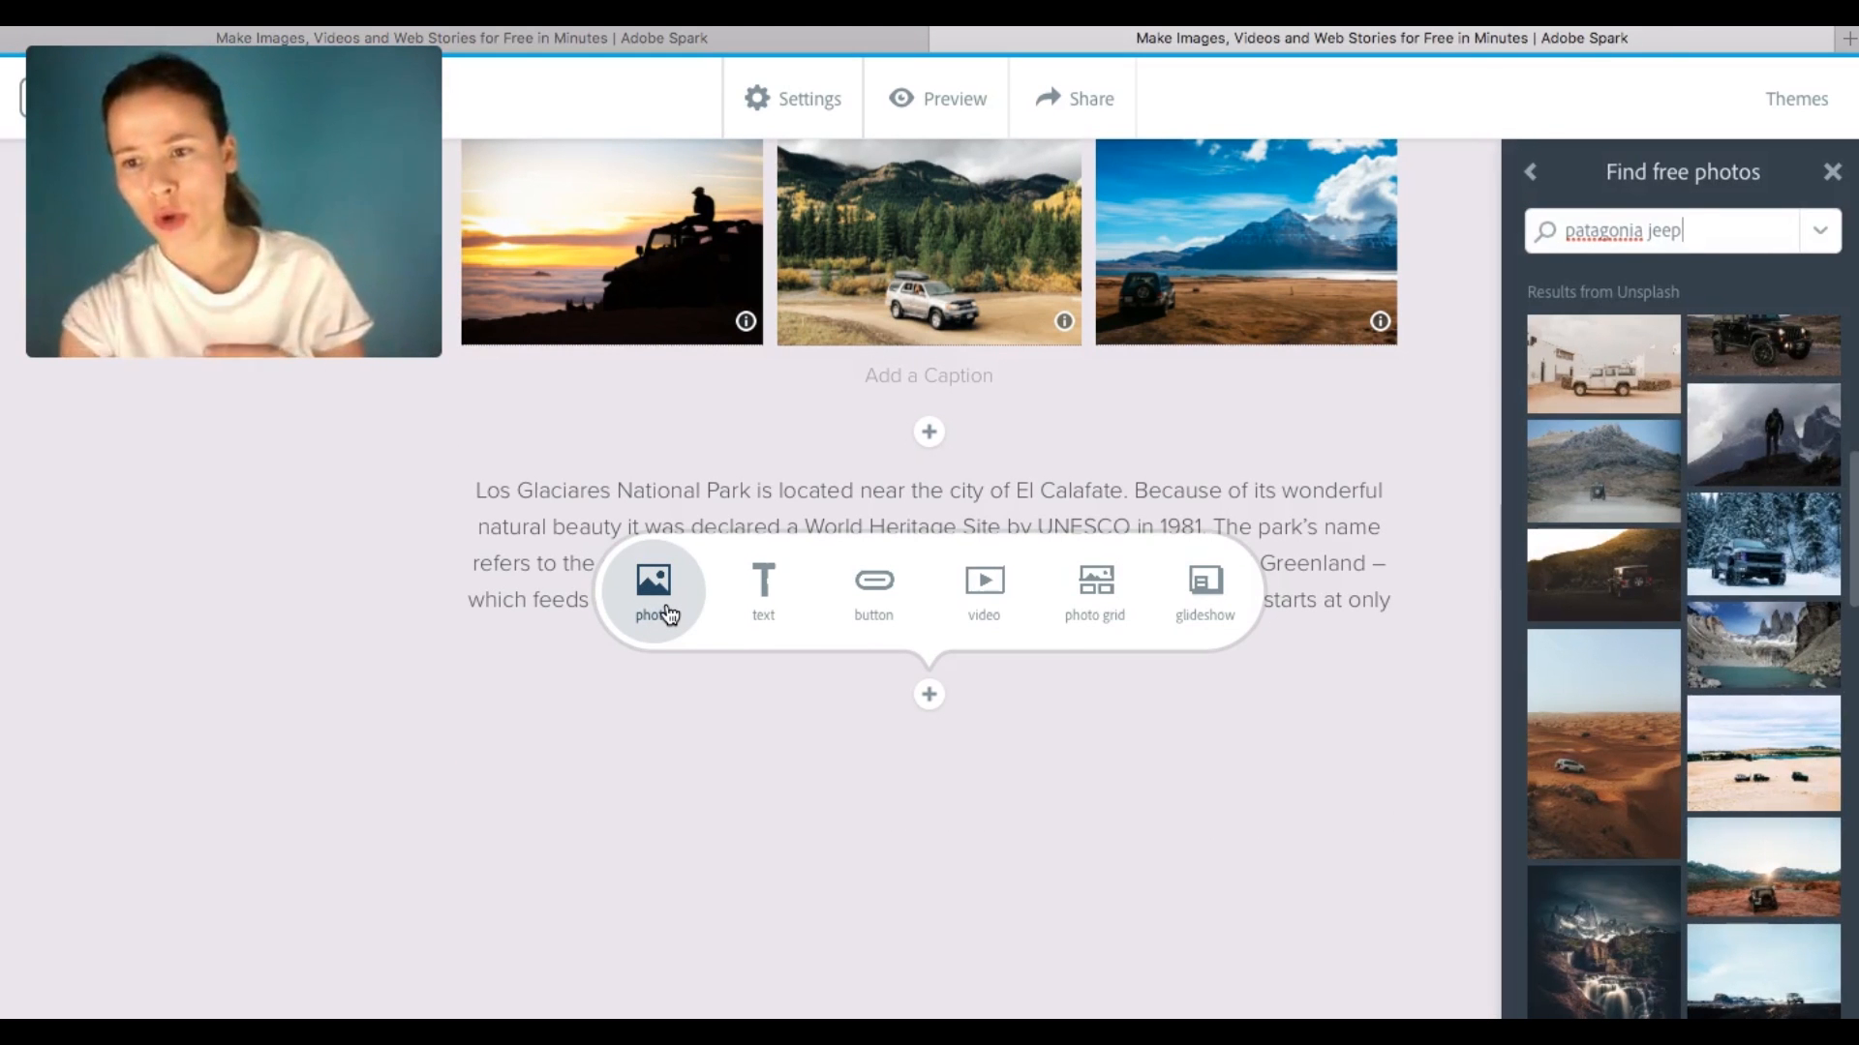
left_click(1719, 627)
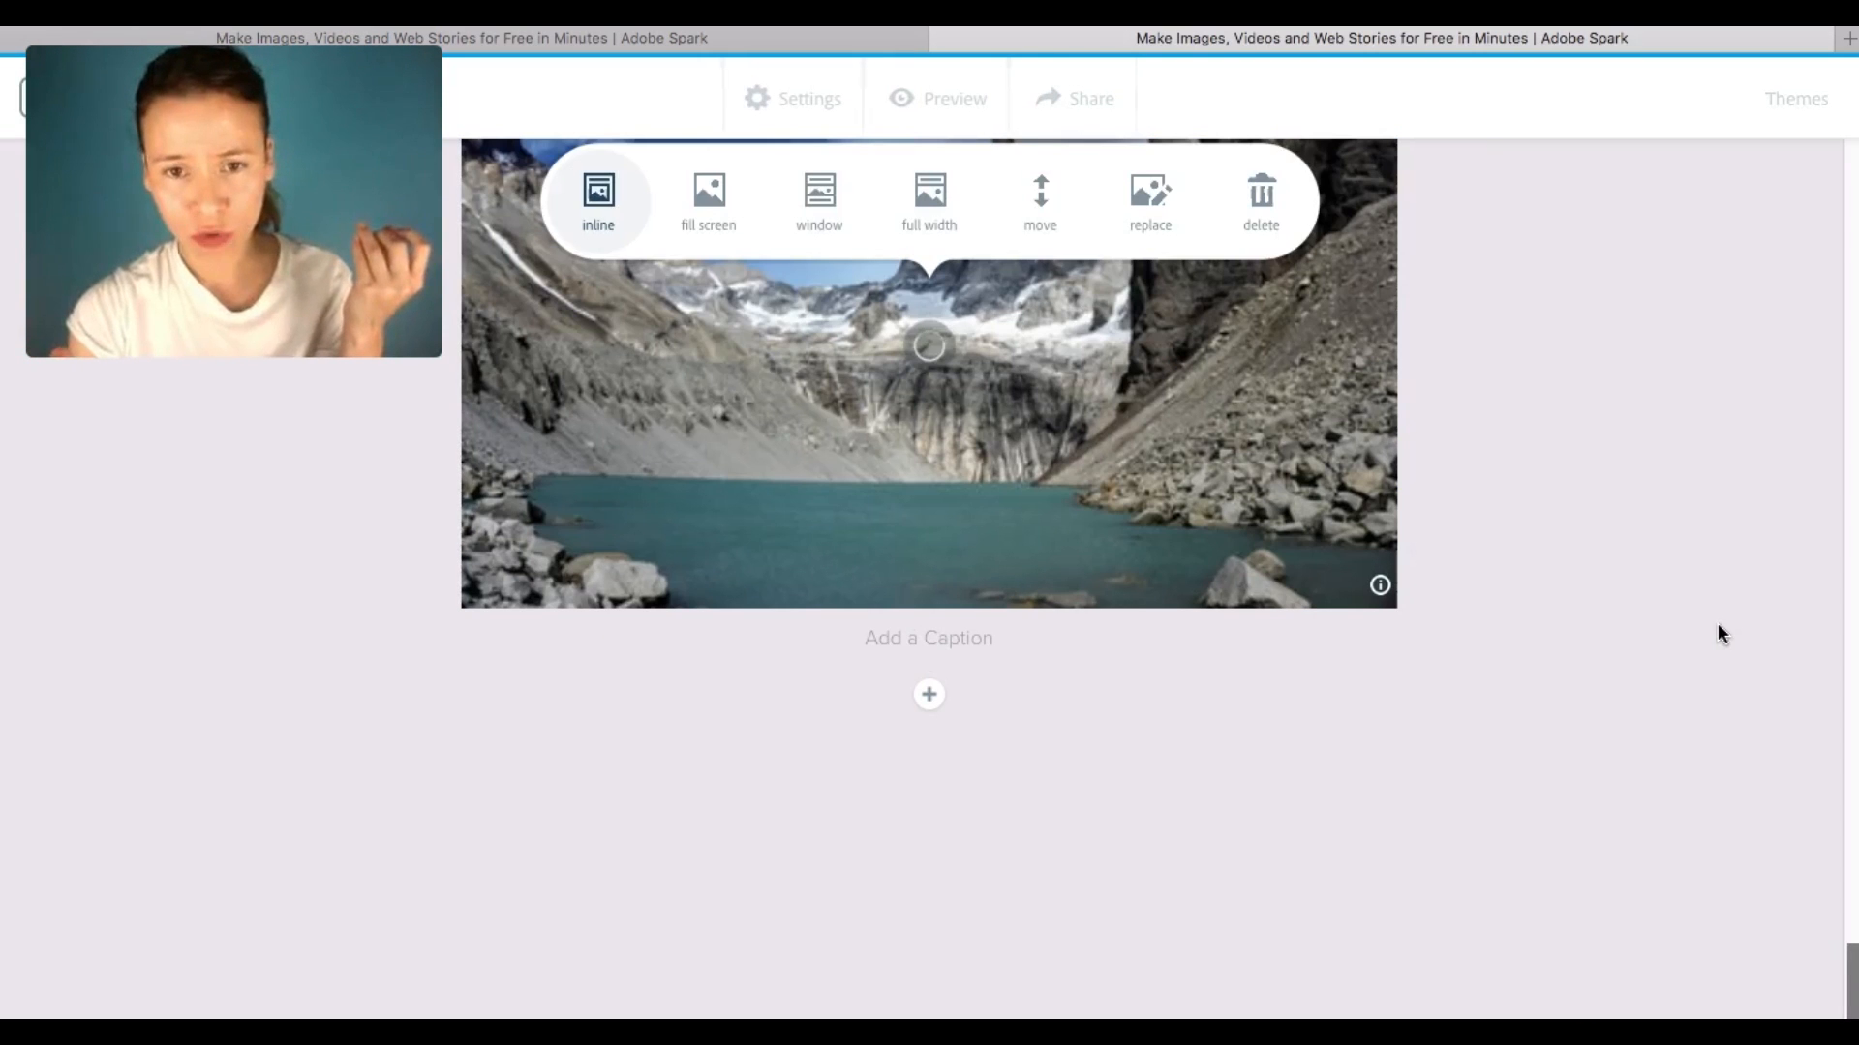
left_click(805, 206)
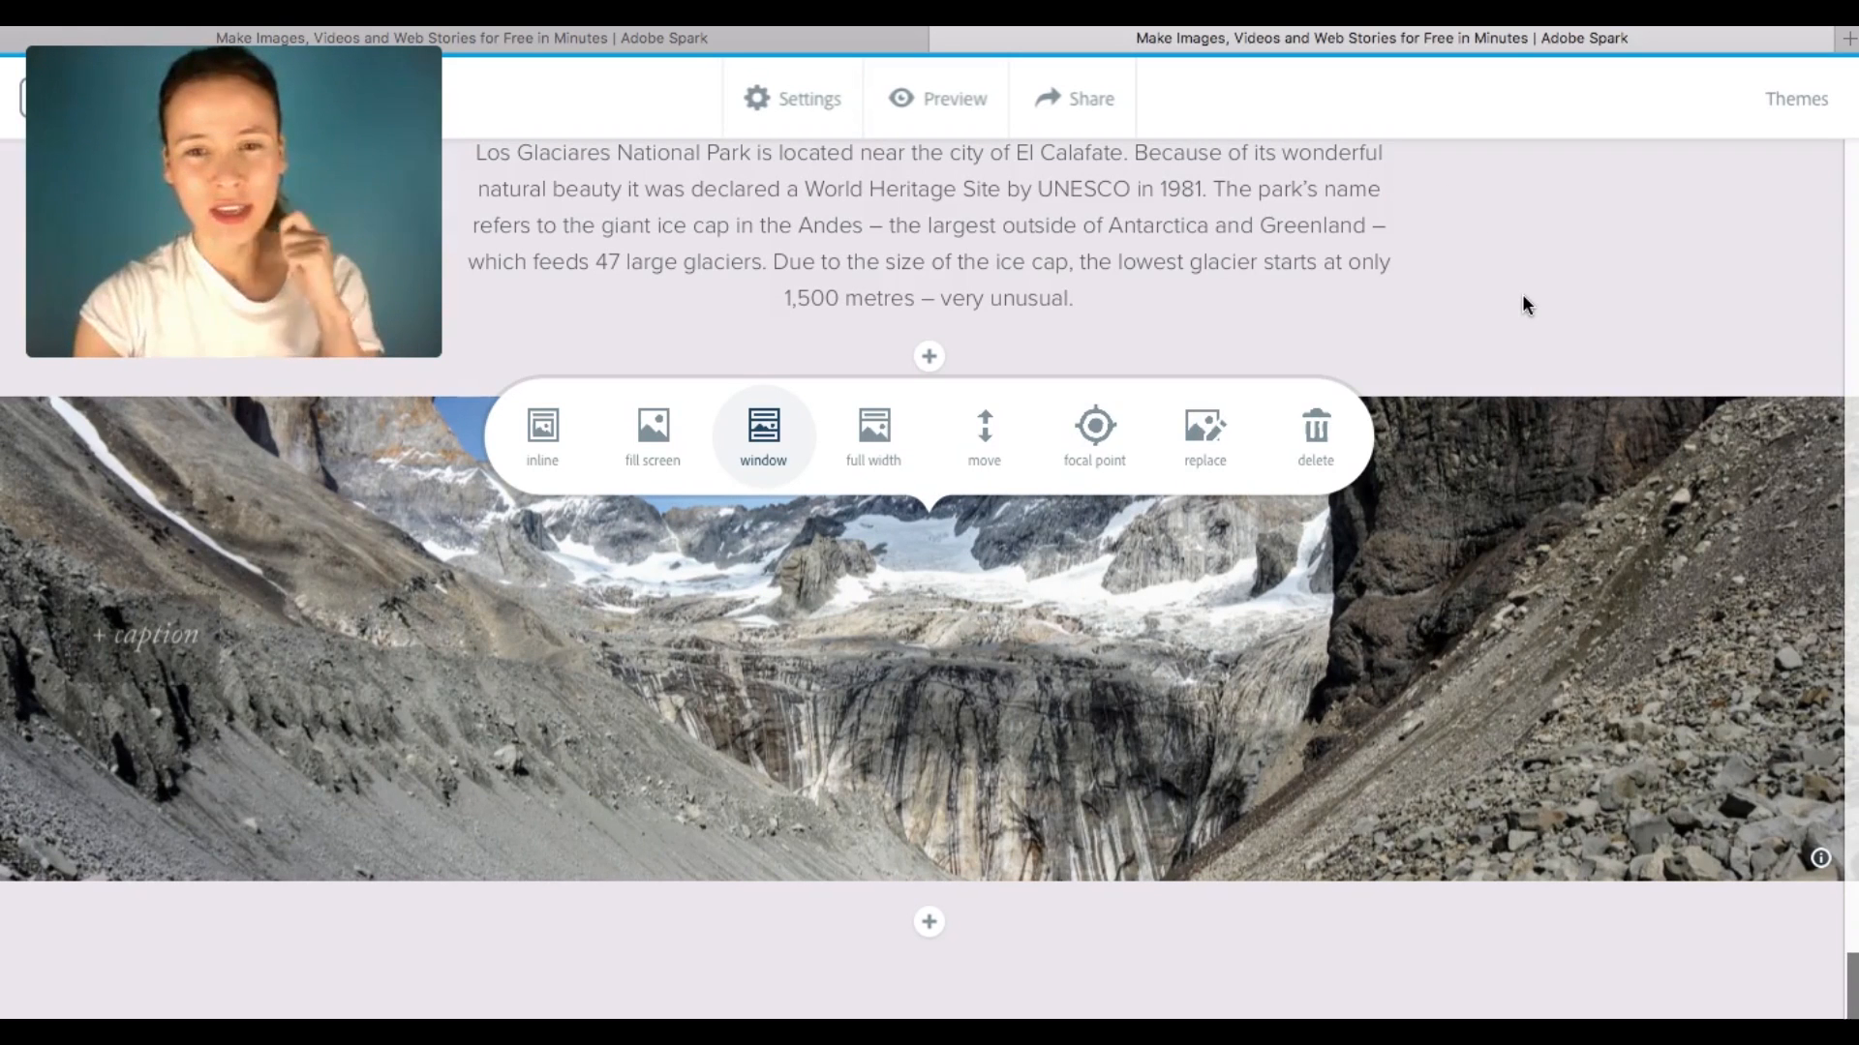
scroll(1136, 956, "down", 3)
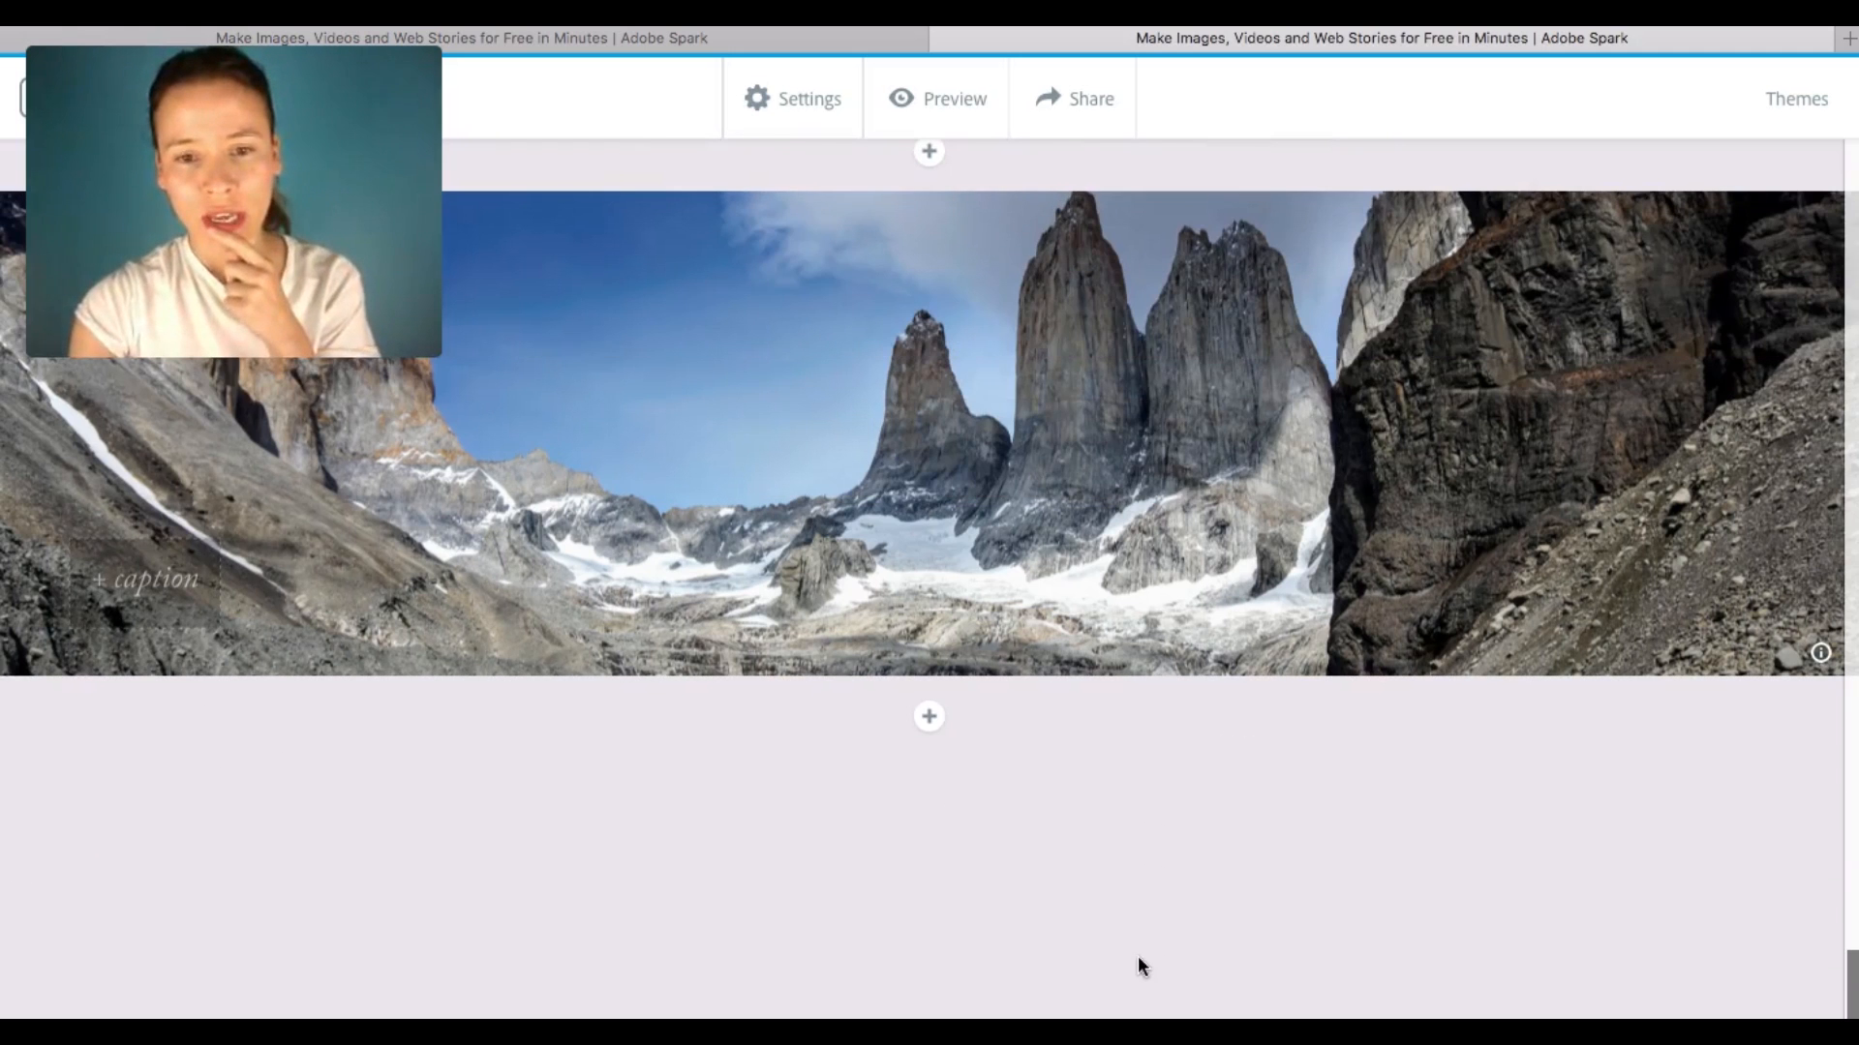
- Copy the example page's paragraph about the issues crossing the border to Argentina
left_click(929, 719)
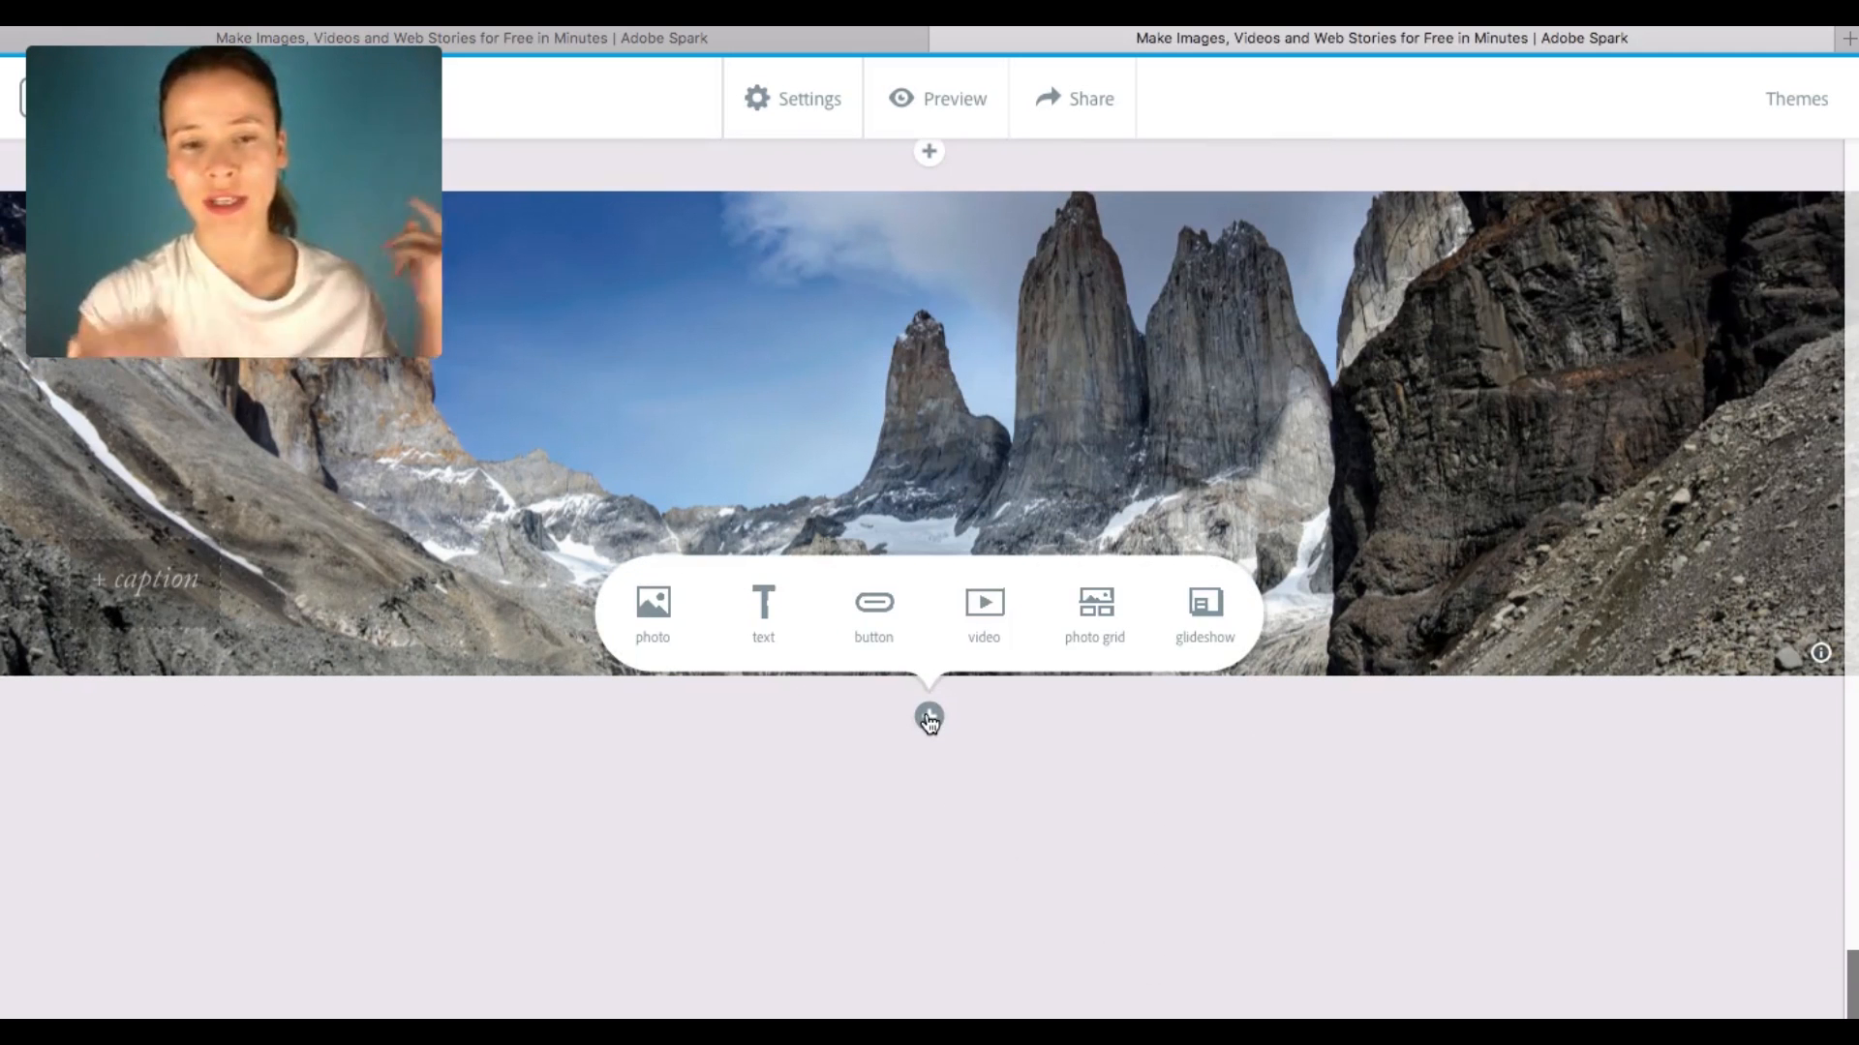
left_click(756, 631)
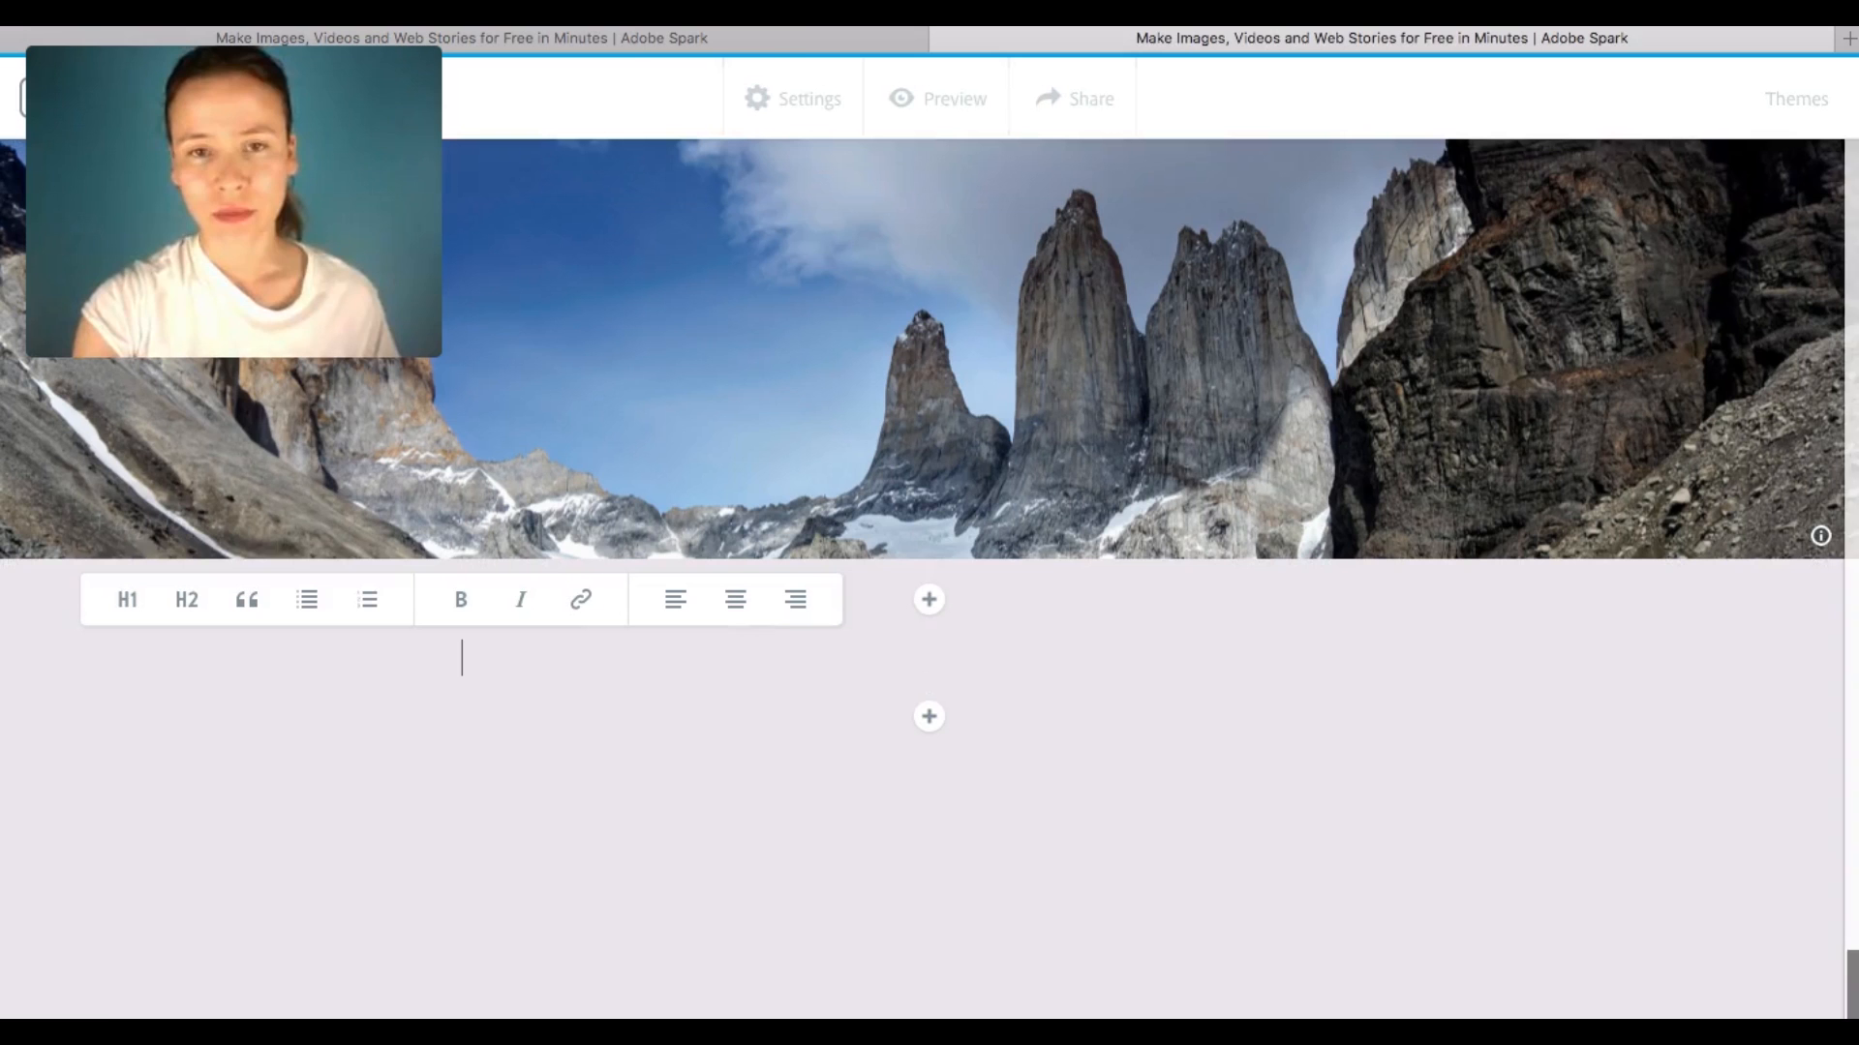
left_click(770, 34)
scroll(1087, 623, "down", 5)
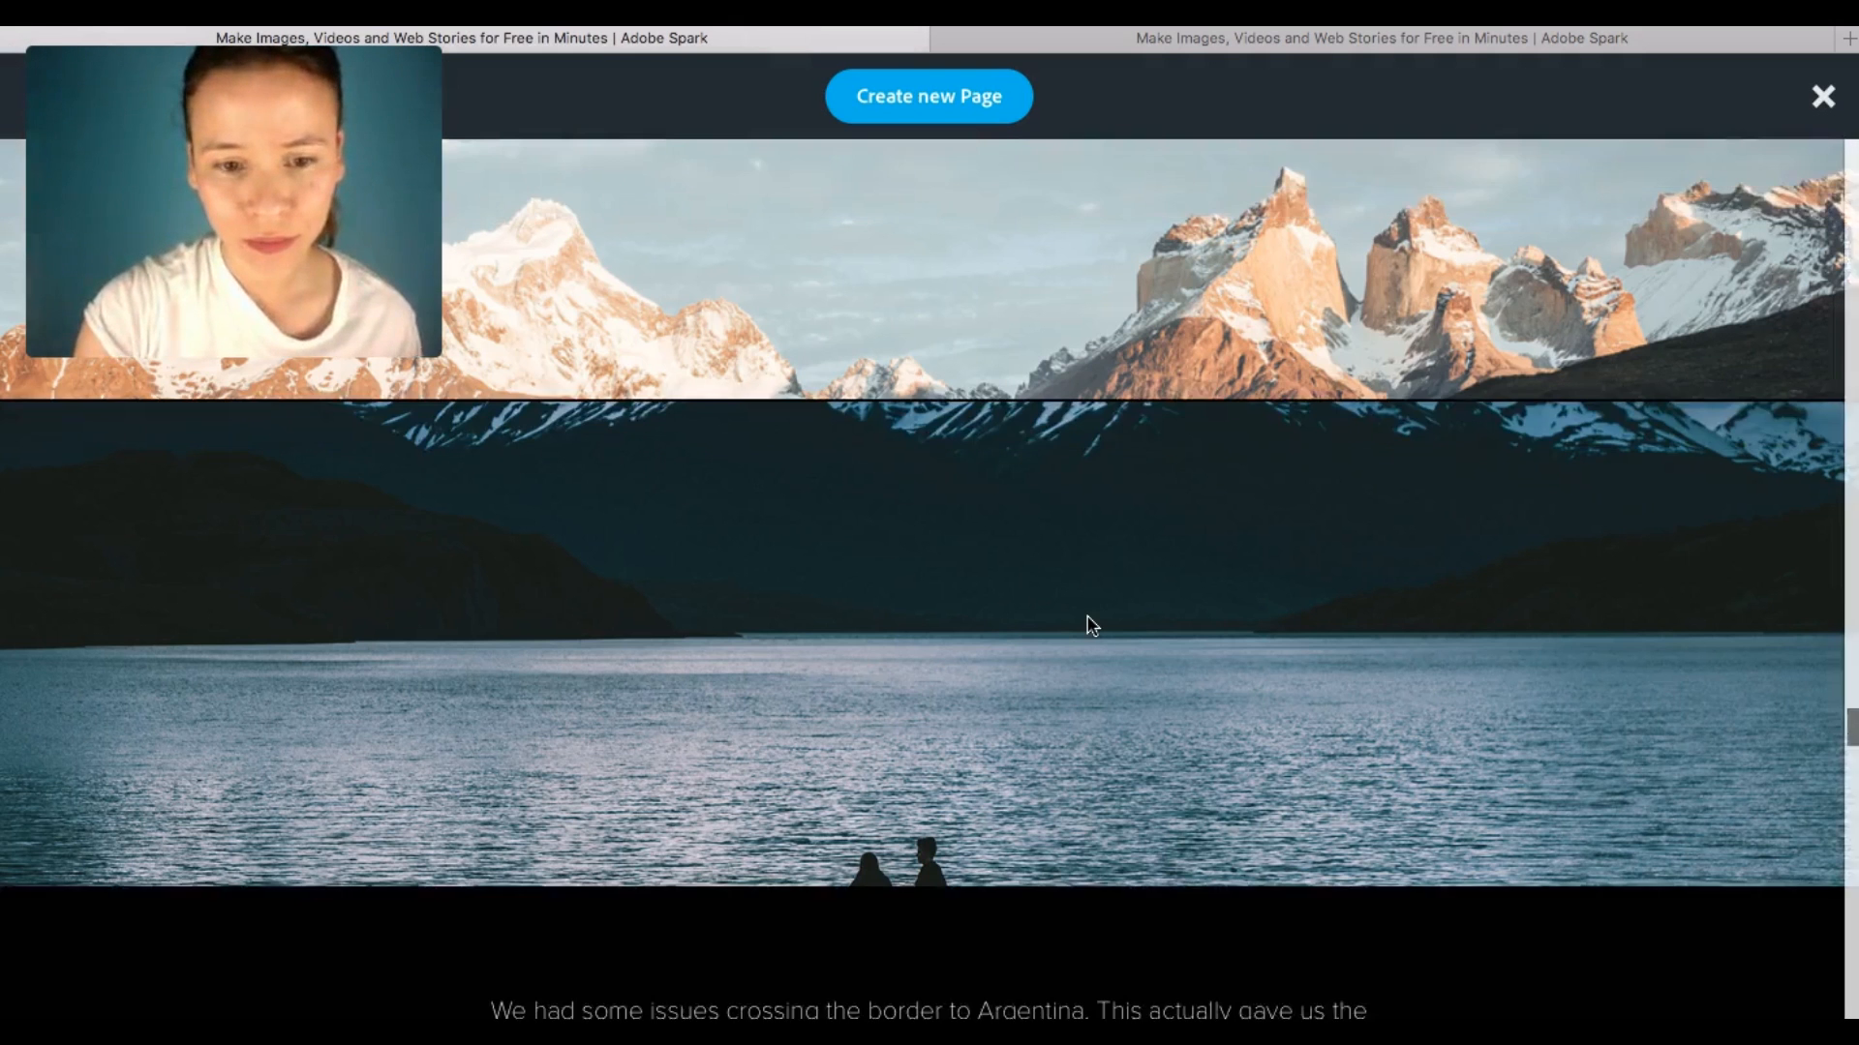
left_click_drag(1335, 614, 477, 538)
key("super+c")
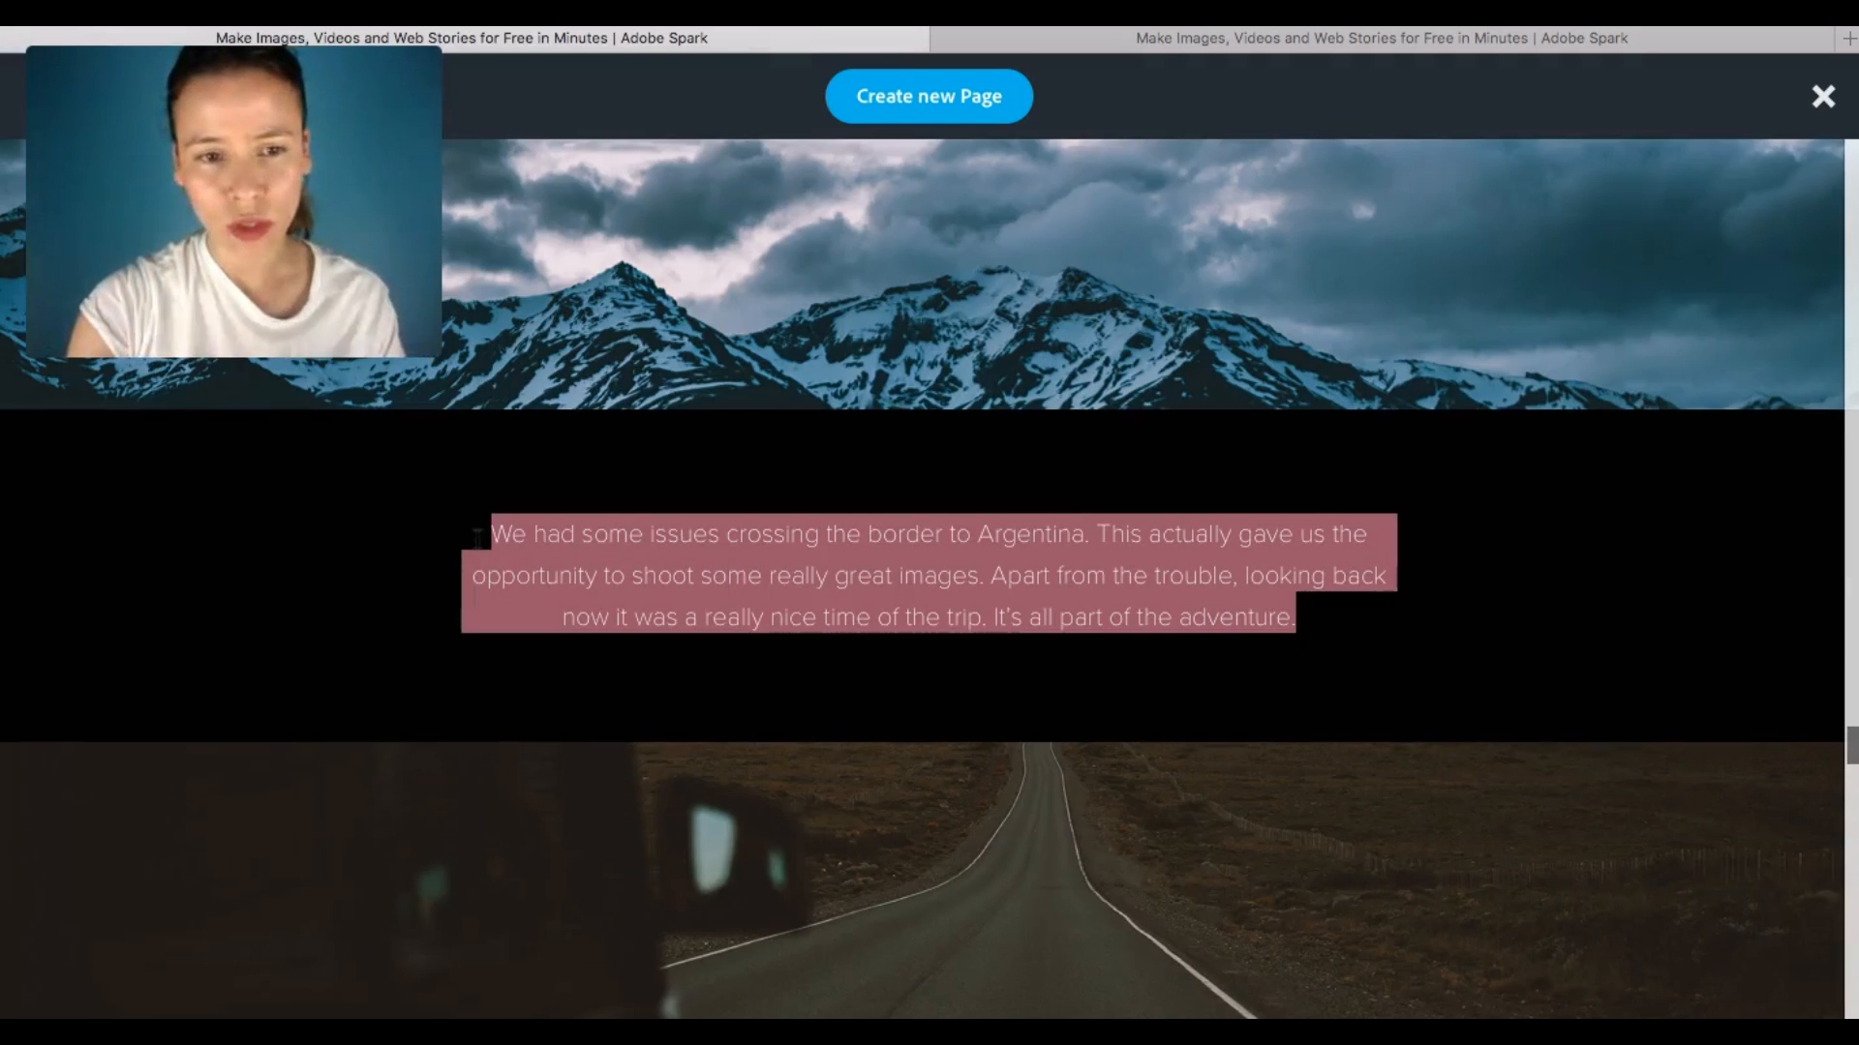
- Compare the example's El Chaltén and Puerto Natales sections with the lake window photo placed between them
scroll(1051, 646, "down", 9)
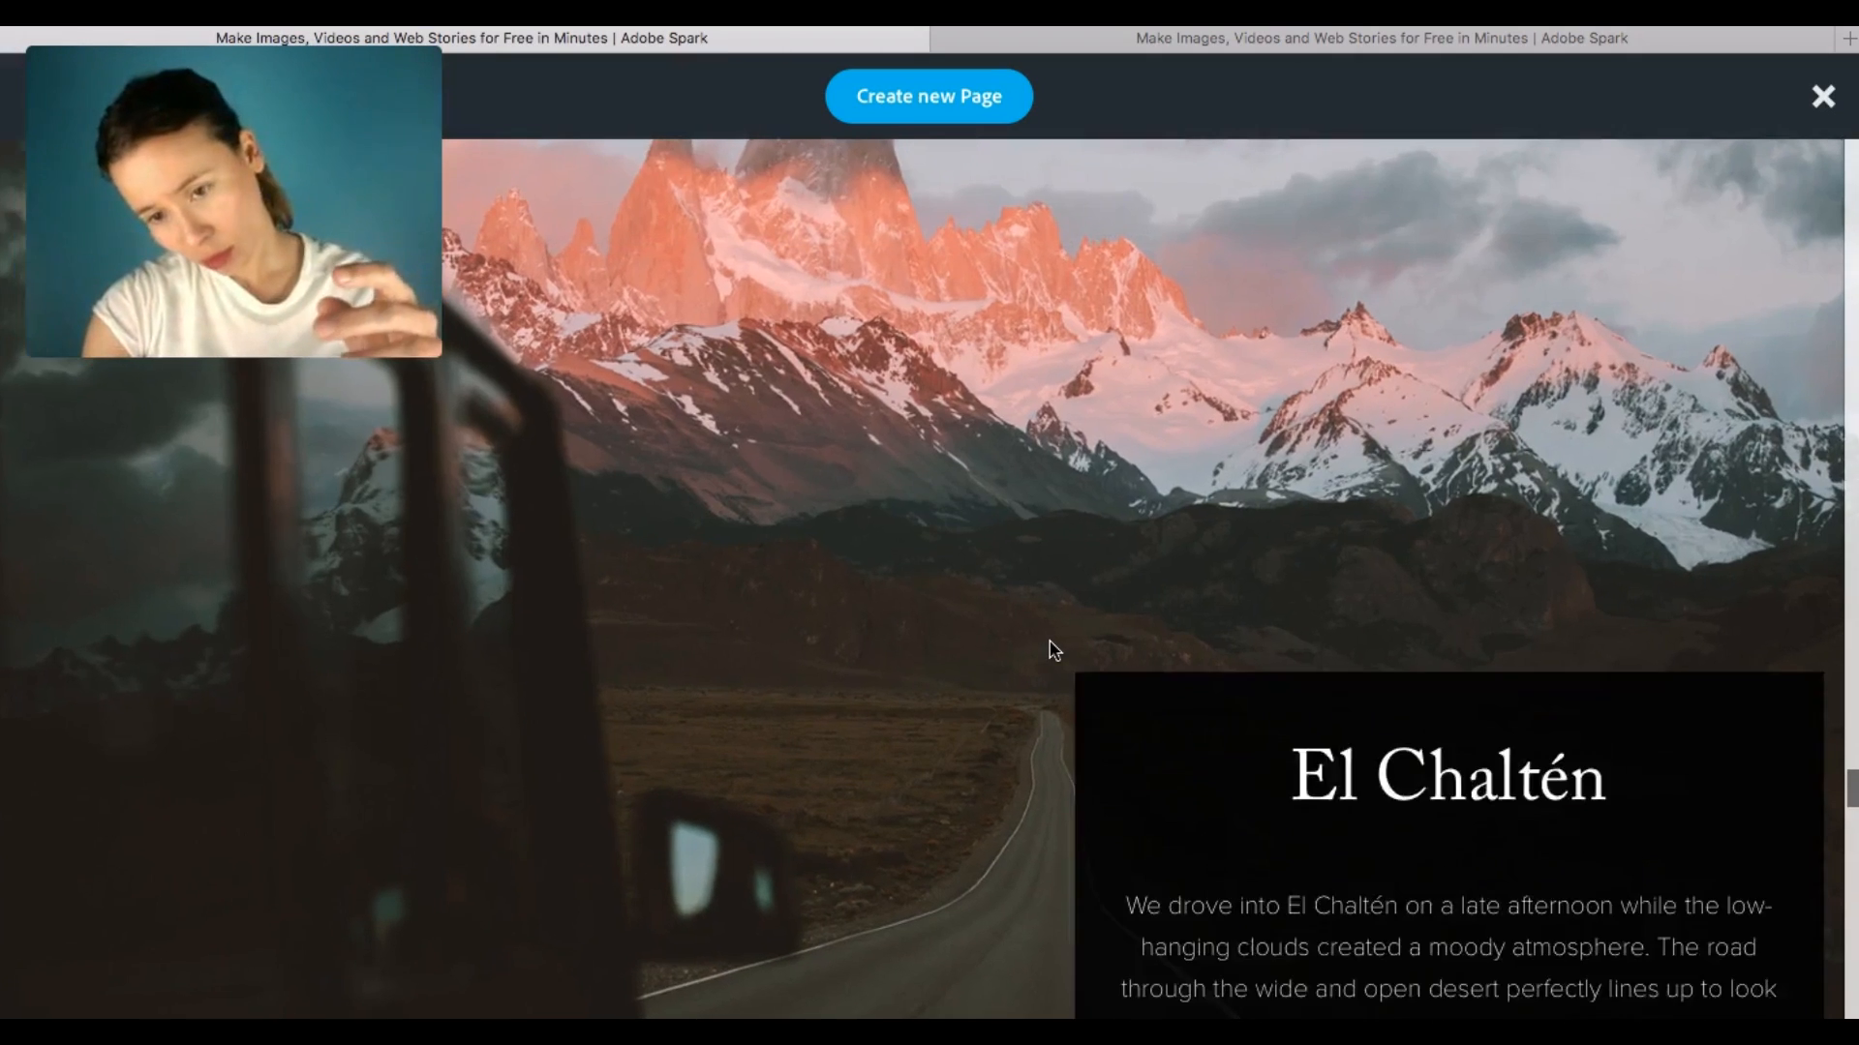
scroll(1054, 651, "up", 8)
scroll(1054, 651, "up", 5)
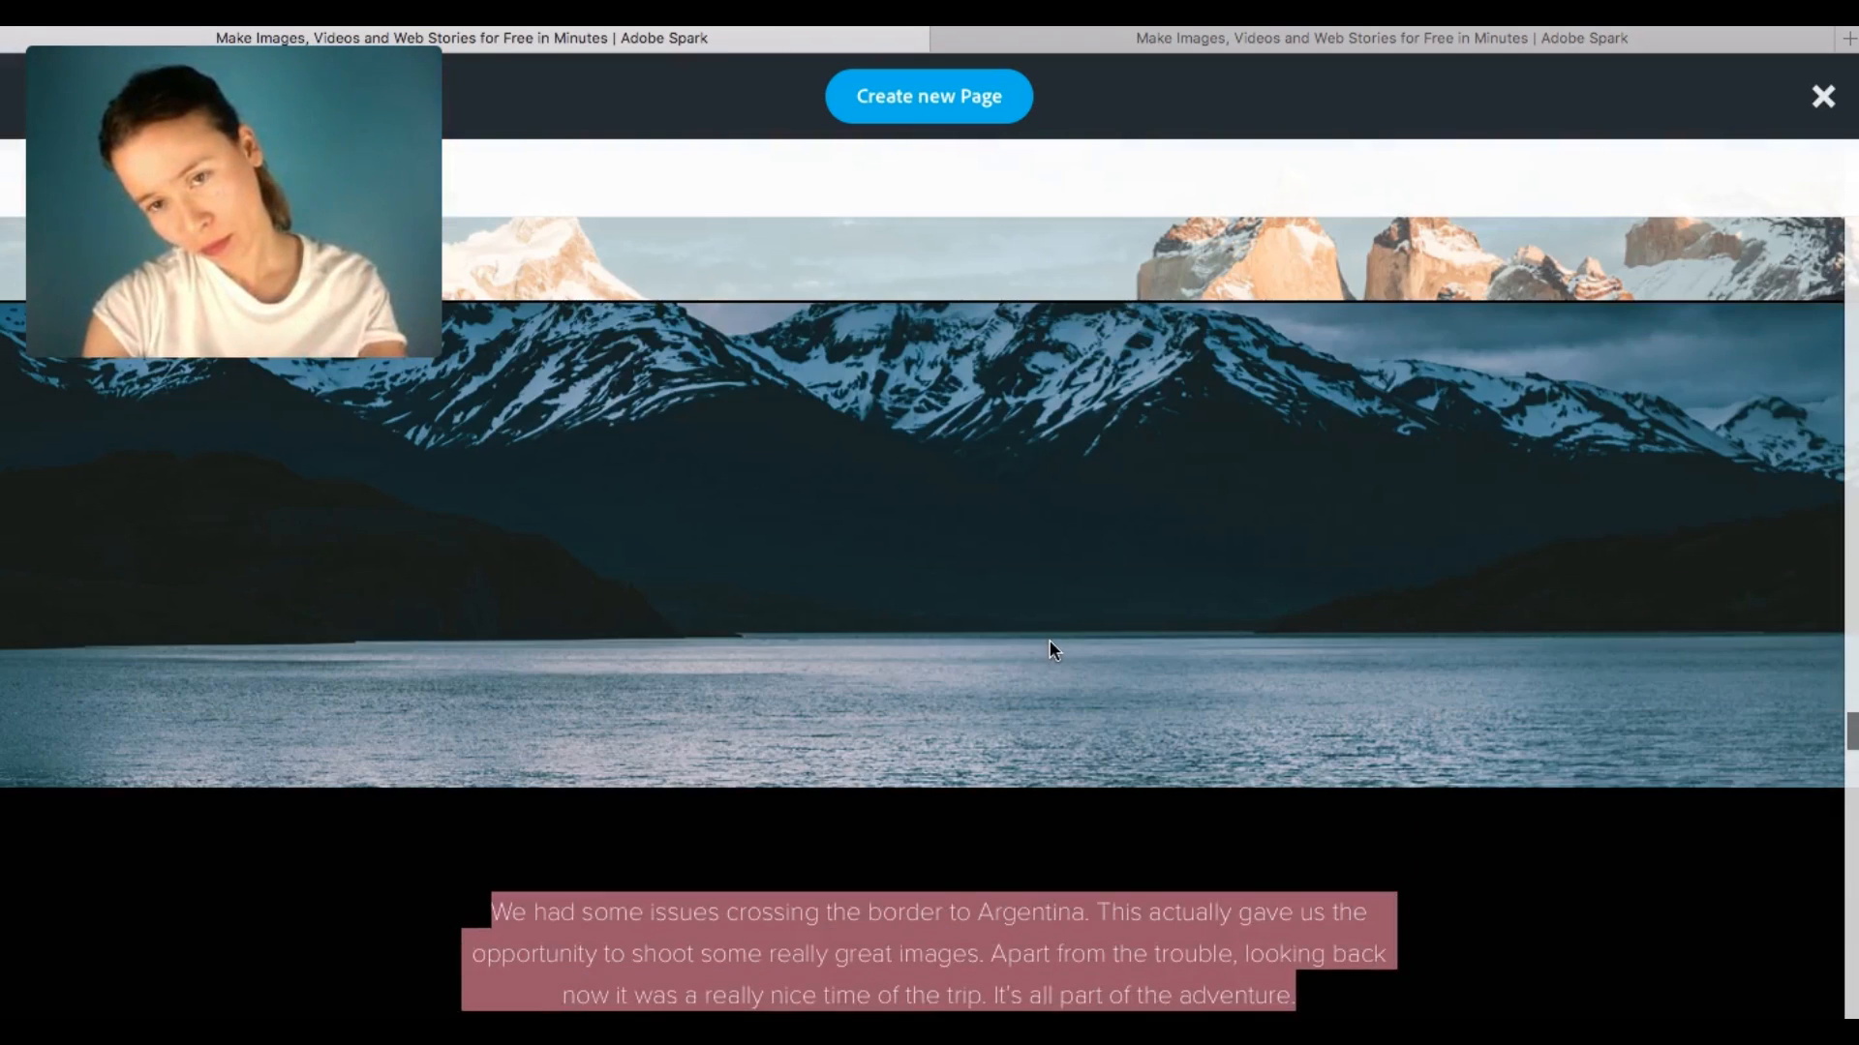
scroll(1259, 706, "up", 2)
scroll(1353, 736, "down", 6)
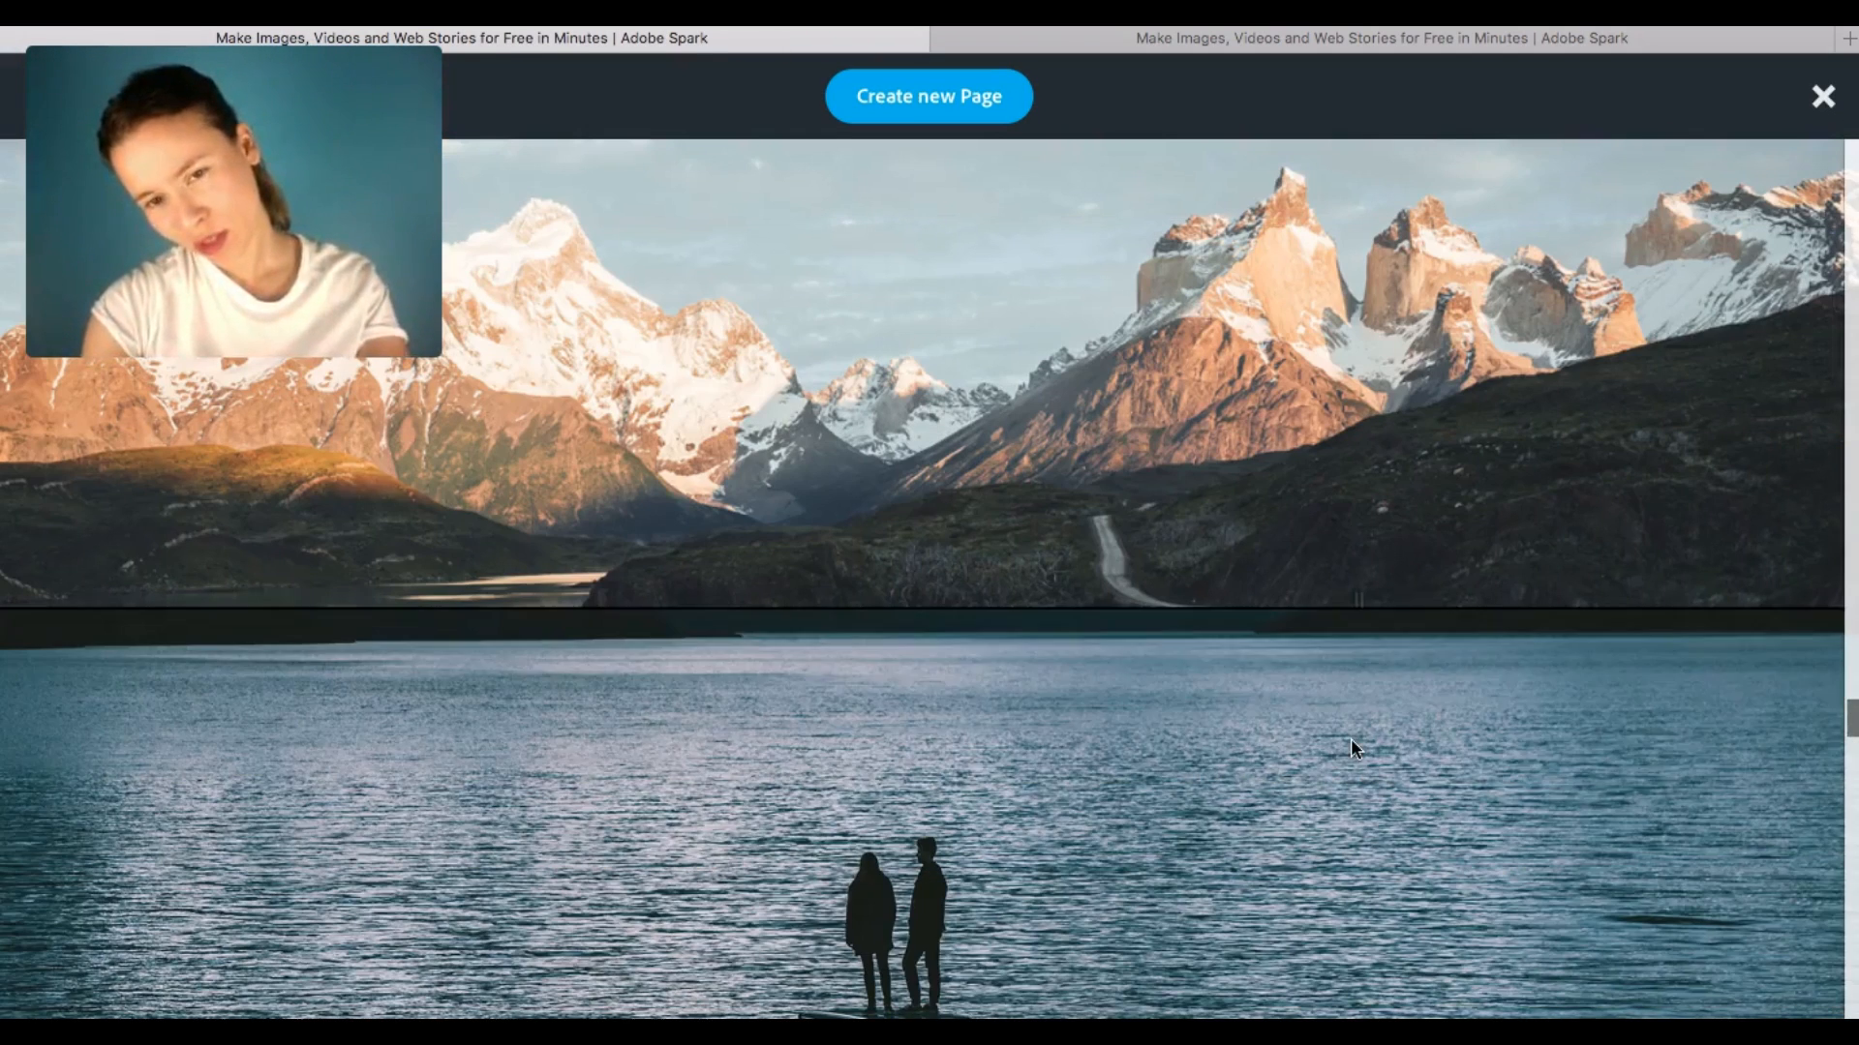
scroll(1350, 739, "up", 4)
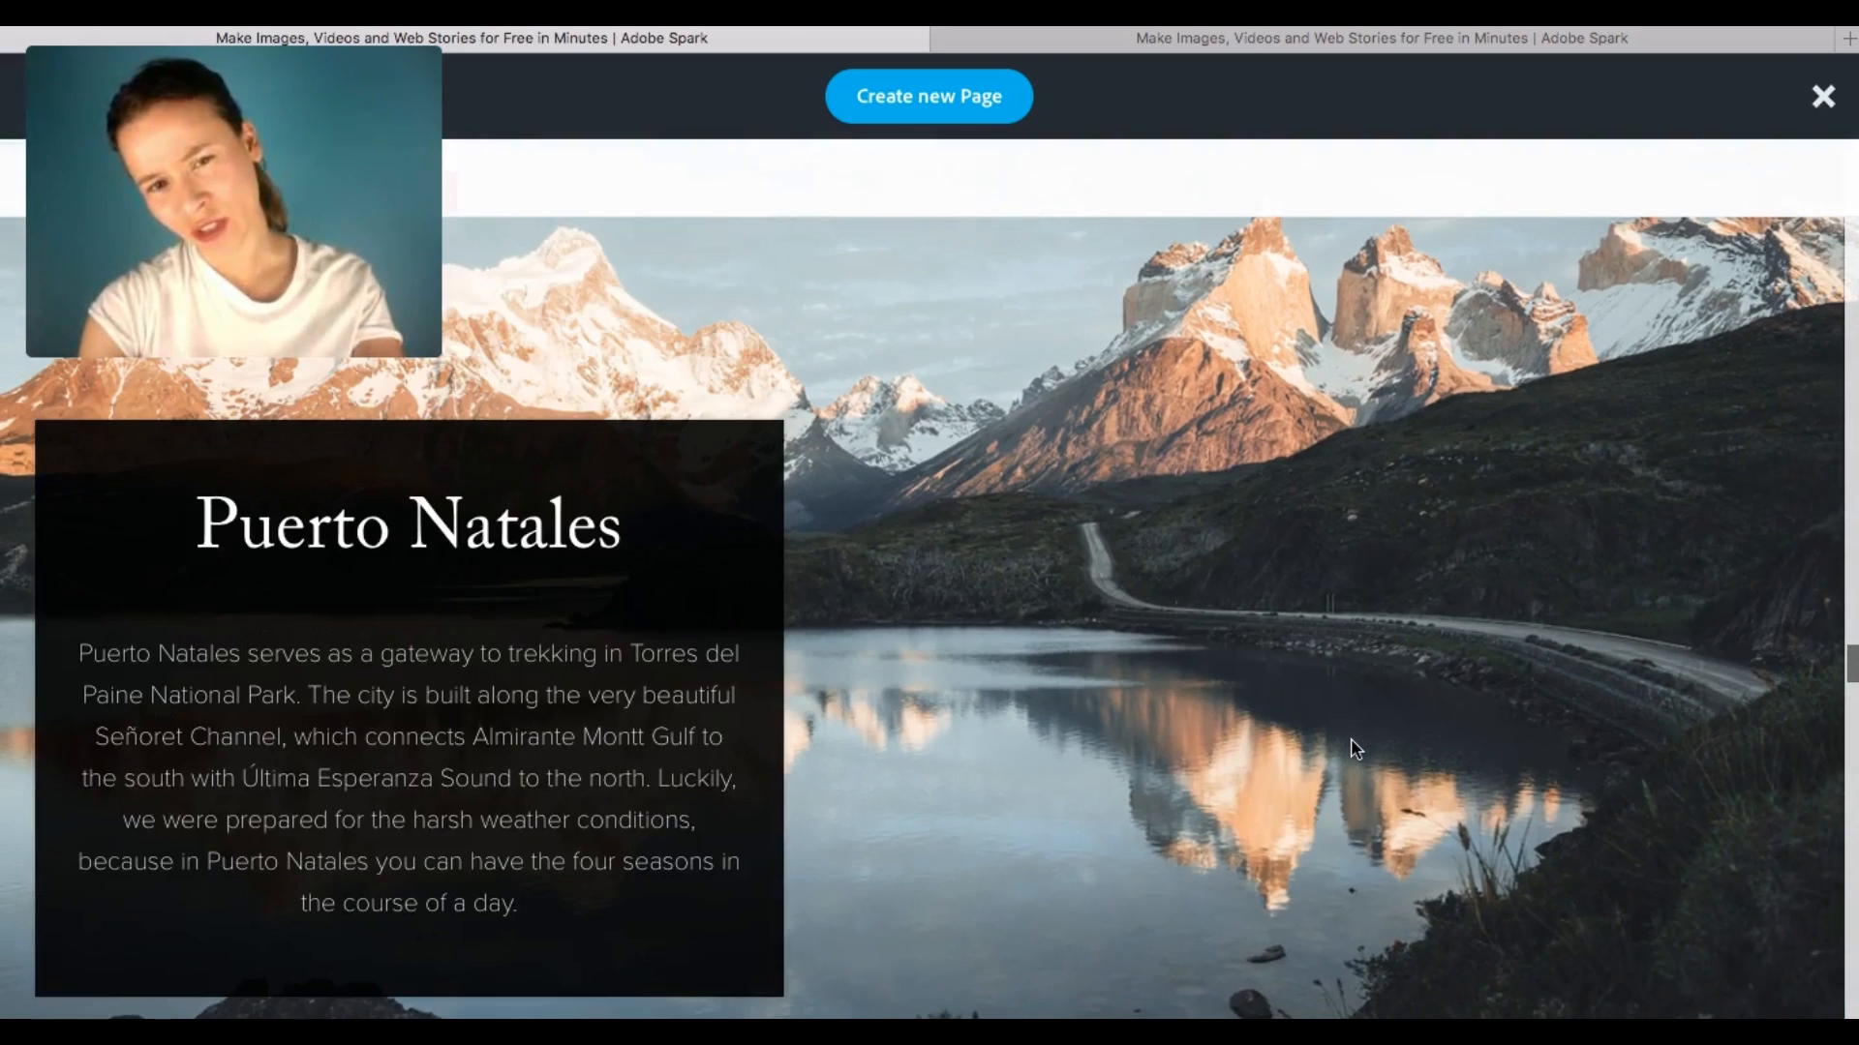
scroll(1506, 601, "down", 5)
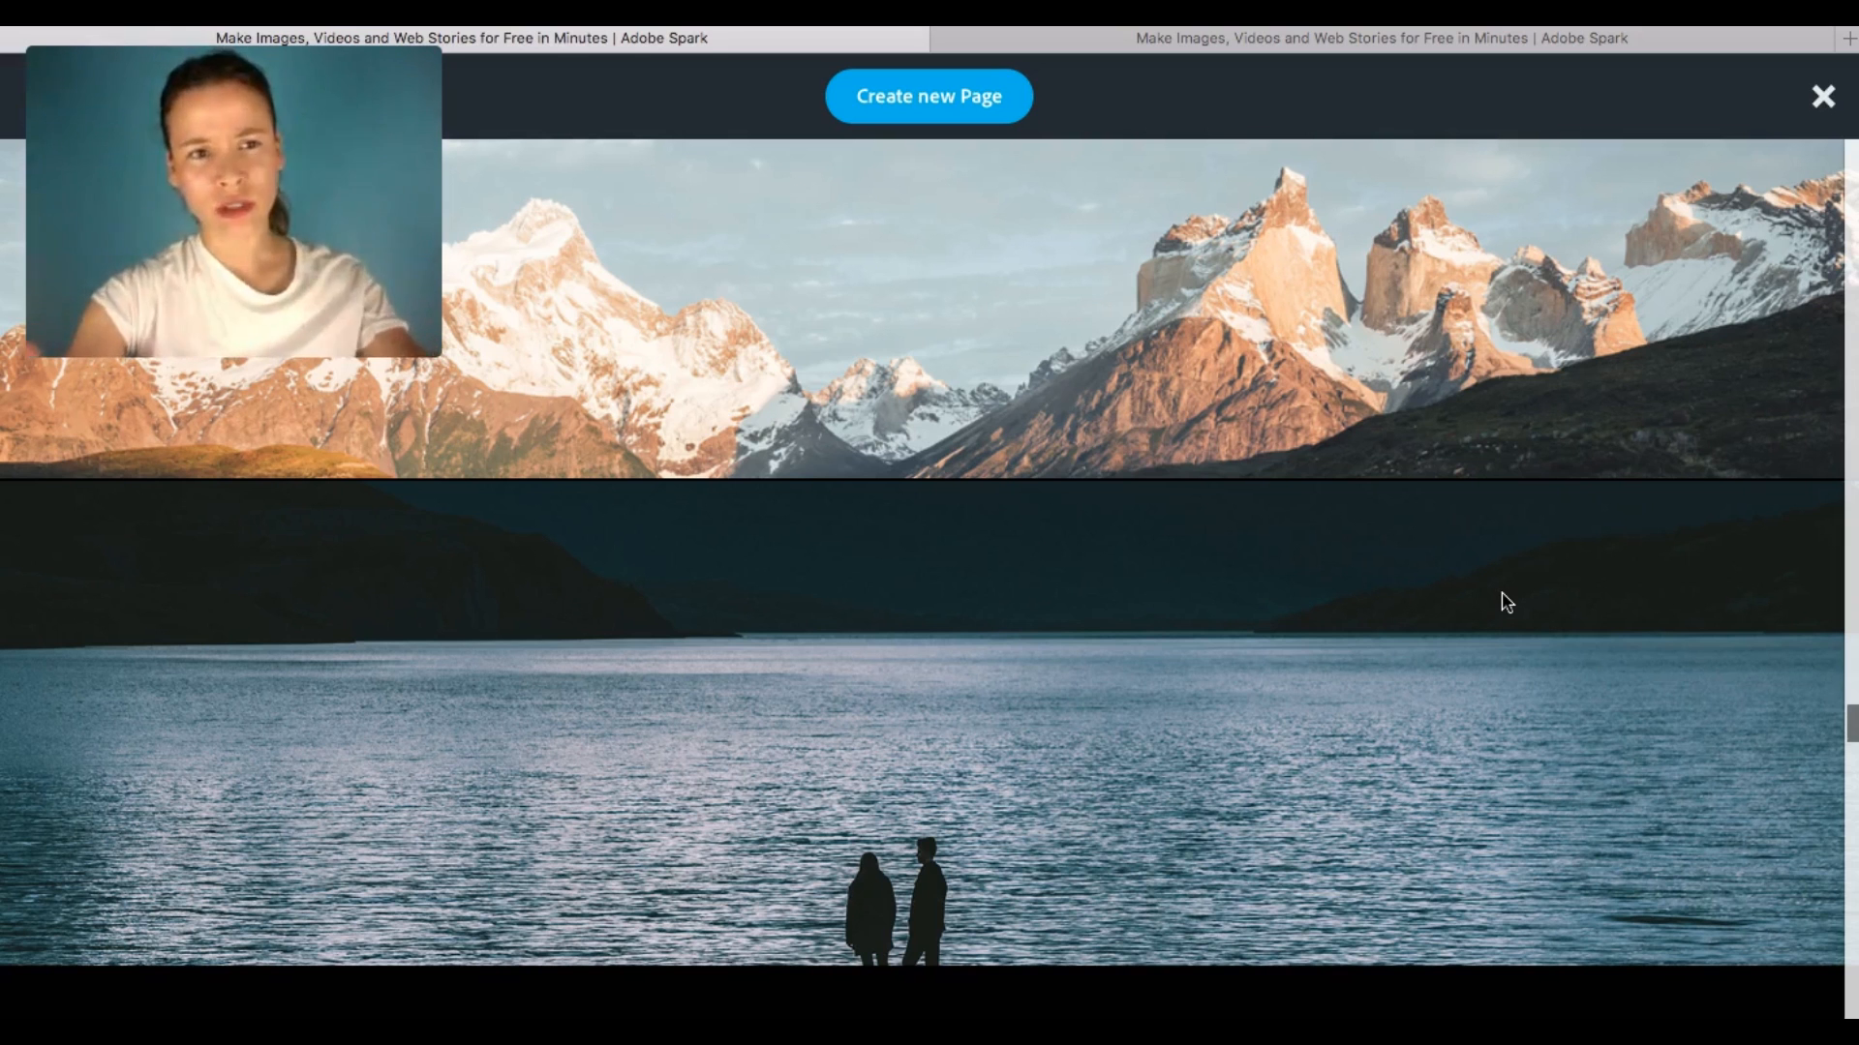
- Add a text block below the window photo on the own page and paste the border-crossing paragraph into it
left_click(1222, 42)
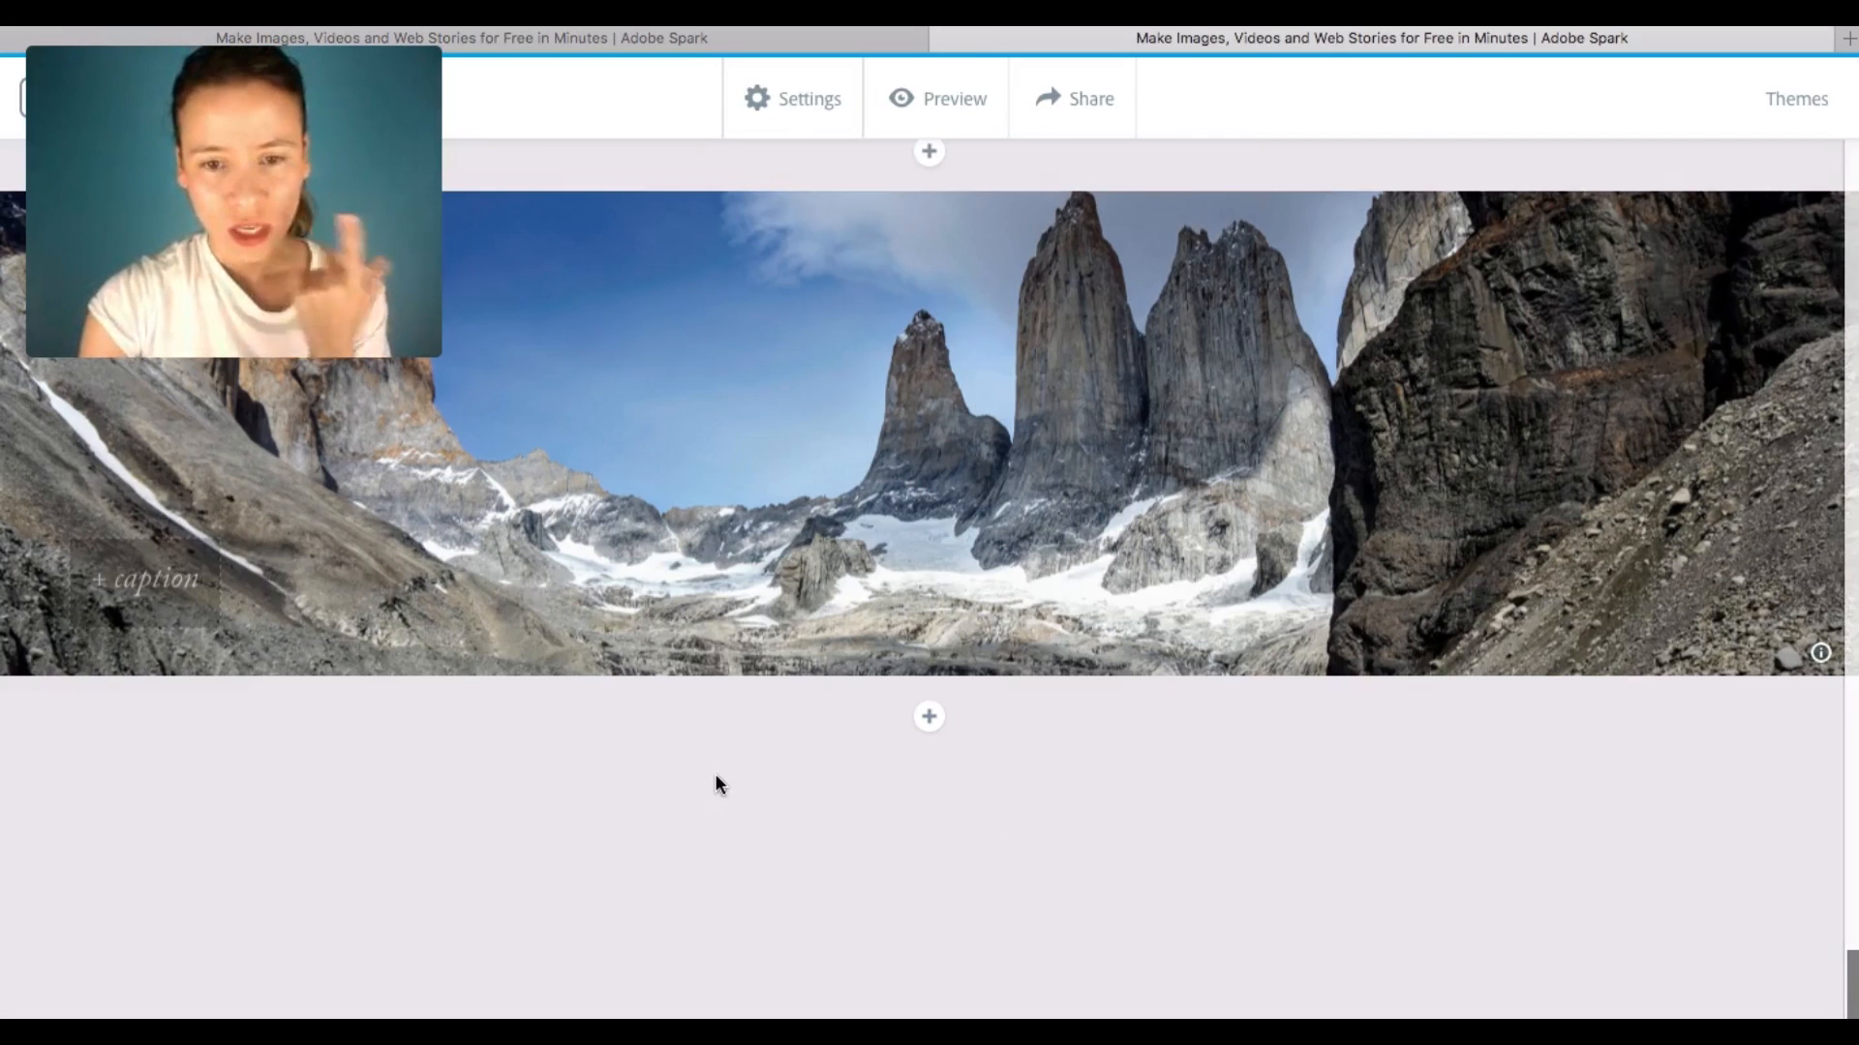
left_click(915, 728)
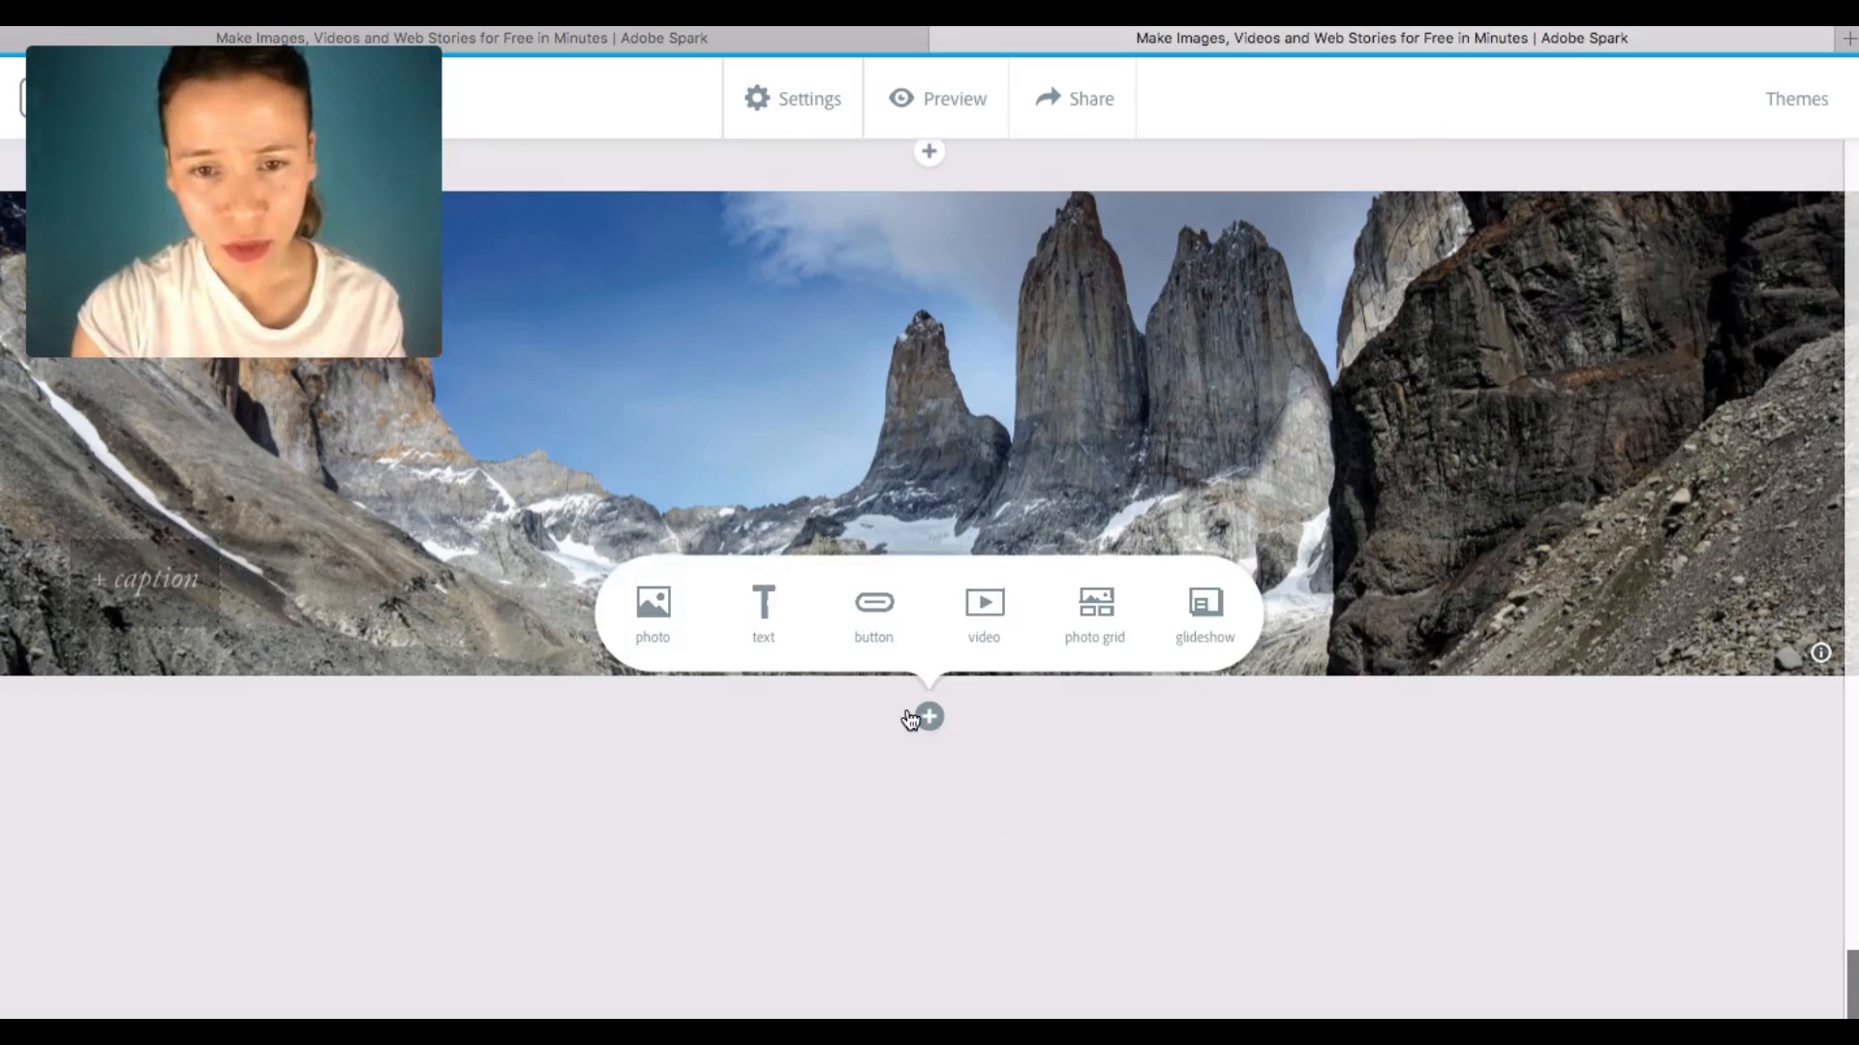
left_click(759, 601)
key("super+v")
- Centre-align the whole border-crossing paragraph
left_click_drag(945, 694, 662, 694)
left_click_drag(488, 636, 449, 622)
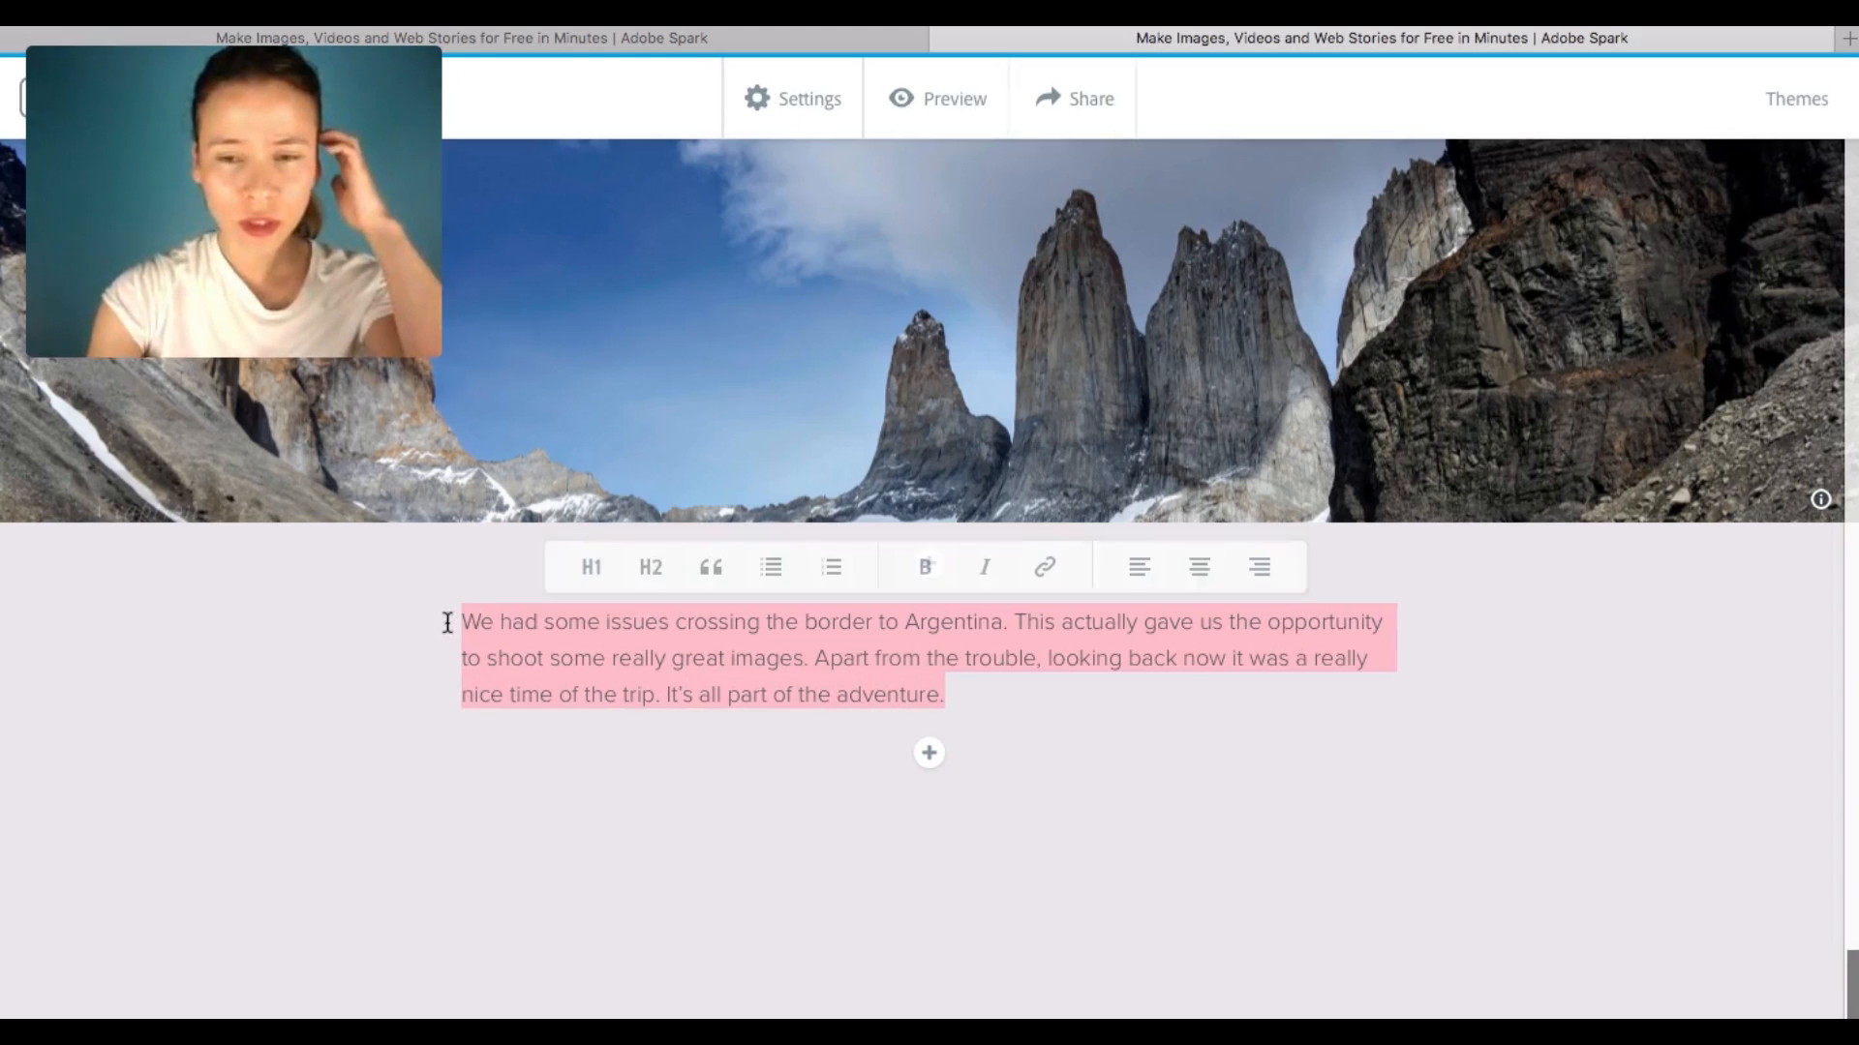
left_click(1200, 571)
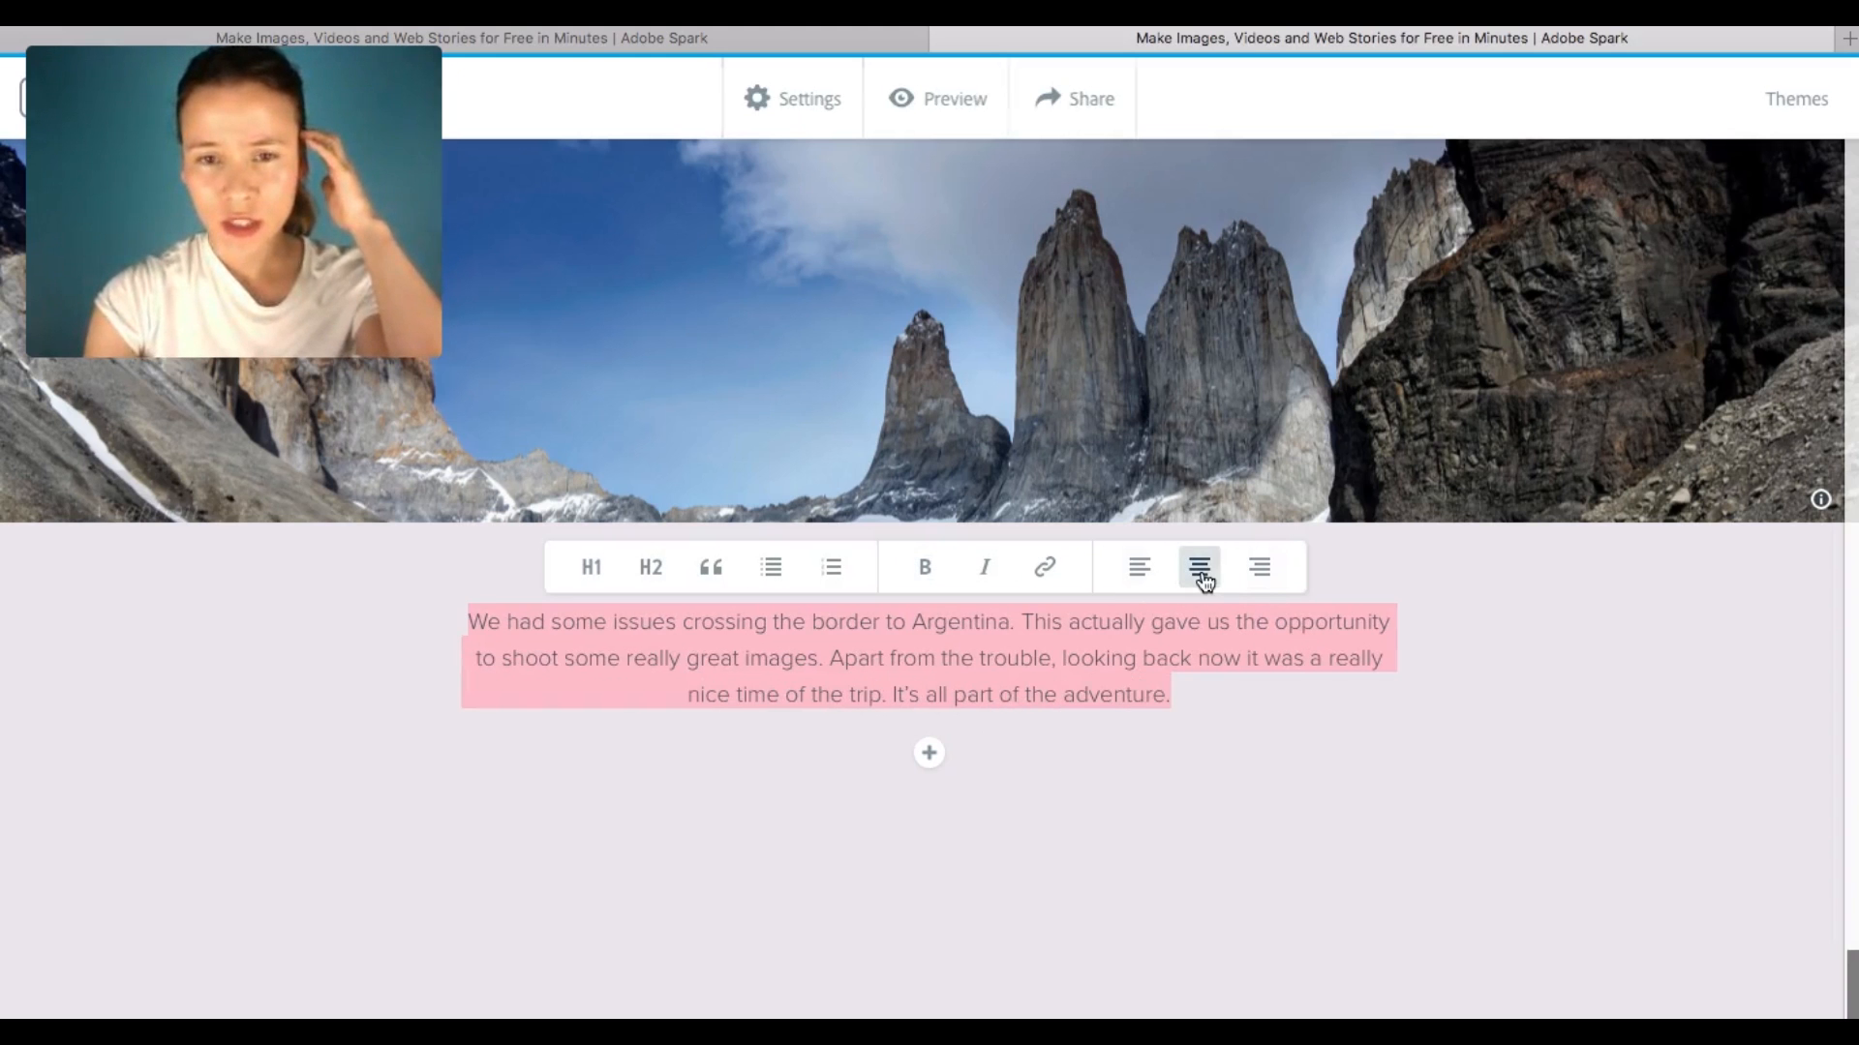
left_click(1433, 799)
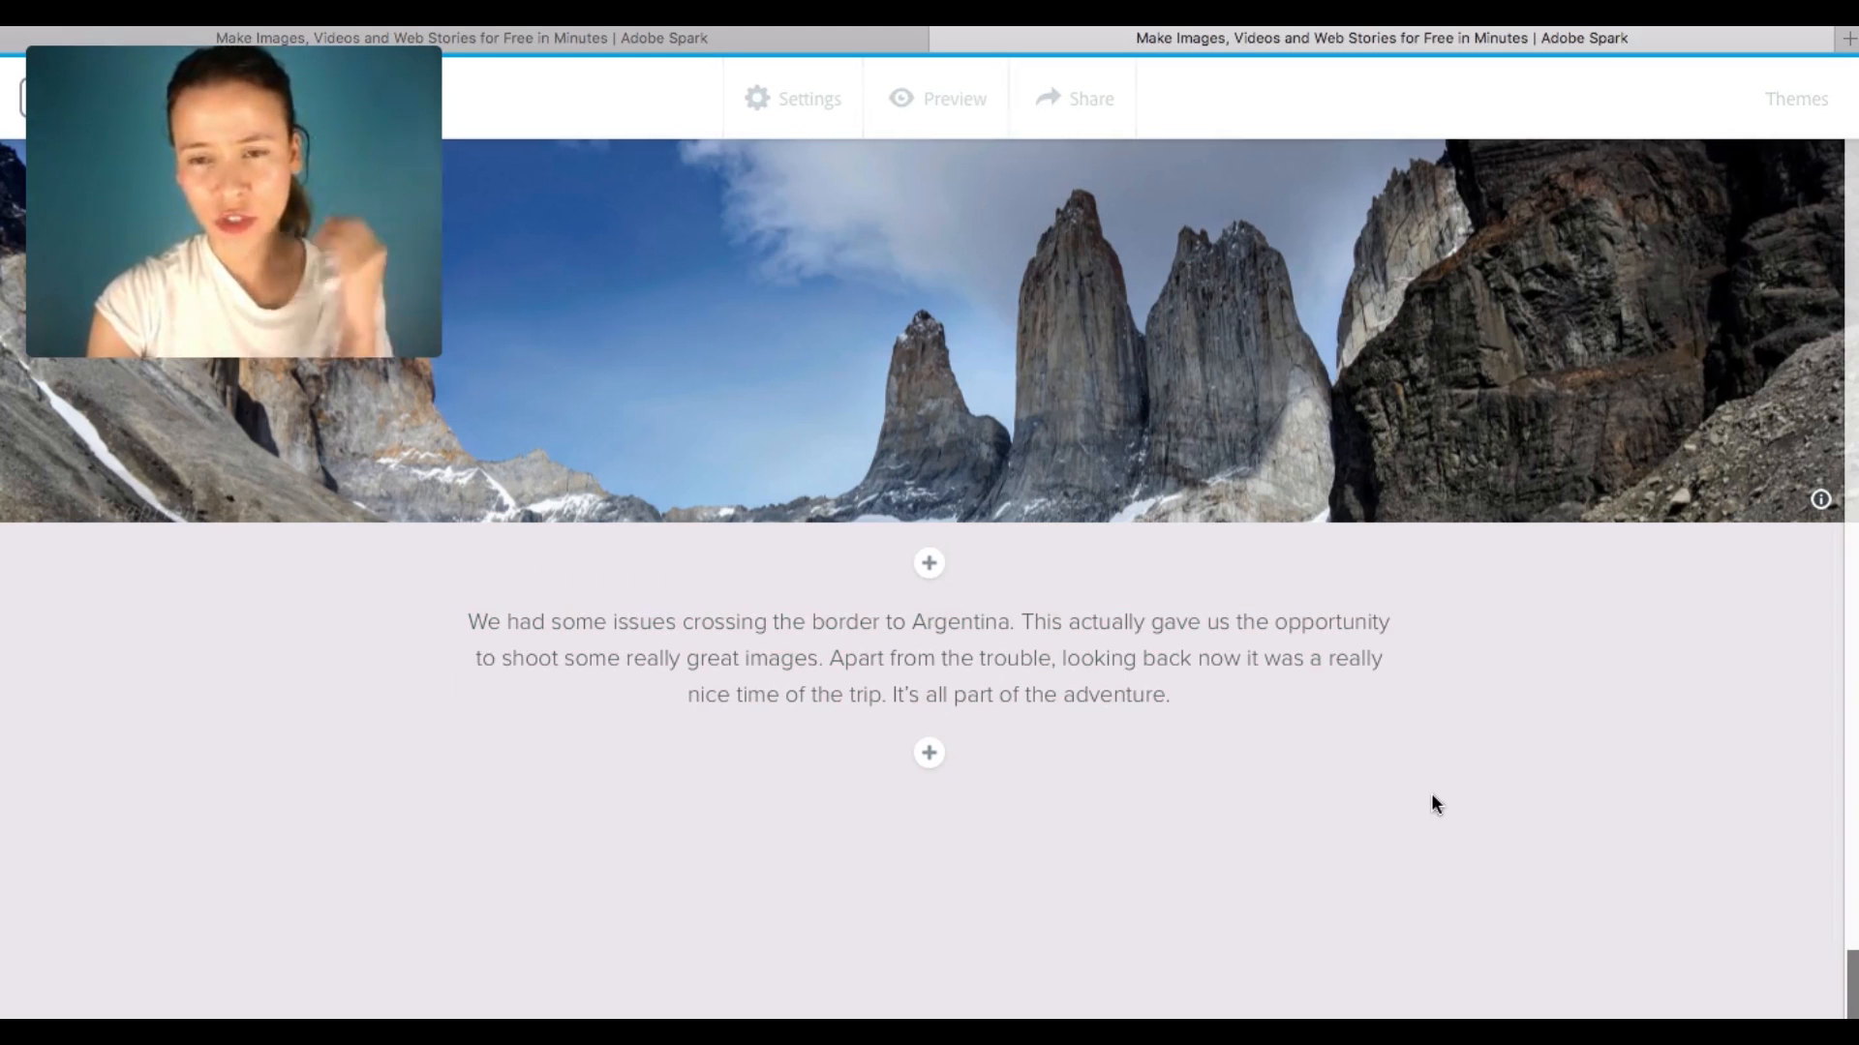
- Add the orange desert dunes photo with the car from the "patagonia jeep" results below the border-crossing paragraph
left_click(939, 759)
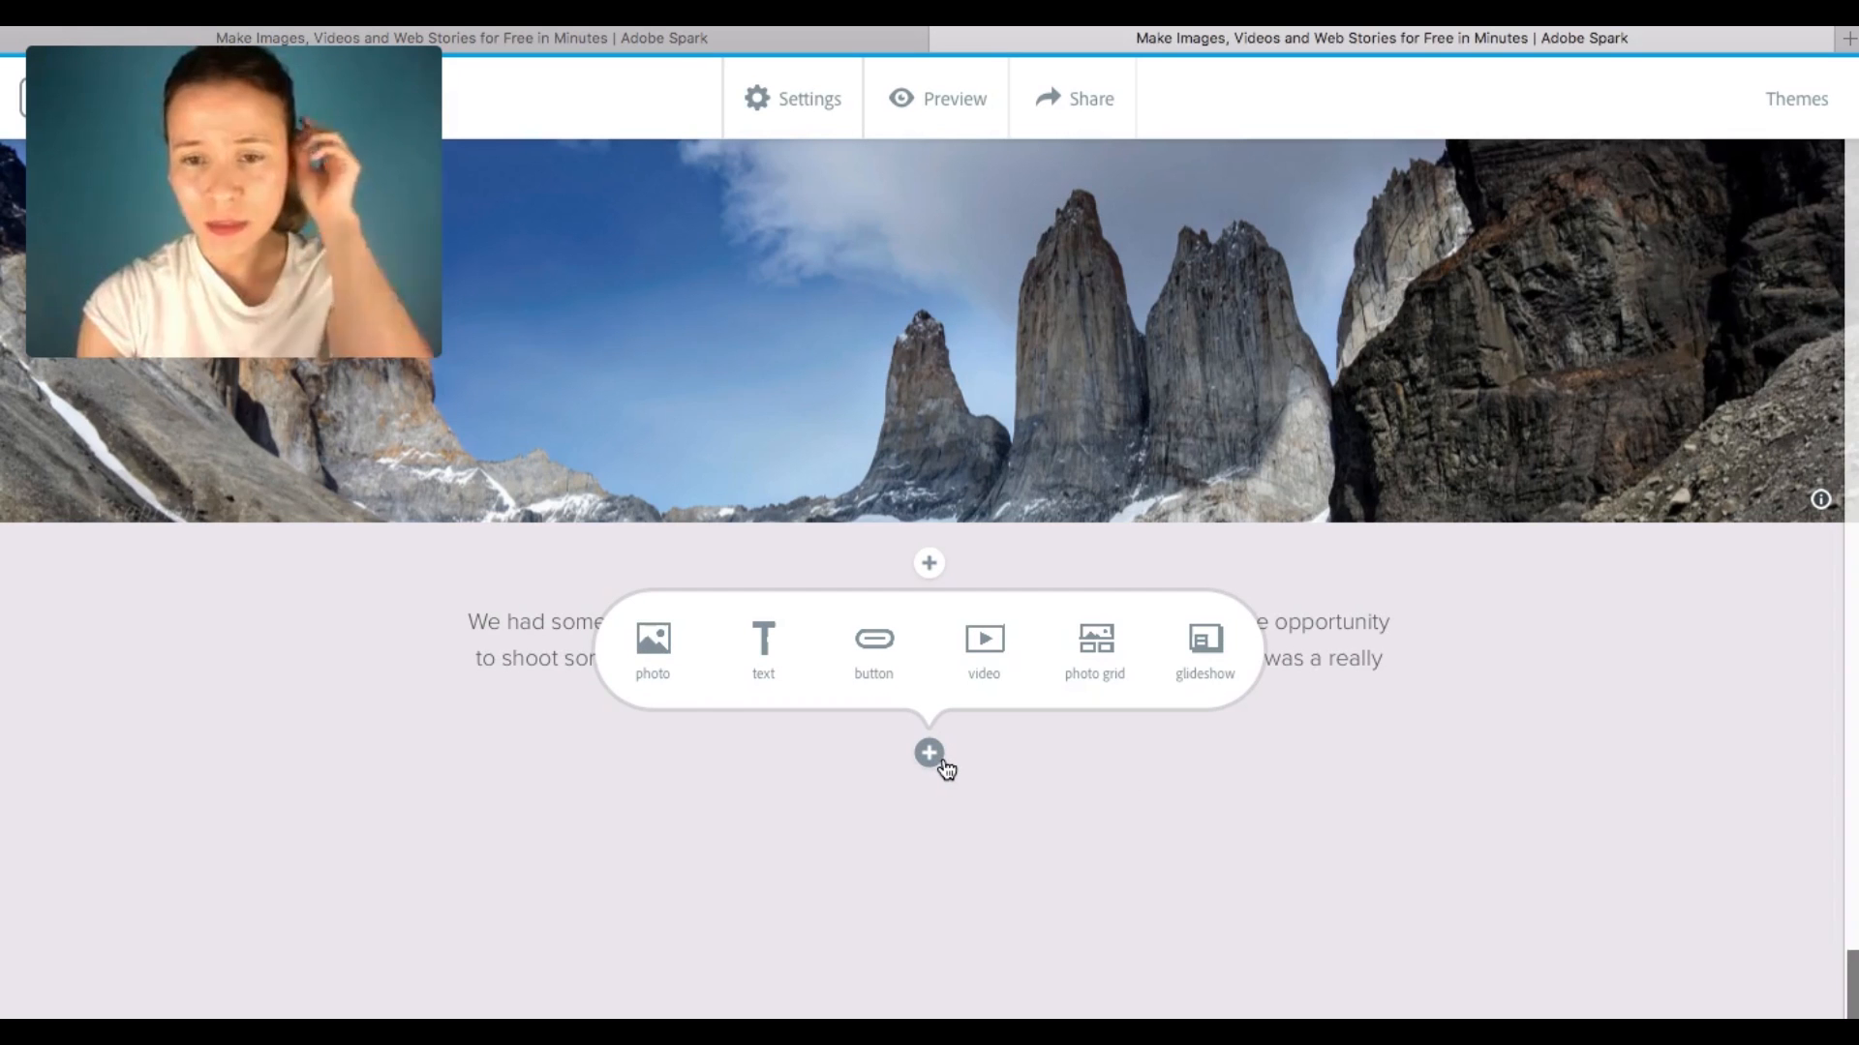
left_click(645, 643)
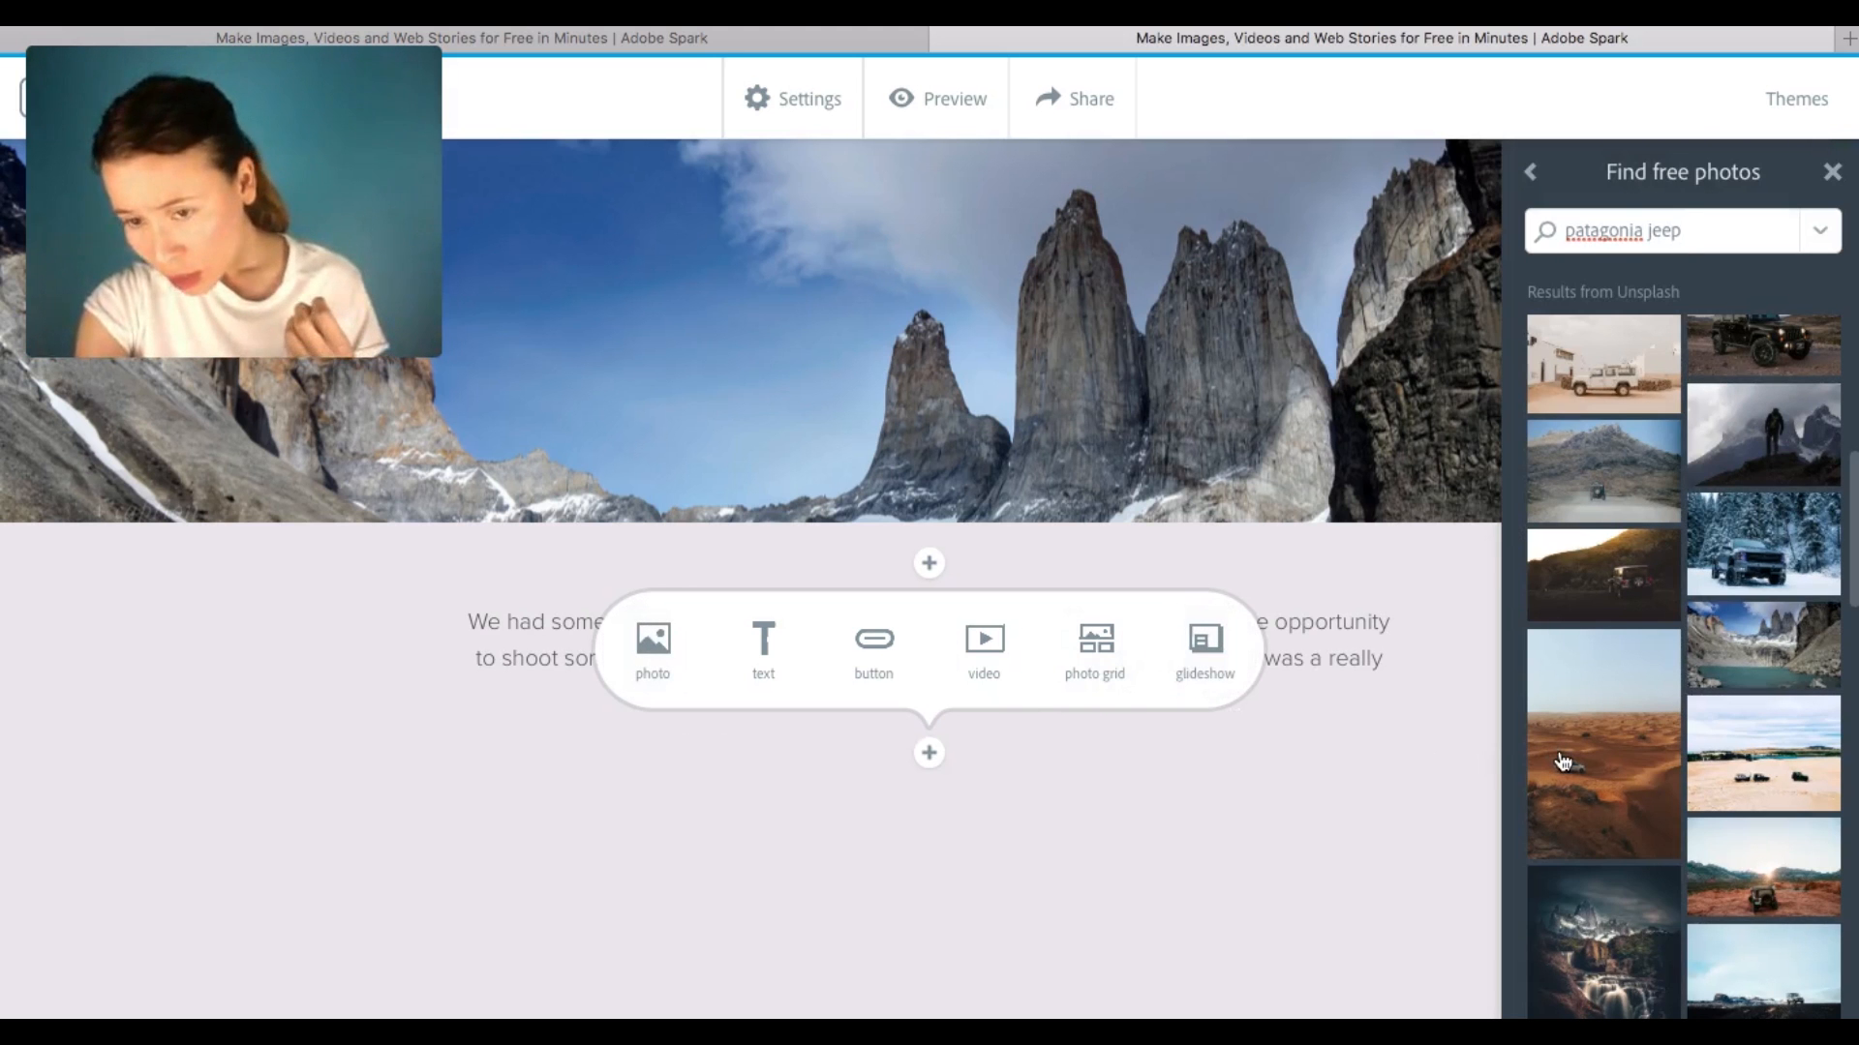
scroll(1618, 666, "down", 5)
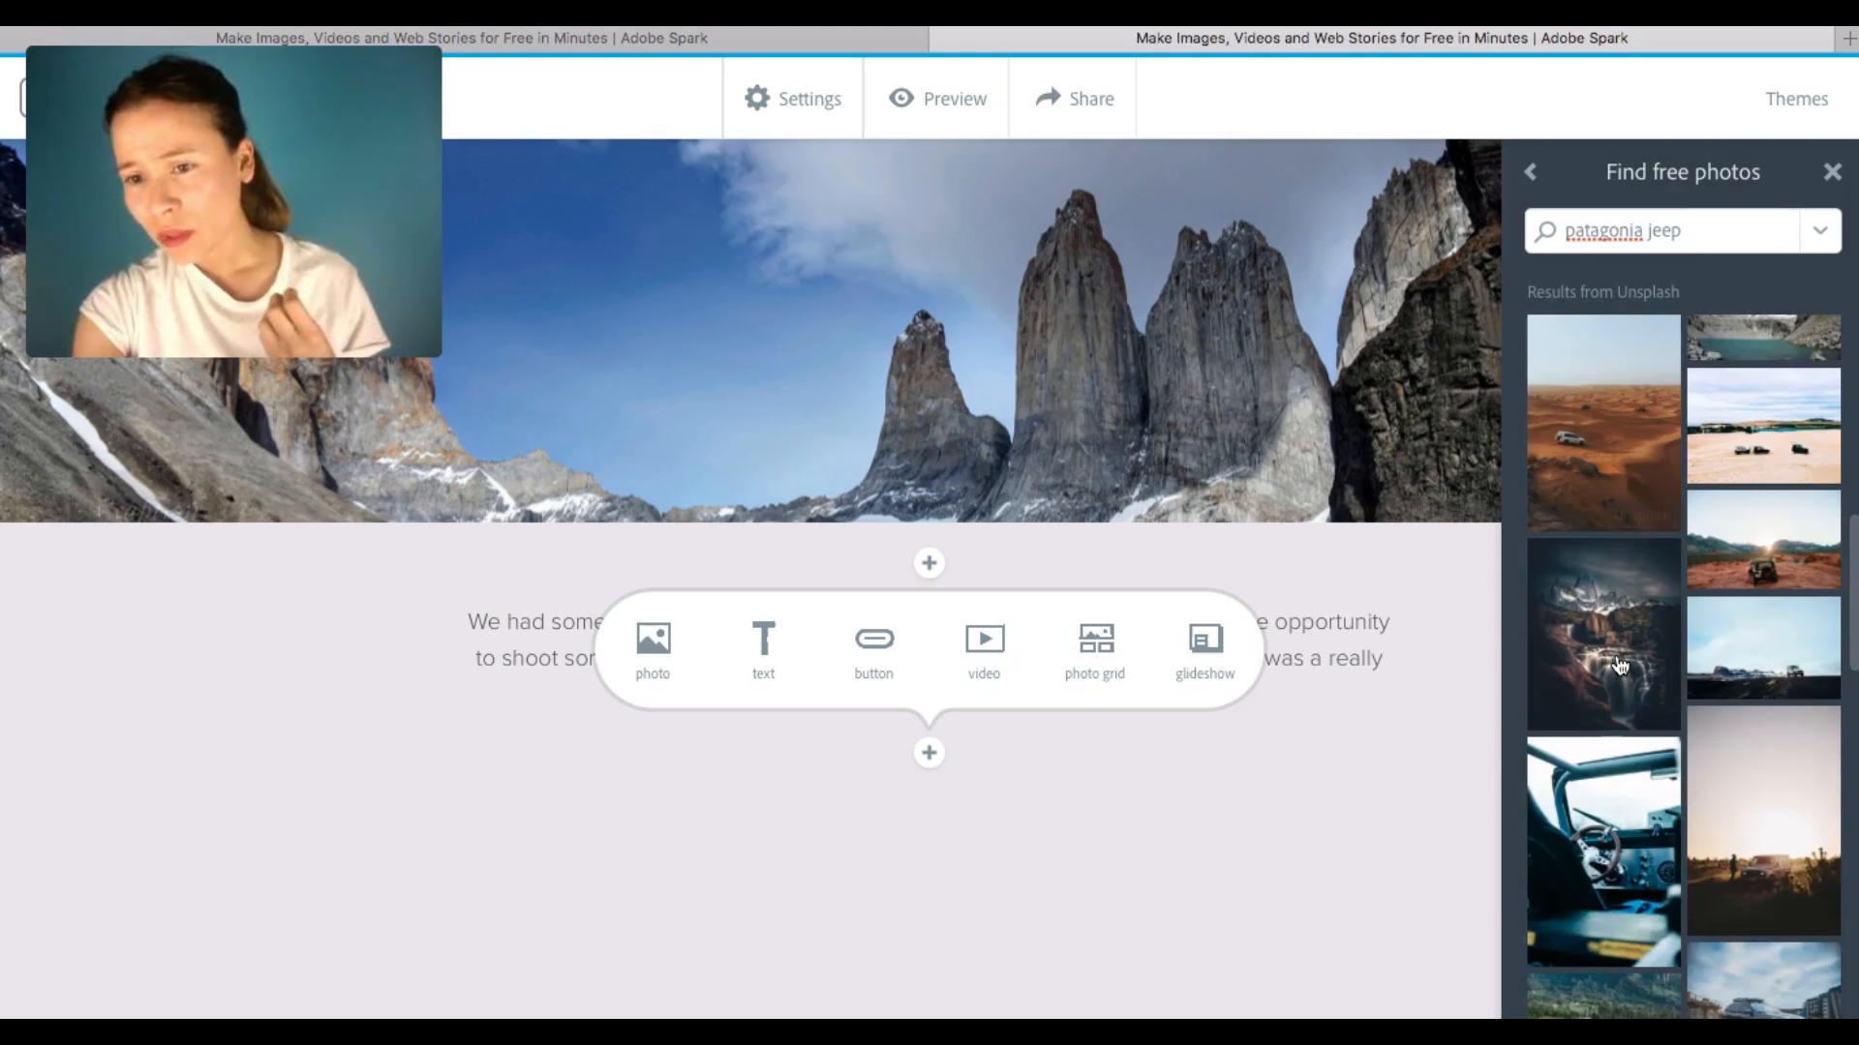
left_click(1612, 498)
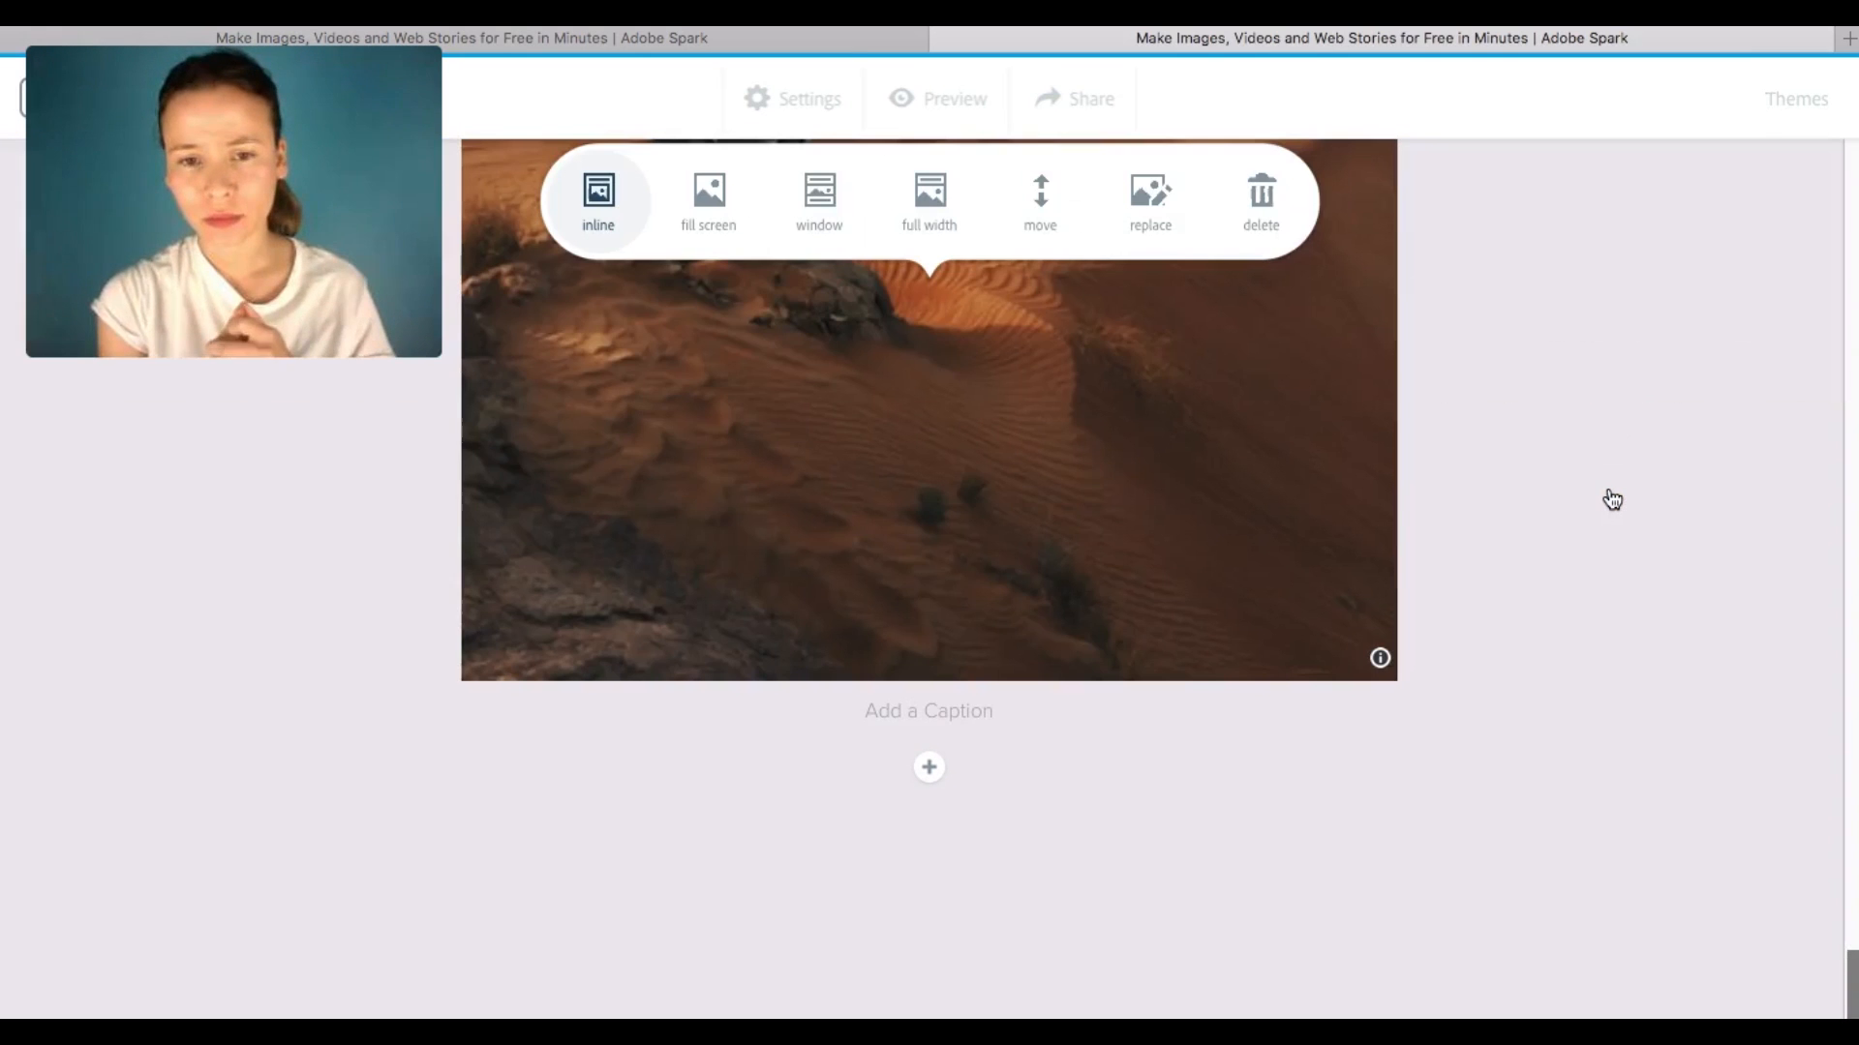
- Display the desert dunes photo as a window and insert a glideshow below it
left_click(820, 193)
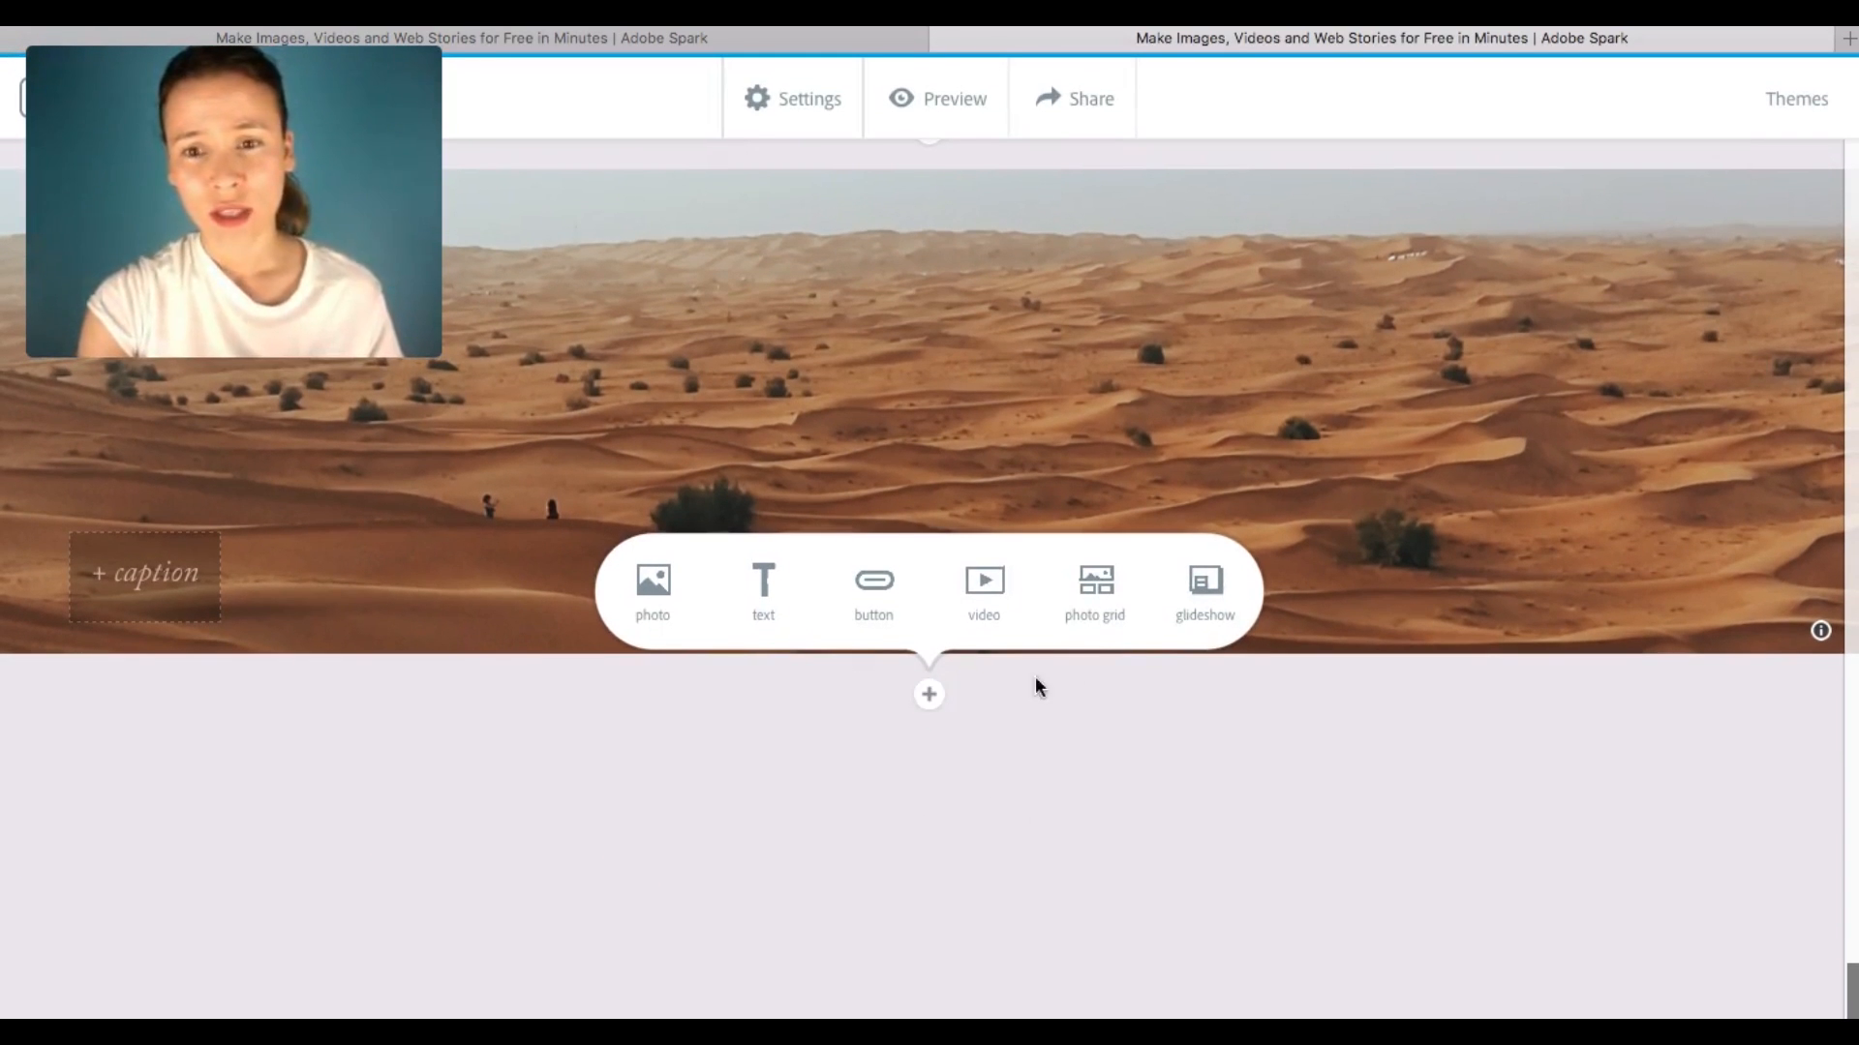
left_click(1187, 628)
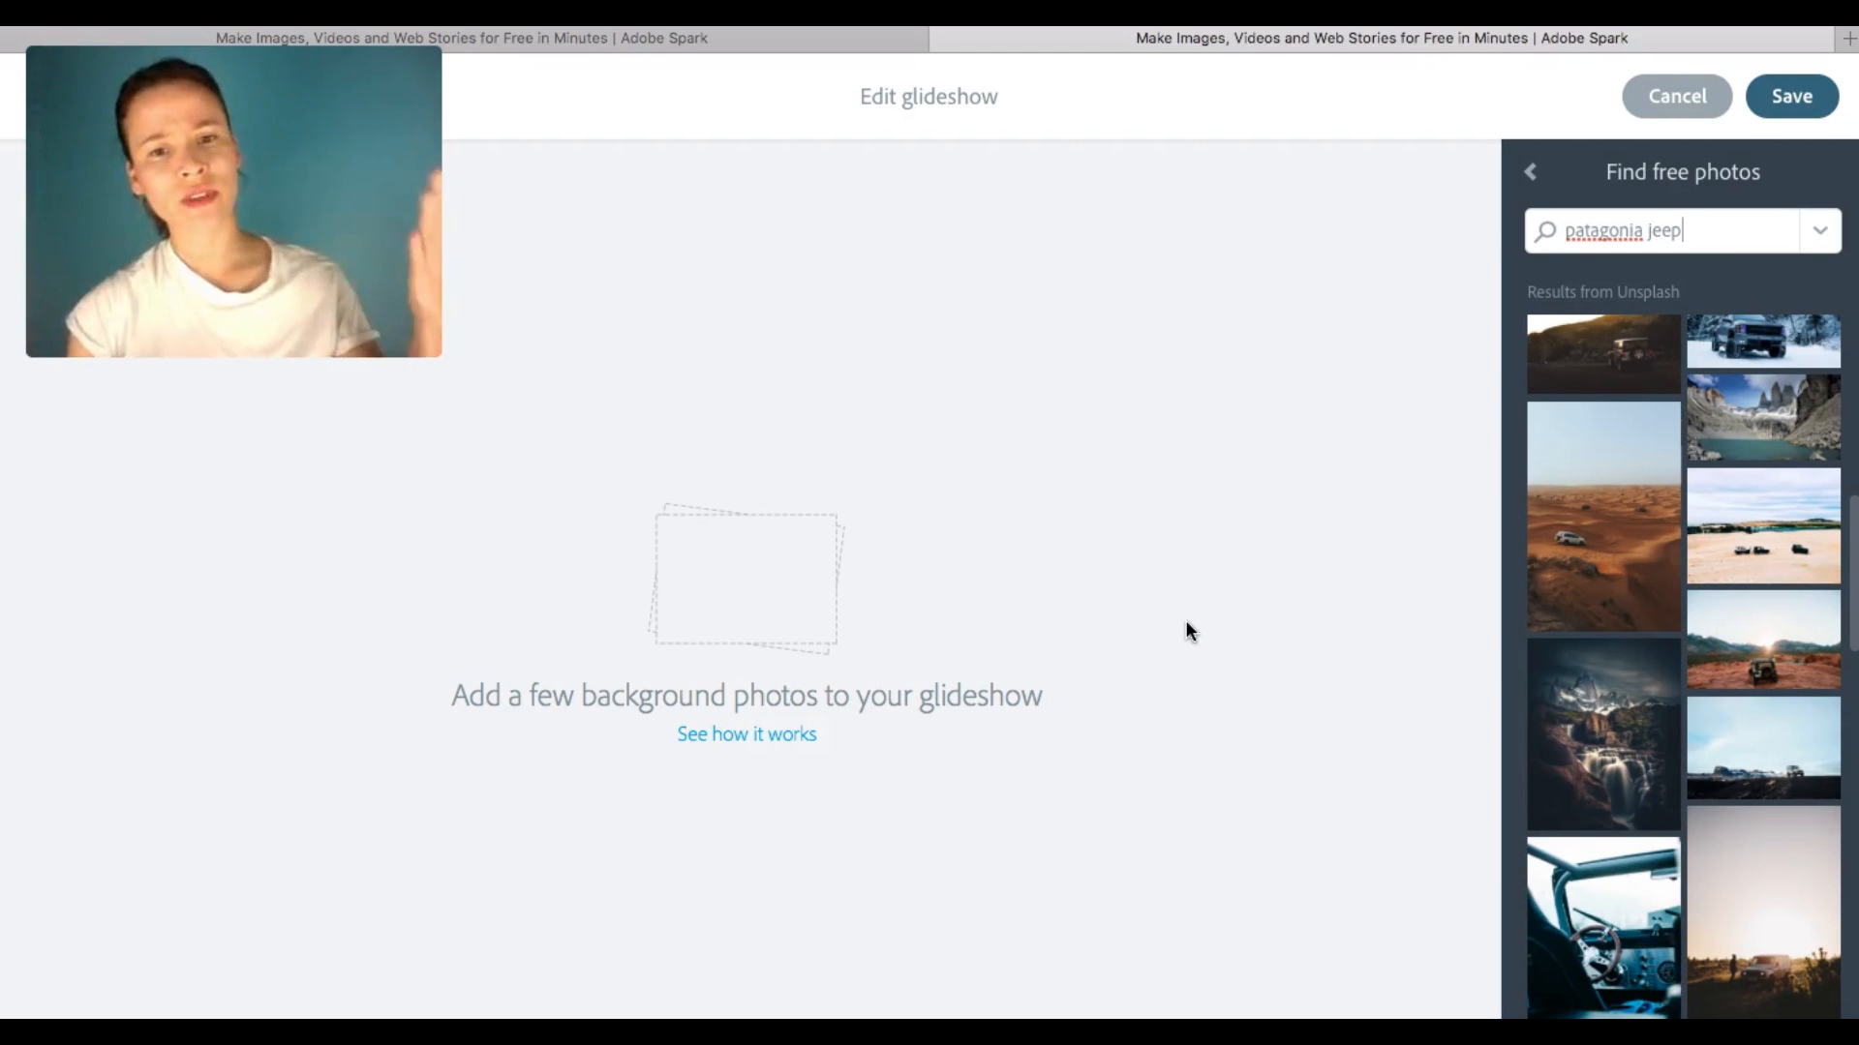
- Search the free photos for "patagonia" and add the forest sunset, blue lake, mountain road and snowy mountain over water photos to the glideshow
scroll(1694, 522, "down", 10)
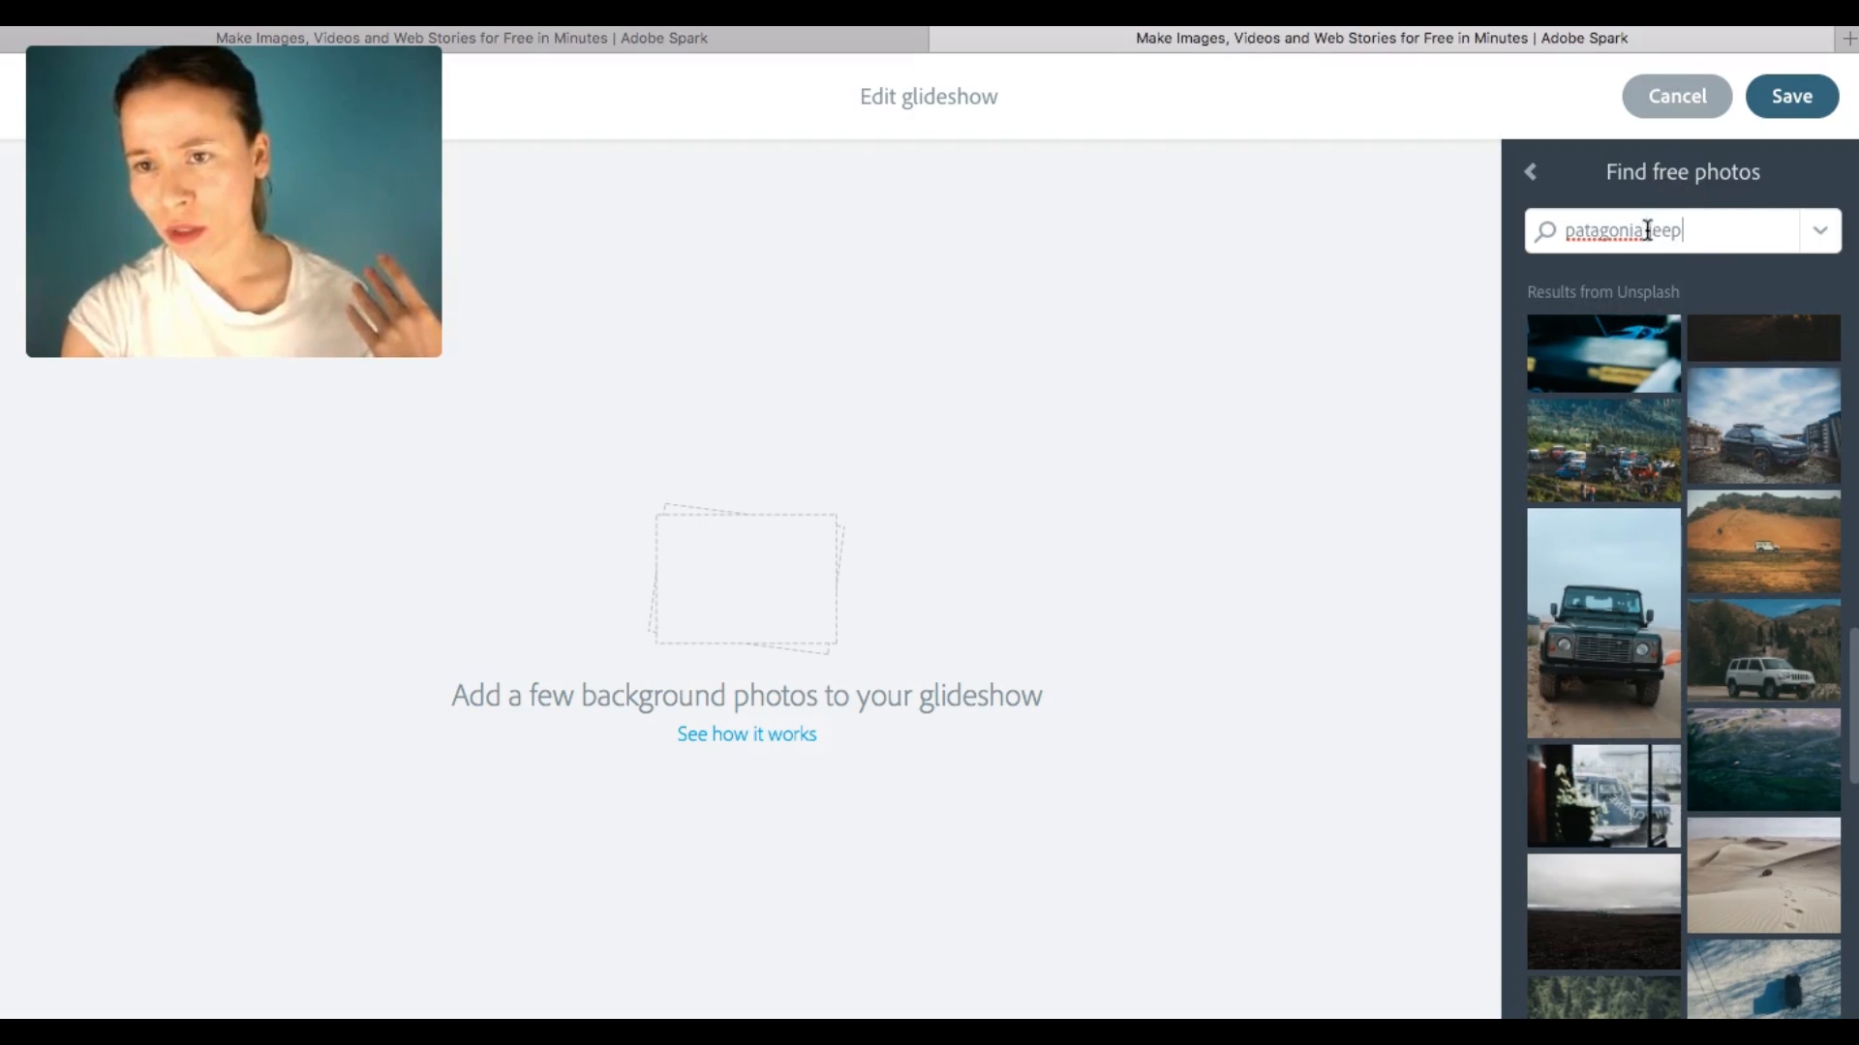
key("Return")
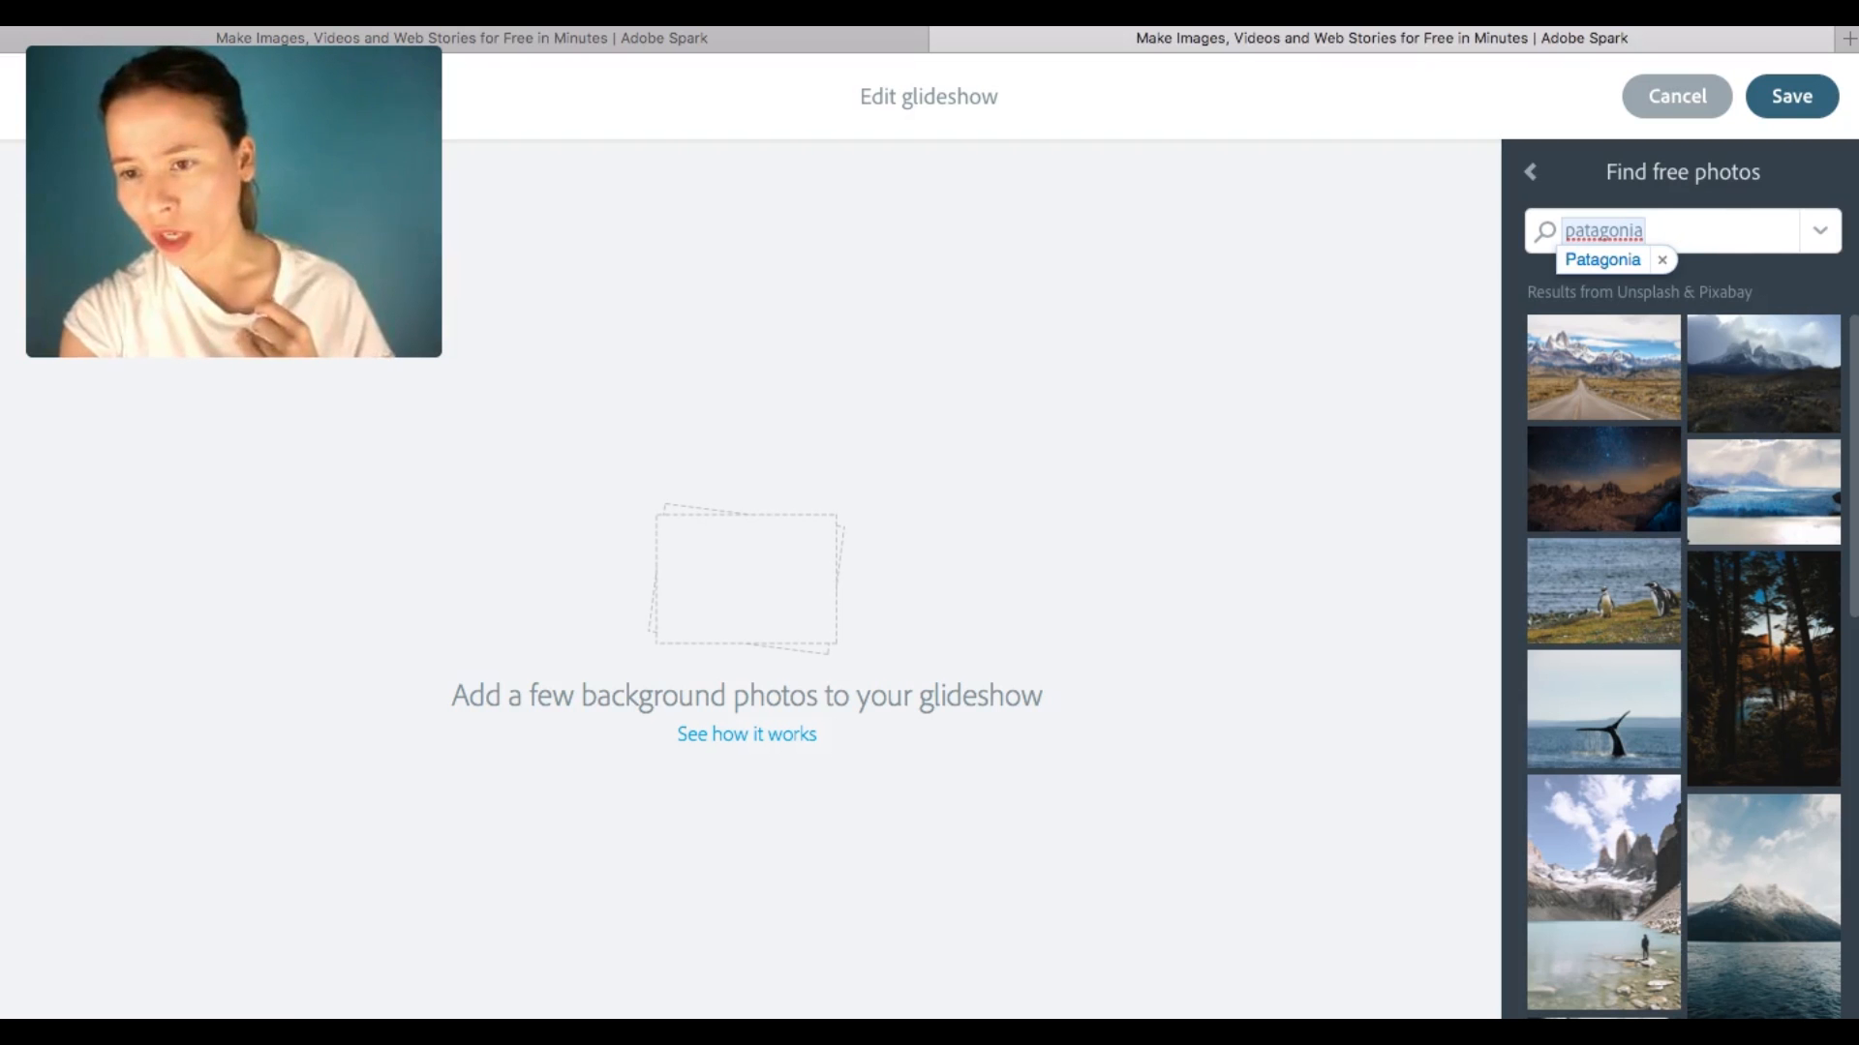
left_click(1737, 716)
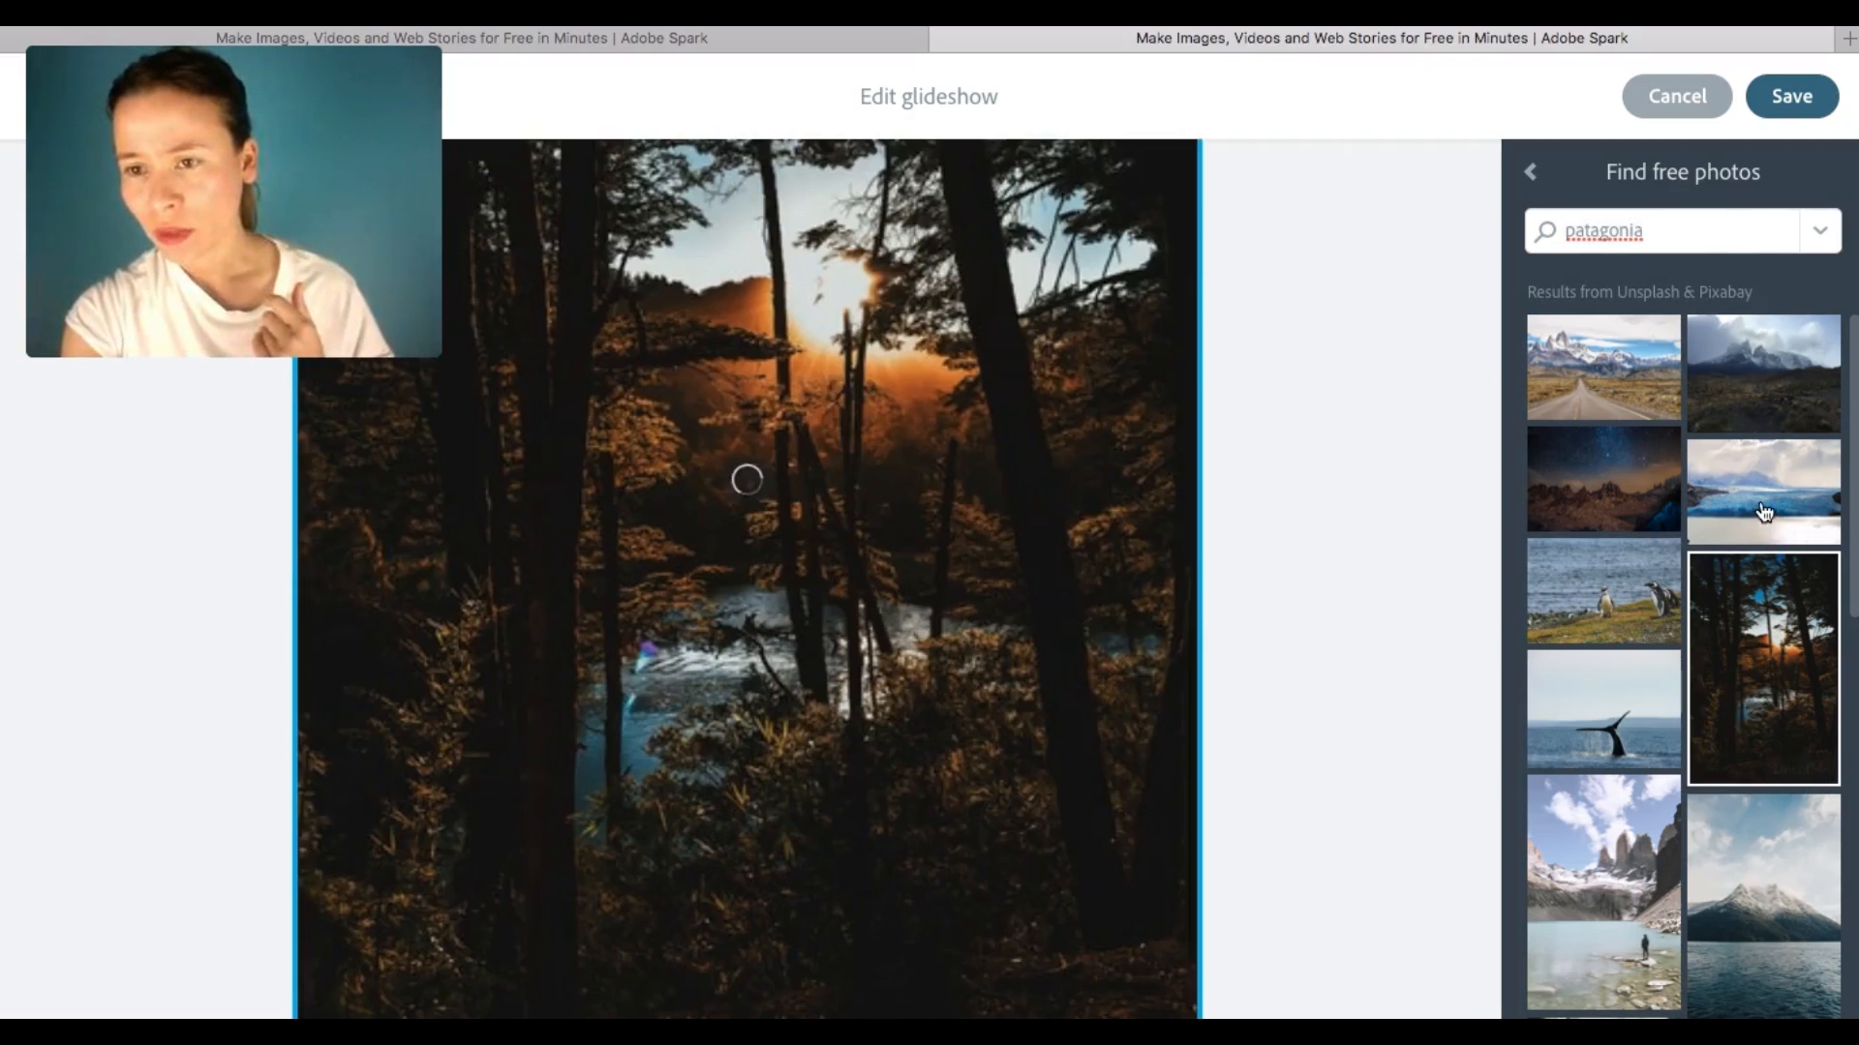
left_click(1762, 519)
left_click(1607, 365)
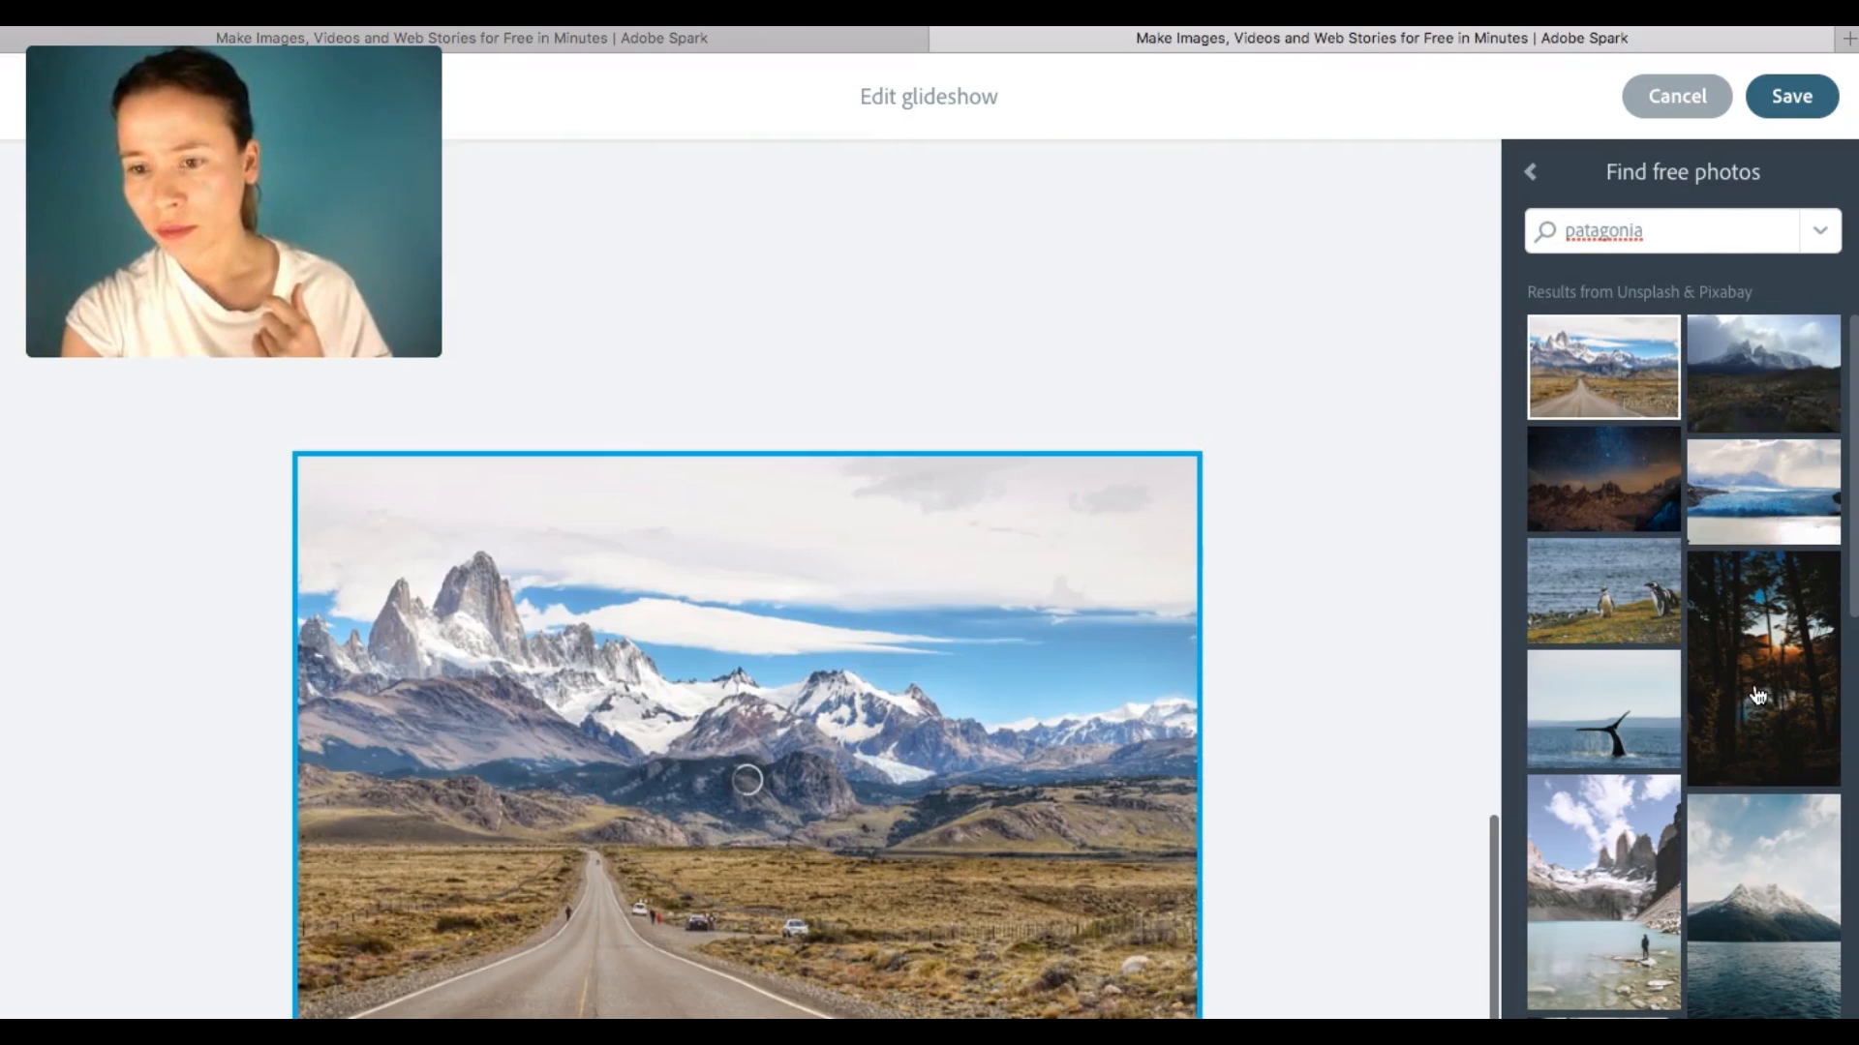
scroll(1748, 690, "down", 3)
left_click(1748, 689)
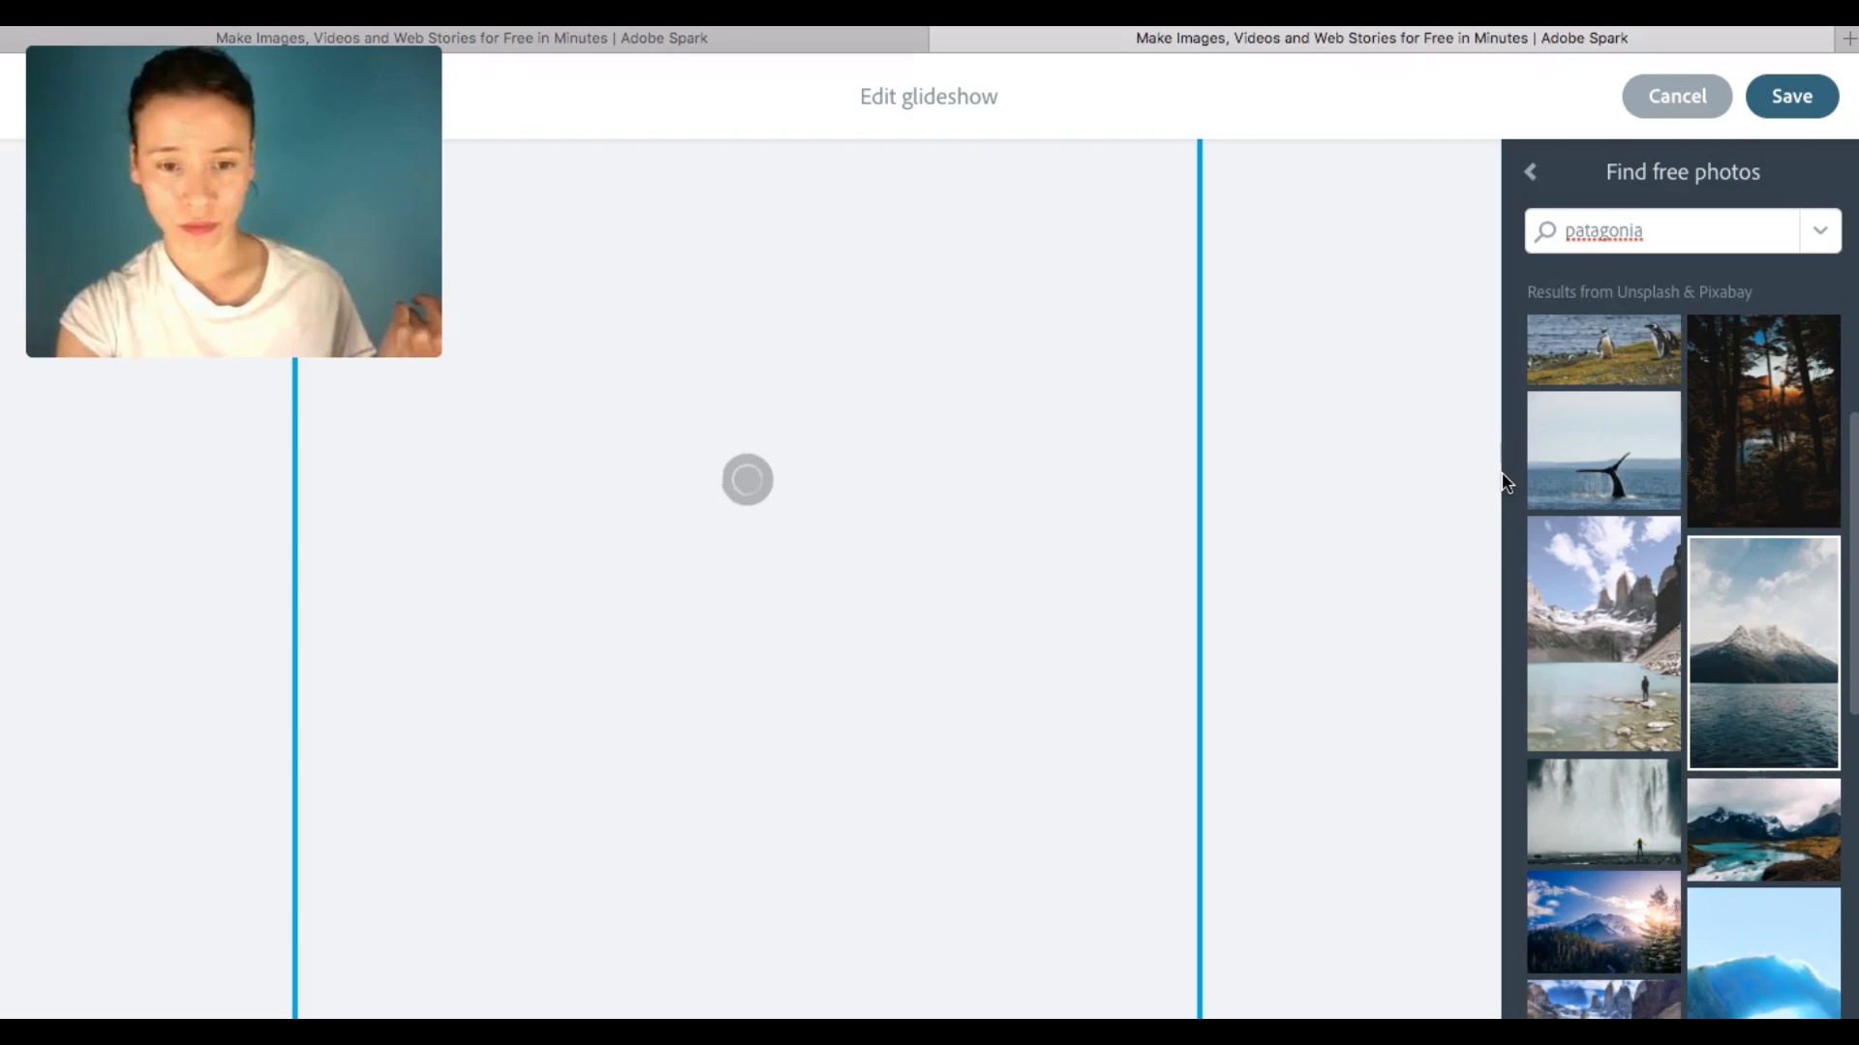
- Move the snowy mountain over water photo backward in the glideshow, check the photo order and save the glideshow
scroll(1505, 481, "down", 2)
scroll(995, 597, "down", 2)
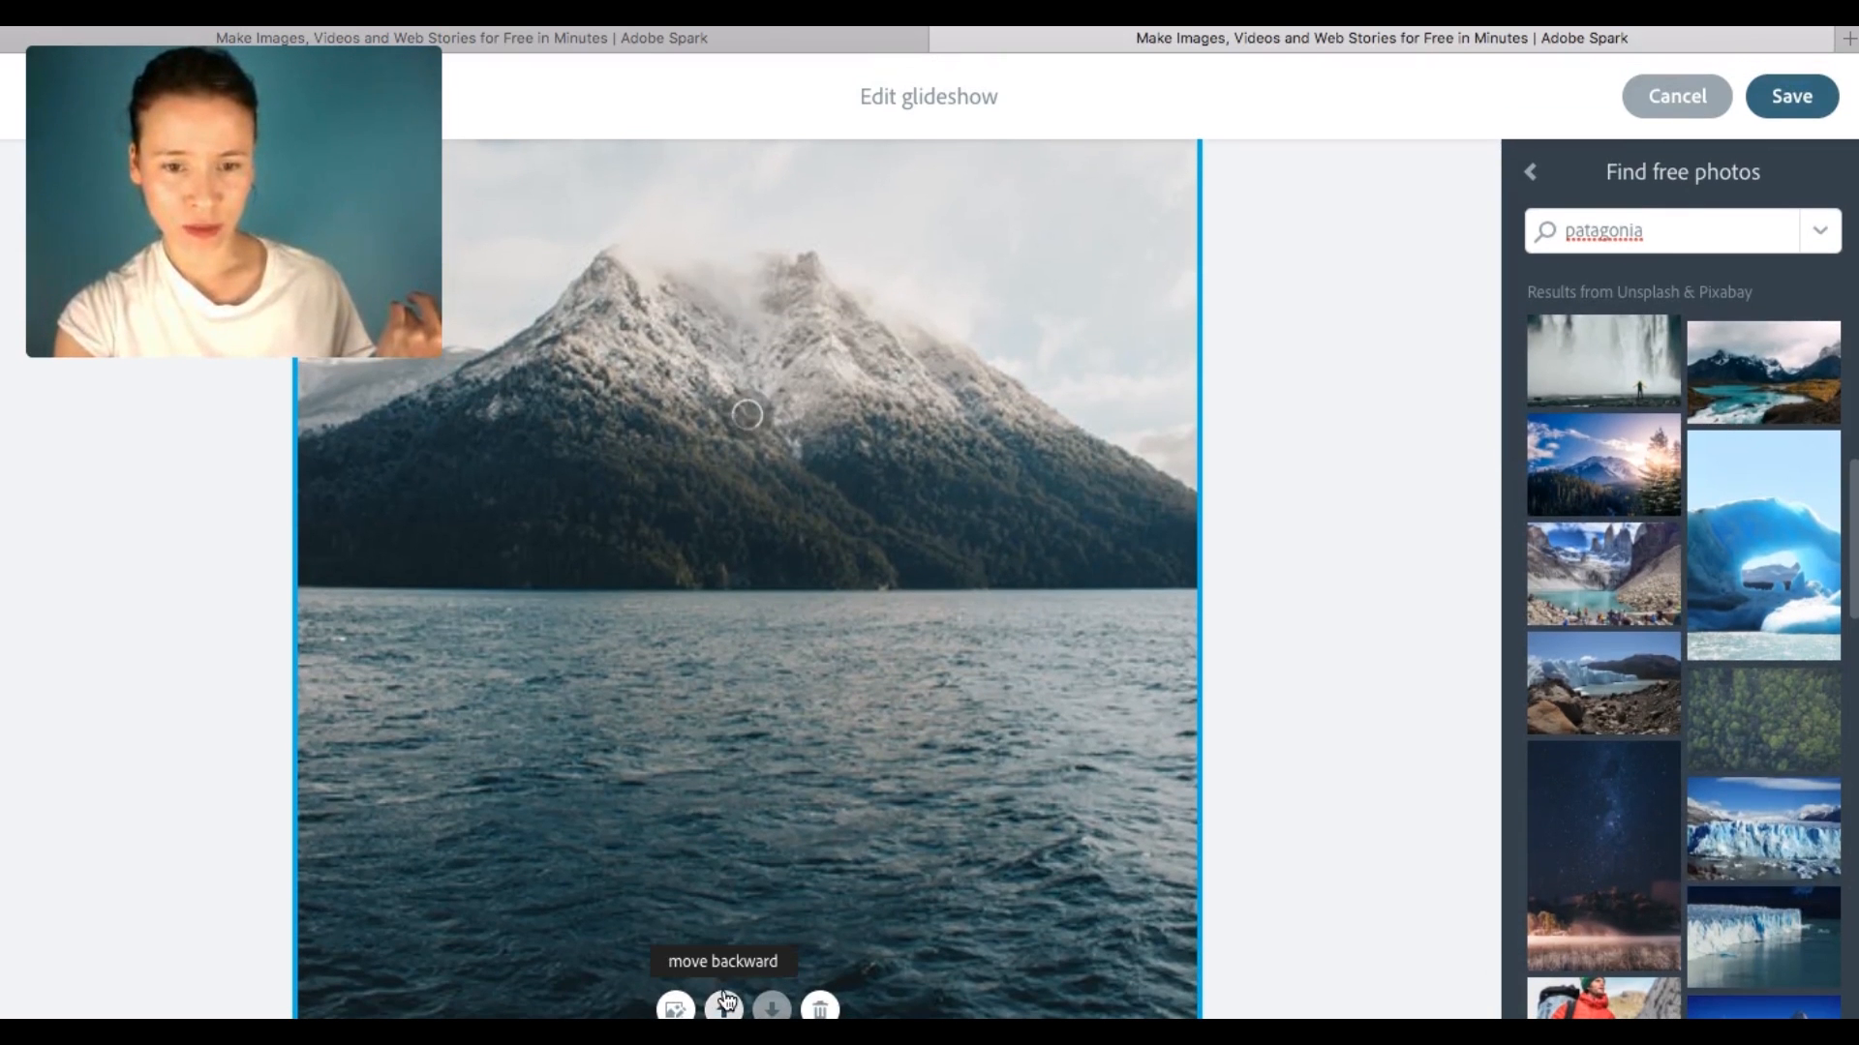
left_click(726, 1002)
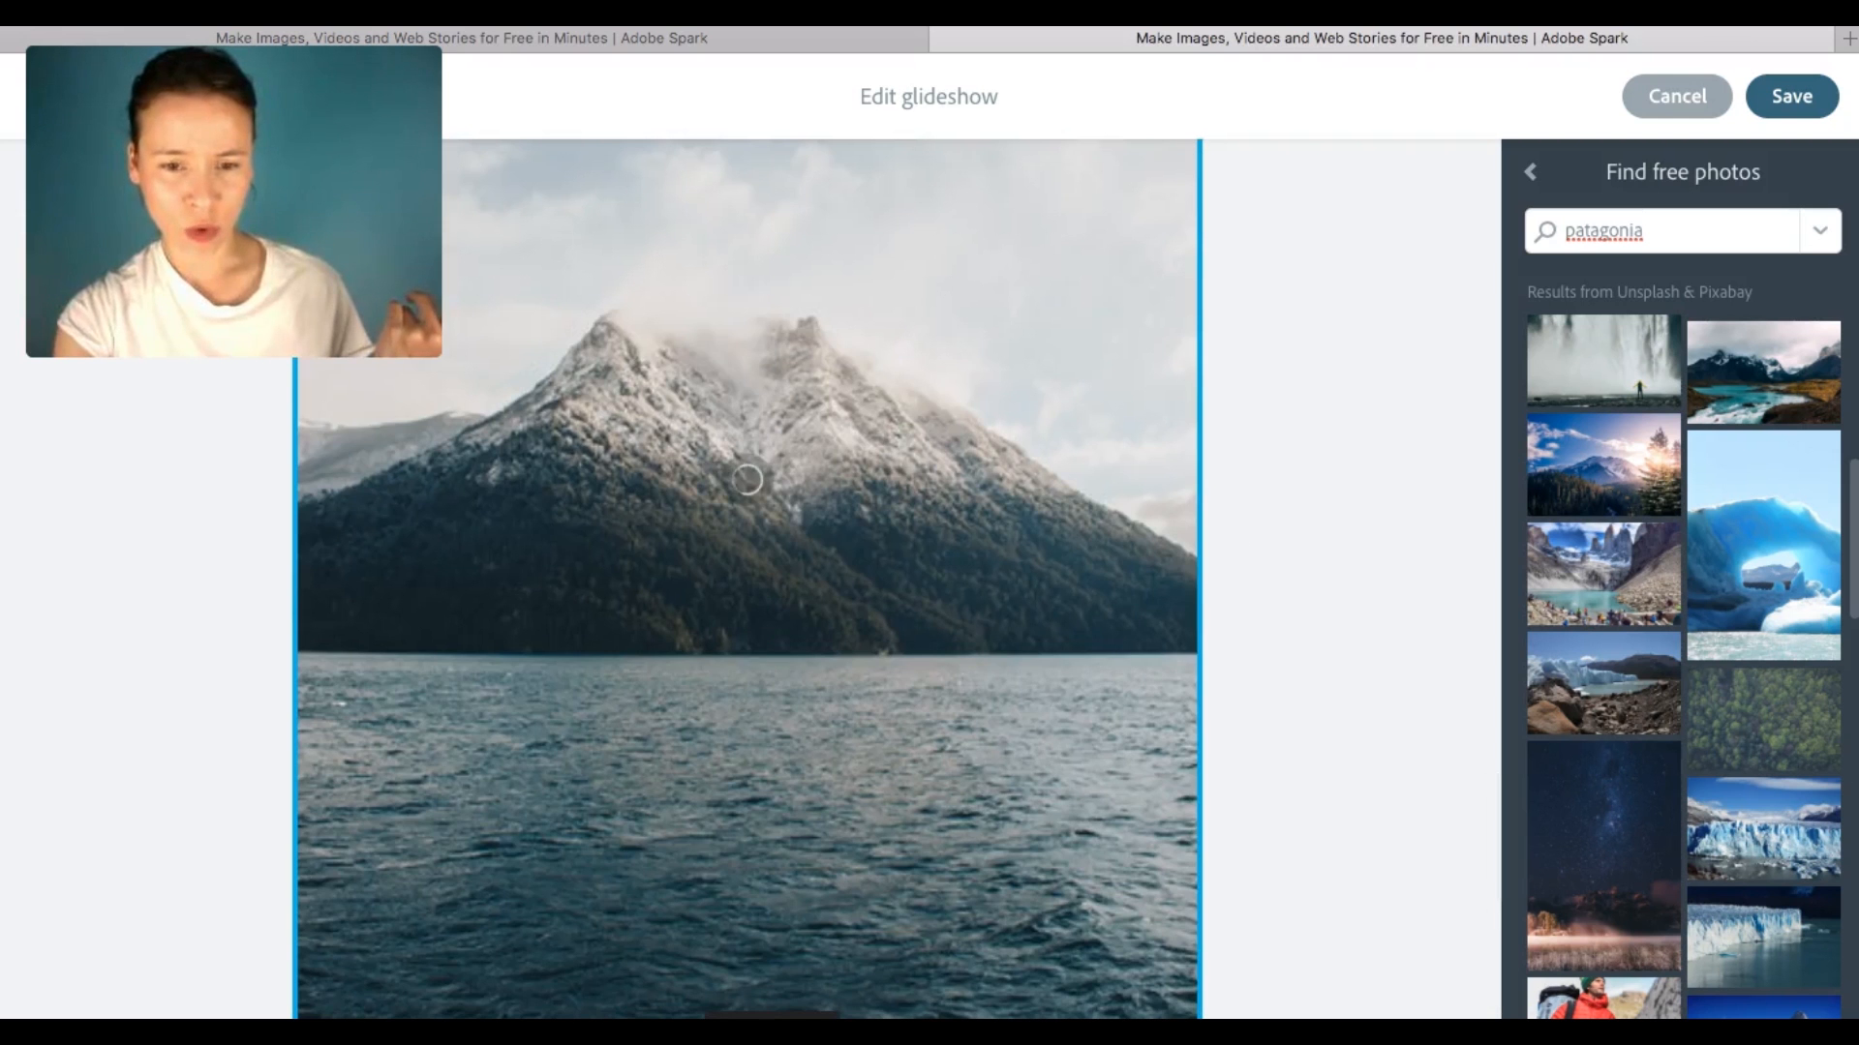
scroll(1318, 489, "up", 20)
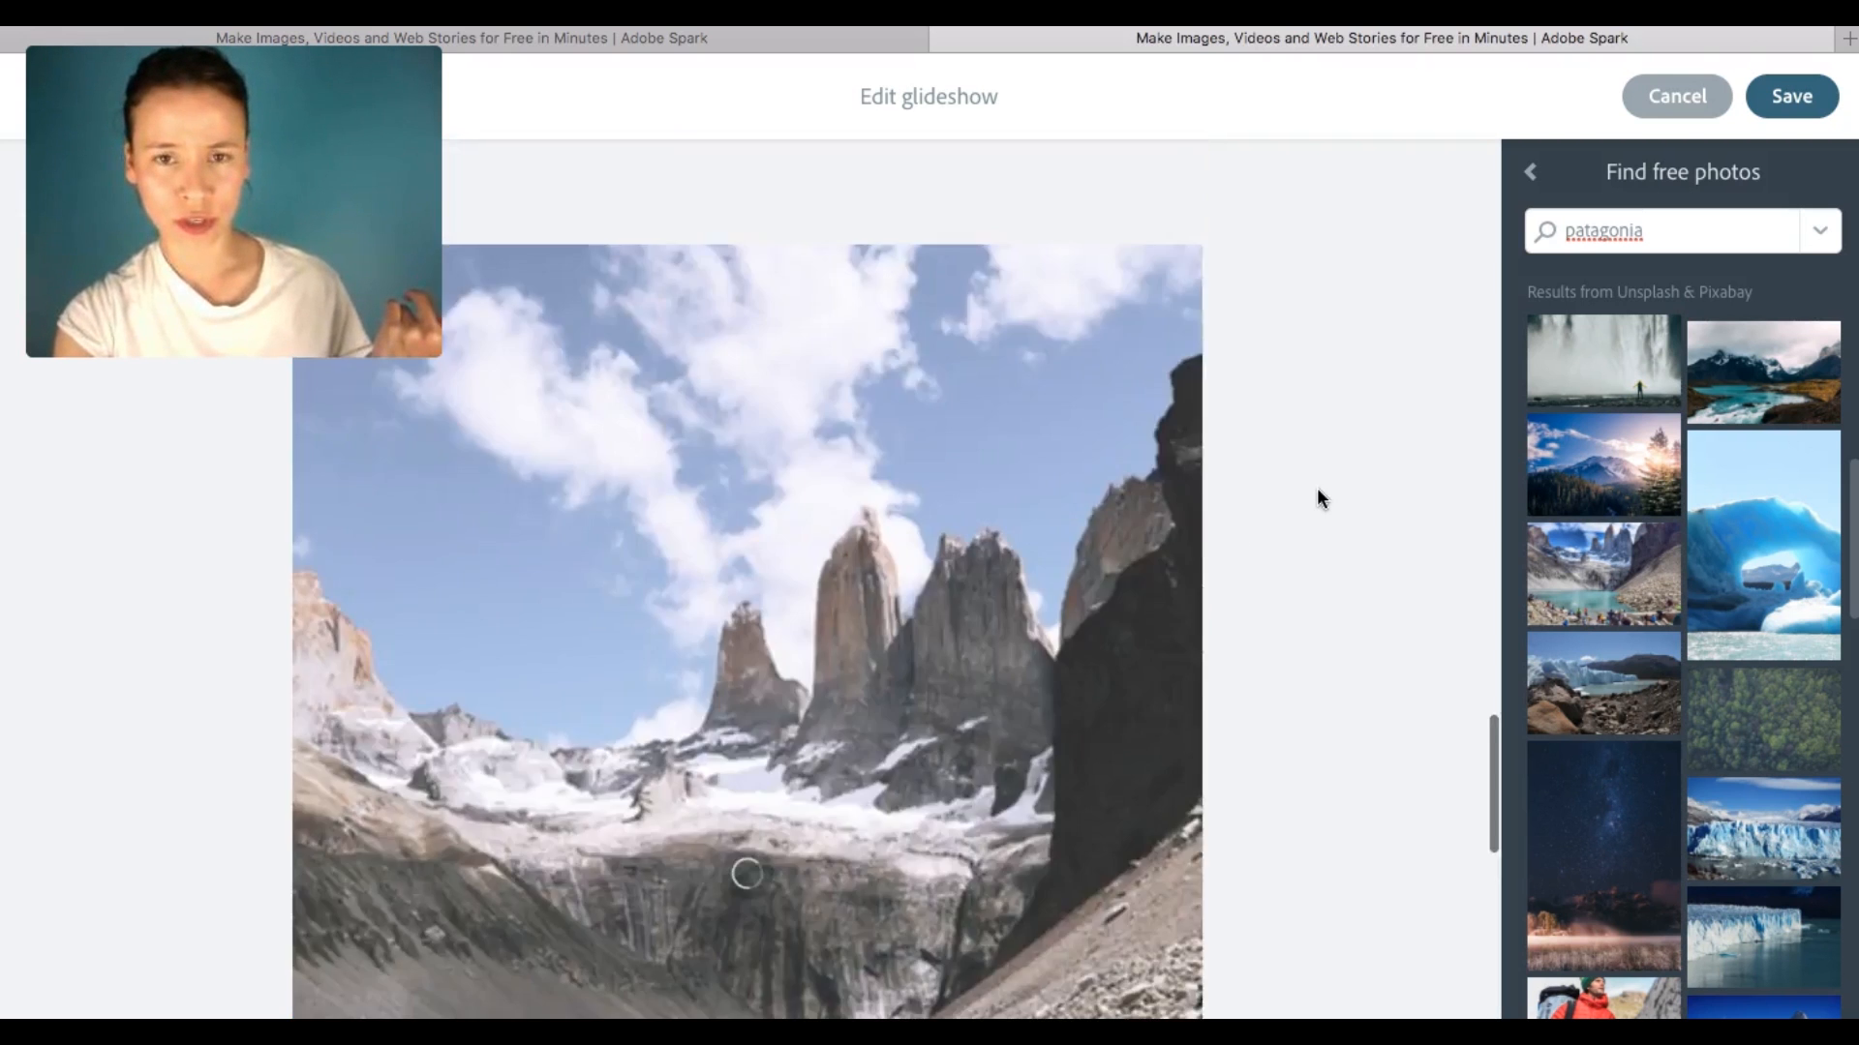
scroll(1317, 489, "up", 15)
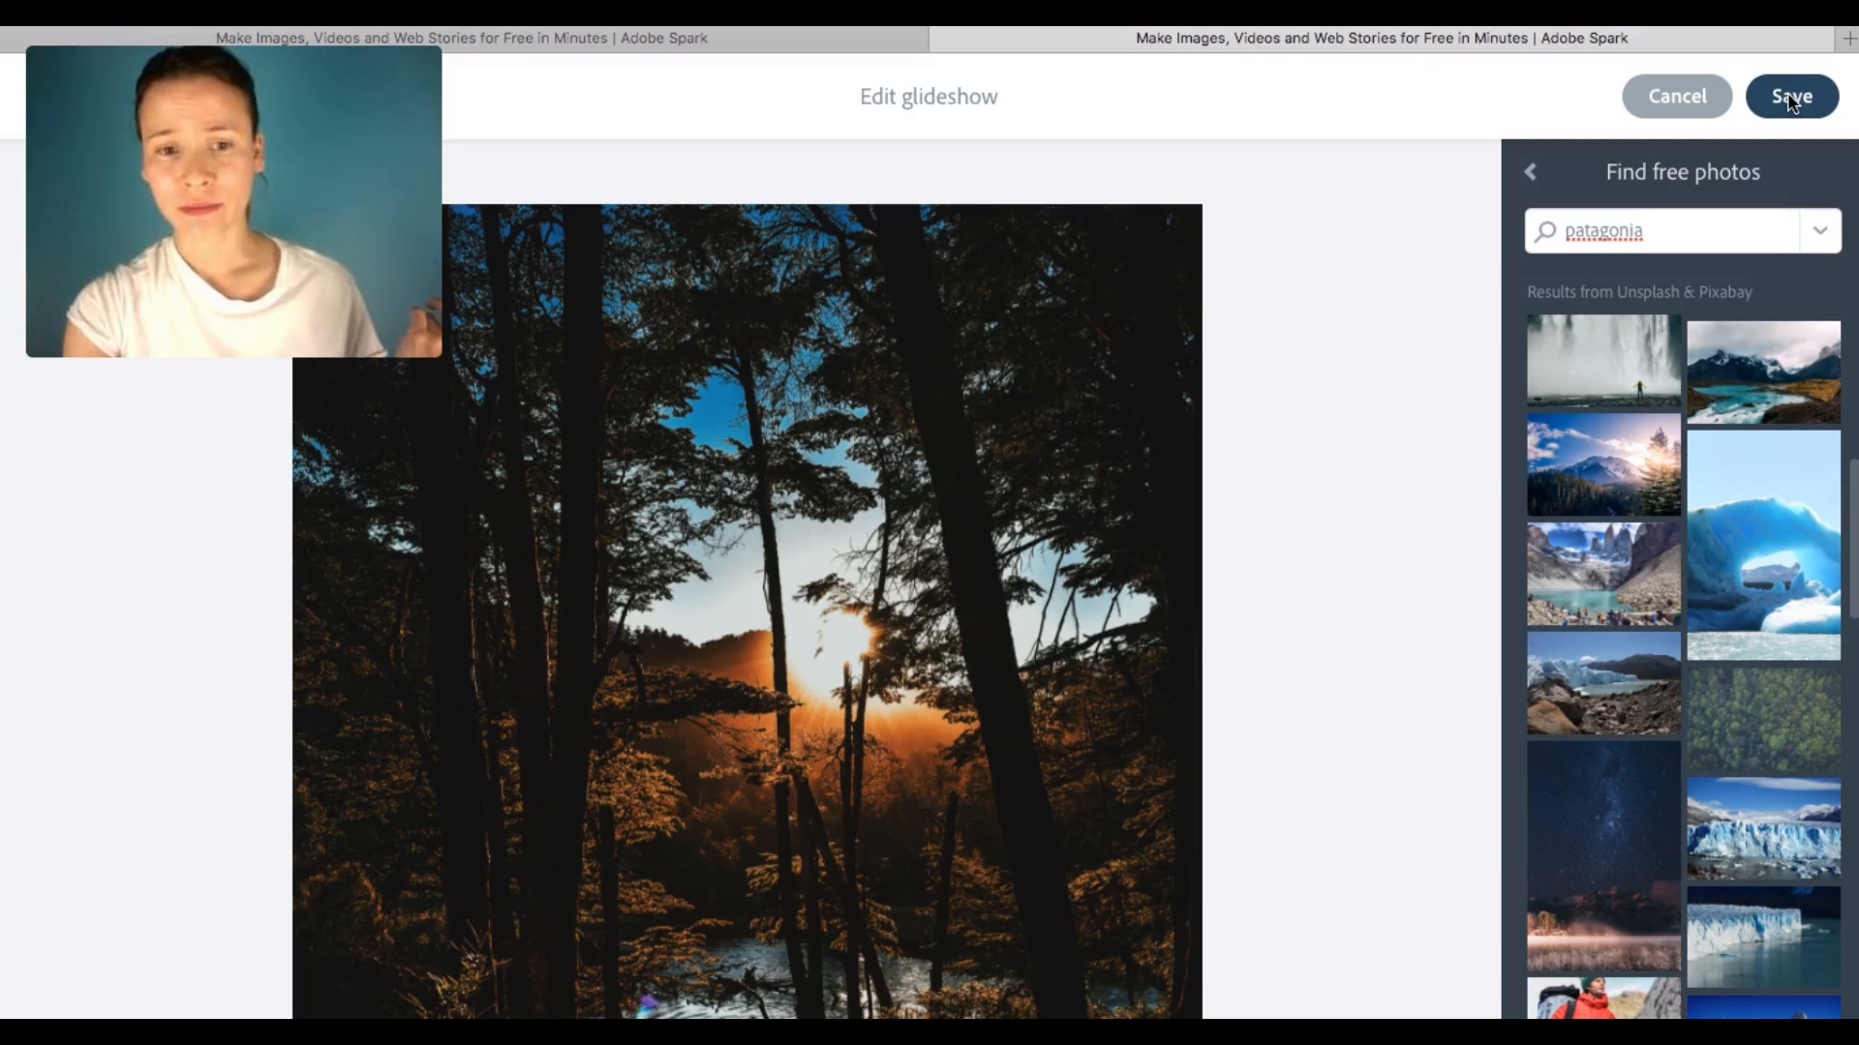
scroll(1373, 391, "down", 4)
scroll(1374, 392, "down", 4)
scroll(1375, 392, "up", 8)
left_click(1789, 101)
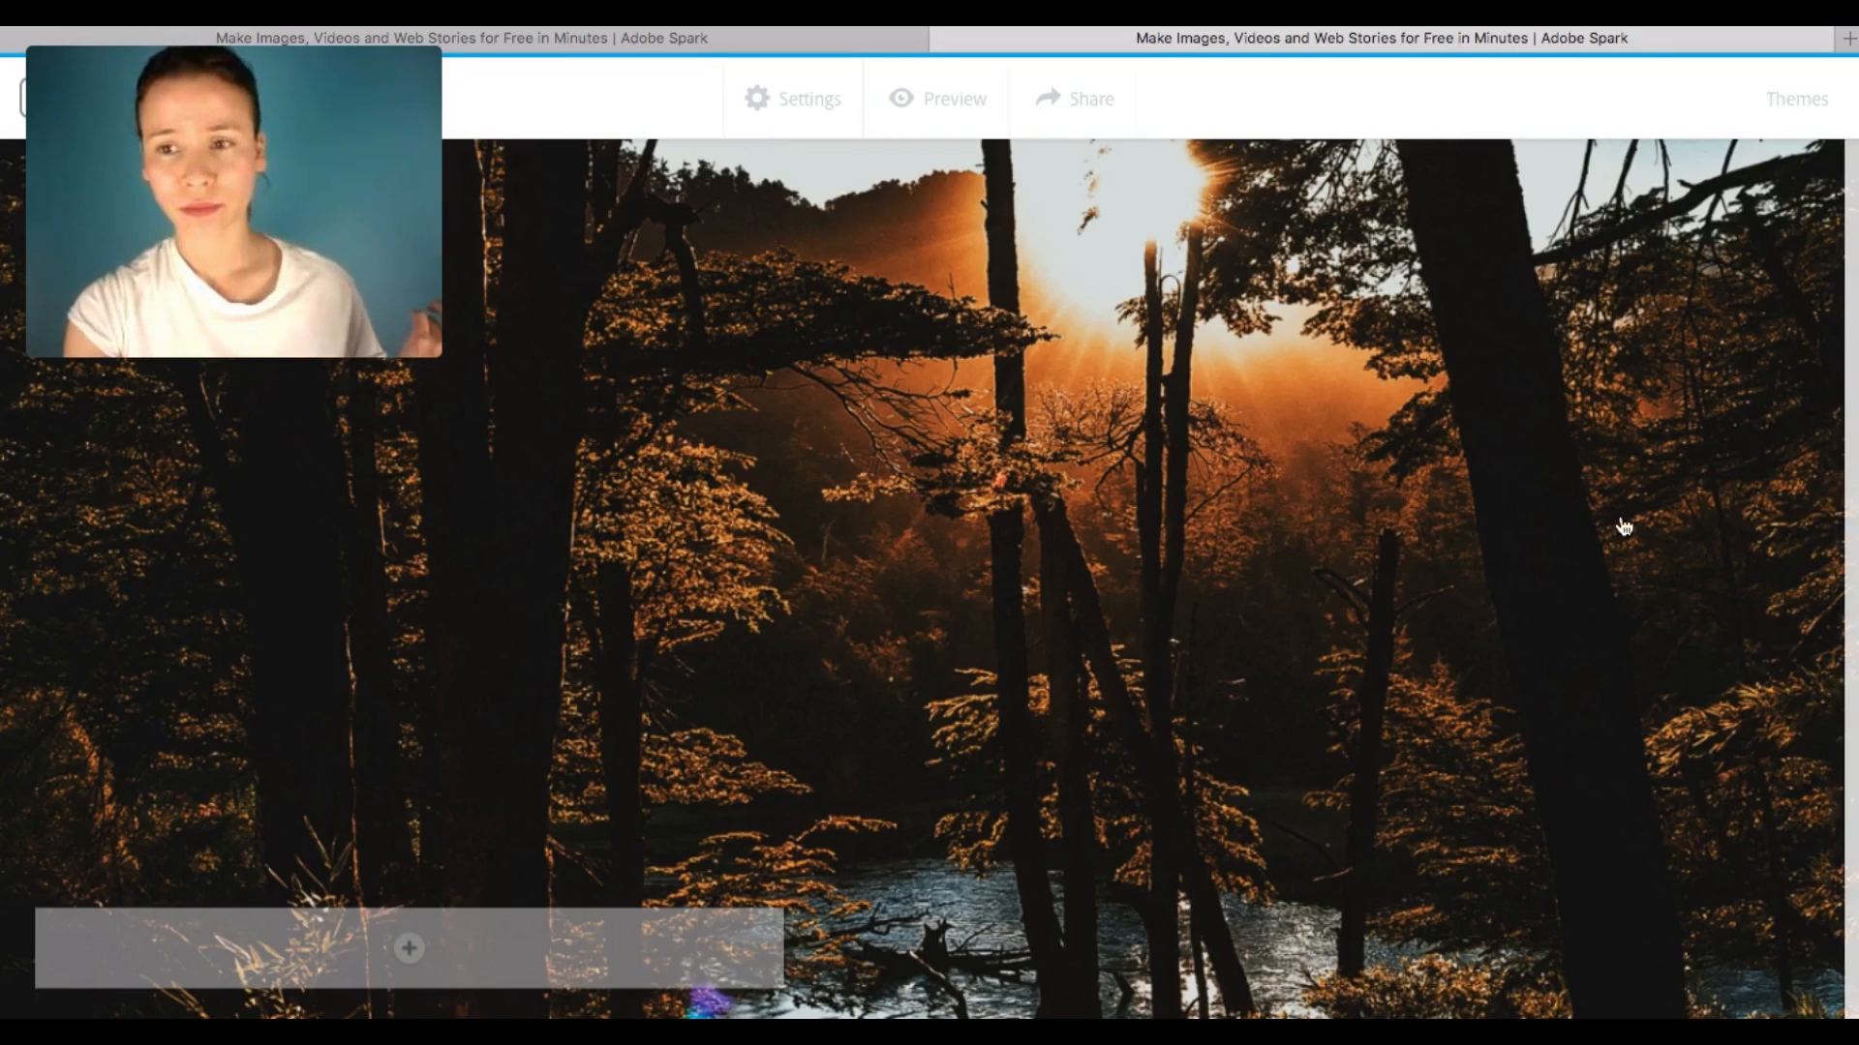
- Review how the glideshow photos and their empty text panels scroll on the page below the dunes photo
scroll(1623, 526, "up", 15)
scroll(1624, 526, "up", 9)
scroll(1623, 526, "down", 10)
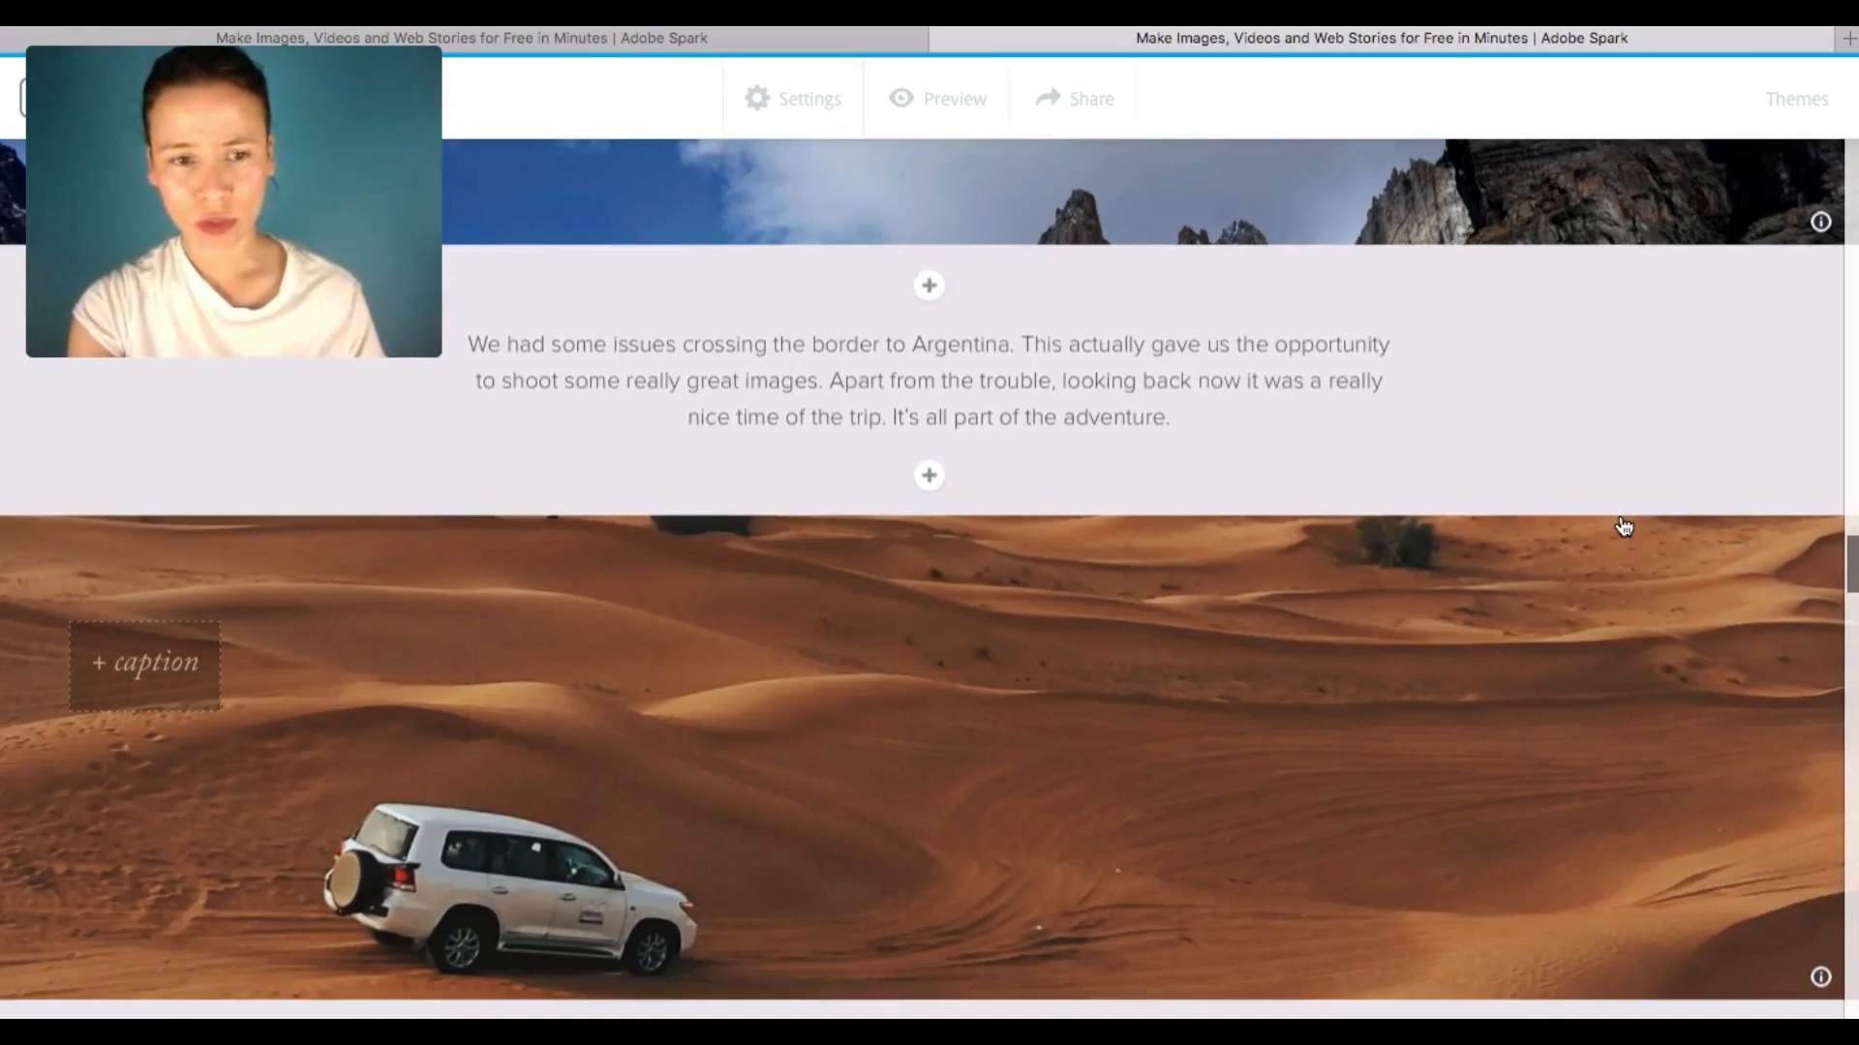
scroll(1623, 526, "down", 10)
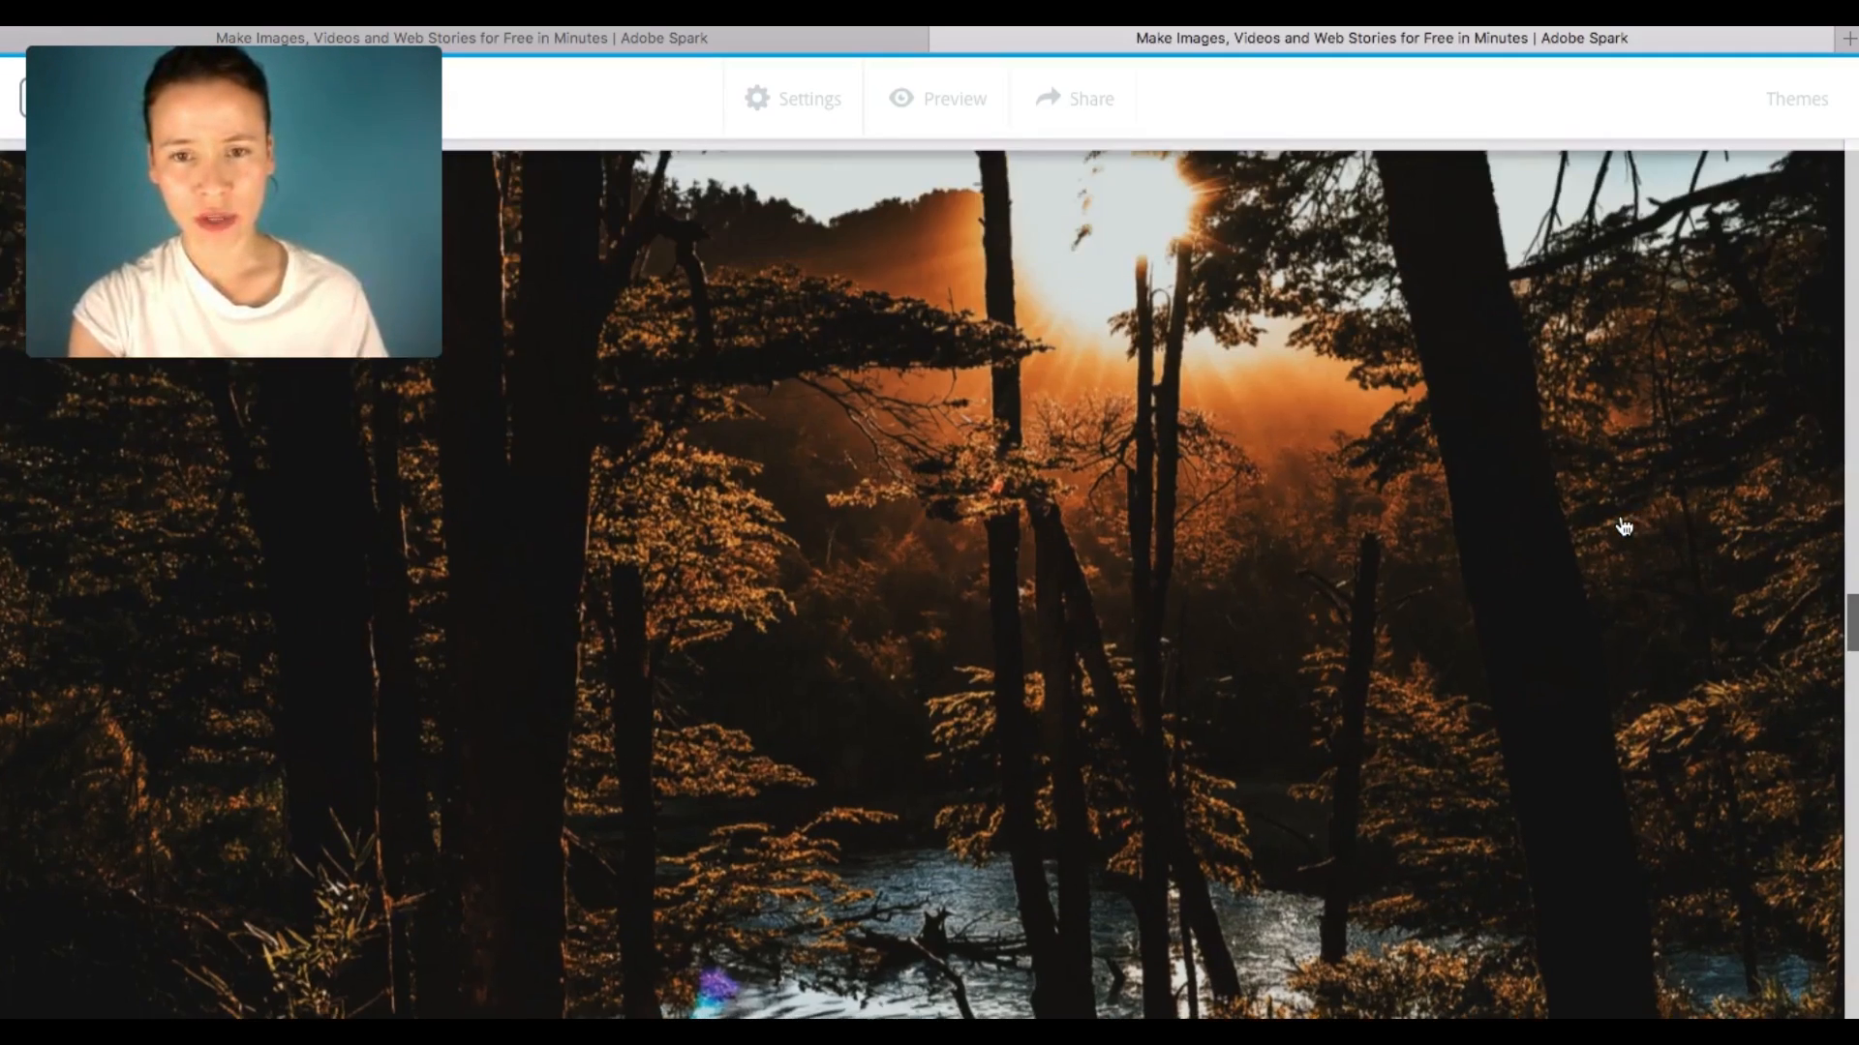
scroll(1623, 526, "down", 8)
scroll(1623, 526, "down", 8)
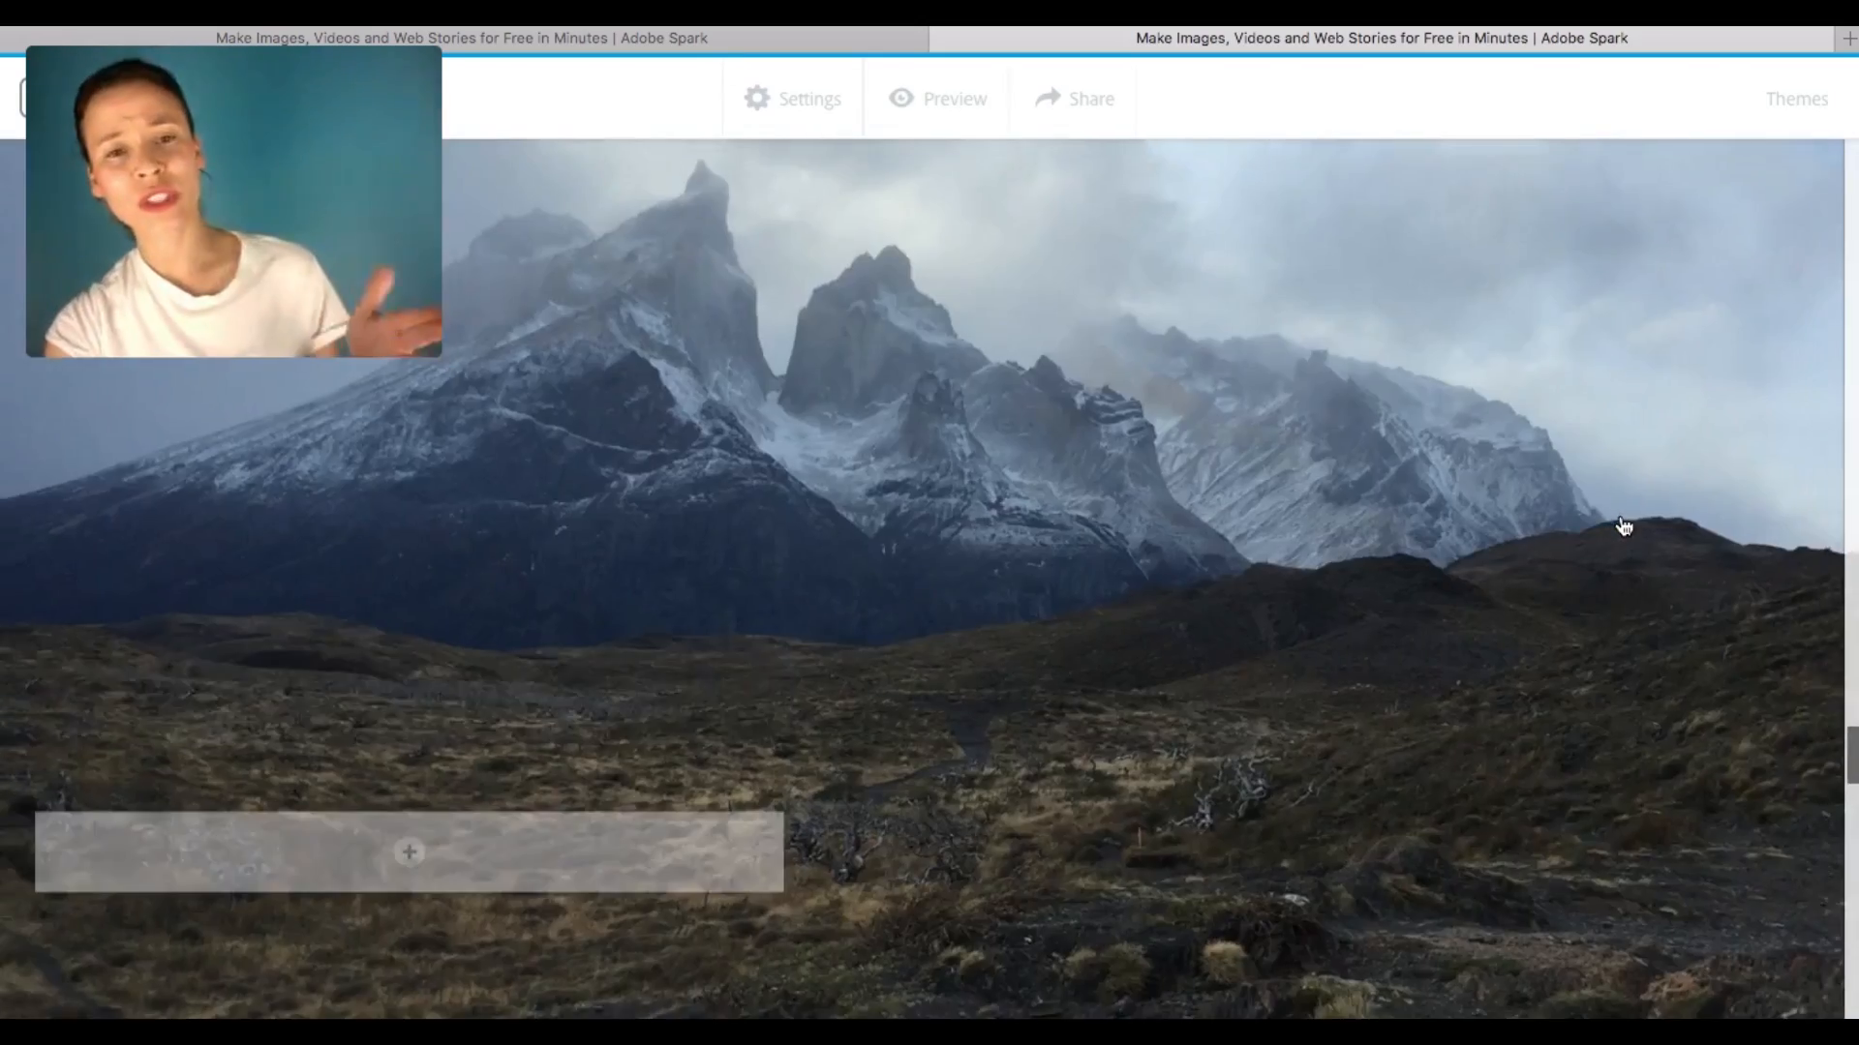
scroll(1624, 526, "up", 12)
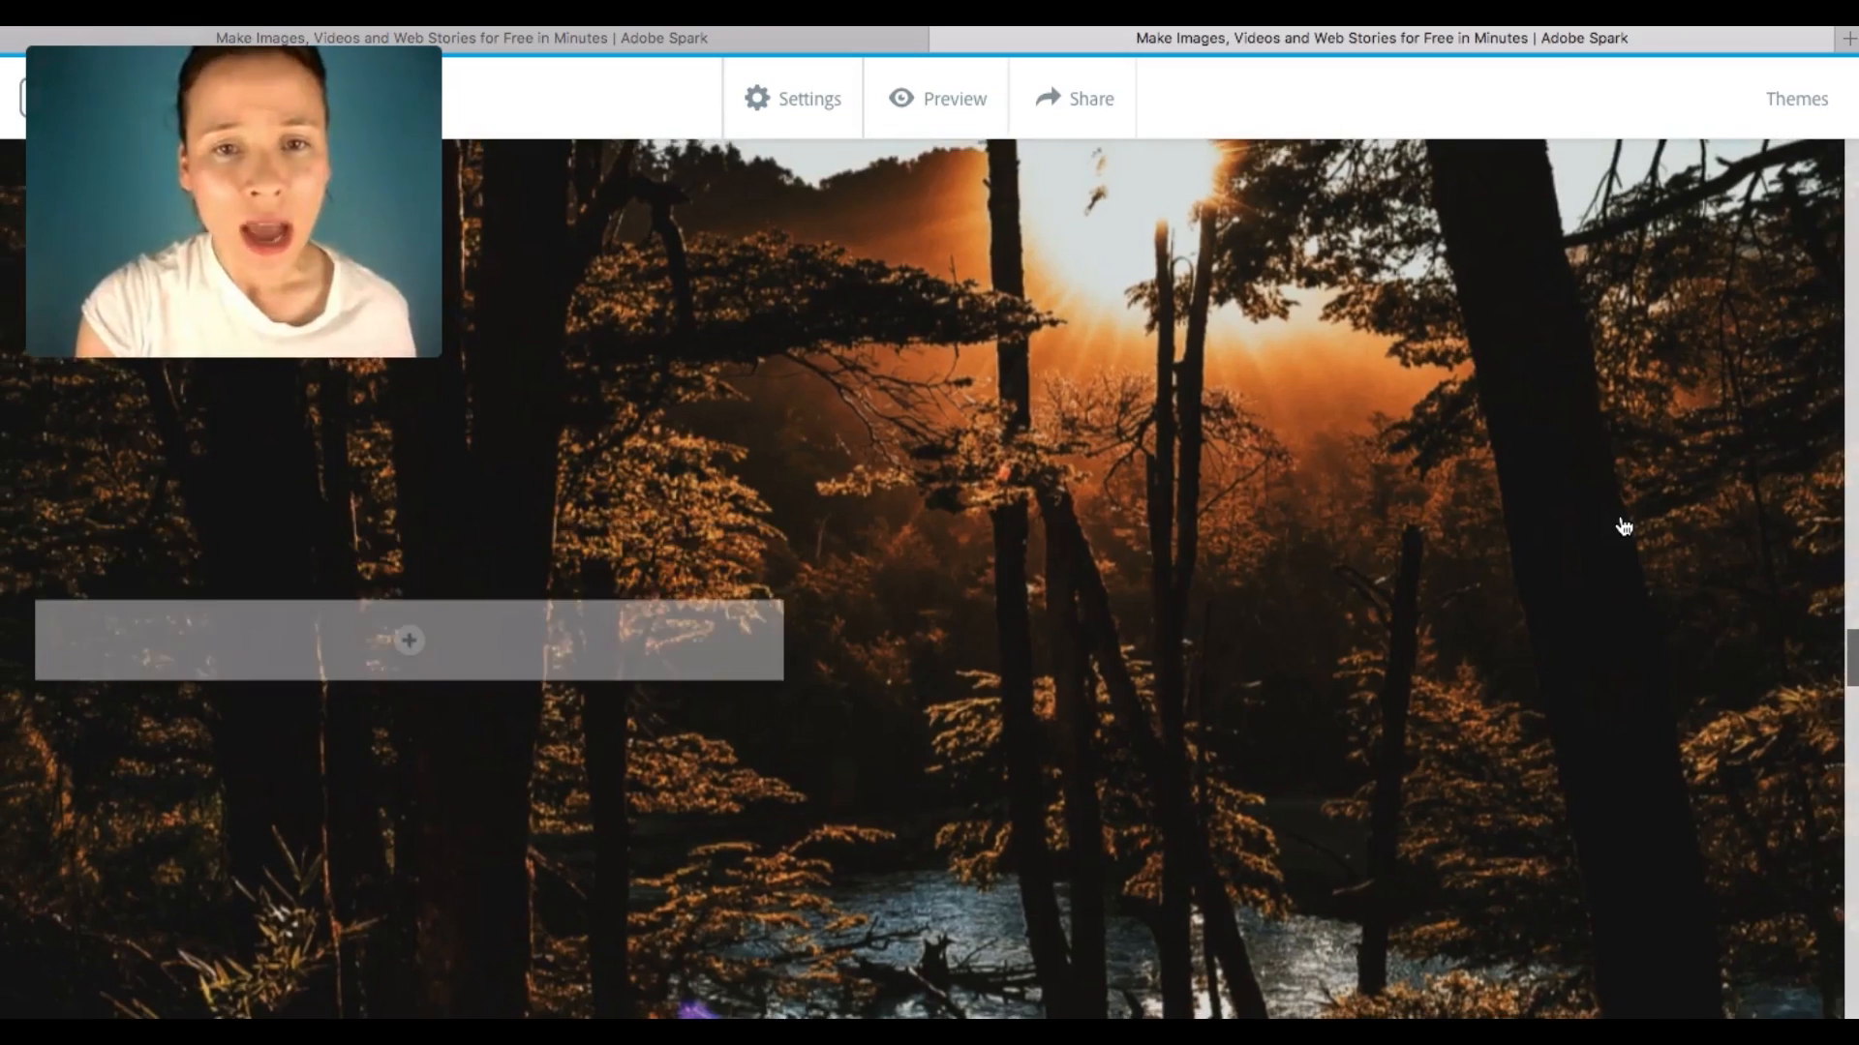
scroll(1624, 526, "up", 10)
scroll(1623, 526, "down", 10)
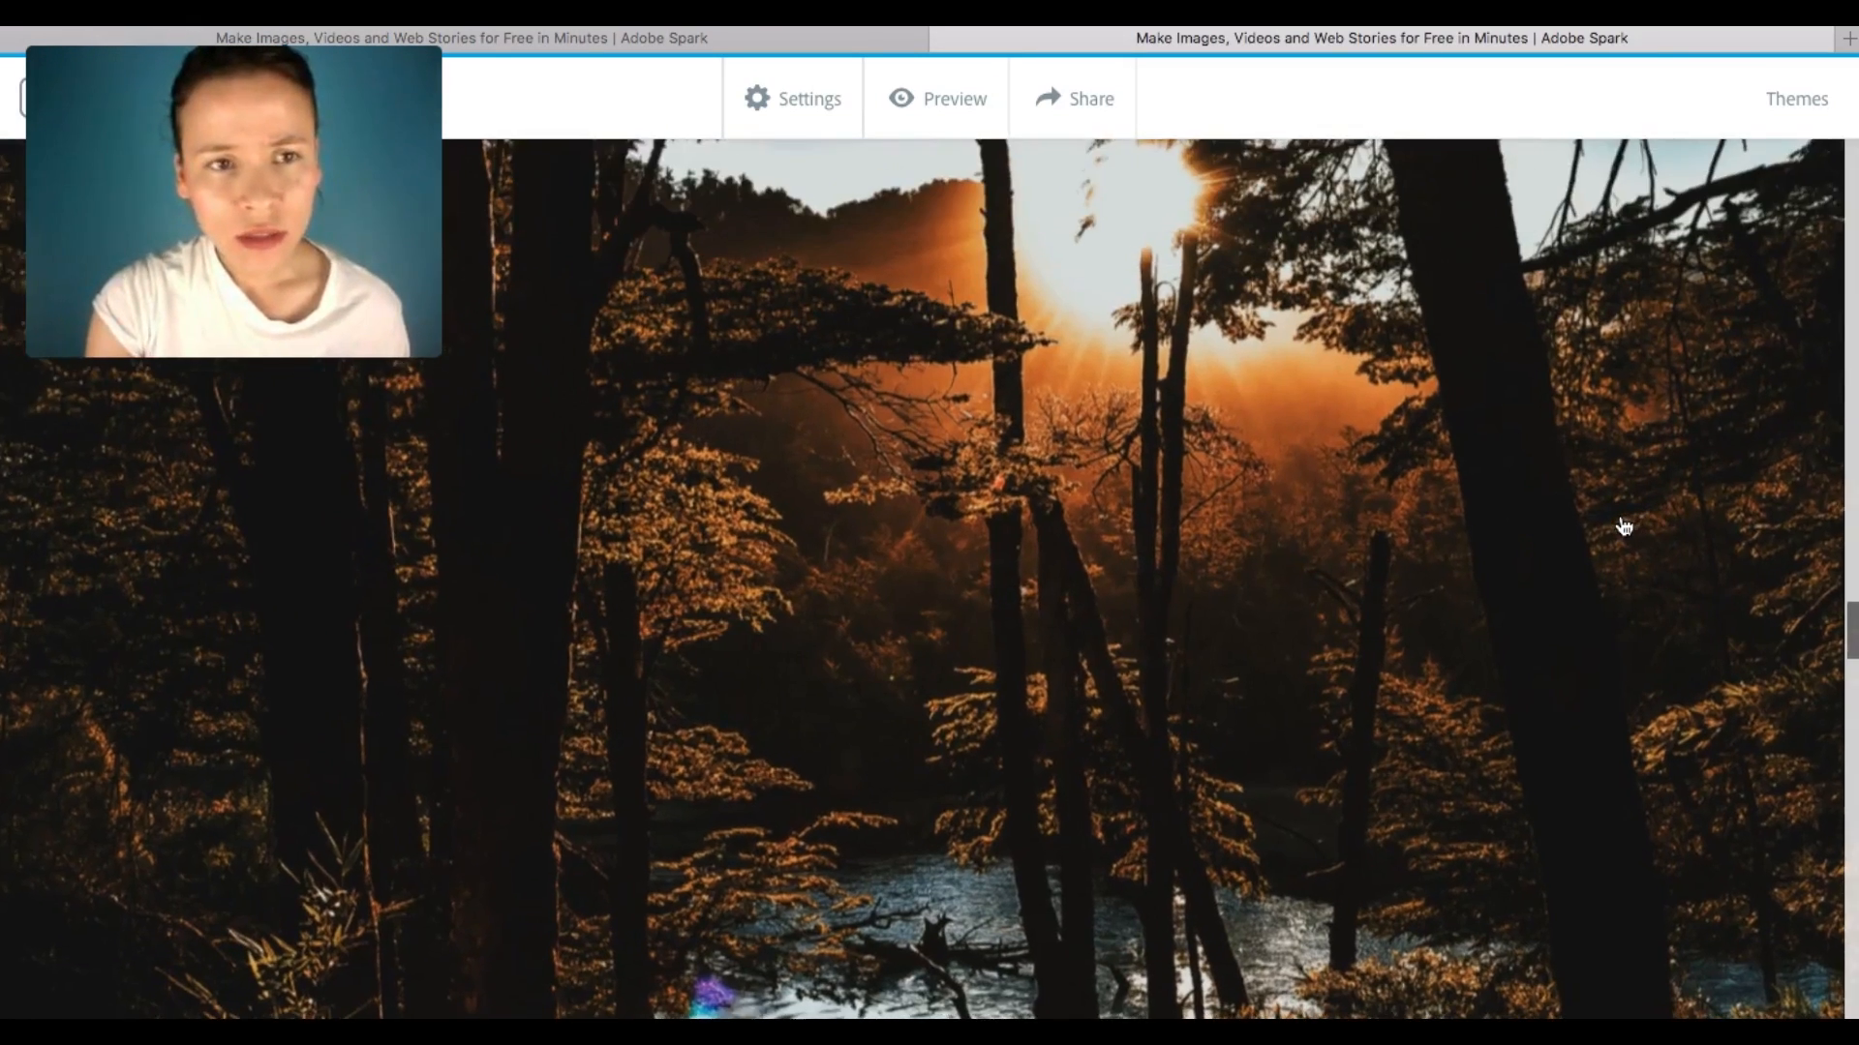
scroll(1623, 526, "down", 3)
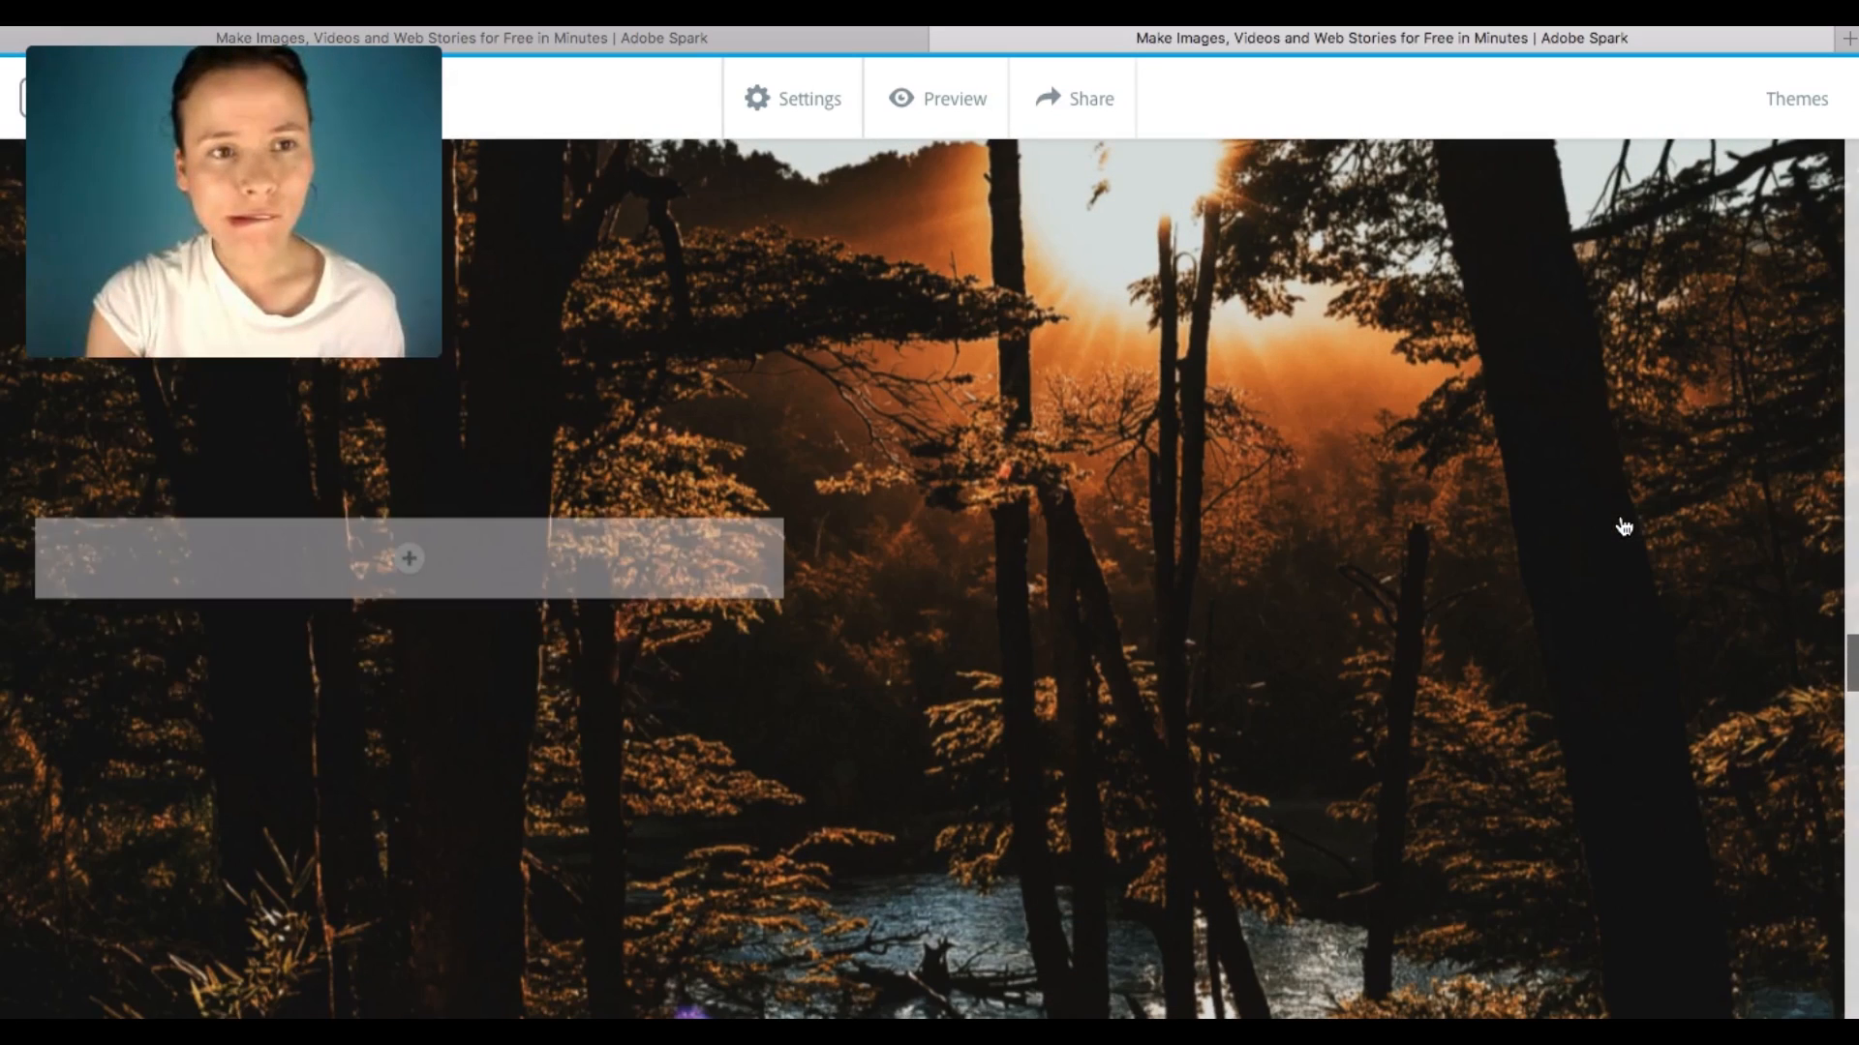
scroll(1624, 525, "up", 1)
- Find the El Chaltén section on the example page and copy its heading
left_click(751, 37)
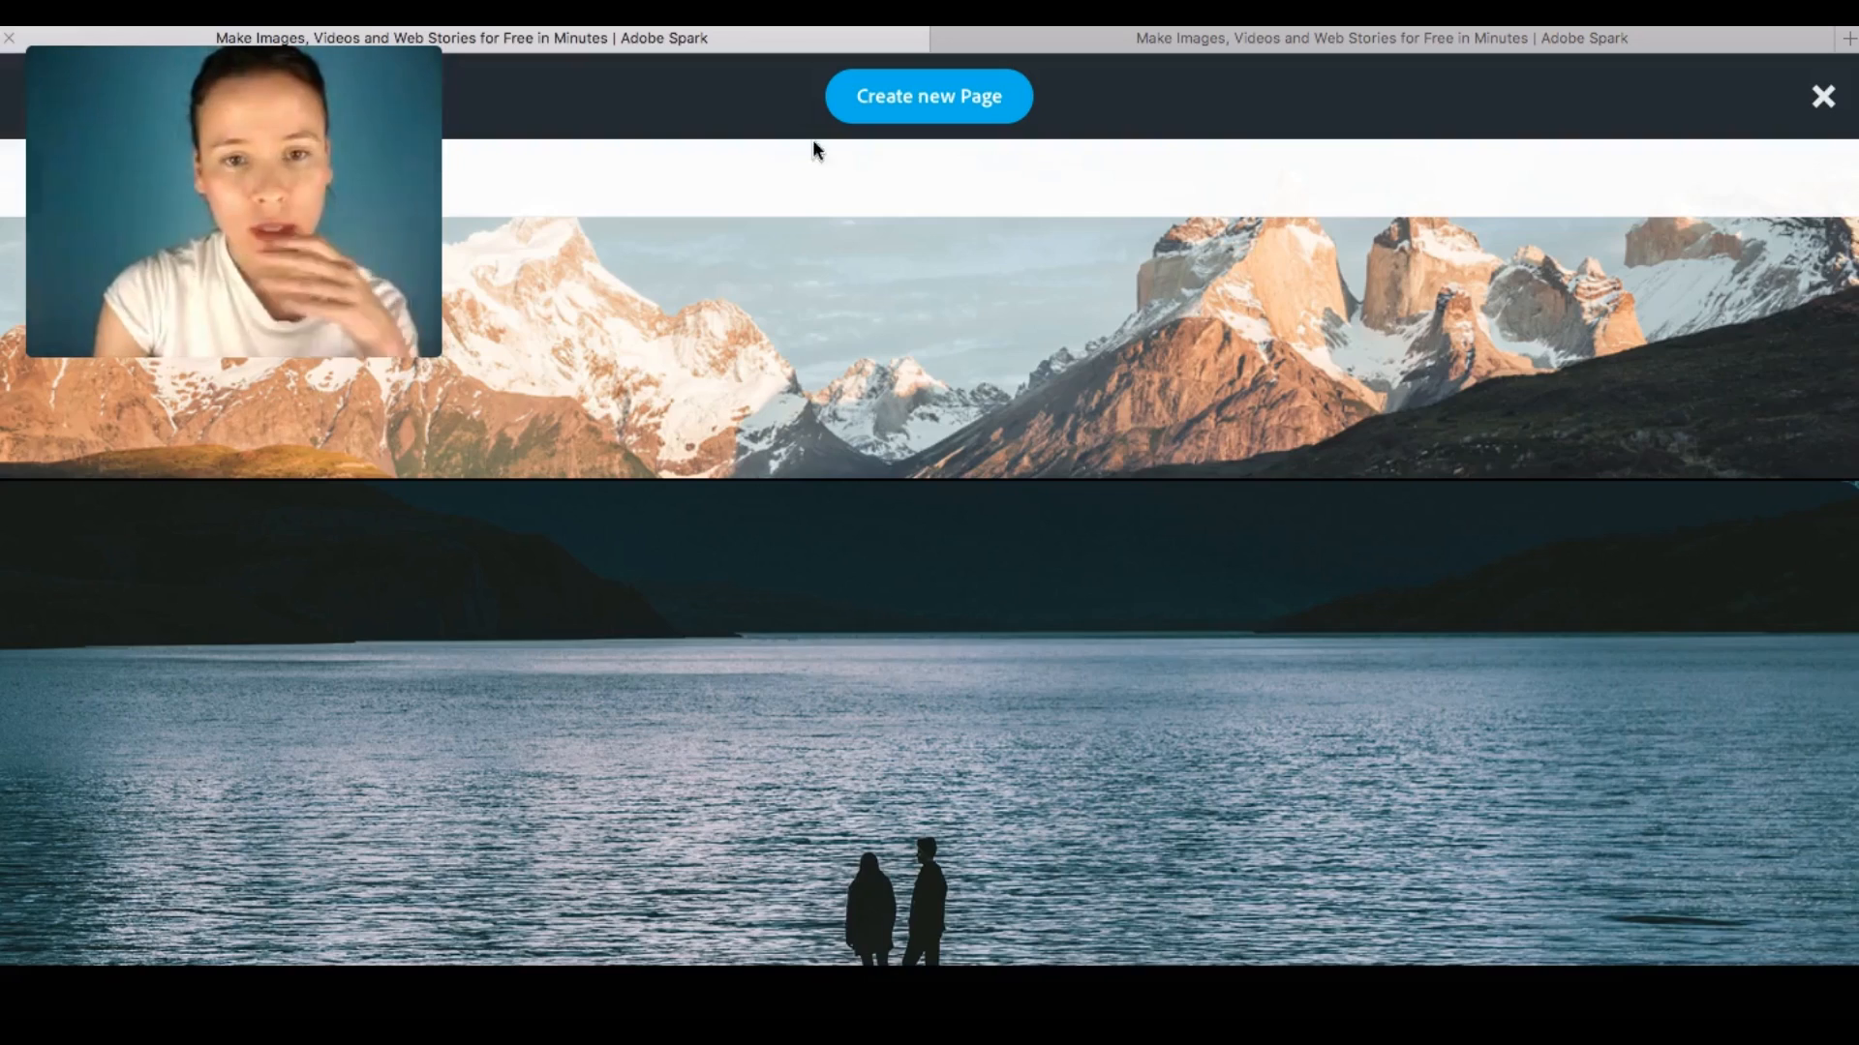
scroll(1004, 610, "down", 5)
scroll(1004, 609, "down", 10)
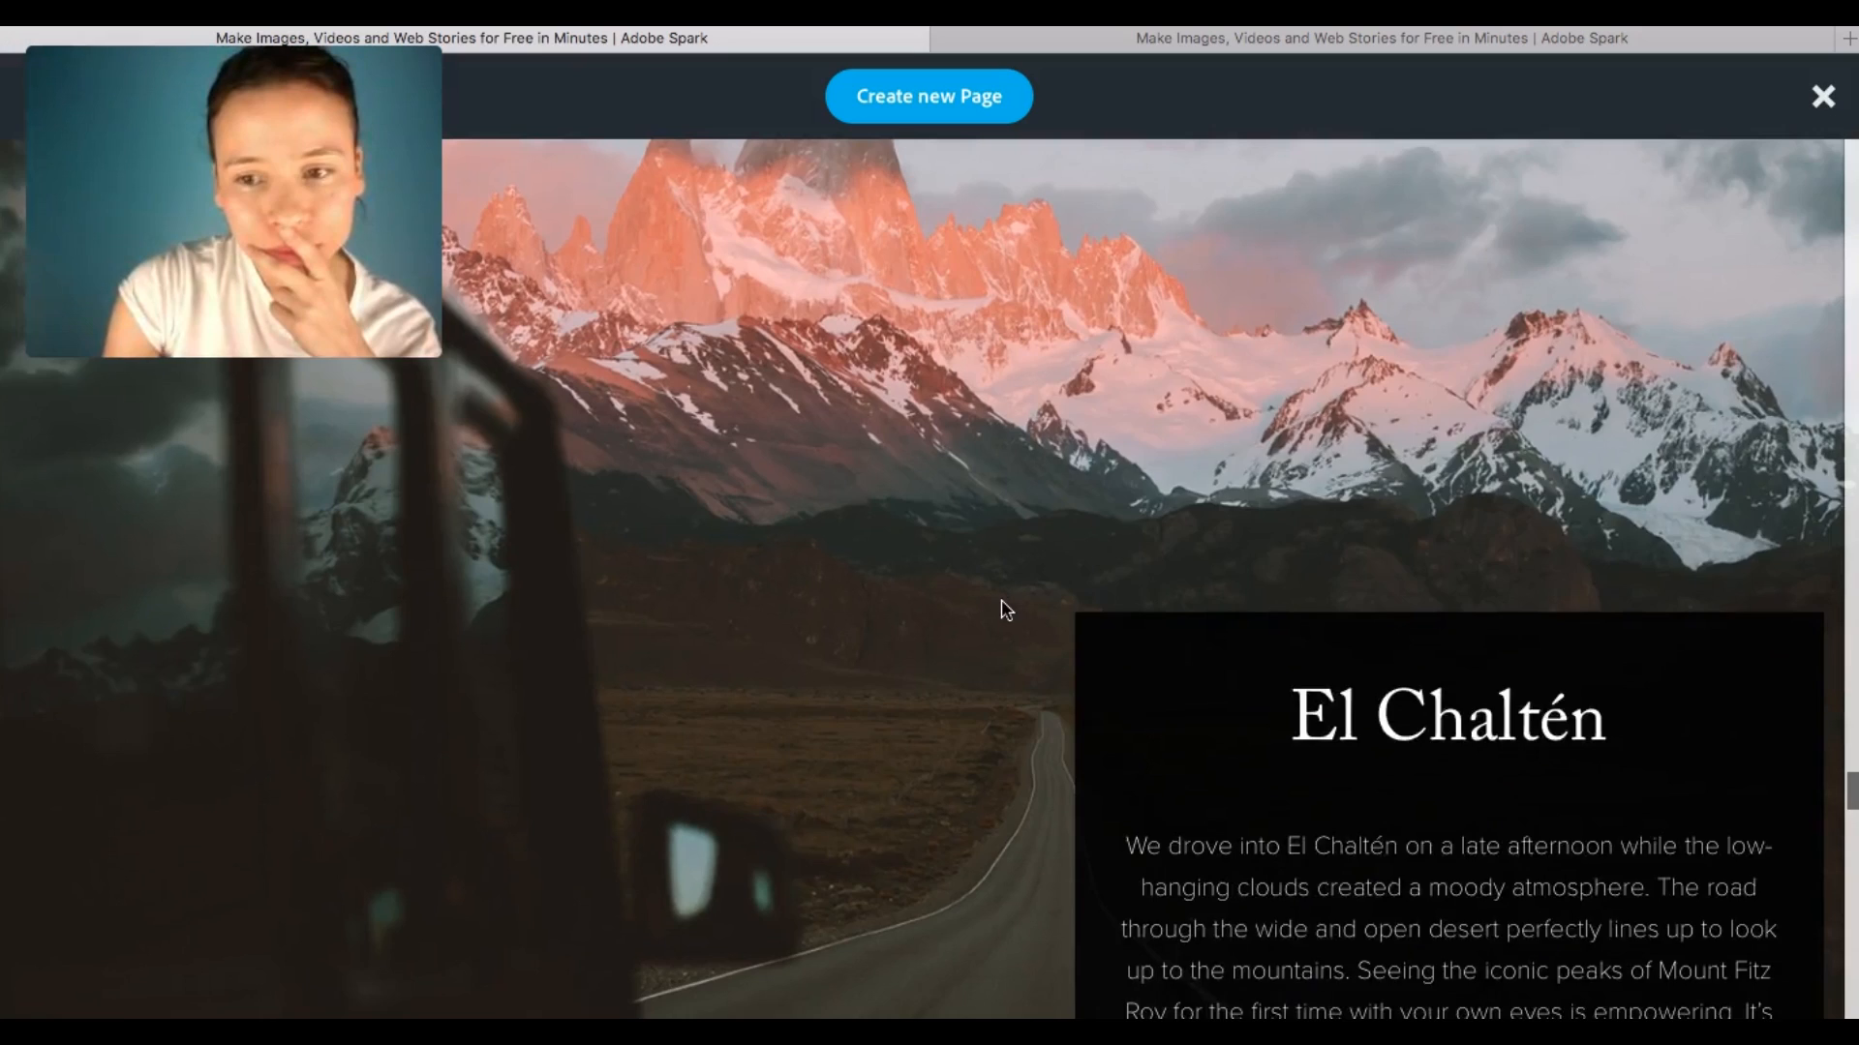
scroll(1001, 602, "up", 10)
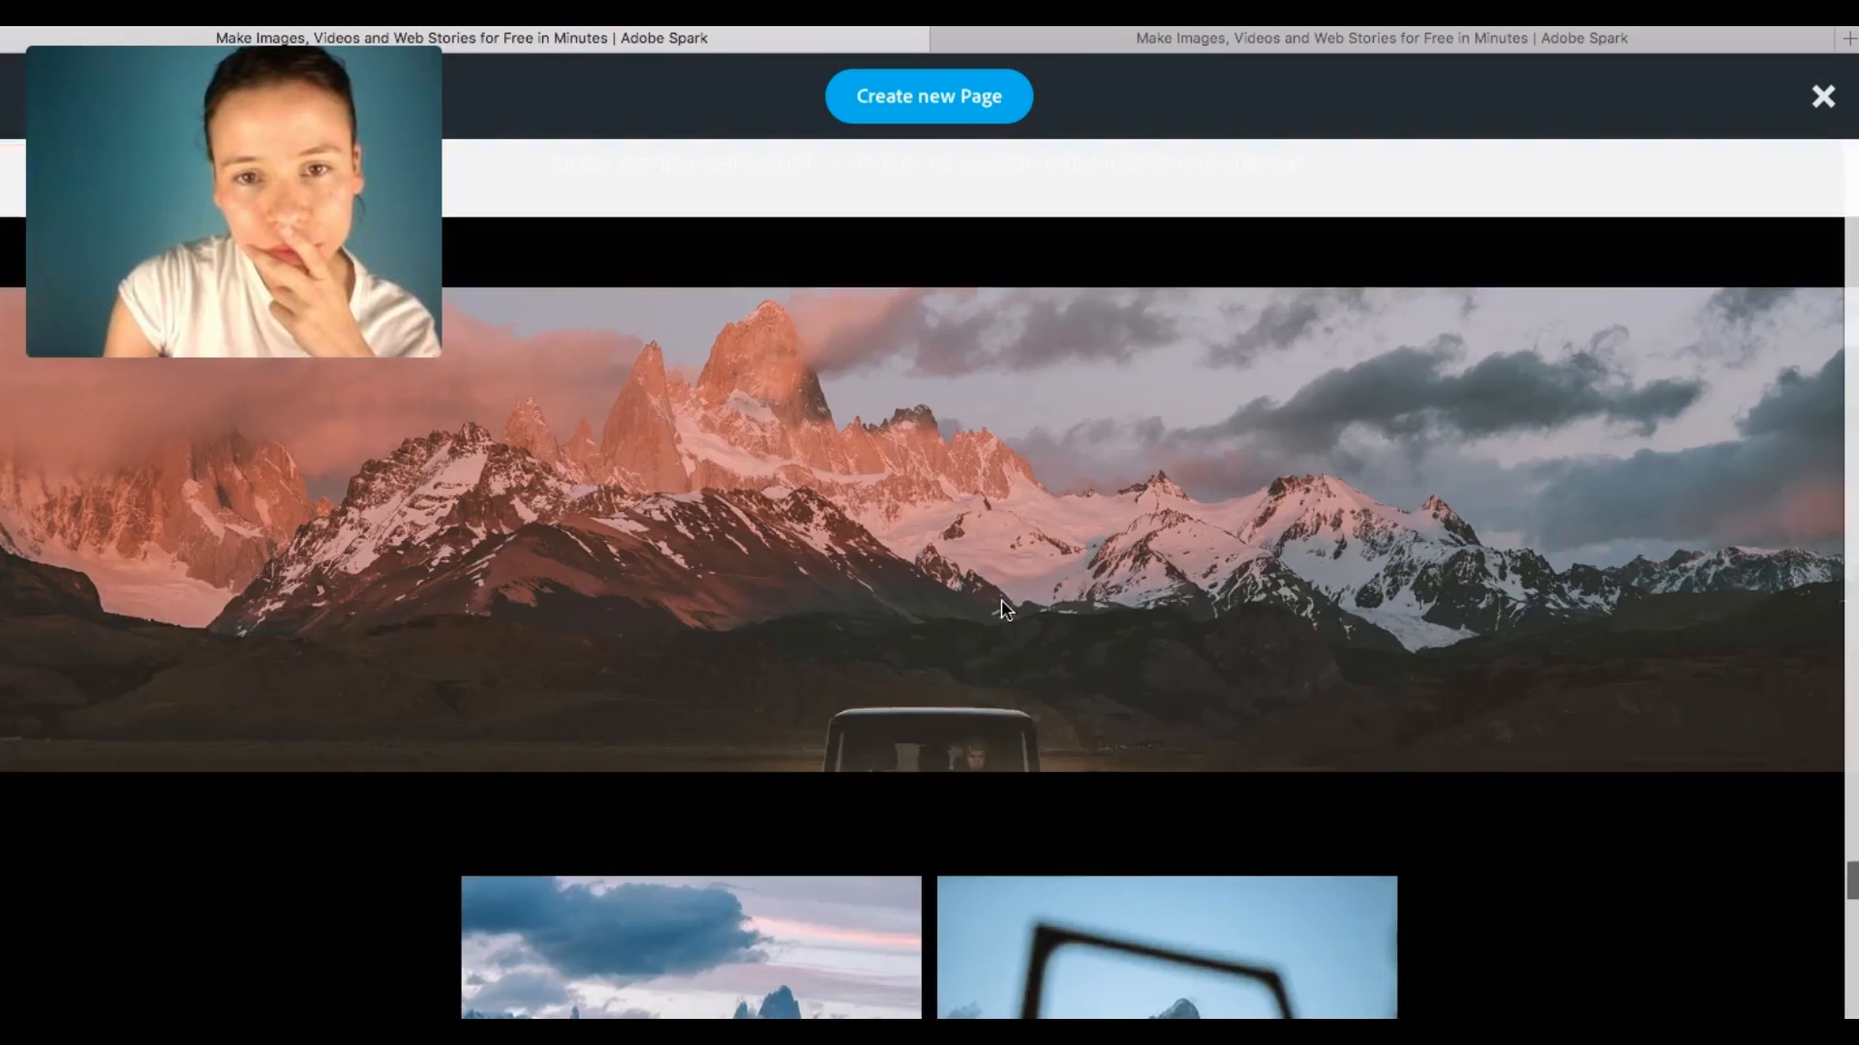
scroll(1006, 610, "up", 1)
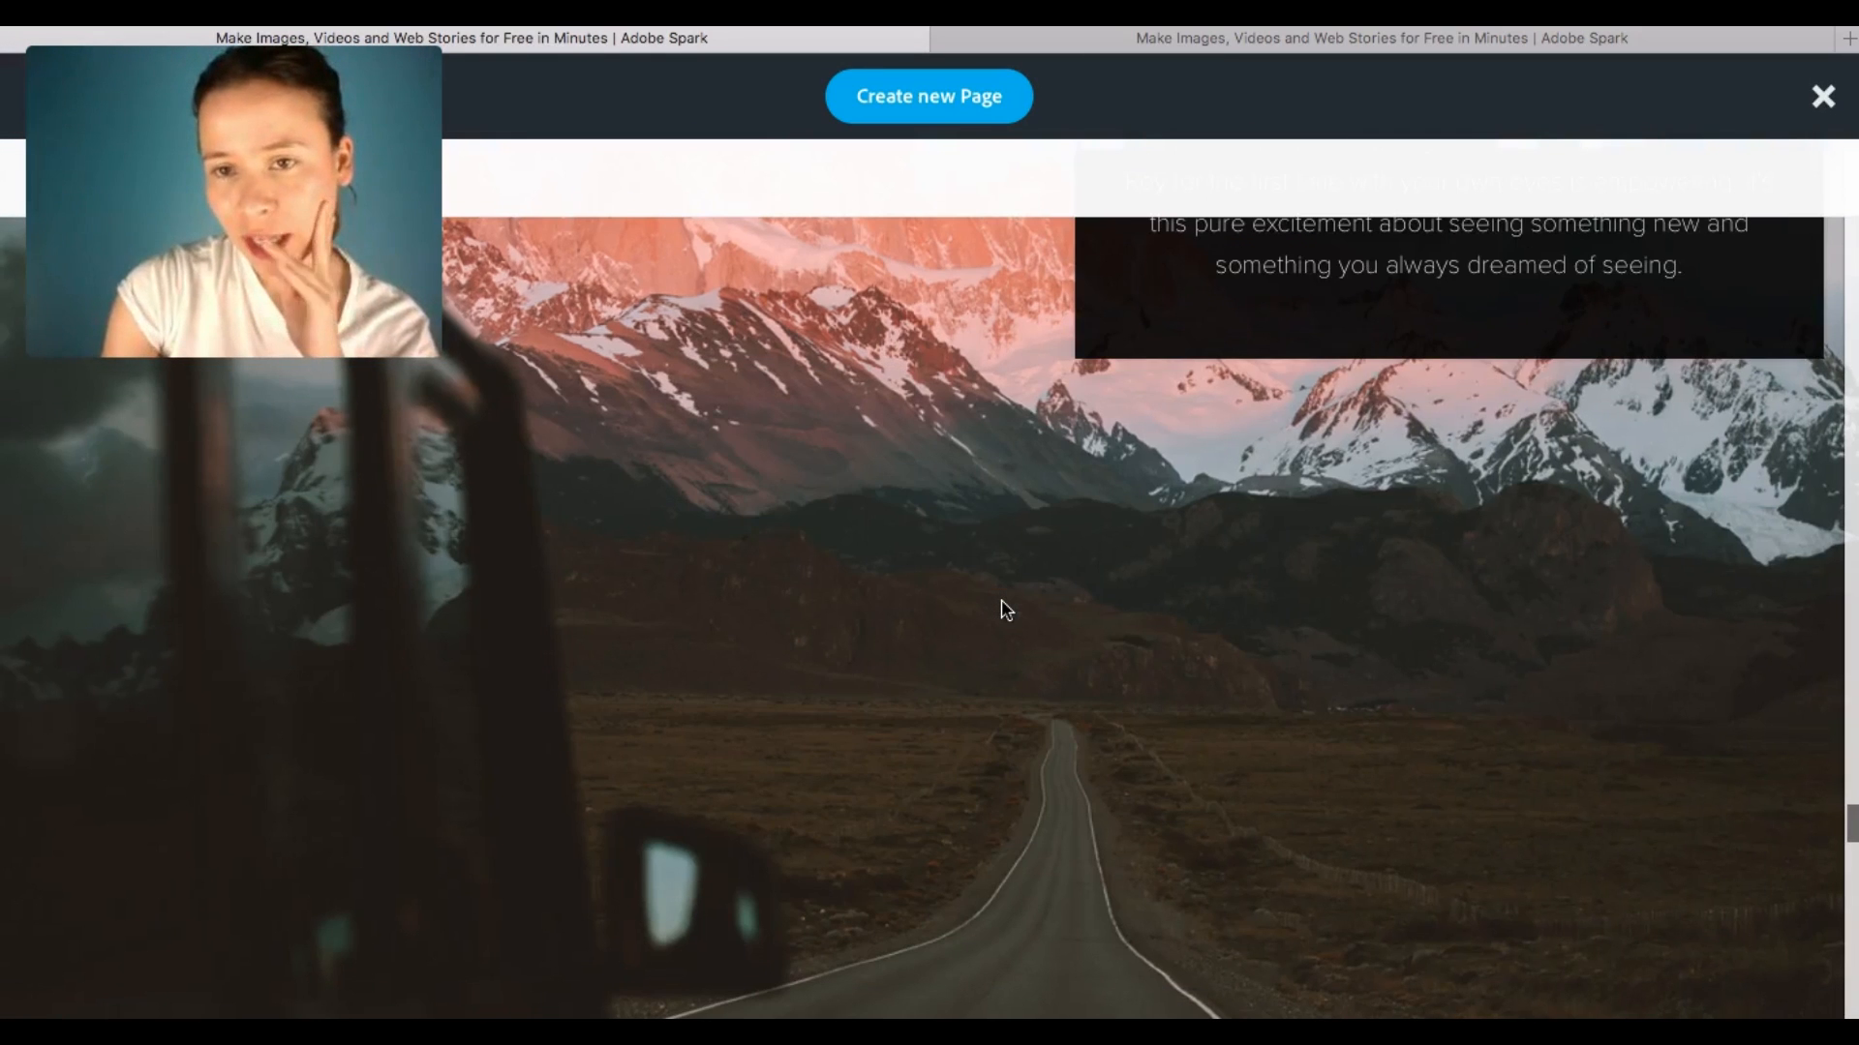
scroll(1340, 539, "up", 6)
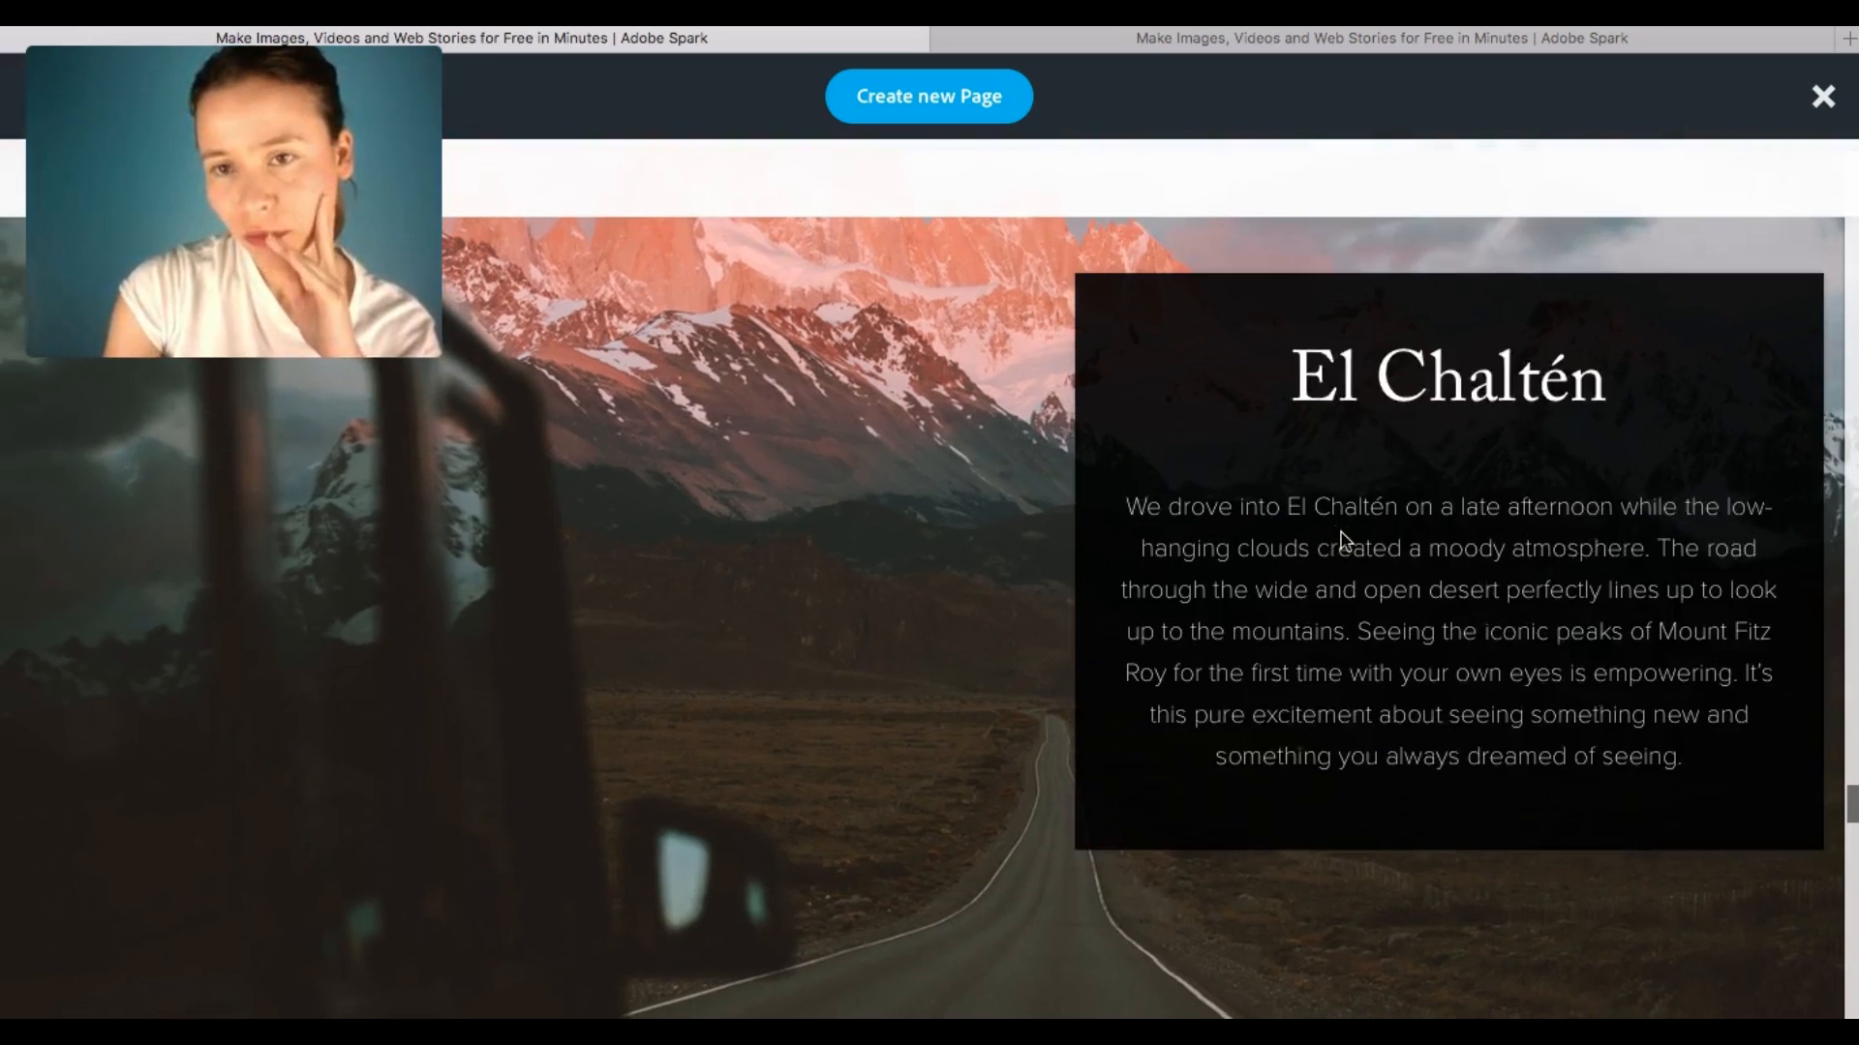
left_click_drag(1291, 388, 1663, 402)
key("super+c")
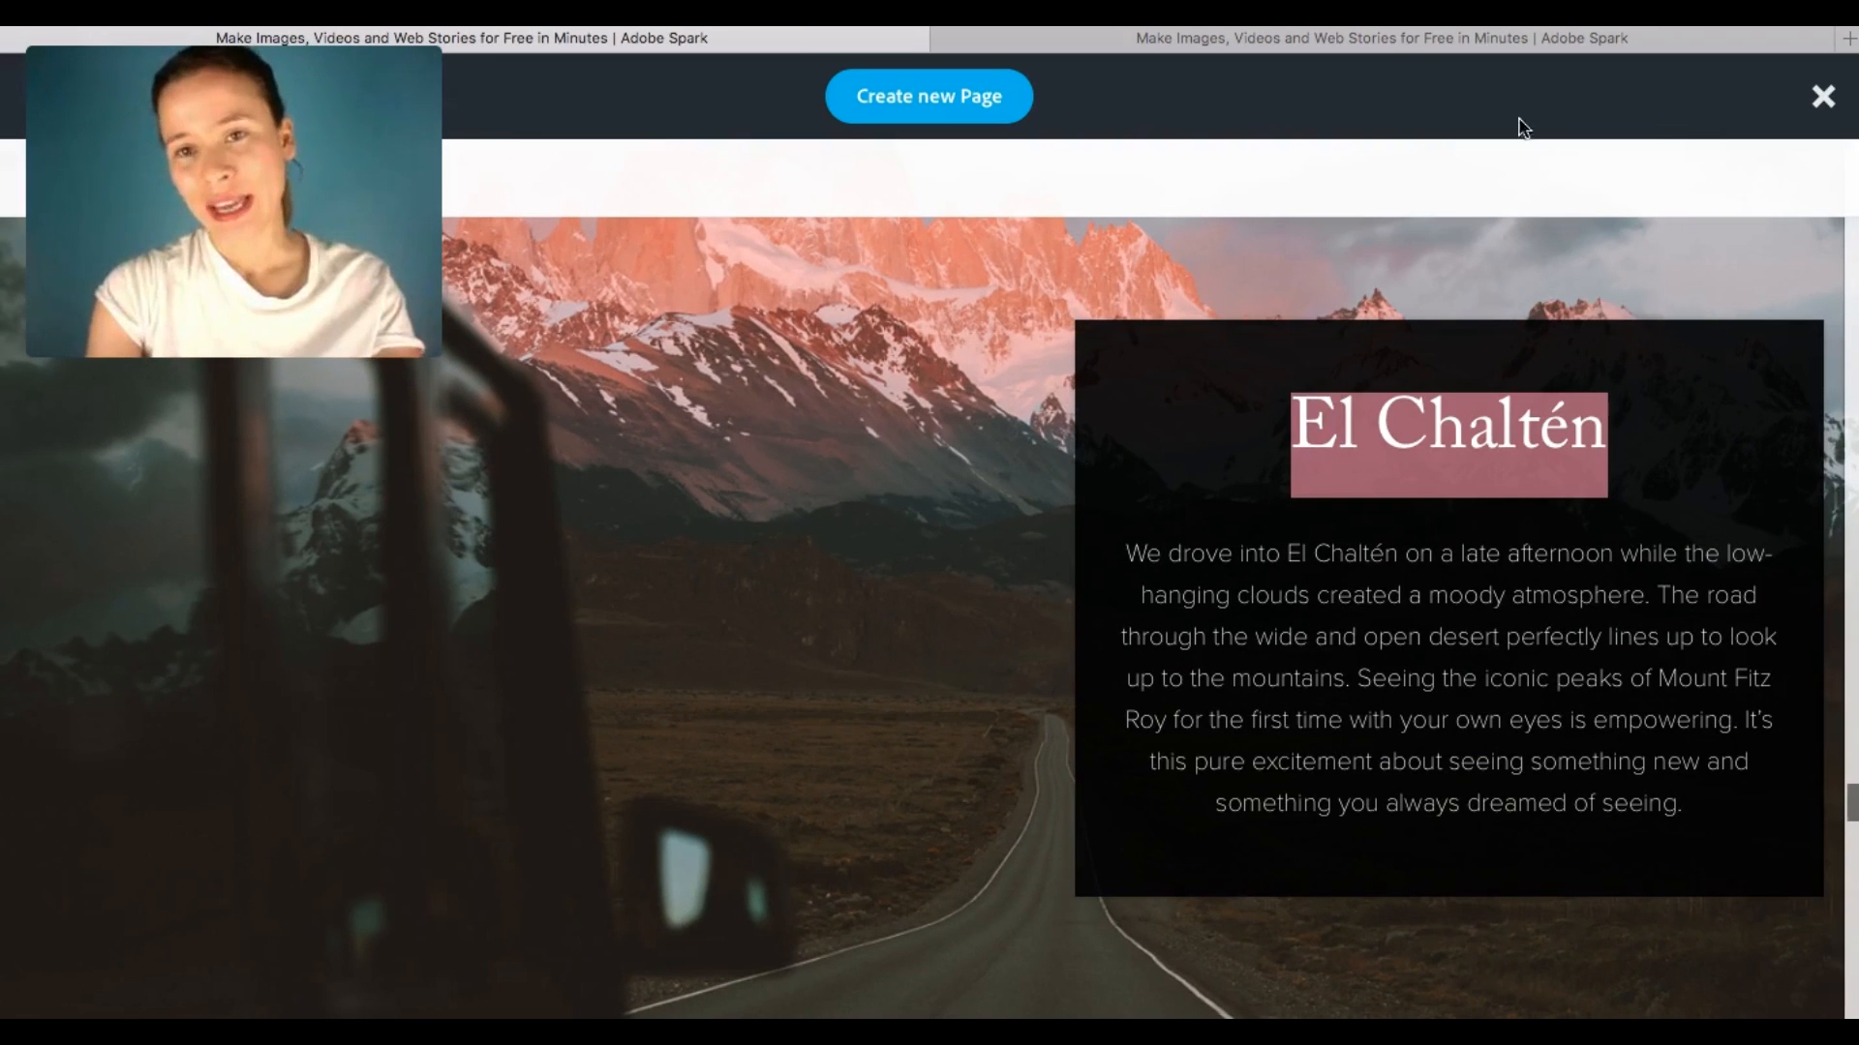
- Back on the own page, add text to the panel over the forest sunset photo and paste "El Chaltén" into it
left_click(1392, 43)
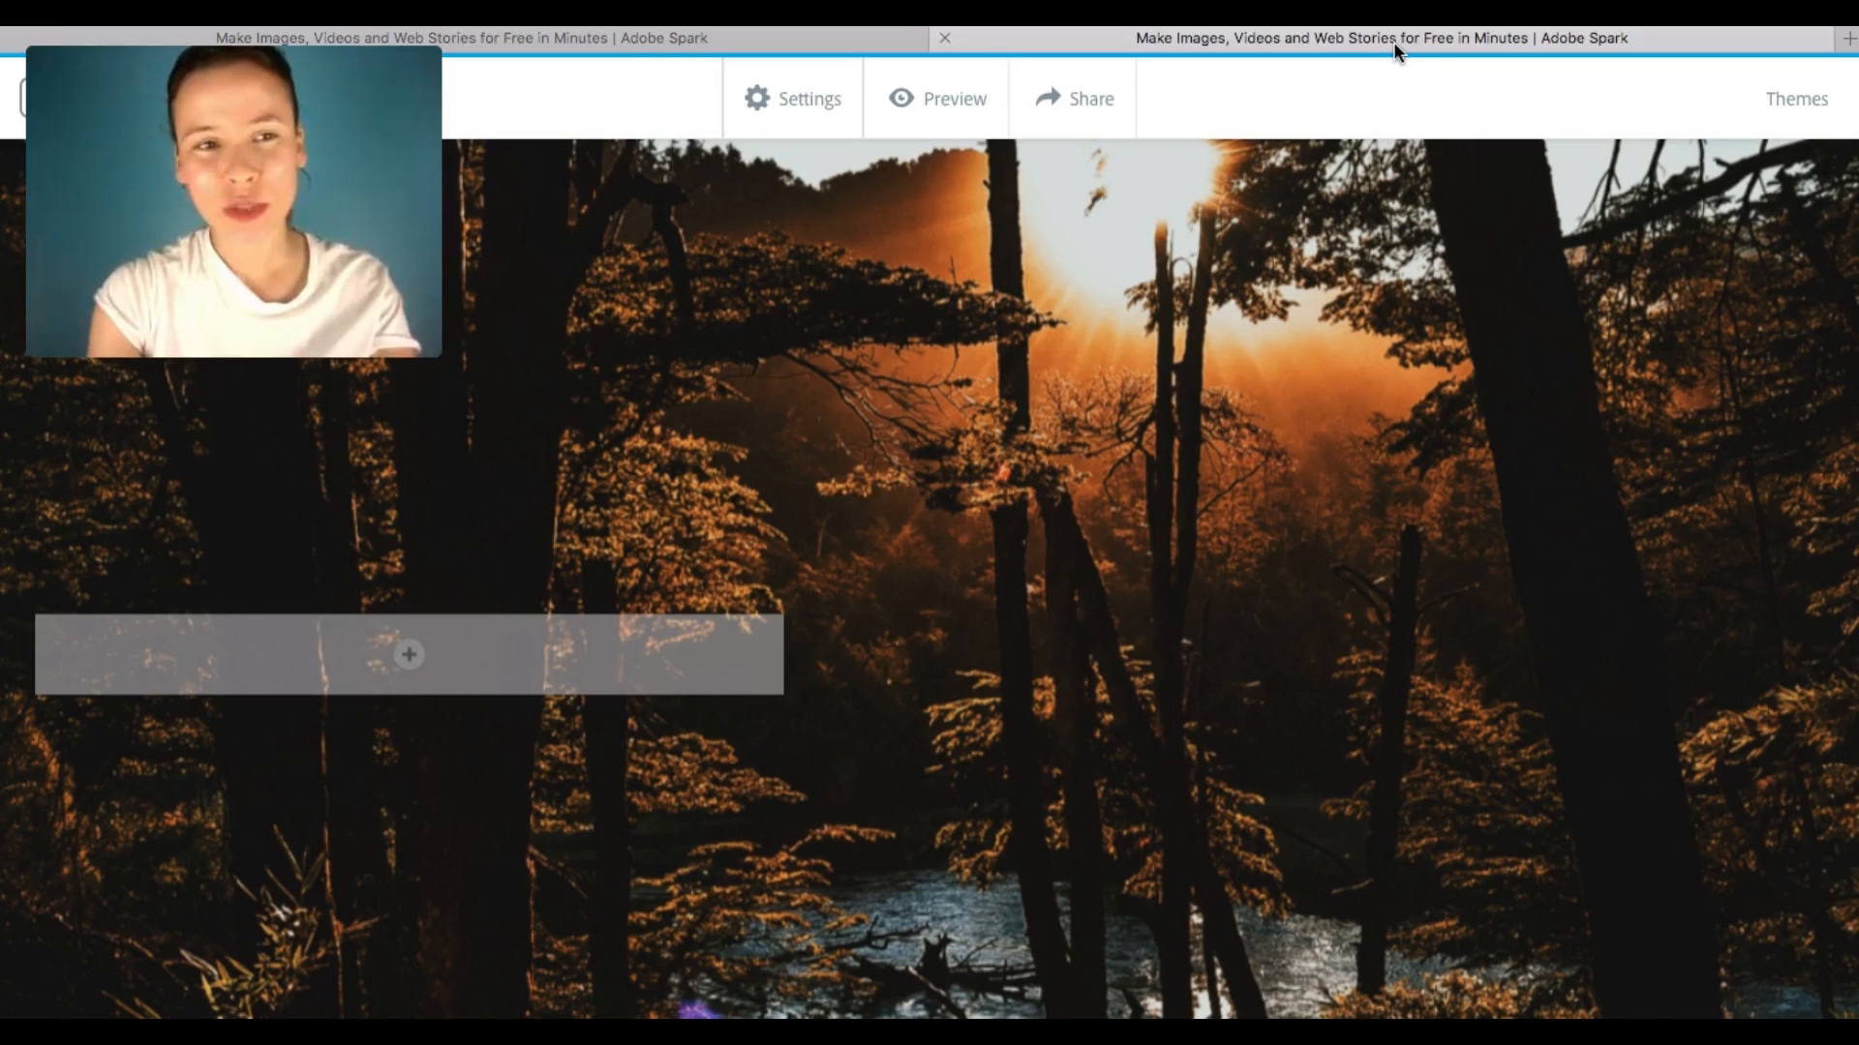
left_click(398, 656)
left_click(352, 545)
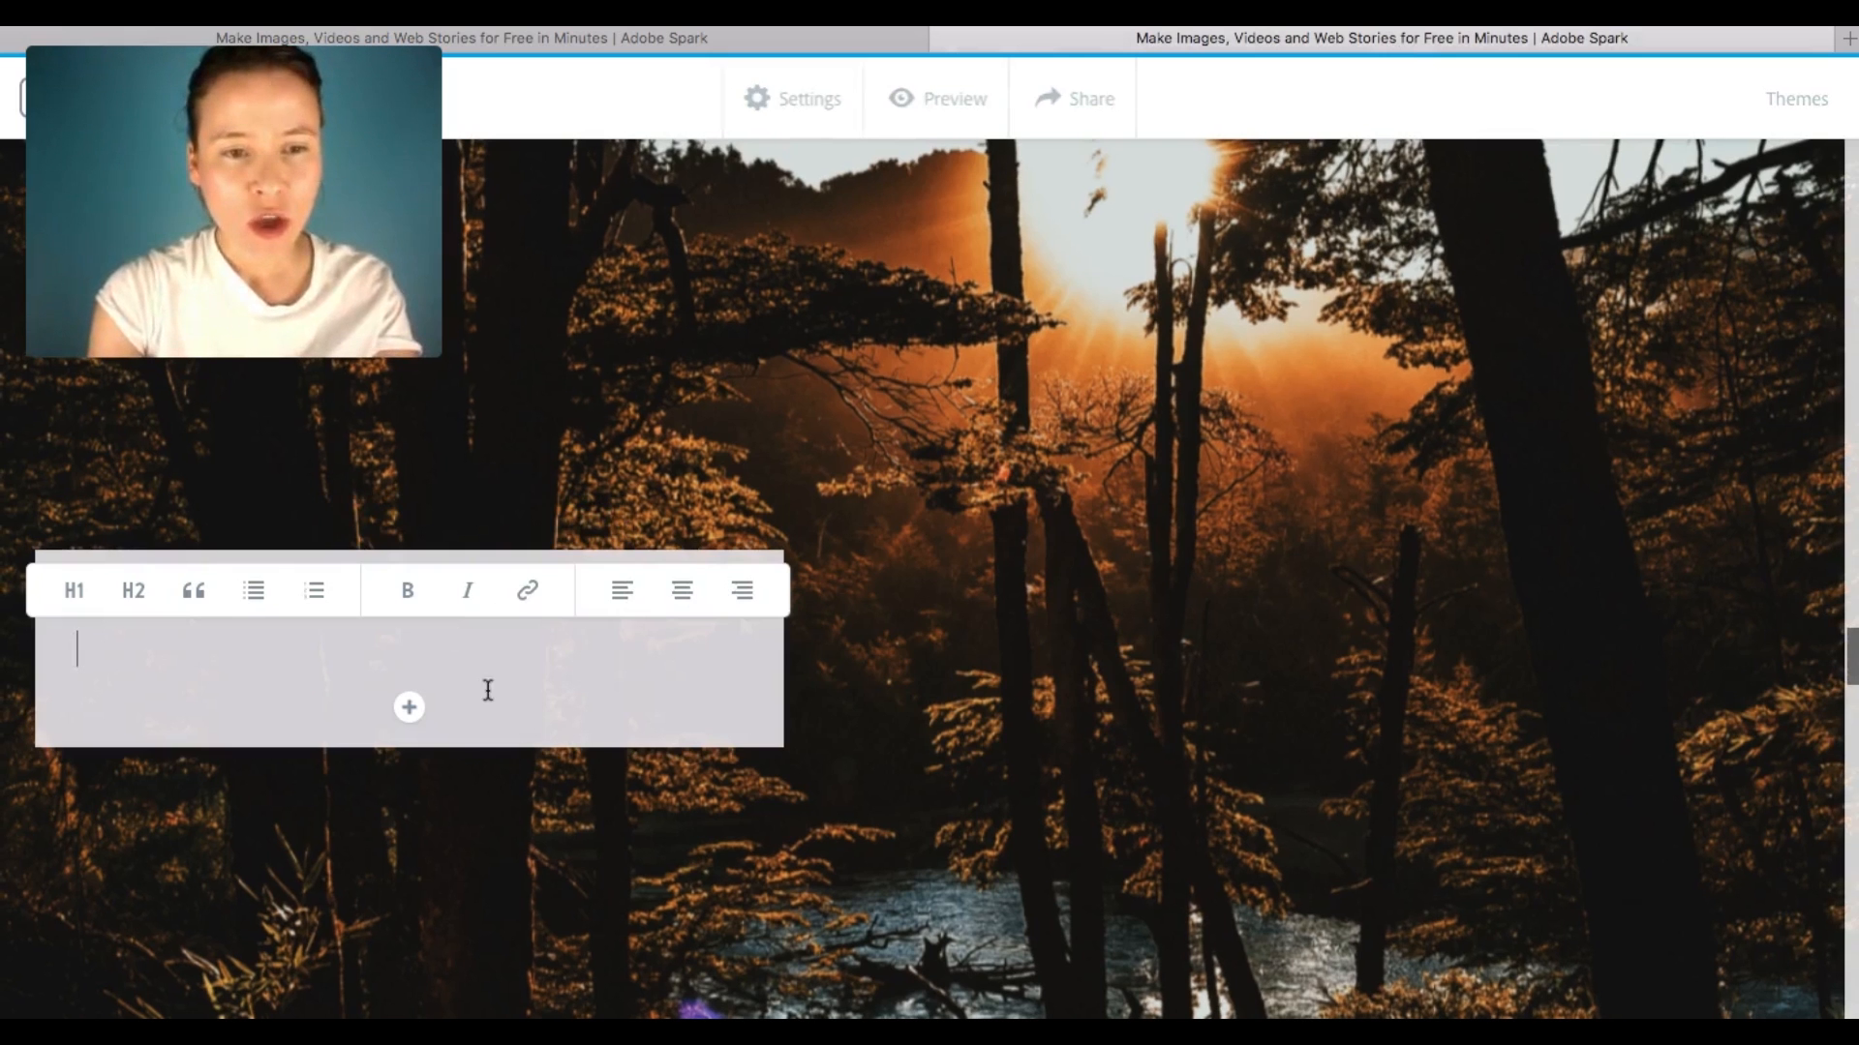
key("super+v")
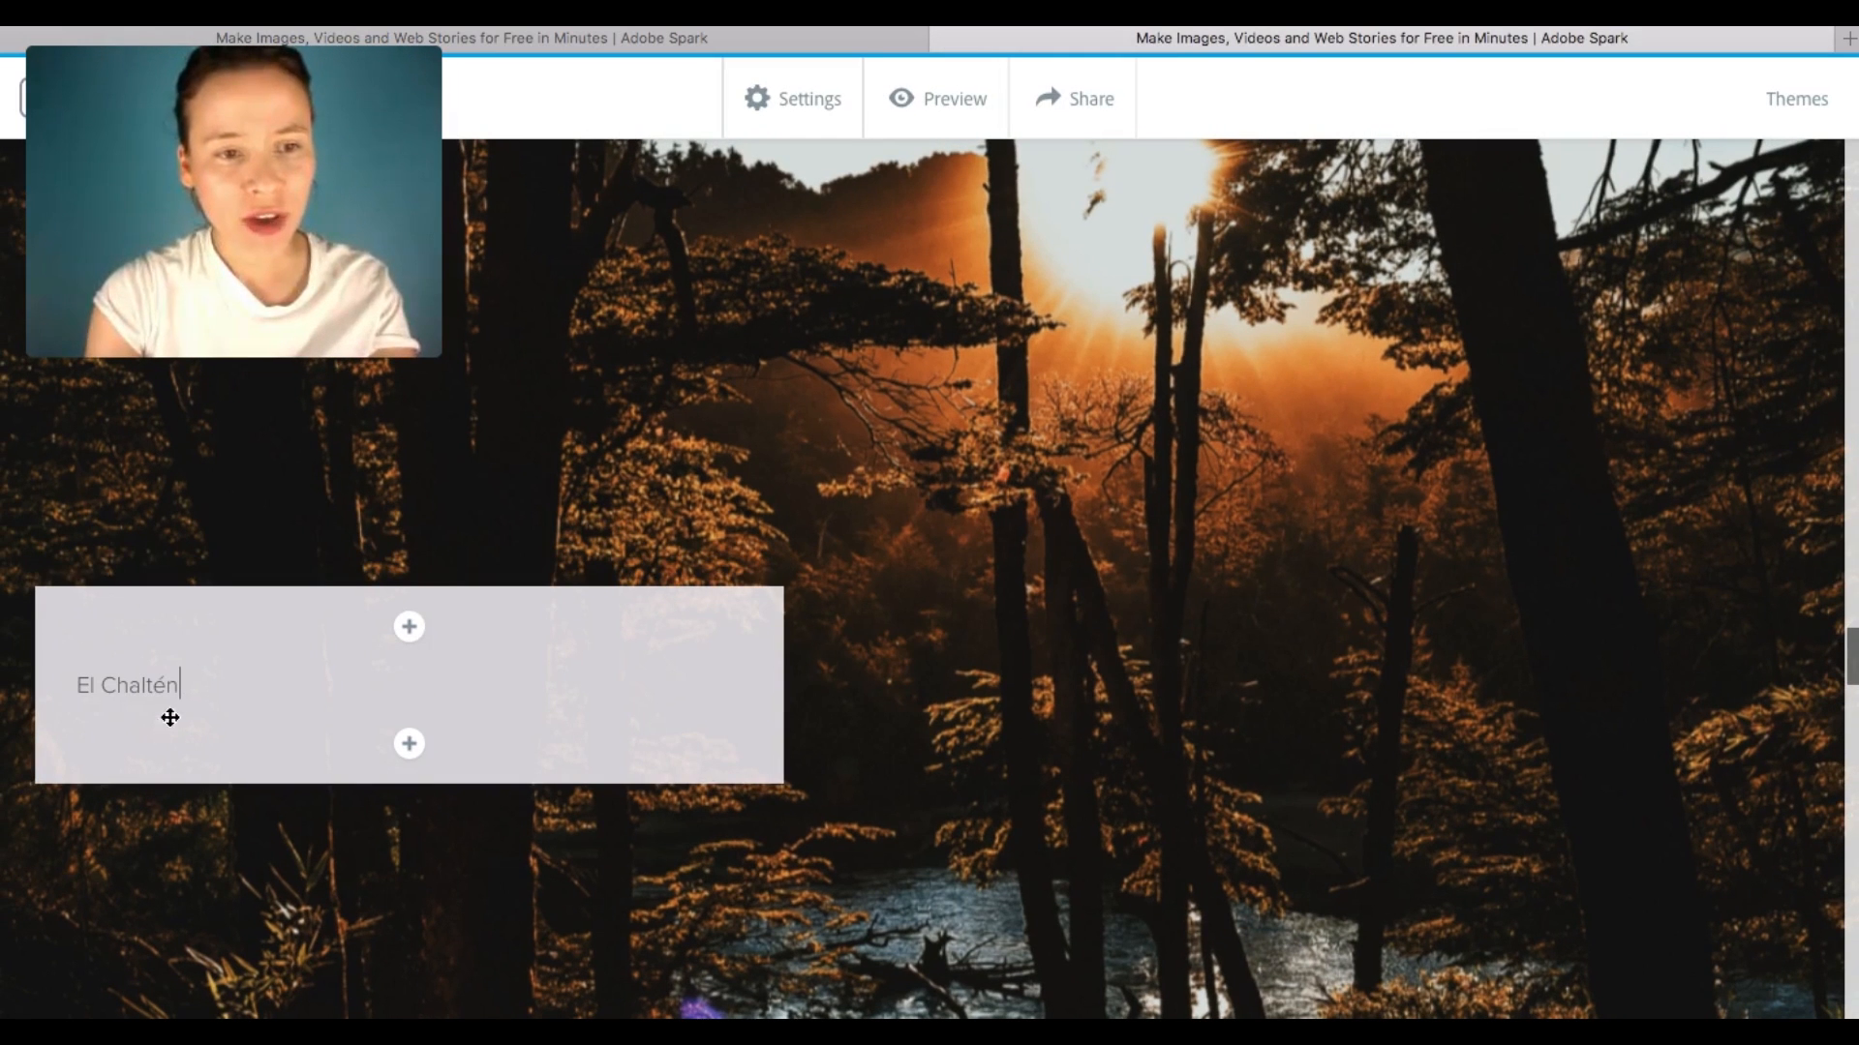
- Format the El Chaltén text as a centred H2 heading
left_click(178, 688)
left_click_drag(178, 688, 93, 688)
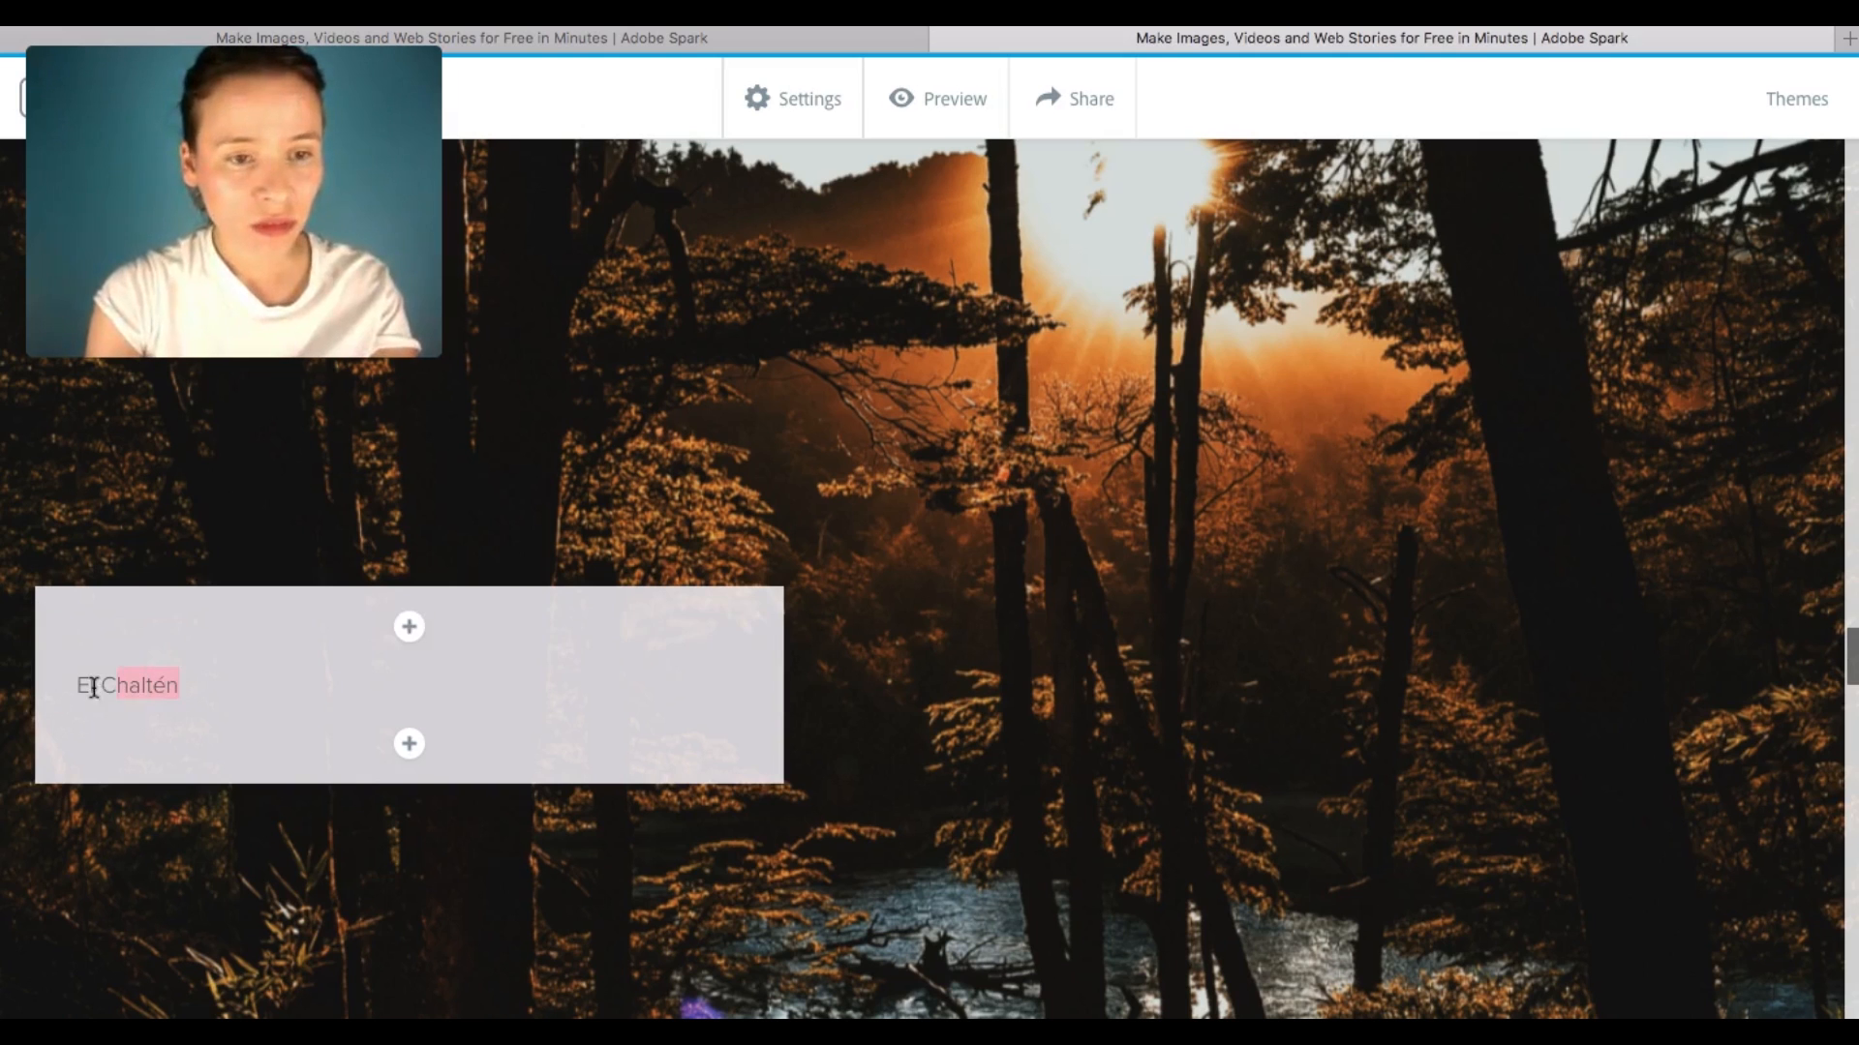
left_click(136, 633)
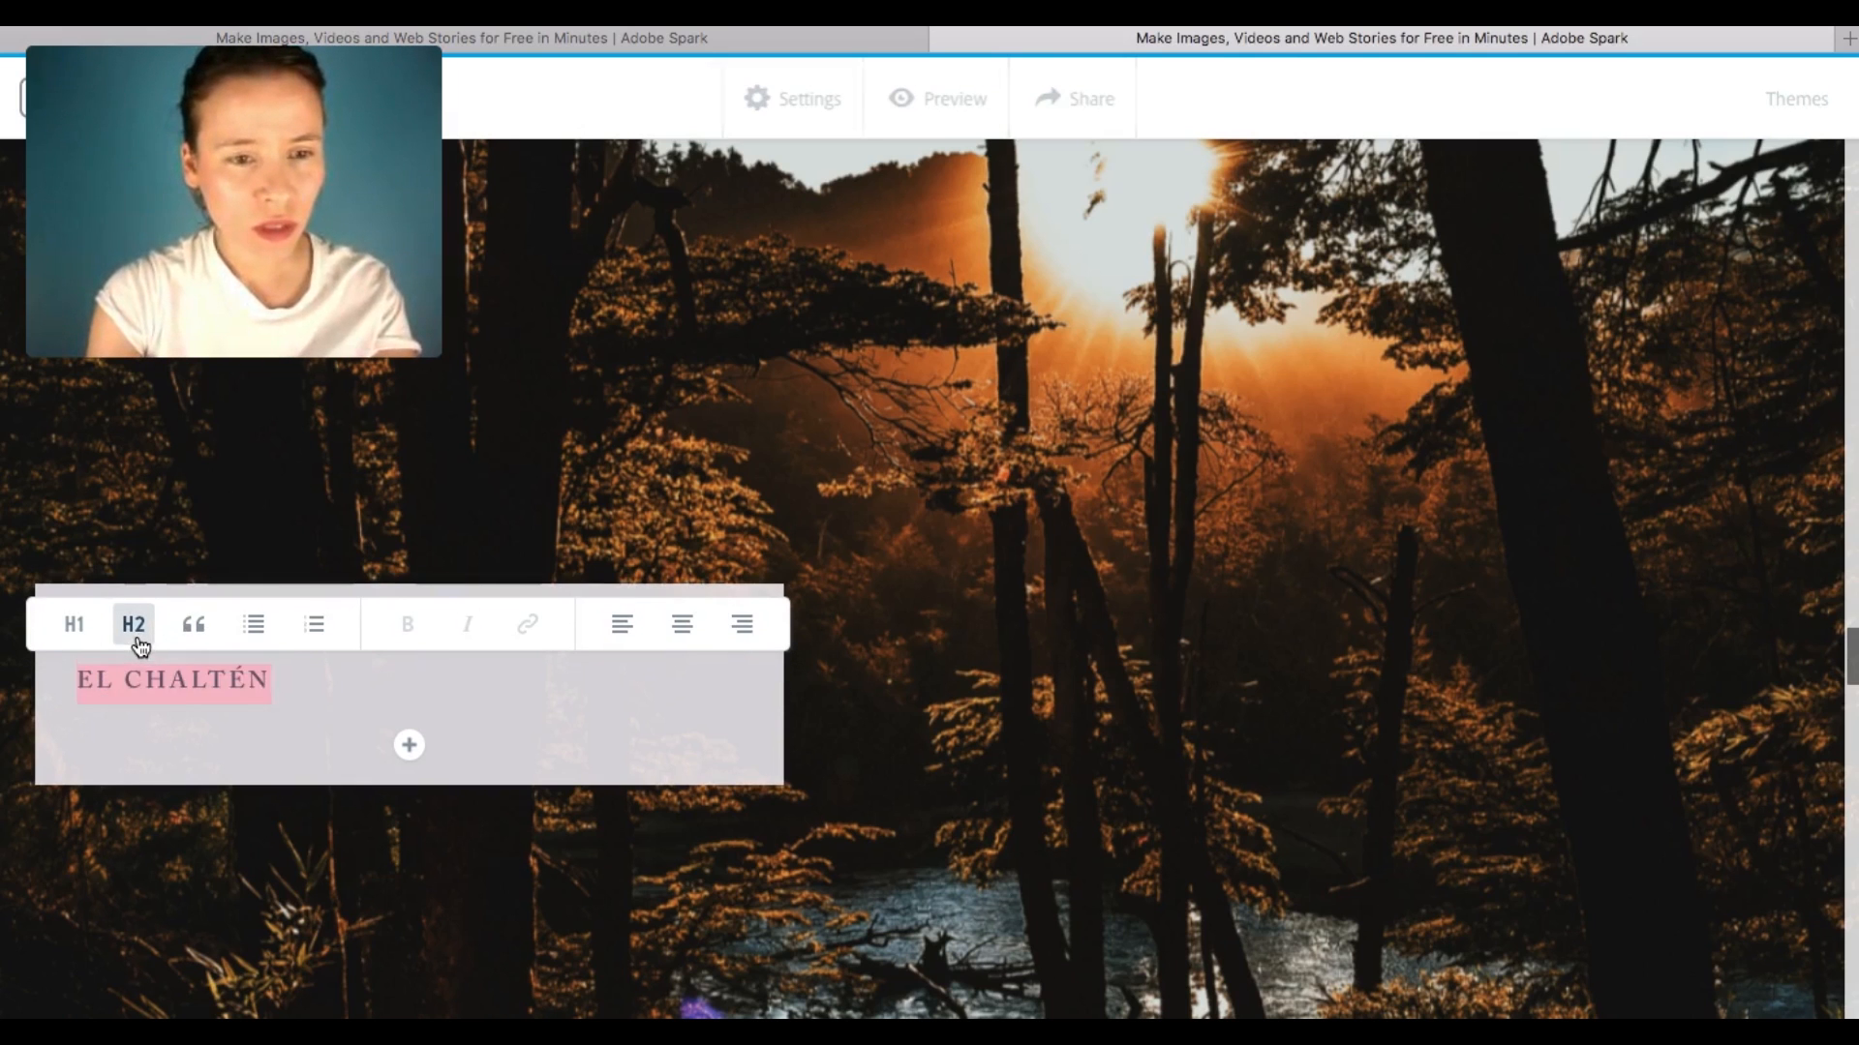
left_click(137, 631)
left_click(138, 630)
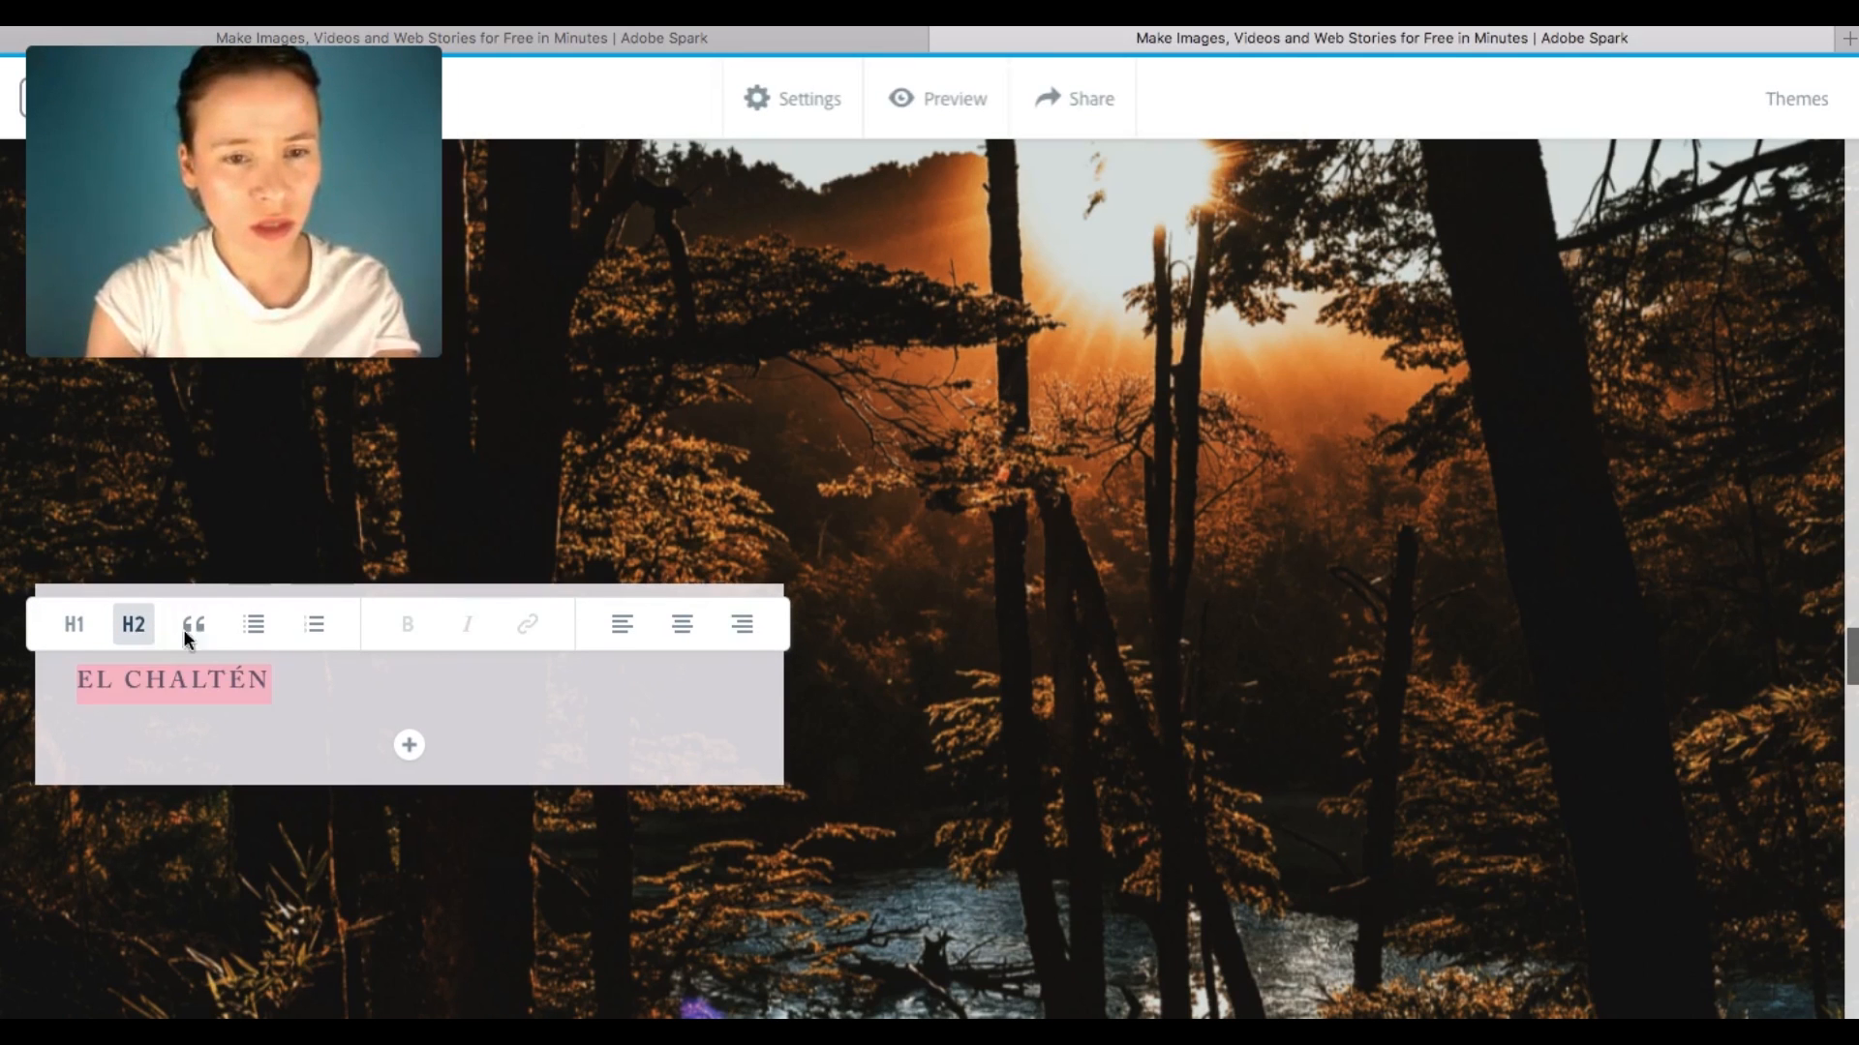
left_click(684, 632)
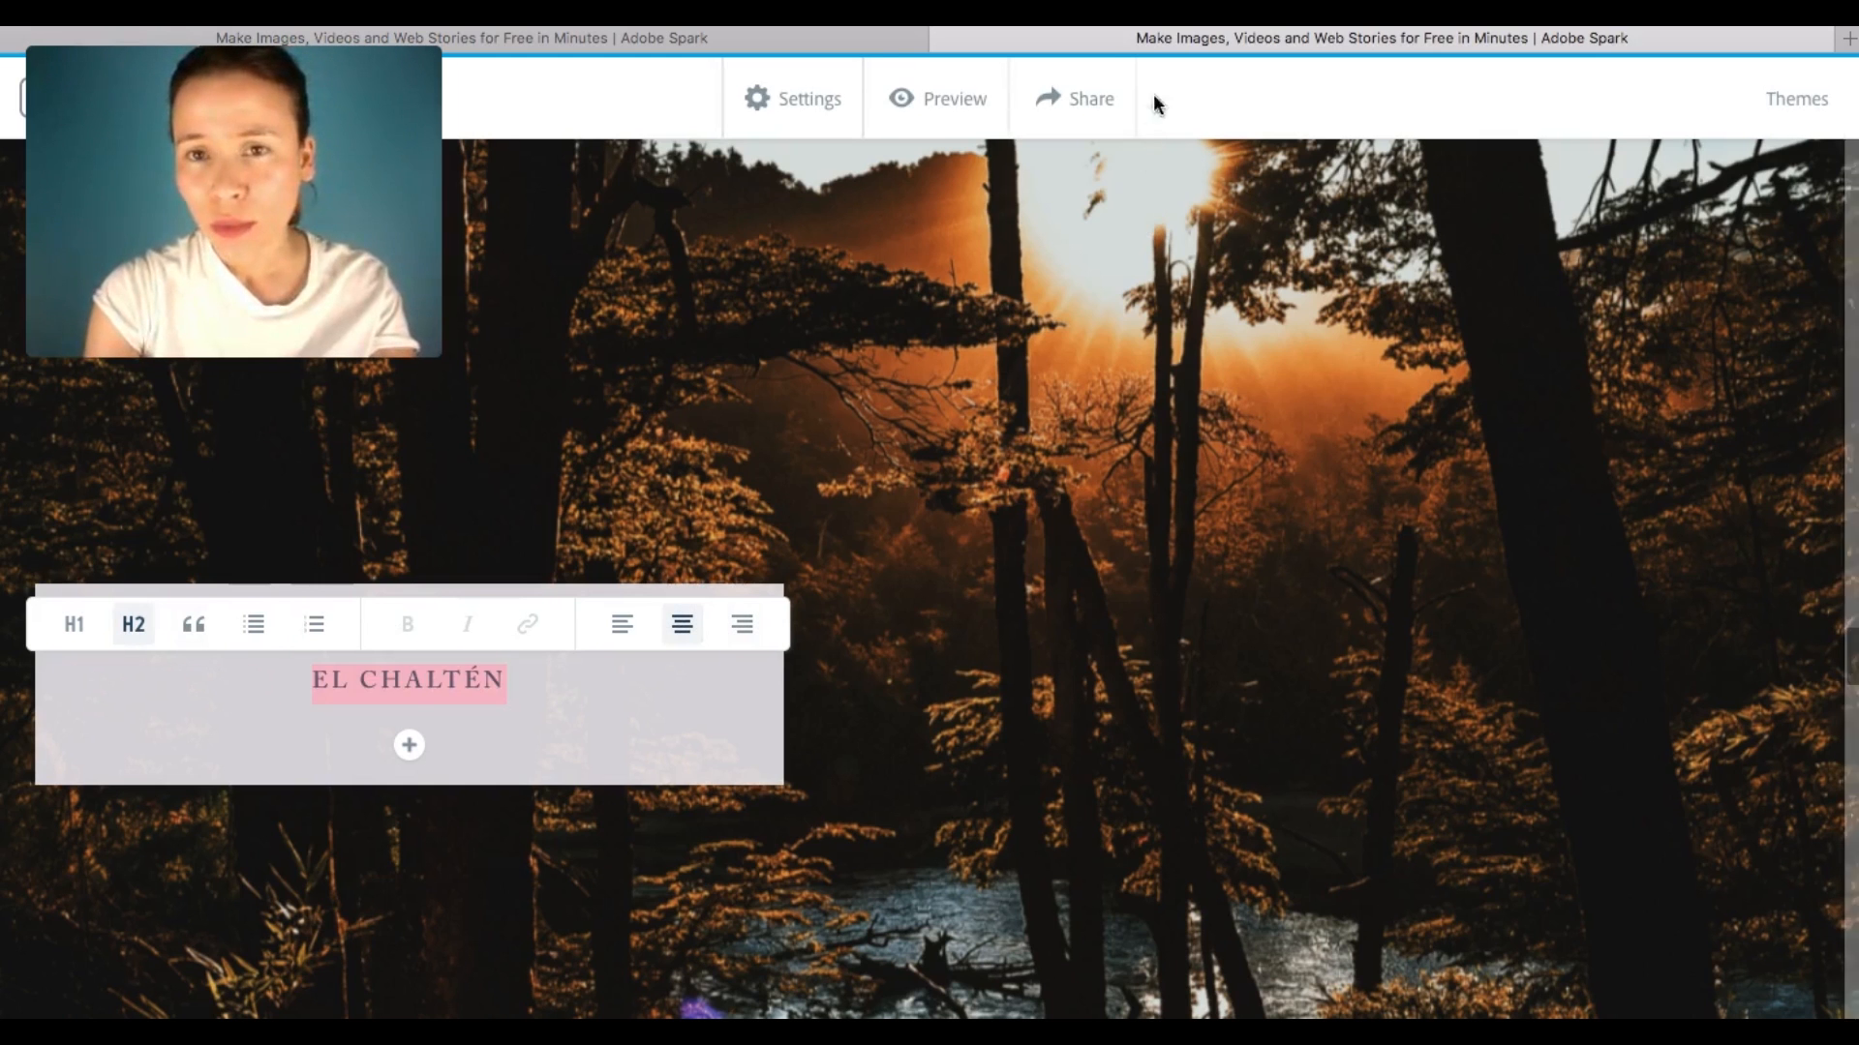
- Copy the paragraph below the El Chaltén heading on the example page
left_click(864, 37)
left_click_drag(1123, 552, 1736, 830)
key("super+c")
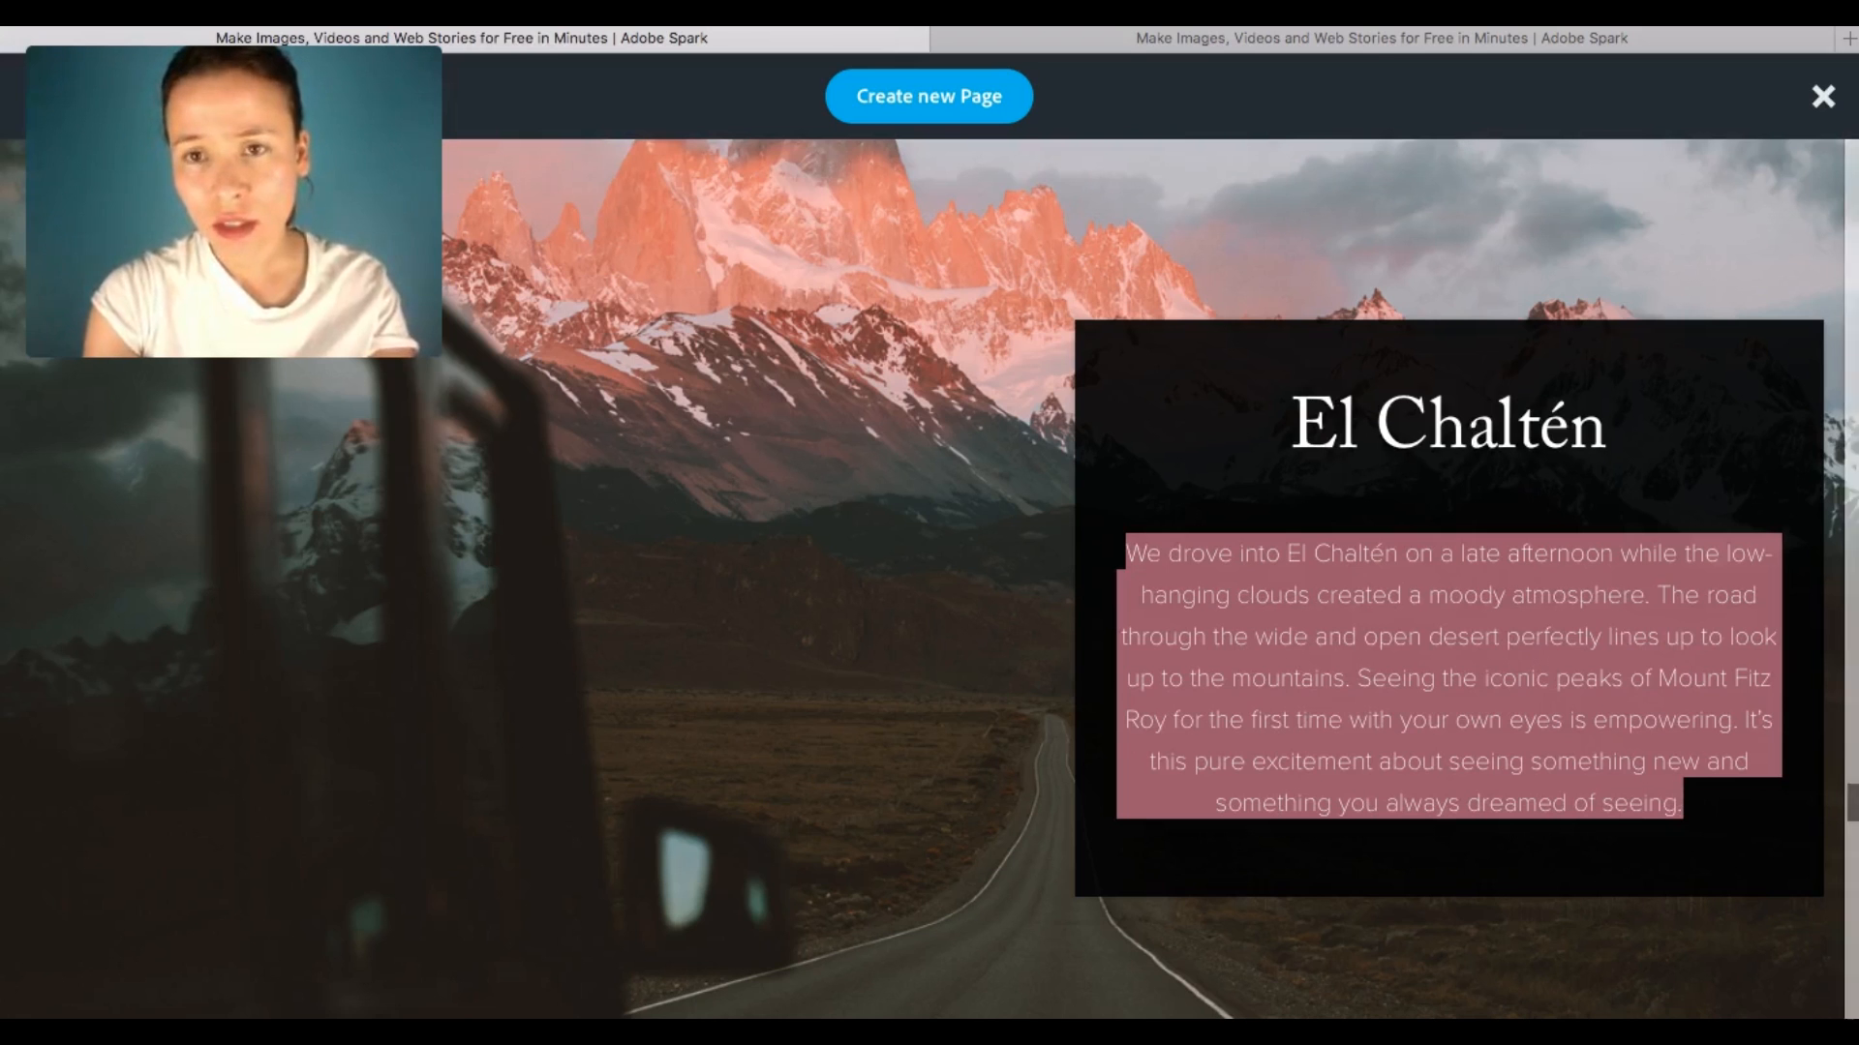
- Back on the own page, add a text block under the forest sunset photo's El Chaltén heading and paste the copied paragraph into it
left_click(1371, 32)
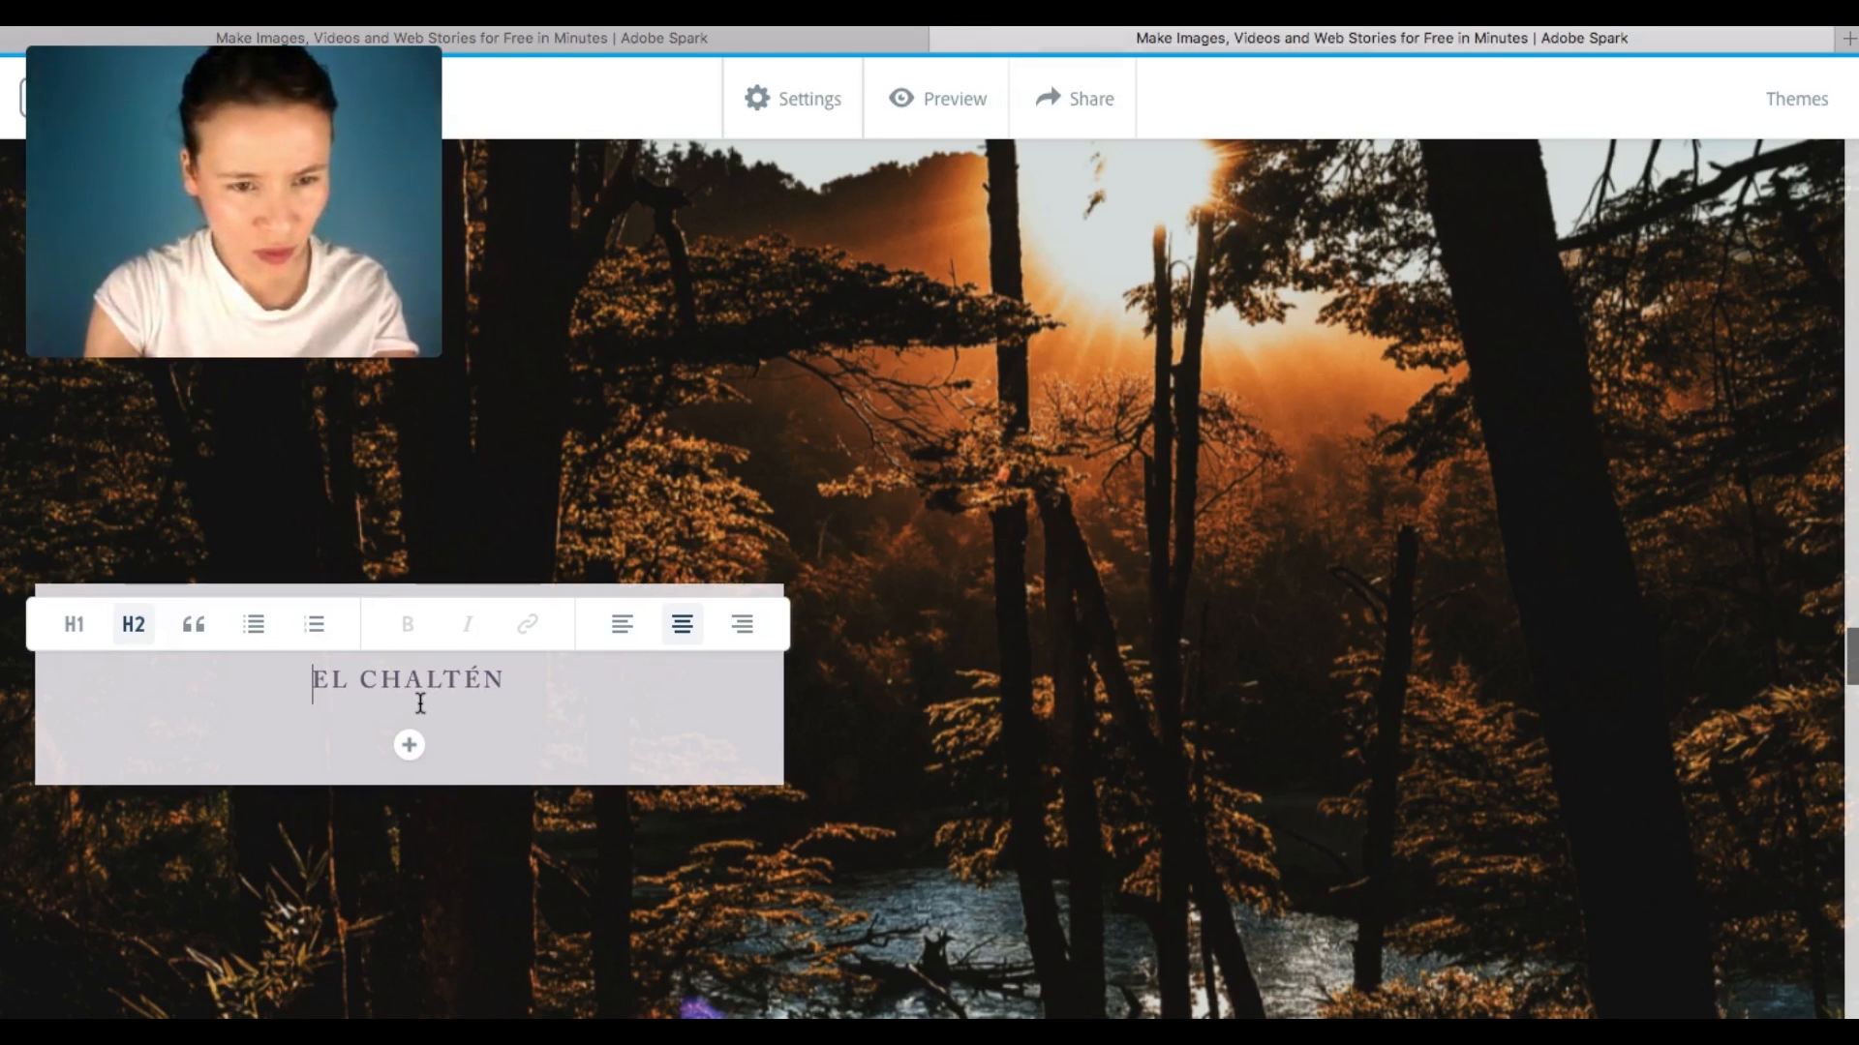
left_click(425, 754)
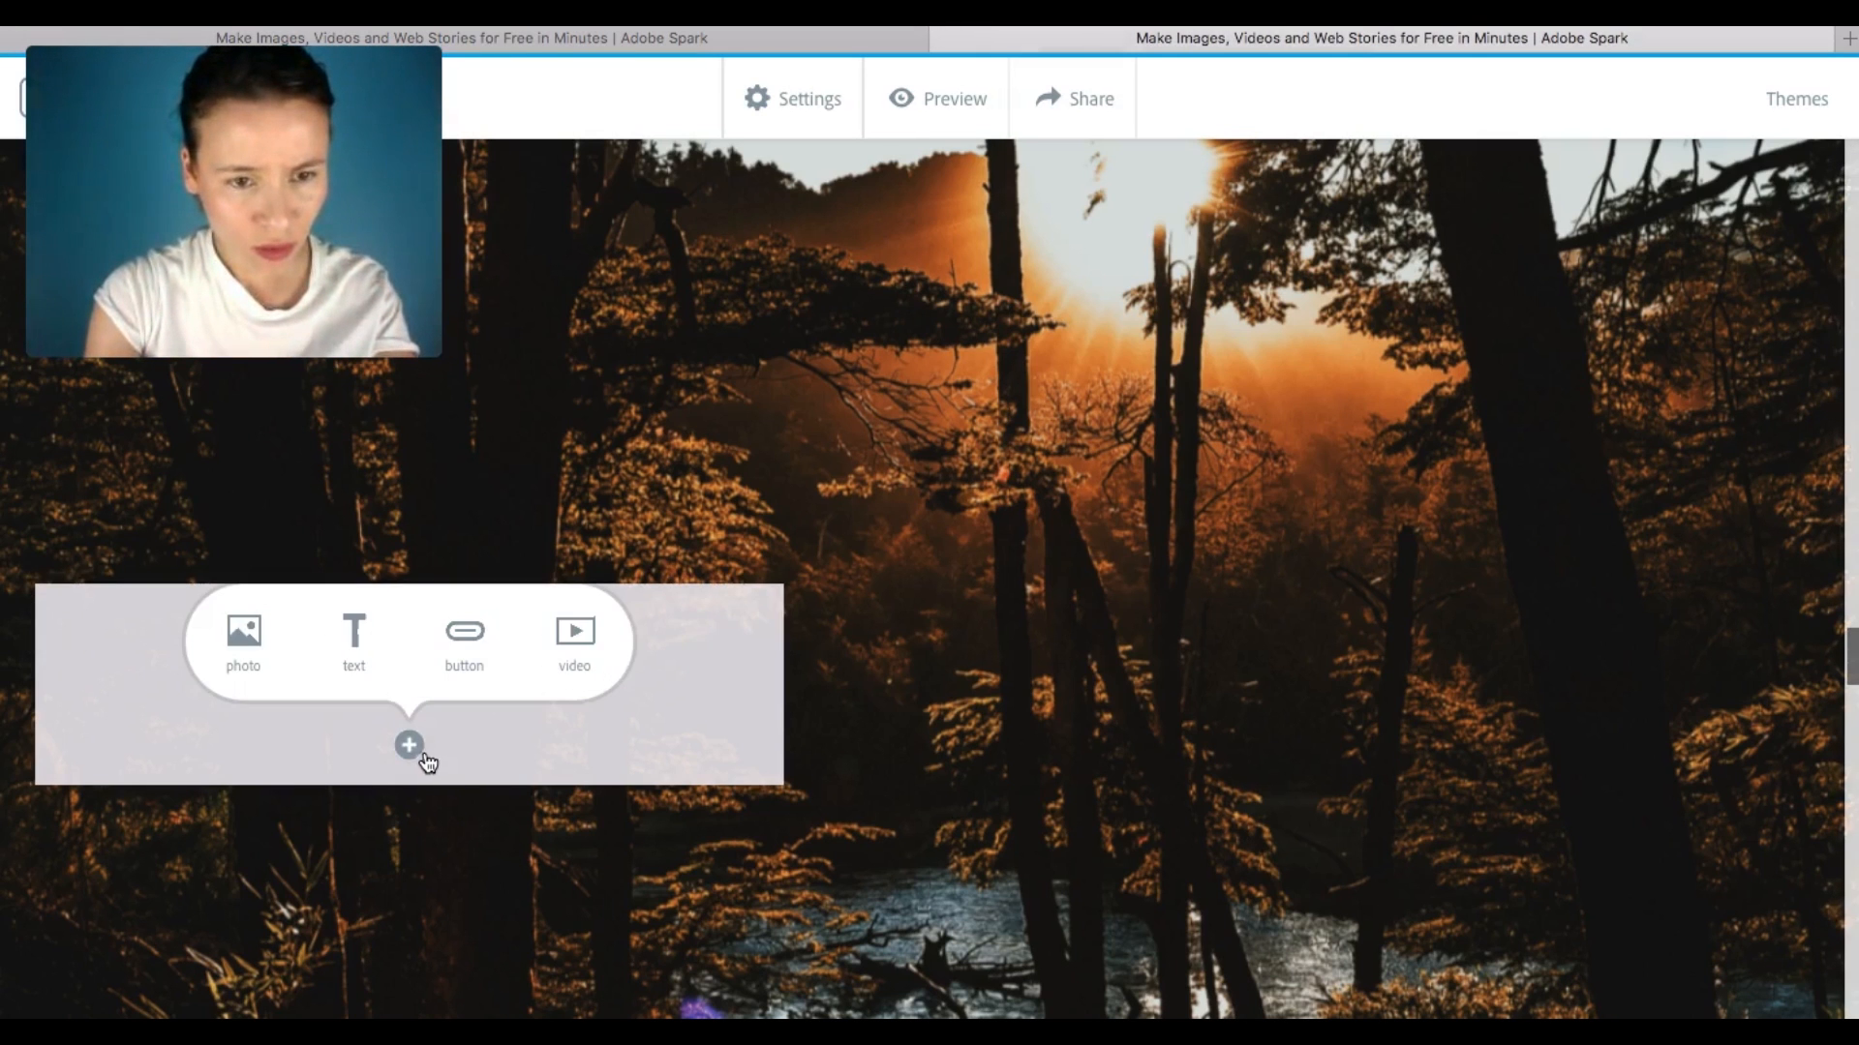
left_click(353, 634)
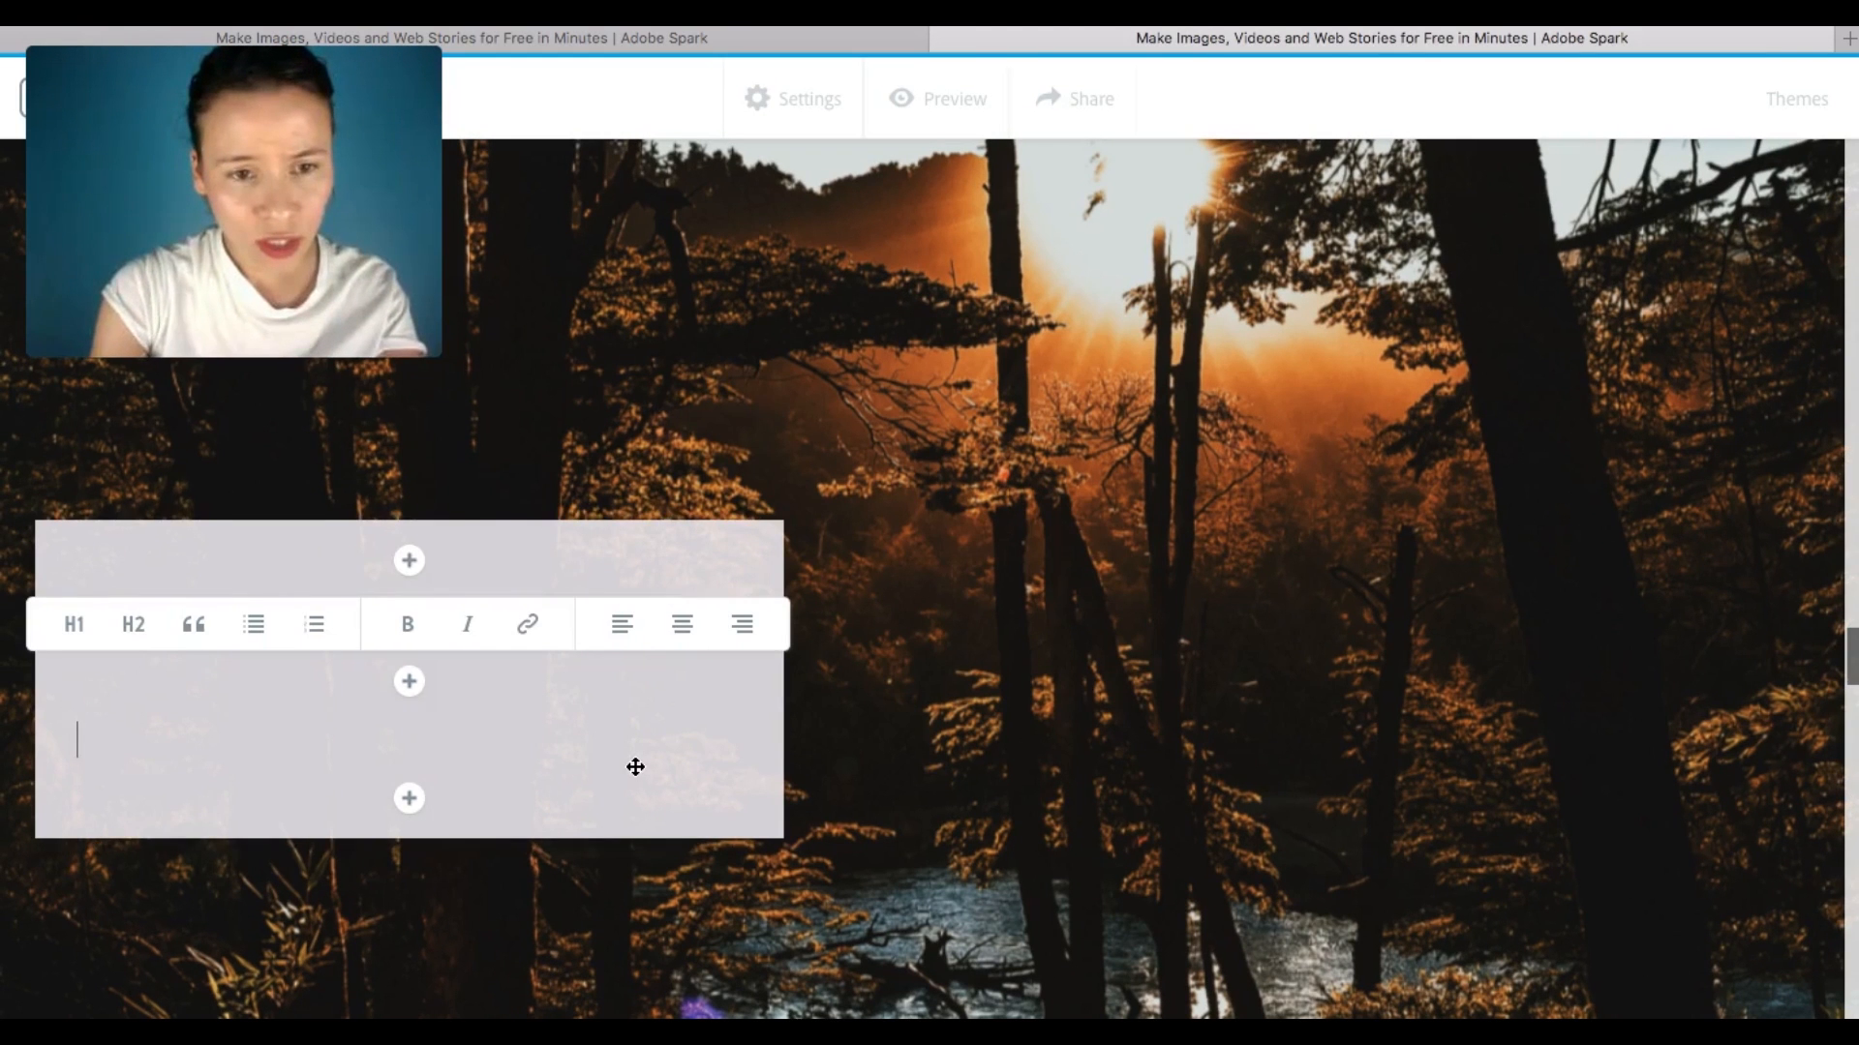
key("super+v")
left_click(886, 668)
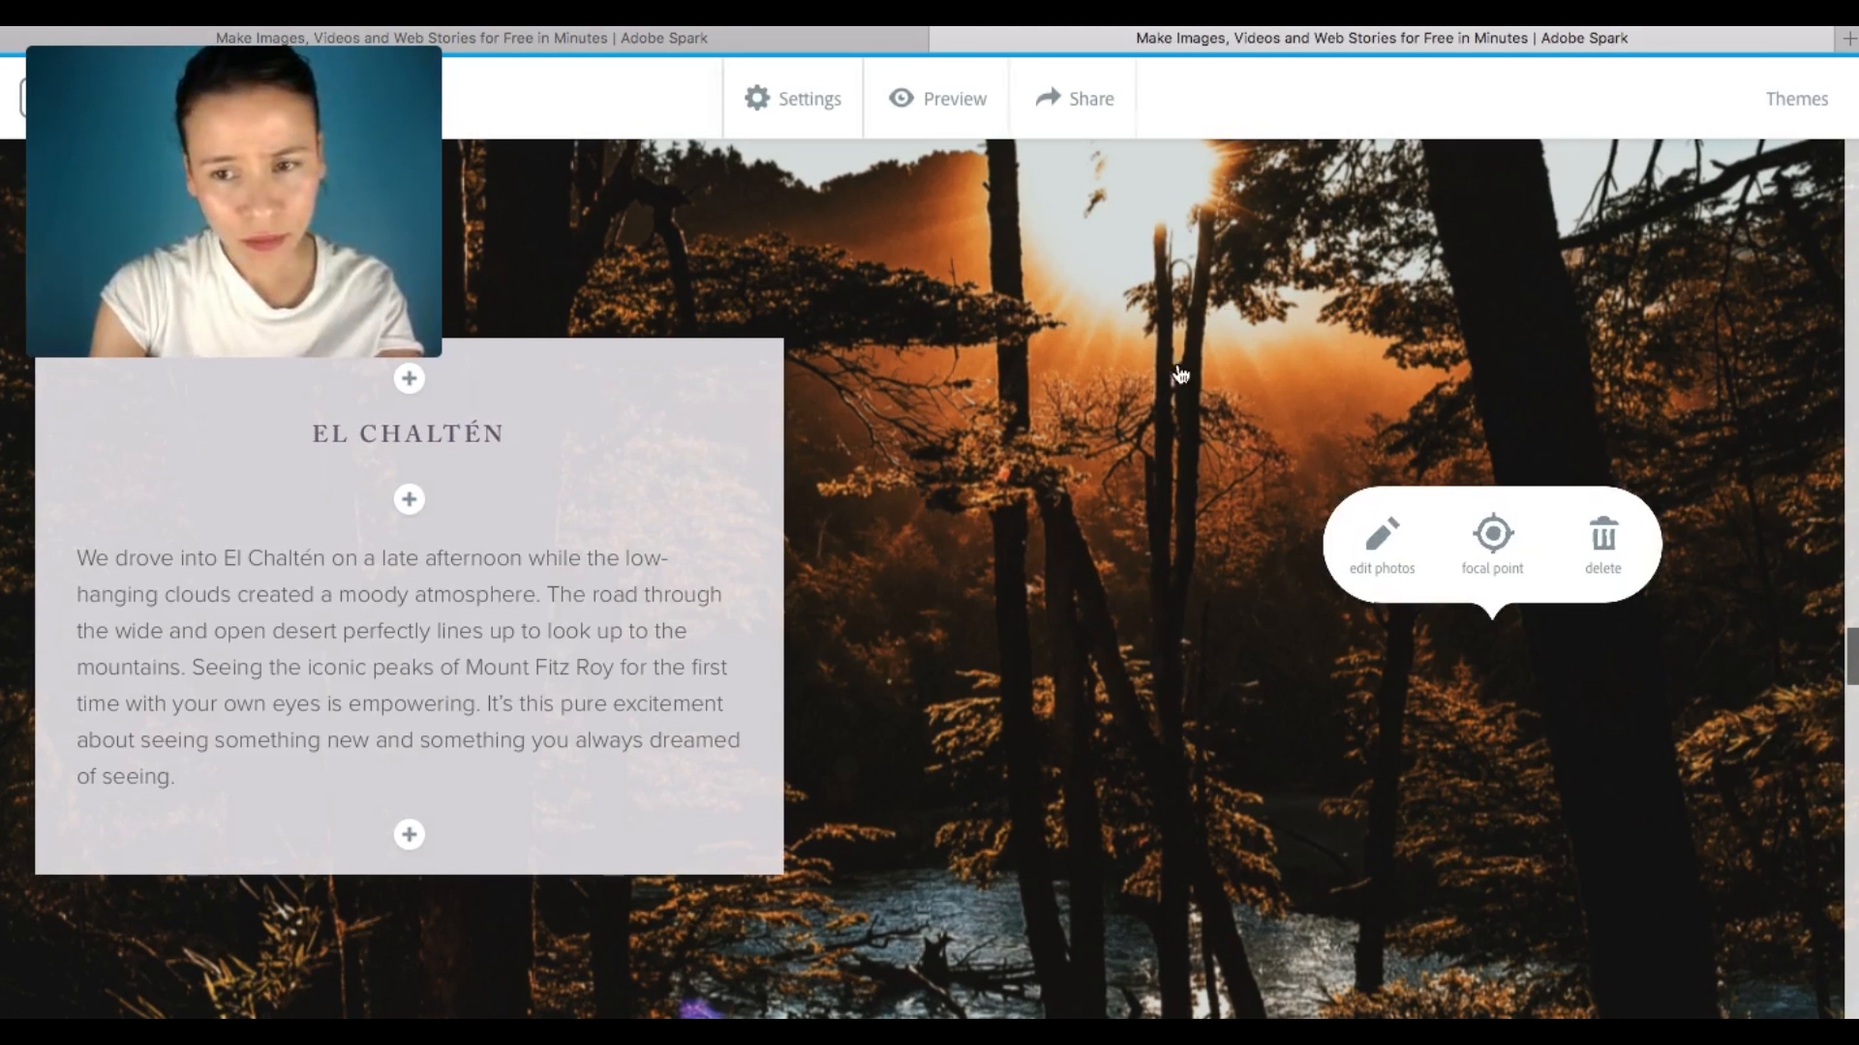
- Move the forest sunset photo's focal point to the upper right treetops and save it
scroll(1227, 312, "up", 2)
scroll(1259, 329, "down", 4)
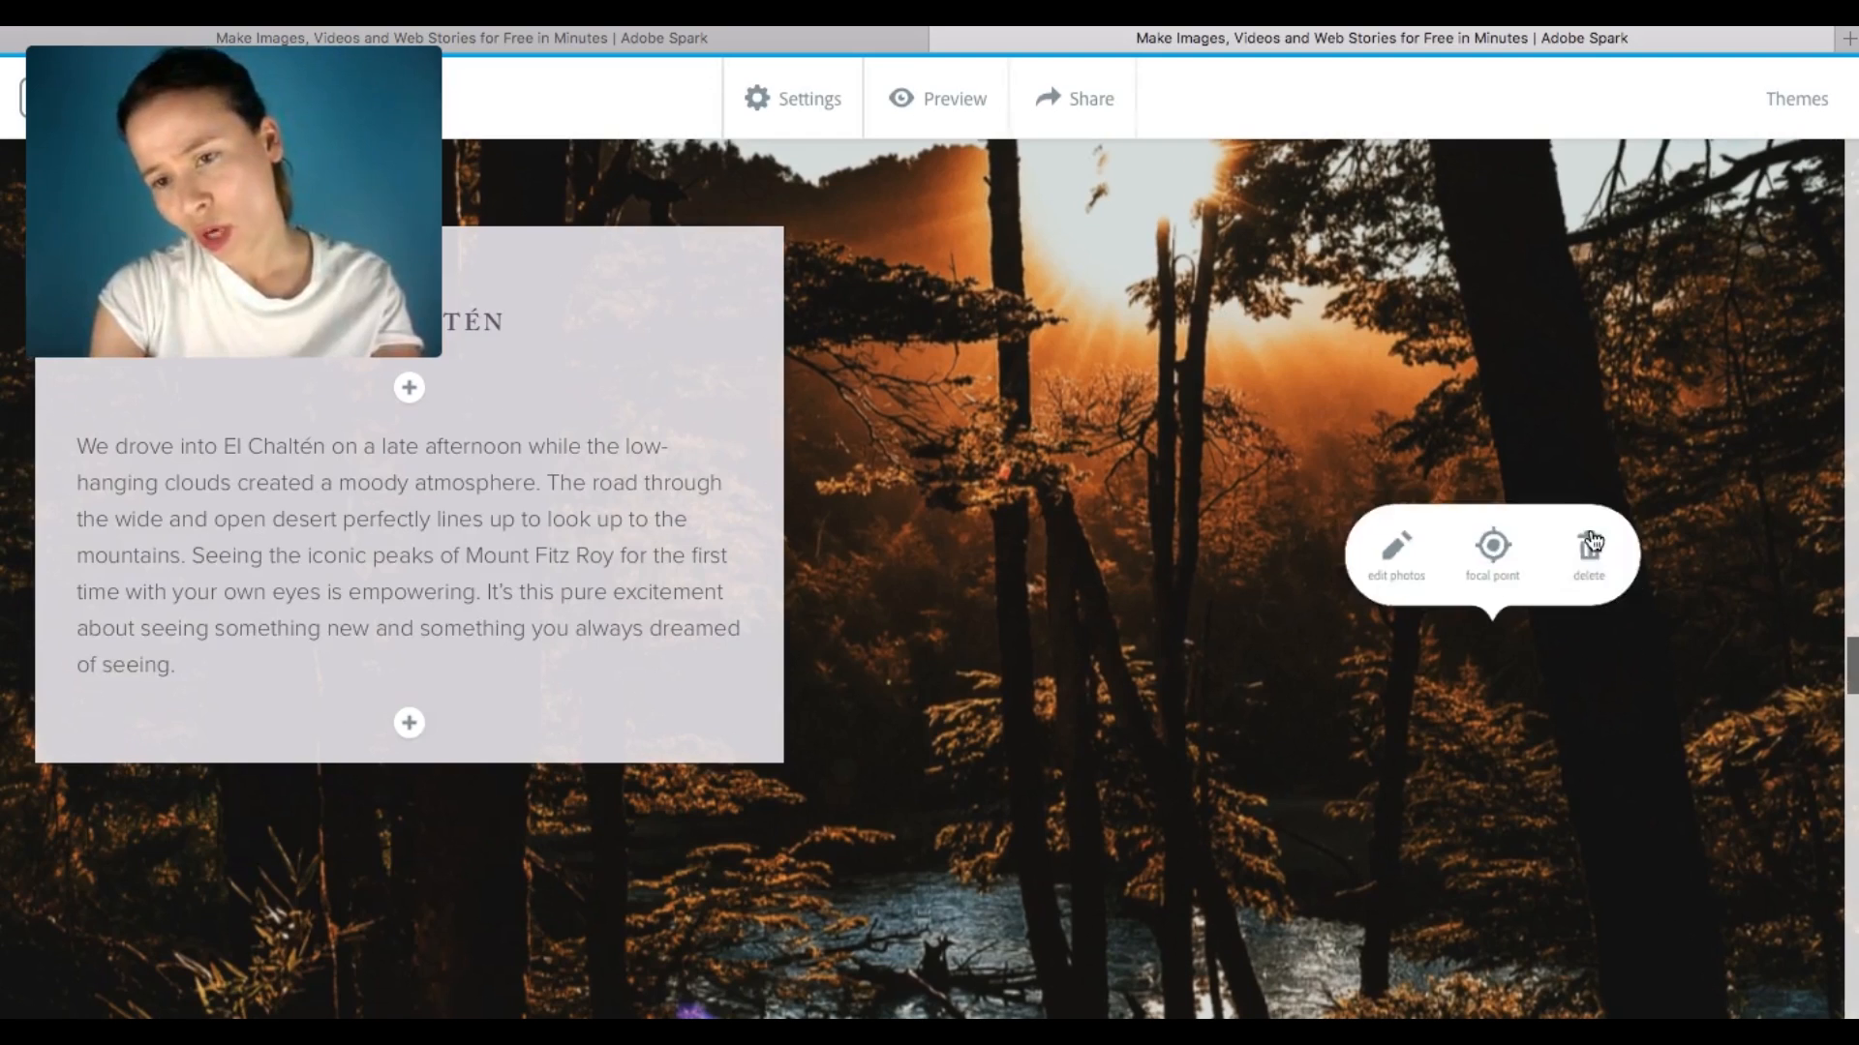
left_click(1496, 542)
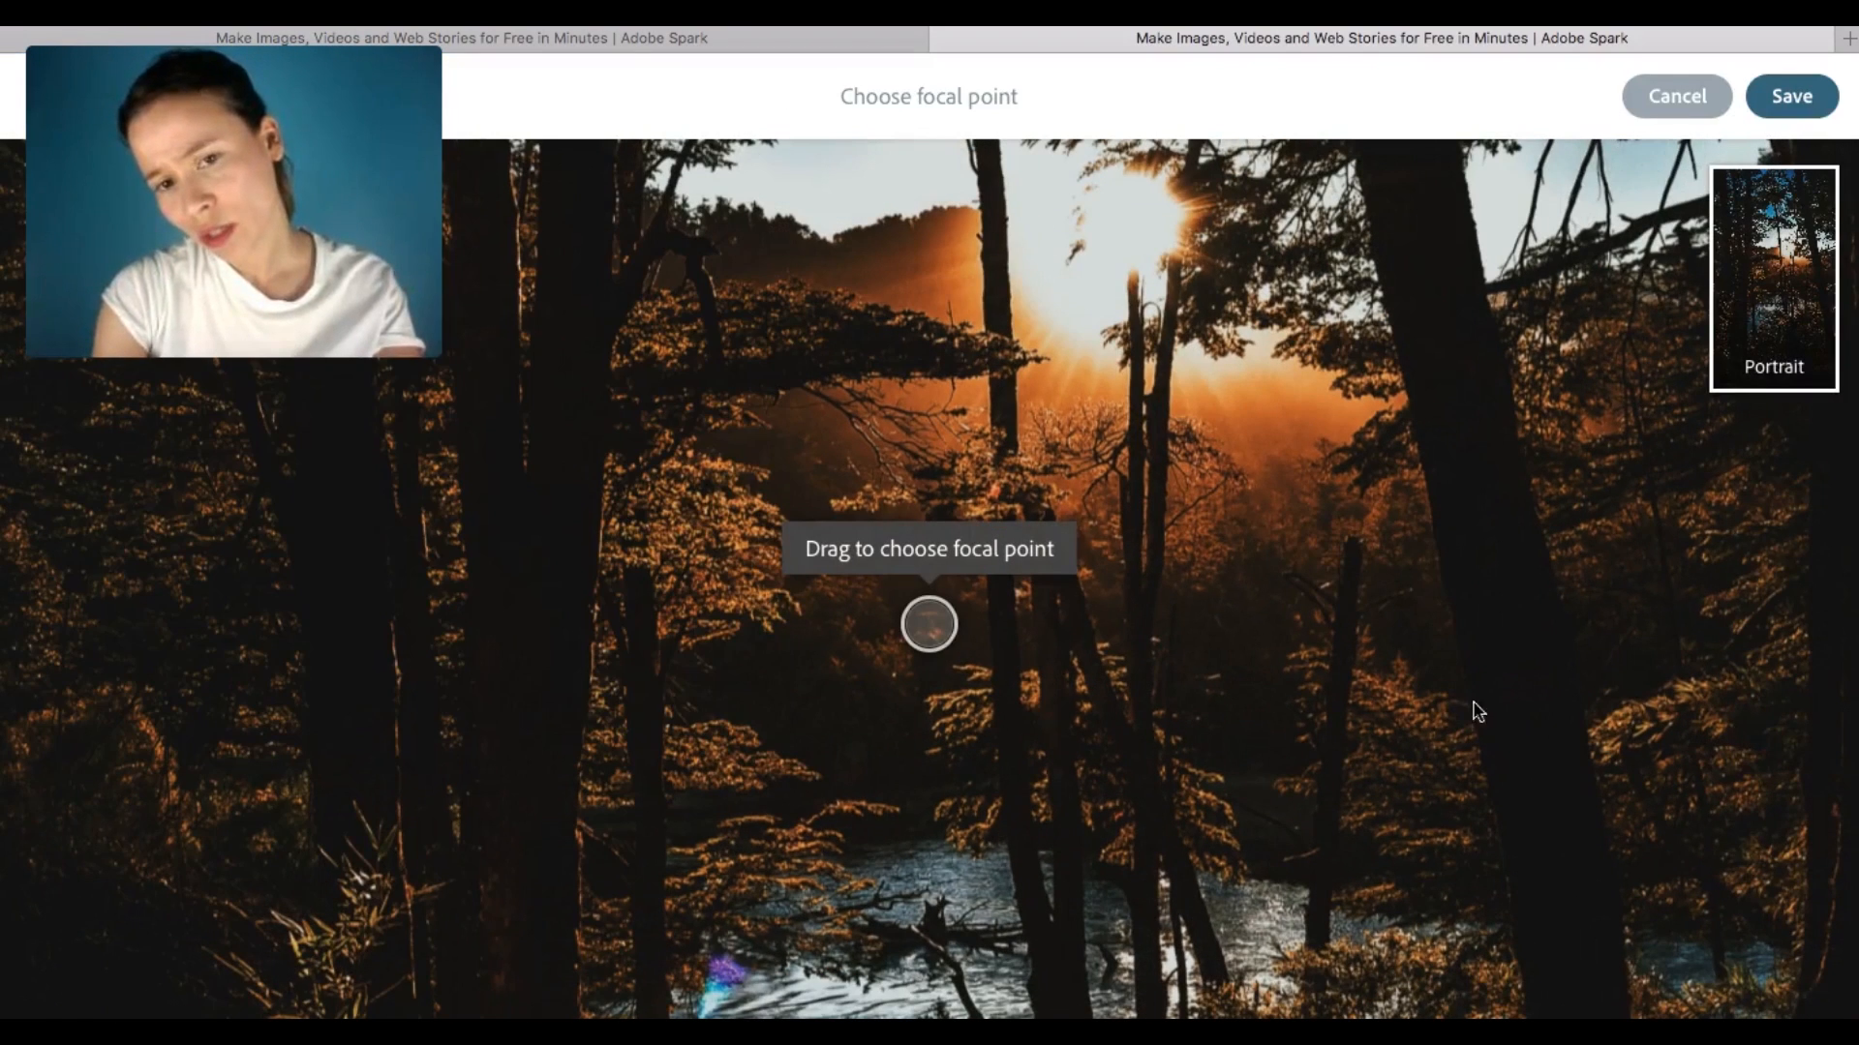
left_click_drag(943, 639, 983, 623)
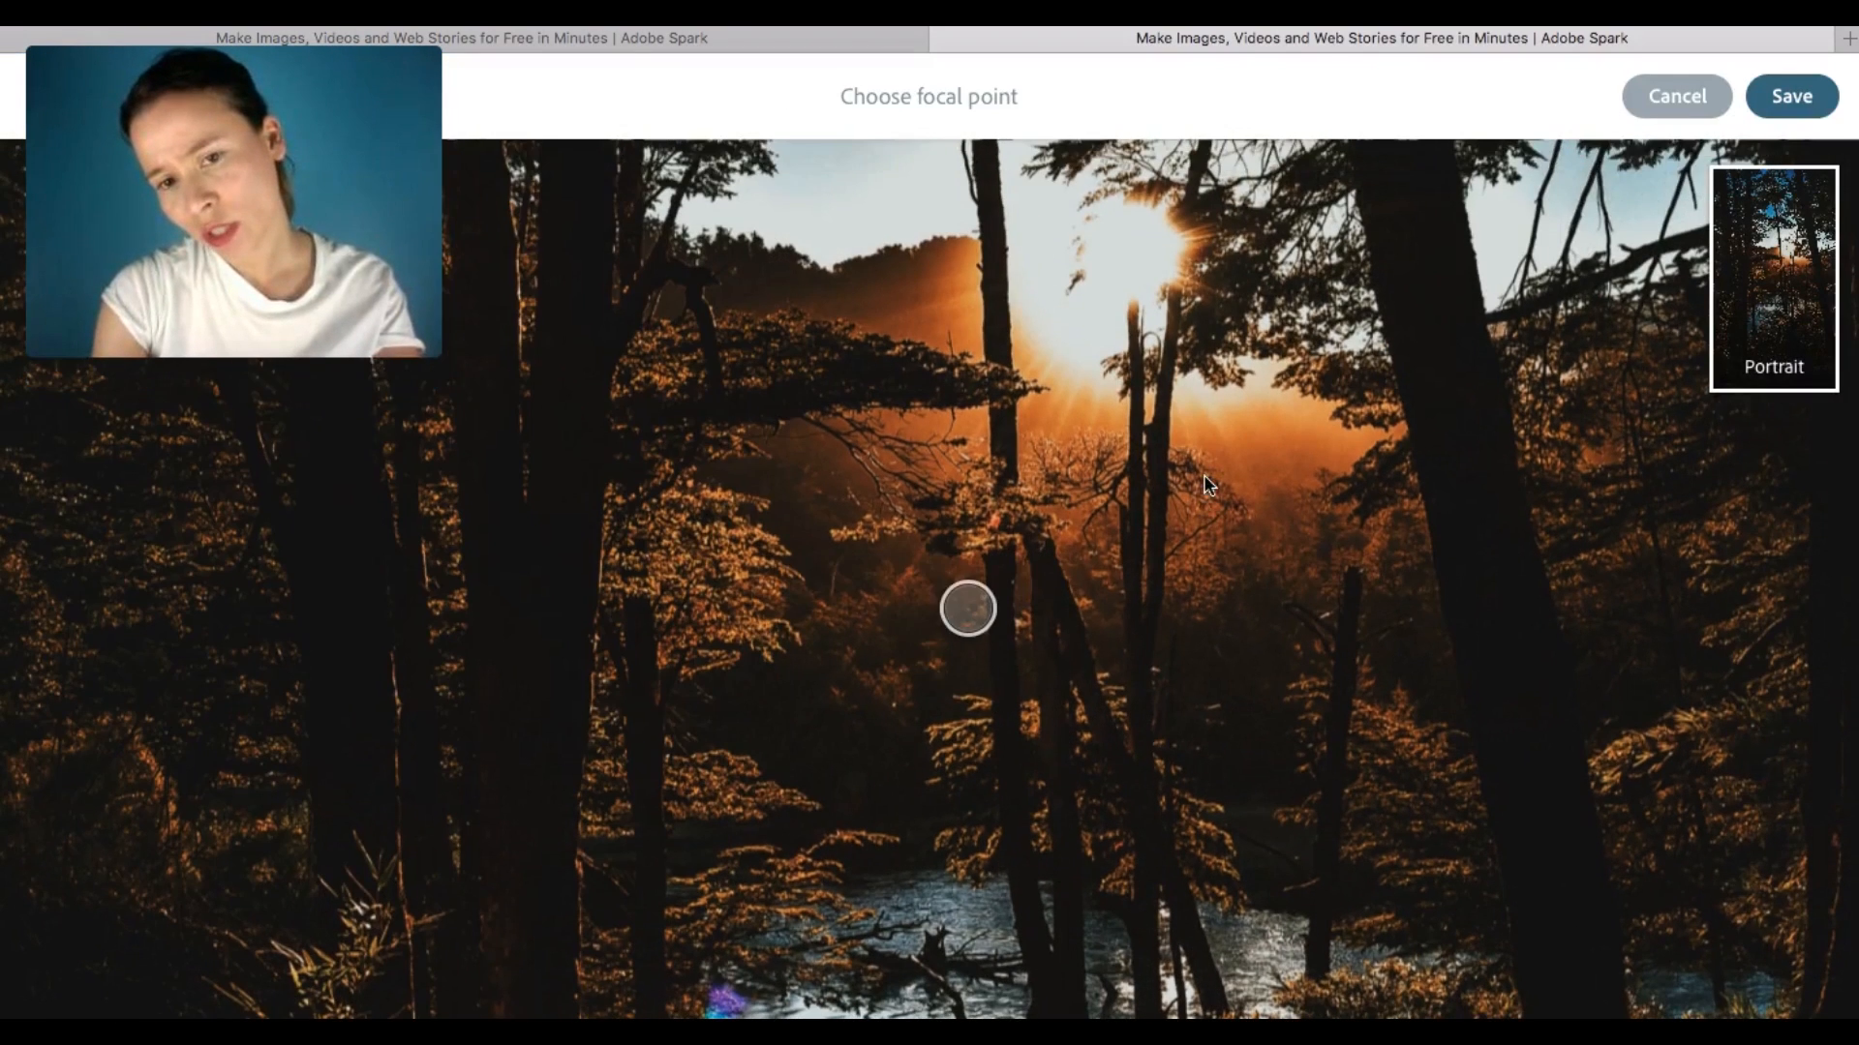
left_click_drag(1430, 280, 1601, 189)
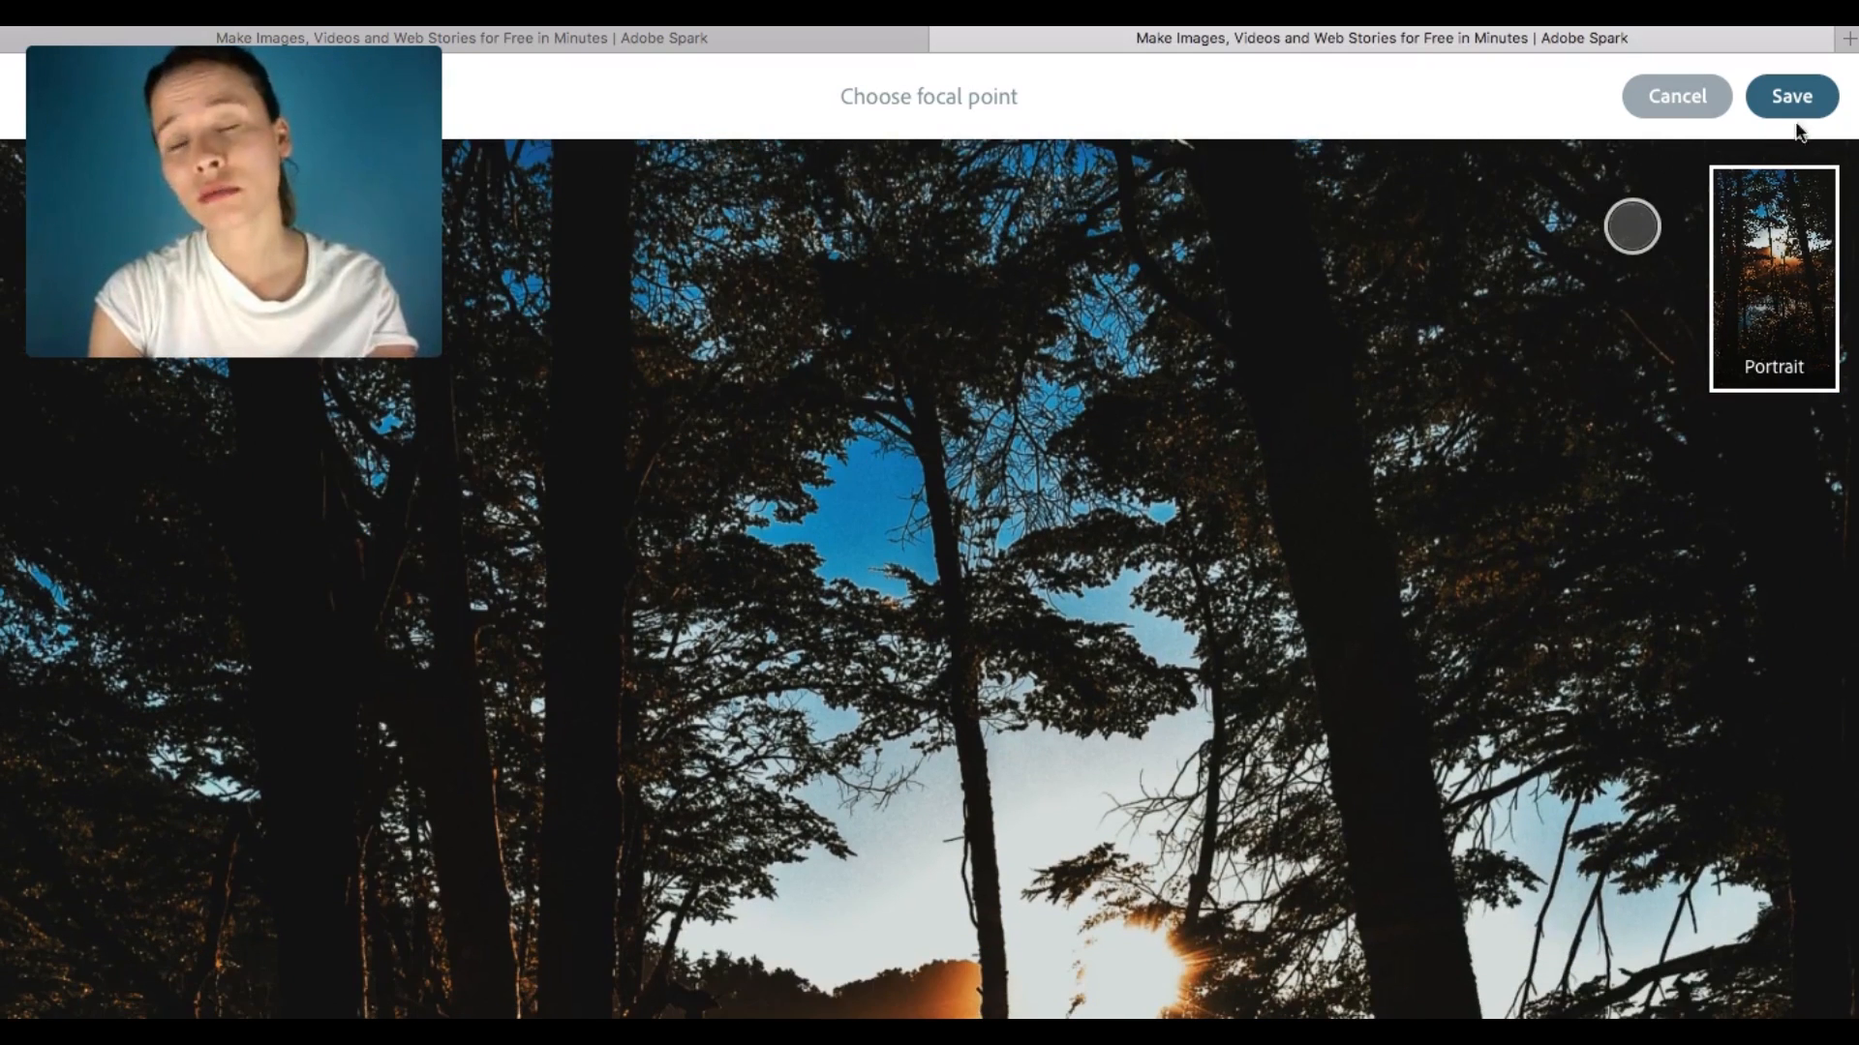
left_click(1792, 101)
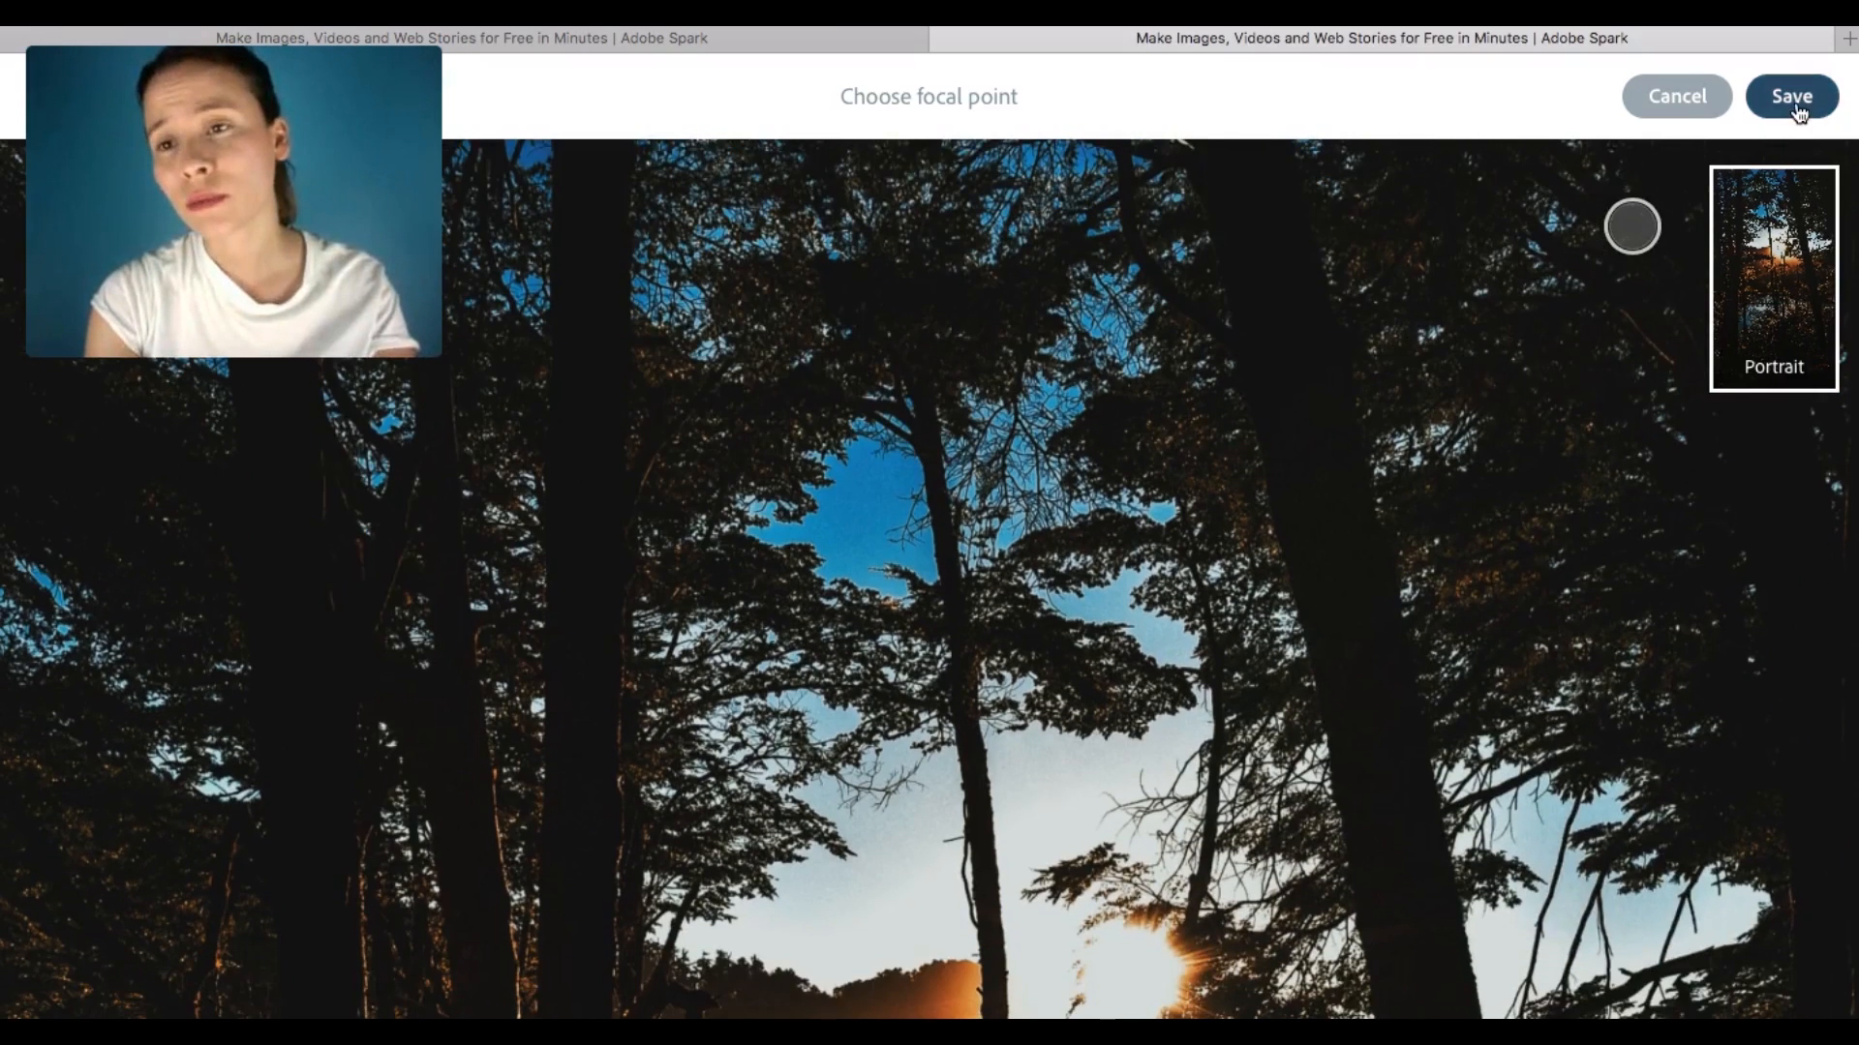
- Move the empty text panel over the glacier photo to the right side of the photo
scroll(1276, 705, "down", 5)
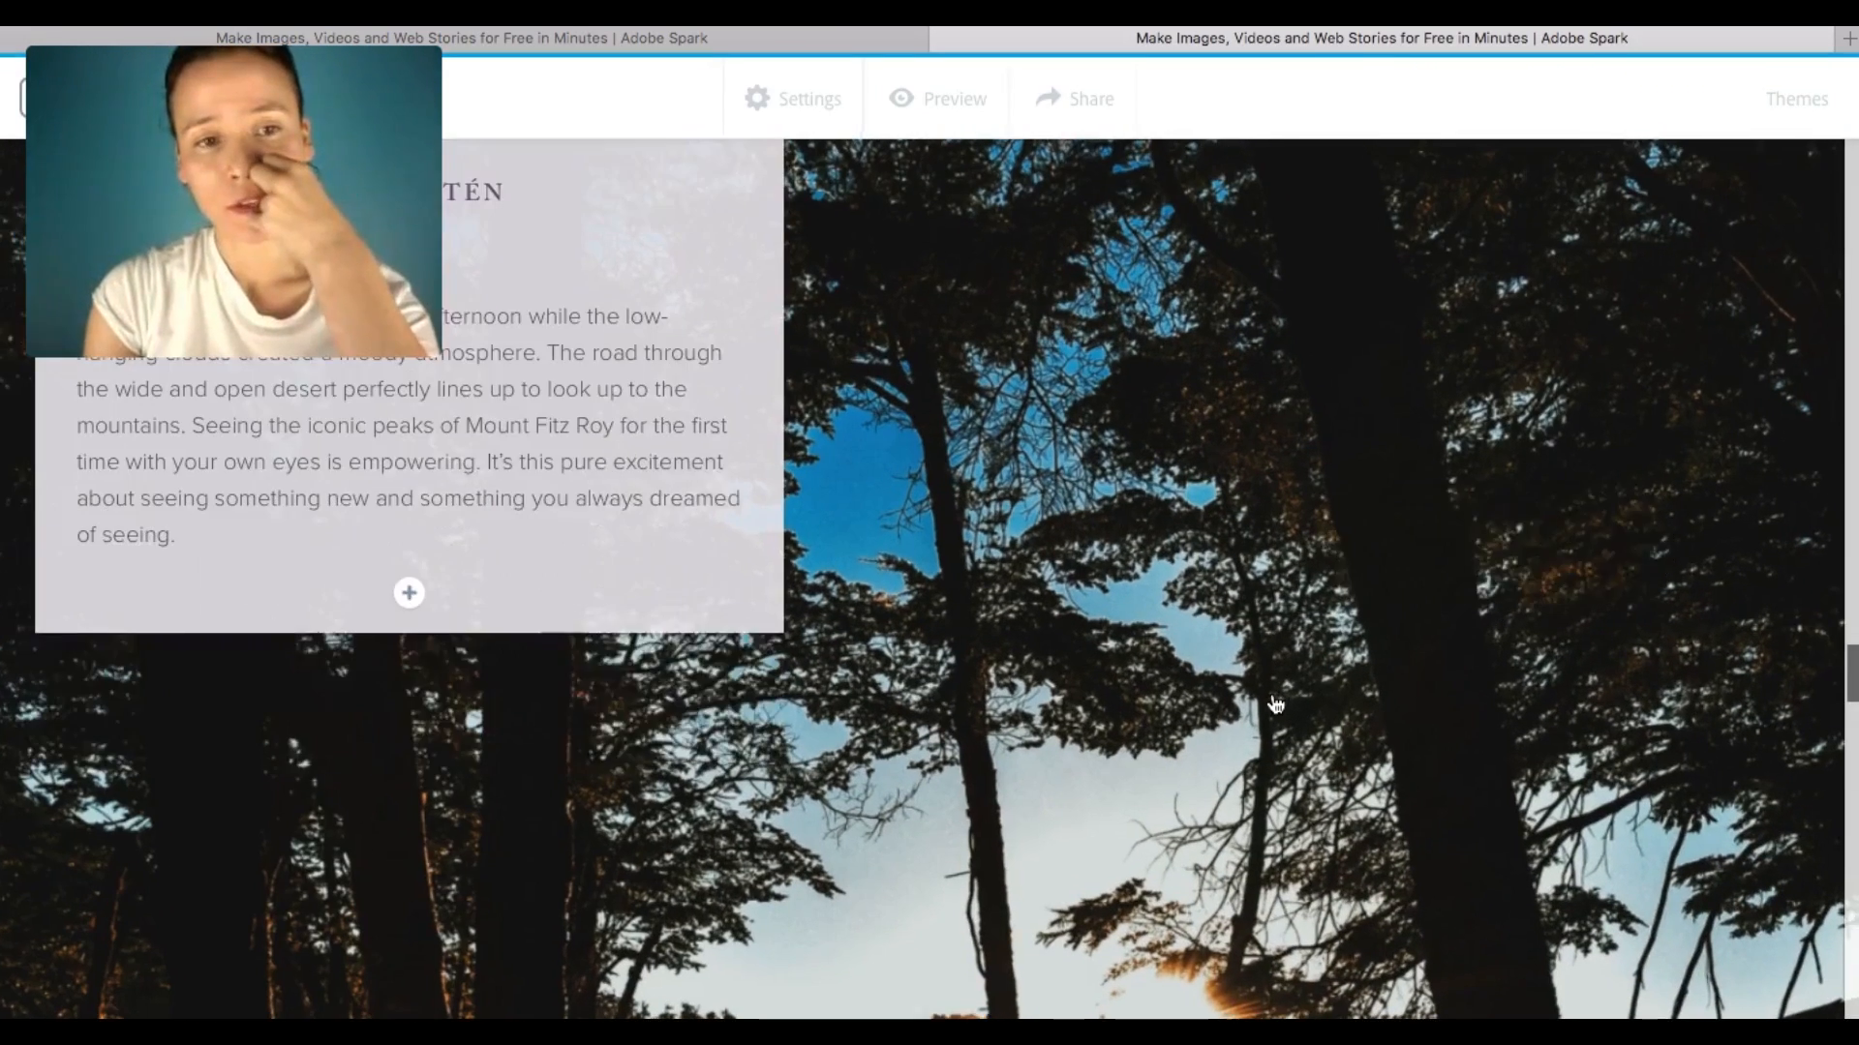
scroll(1275, 704, "down", 3)
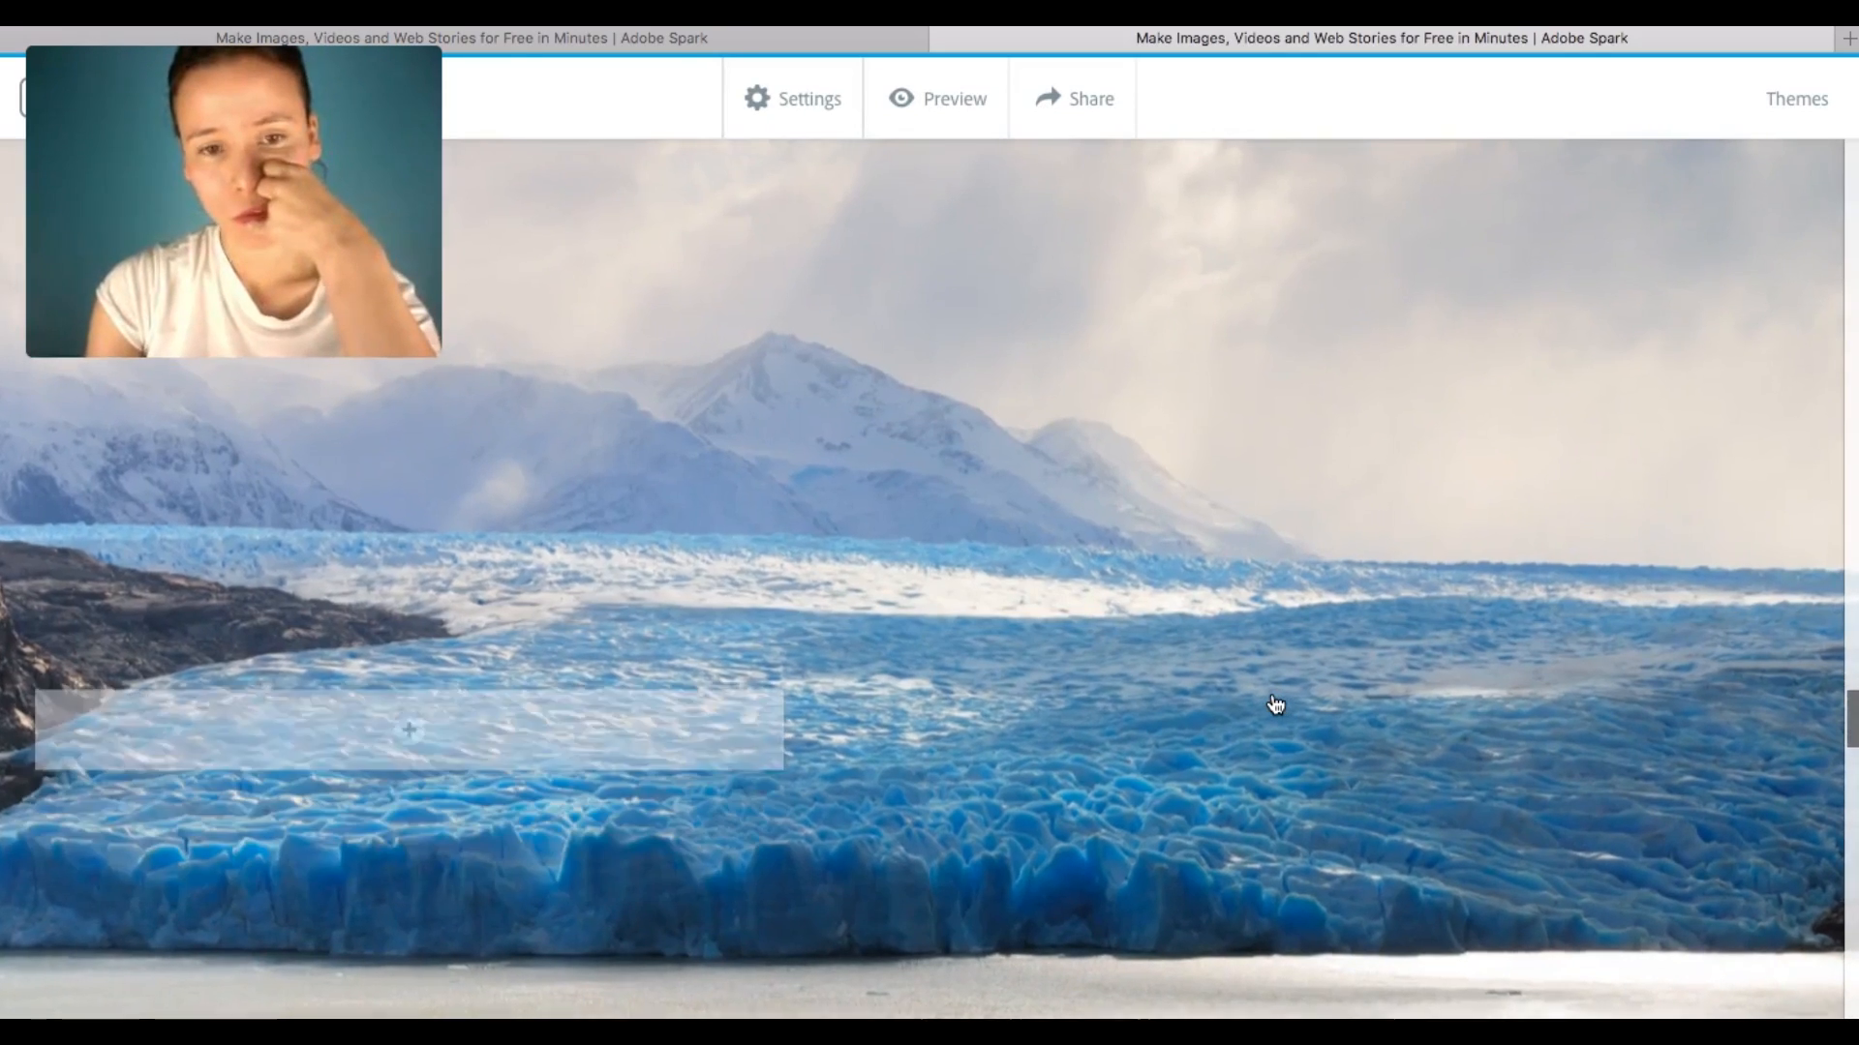
scroll(1276, 705, "up", 2)
scroll(1276, 705, "down", 6)
scroll(1276, 705, "up", 4)
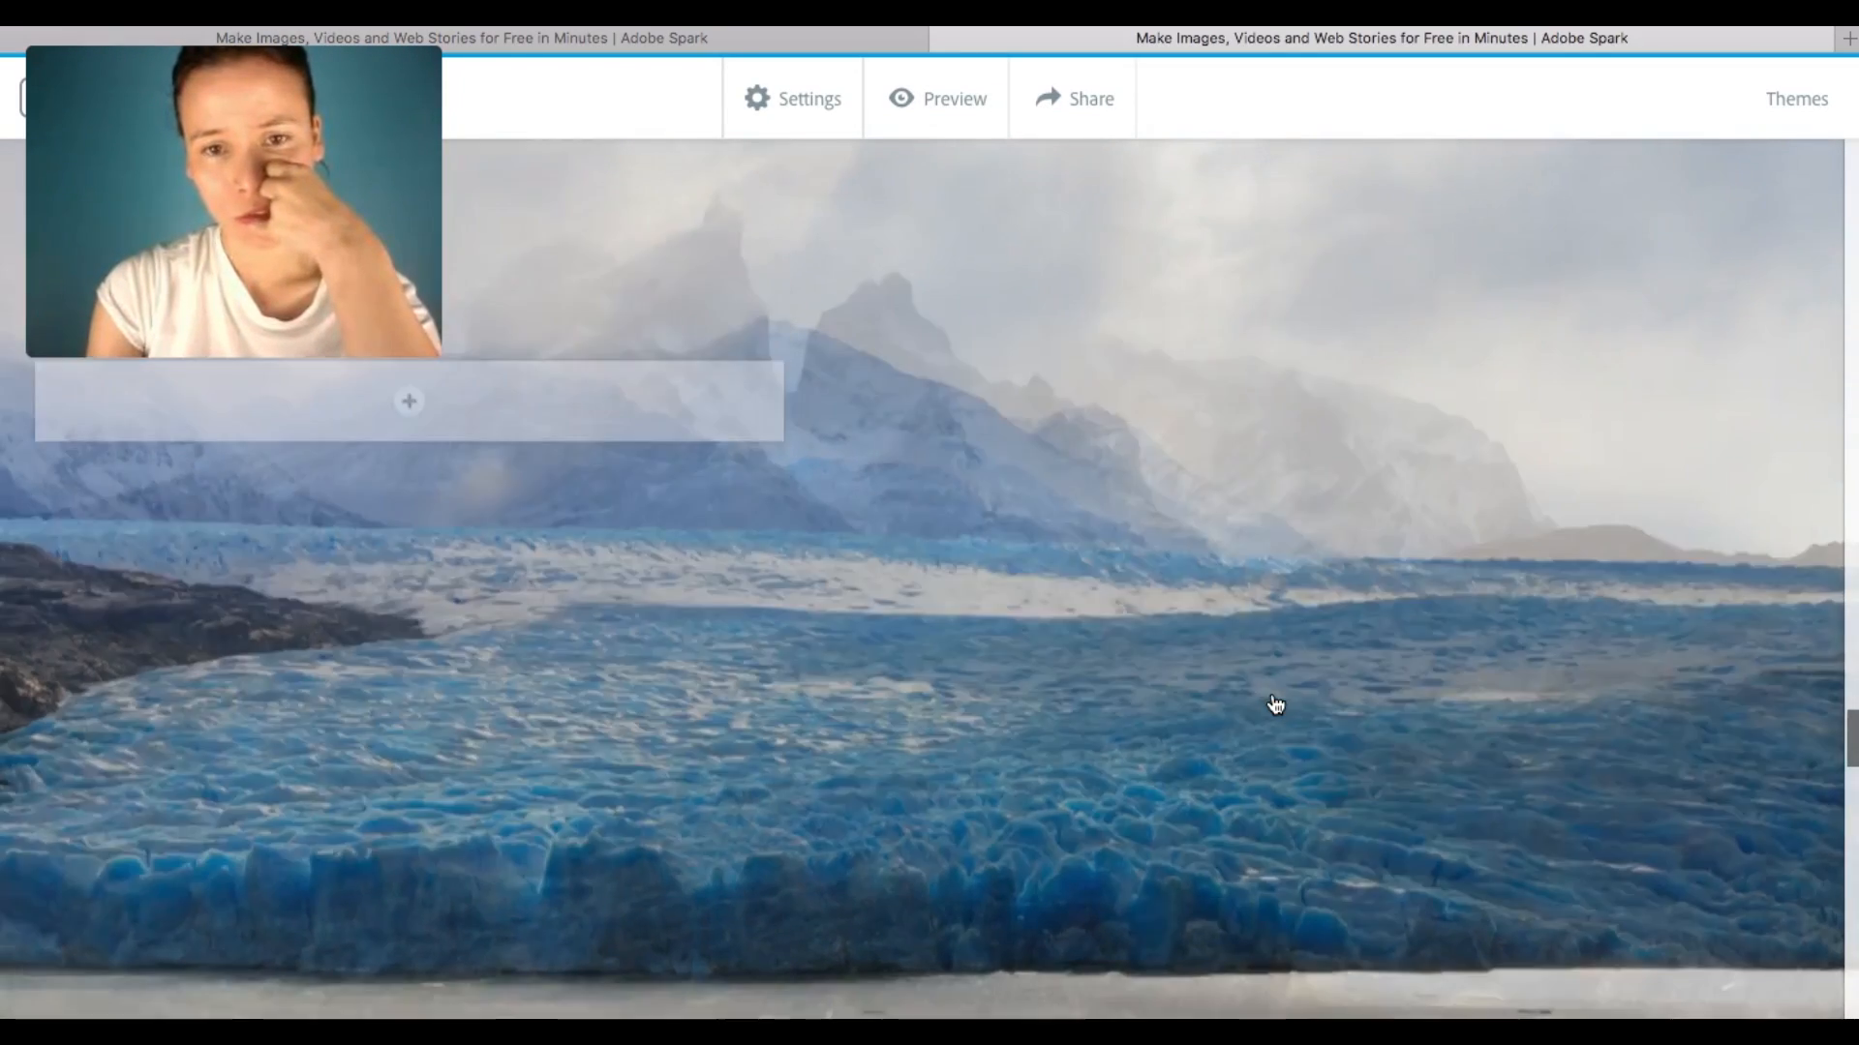
left_click_drag(585, 729, 822, 714)
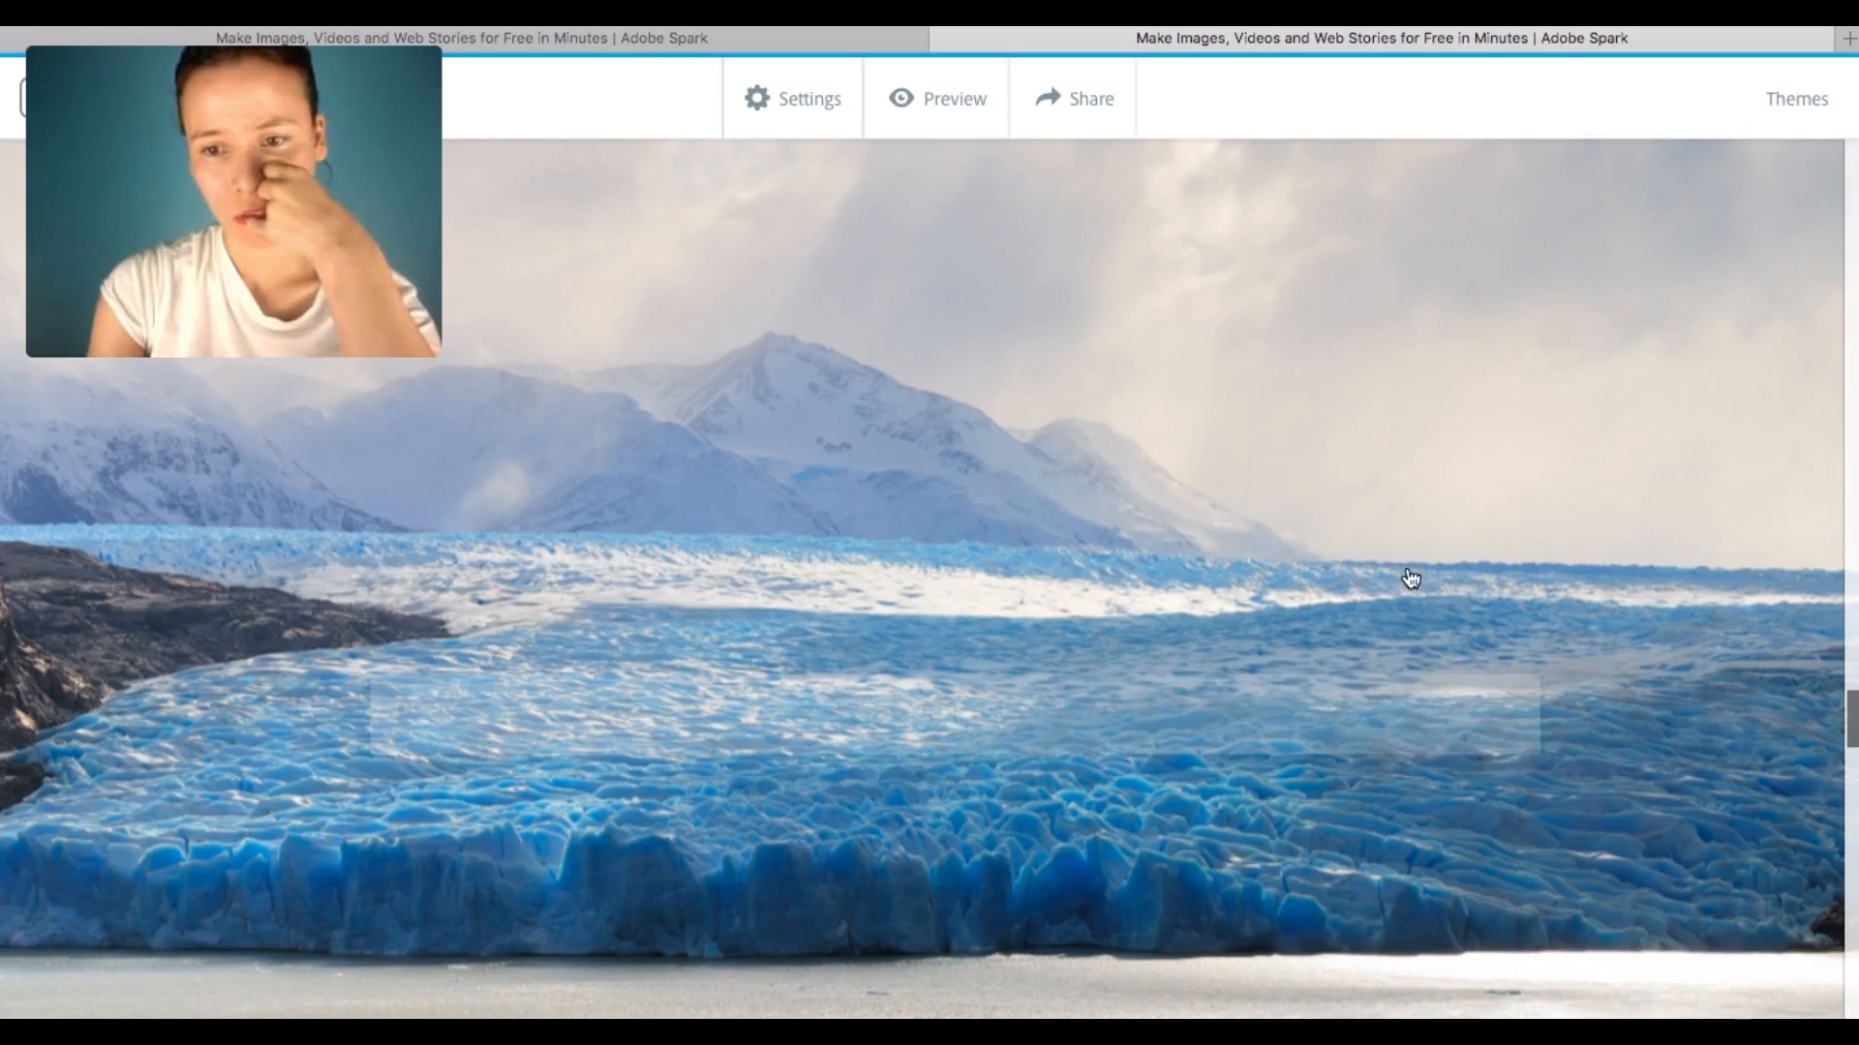
left_click_drag(1403, 677, 1389, 748)
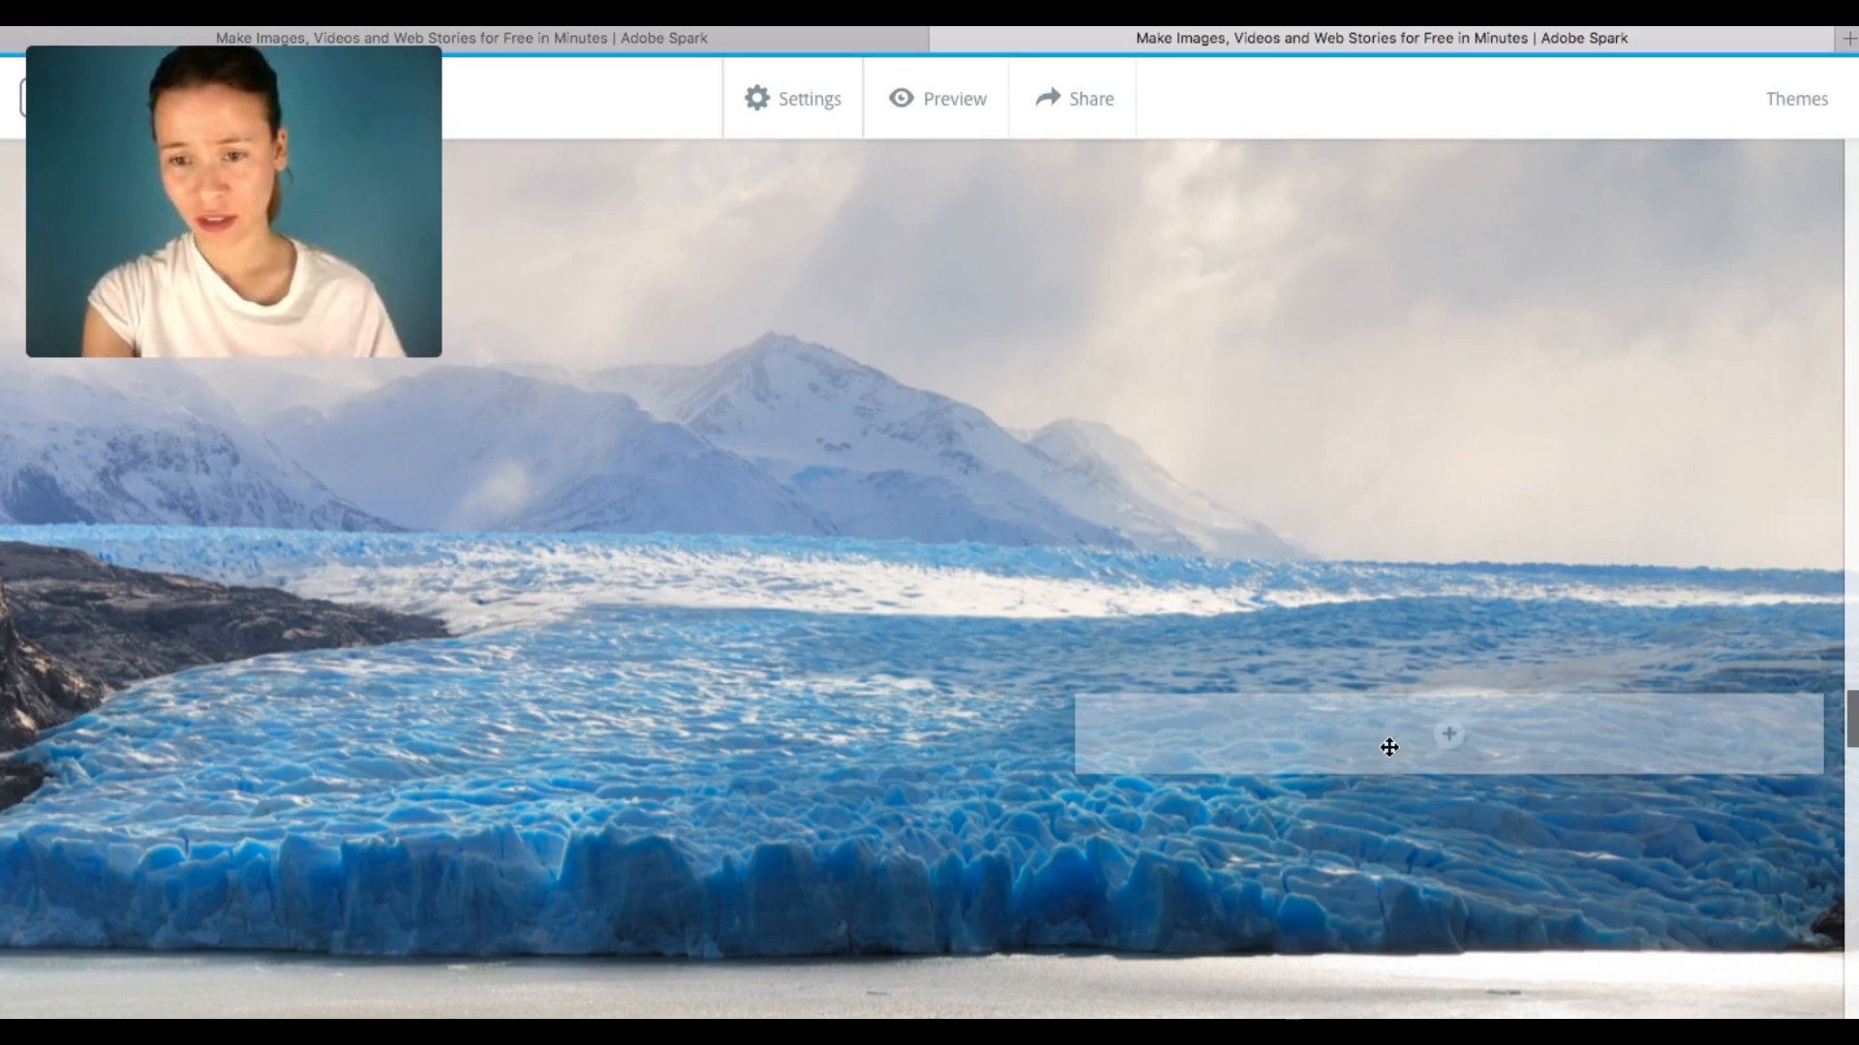
- Copy the El Chaltén heading from the example page and add it as text in the panel over the glacier photo
left_click(1449, 736)
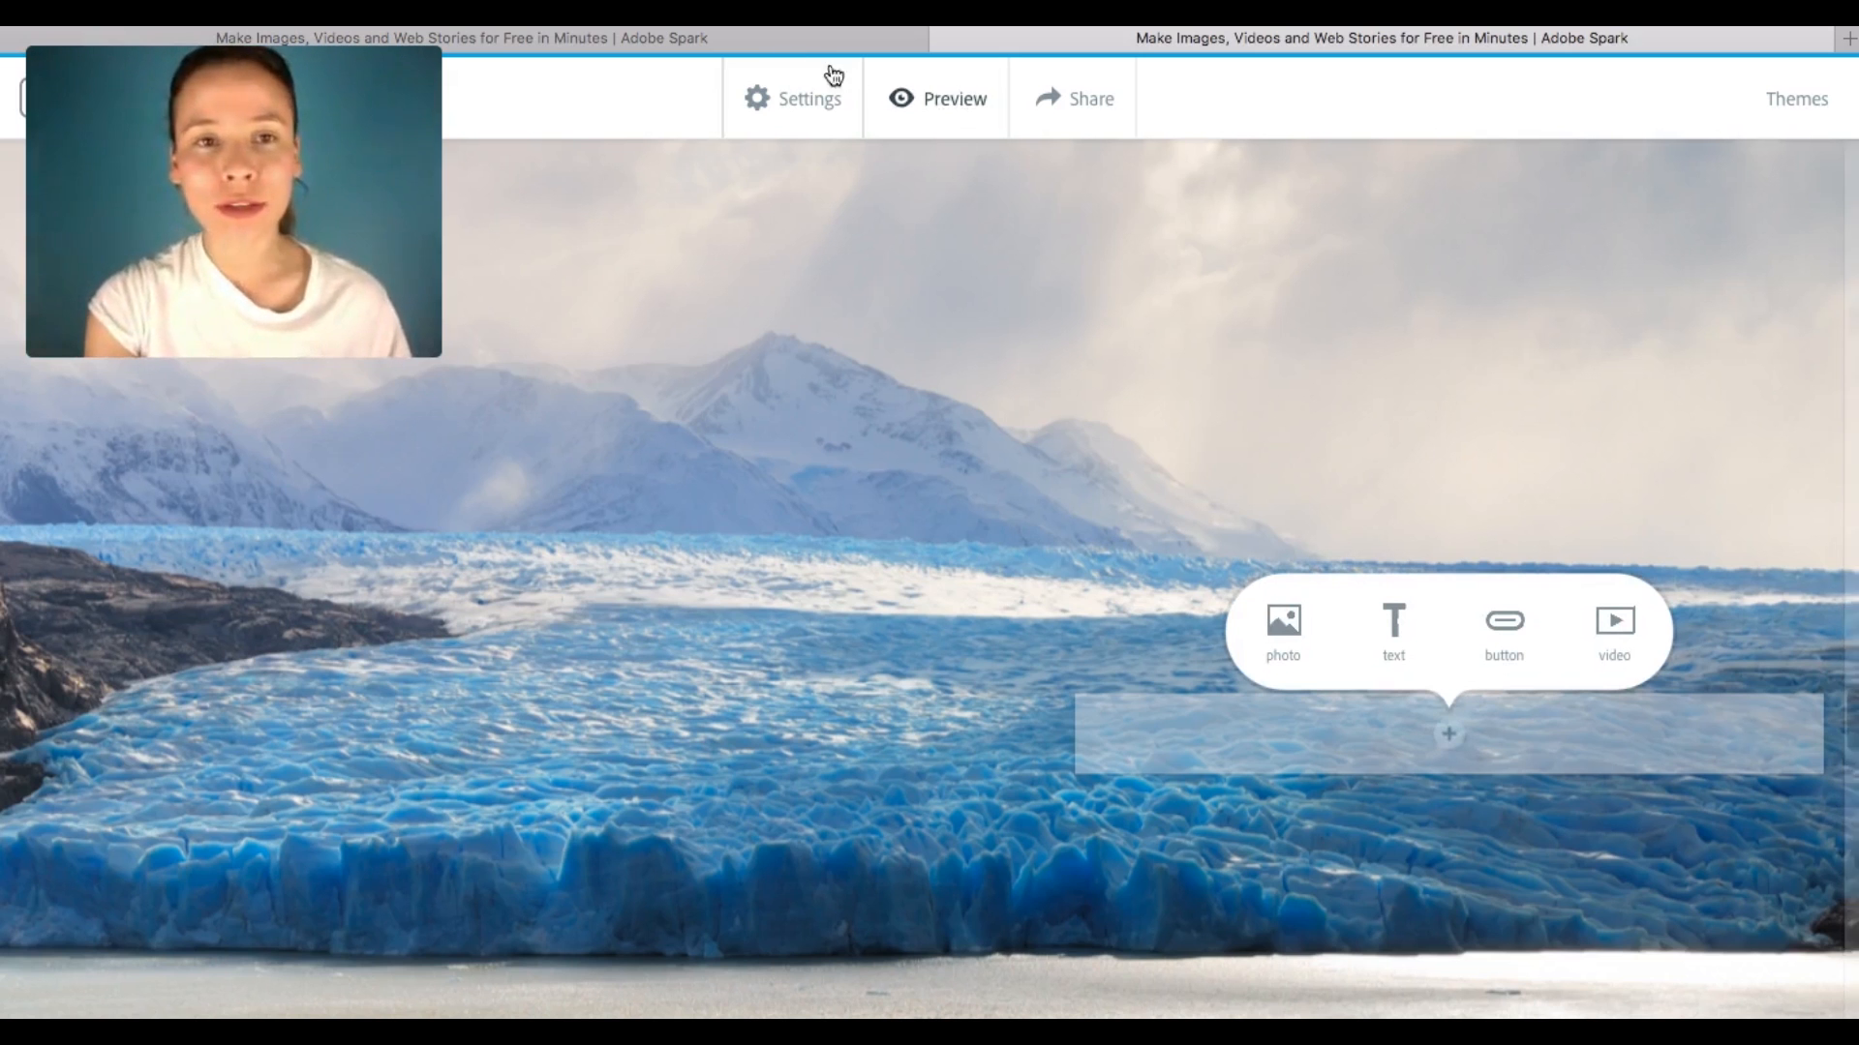
left_click(666, 36)
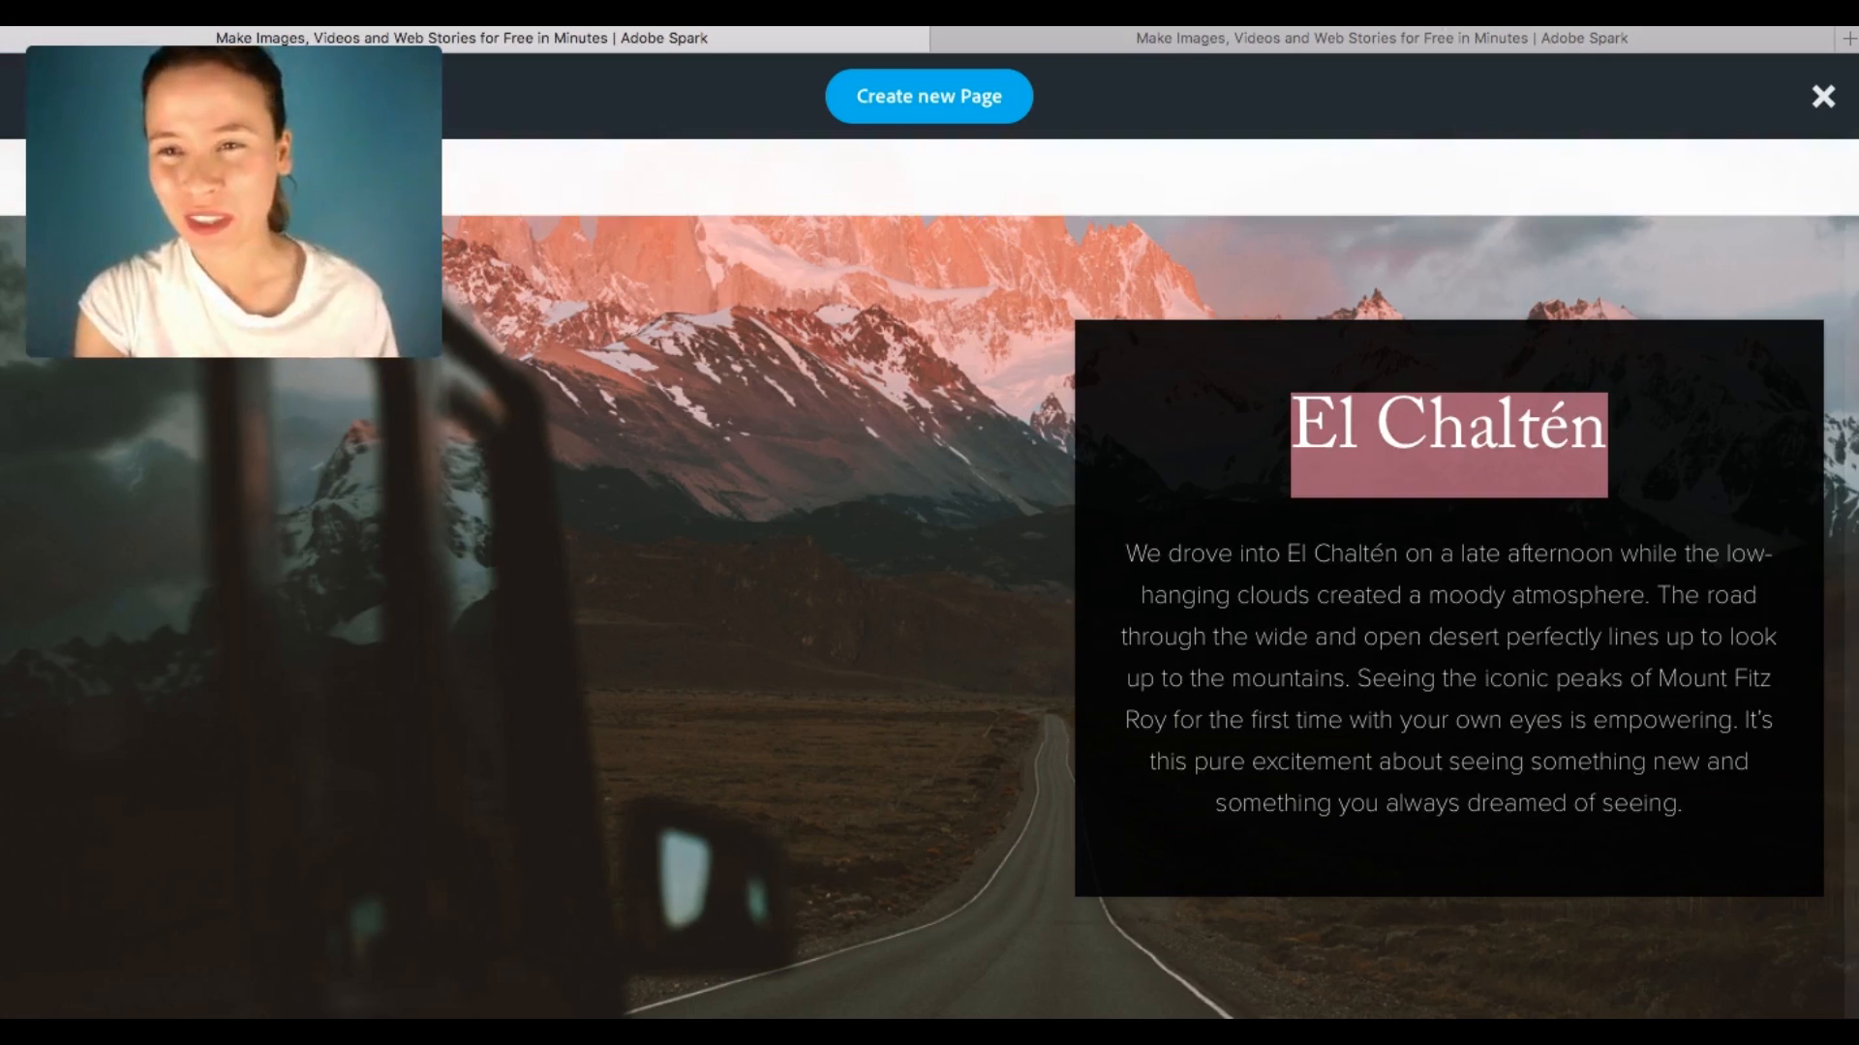
left_click(1431, 39)
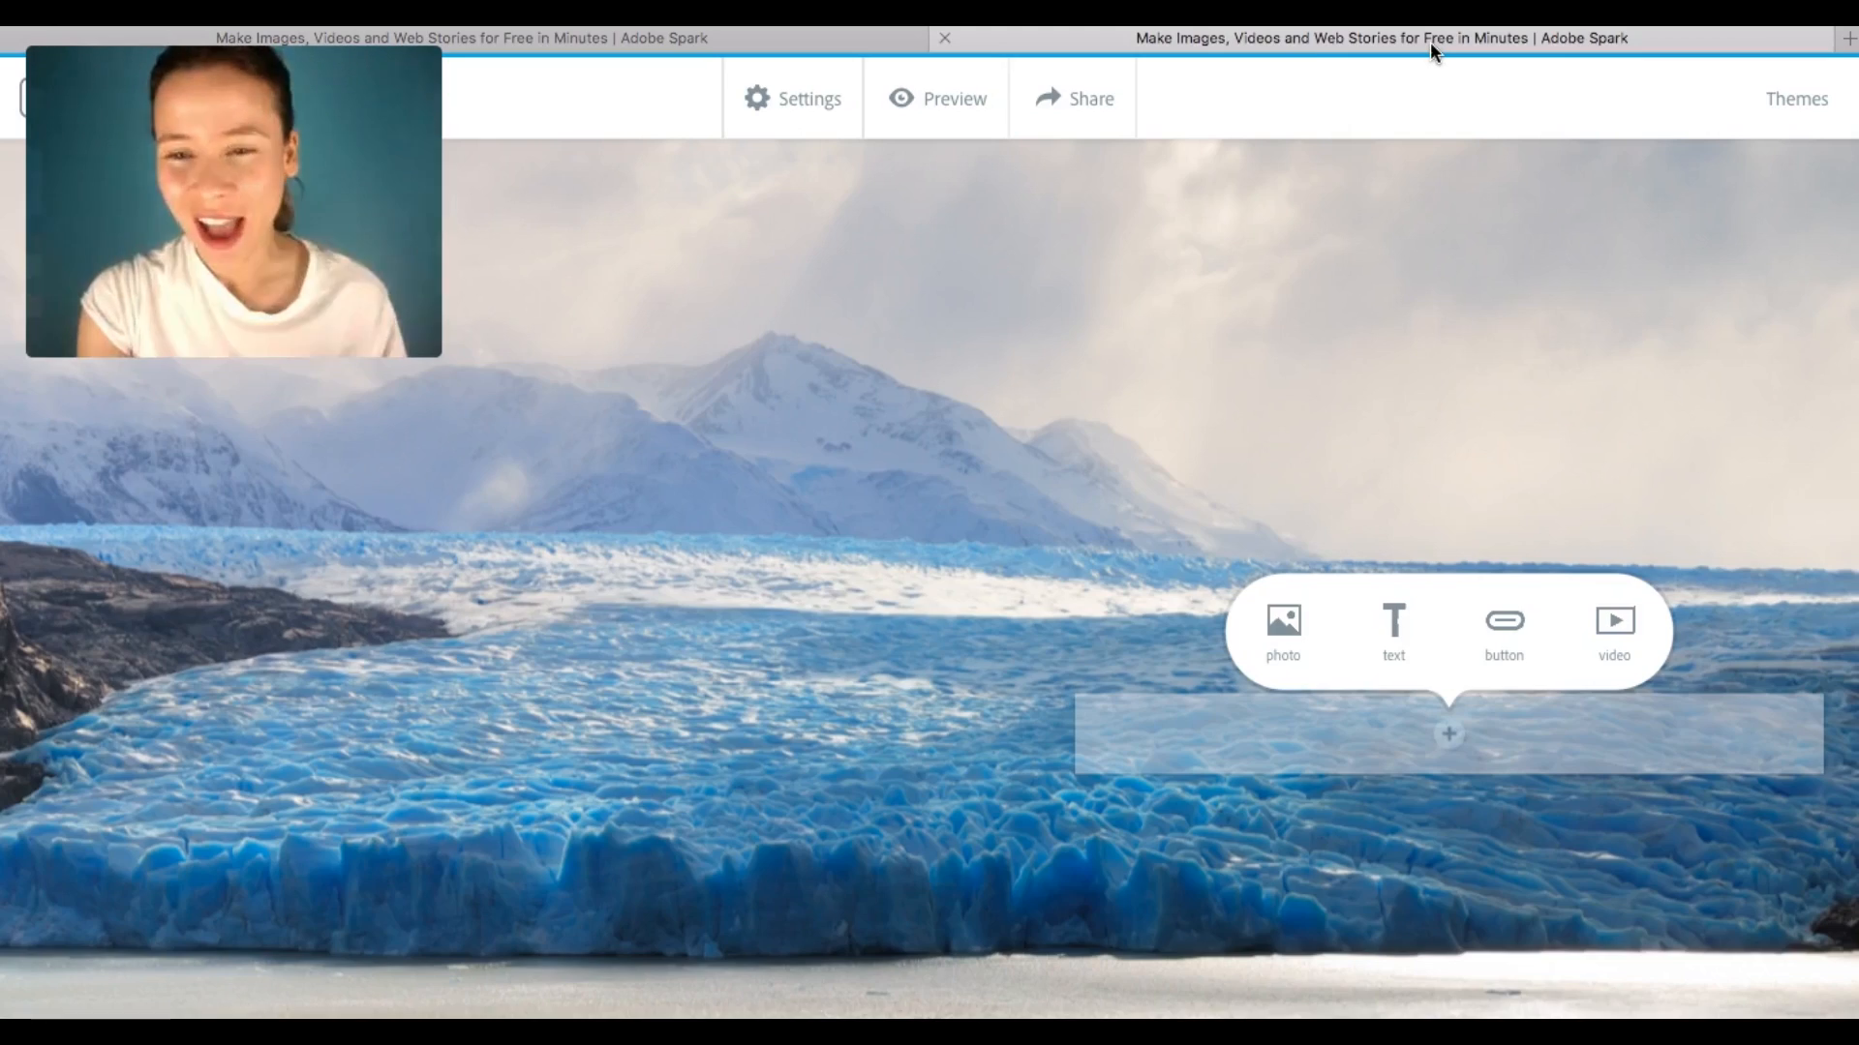
left_click(1389, 634)
type("El Chaltén")
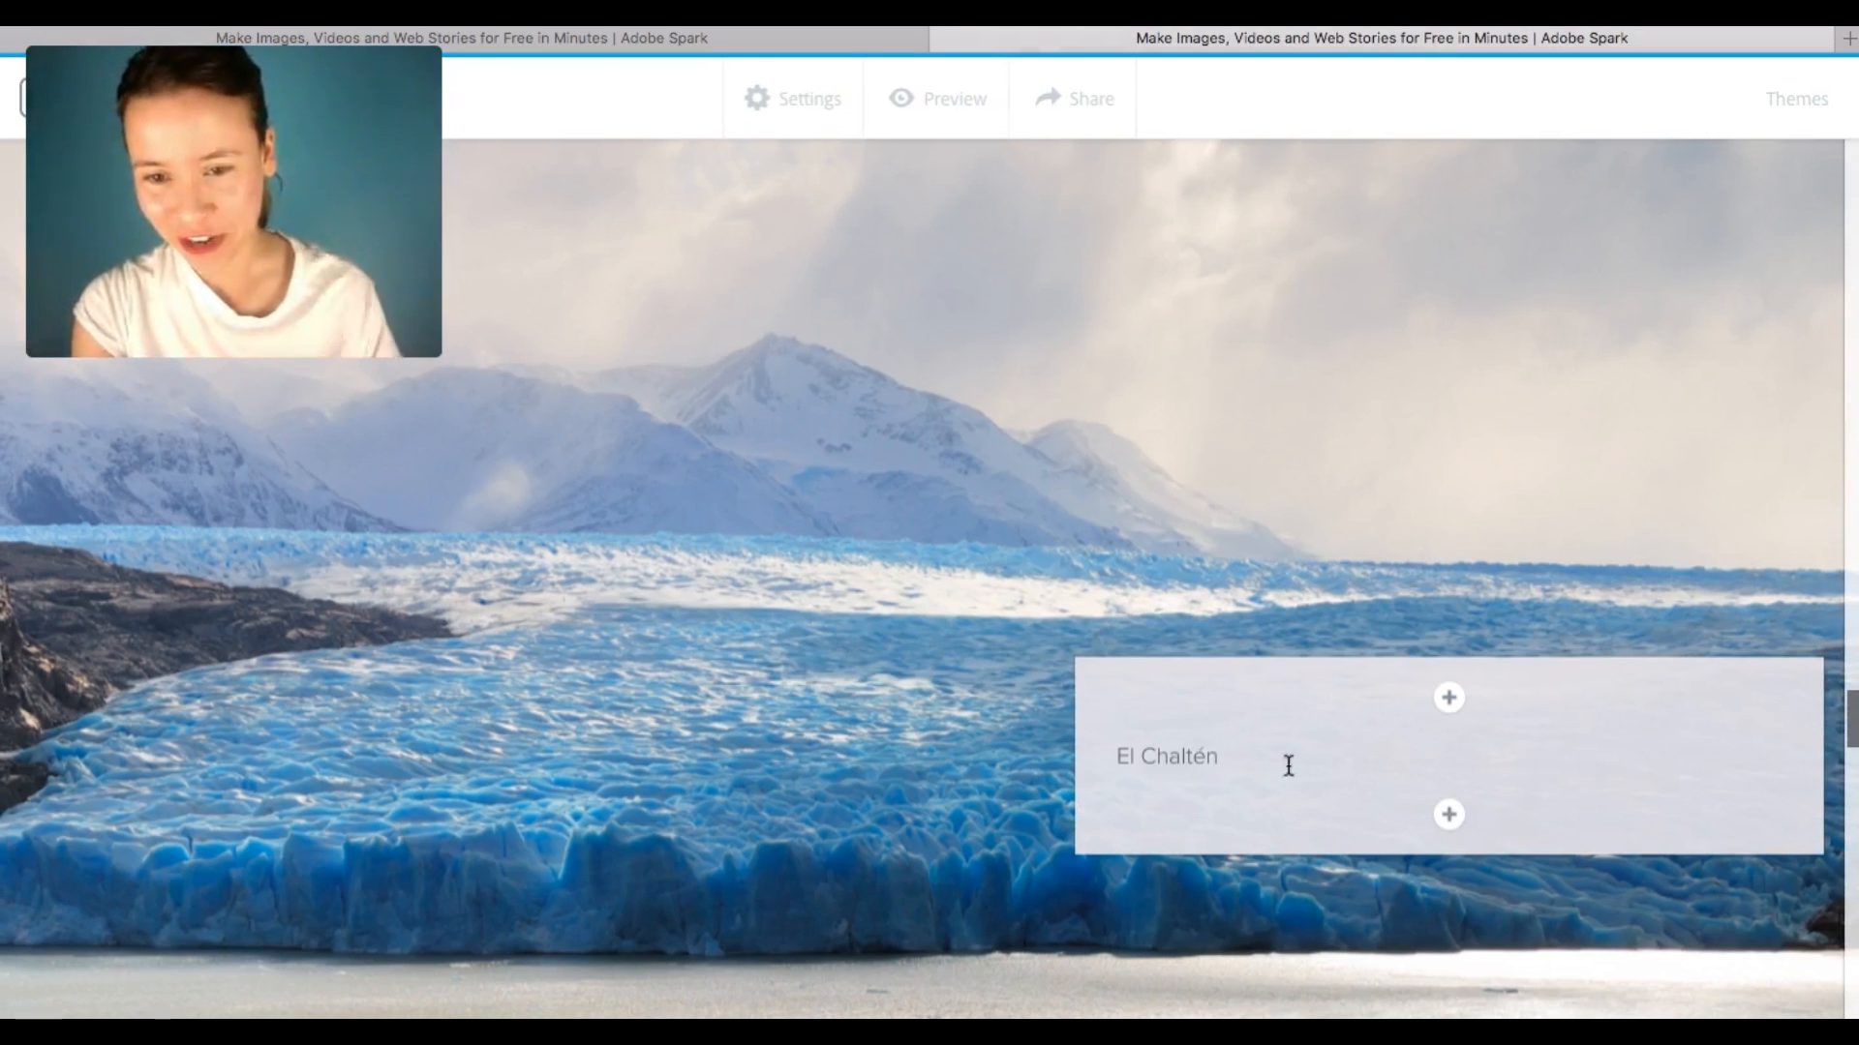
- Format the El Chaltén text on the glacier photo as a centred H2 heading
left_click_drag(1286, 764, 1013, 746)
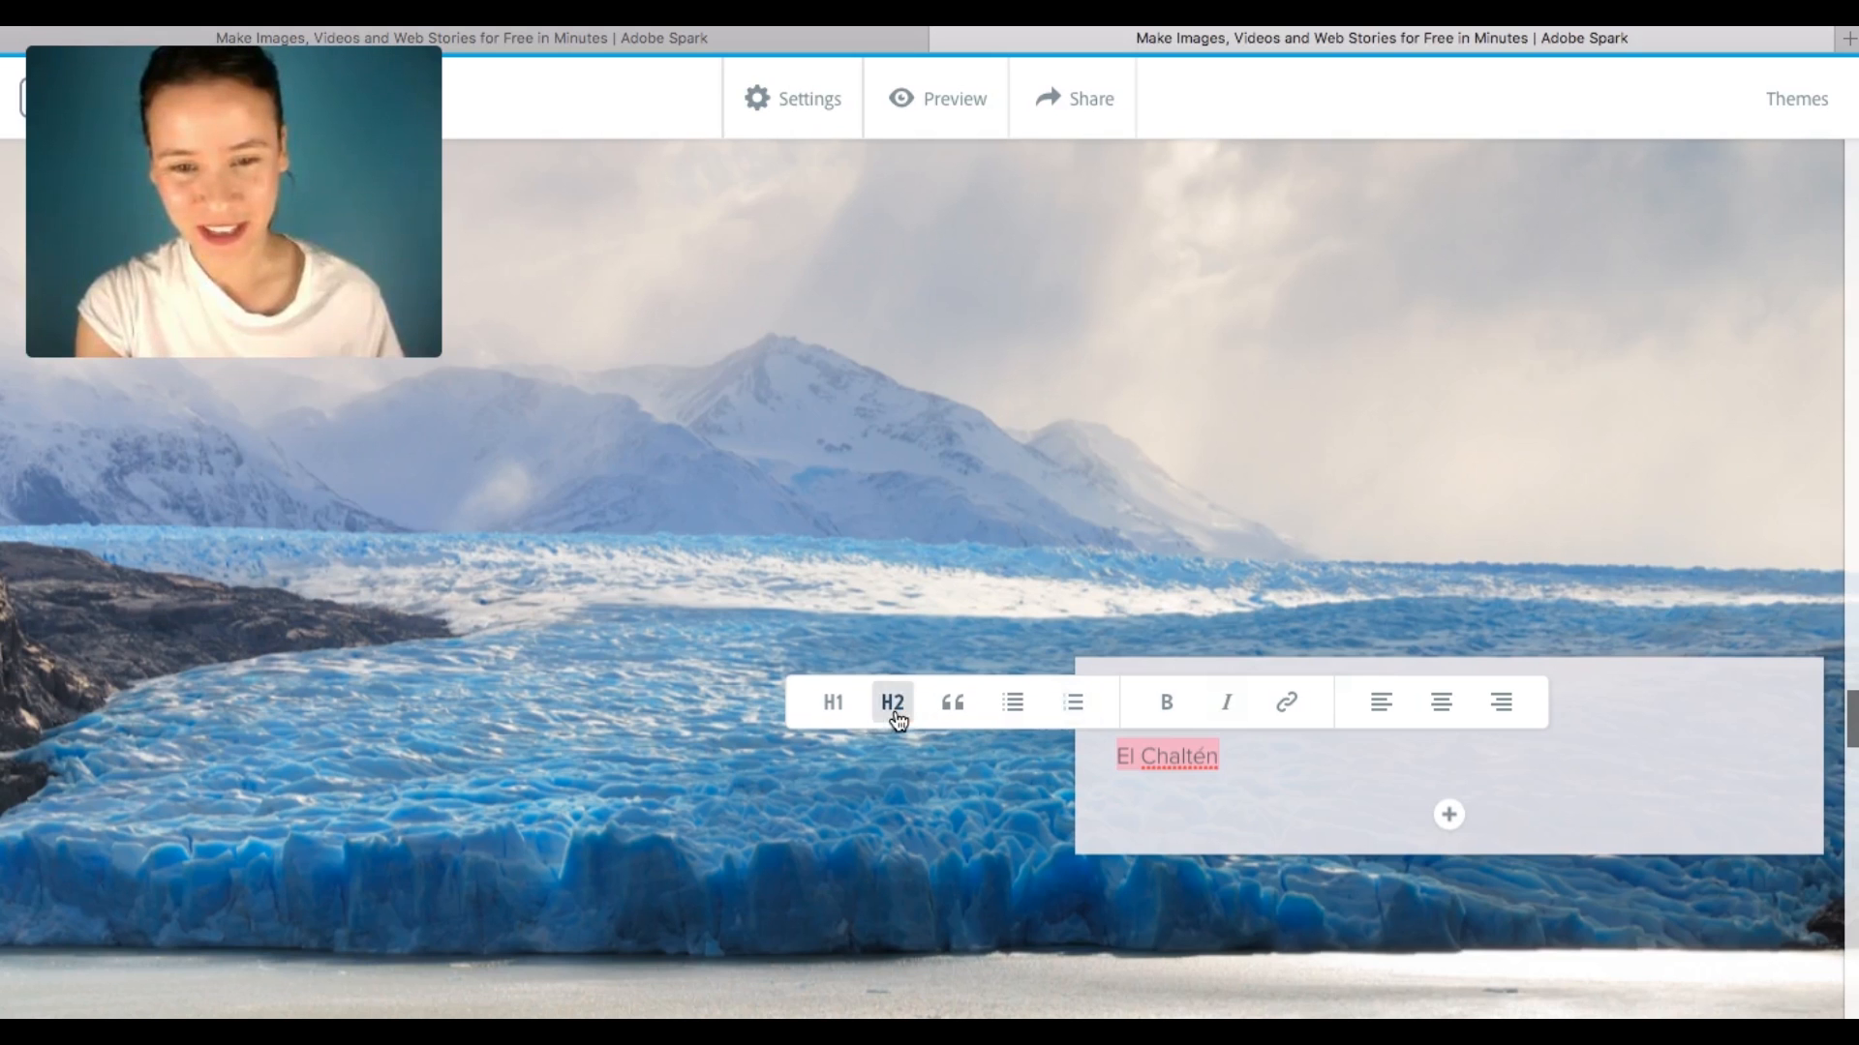
left_click(894, 716)
left_click(1490, 693)
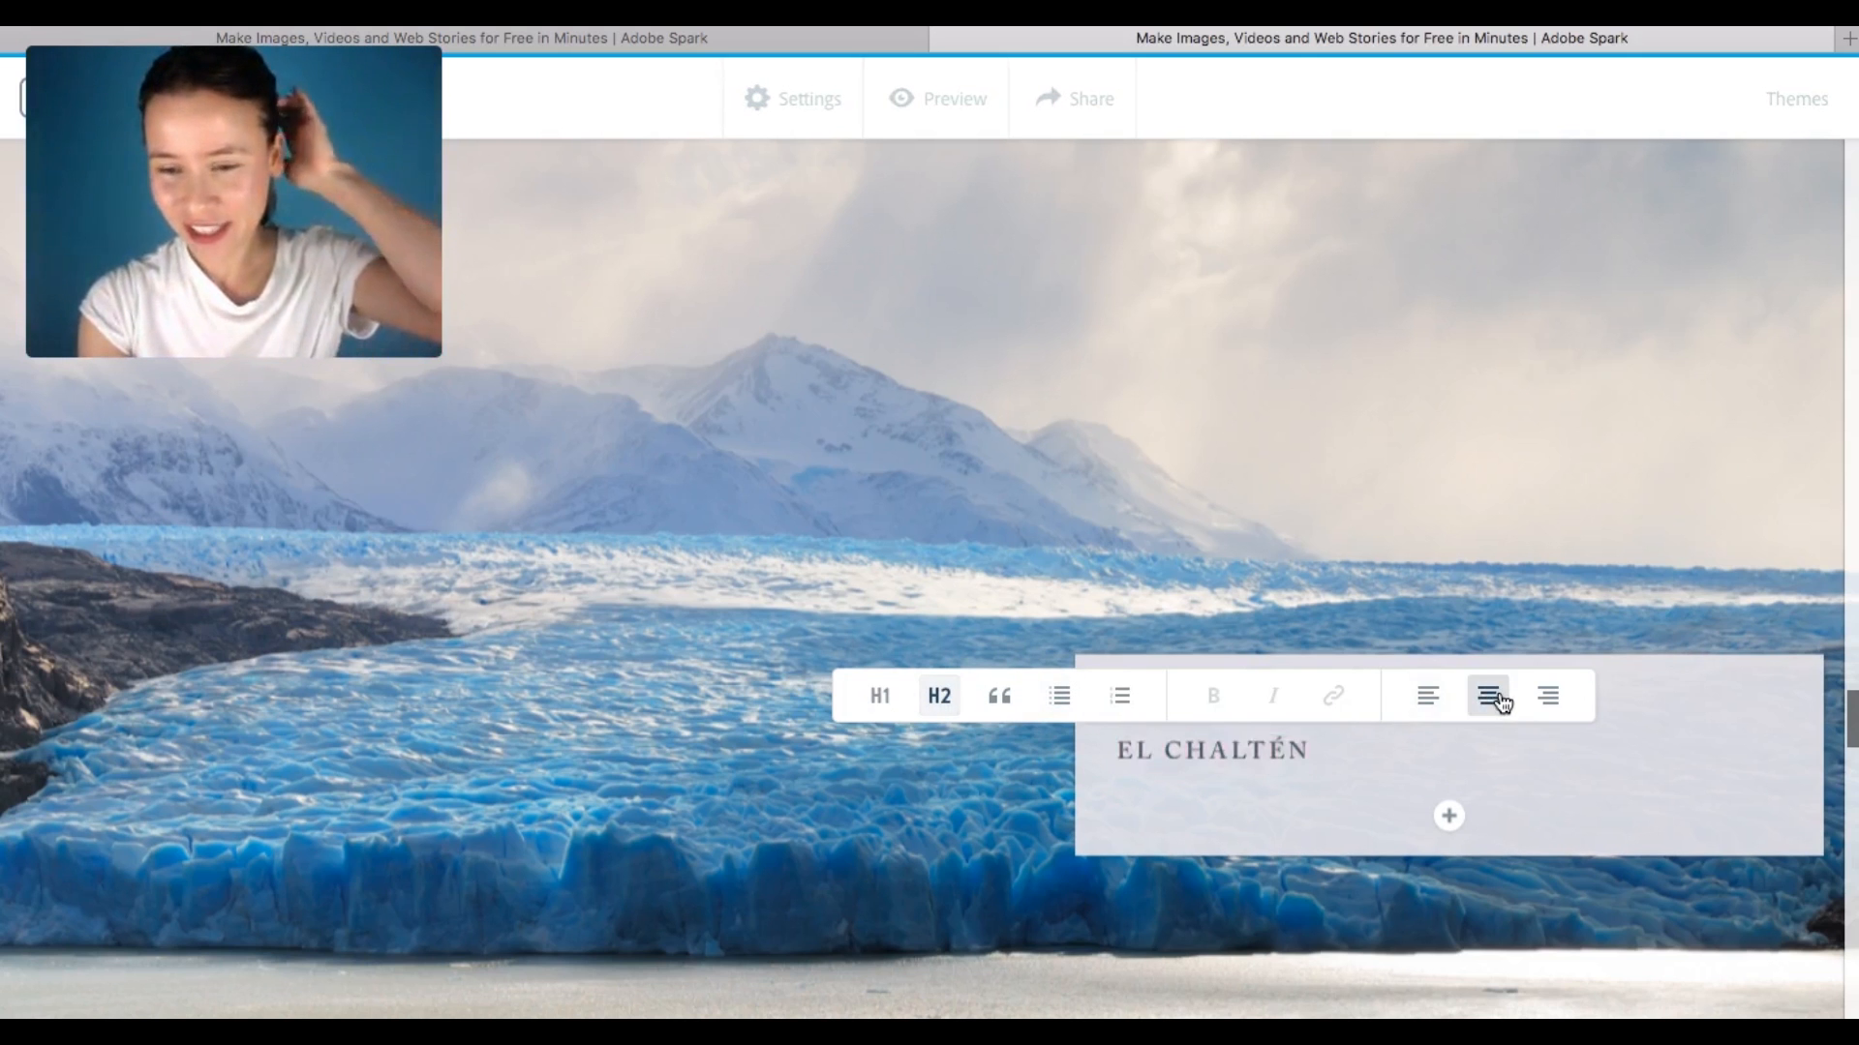
- Return to the example page and copy the El Chaltén paragraph again for the glacier photo's panel
left_click(1449, 819)
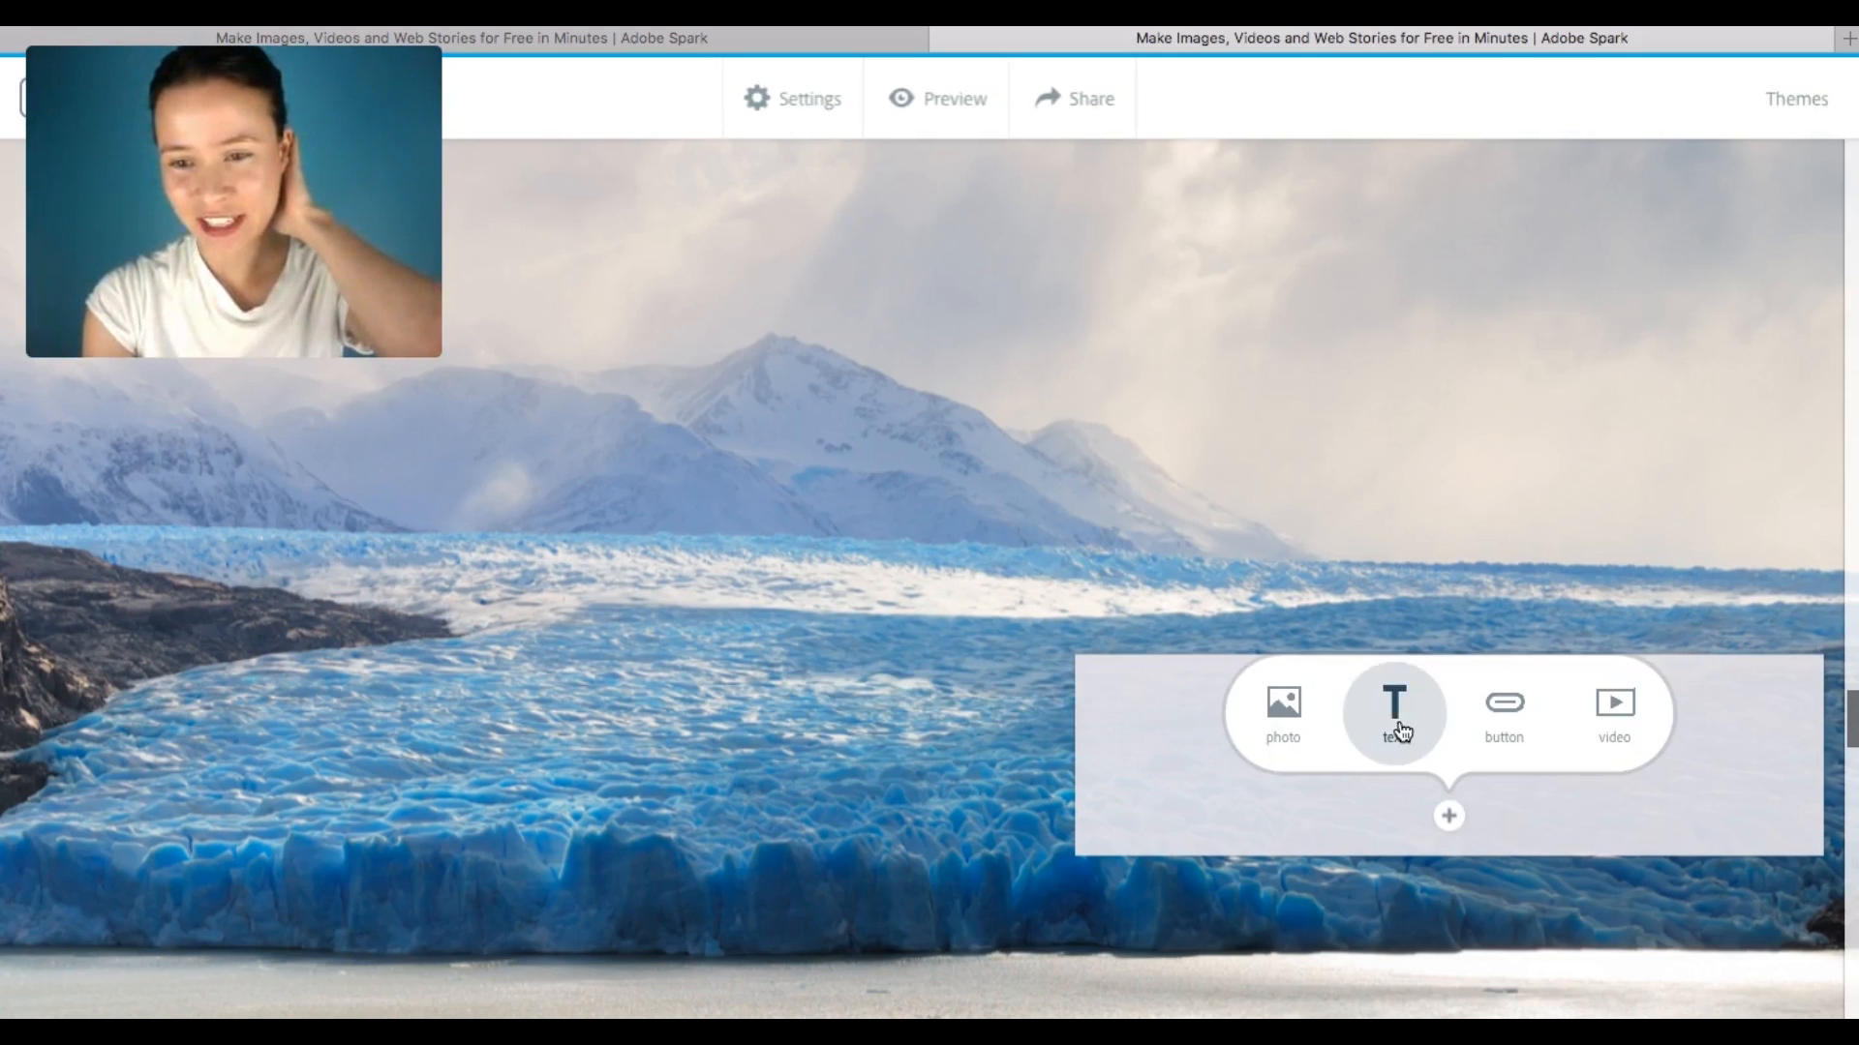
left_click(1395, 721)
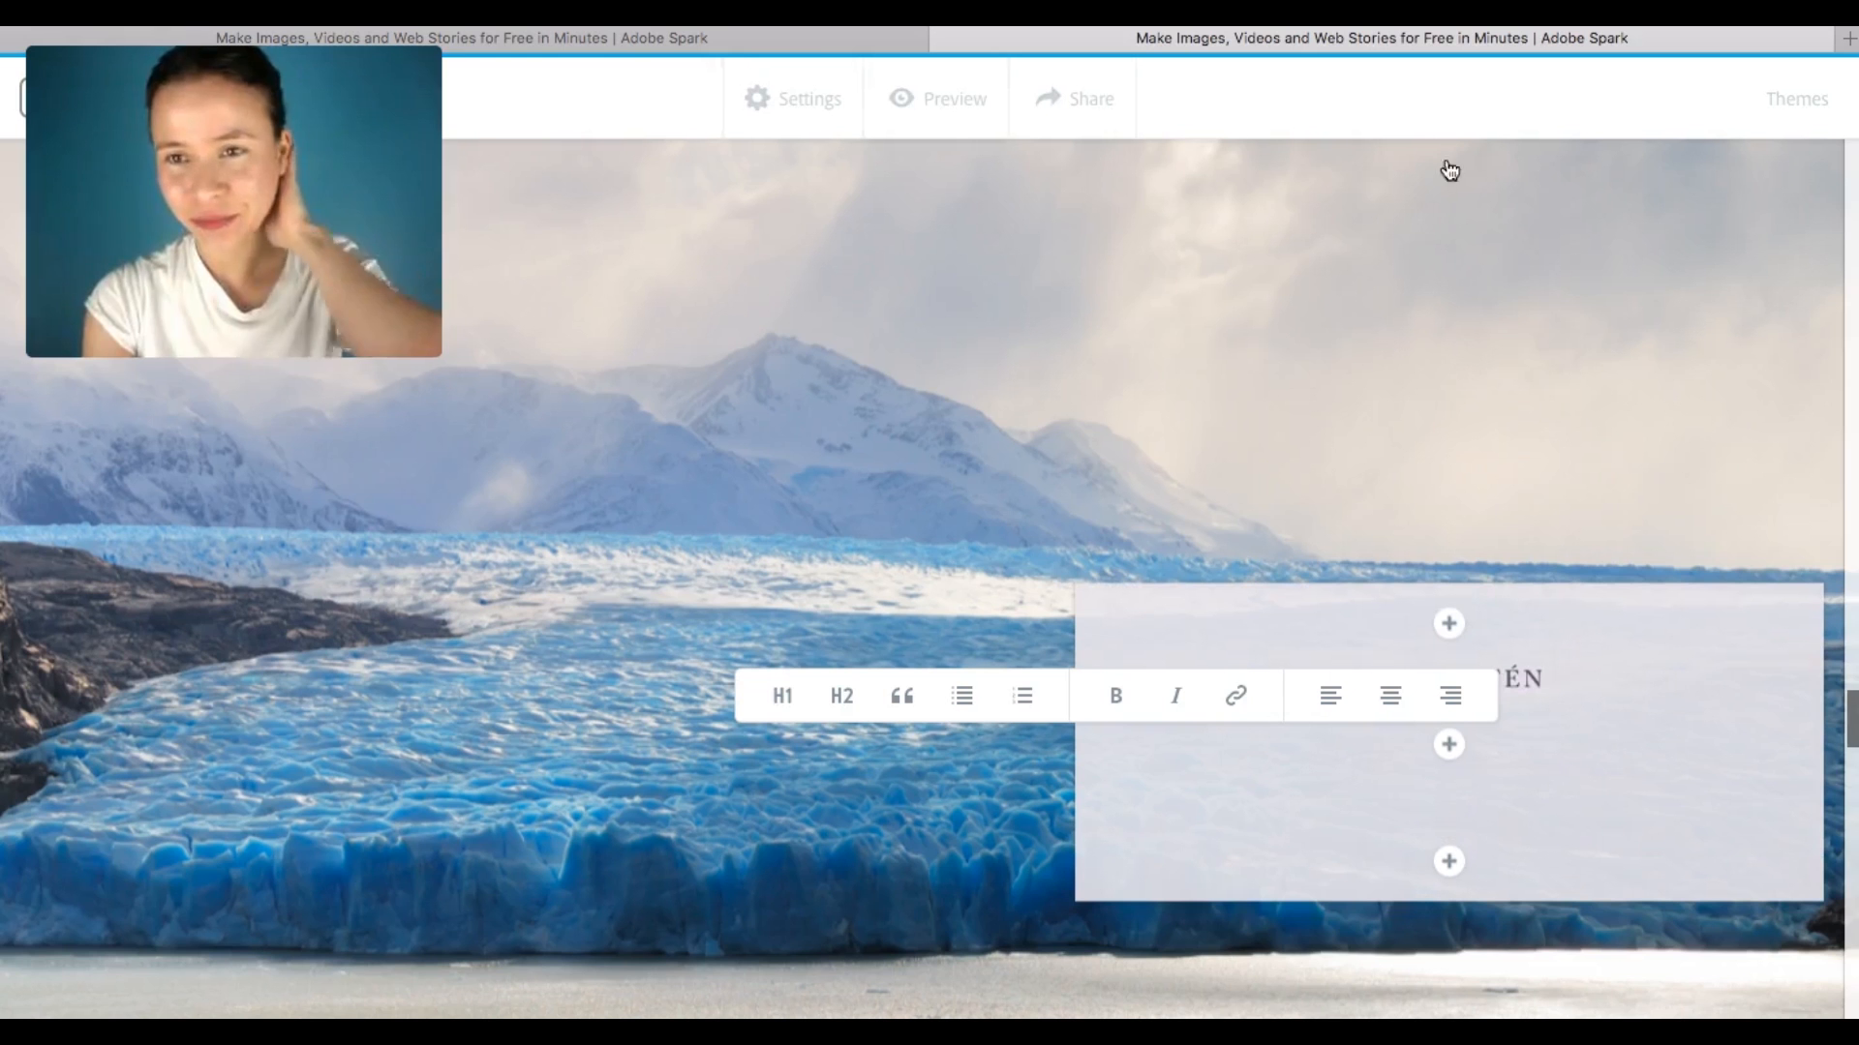
left_click(815, 33)
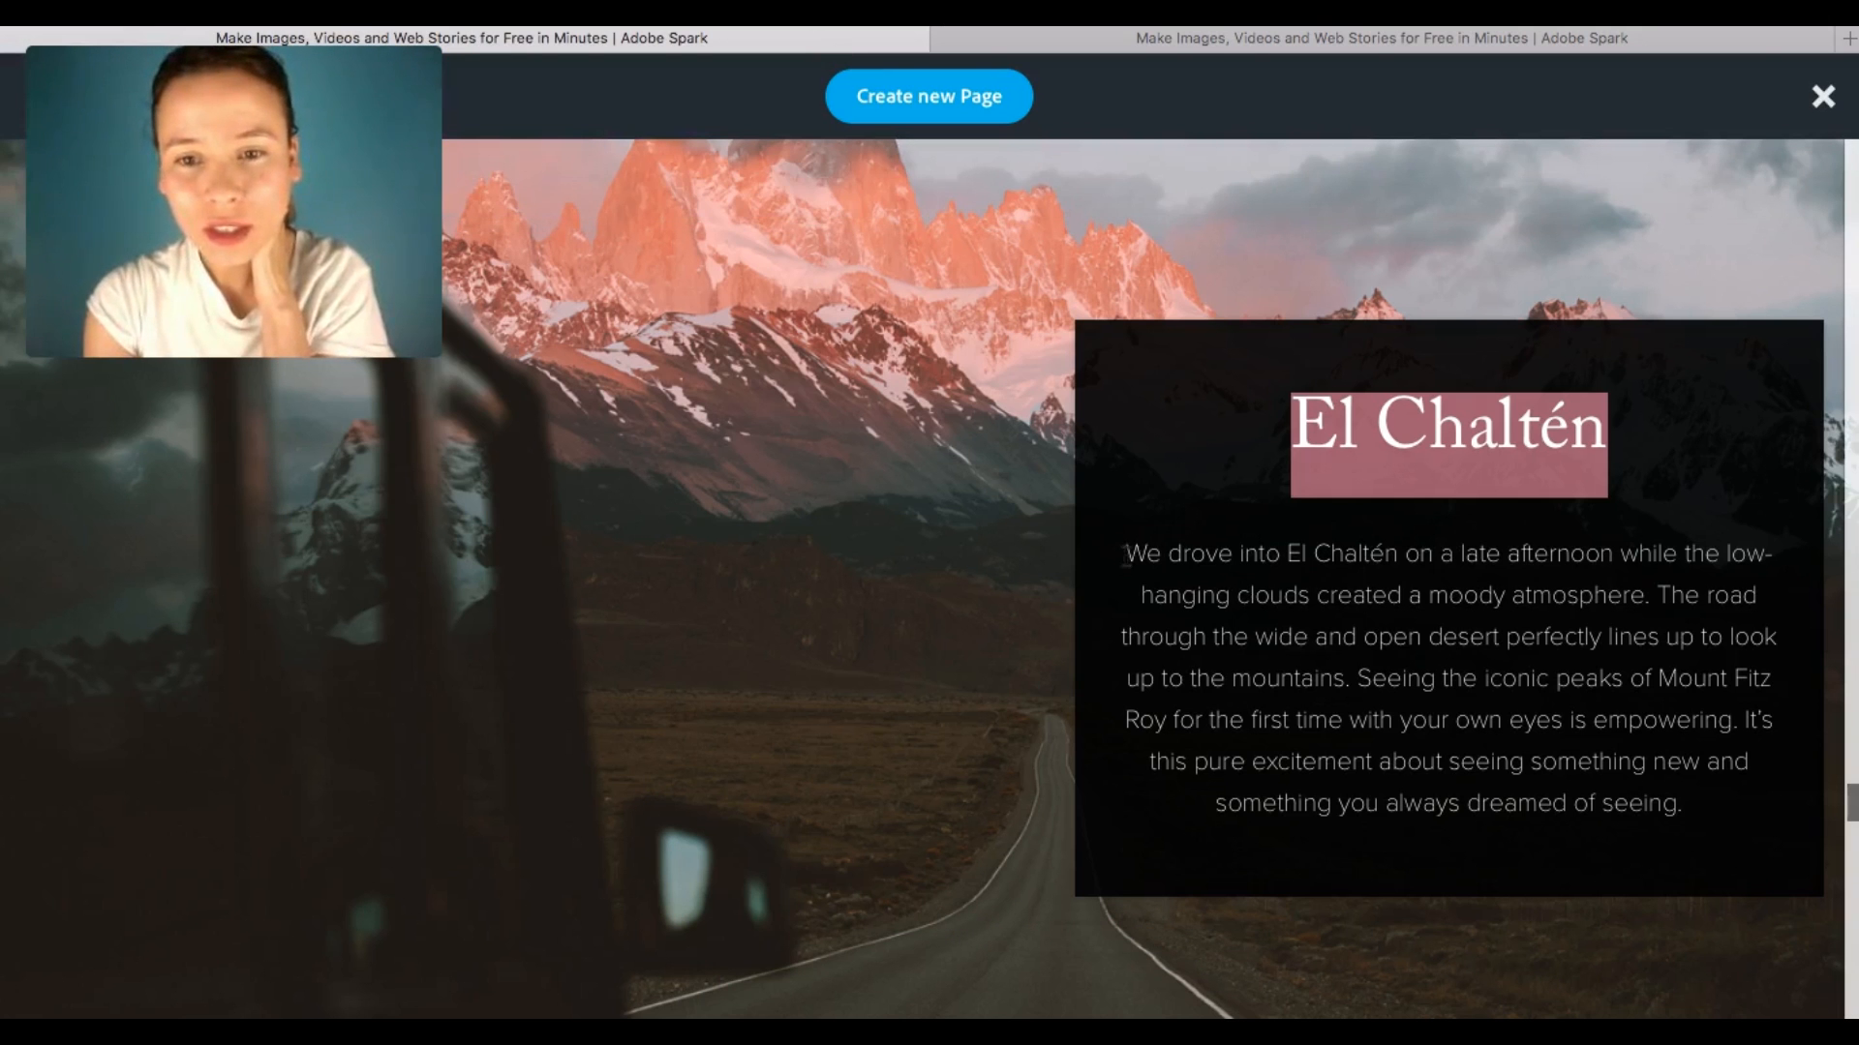
left_click_drag(1126, 555, 1709, 803)
key("super+c")
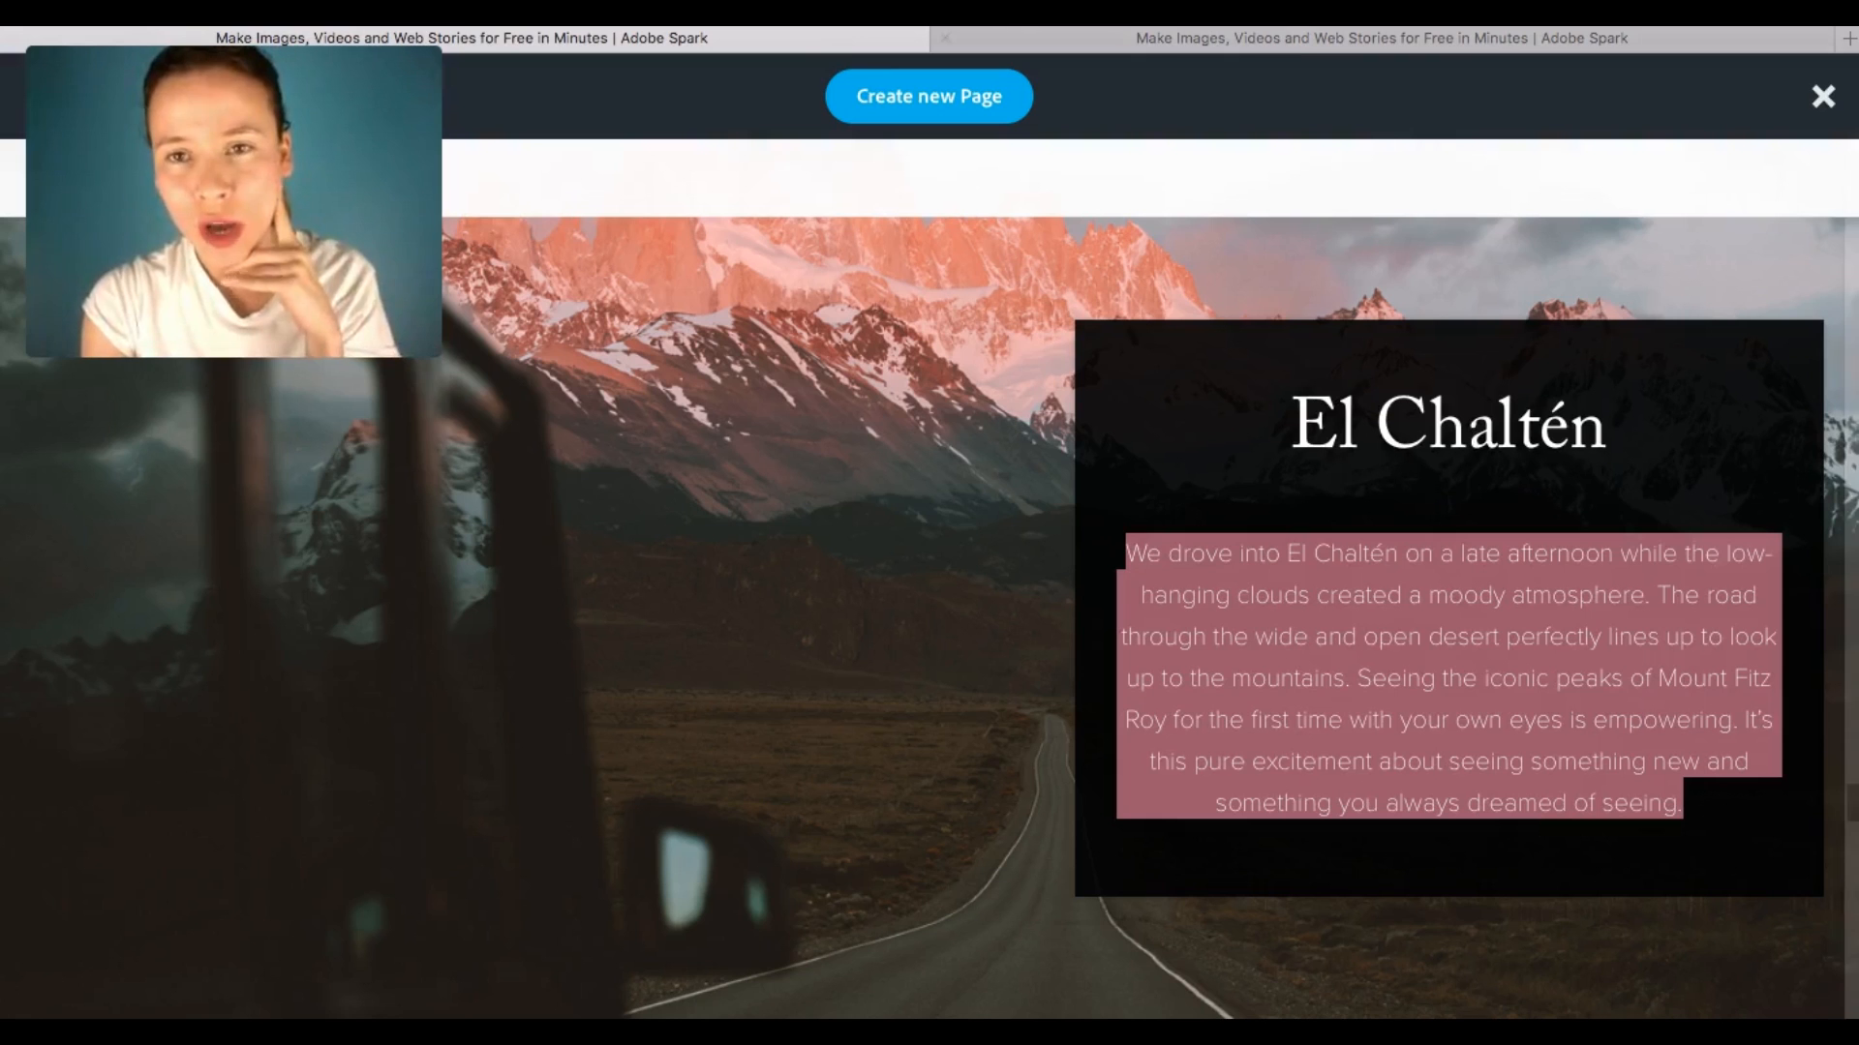
- On the own page, add a text block below the glacier photo's El Chaltén heading and paste the paragraph into it
left_click(1292, 31)
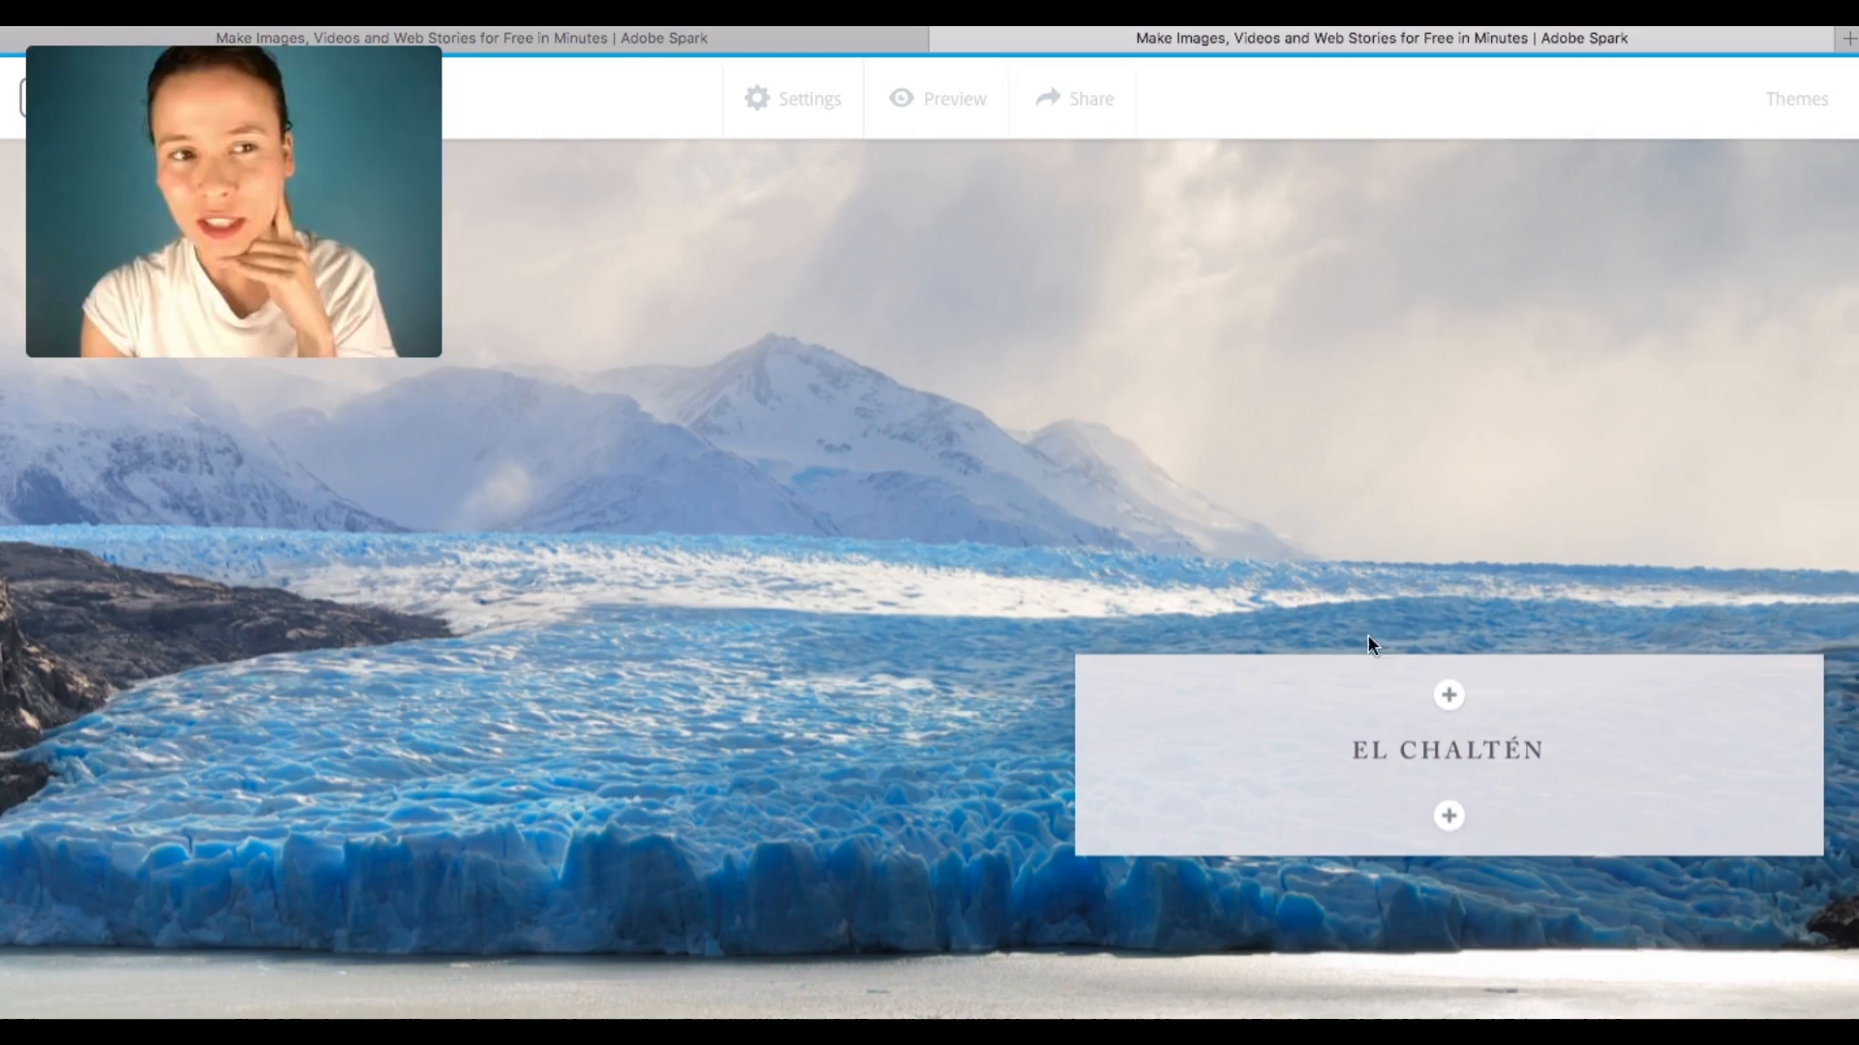
left_click(1449, 818)
left_click(1390, 705)
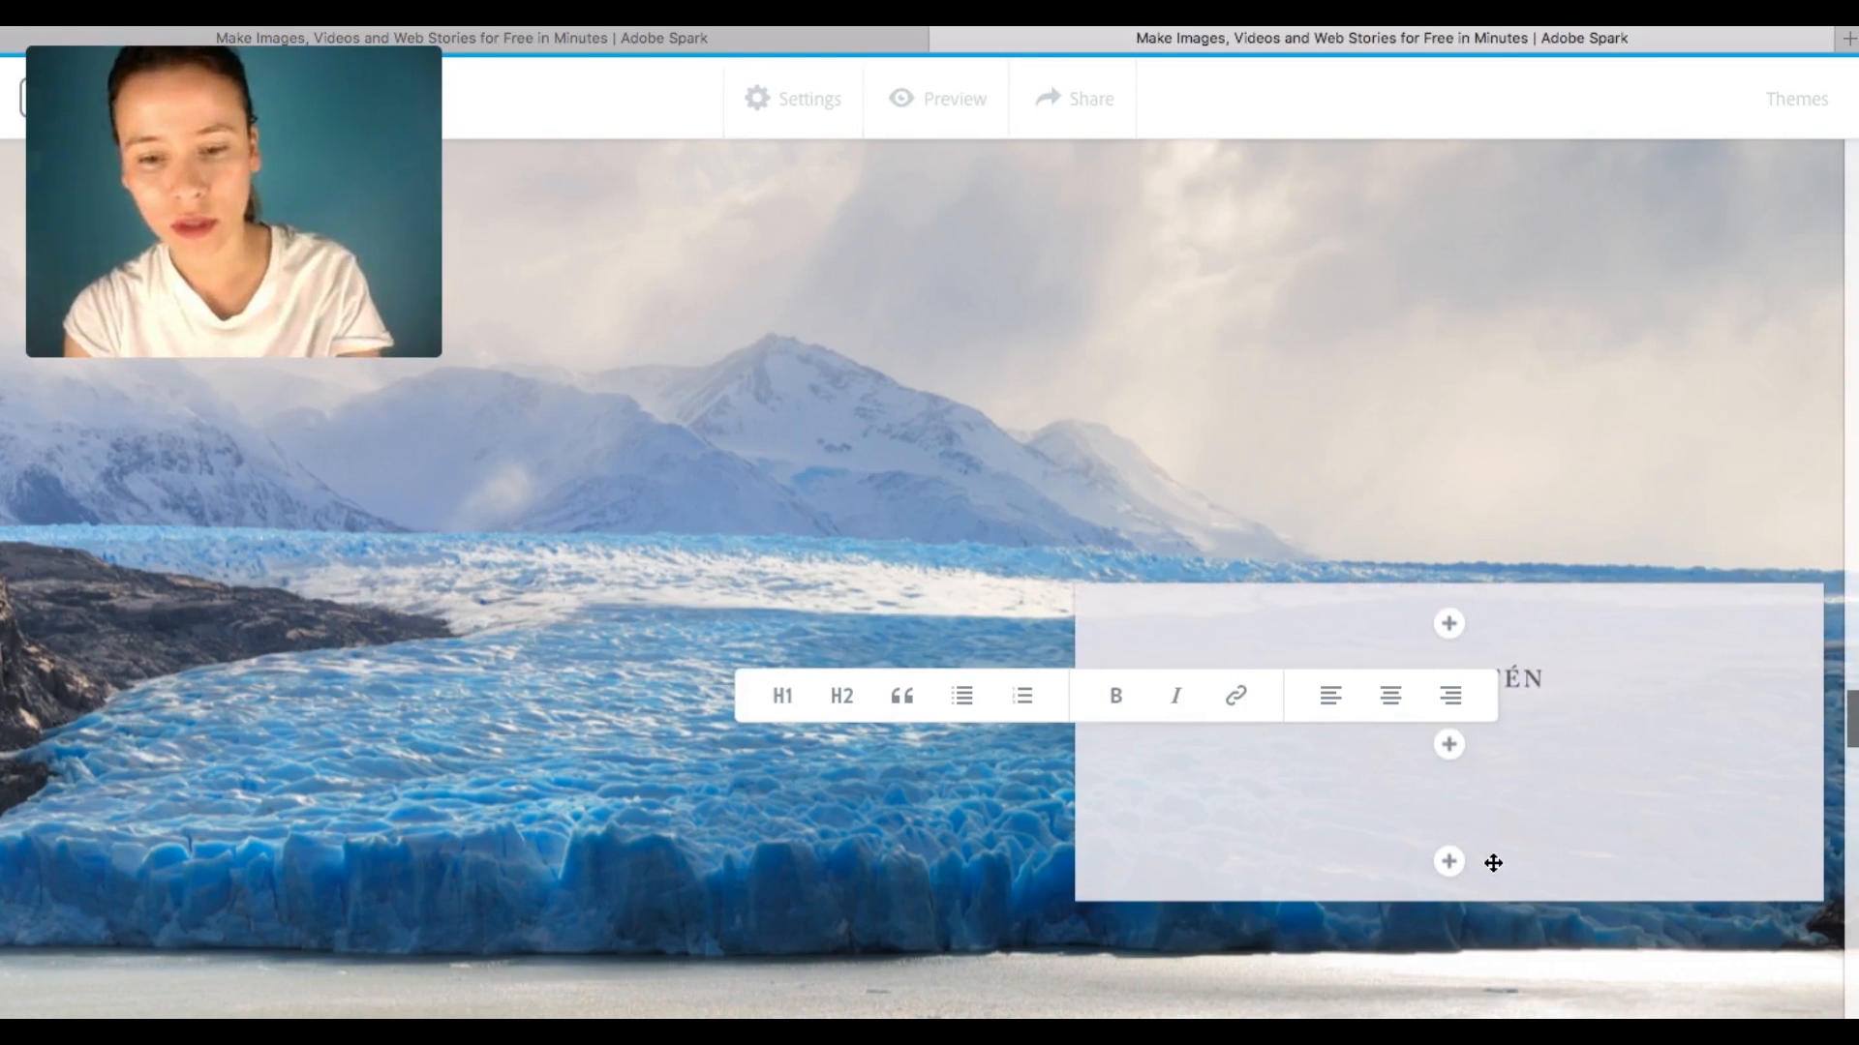
key("super+v")
- Centre the pasted paragraph in the glacier photo's panel
left_click_drag(1215, 840, 1394, 551)
left_click(1723, 569)
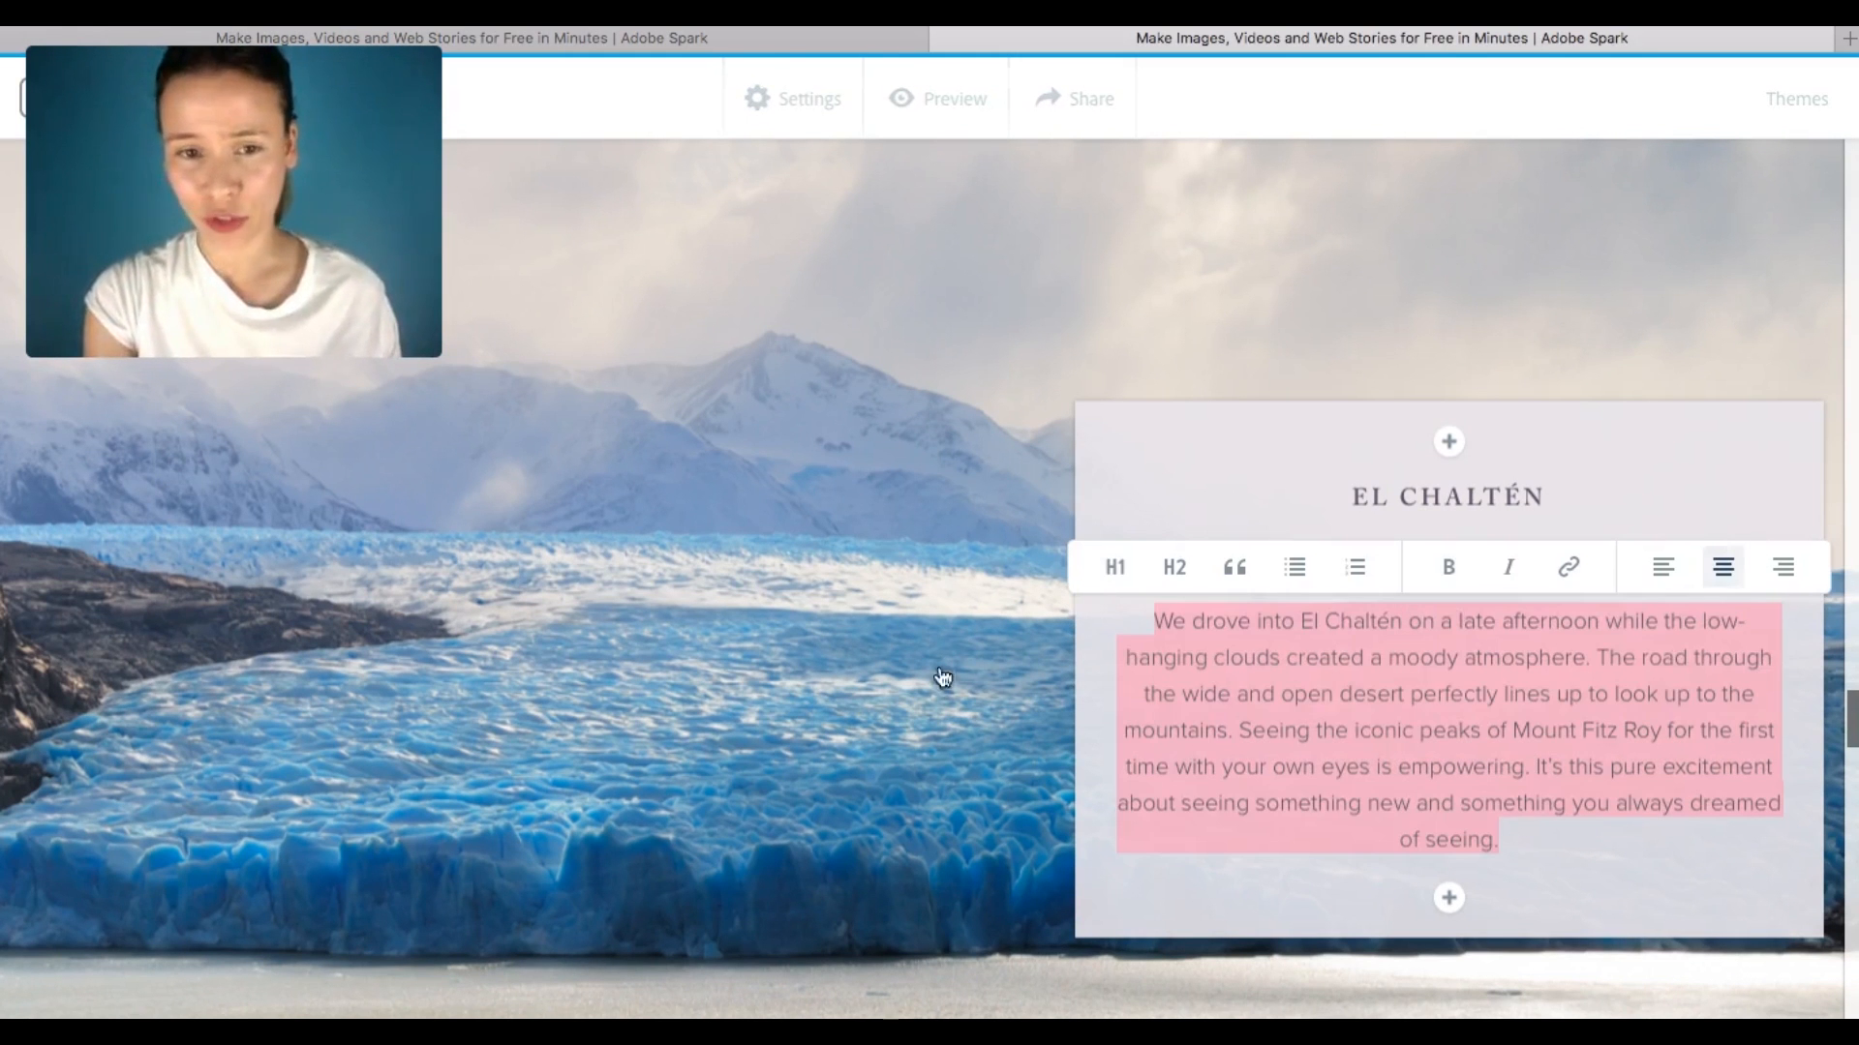
left_click(782, 643)
- Move the empty text panel over the mountain peaks photo to the photo's centre and open its content choices
scroll(782, 644, "down", 10)
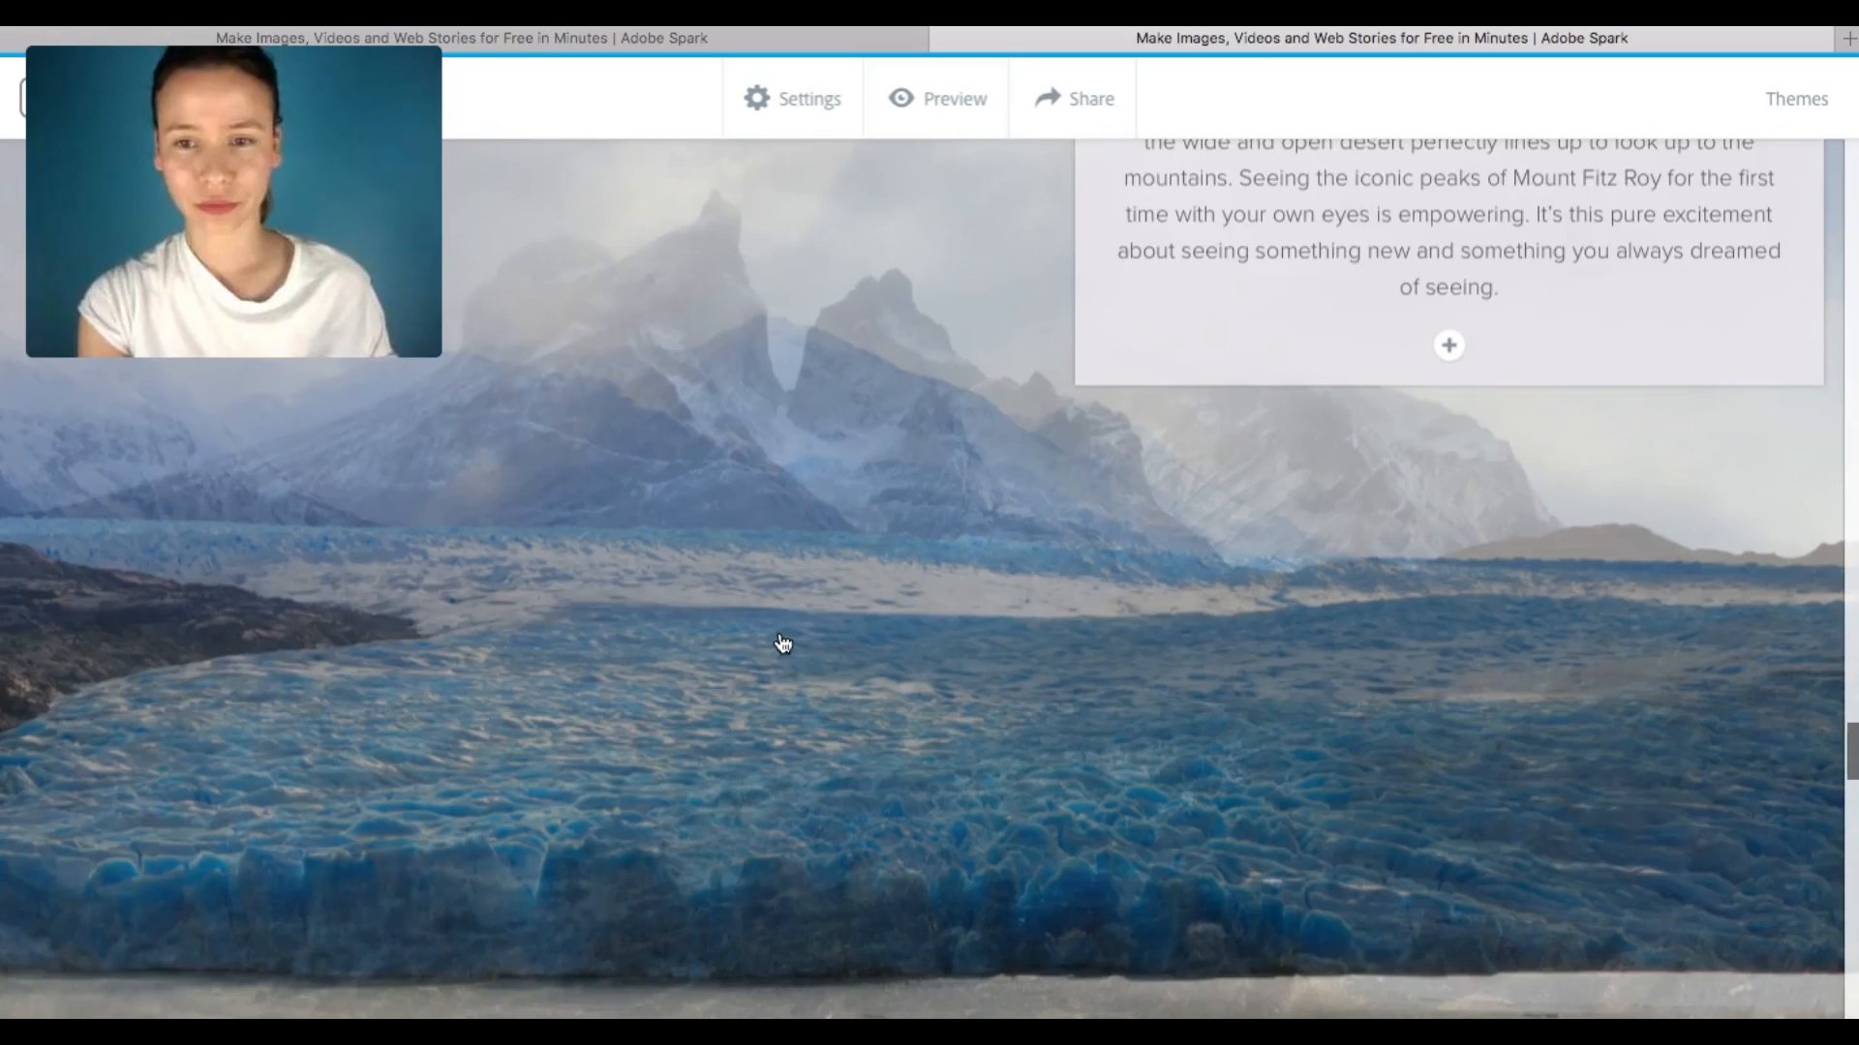
scroll(782, 644, "up", 3)
scroll(783, 644, "down", 4)
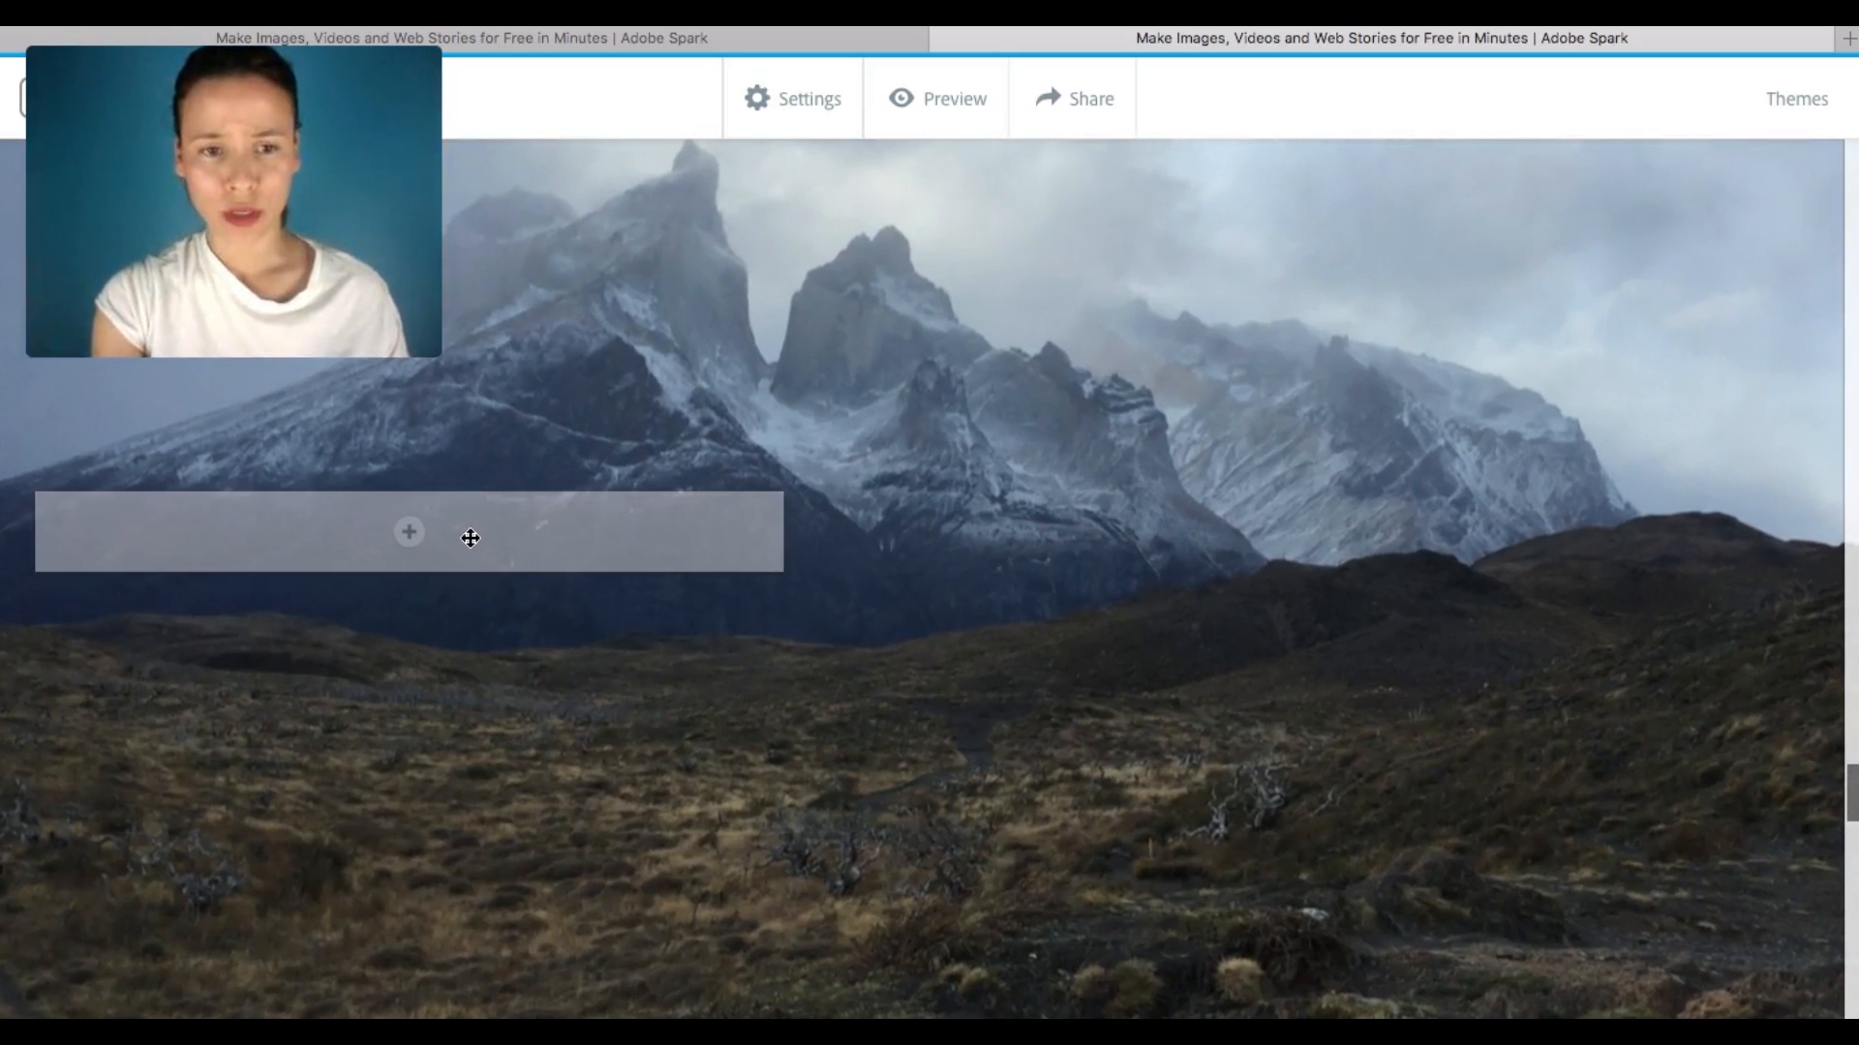
left_click_drag(447, 543, 1045, 903)
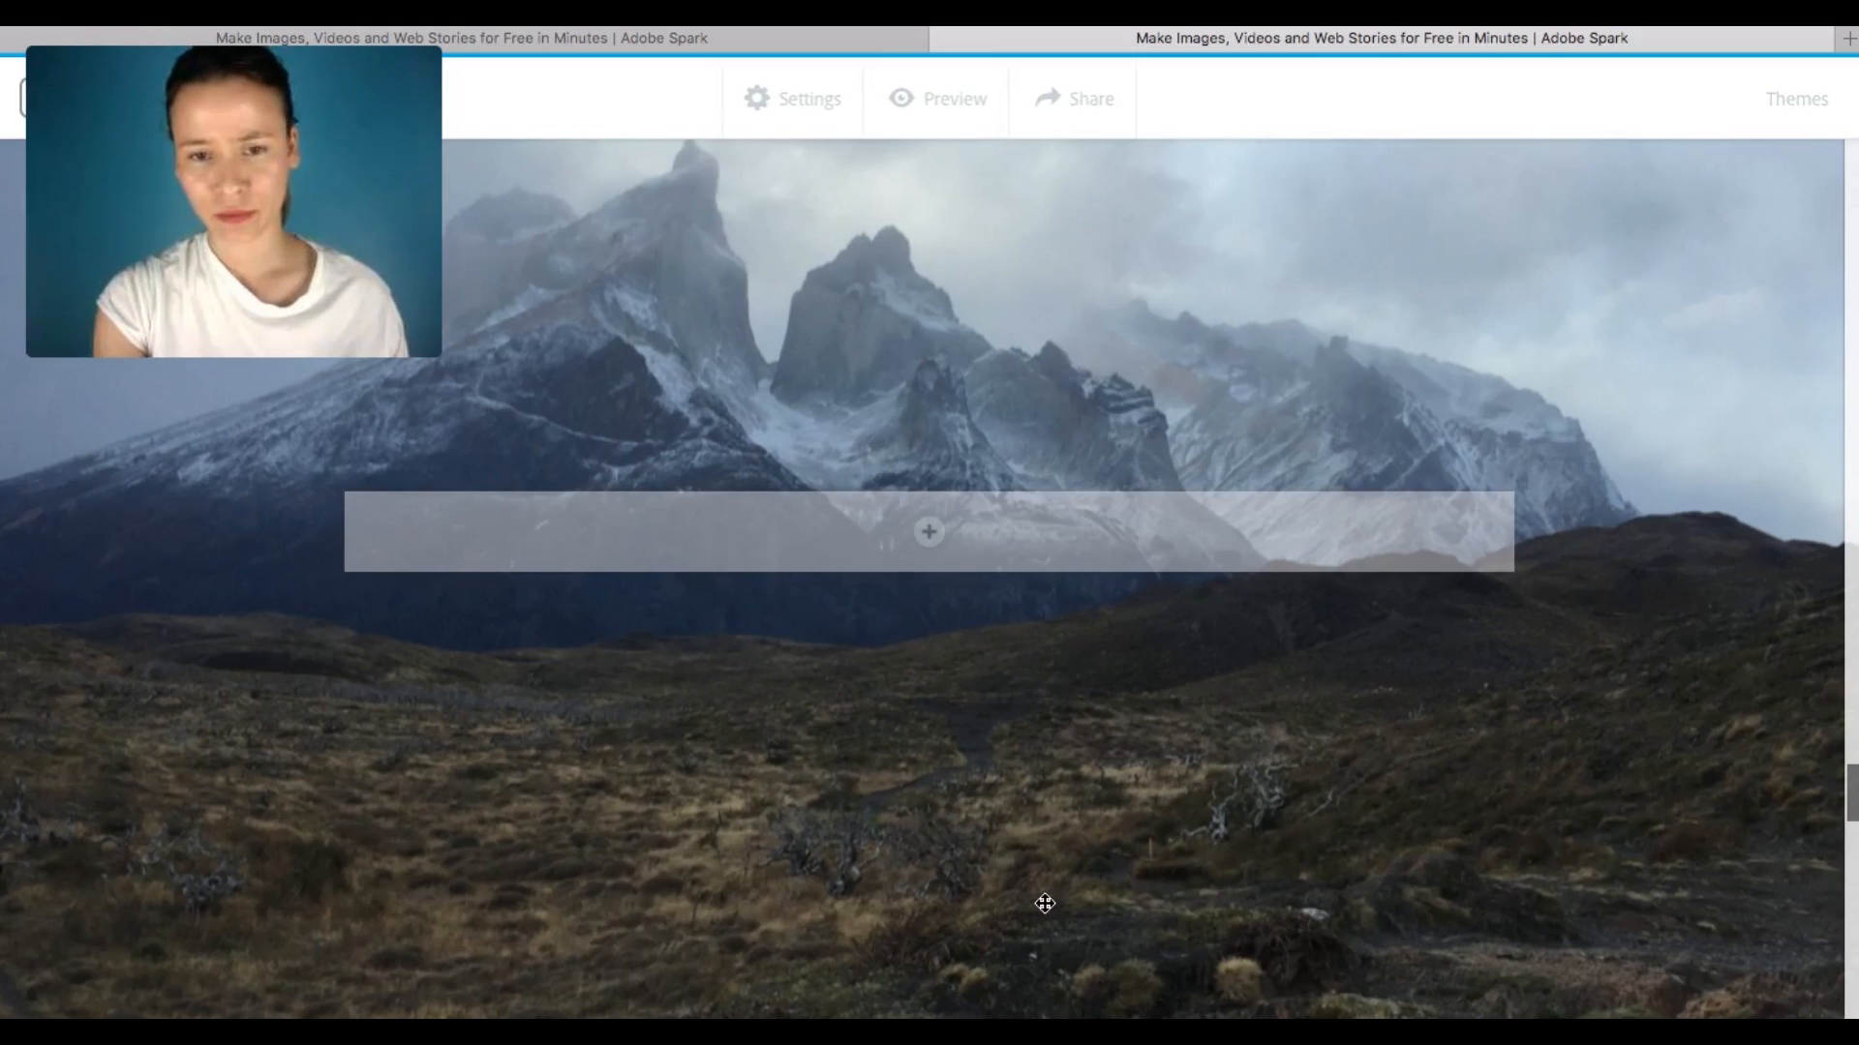
left_click(927, 533)
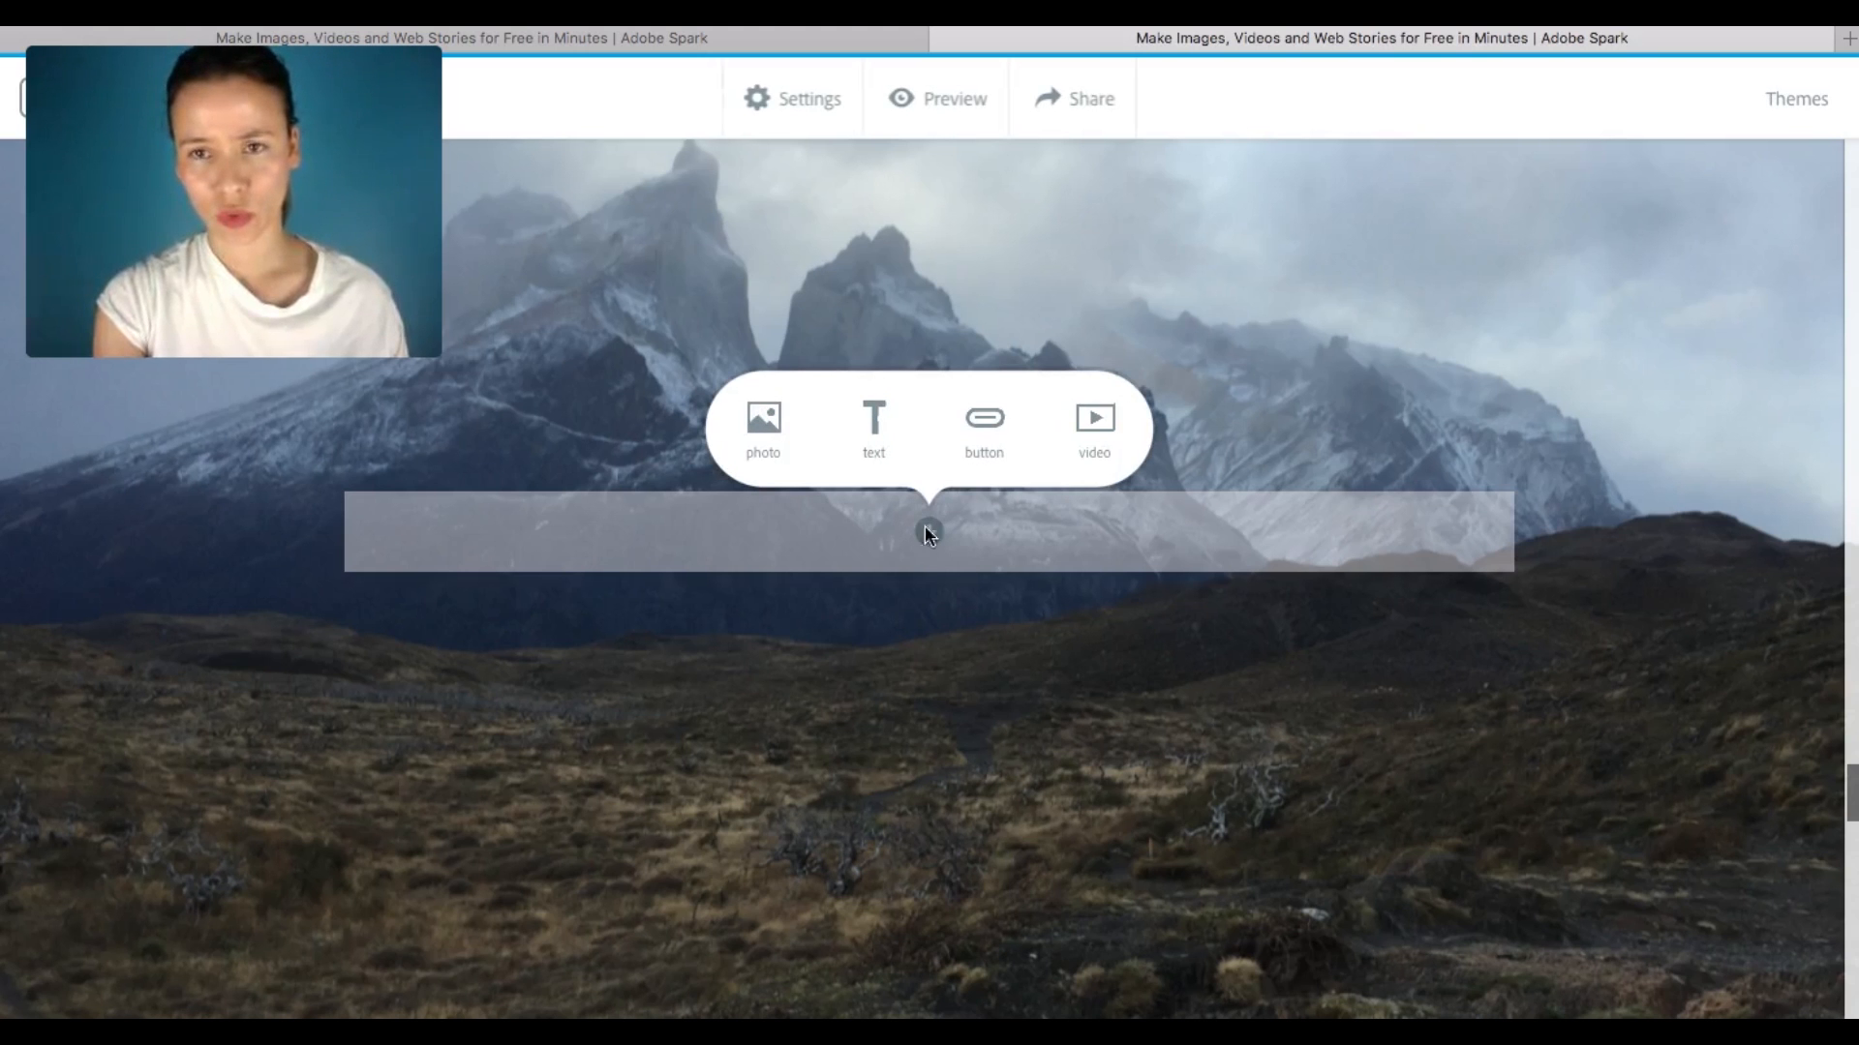
- Find the Torres del Paine section on the example page and copy its heading
left_click(796, 48)
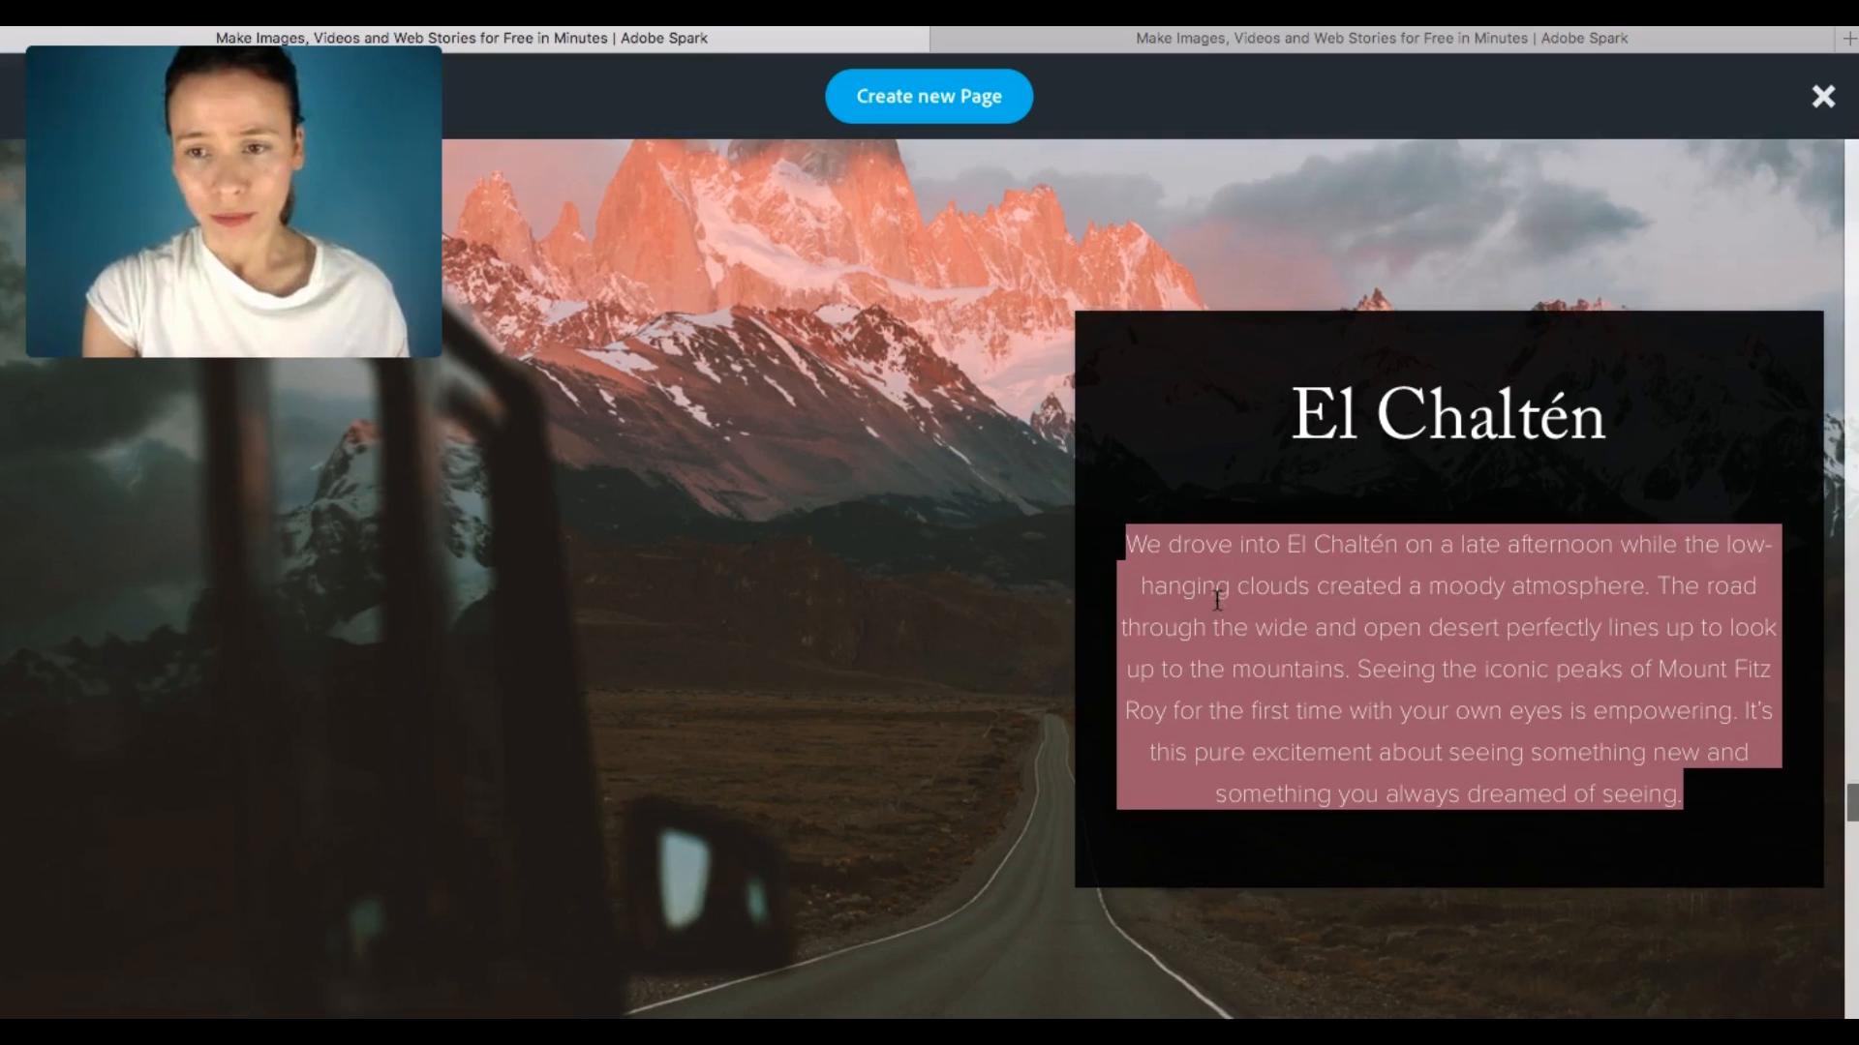
scroll(1489, 477, "down", 5)
scroll(1489, 477, "down", 15)
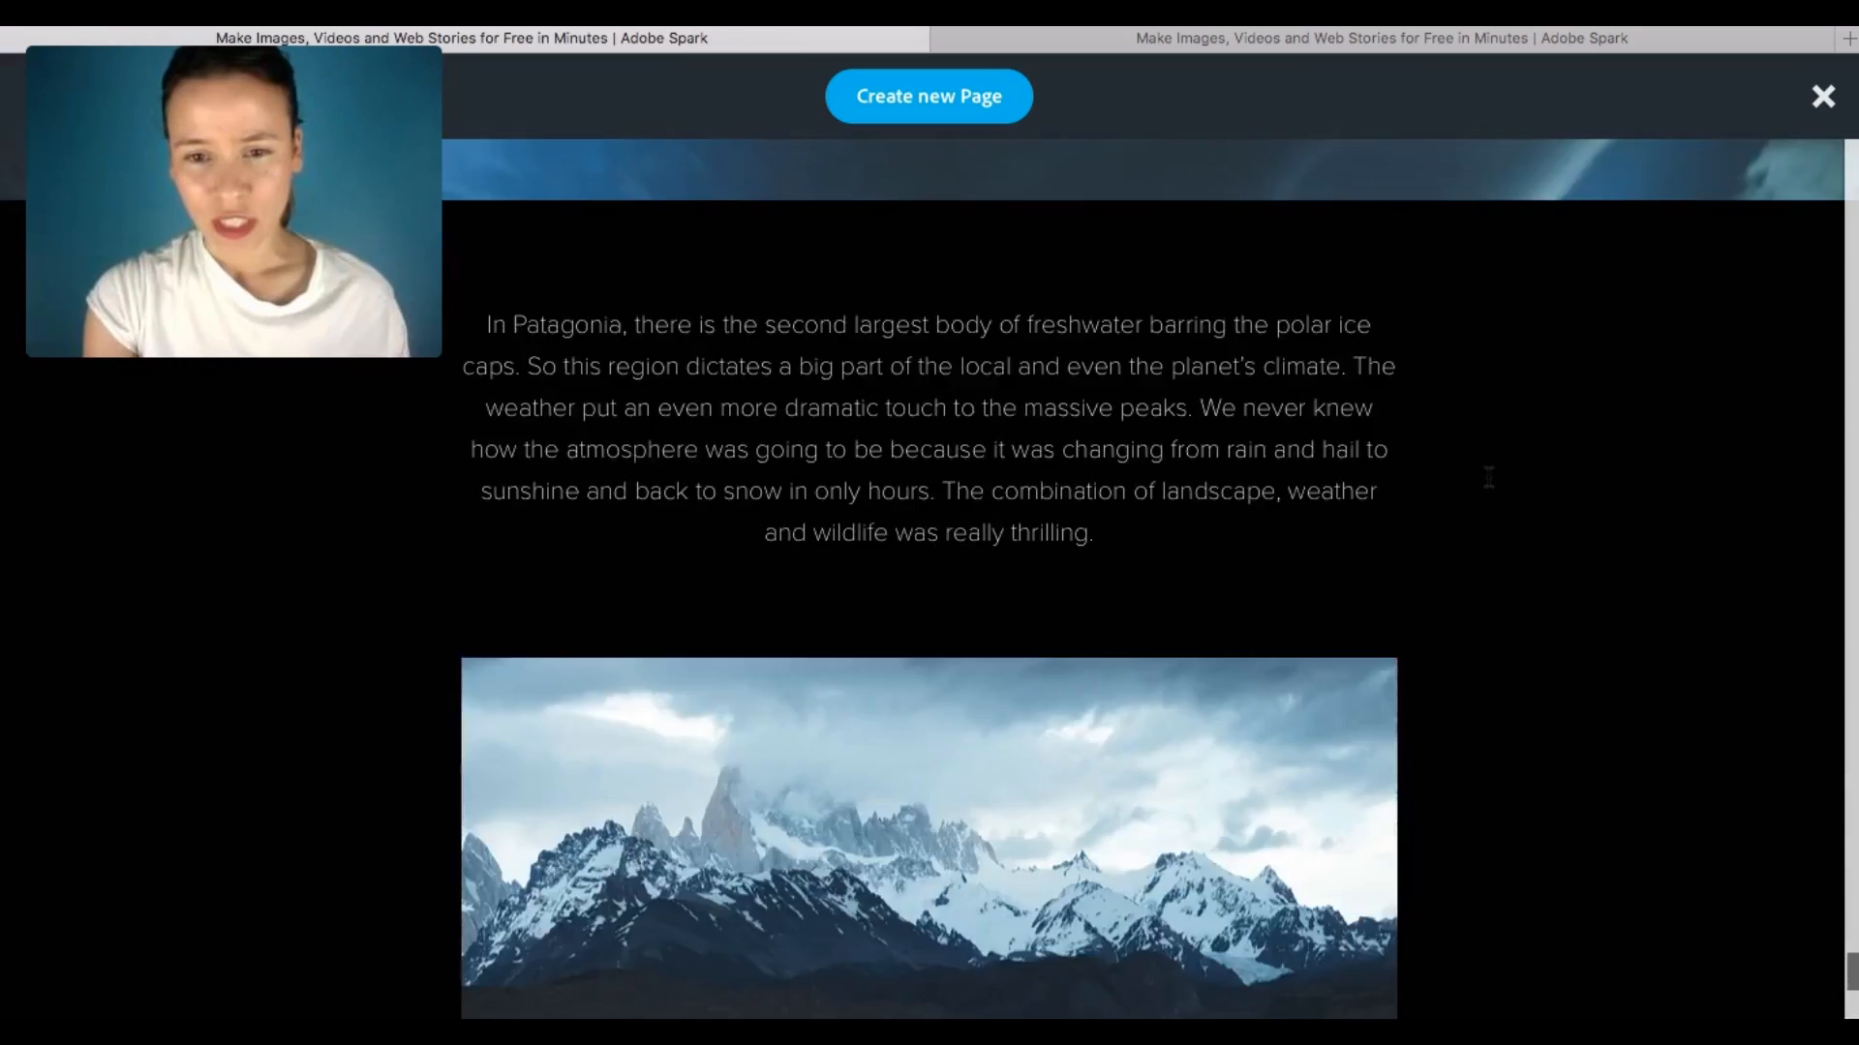
scroll(1489, 477, "down", 8)
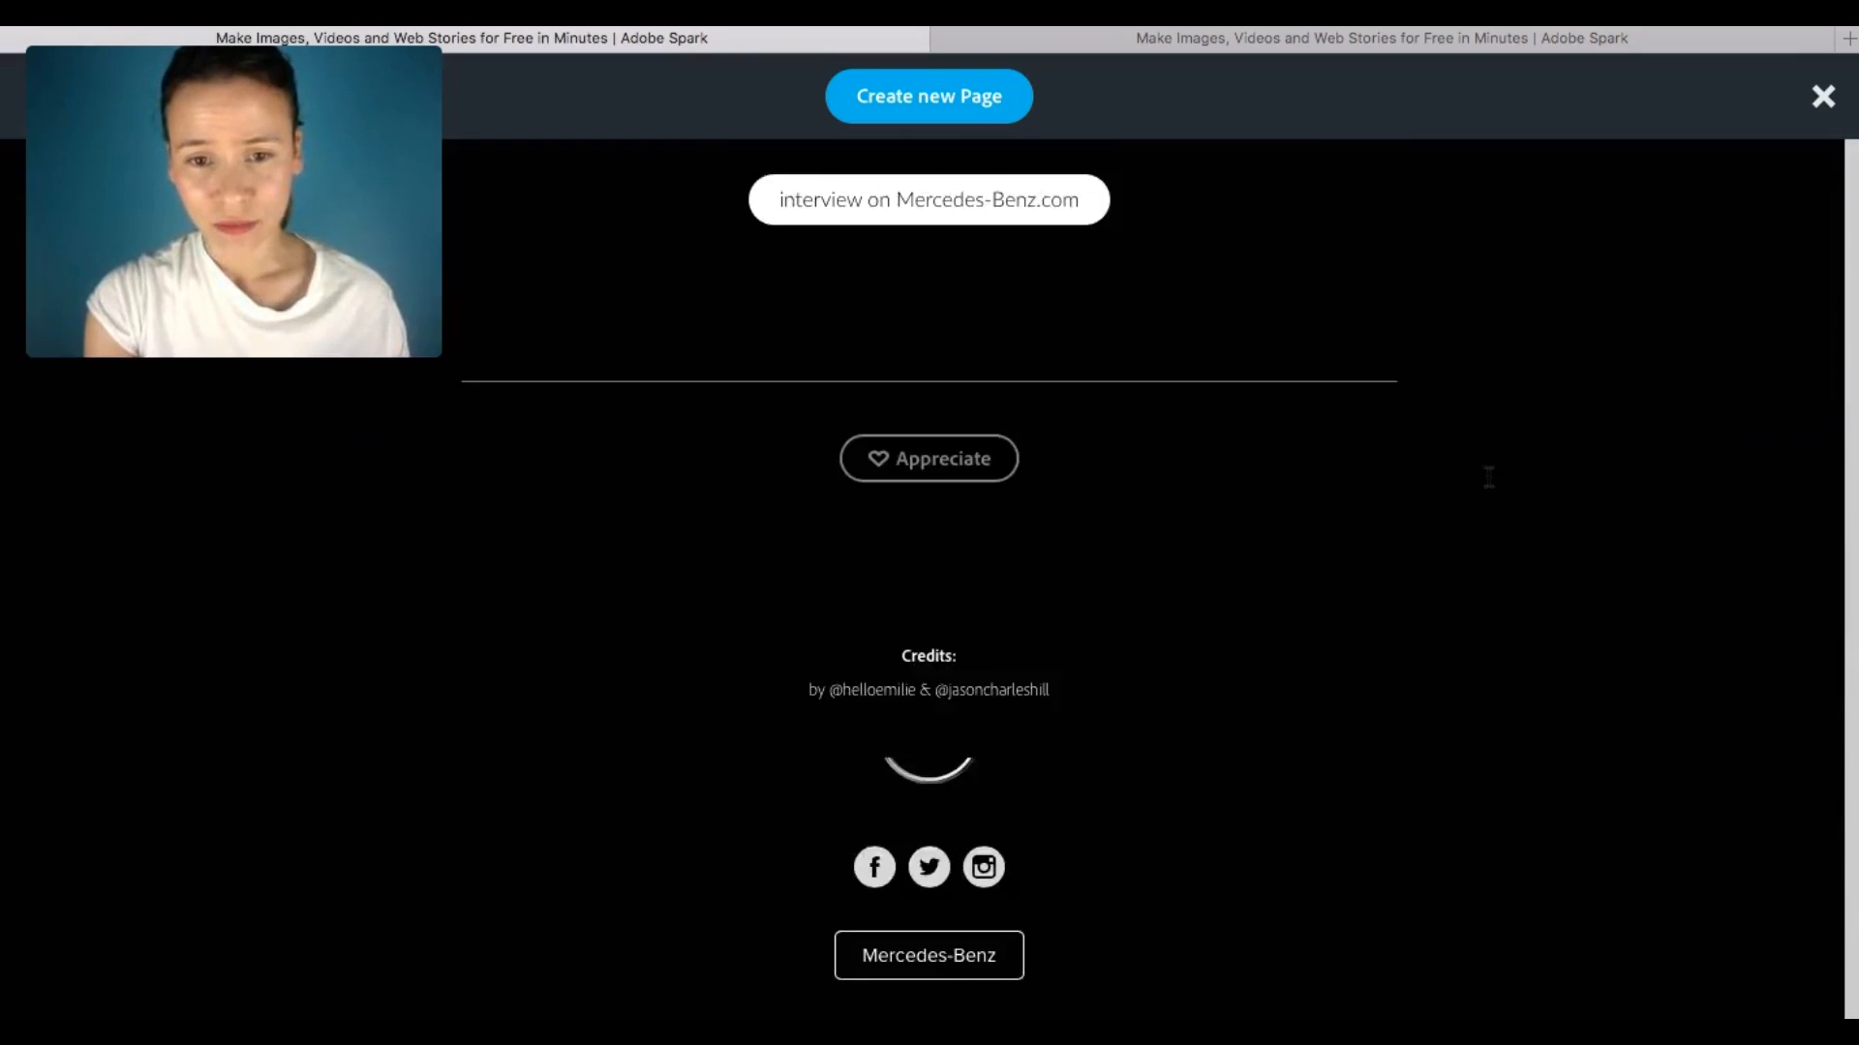
scroll(1489, 478, "up", 15)
scroll(1489, 477, "up", 12)
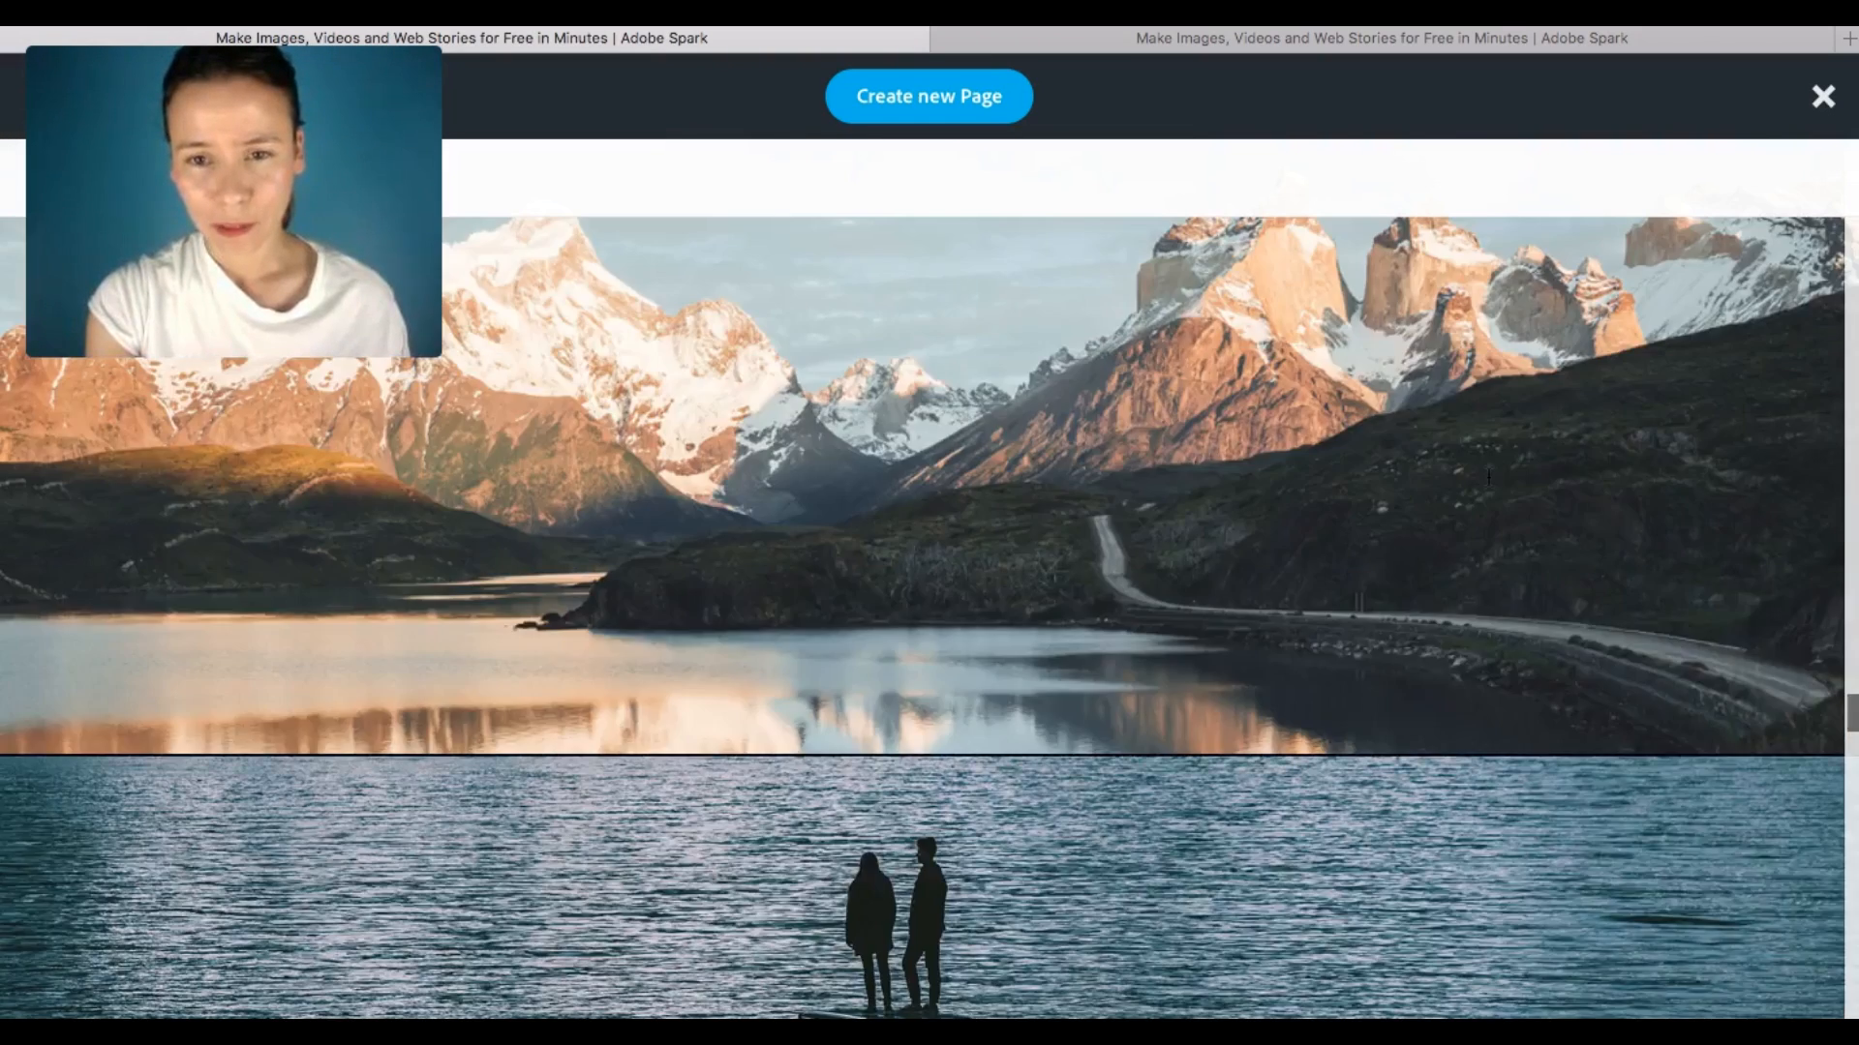
scroll(1488, 477, "down", 5)
scroll(1489, 477, "up", 10)
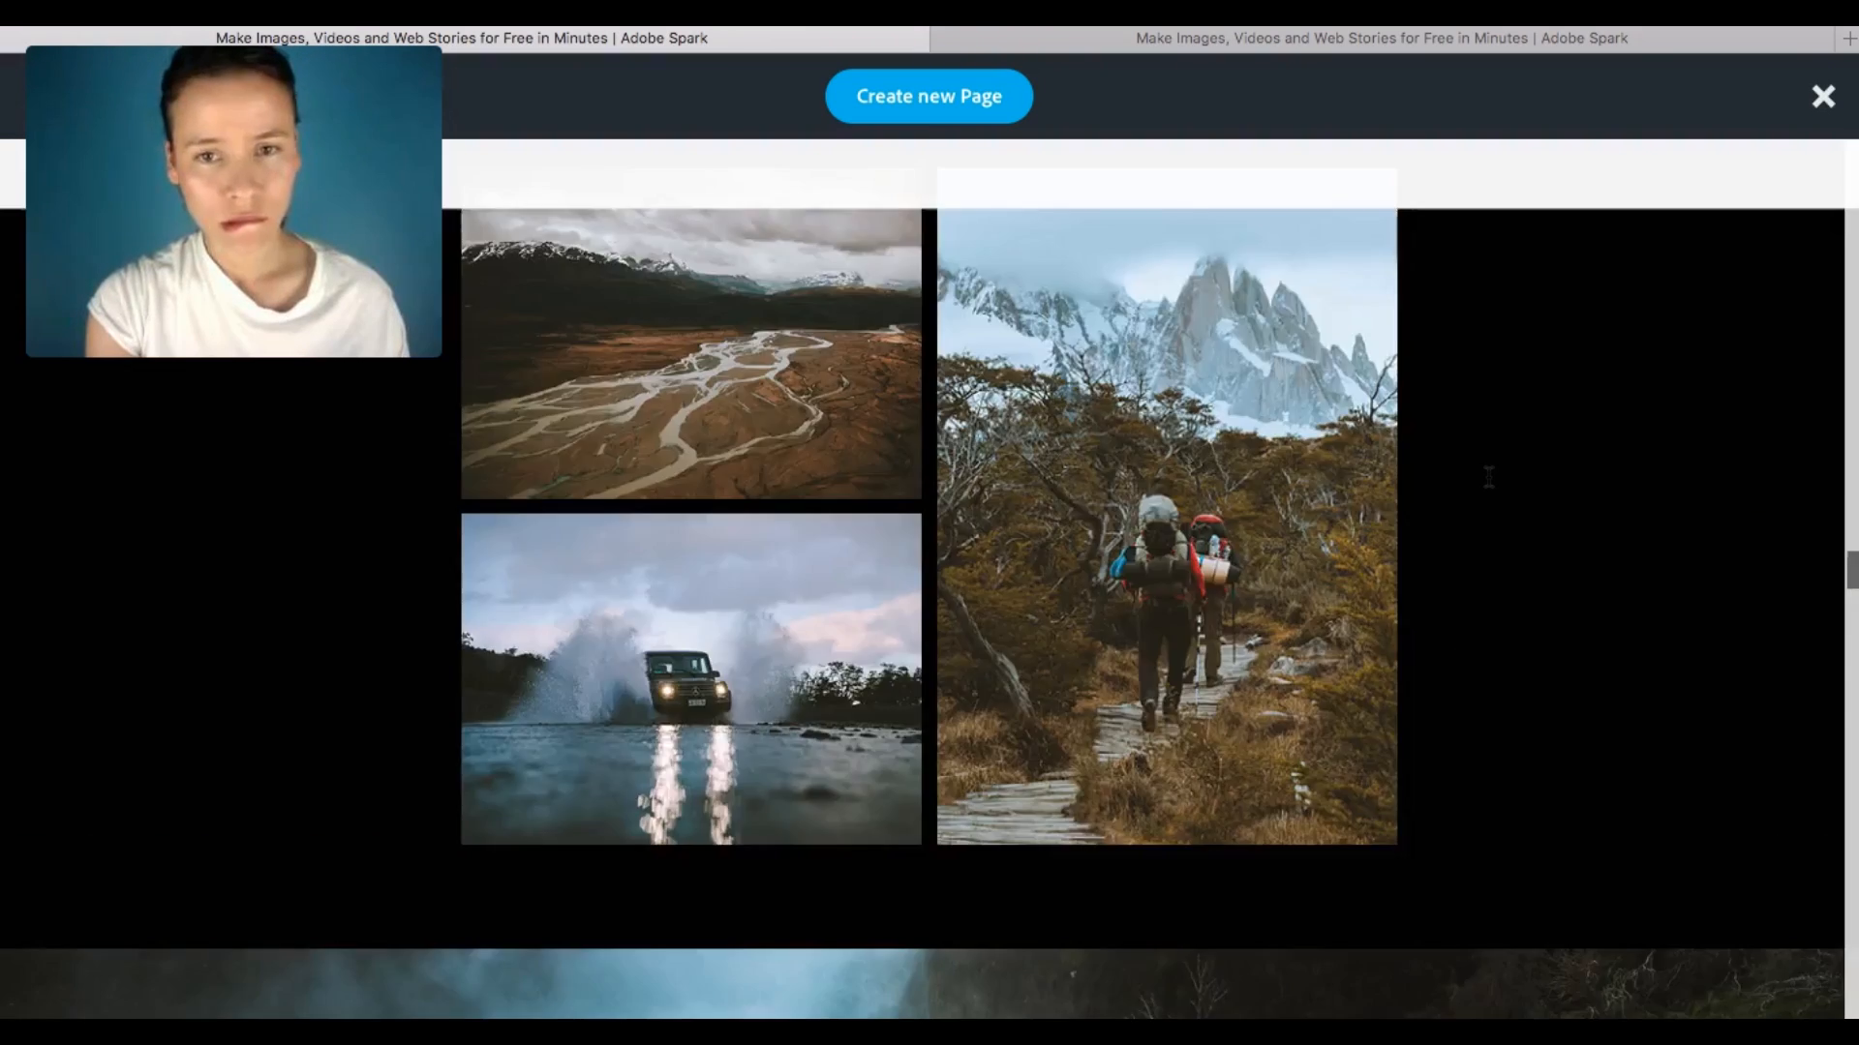
scroll(1489, 478, "up", 8)
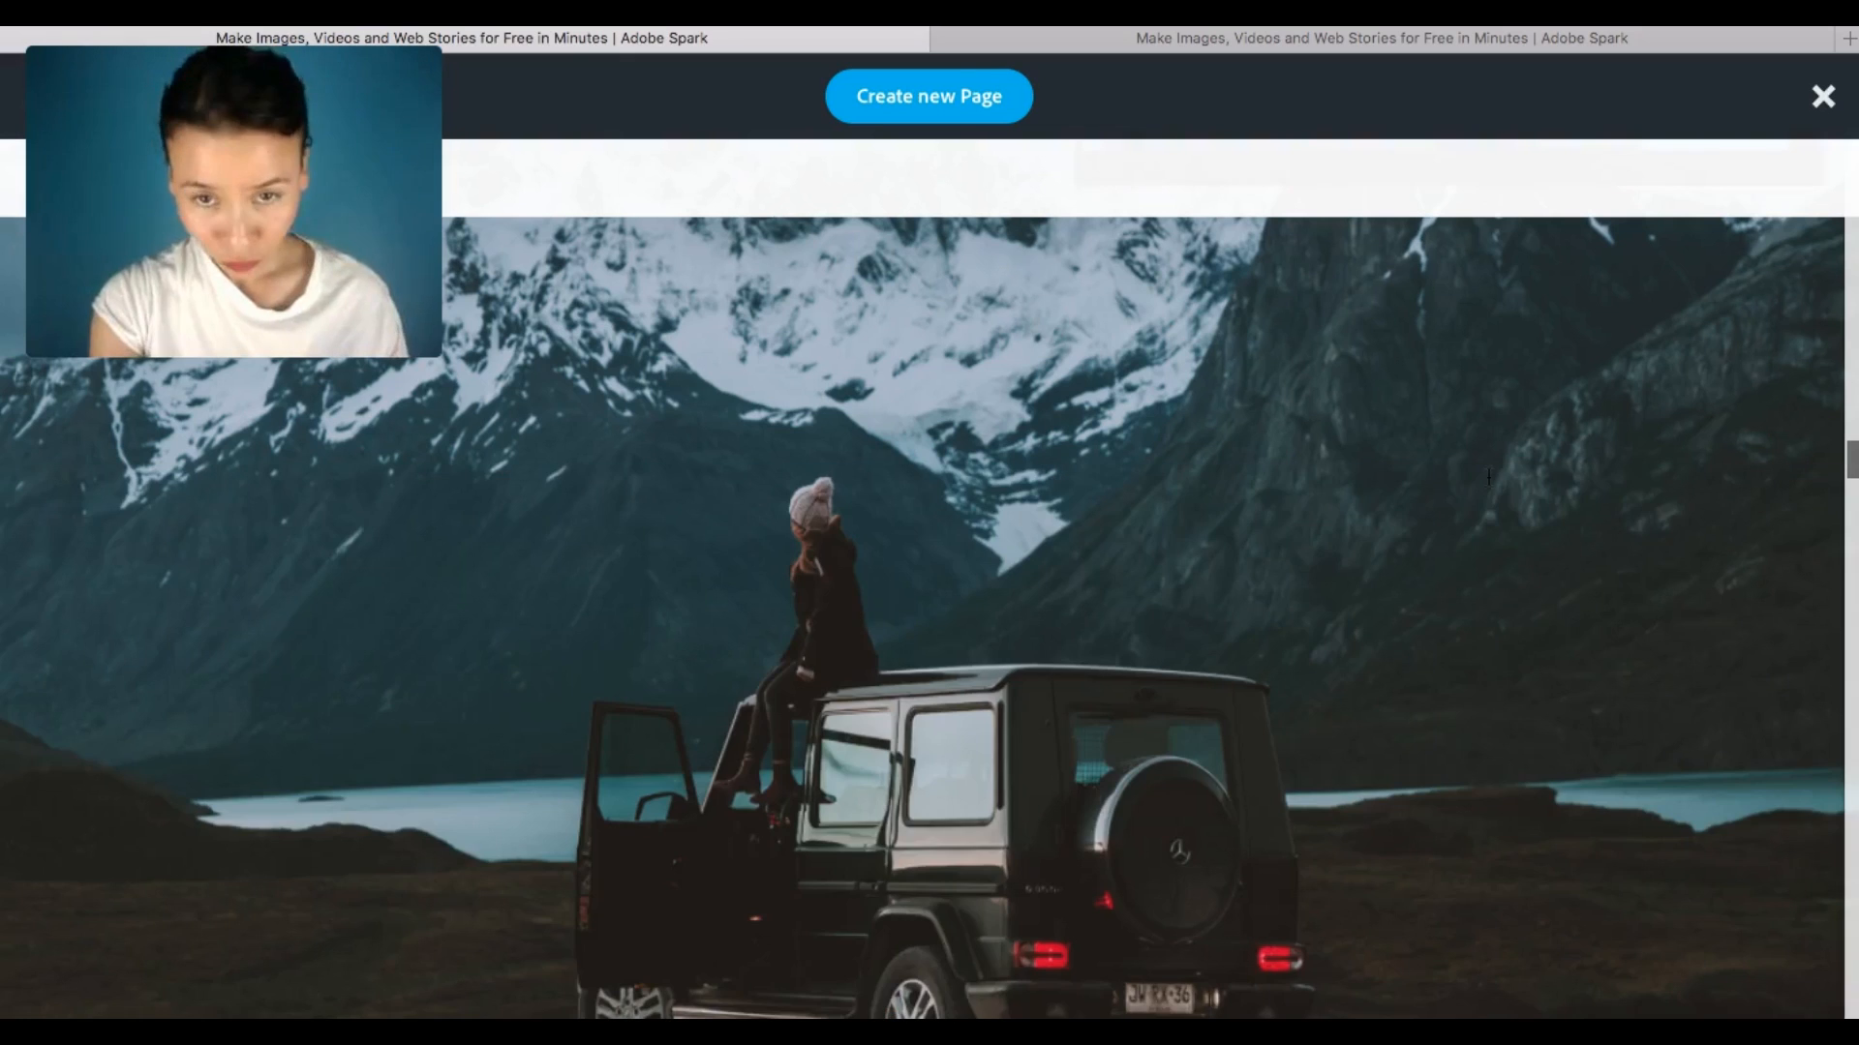
scroll(1399, 709, "up", 5)
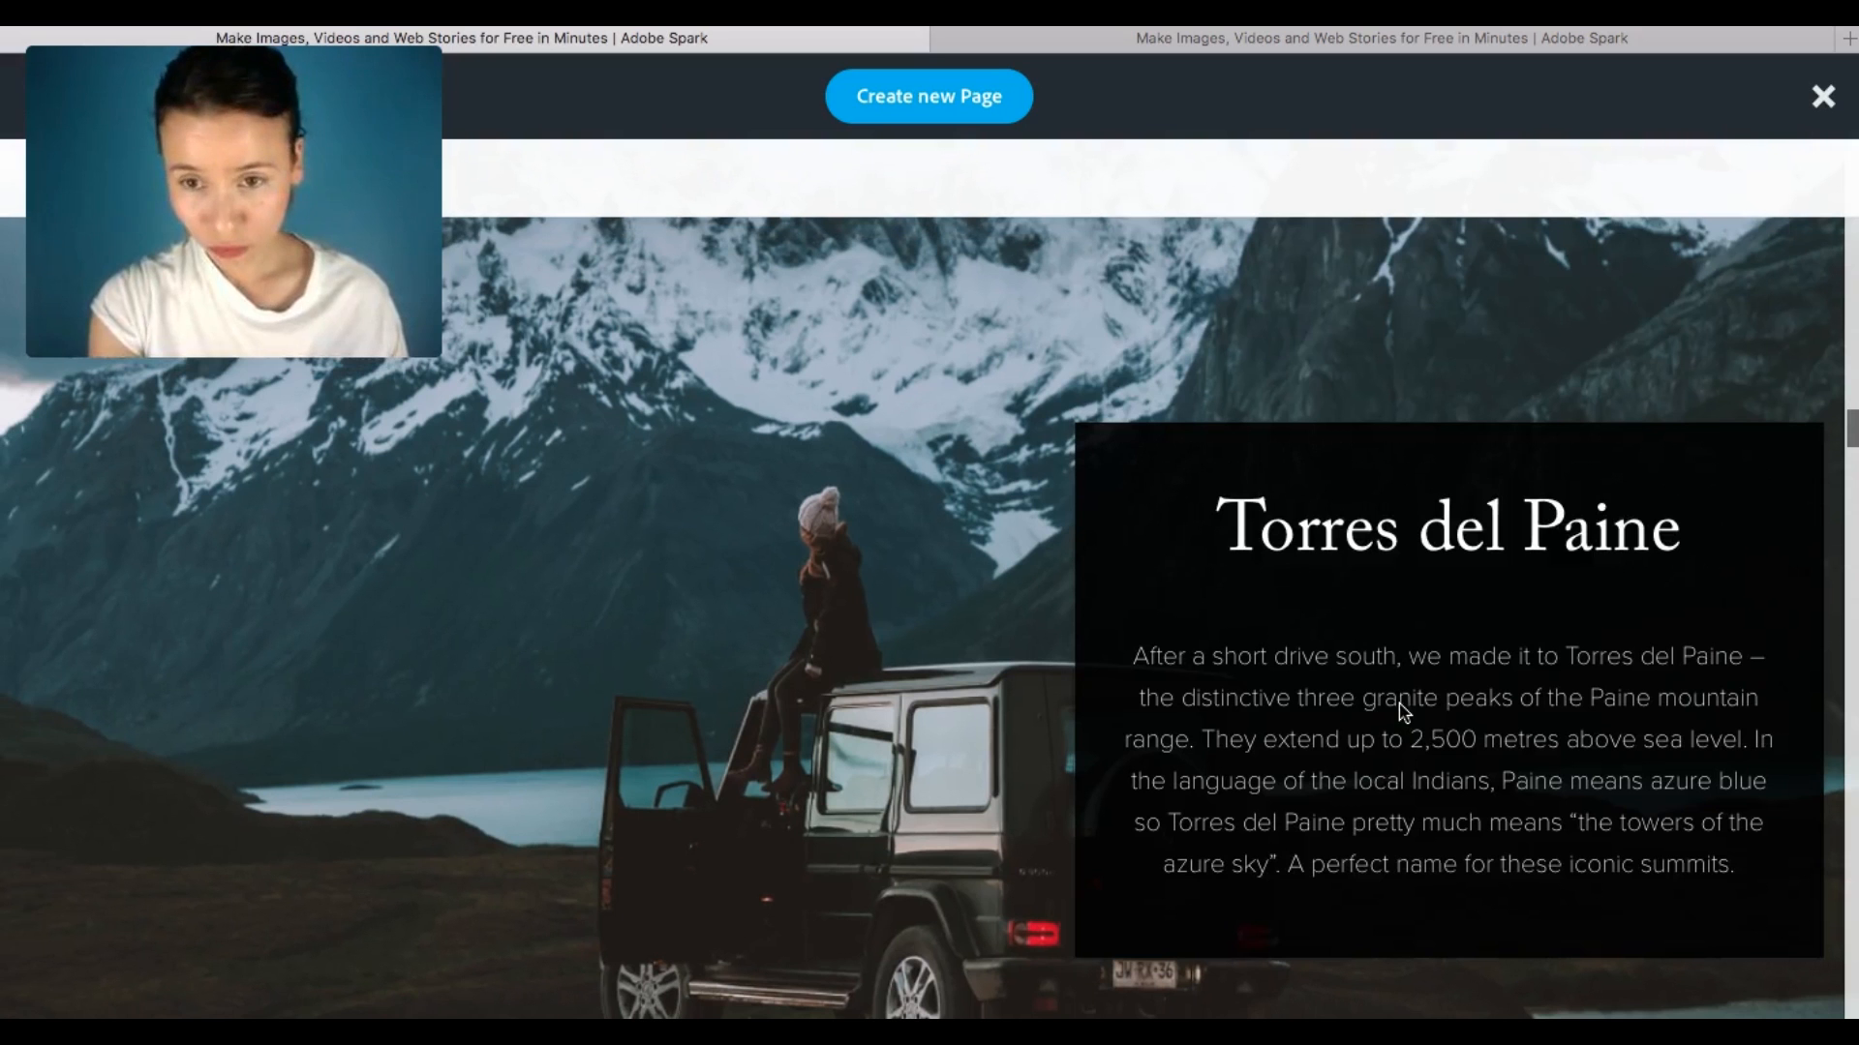
left_click_drag(1692, 519, 1210, 484)
key("super+c")
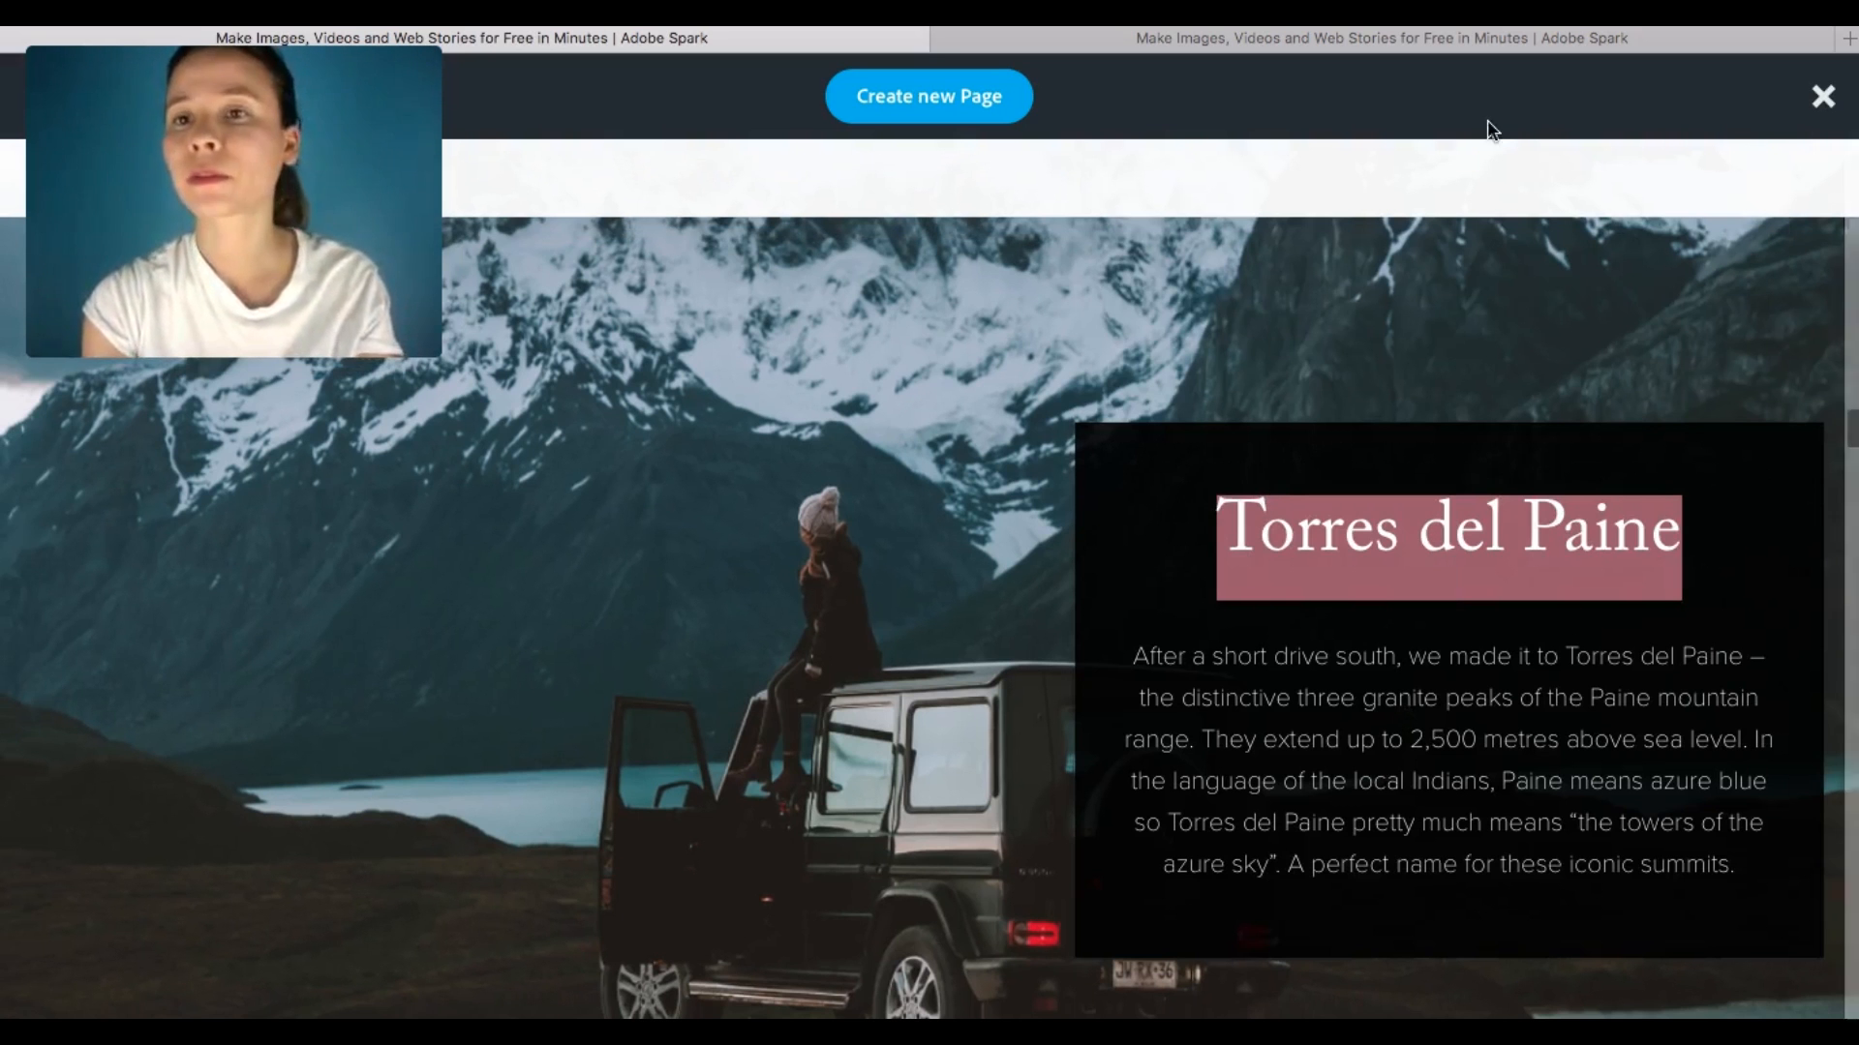
- On the own page, add a text block to the mountain peaks photo's panel with the copied Torres del Paine heading as a centred H1
left_click(1333, 39)
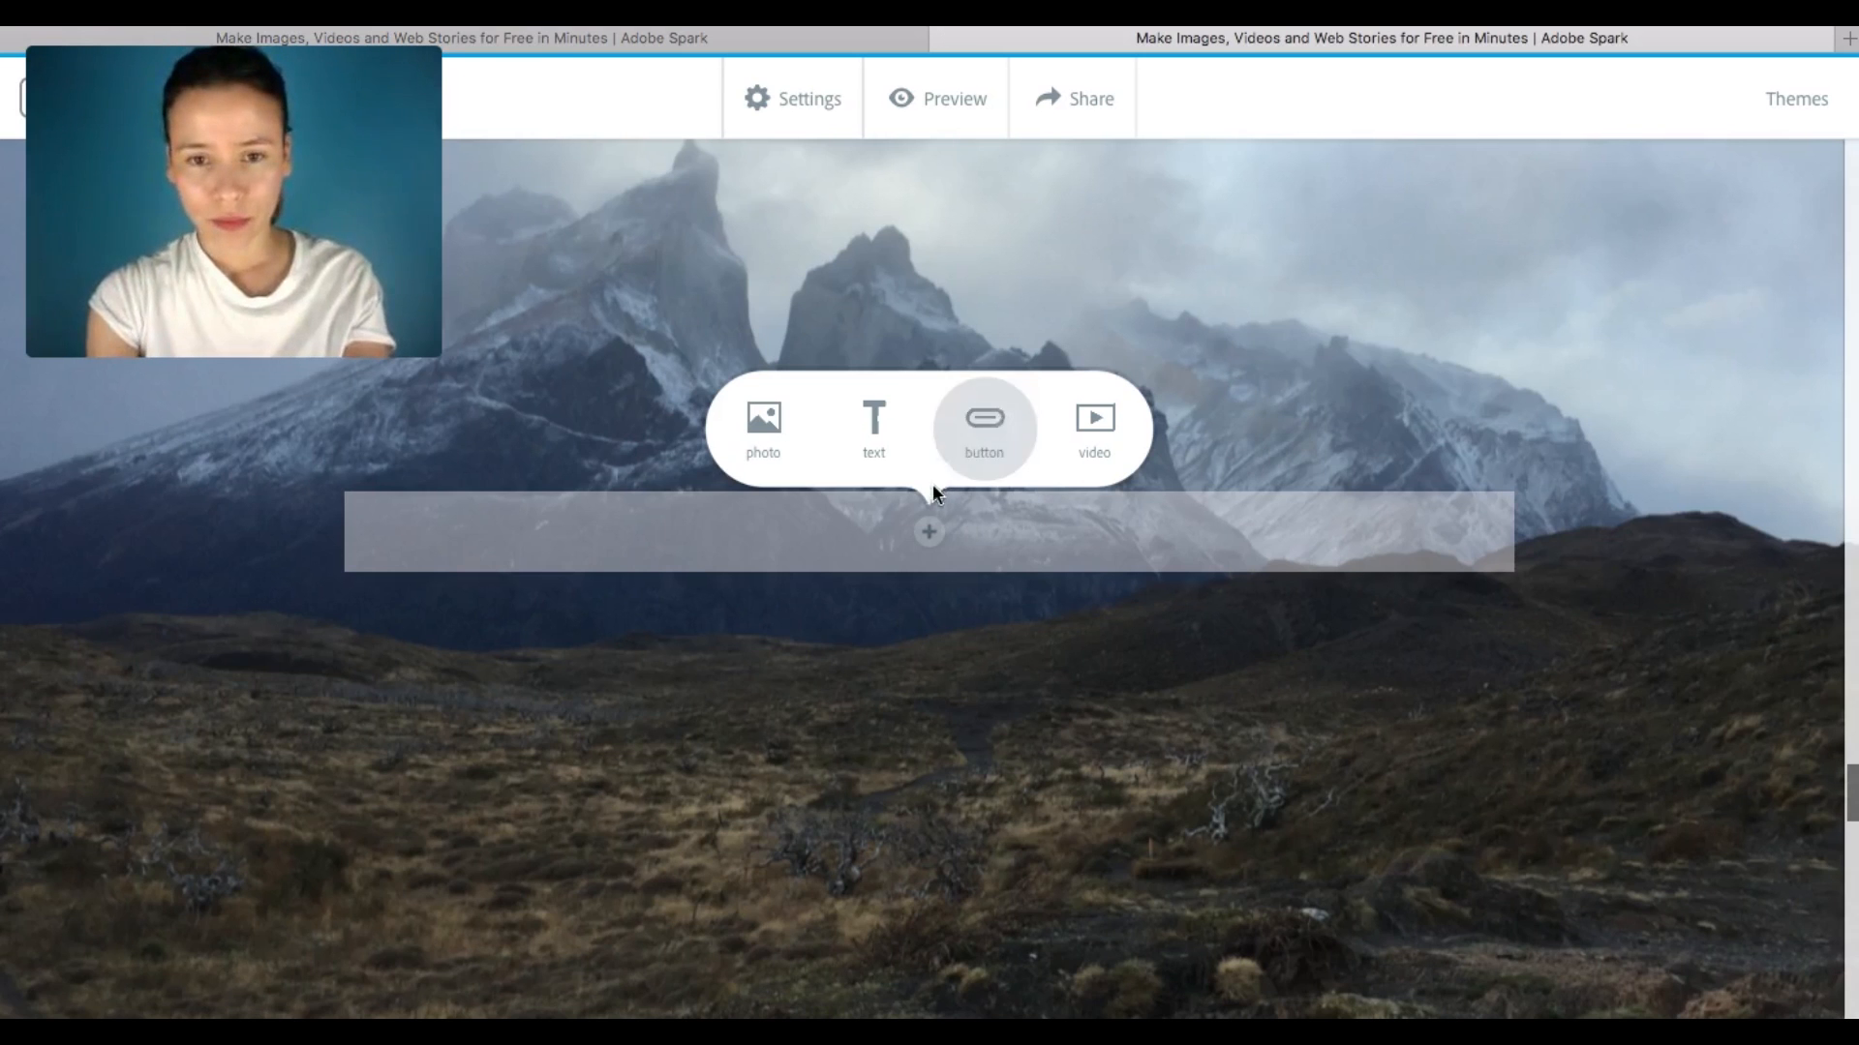
left_click(878, 453)
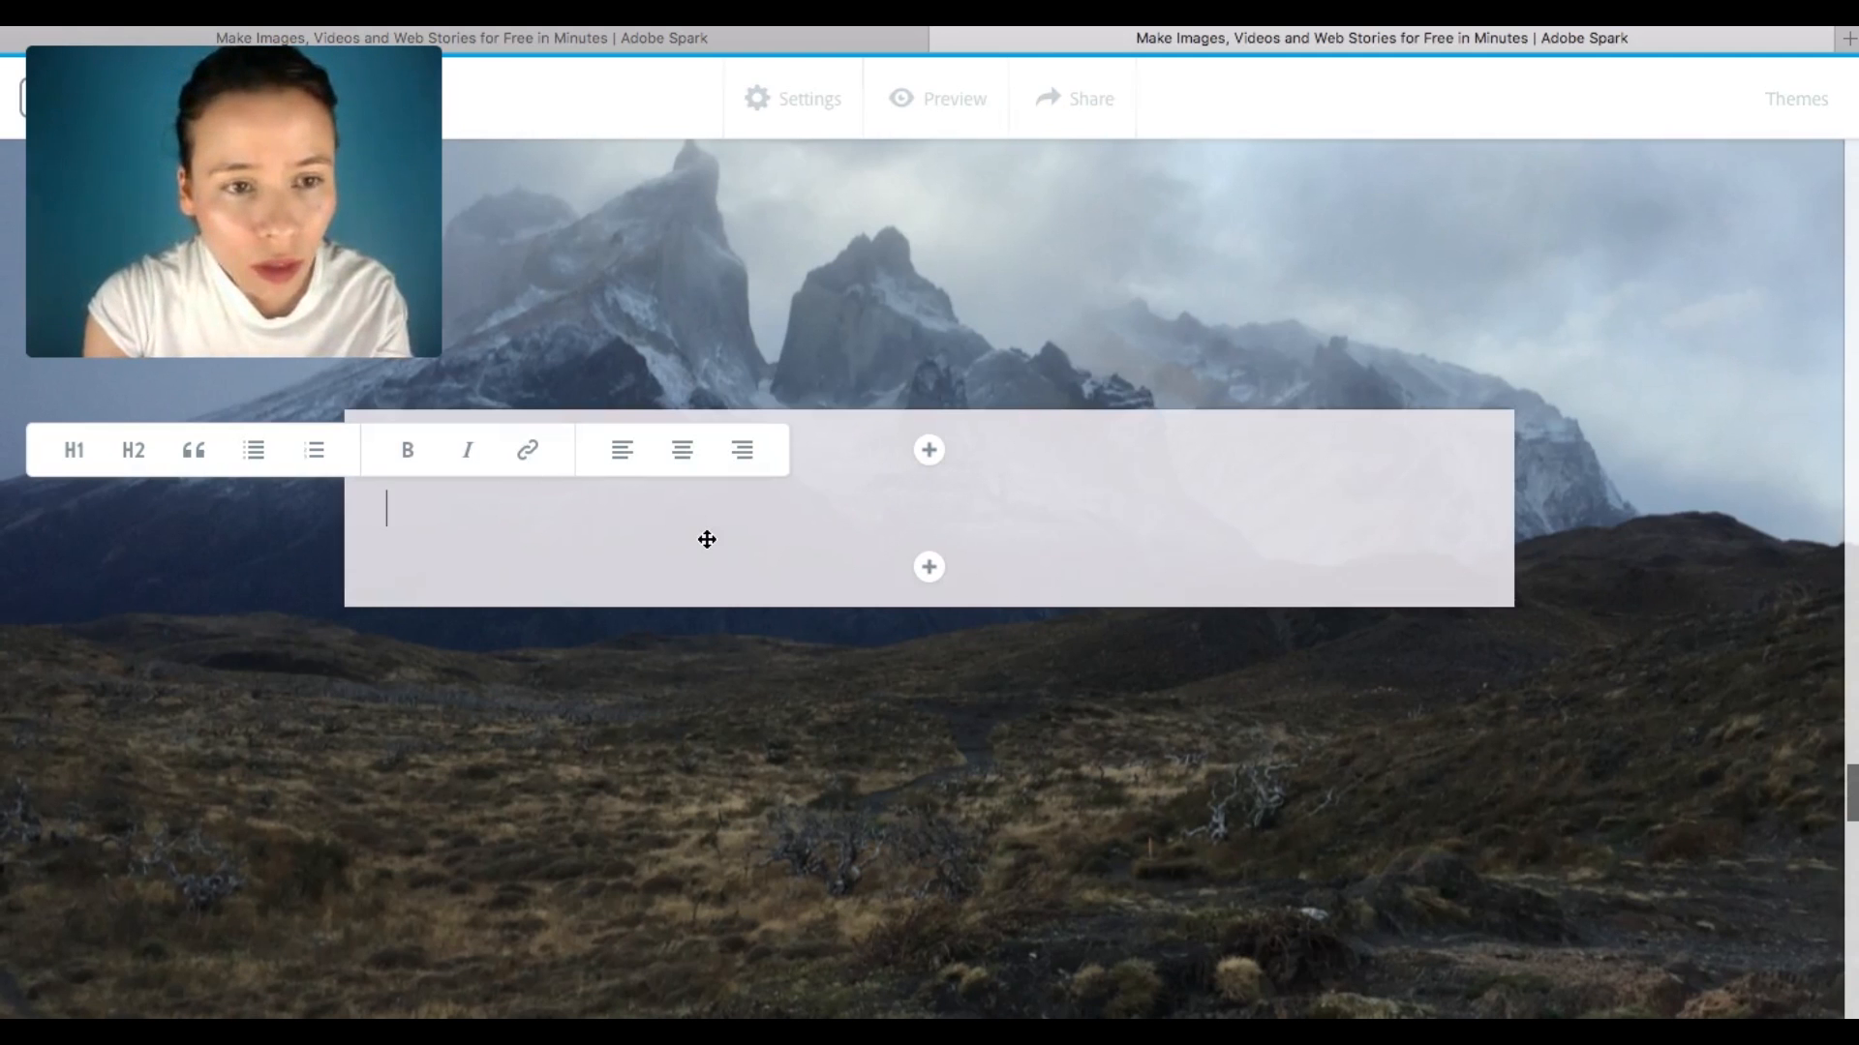
key("super+v")
left_click_drag(604, 534, 357, 531)
left_click(135, 491)
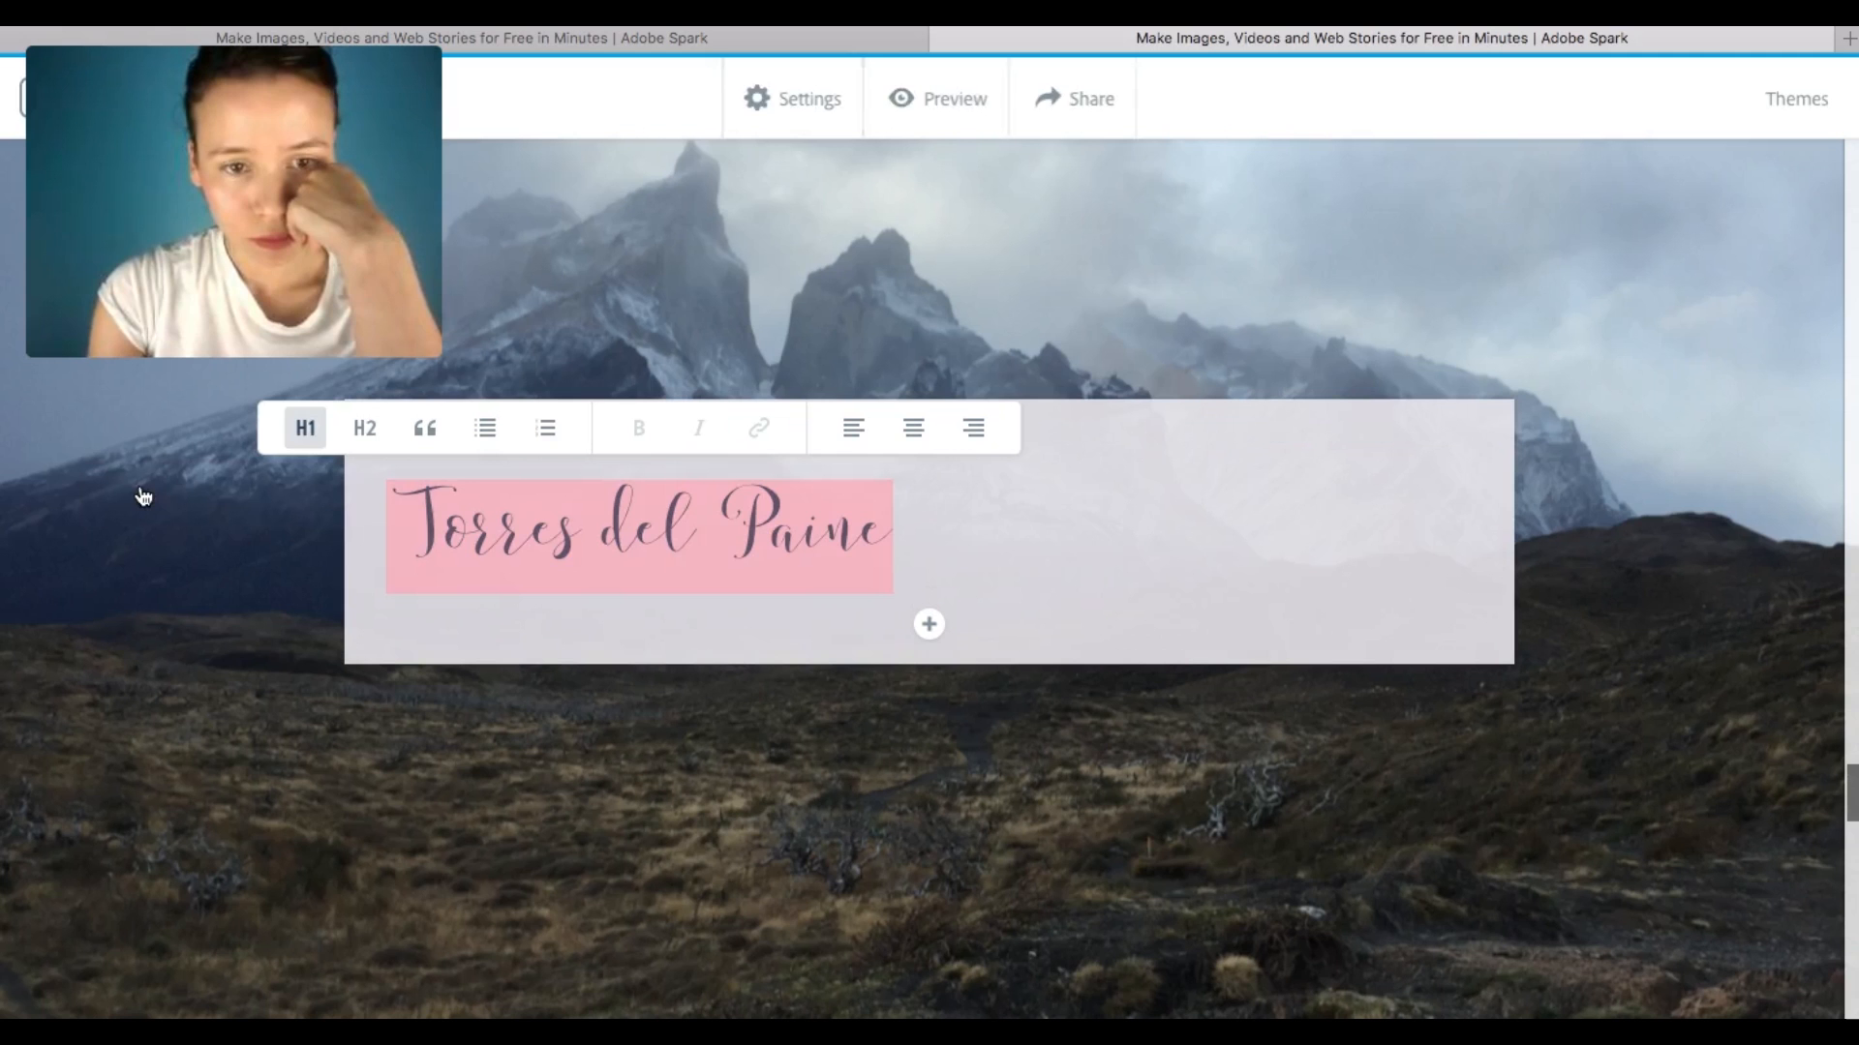
left_click(914, 438)
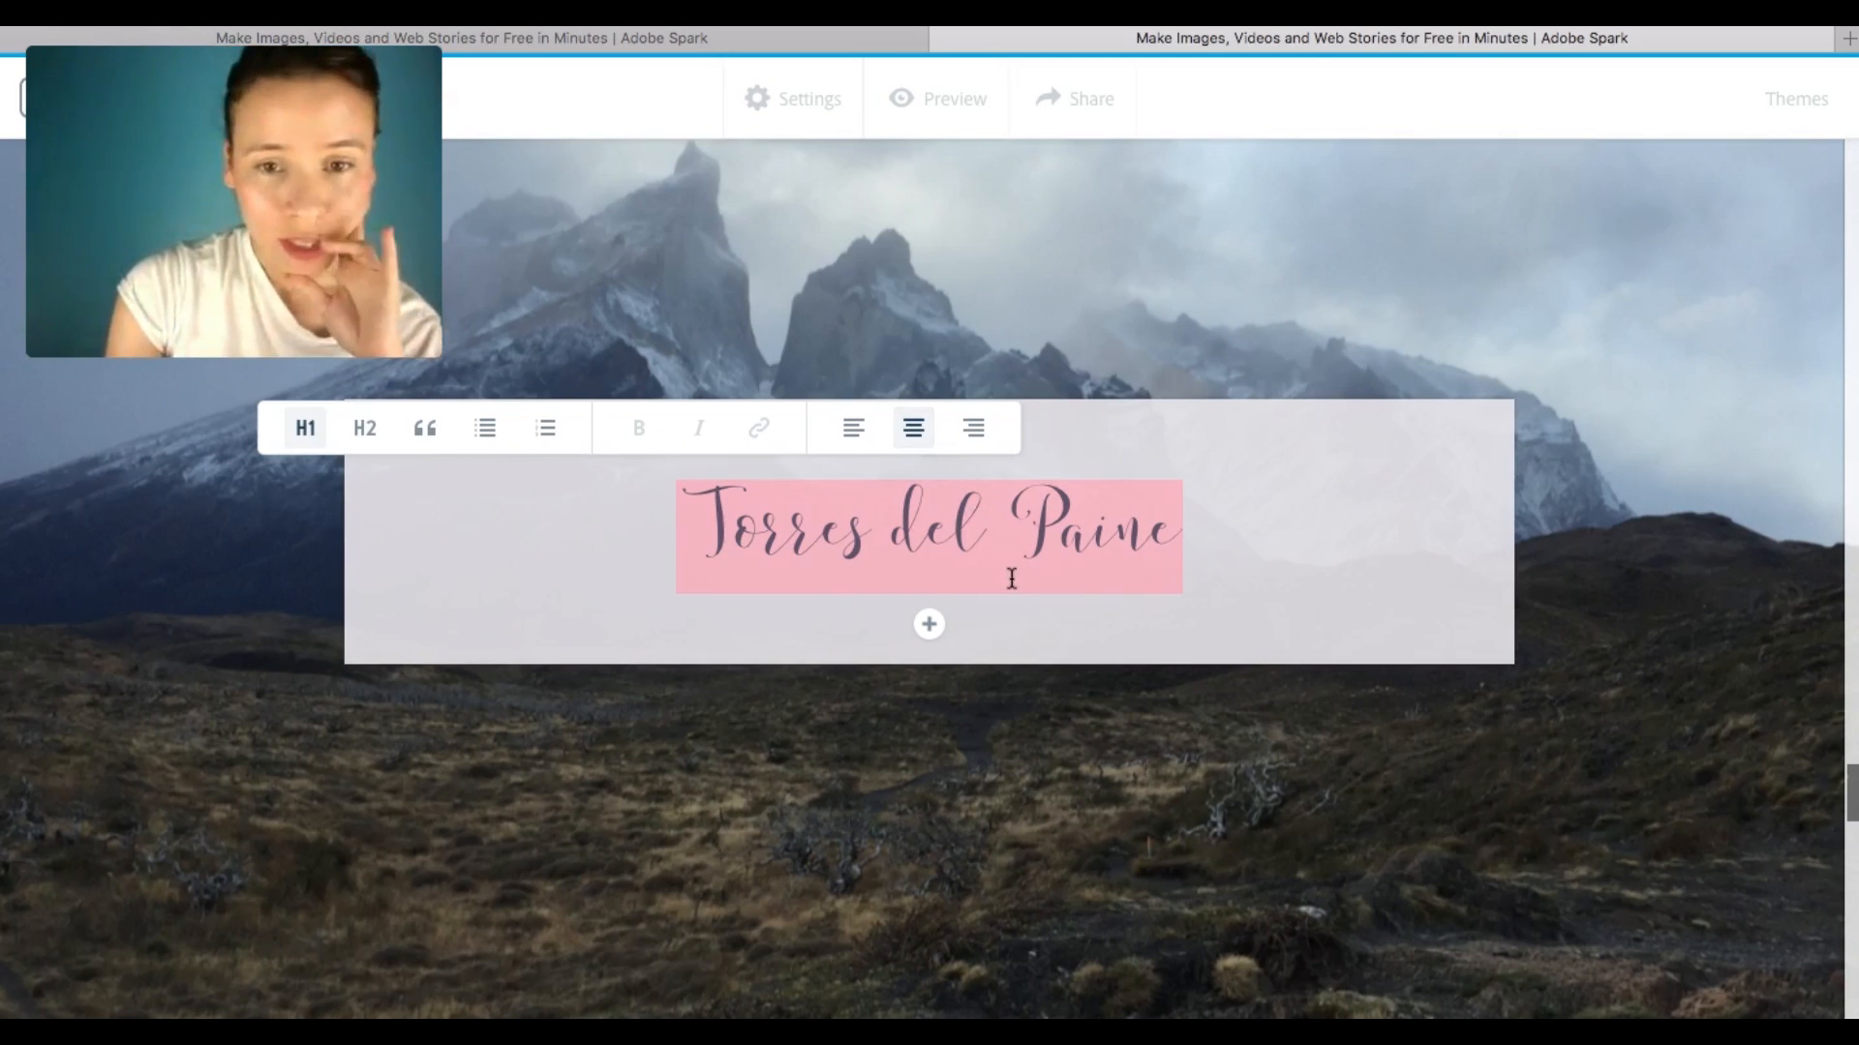
- Return to the example page and copy the paragraph below the Torres del Paine heading
left_click(927, 622)
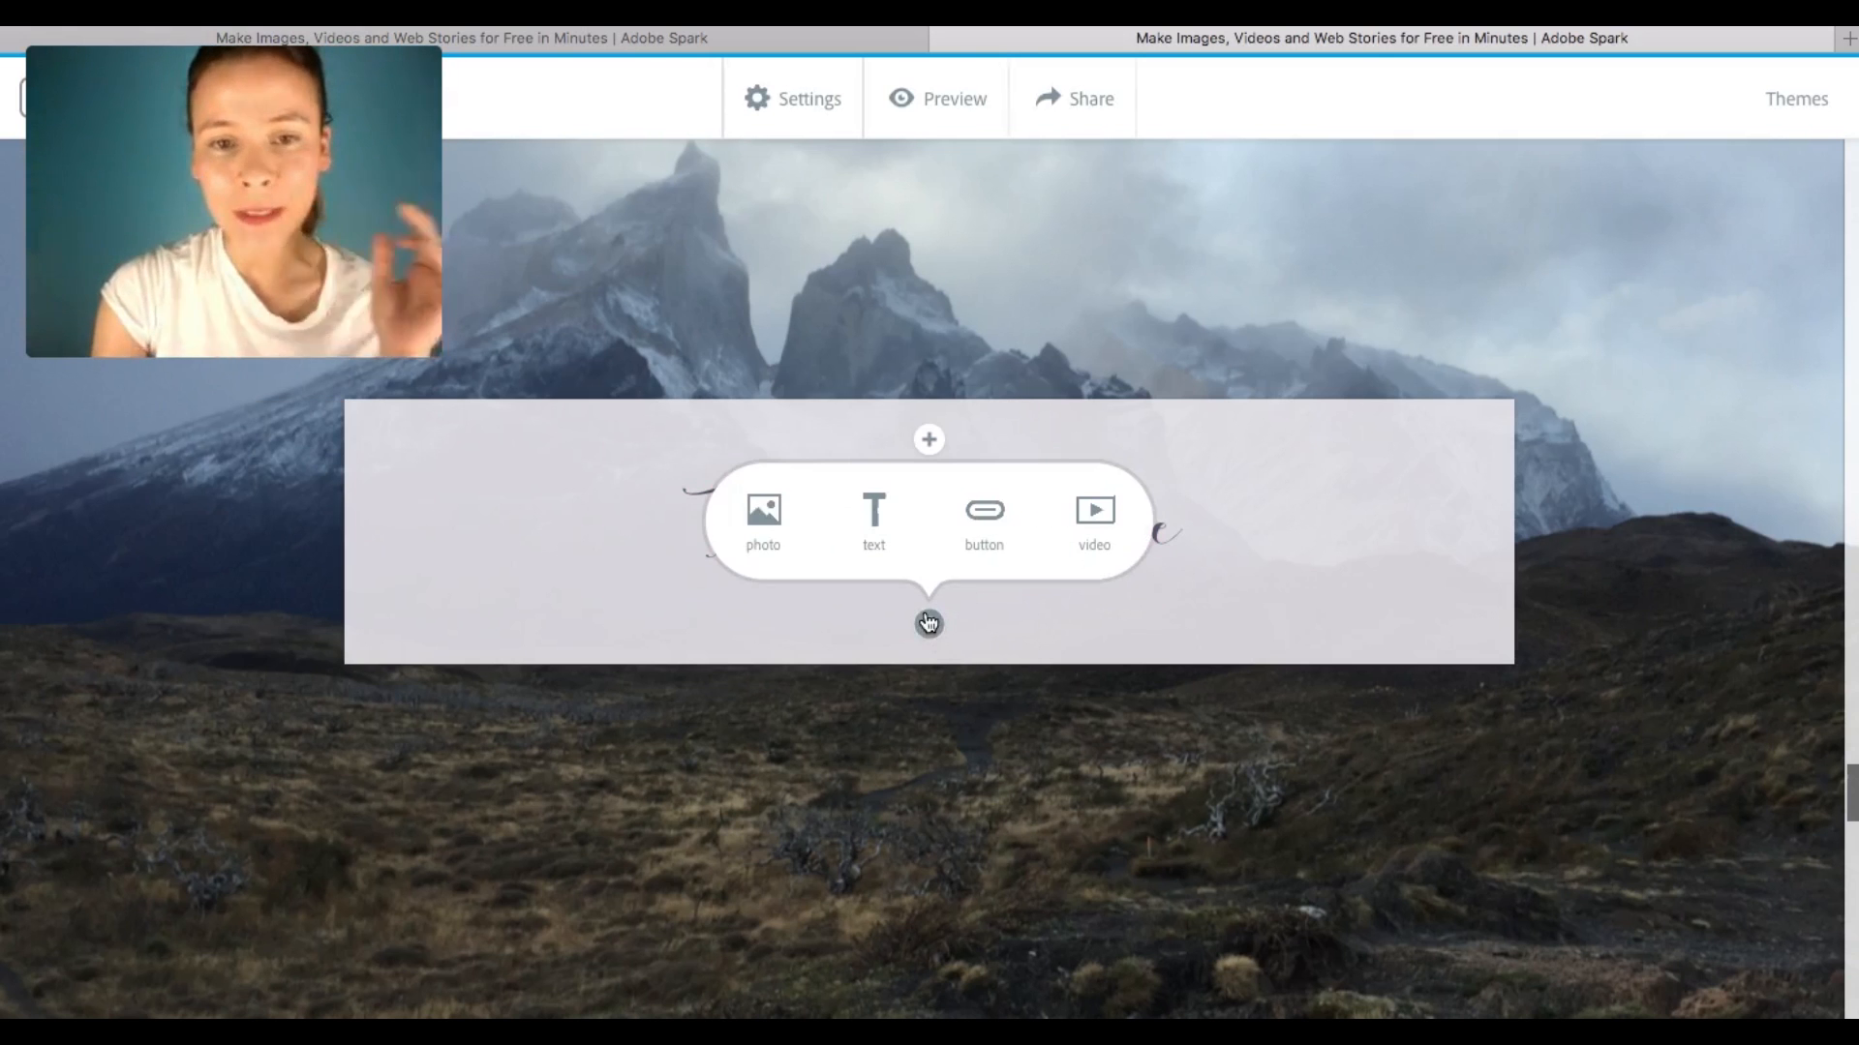
left_click(876, 518)
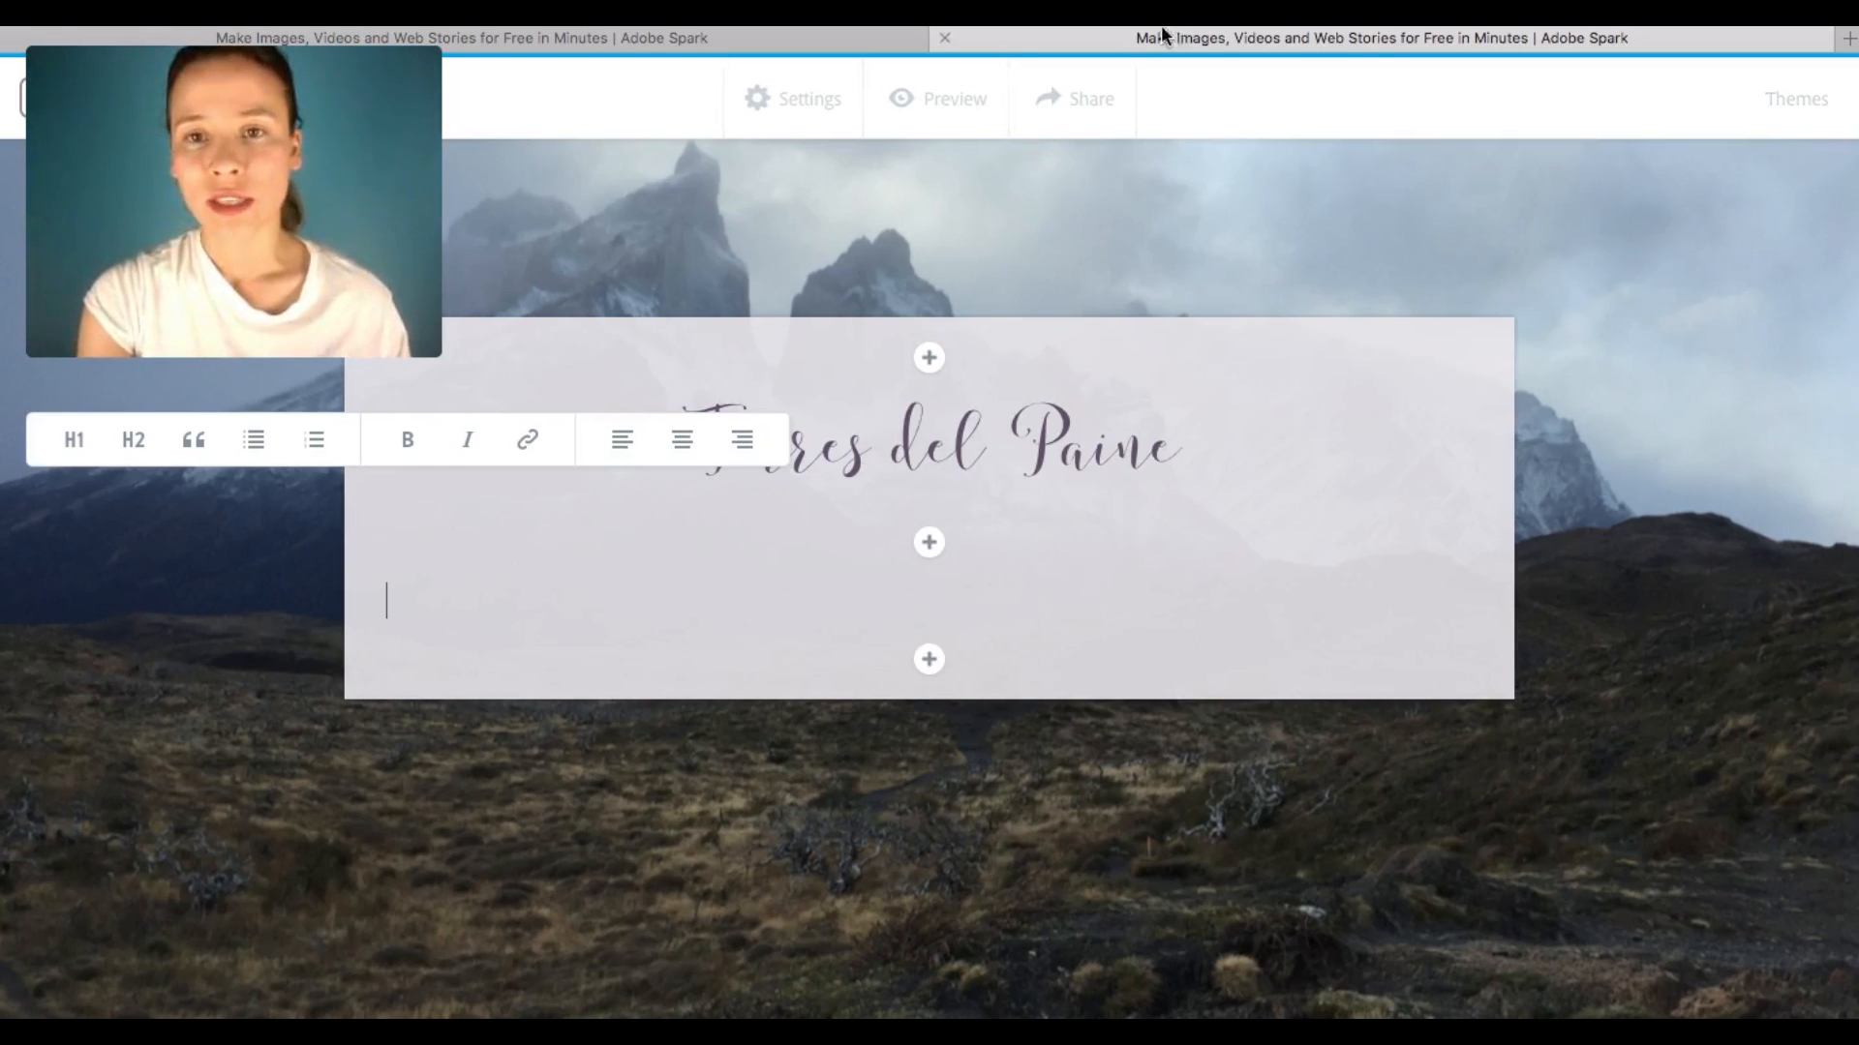
left_click(835, 31)
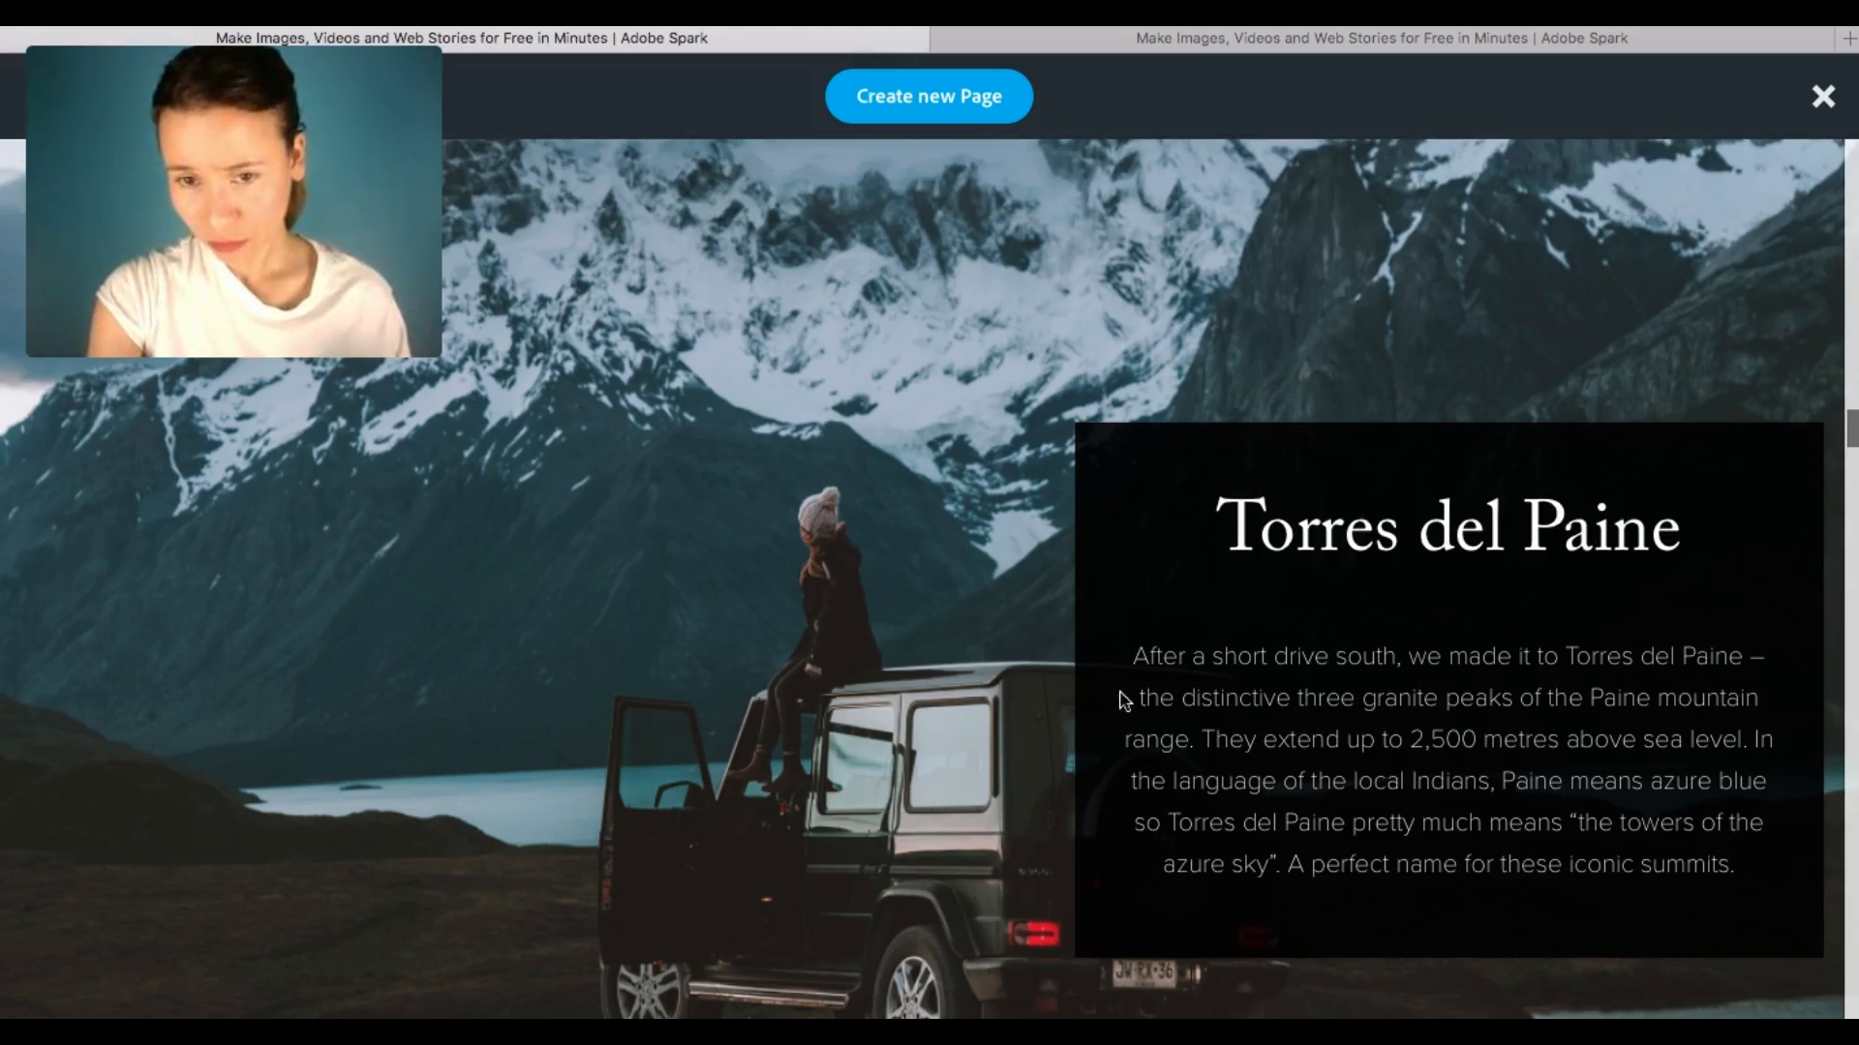
left_click_drag(1128, 657, 1833, 876)
key("super+c")
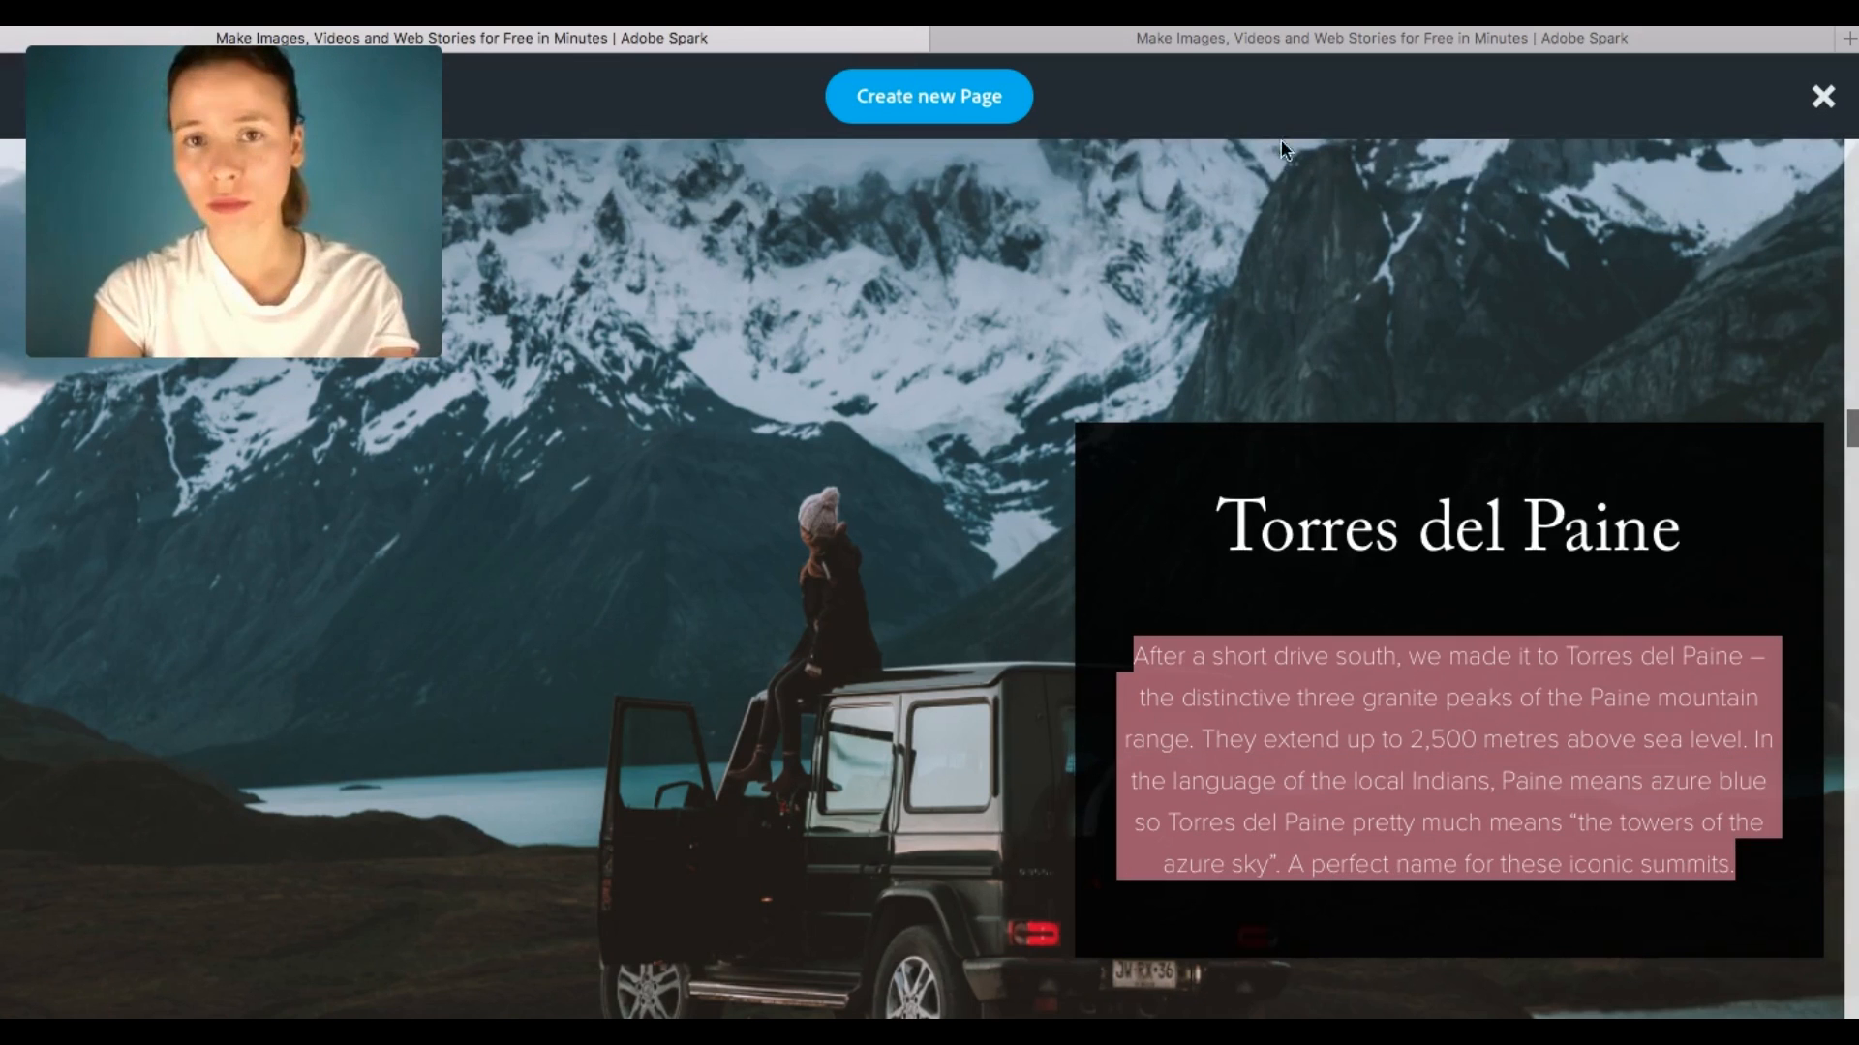
- On the own page, add a text block below the Torres del Paine heading, paste the paragraph into it and centre it
left_click(1137, 41)
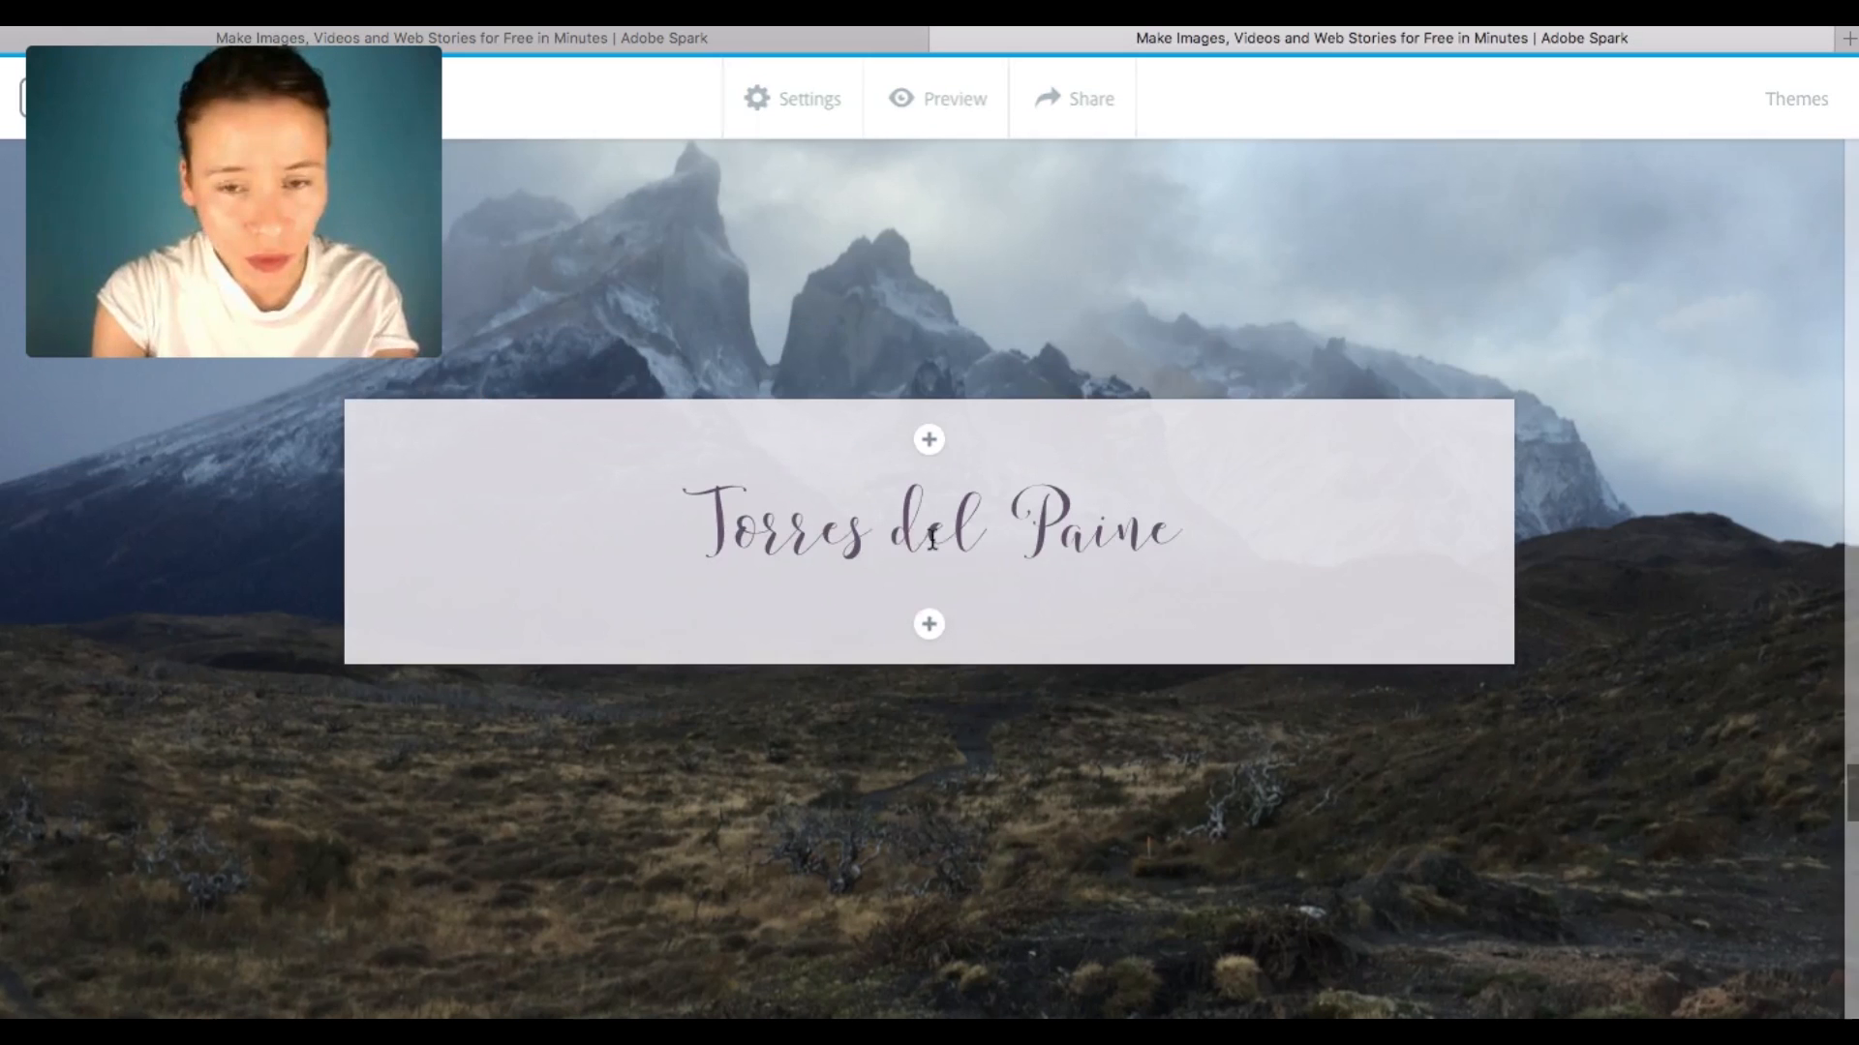
left_click(929, 623)
left_click(853, 524)
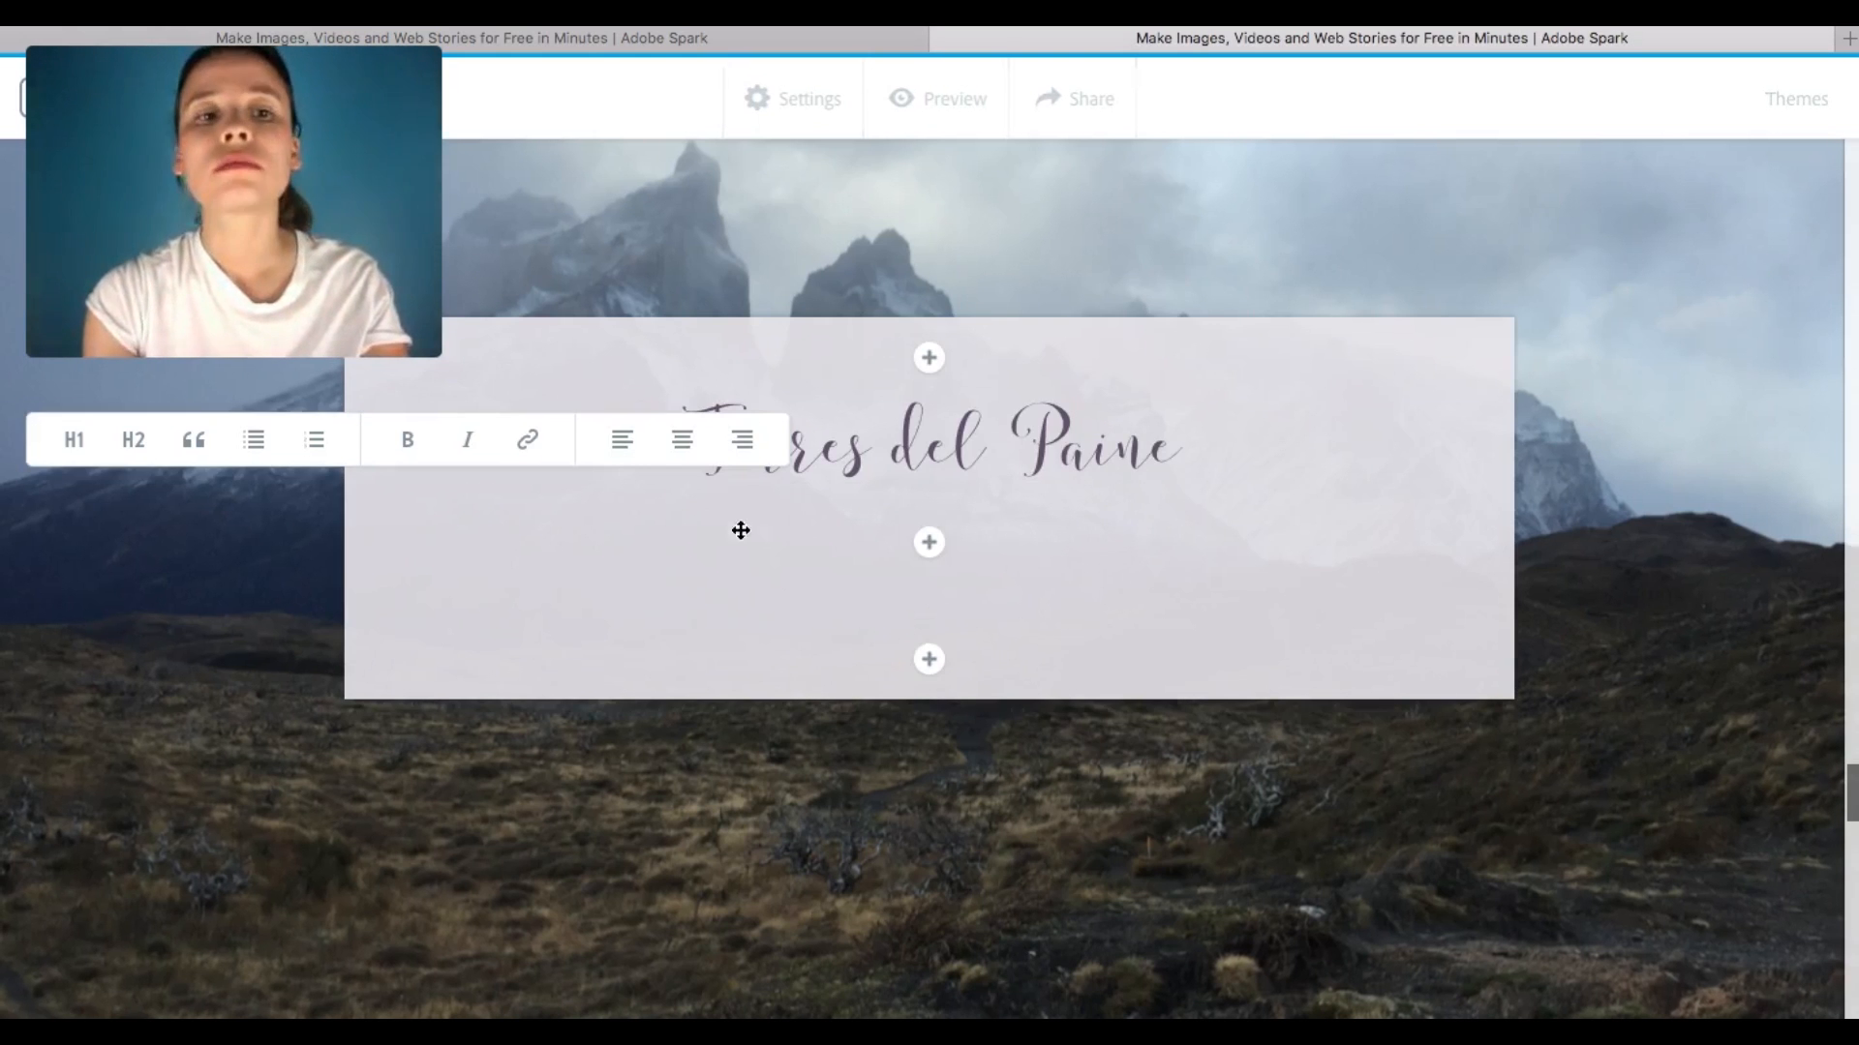
key("super+v")
left_click_drag(782, 650, 382, 523)
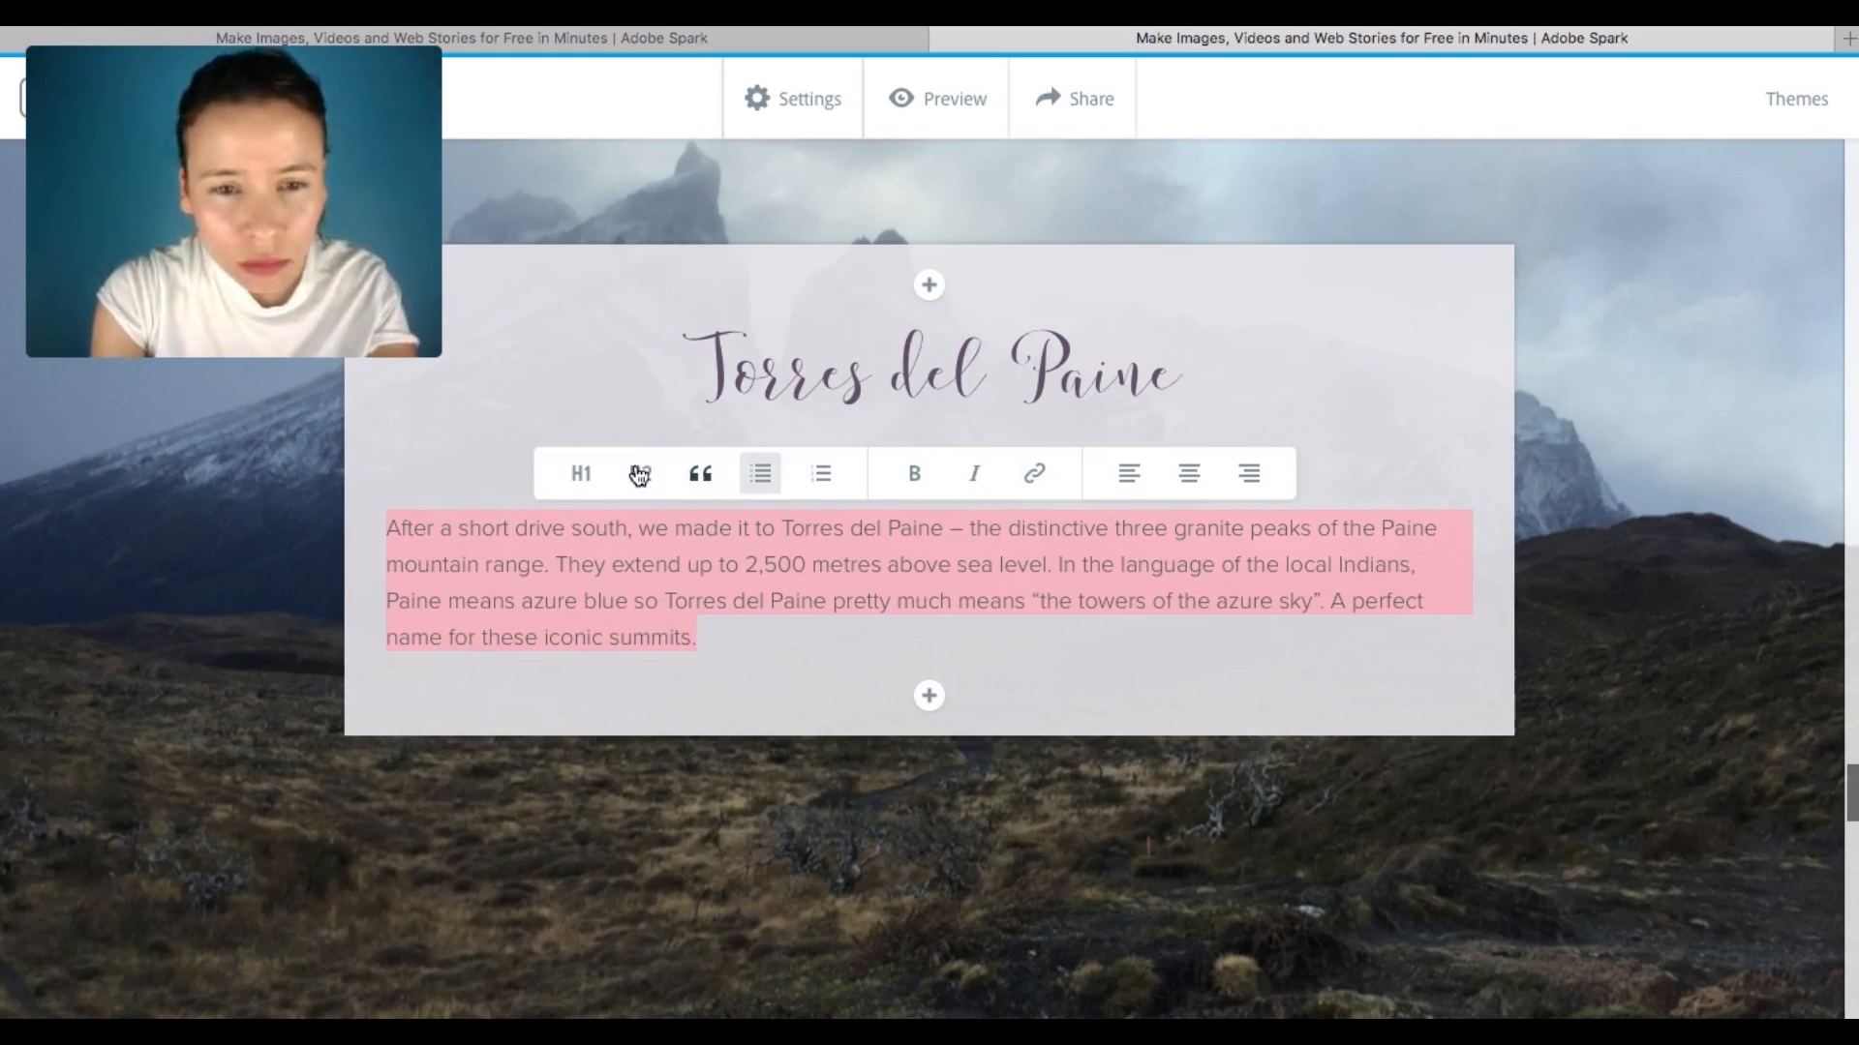
left_click(1183, 475)
left_click(1419, 340)
left_click(1380, 443)
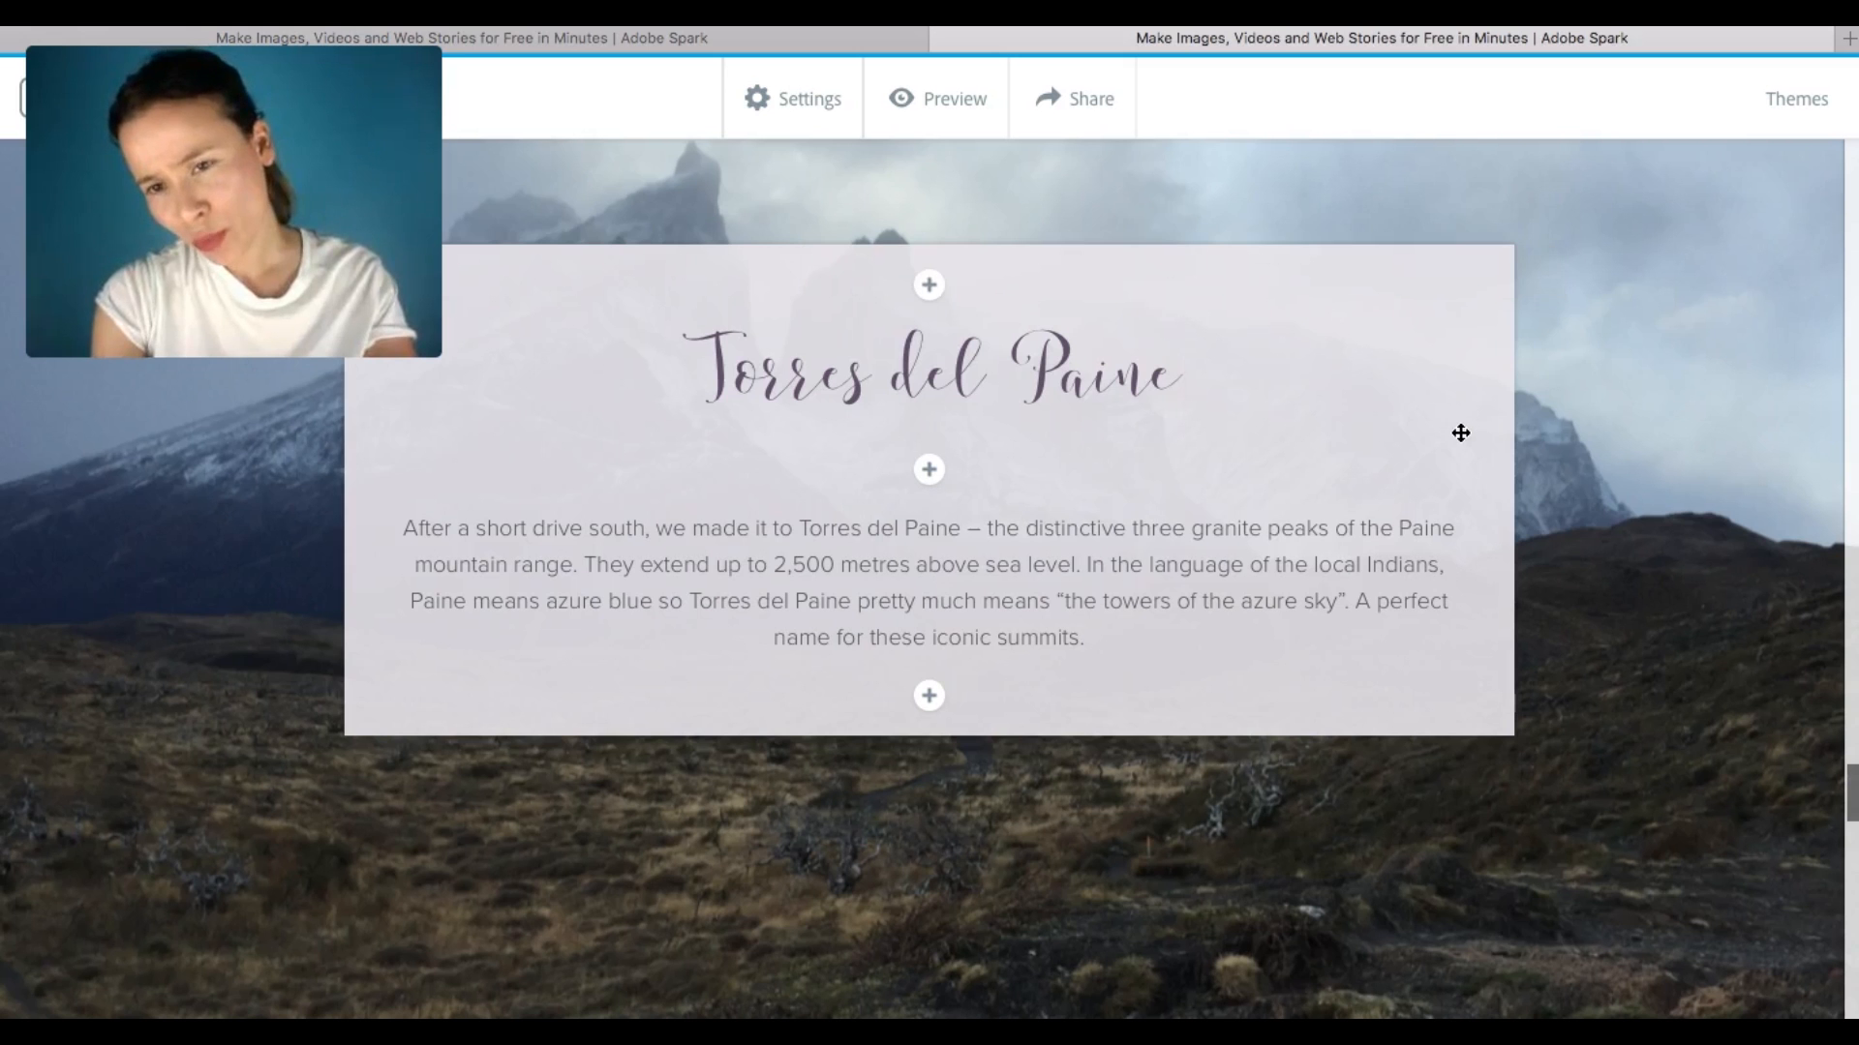
- Try the Torres del Paine panel at the right side of the photo, and move it back to the centre
mouse_move(1461, 432)
left_mouse_down()
mouse_move(1456, 464)
mouse_move(1461, 432)
left_mouse_up()
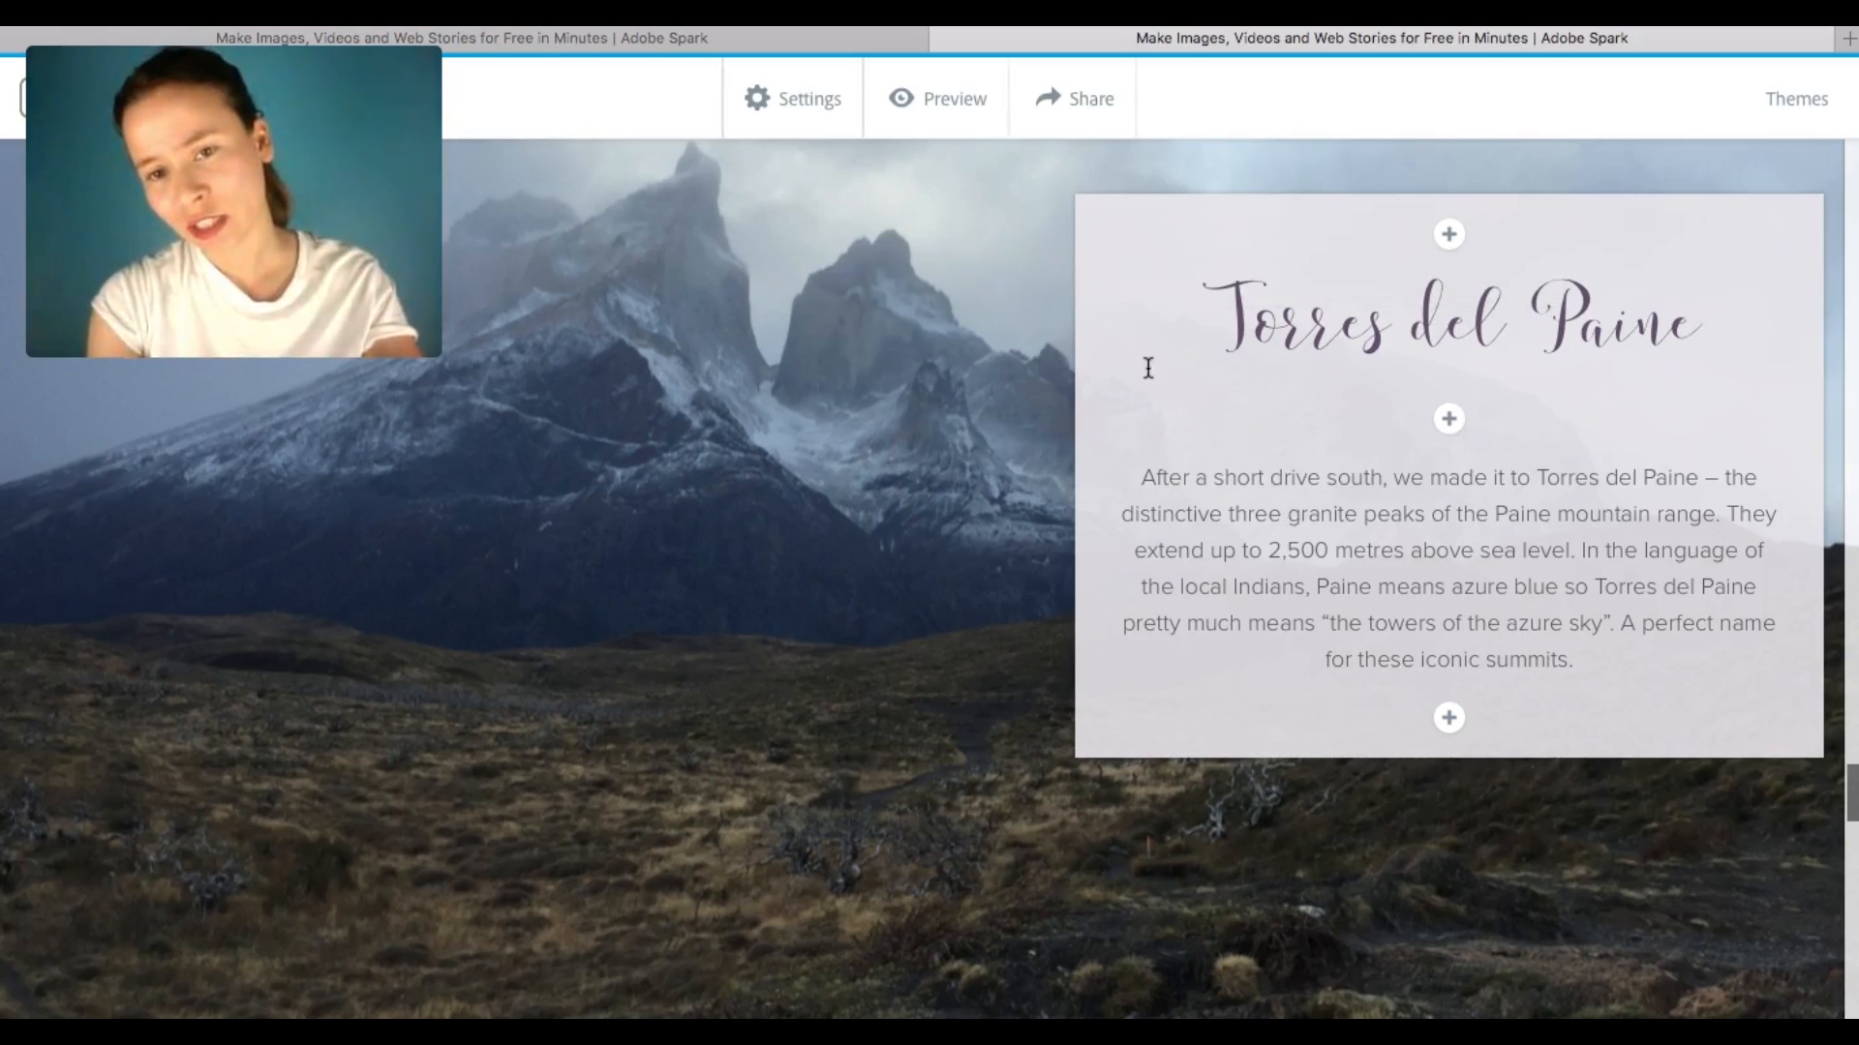
left_click_drag(1154, 414, 757, 417)
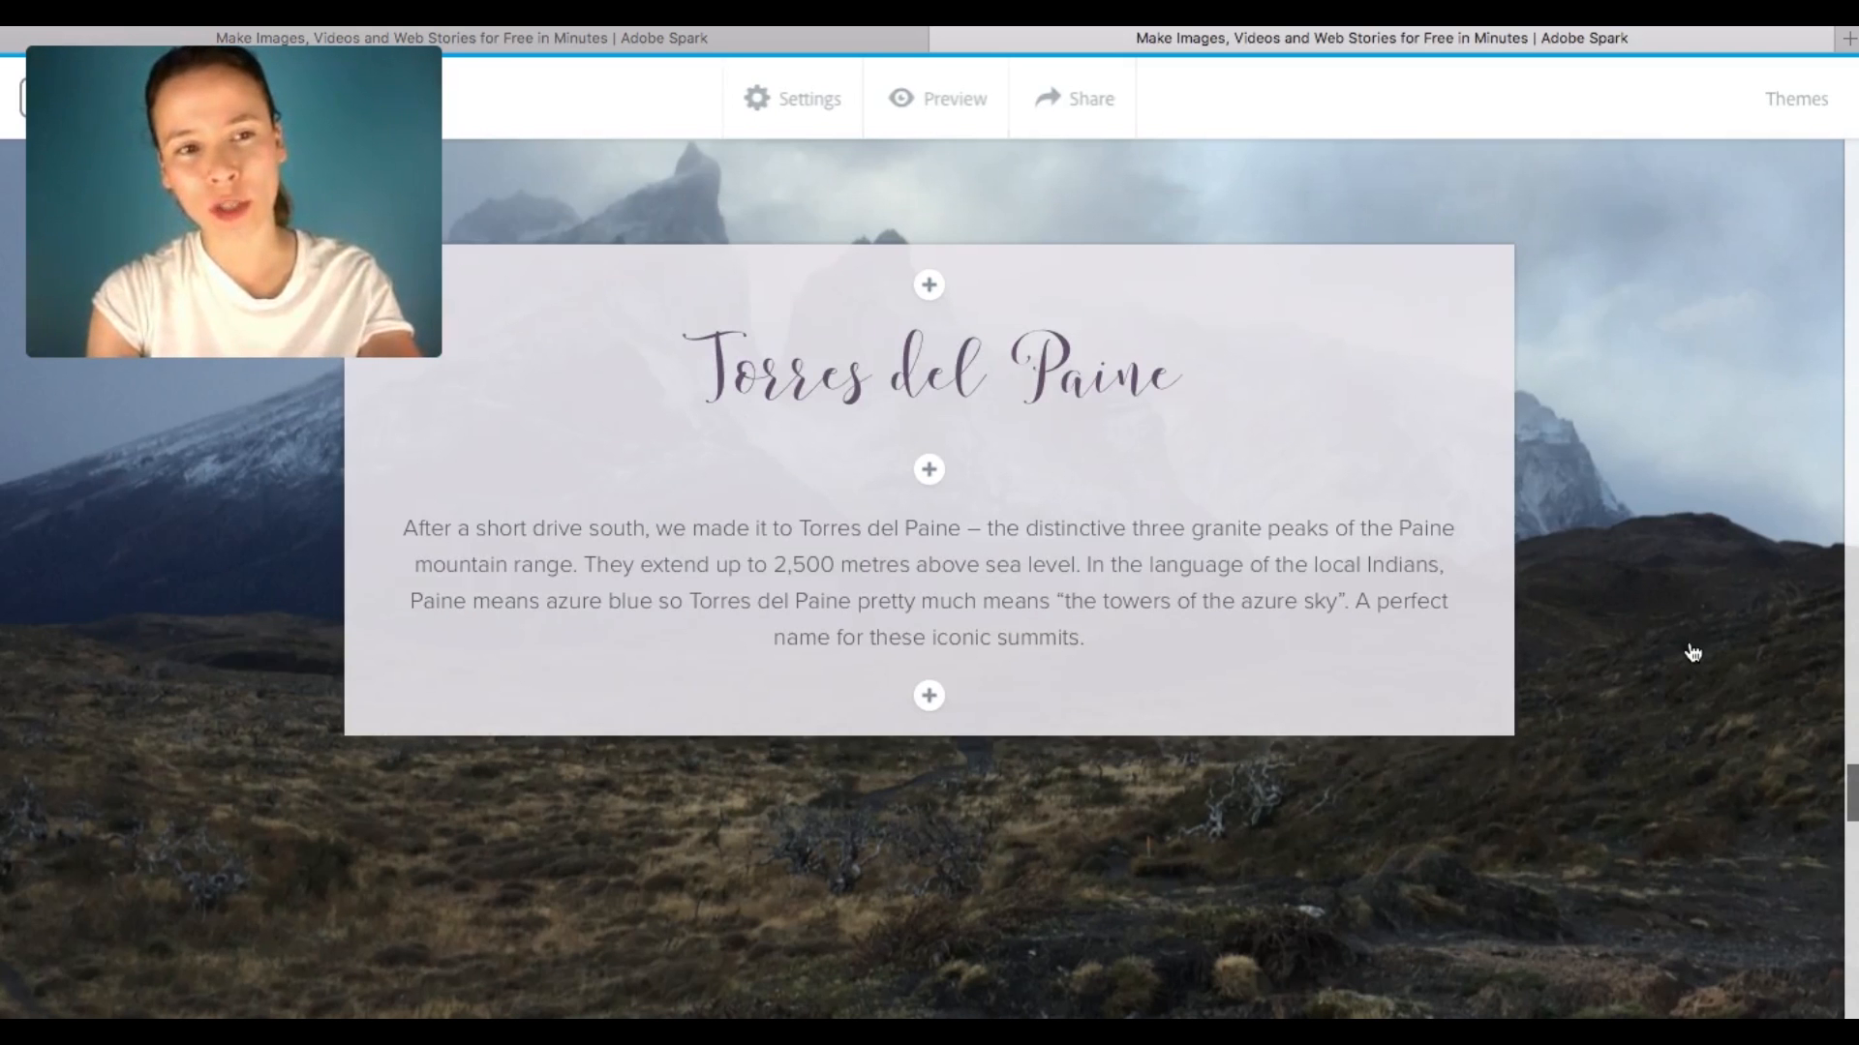
- Change the El Chaltén heading in the glacier photo's panel to H1
scroll(1692, 654, "up", 10)
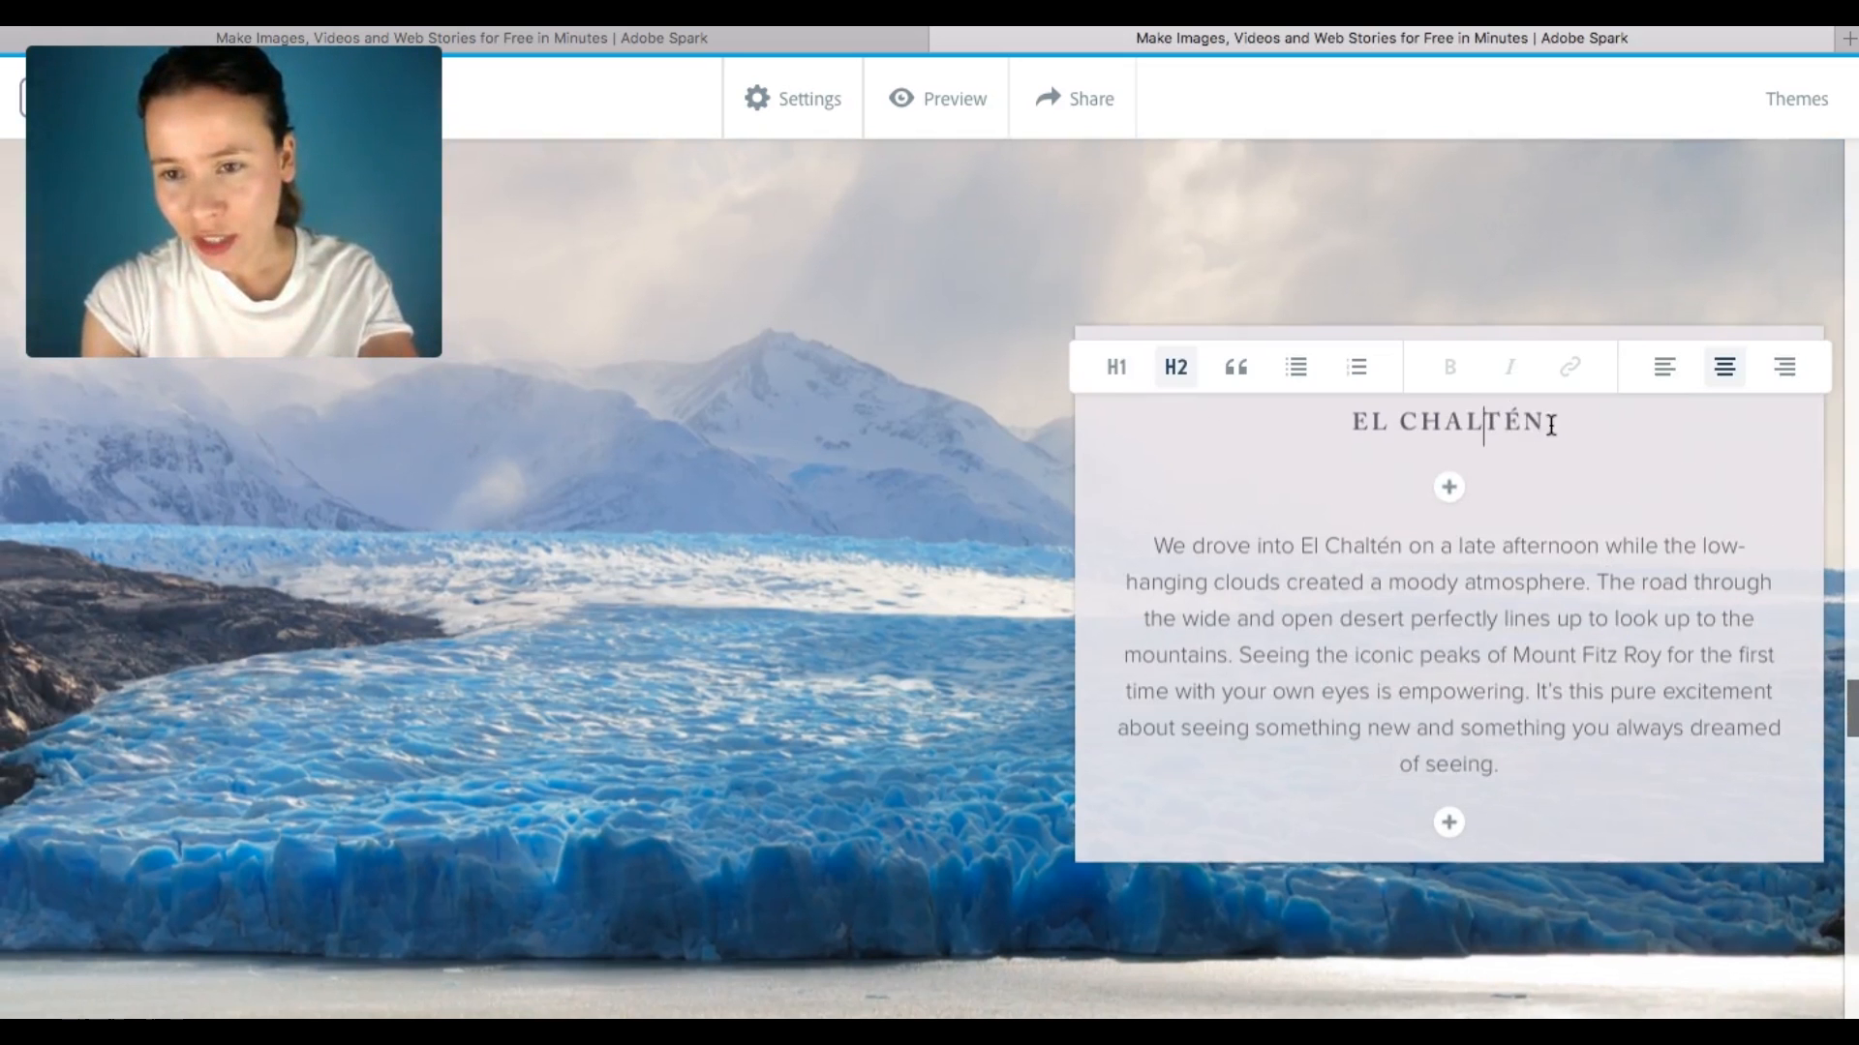
left_click_drag(1550, 426, 1283, 421)
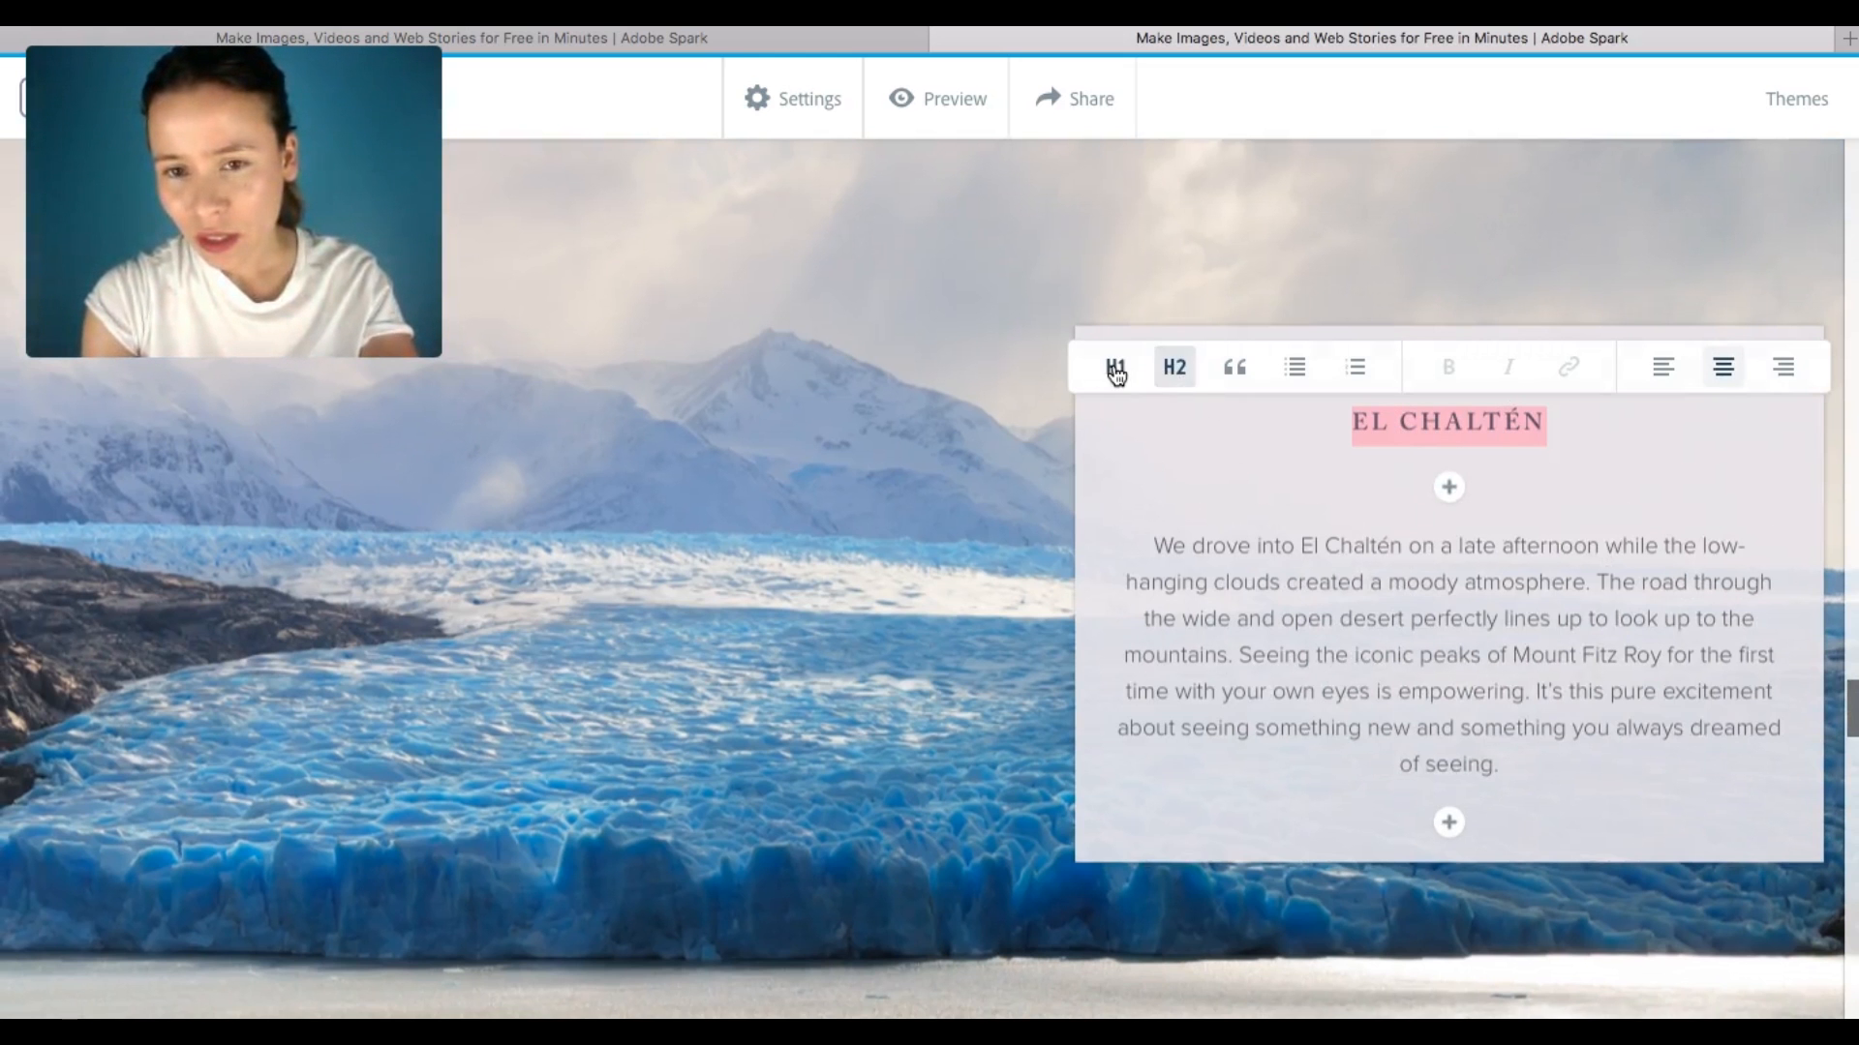
left_click(1116, 371)
- Change the El Chaltén heading in the forest photo's panel to H1
scroll(1017, 431, "down", 5)
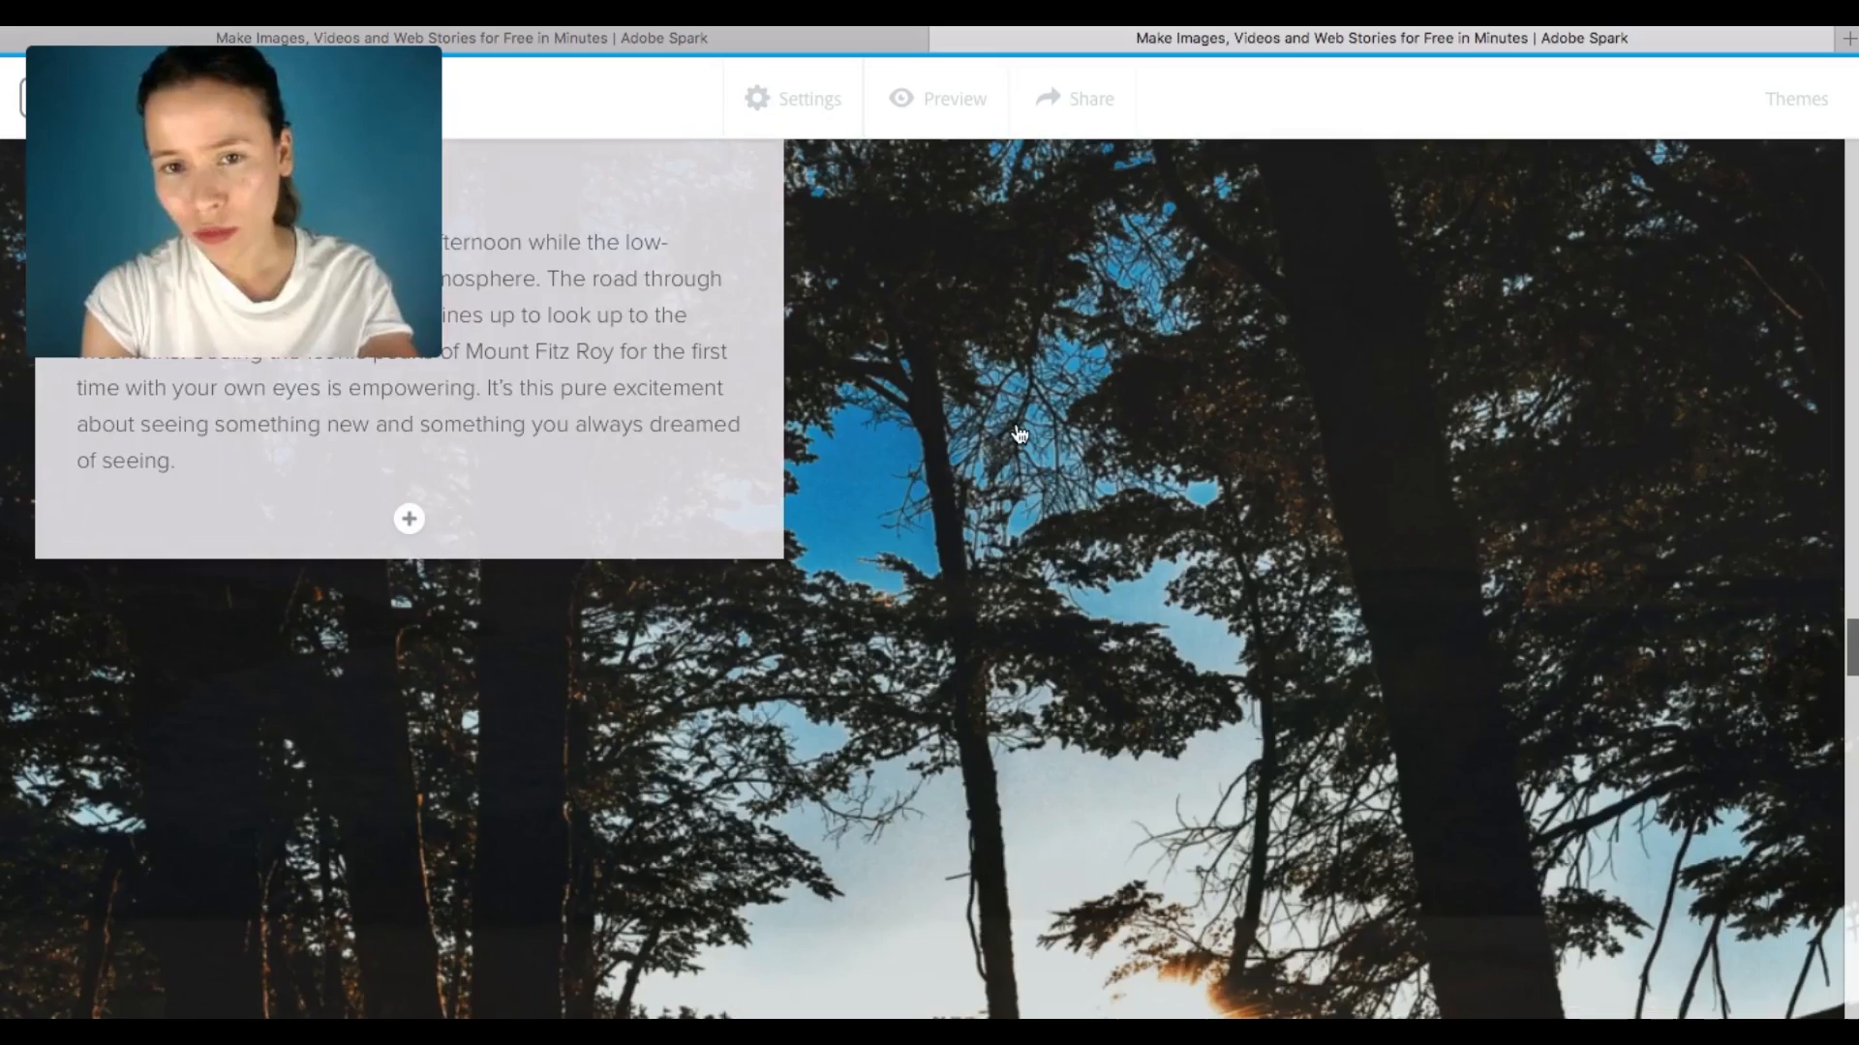
scroll(635, 332, "up", 4)
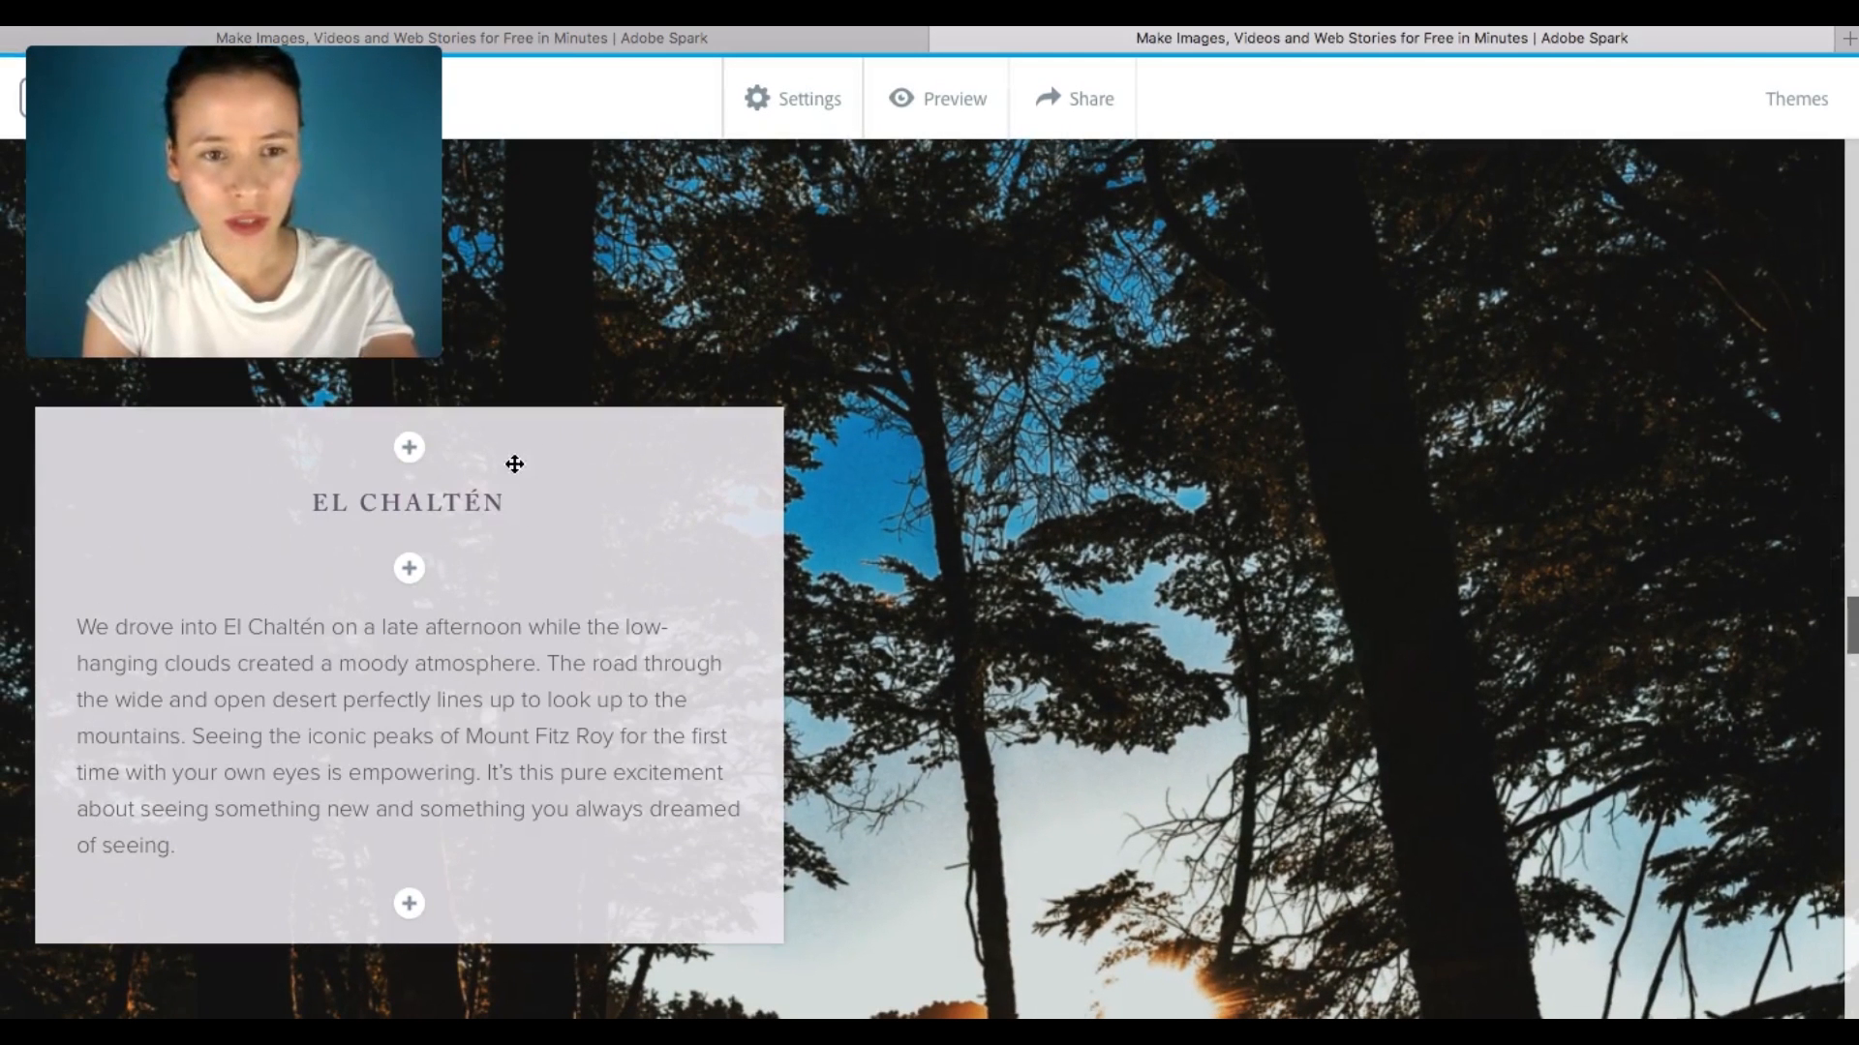
left_click(515, 501)
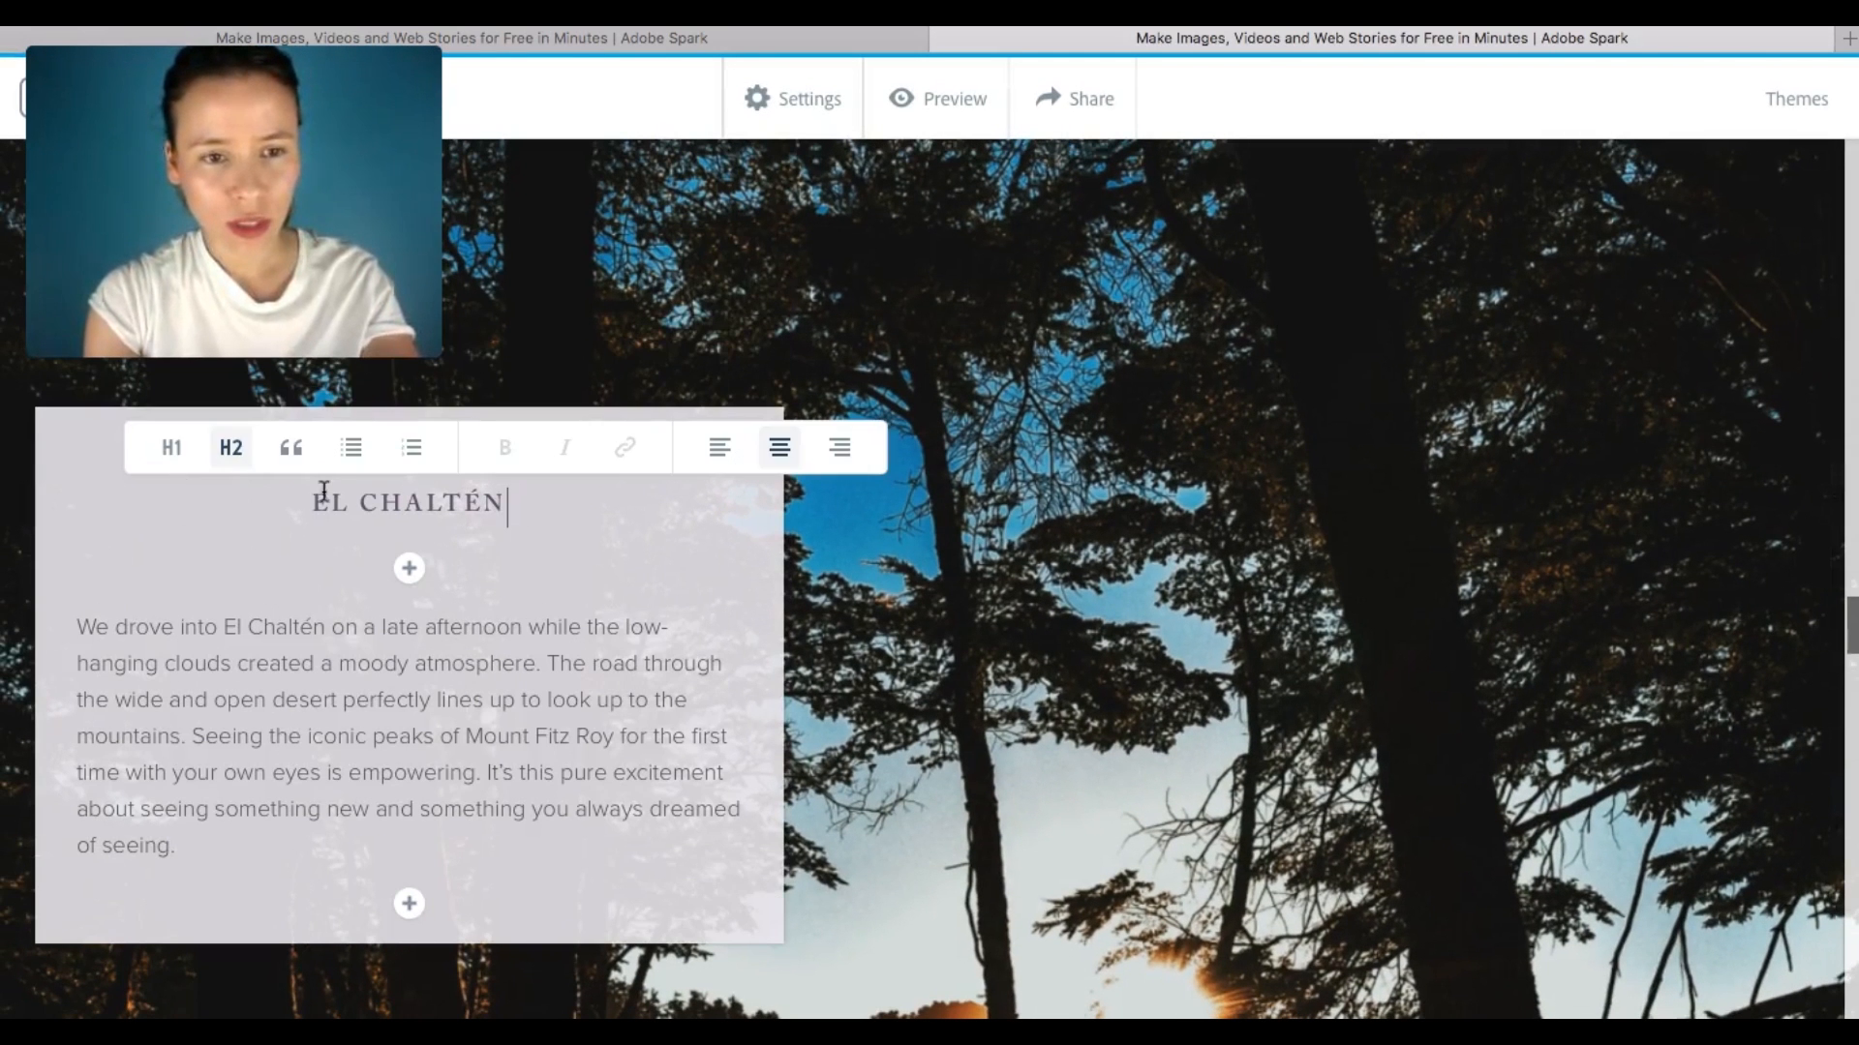
left_click_drag(504, 500, 296, 501)
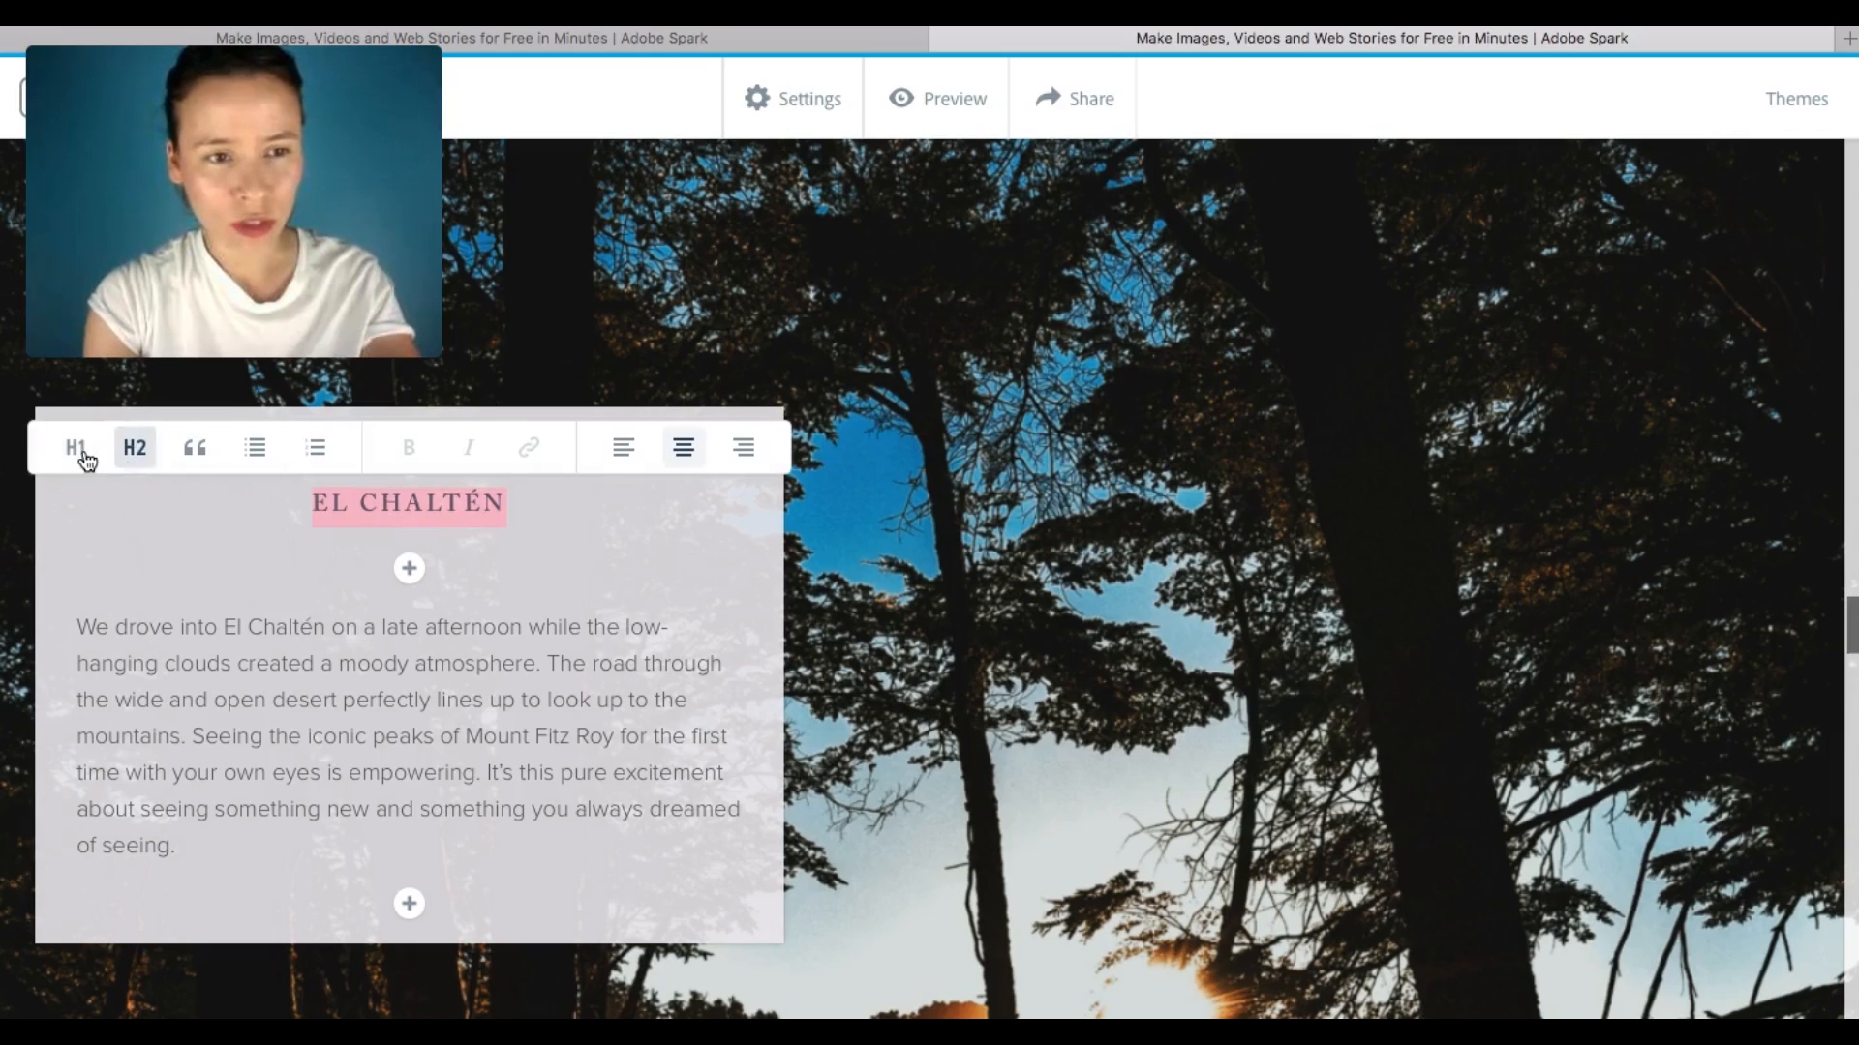
left_click(75, 448)
left_click(918, 688)
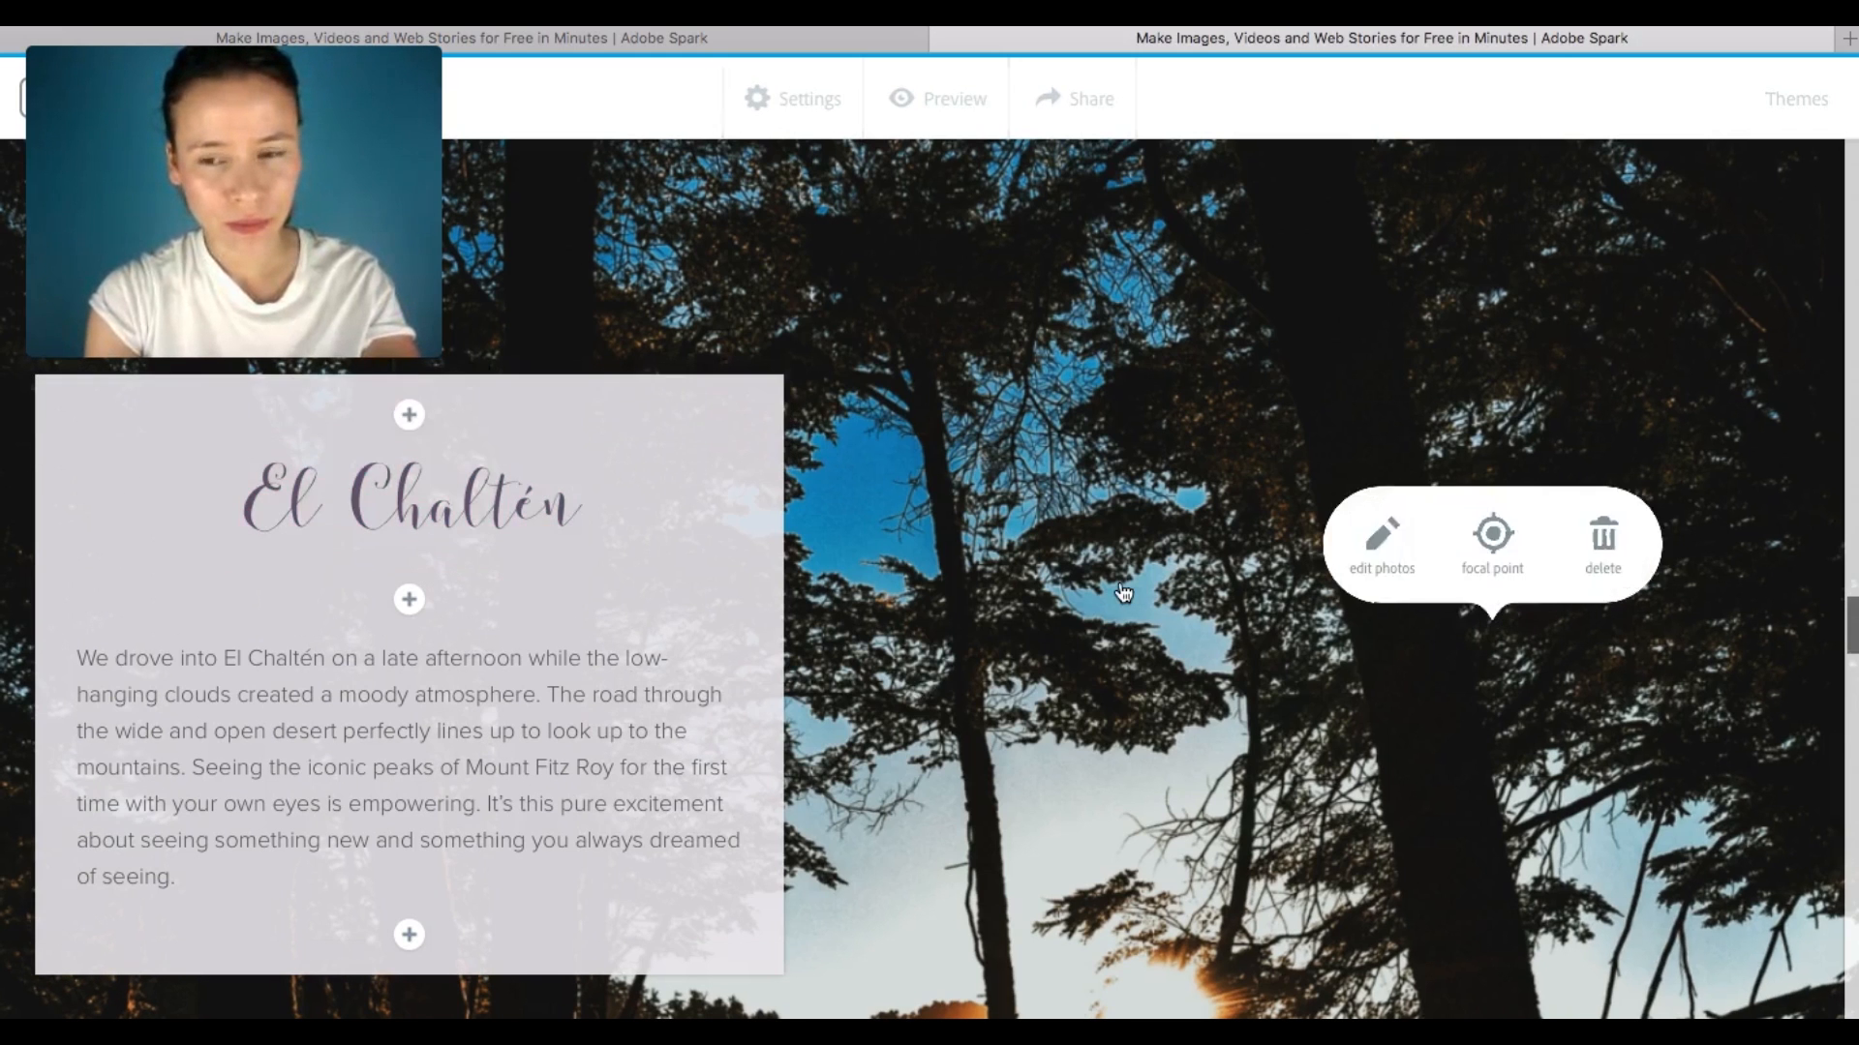
- Set the glacier photo's focal point to its lower-left corner and save it
scroll(1115, 590, "down", 5)
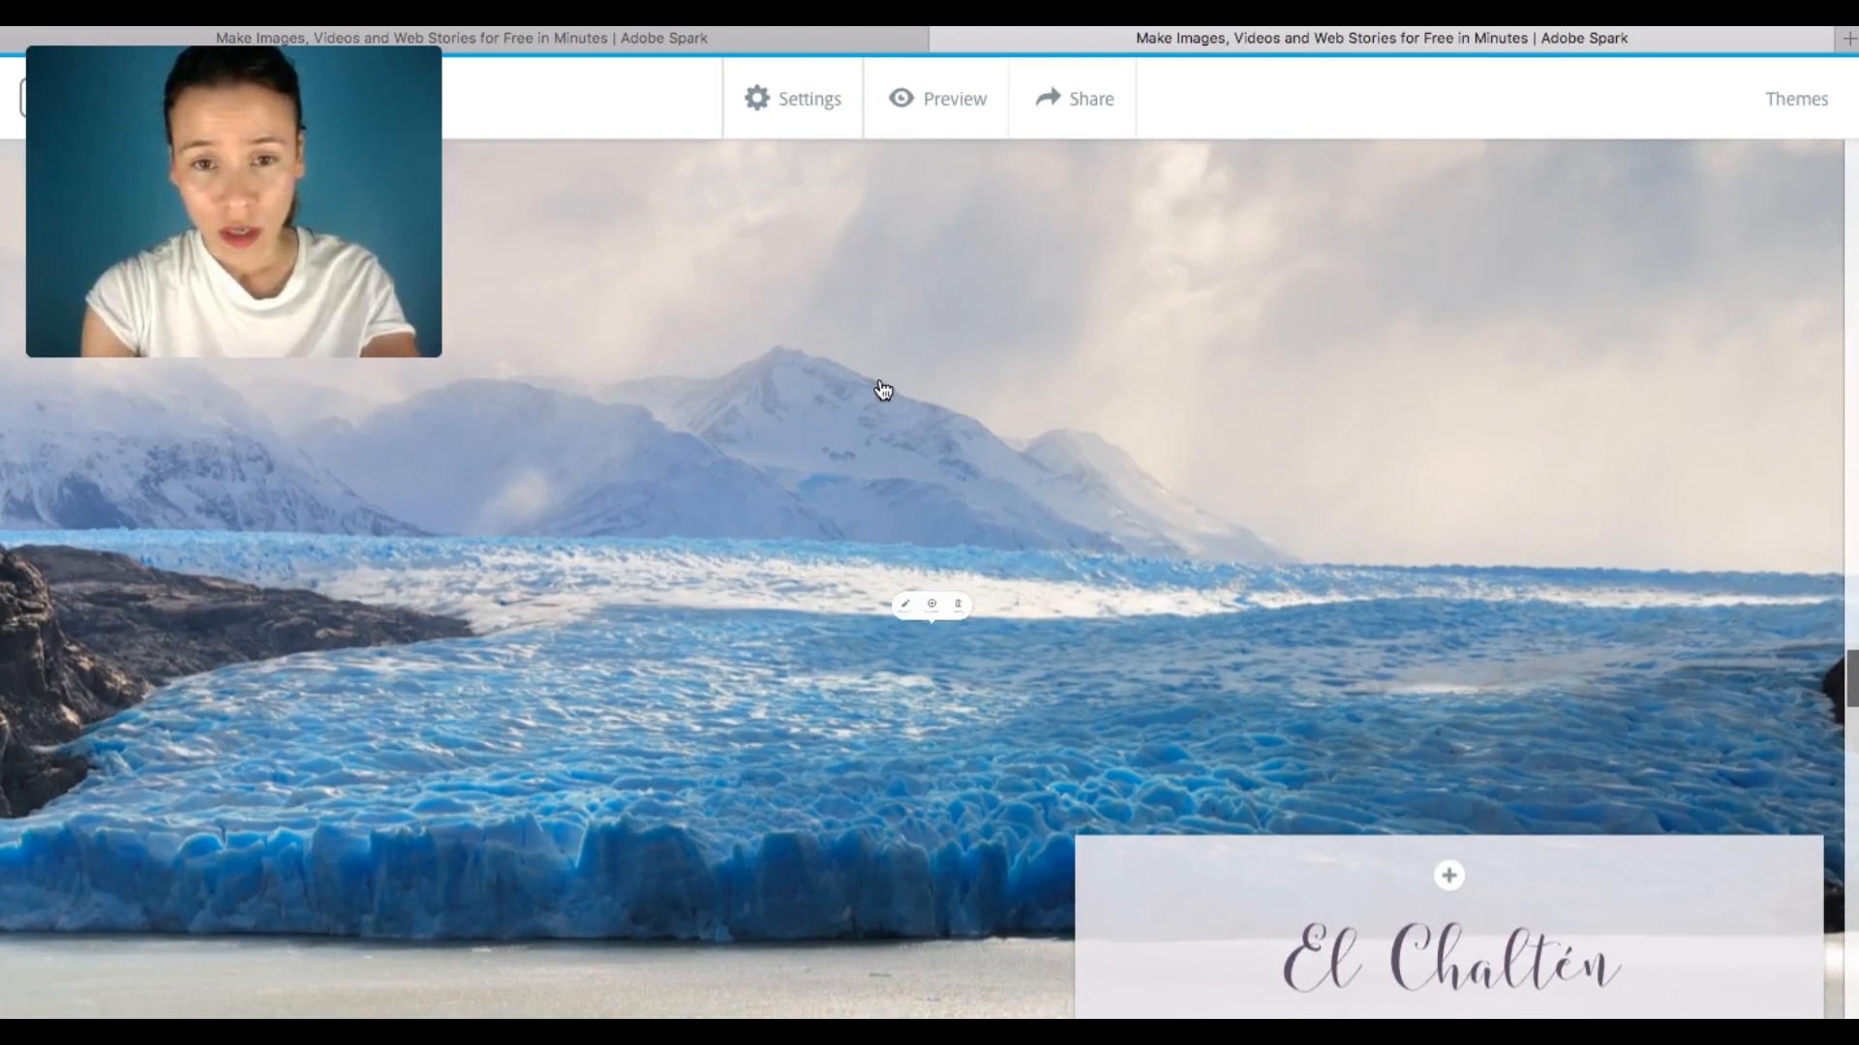
left_click(935, 527)
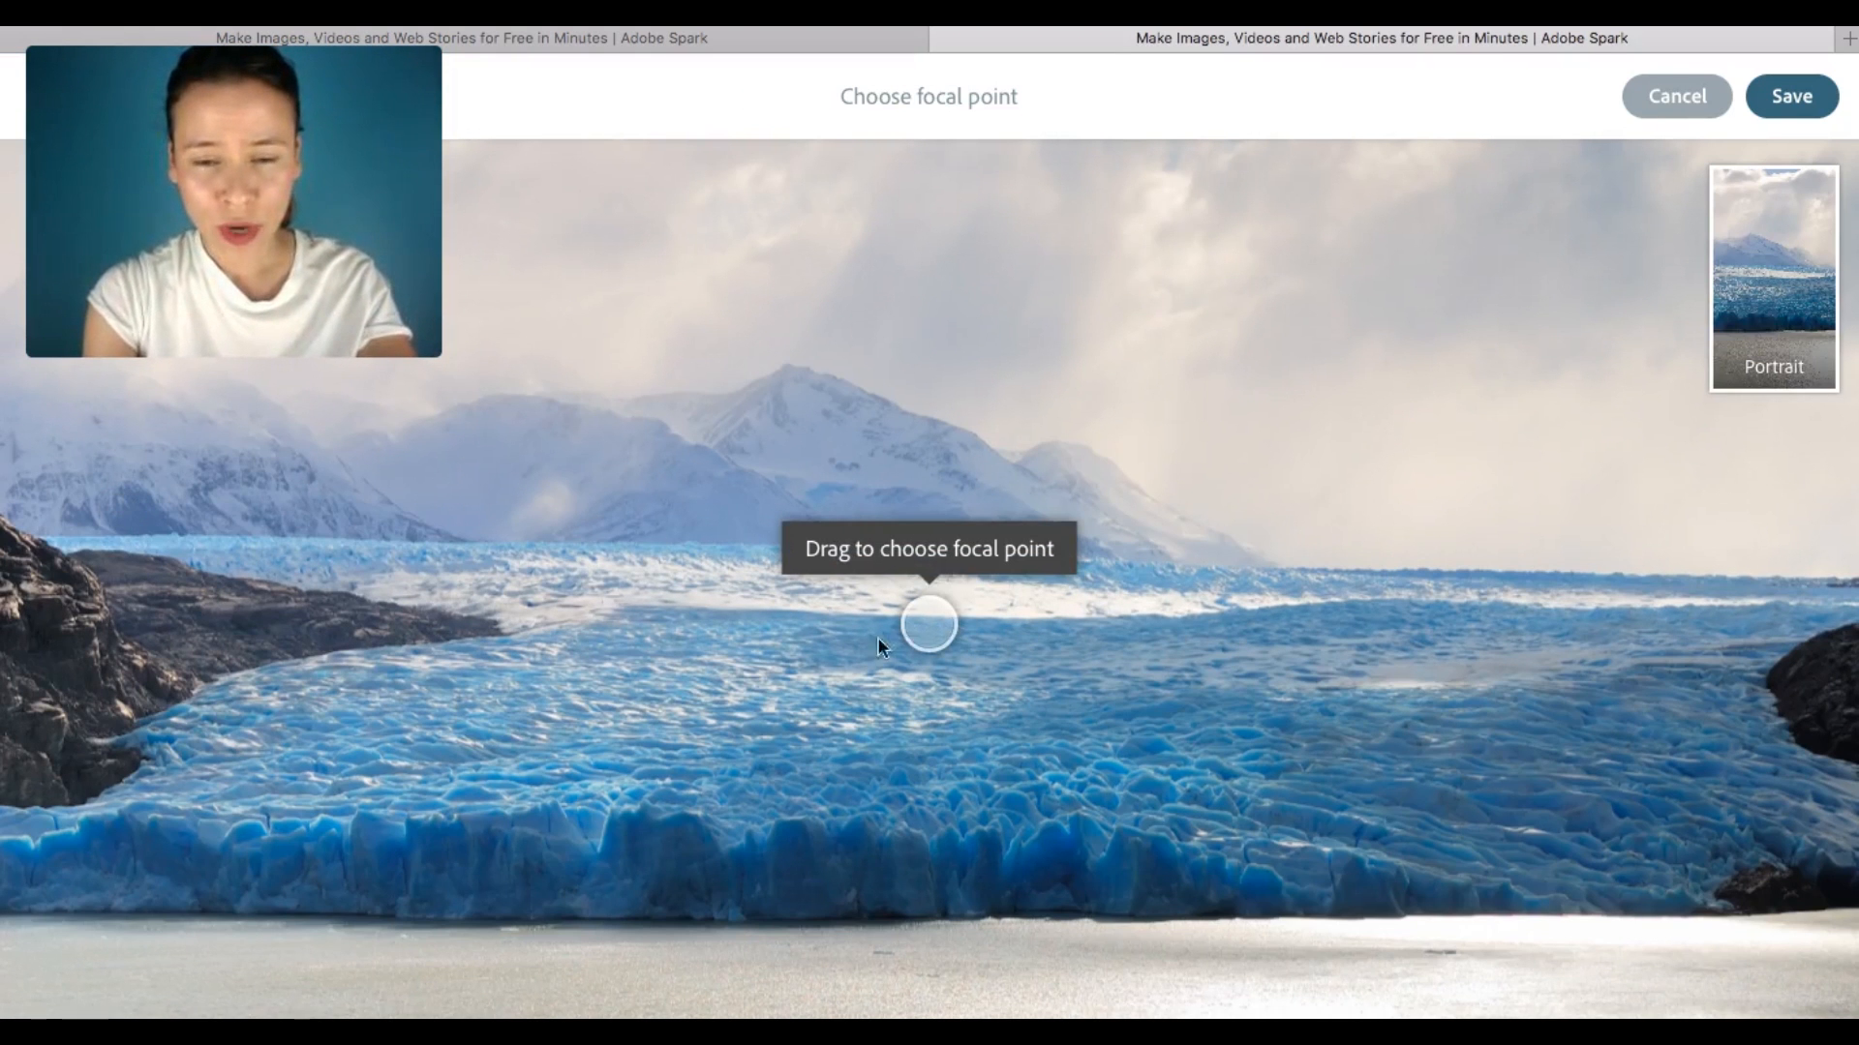
left_click_drag(921, 624, 159, 959)
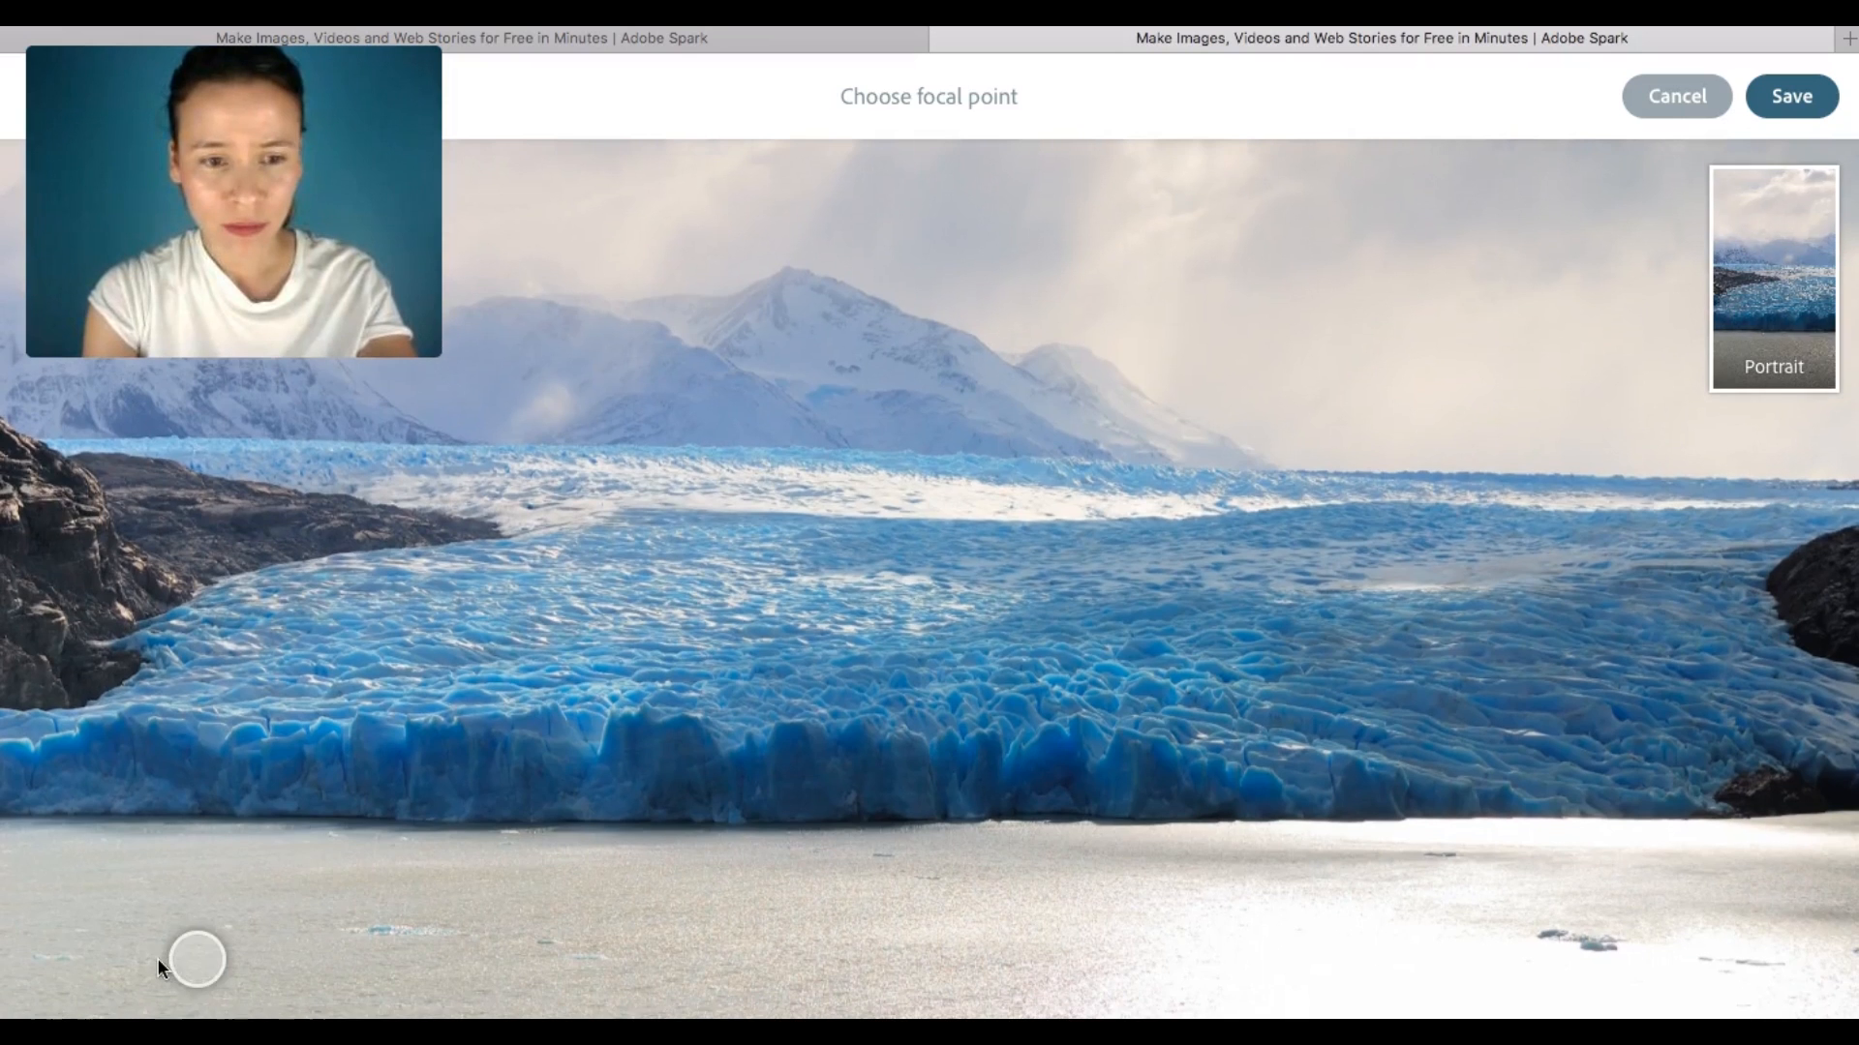
left_click(1792, 96)
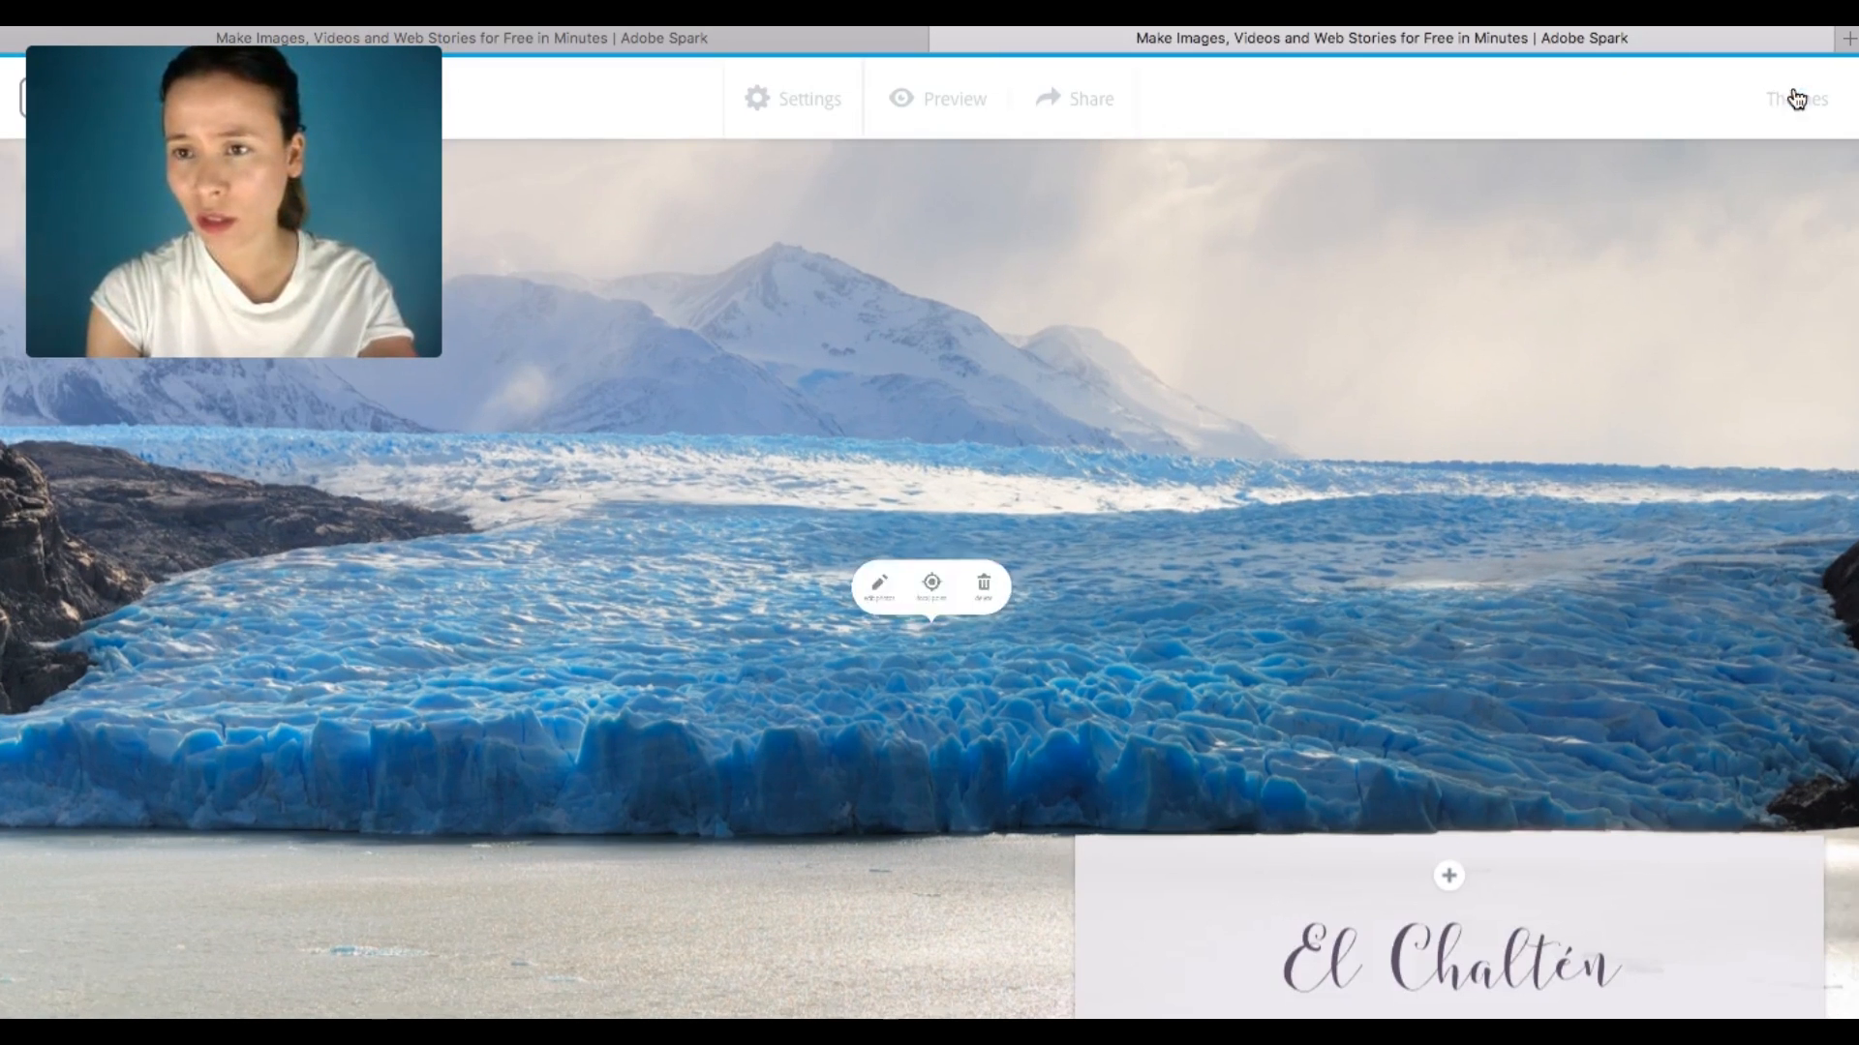
- Open the photos of the glideshow with the Torres del Paine caption for editing
scroll(729, 818, "down", 20)
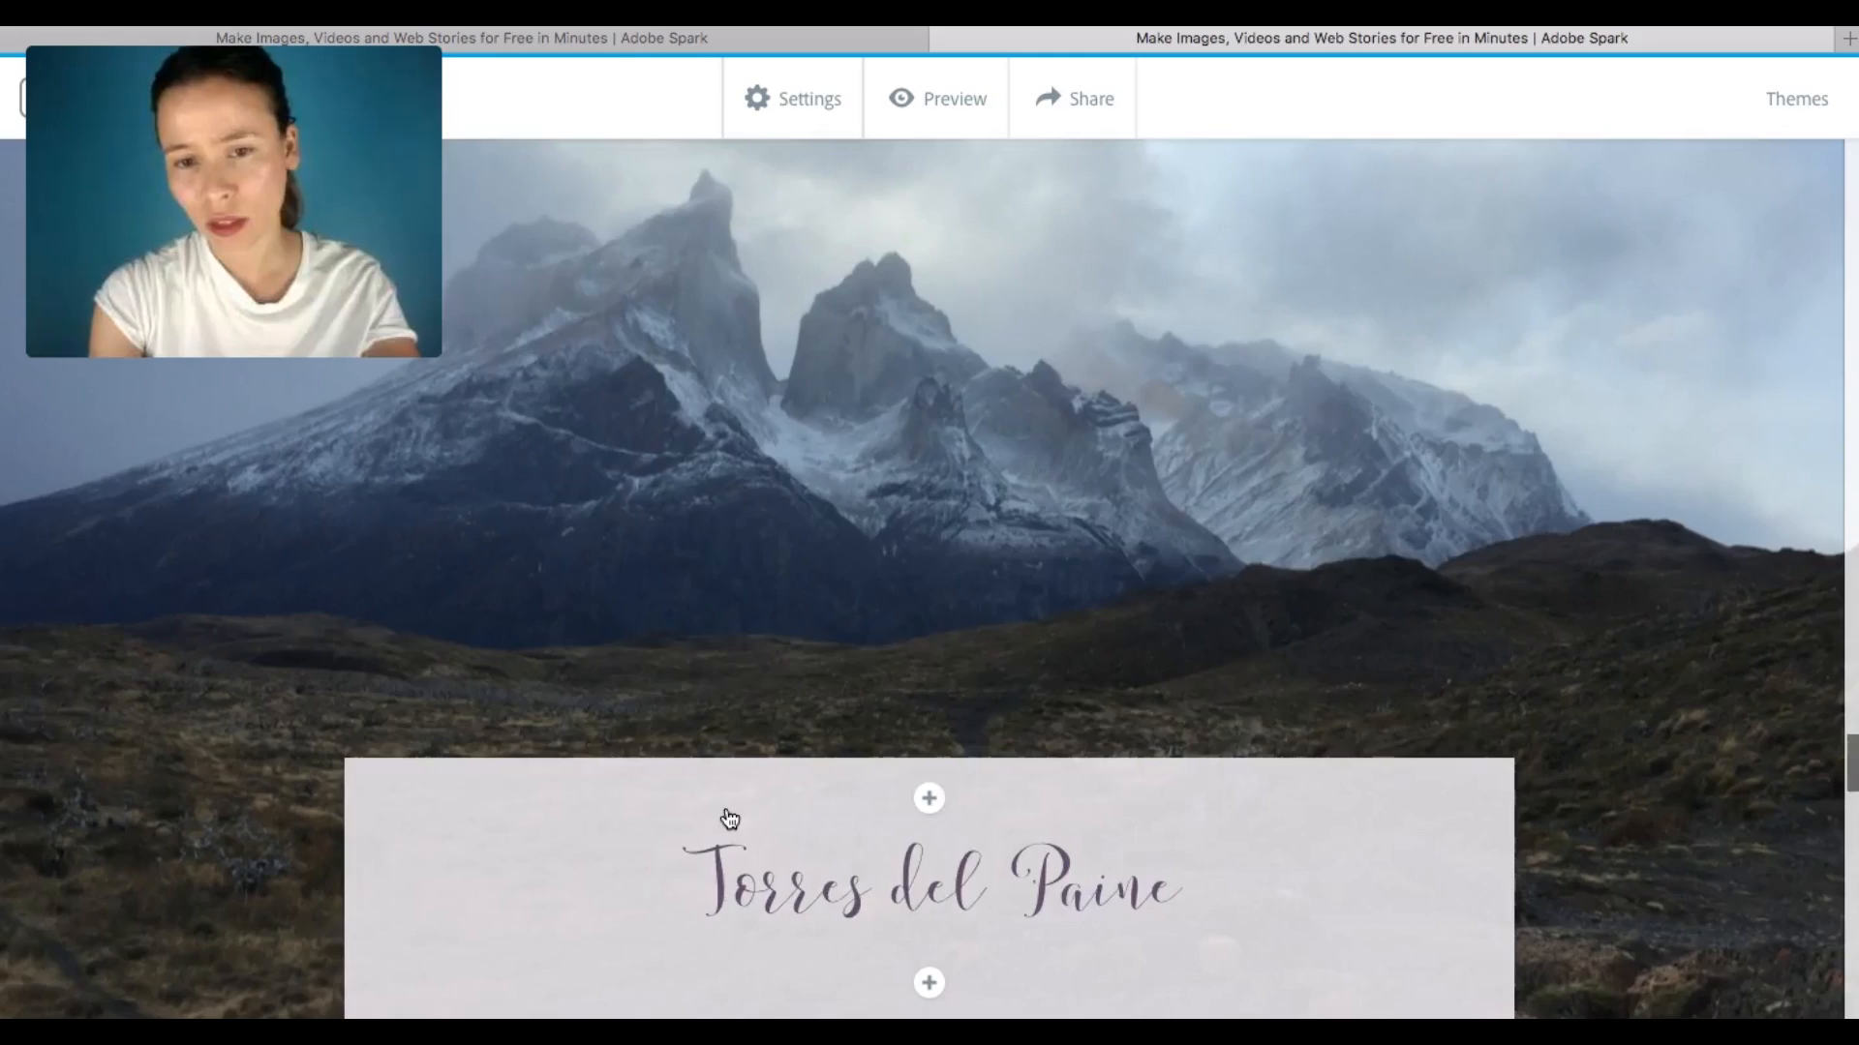
scroll(729, 818, "down", 15)
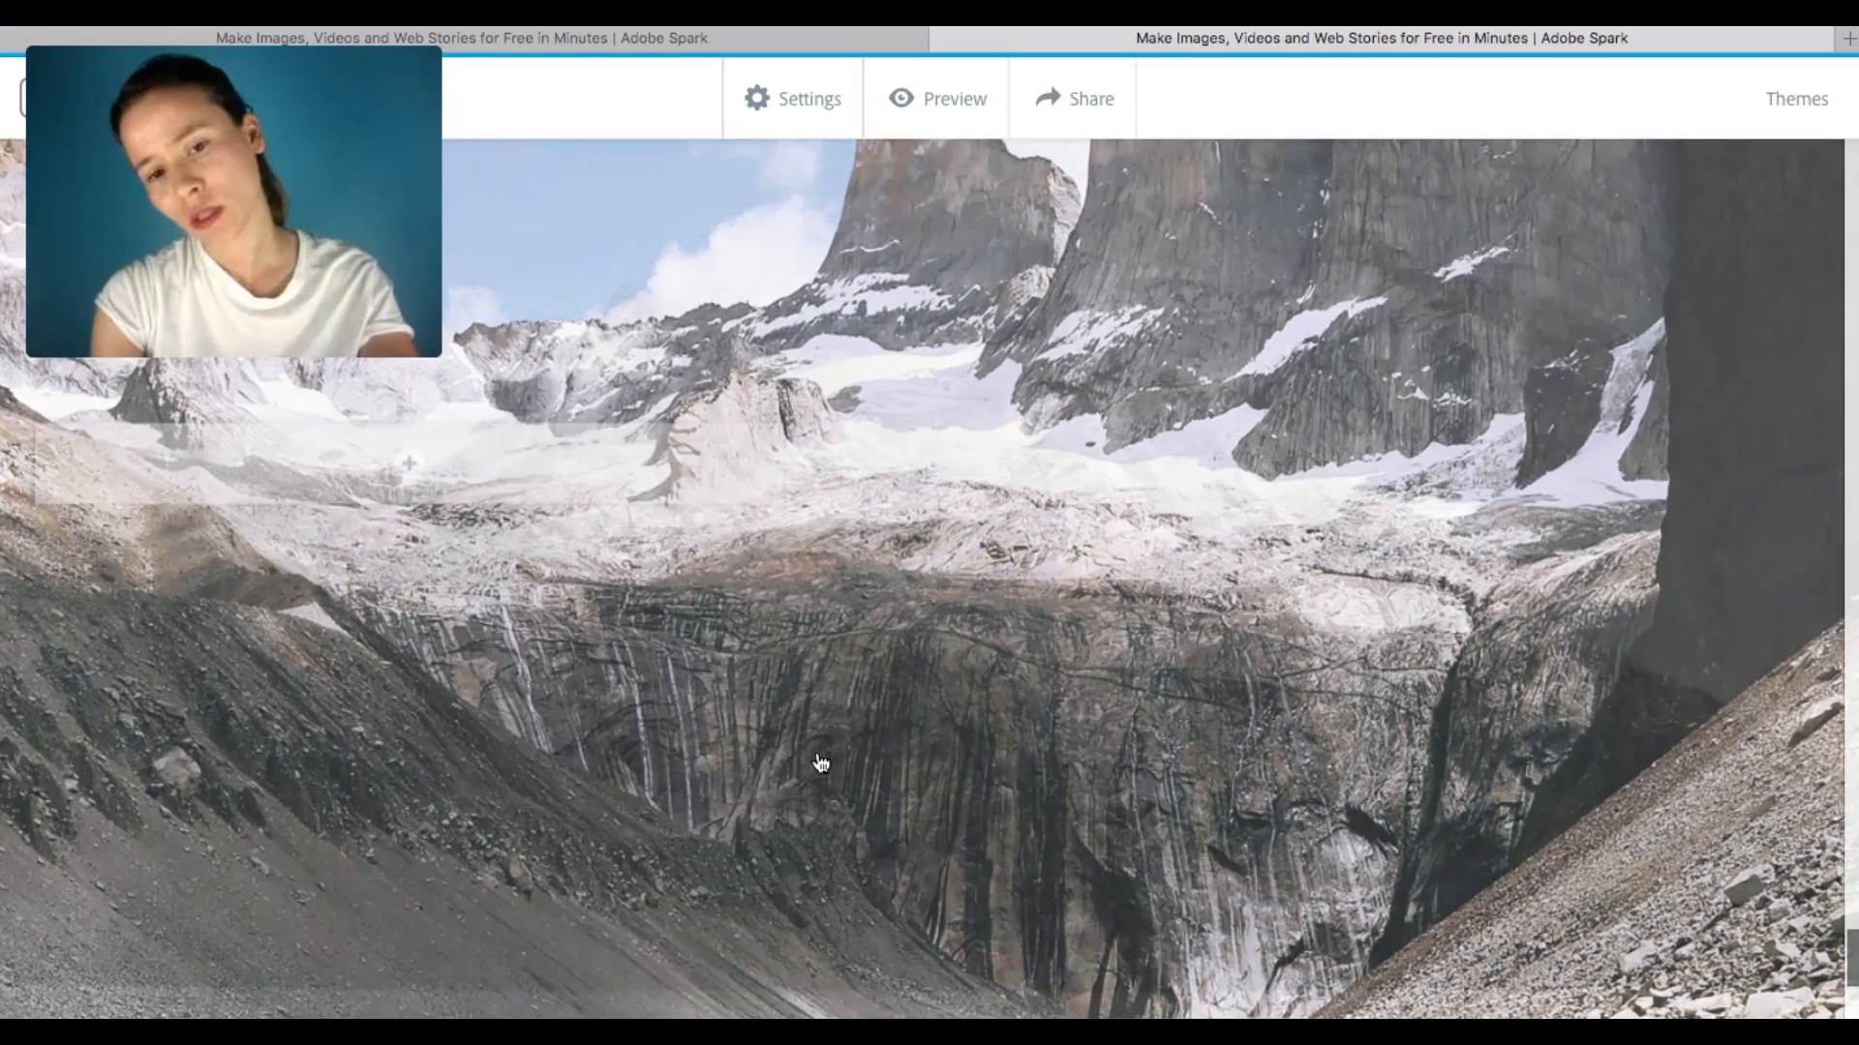
left_click(857, 753)
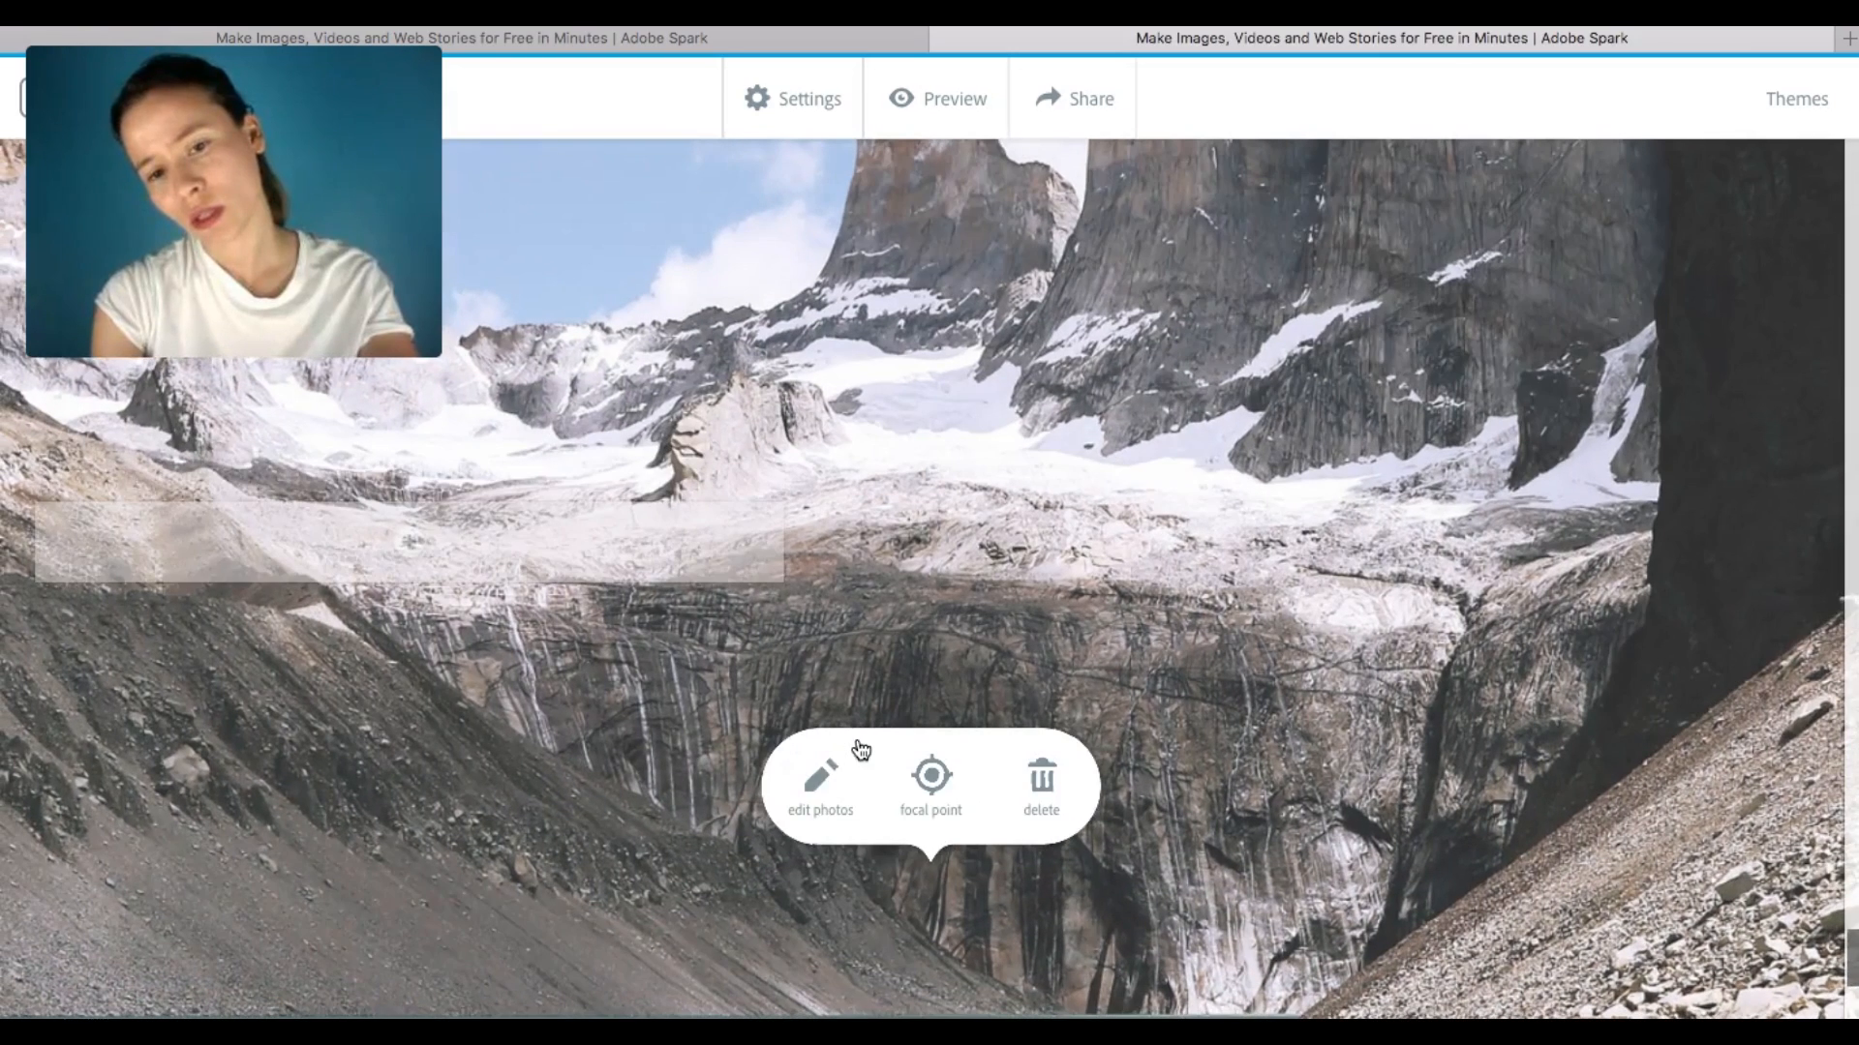
left_click(822, 786)
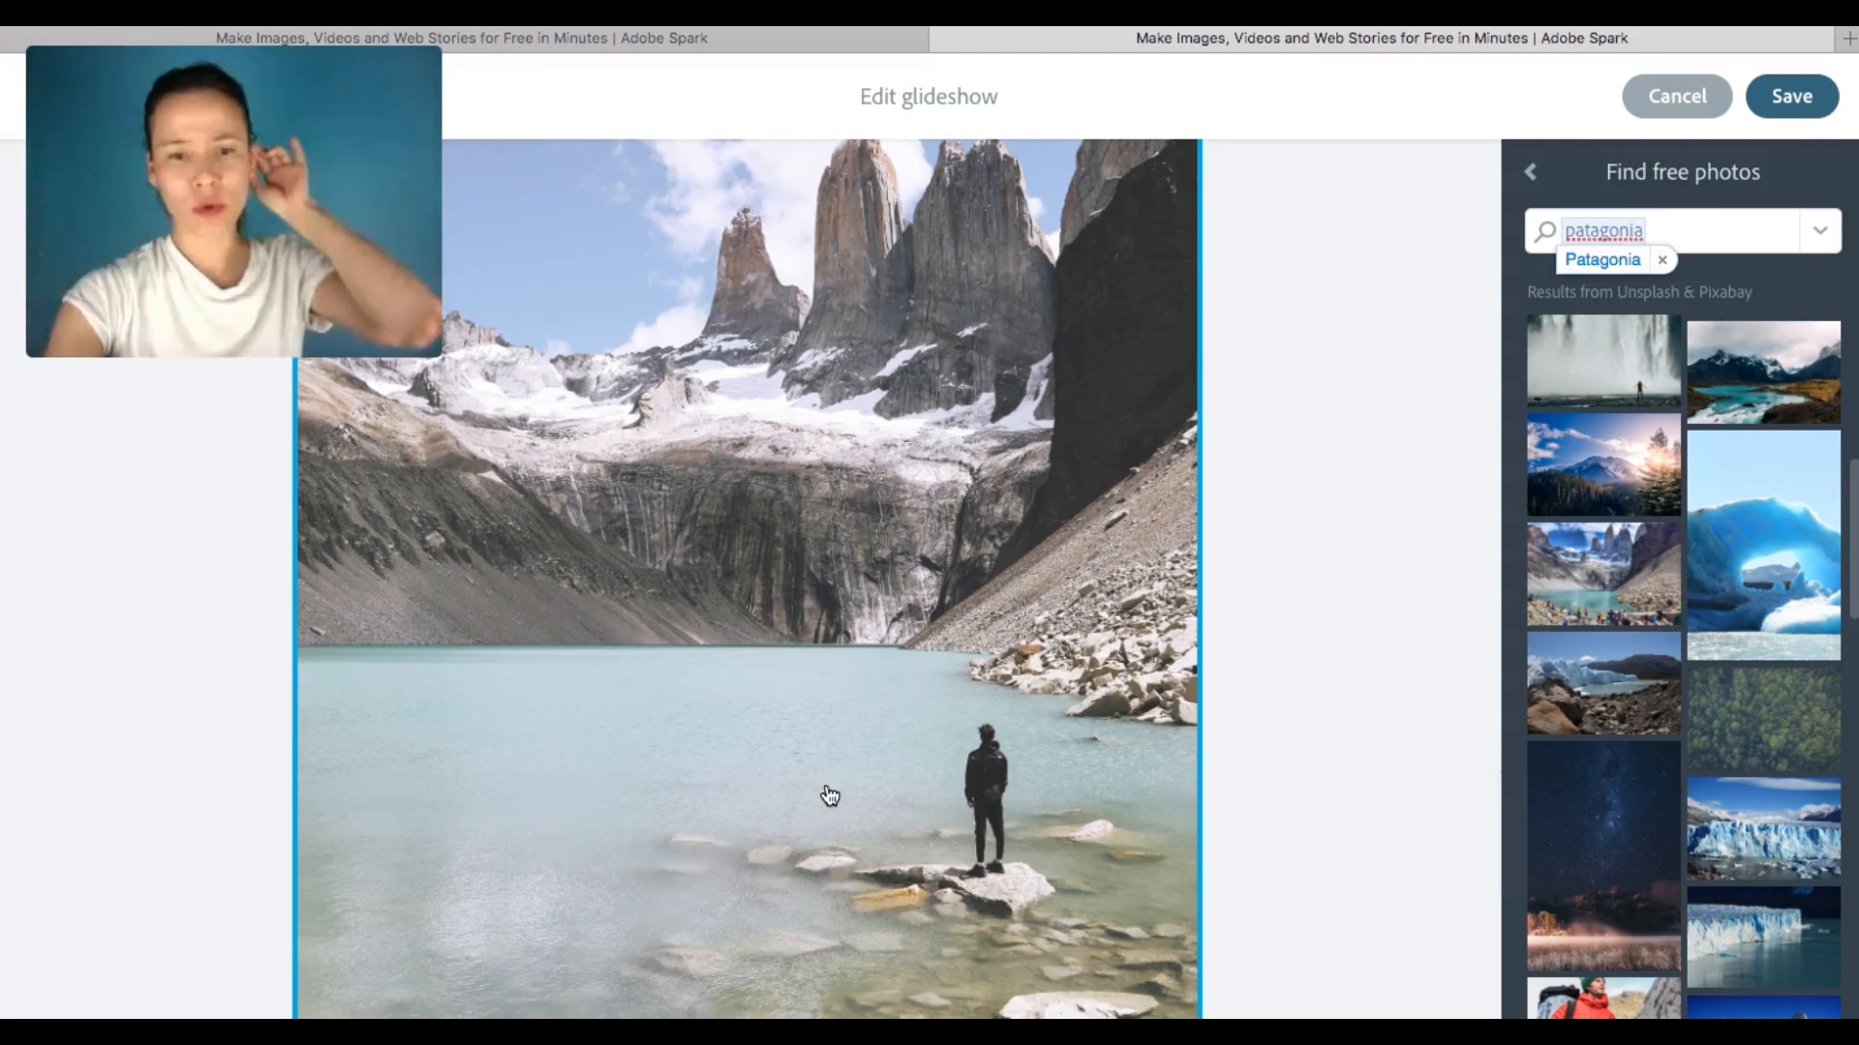
- Delete the photo of the road leading to the snowy mountains from the glideshow
scroll(1318, 839, "up", 15)
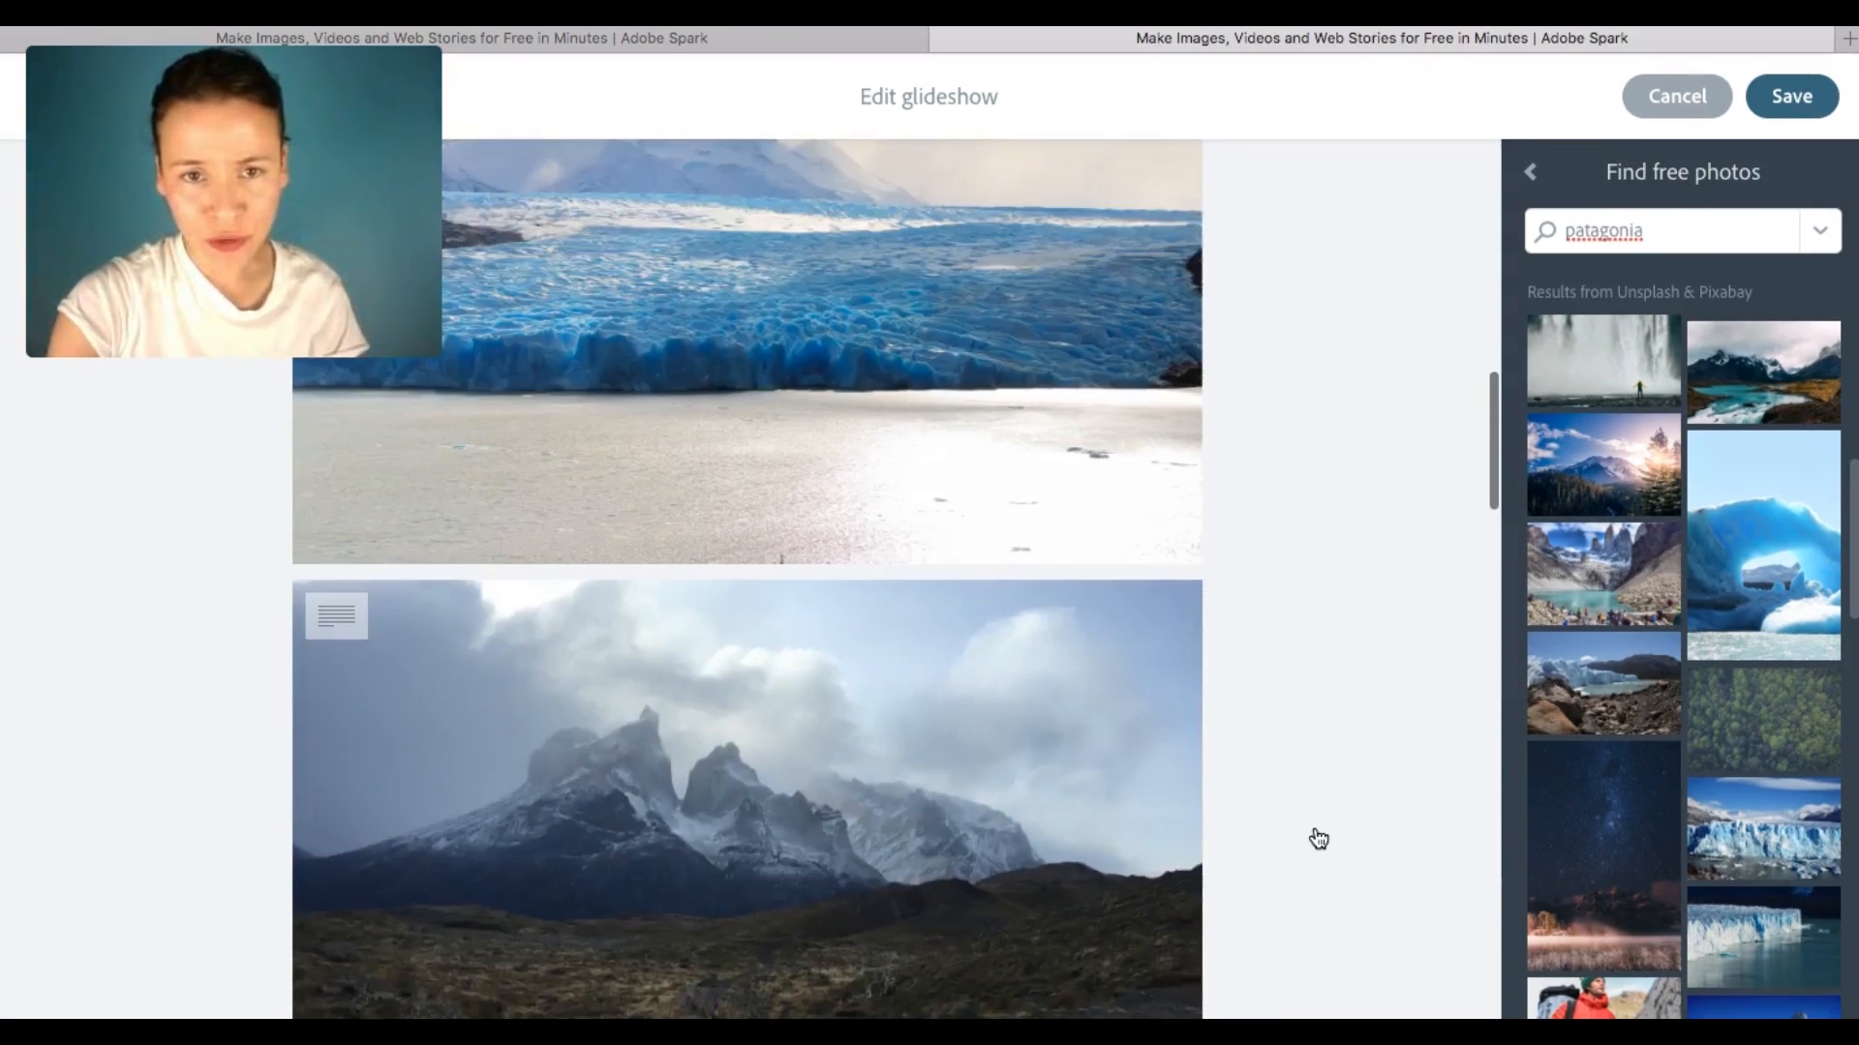
scroll(1318, 839, "down", 8)
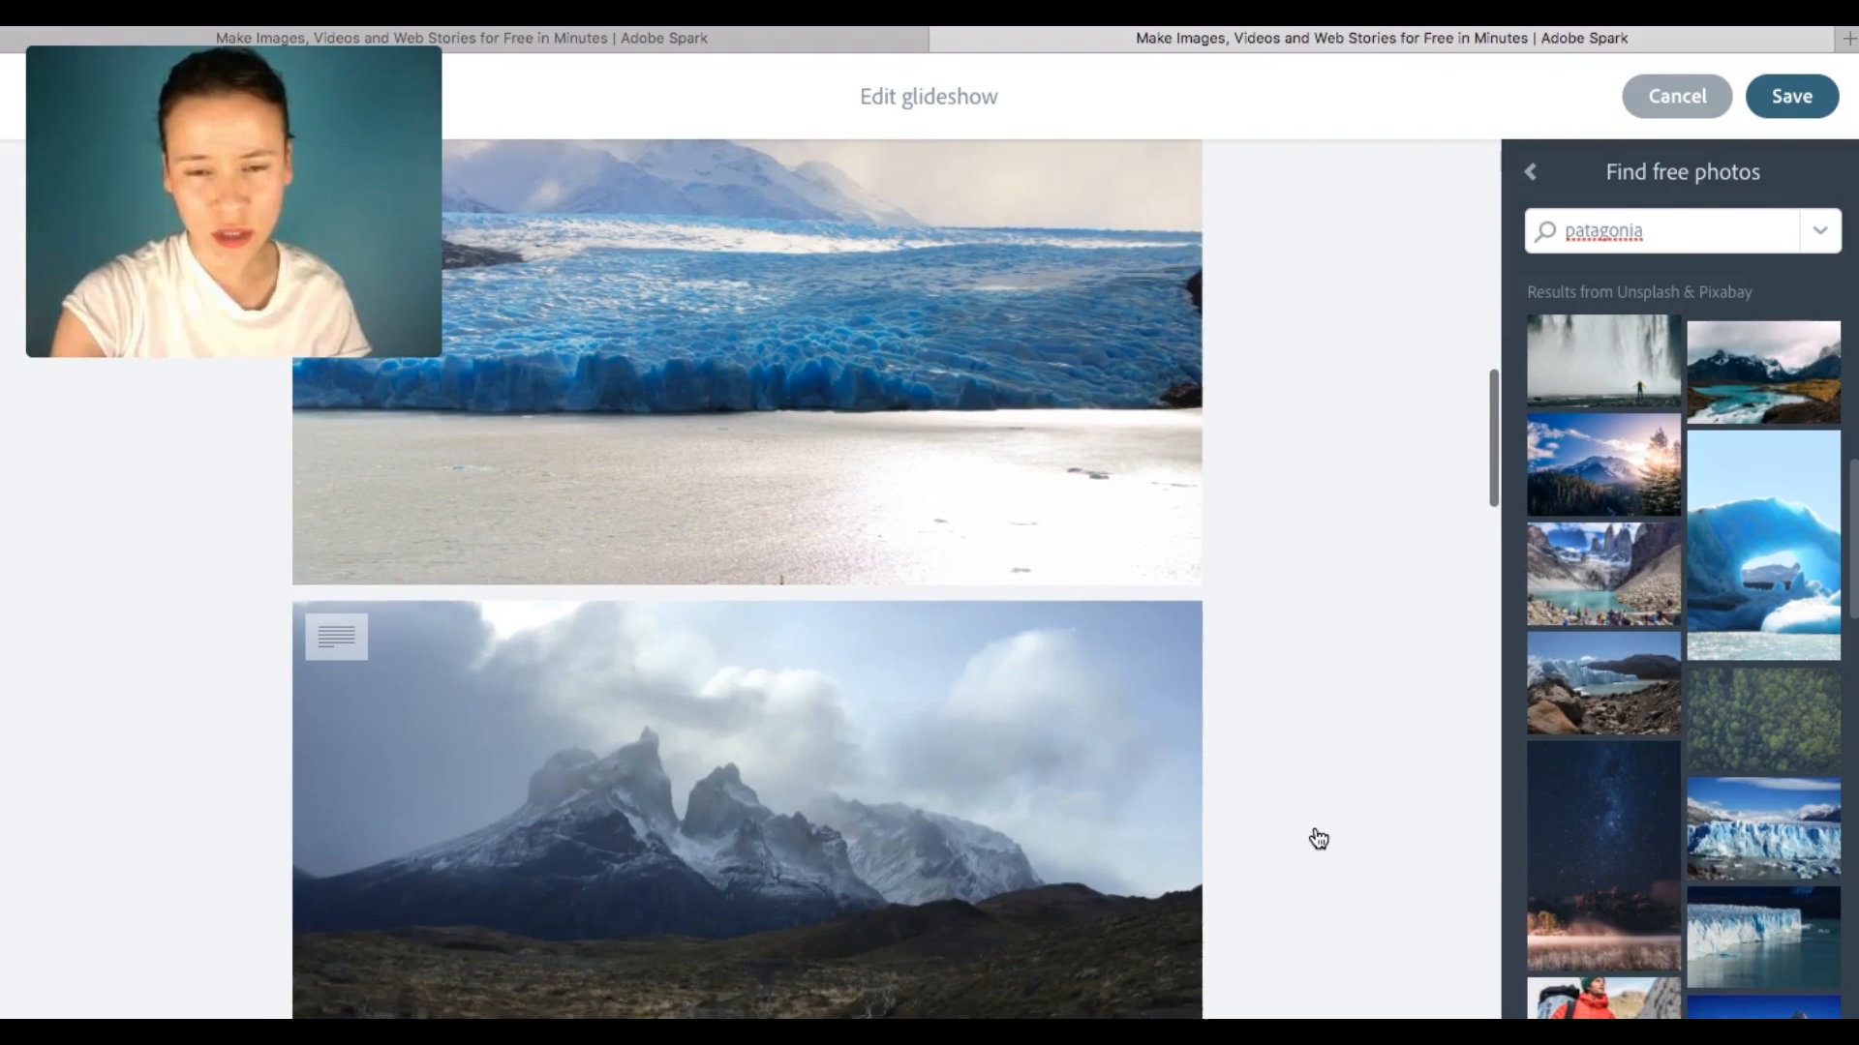
scroll(1318, 838, "up", 8)
scroll(1318, 839, "down", 9)
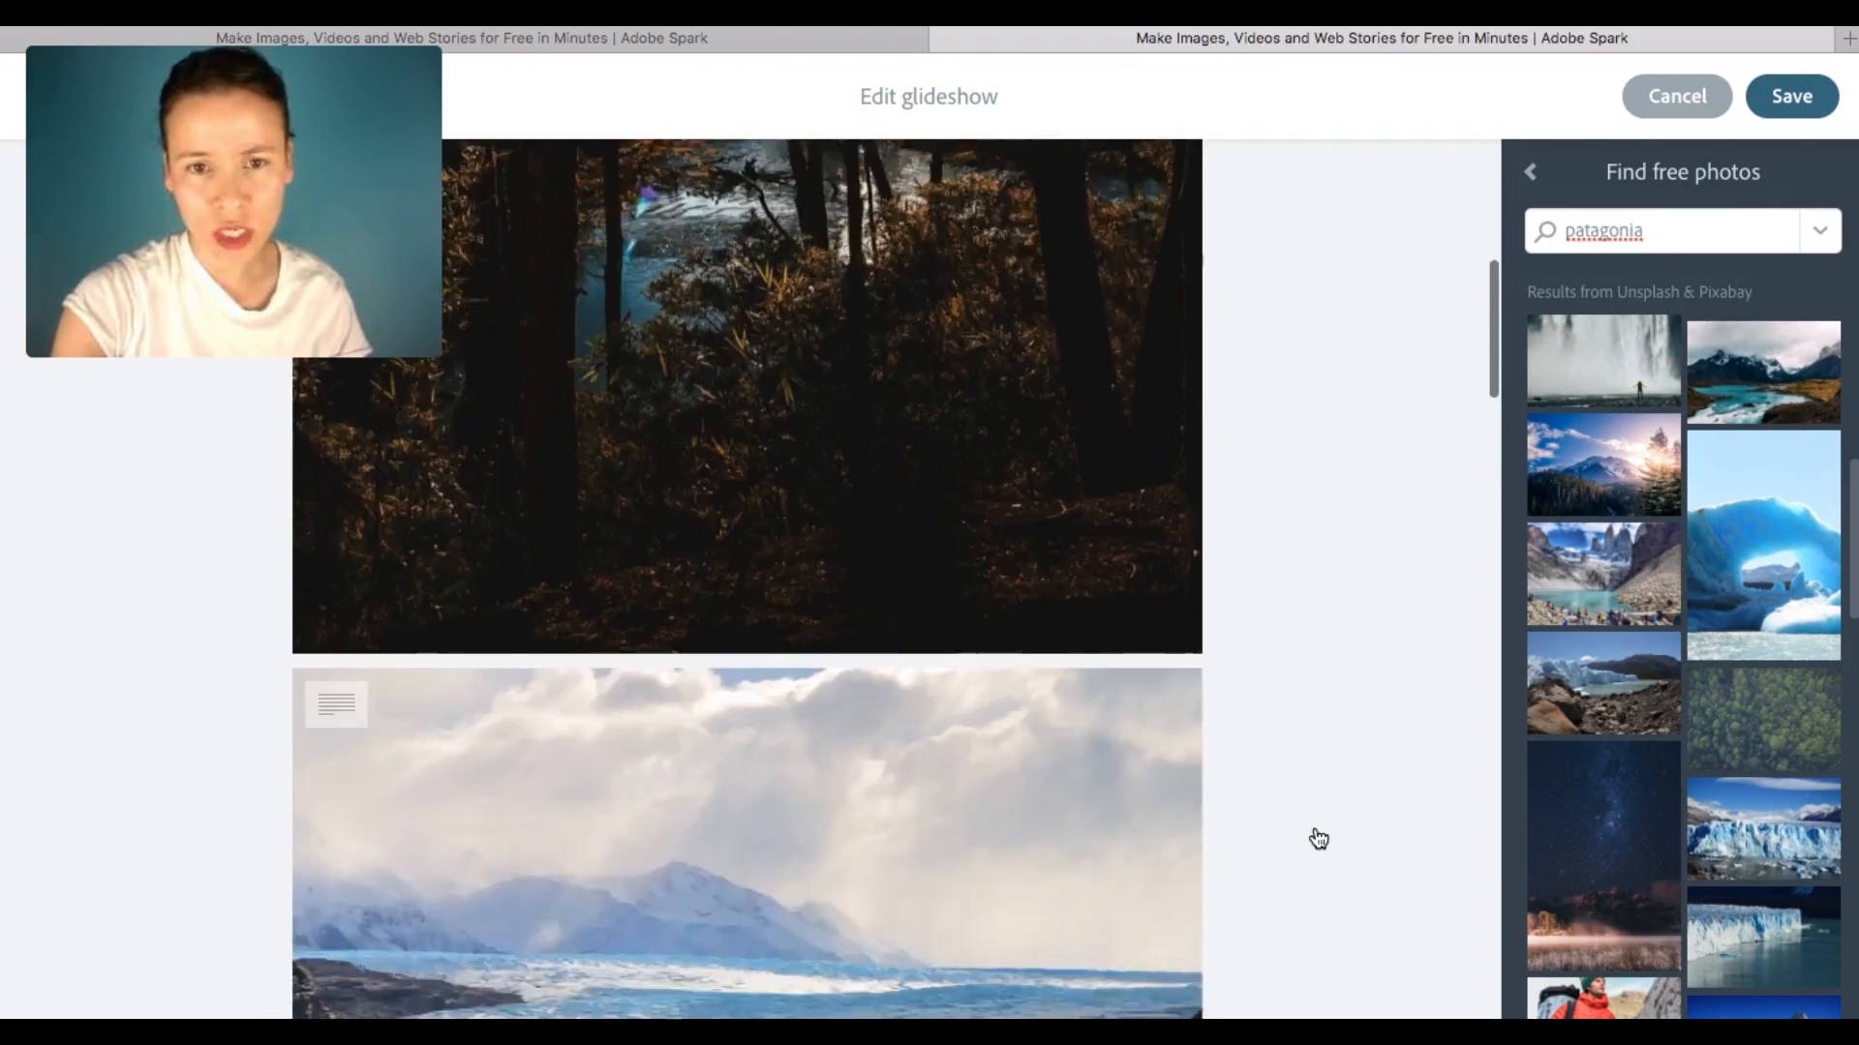
scroll(1319, 839, "down", 10)
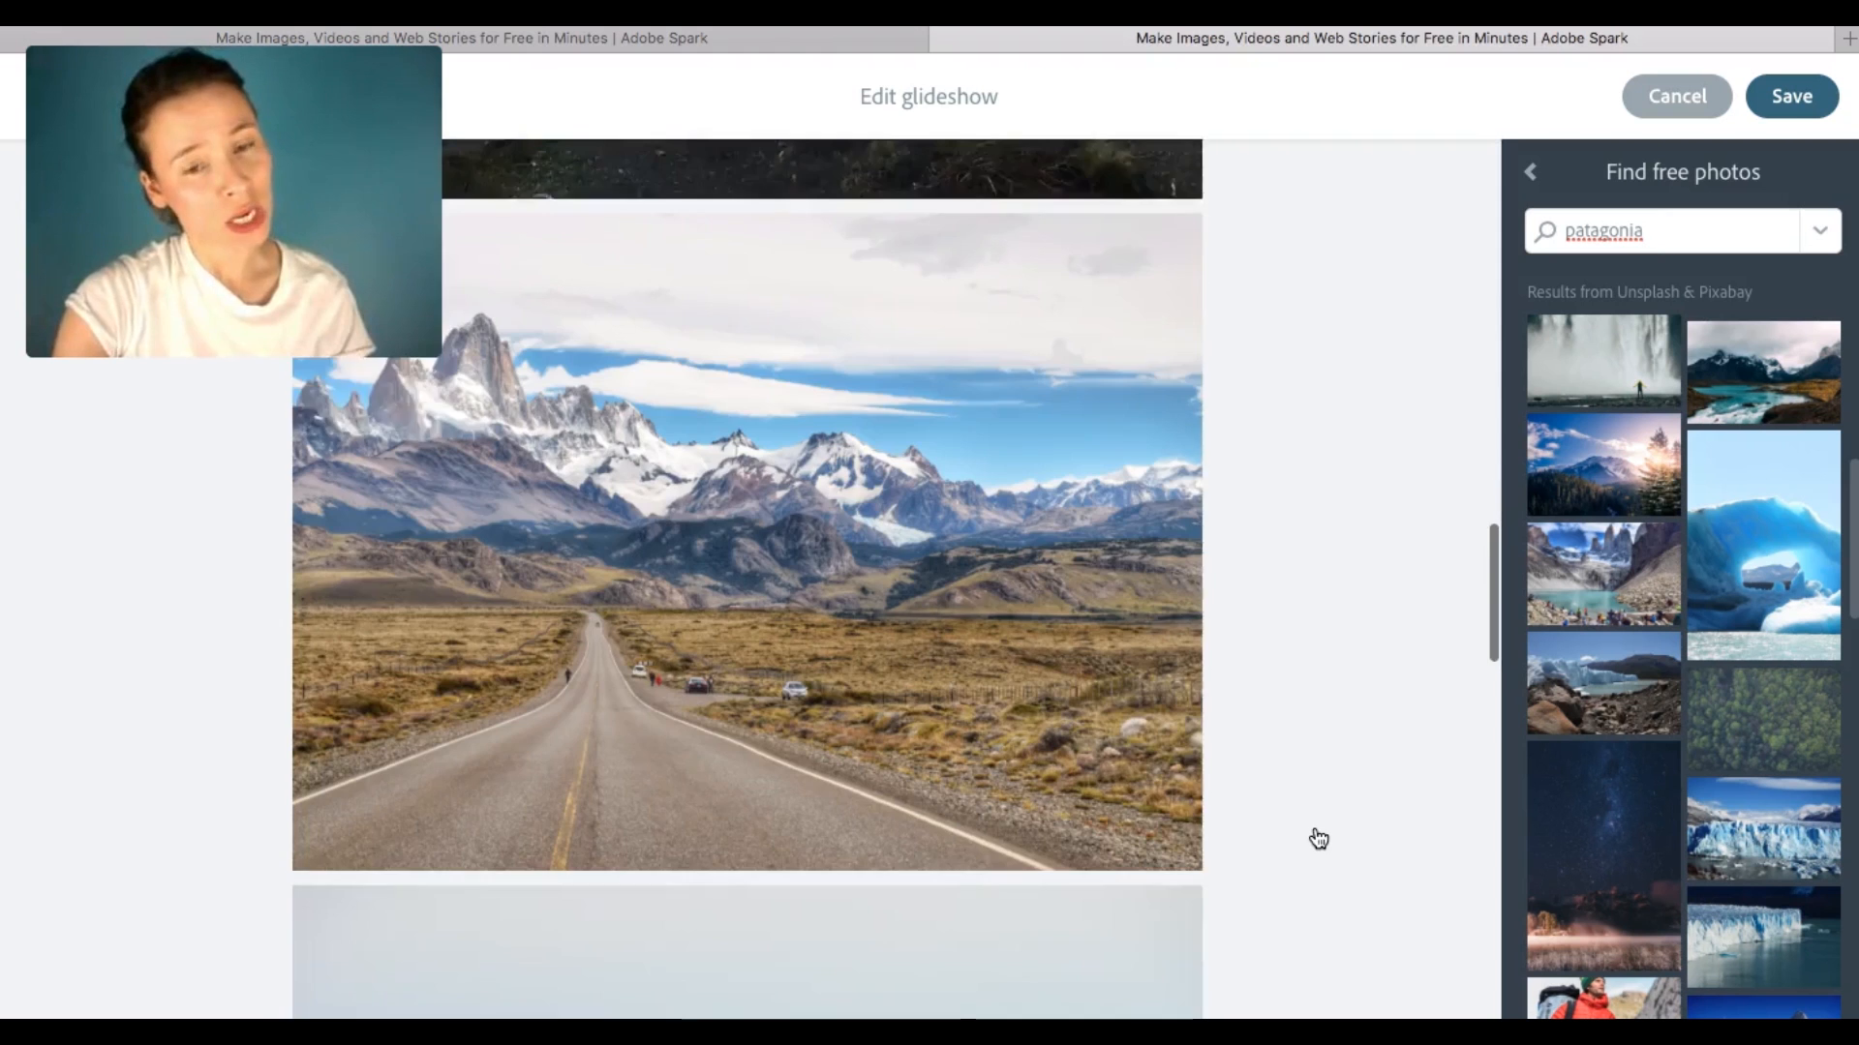
scroll(1271, 663, "down", 3)
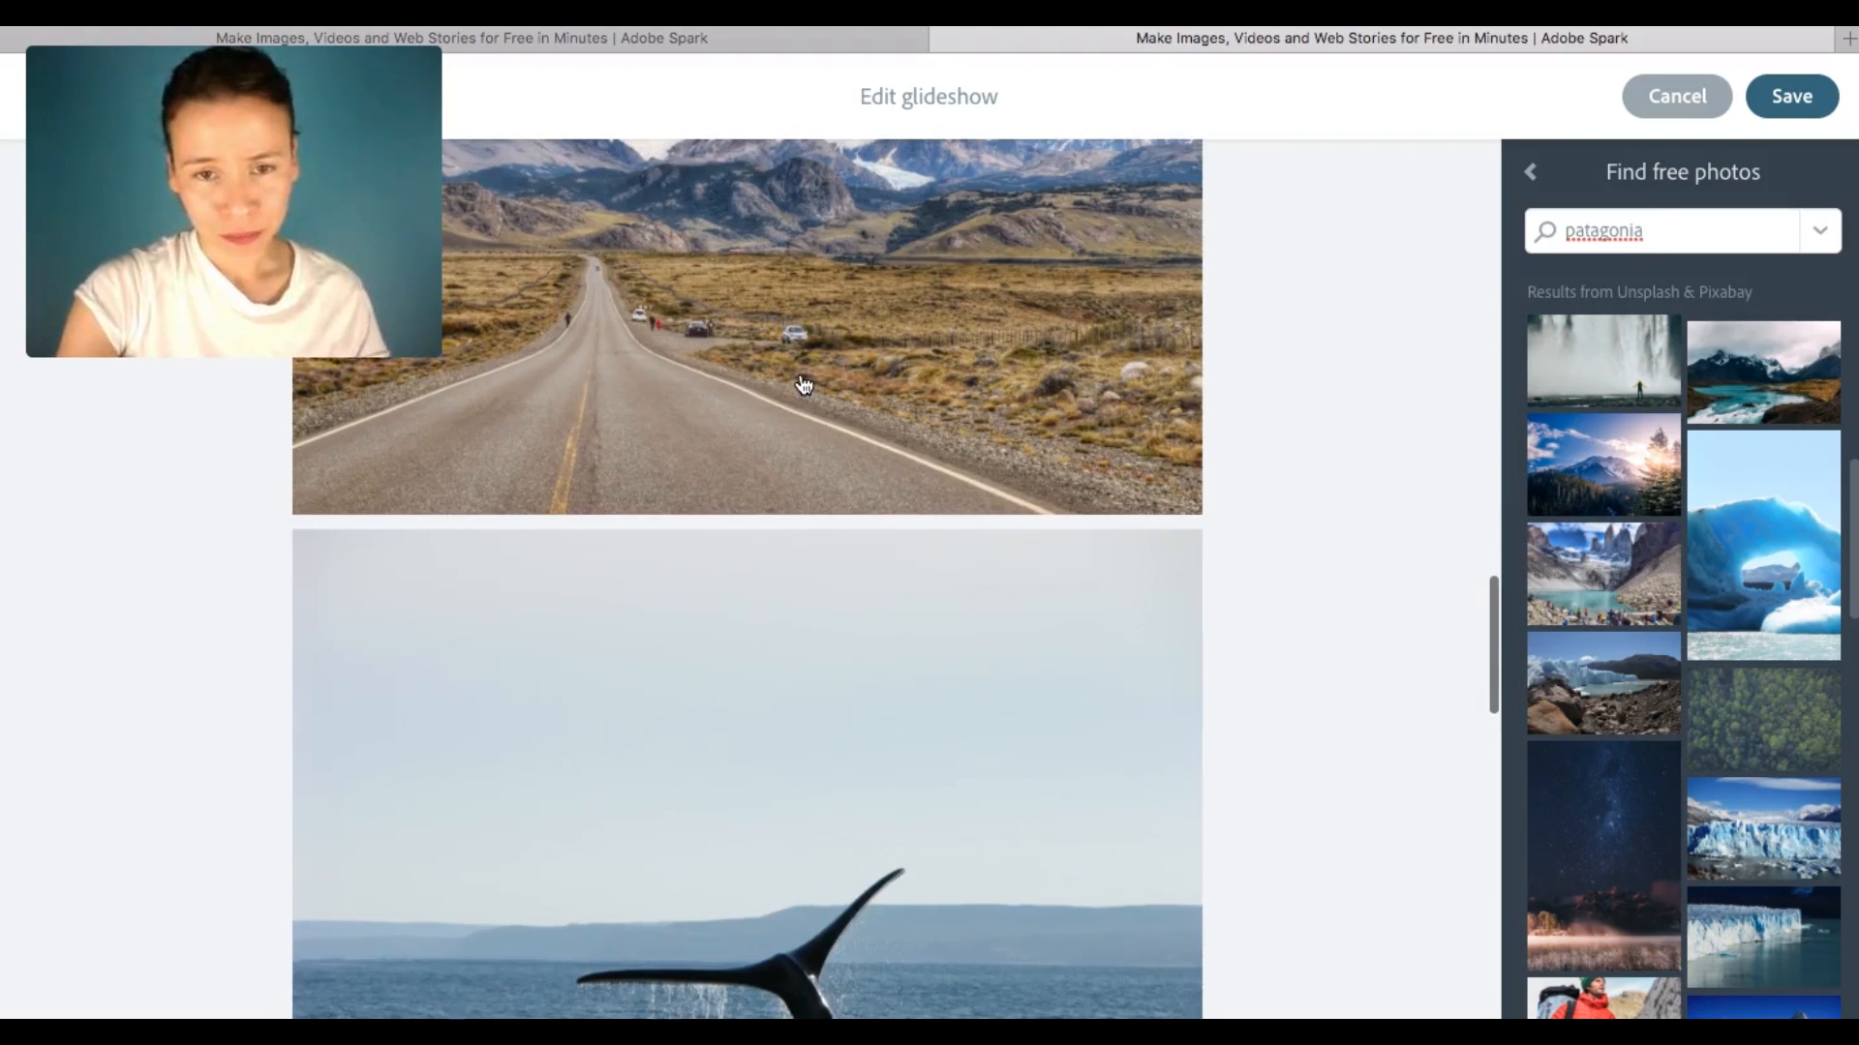
scroll(823, 427, "up", 6)
scroll(878, 885, "down", 3)
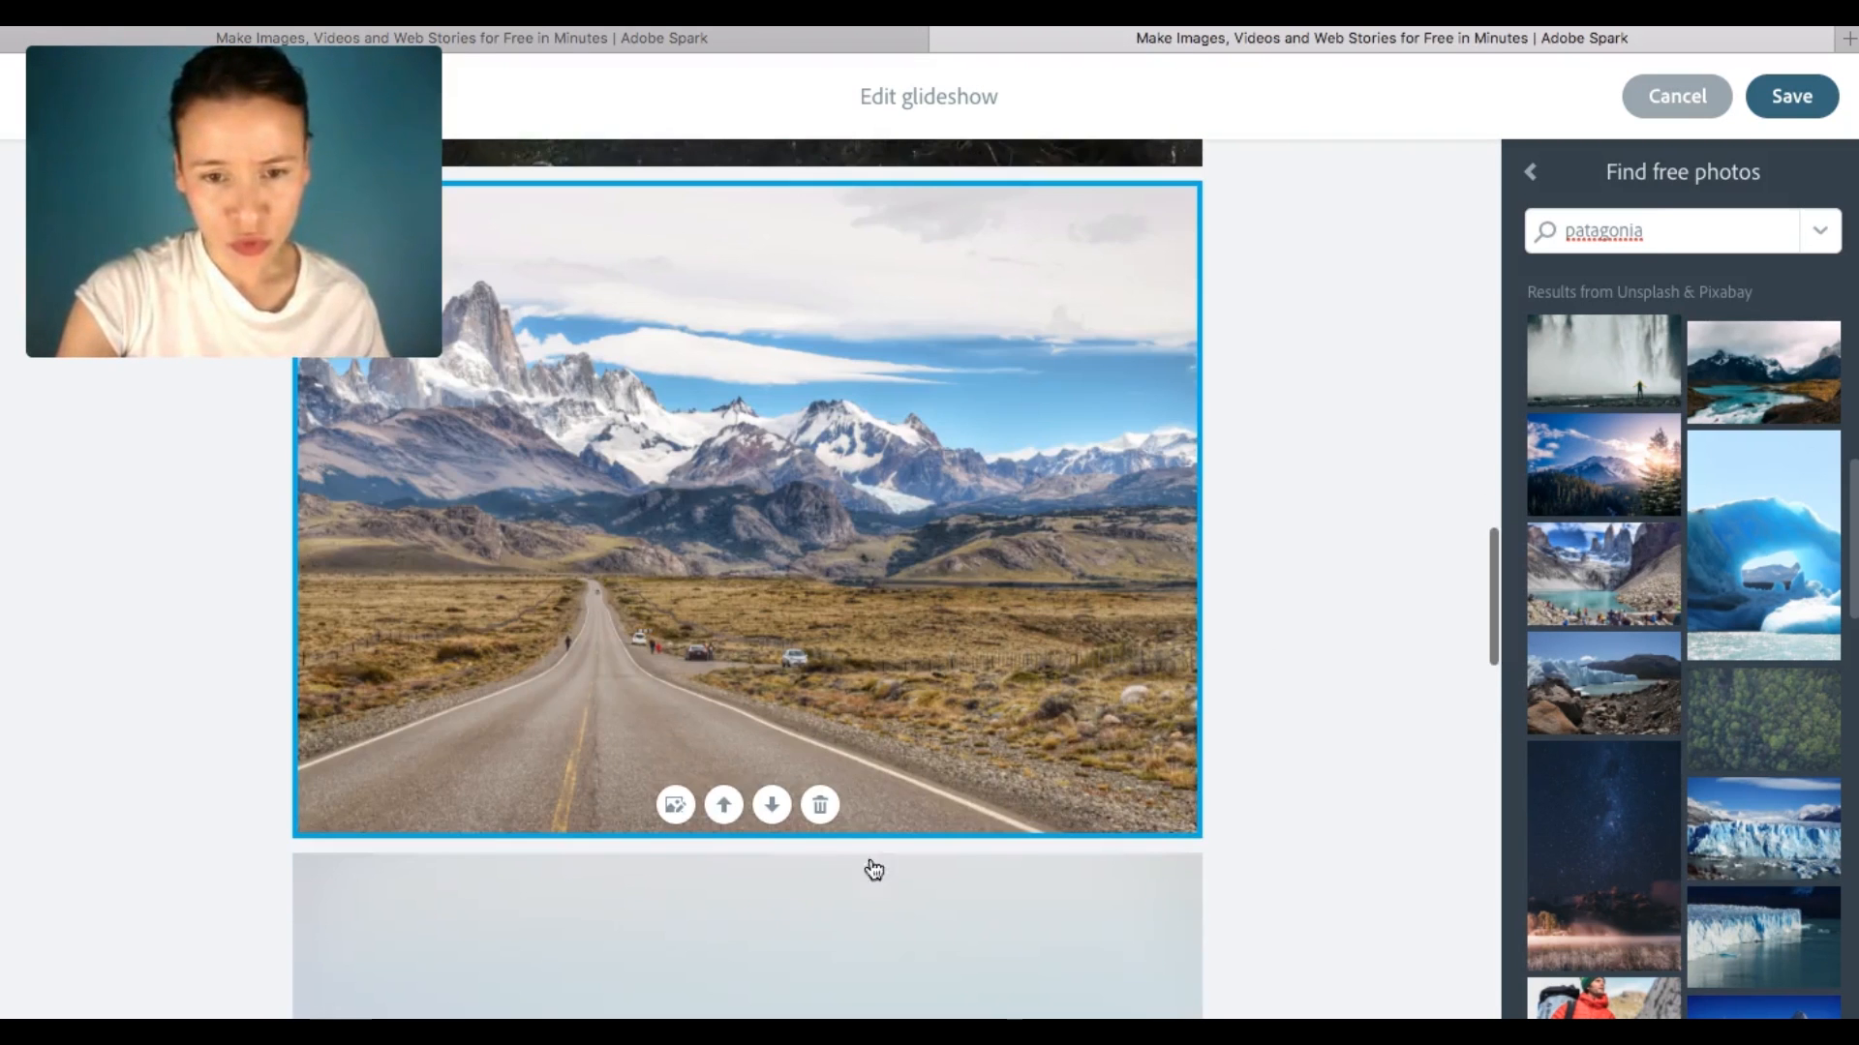
left_click(820, 805)
- Delete the whale tail photo from the glideshow
scroll(1013, 746, "down", 3)
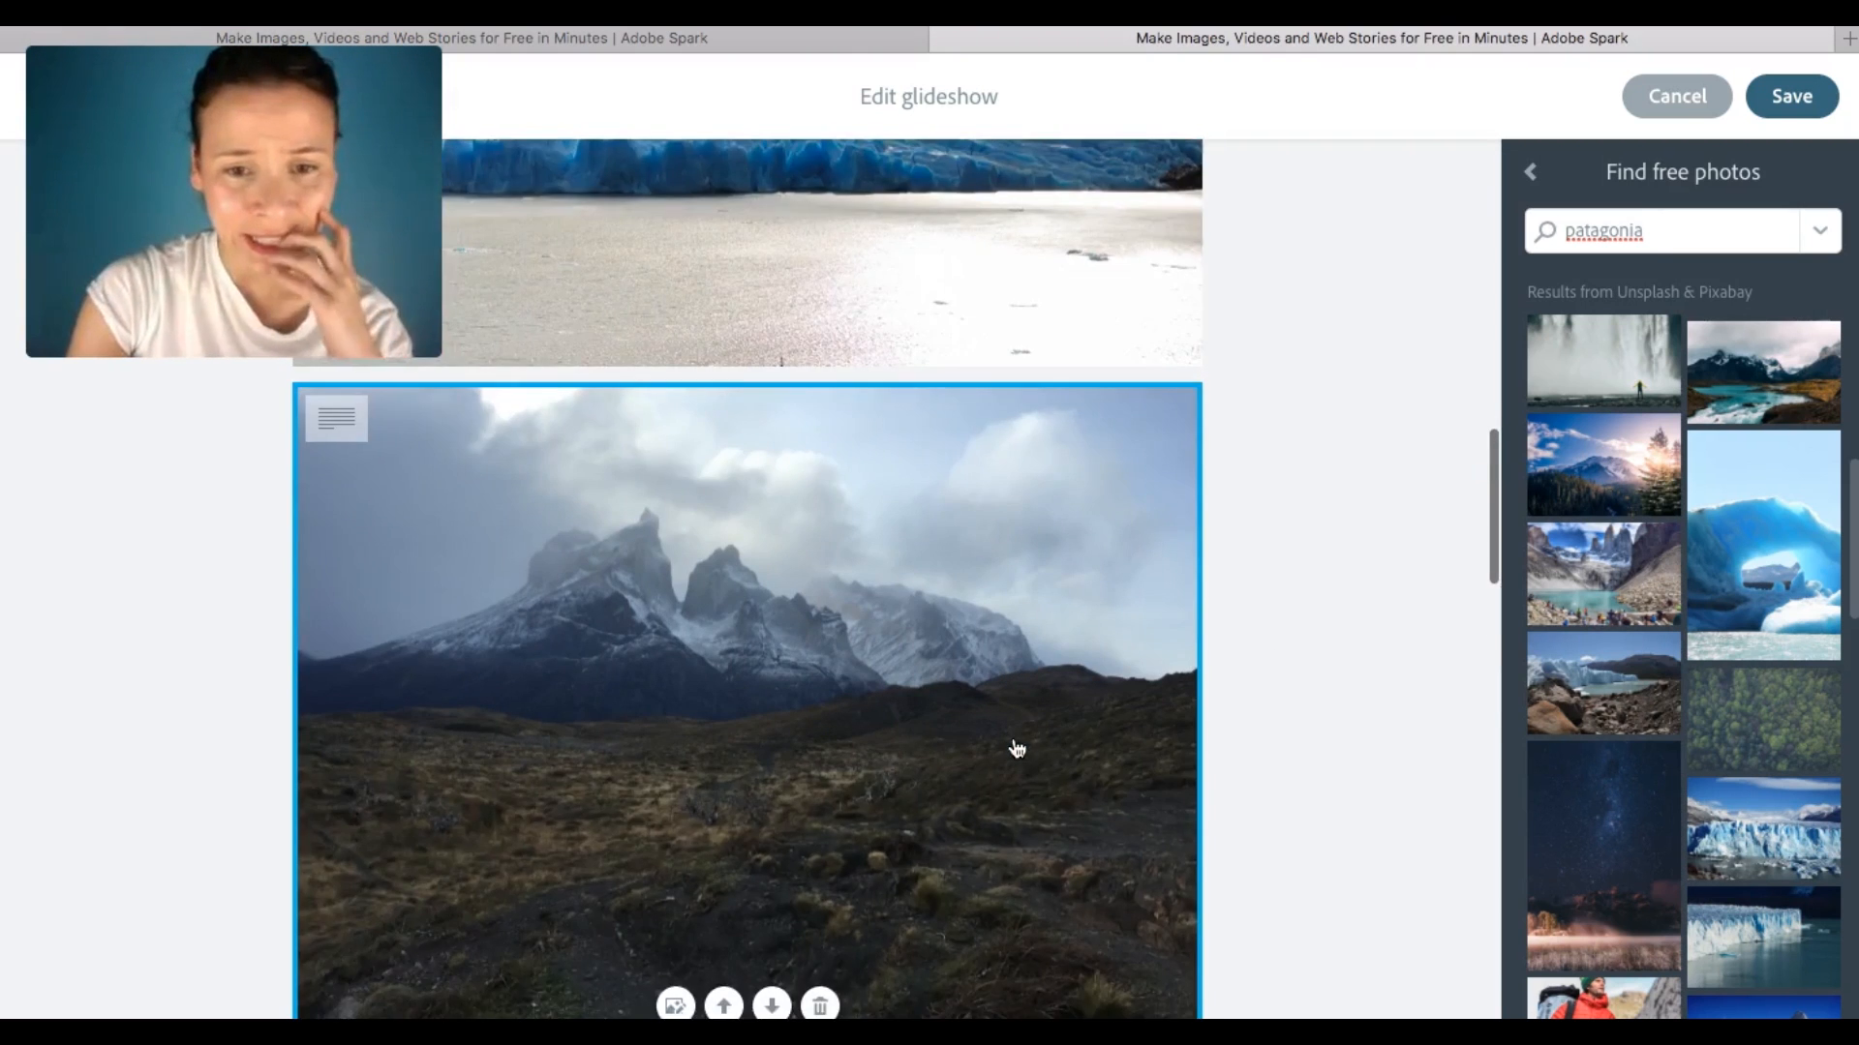
scroll(887, 676, "up", 12)
scroll(887, 677, "down", 18)
scroll(887, 676, "down", 15)
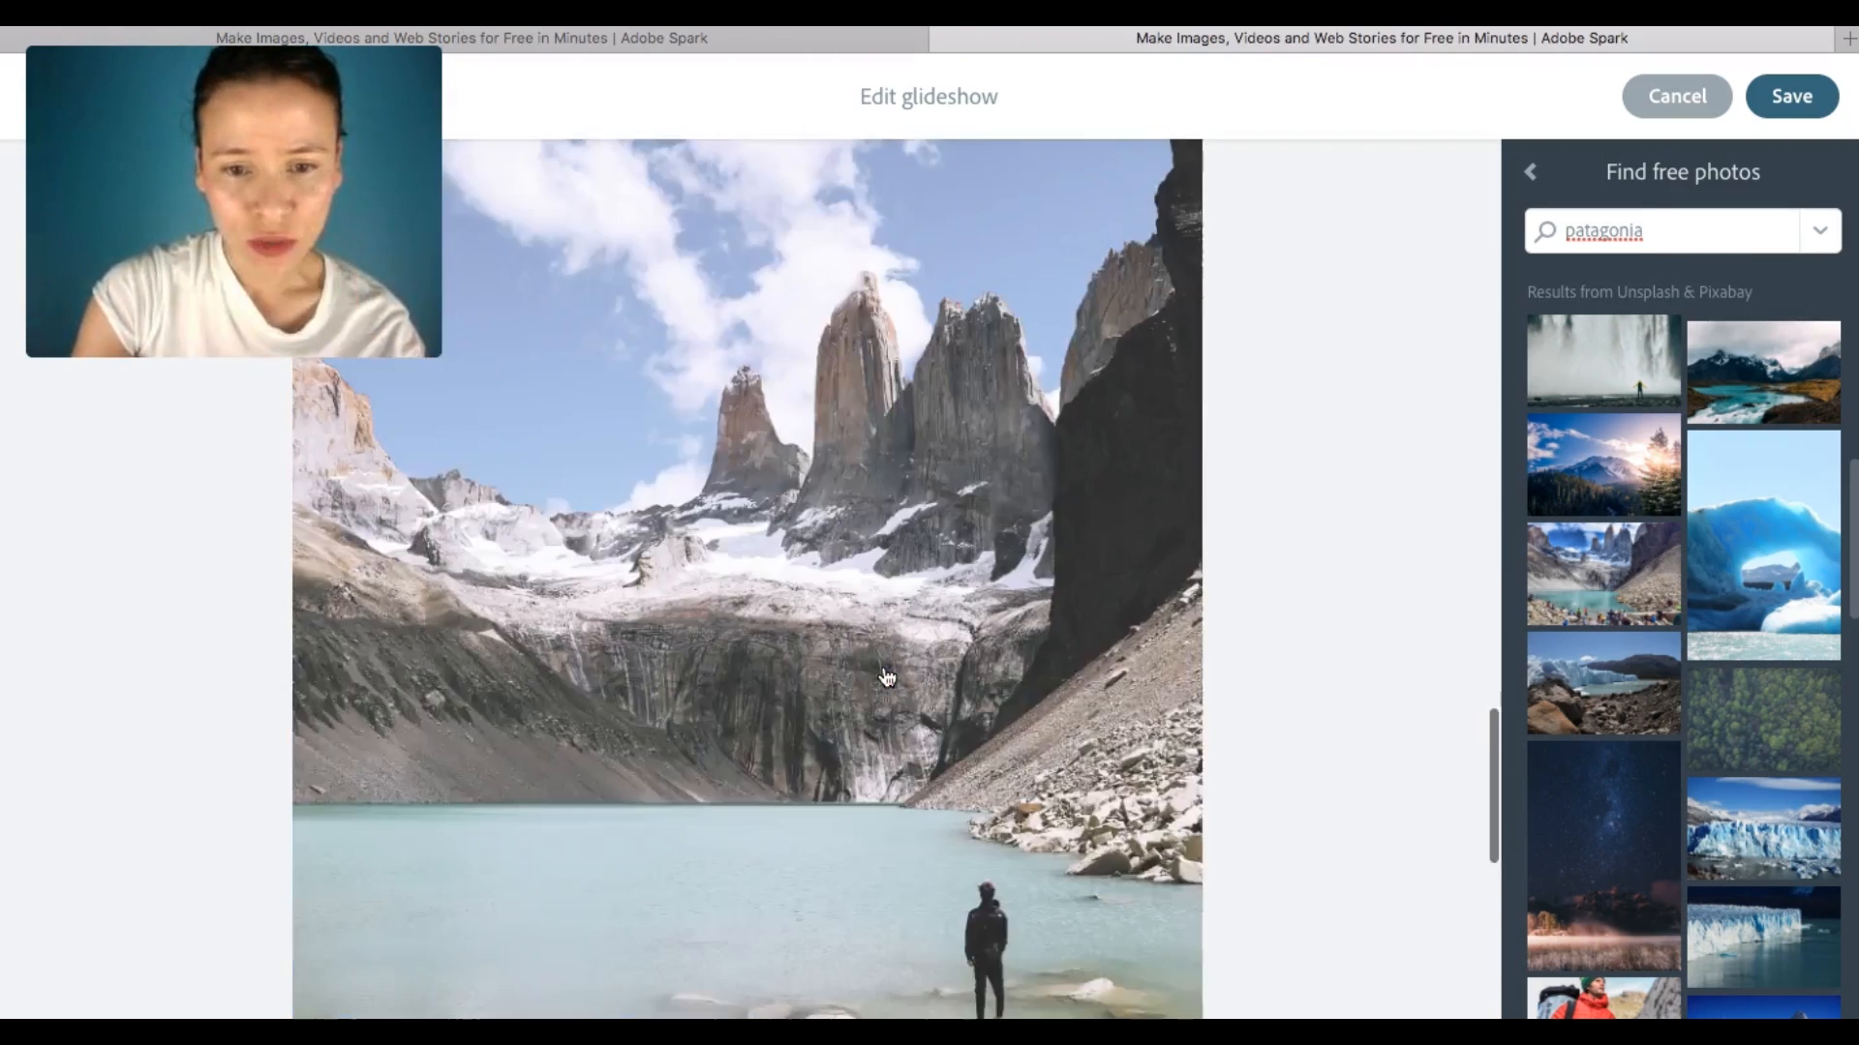
scroll(887, 677, "up", 10)
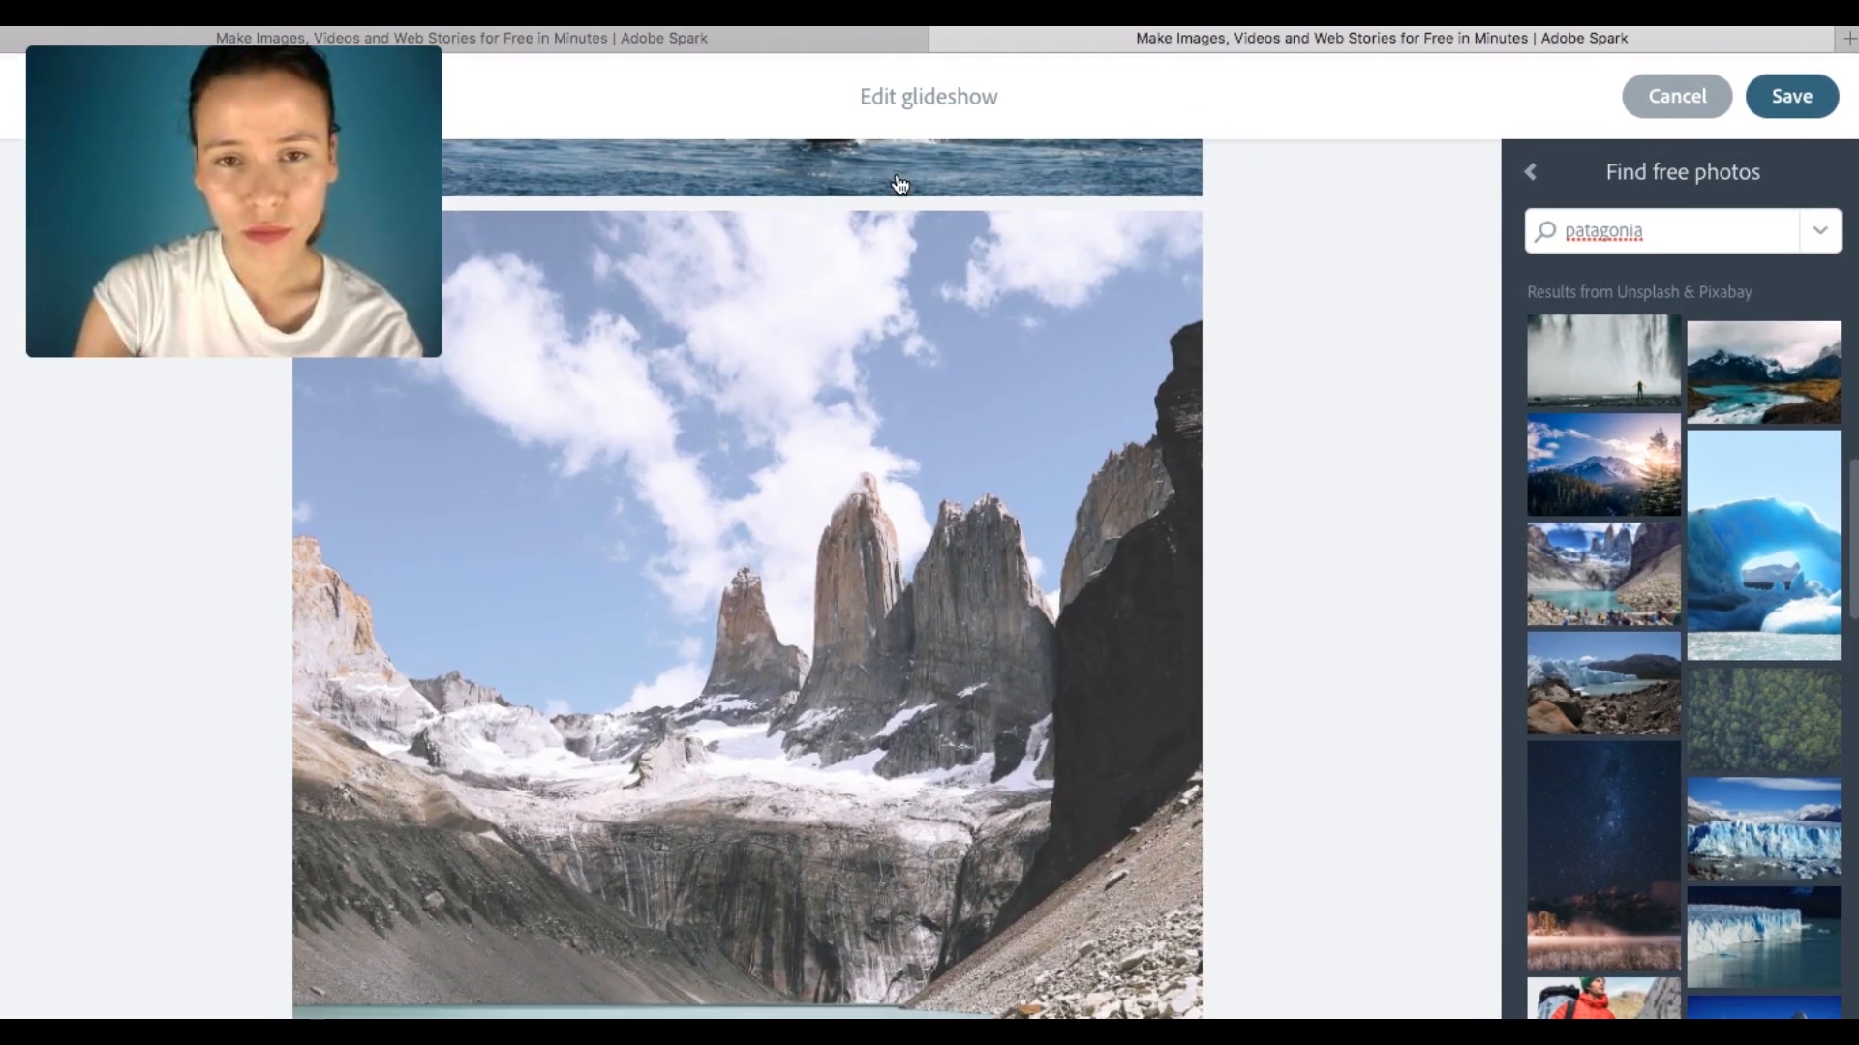
scroll(850, 372, "up", 8)
scroll(811, 867, "down", 3)
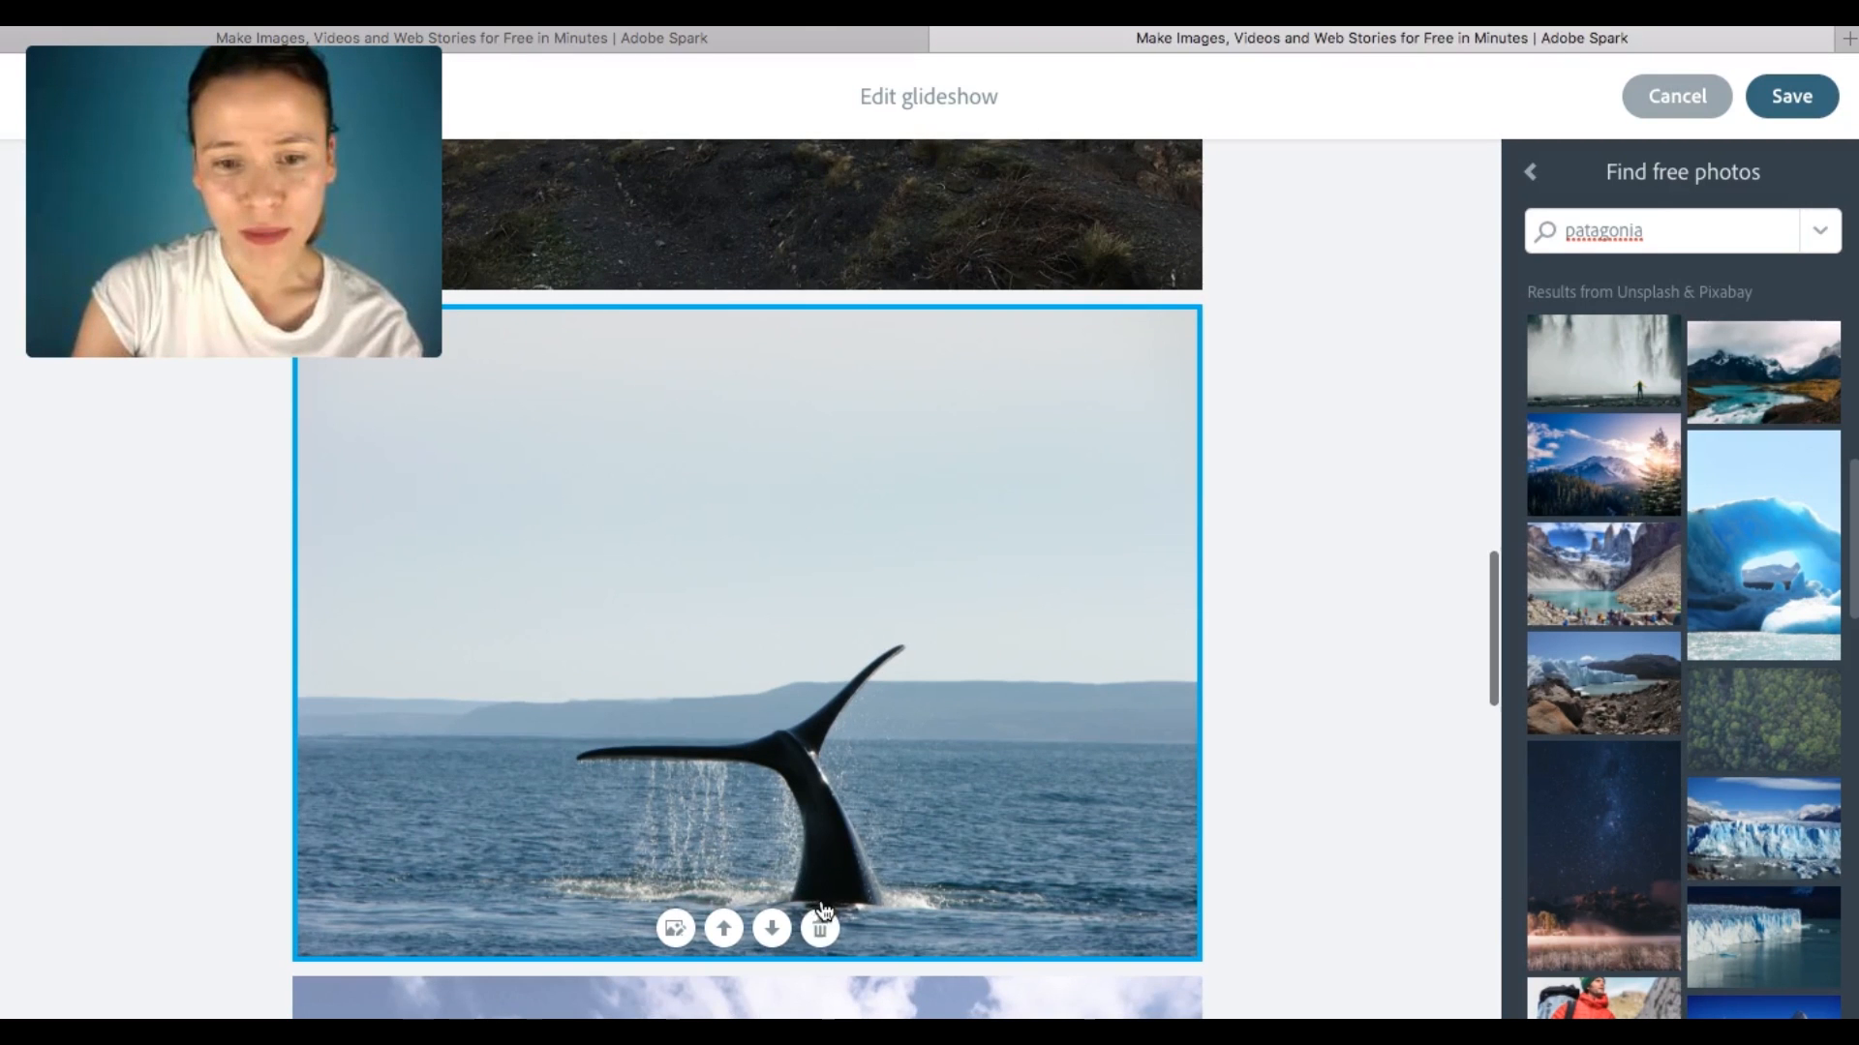
left_click(820, 929)
- Check the remaining glideshow photos down to the last one and save the glideshow
scroll(1304, 793, "down", 10)
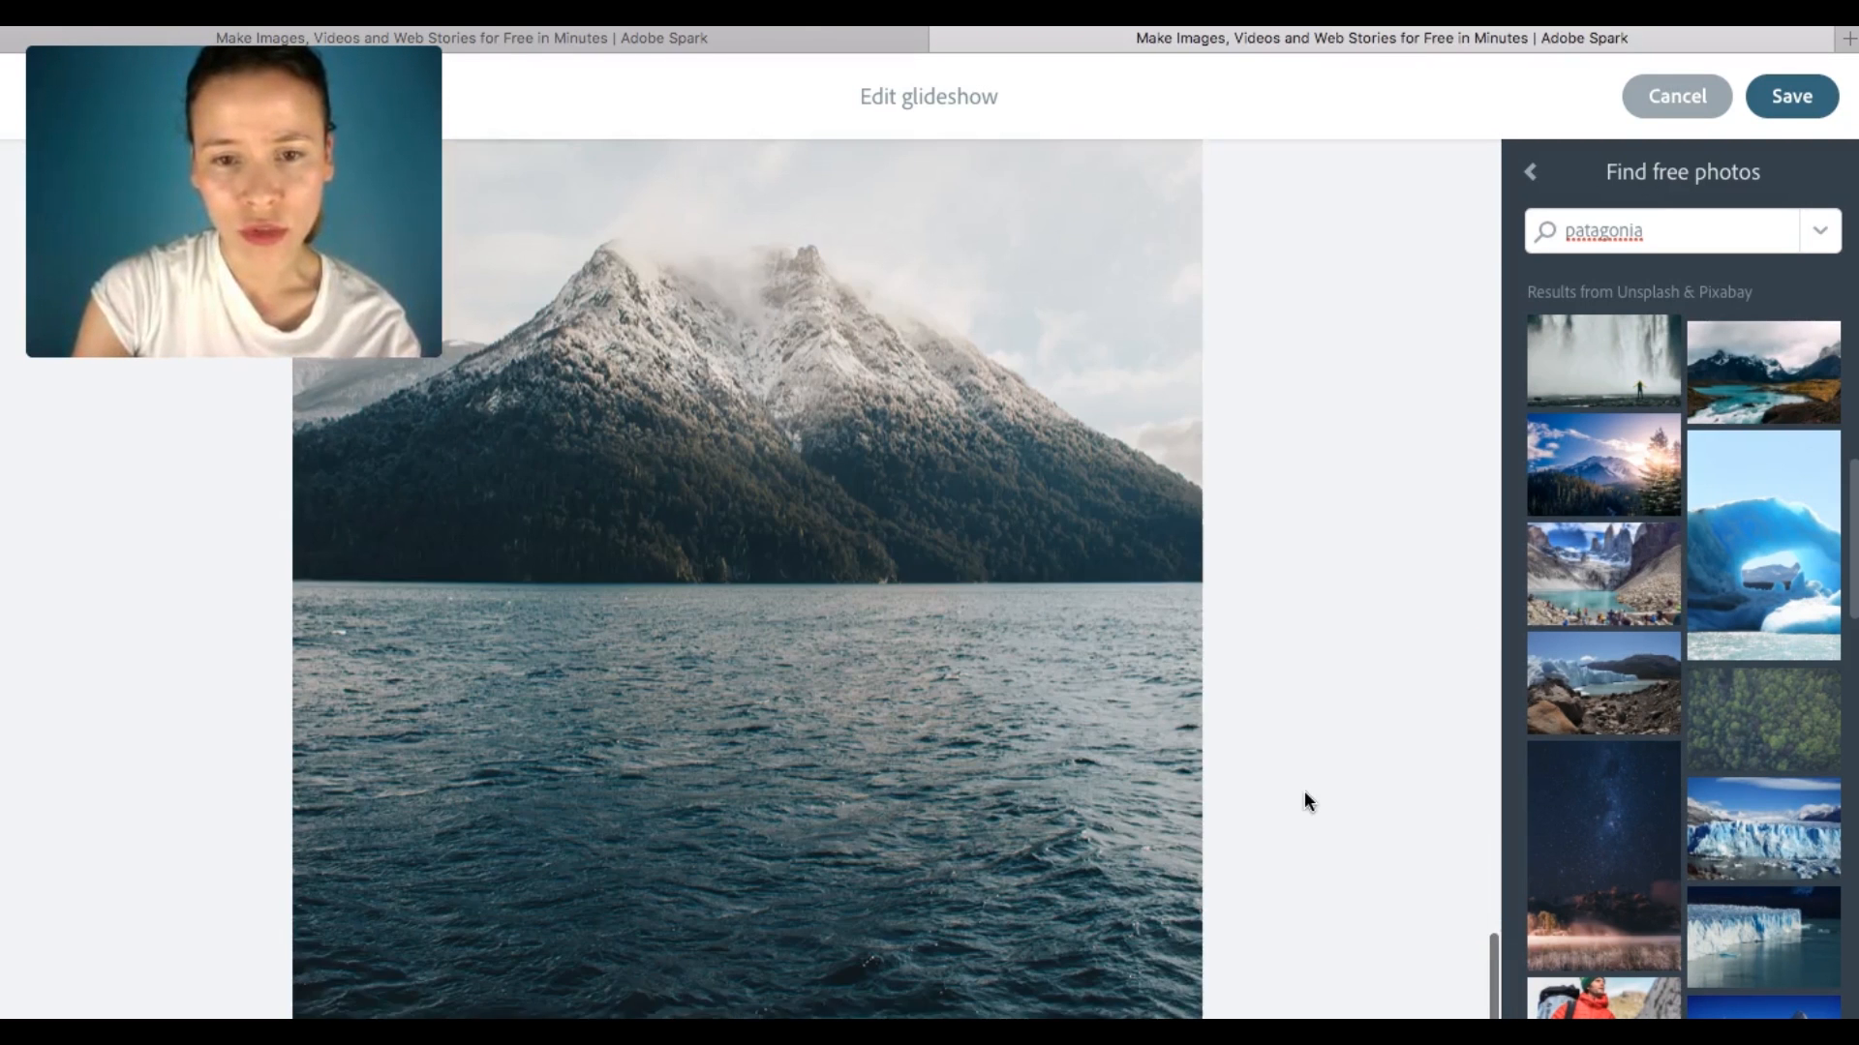
scroll(784, 904, "up", 1)
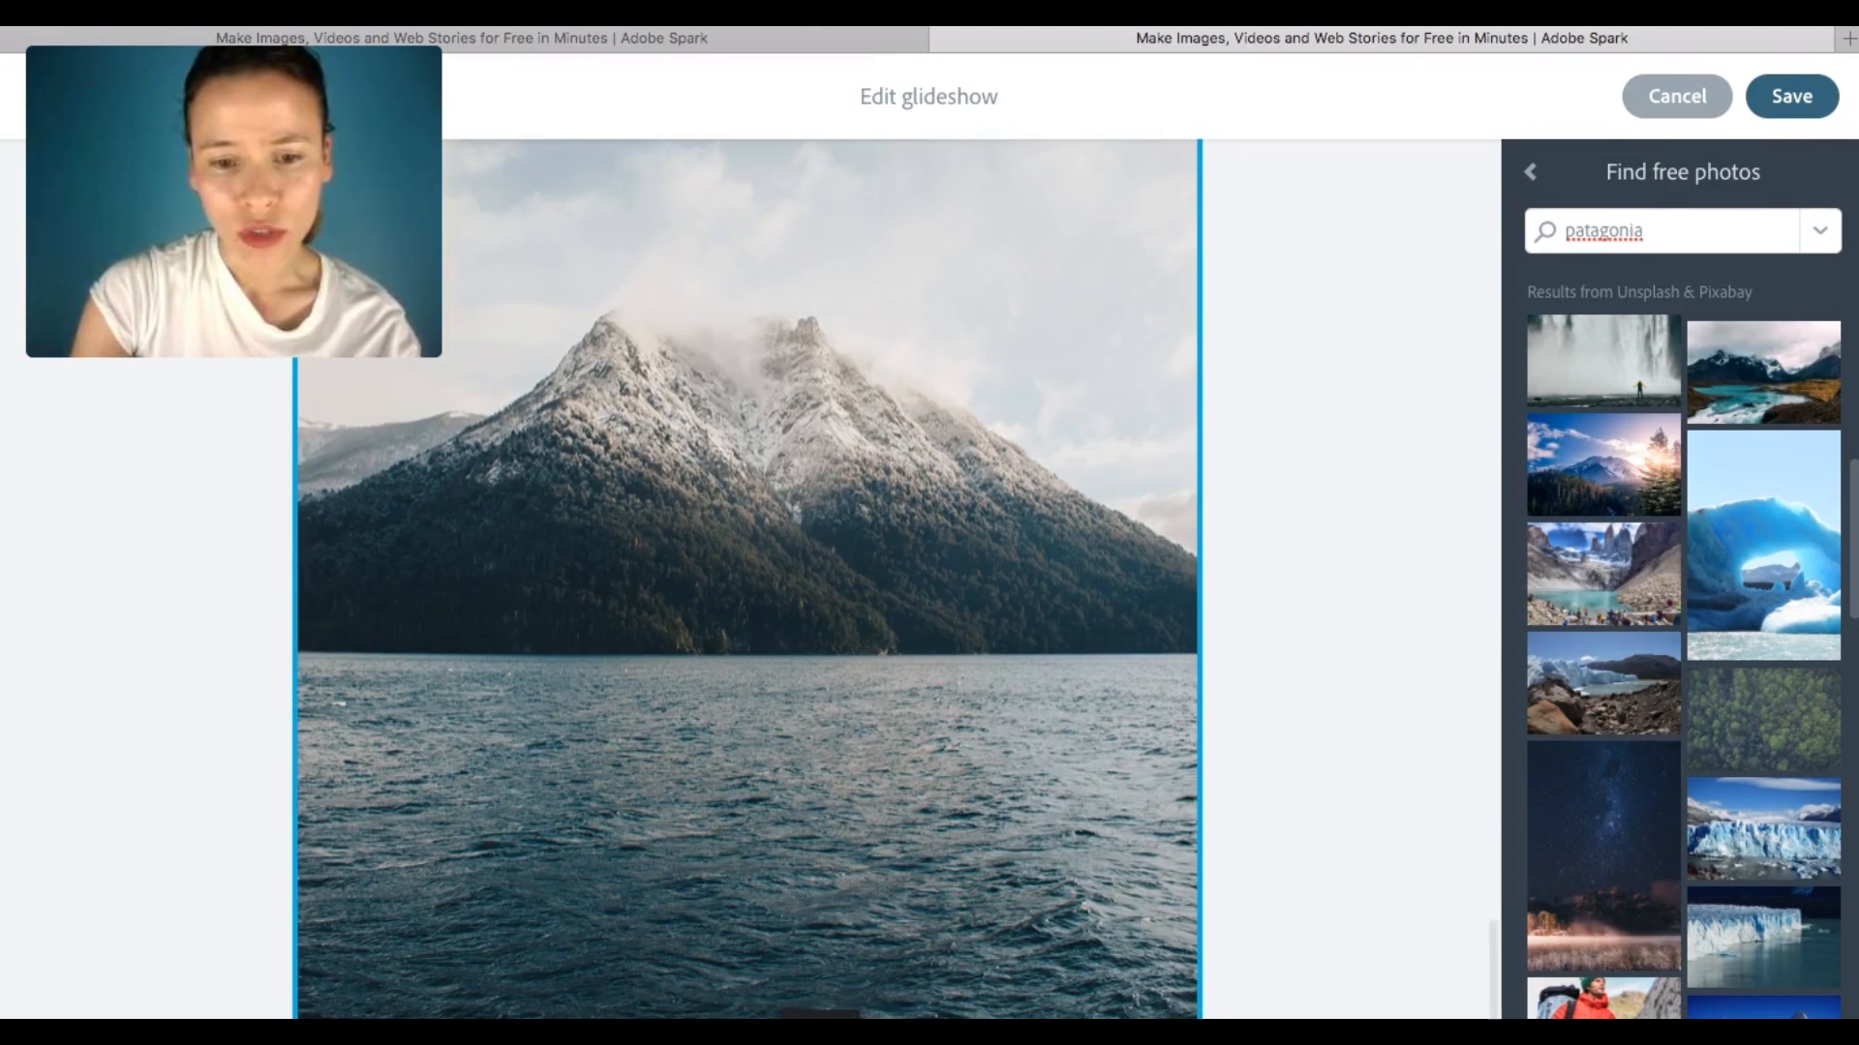
scroll(1149, 843, "up", 8)
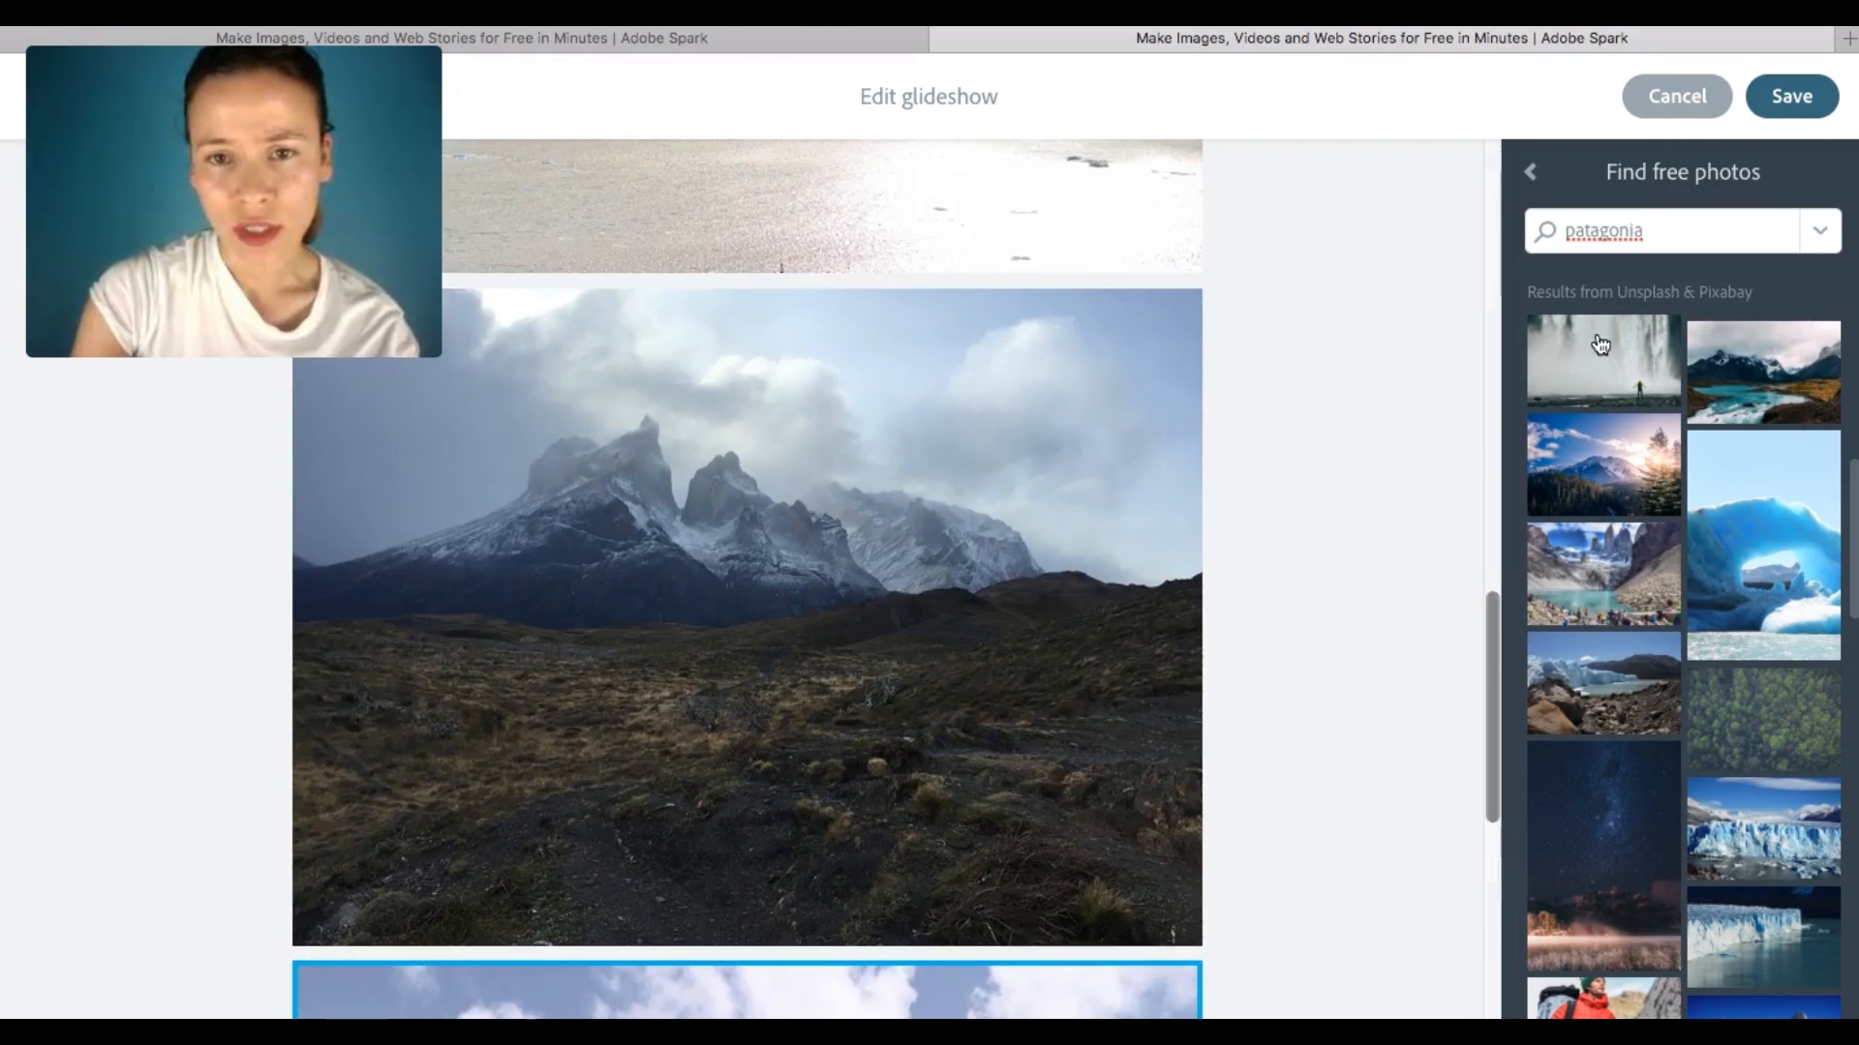
left_click(1790, 97)
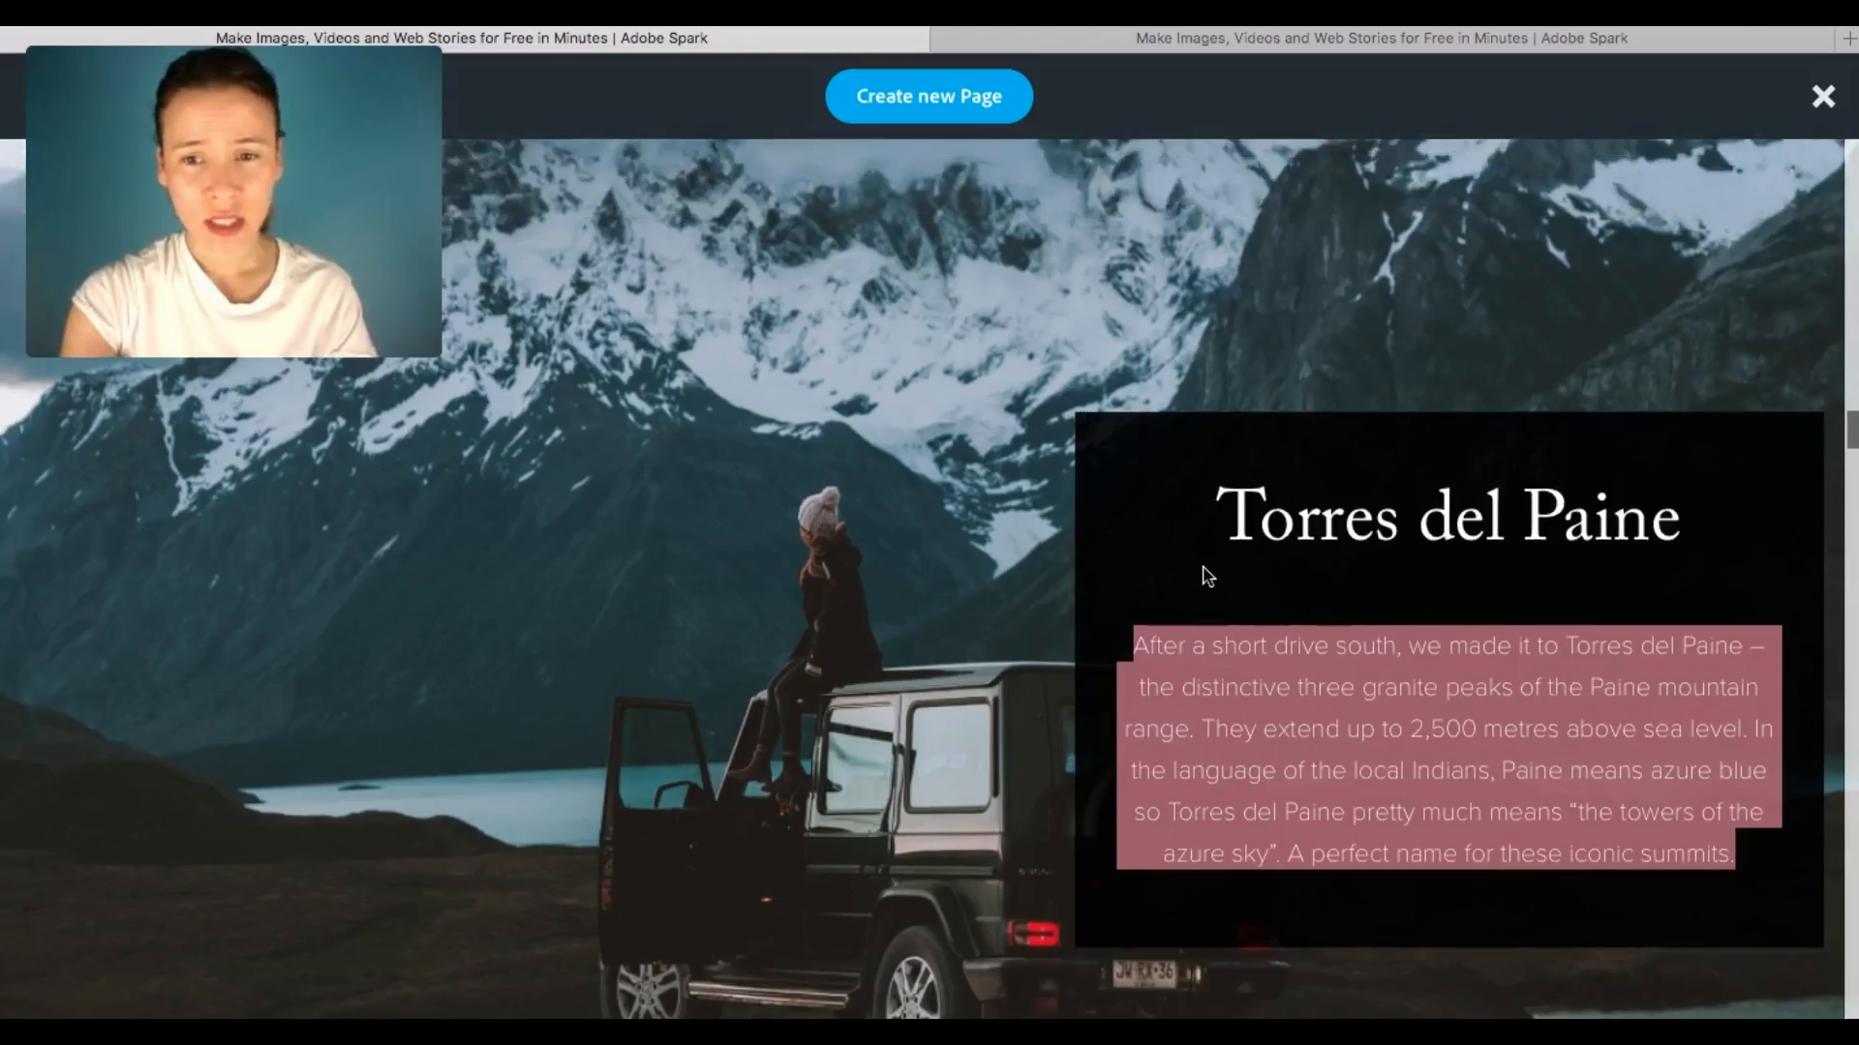
- Examine the example page from its Torres del Paine section to the closing button, and return to the Patagonia page
scroll(1205, 574, "down", 10)
scroll(1208, 576, "down", 15)
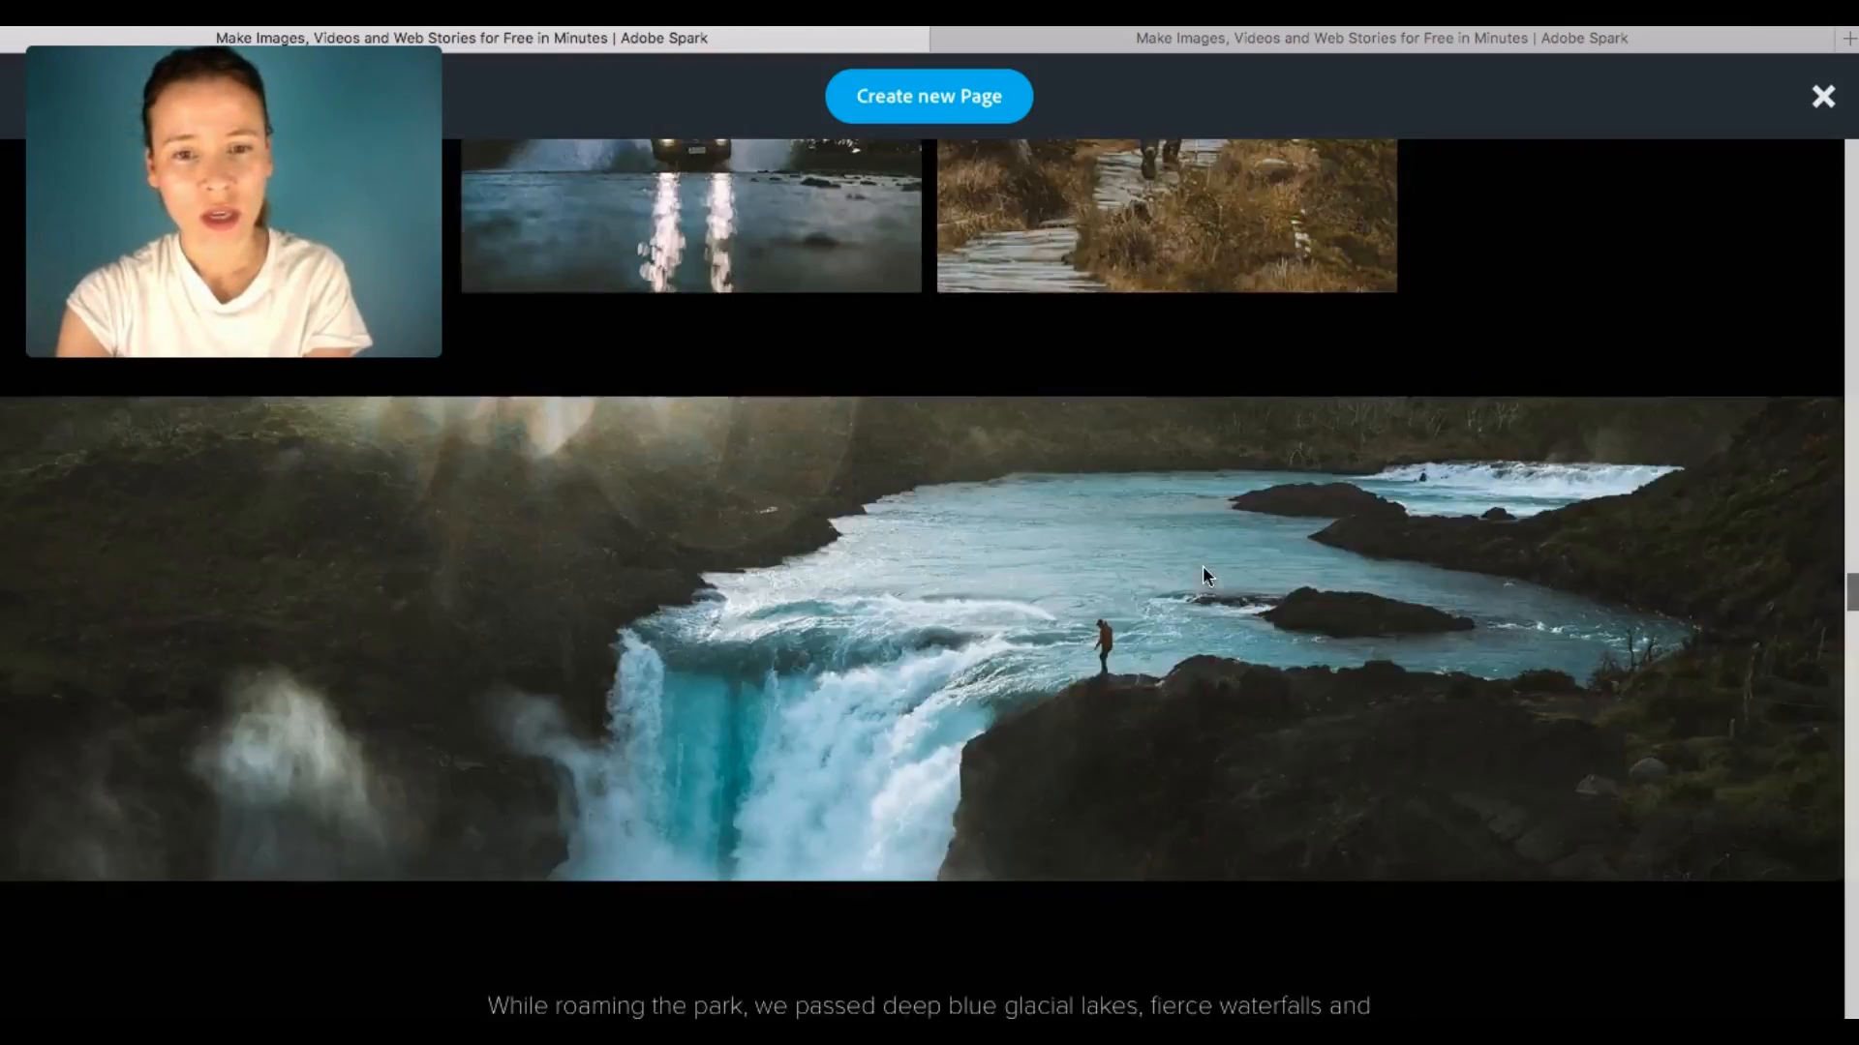
scroll(1207, 576, "down", 15)
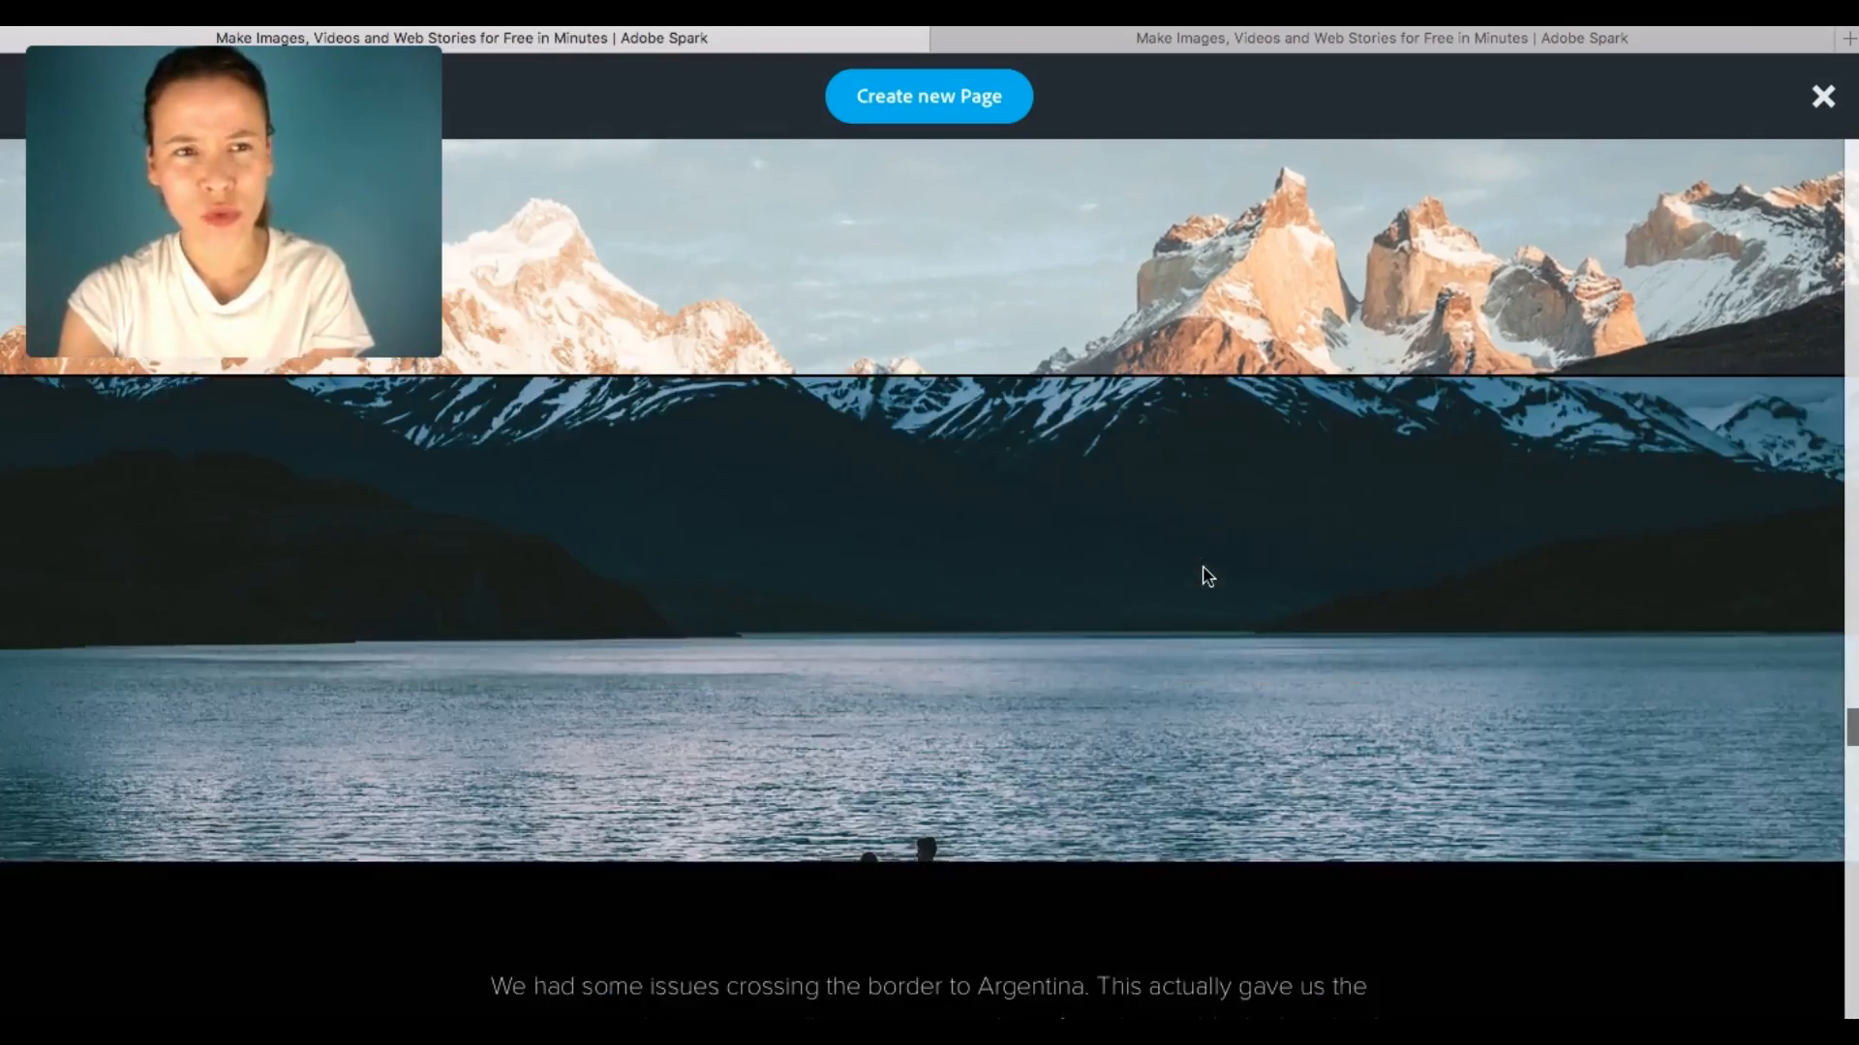
scroll(1207, 576, "down", 15)
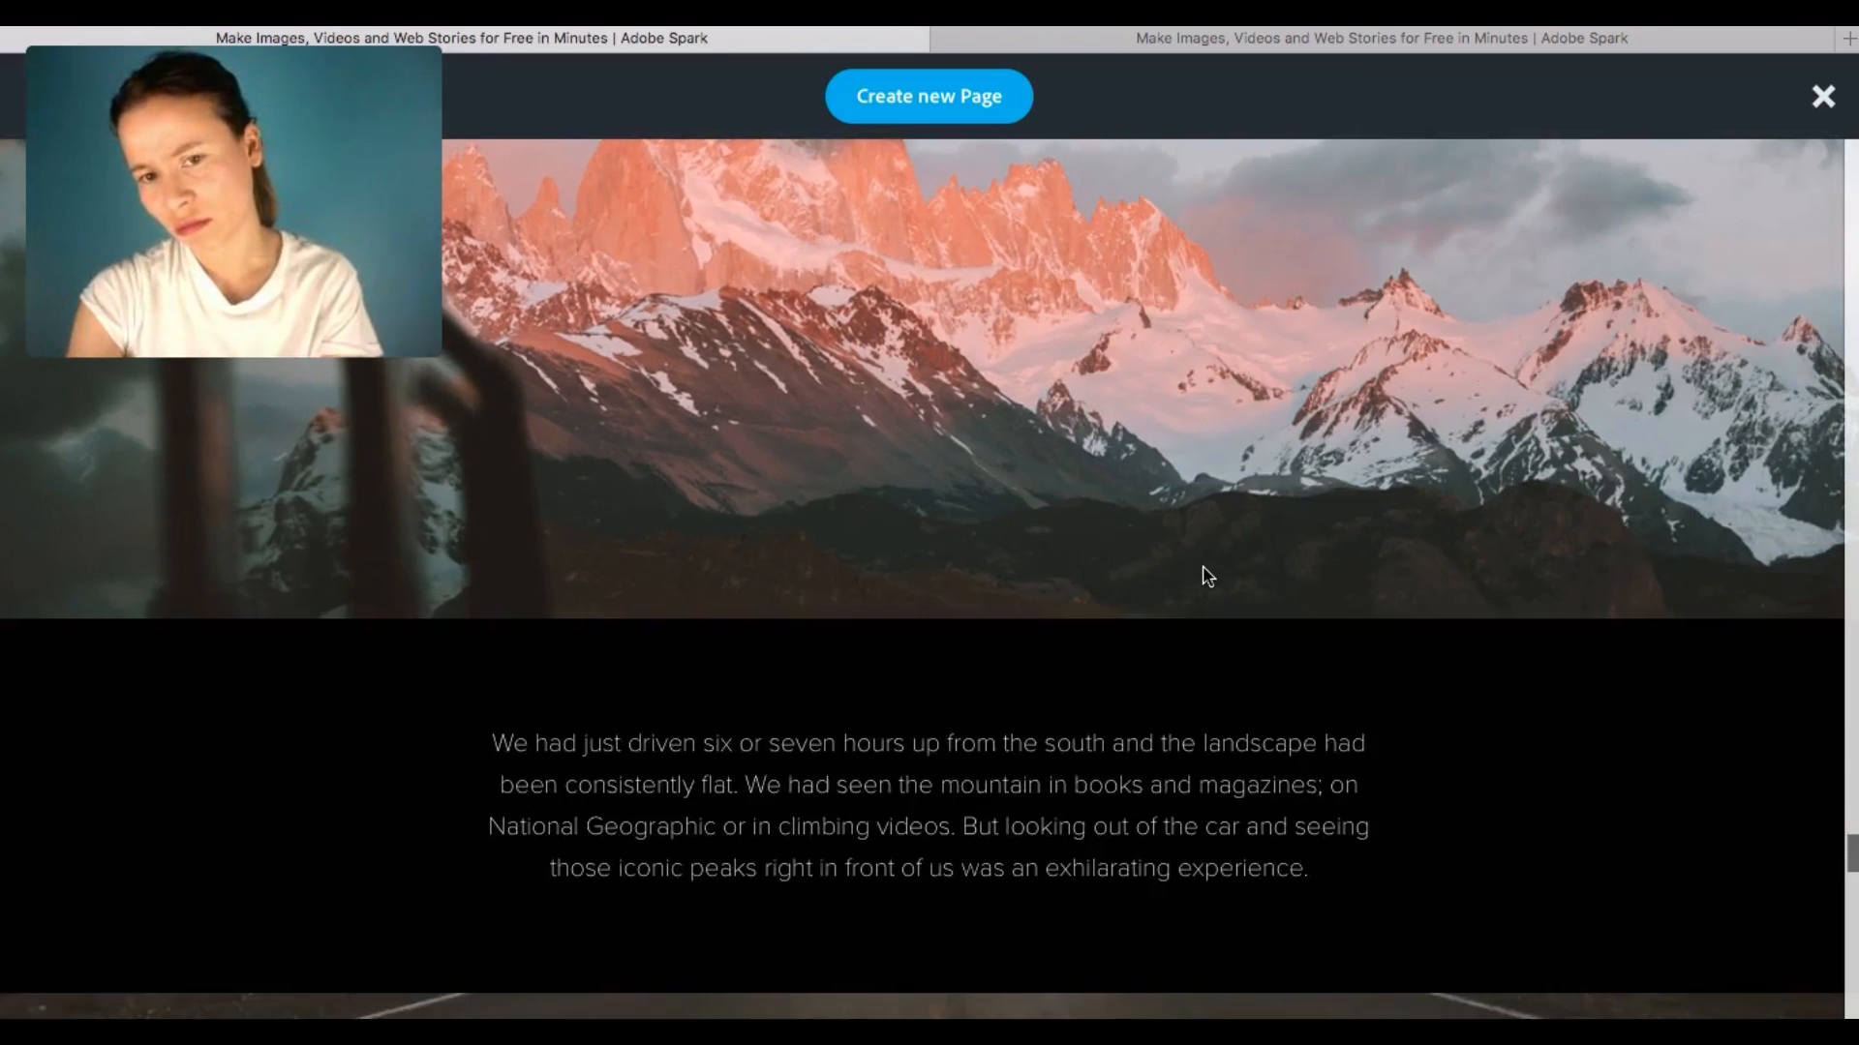
scroll(1207, 576, "up", 5)
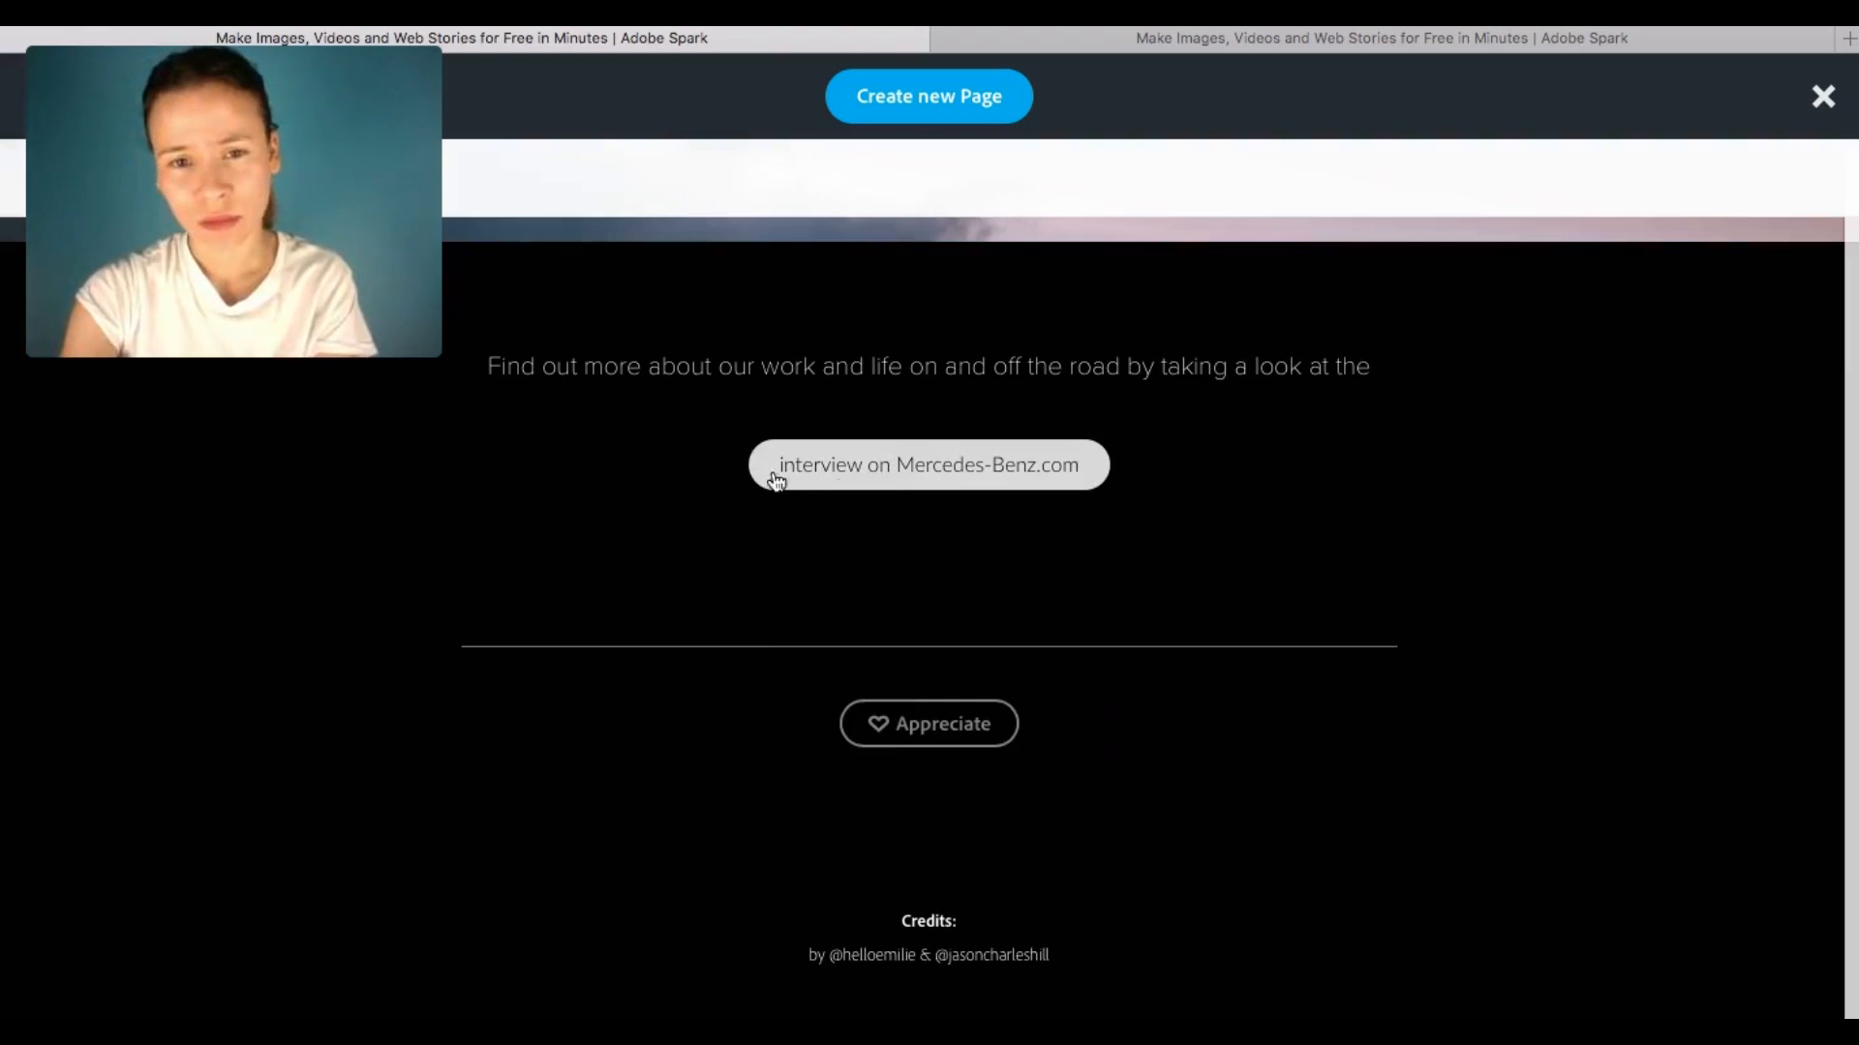
left_click(1225, 43)
scroll(1208, 824, "down", 5)
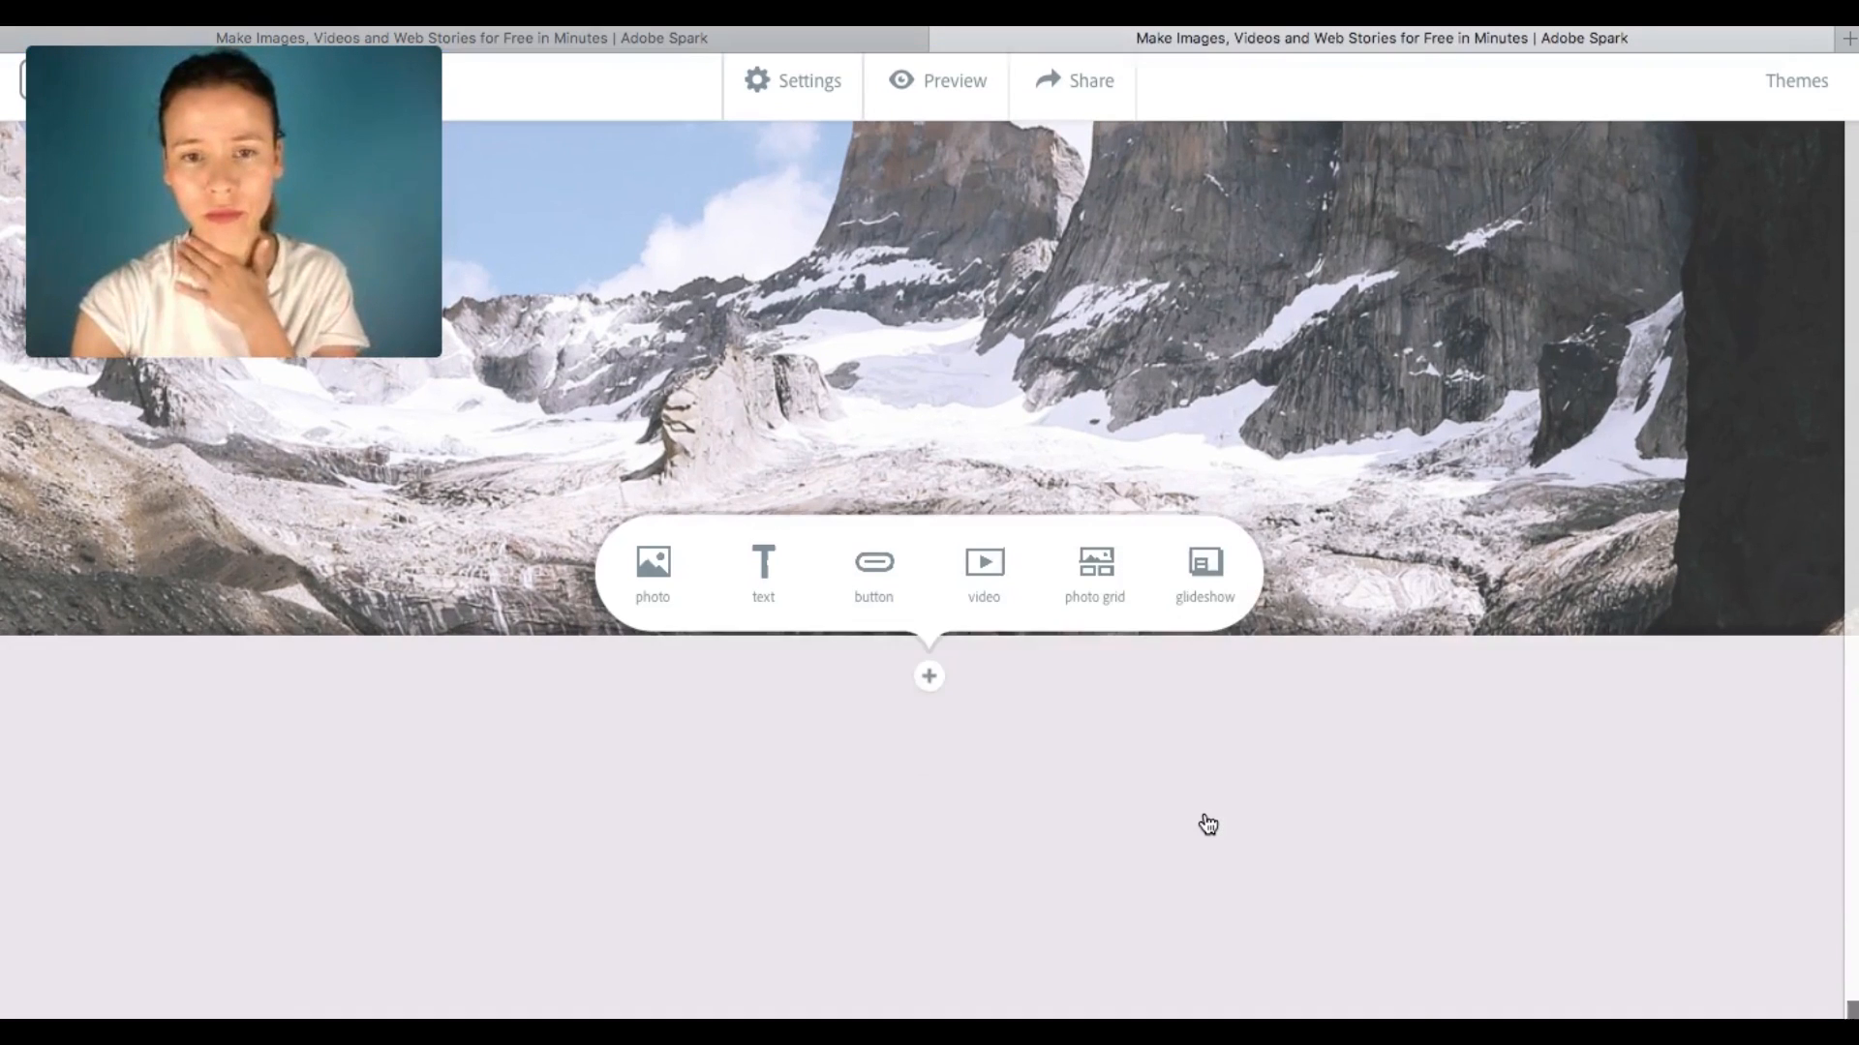
left_click(875, 612)
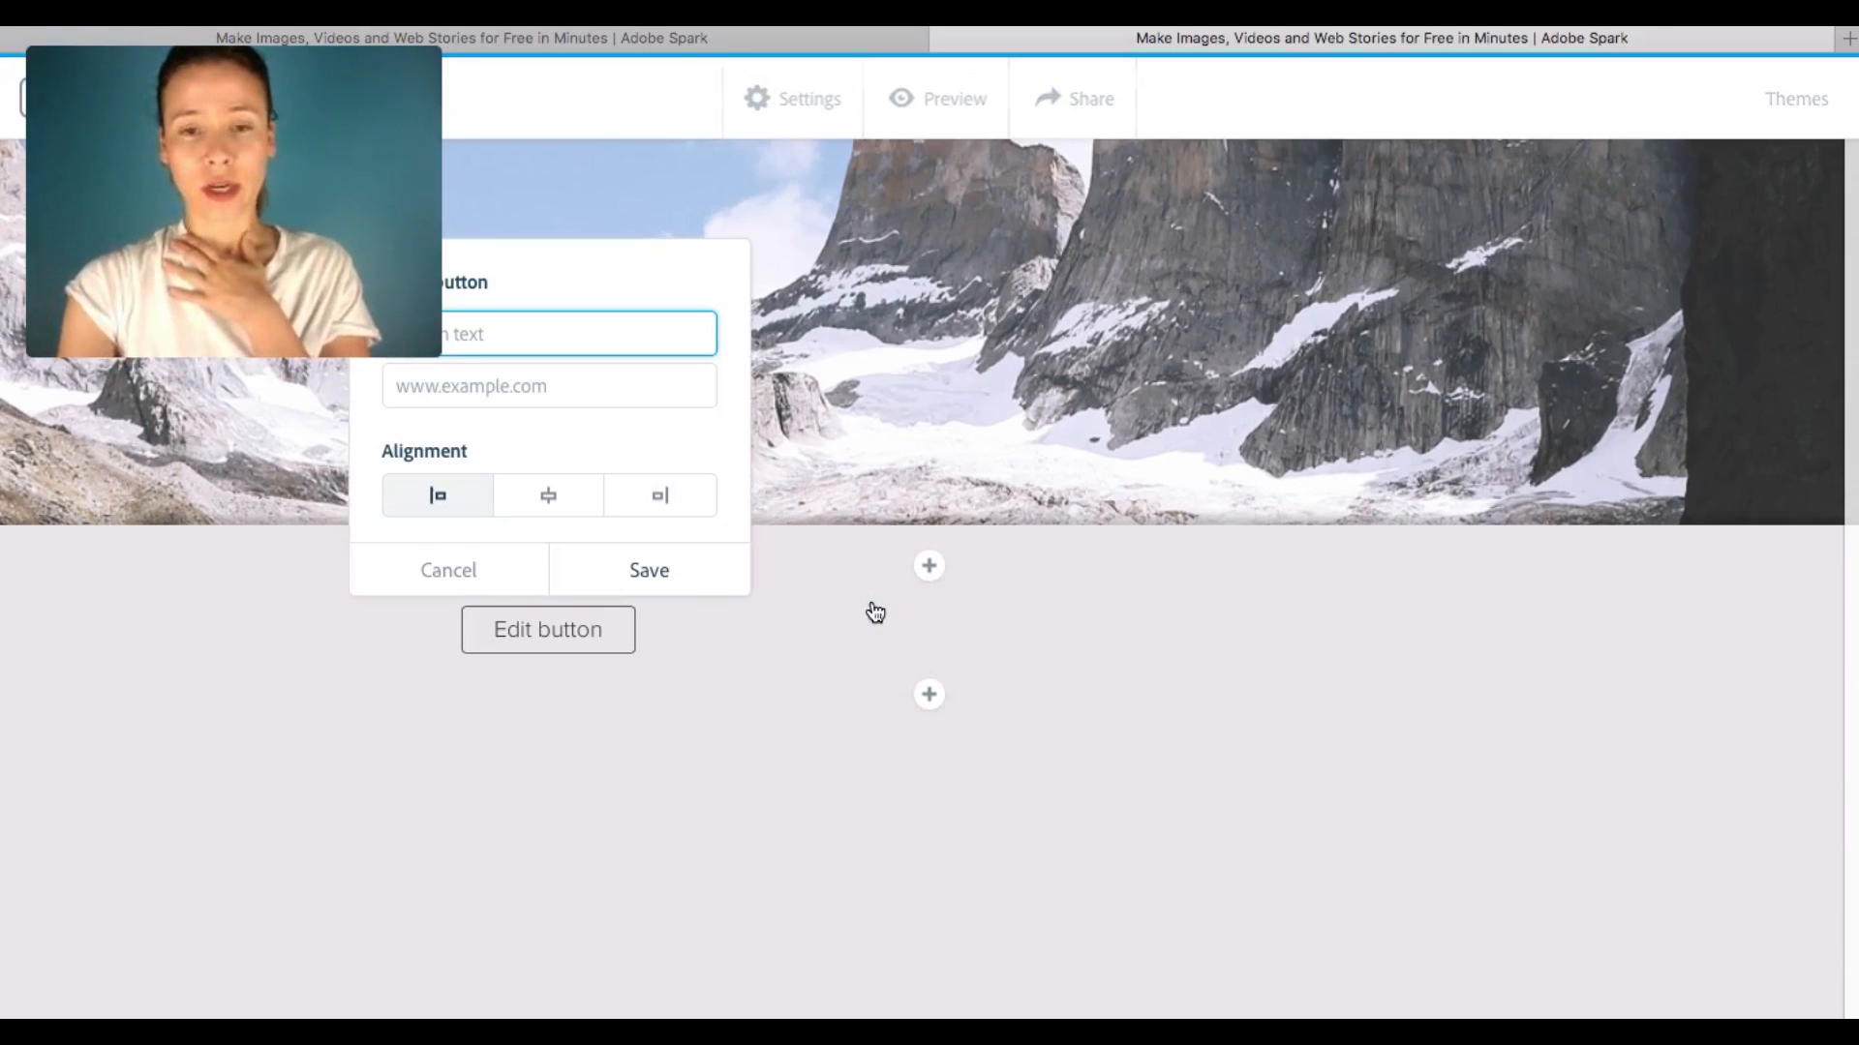
left_click(549, 503)
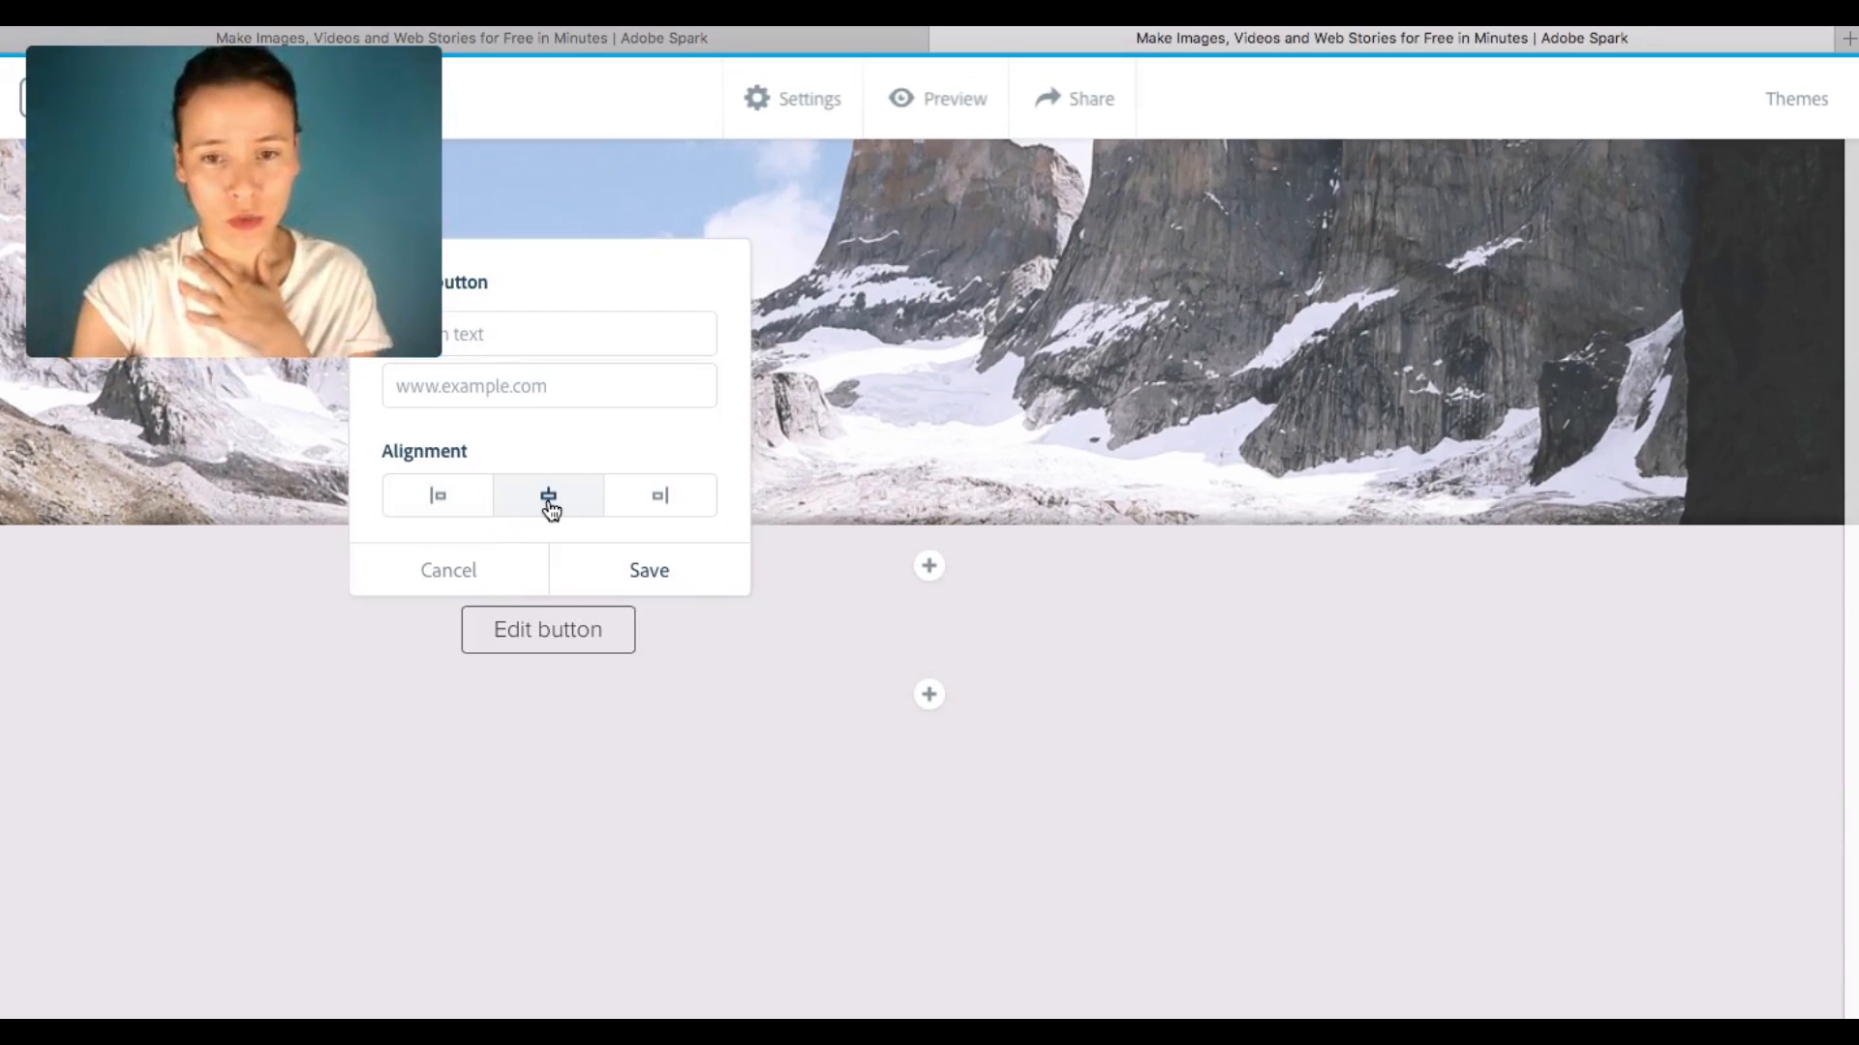
left_click(534, 325)
left_click(631, 44)
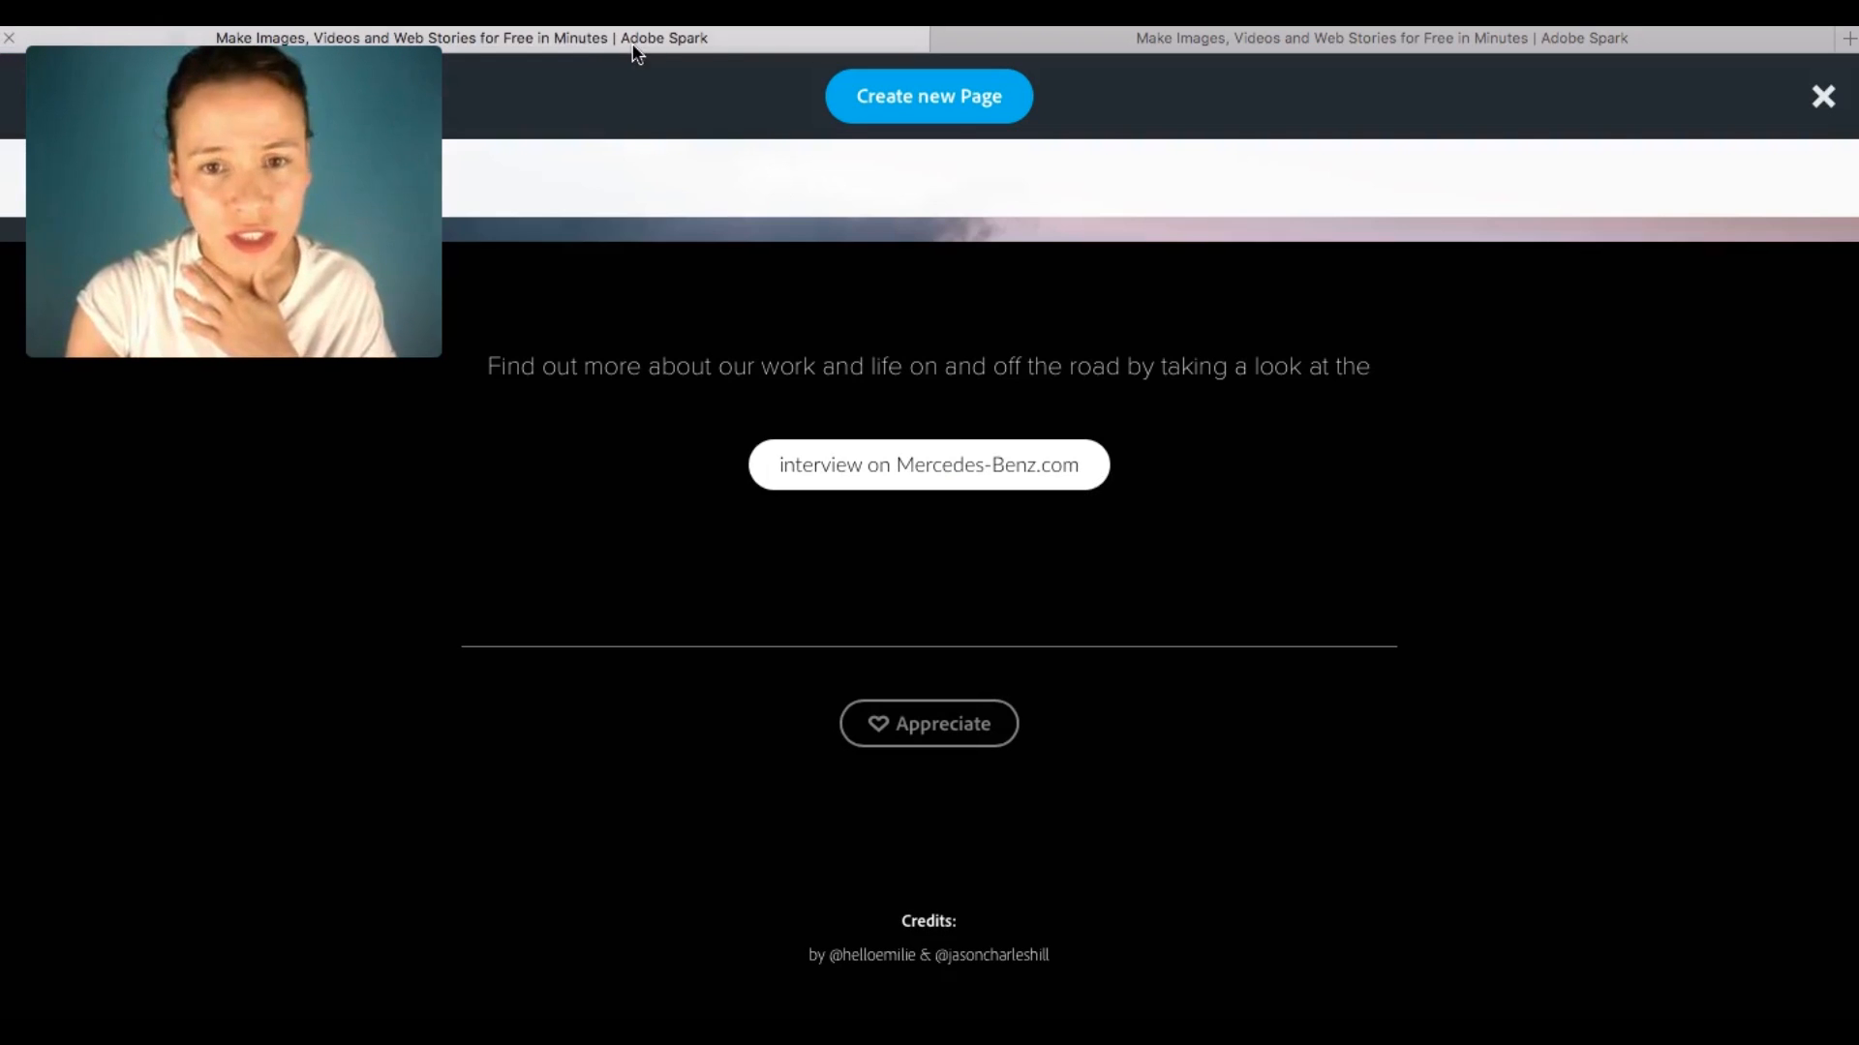
left_click(1090, 38)
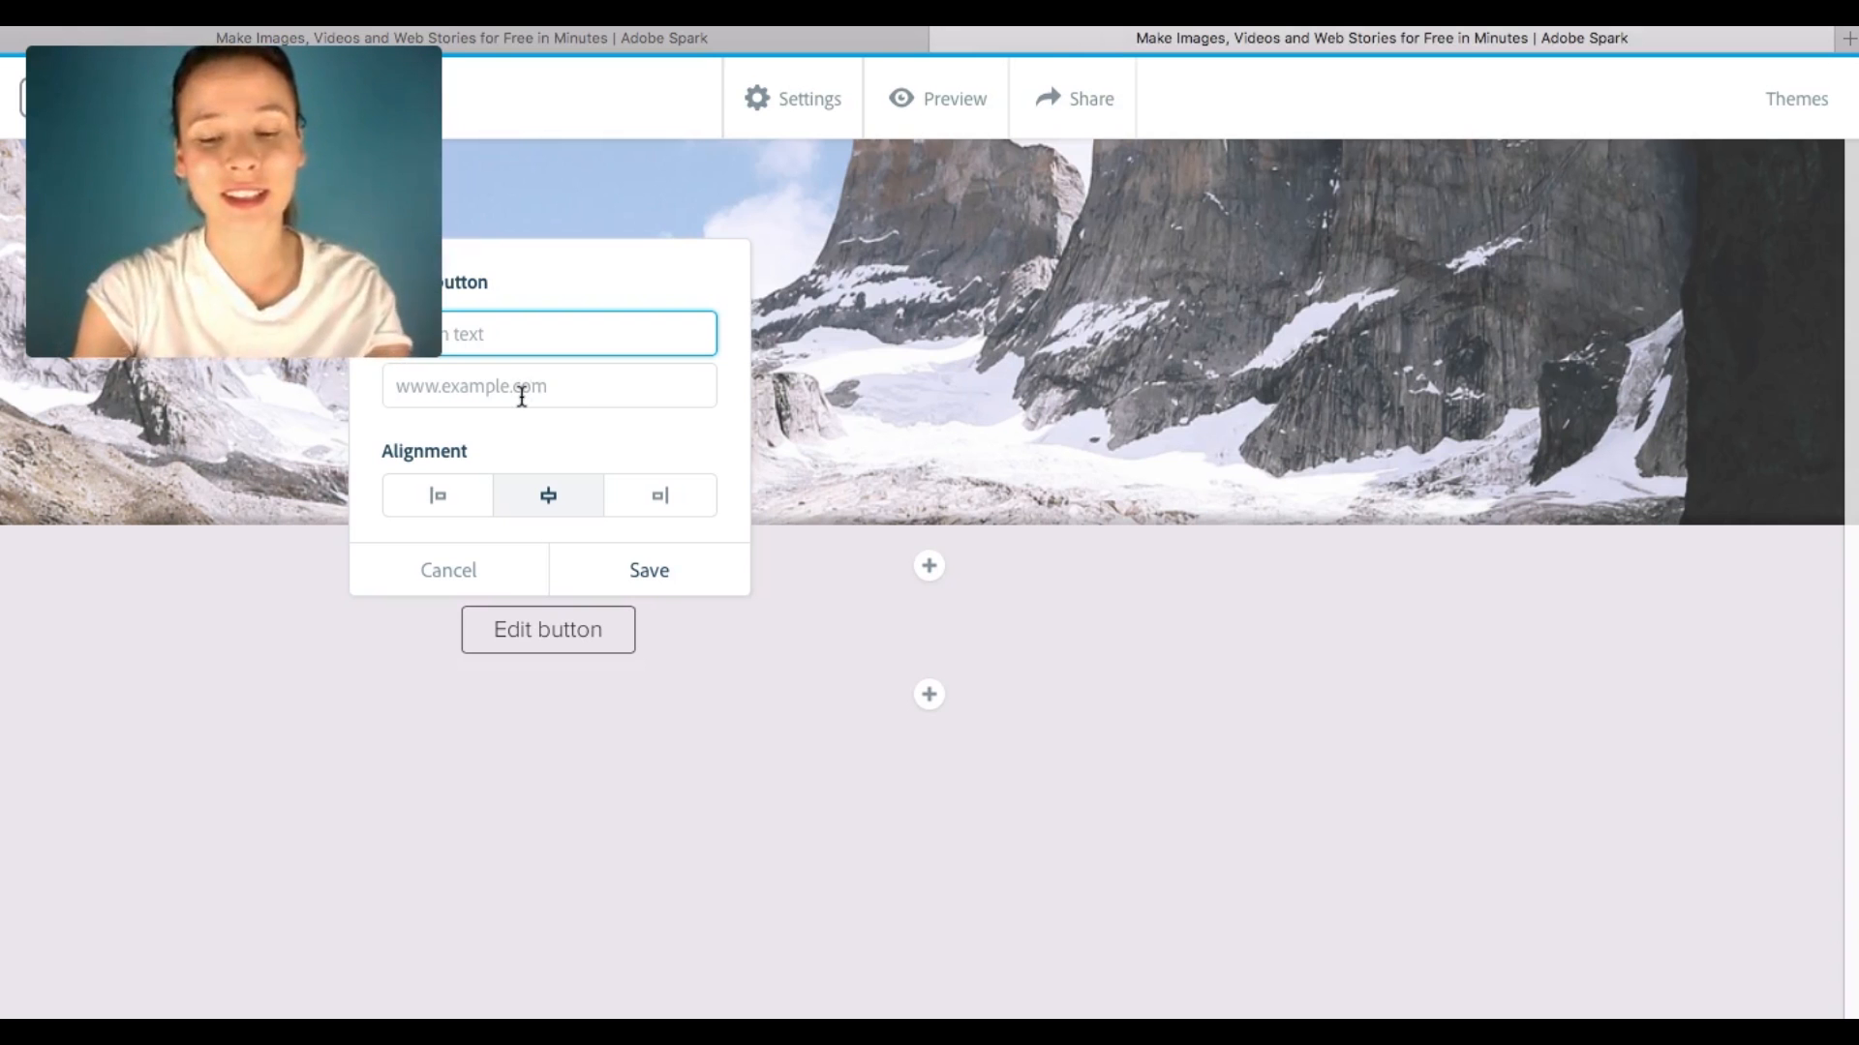
type("I")
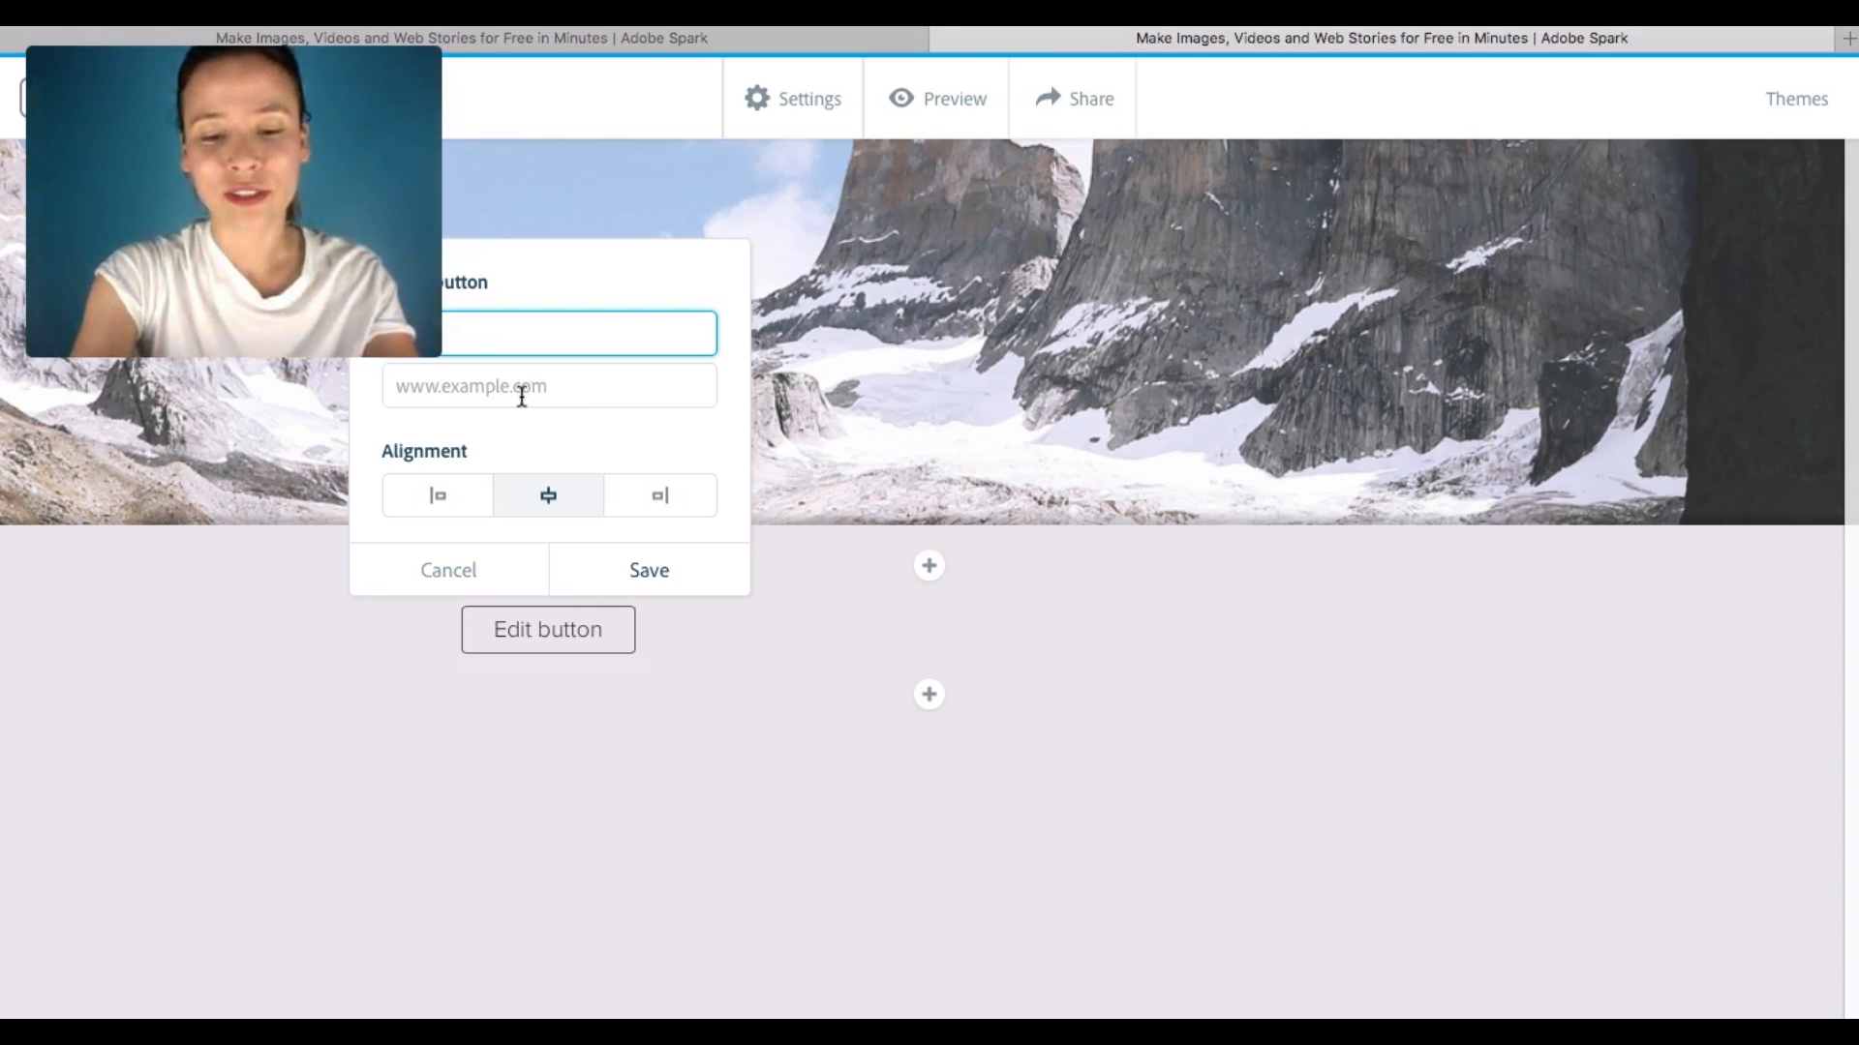
type("go!")
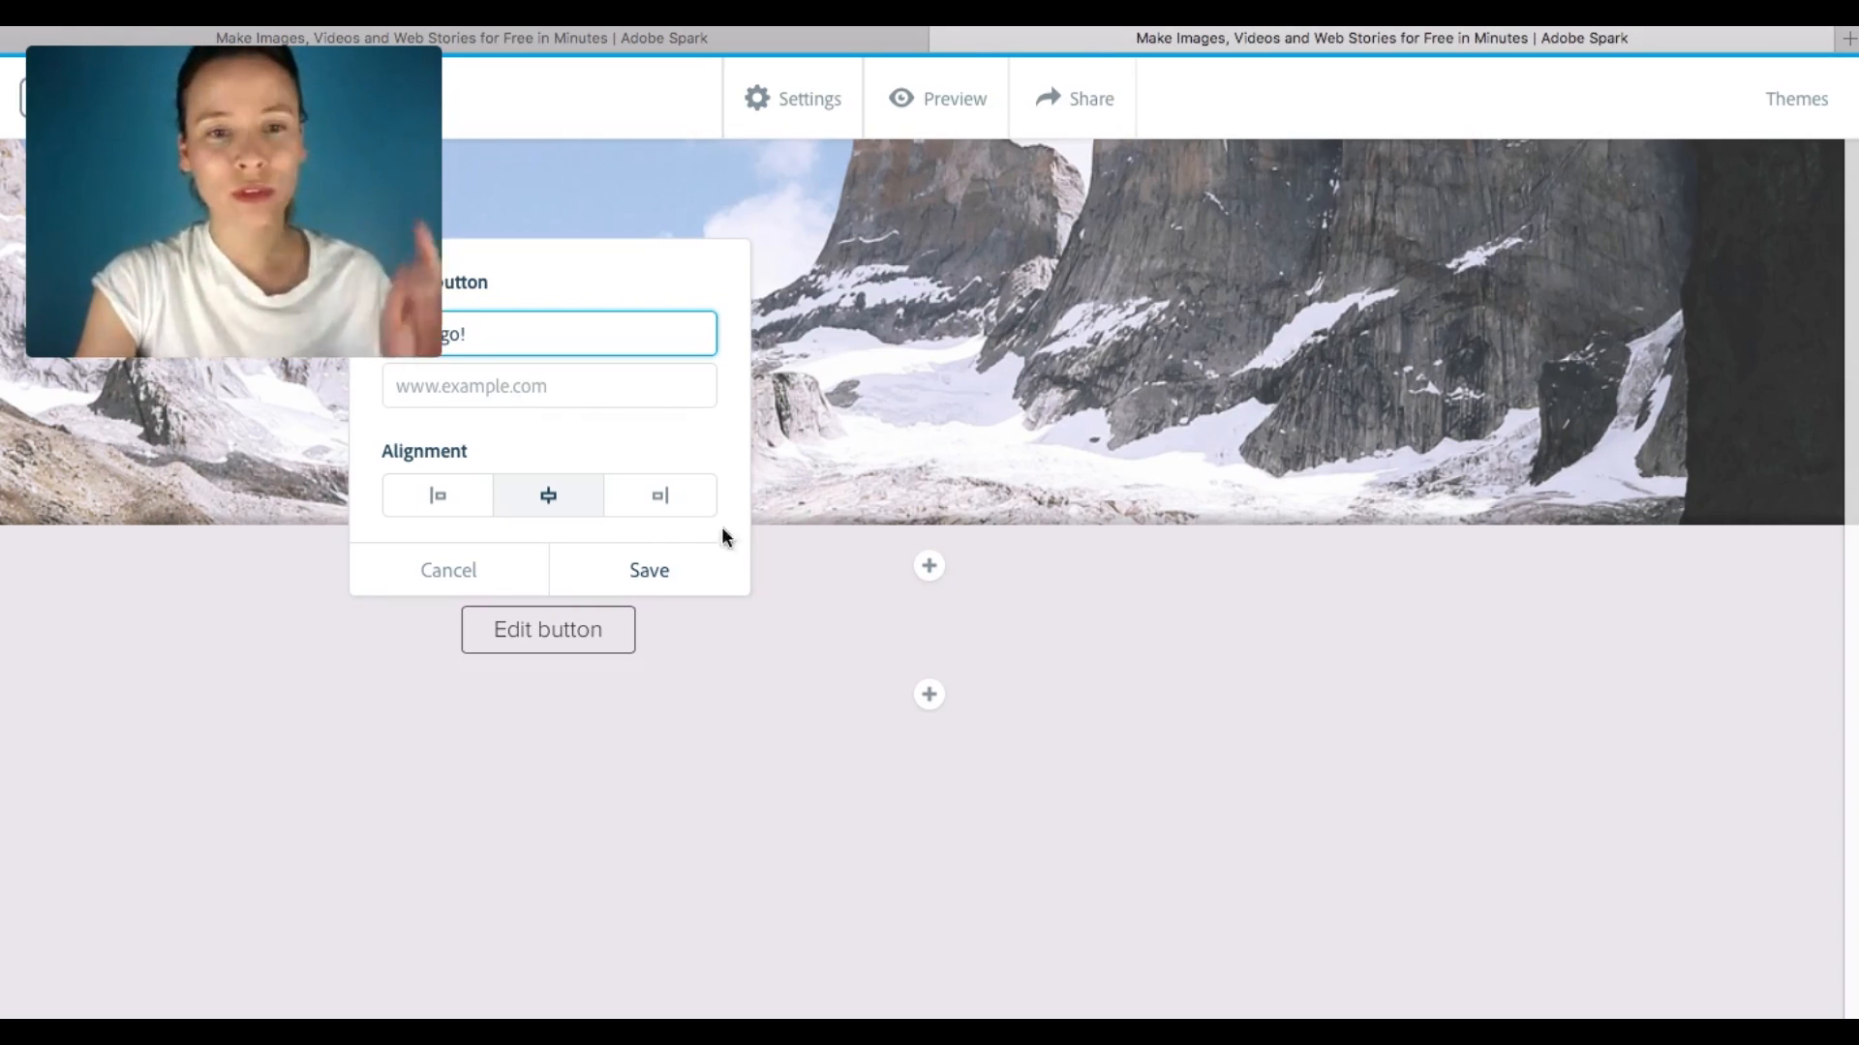
left_click(711, 742)
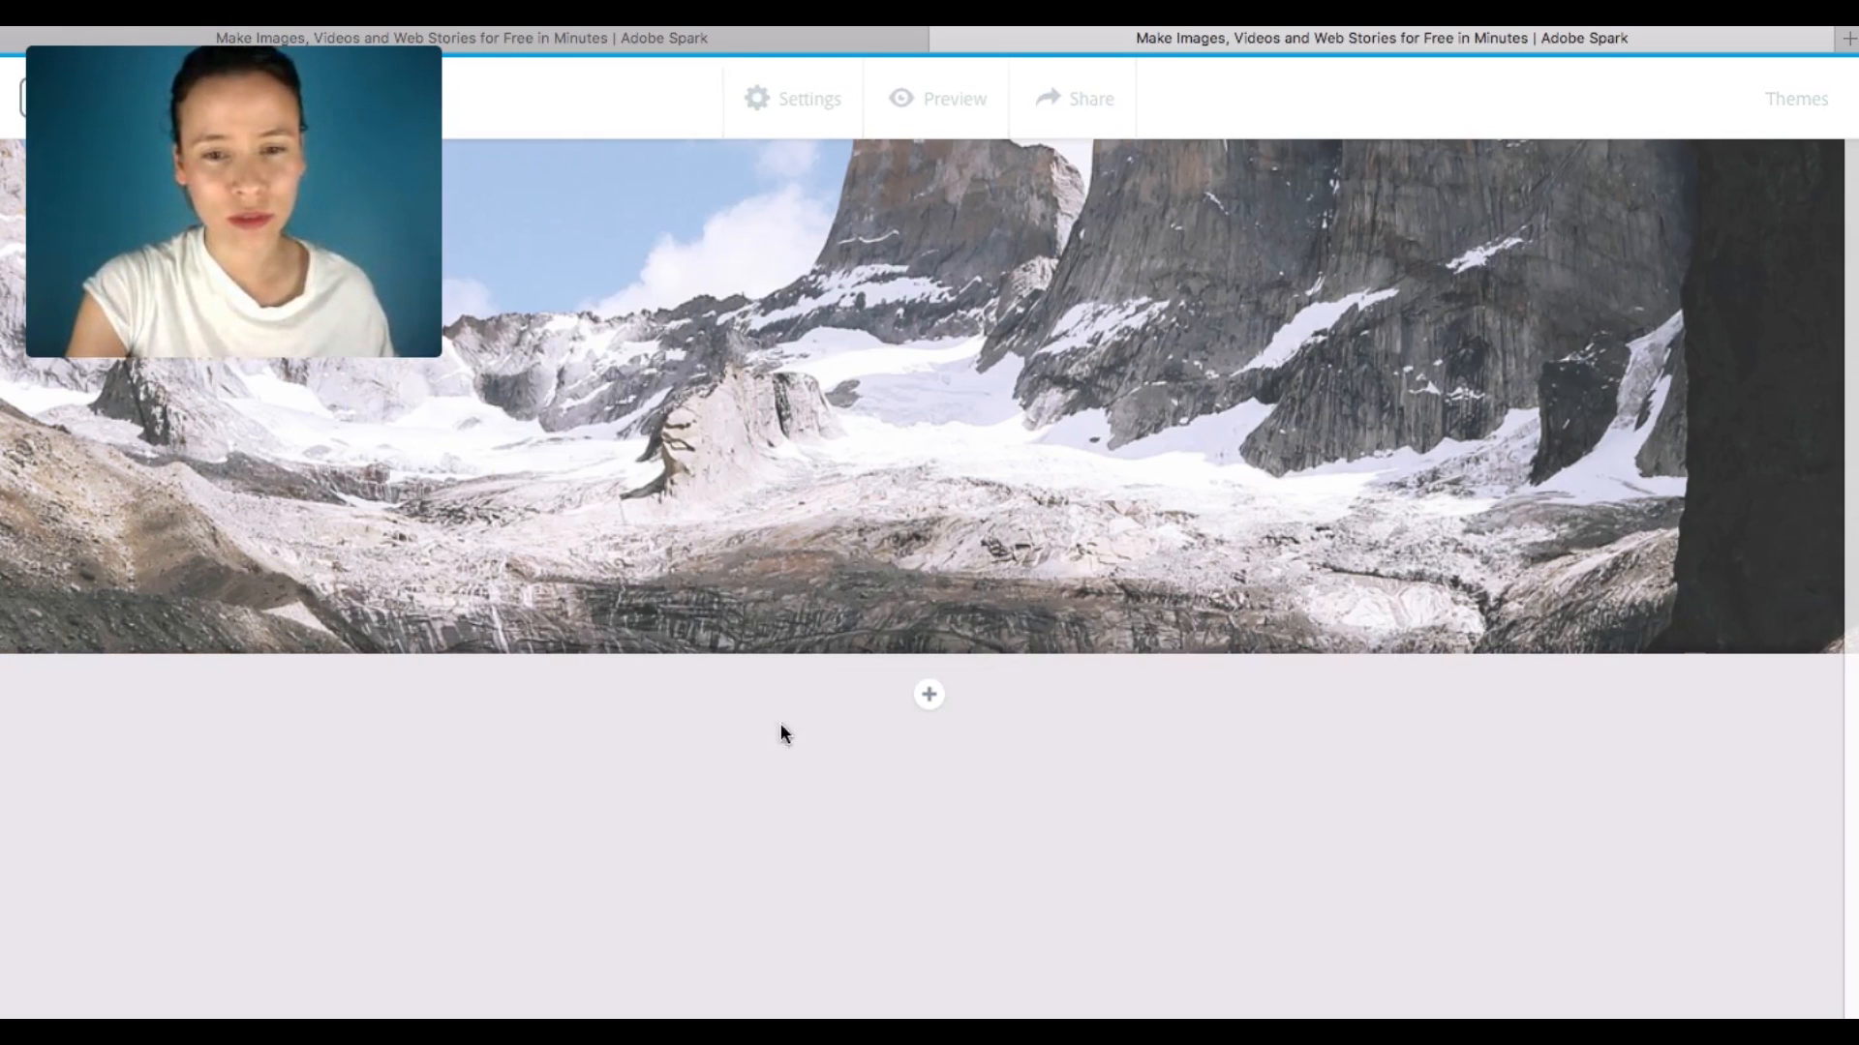
- Add a centred button reading "Hey there" that links to responsive-muse.com below the last mountain photo
left_click(930, 694)
left_click(874, 590)
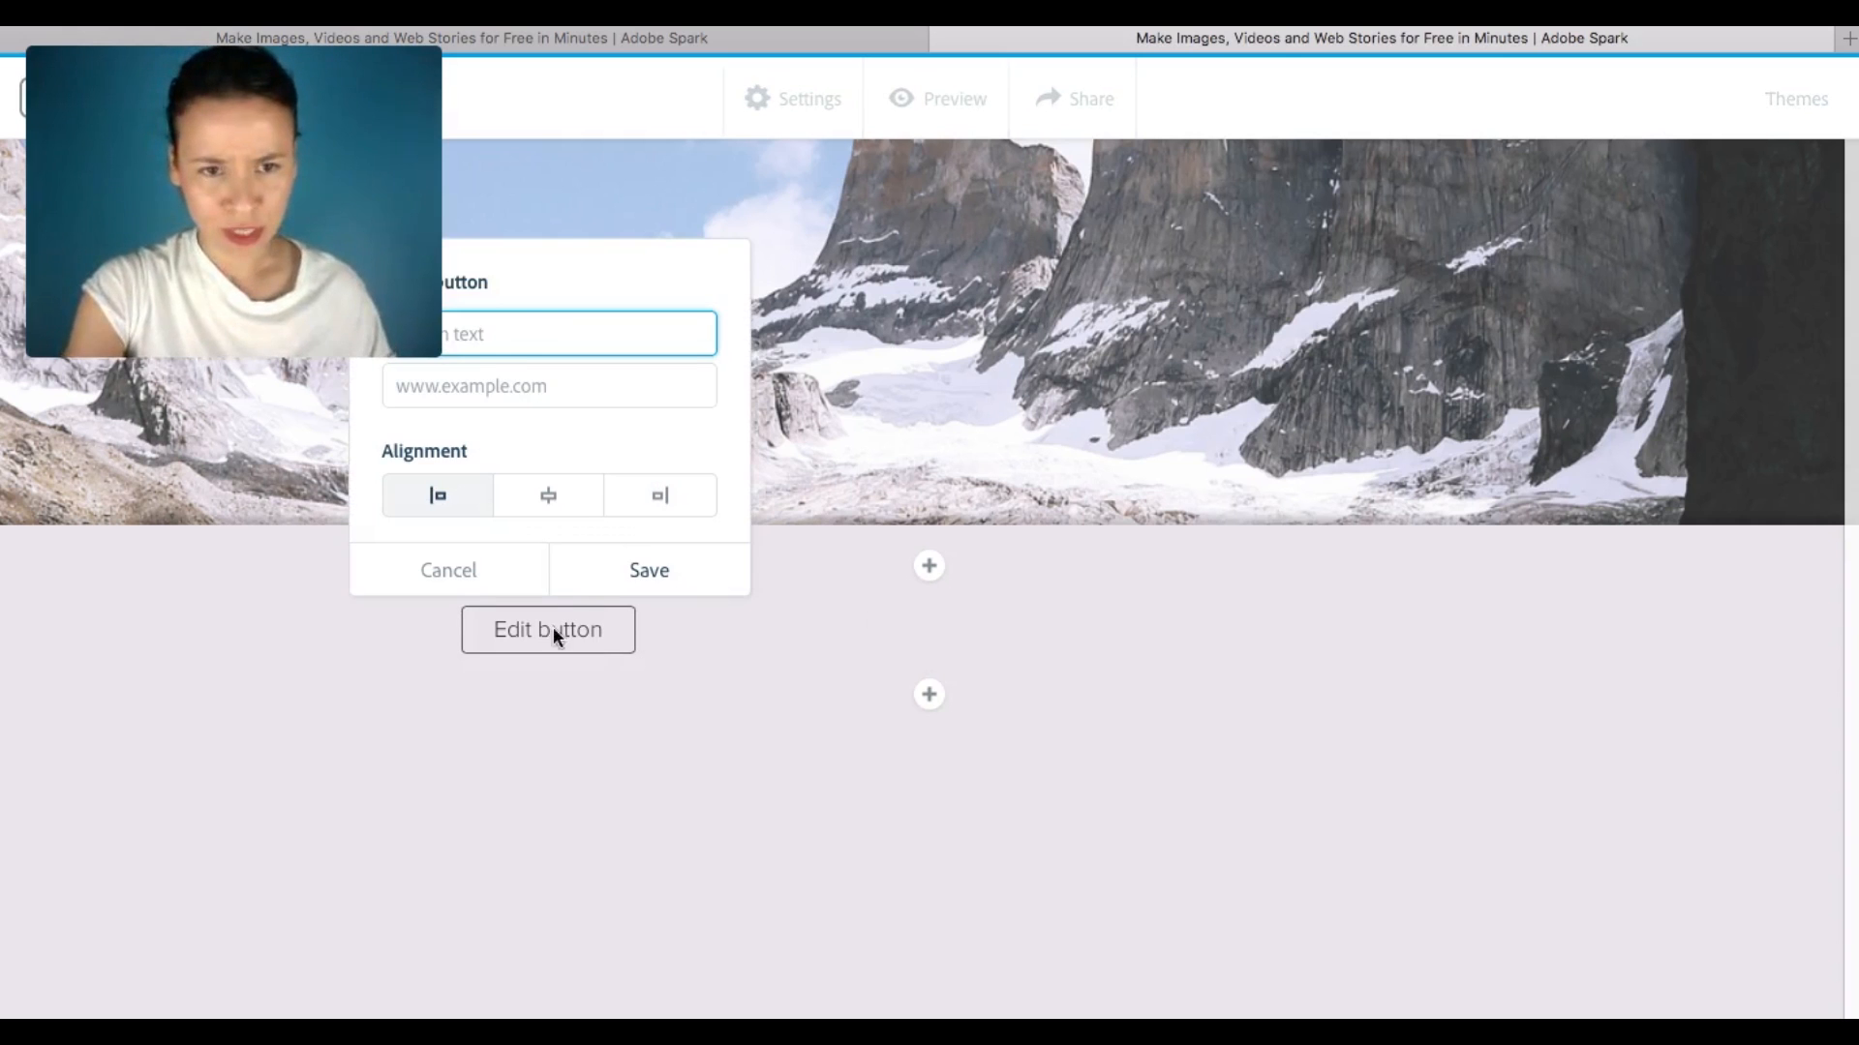
left_click(520, 329)
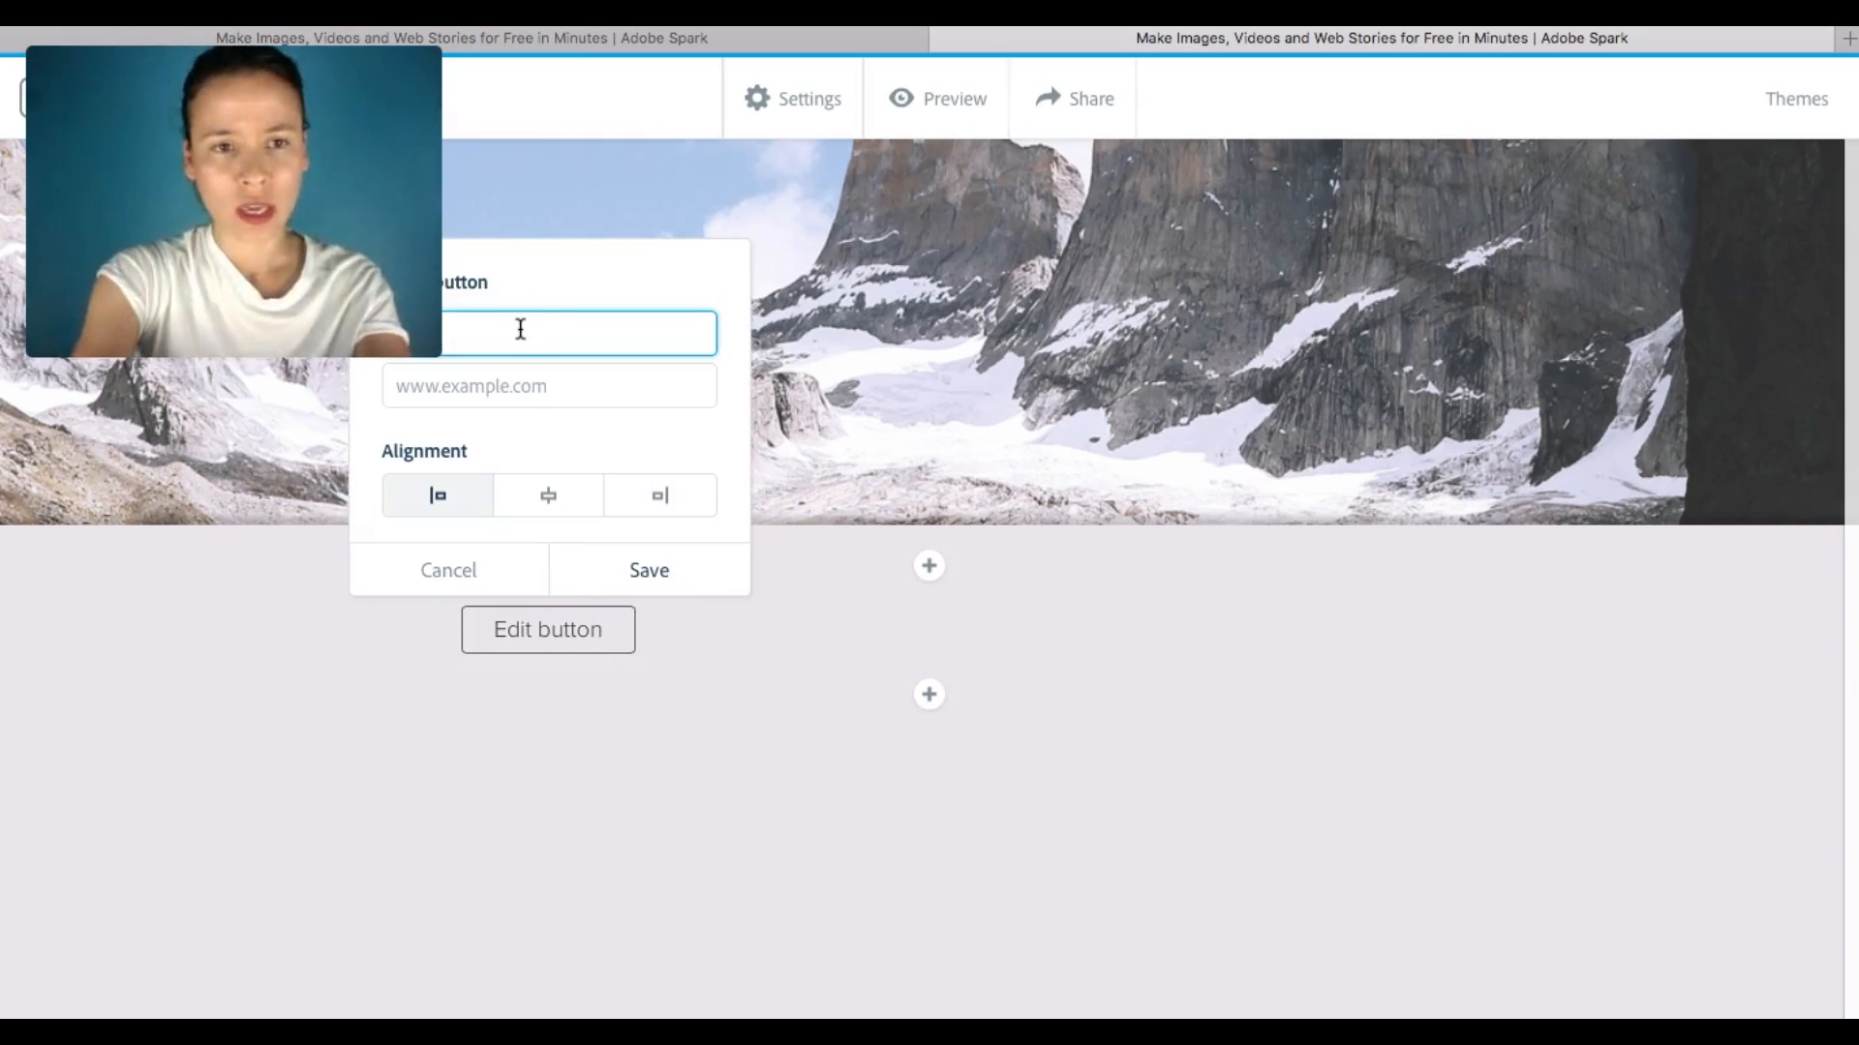
type("Click here")
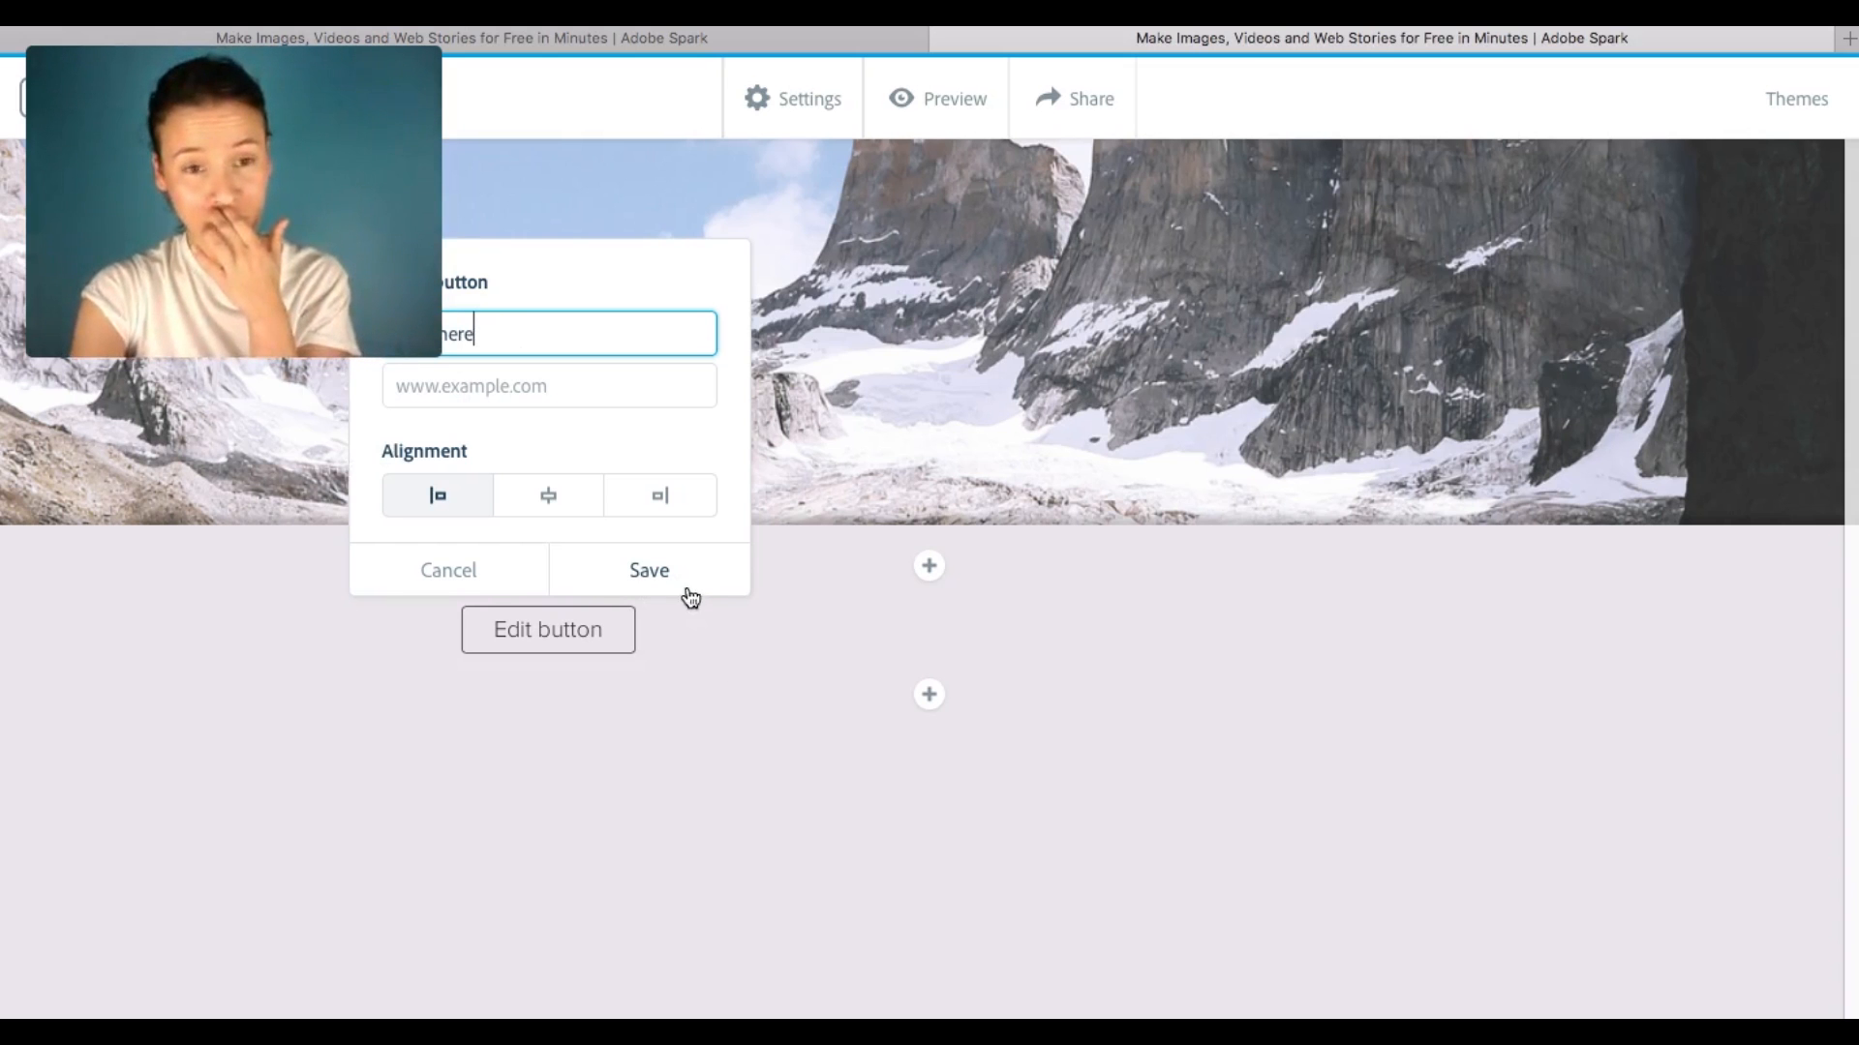
left_click(508, 373)
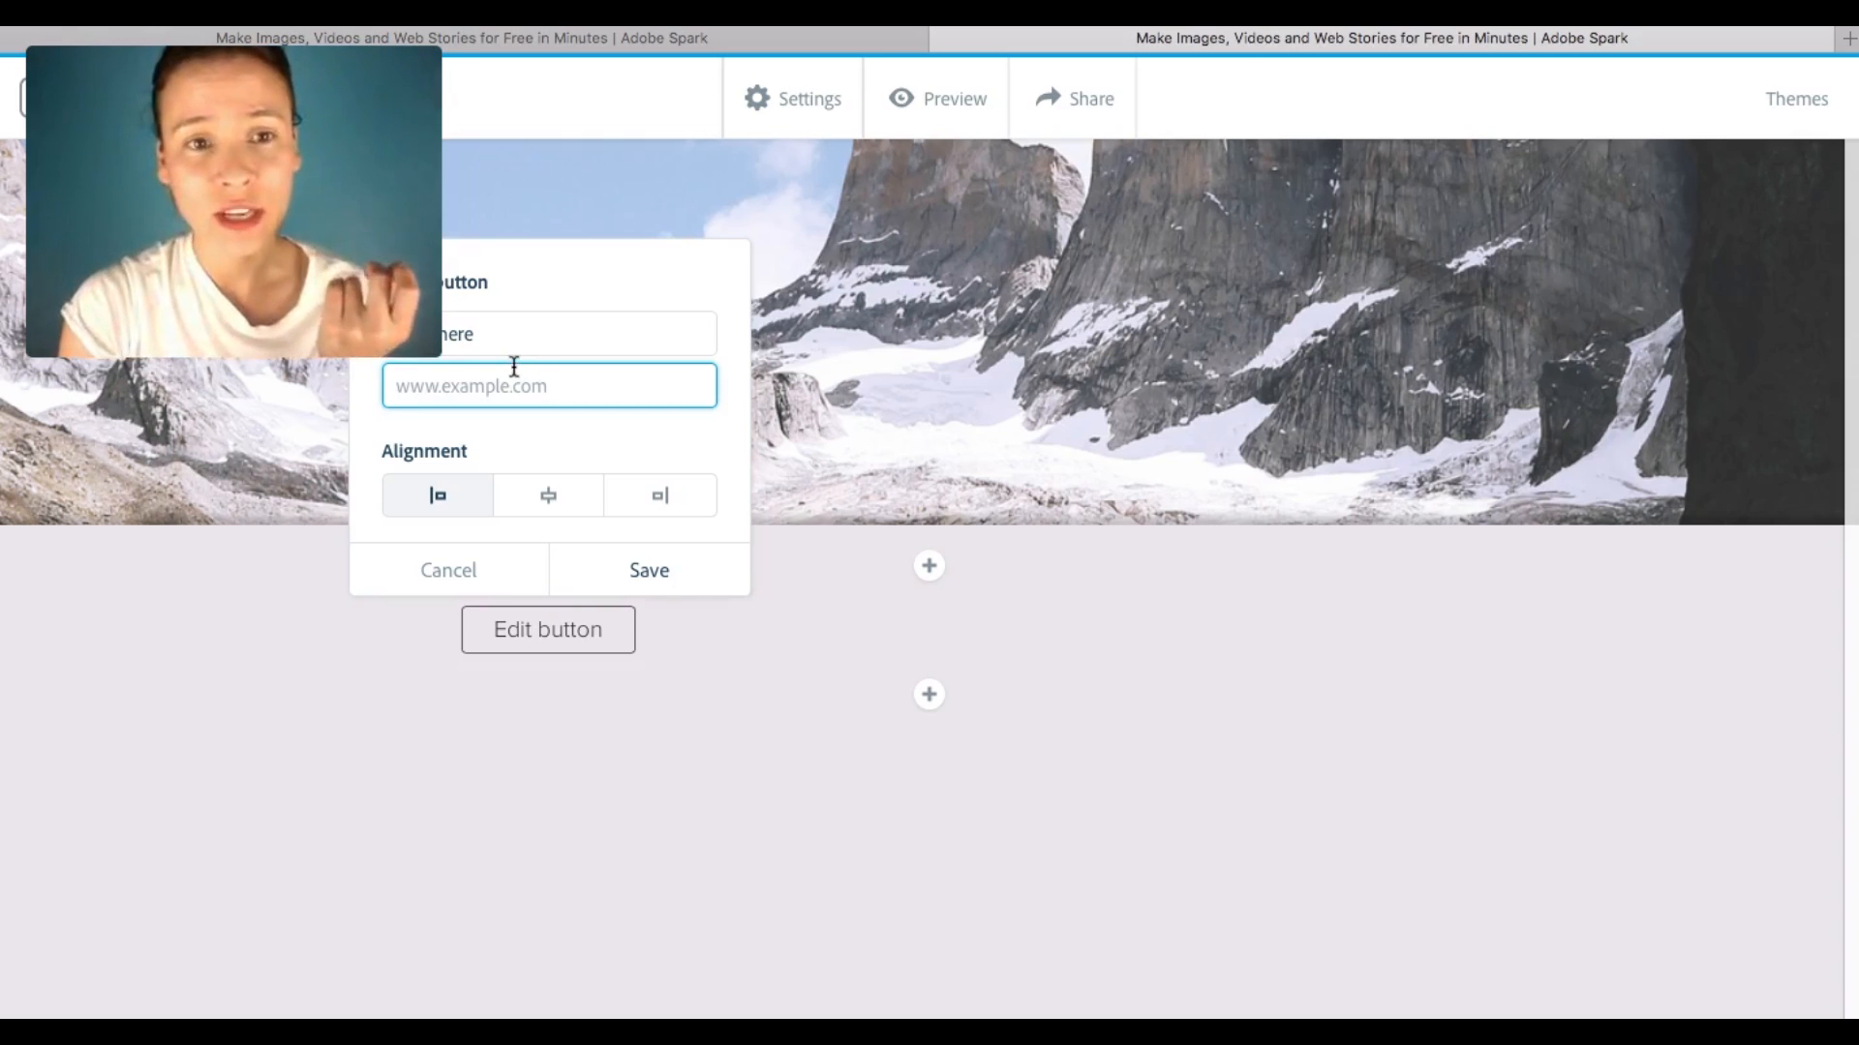
type("r")
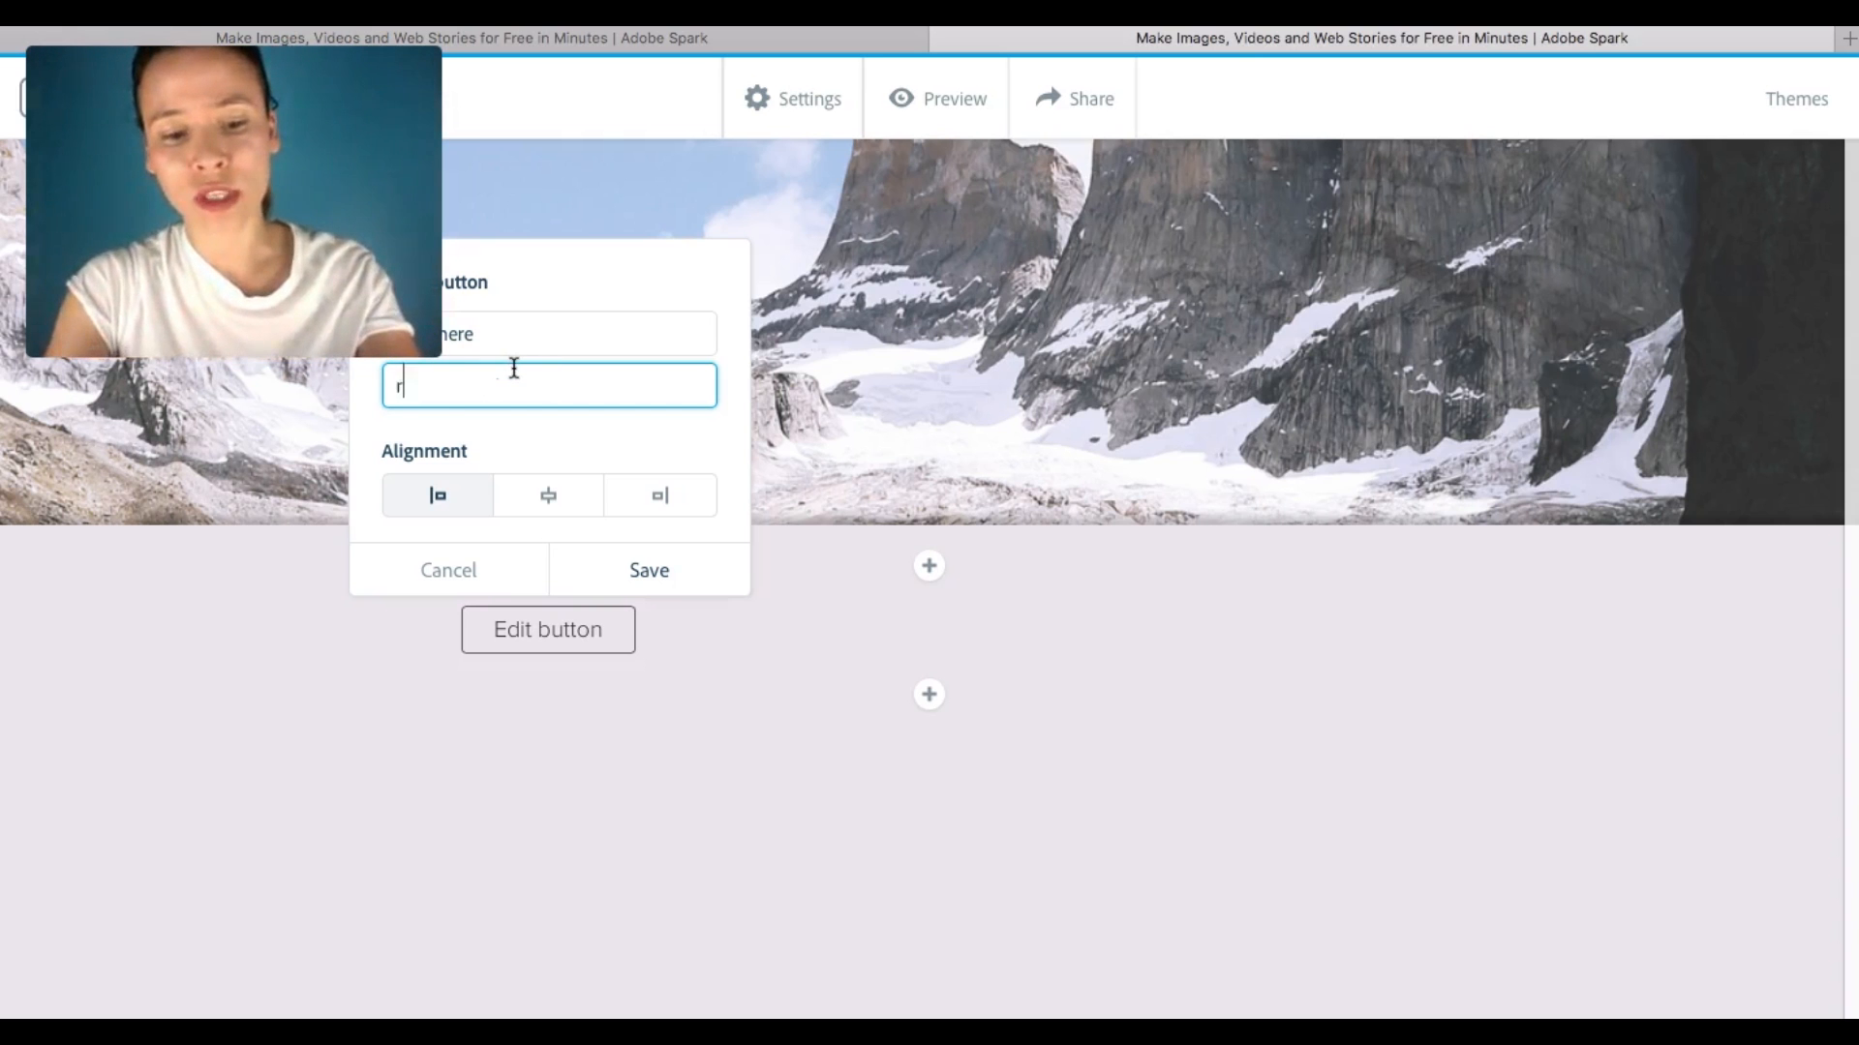
type("esponsive-muse.com")
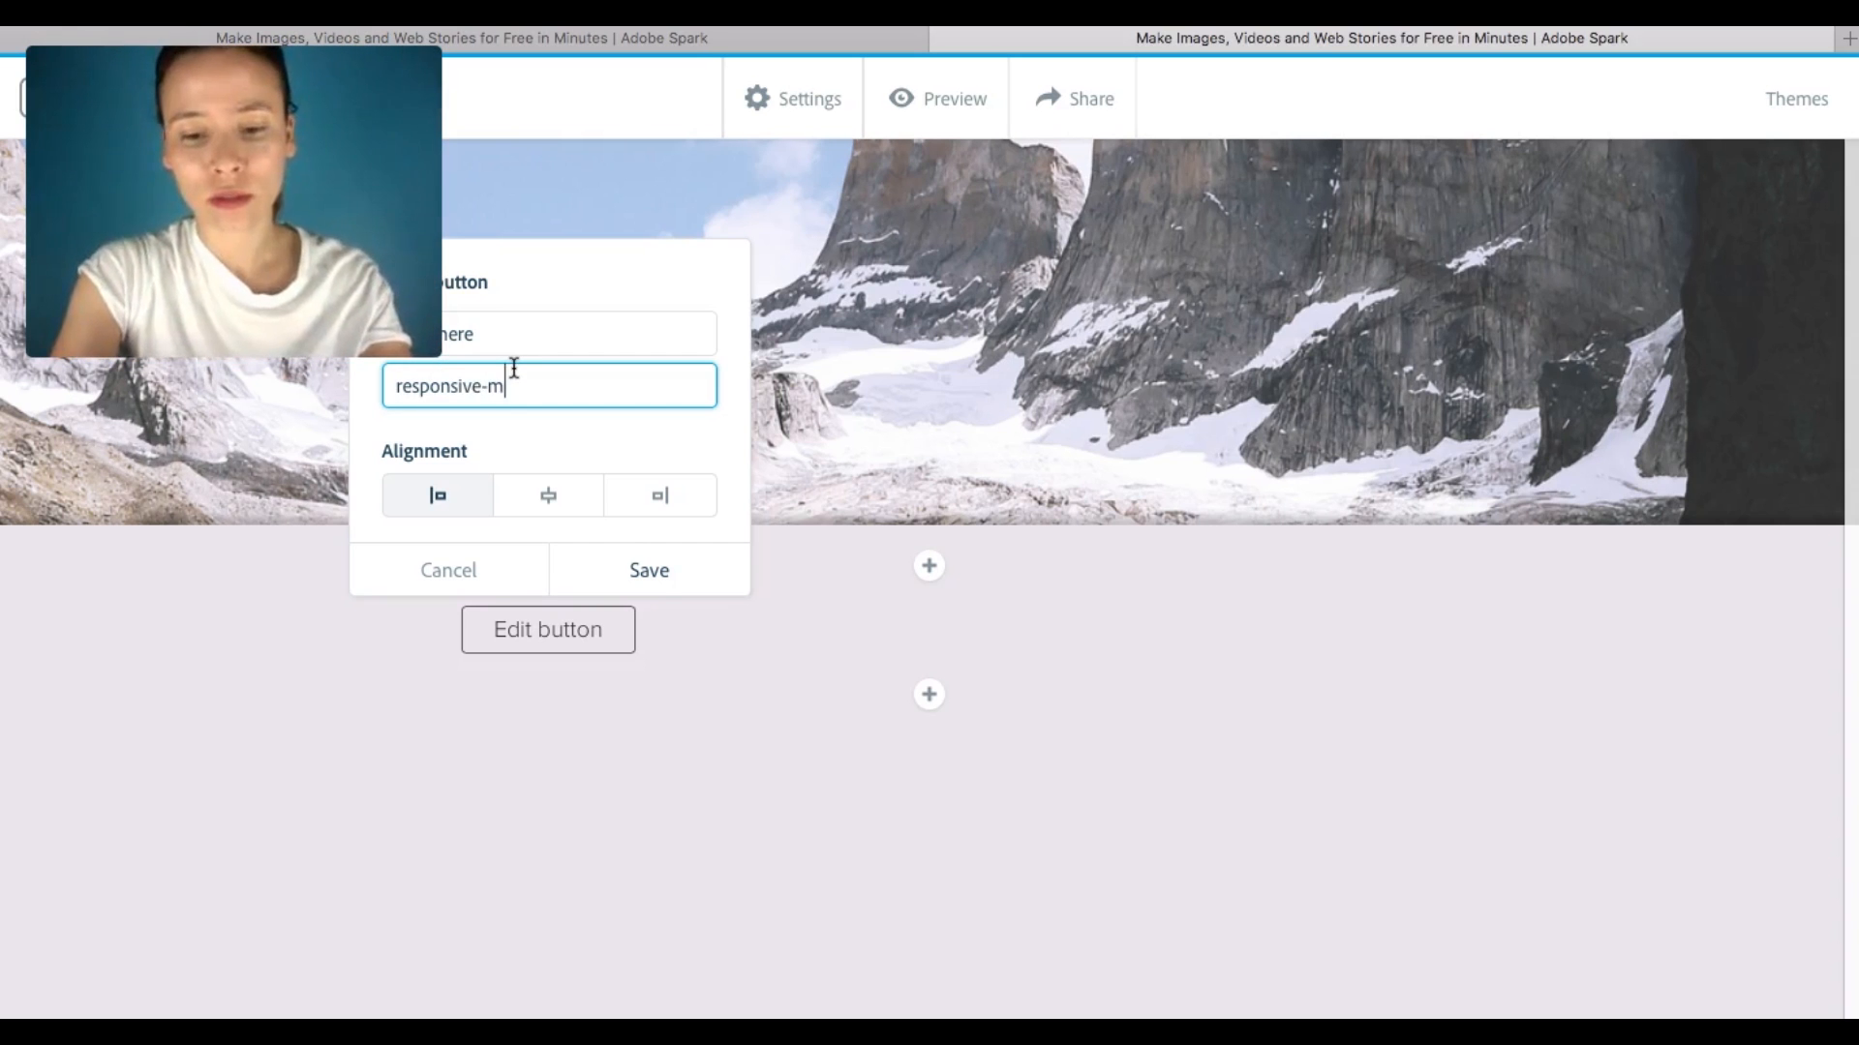
left_click(559, 504)
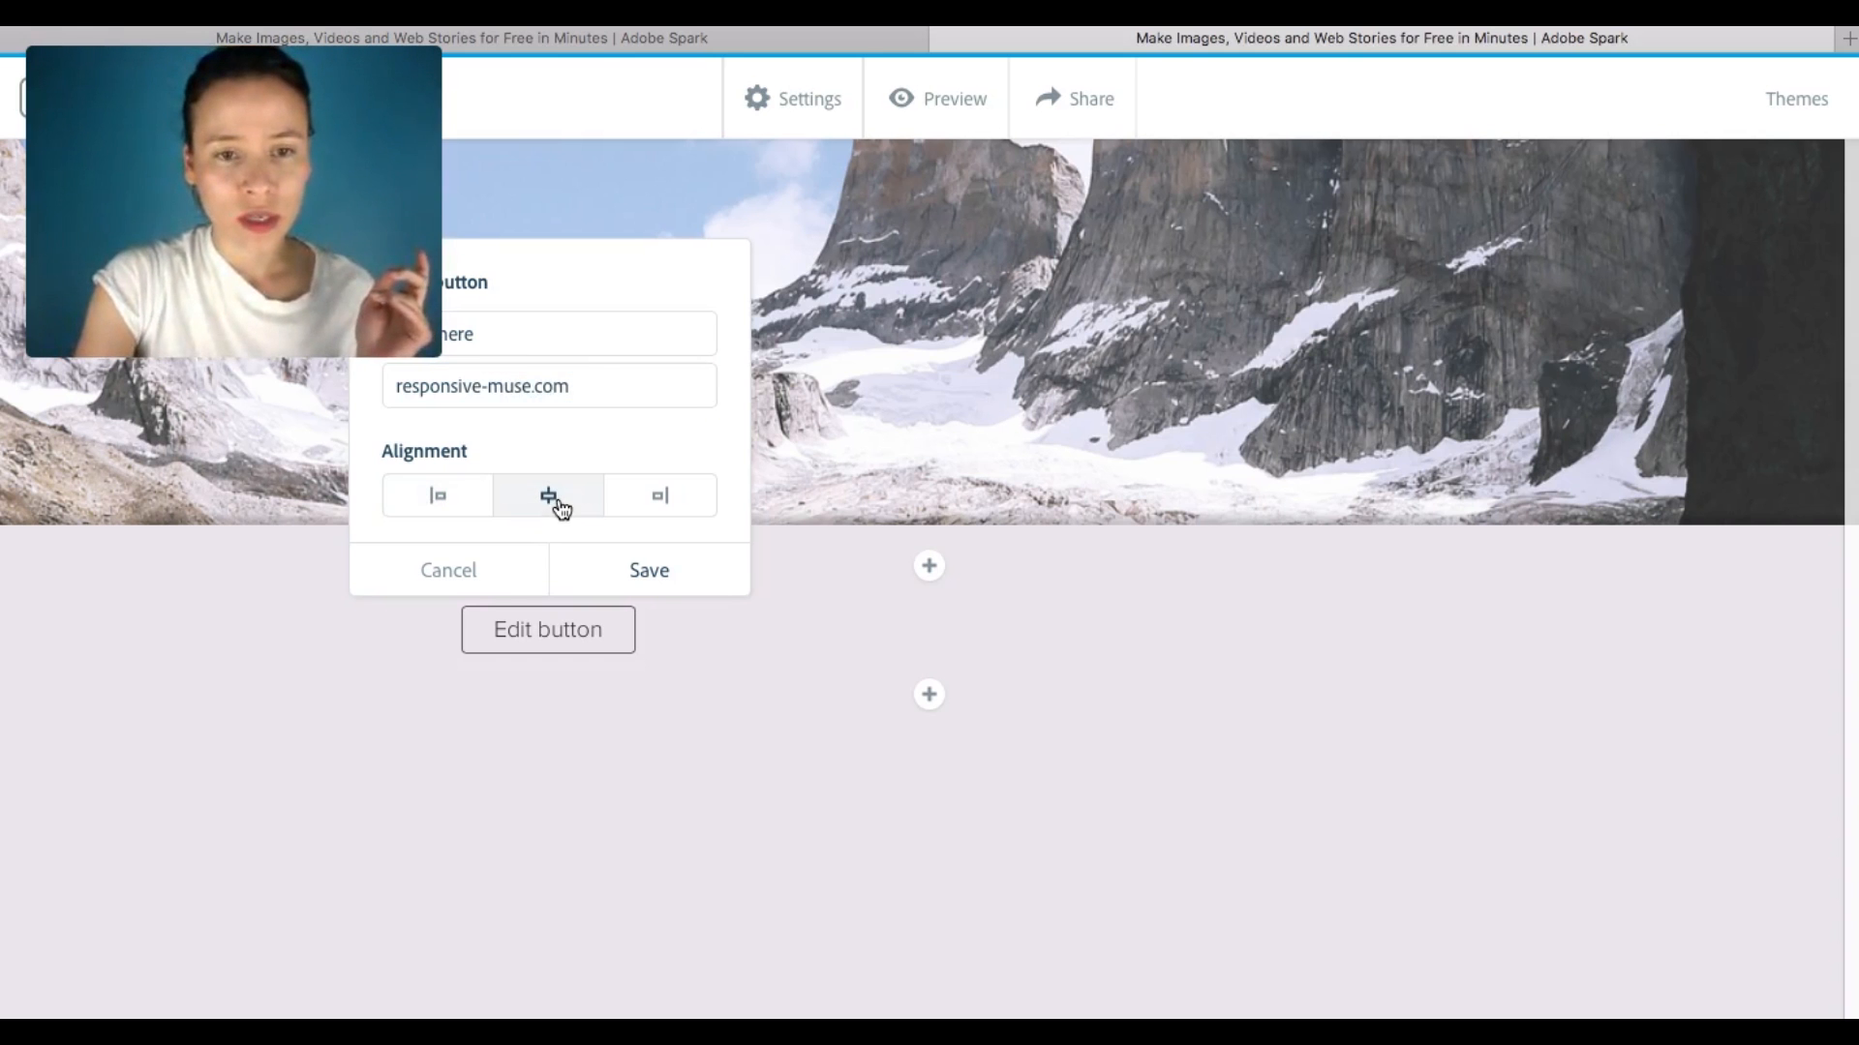
left_click(624, 573)
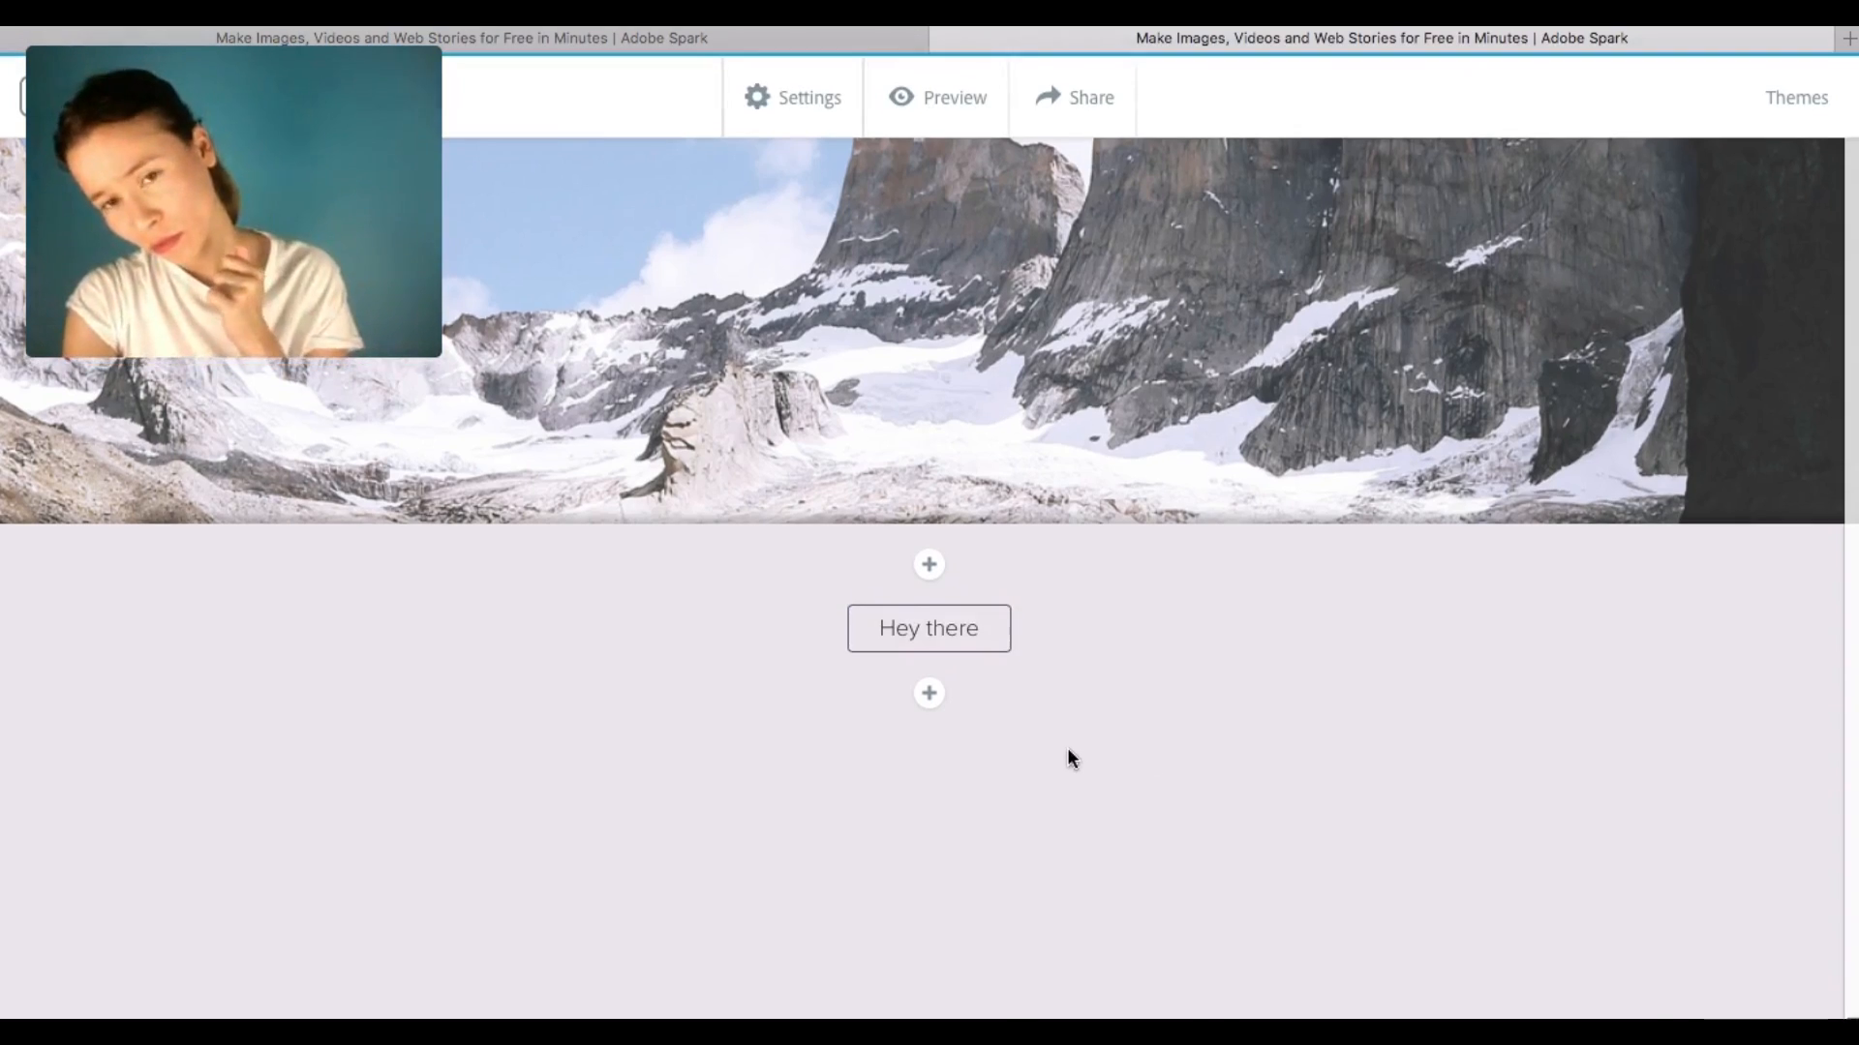
- Try the Baldwin theme on the page and check the Torres del Paine section and the closing button in it
scroll(1067, 747, "up", 5)
scroll(1067, 750, "up", 10)
scroll(1070, 755, "down", 10)
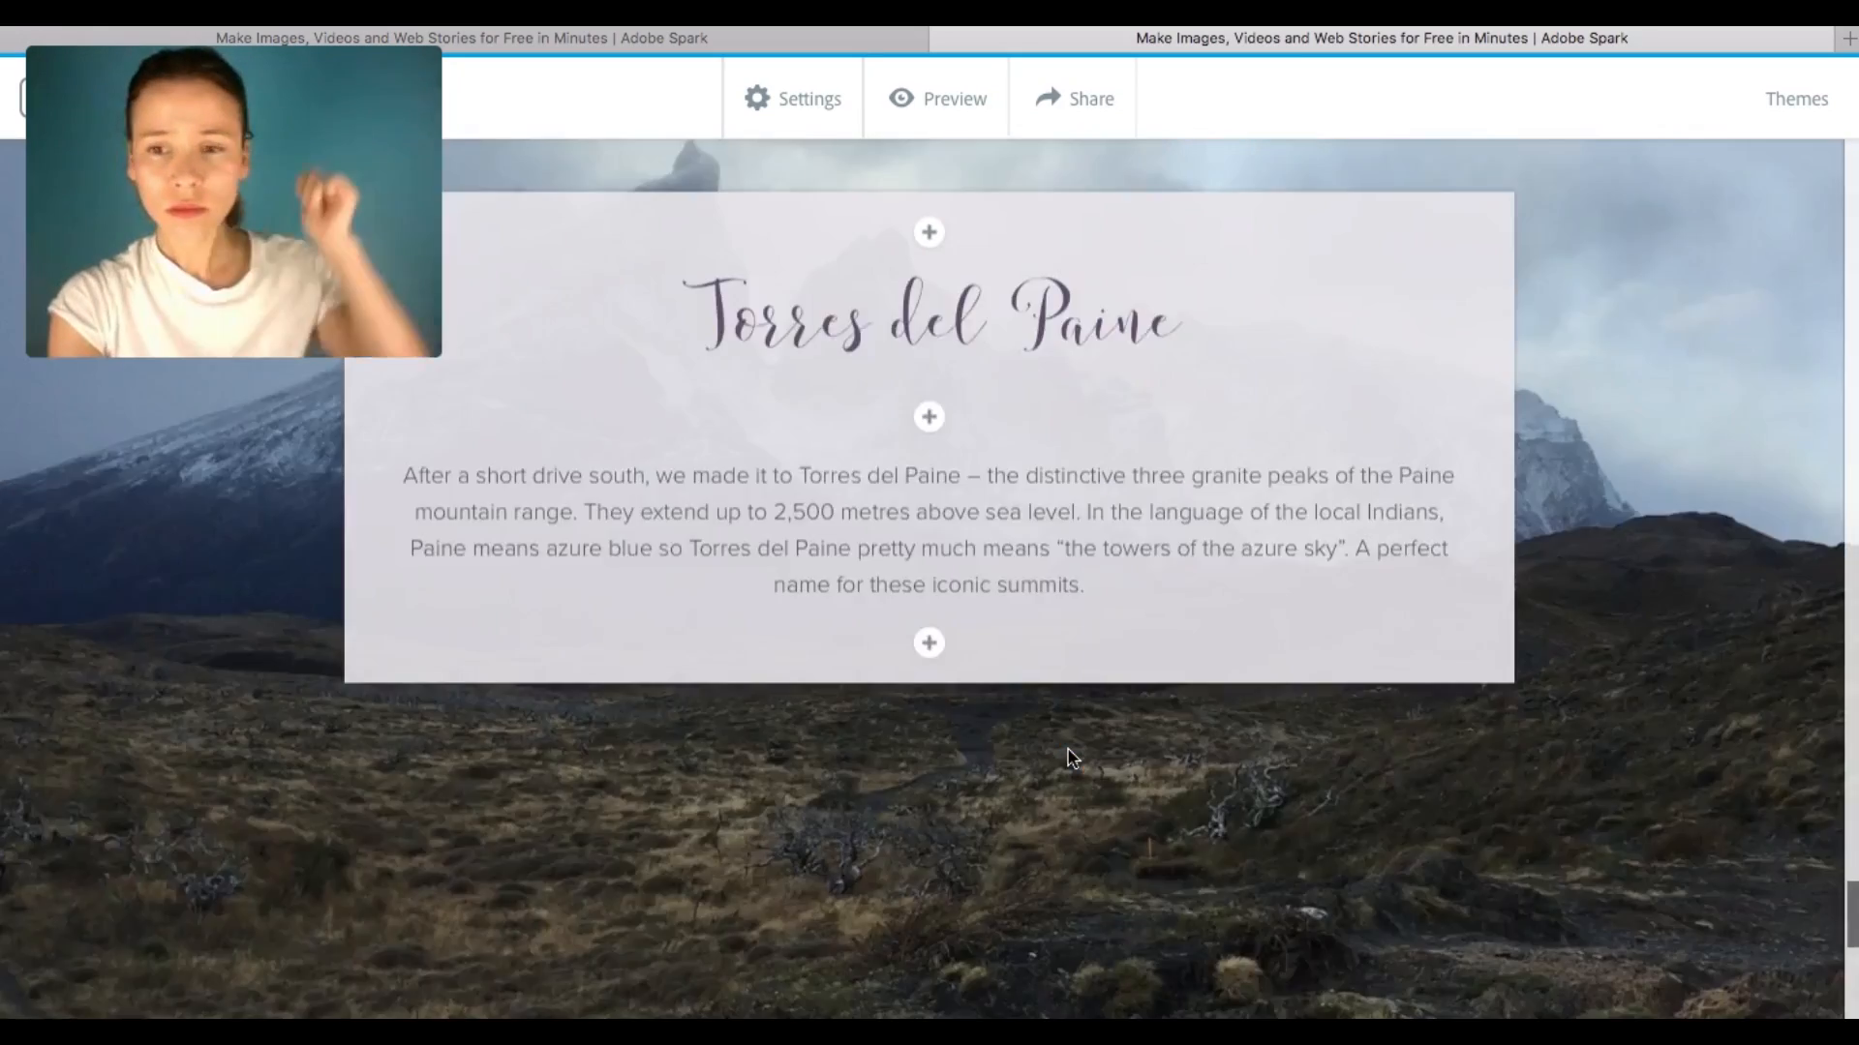
left_click(1828, 98)
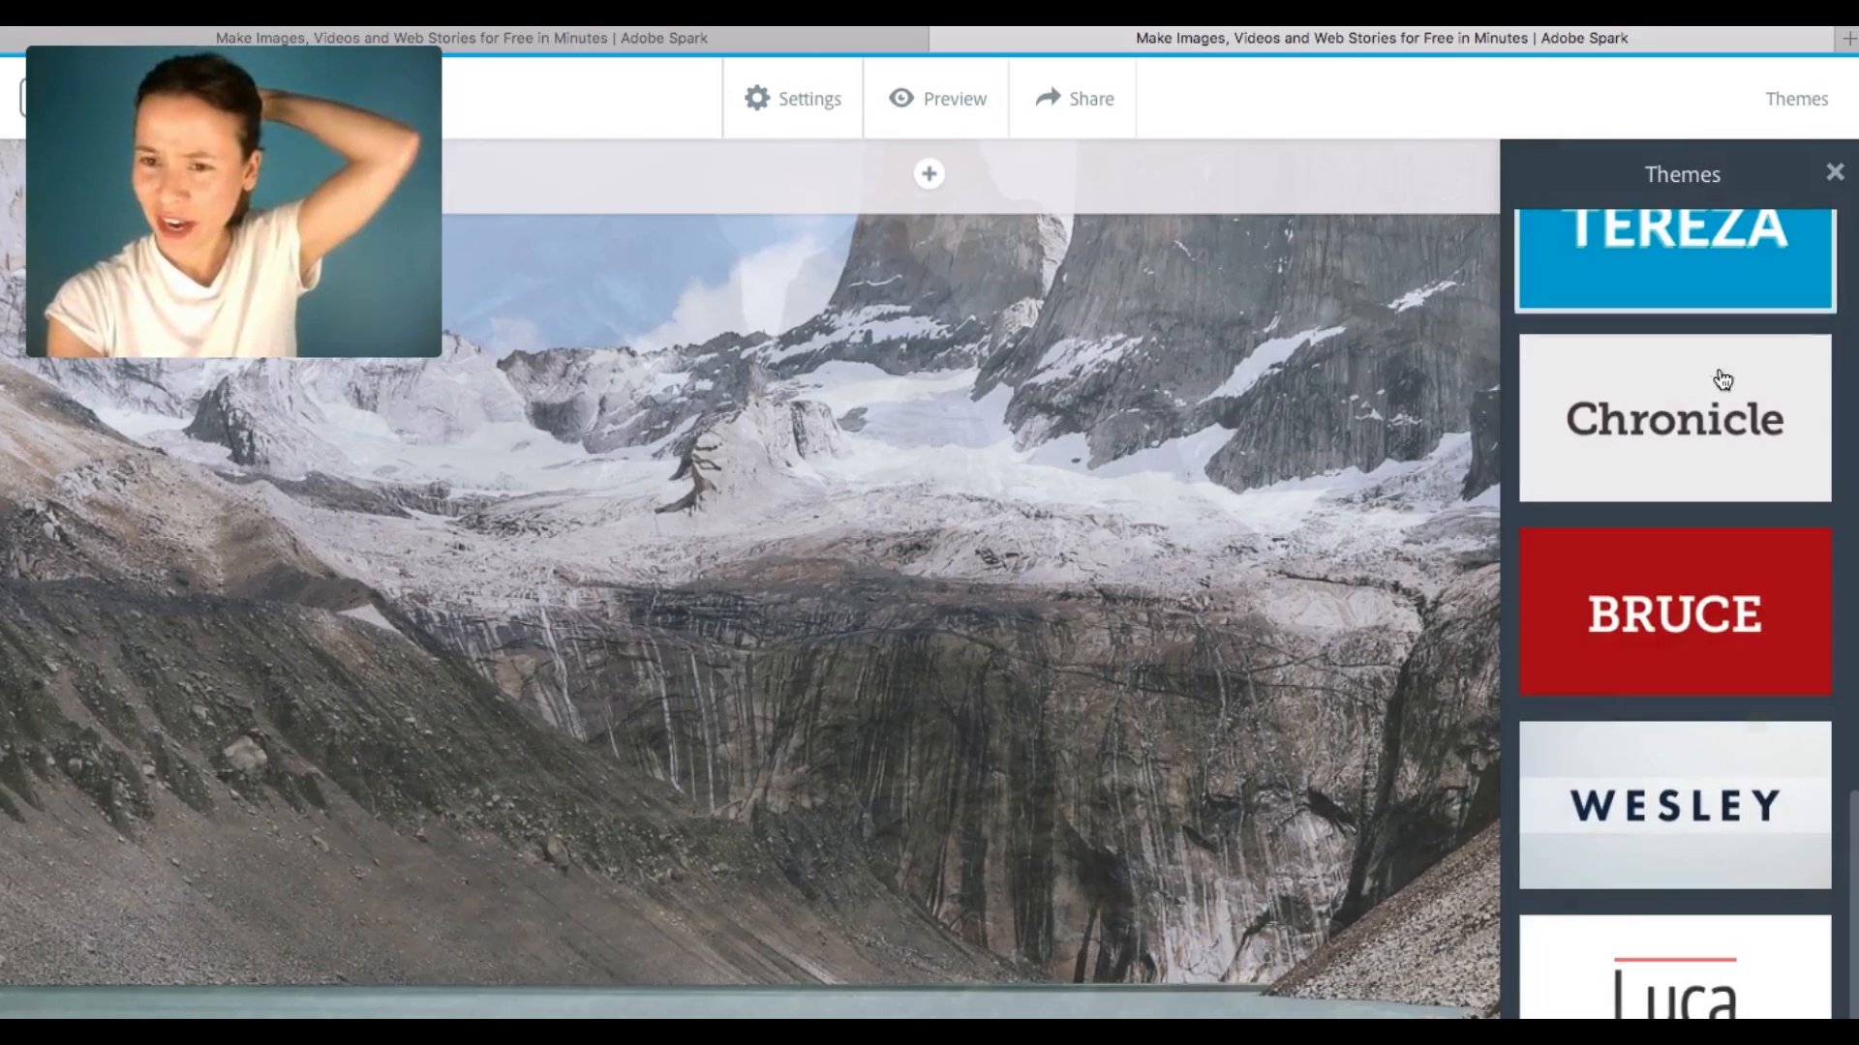
scroll(1711, 466, "up", 1)
scroll(1714, 466, "up", 5)
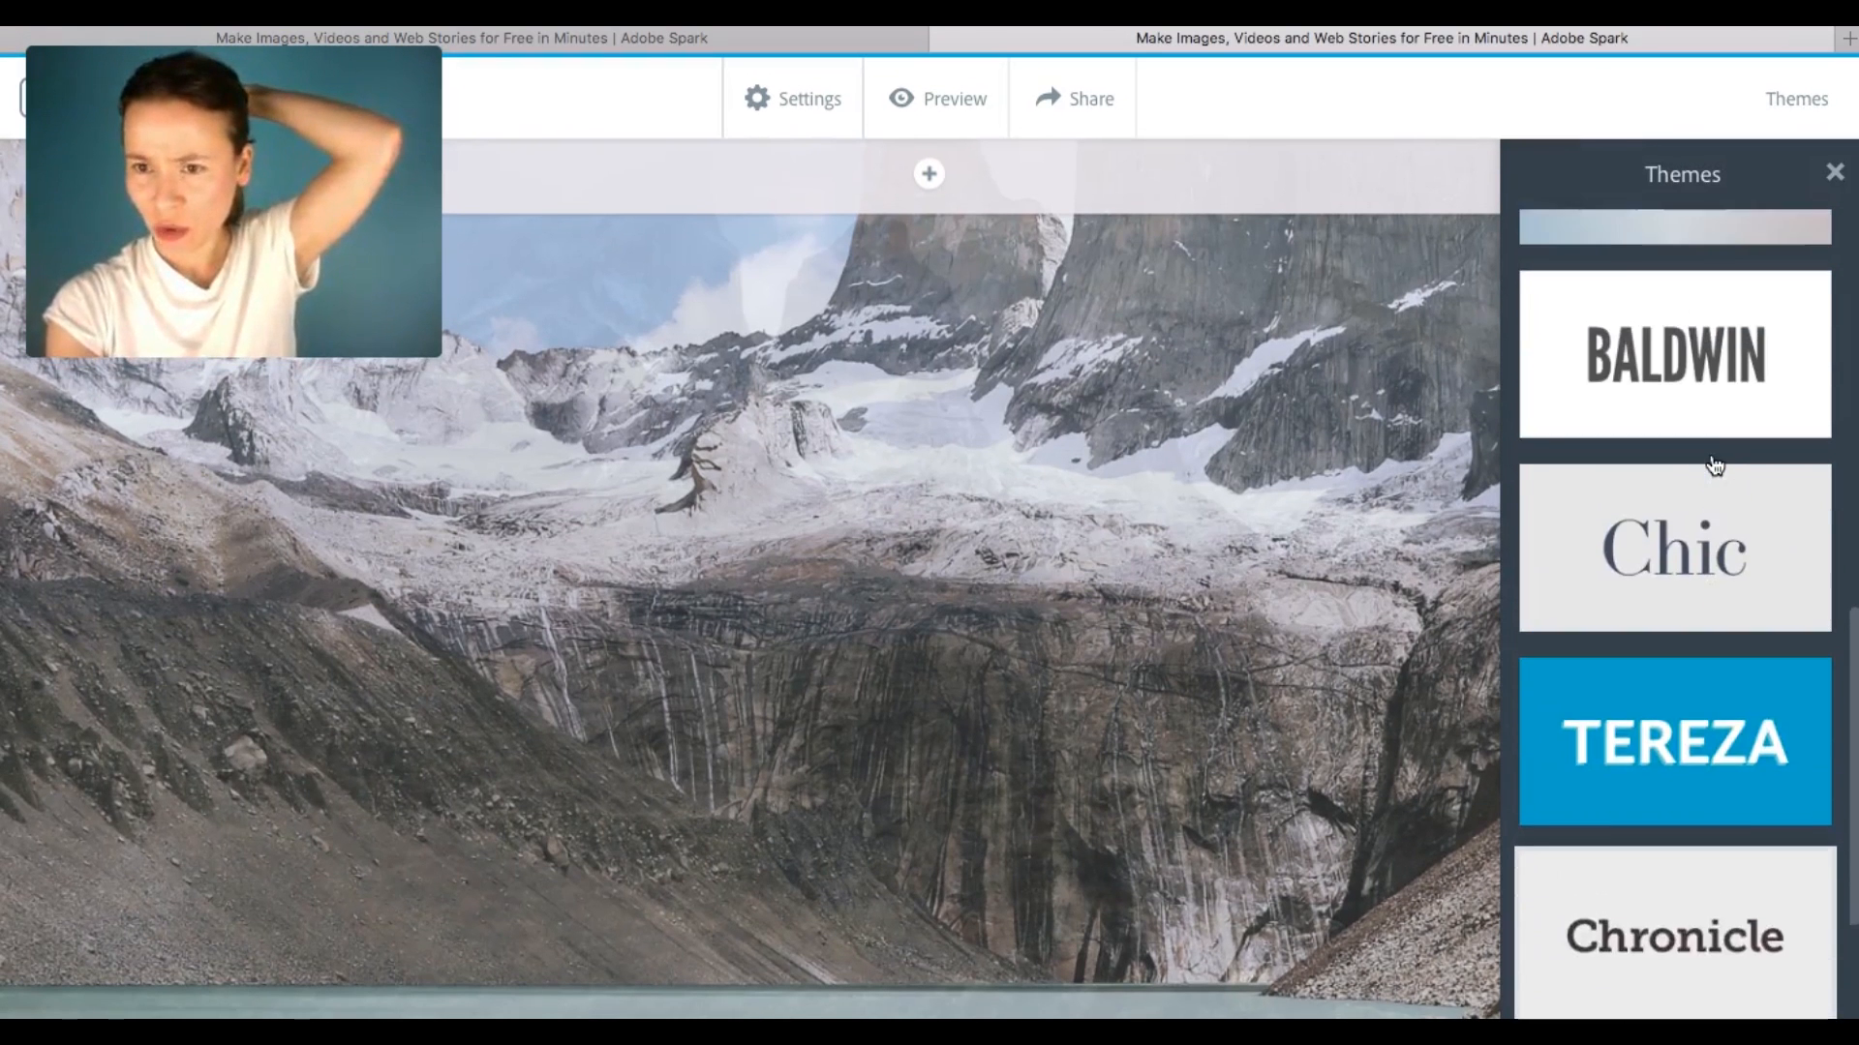
left_click(1712, 540)
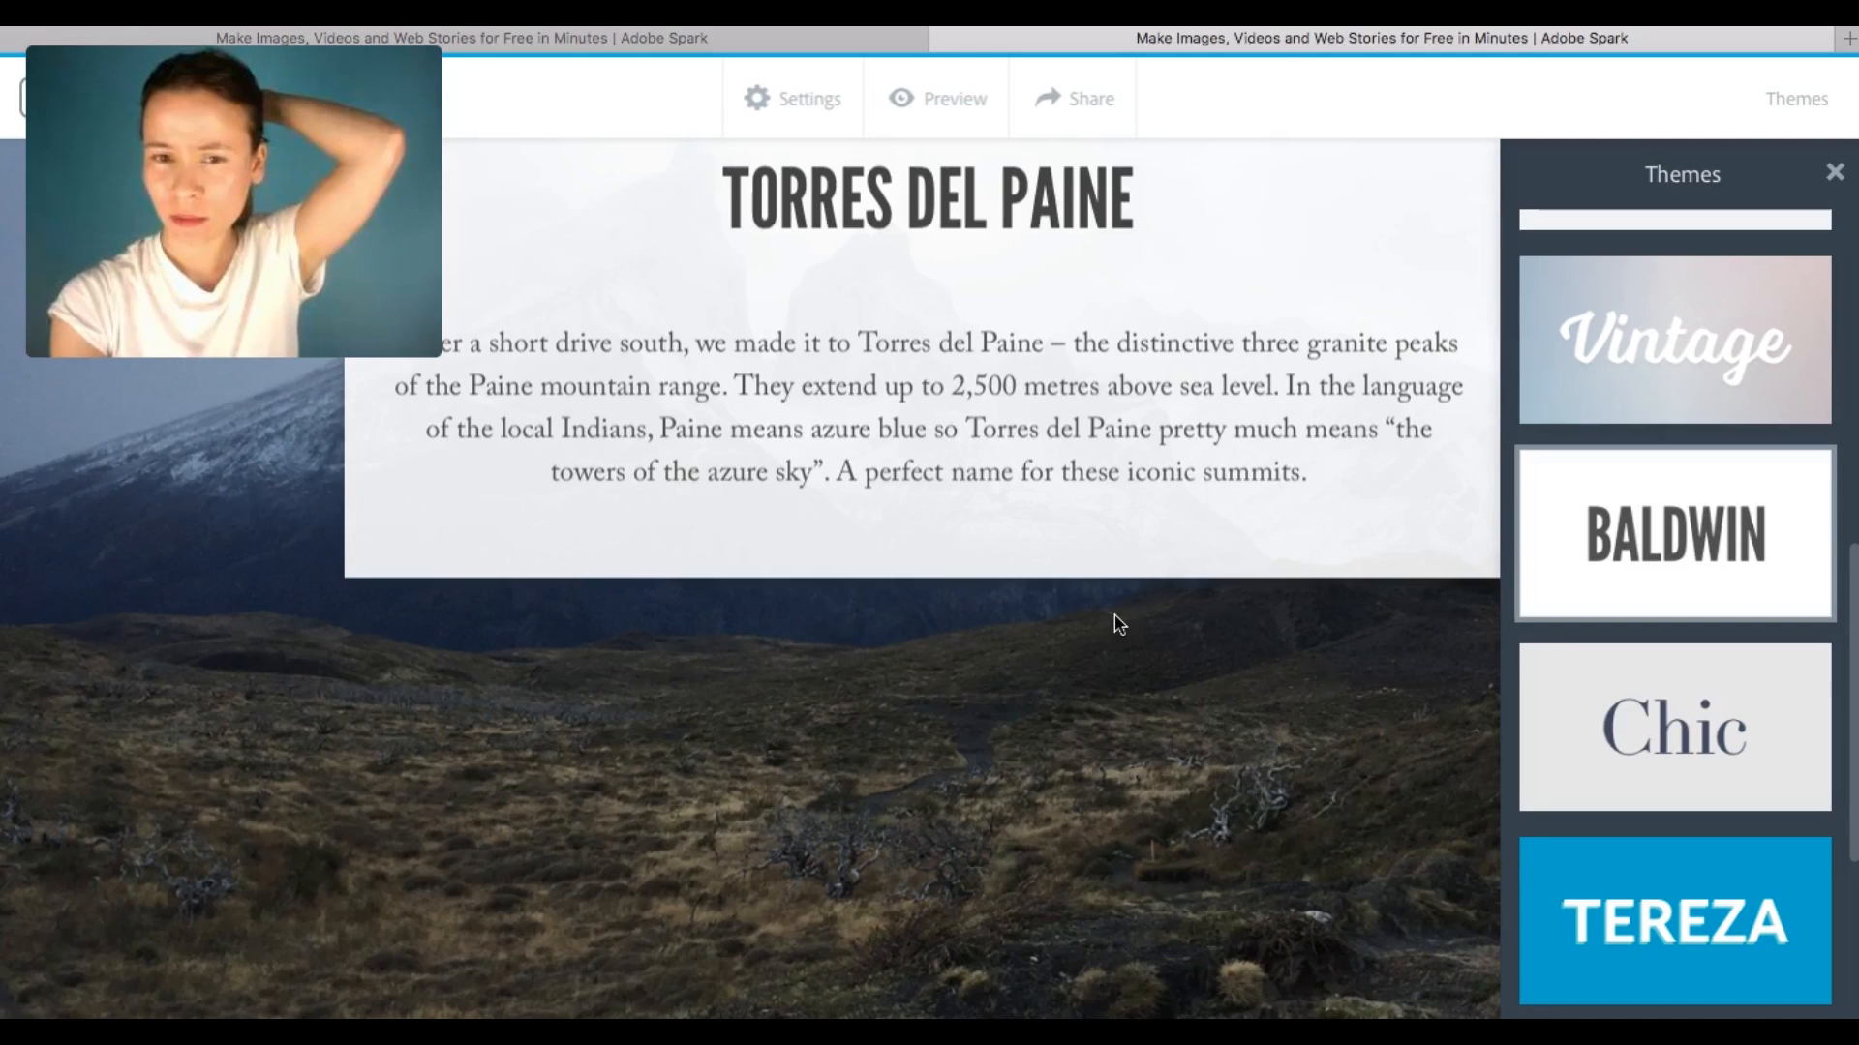
scroll(1113, 614, "up", 5)
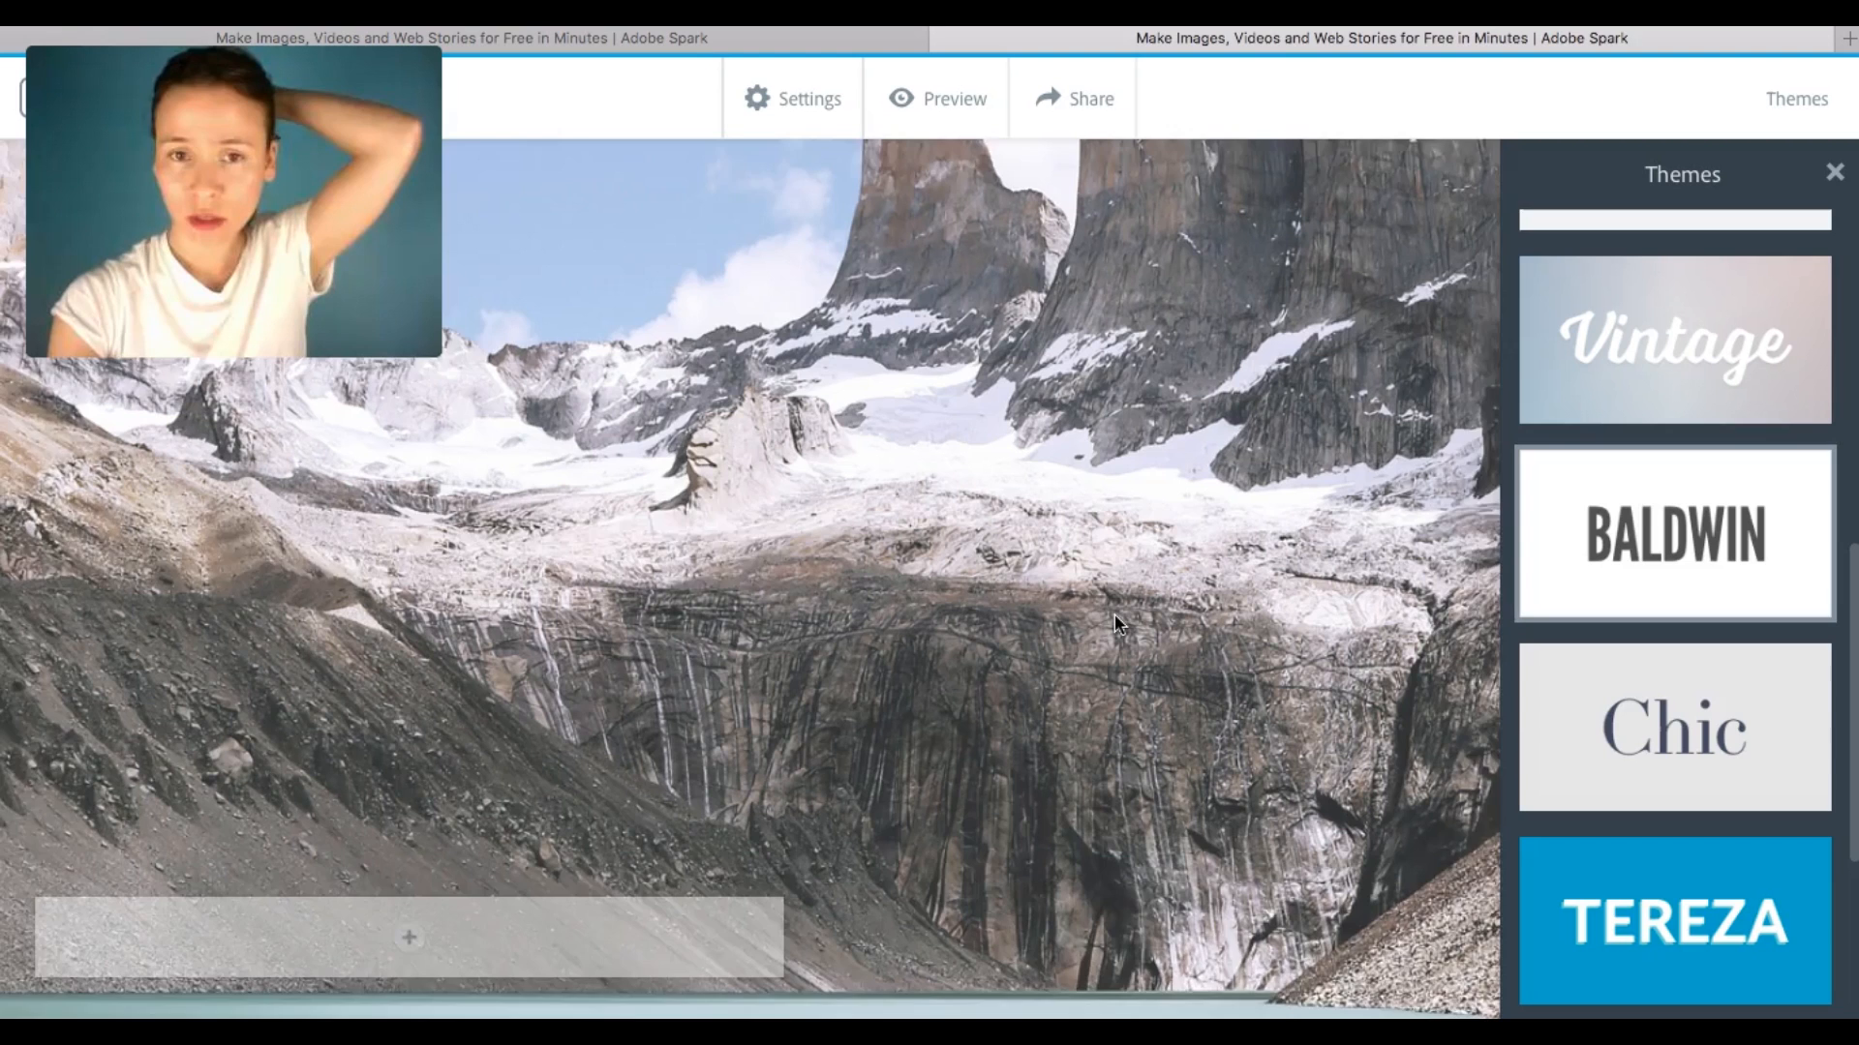
scroll(1740, 465, "up", 5)
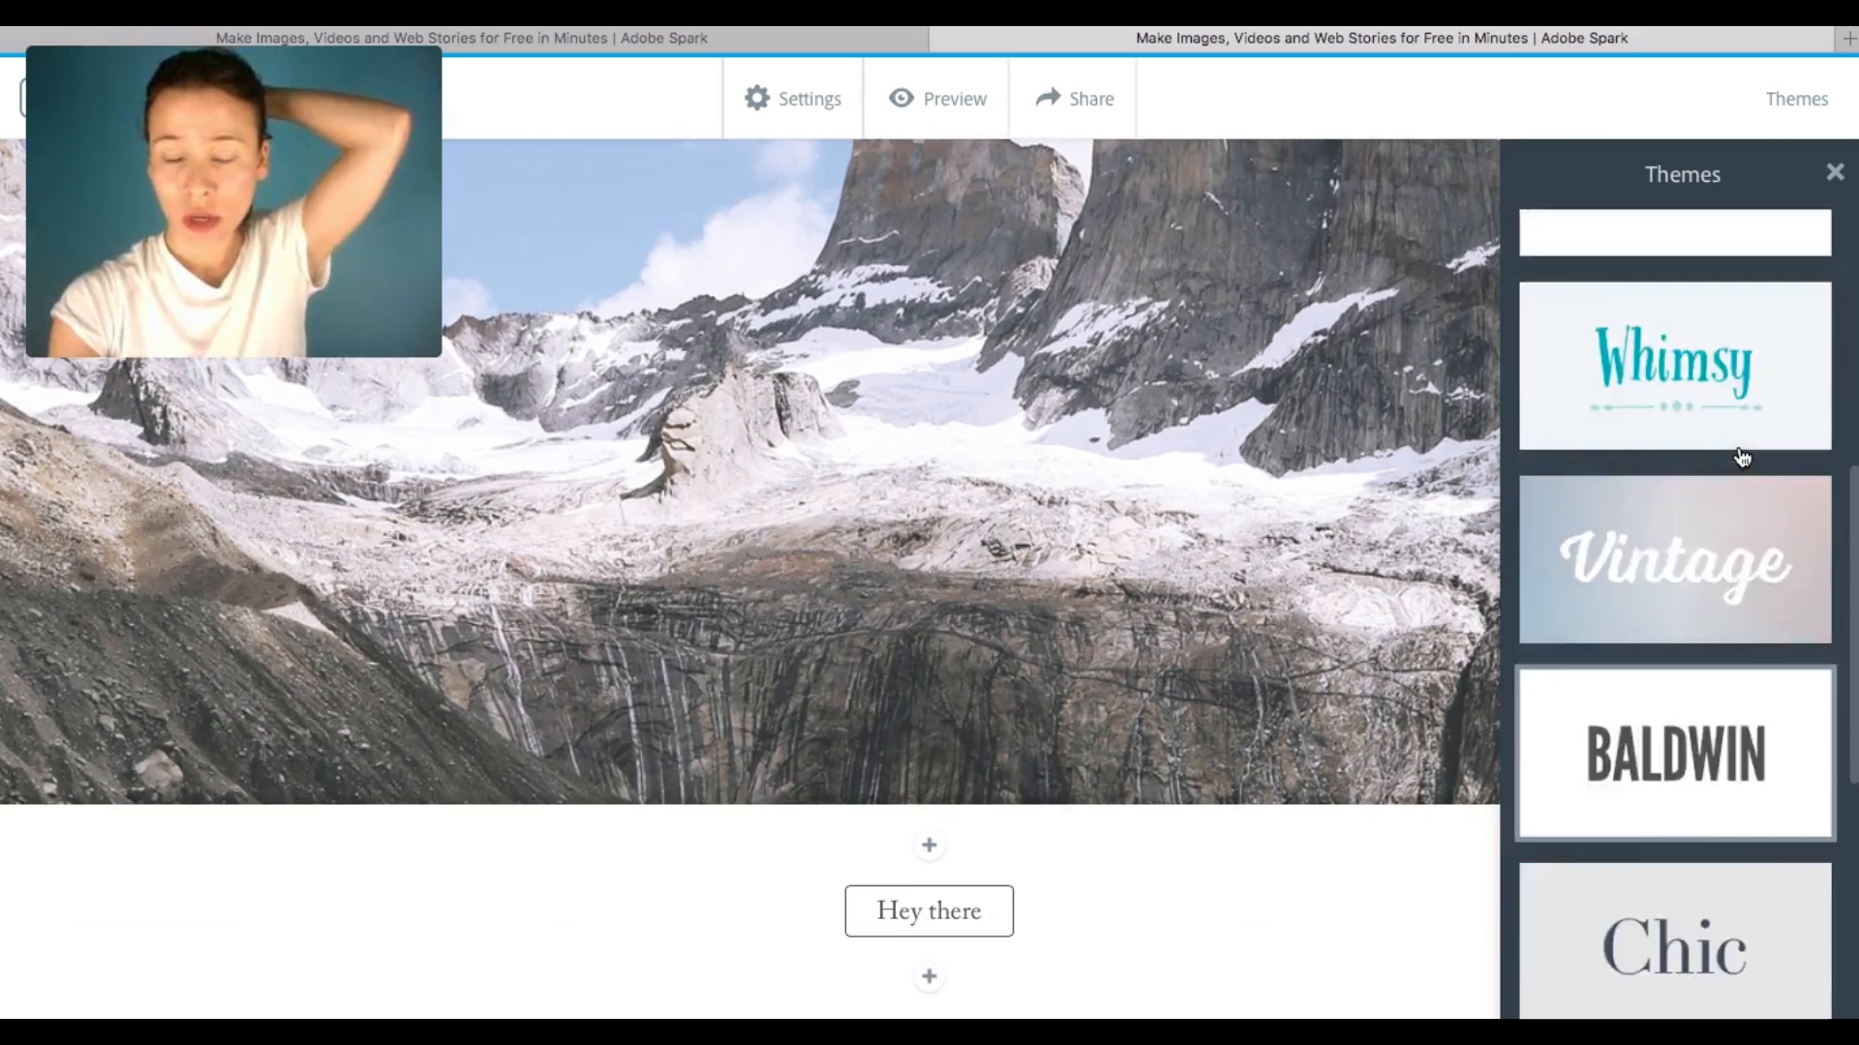
- Apply the Nightcap theme to the page and close the theme list
left_click(1723, 380)
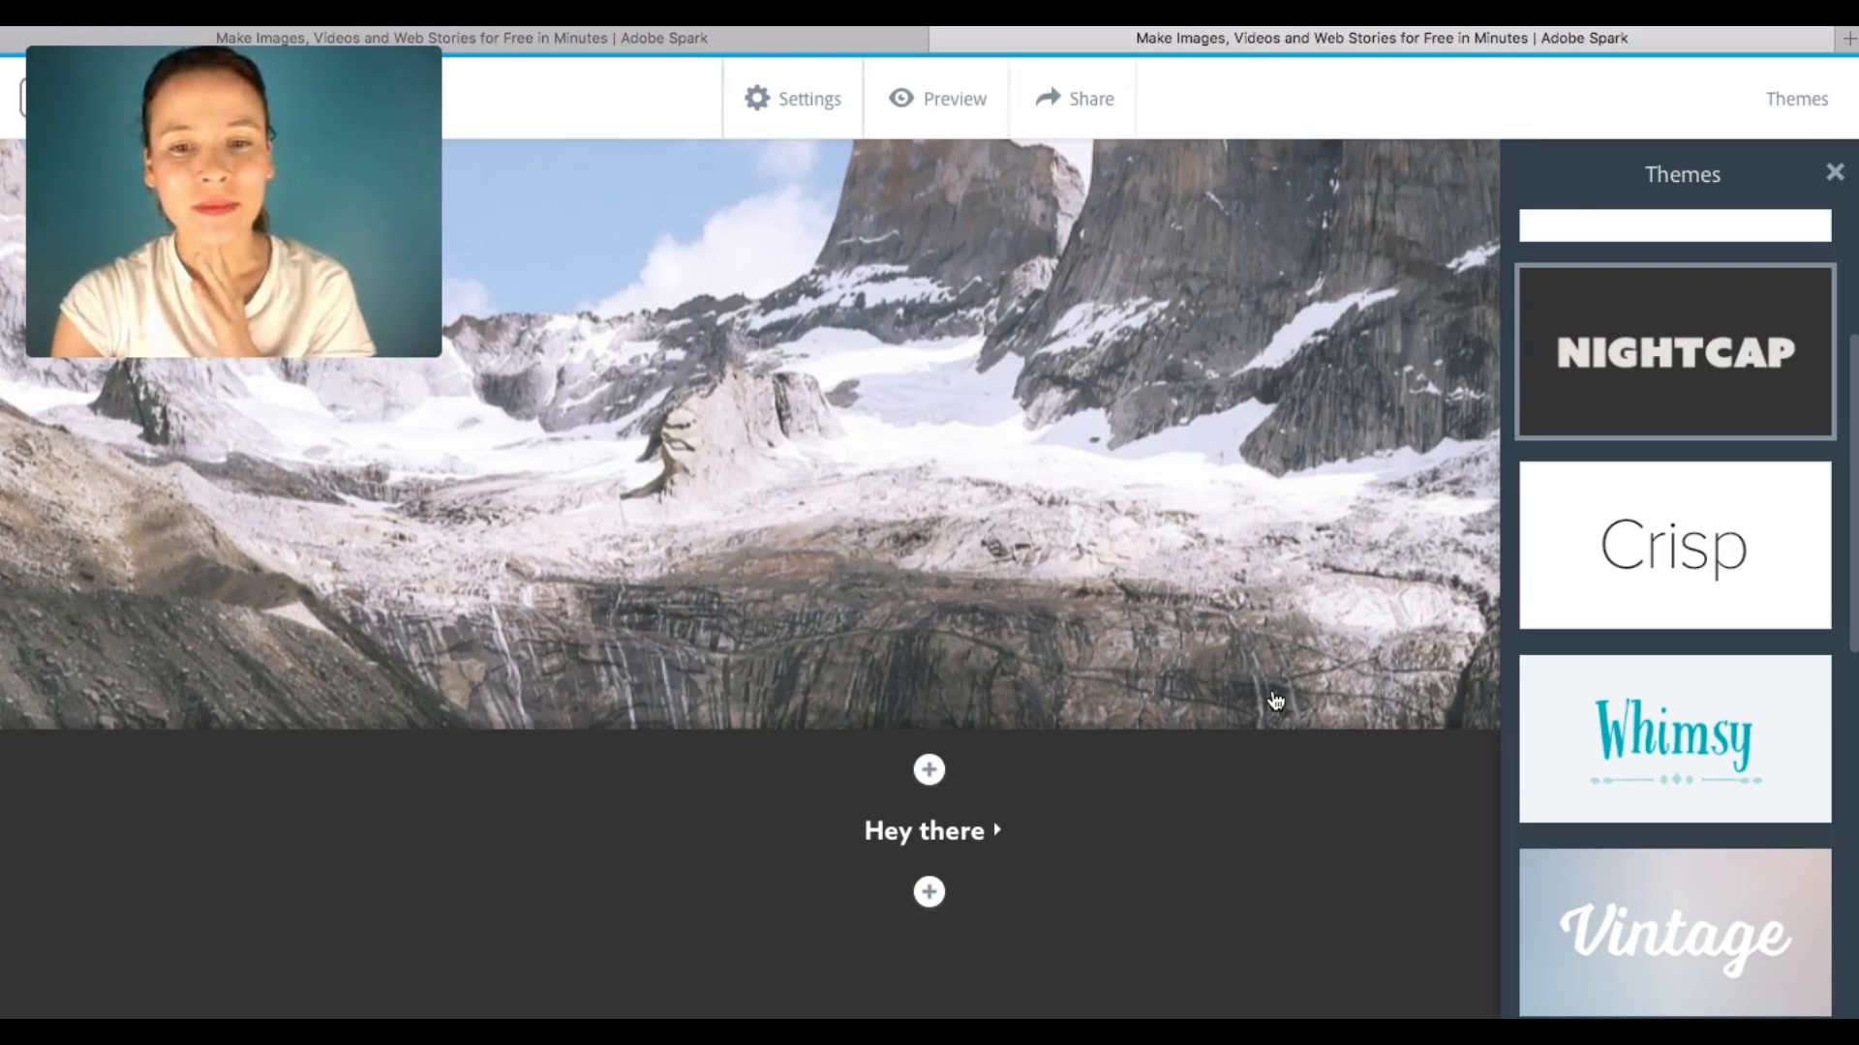
scroll(1274, 701, "down", 3)
left_click(1175, 913)
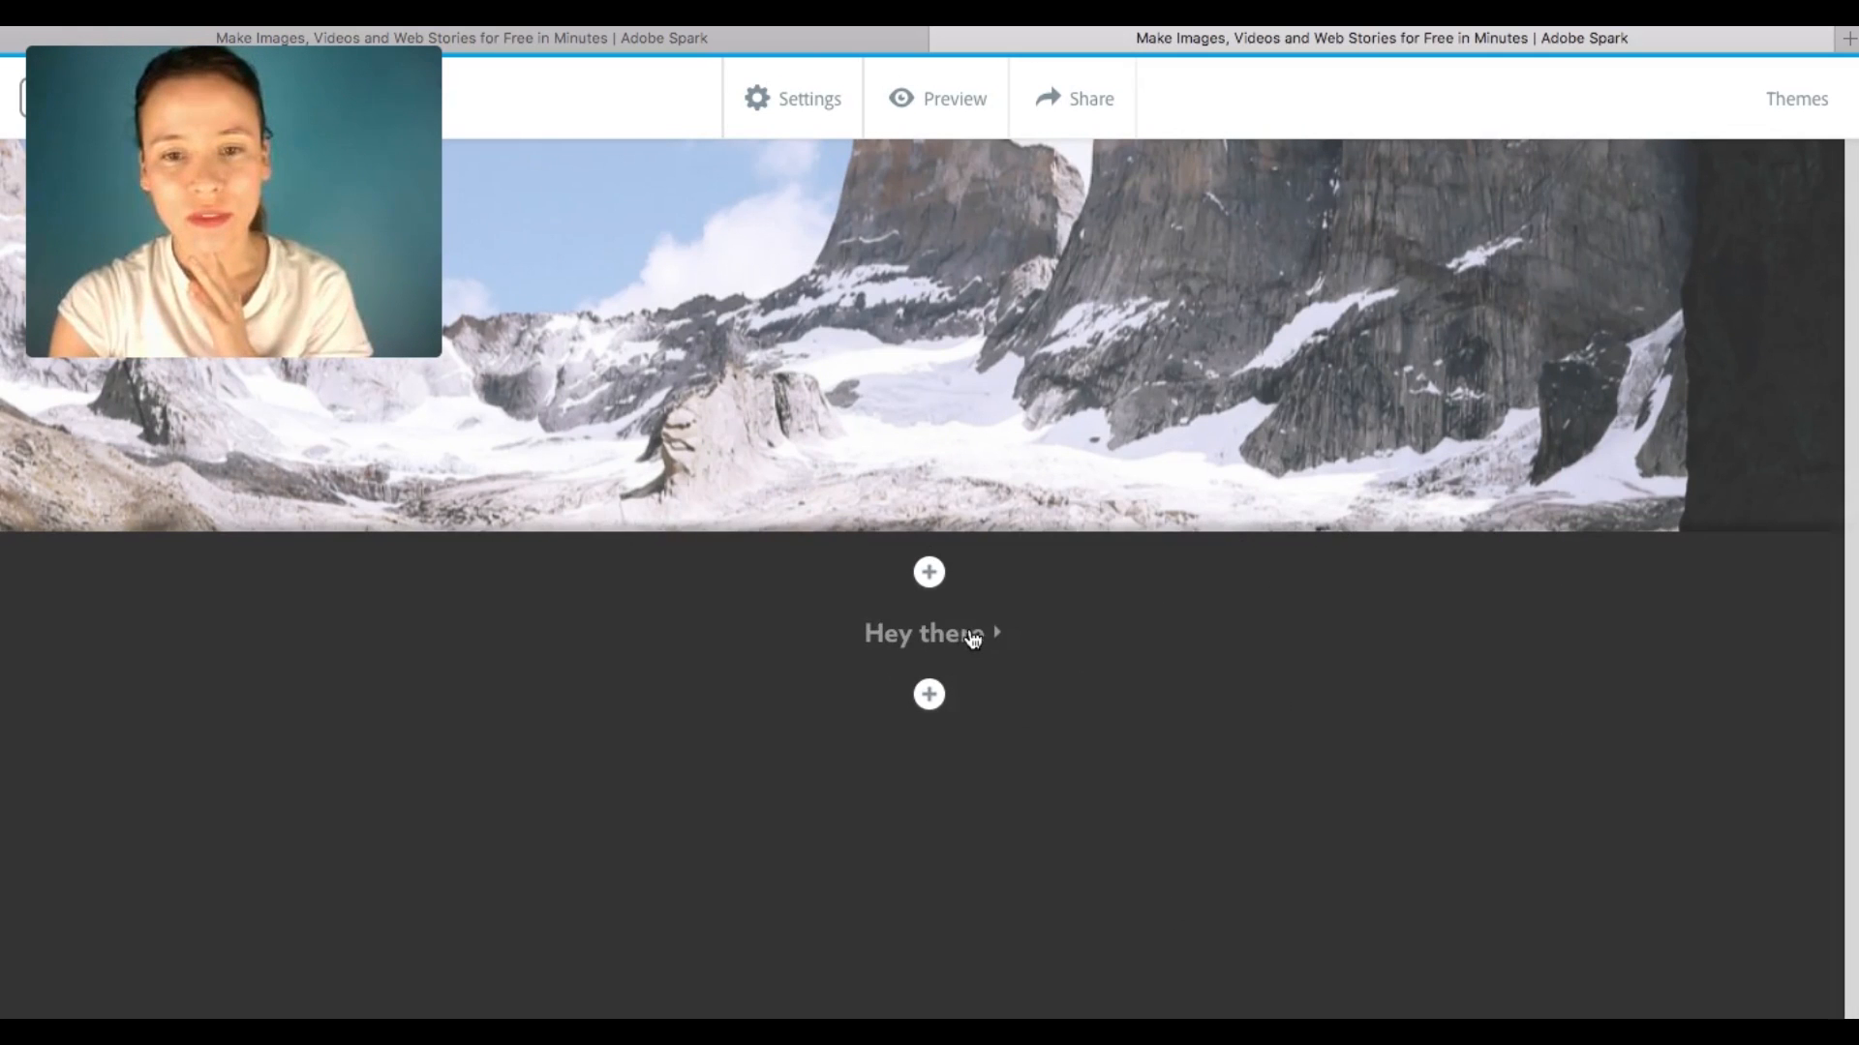
- Examine the page's text sections, photos and photo grid in the current theme, and browse the other available themes
scroll(1204, 744, "down", 5)
scroll(1202, 744, "down", 10)
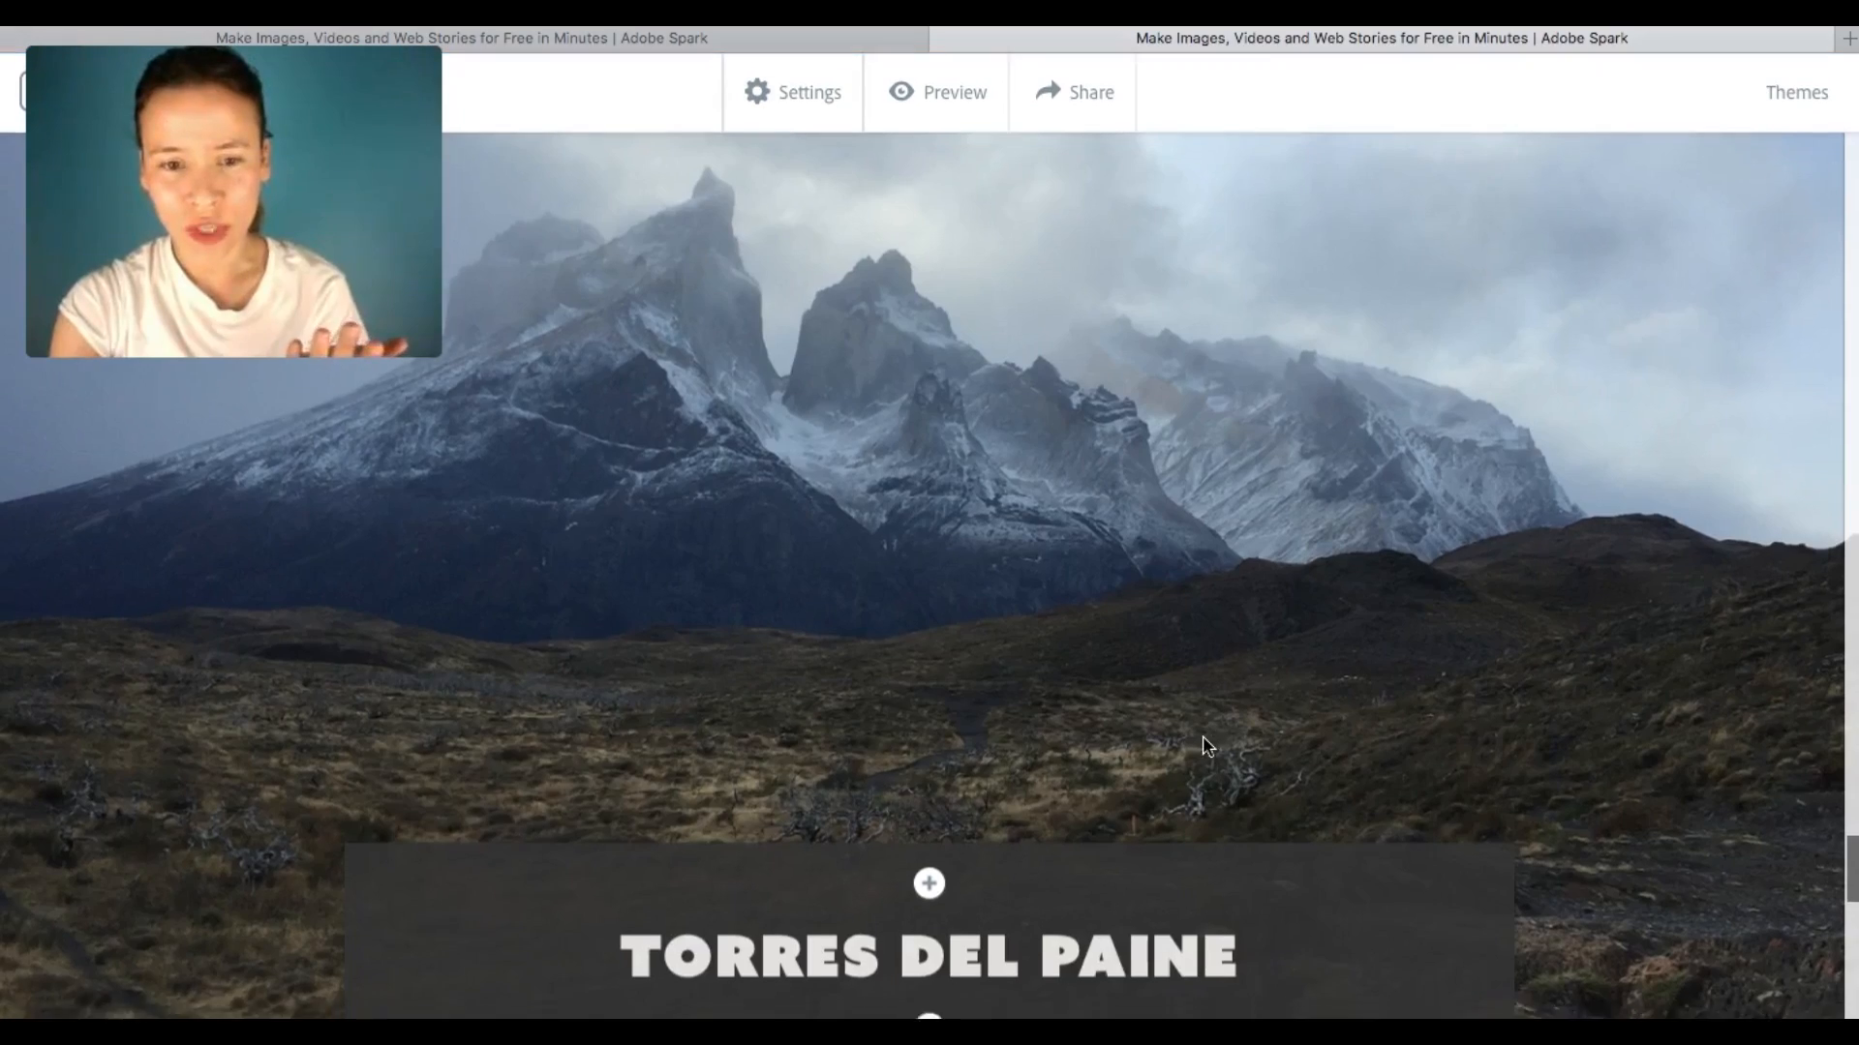
scroll(1205, 798, "down", 10)
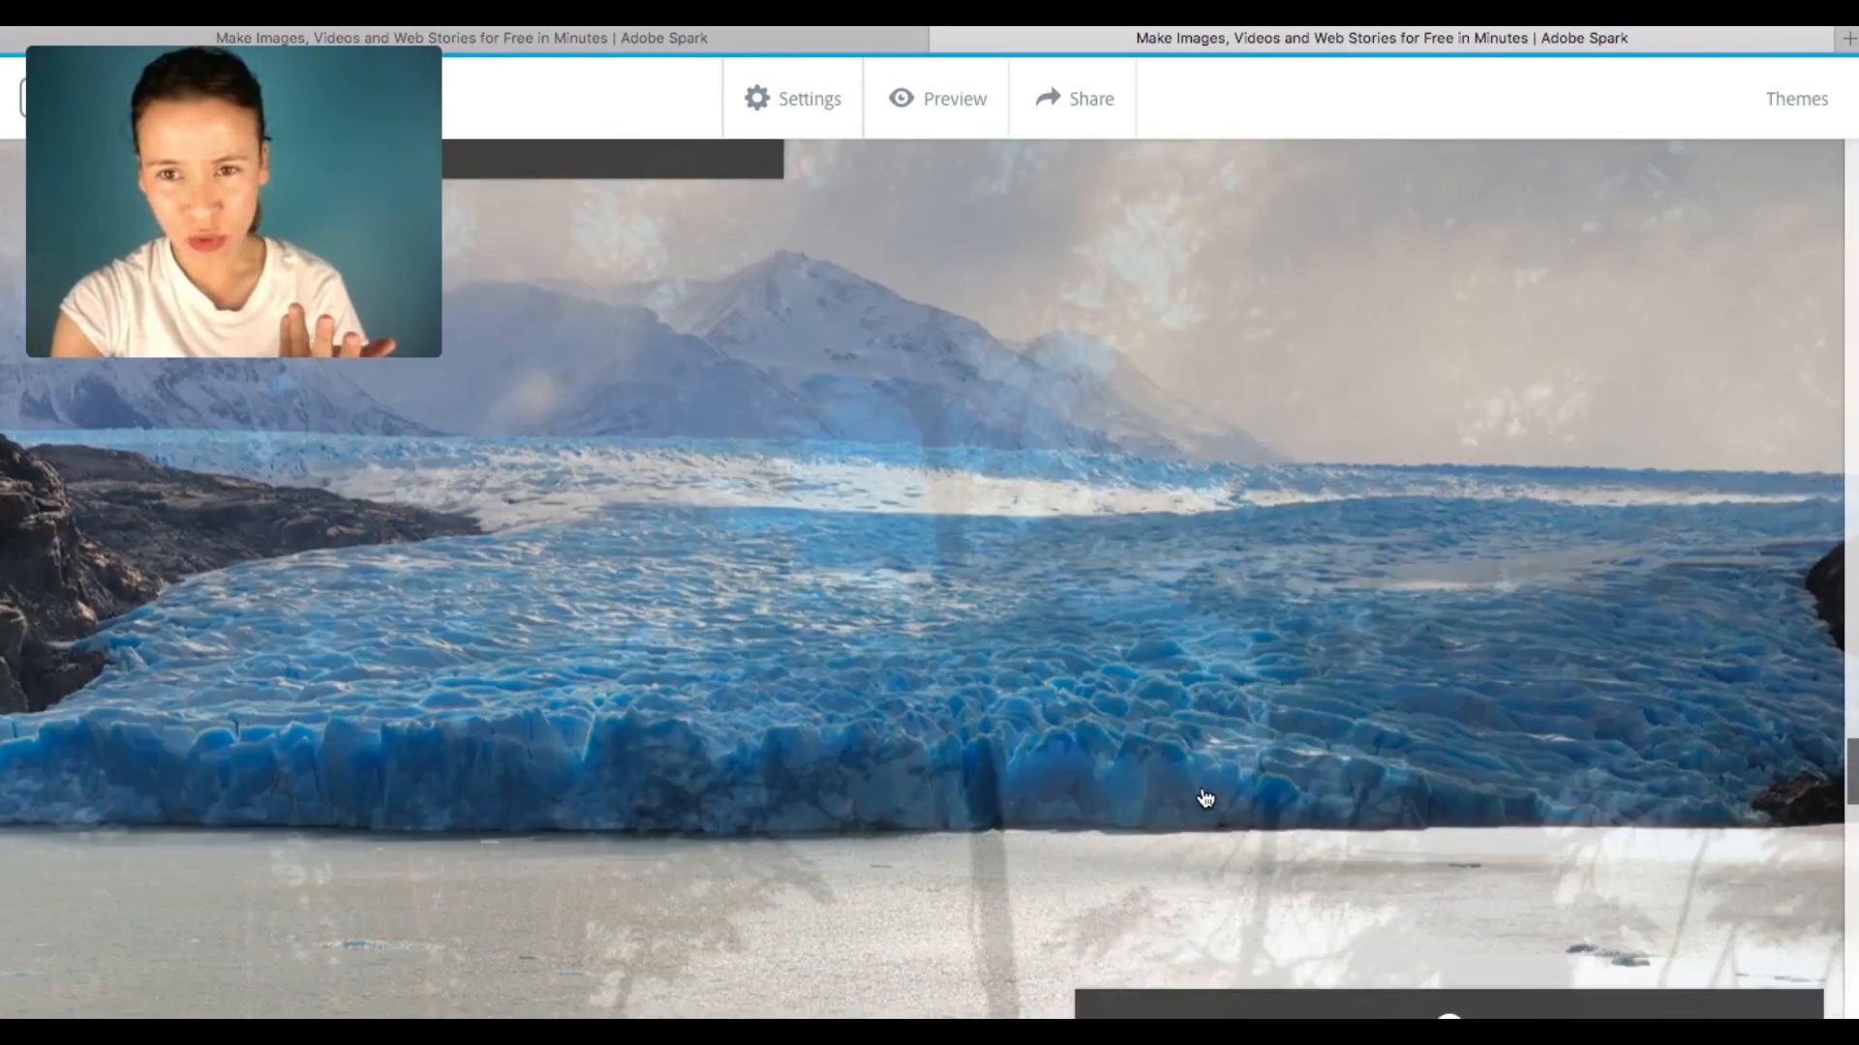
scroll(1205, 798, "up", 5)
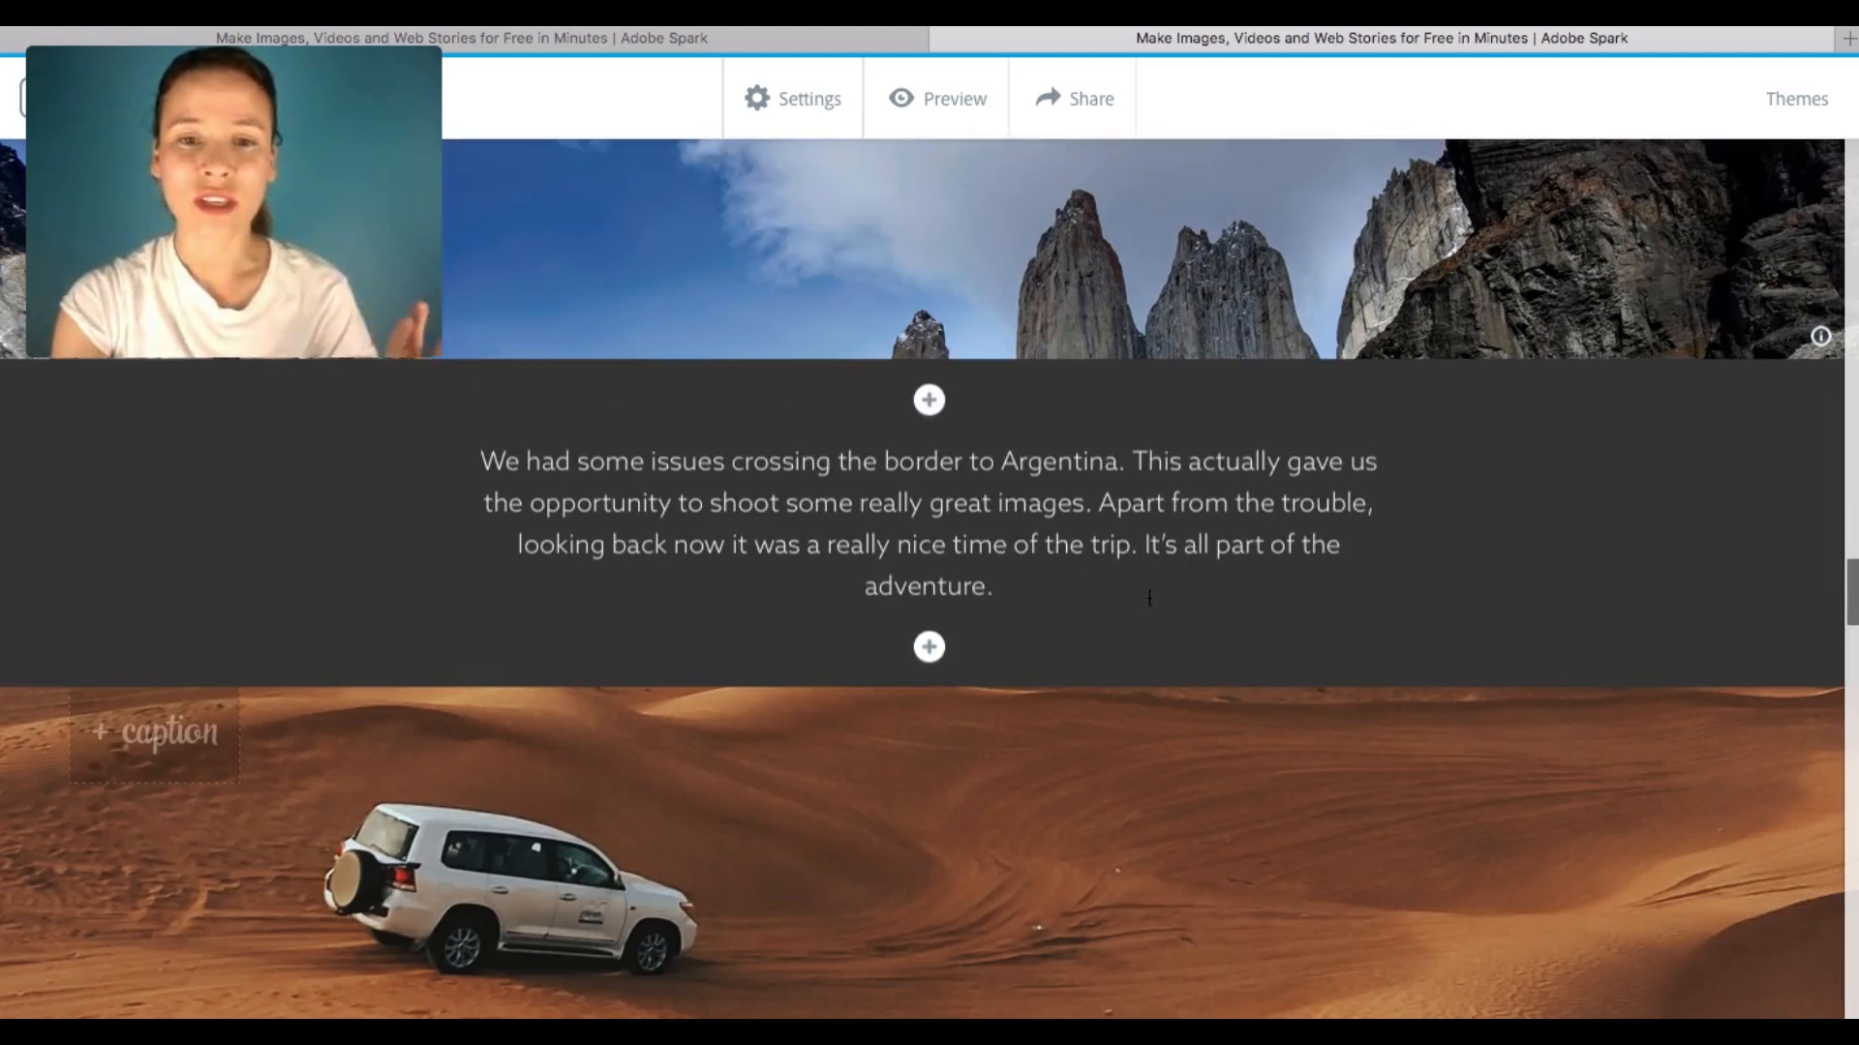
scroll(1149, 597, "down", 15)
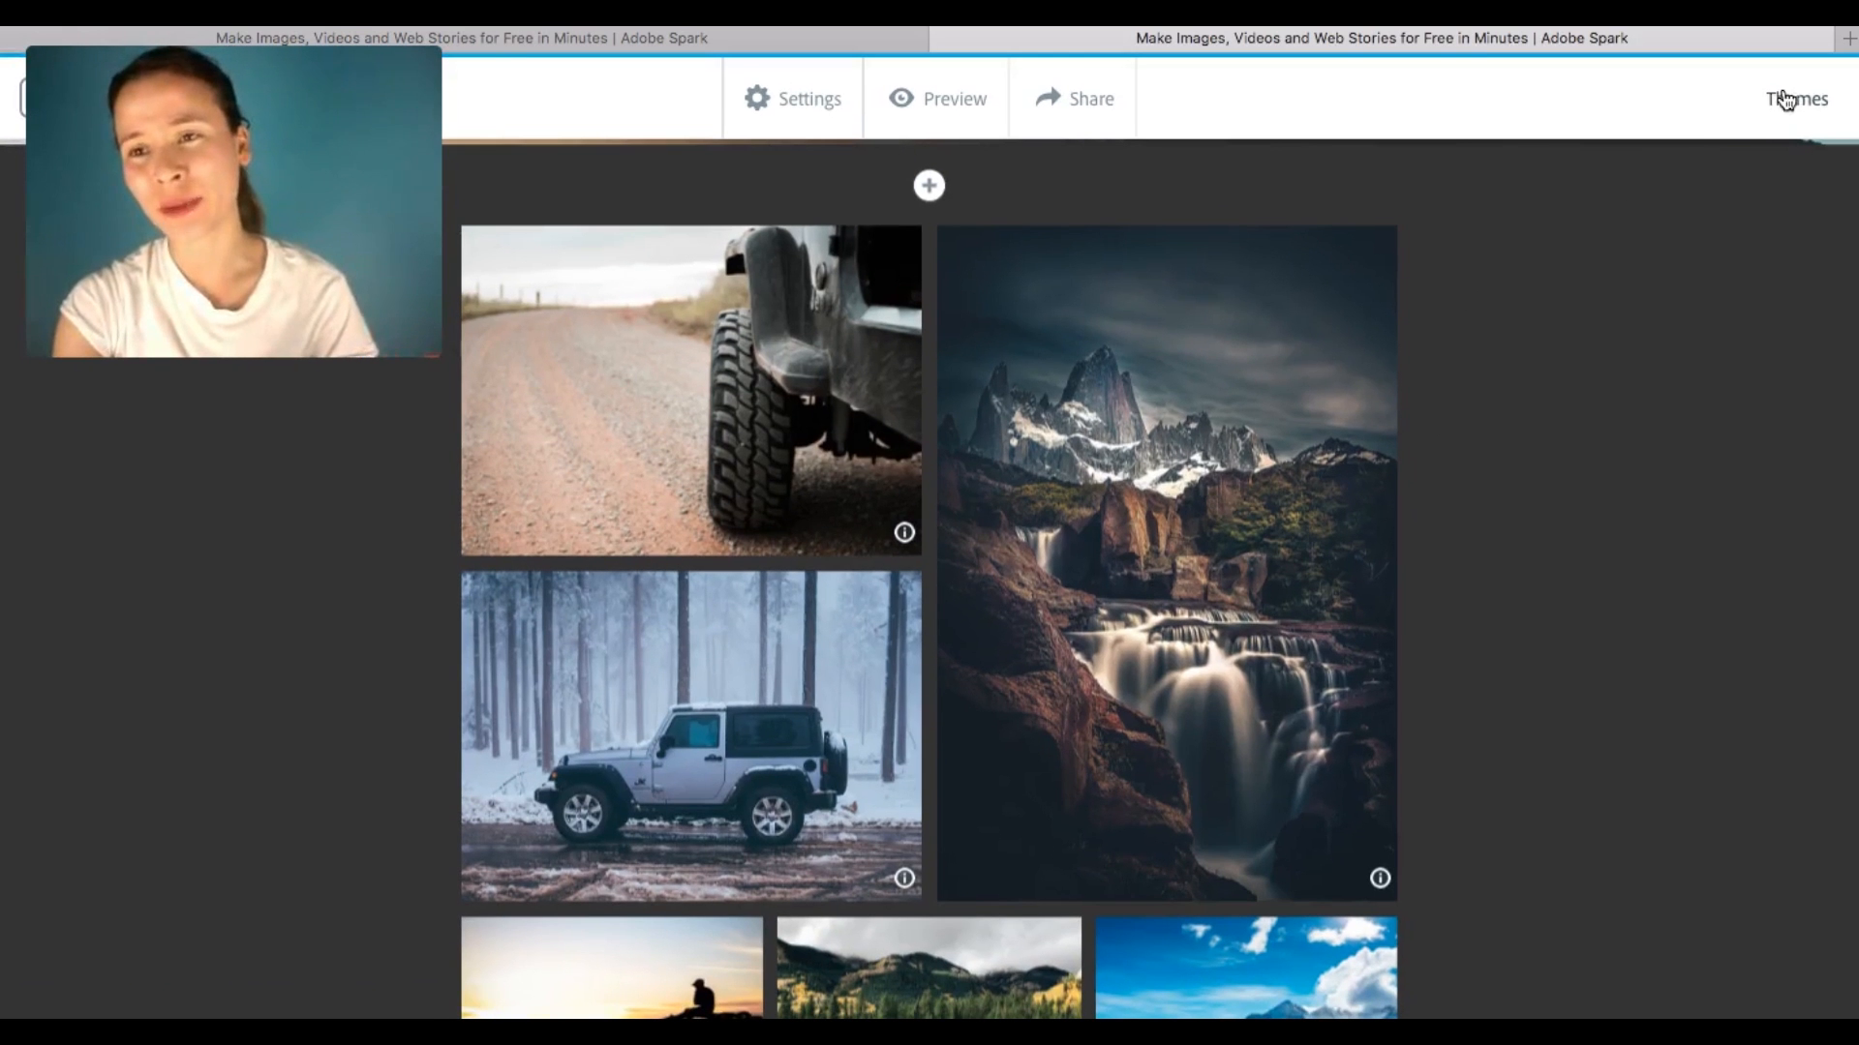
left_click(1786, 100)
scroll(1709, 432, "up", 3)
scroll(1709, 440, "down", 2)
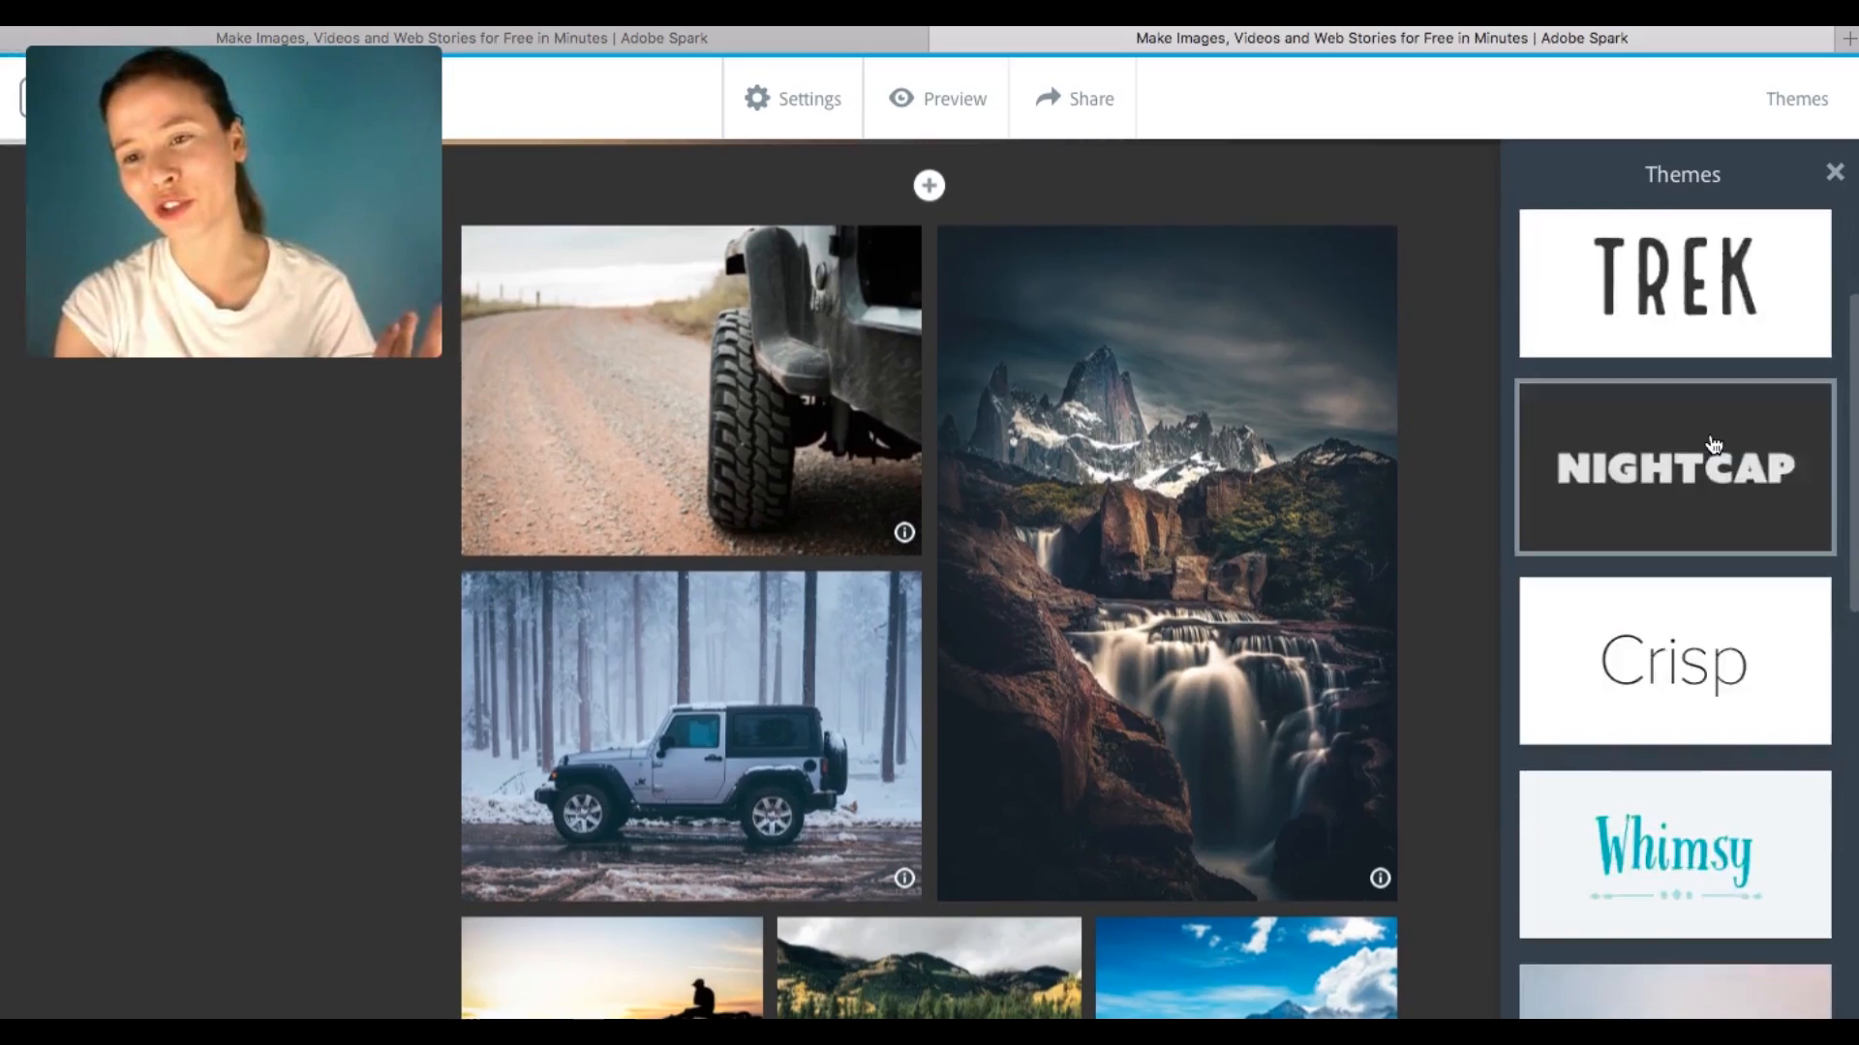
scroll(1713, 443, "down", 12)
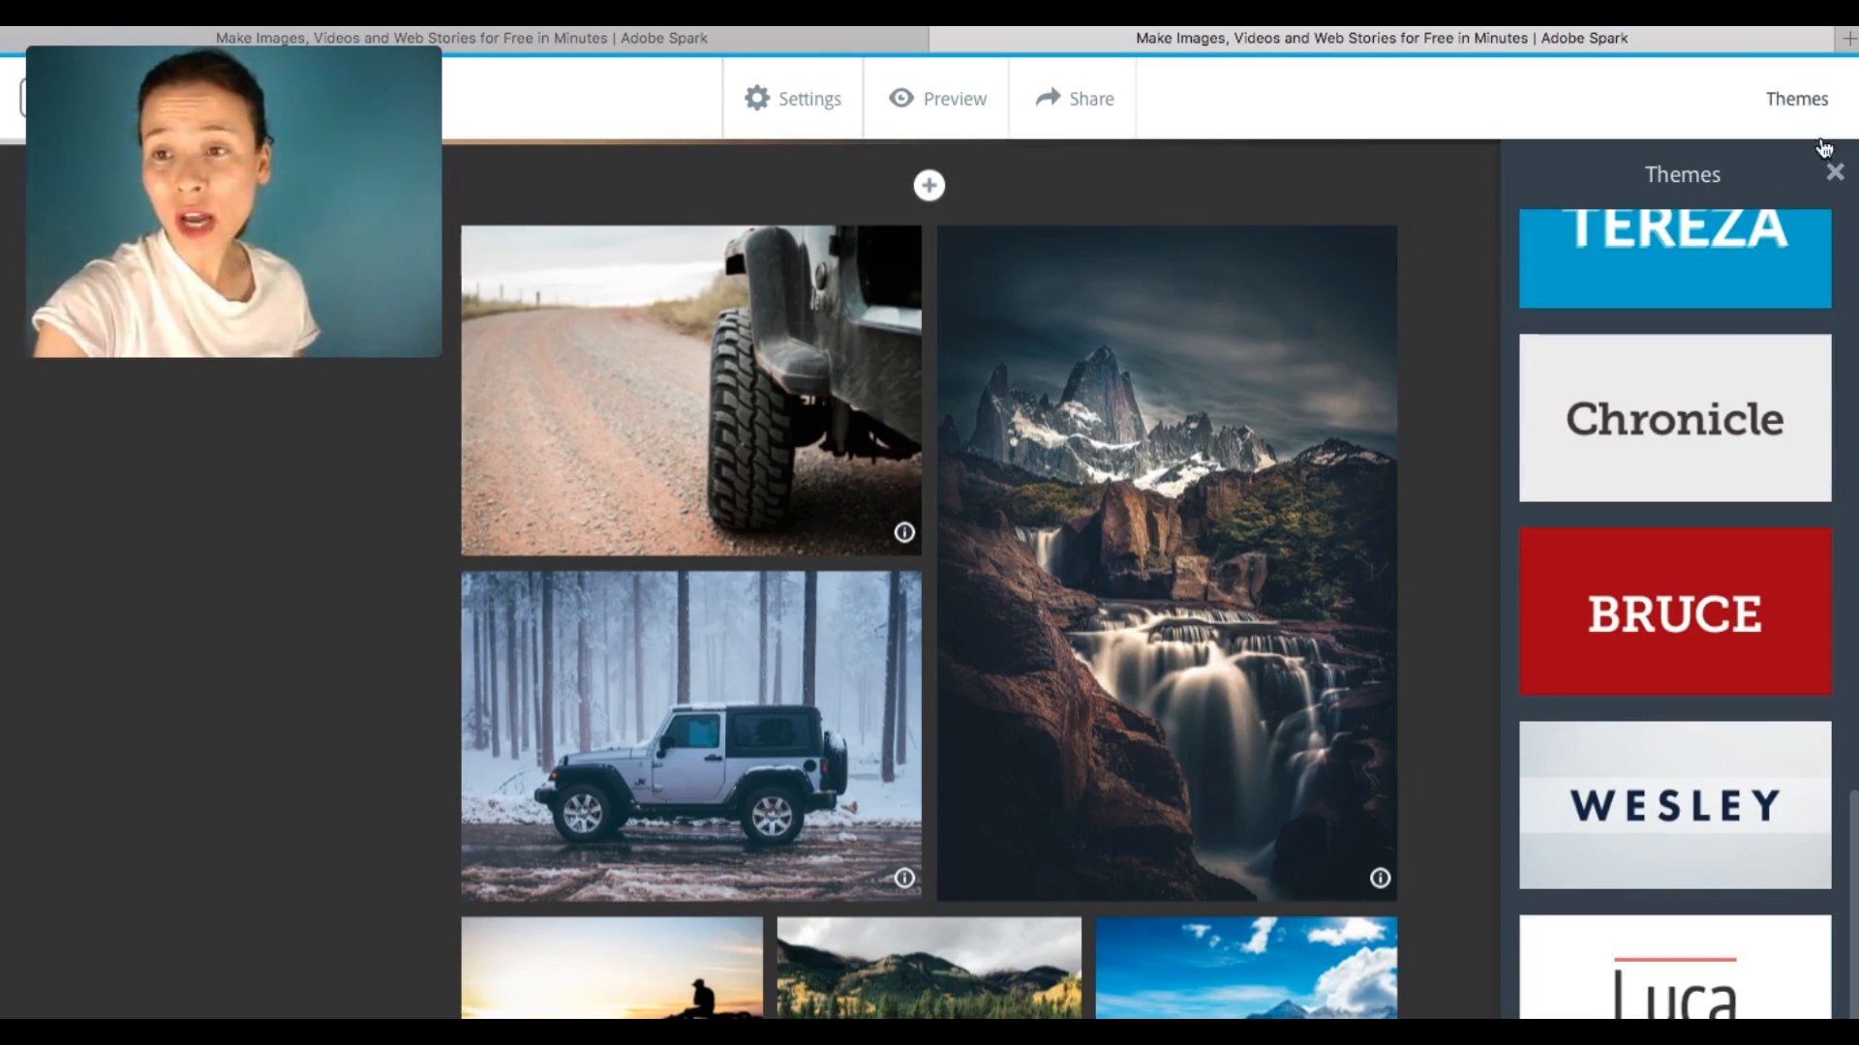
left_click(1834, 172)
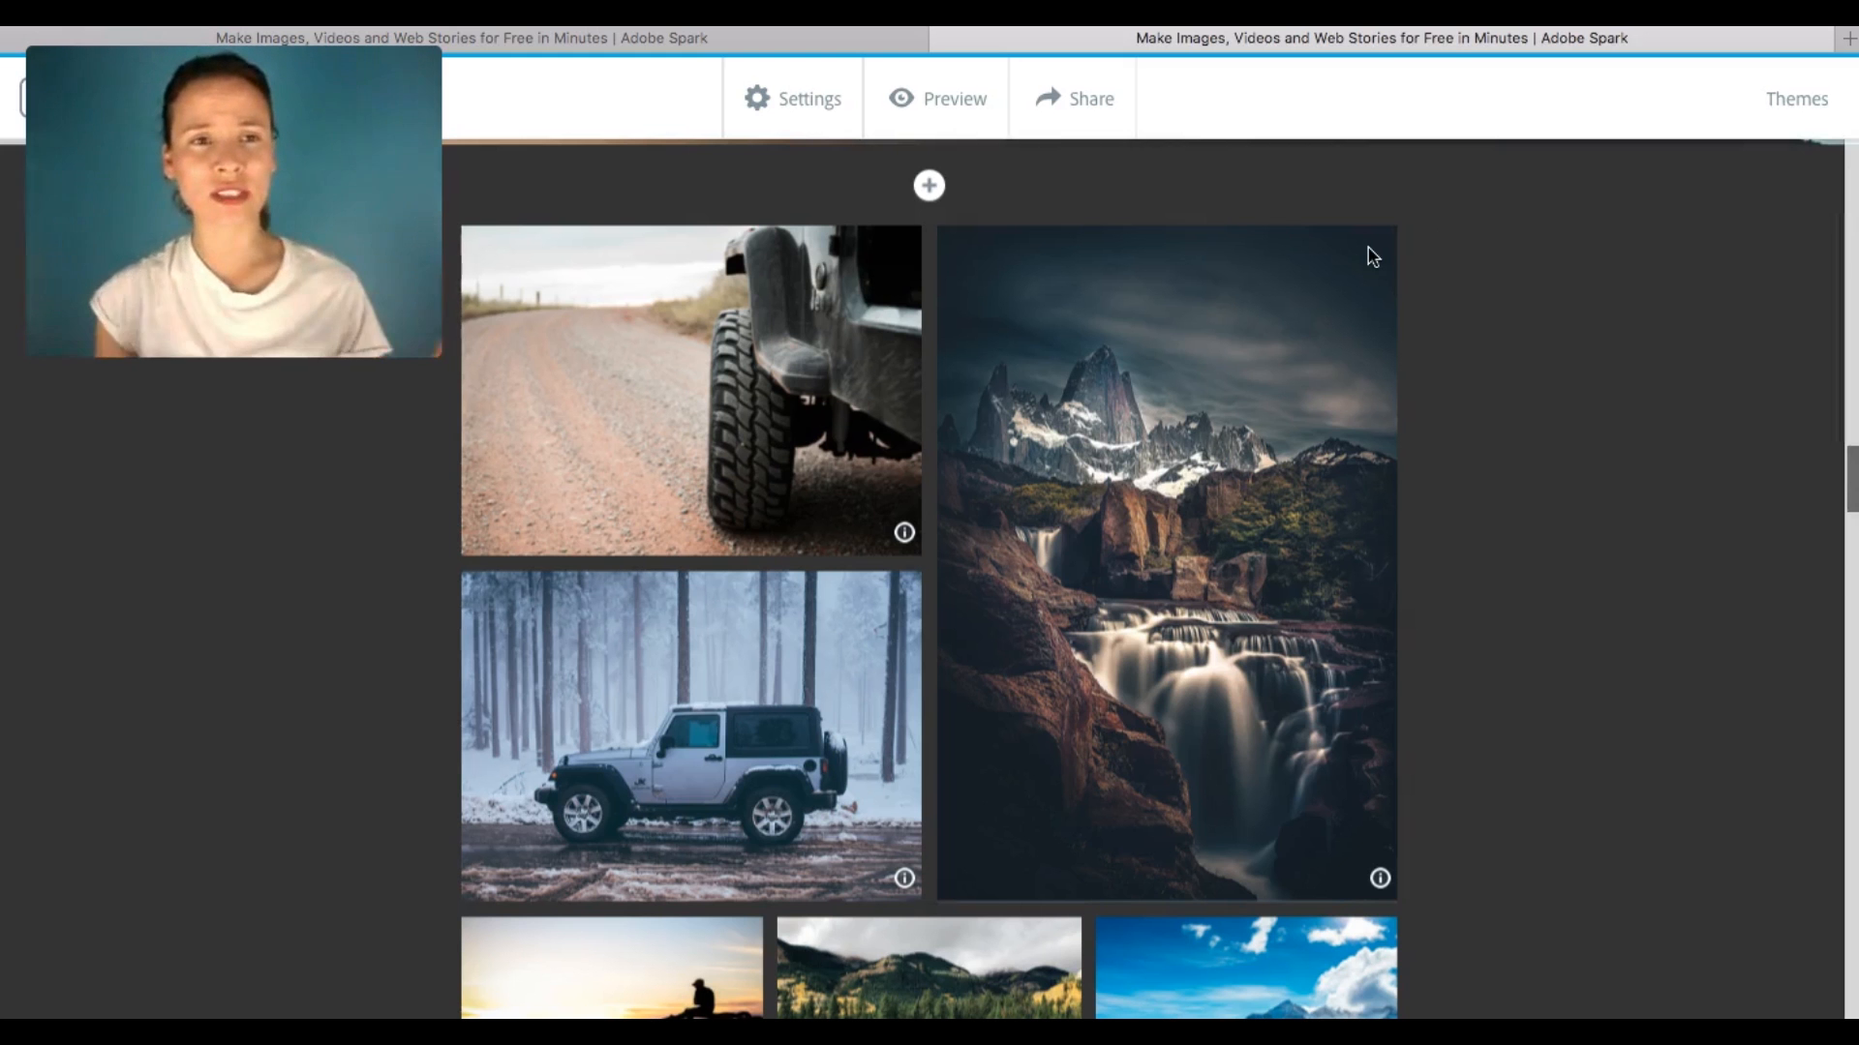
- Publish the story under the Stories category, reviewing its photo credits, and create its shareable link
left_click(1089, 101)
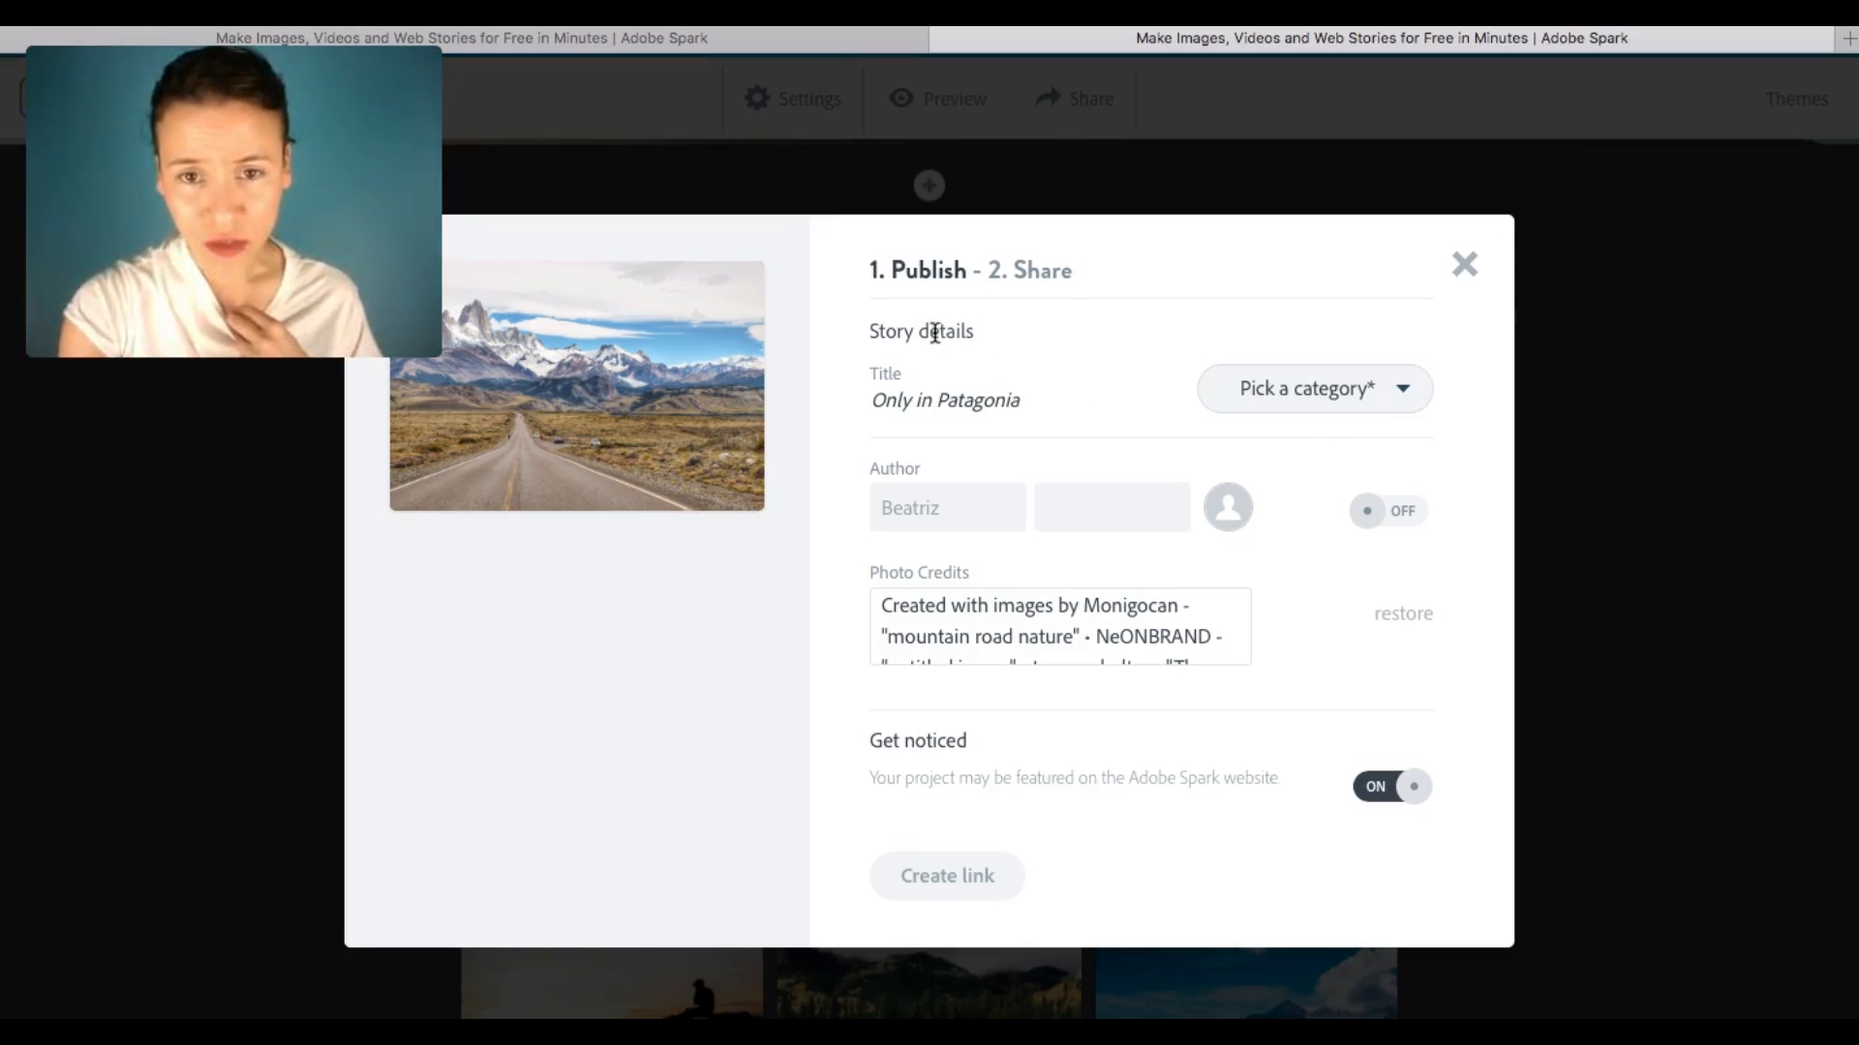
left_click(1355, 396)
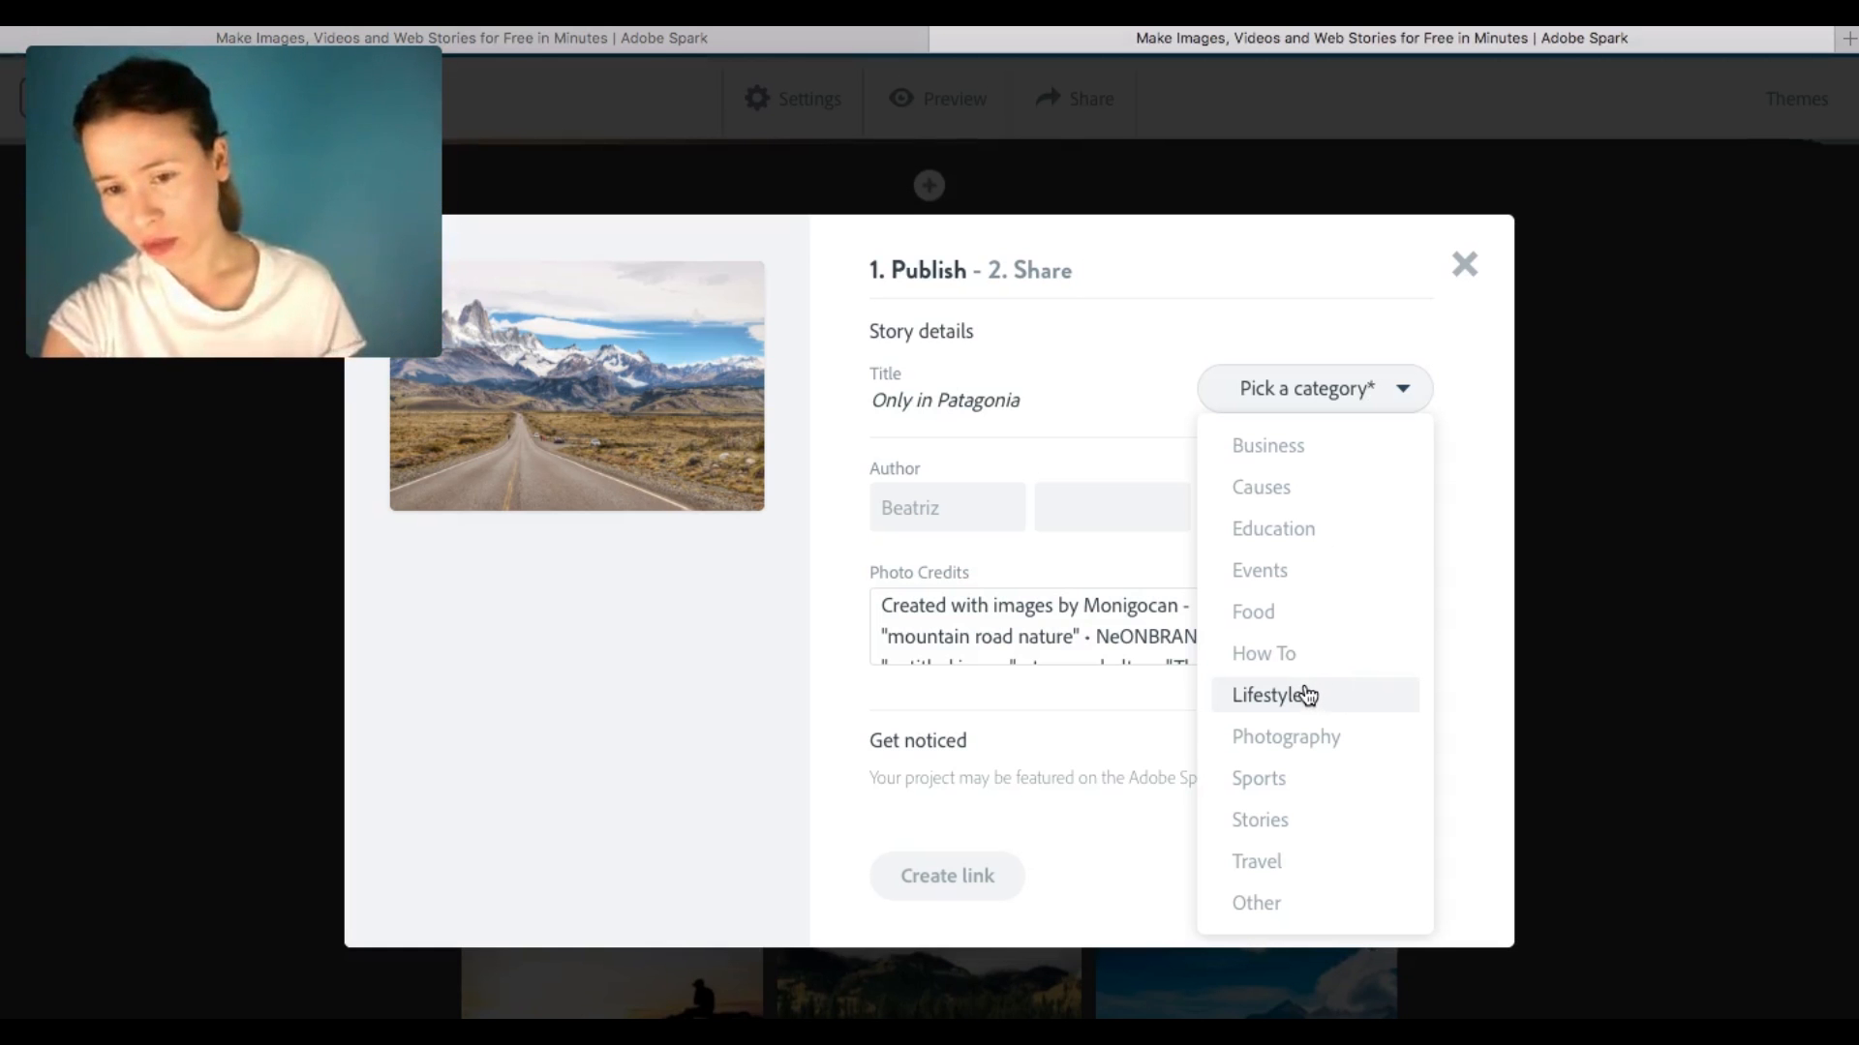
left_click(1290, 822)
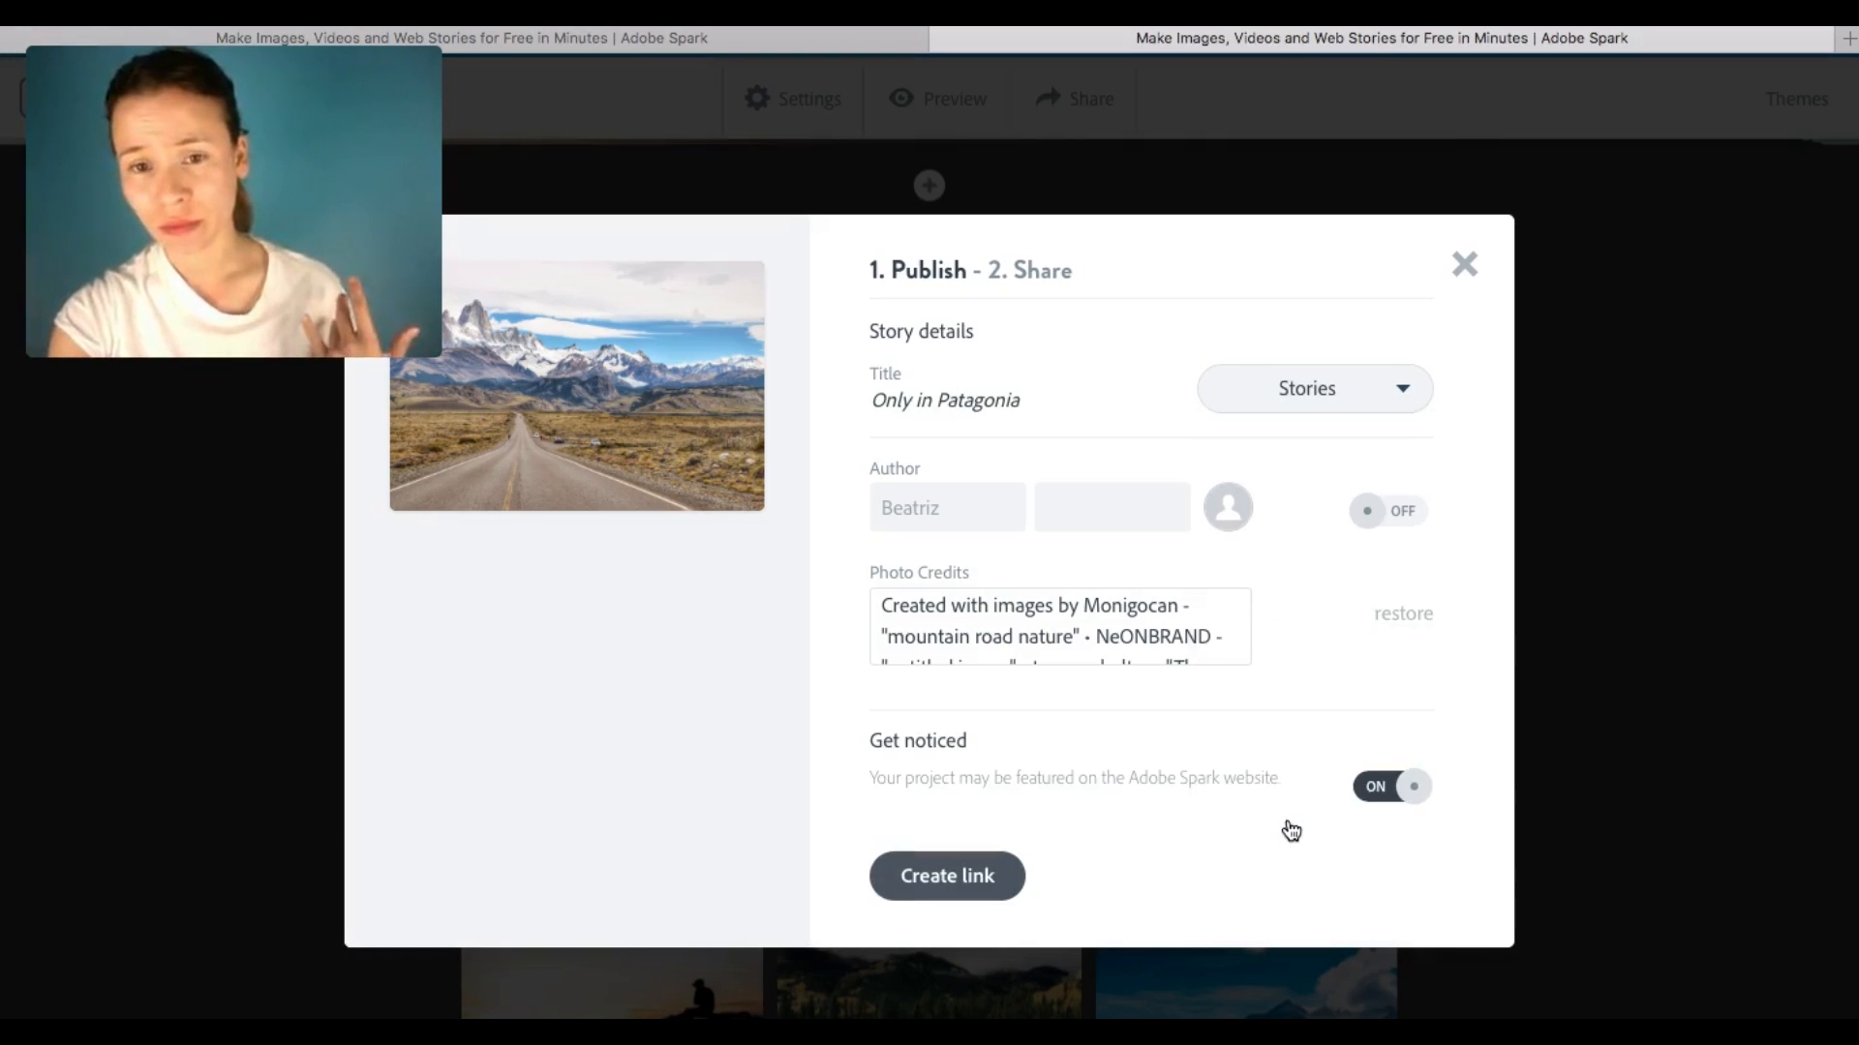
left_click_drag(1247, 652, 1224, 549)
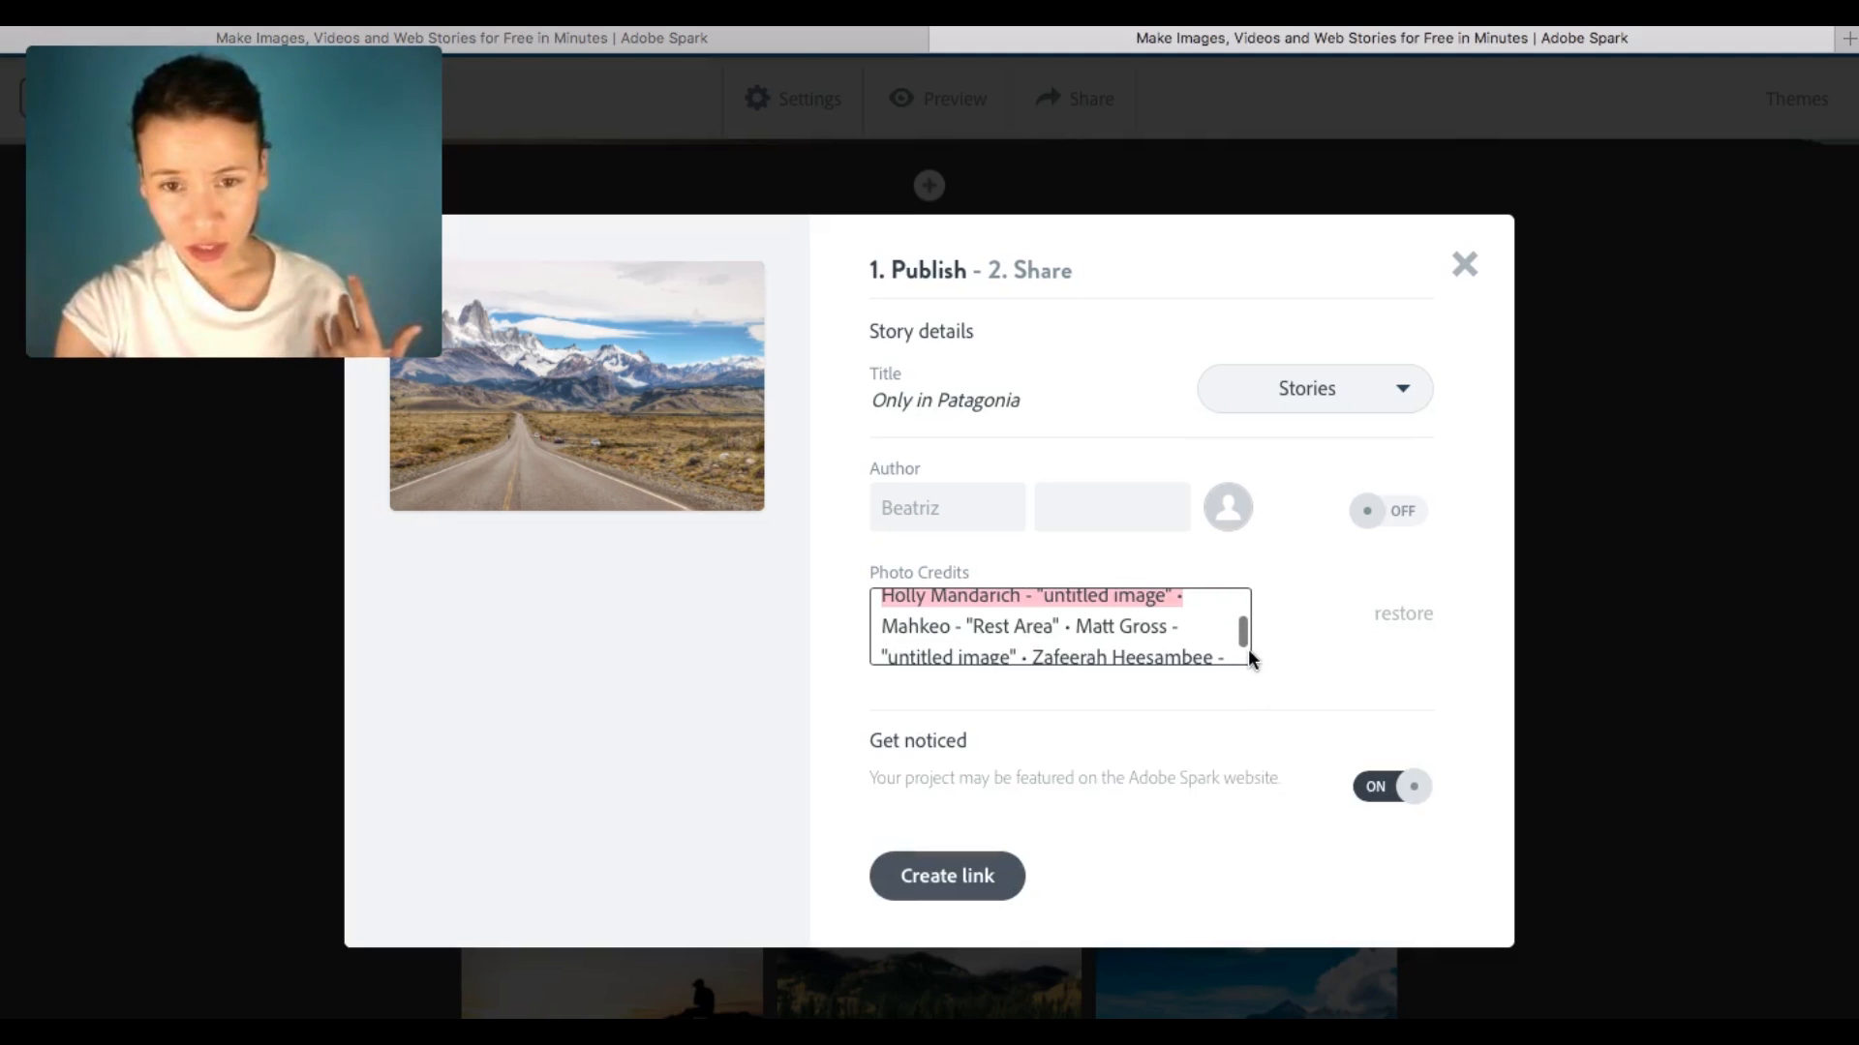
left_click_drag(1244, 632, 1241, 565)
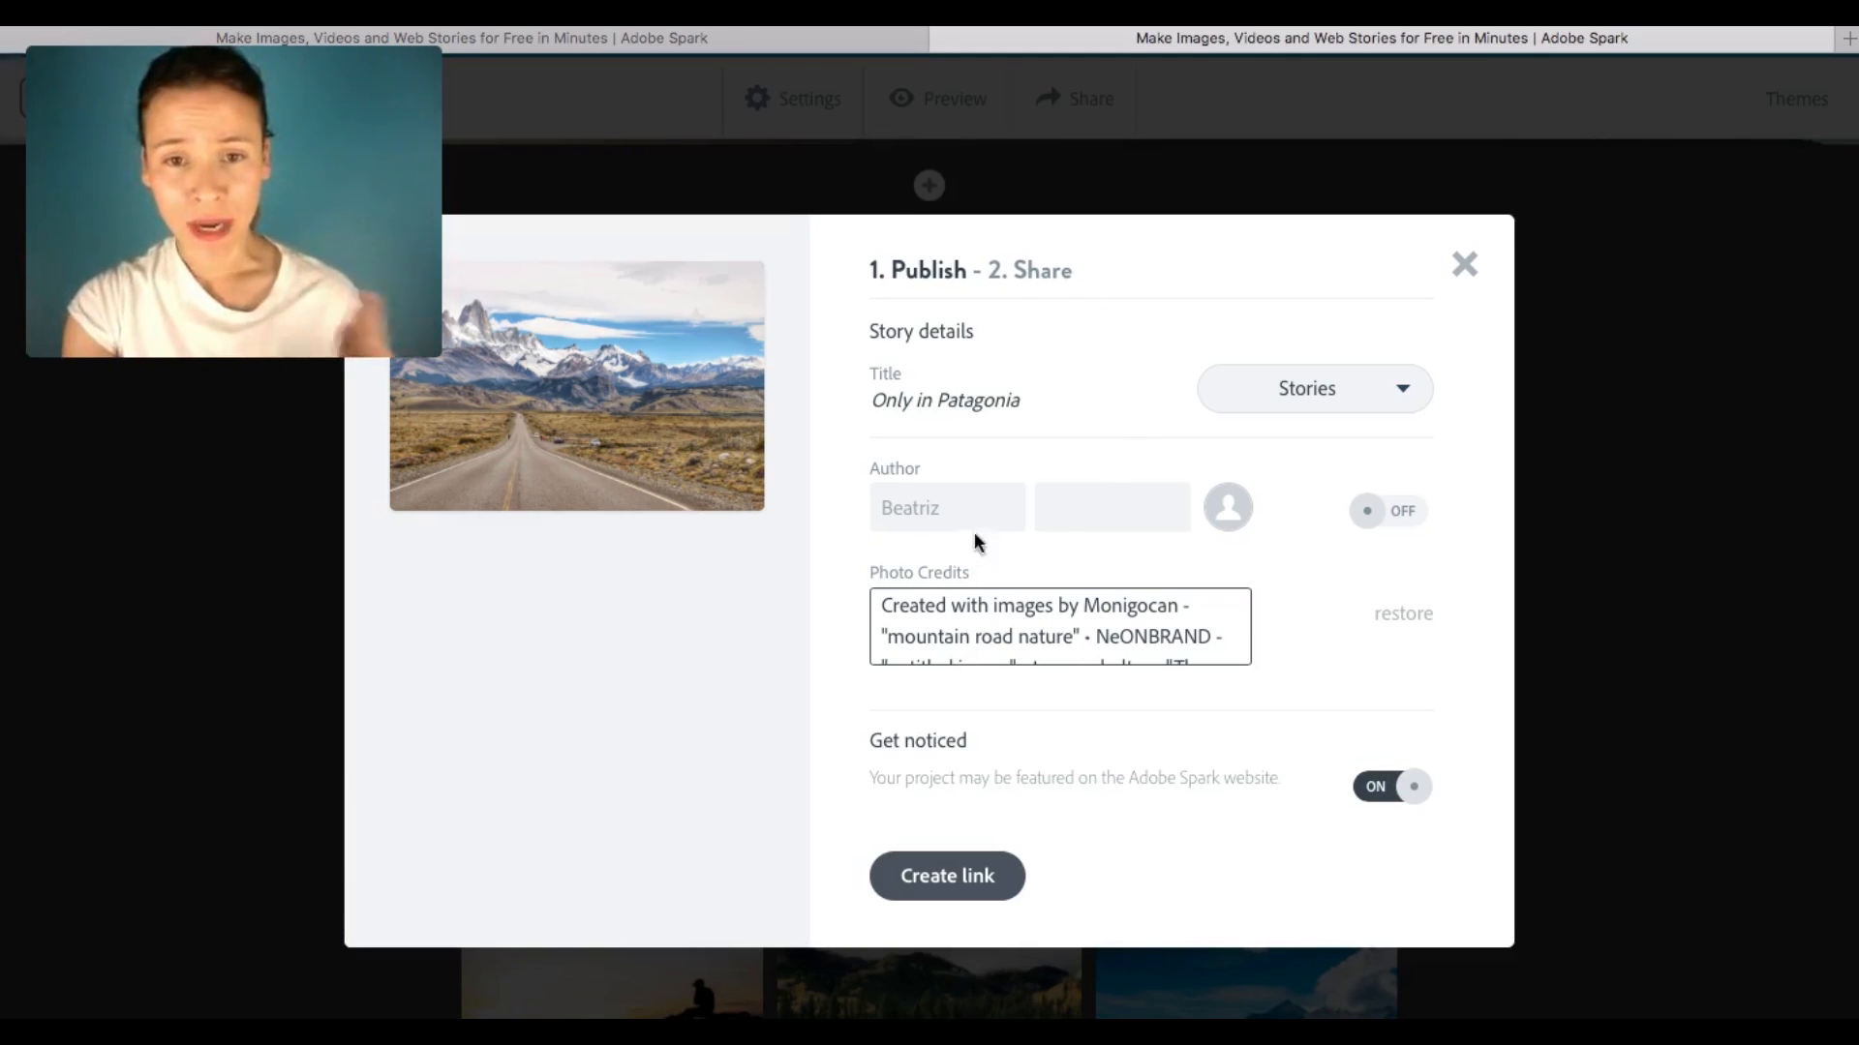
left_click(948, 876)
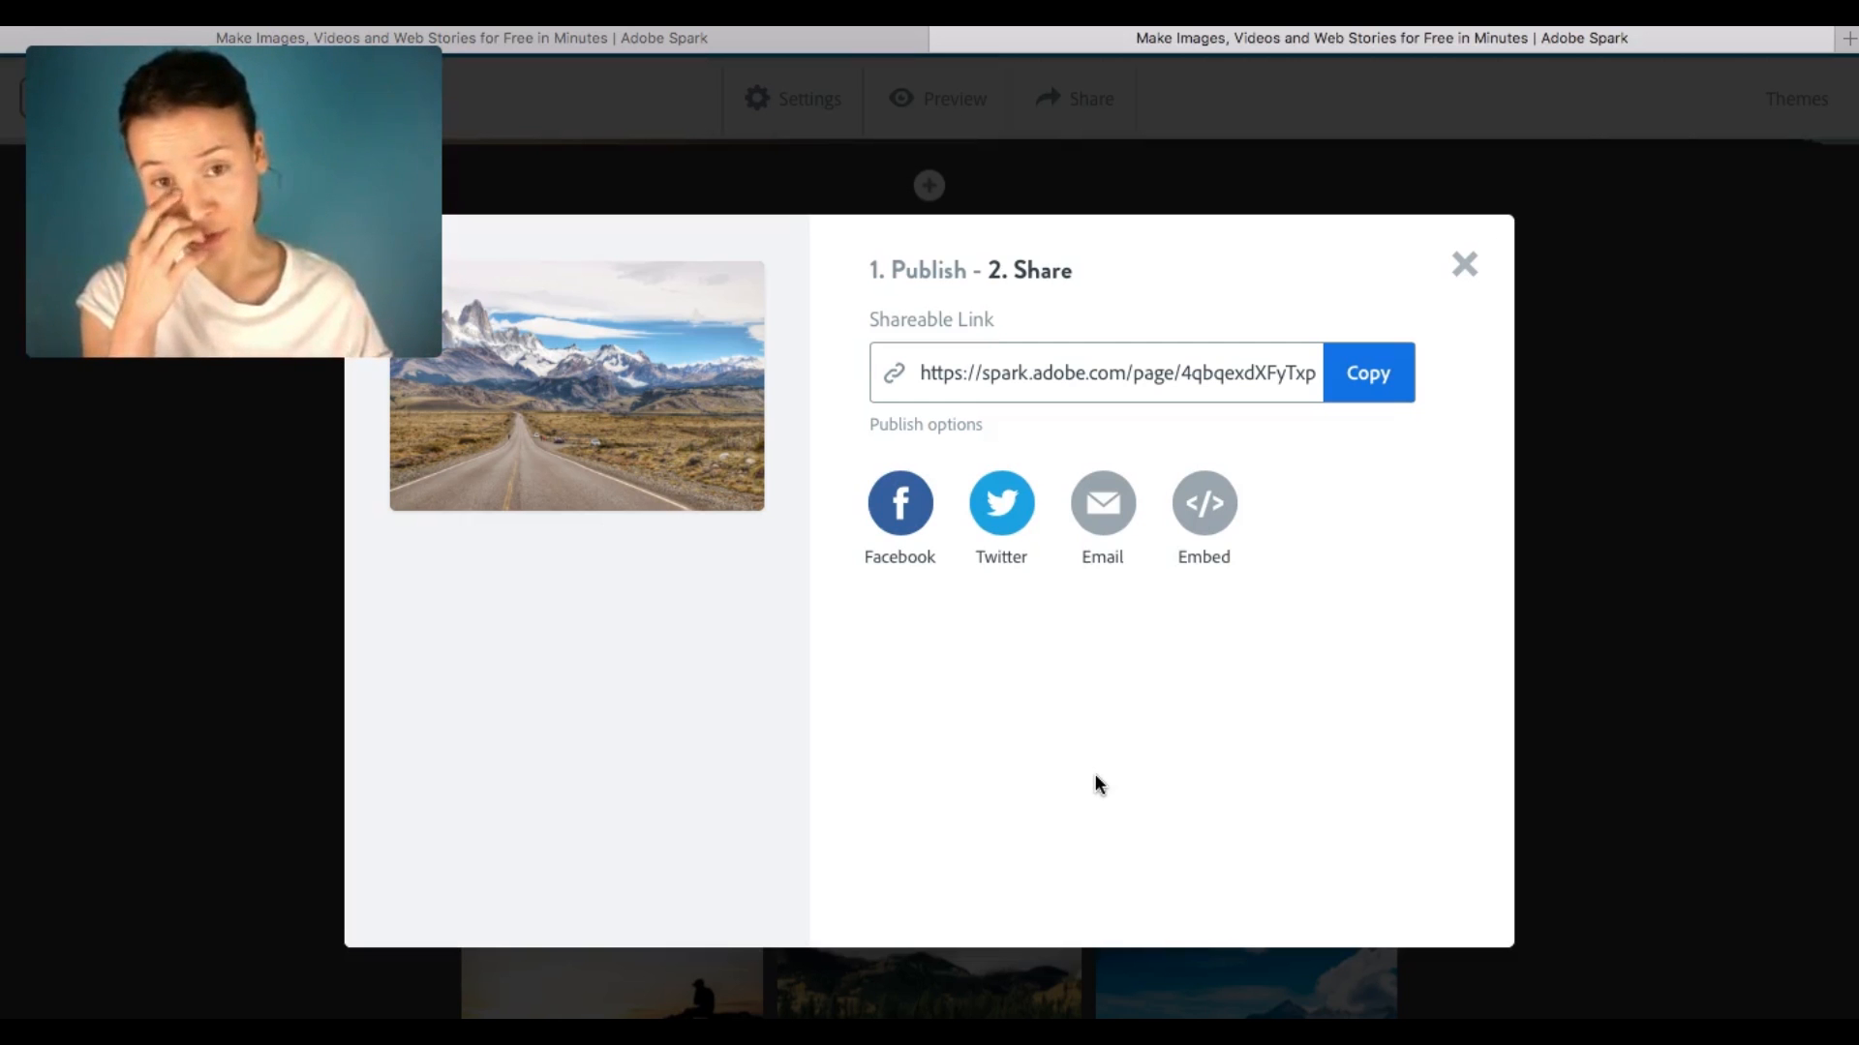
- Copy the published story's shareable link and select the whole address in its field
left_click(1369, 377)
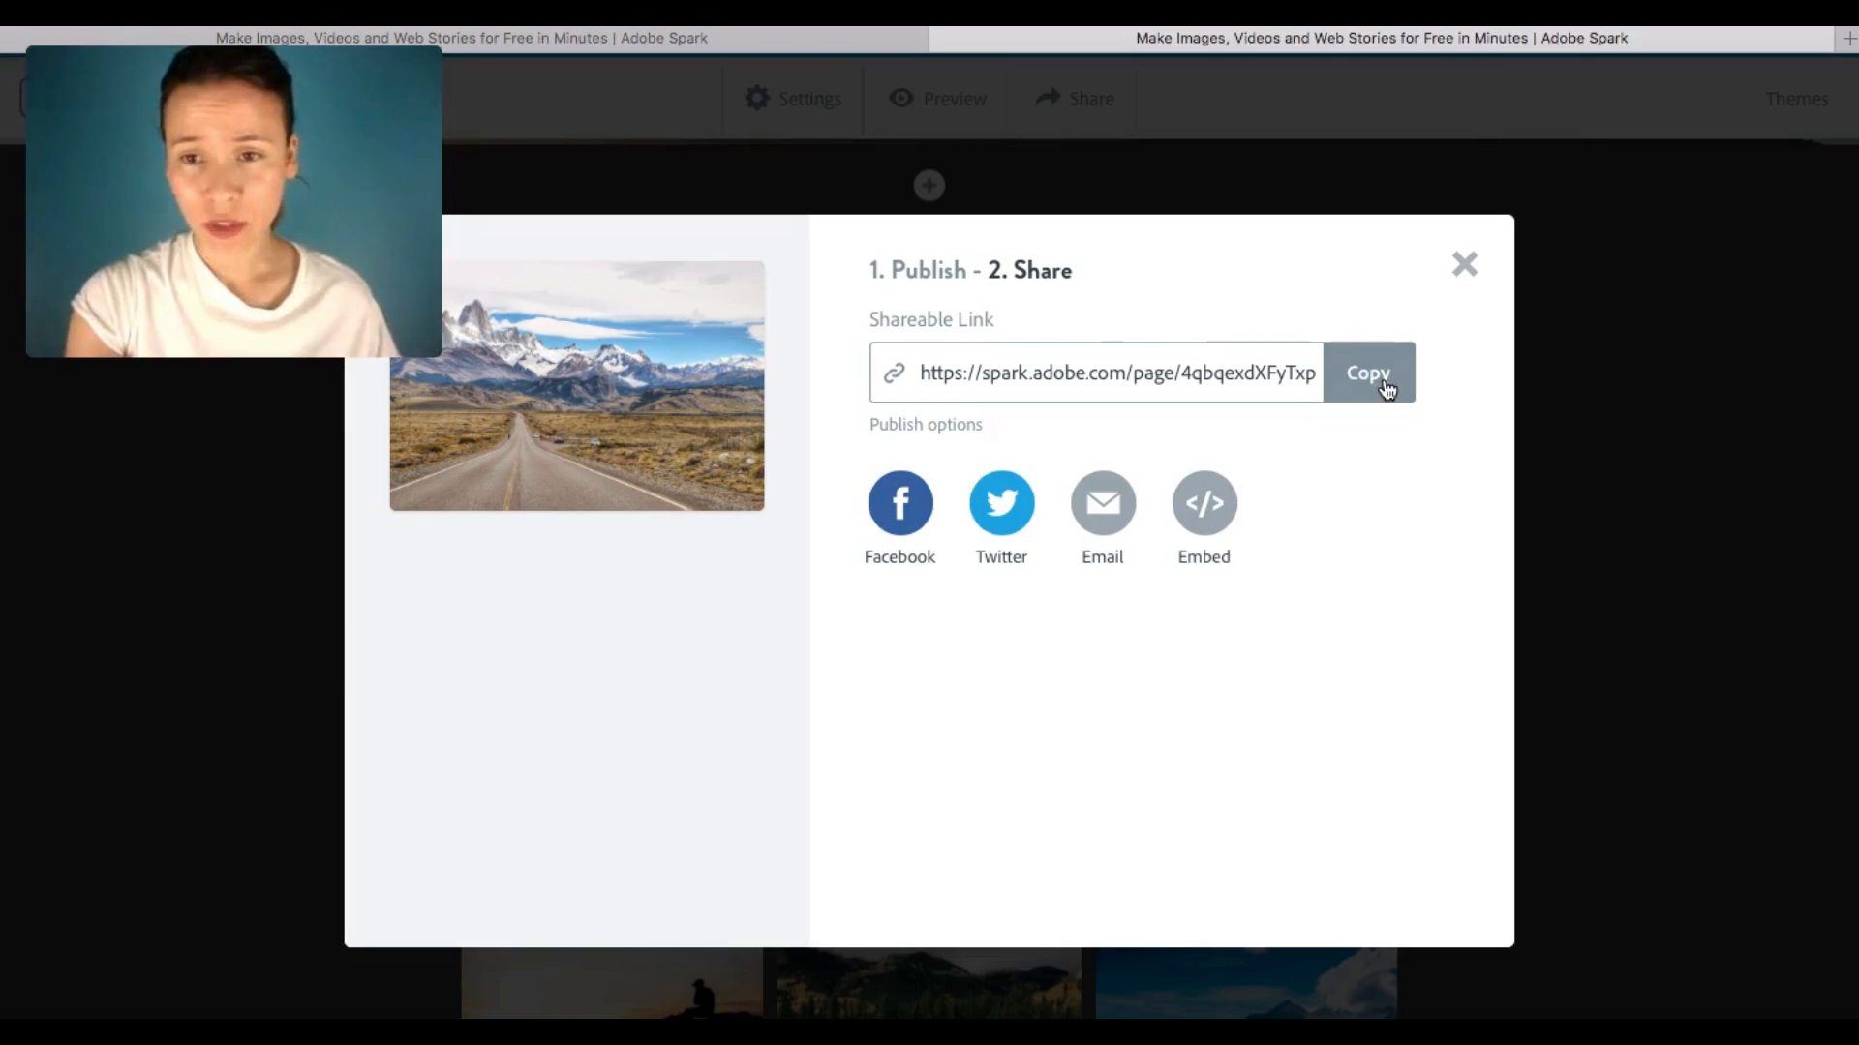
left_click_drag(1050, 376, 1435, 390)
left_click(1213, 399)
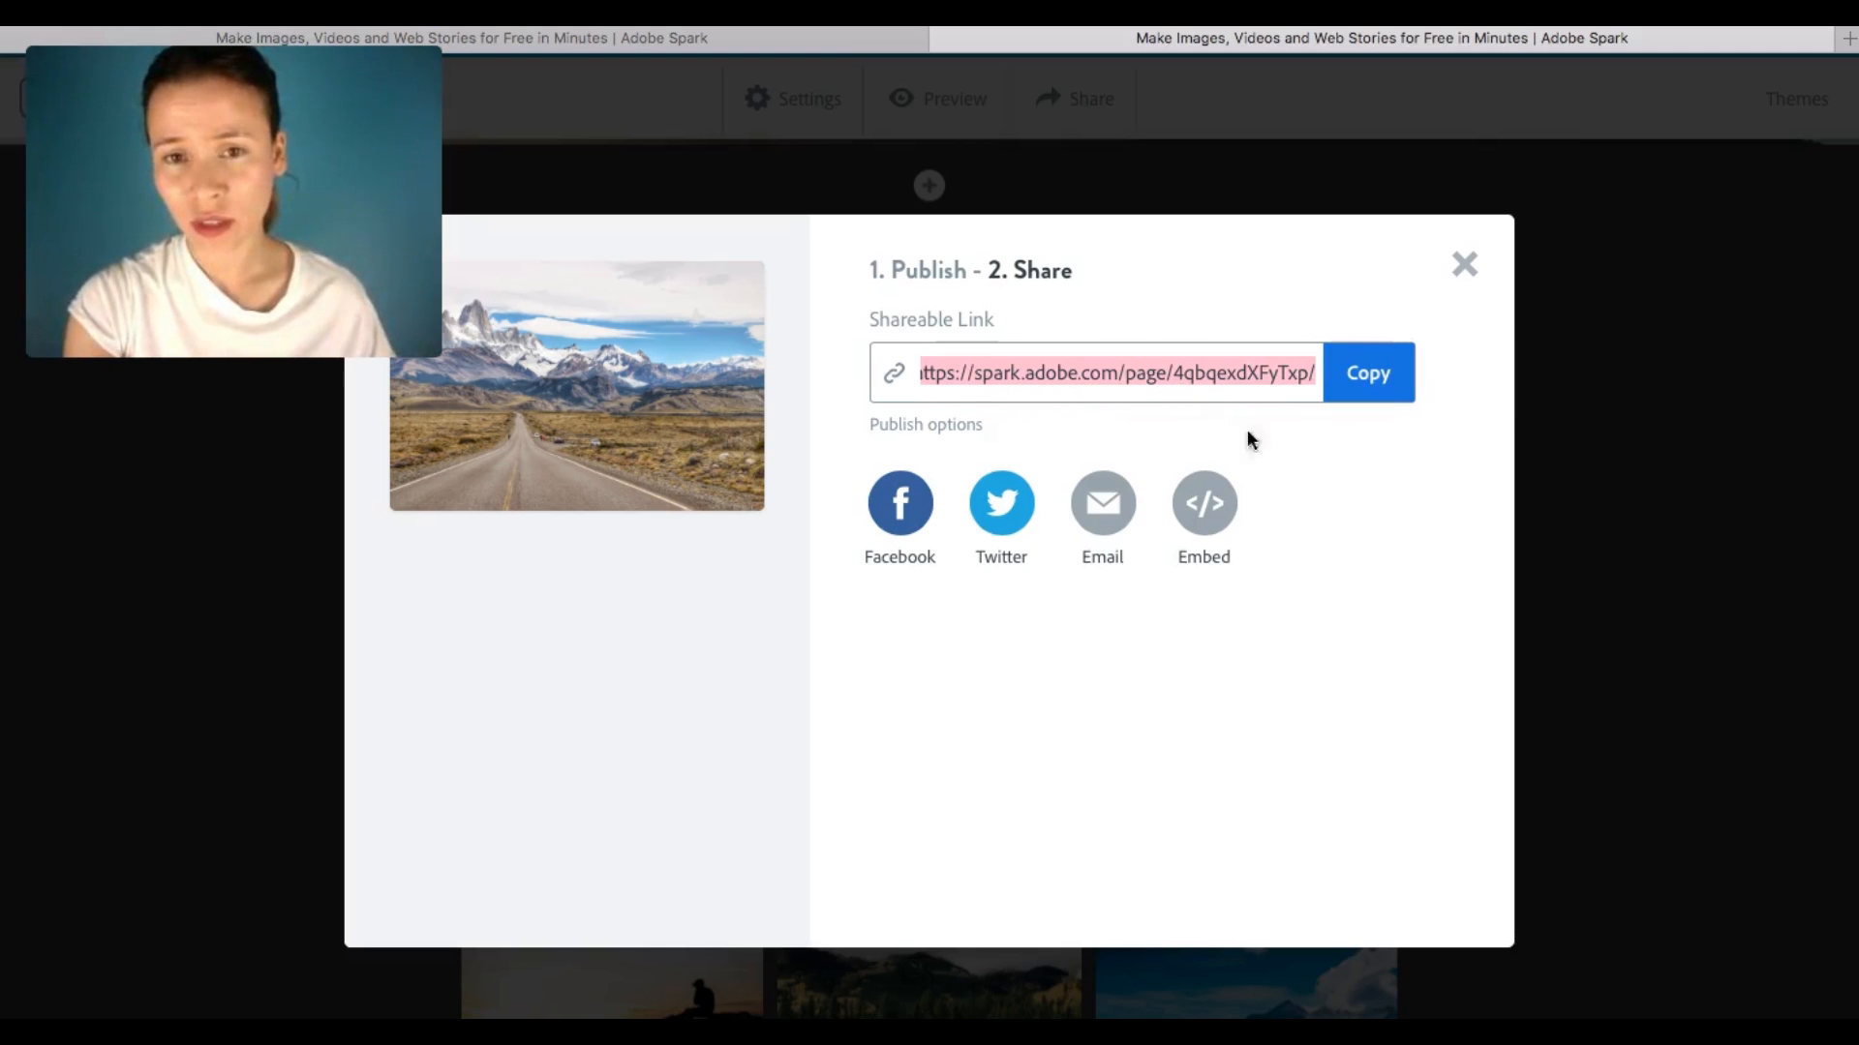